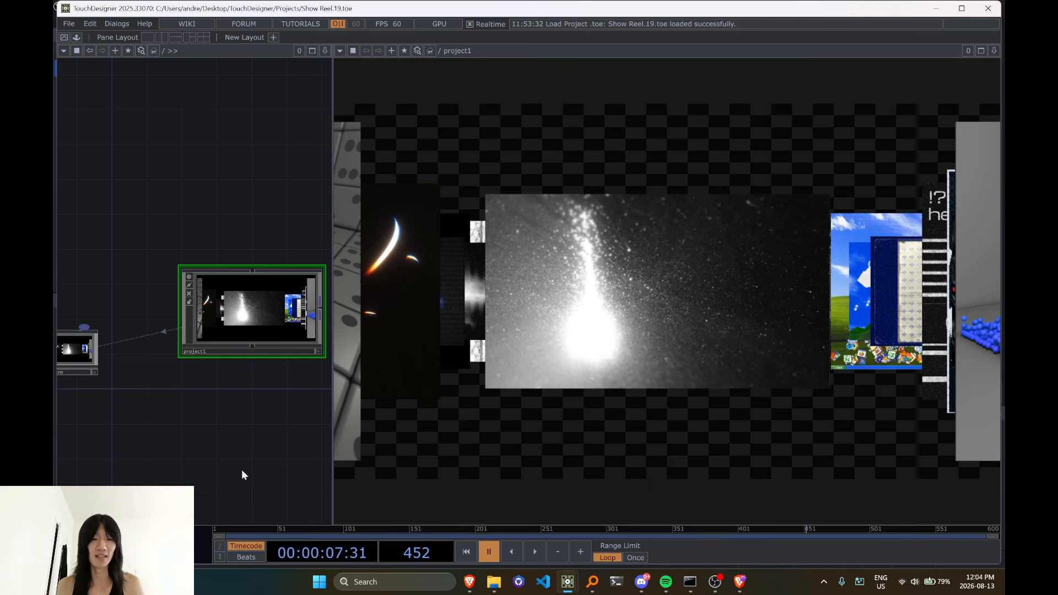
Play the show reel's timeline and pause it again, and switch to the Remap and Ramp project
key("space")
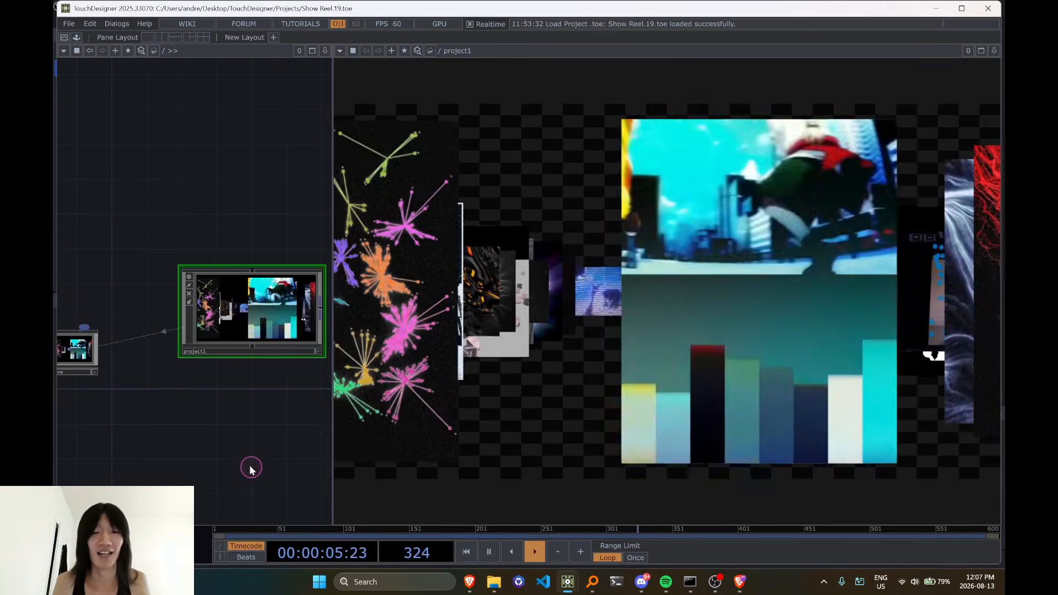
key("space")
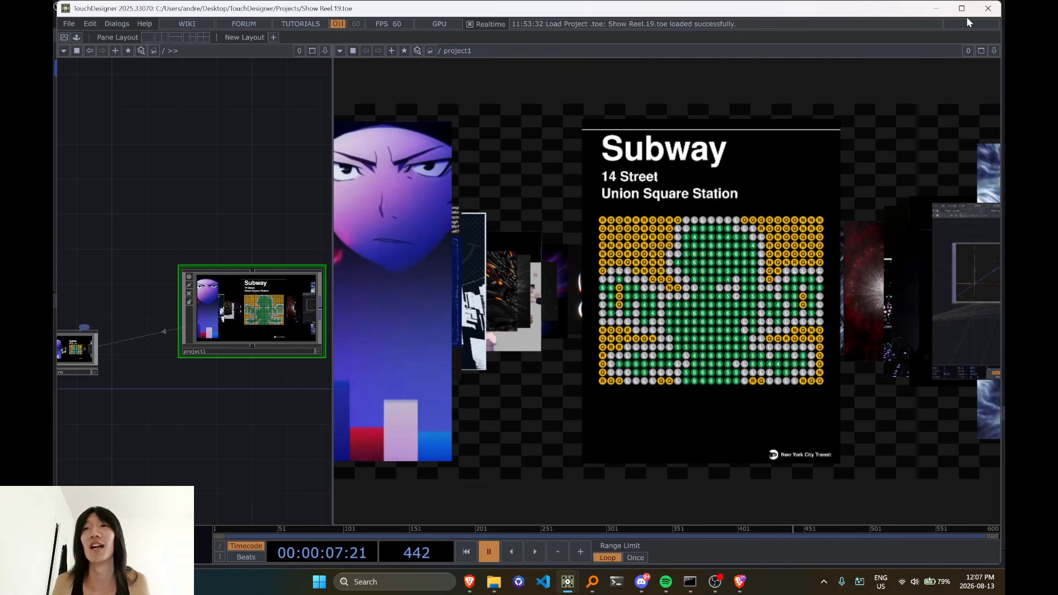
left_click(985, 20)
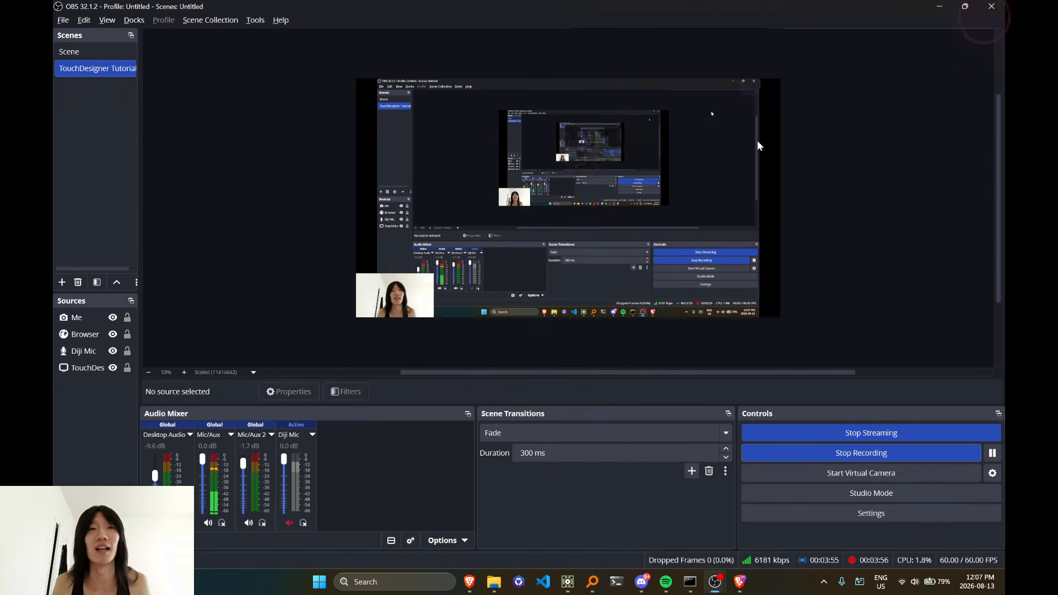
left_click(571, 585)
Copy the low_res_sponge_waving Movie File In node and paste it into an empty area of the project1 network
scroll(419, 433, "down", 5)
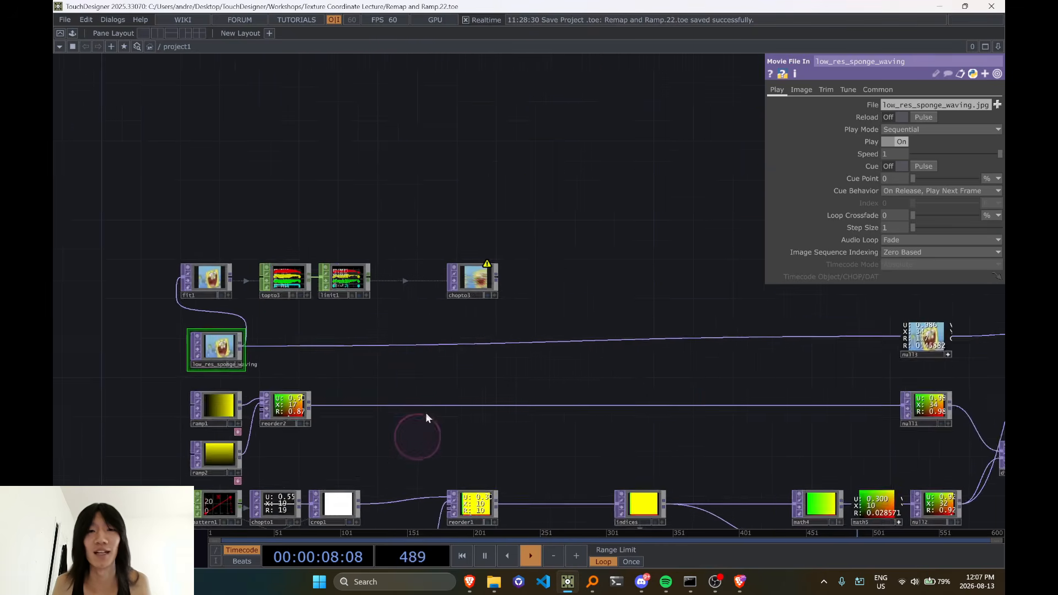
left_click_drag(495, 429, 329, 261)
left_click_drag(353, 202, 452, 285)
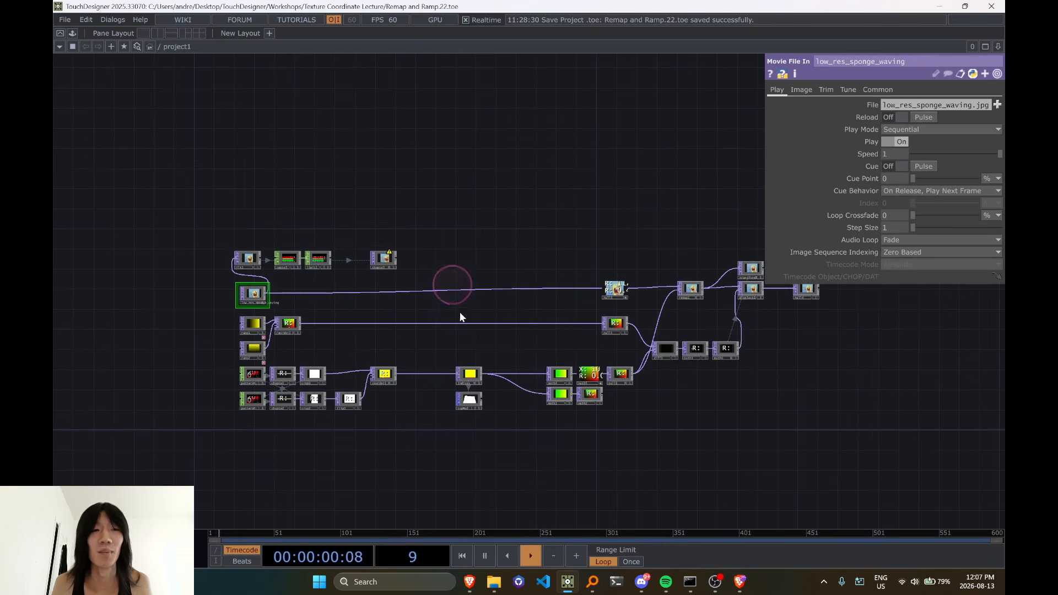
left_click_drag(583, 458, 270, 308)
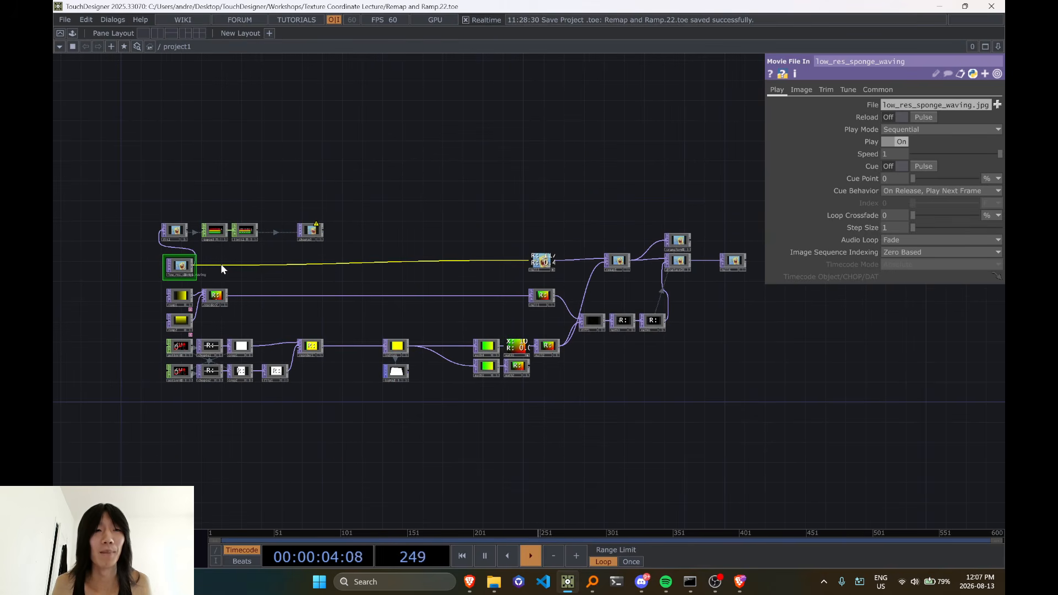
scroll(138, 195, "up", 2)
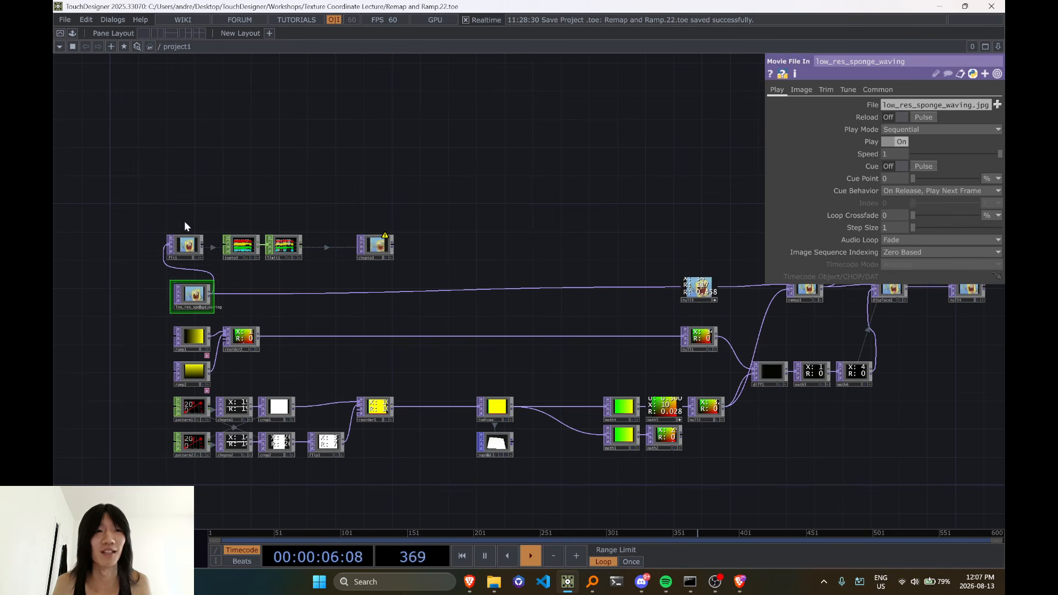
key("ctrl+c")
left_click_drag(235, 321, 222, 409)
left_click_drag(237, 149, 267, 396)
left_click_drag(258, 232, 231, 348)
left_click_drag(184, 376, 368, 198)
scroll(385, 264, "down", 2)
scroll(387, 275, "down", 2)
left_click_drag(421, 282, 412, 428)
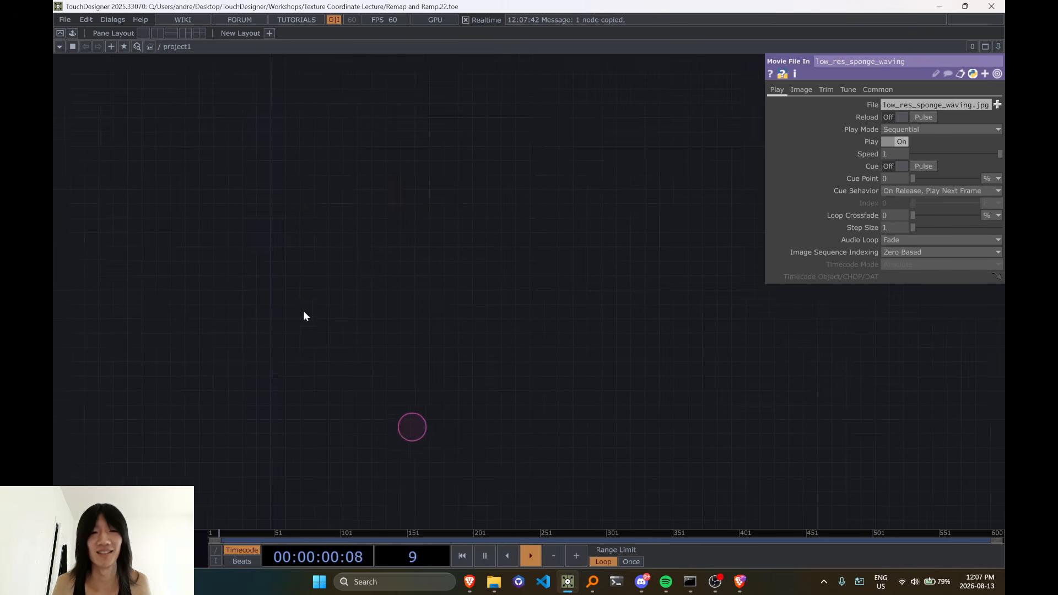
left_click_drag(313, 310, 272, 324)
key("ctrl+v")
scroll(295, 357, "up", 5)
left_click(271, 330)
scroll(260, 283, "up", 2)
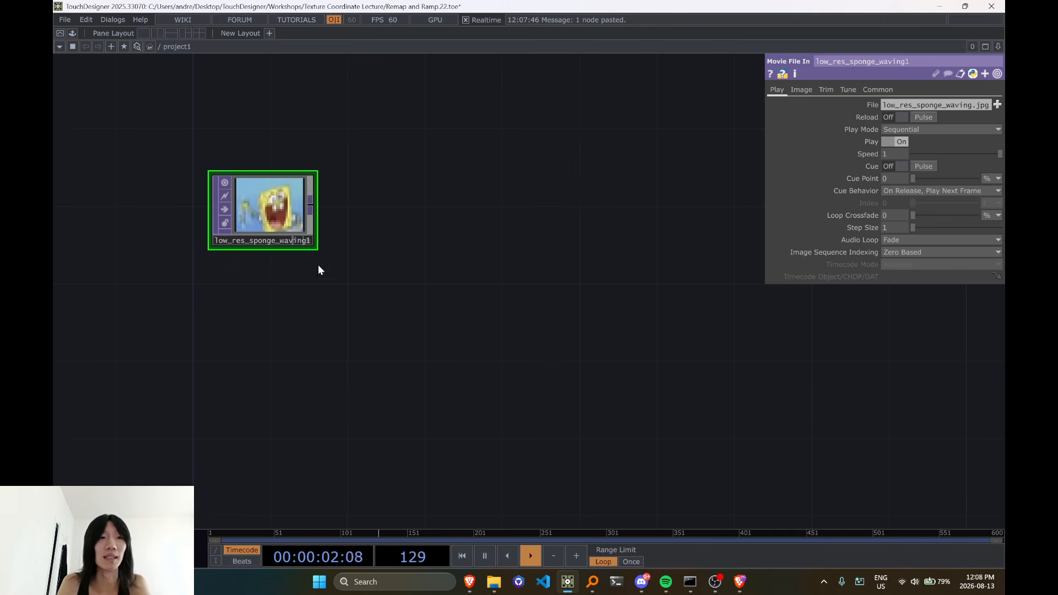
left_click_drag(352, 243, 360, 295)
scroll(257, 287, "up", 1)
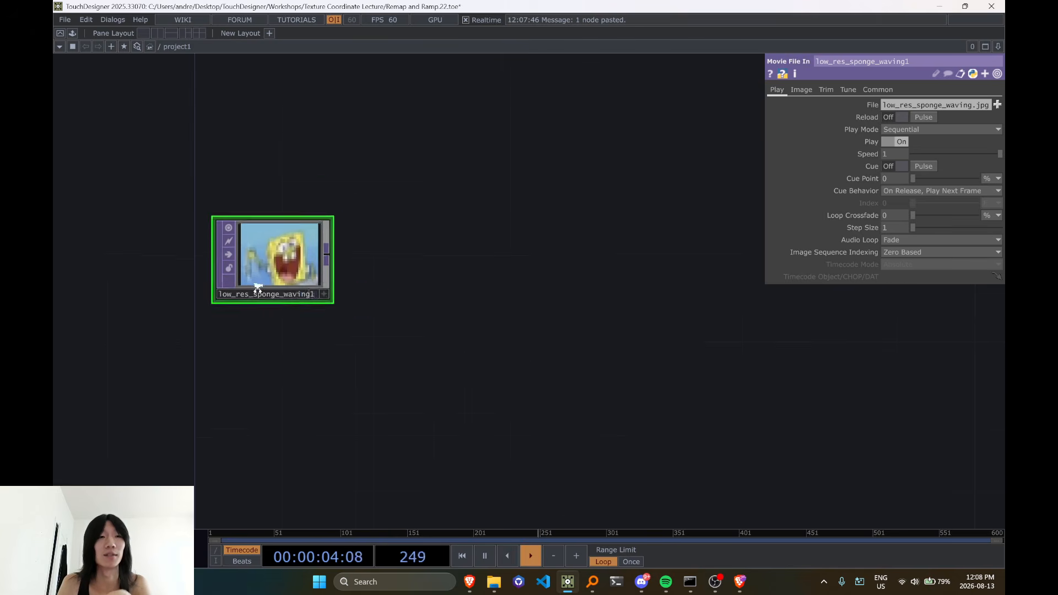
scroll(272, 291, "up", 3)
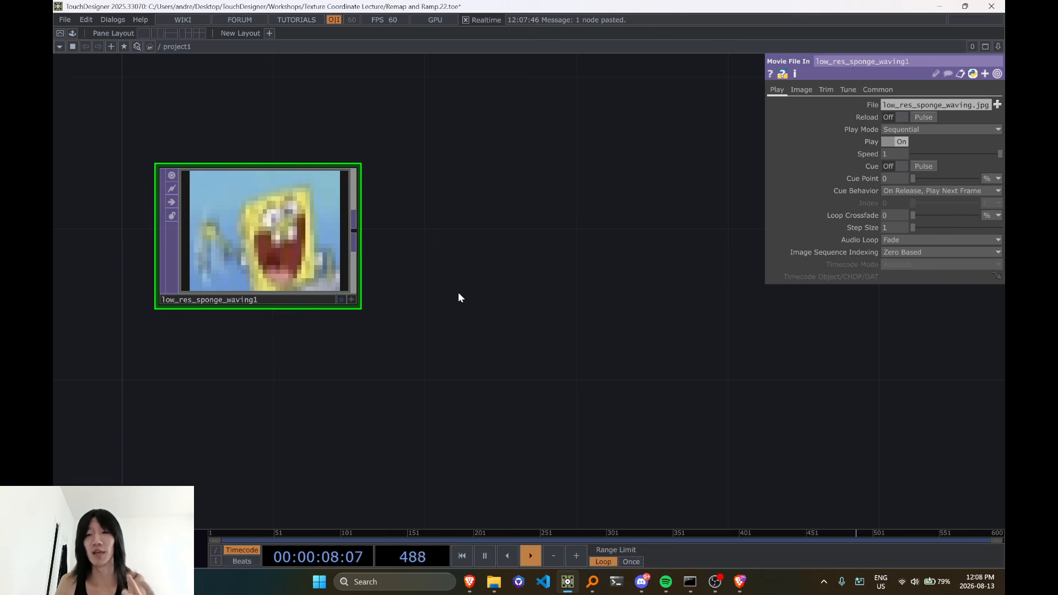
scroll(461, 294, "down", 3)
scroll(401, 253, "up", 2)
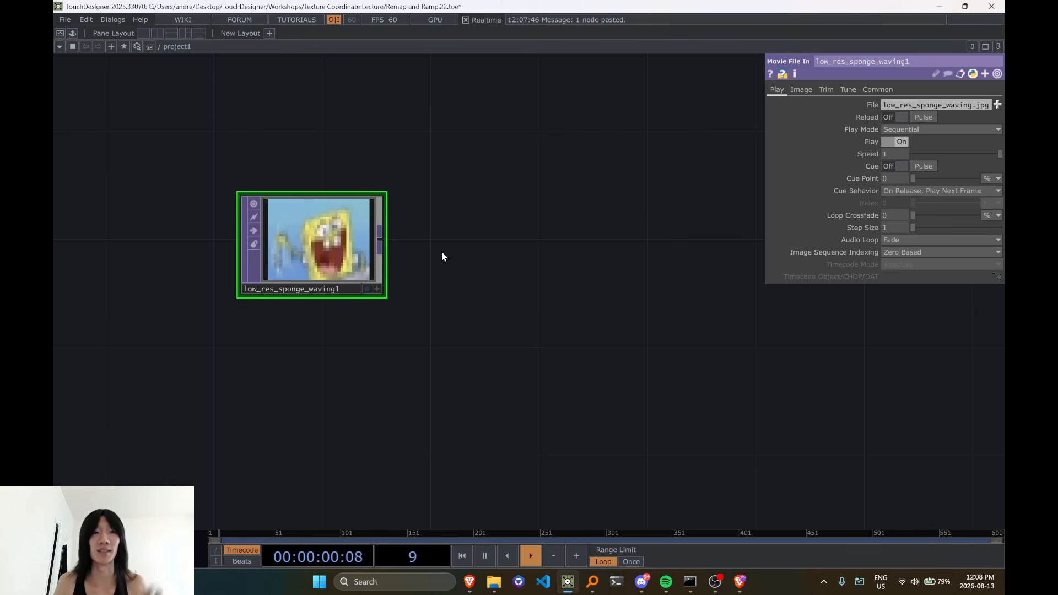
Create a TOP to CHOP from the pasted sponge image's output and place it beside the image node
left_click(385, 247)
left_click_drag(501, 325, 408, 277)
left_click(289, 202)
key("Tab")
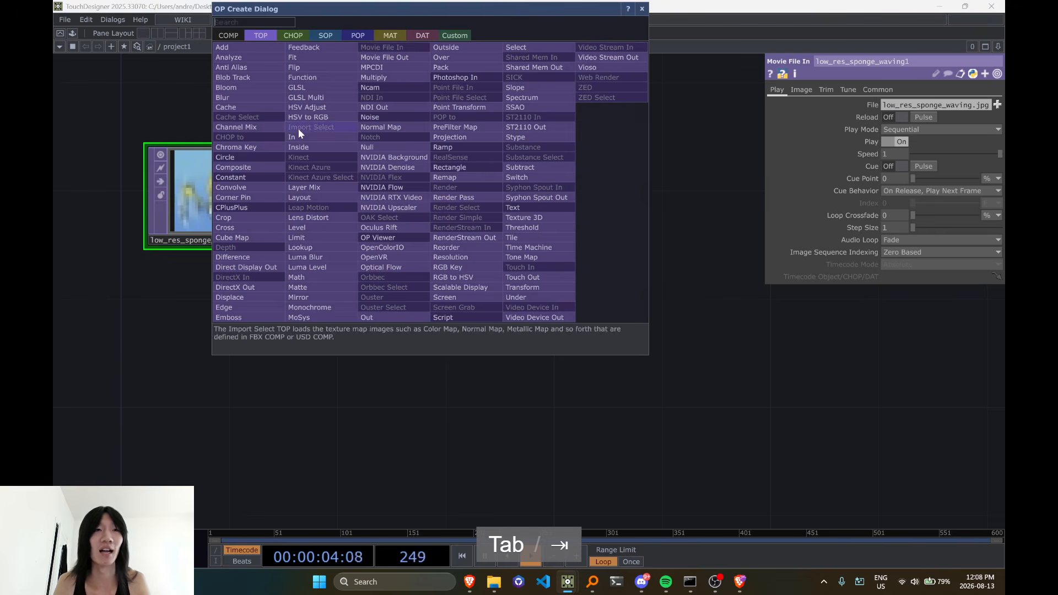
left_click(294, 35)
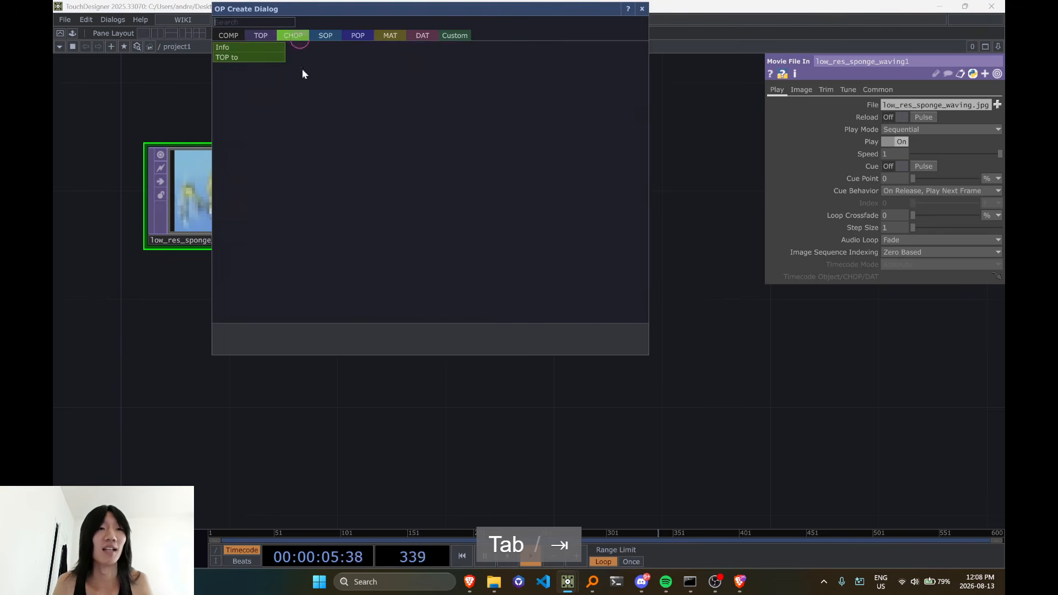
left_click(244, 58)
left_click(408, 170)
left_click_drag(408, 208, 407, 235)
left_click_drag(651, 351, 602, 371)
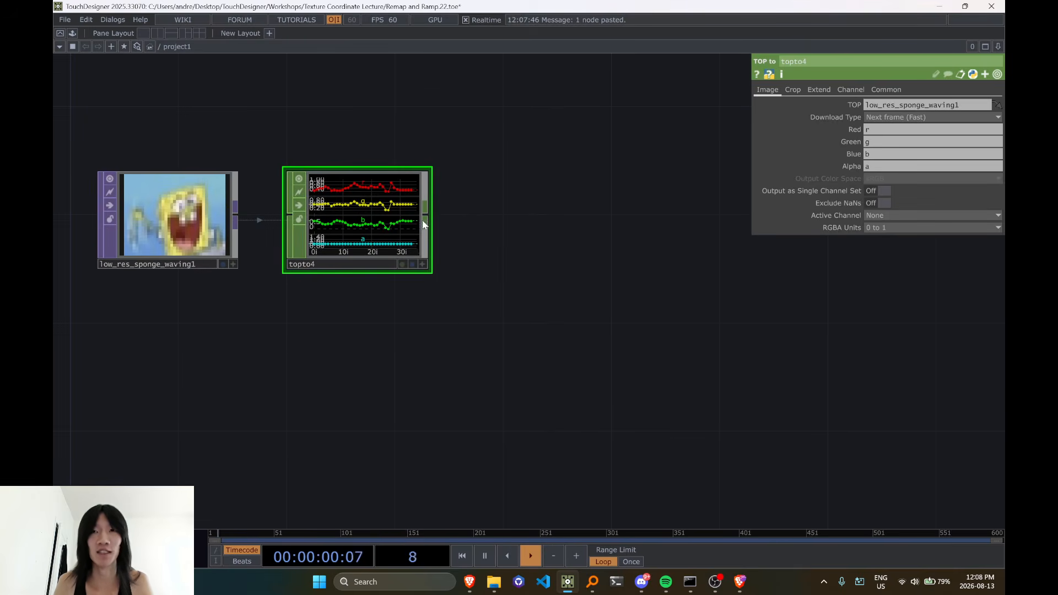
Set the TOP to CHOP's crop to cover the full image and turn on Output as Single Channel Set
left_click(798, 89)
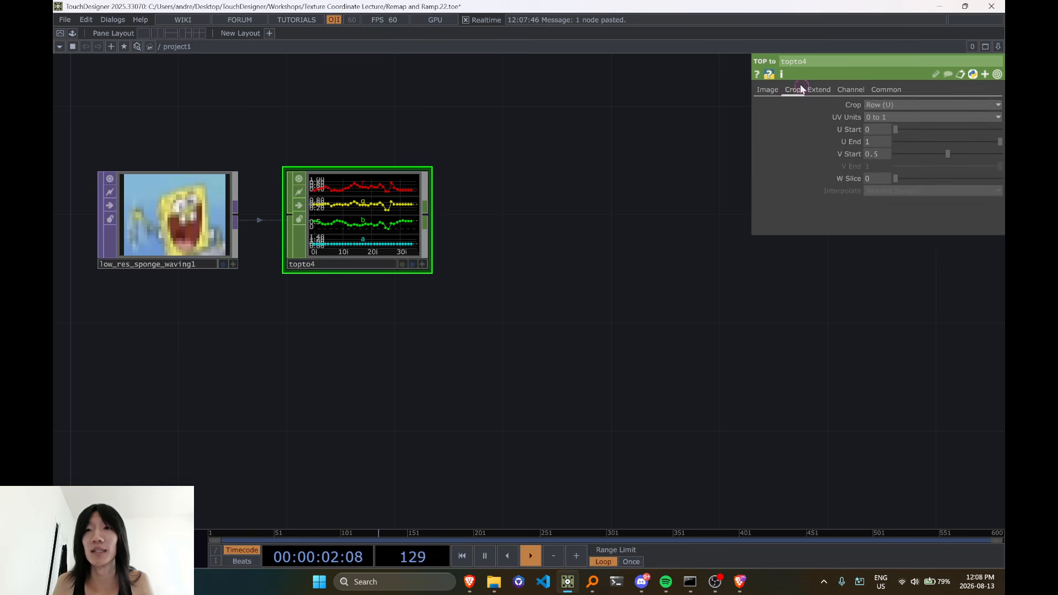
left_click(875, 104)
left_click(878, 161)
left_click(768, 90)
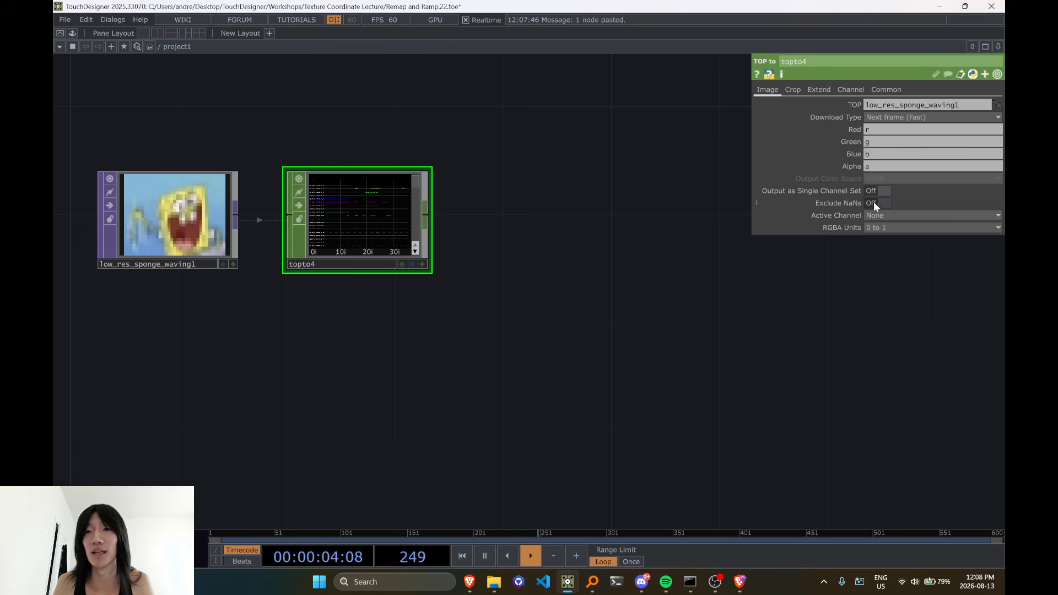
left_click(880, 191)
Examine the r, g, b and a channel graphs of the TOP to CHOP node
scroll(350, 248, "up", 2)
scroll(348, 246, "up", 4)
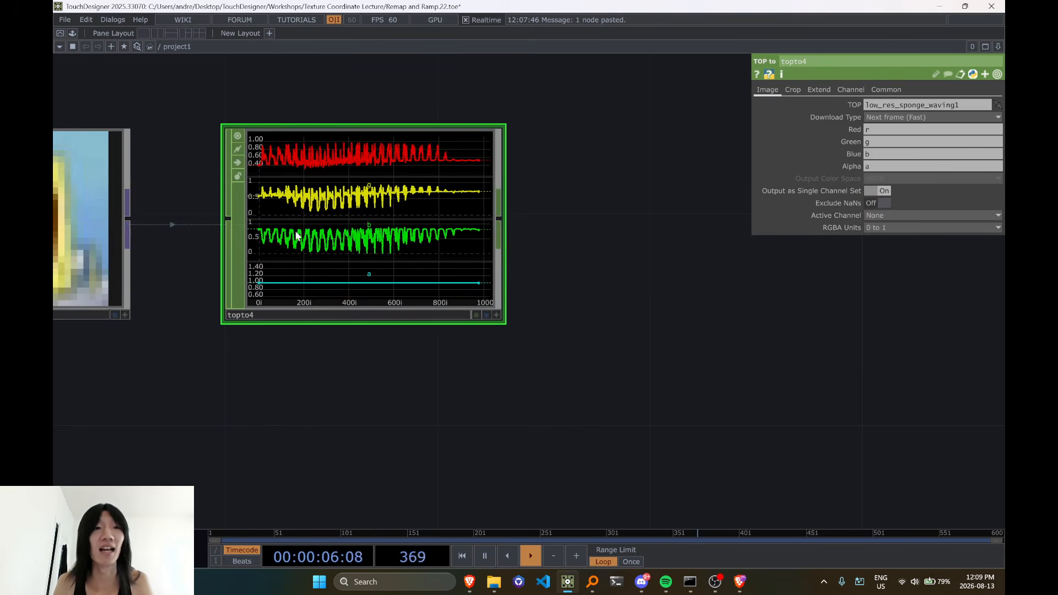
scroll(350, 198, "down", 3)
scroll(445, 196, "down", 2)
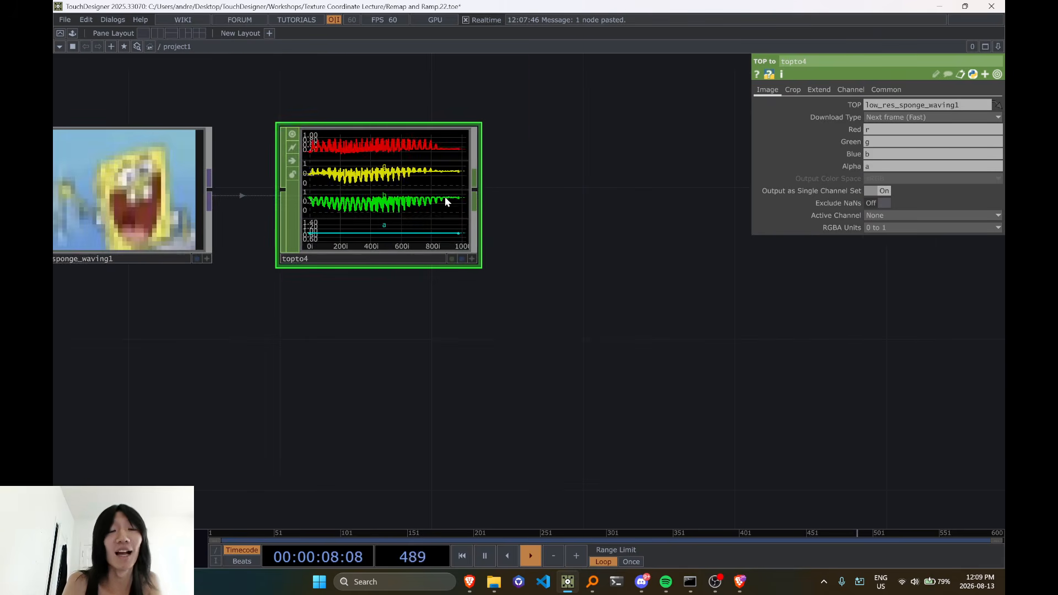
scroll(364, 195, "up", 4)
scroll(362, 194, "down", 3)
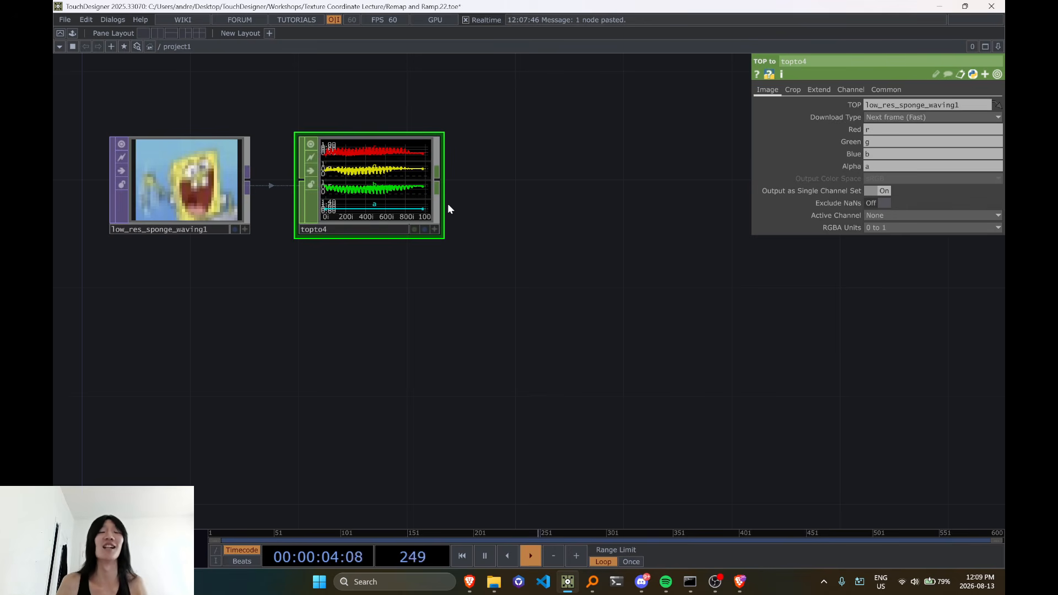
Add a Limit CHOP connected to the output of the TOP to CHOP
left_click_drag(493, 209, 419, 275)
scroll(419, 275, "up", 4)
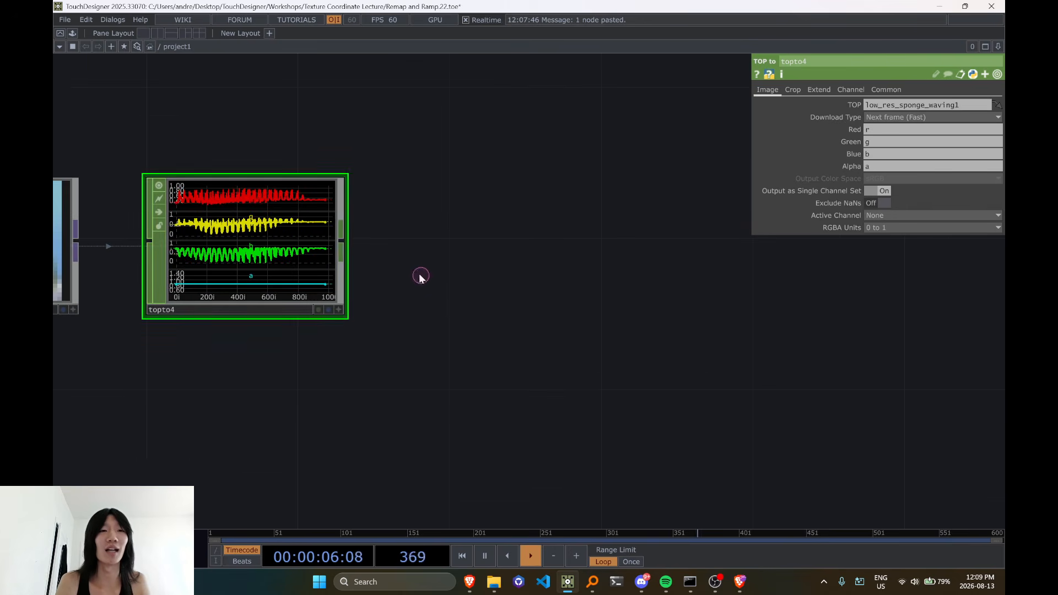
key("Tab")
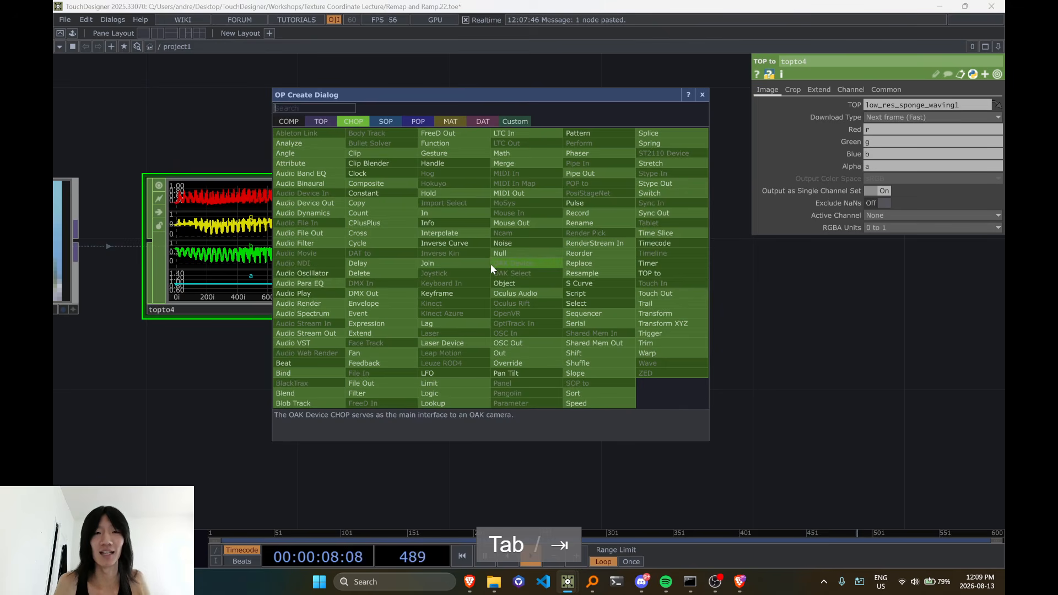
type("l")
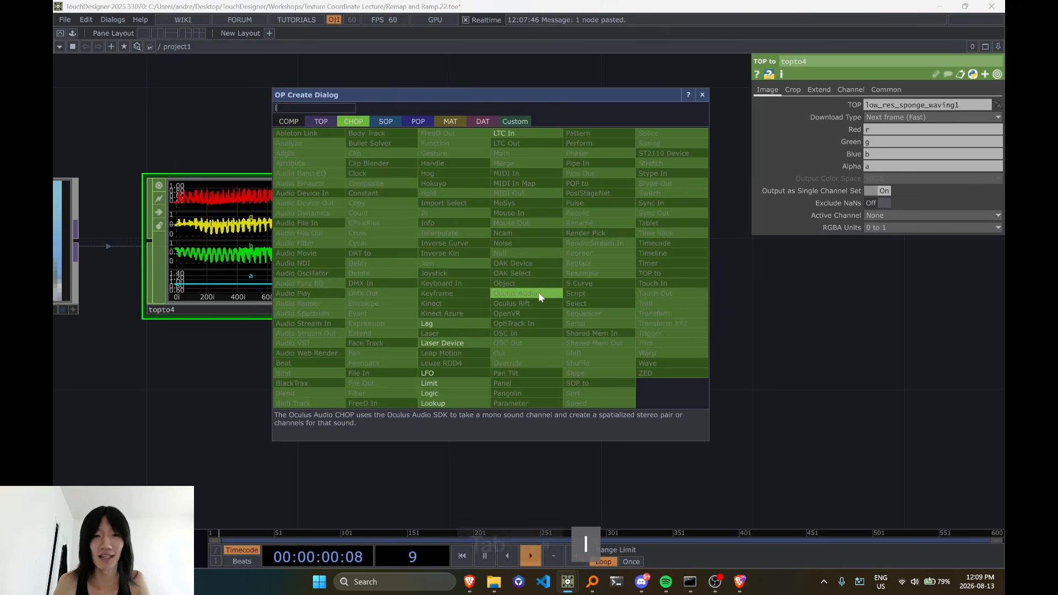
left_click(508, 358)
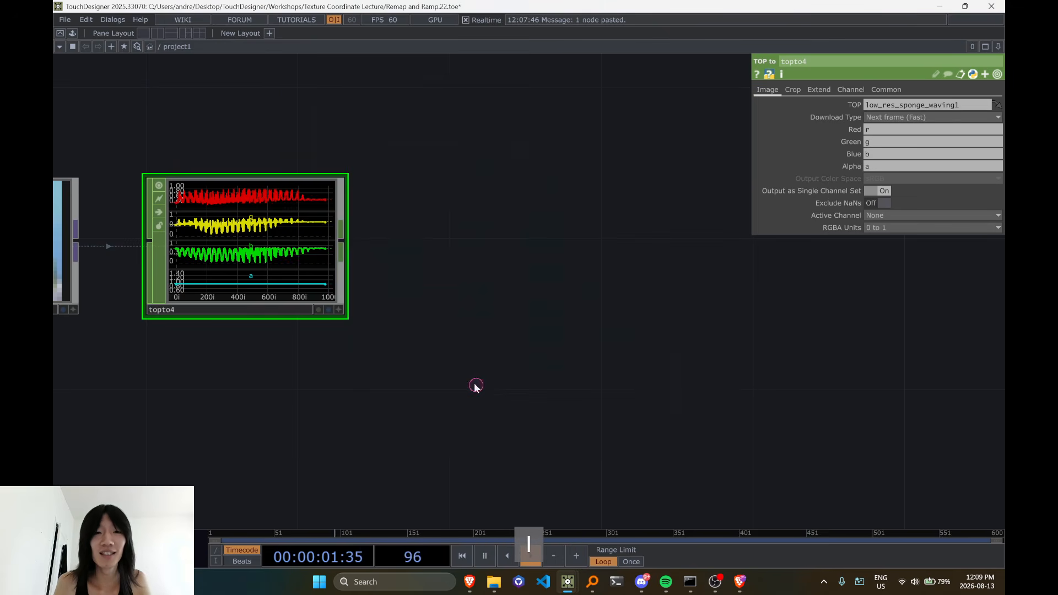
left_click(498, 255)
scroll(568, 326, "down", 1)
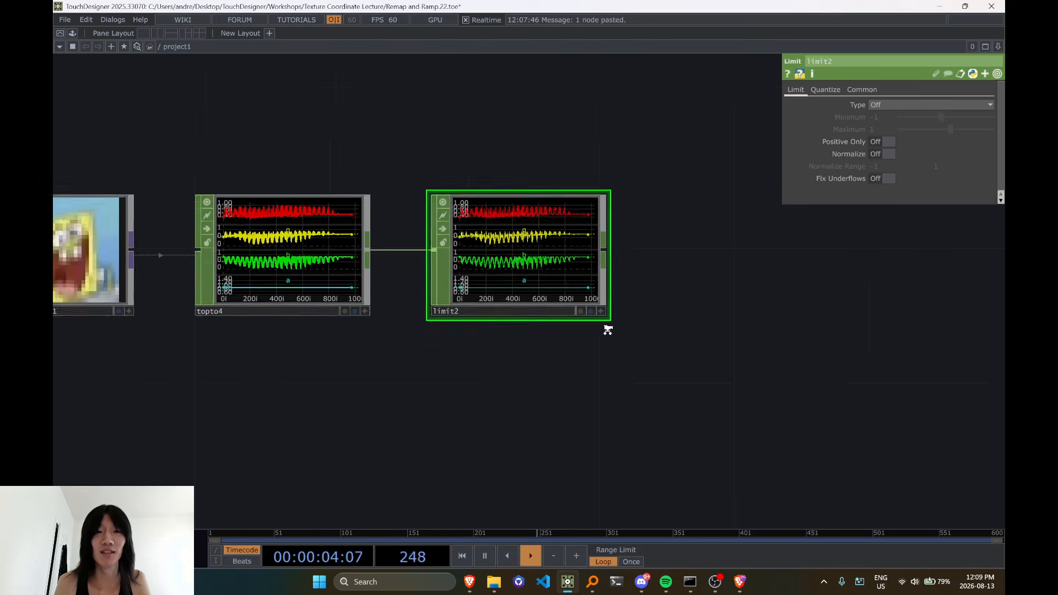
scroll(607, 328, "up", 1)
left_click_drag(465, 423, 313, 452)
scroll(348, 419, "down", 3)
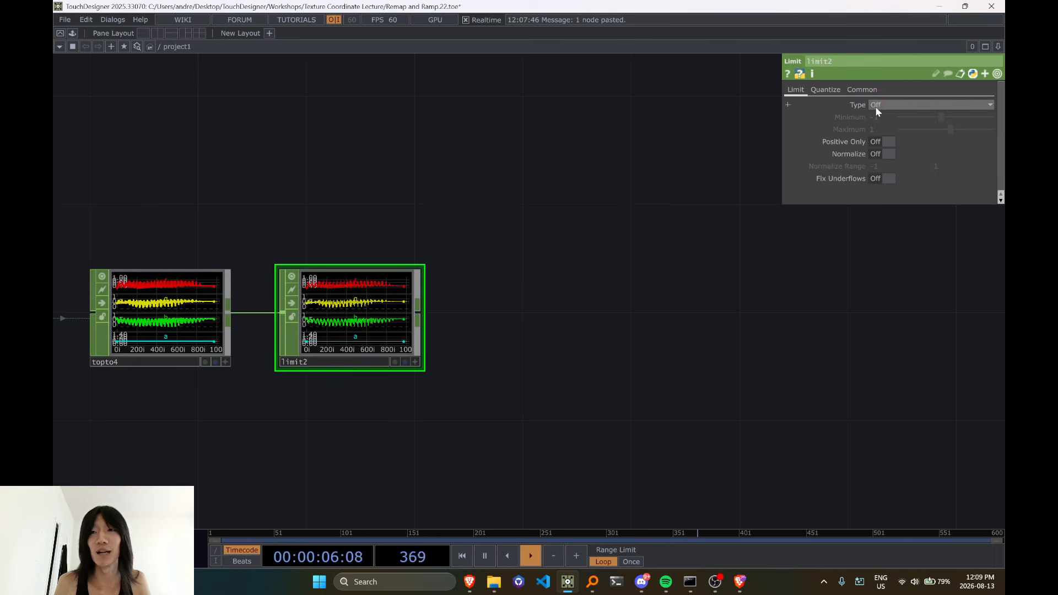
Append a Null CHOP after the Limit CHOP, leaving the limit type unchanged
left_click(878, 109)
key("Tab")
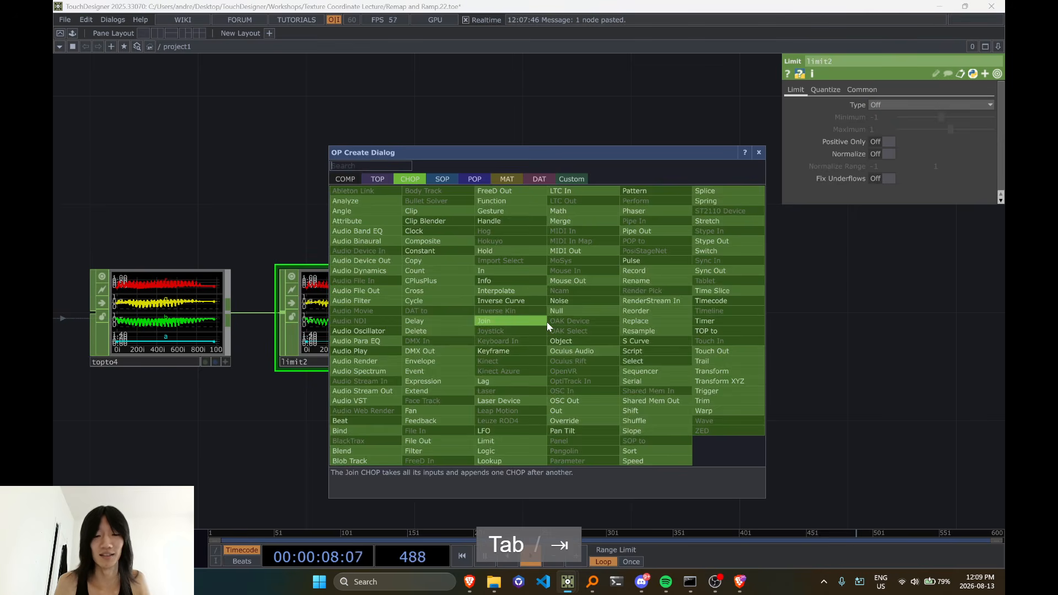
type("nu")
left_click(548, 312)
scroll(522, 335, "down", 2)
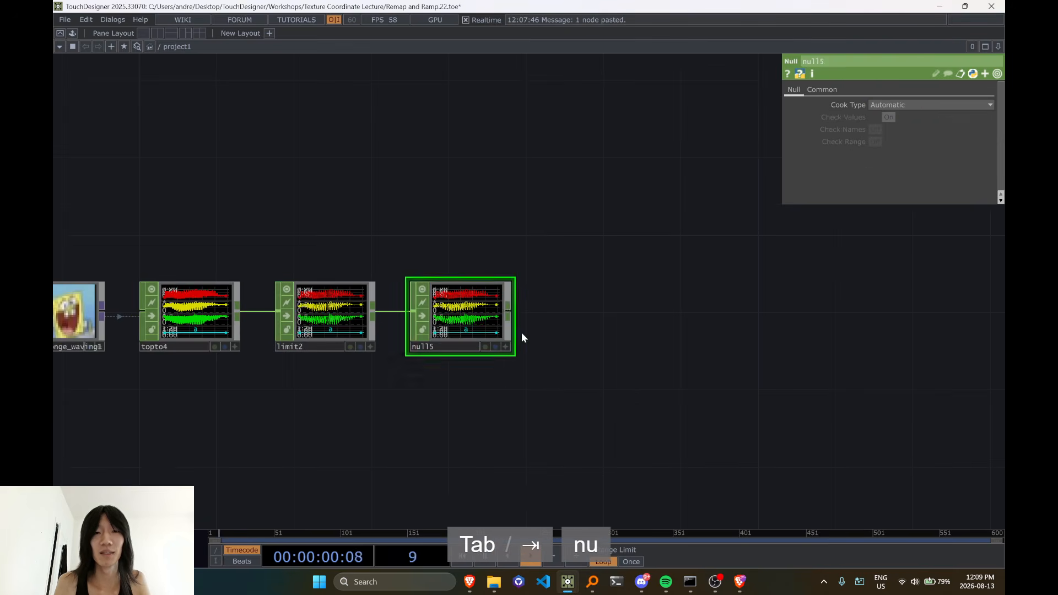
Create a CHOP to DAT from the Null CHOP's output and turn on its Include Names option
left_click(508, 315)
key("Tab")
left_click(612, 180)
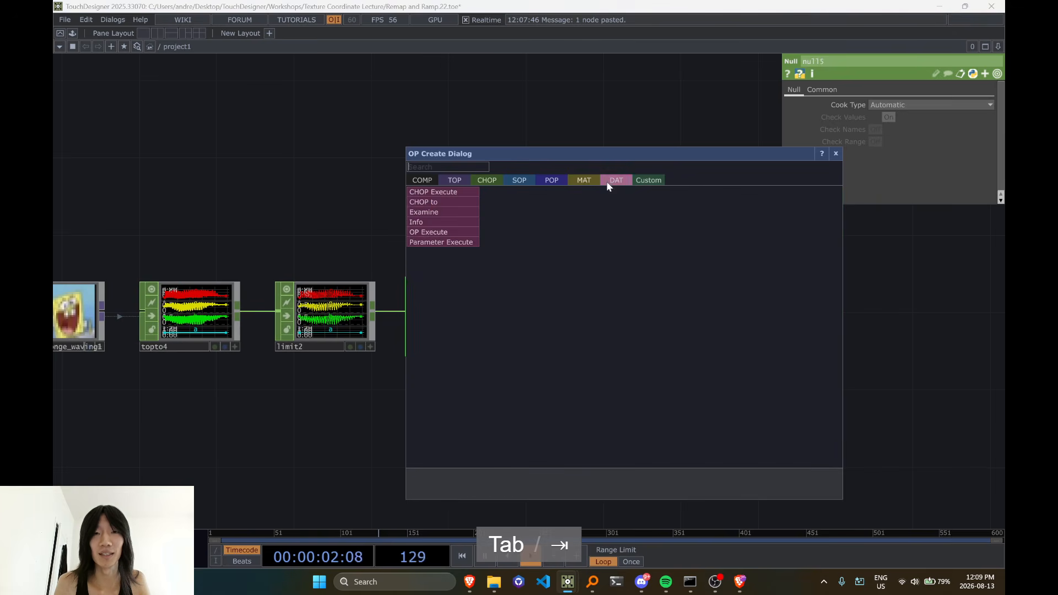
left_click(436, 203)
left_click(598, 326)
scroll(380, 324, "up", 5)
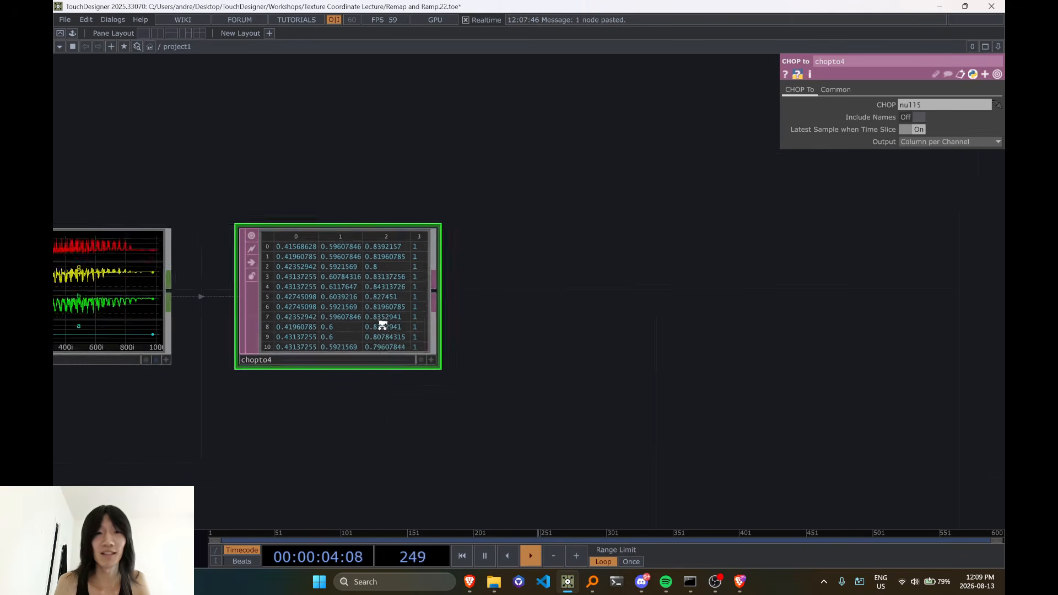
left_click(919, 117)
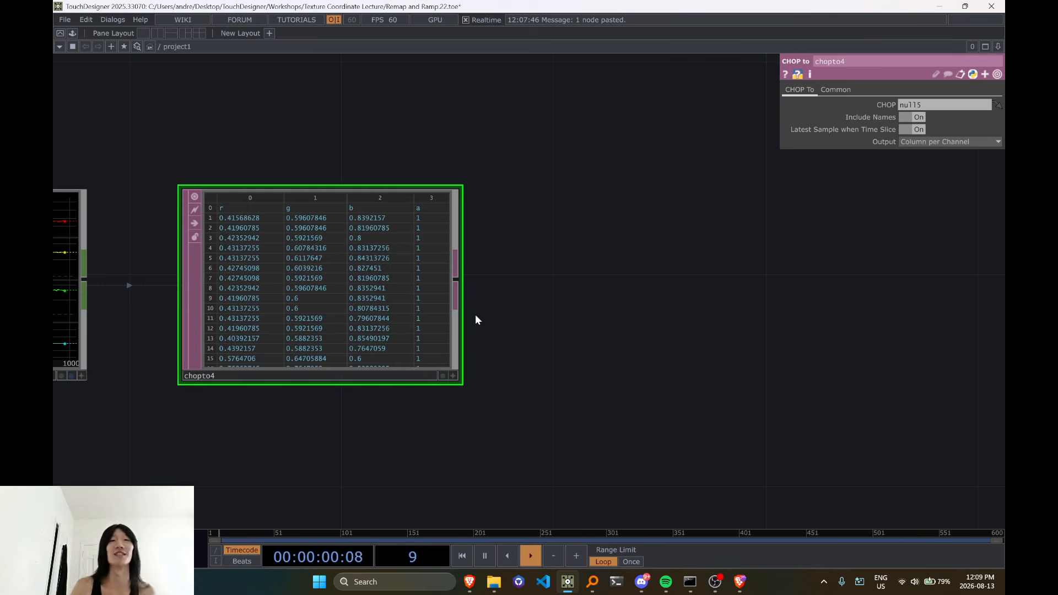
Examine the table's per-pixel r, g, b and a values and trace the node chain back to the sponge image
scroll(475, 315, "up", 4)
scroll(475, 315, "down", 2)
left_click_drag(565, 355, 638, 345)
scroll(638, 349, "down", 8)
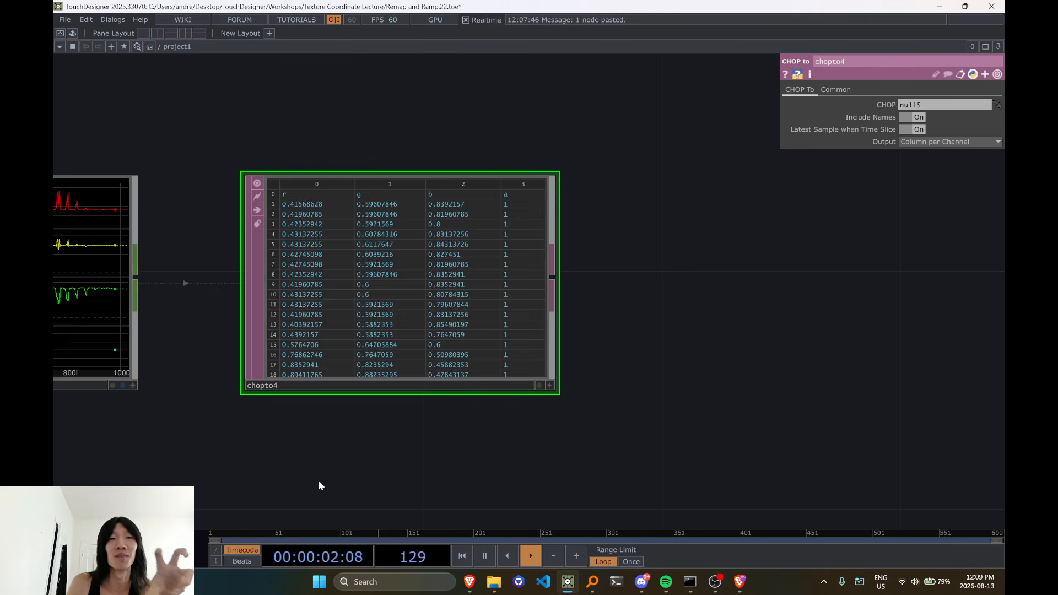
left_click_drag(475, 431, 630, 410)
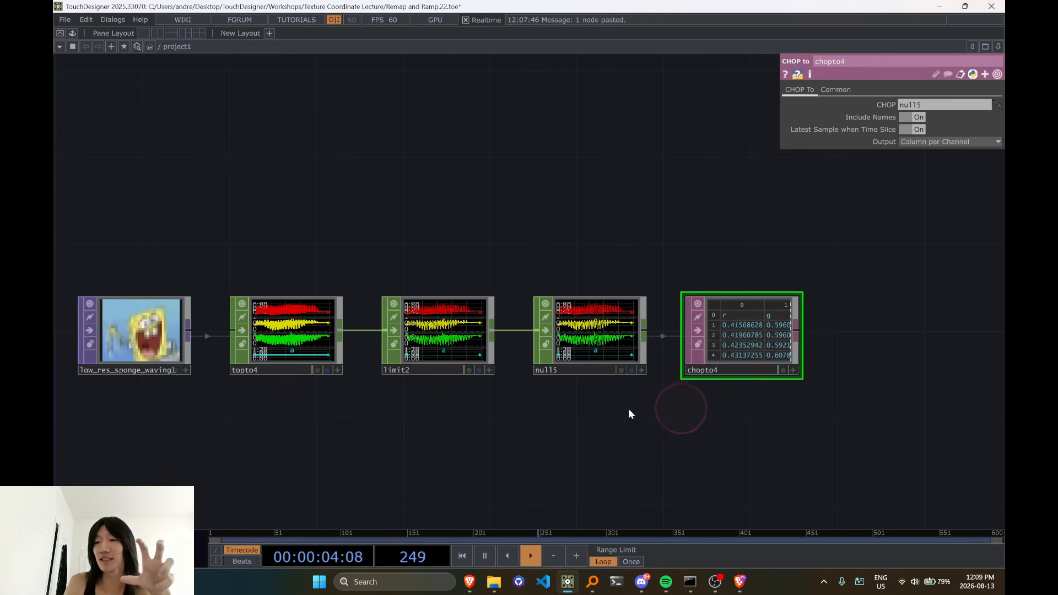
left_click_drag(329, 425, 446, 390)
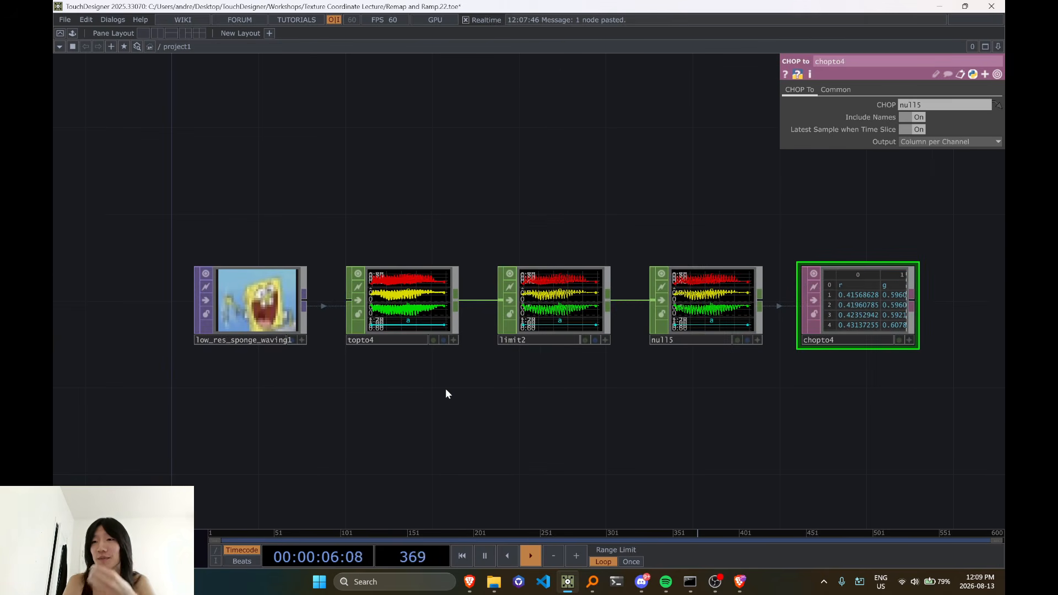
scroll(445, 393, "down", 3)
scroll(342, 369, "up", 5)
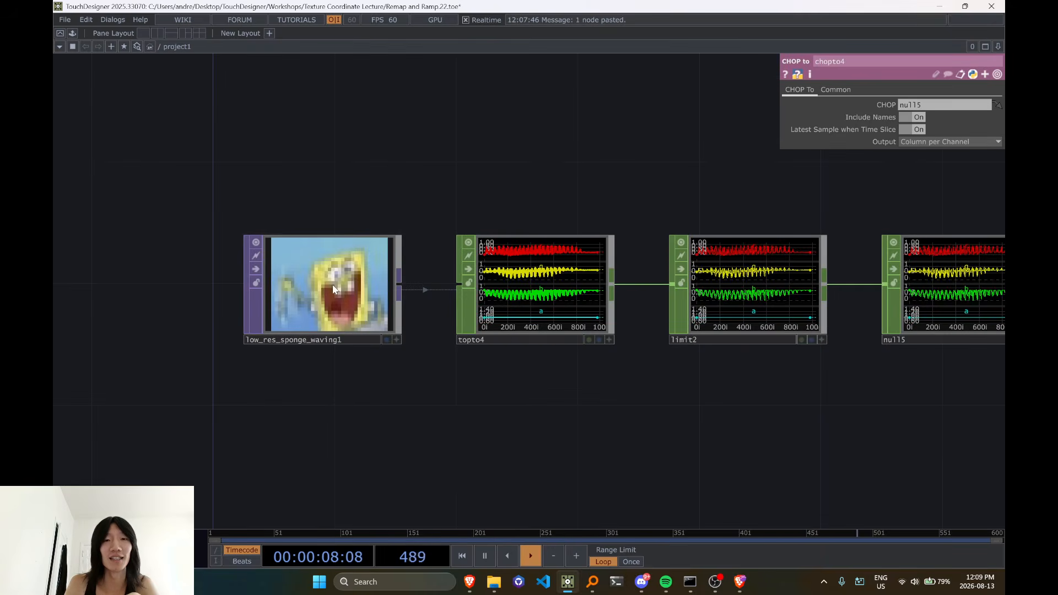
Compare the sponge image's pixels with the r, g, b and a values in the table at the end of the chain
scroll(333, 288, "down", 2)
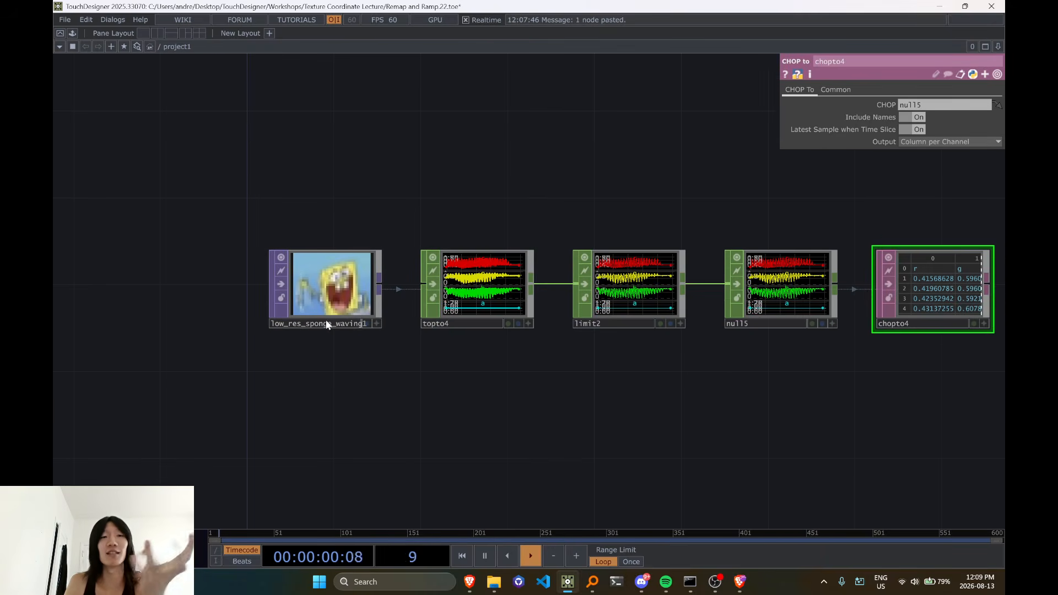
scroll(323, 326, "up", 2)
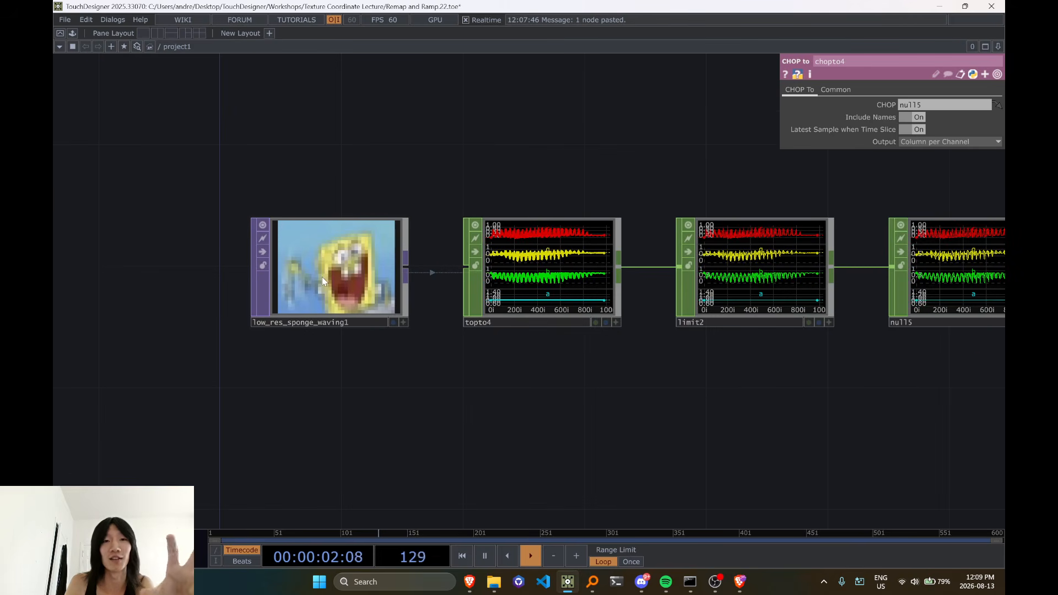
scroll(324, 281, "down", 2)
left_click_drag(505, 356, 250, 397)
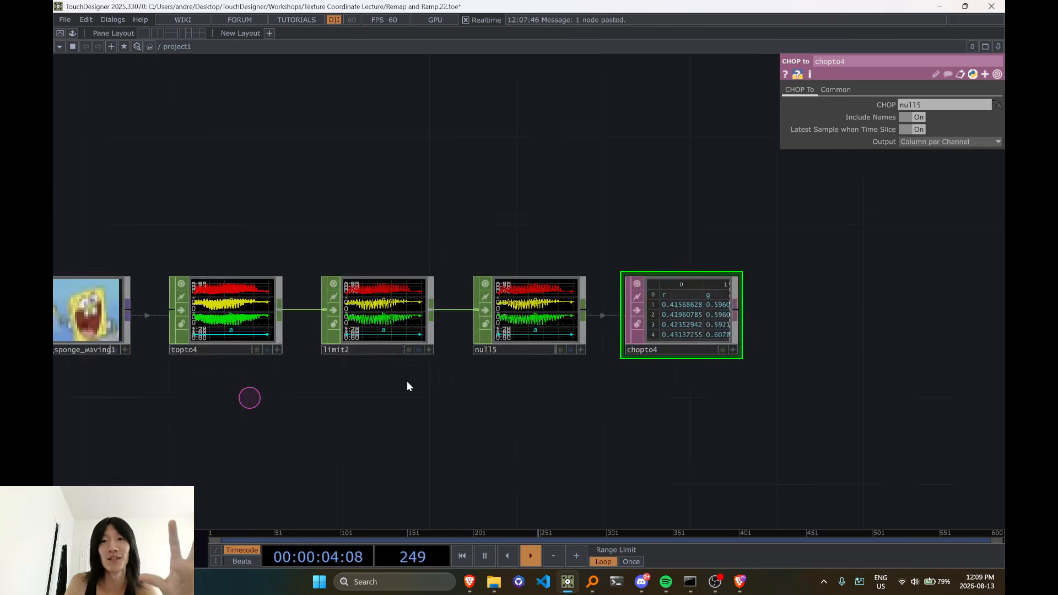
left_click_drag(674, 403, 457, 396)
scroll(508, 320, "up", 3)
scroll(428, 322, "up", 1)
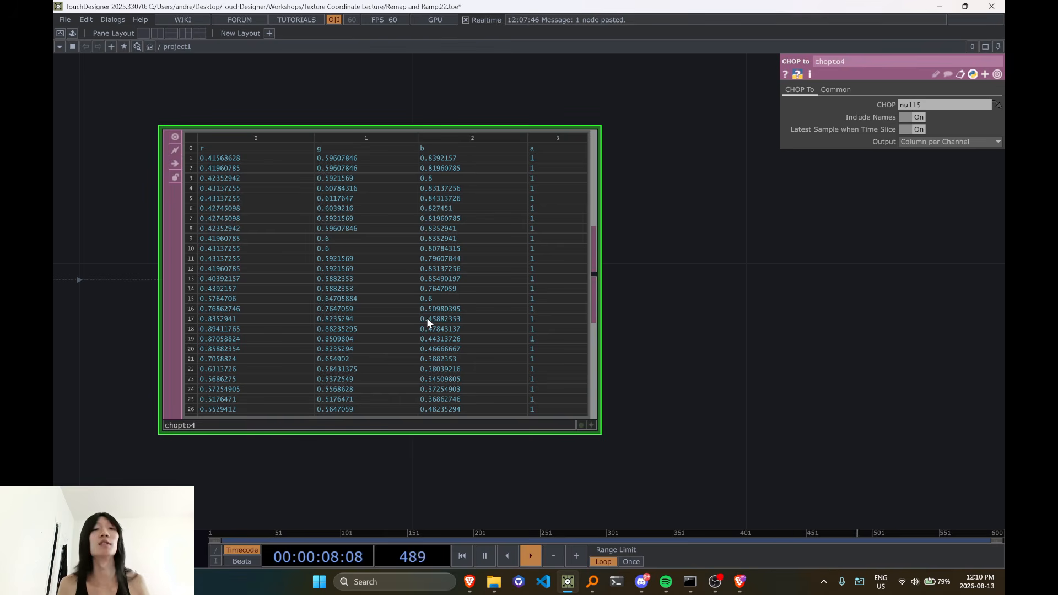
scroll(427, 317, "down", 6)
left_click_drag(343, 453, 450, 406)
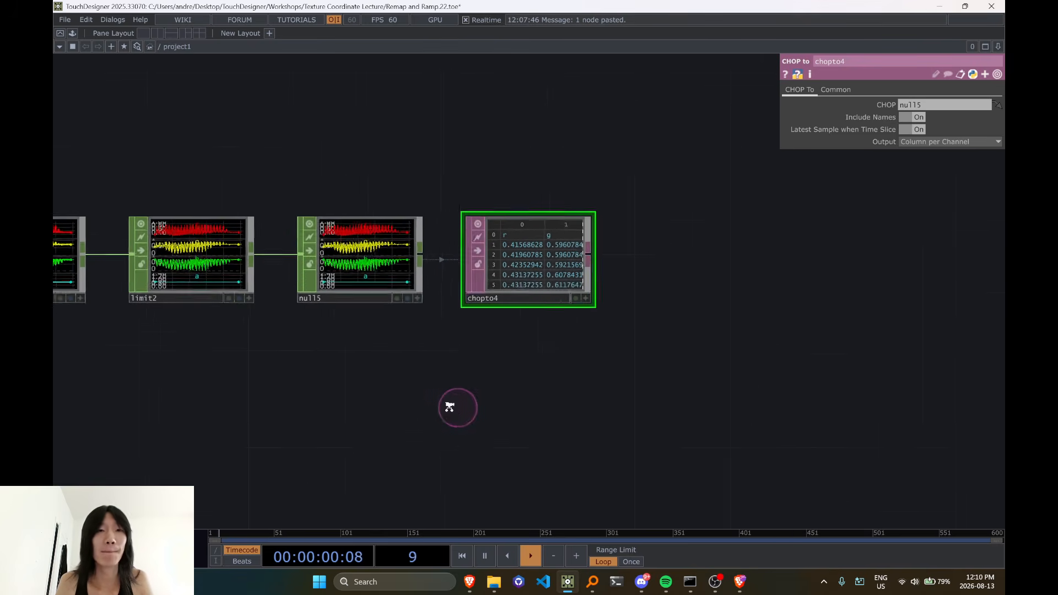
scroll(331, 425, "down", 3)
left_click_drag(331, 424, 677, 400)
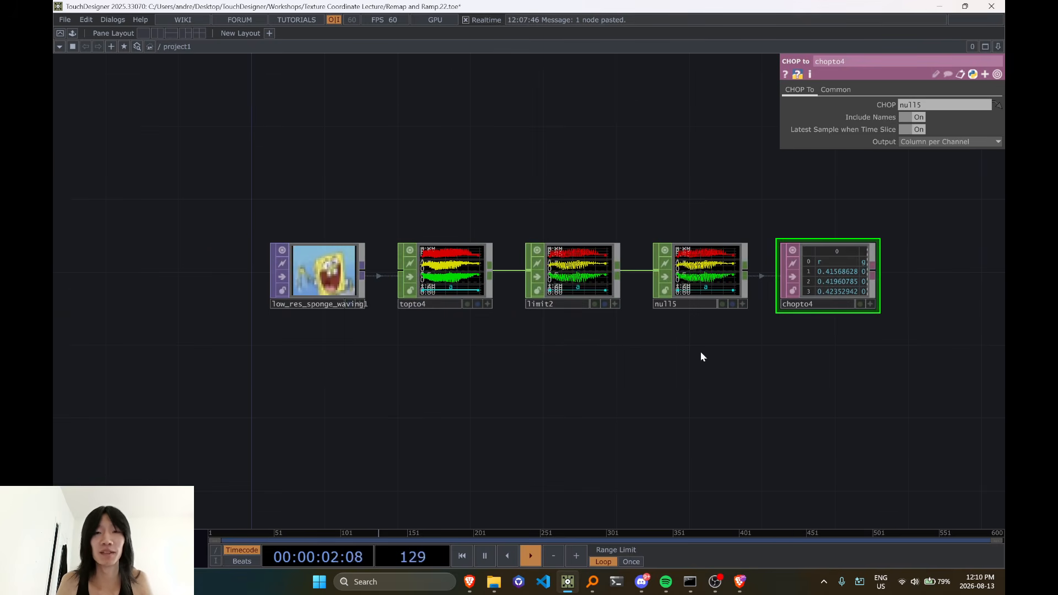
Create a DAT to POP from the CHOP to DAT's output and place it after the table
left_click_drag(765, 353, 284, 381)
scroll(284, 382, "up", 3)
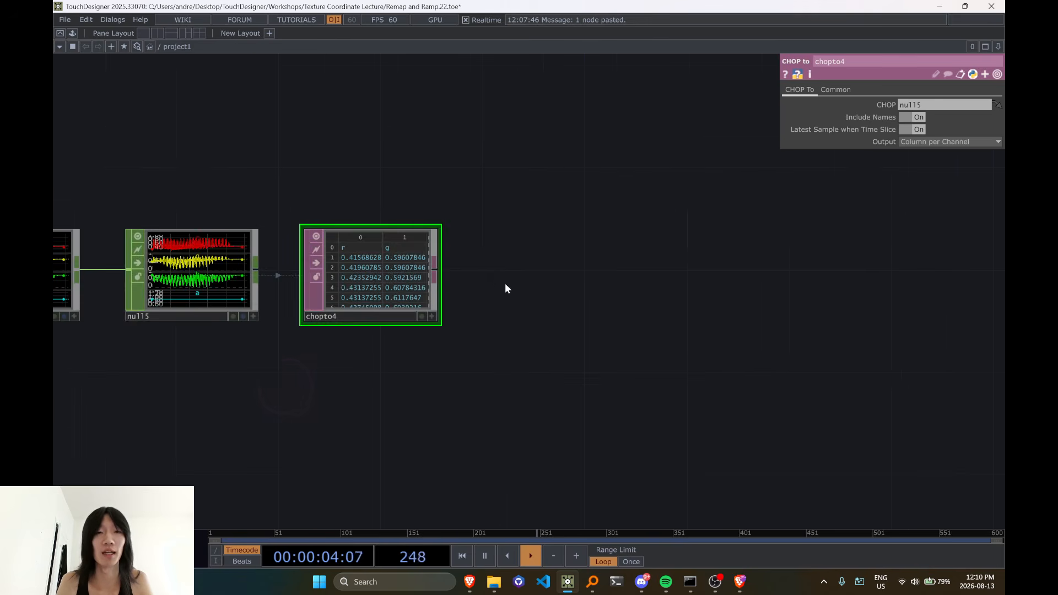
left_click(435, 270)
key("Tab")
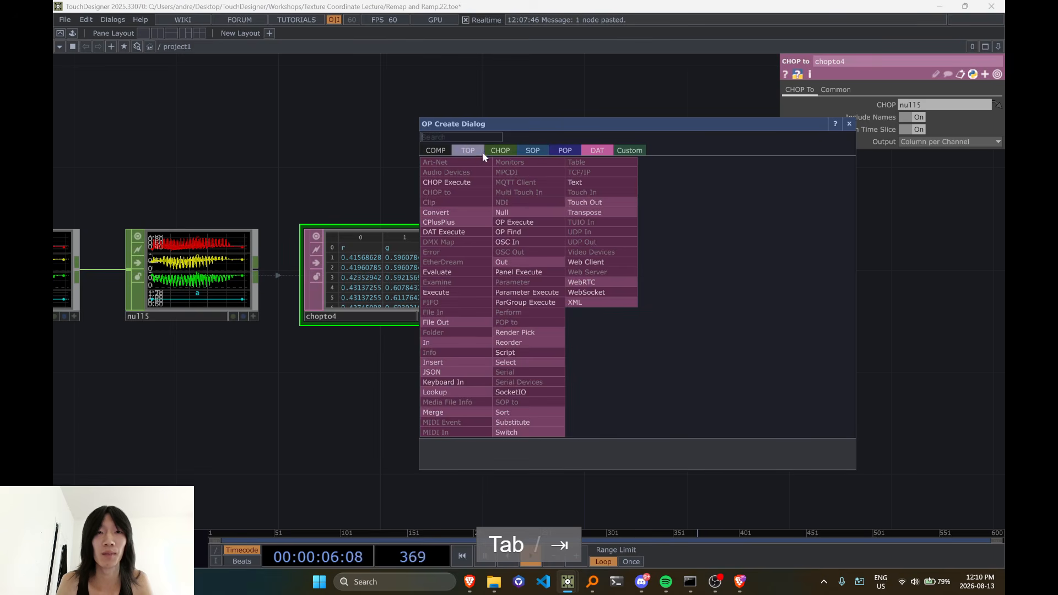
left_click(557, 149)
left_click(441, 163)
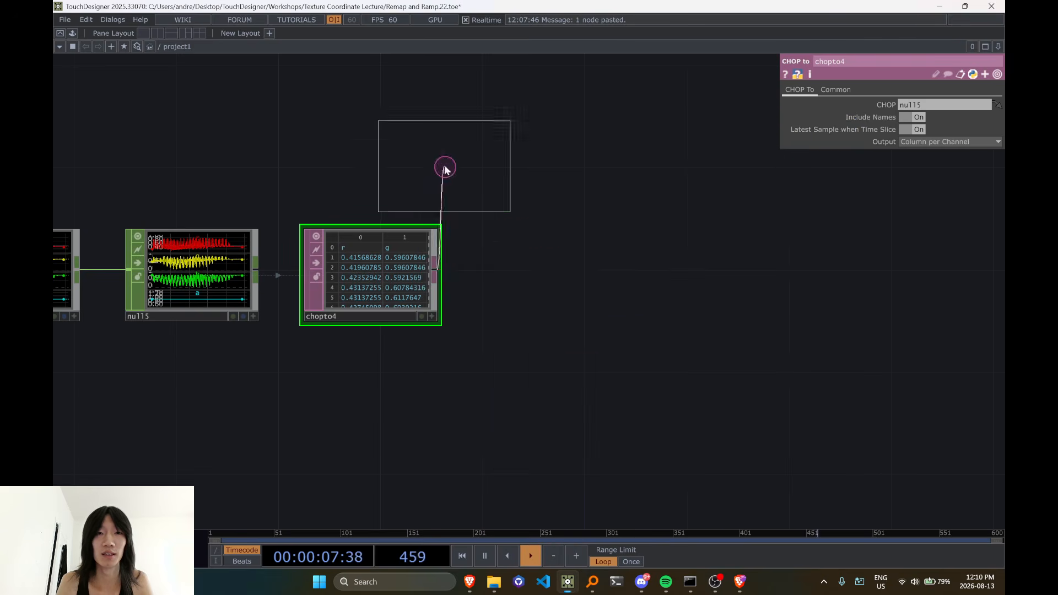
left_click(587, 270)
scroll(624, 270, "up", 2)
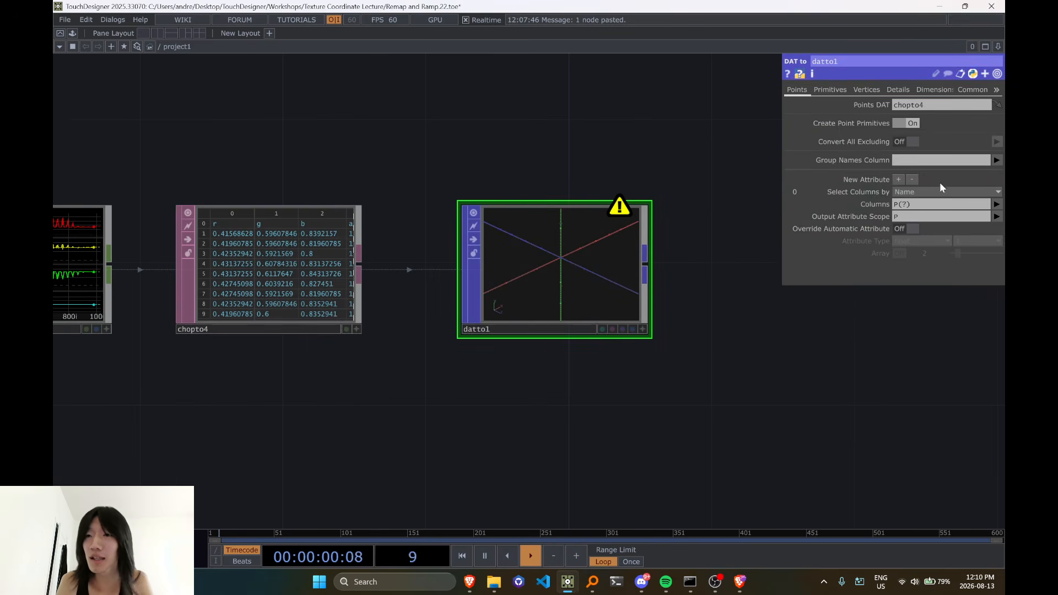
Set the DAT to POP's columns to r g b for the output attribute P
left_click(997, 205)
left_click(997, 215)
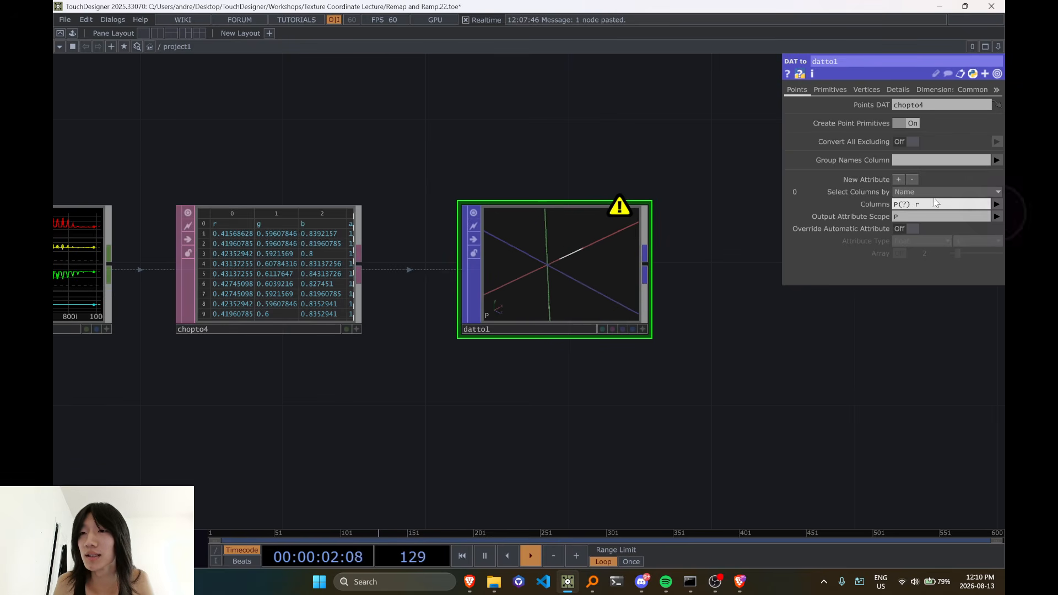
left_click(912, 207)
left_click_drag(923, 205, 768, 204)
type("r g b")
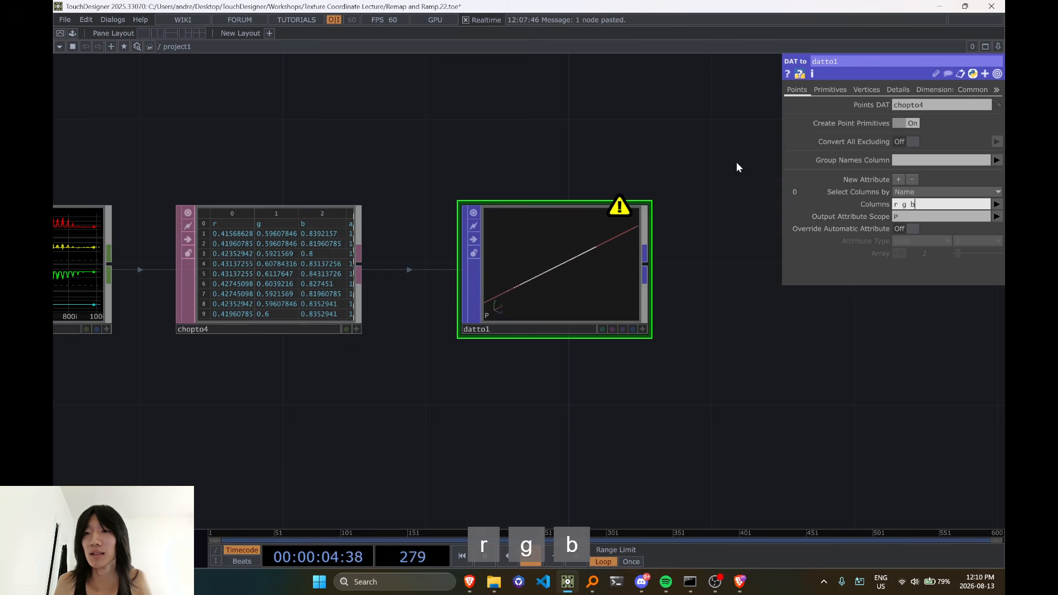
key("Return")
scroll(689, 272, "down", 5)
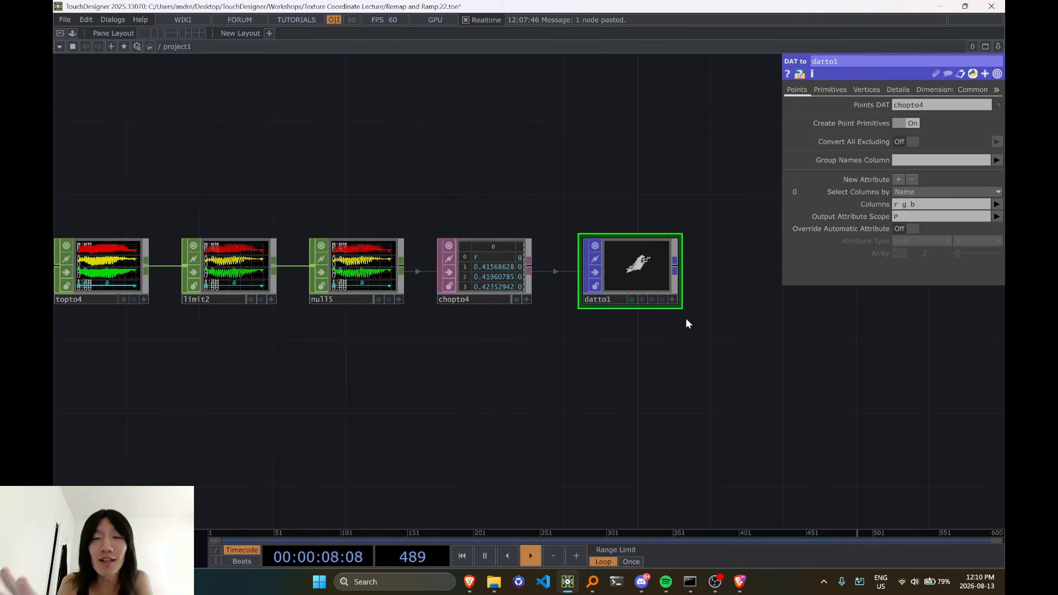
Move the DAT to POP directly beneath the low-resolution sponge image for side-by-side comparison
left_click_drag(668, 338, 582, 369)
left_click_drag(383, 403, 609, 365)
scroll(610, 365, "down", 3)
left_click_drag(722, 301, 241, 366)
left_click_drag(379, 372, 410, 372)
scroll(273, 363, "up", 4)
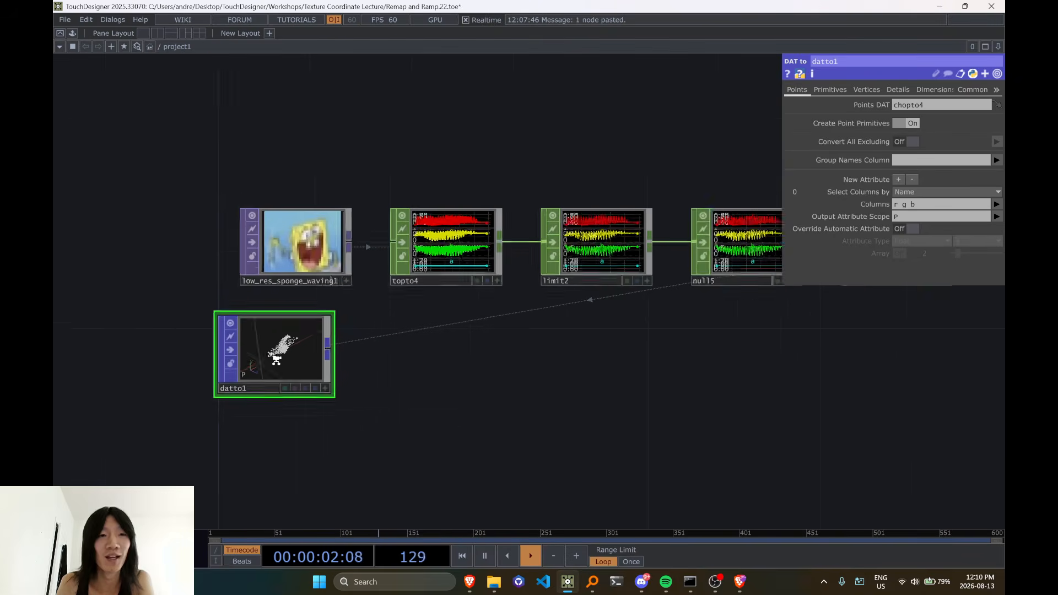
left_click_drag(275, 363, 300, 365)
scroll(281, 220, "up", 4)
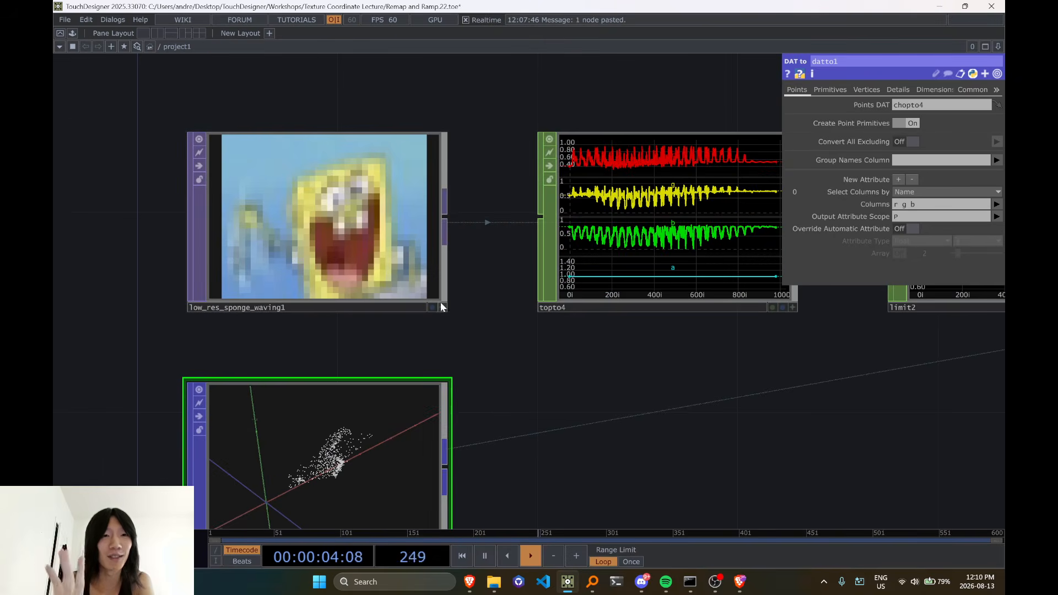
Activate the DAT to POP's viewer and examine the RGB point cloud from several angles against the sponge image
left_click_drag(514, 407, 541, 208)
left_click(473, 361)
left_click_drag(392, 277, 308, 270)
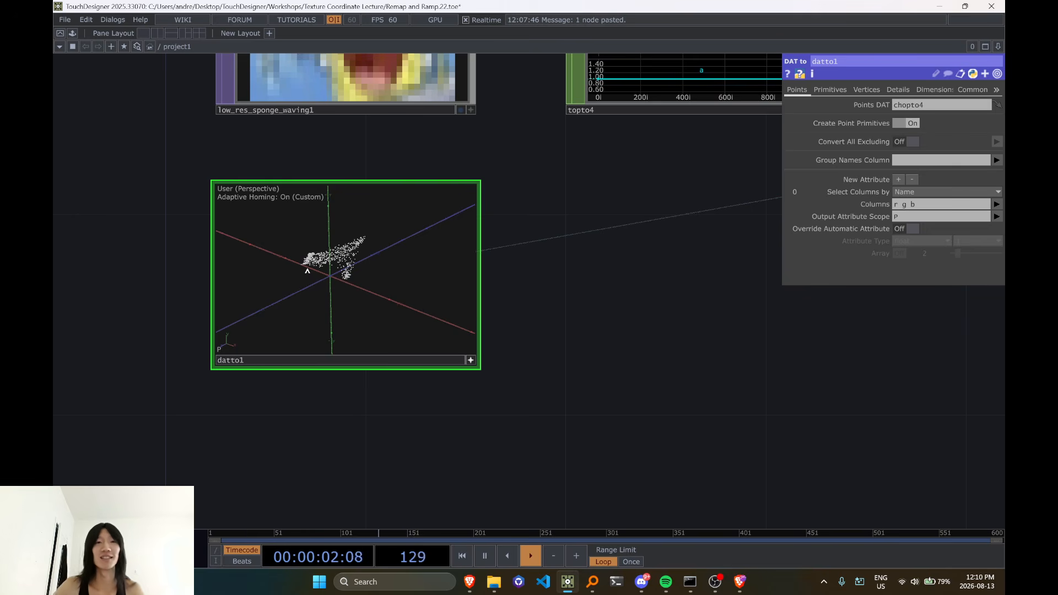
left_click_drag(318, 274, 346, 277)
left_click_drag(588, 251, 506, 331)
scroll(515, 298, "down", 5)
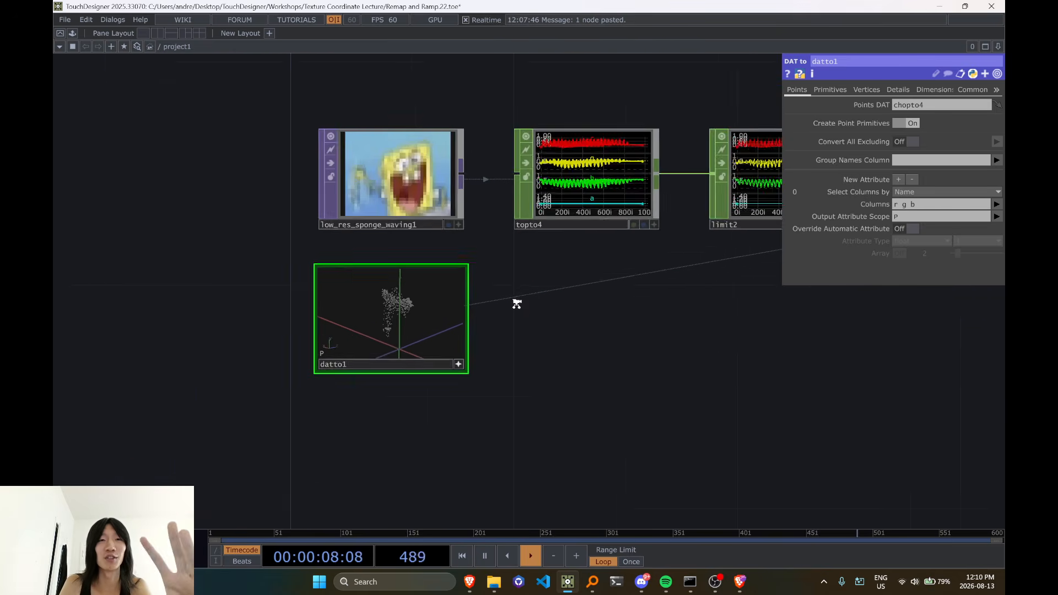
scroll(504, 313, "up", 2)
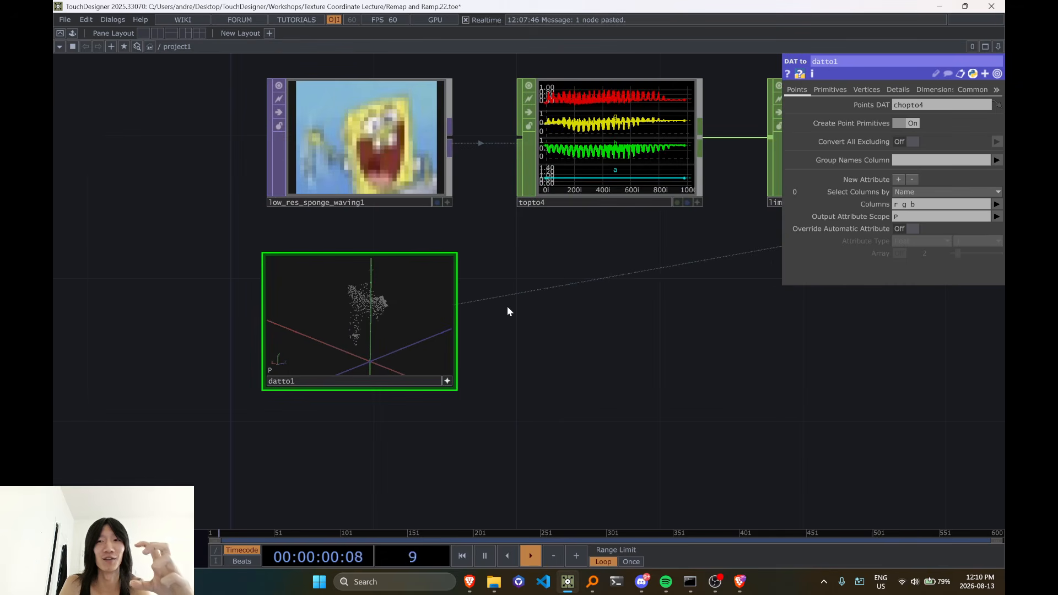
scroll(497, 293, "up", 3)
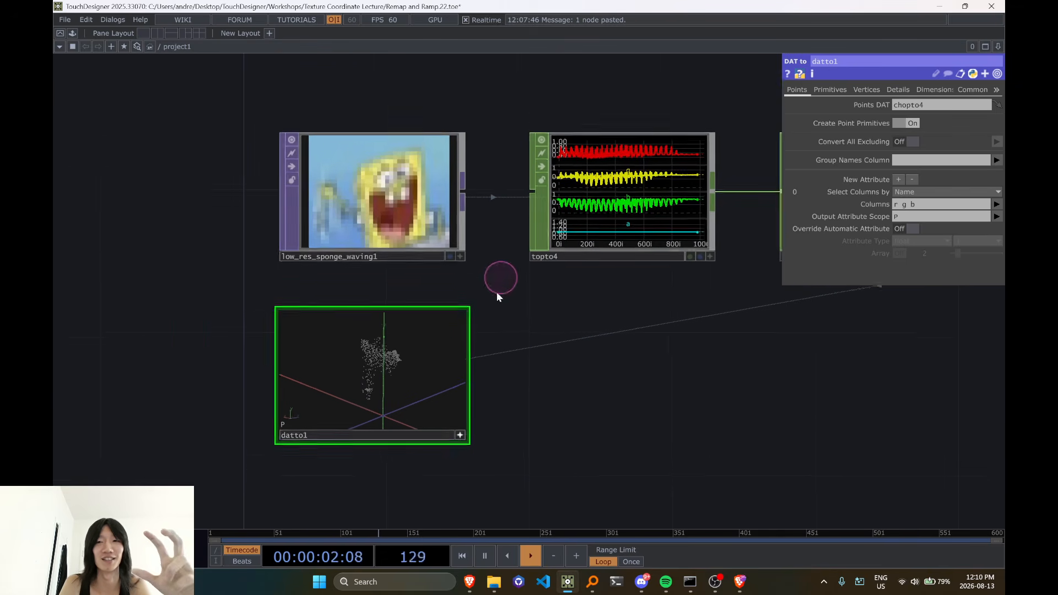
left_click_drag(374, 383, 392, 423)
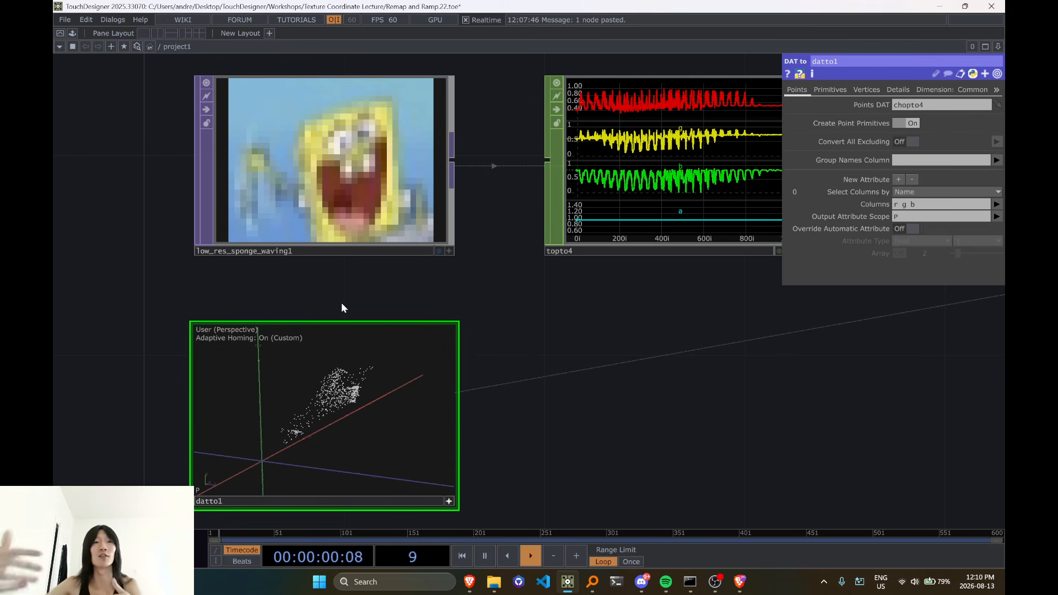
Delete the Limit CHOP between the TOP to CHOP and the Null CHOP
scroll(474, 361, "down", 2)
scroll(474, 361, "down", 4)
left_click_drag(623, 377, 234, 392)
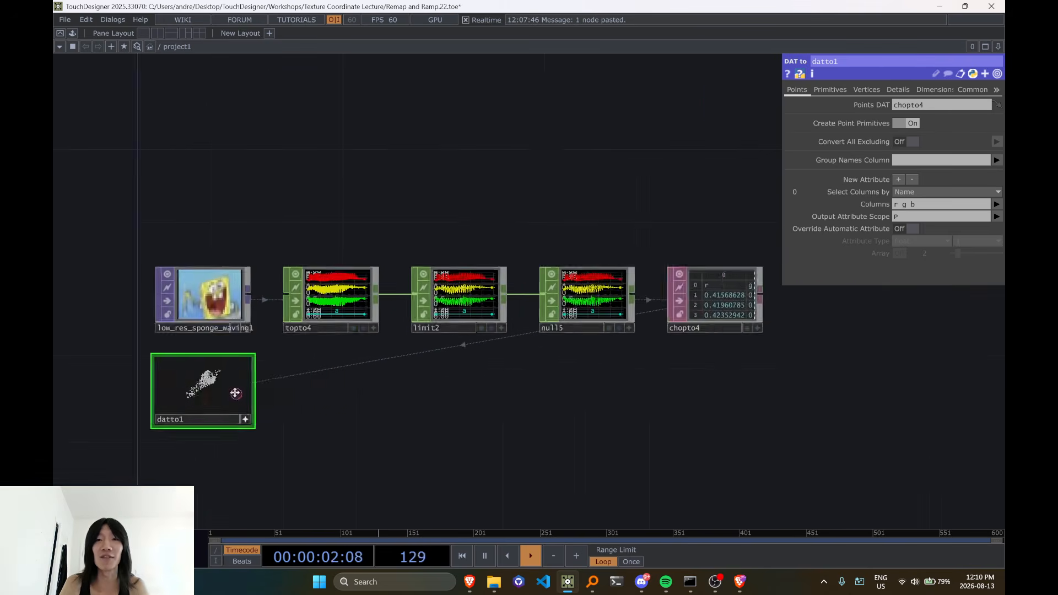
left_click(265, 307)
key("Delete")
left_click_drag(486, 398, 834, 368)
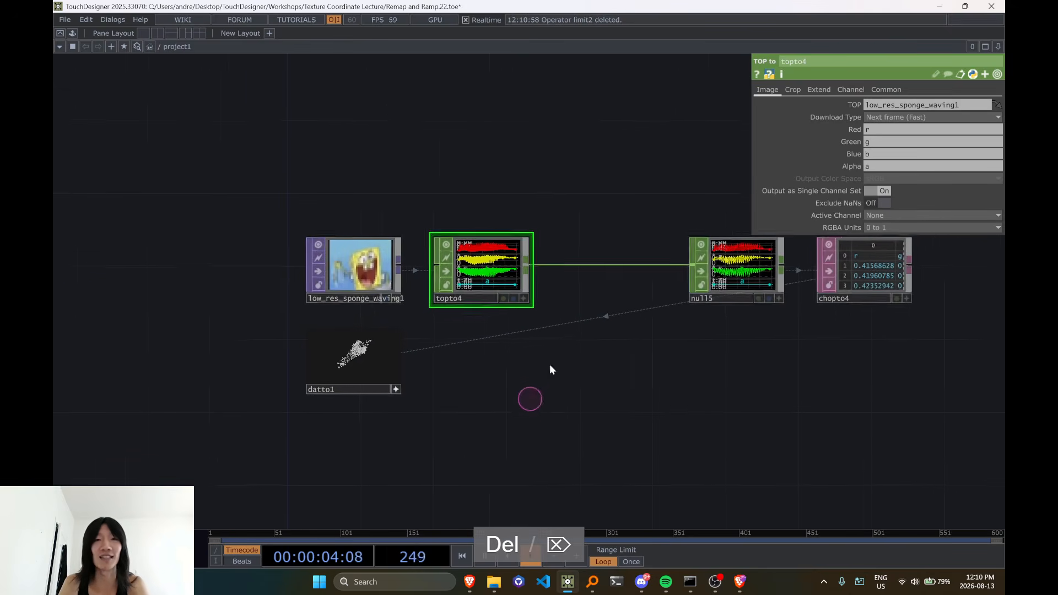
Inspect the point cloud below the sponge image once more and deactivate the DAT to POP's viewer
left_click_drag(650, 384, 419, 426)
left_click_drag(433, 366, 639, 371)
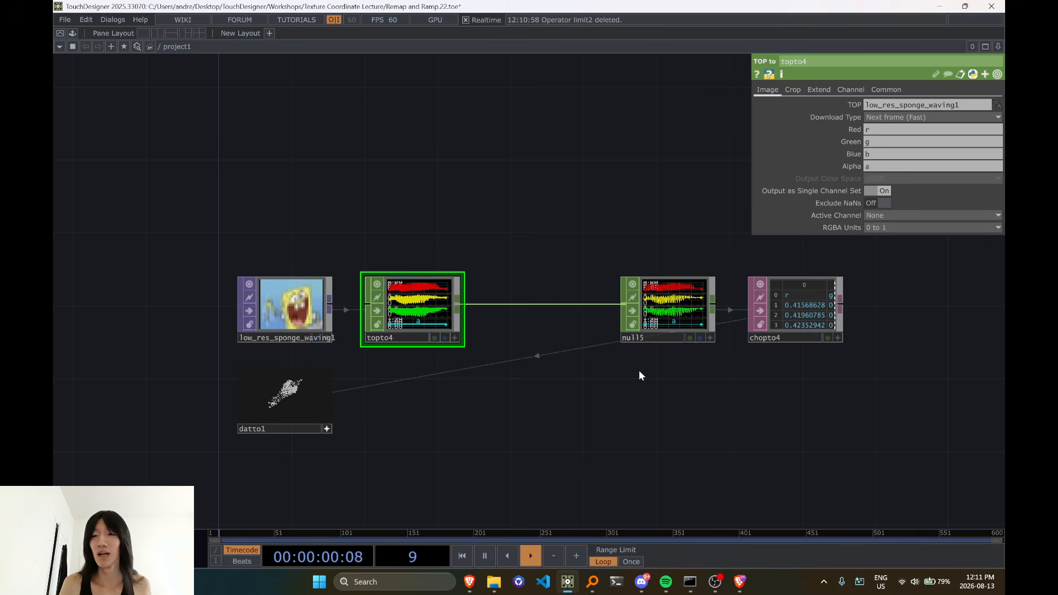
scroll(484, 467, "up", 3)
scroll(484, 468, "up", 1)
left_click_drag(427, 453, 694, 442)
mouse_move(394, 336)
left_mouse_down()
mouse_move(408, 348)
mouse_move(348, 339)
mouse_move(361, 327)
mouse_move(387, 336)
left_mouse_up()
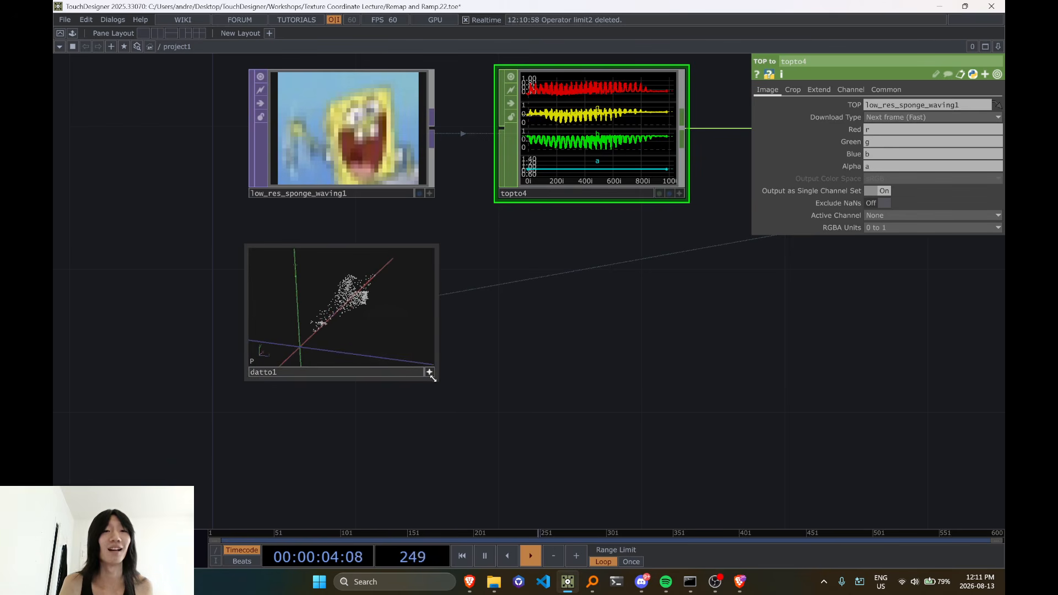
scroll(463, 355, "down", 2)
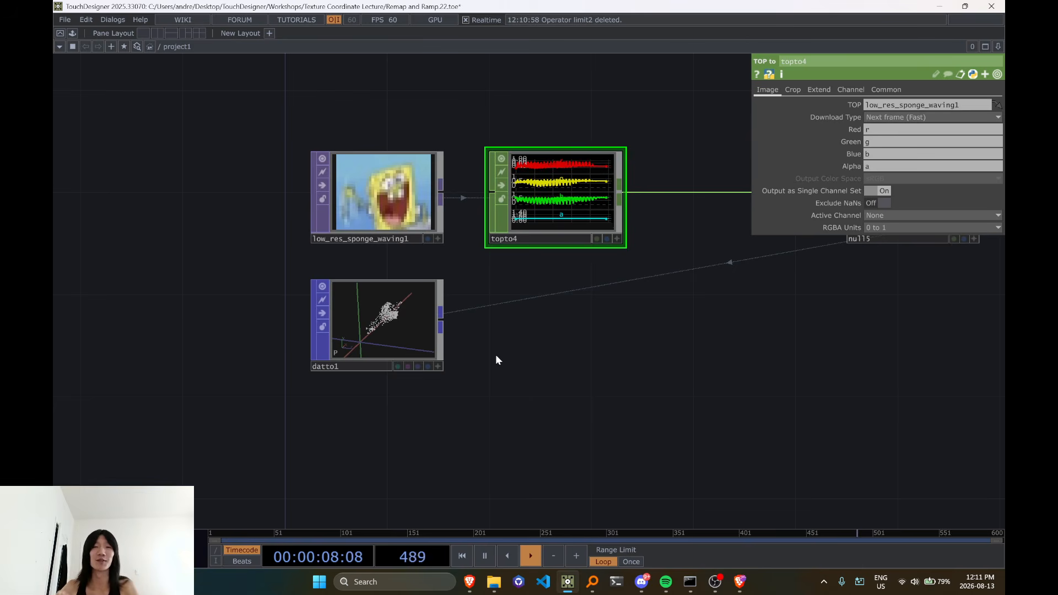
Trace the conversion chain from the sponge image through the channels and table to the point cloud
left_click_drag(721, 364, 384, 397)
scroll(463, 368, "down", 2)
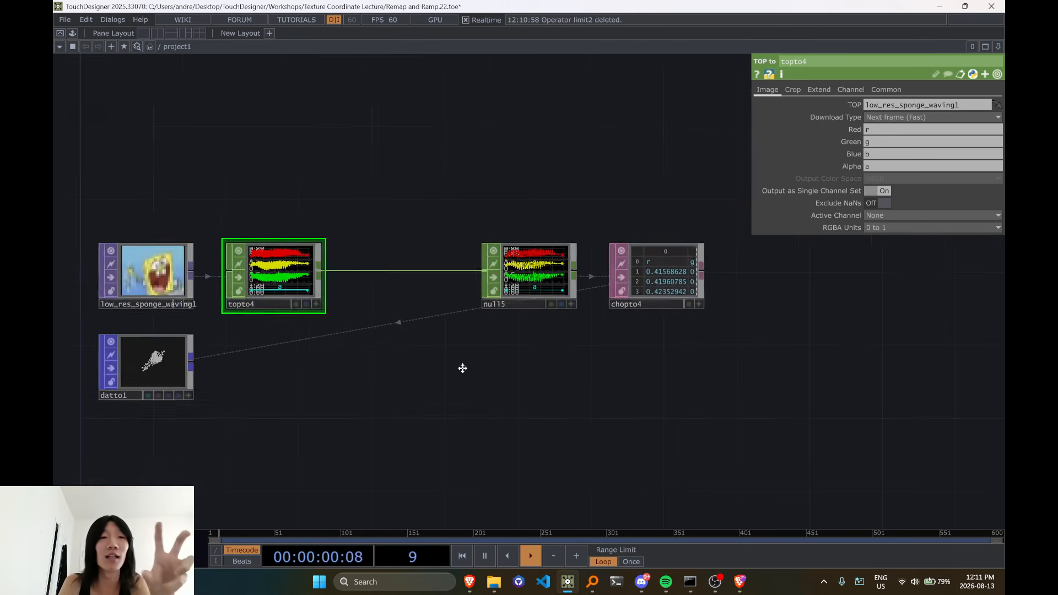
left_click_drag(464, 369, 506, 371)
scroll(268, 255, "up", 4)
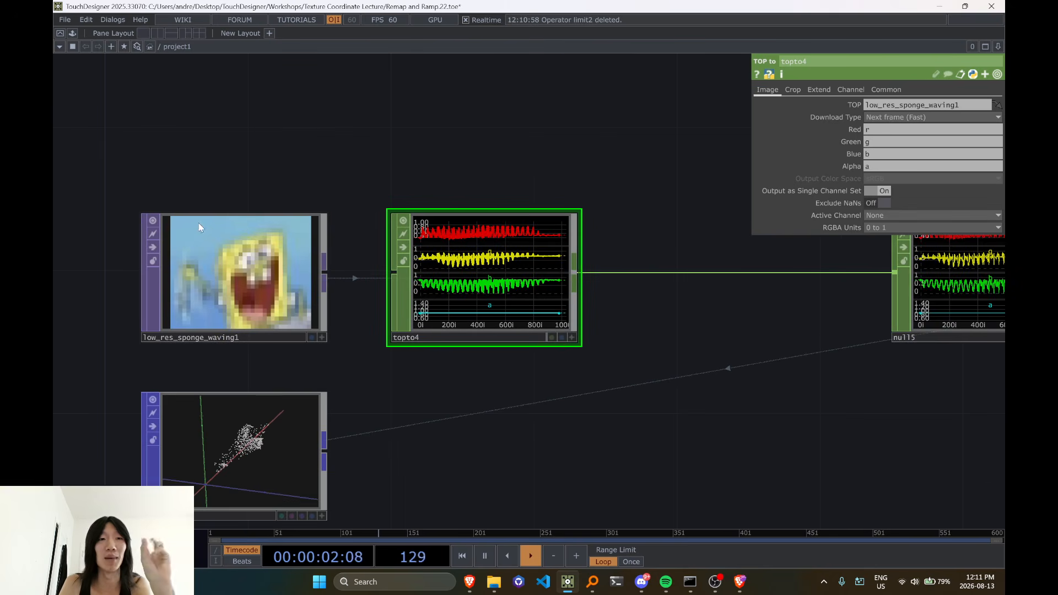
scroll(293, 289, "down", 4)
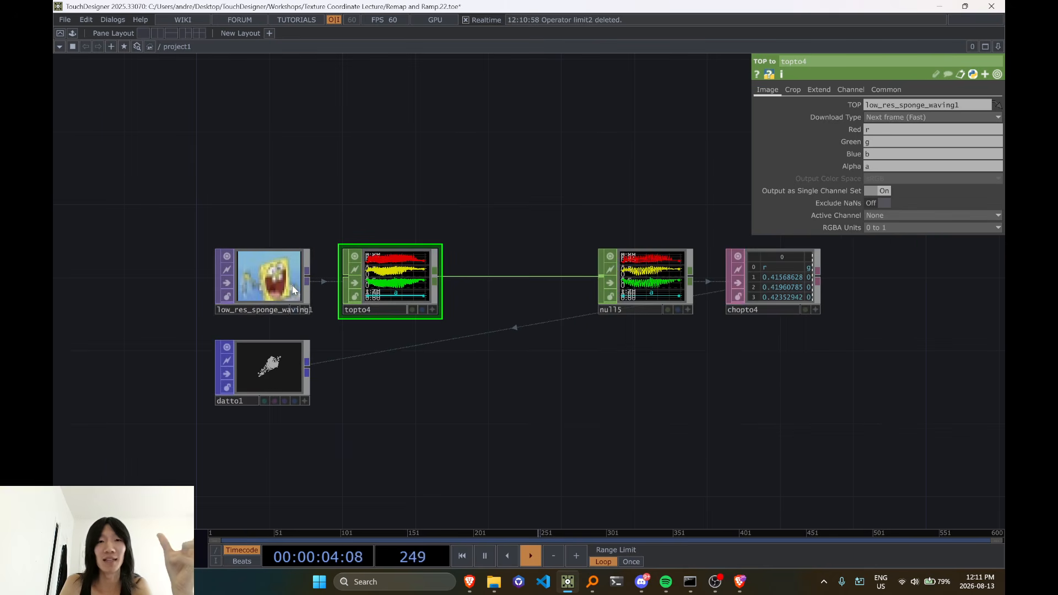
left_click_drag(654, 351, 392, 362)
left_click_drag(246, 353, 389, 380)
left_click_drag(500, 363, 399, 384)
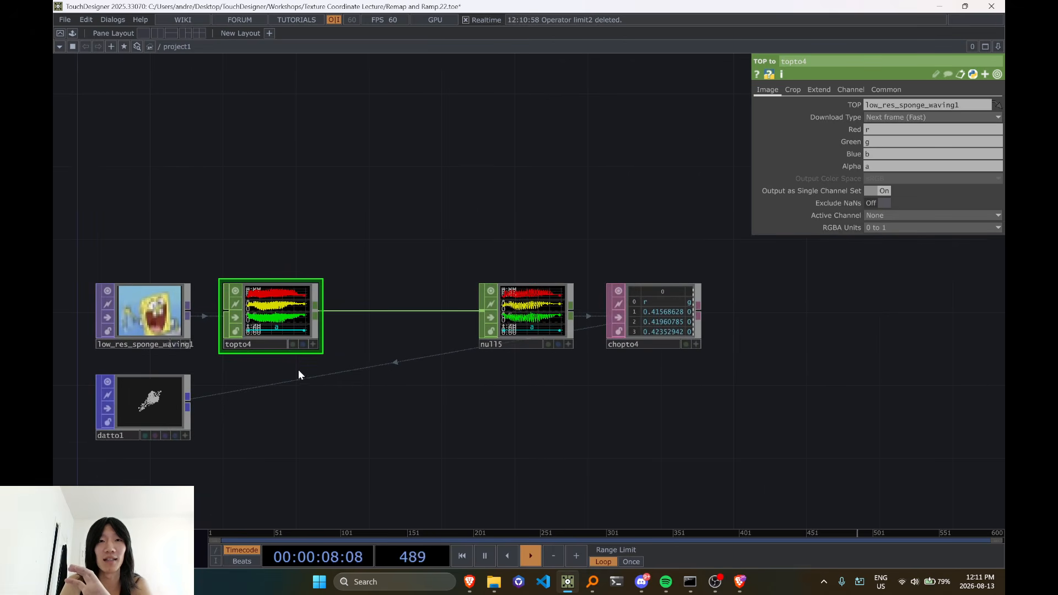
left_click_drag(299, 369, 457, 366)
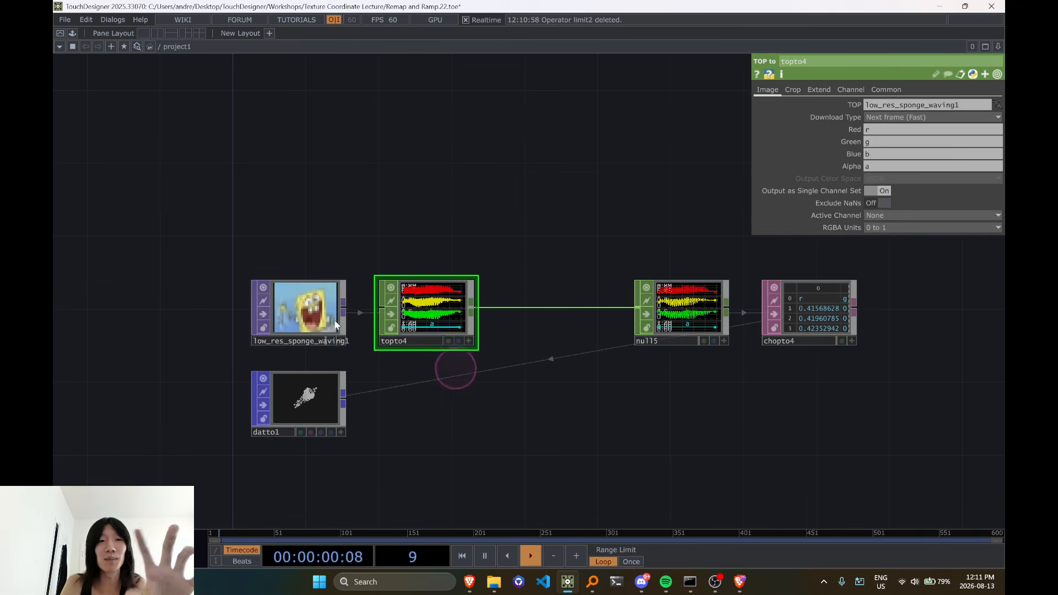
Examine the sponge image's individual pixels and relate them to their channels, table rows and point positions
scroll(316, 317, "up", 6)
scroll(271, 322, "down", 5)
scroll(273, 318, "up", 3)
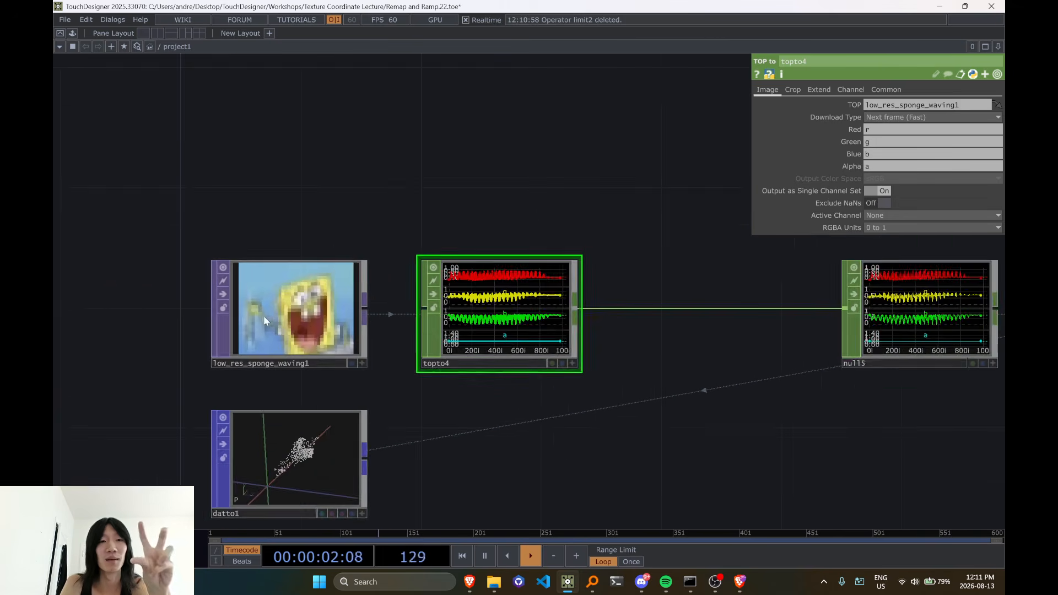
scroll(275, 316, "down", 2)
scroll(275, 316, "down", 3)
scroll(276, 316, "up", 6)
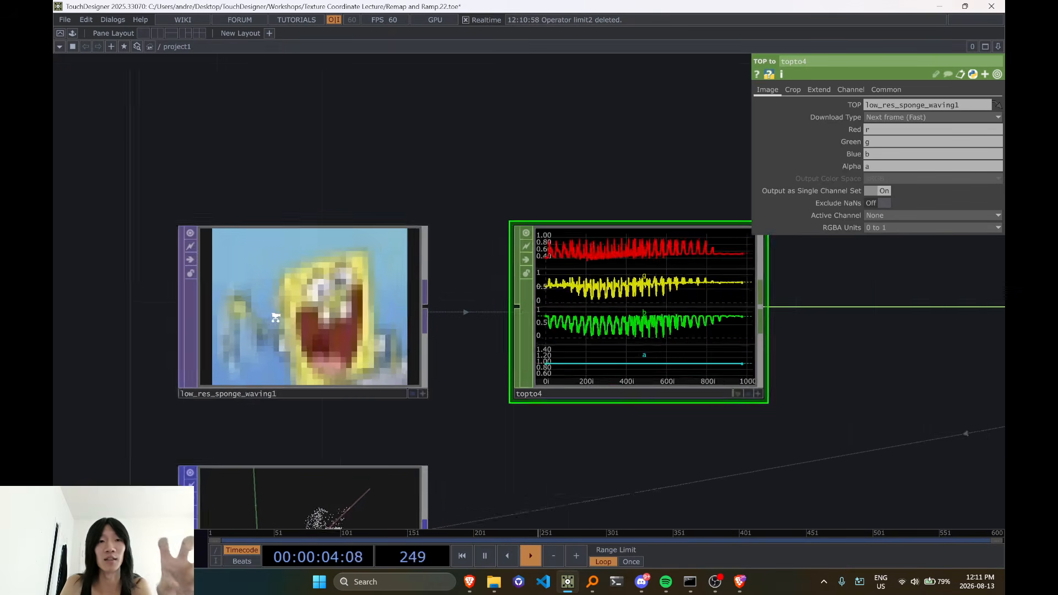
scroll(349, 325, "down", 1)
scroll(349, 325, "down", 4)
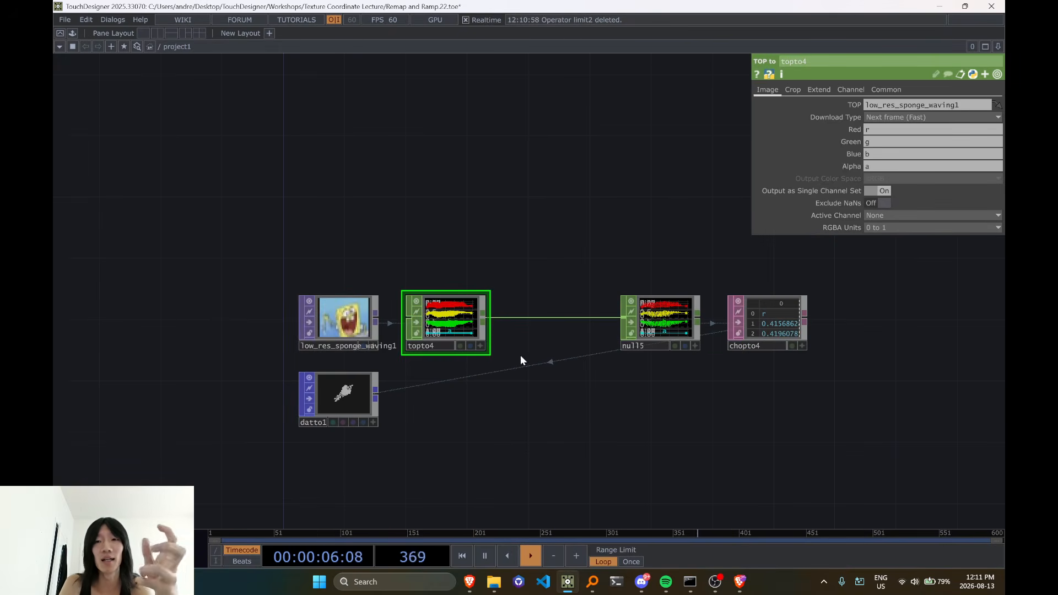
left_click_drag(672, 399, 600, 402)
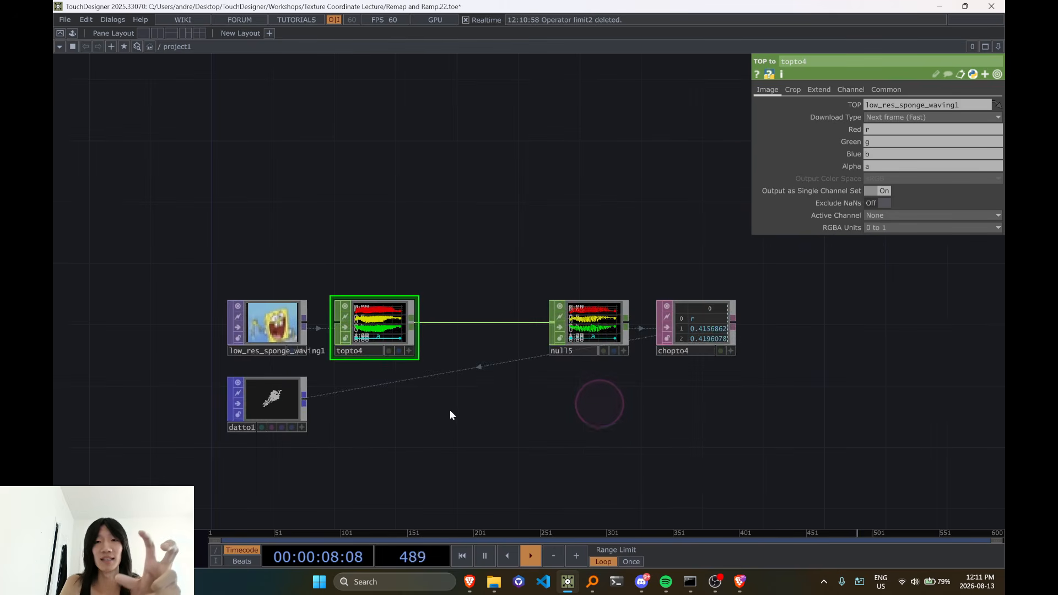
left_click_drag(449, 410, 572, 398)
left_click_drag(756, 382, 541, 428)
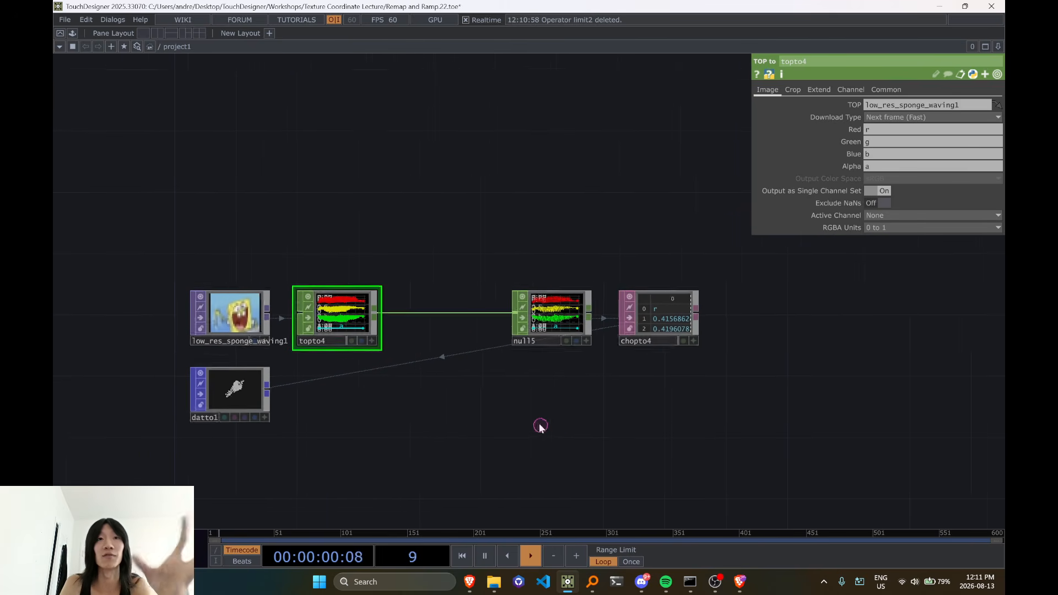
Convert the point cloud back into an image by adding a POP to TOP on the DAT to POP's output
scroll(581, 386, "up", 6)
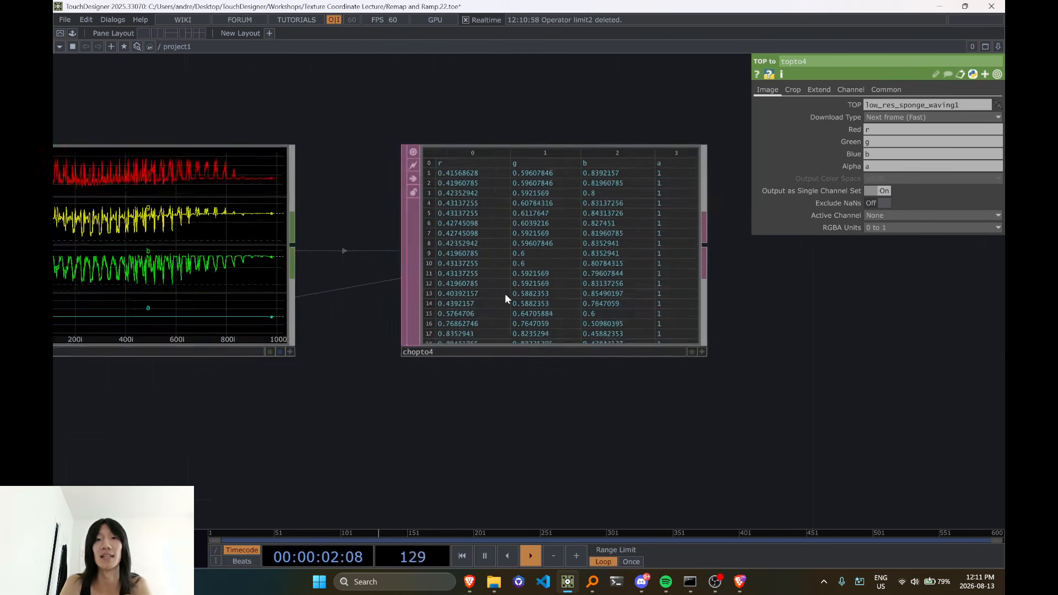
scroll(660, 261, "down", 5)
left_click_drag(481, 402, 661, 380)
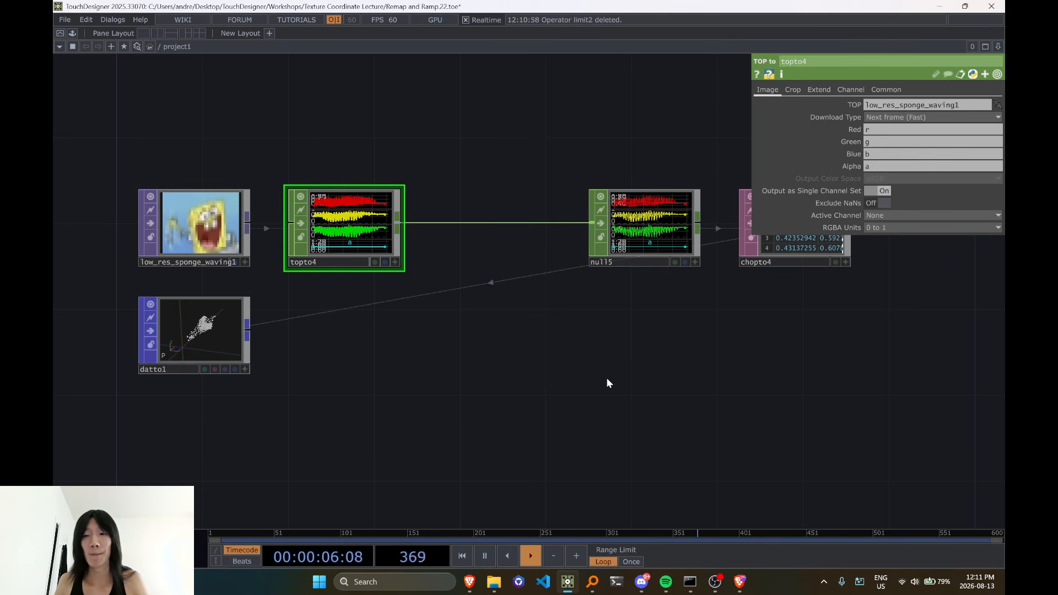
left_click(247, 335)
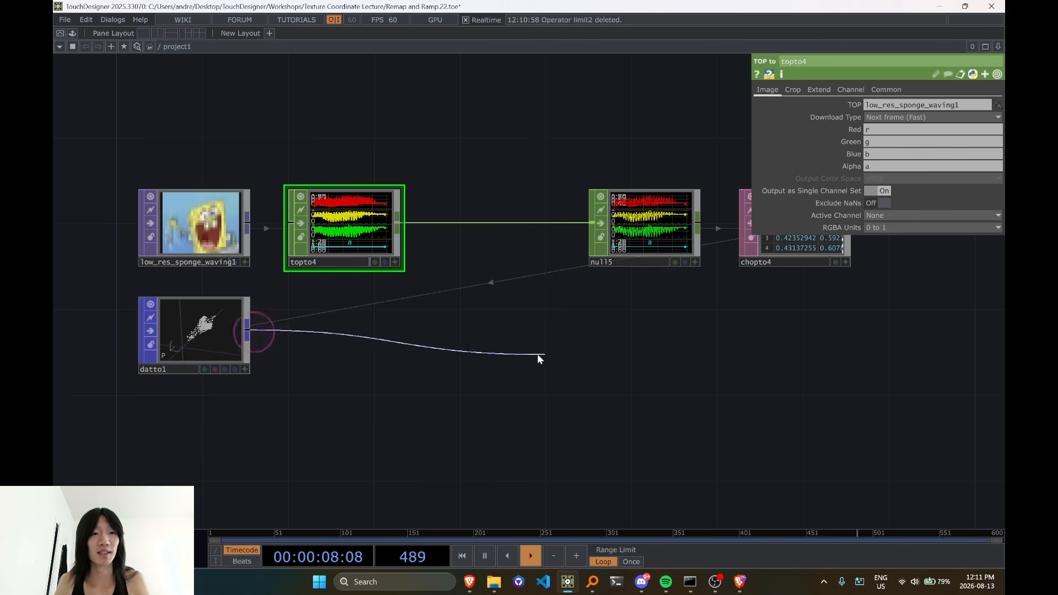
key("Tab")
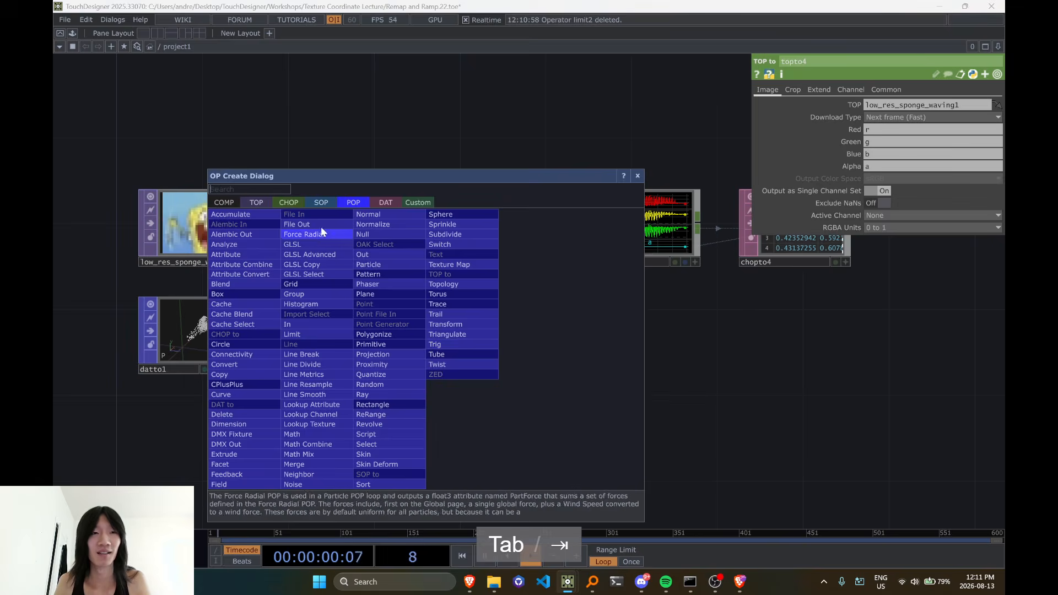
left_click(262, 205)
left_click(259, 217)
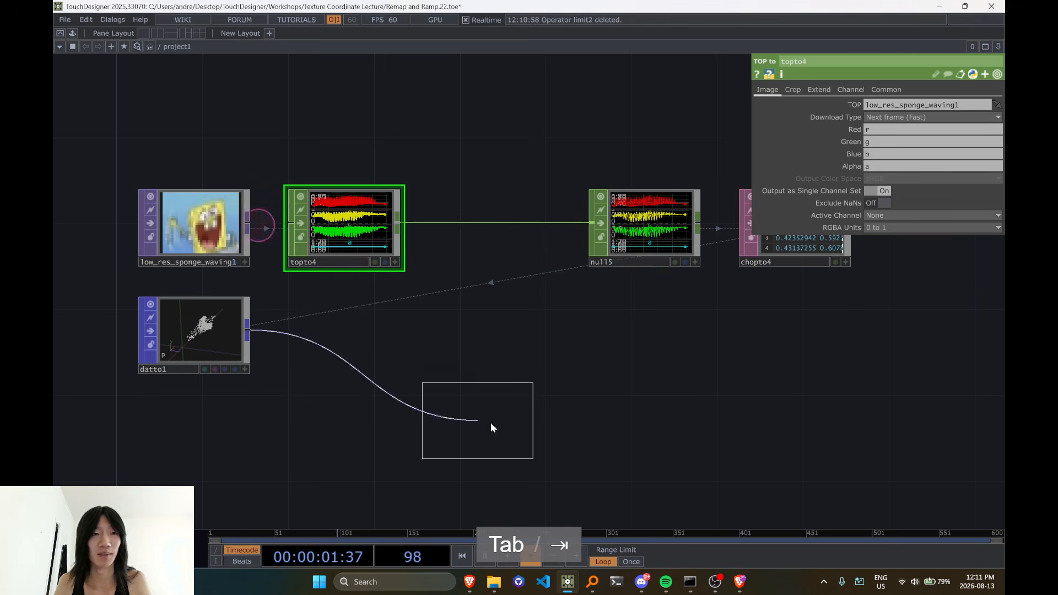
left_click(346, 336)
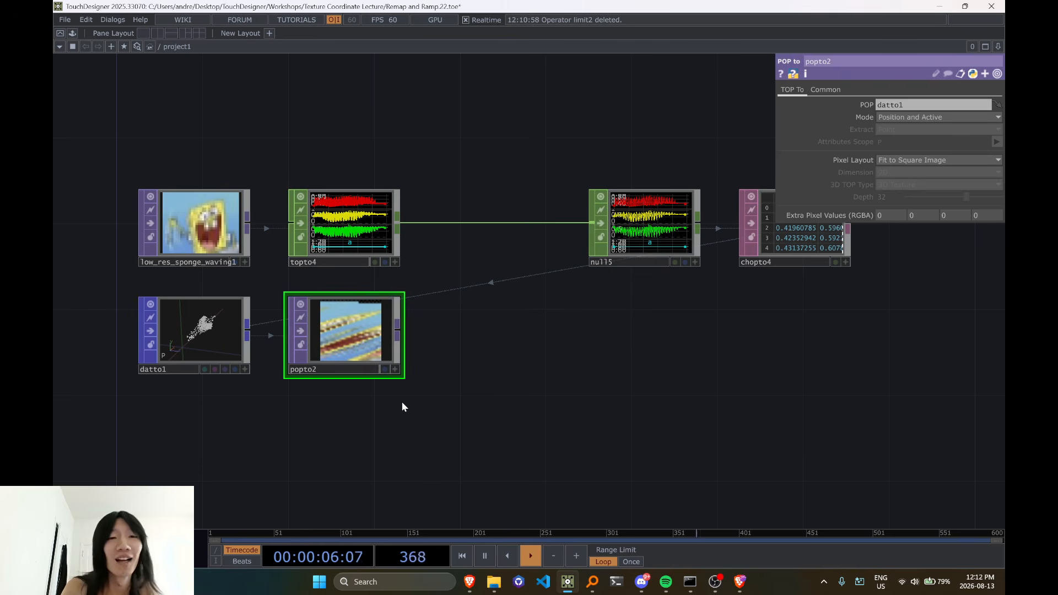
Move the POP to TOP beneath the CHOP to DAT table at the end of the chain
scroll(397, 400, "up", 3)
left_click_drag(291, 397, 363, 401)
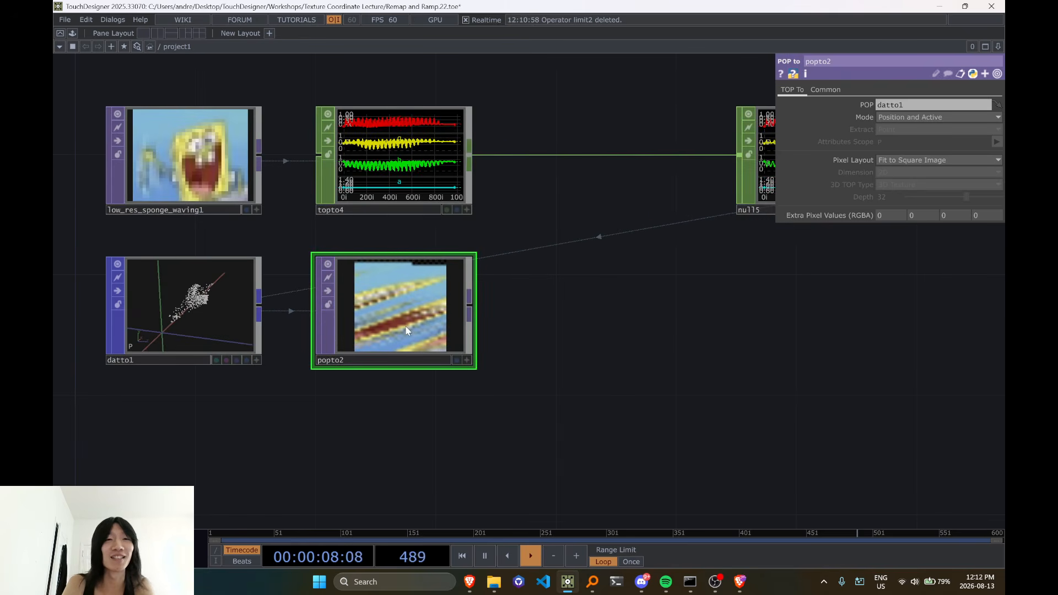
scroll(406, 329, "down", 3)
left_click_drag(465, 386, 335, 414)
left_click_drag(272, 354, 720, 354)
left_click_drag(495, 404, 647, 367)
left_click_drag(546, 326, 332, 356)
scroll(358, 359, "down", 3)
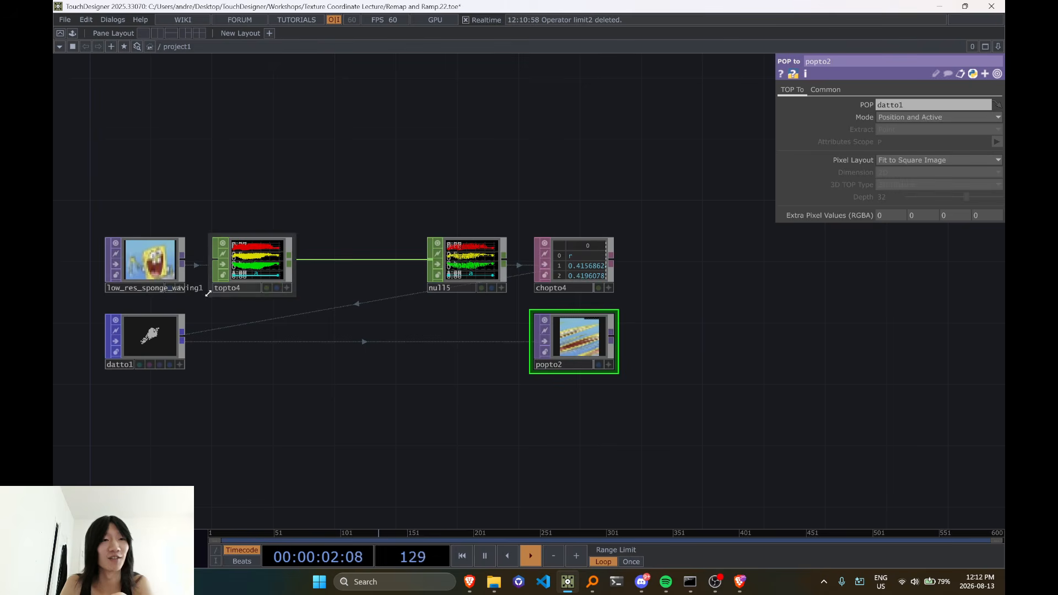
Compare the sponge image with the converted result and move the POP to TOP back beside the DAT to POP
scroll(124, 285, "up", 2)
scroll(188, 257, "up", 1)
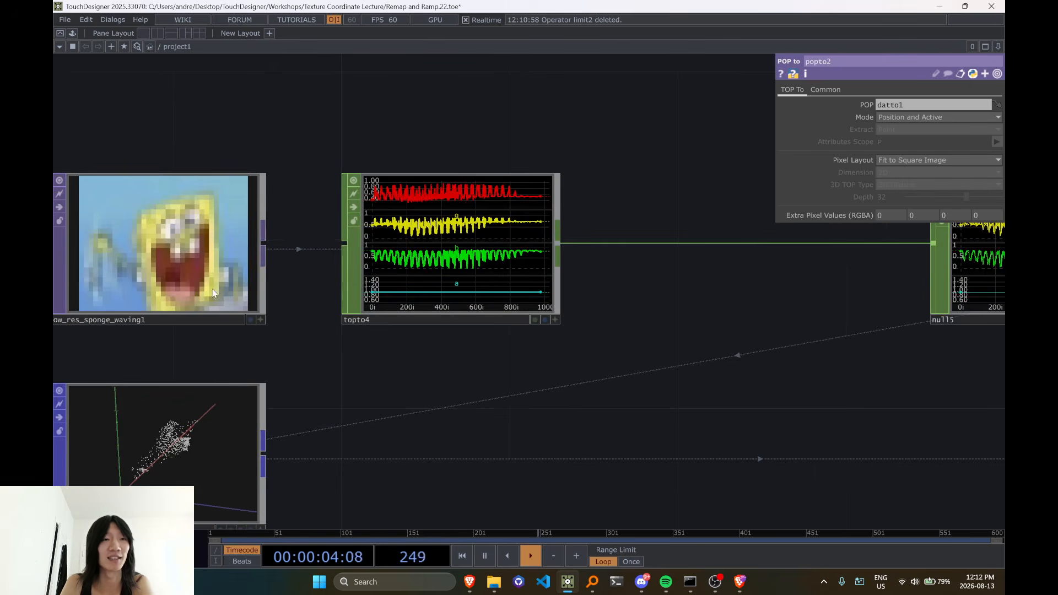
scroll(215, 264, "down", 3)
left_click_drag(344, 365, 303, 375)
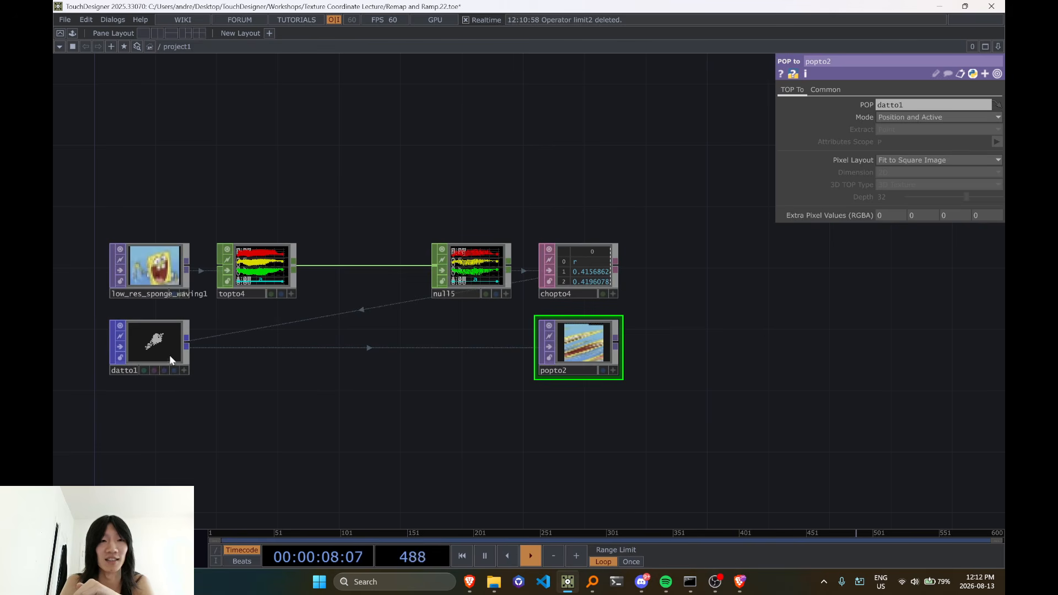
left_click_drag(586, 371, 264, 371)
scroll(259, 353, "up", 5)
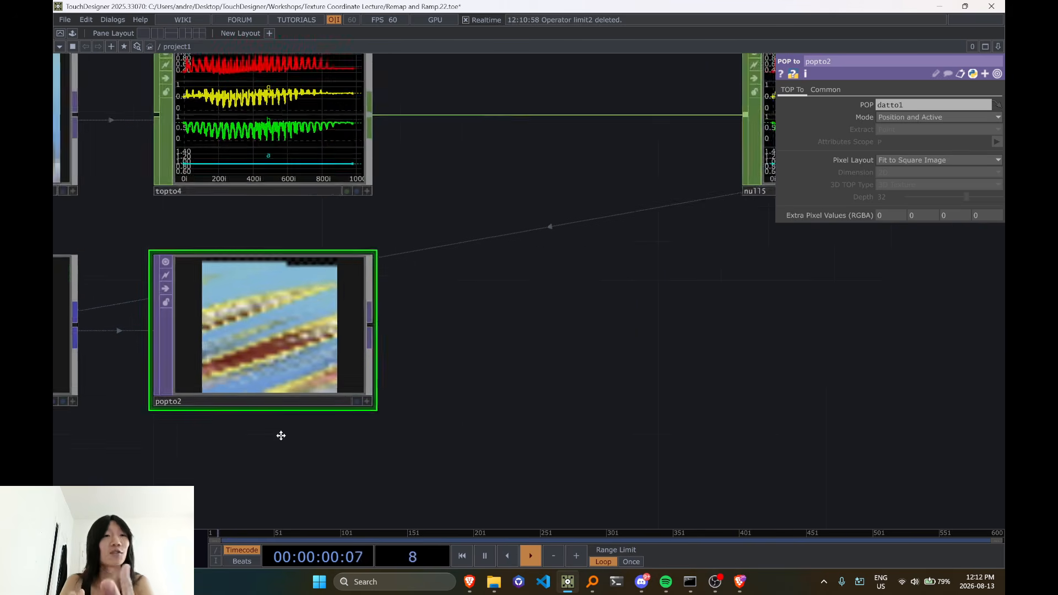
left_click_drag(281, 436, 409, 421)
scroll(411, 421, "down", 2)
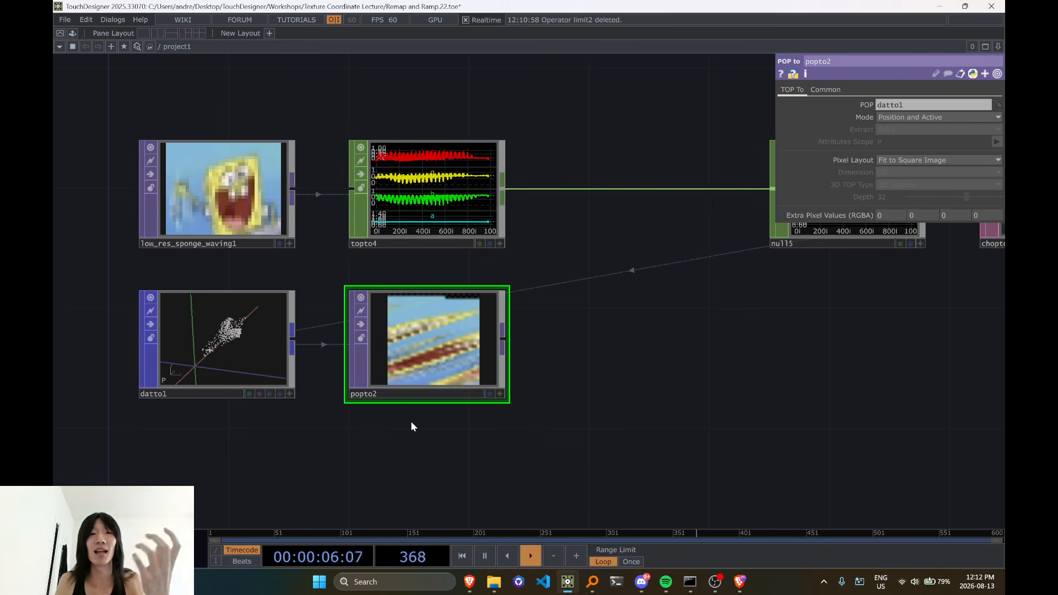
Set the POP to TOP's pixel layout to One Row and compare the result with the sponge image
left_click(906, 161)
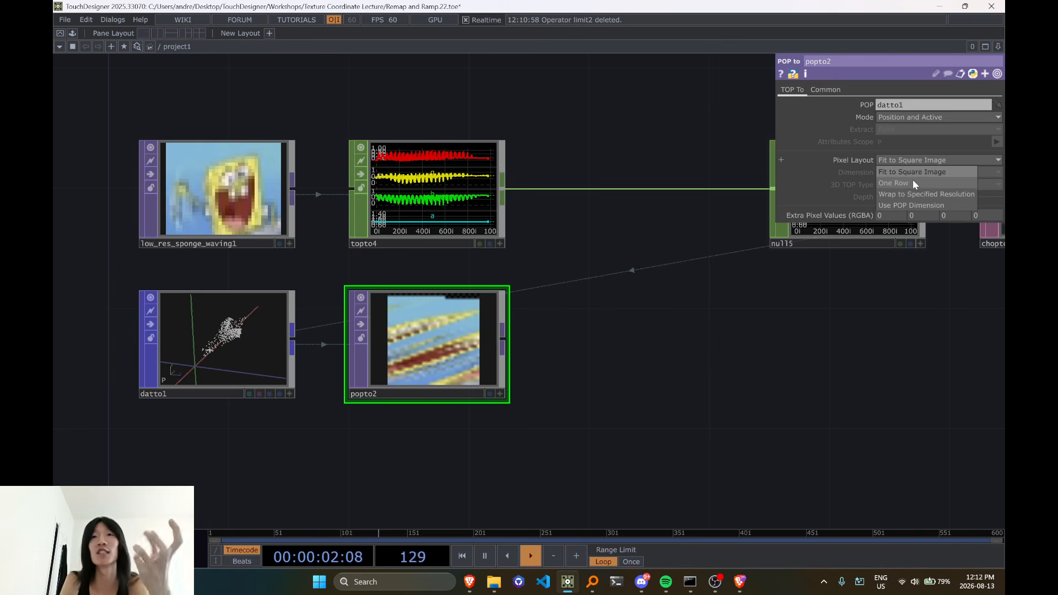
left_click(913, 183)
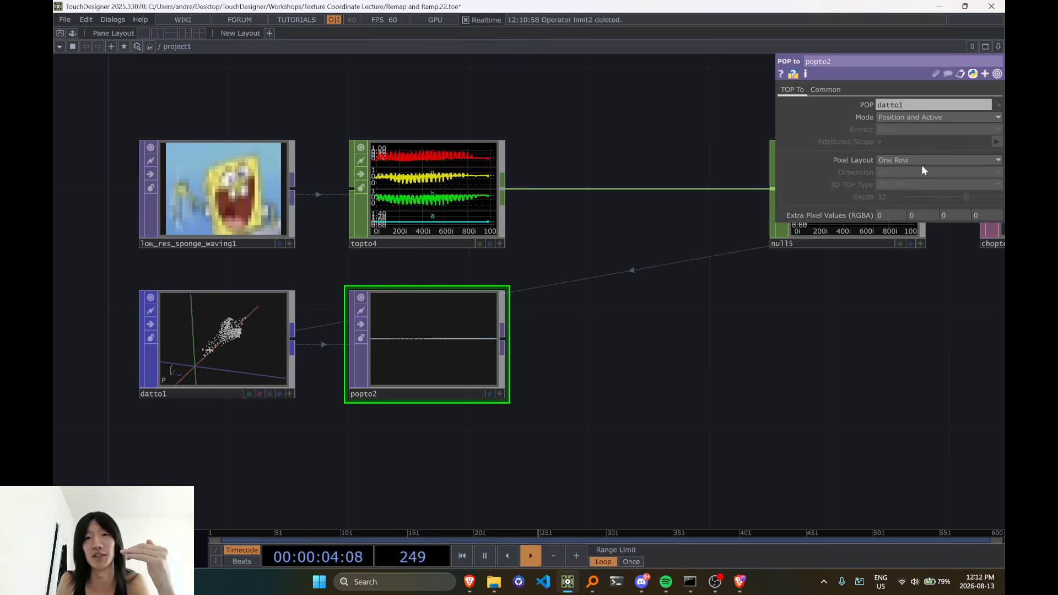
scroll(470, 364, "up", 2)
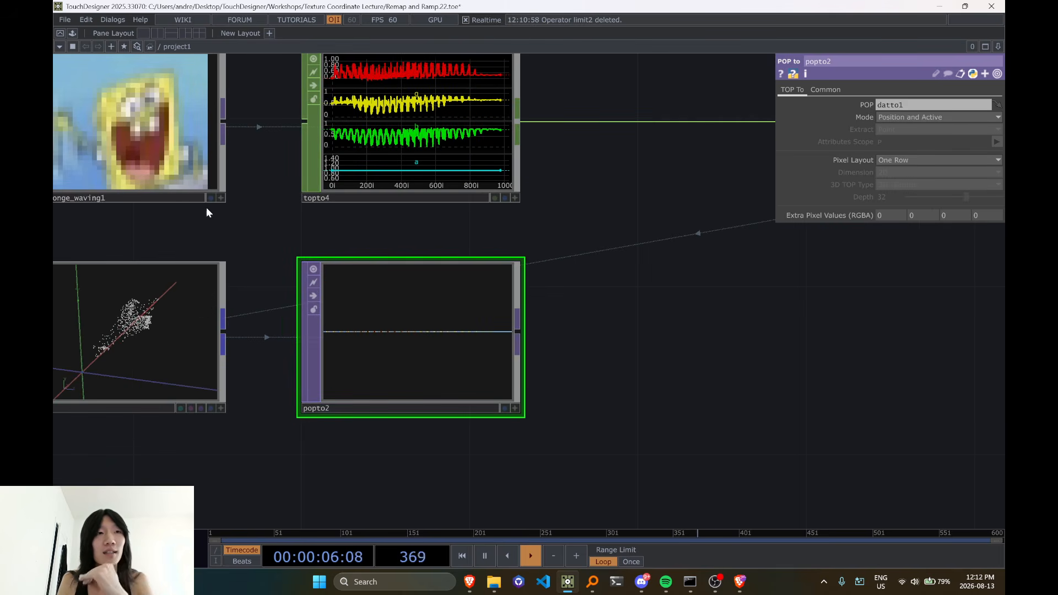
left_click_drag(219, 223, 276, 236)
scroll(280, 238, "down", 4)
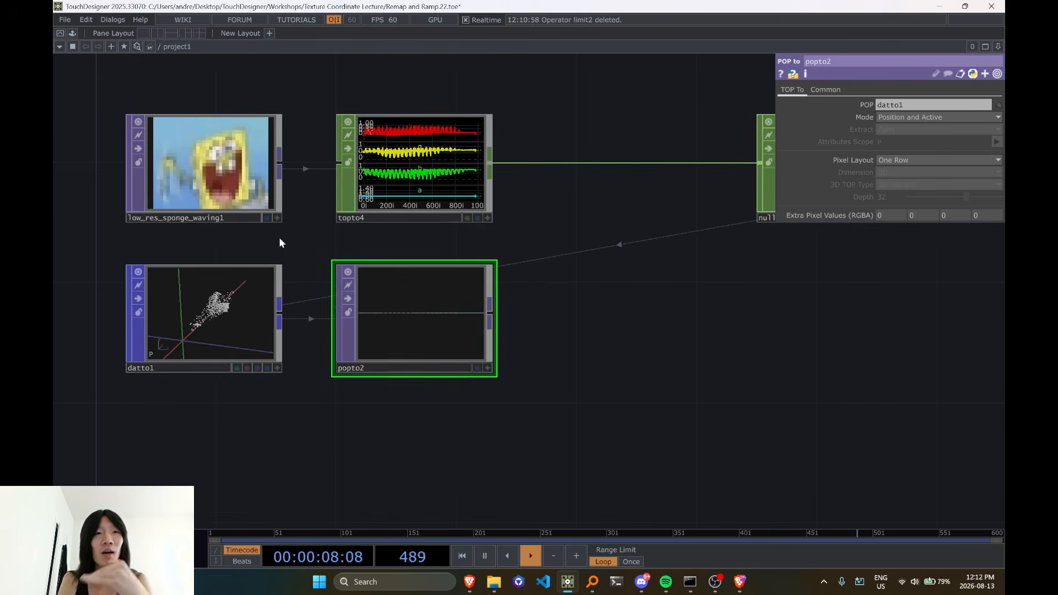
scroll(280, 243, "up", 4)
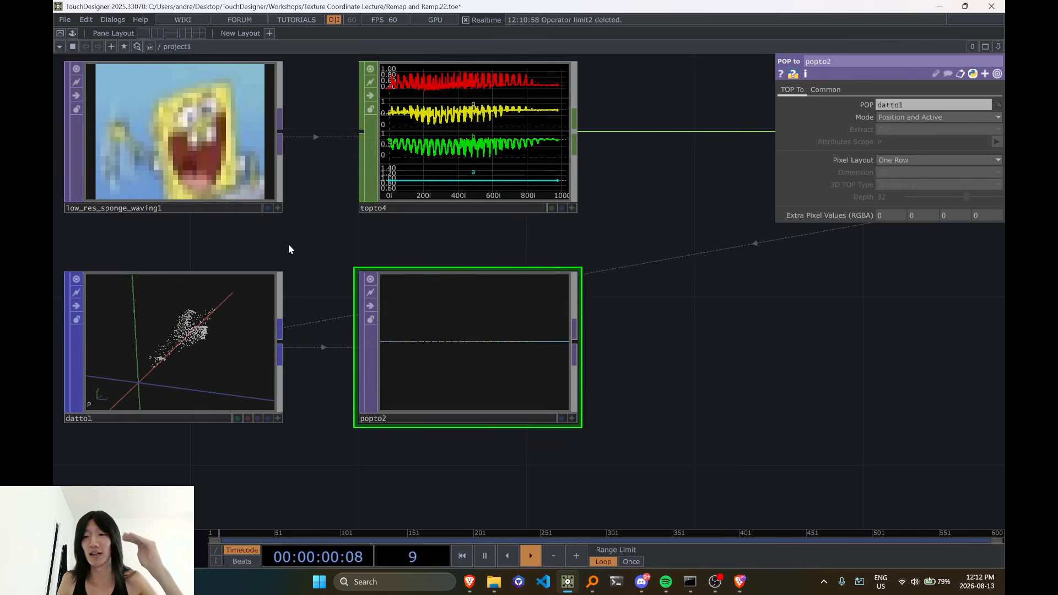
scroll(289, 247, "down", 3)
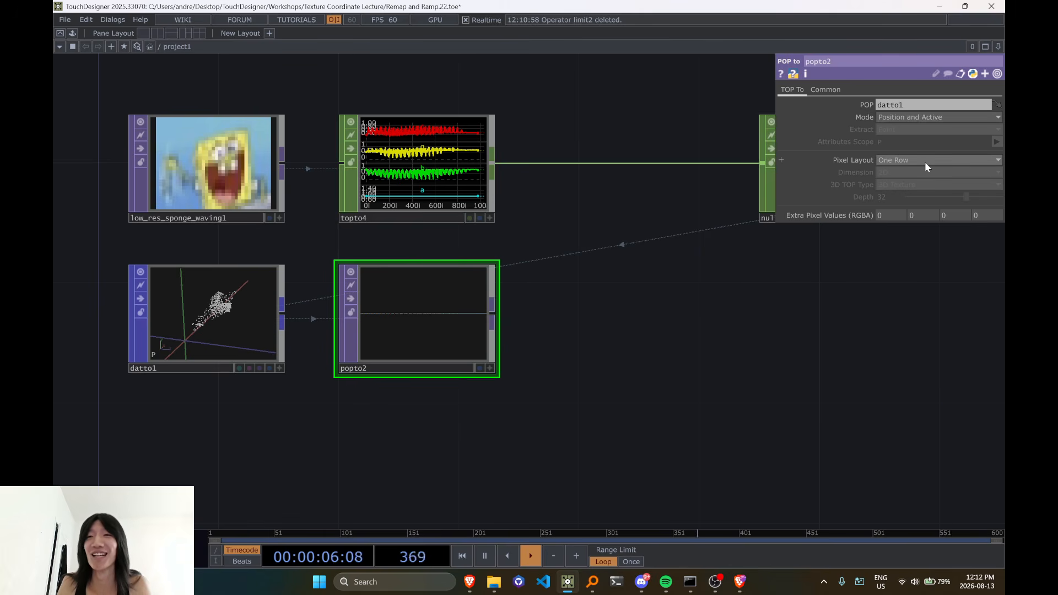
Check the sponge image's resolution and pixel count in its operator information
left_click(952, 160)
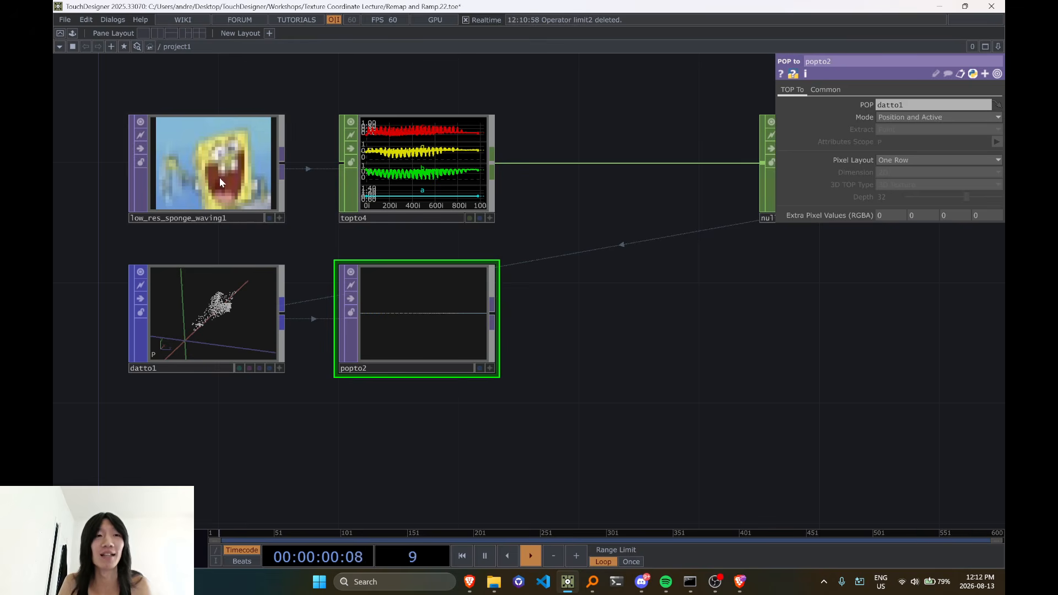
middle_click_drag(220, 183, 249, 200)
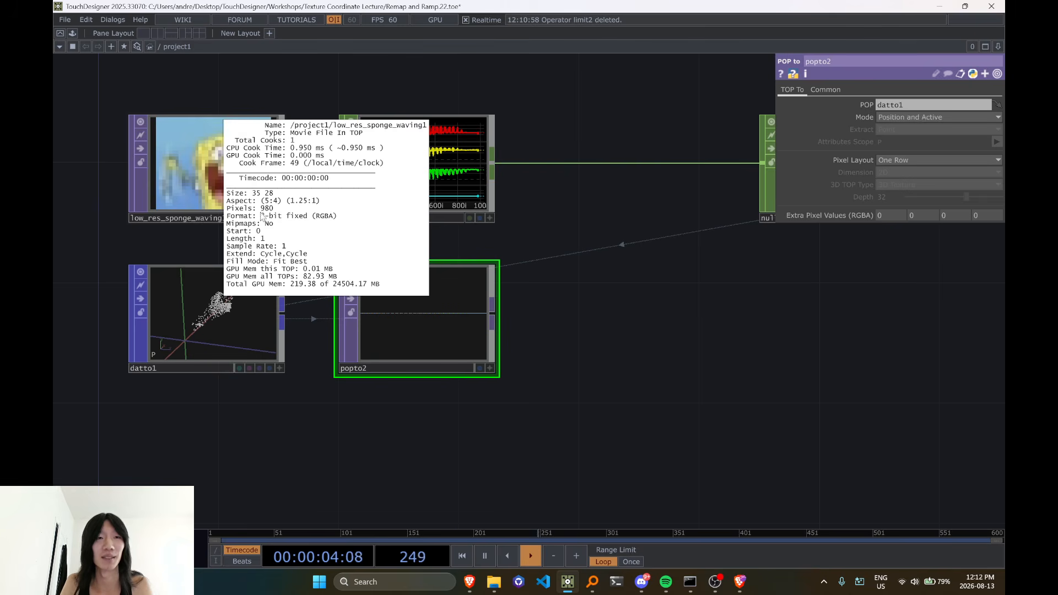
middle_click_drag(262, 217, 435, 378)
View the POP to TOP's single-row image as points and activate the DAT to POP's viewer beside it
scroll(468, 375, "up", 2)
right_click(460, 303)
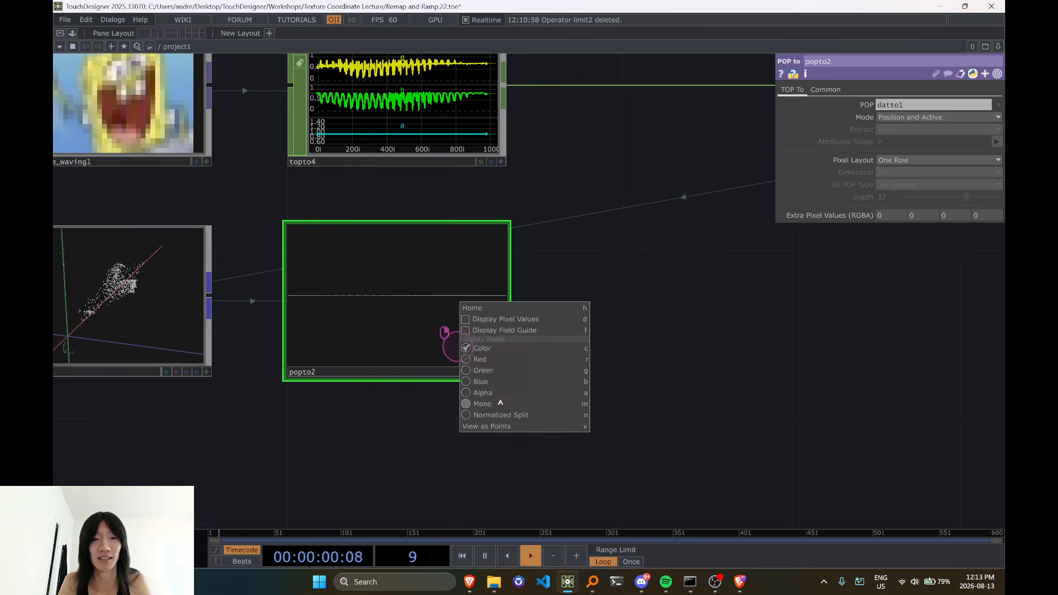
left_click(506, 427)
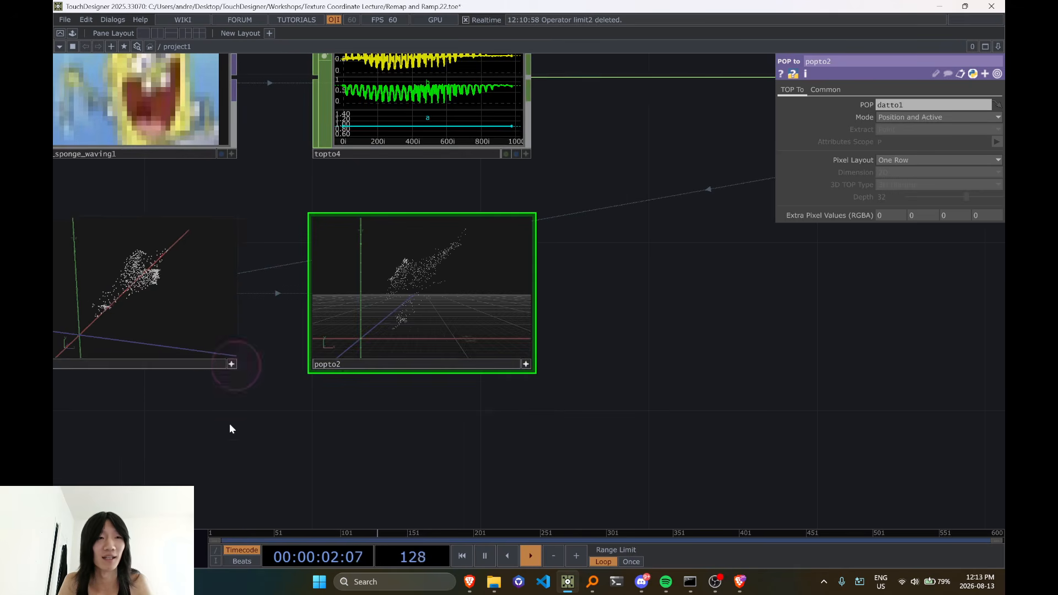
left_click_drag(233, 318, 248, 314)
Examine the DAT to POP and POP to TOP point clouds from similar angles to compare their shapes
left_click_drag(468, 281, 471, 309)
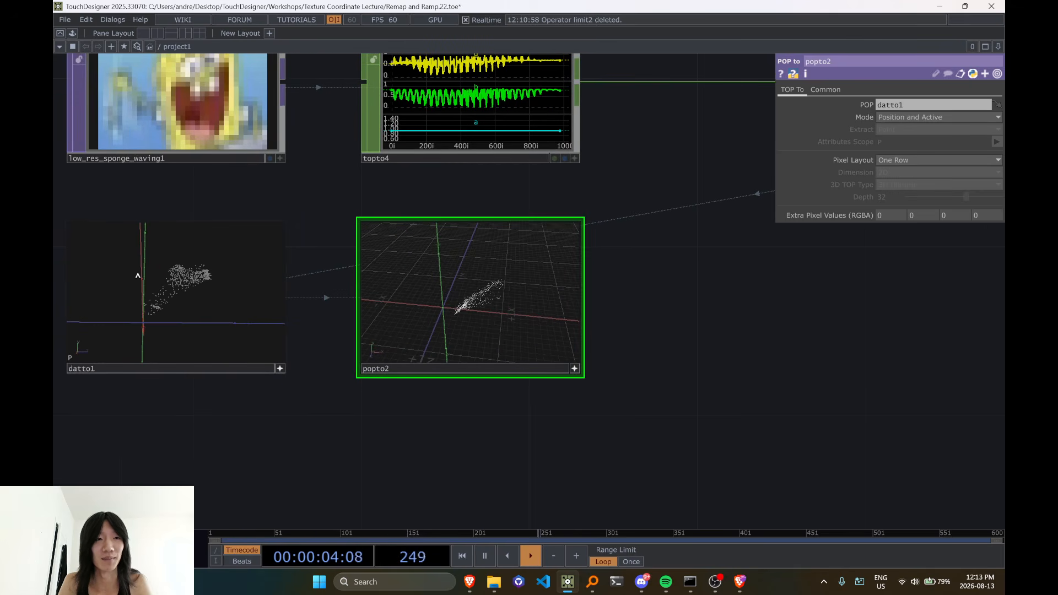
left_click_drag(137, 274, 186, 308)
left_click_drag(465, 302, 515, 296)
mouse_move(232, 301)
left_mouse_down()
mouse_move(255, 309)
mouse_move(224, 300)
mouse_move(216, 309)
left_mouse_up()
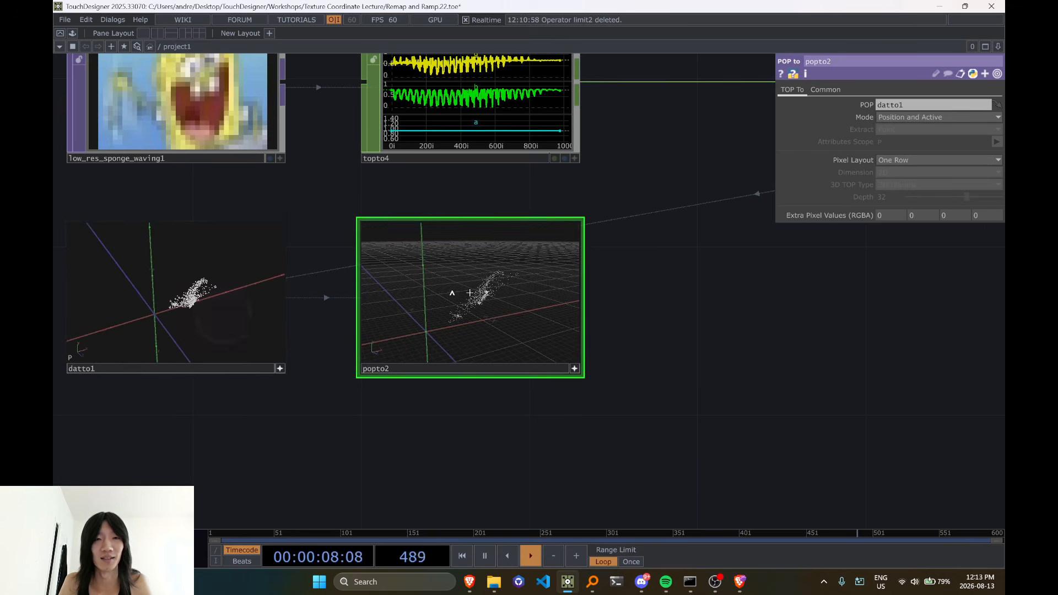
left_click_drag(474, 297, 453, 300)
left_click_drag(150, 302, 187, 306)
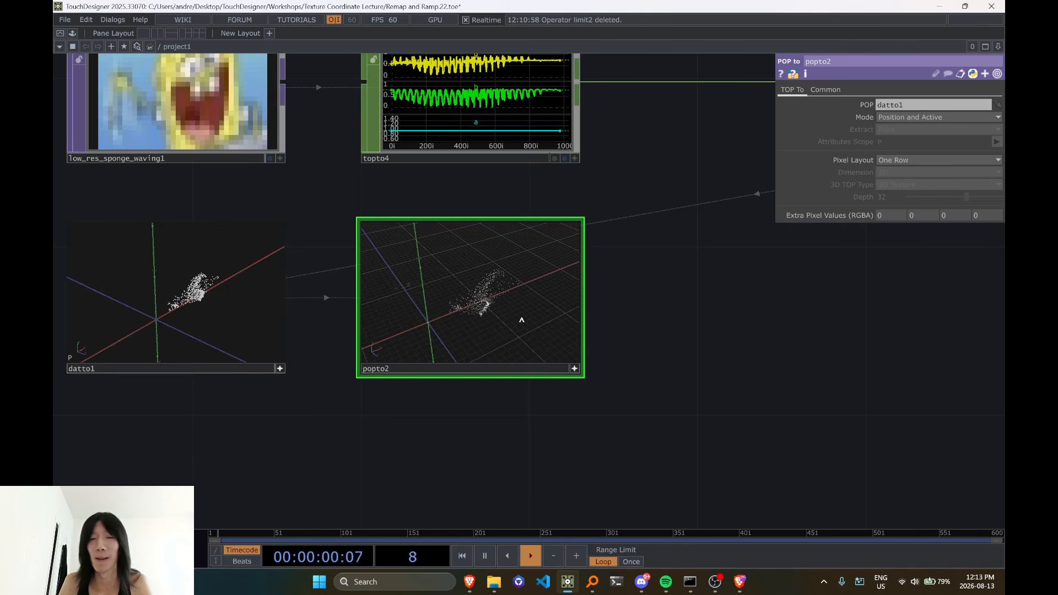
left_click_drag(522, 319, 515, 318)
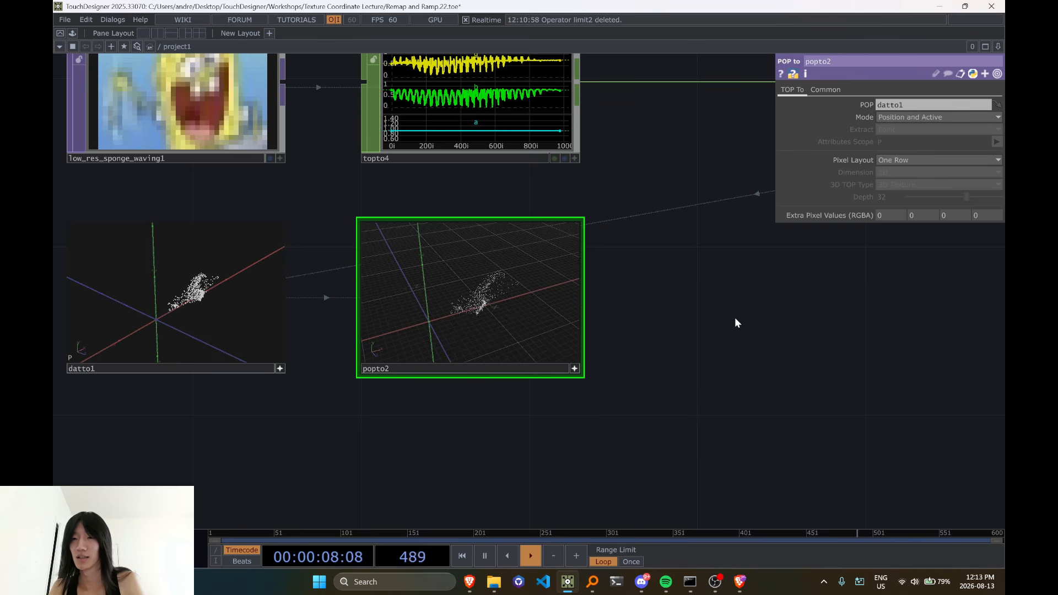
Switch to YouTube Studio, dismiss the finished-stream summary and reload the live streaming page
key("alt+Tab")
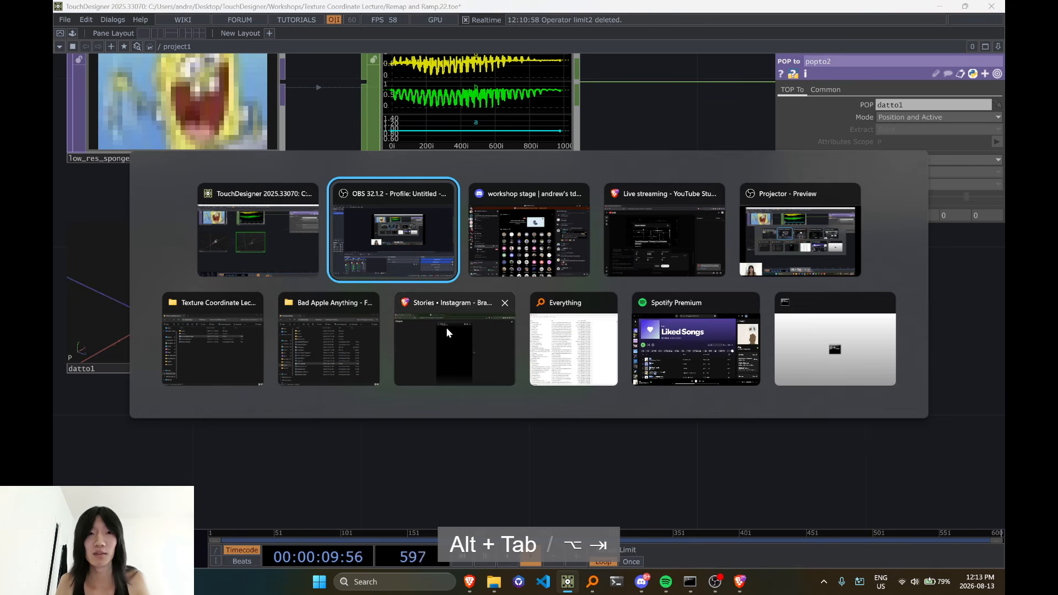
left_click(660, 243)
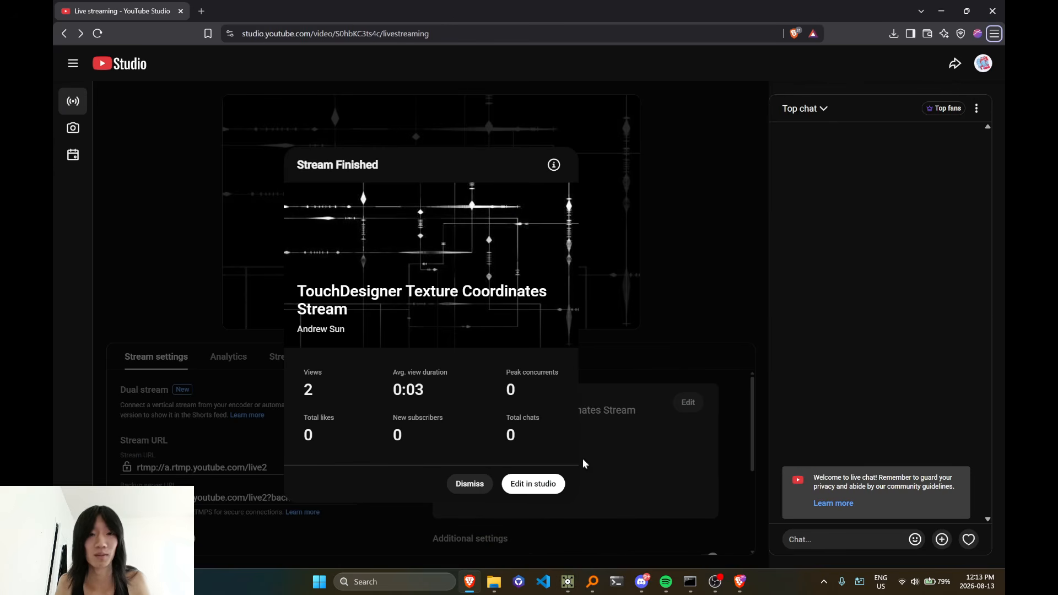
left_click(470, 484)
key("alt+Tab")
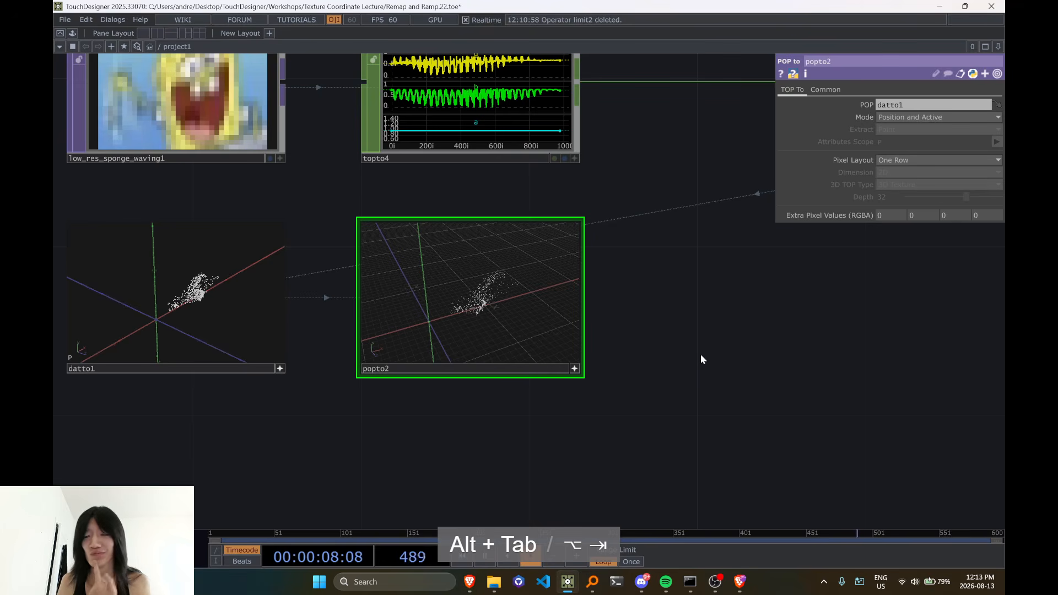
key("alt+Tab")
left_click(97, 34)
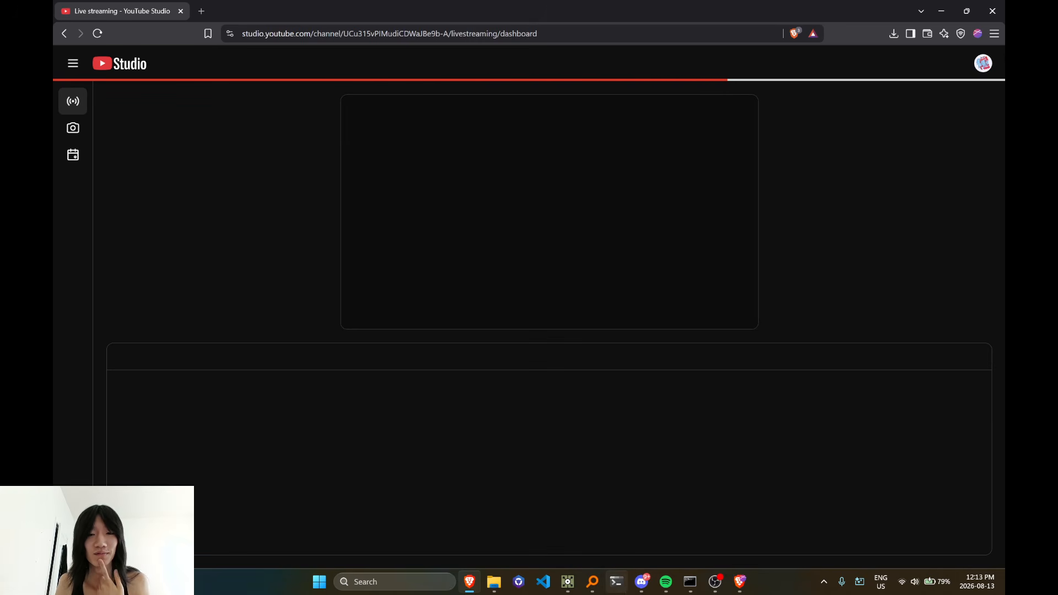
Switch to Discord and open the server's chatting channel
left_click(641, 582)
scroll(157, 188, "up", 1)
scroll(157, 188, "up", 5)
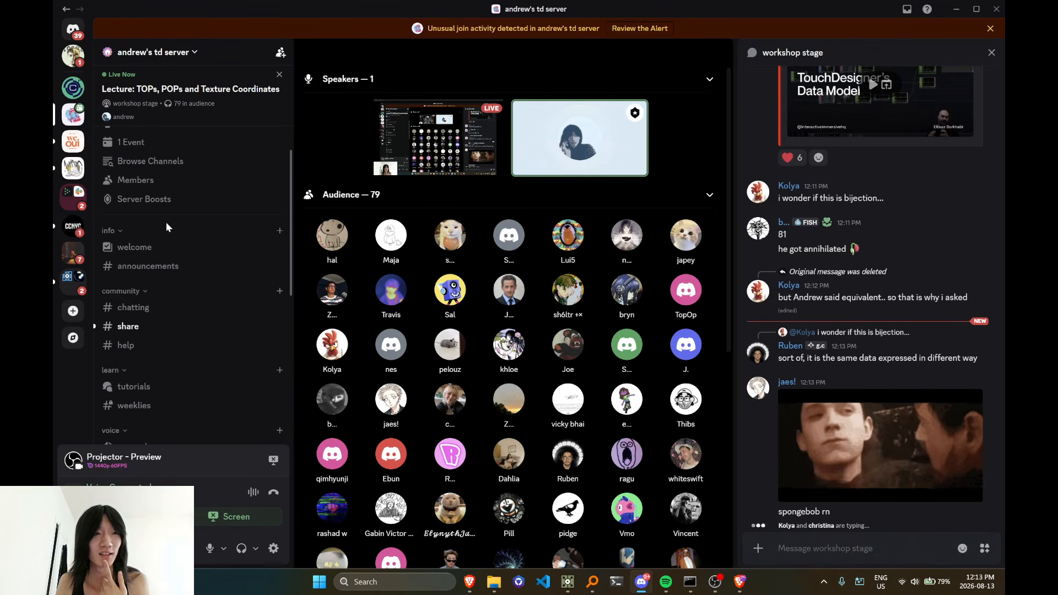
left_click(169, 312)
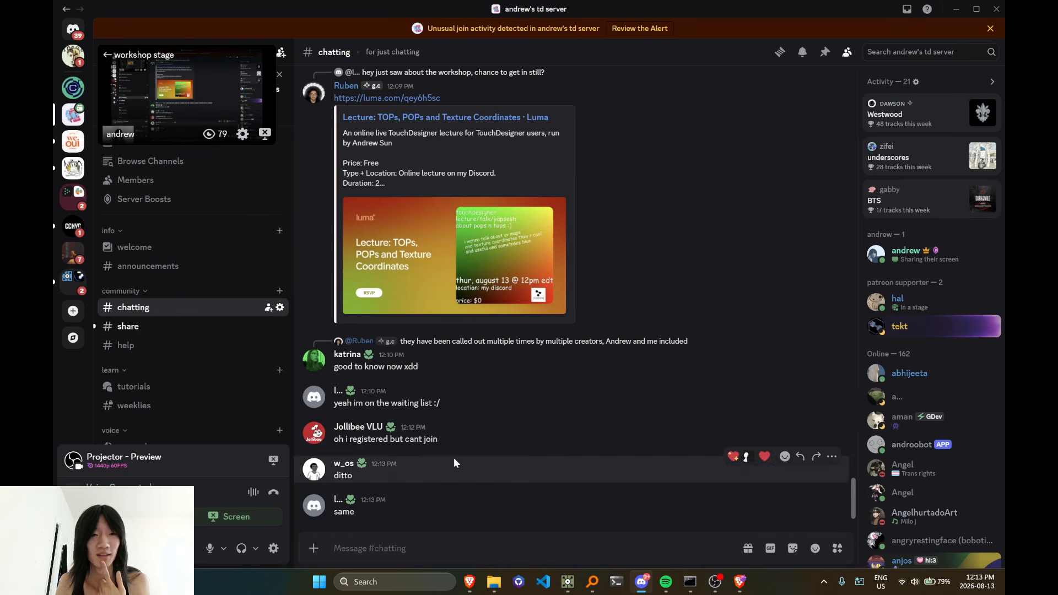
Assign the Workshop Participant role to the author of the "yeah im on the waiting list" message
right_click(455, 392)
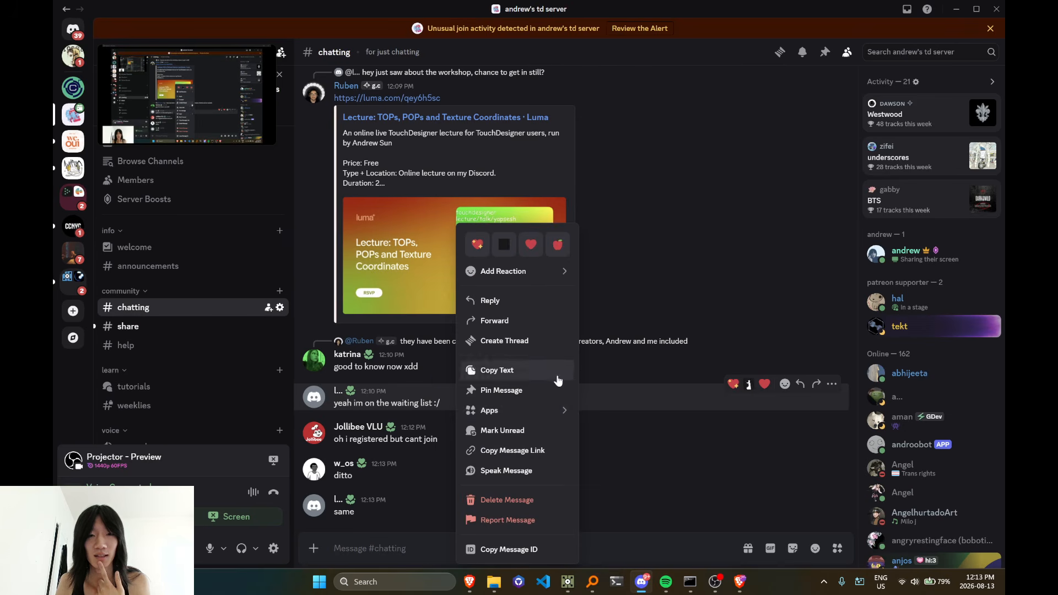
mouse_move(551, 268)
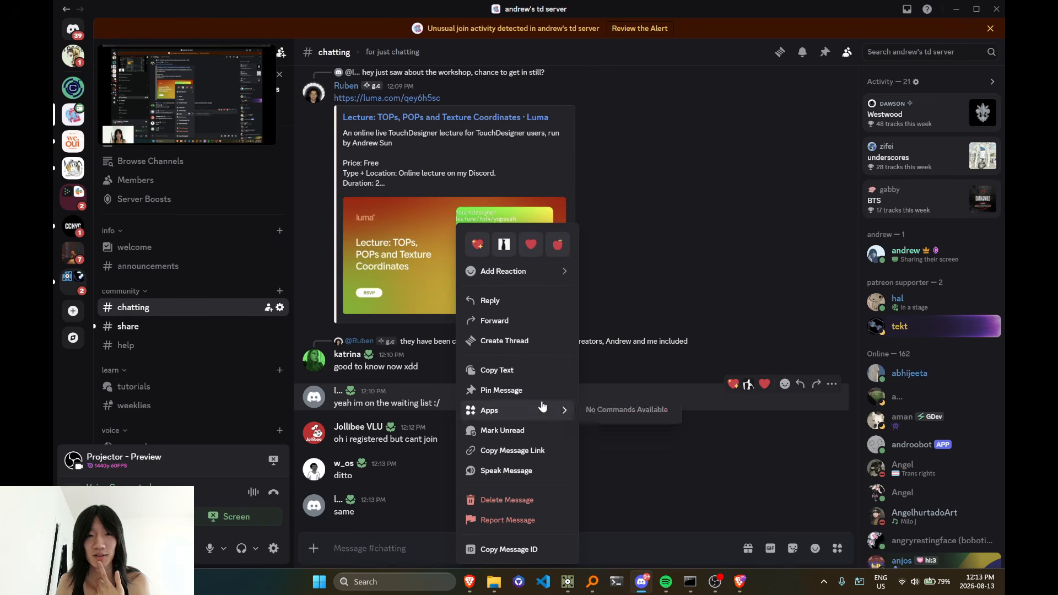
left_click(353, 404)
left_click(338, 391)
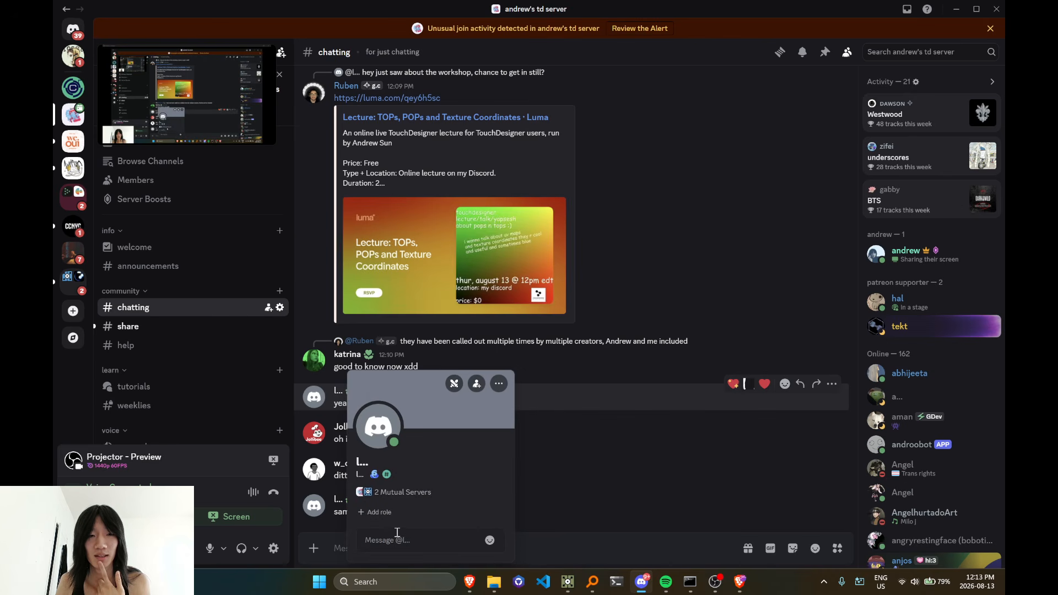
left_click(376, 512)
left_click(378, 439)
left_click(614, 449)
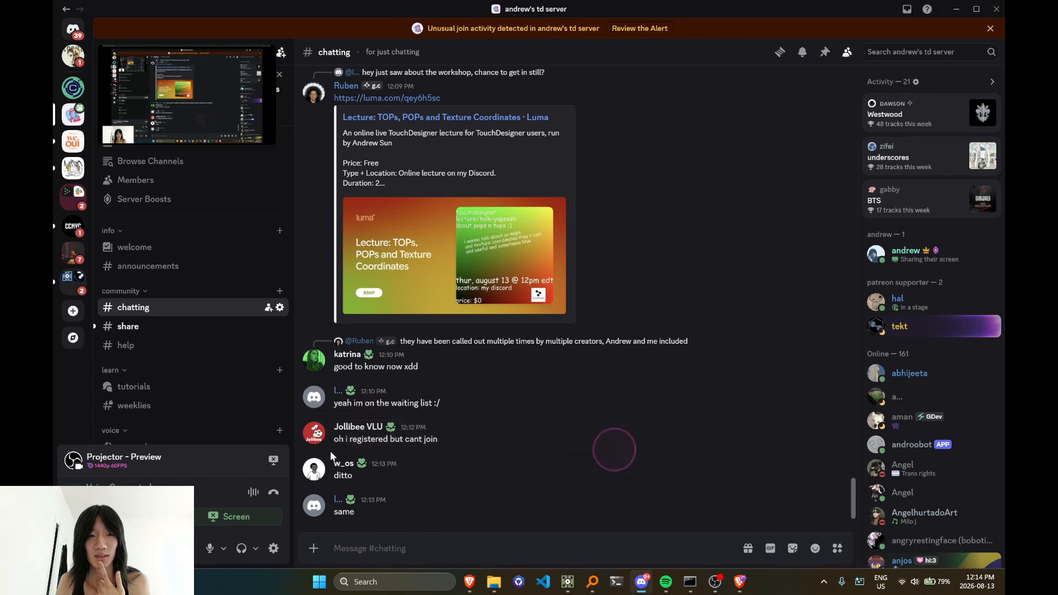
Assign the Workshop Participant role to the authors of the "oh i registered but cant join" and "ditto" messages
left_click(359, 428)
left_click(414, 512)
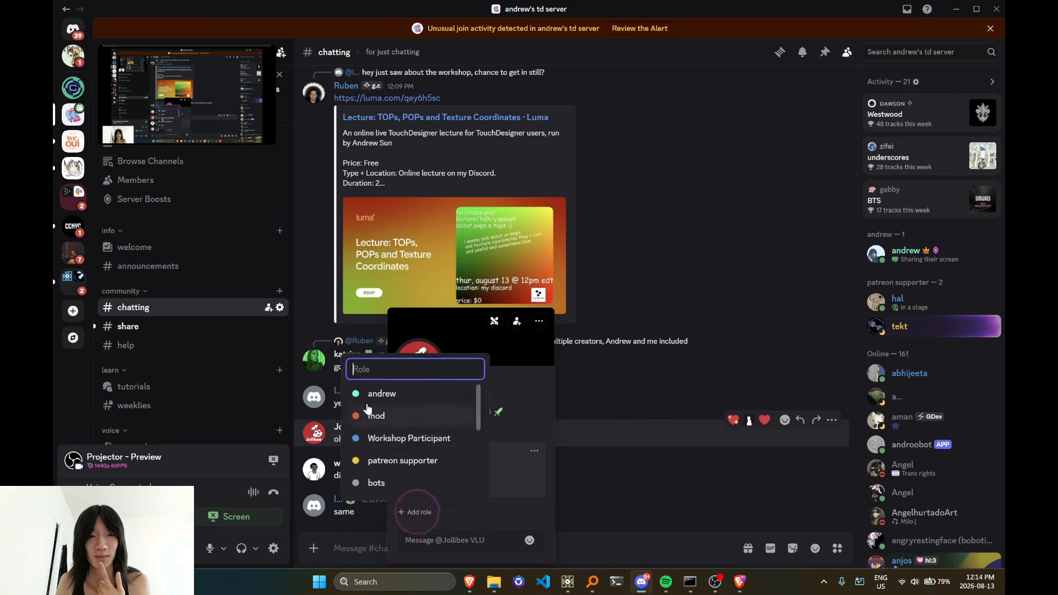
left_click(379, 439)
left_click(597, 454)
left_click(345, 467)
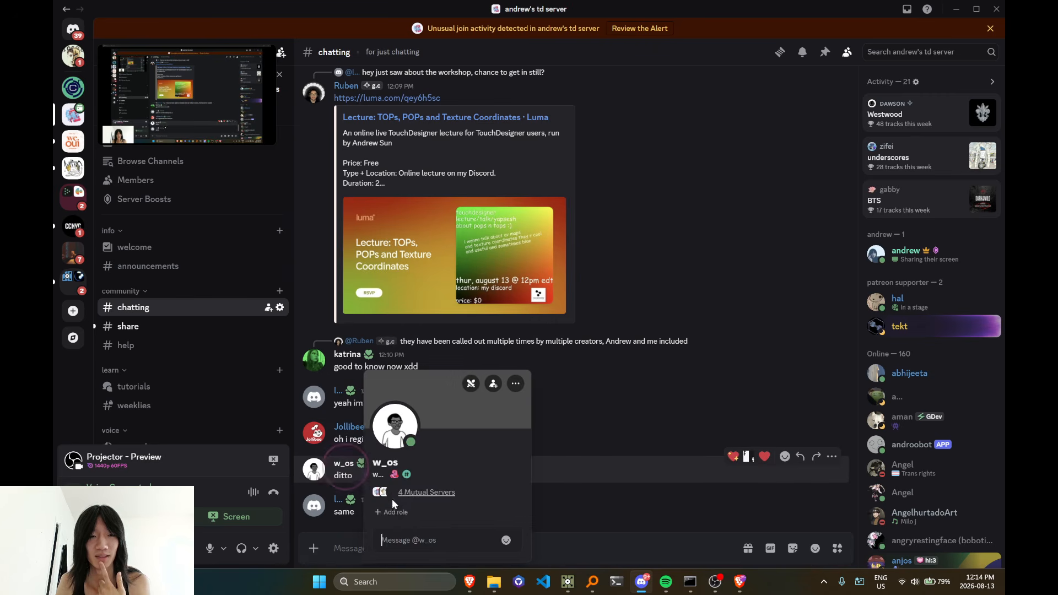
left_click(386, 512)
left_click(378, 438)
left_click(586, 461)
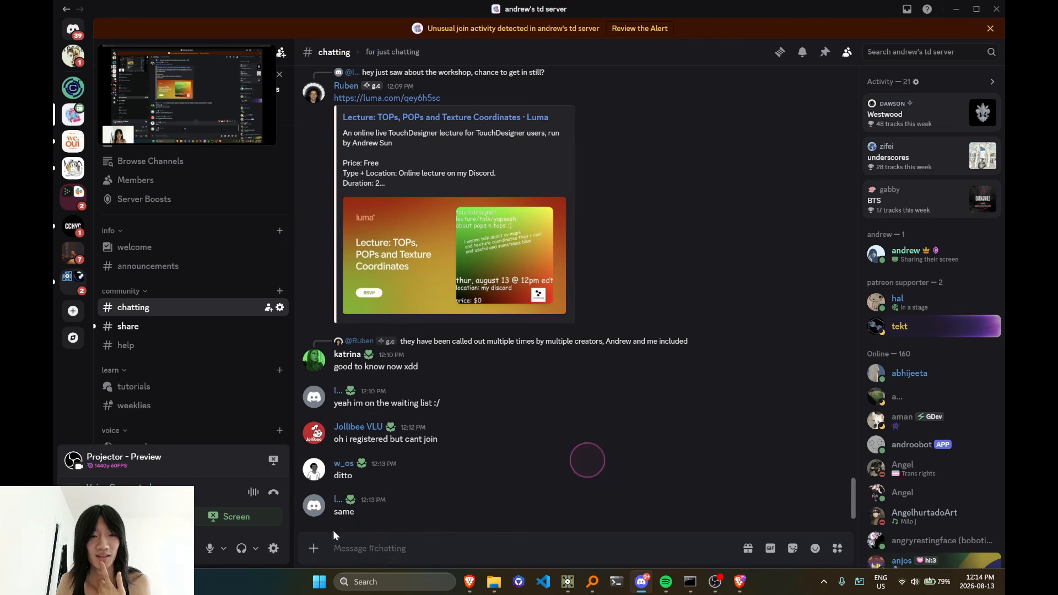
Post "added" in the chatting channel and open the workshop stage
type("added")
key("Return")
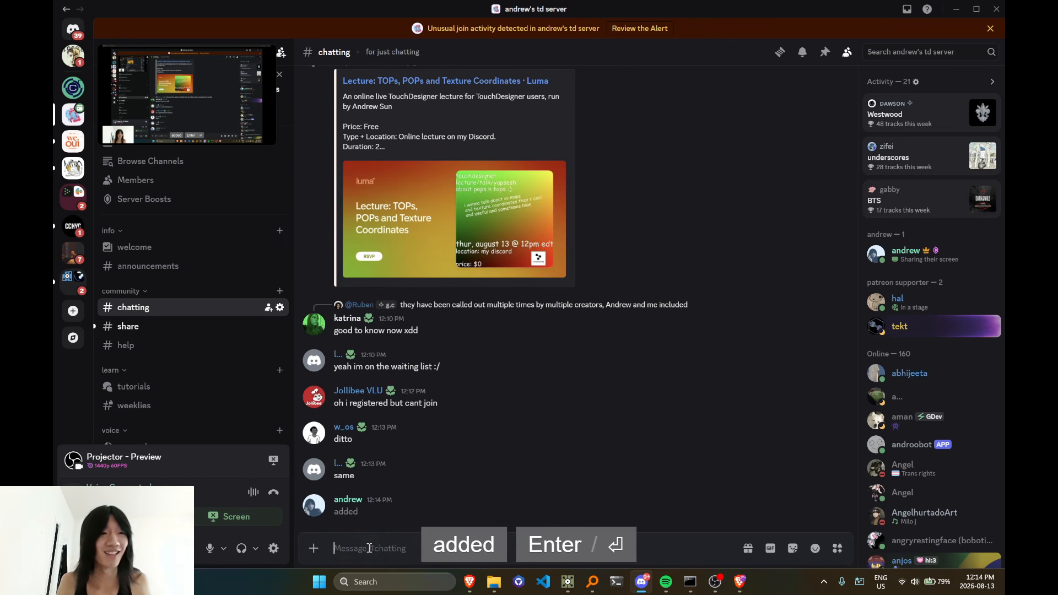
scroll(166, 363, "down", 5)
scroll(167, 372, "down", 2)
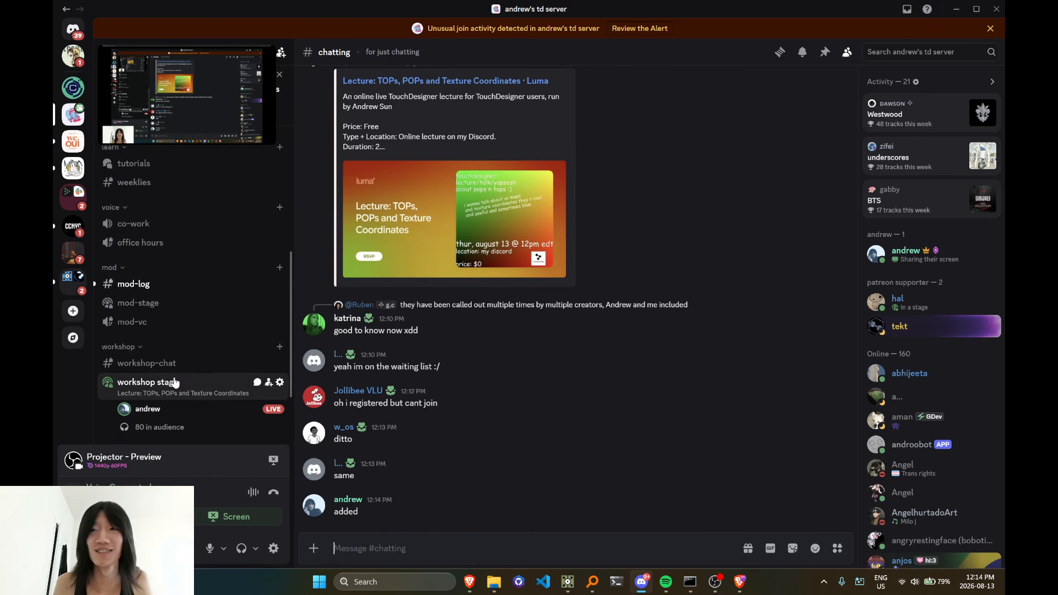
left_click(168, 382)
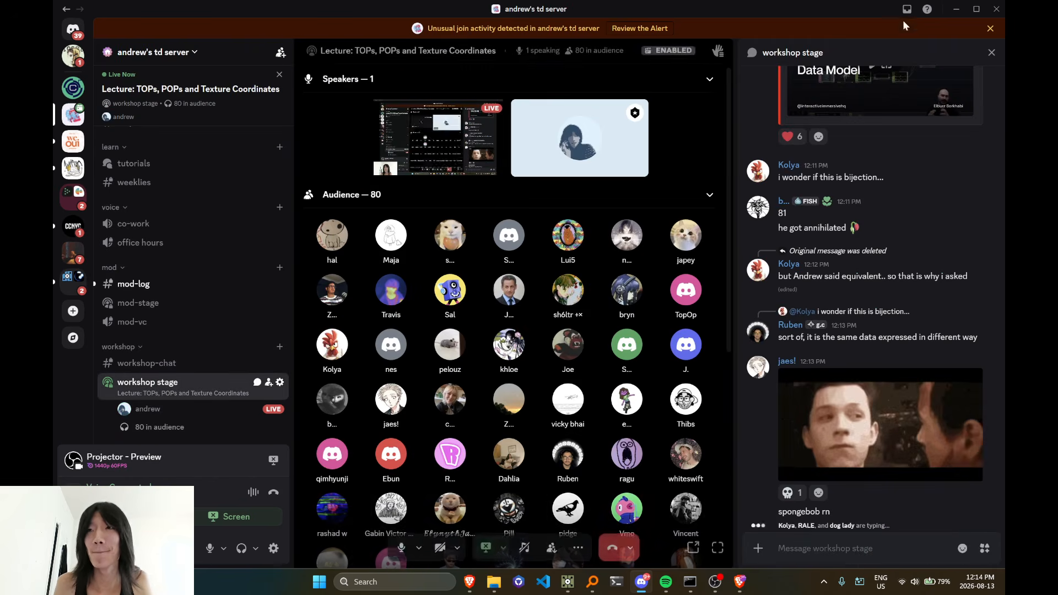
Leave Discord and YouTube Studio and switch back to the TouchDesigner network
left_click(951, 13)
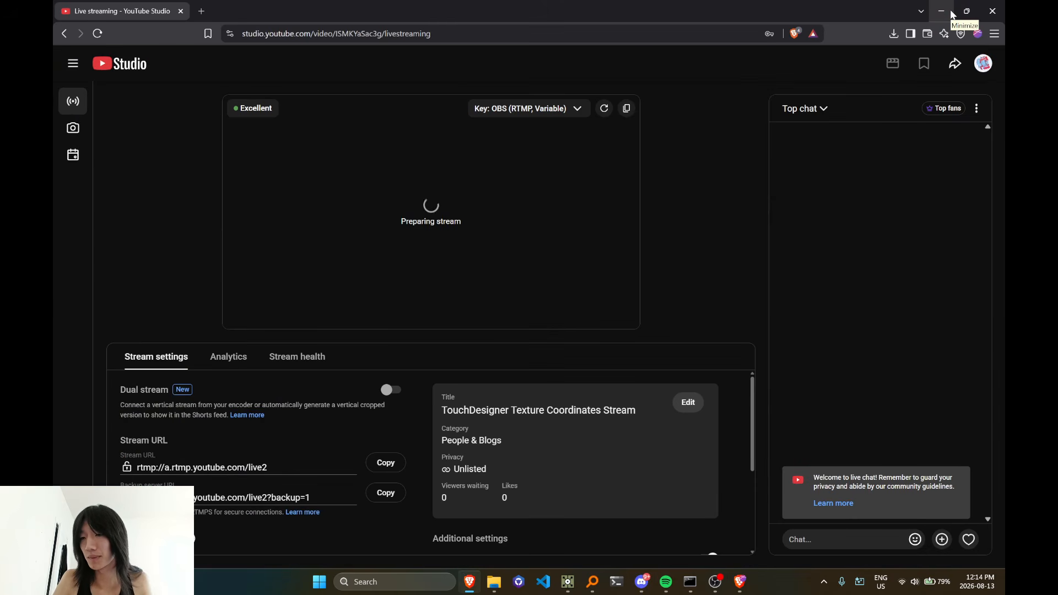
key("alt+Tab")
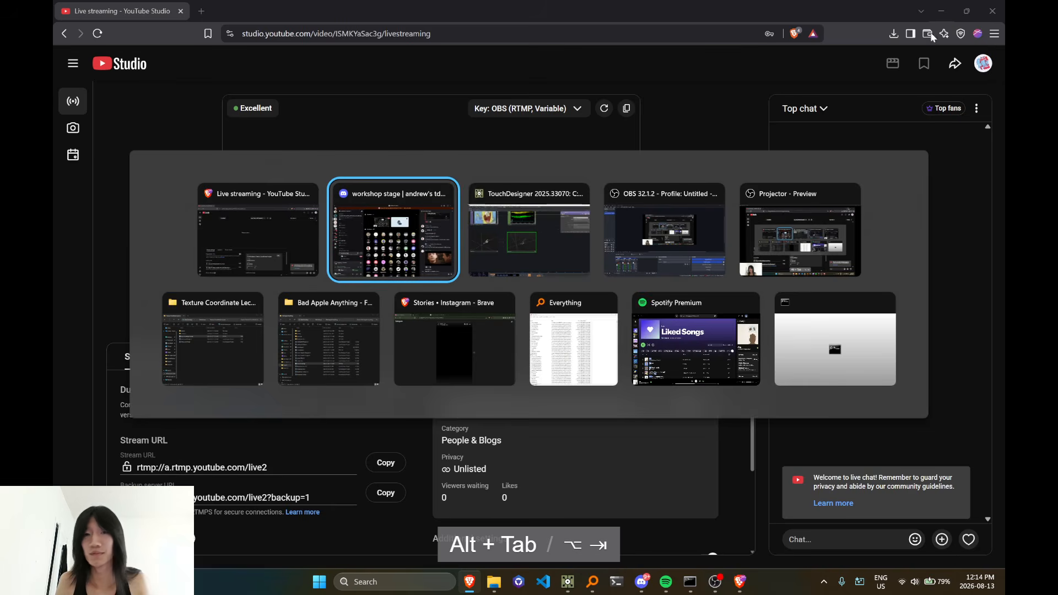
key("alt+Tab")
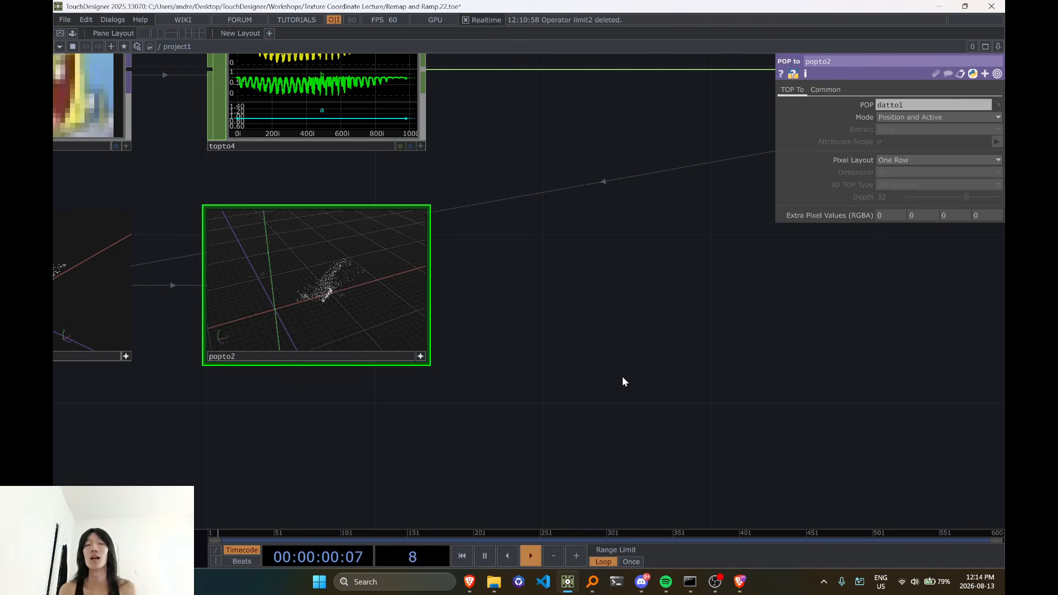
Return popto2's viewer from the point cloud to the flat single-row image and deactivate the viewer
scroll(595, 356, "down", 3)
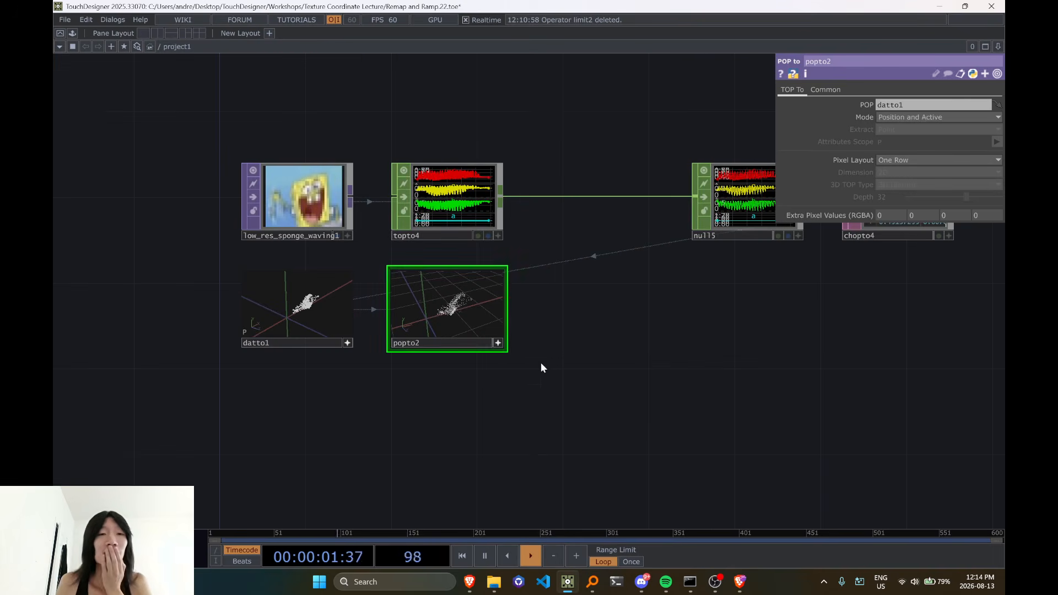
left_click(498, 344)
key("v")
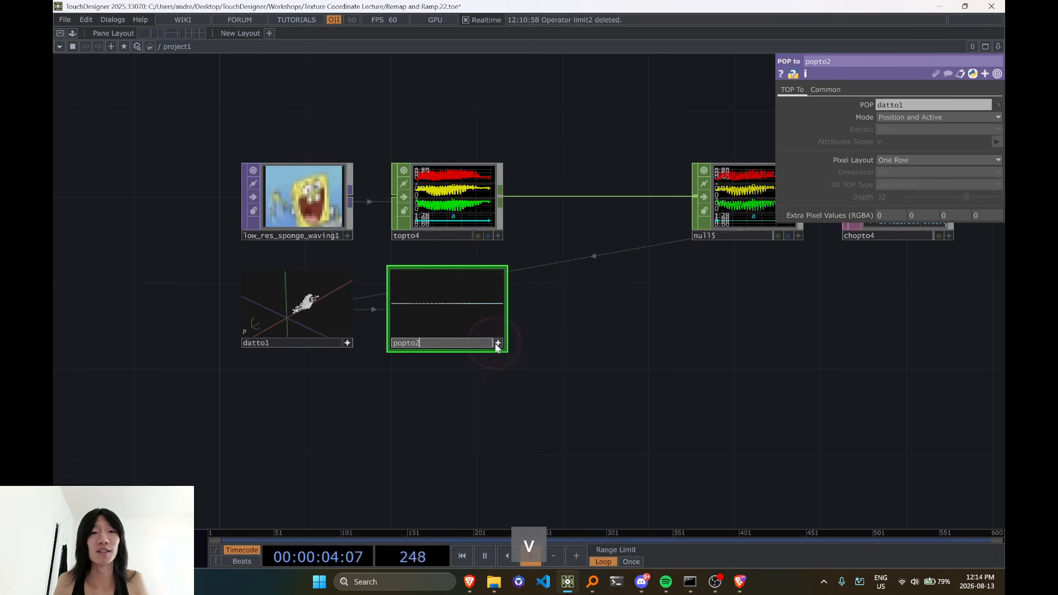
scroll(599, 347, "down", 1)
scroll(591, 342, "up", 1)
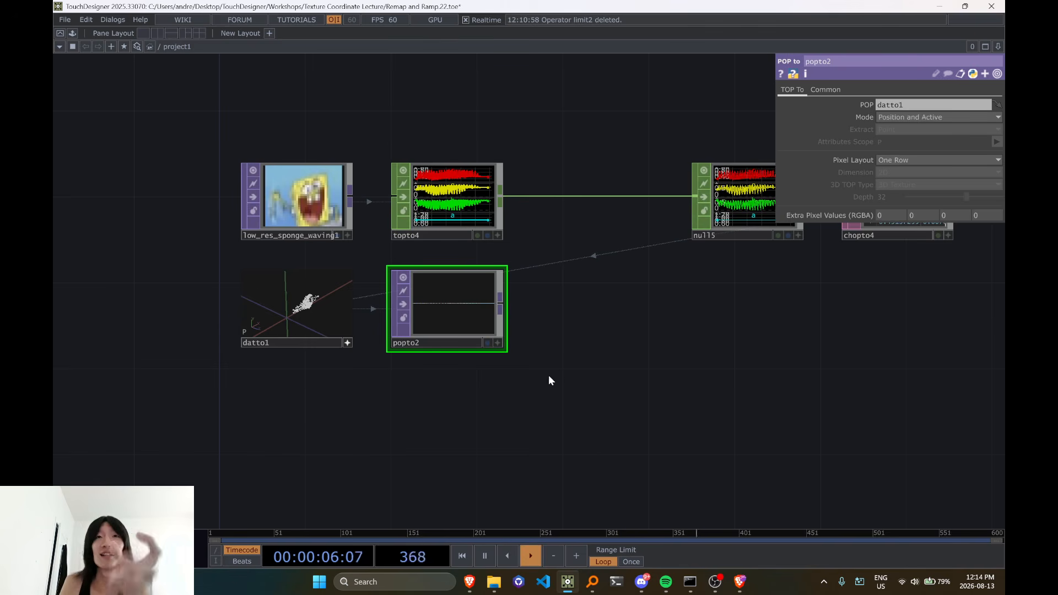
Move popto2 away from datto1 to make room and add a Dimension POP below the gap
middle_click(316, 203)
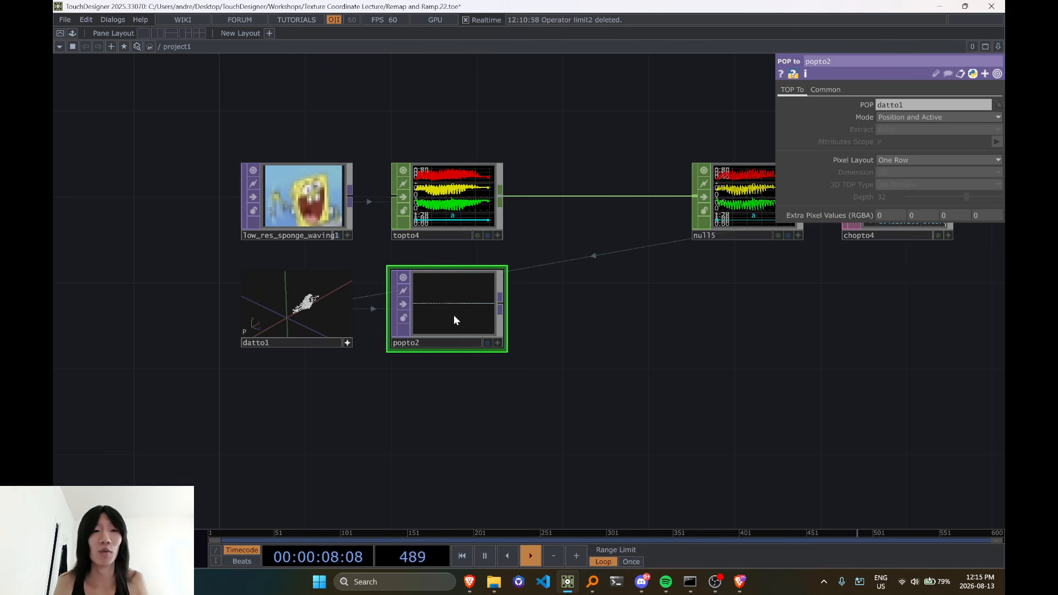
left_click_drag(454, 315, 604, 315)
left_click(406, 312)
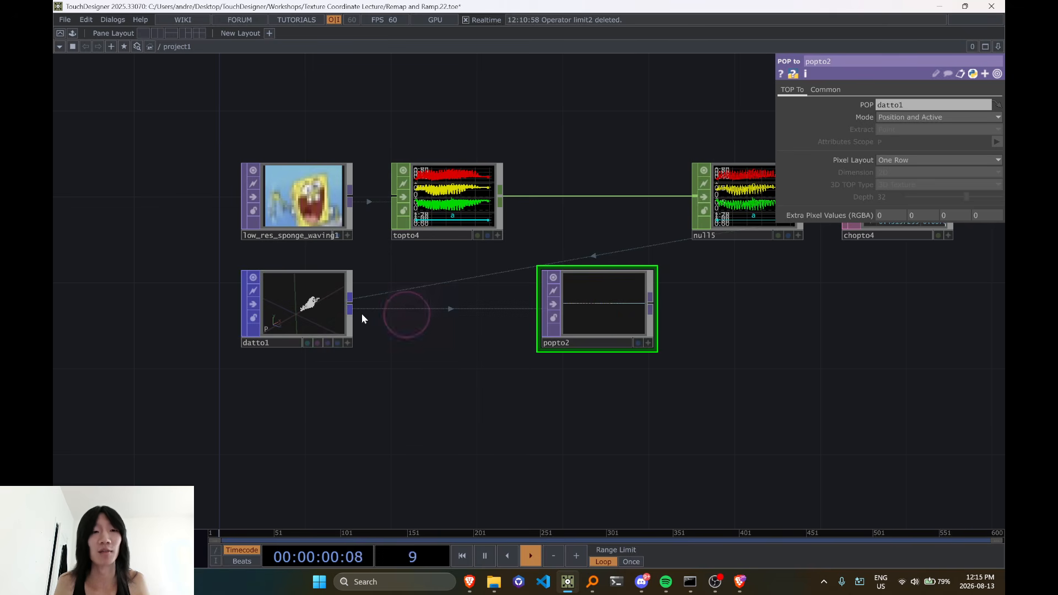
type("d")
key("Tab")
key("Tab")
key("Tab")
type("dim")
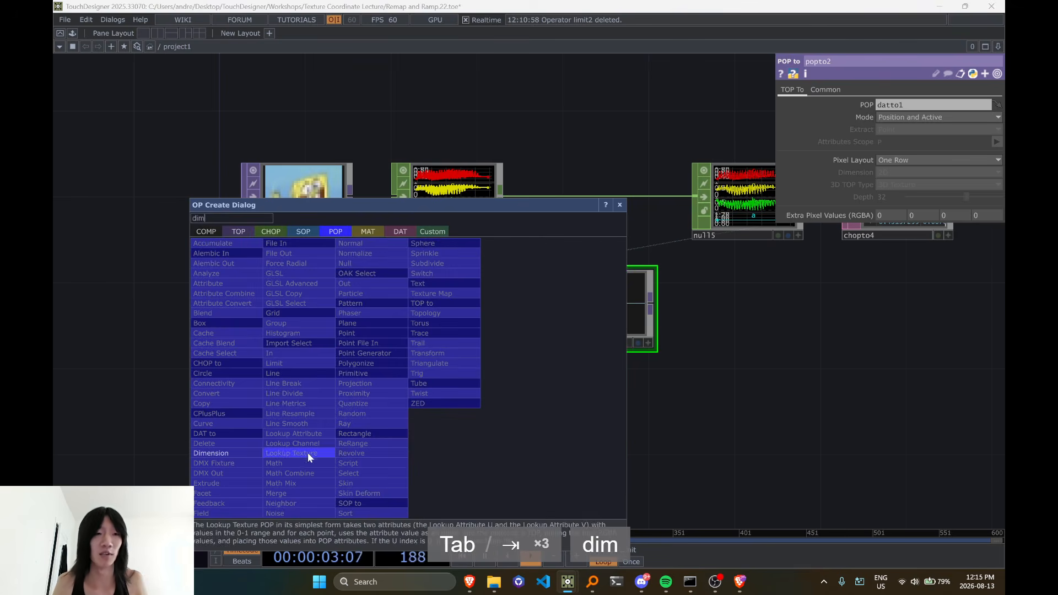
left_click(232, 451)
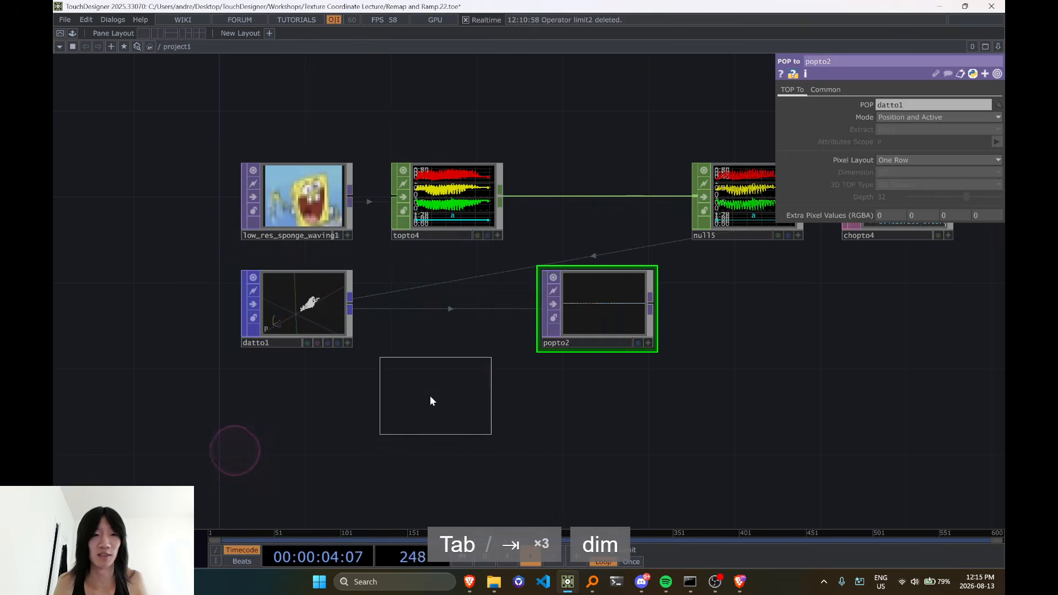
left_click(424, 394)
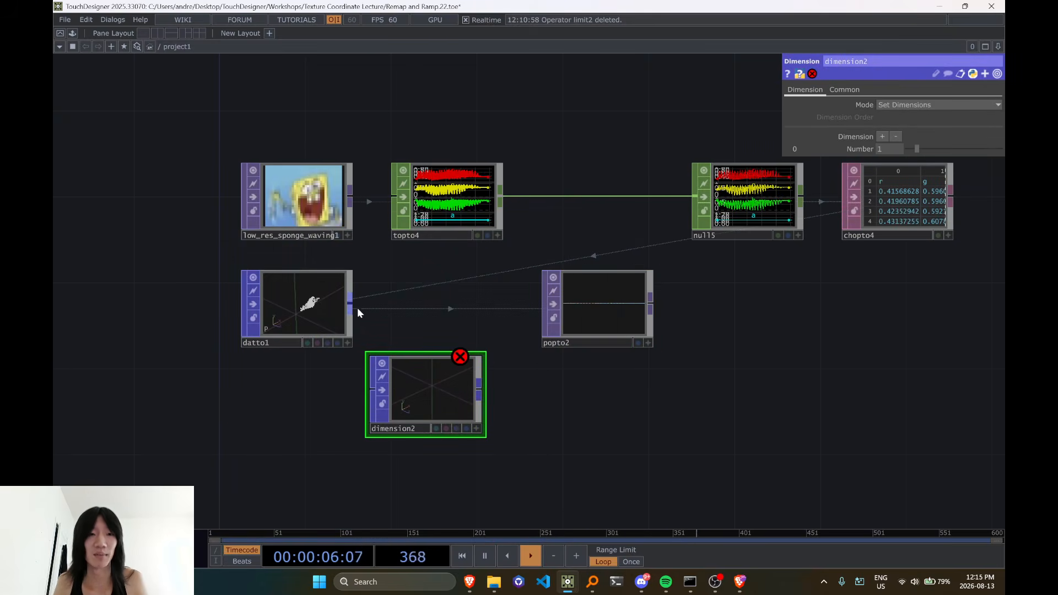
Connect datto1 to the Dimension POP and align it in the row between datto1 and popto2
left_click_drag(351, 302, 372, 391)
scroll(473, 407, "up", 3)
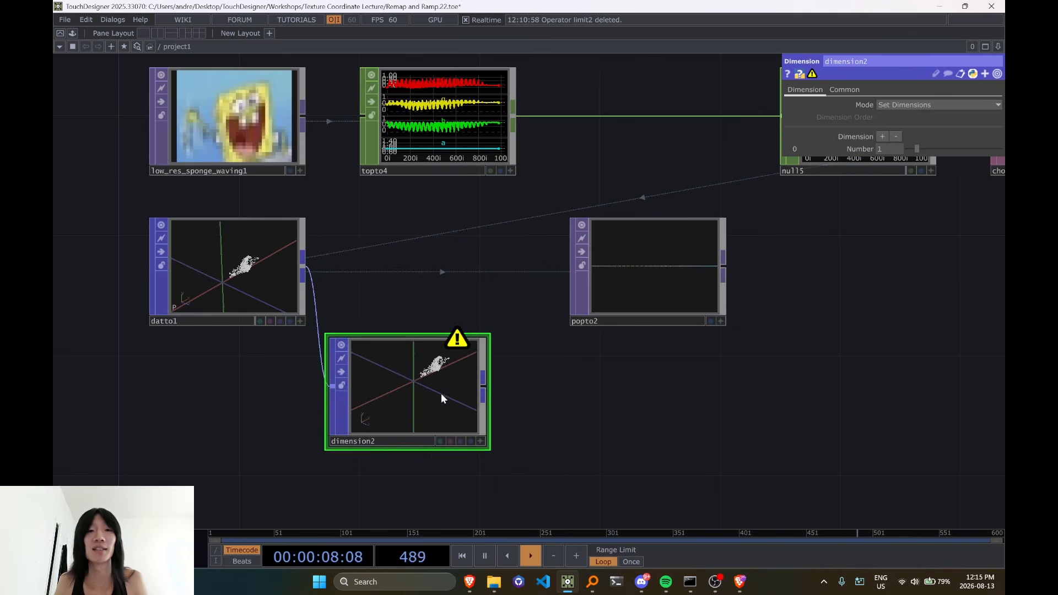
left_click_drag(441, 392, 425, 279)
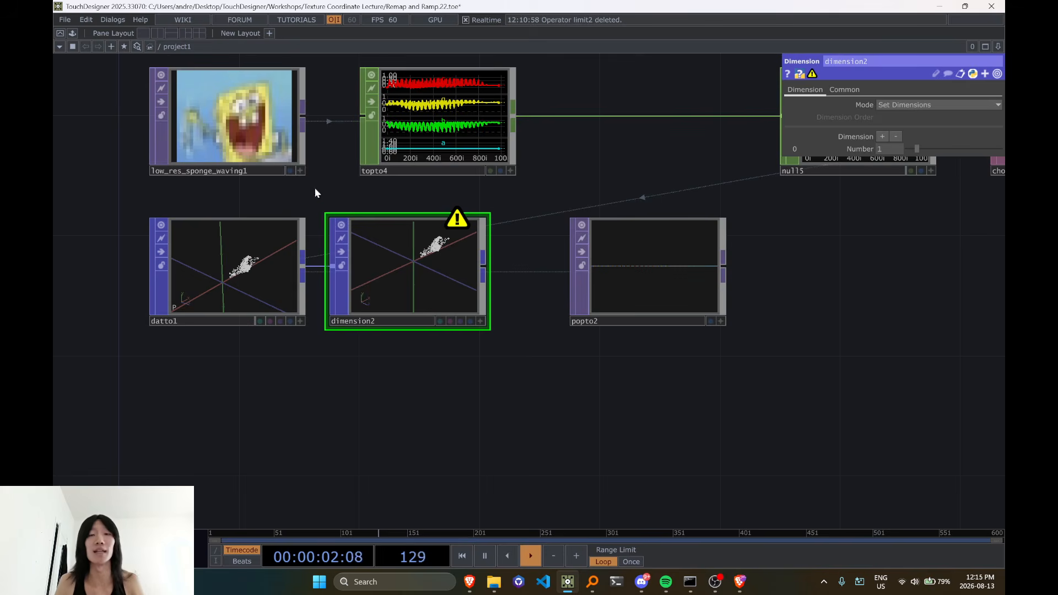
scroll(421, 285, "down", 2)
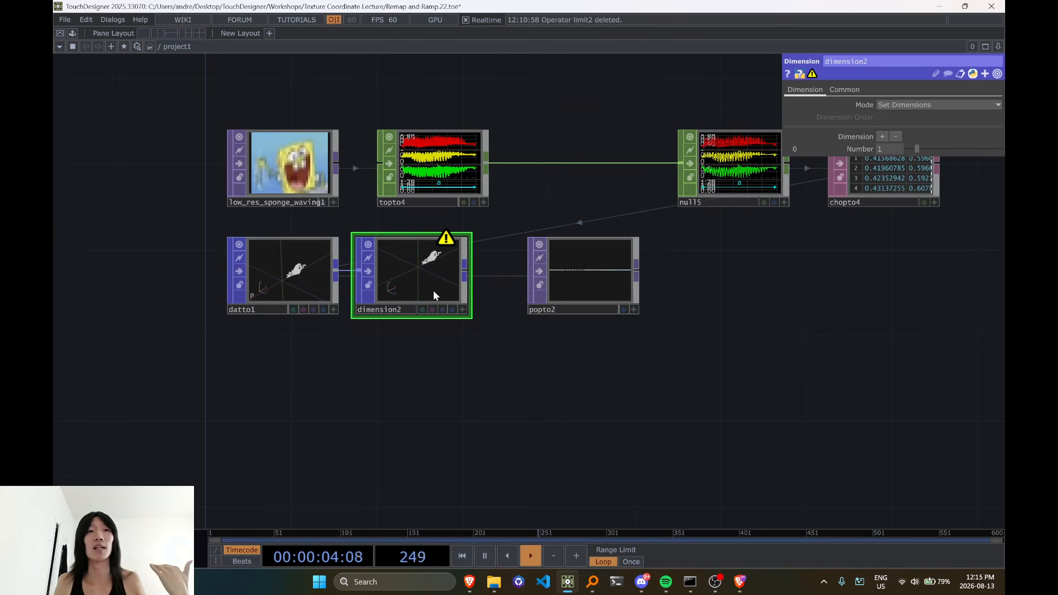
scroll(433, 290, "up", 2)
scroll(427, 293, "down", 1)
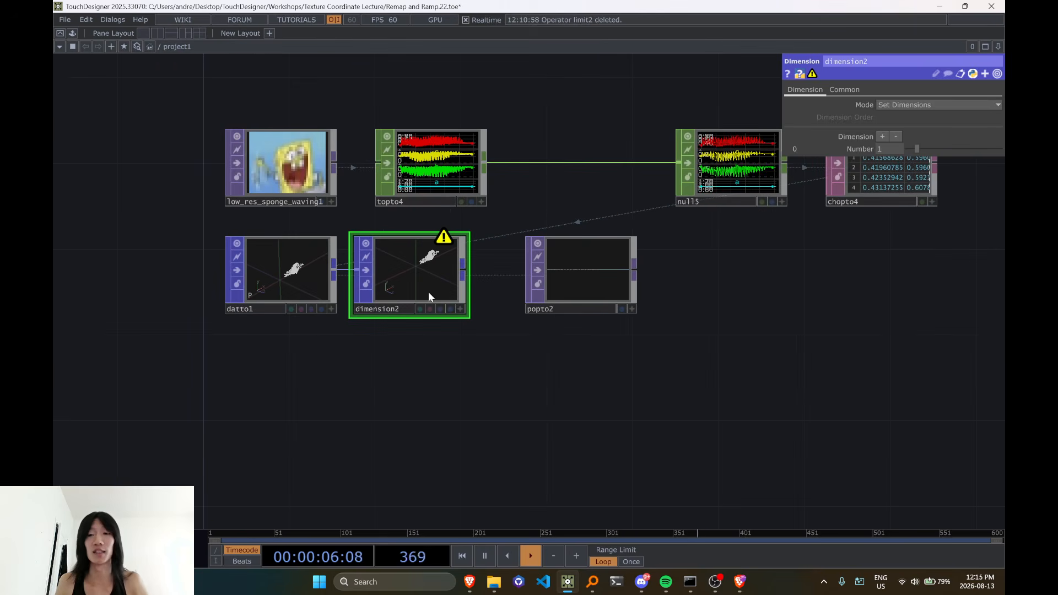
Check the source sponge image's resolution and give the Dimension POP two dimensions of 35 and 28
left_click(313, 174)
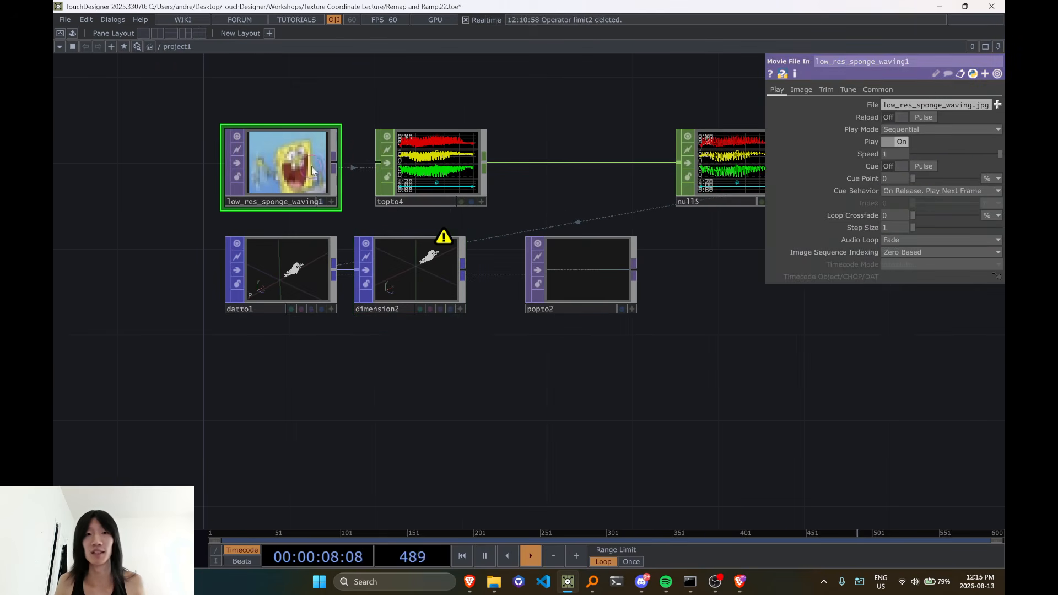
middle_click(301, 188)
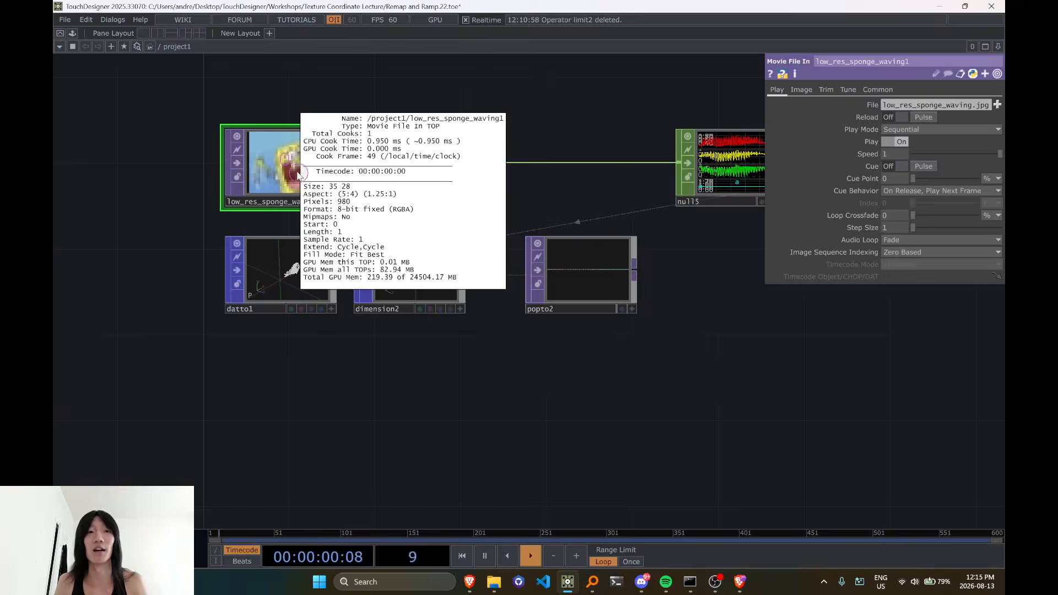
left_click(410, 270)
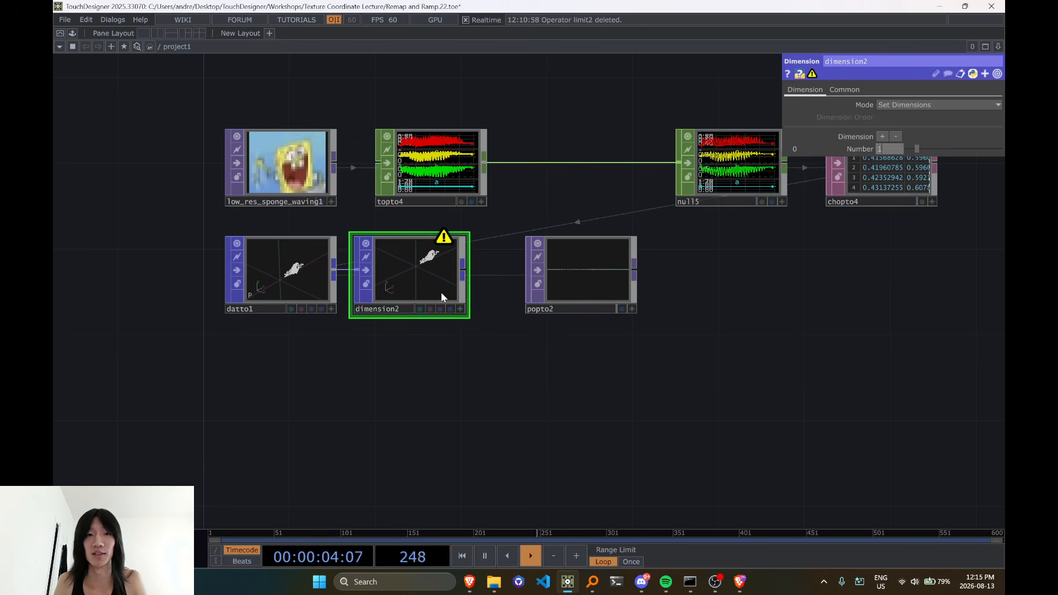
scroll(446, 295, "up", 4)
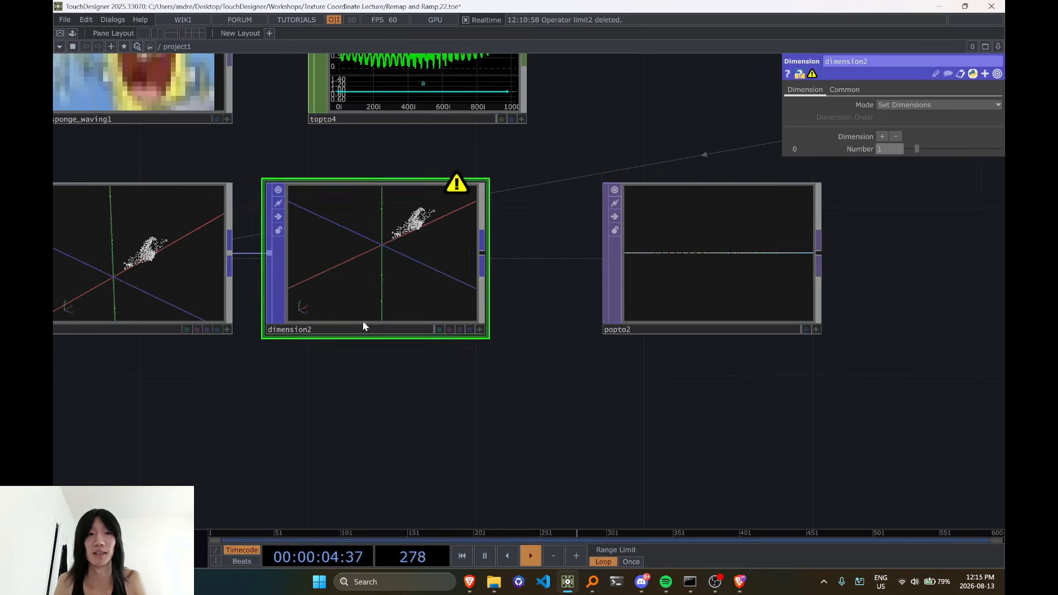
type("35")
left_click(882, 137)
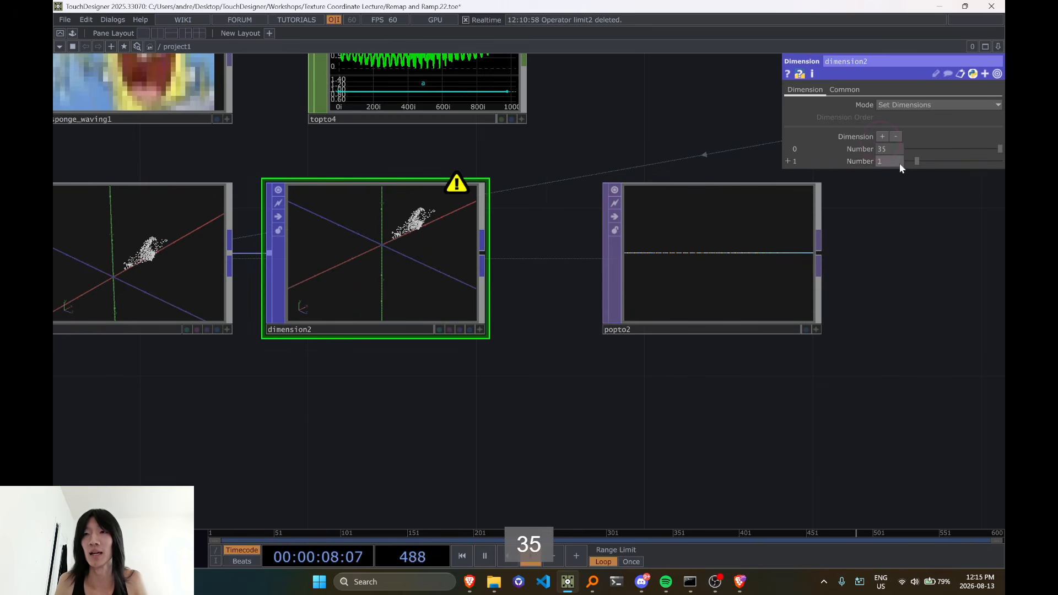
left_click(889, 162)
type("28")
scroll(659, 408, "down", 1)
scroll(659, 408, "down", 2)
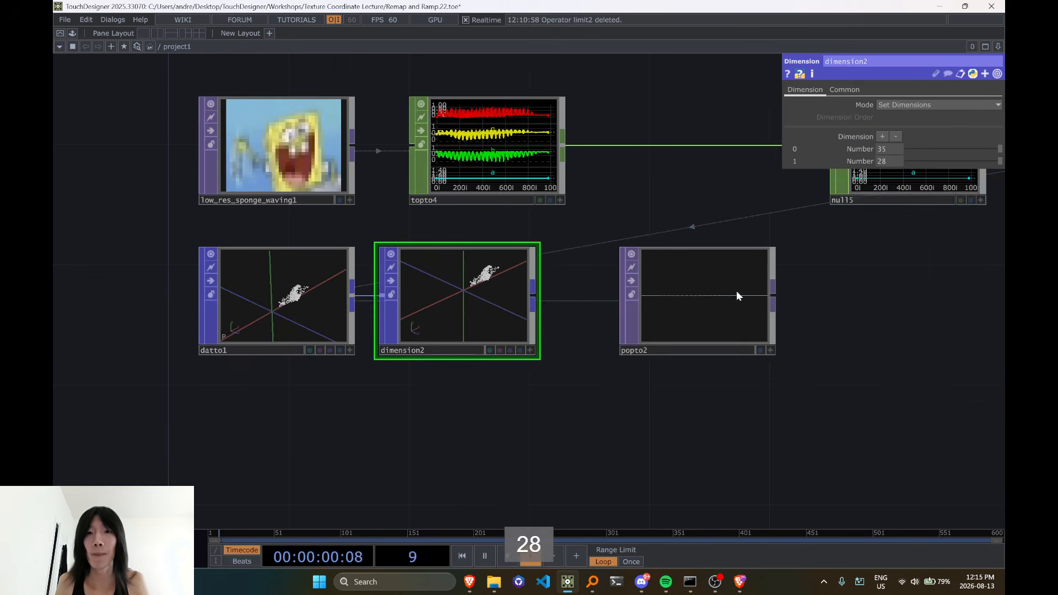
Set popto2's source POP to dimension2 and its Pixel Layout to Use POP Dimension
left_click(736, 290)
left_click_drag(643, 443, 508, 416)
left_click_drag(366, 278, 548, 271)
left_click(921, 161)
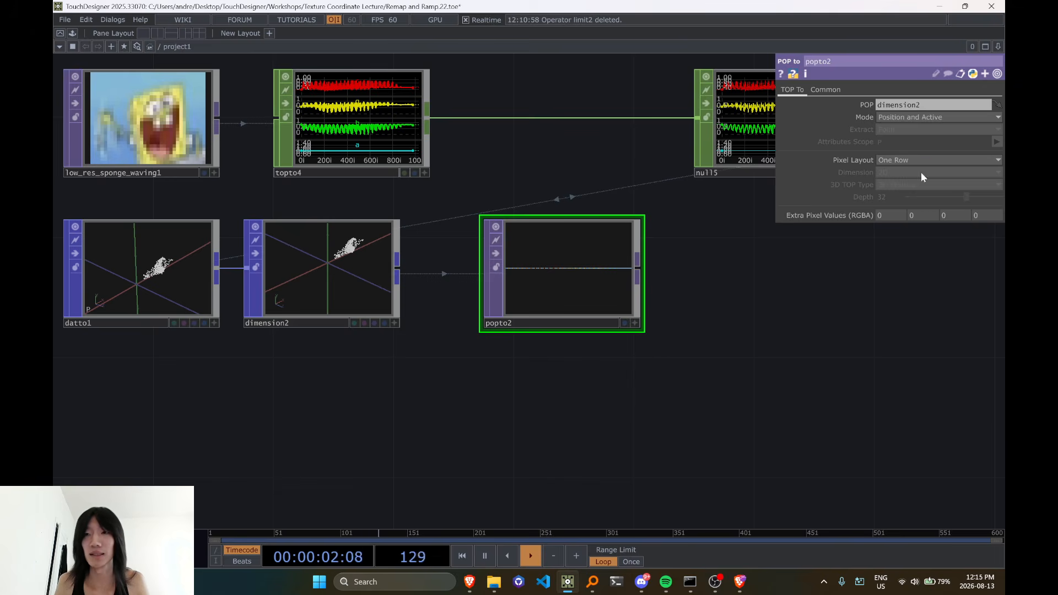
left_click(911, 205)
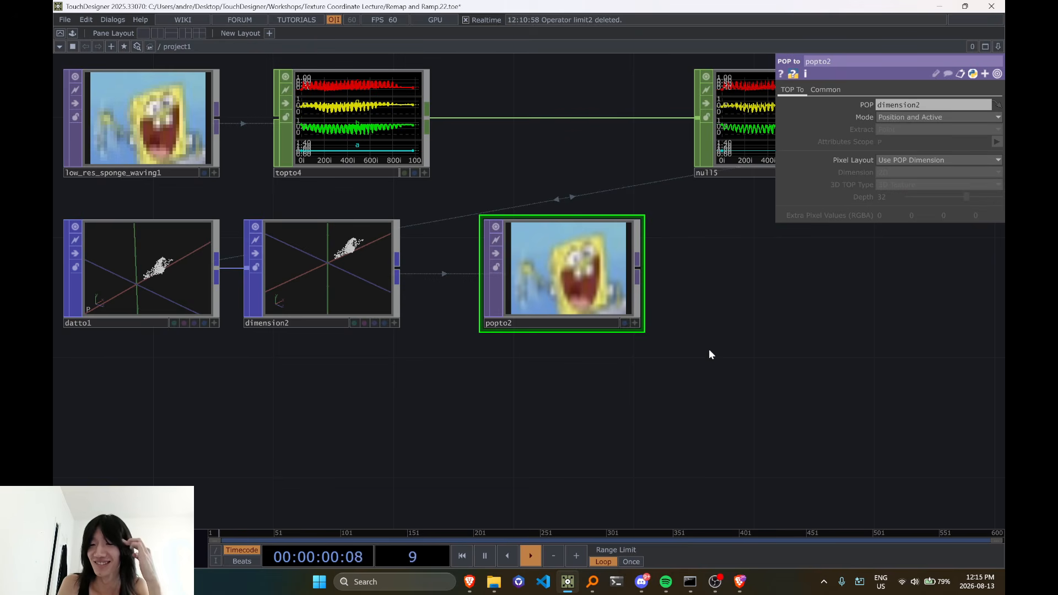
Switch to the OBS main window with the streaming and recording controls
left_click_drag(720, 425, 609, 463)
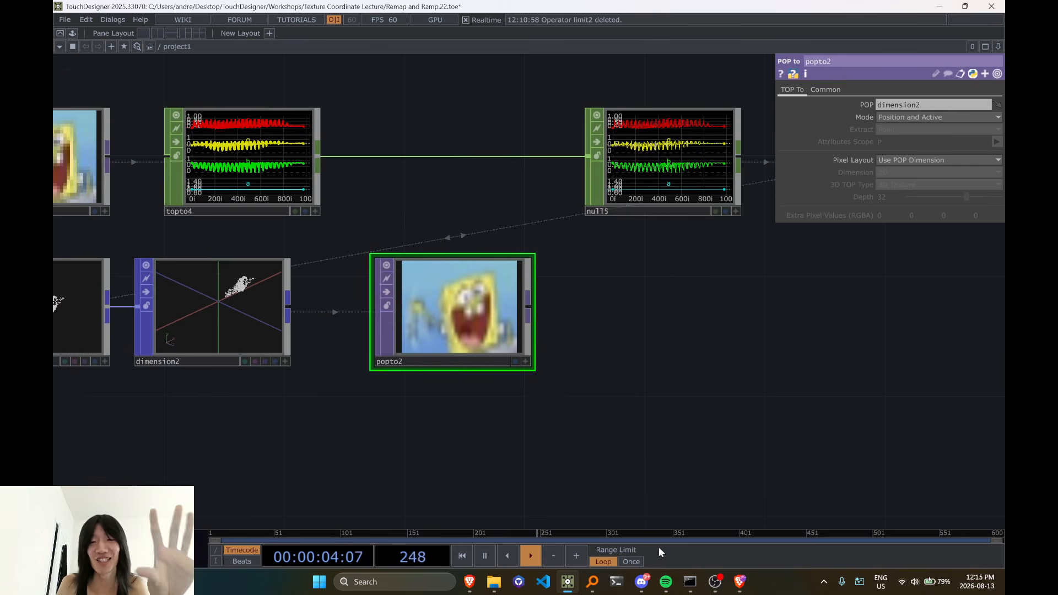
mouse_move(715, 581)
left_click(661, 529)
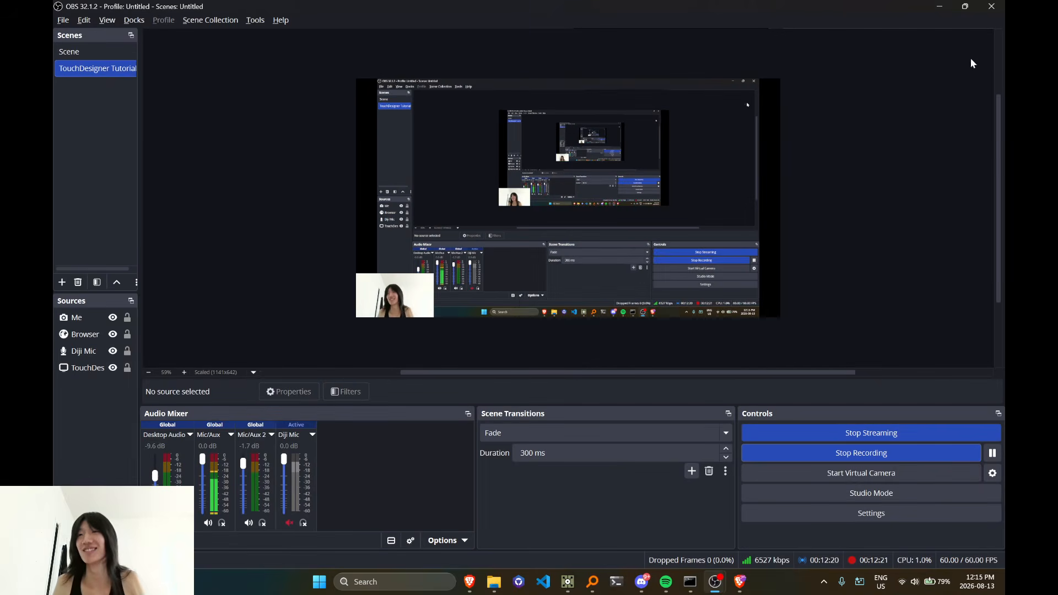
Switch back to the TouchDesigner network and look over the chain from the source sponge image to popto2
left_click(940, 8)
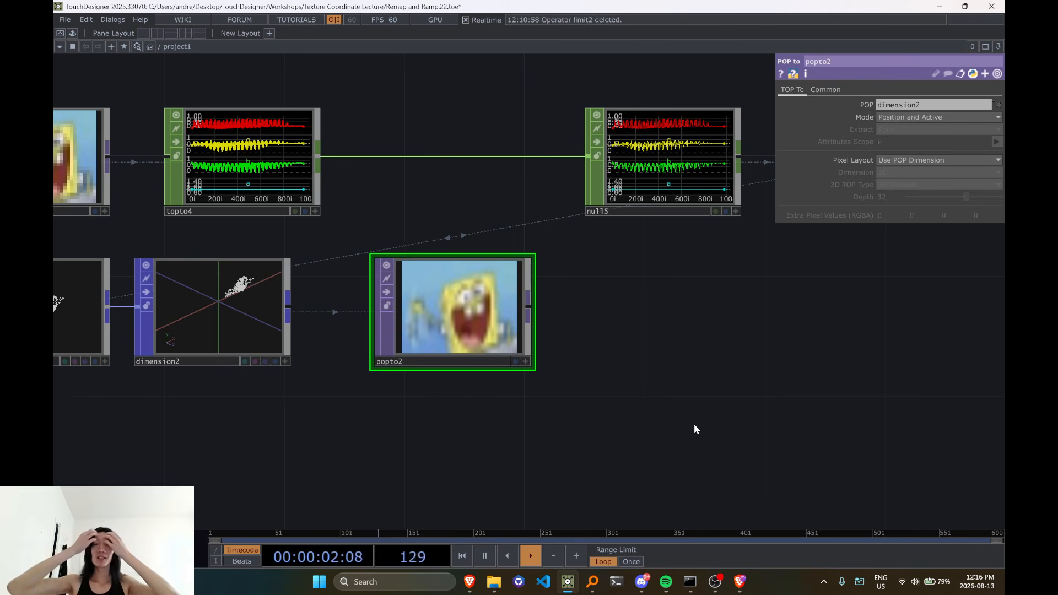
scroll(694, 425, "down", 3)
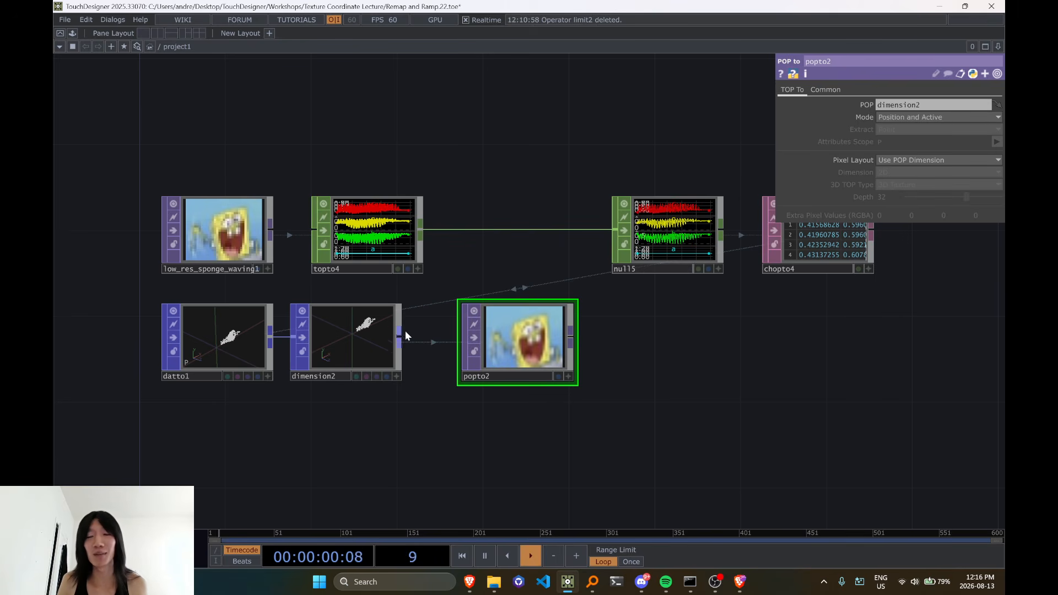
left_click_drag(351, 196, 351, 131)
left_click_drag(656, 231, 665, 206)
left_click(388, 173)
left_click(680, 153)
left_click(401, 186)
left_click_drag(374, 180, 374, 244)
left_click_drag(686, 207, 686, 251)
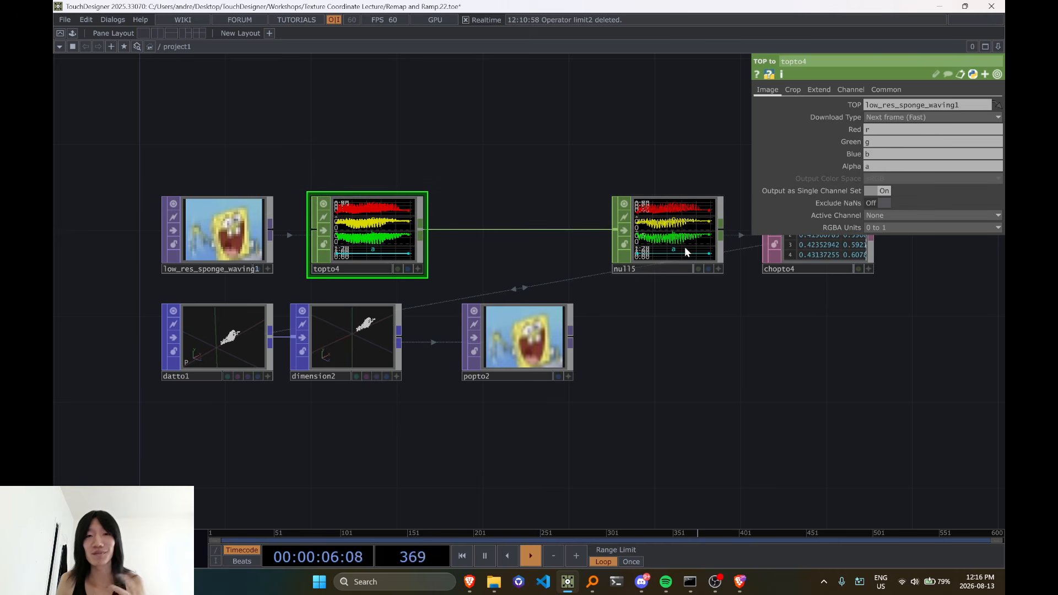
Insert a Limit CHOP on the wire between topto4 and null5
right_click(508, 229)
left_click(516, 219)
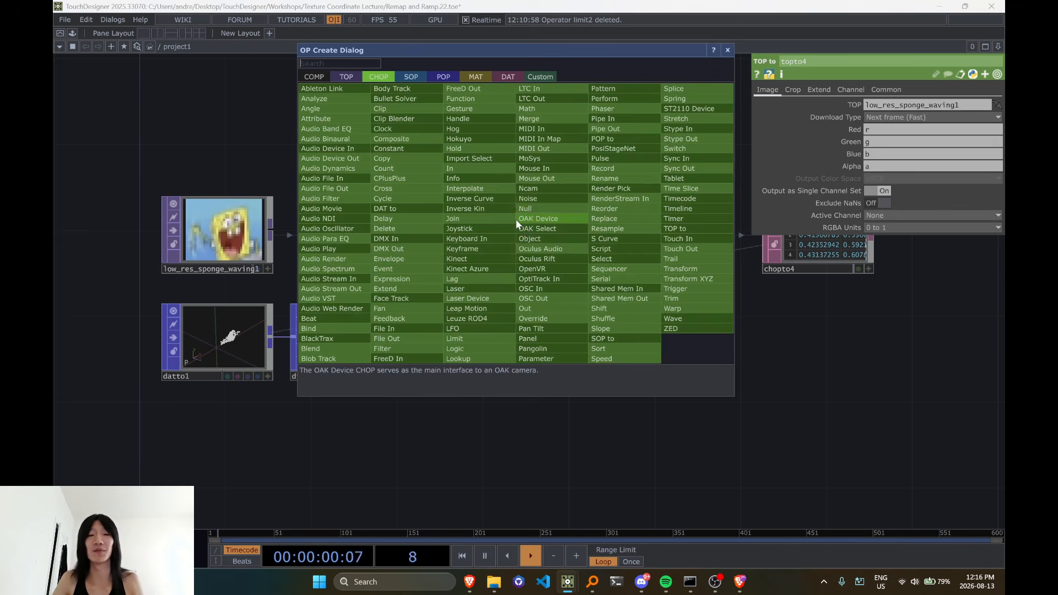
type("limit")
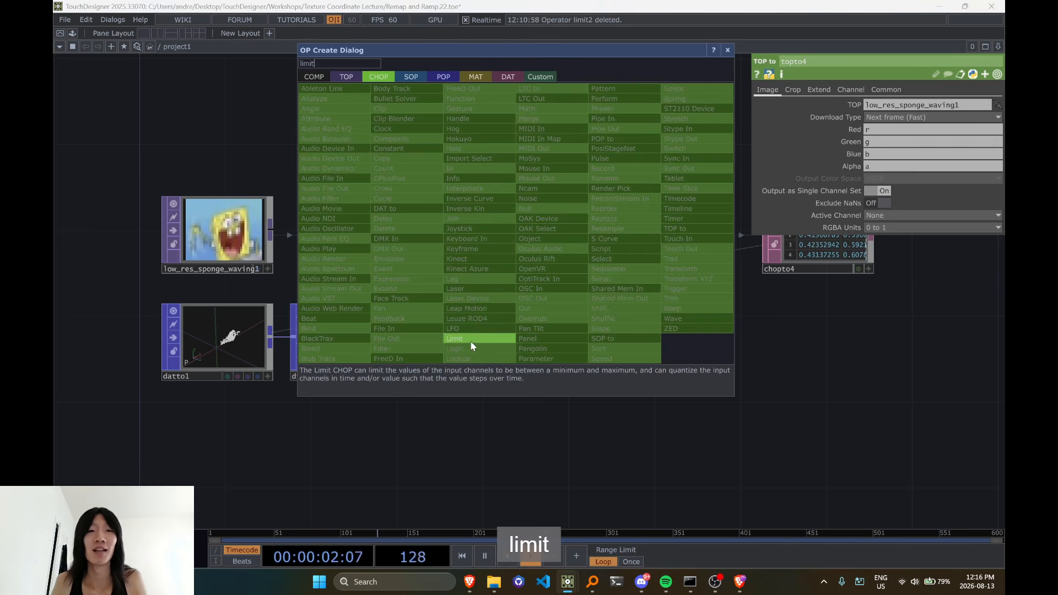
left_click(471, 340)
left_click(531, 234)
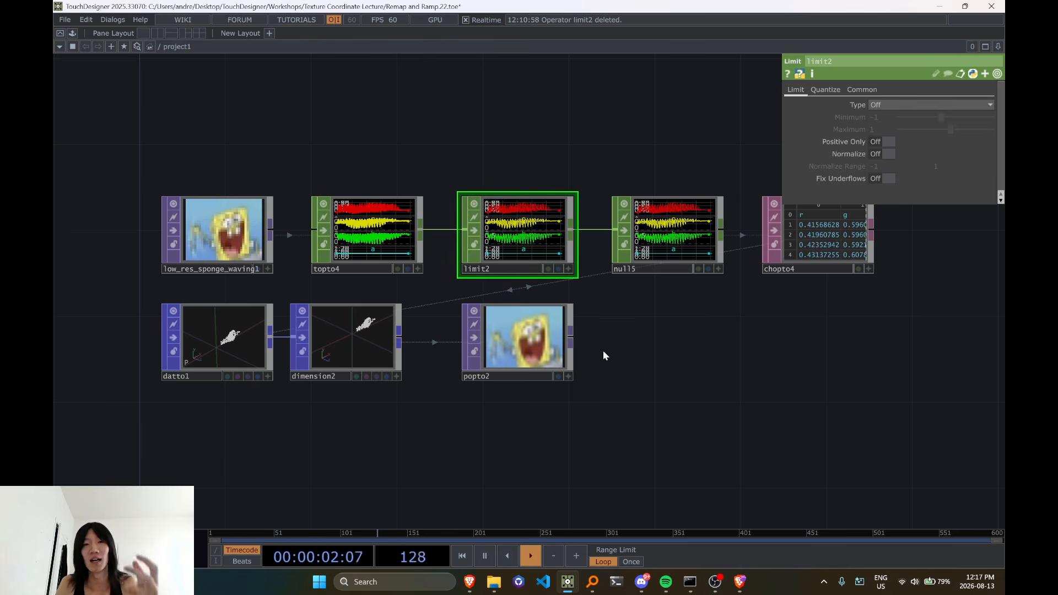
Add a Limit TOP beside popto2 and connect popto2's output to it
key("Tab")
key("Tab")
key("Tab")
key("Tab")
key("Tab")
key("Tab")
key("Tab")
key("Tab")
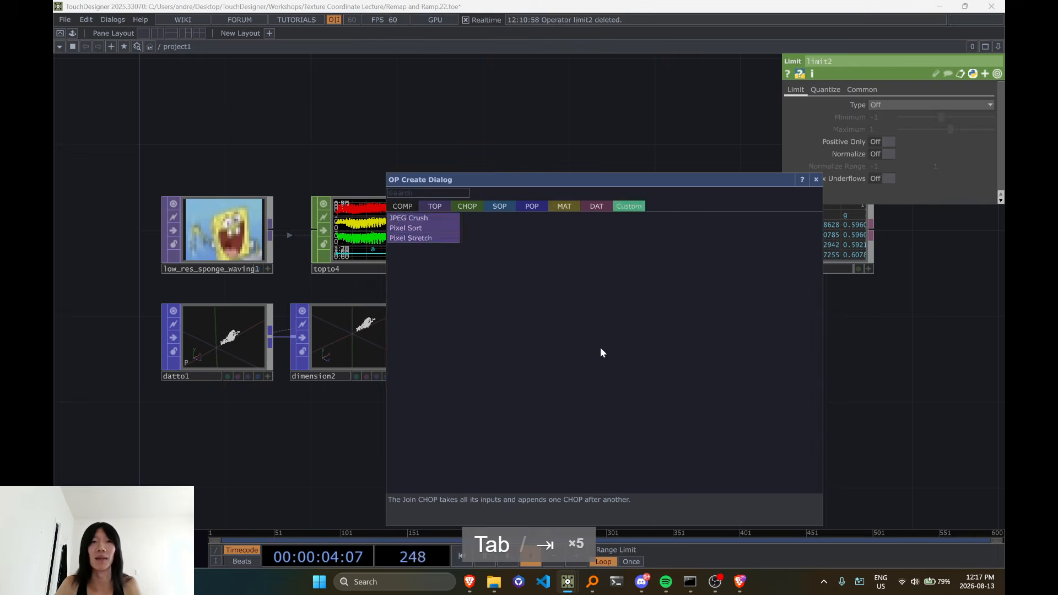
type("limit")
key("Return")
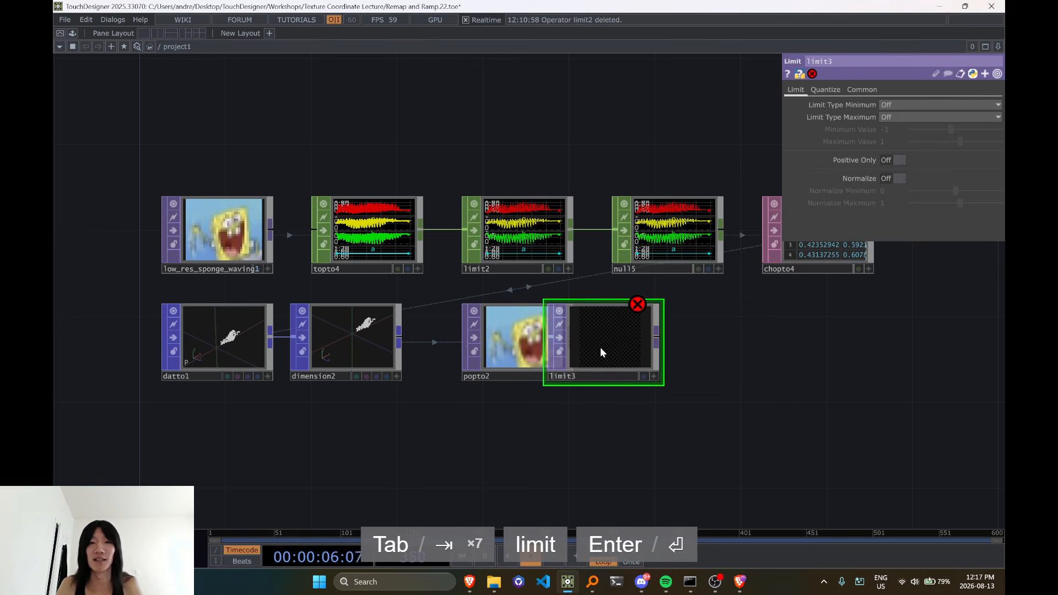
left_click(601, 348)
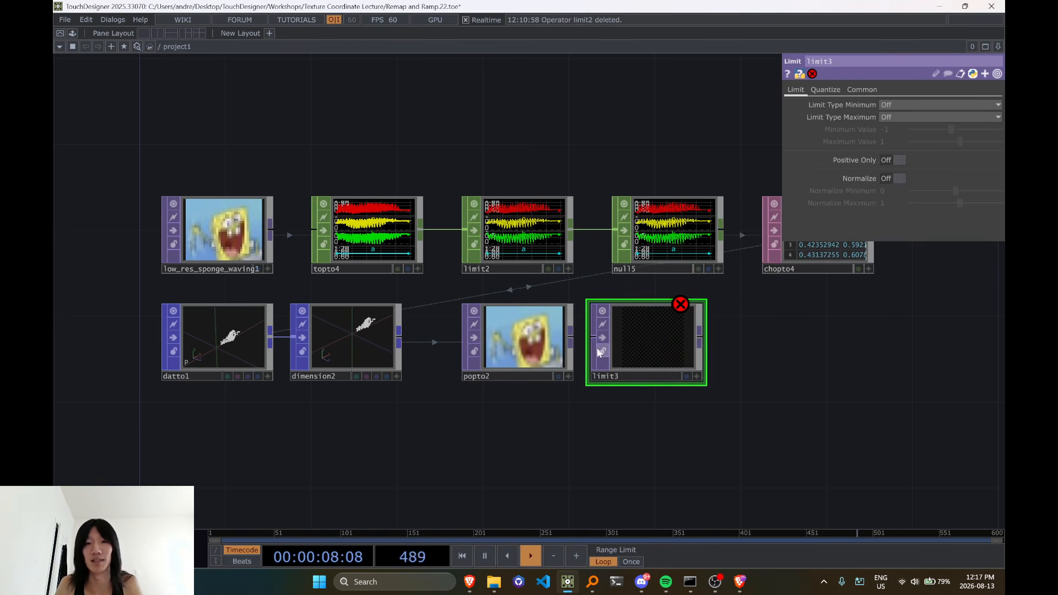
left_click_drag(573, 339, 606, 350)
left_click_drag(606, 457, 476, 458)
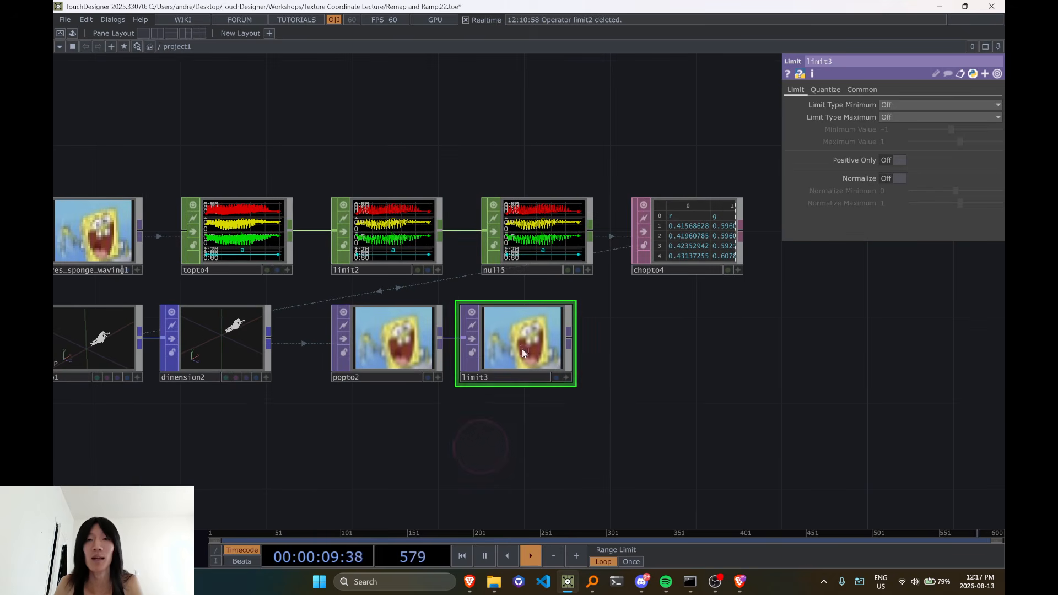
Set the Limit TOP's Quantize Position to Round with a Position Step of 0.099
left_click(825, 89)
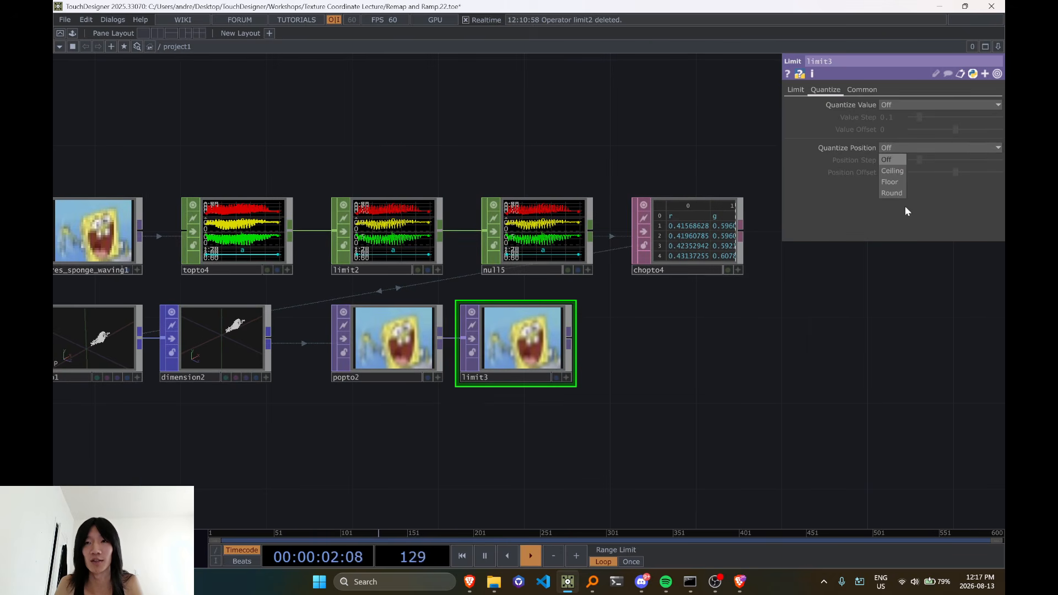
left_click(892, 192)
mouse_move(917, 163)
left_mouse_down()
mouse_move(927, 166)
mouse_move(893, 173)
mouse_move(910, 178)
mouse_move(867, 187)
mouse_move(934, 164)
mouse_move(921, 166)
left_mouse_up()
scroll(687, 386, "up", 4)
scroll(551, 381, "down", 1)
scroll(485, 337, "down", 2)
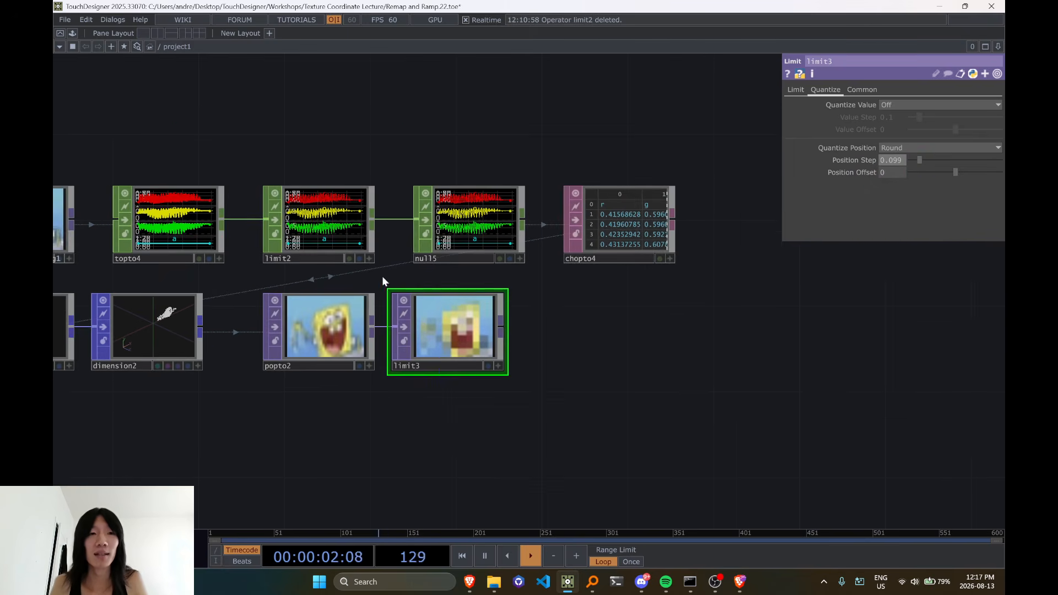
Delete the Limit TOP connected after popto2
left_click(356, 253)
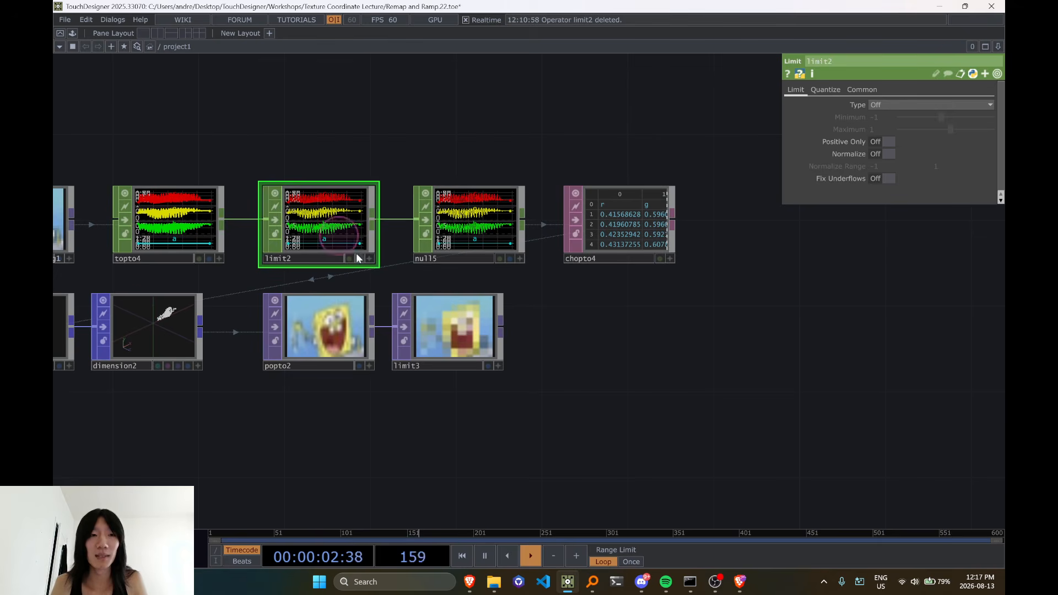
left_click(476, 333)
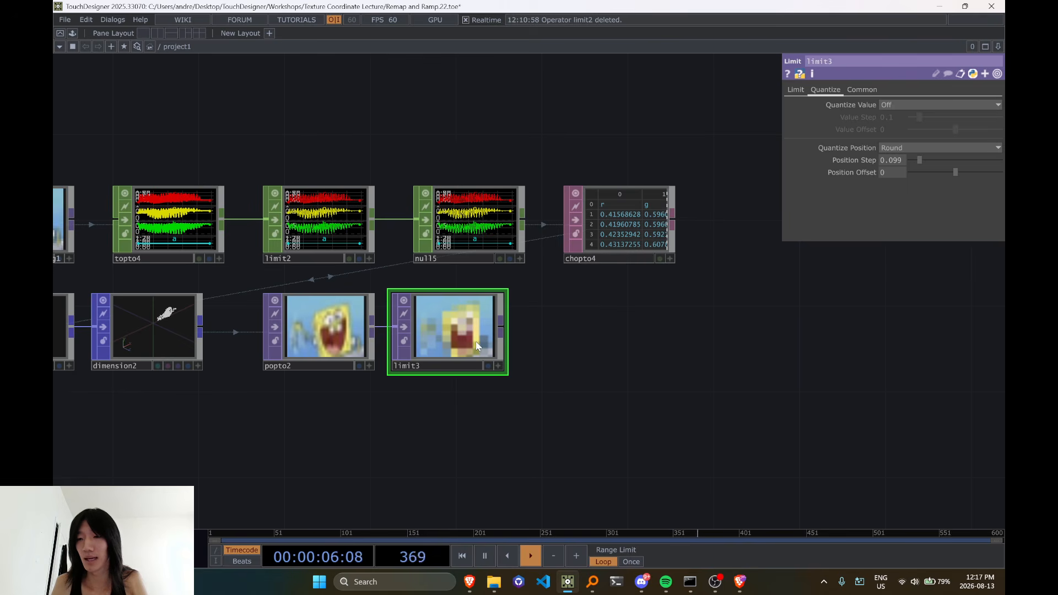
key("Delete")
Set the Limit CHOP's Quantize Index to Offset Relative to Zero and check the effect on popto2's image
left_click(331, 223)
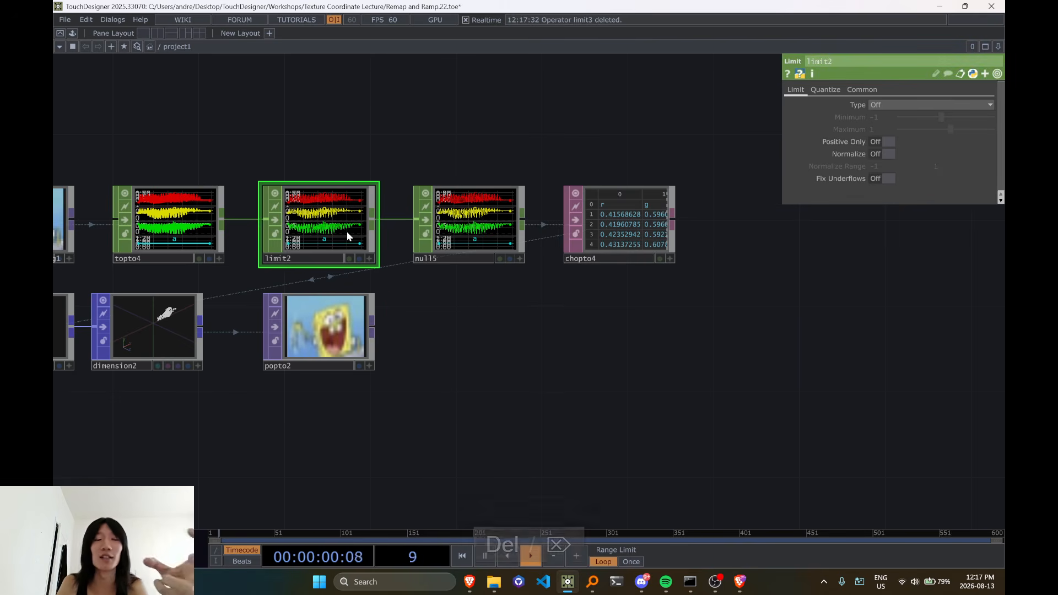
left_click_drag(329, 126, 385, 161)
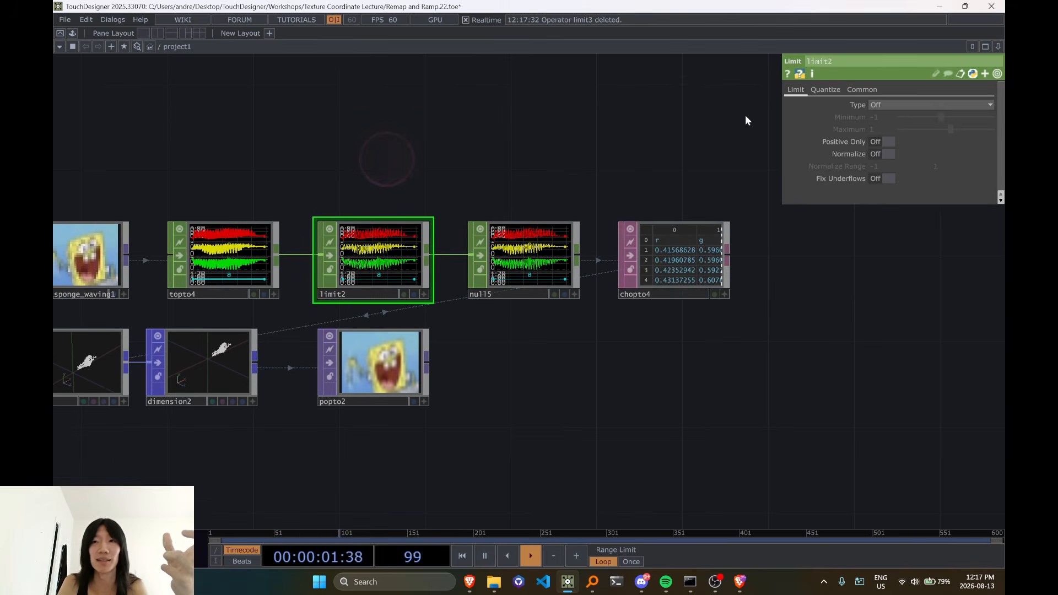
left_click(823, 91)
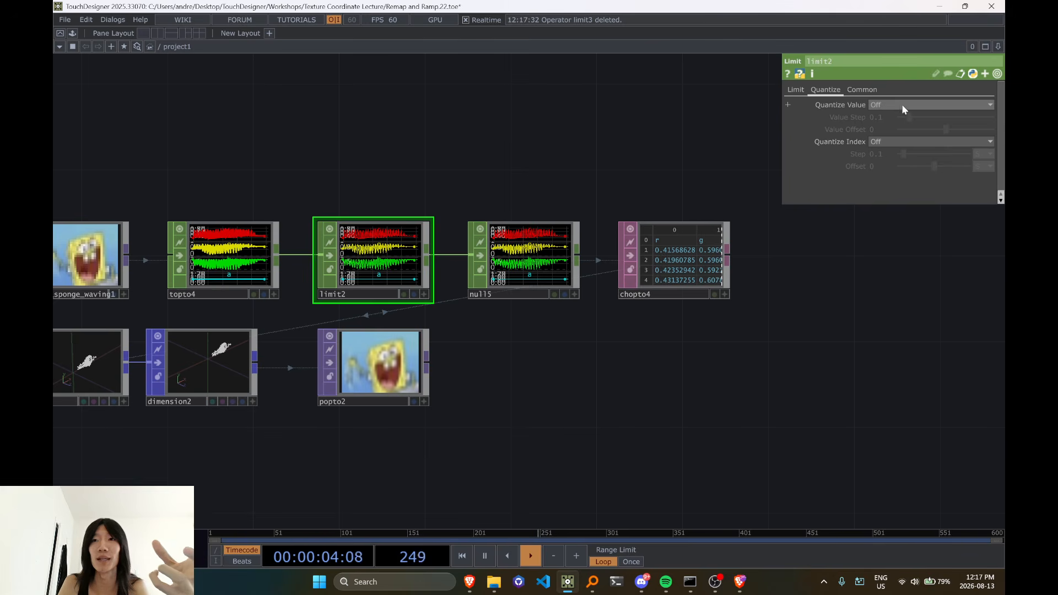
left_click(900, 141)
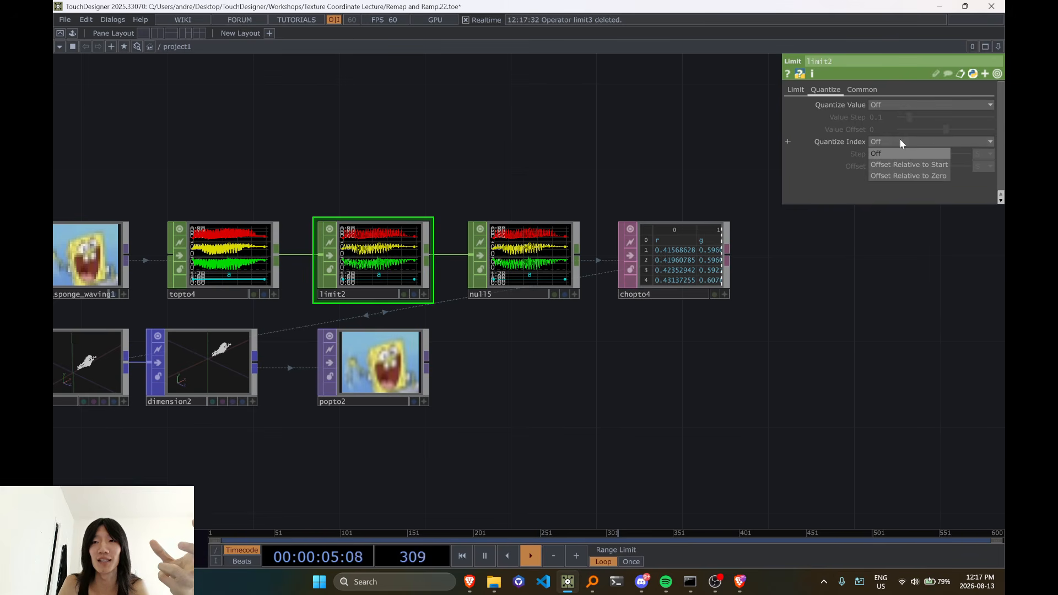
left_click(898, 176)
scroll(353, 365, "up", 7)
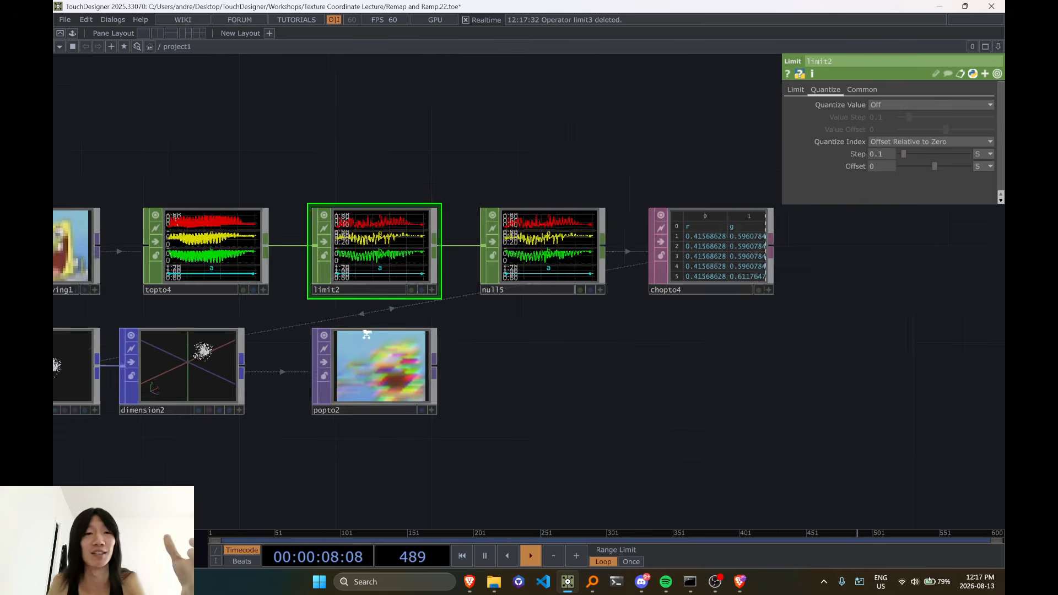
left_click_drag(678, 364, 743, 285)
scroll(650, 248, "down", 3)
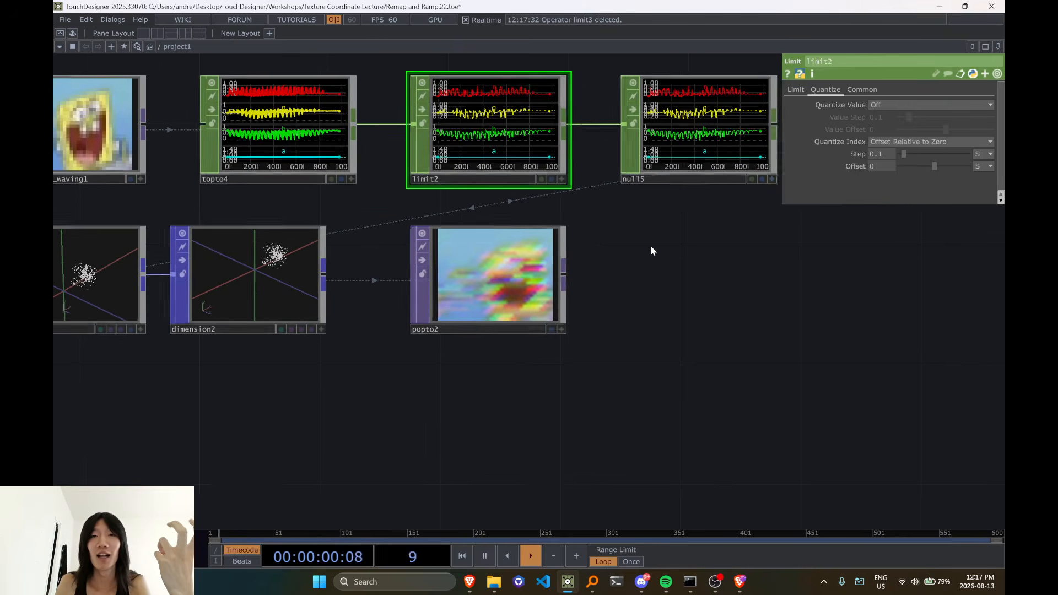
Raise limit2's index quantize Step to 0.21 and then 0.57 to compare the distortion in popto2
mouse_move(904, 155)
left_mouse_down()
mouse_move(928, 158)
mouse_move(902, 164)
left_mouse_up()
scroll(590, 294, "up", 5)
scroll(530, 299, "down", 3)
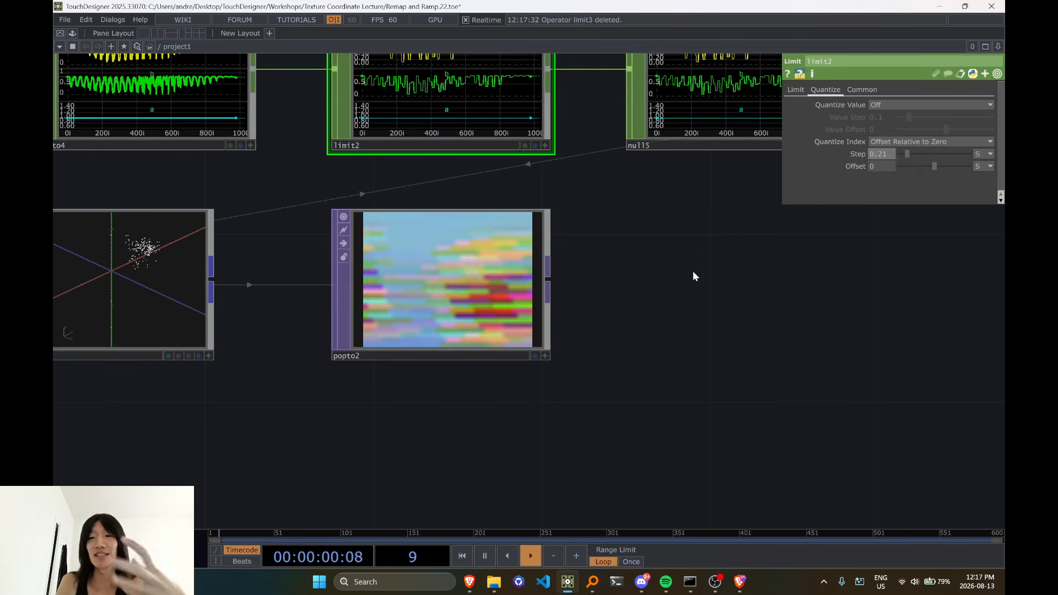
scroll(695, 265, "down", 3)
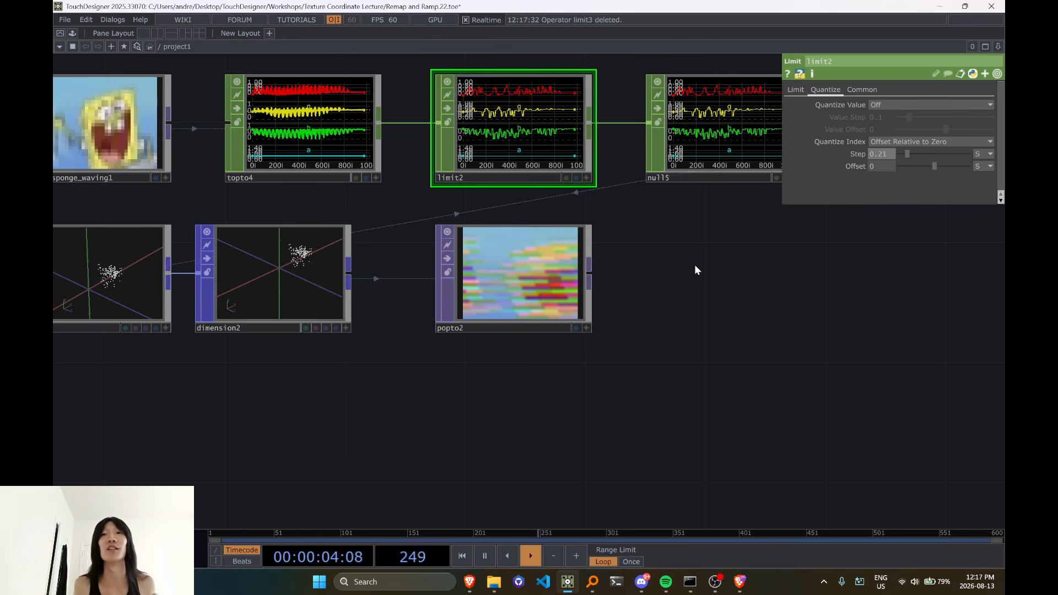
left_click_drag(699, 273, 665, 375)
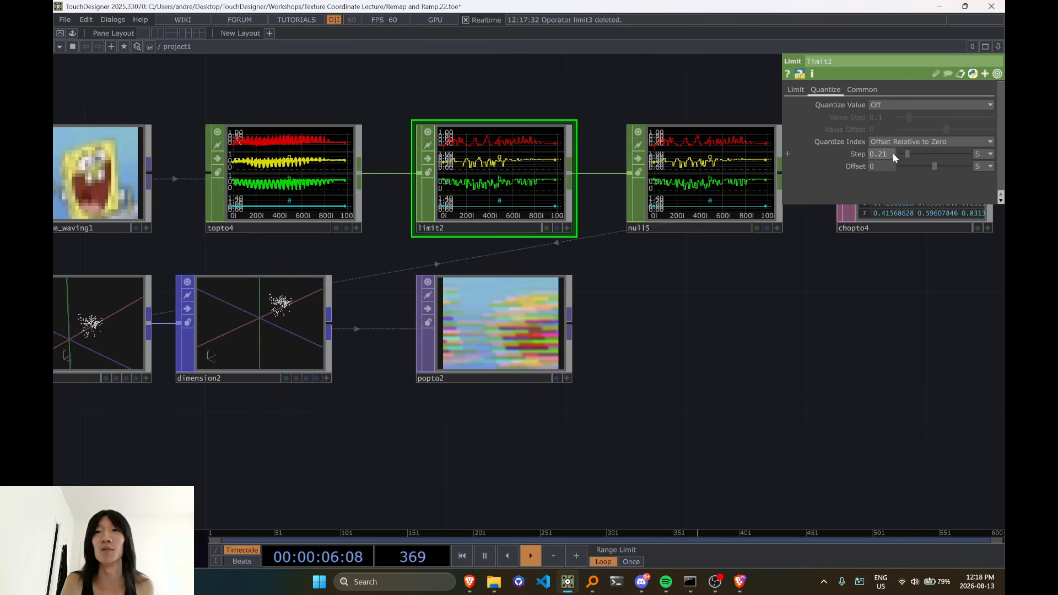
mouse_move(904, 154)
left_mouse_down()
mouse_move(929, 161)
mouse_move(889, 166)
mouse_move(899, 164)
left_mouse_up()
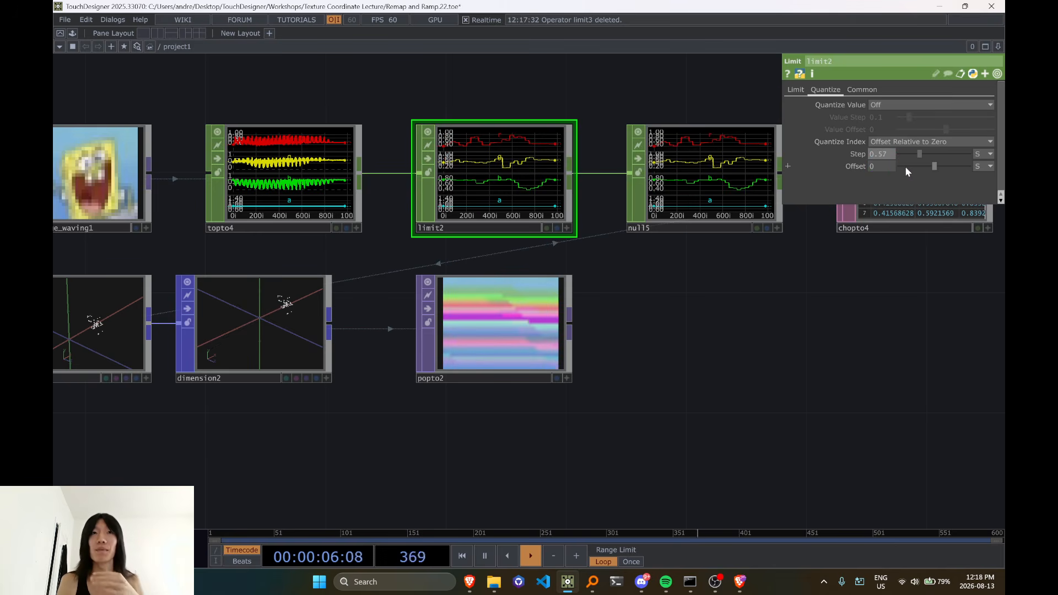
Set limit2's index quantize Step to 0
left_click_drag(915, 159, 791, 199)
left_click(915, 106)
key("h")
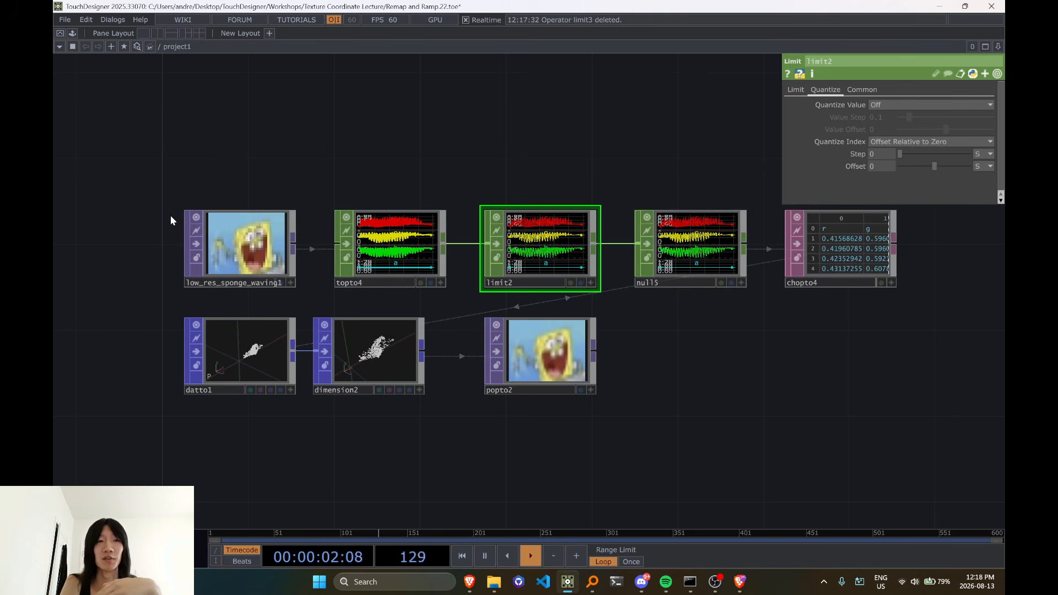
mouse_move(234, 251)
left_mouse_down()
mouse_move(263, 376)
mouse_move(472, 466)
mouse_move(402, 421)
mouse_move(234, 208)
mouse_move(234, 250)
left_mouse_up()
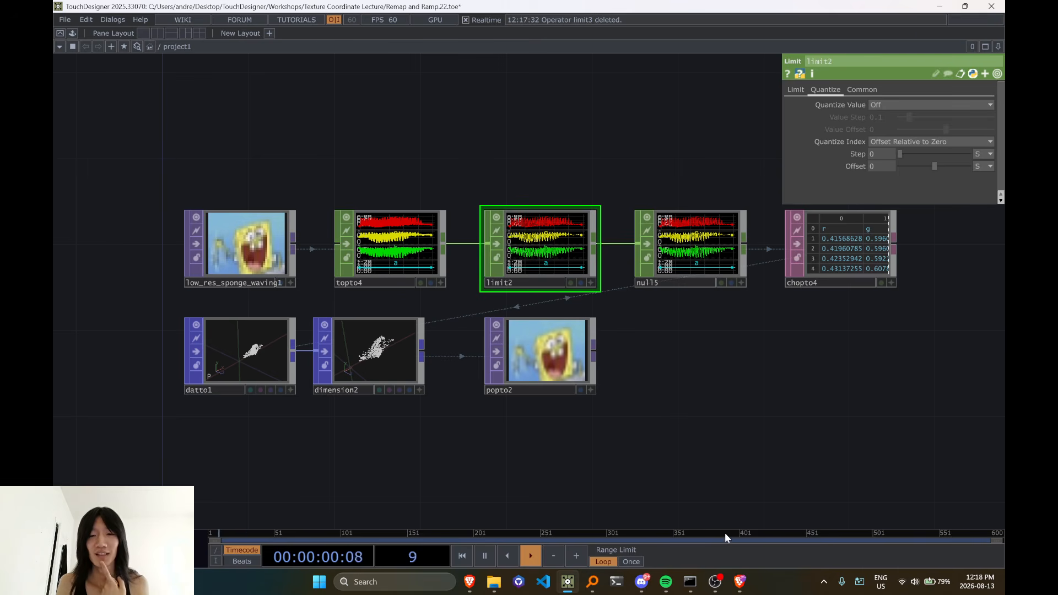
Switch to the Discord workshop stage and open the Voice & Video user settings
mouse_move(644, 589)
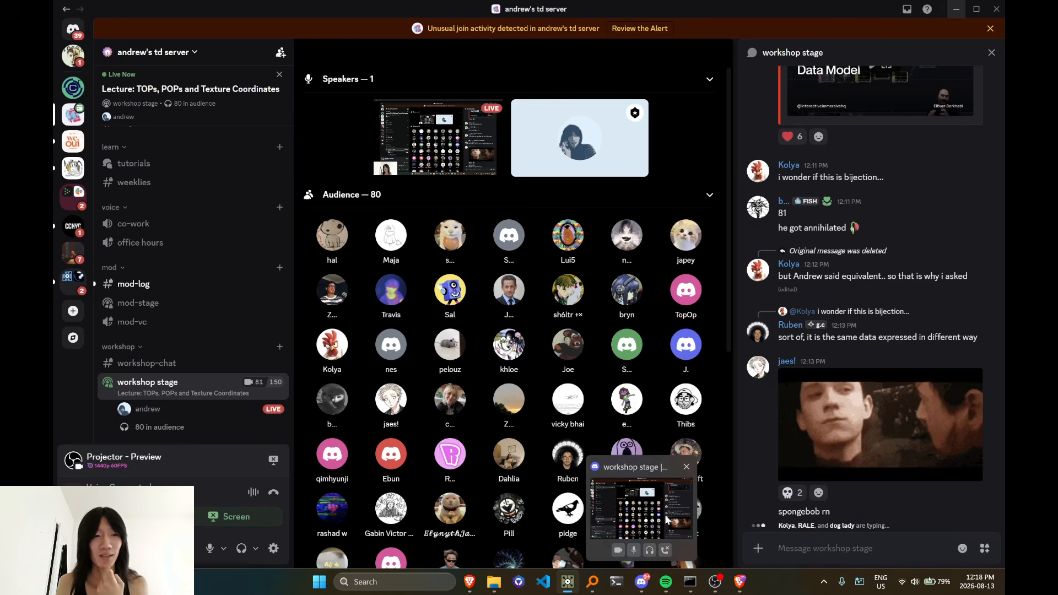
left_click(667, 519)
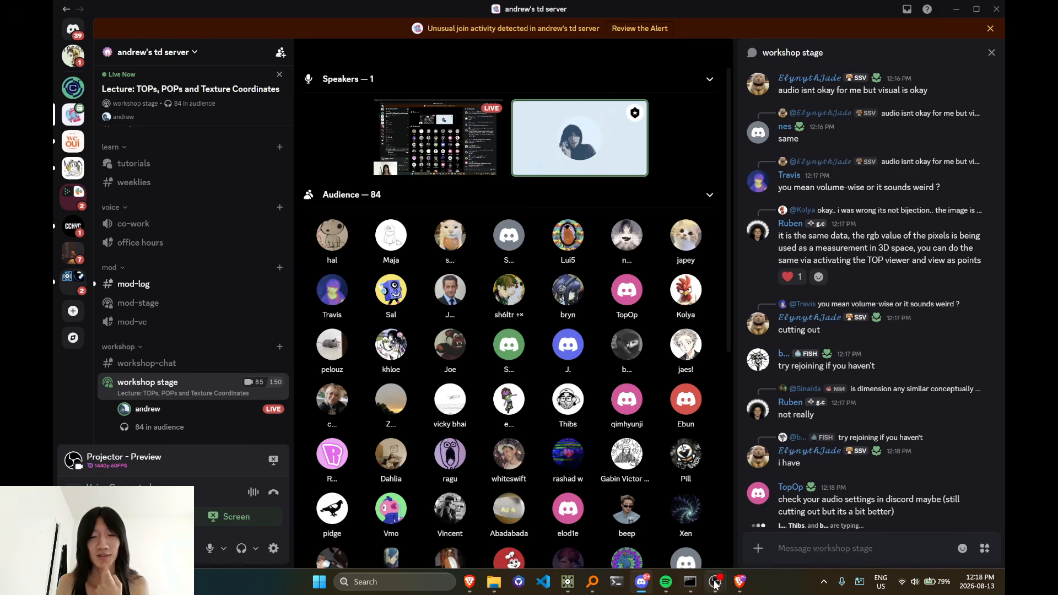
left_click(274, 550)
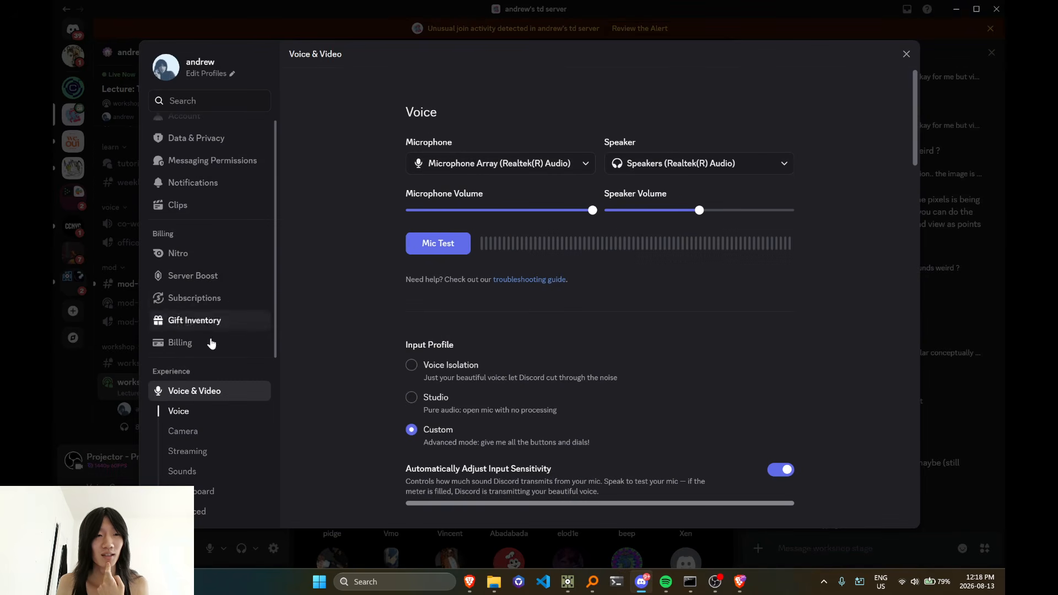
Set Discord's voice Input Profile to Voice Isolation, close the settings and return to TouchDesigner
scroll(201, 430, "down", 1)
scroll(201, 397, "down", 1)
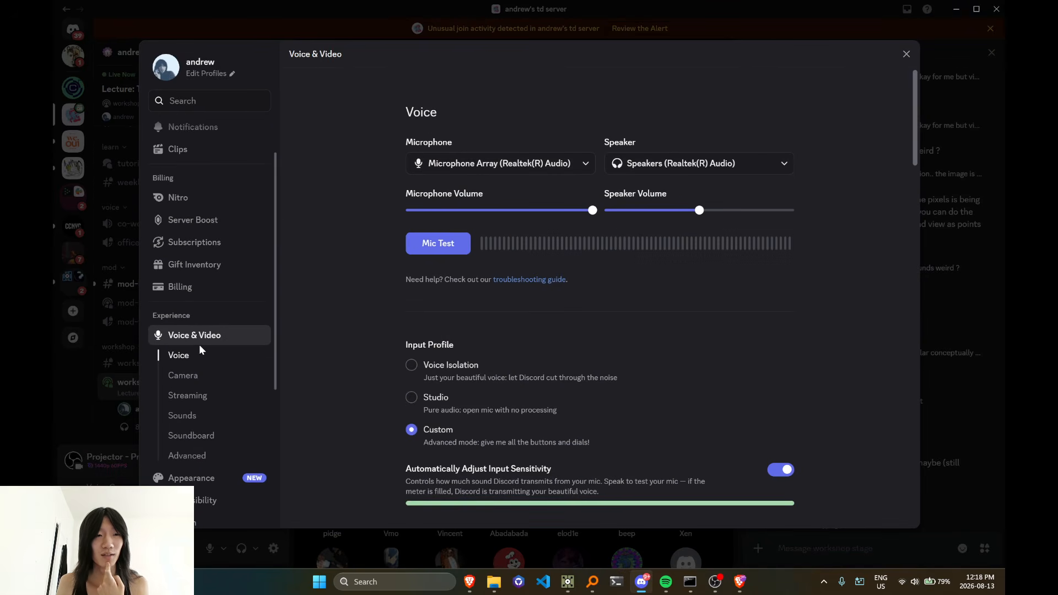
left_click(191, 415)
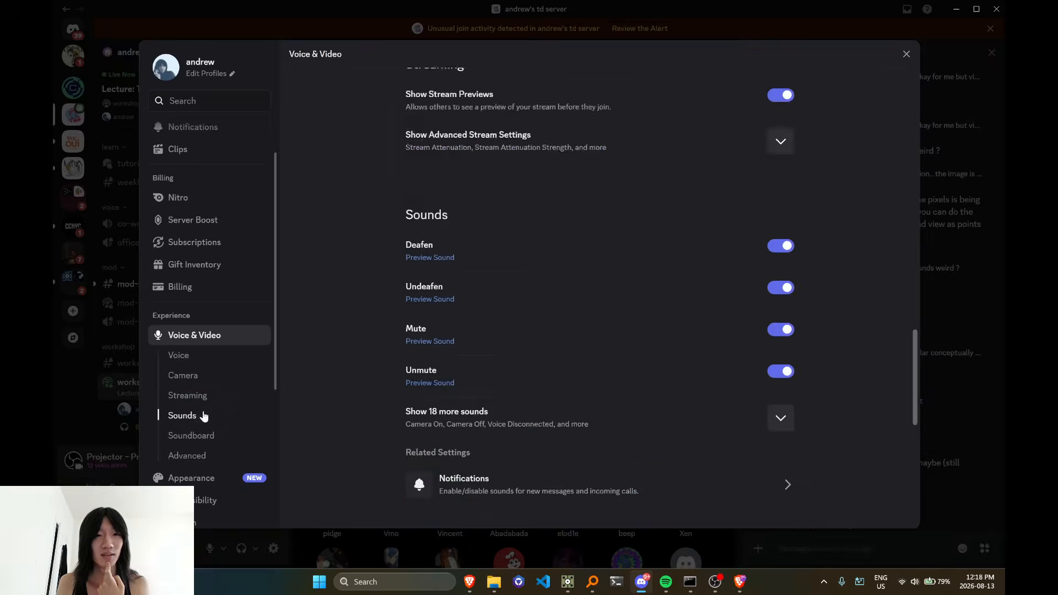
left_click(196, 356)
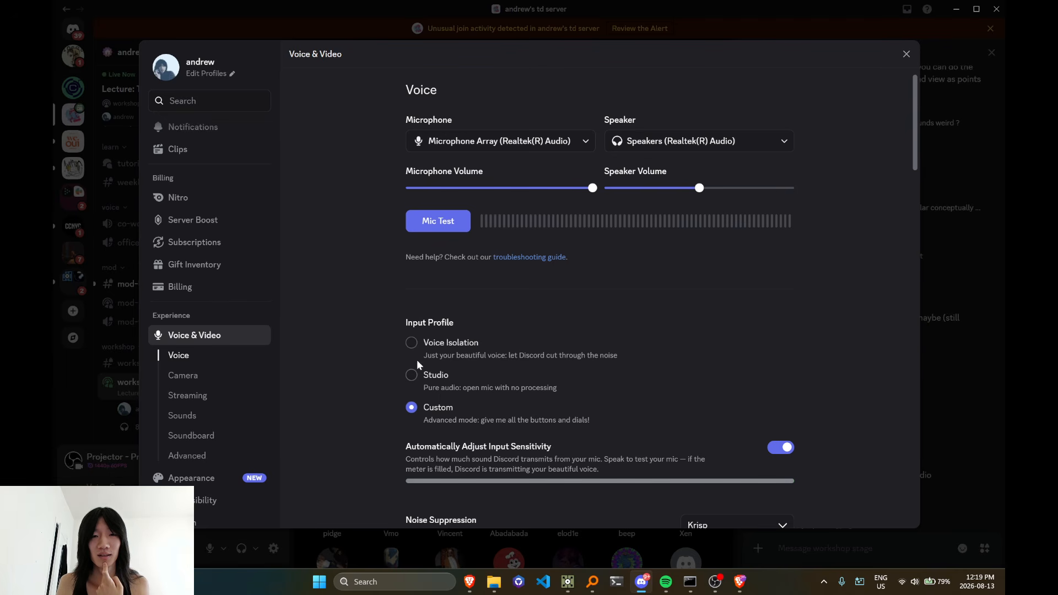
left_click(412, 346)
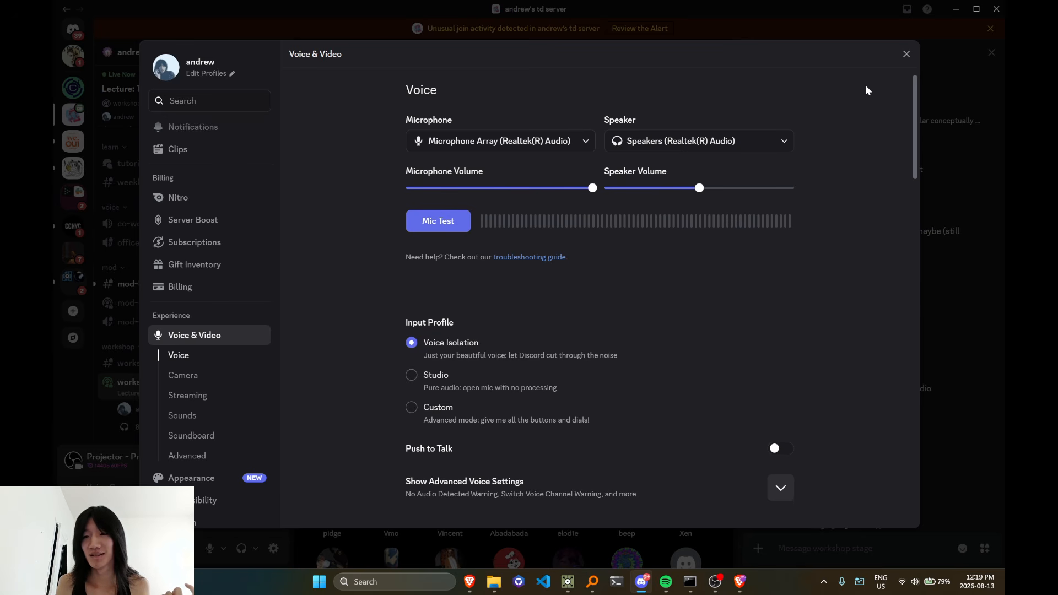
left_click(906, 54)
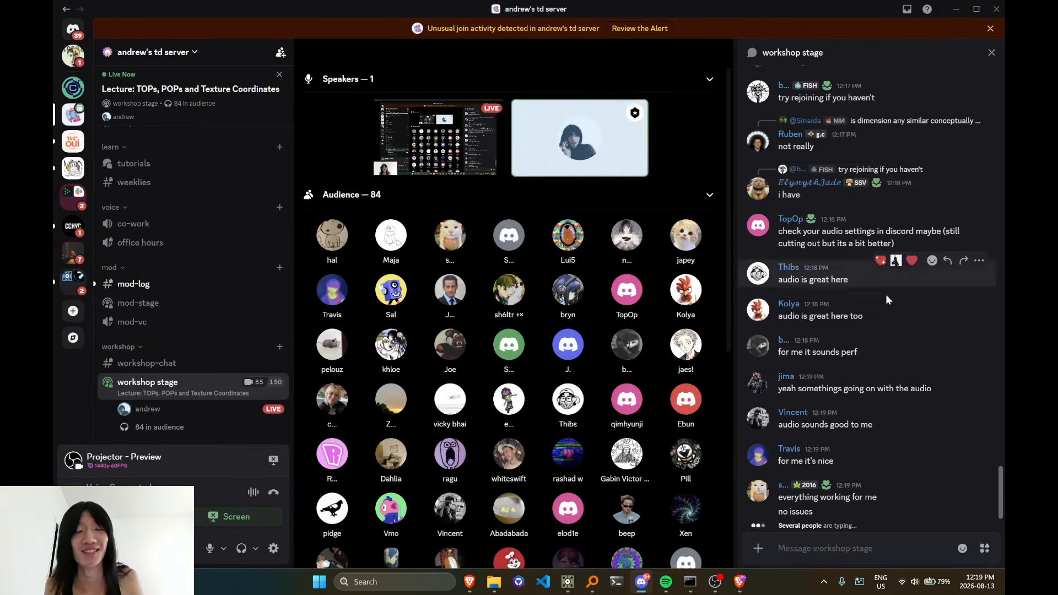
key("alt+Tab")
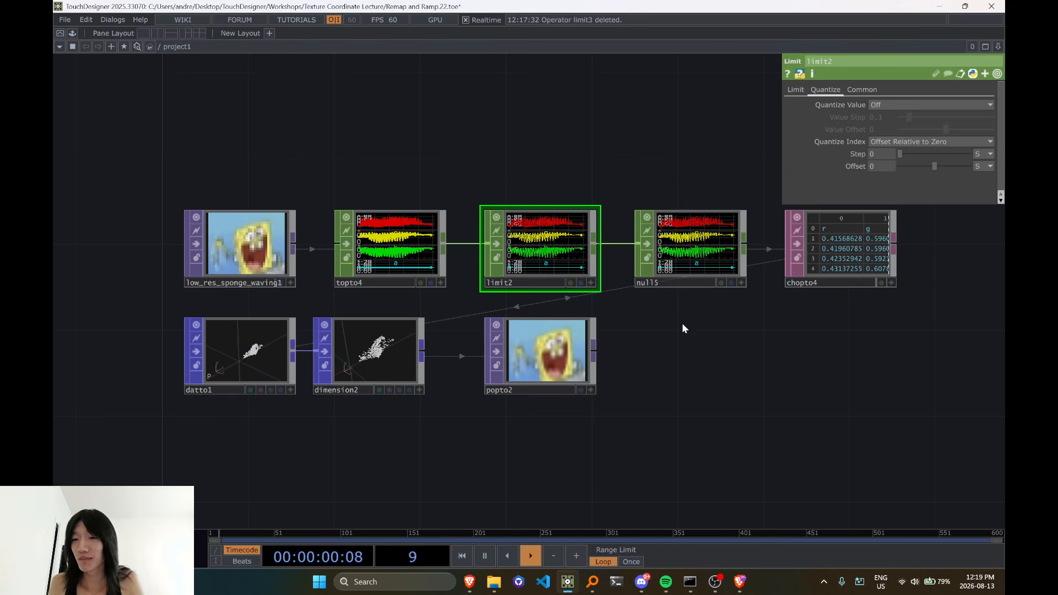
Review the network from the source image through limit2, datto1 and dimension2 to the rebuilt image in popto2
scroll(685, 326, "down", 2)
left_click_drag(701, 338, 603, 277)
scroll(604, 279, "up", 2)
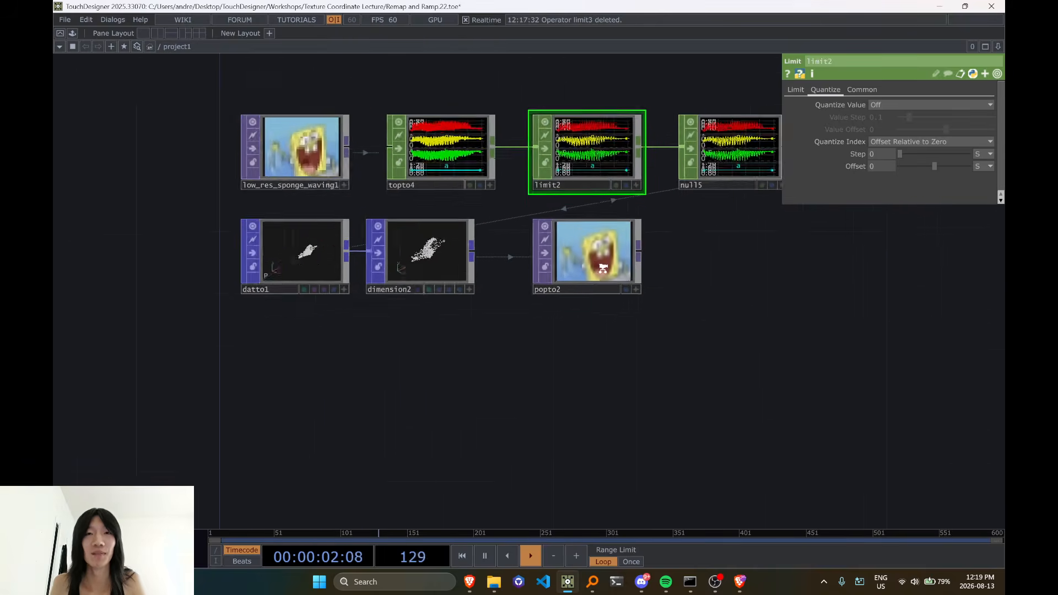
scroll(606, 284, "down", 2)
left_click_drag(628, 315, 466, 349)
mouse_move(429, 288)
left_mouse_down()
mouse_move(411, 289)
mouse_move(429, 290)
left_mouse_up()
left_click_drag(479, 382, 531, 309)
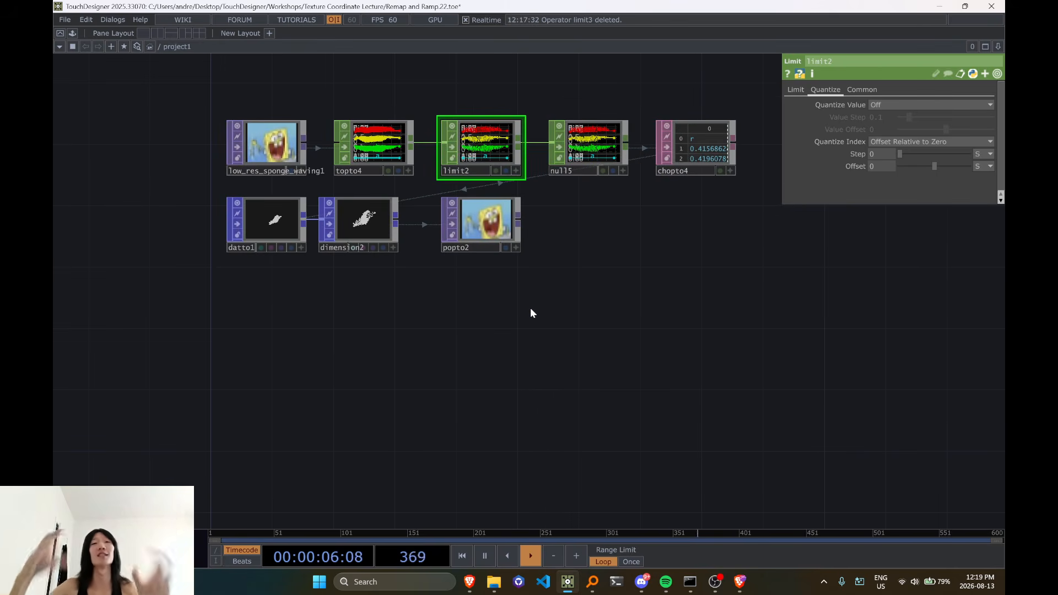
scroll(530, 300, "up", 2)
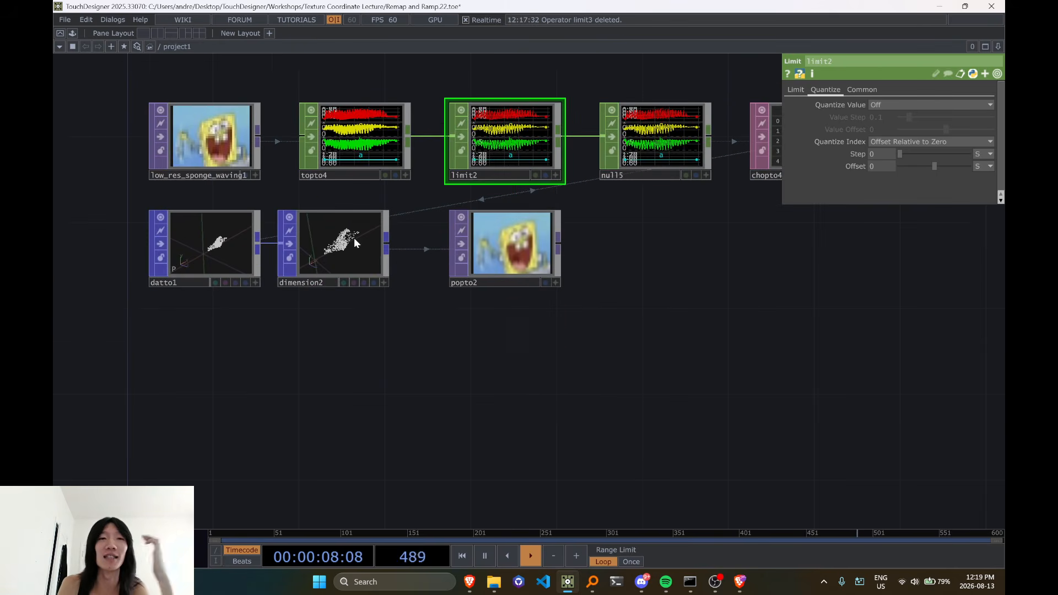
middle_click(532, 259)
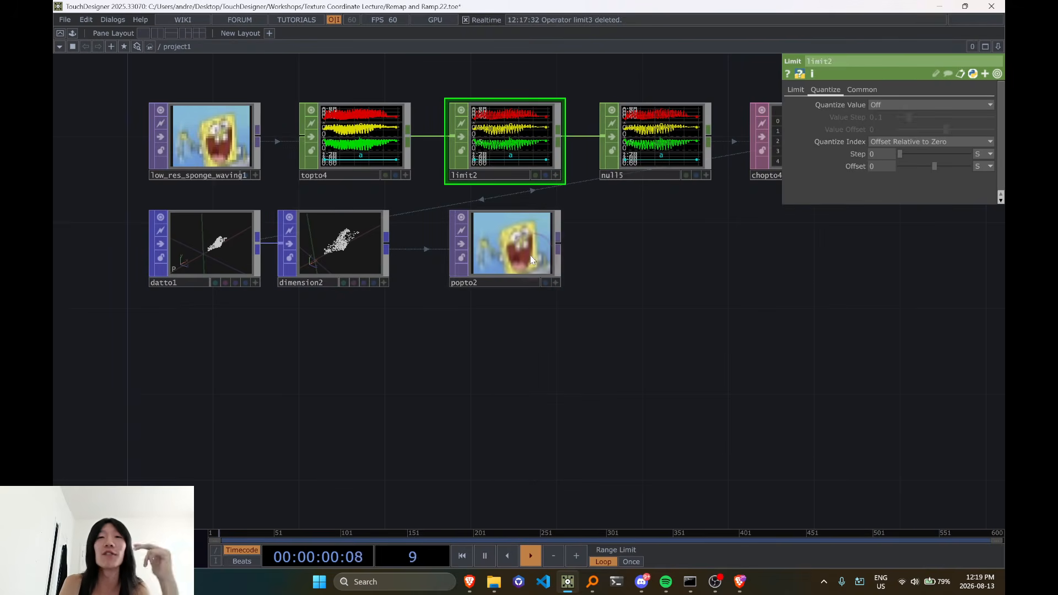
Activate the chopto4 table viewer and scroll through its r, g, b, a rows to the last one
left_click_drag(405, 356, 436, 439)
left_click_drag(701, 336, 333, 412)
scroll(588, 302, "up", 6)
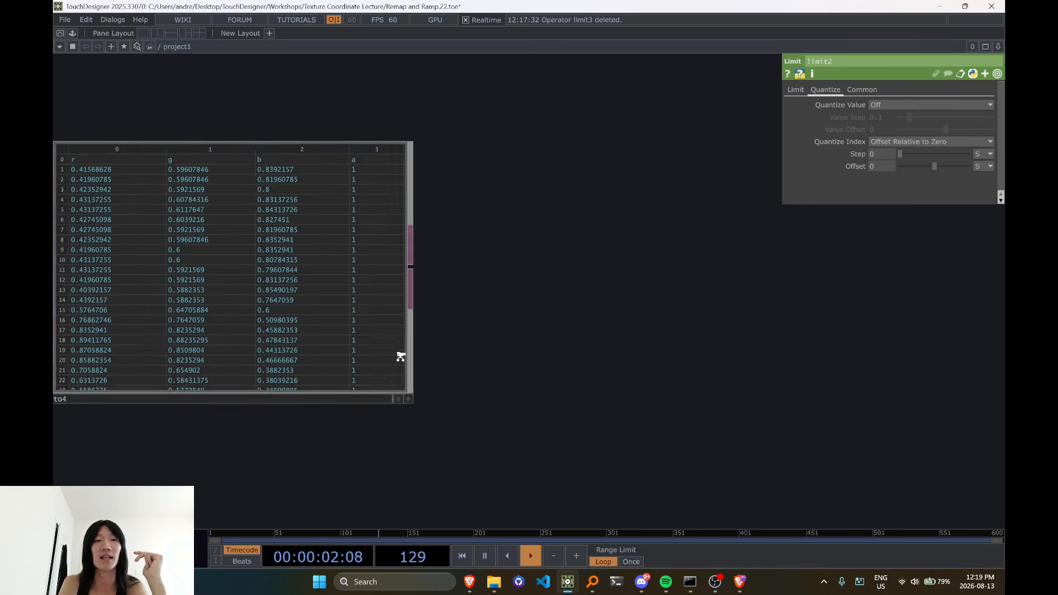
left_click_drag(589, 351, 603, 347)
left_click_drag(473, 403, 664, 401)
left_click(617, 401)
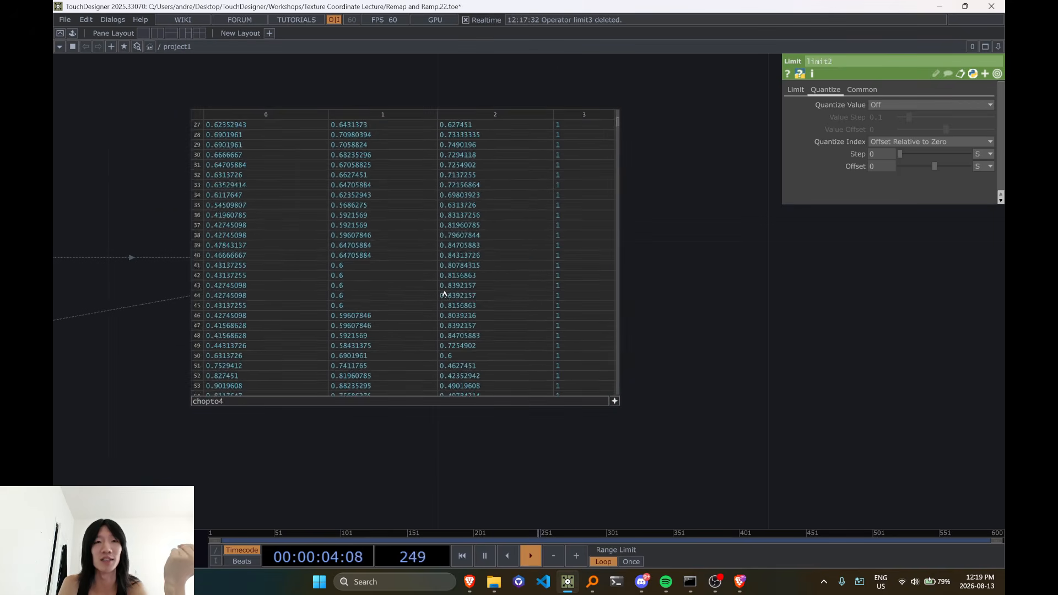
scroll(446, 295, "down", 15)
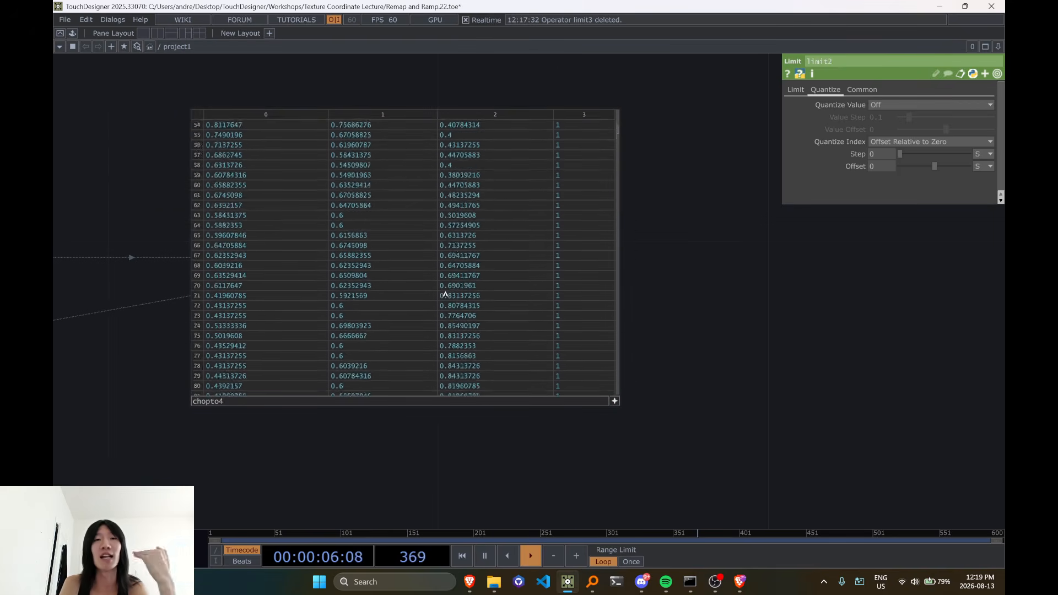
scroll(463, 238, "down", 20)
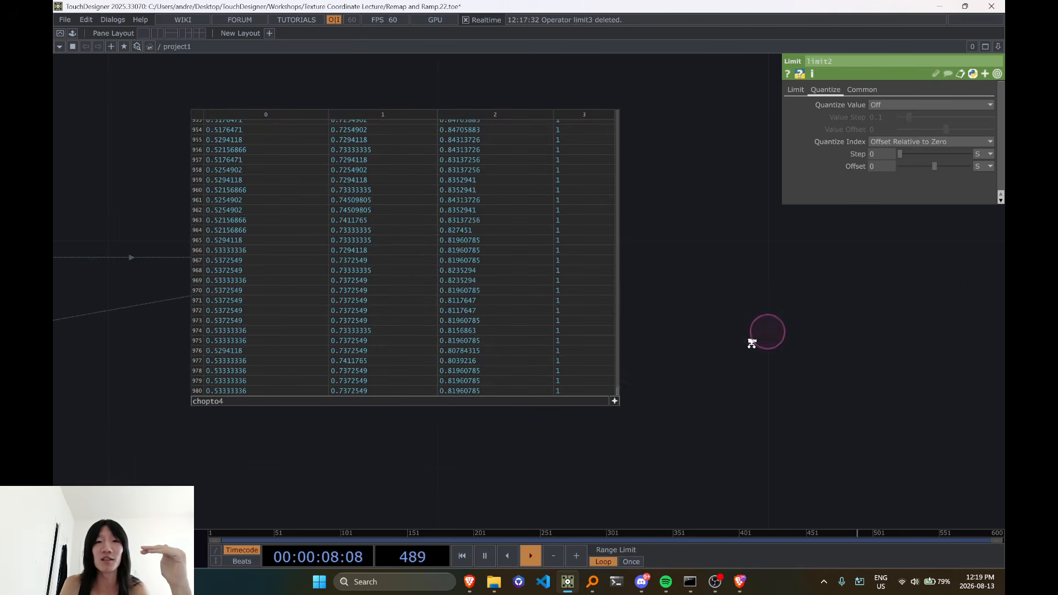
Select popto2 and compare its rebuilt image with the source image and the channel and point nodes
scroll(753, 343, "down", 9)
scroll(482, 424, "up", 5)
left_click(598, 374)
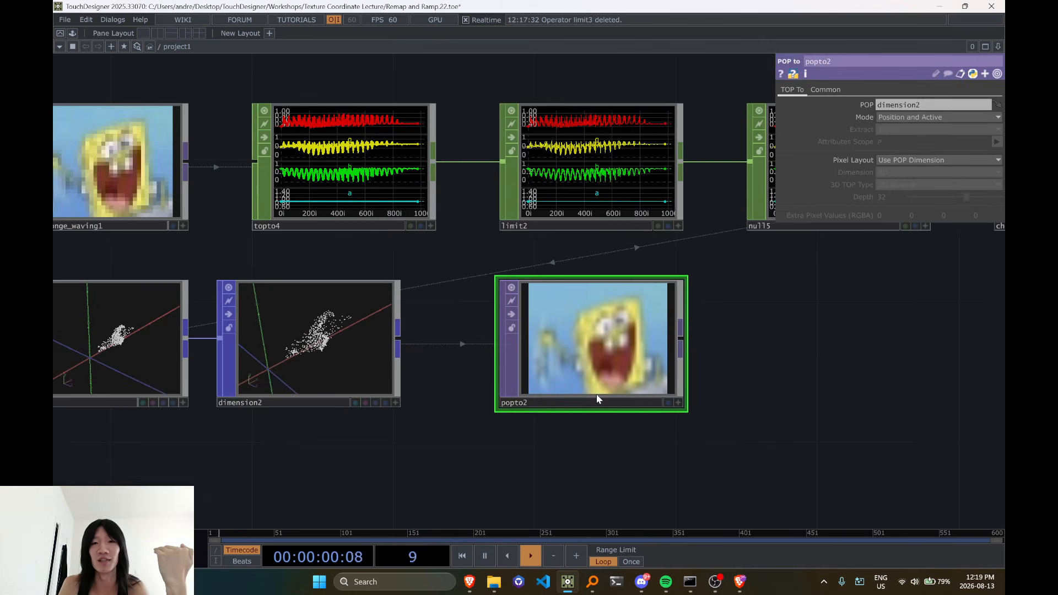
scroll(611, 382, "up", 3)
scroll(573, 364, "down", 5)
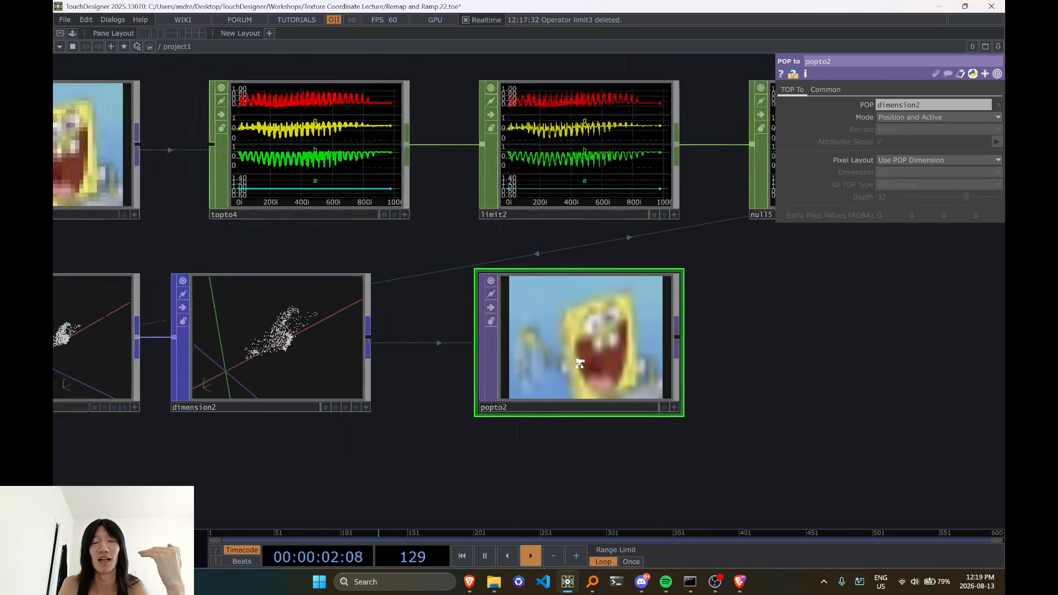
scroll(579, 353, "up", 4)
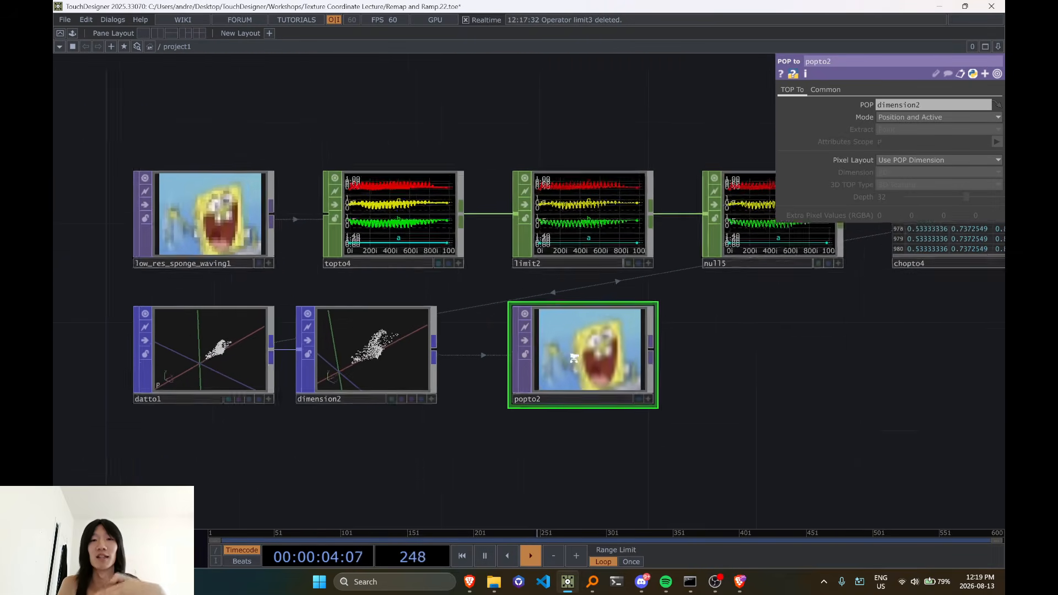
scroll(577, 353, "down", 4)
scroll(361, 288, "up", 4)
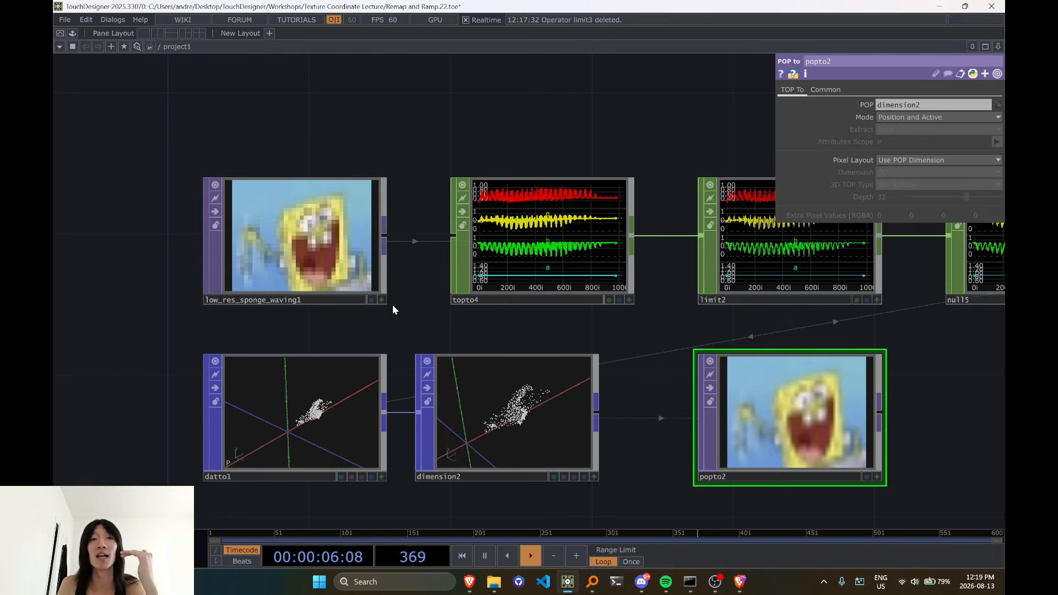
left_click_drag(383, 301, 337, 306)
scroll(341, 309, "down", 5)
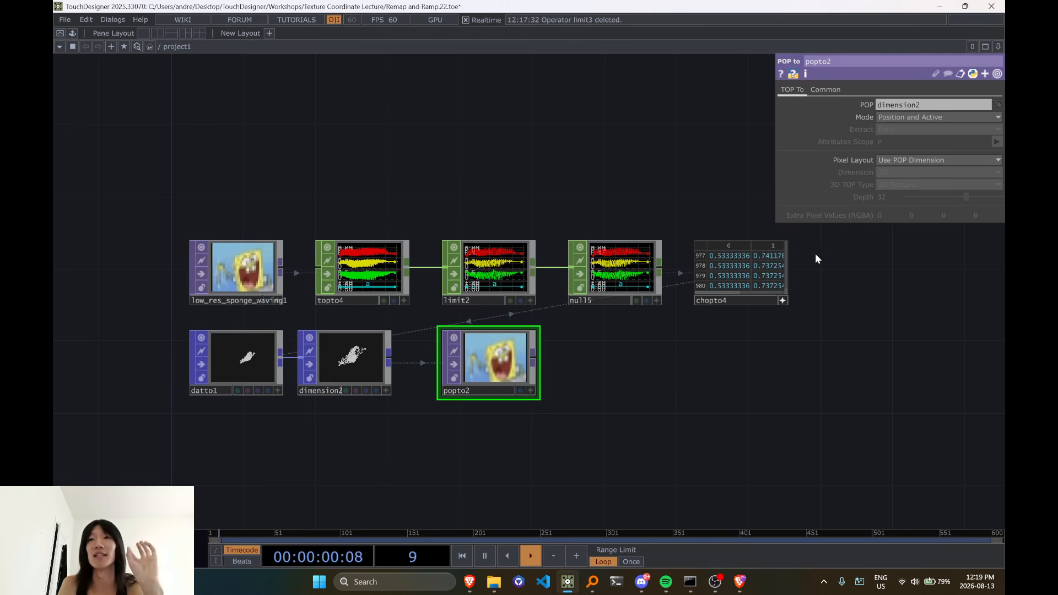
Try the One Row Pixel Layout on popto2, inspect the output, and undo the change
left_click(923, 117)
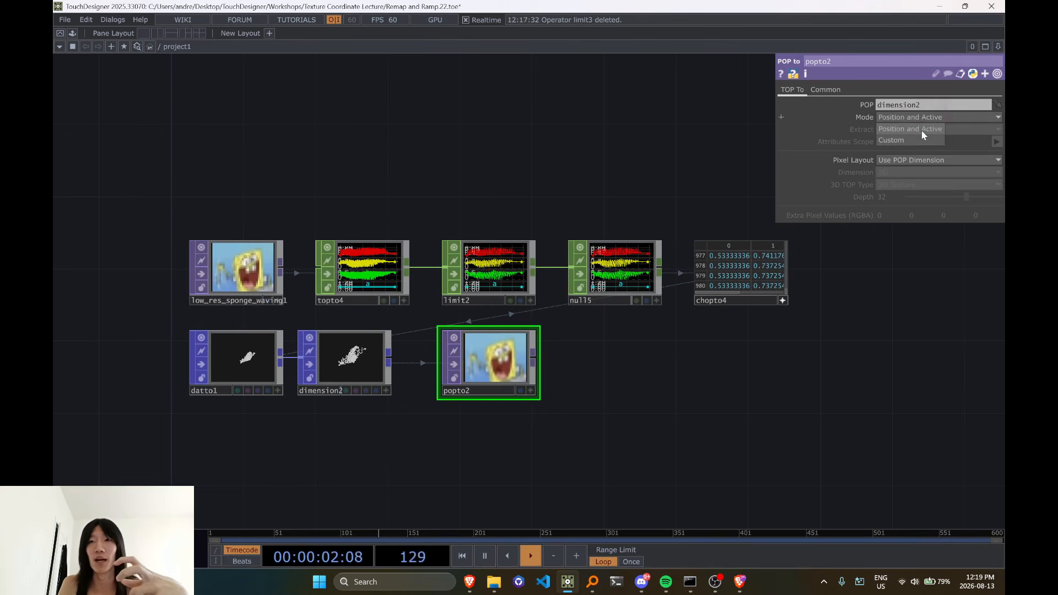
left_click(920, 159)
left_click(913, 180)
scroll(479, 373, "up", 5)
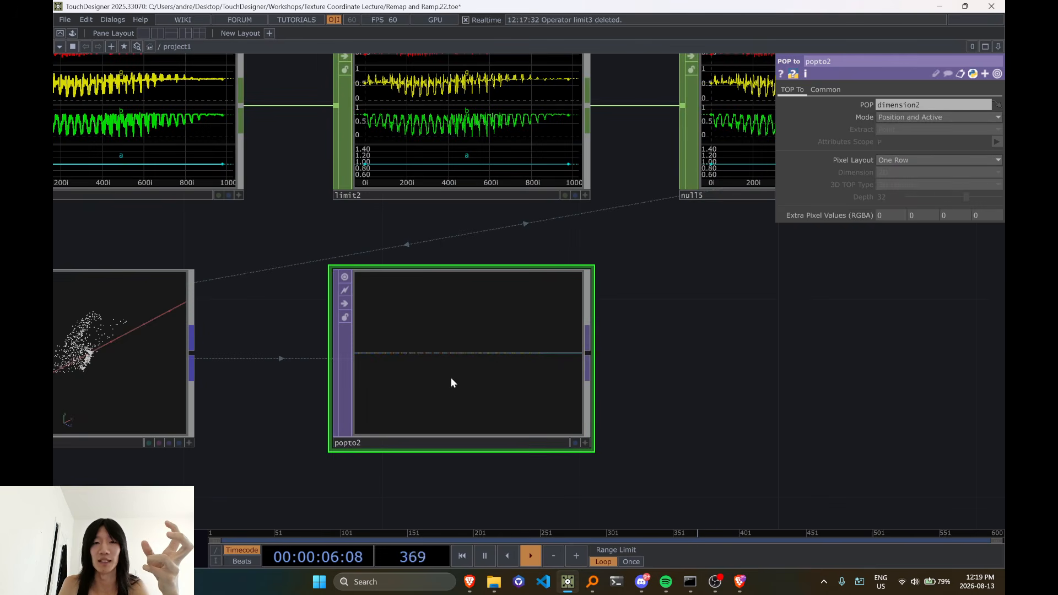
scroll(693, 383, "down", 5)
left_click_drag(728, 427, 666, 364)
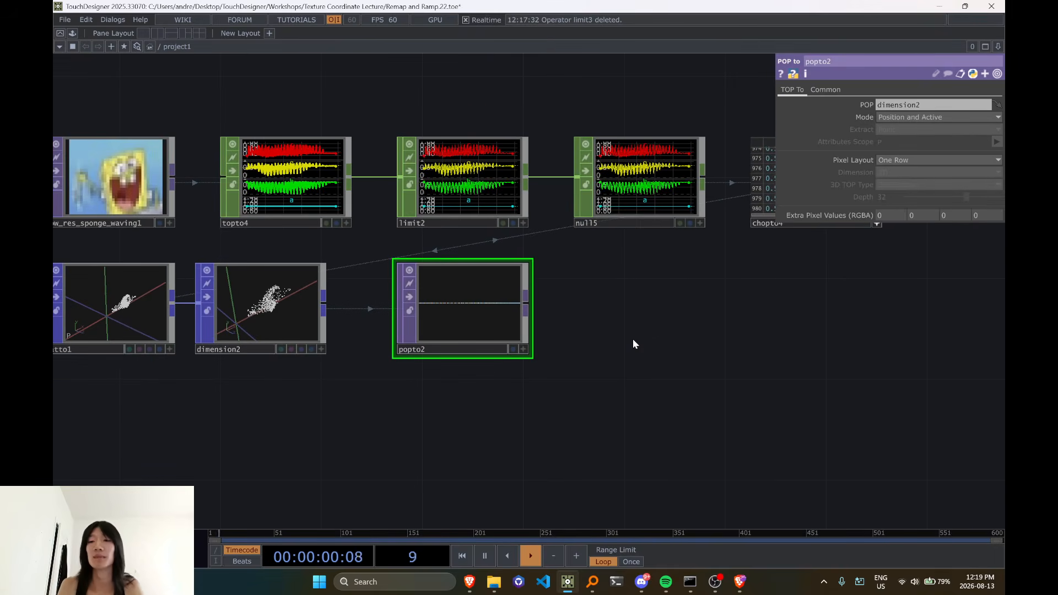
key("ctrl+z")
Add a Noise TOP in the empty area below datto1
scroll(532, 371, "down", 5)
left_click_drag(530, 371, 620, 299)
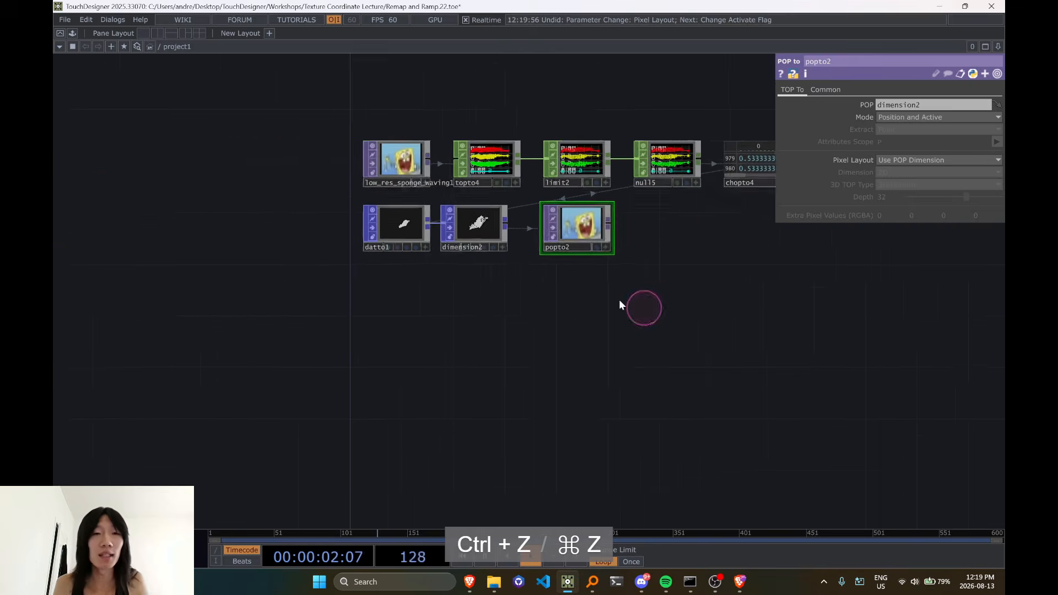
scroll(606, 331, "up", 3)
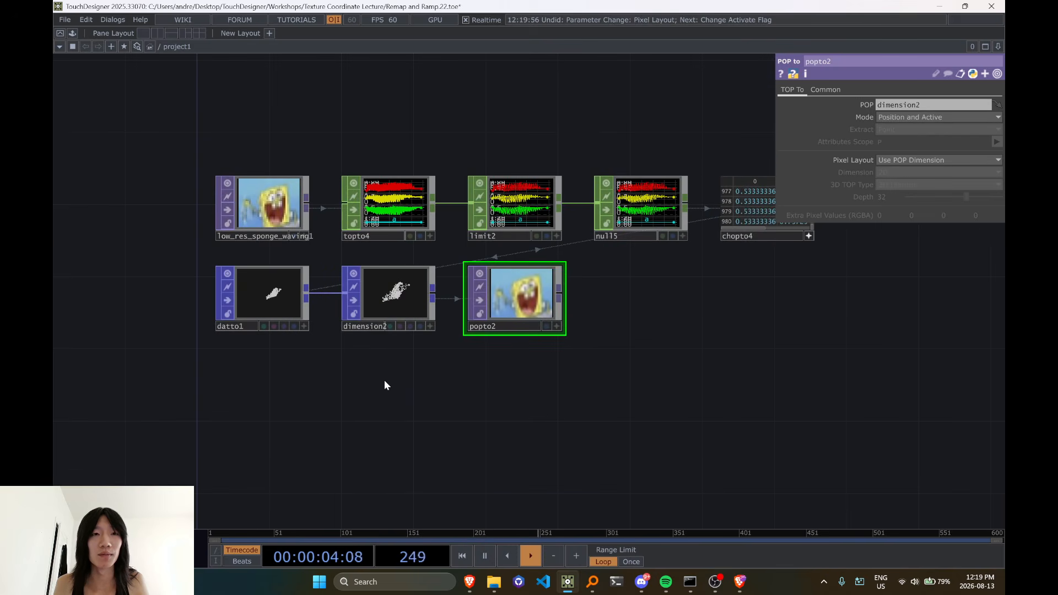
left_click_drag(385, 386, 599, 234)
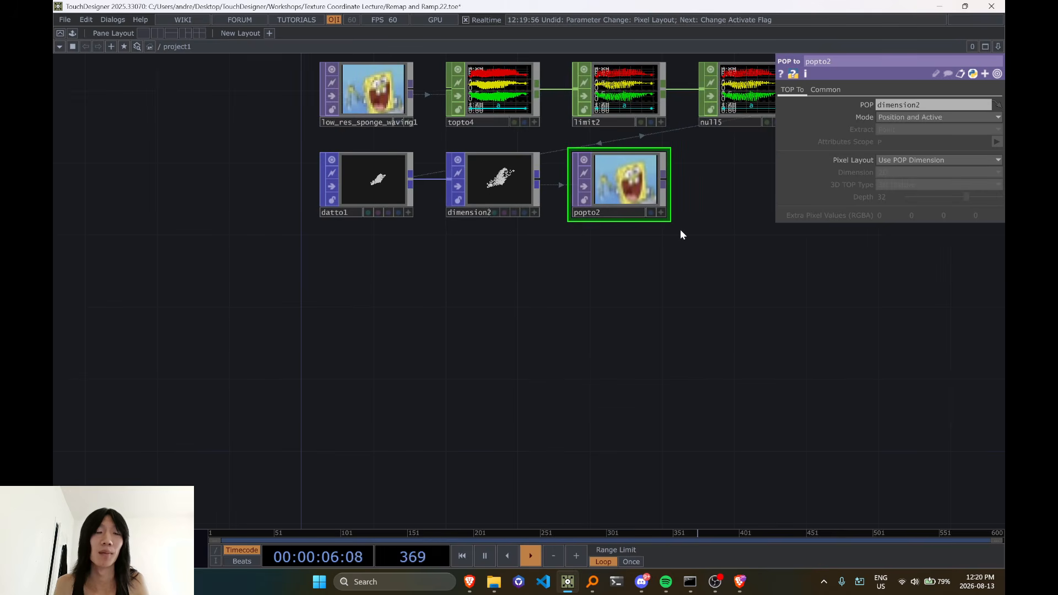
left_click_drag(682, 231, 645, 337)
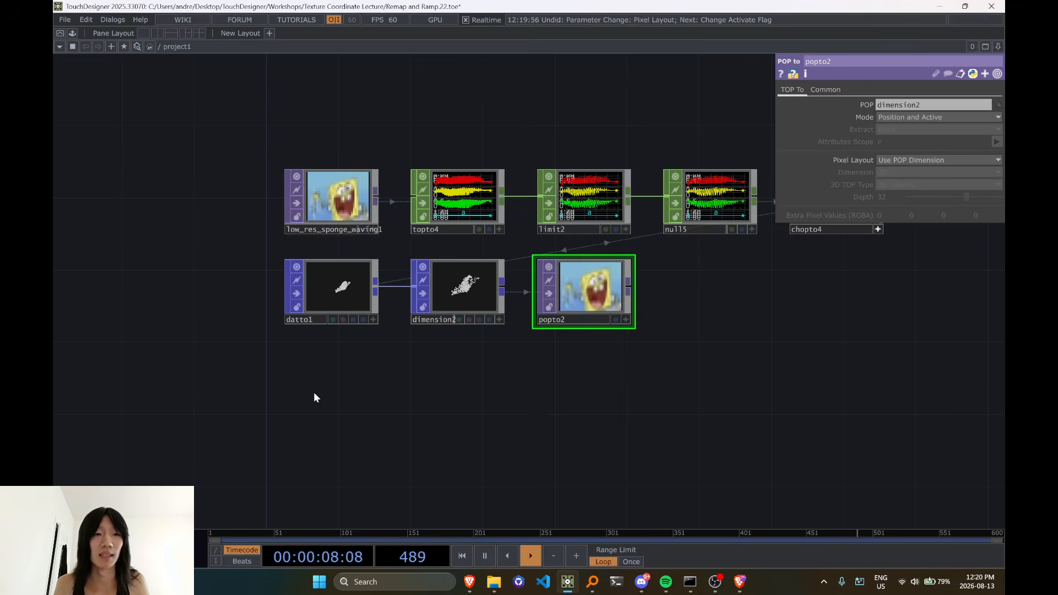
key("Tab")
type("noi")
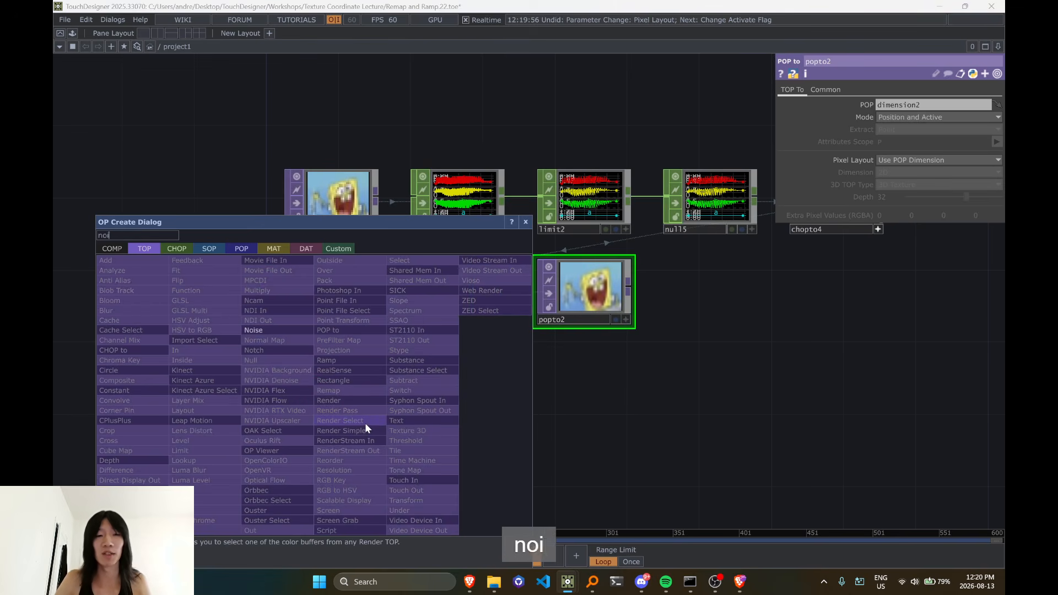
type("se")
left_click(254, 330)
left_click(367, 432)
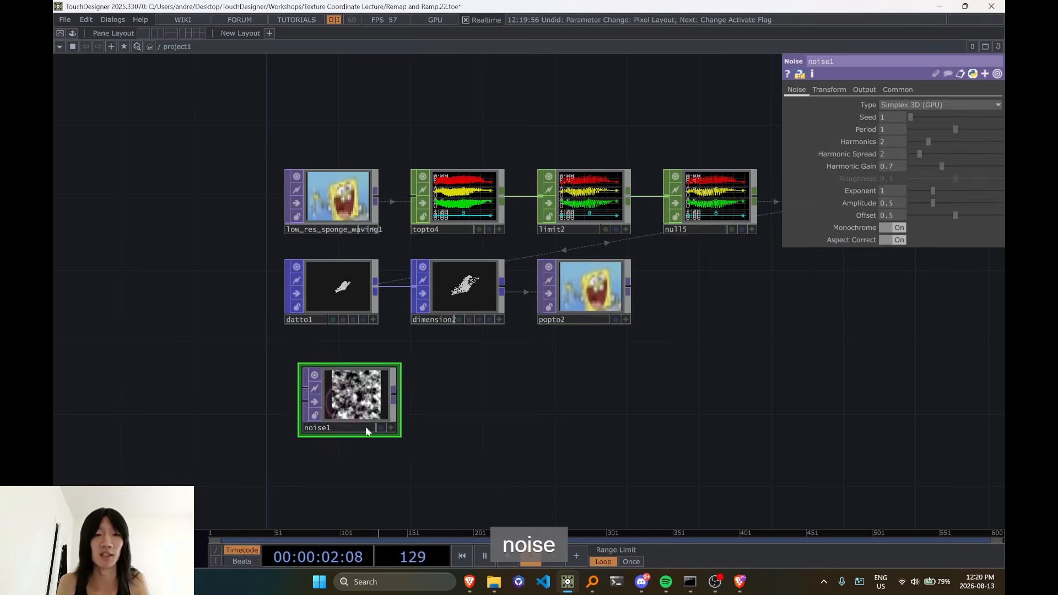
left_click_drag(366, 431, 349, 430)
Add a Null TOP connected to noise1's output, placed beside it
left_click_drag(541, 452, 568, 330)
scroll(445, 313, "up", 5)
scroll(373, 257, "down", 5)
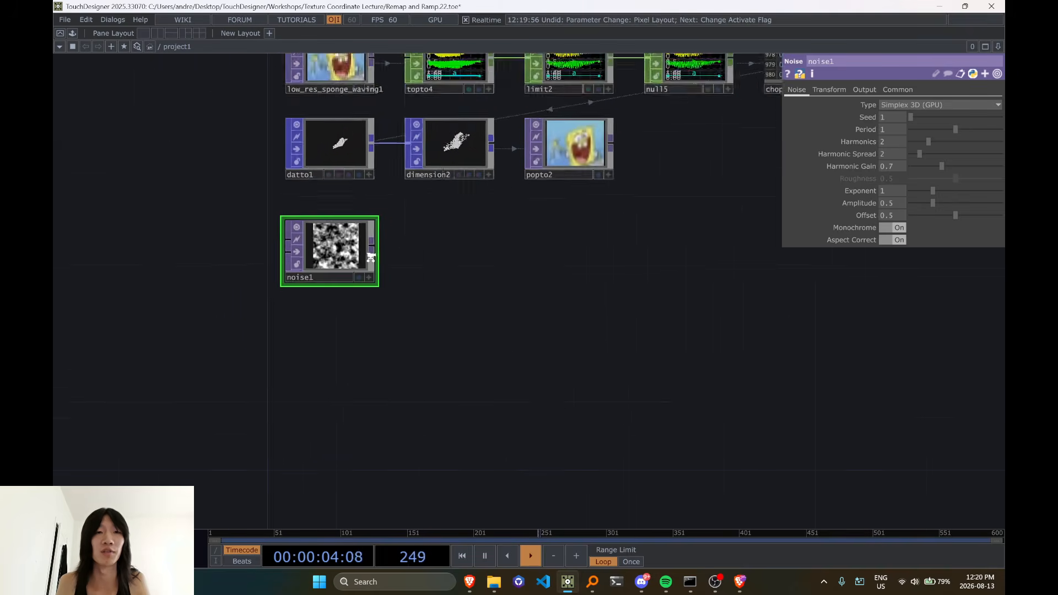
scroll(371, 257, "up", 2)
left_click(372, 247)
key("Tab")
type("nu")
left_click(451, 213)
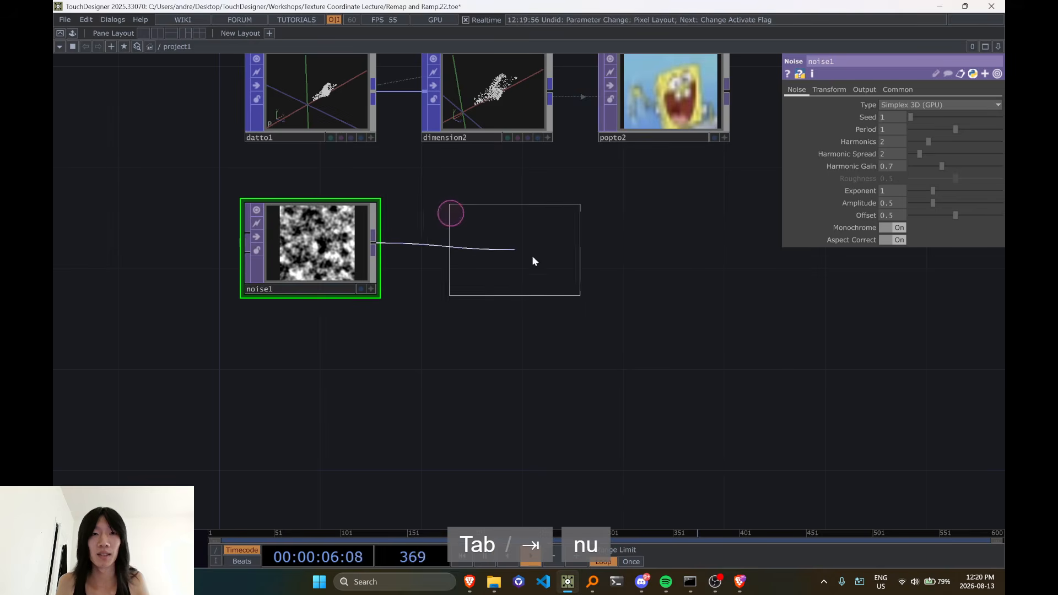
left_click(488, 252)
Set noise1's resolution to 15 by 1
left_click(309, 243)
left_click(898, 89)
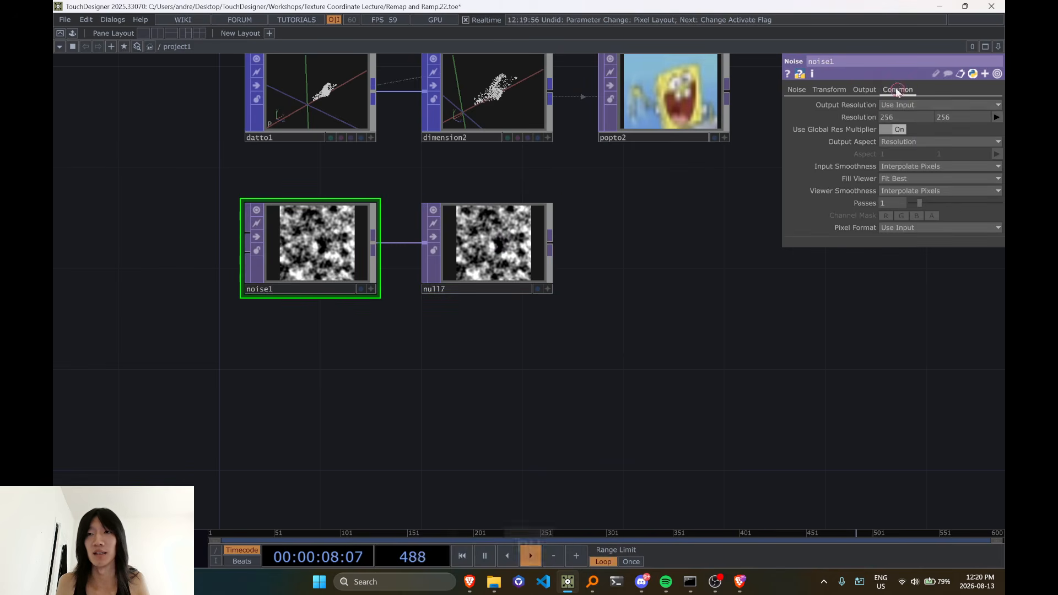
type("15")
left_click_drag(961, 115, 760, 168)
type("1")
left_click(527, 310)
scroll(380, 237, "up", 2)
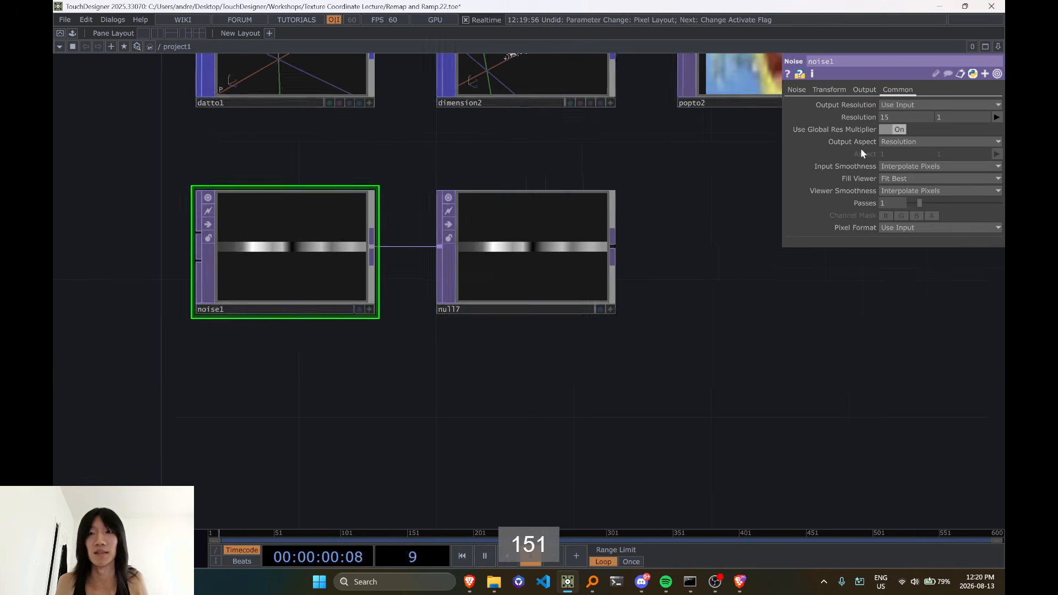
Set noise1's vertical resolution to 3 and shorten the noise1 and null7 node tiles to suit the strip
left_click_drag(970, 117, 914, 130)
type("3")
left_click(730, 291)
scroll(358, 267, "up", 2)
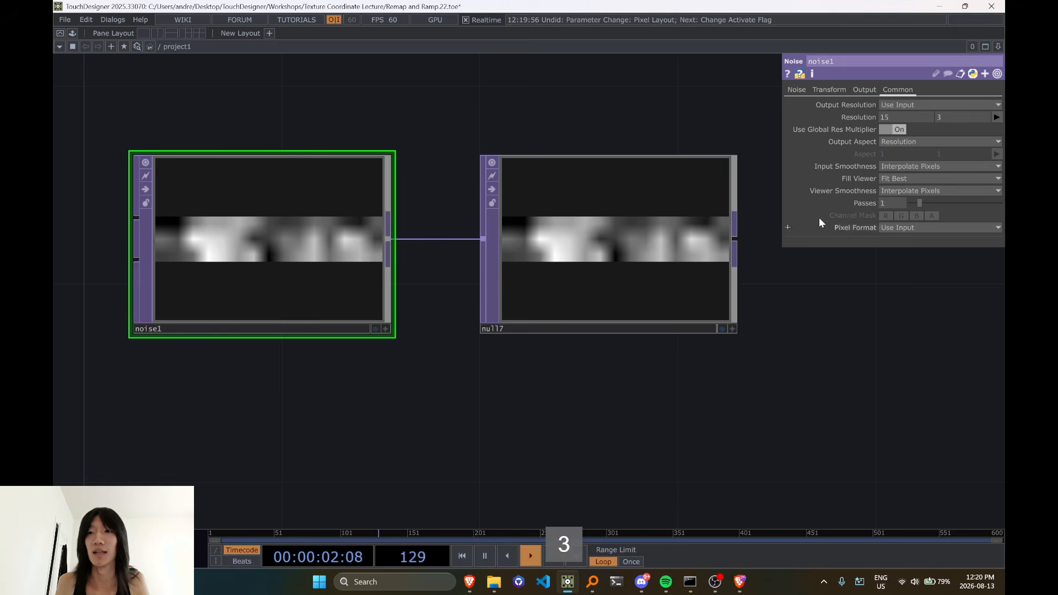
left_click_drag(574, 155, 574, 239)
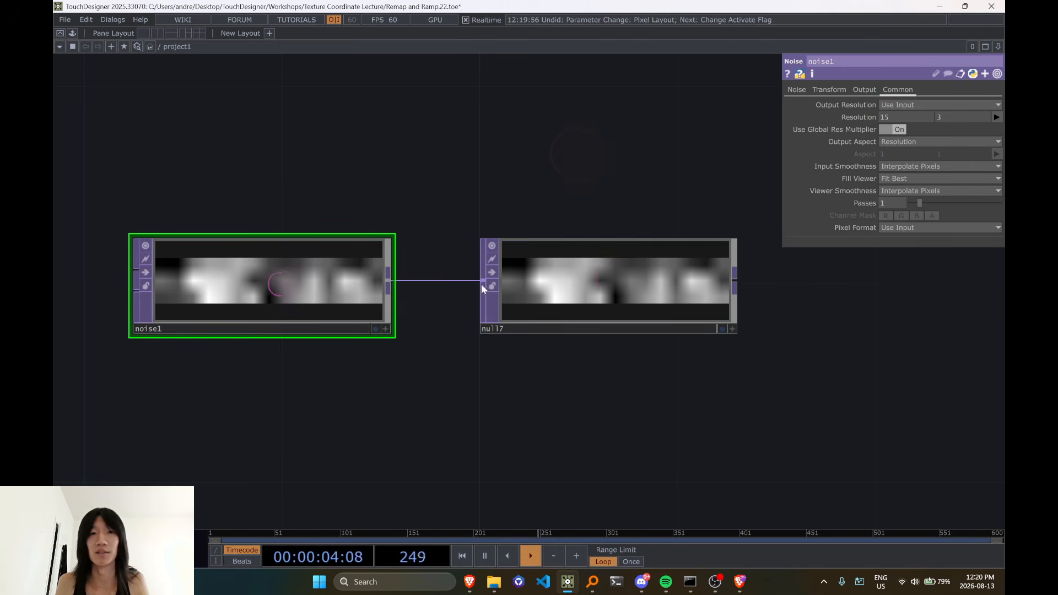
Set noise1's Input Smoothness and Viewer Smoothness to Nearest Pixel
left_click(908, 180)
left_click(908, 191)
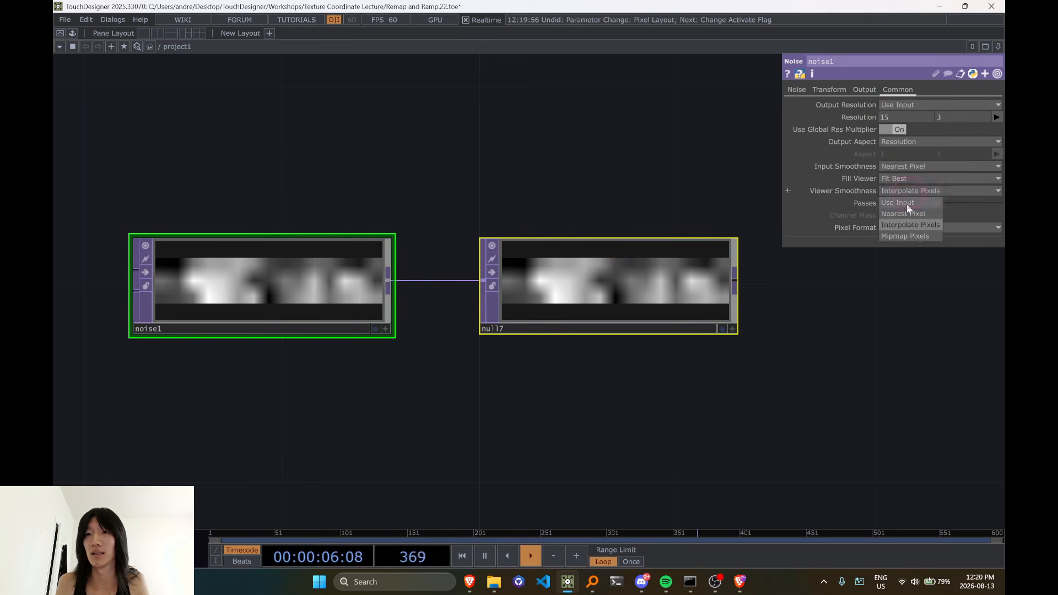
left_click(909, 203)
Turn off Monochrome on noise1 to generate coloured noise pixels
scroll(719, 413, "down", 3)
left_click_drag(708, 409, 544, 420)
middle_click_drag(544, 420, 527, 417)
left_click_drag(651, 204, 485, 402)
middle_click_drag(468, 106, 445, 326)
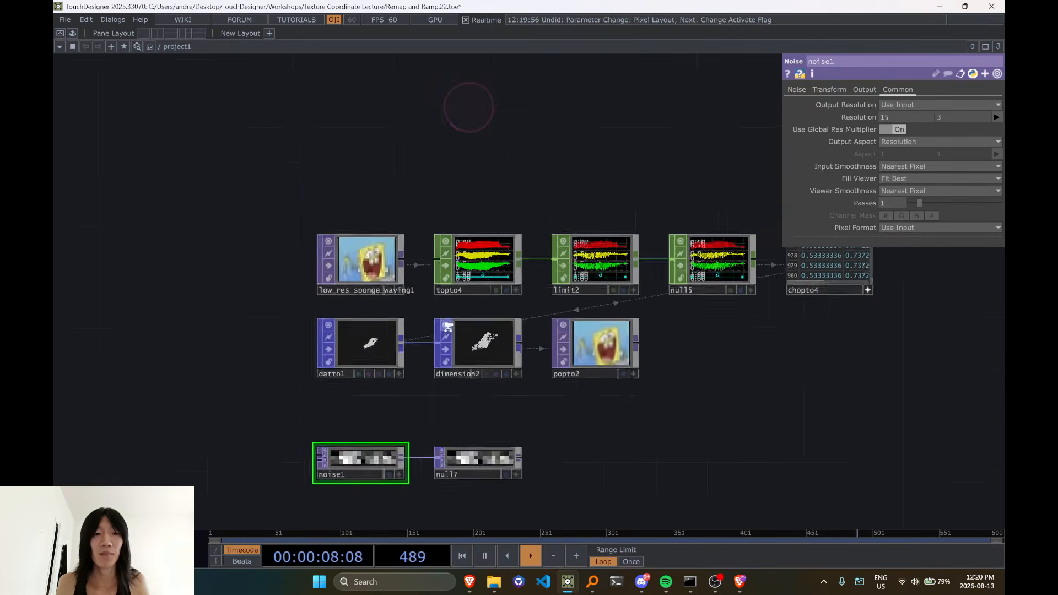
left_click_drag(369, 421, 383, 326)
scroll(378, 359, "up", 4)
left_click(797, 89)
left_click(893, 228)
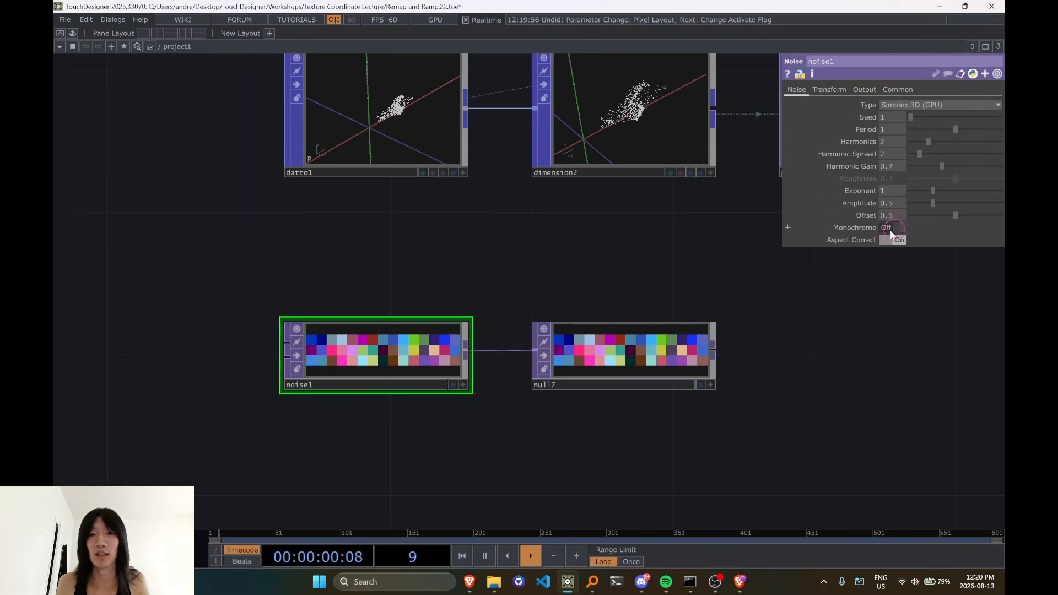
Move null7 farther from noise1 along the same row to make room for another node between them
left_click_drag(577, 414, 509, 354)
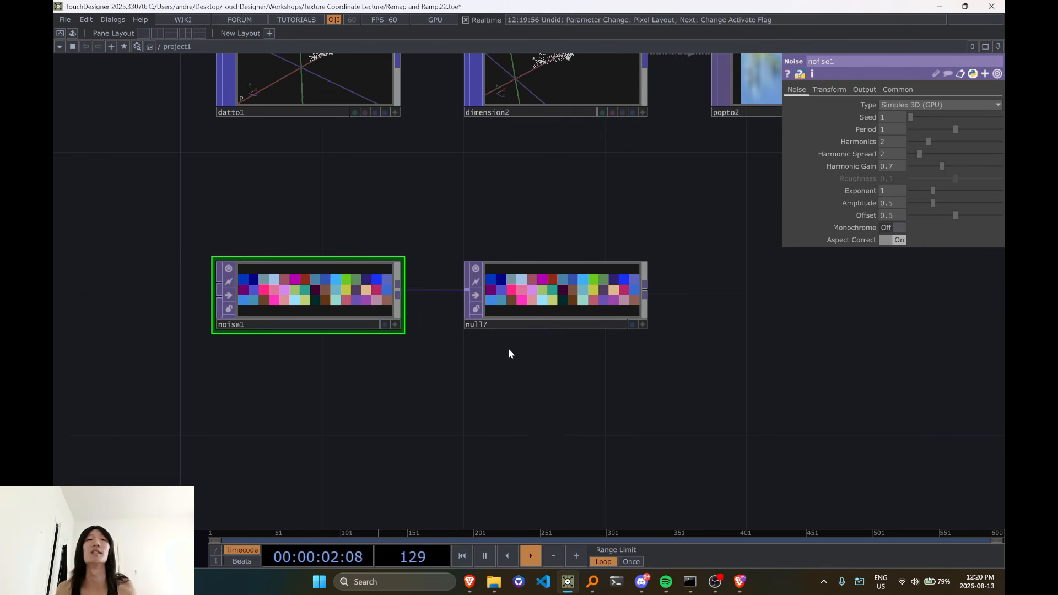
scroll(508, 354, "down", 3)
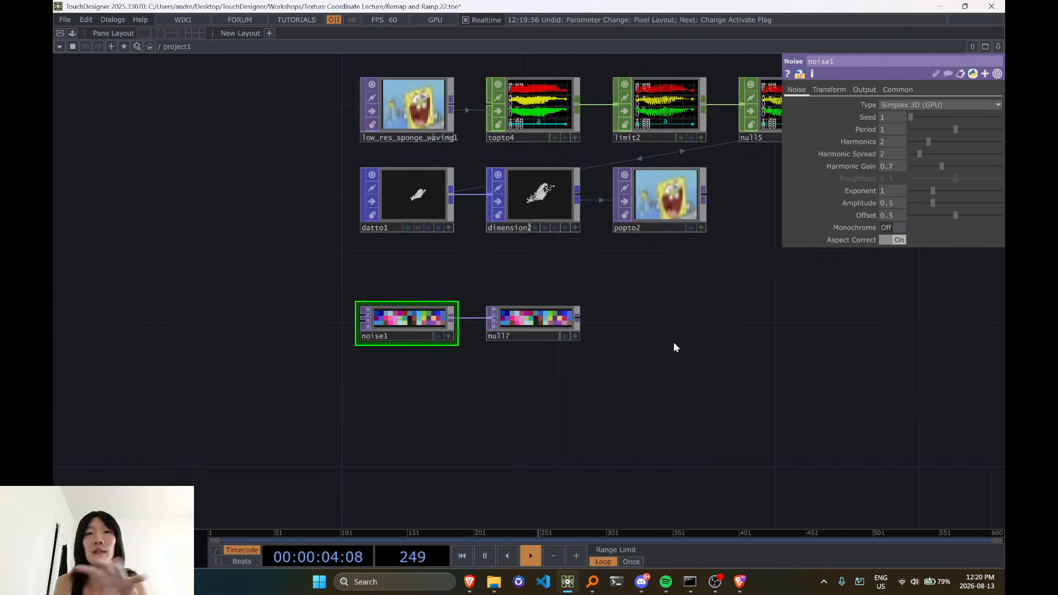
left_click_drag(709, 351, 600, 412)
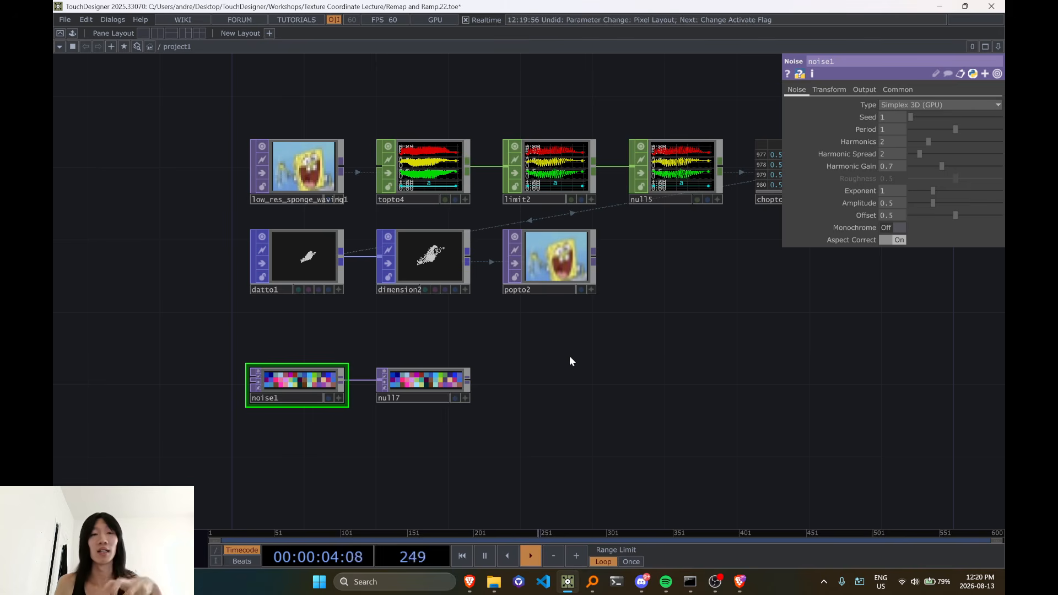
left_click_drag(427, 382, 582, 383)
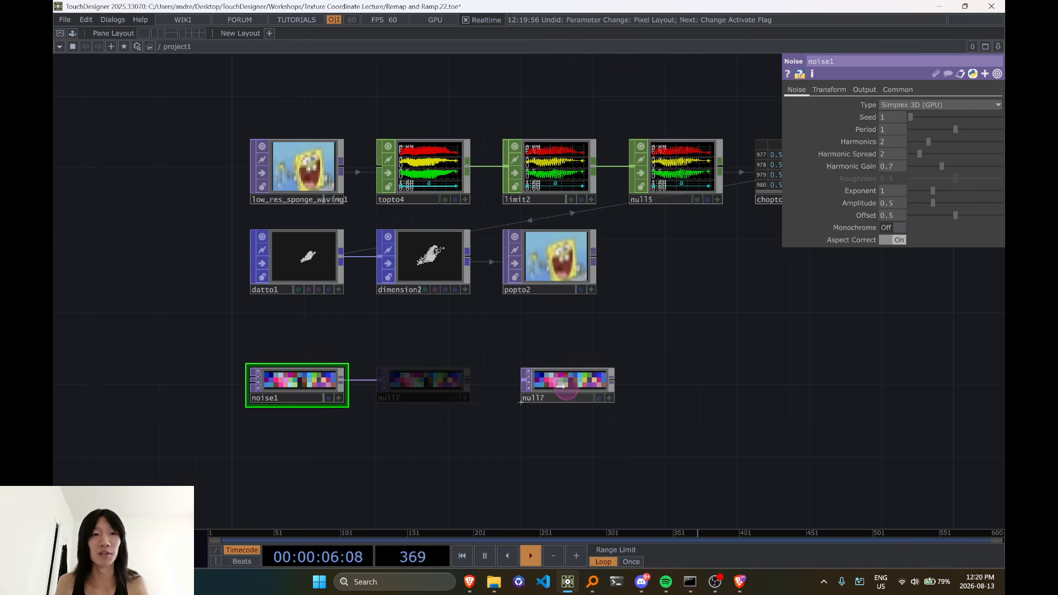
scroll(356, 431, "up", 3)
left_click_drag(310, 451, 465, 384)
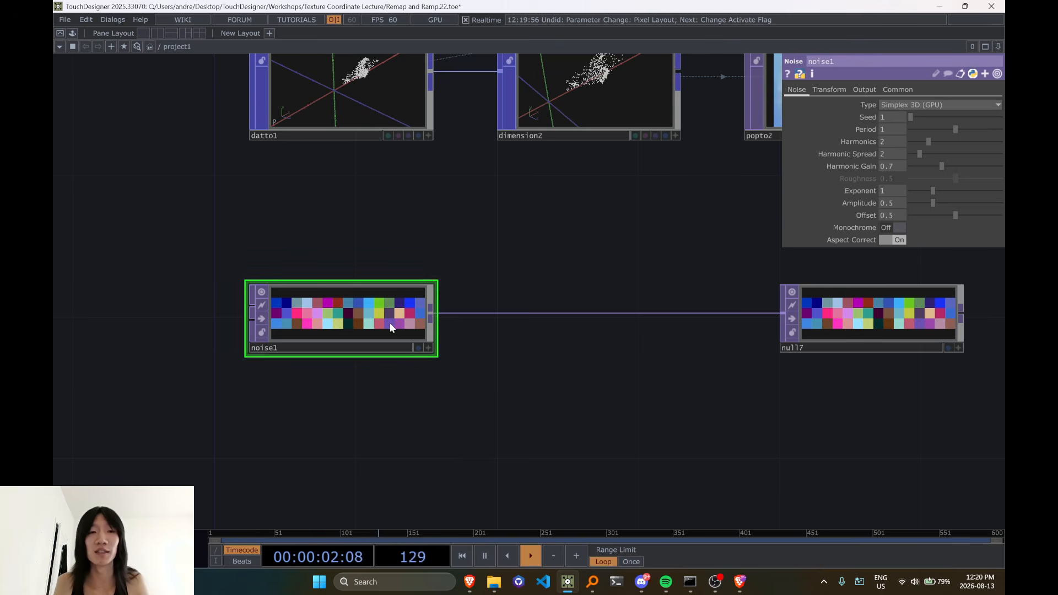
left_click_drag(484, 370, 413, 365)
right_click(449, 309)
left_click(462, 300)
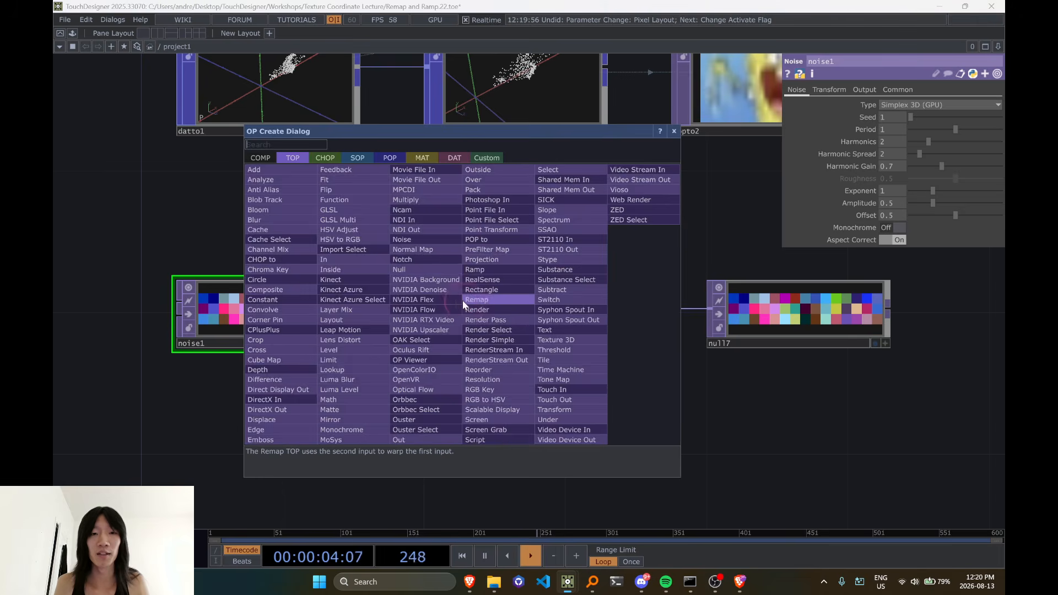
type("math")
key("Escape")
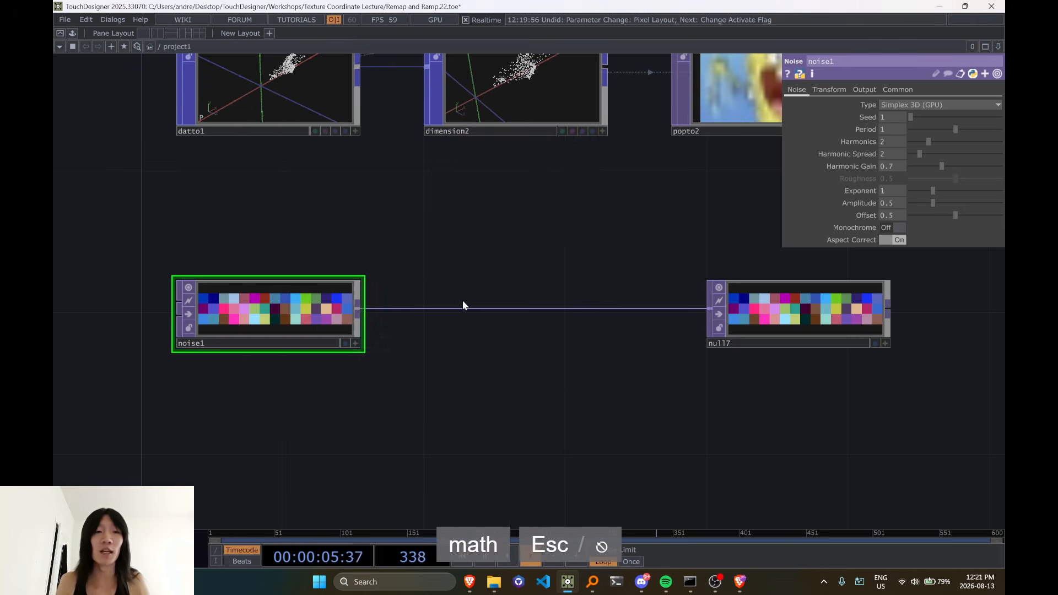
Check noise1's size, pixel count and pixel format in its node information
middle_click(242, 327)
middle_click(302, 327)
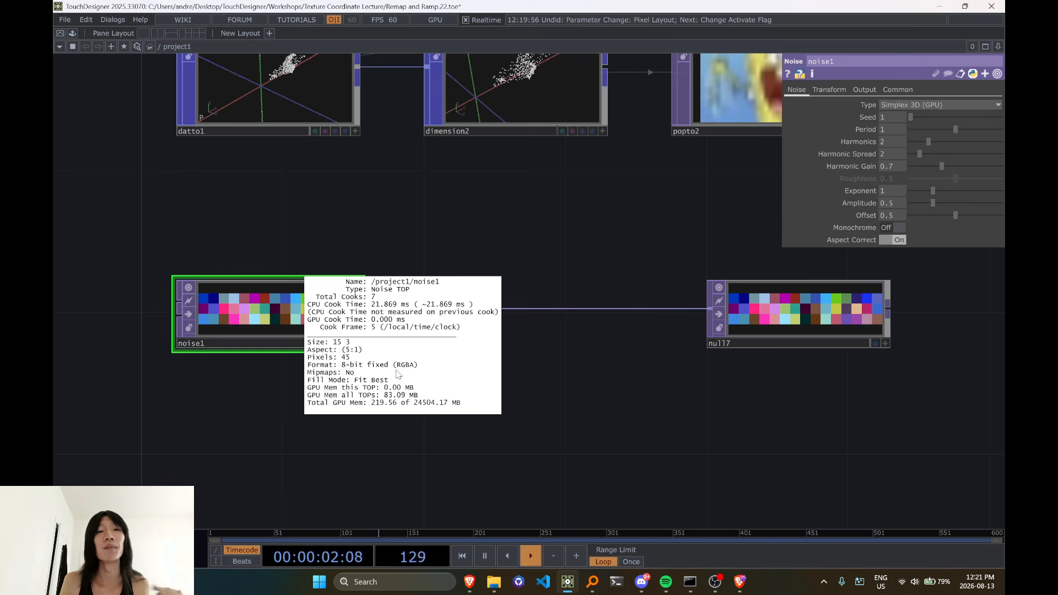
left_click(286, 382)
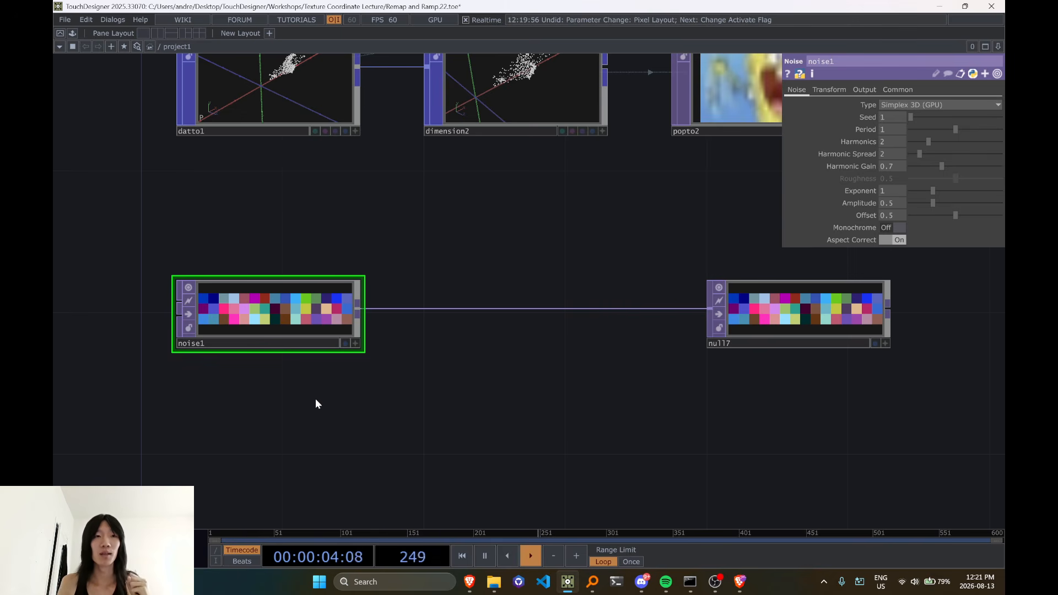
middle_click(293, 314)
scroll(334, 327, "down", 3)
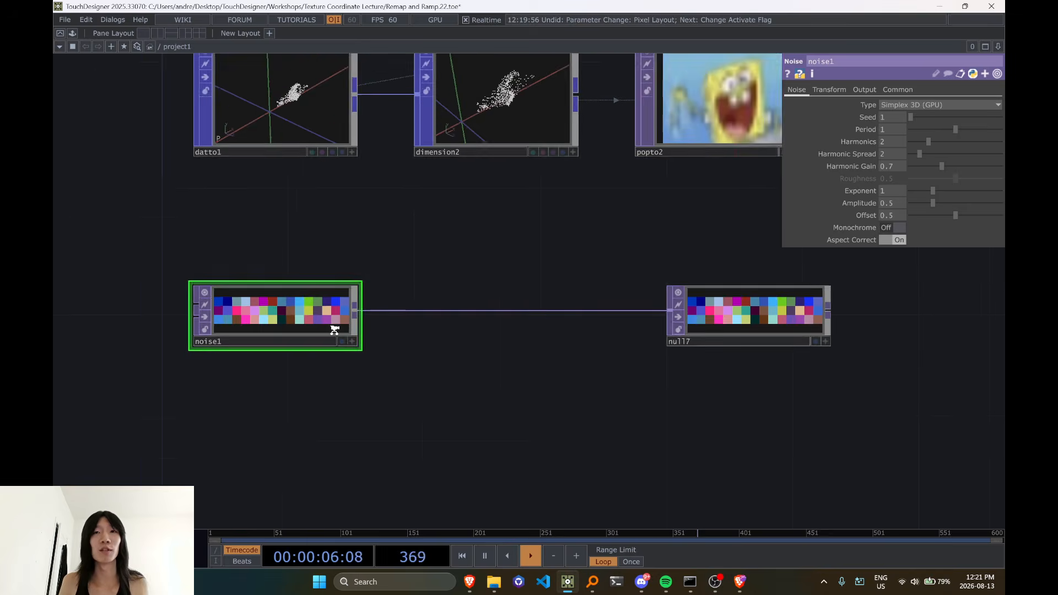
Turn on the pixel value read-out in noise1's viewer and inspect the coordinates and RGBA values of its first pixel
left_click_drag(420, 286, 464, 286)
scroll(378, 322, "up", 3)
scroll(237, 303, "up", 4)
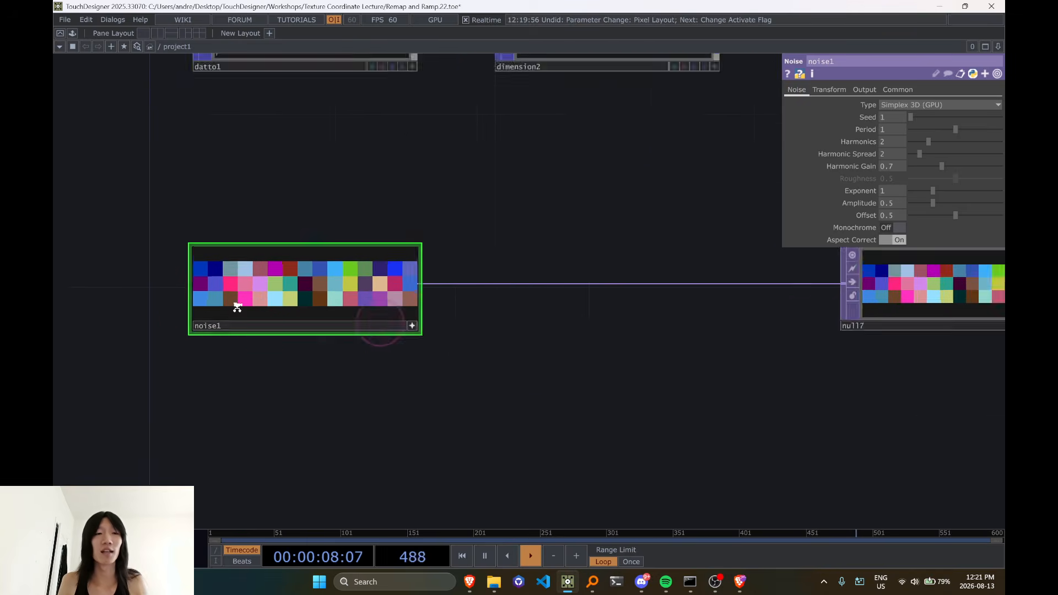
key("d")
scroll(226, 300, "up", 2)
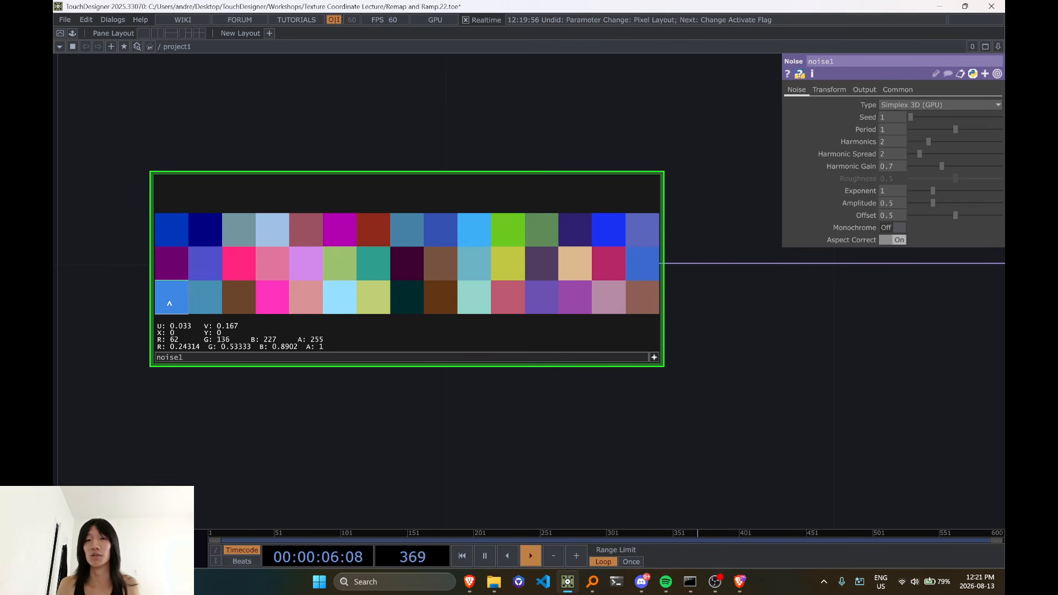
scroll(177, 310, "down", 2)
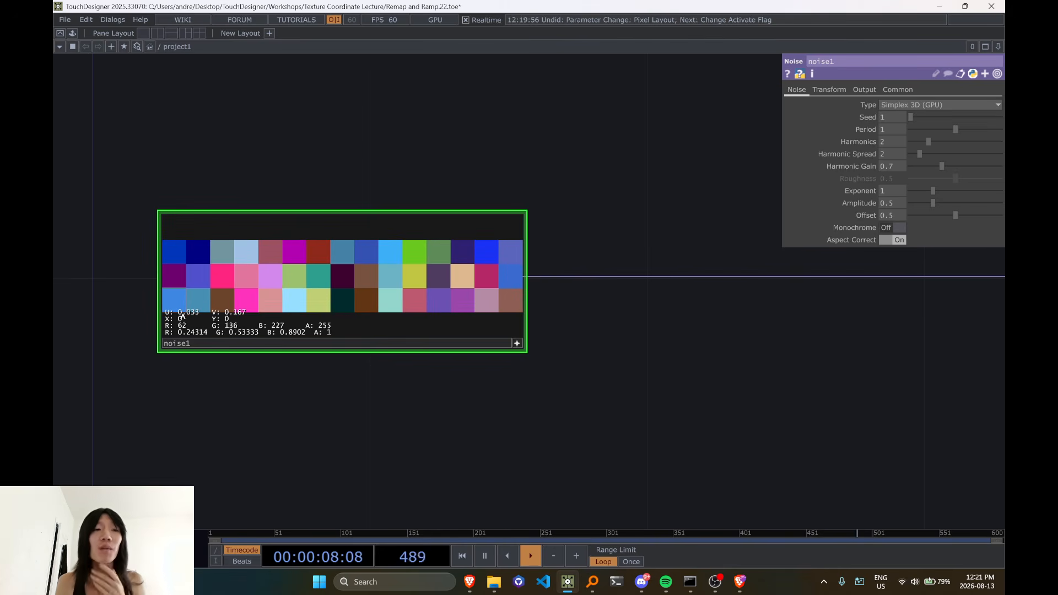
scroll(182, 315, "down", 2)
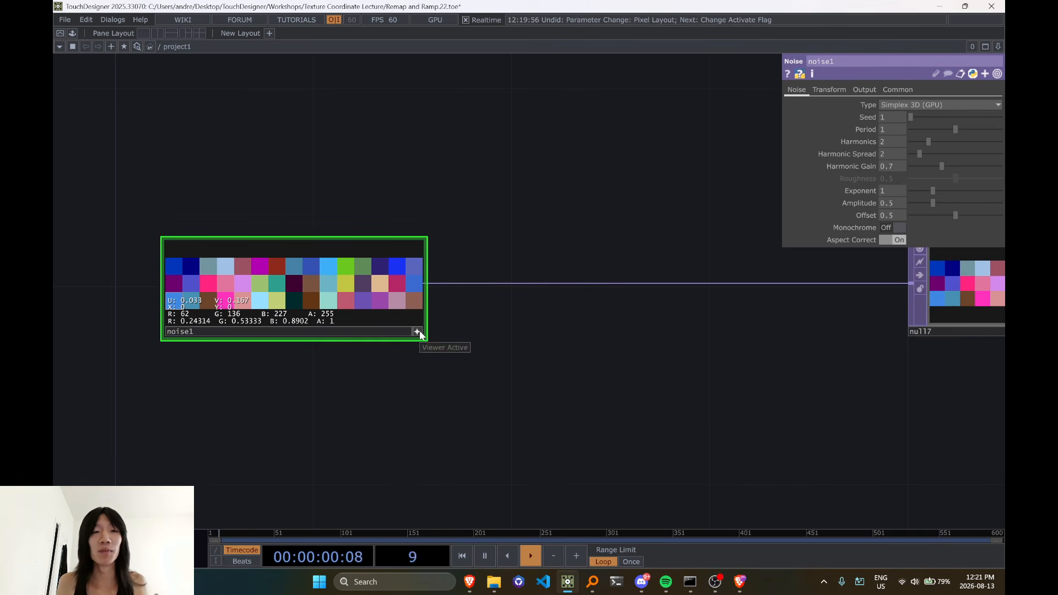
left_click(420, 333)
left_click(325, 299)
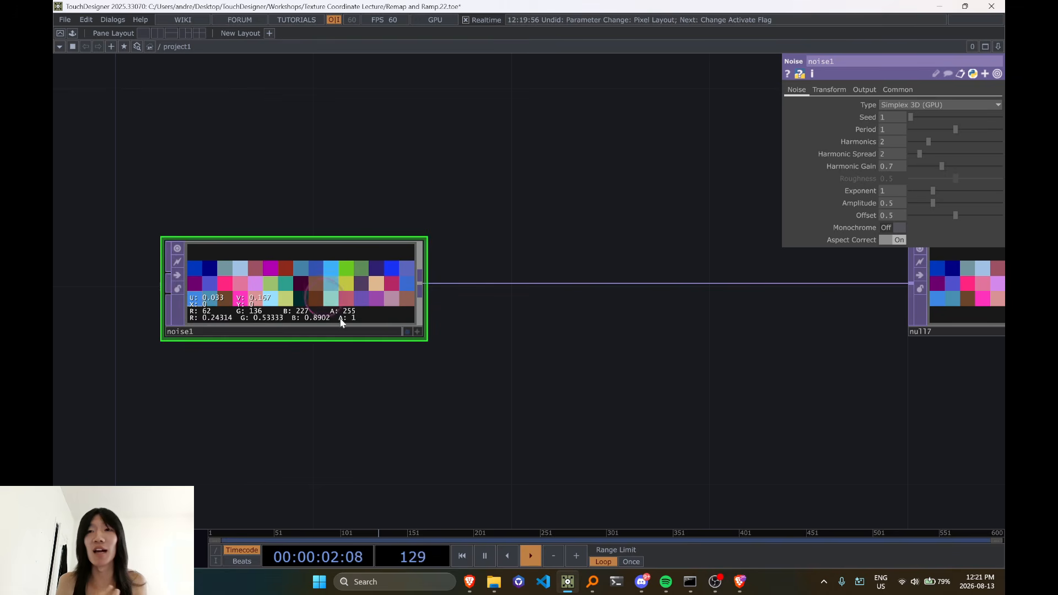
Insert a Math TOP on the wire between noise1 and null7 and position it between the two nodes
right_click(579, 283)
left_click(586, 271)
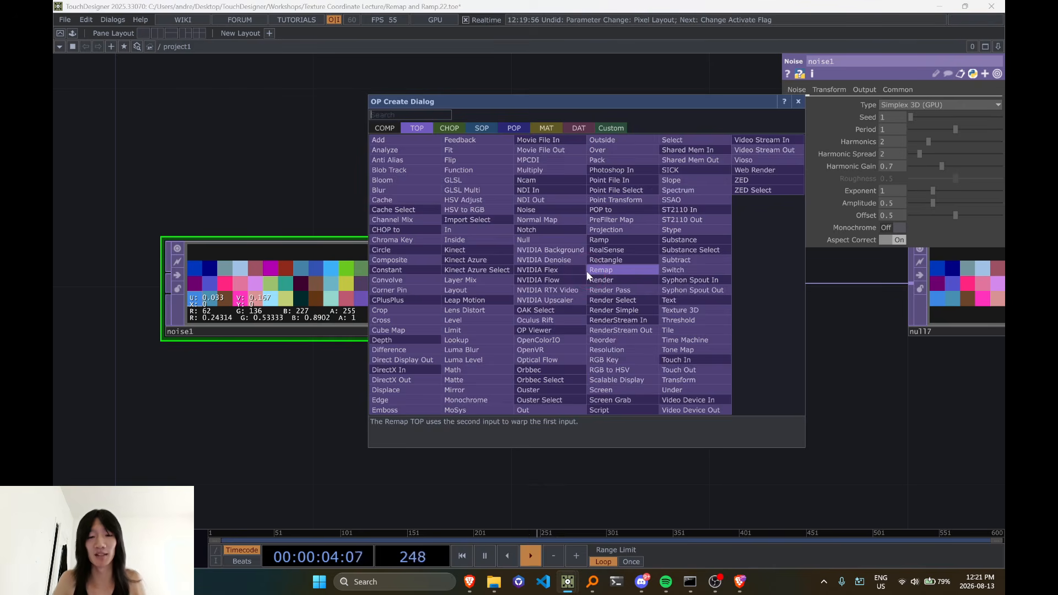
type("math")
key("Return")
left_click(574, 287)
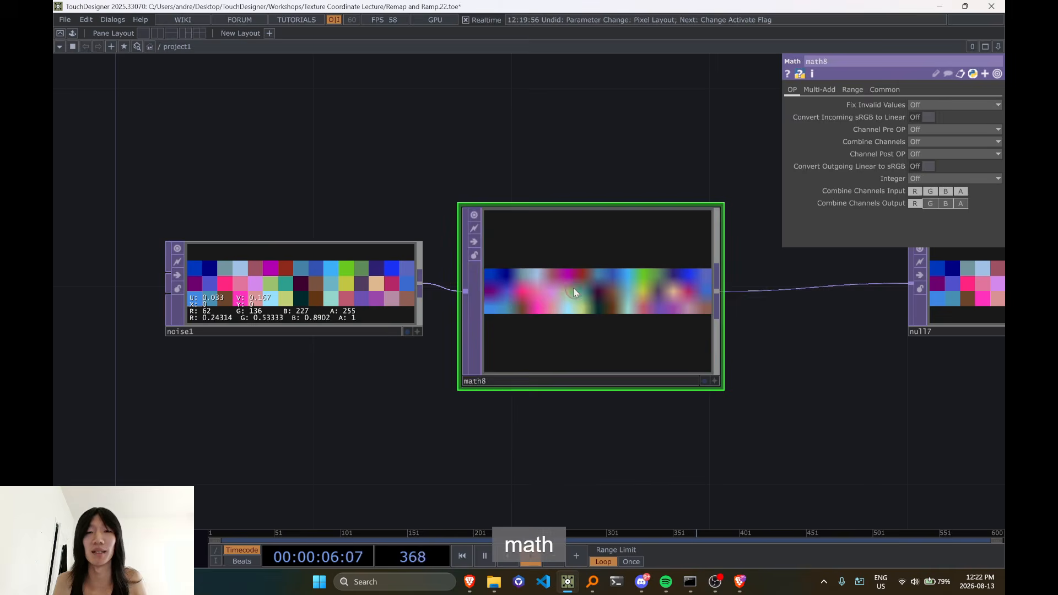
left_click_drag(574, 289, 616, 264)
Set the new Math TOP's Multiply value to 10
left_click(820, 90)
left_click(928, 118)
type("10")
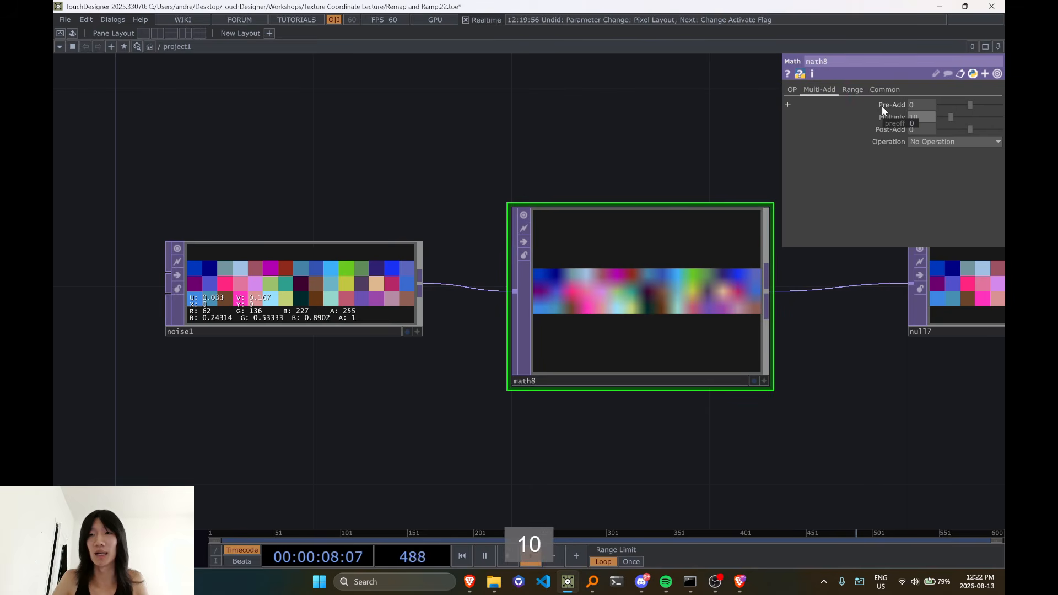
key("Return")
Show pixel values in null7's active viewer and check math8's pixel format in its node information
left_click_drag(740, 193, 365, 182)
scroll(777, 333, "up", 4)
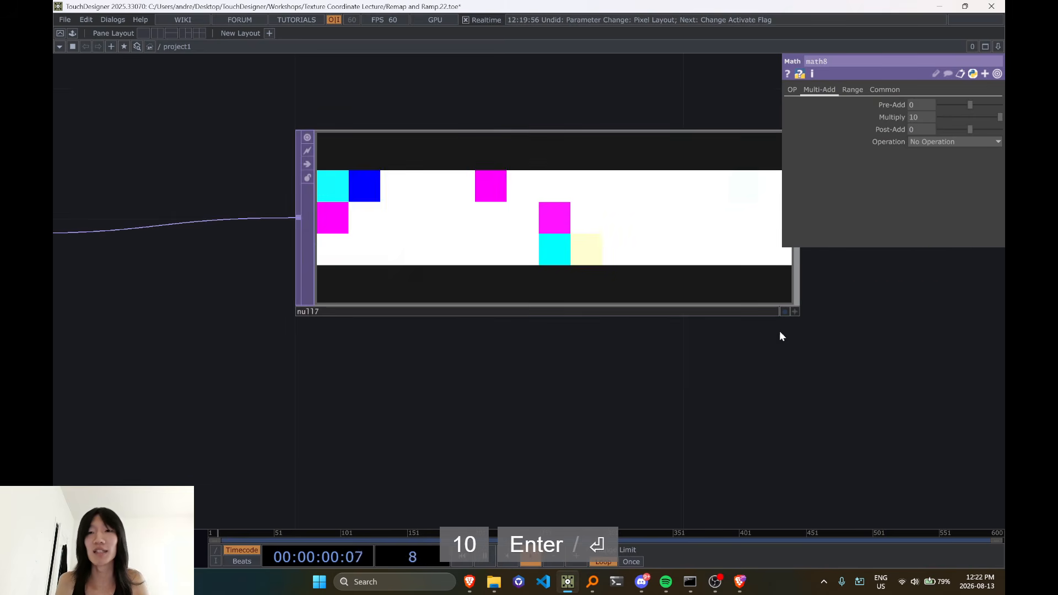
left_click(795, 312)
key("d")
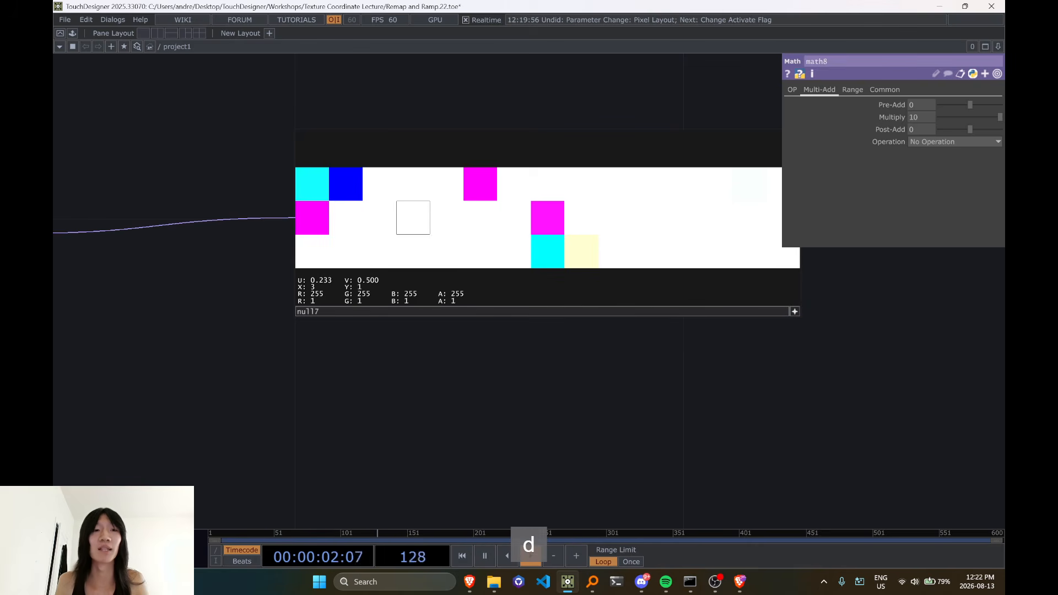
scroll(423, 243, "down", 5)
middle_click(229, 238)
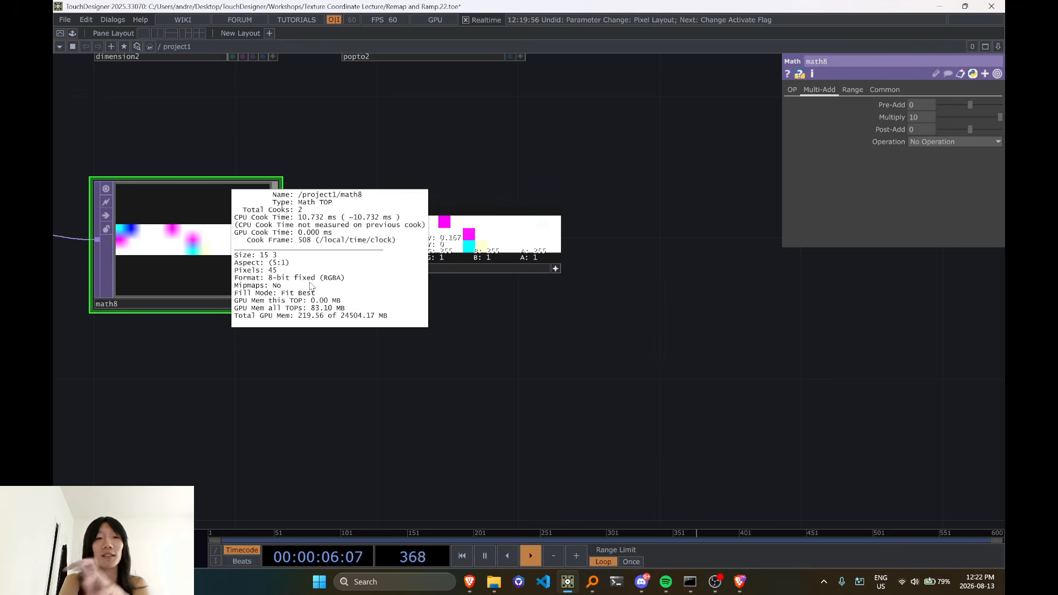
Examine the RGBA values of individual pixels in null7 after the multiplication by math8
left_click_drag(461, 364, 354, 439)
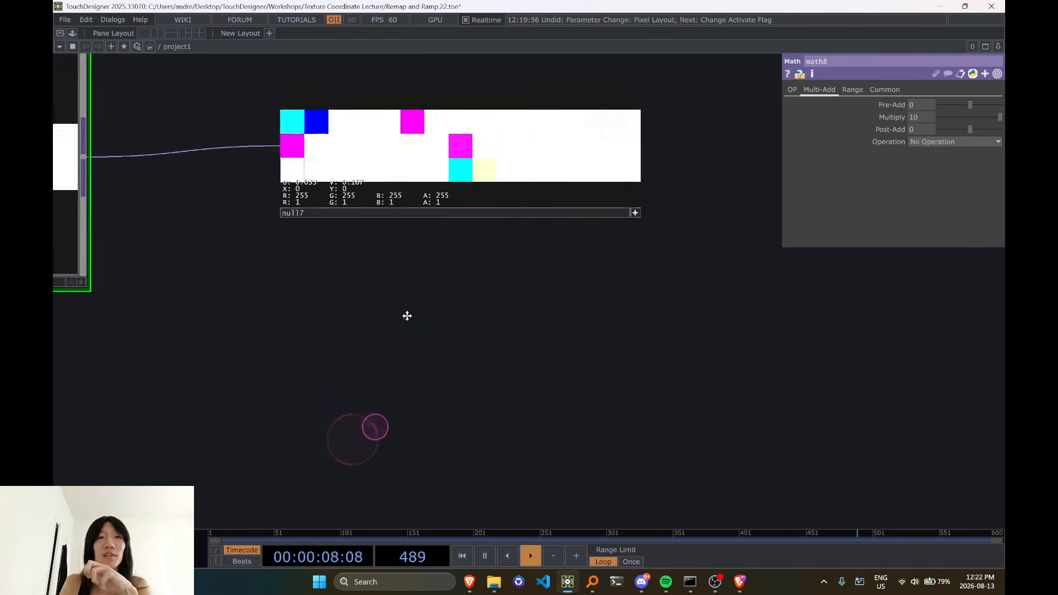
left_click_drag(406, 317, 398, 431)
left_click_drag(430, 395, 636, 380)
left_click_drag(528, 399, 567, 371)
left_click_drag(585, 282, 554, 292)
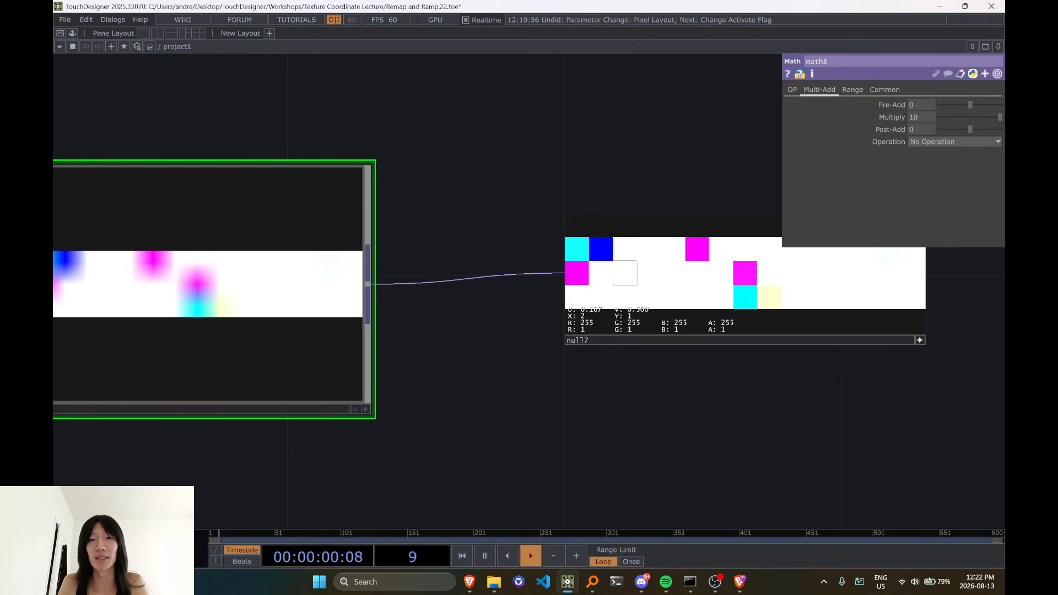
left_click_drag(575, 423, 630, 424)
scroll(471, 472, "down", 3)
left_click_drag(470, 472, 538, 439)
left_click_drag(572, 398, 683, 415)
left_click_drag(761, 375, 639, 384)
scroll(661, 336, "up", 5)
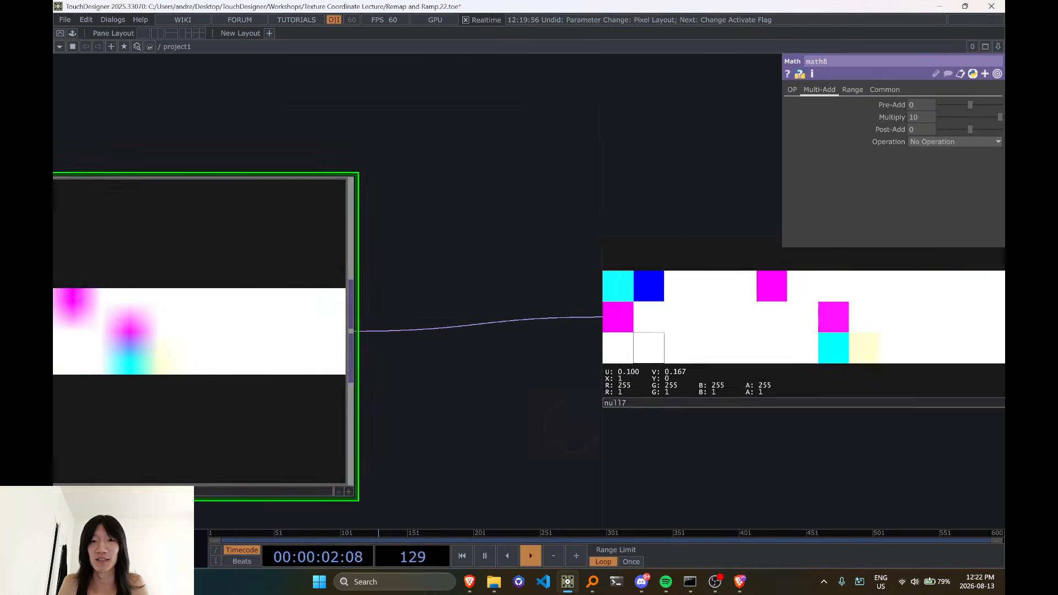
scroll(623, 350, "down", 5)
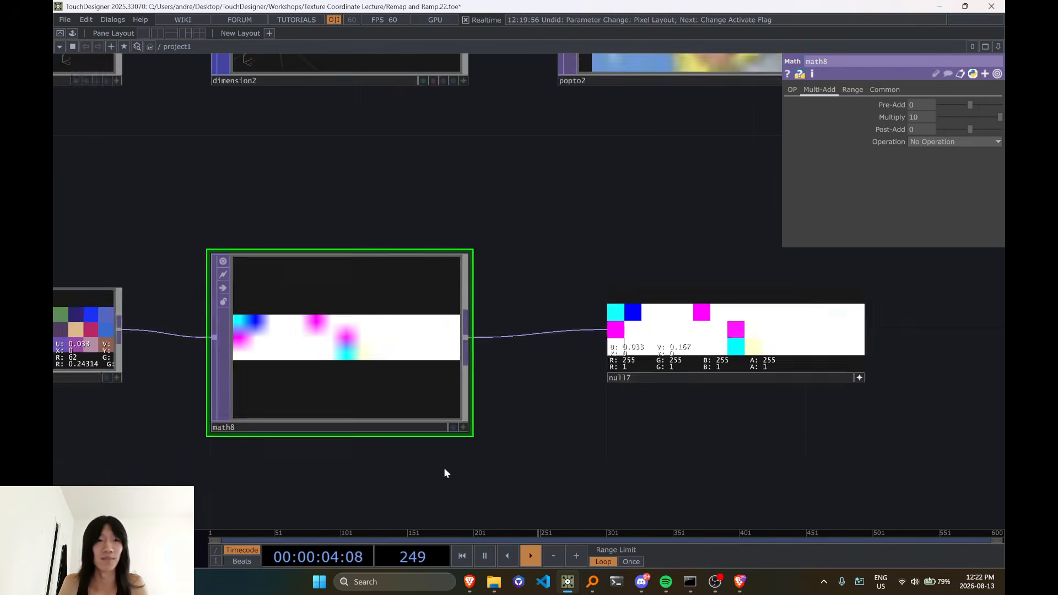
Compare the RGBA values of noise1's first pixel with those of the same pixel in null7
left_click_drag(444, 468, 791, 468)
left_click_drag(466, 378, 532, 419)
scroll(373, 288, "up", 3)
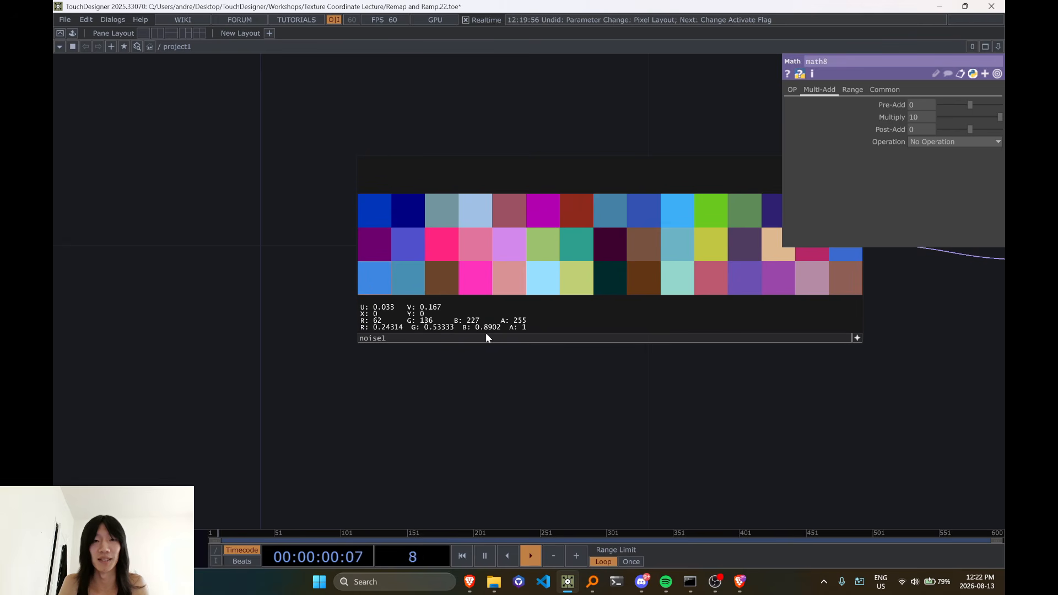
scroll(518, 428, "down", 3)
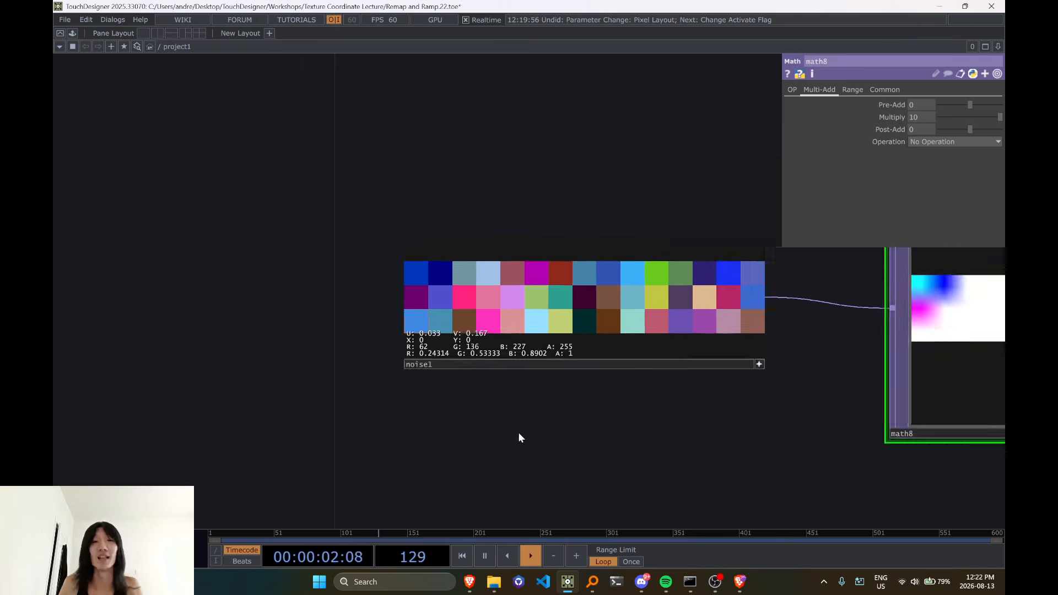
scroll(496, 416, "up", 3)
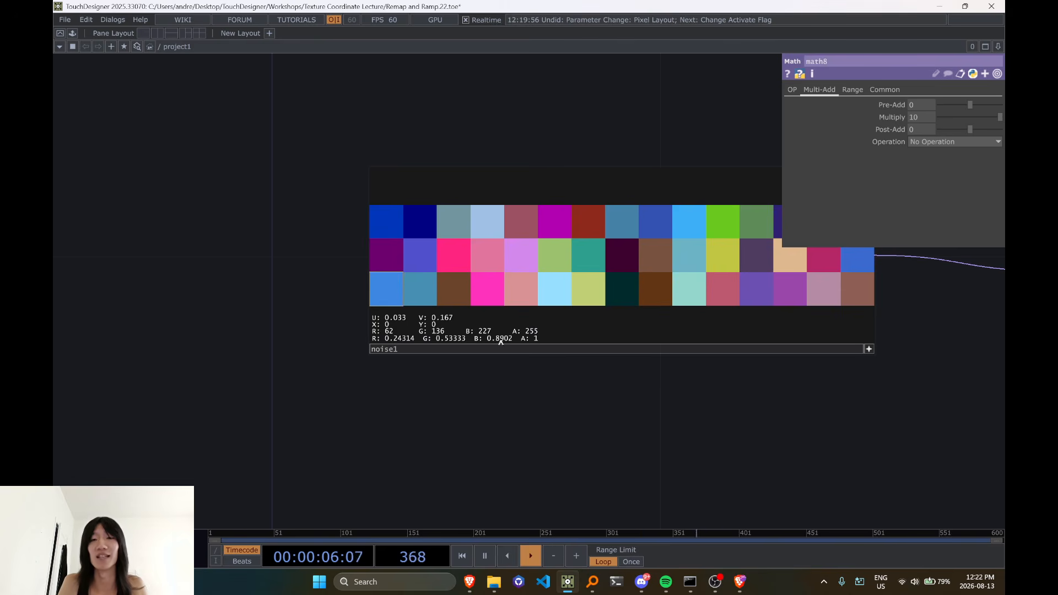
scroll(558, 413, "down", 6)
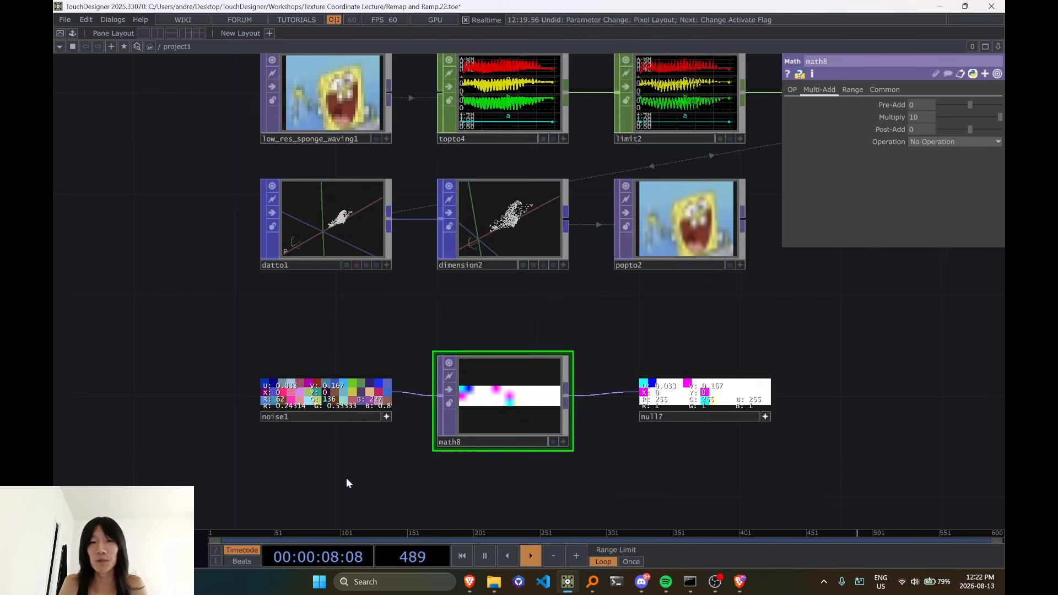
left_click_drag(348, 481, 304, 363)
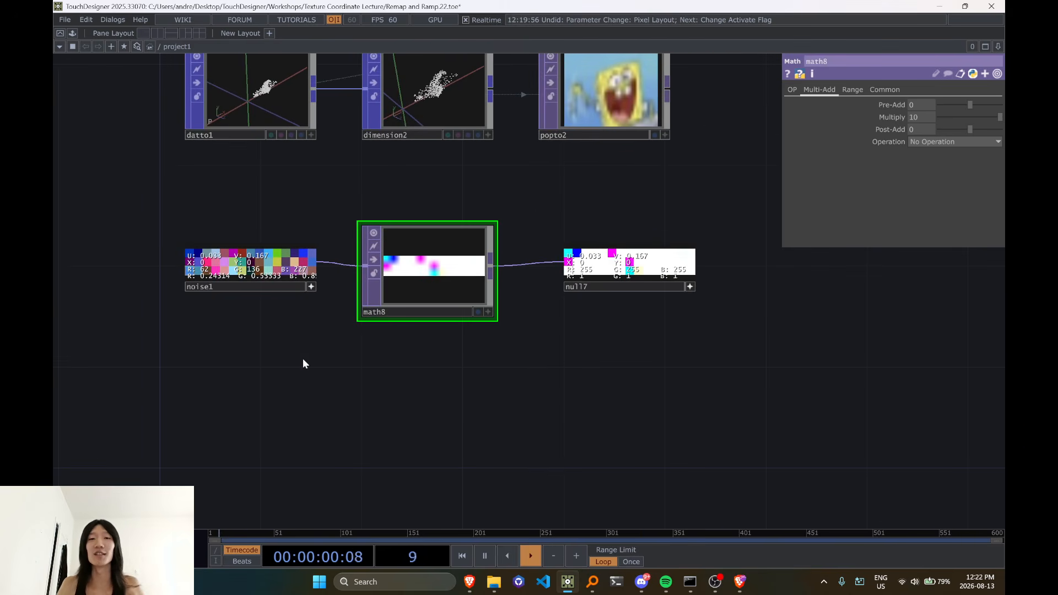
scroll(581, 315, "up", 10)
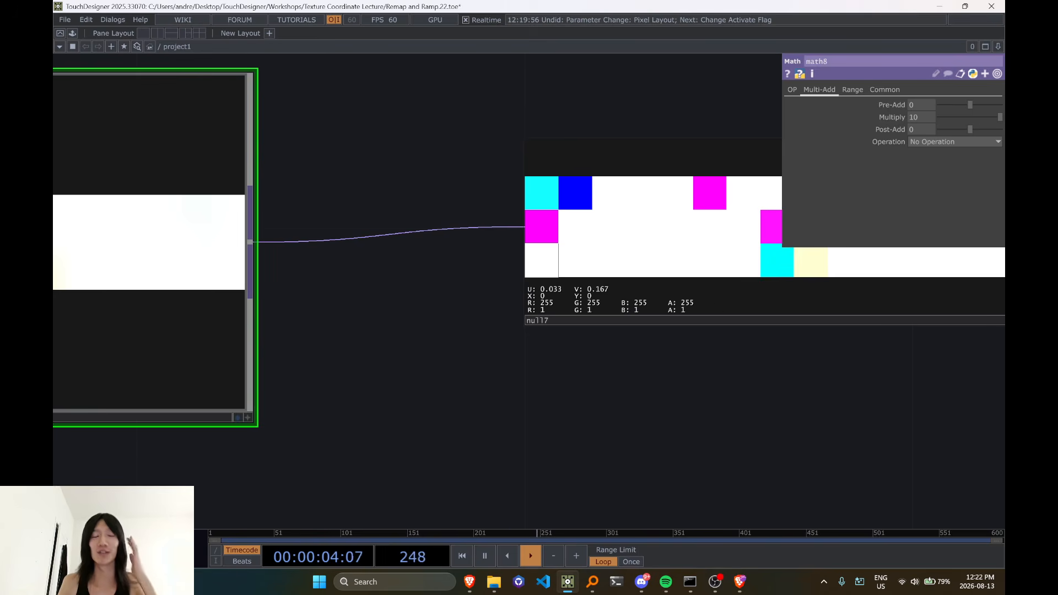
scroll(362, 383, "down", 5)
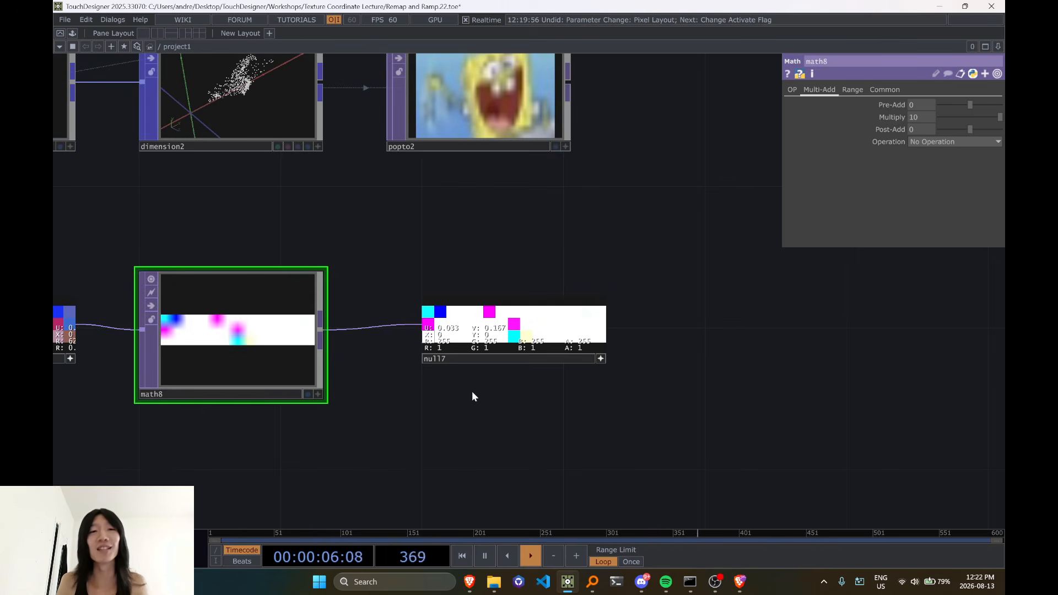
Set noise1's Pixel Format to 32-bit float (RGBA)
left_click_drag(475, 396, 742, 365)
left_click(338, 328)
left_click(319, 328)
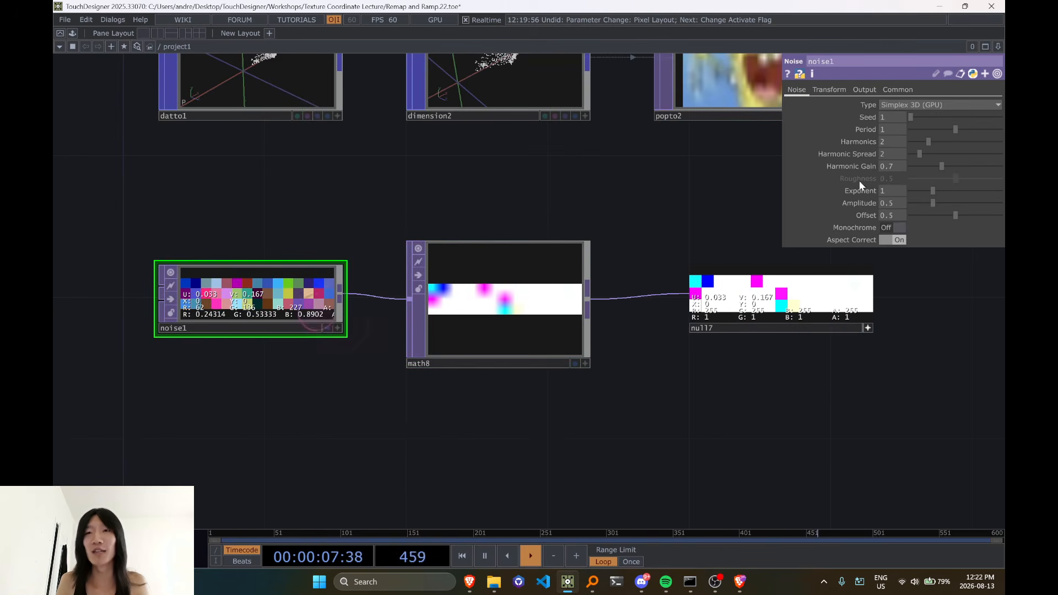
left_click(883, 89)
left_click(924, 229)
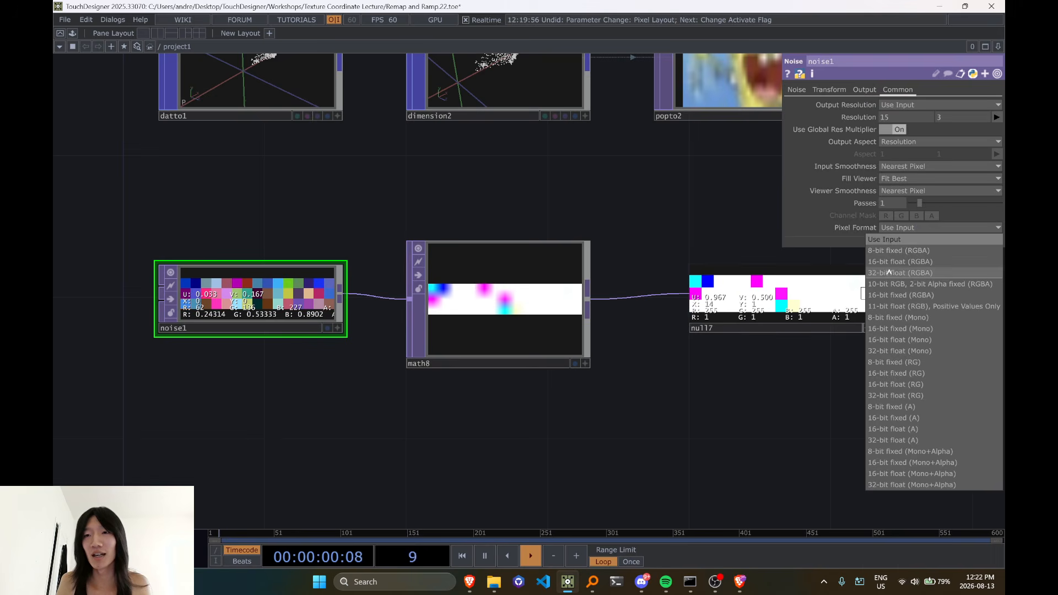
left_click(889, 272)
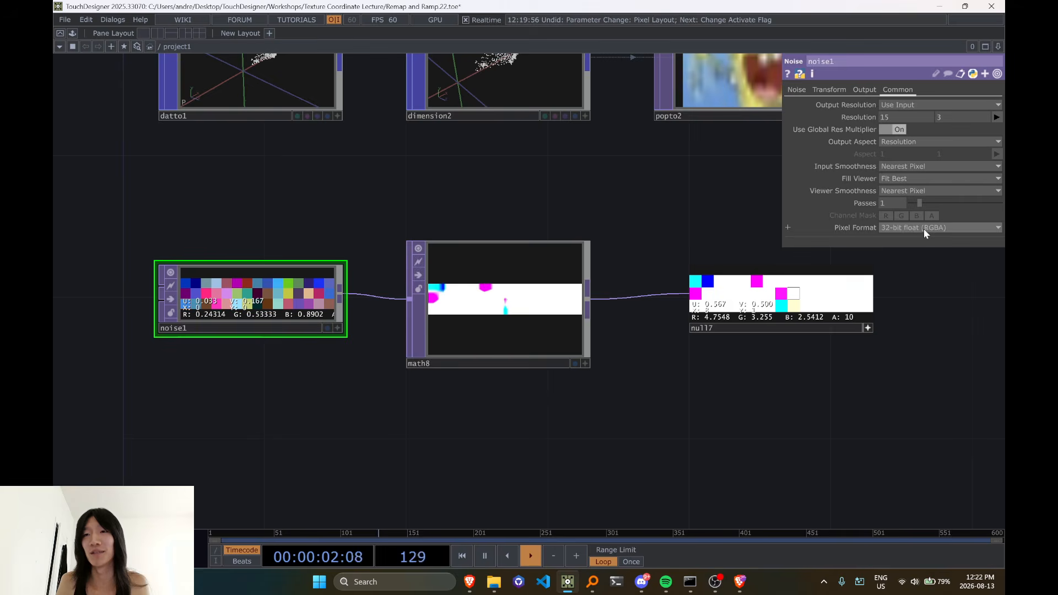
Examine the RGBA values of null7's first pixel with noise1 in 32-bit float format
left_click_drag(792, 386, 614, 420)
middle_click_drag(614, 421, 508, 364)
scroll(508, 365, "up", 3)
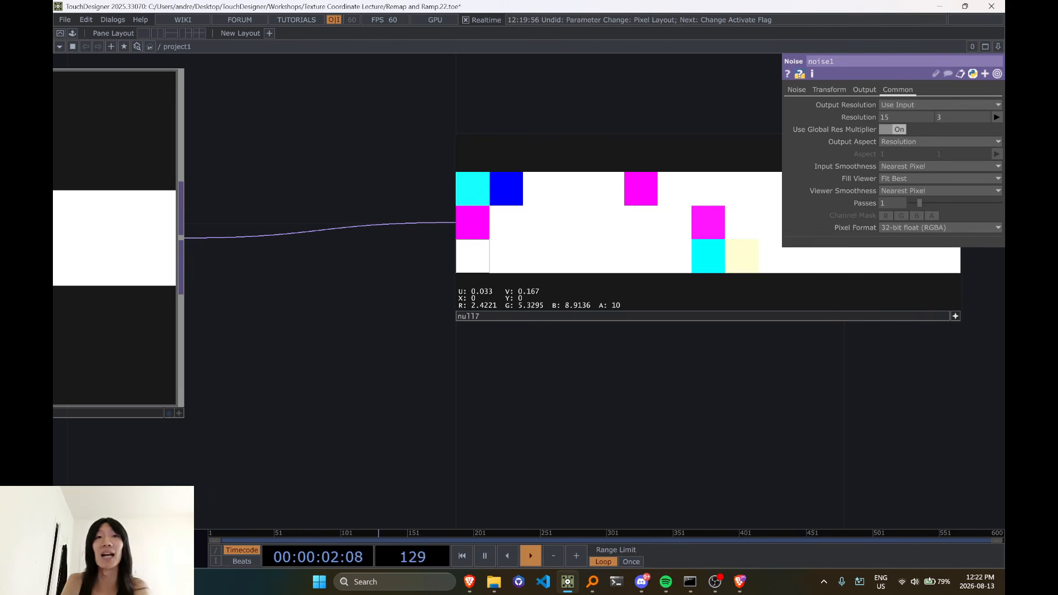
scroll(477, 256, "down", 9)
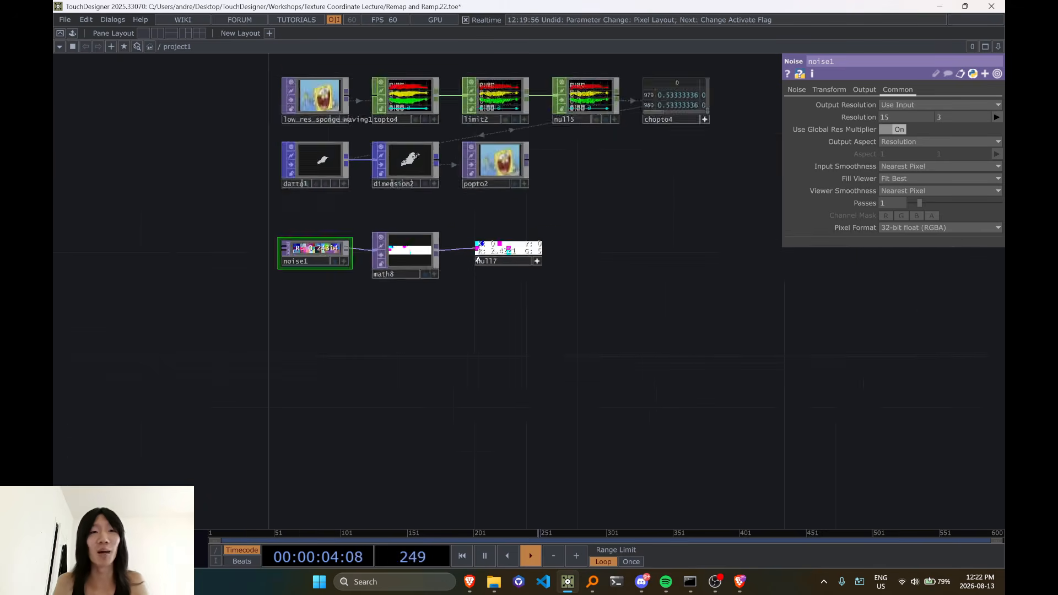
scroll(477, 256, "up", 6)
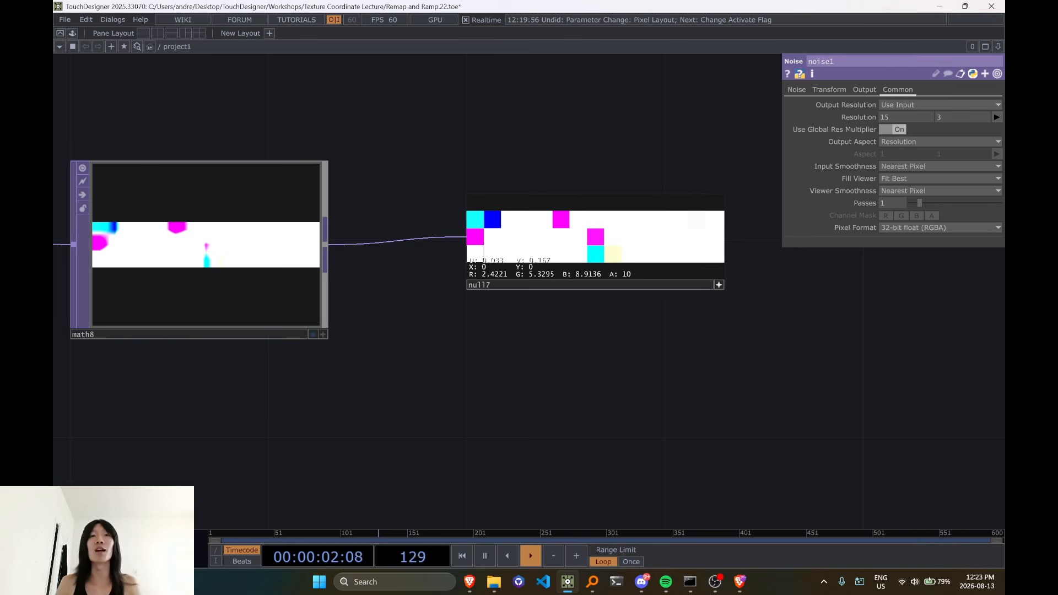
Compare the sponge image's values in the chopto4 table with the multiplied pixel values in null7
scroll(580, 480, "down", 5)
left_click_drag(739, 419, 420, 487)
scroll(473, 361, "up", 5)
left_click_drag(438, 381, 555, 491)
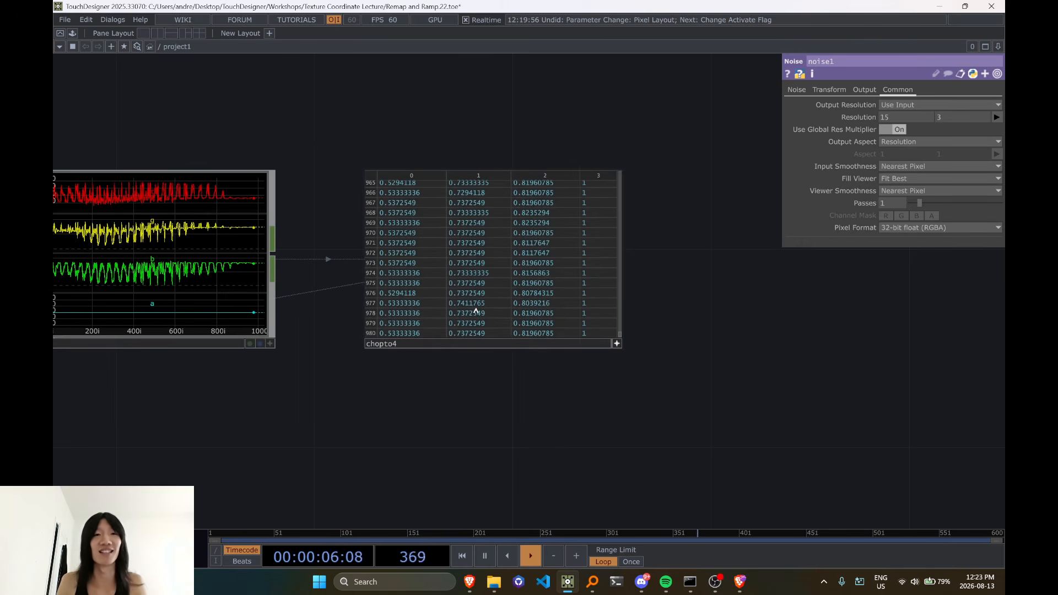
scroll(398, 430, "down", 5)
left_click_drag(398, 430, 557, 298)
left_click_drag(400, 510, 656, 355)
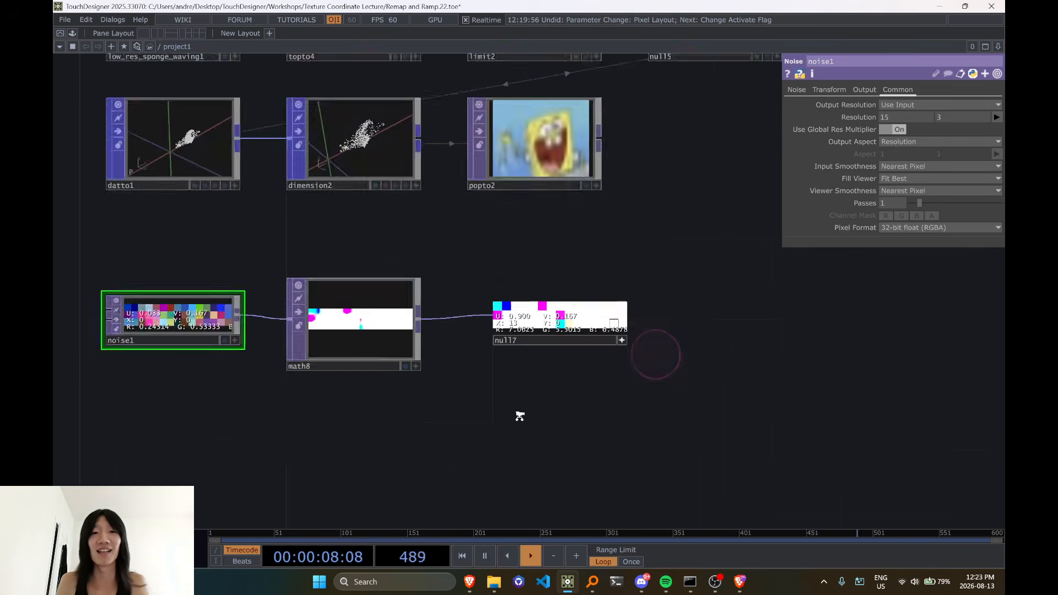
scroll(527, 397, "up", 5)
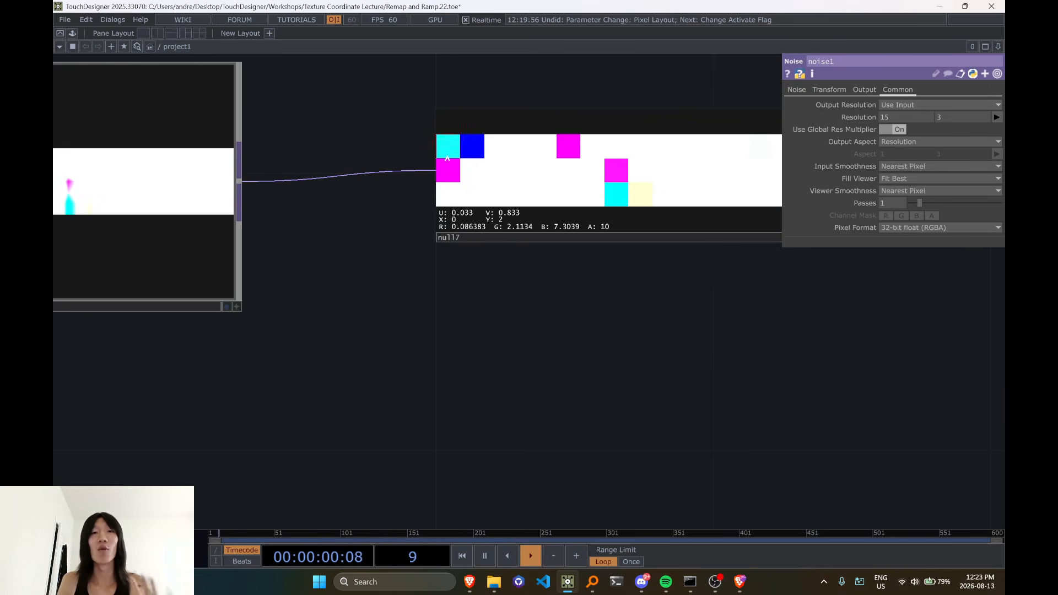
Examine noise1's pixel colours and RGBA values beside the multiplied result in math8
scroll(628, 173, "down", 4)
left_click_drag(358, 318, 607, 332)
left_click_drag(345, 288, 420, 286)
scroll(422, 275, "up", 4)
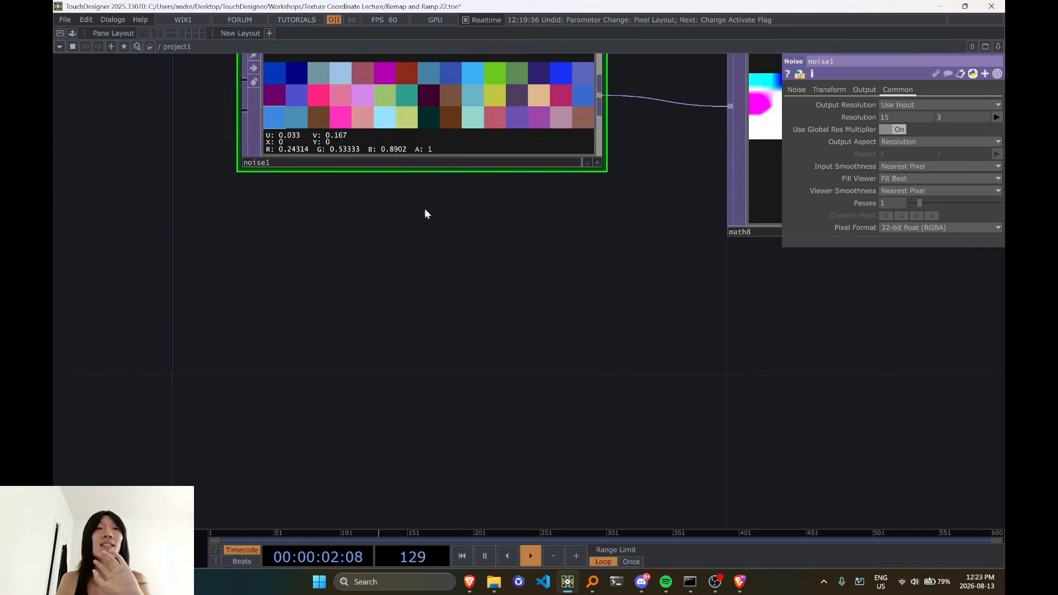
scroll(353, 121, "up", 2)
scroll(397, 127, "down", 5)
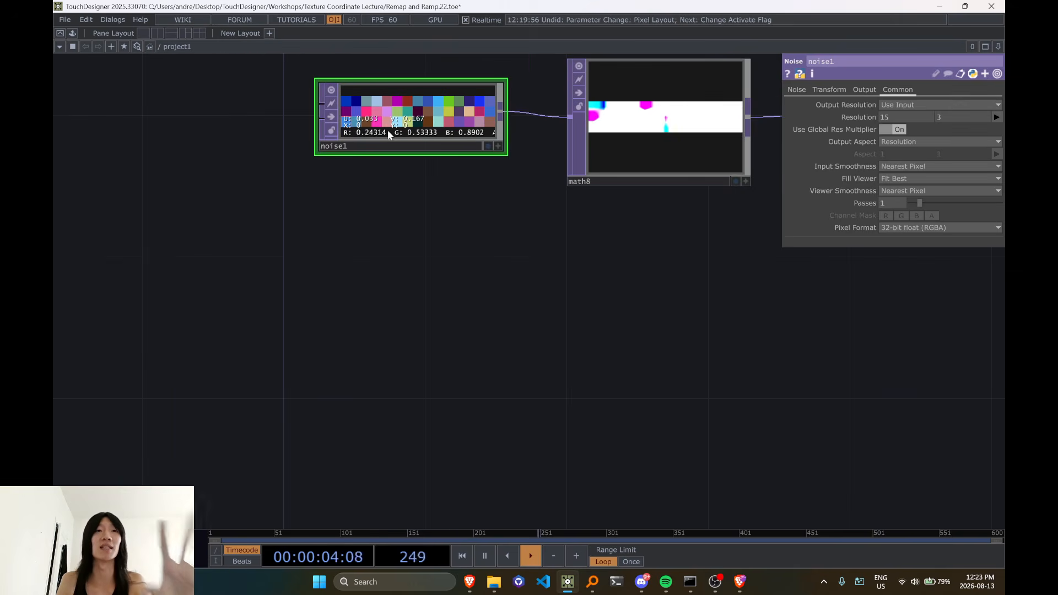
scroll(447, 162, "up", 4)
left_click_drag(441, 223, 396, 342)
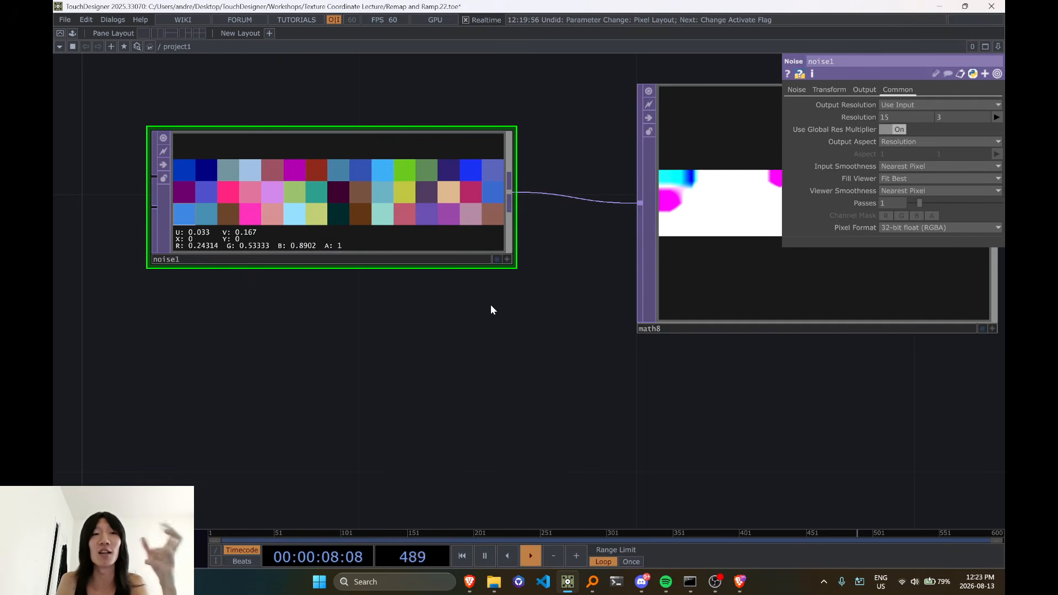
left_click_drag(491, 310, 384, 317)
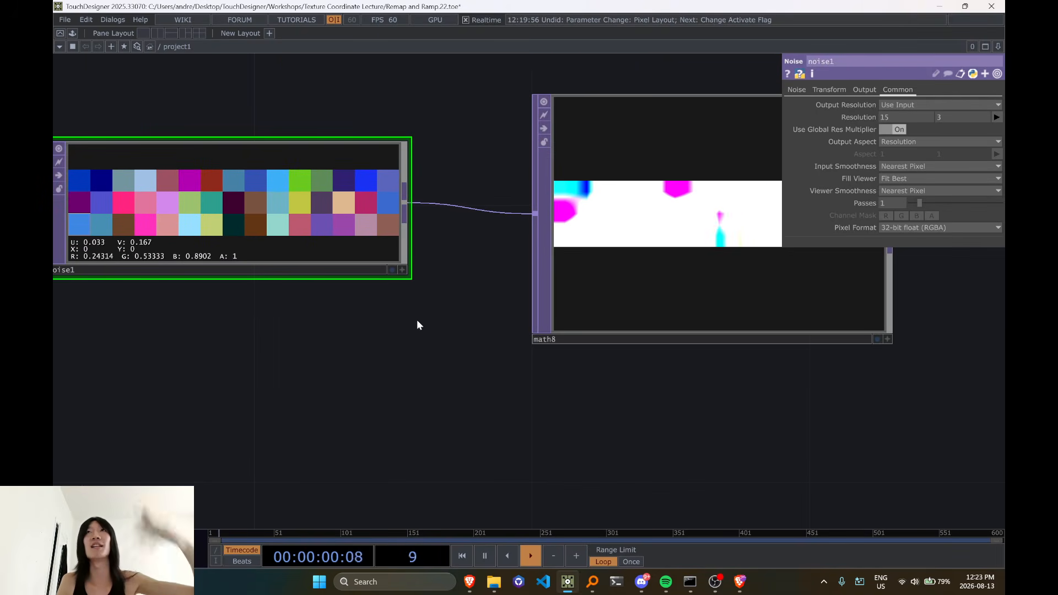
middle_click_drag(419, 319, 404, 298)
left_click_drag(404, 298, 491, 316)
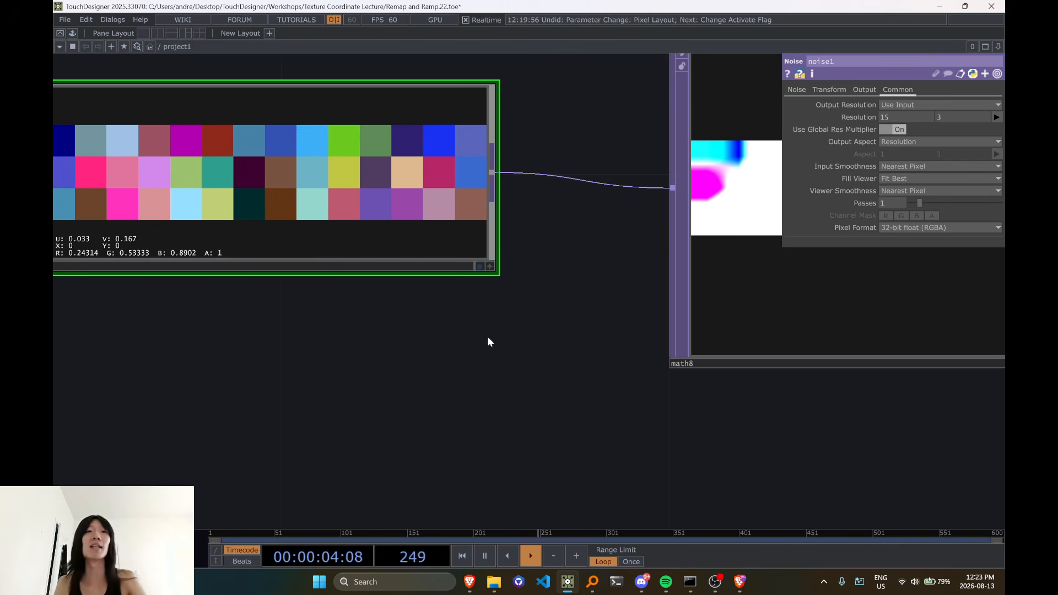
Examine the RGBA values of several pixels across null7's multiplied texture
middle_click_drag(488, 342, 507, 333)
left_click_drag(406, 389, 214, 397)
left_click_drag(627, 415, 552, 422)
scroll(520, 378, "up", 2)
left_click_drag(438, 393, 590, 410)
scroll(588, 409, "down", 1)
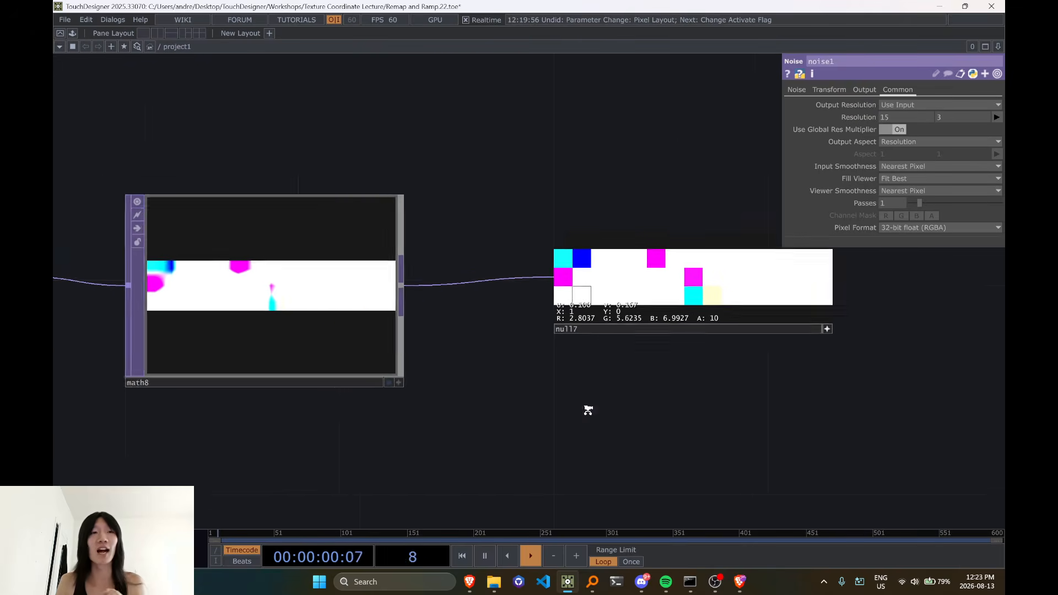
scroll(376, 242, "down", 2)
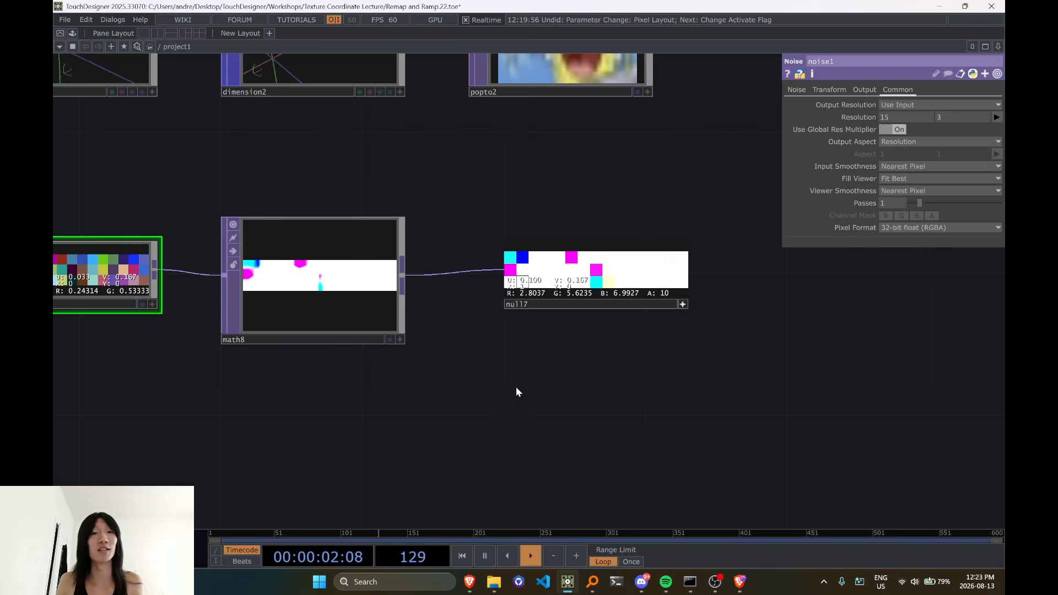
scroll(567, 299, "up", 2)
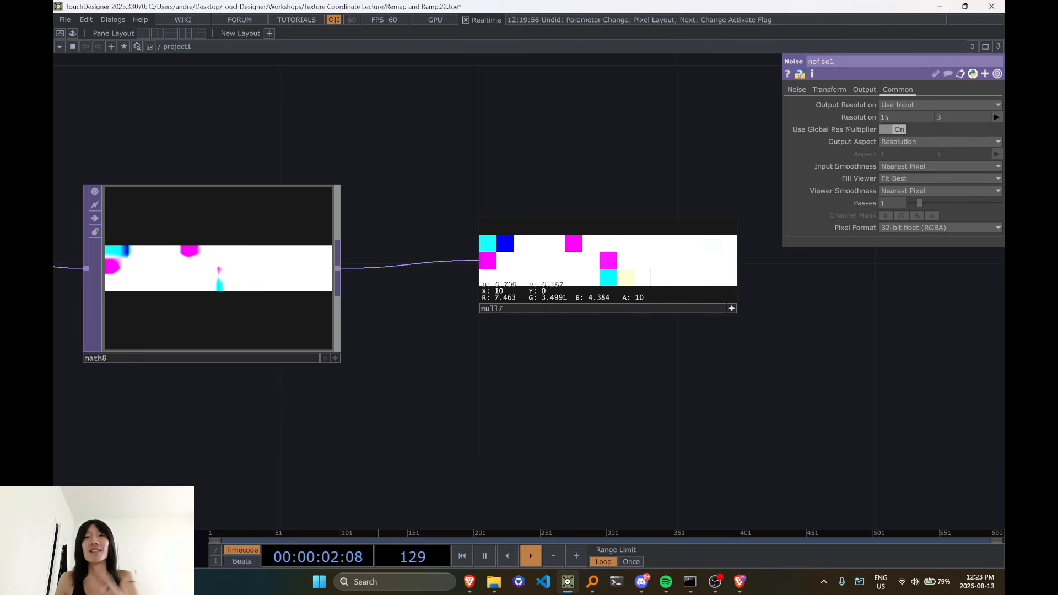
scroll(659, 260, "down", 3)
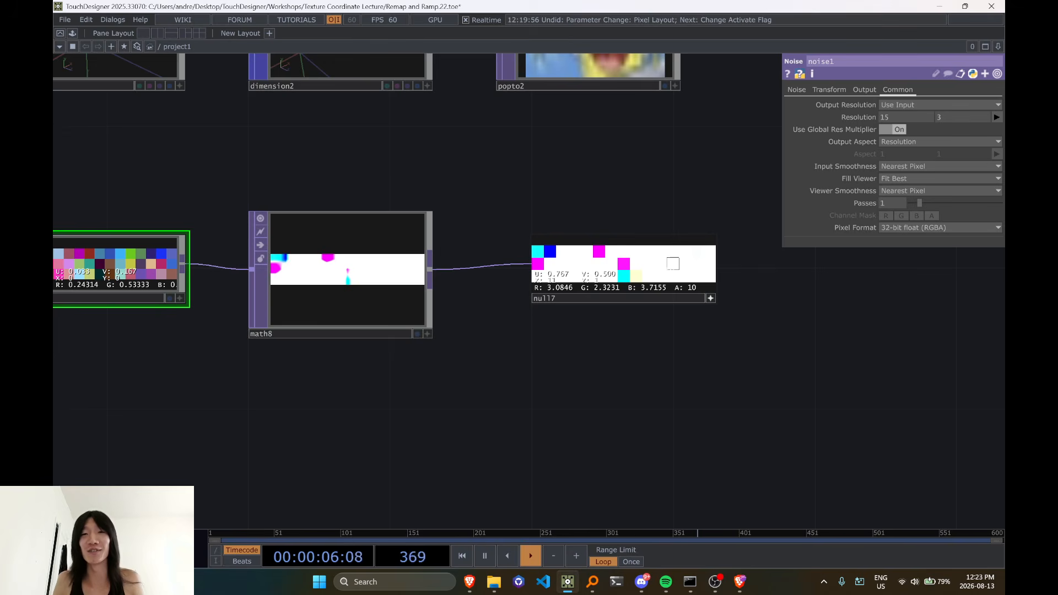
Hide the pixel values in null7 and deactivate its viewer
key("v")
key("v")
key("d")
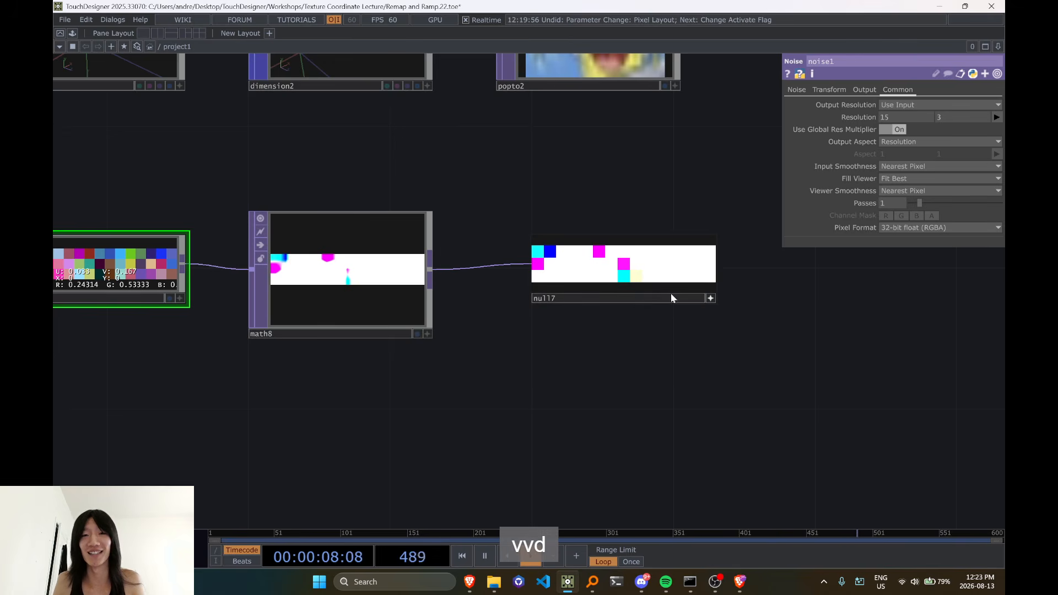
left_click(711, 299)
Convert null7 to points with a TOP to POP placed directly beneath it in the network
scroll(615, 343, "down", 4)
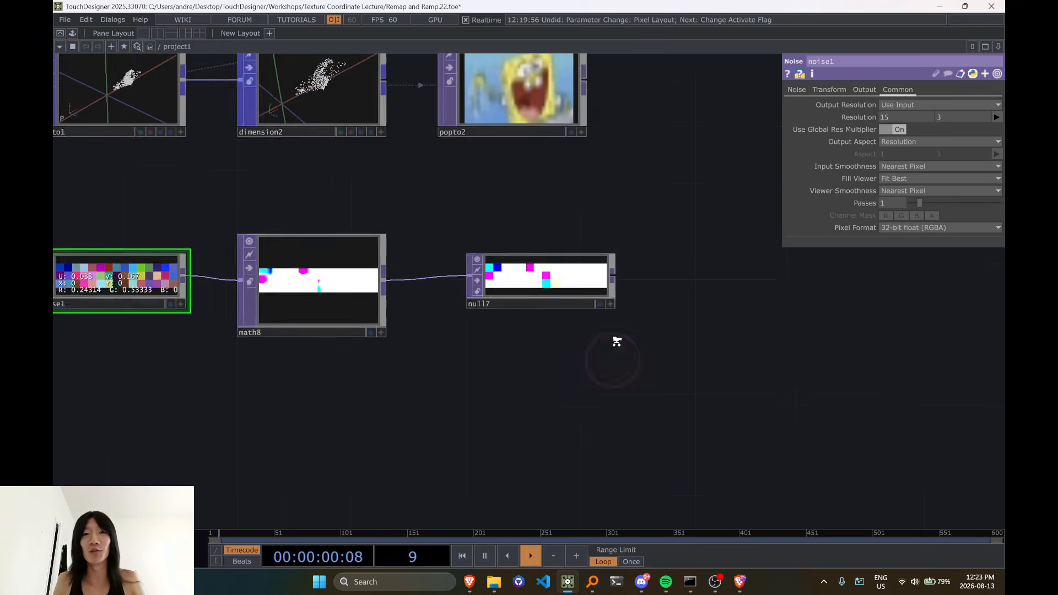
left_click(616, 296)
key("Tab")
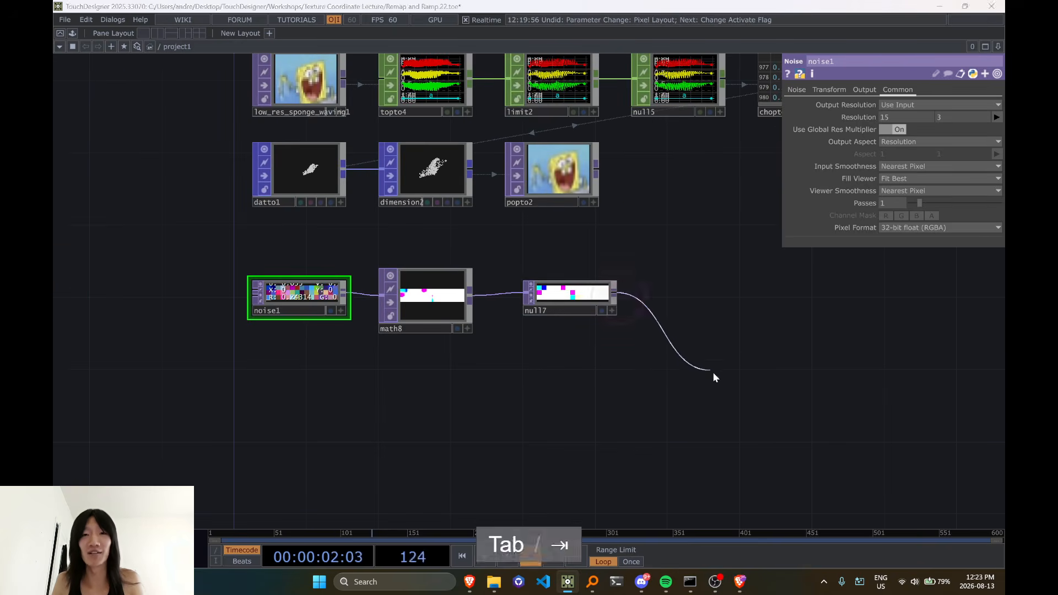
left_click(638, 226)
left_click(517, 287)
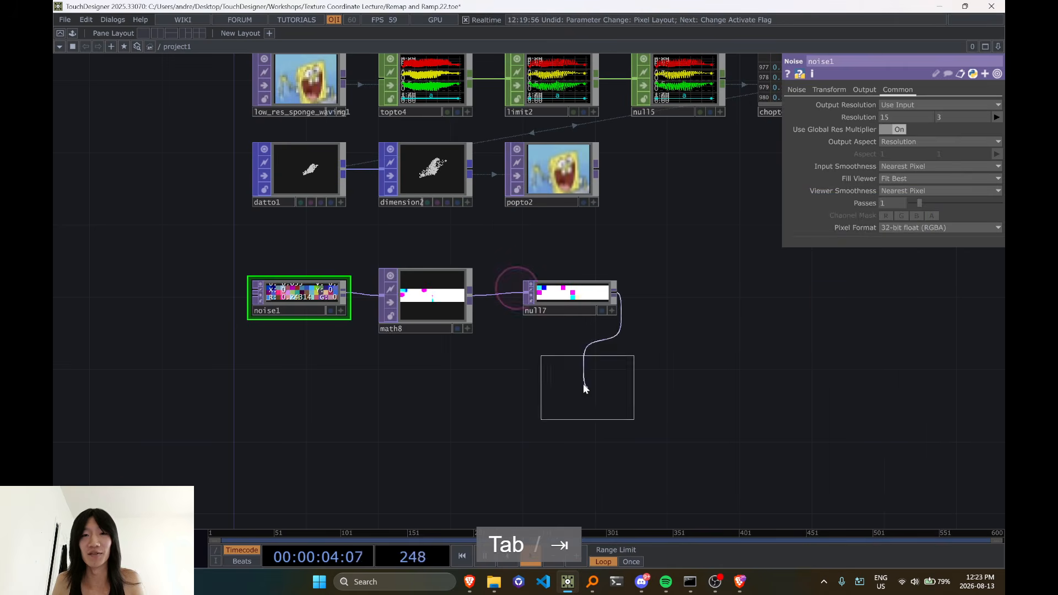
left_click(584, 381)
left_click_drag(585, 381, 565, 379)
scroll(579, 377, "up", 3)
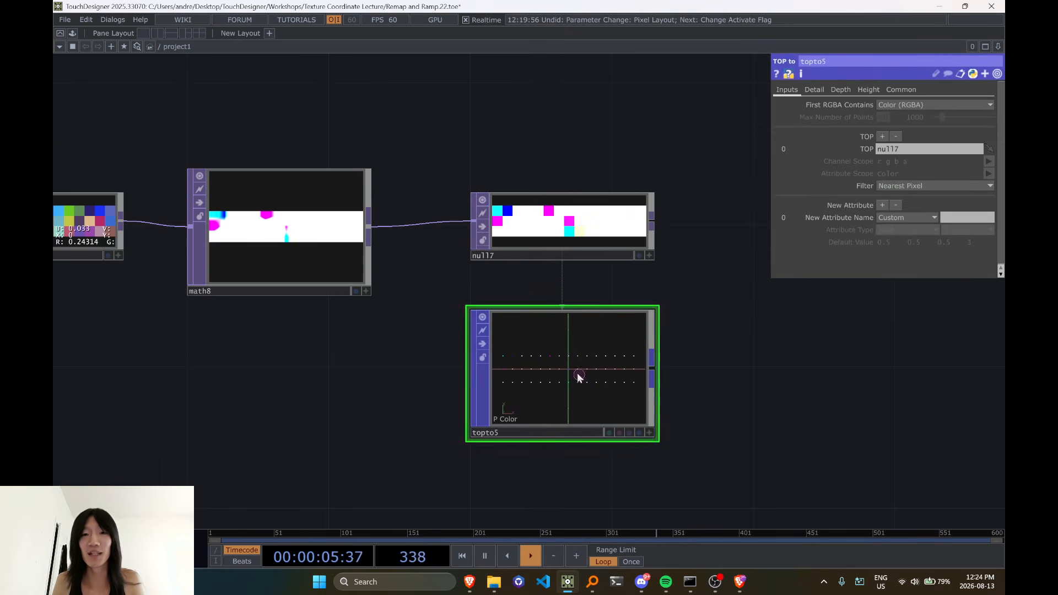
Set topto5's First RGBA Contains to Position and Active (RGBA), then activate its viewer and orbit around the points
left_click(910, 105)
left_click(904, 131)
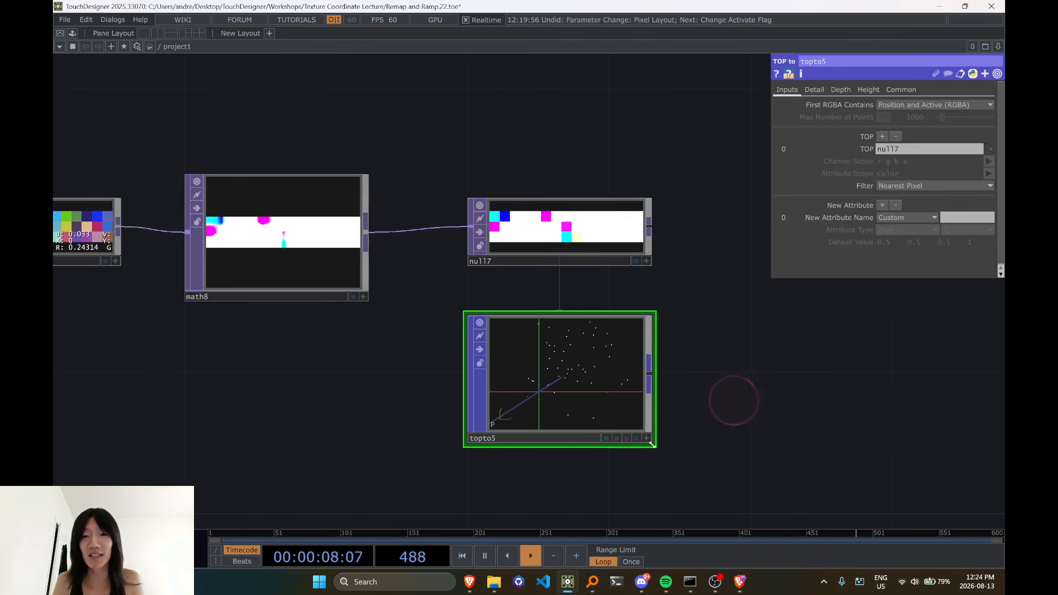
left_click(647, 438)
left_click_drag(634, 426, 581, 395)
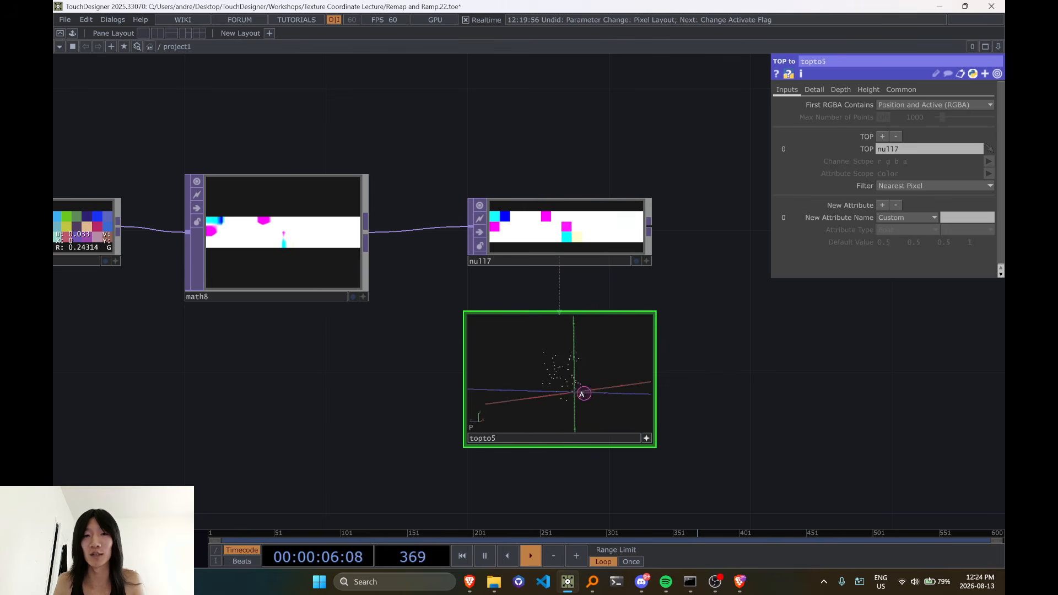
Make null7 the source TOP of topto4 in place of the low-resolution sponge image
scroll(710, 365, "down", 4)
left_click_drag(741, 292, 601, 394)
left_click(541, 392)
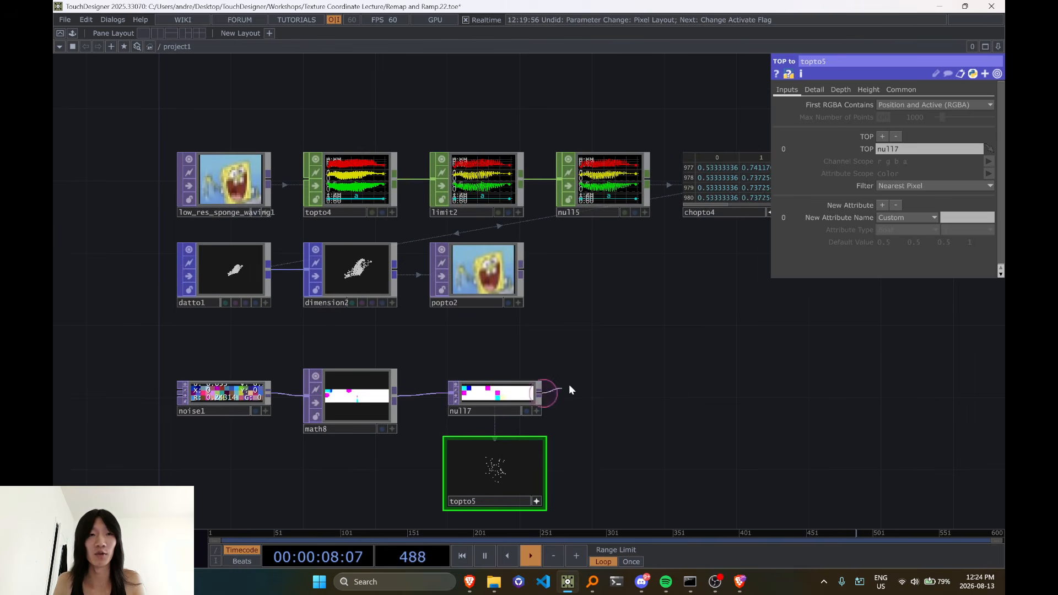
left_click(497, 351)
left_click_drag(485, 397, 359, 180)
Examine the r, g, b and a channel graphs that null7 produces in the CHOP chain
left_click_drag(535, 350, 378, 426)
scroll(408, 321, "up", 4)
left_click_drag(429, 328, 747, 401)
scroll(603, 300, "up", 7)
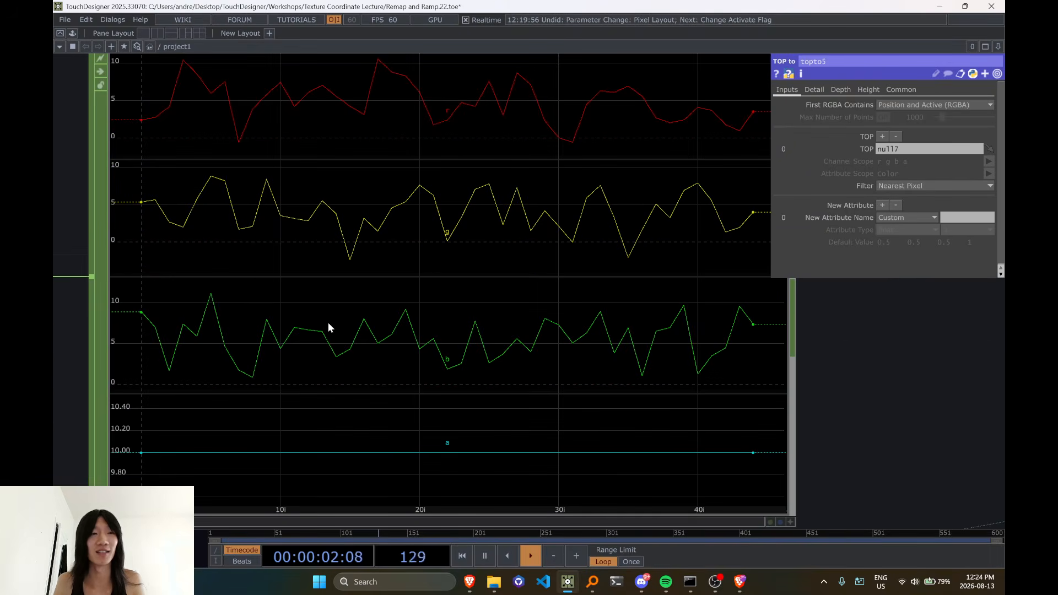
scroll(128, 249, "down", 5)
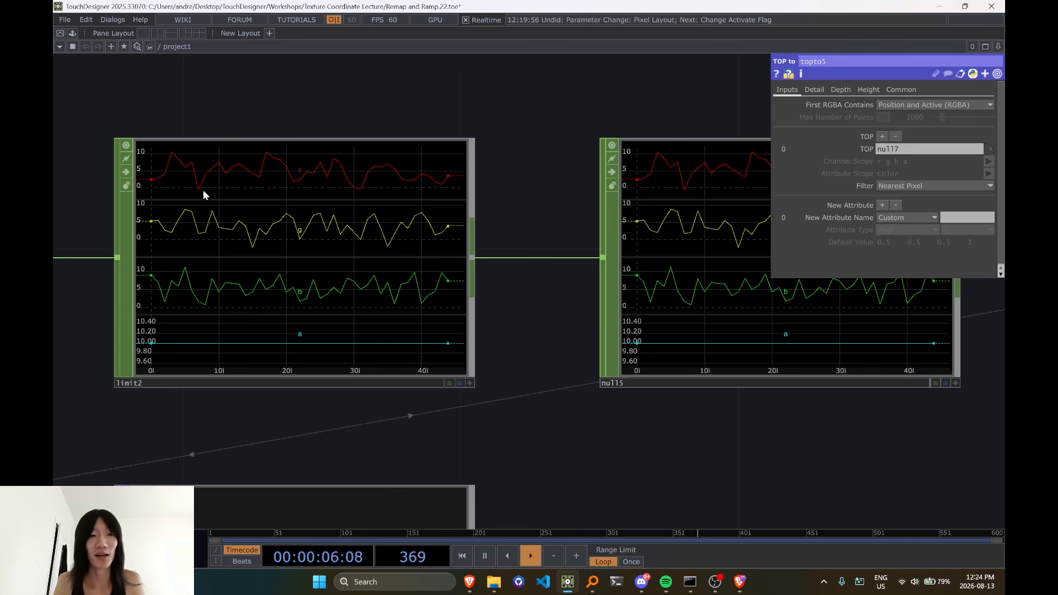
Examine the null7 channel values listed in the chopto4 table
left_click_drag(416, 422, 265, 393)
scroll(266, 397, "down", 4)
left_click_drag(505, 463, 406, 441)
scroll(607, 386, "up", 4)
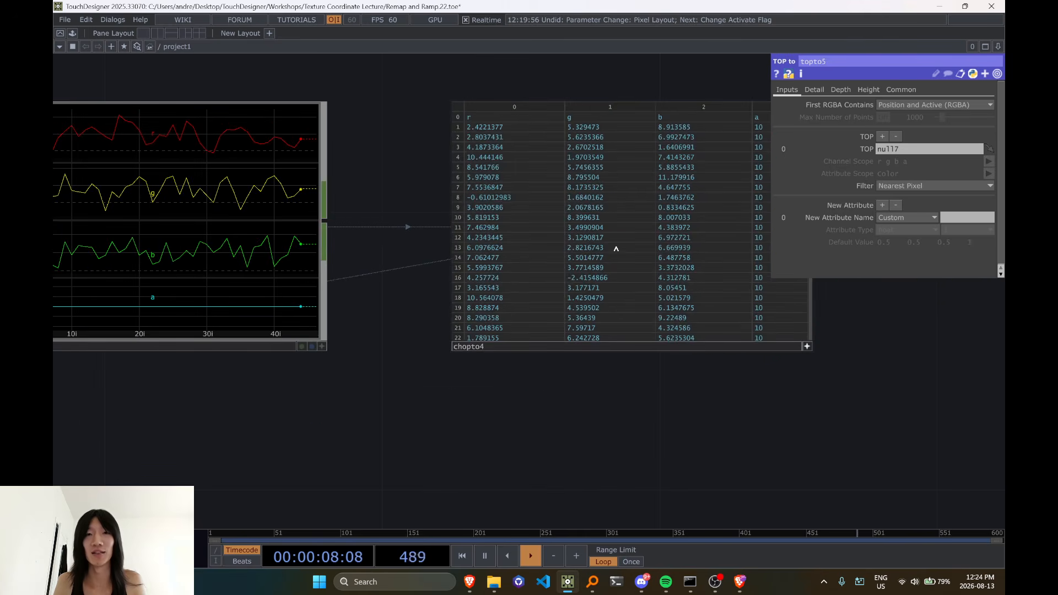
scroll(609, 235, "down", 7)
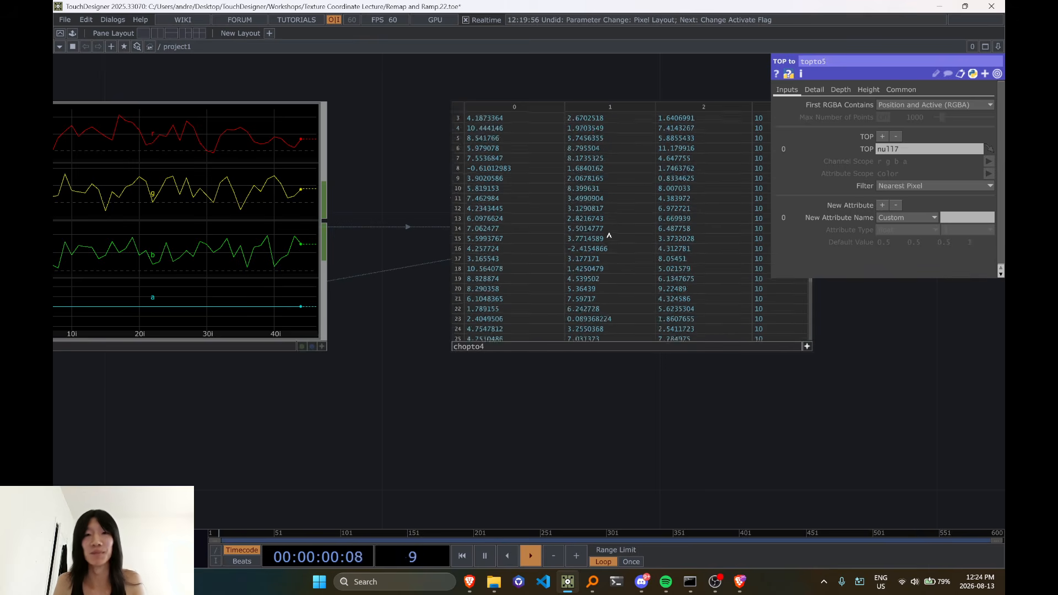
scroll(631, 381, "down", 8)
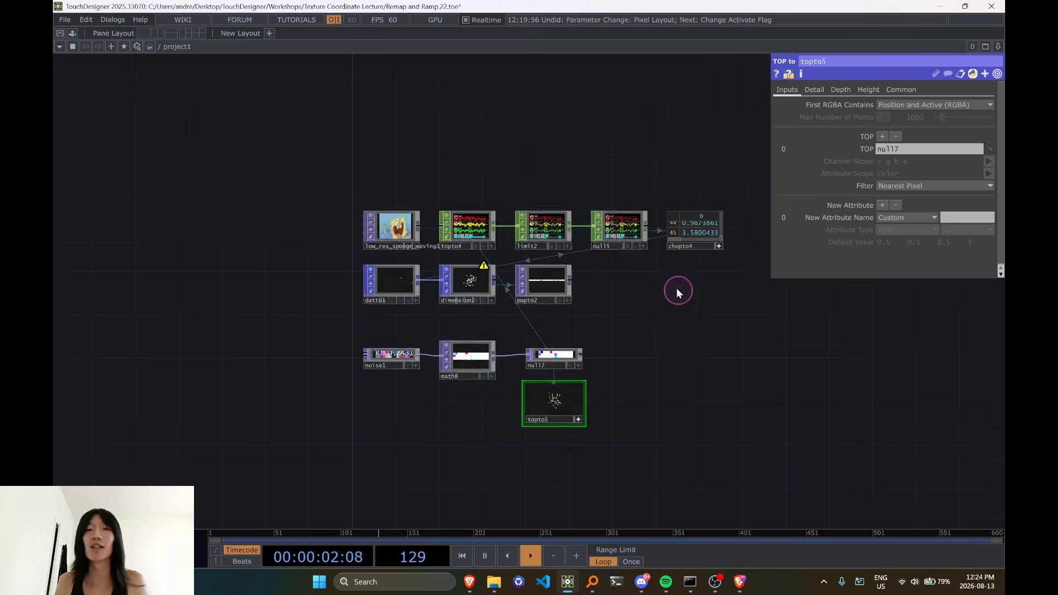
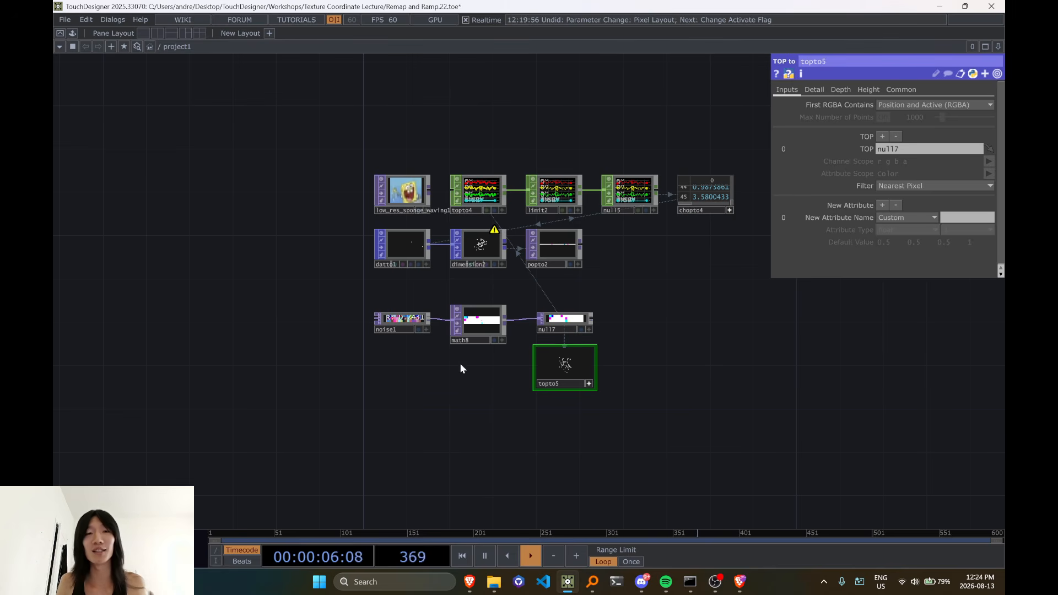
Make low_res_sponge_waving1 the source TOP of topto4 again in place of null7
left_click_drag(423, 384, 411, 340)
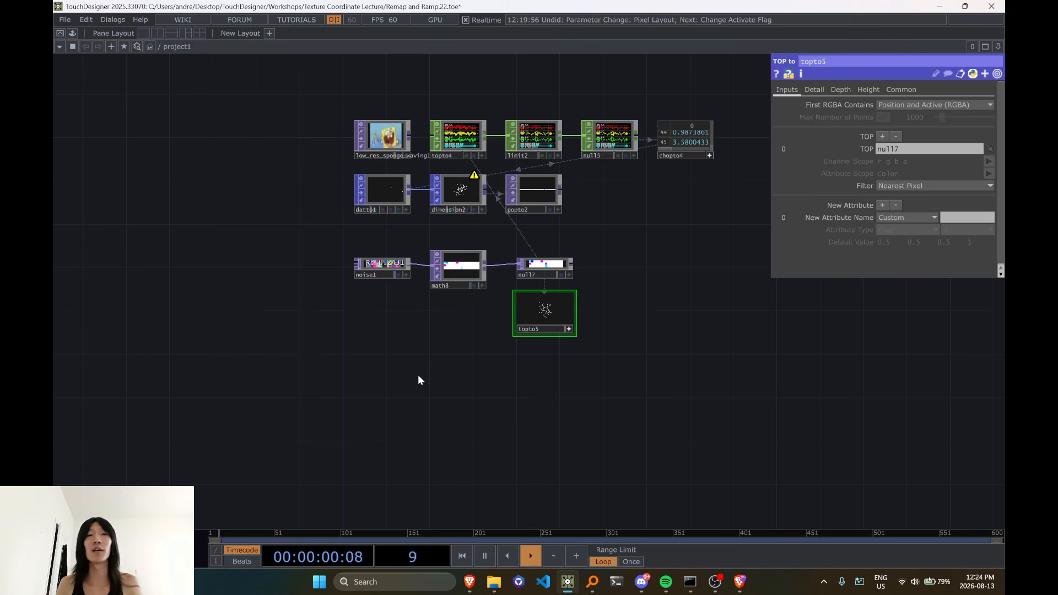
scroll(513, 261, "up", 2)
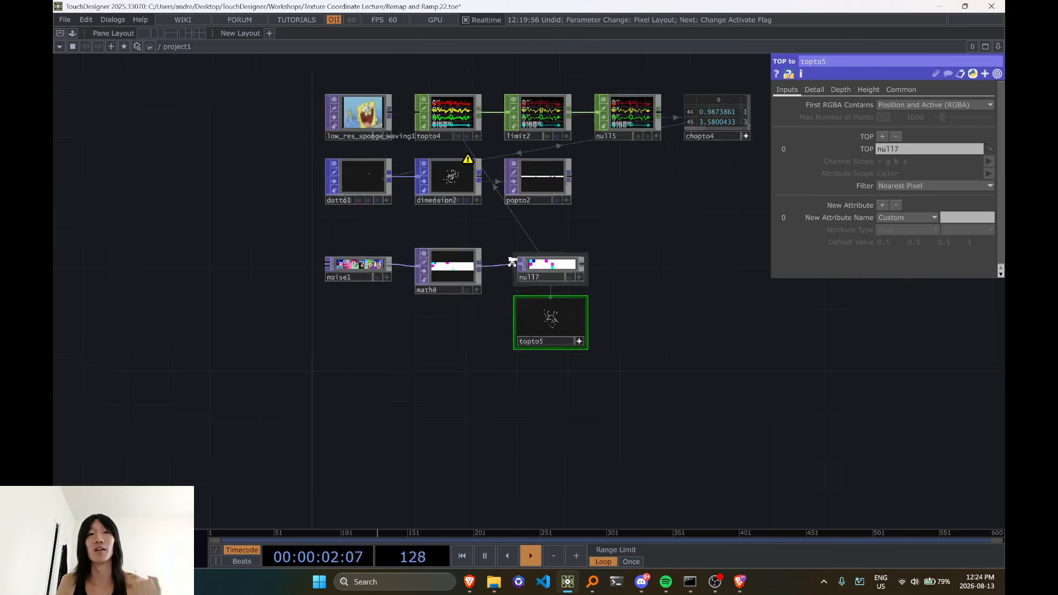
left_click_drag(492, 208, 505, 254)
scroll(458, 223, "up", 4)
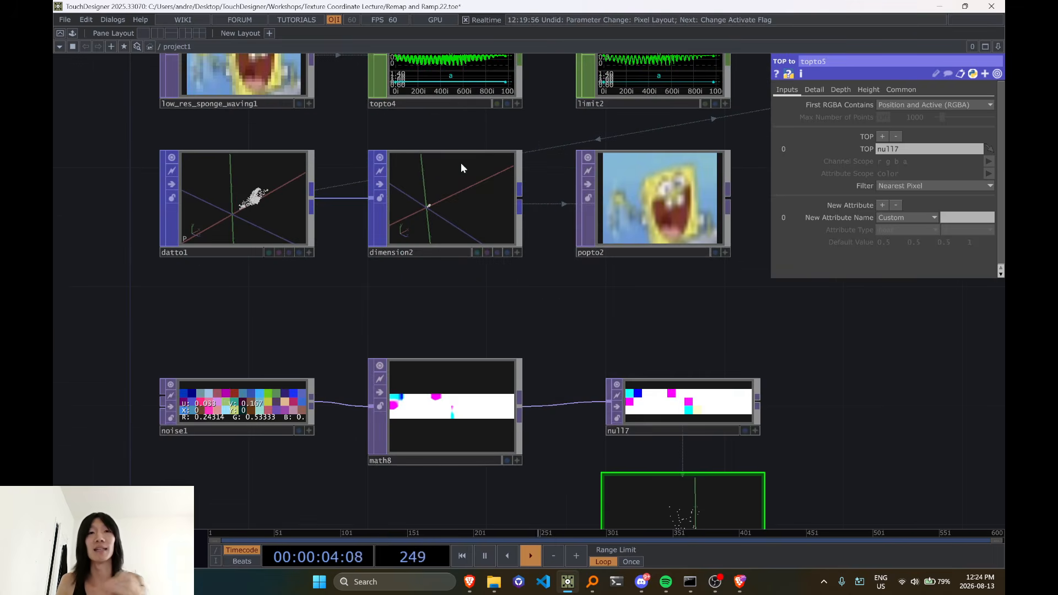
Display pixel values in the popto2 viewer and examine the first pixels along the image's lowest row
left_click_drag(500, 313, 401, 333)
scroll(572, 240, "up", 2)
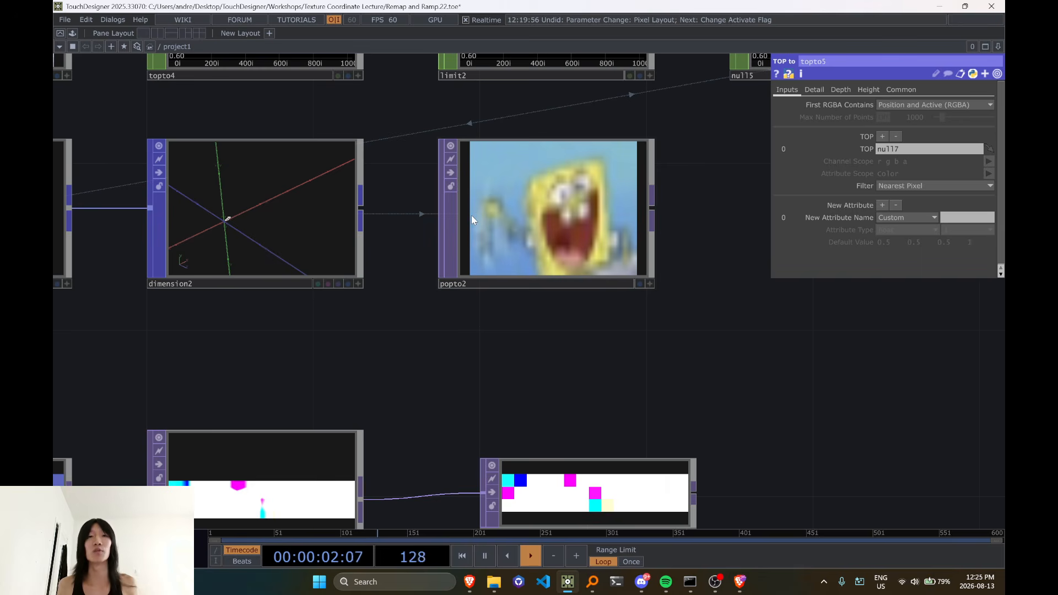
scroll(651, 283, "up", 3)
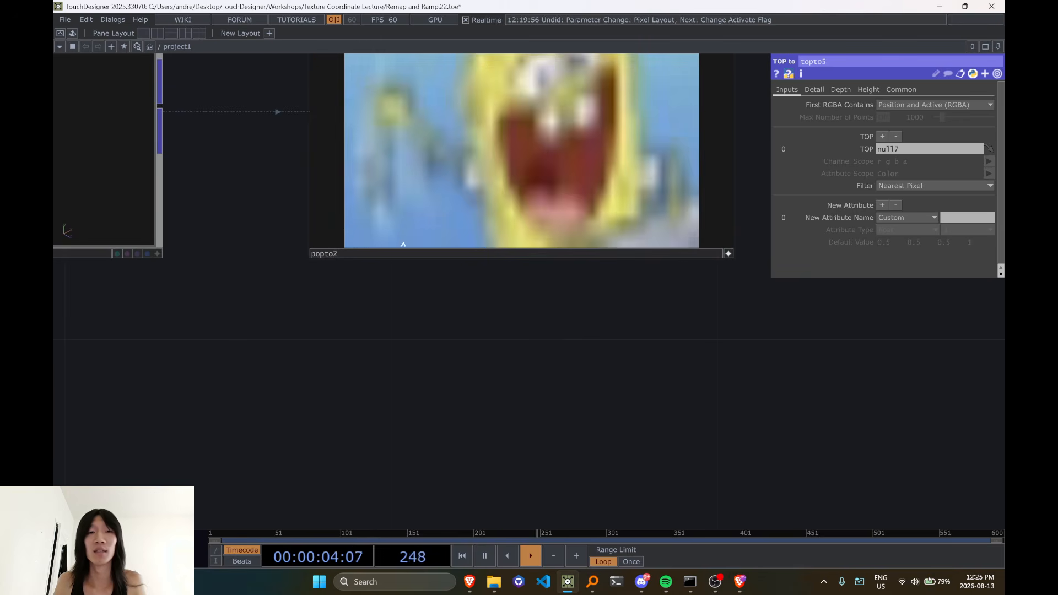
key("d")
scroll(350, 245, "up", 2)
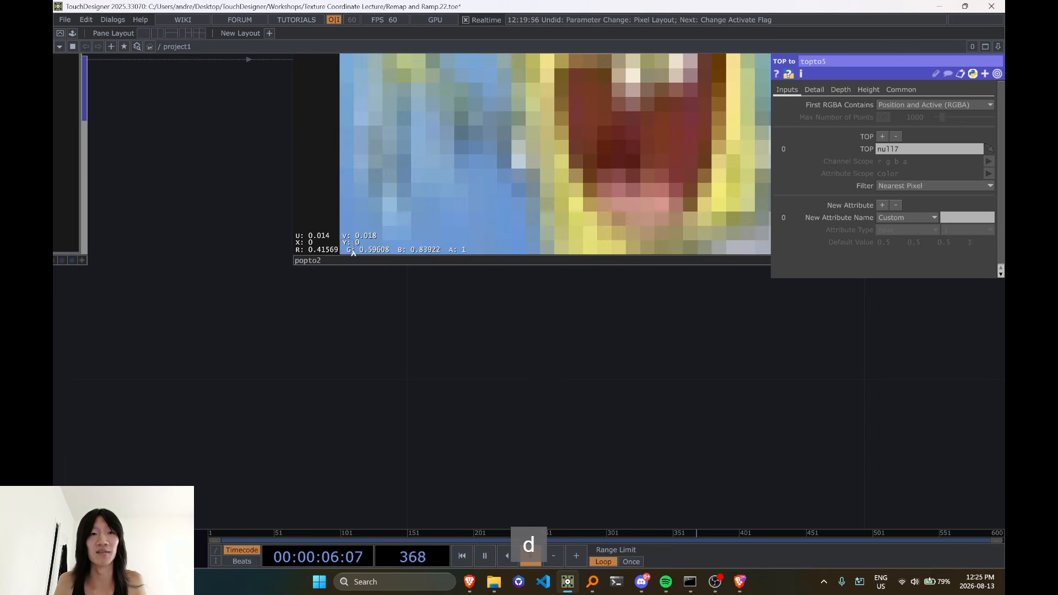
scroll(354, 252, "up", 3)
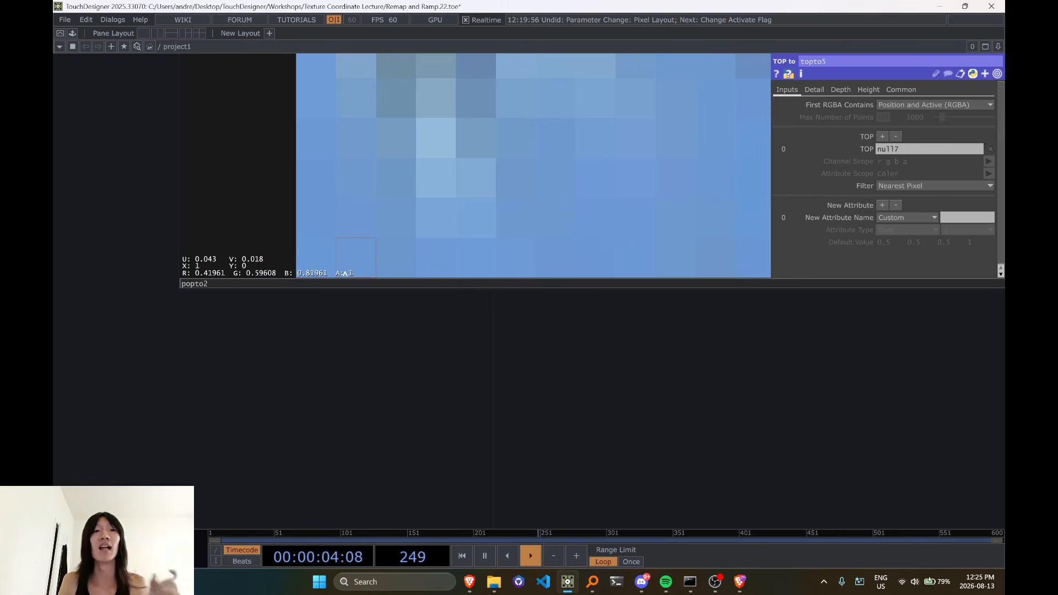
scroll(331, 248, "down", 5)
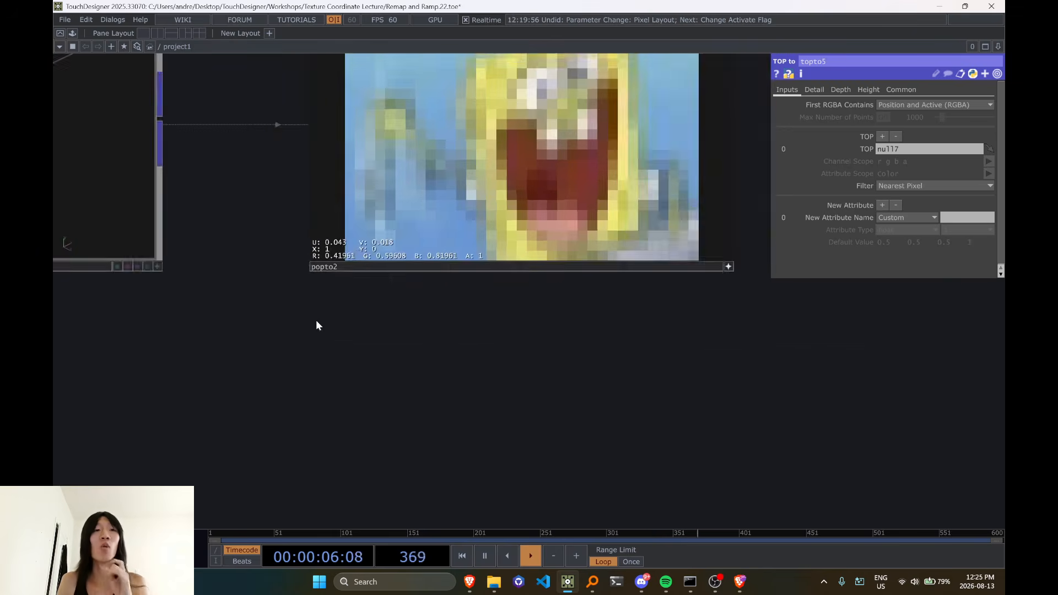
Check dimension2's dimension numbers against the sponge image and inspect the last rows of the chopto4 table
left_click(318, 217)
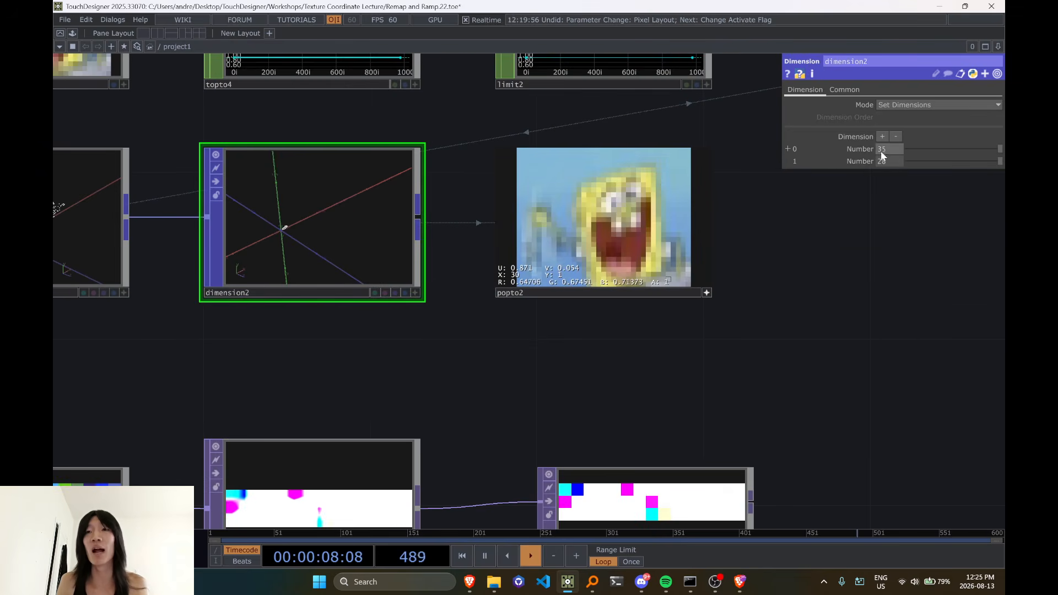
scroll(778, 298, "down", 2)
scroll(778, 298, "down", 1)
left_click_drag(350, 177, 363, 267)
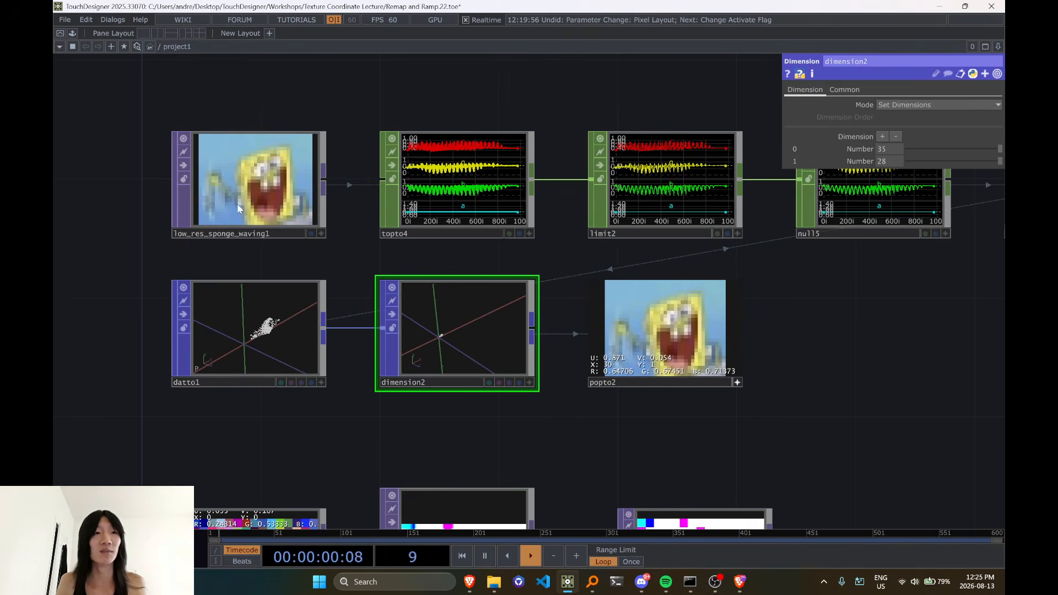
left_click_drag(973, 279, 380, 381)
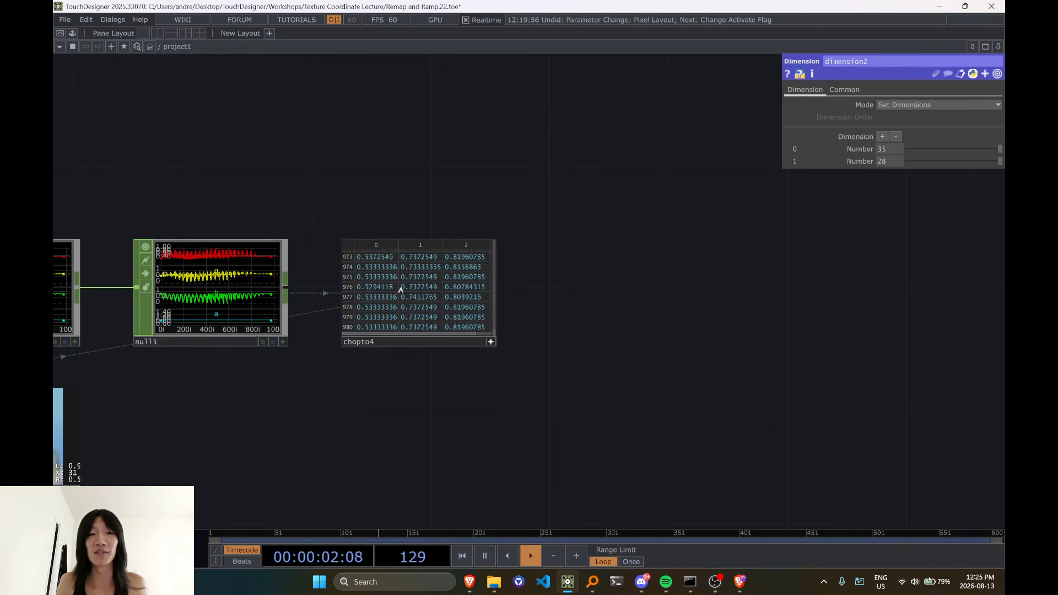
Examine the pixels near popto2's right edge, then review the sponge and noise chains together
left_click_drag(400, 419, 702, 298)
left_click_drag(356, 450, 560, 406)
scroll(488, 358, "up", 3)
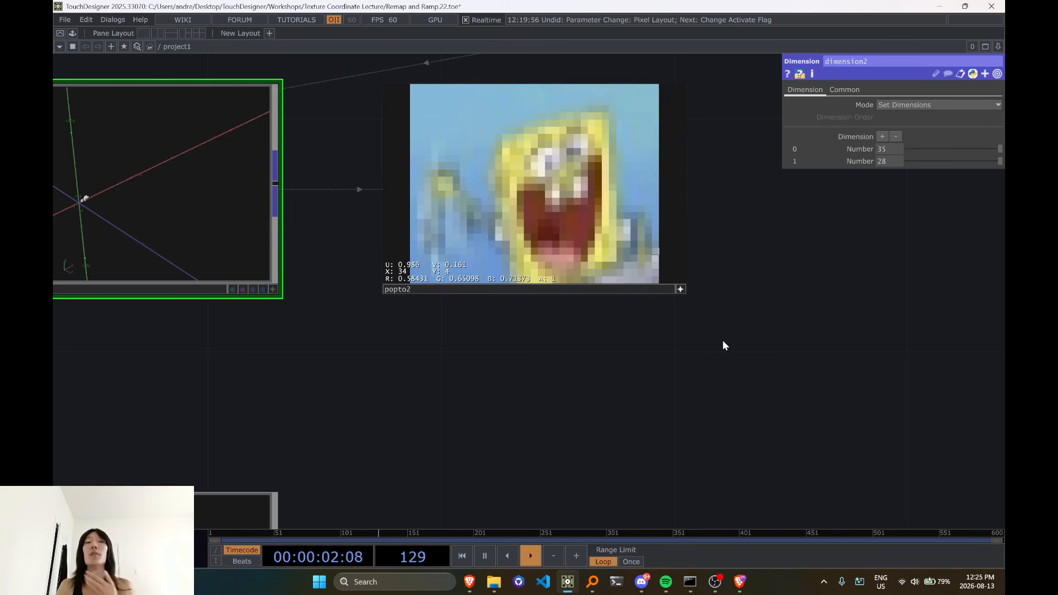
scroll(680, 290, "down", 5)
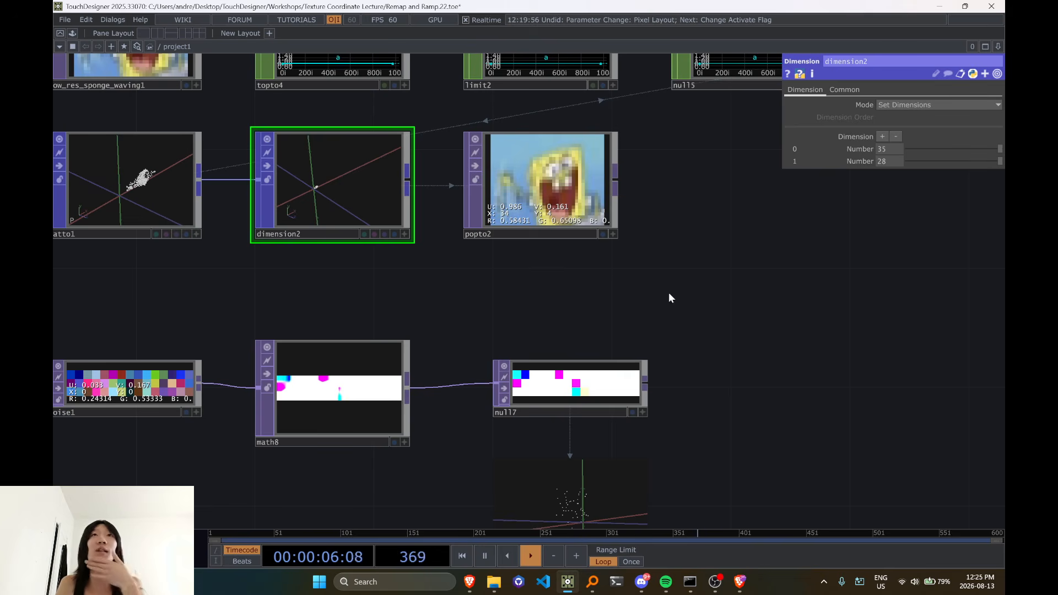
scroll(761, 310, "down", 5)
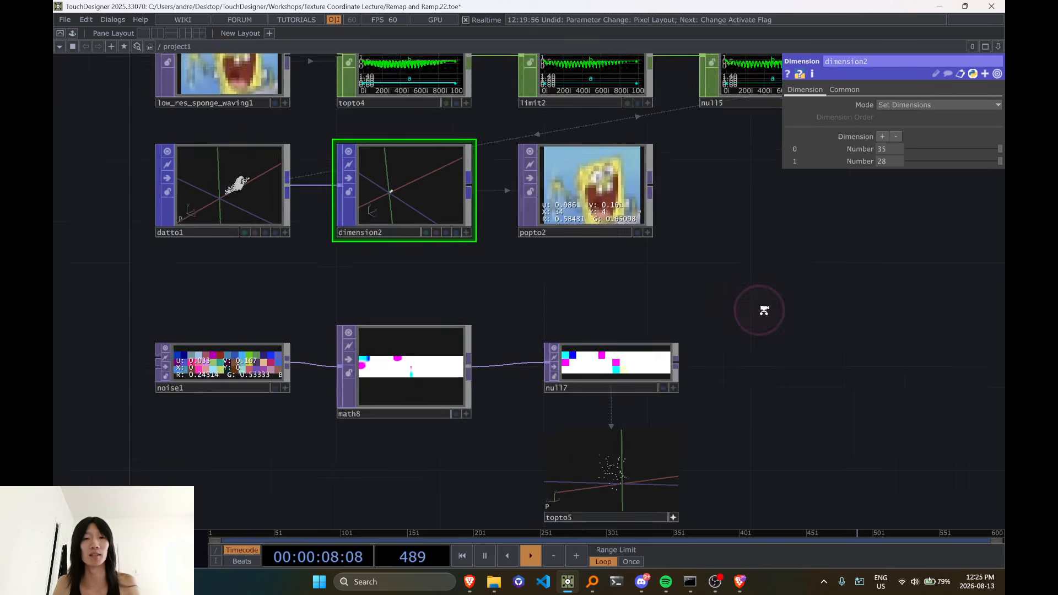
left_click_drag(433, 408, 230, 402)
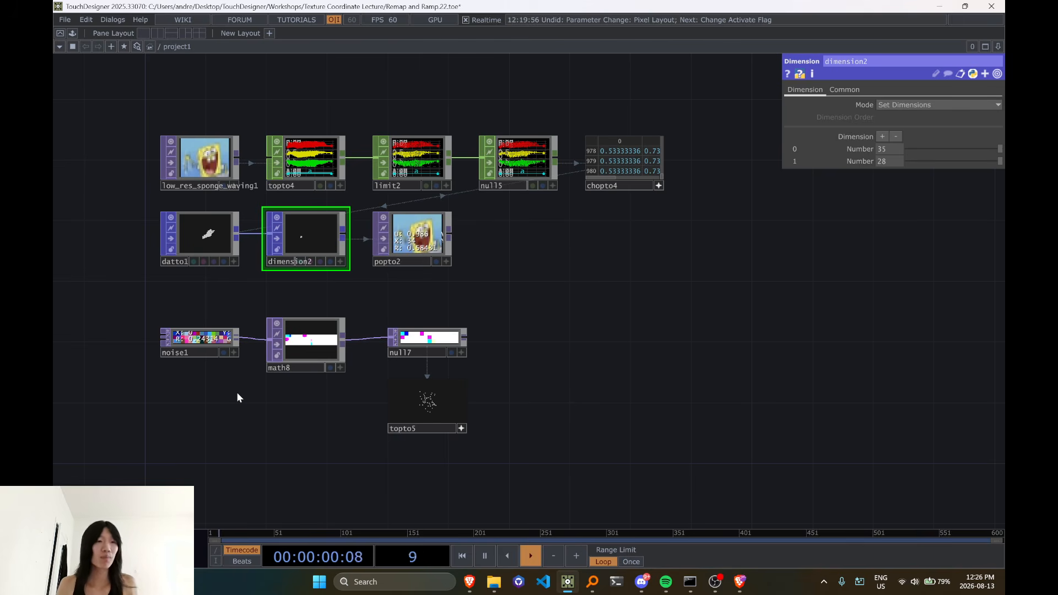
left_click_drag(307, 473, 406, 333)
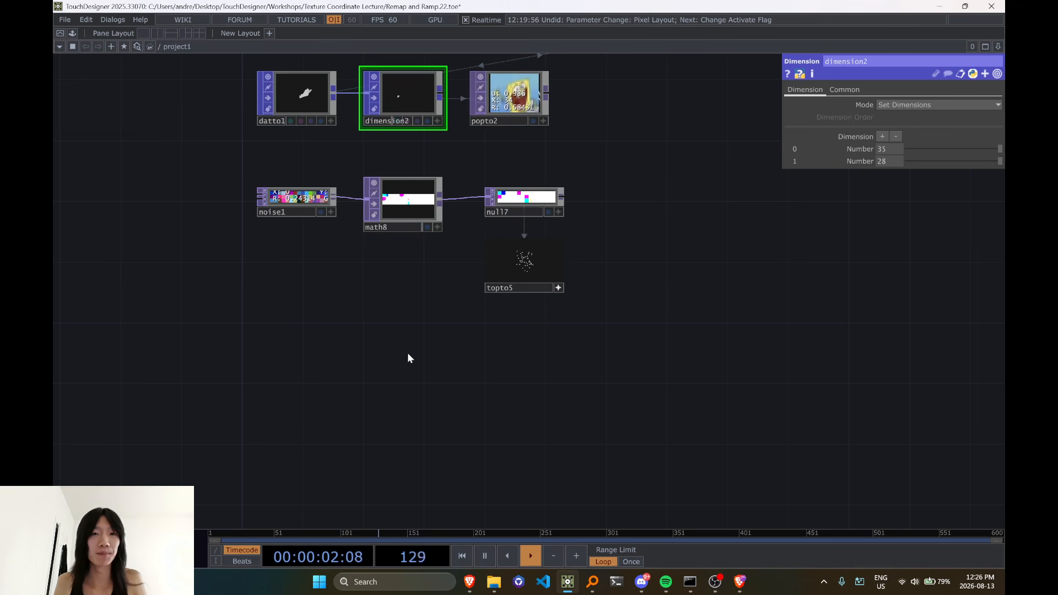
Separate low_res_sponge_waving1 from the other nodes by placing it in the empty network space below them
scroll(575, 309, "down", 5)
left_click_drag(376, 168, 370, 352)
scroll(436, 337, "up", 5)
scroll(513, 353, "down", 3)
left_click_drag(493, 351, 474, 388)
right_click_drag(262, 103, 757, 335)
left_click_drag(745, 357, 716, 380)
left_click_drag(732, 305, 707, 403)
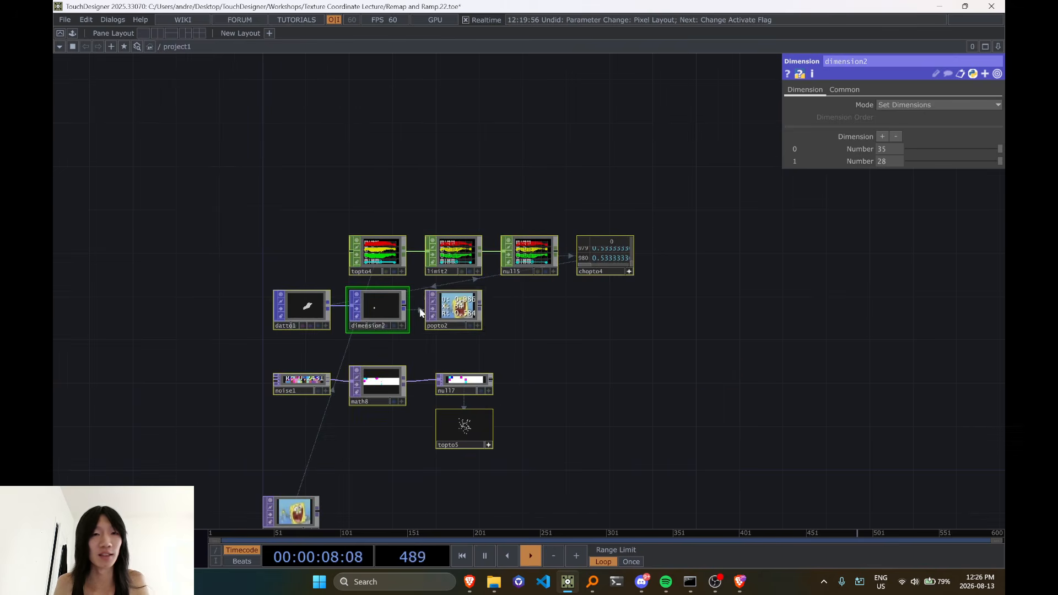
left_click_drag(451, 314, 492, 172)
left_click_drag(491, 309, 502, 74)
scroll(537, 312, "up", 4)
left_click_drag(558, 304, 477, 326)
scroll(527, 332, "down", 3)
scroll(478, 326, "up", 3)
Add a Remap TOP beside low_res_sponge_waving1 and connect the sponge image to its first input
key("Tab")
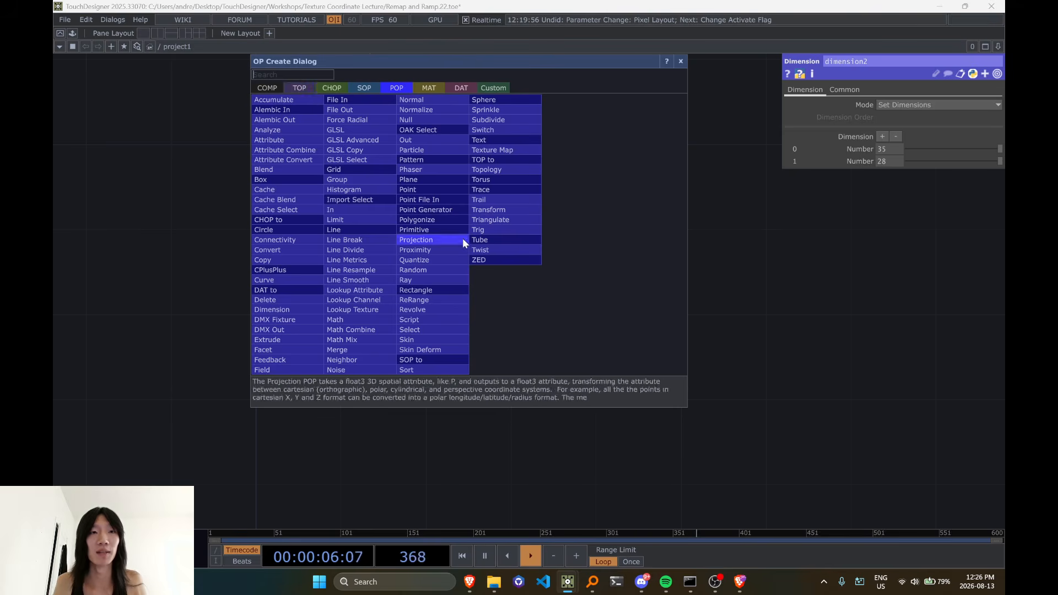
key("Escape")
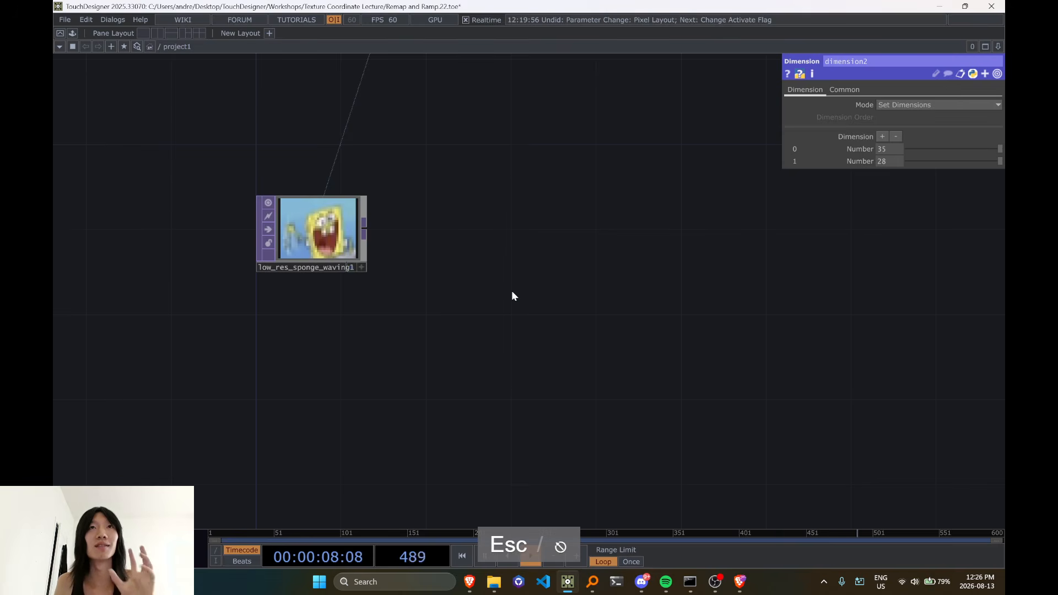
left_click(499, 251)
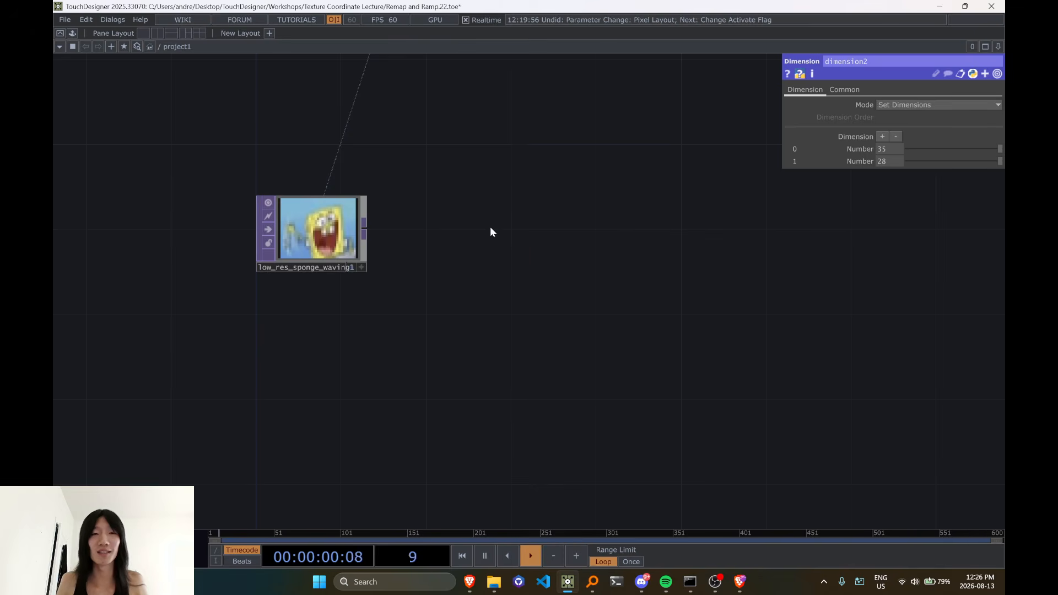
key("Tab")
type("re")
left_click(321, 84)
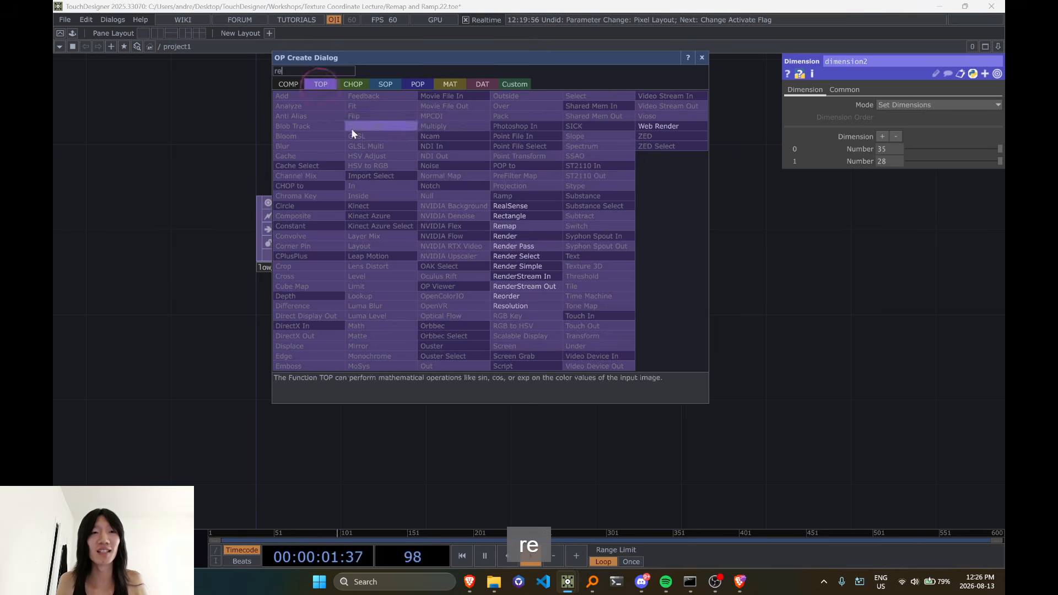
left_click(506, 226)
left_click(512, 234)
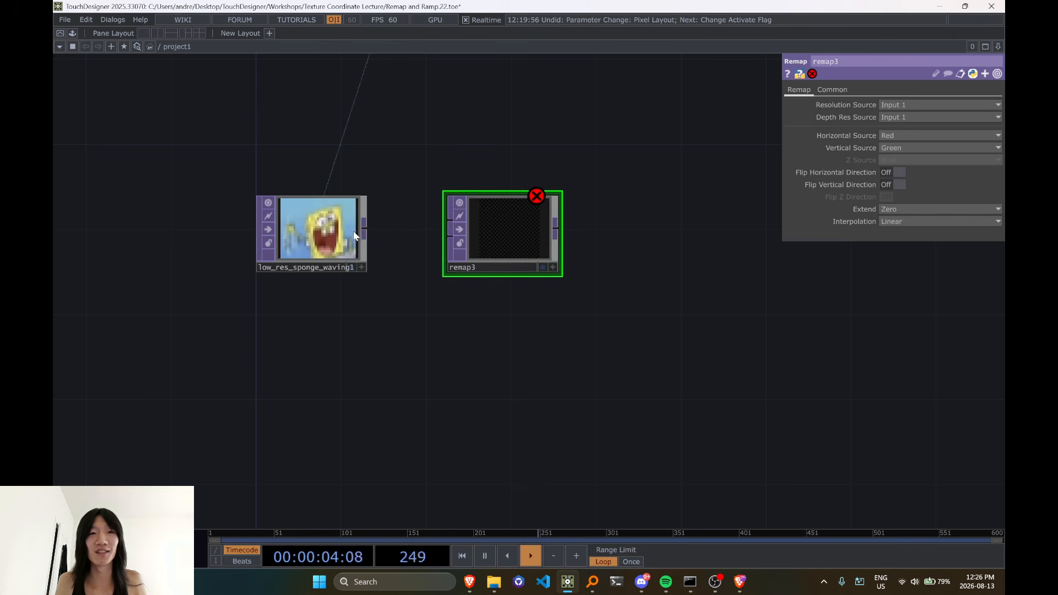
left_click_drag(364, 227, 450, 221)
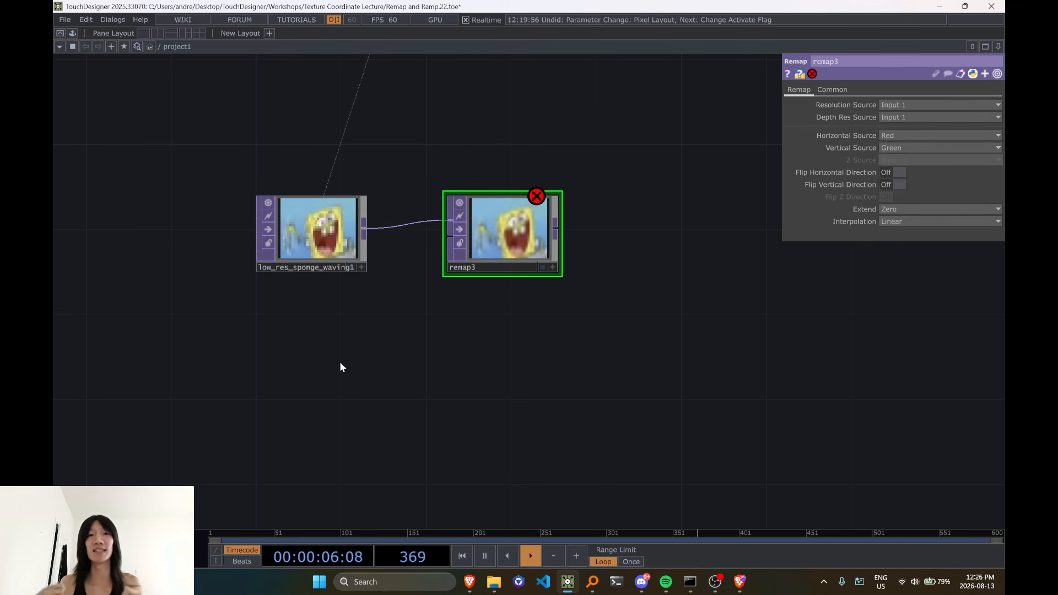
Display pixel values in remap3's viewer and examine the pixels along the image's lowest row
scroll(544, 342, "up", 5)
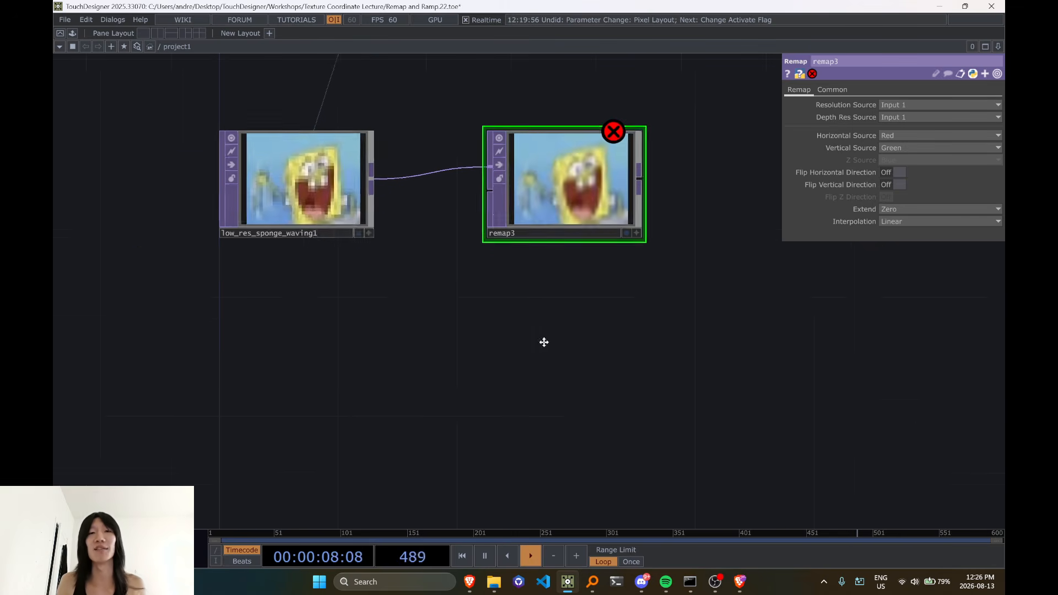
left_click(539, 354)
left_click_drag(475, 413, 558, 427)
scroll(554, 426, "up", 3)
key("d")
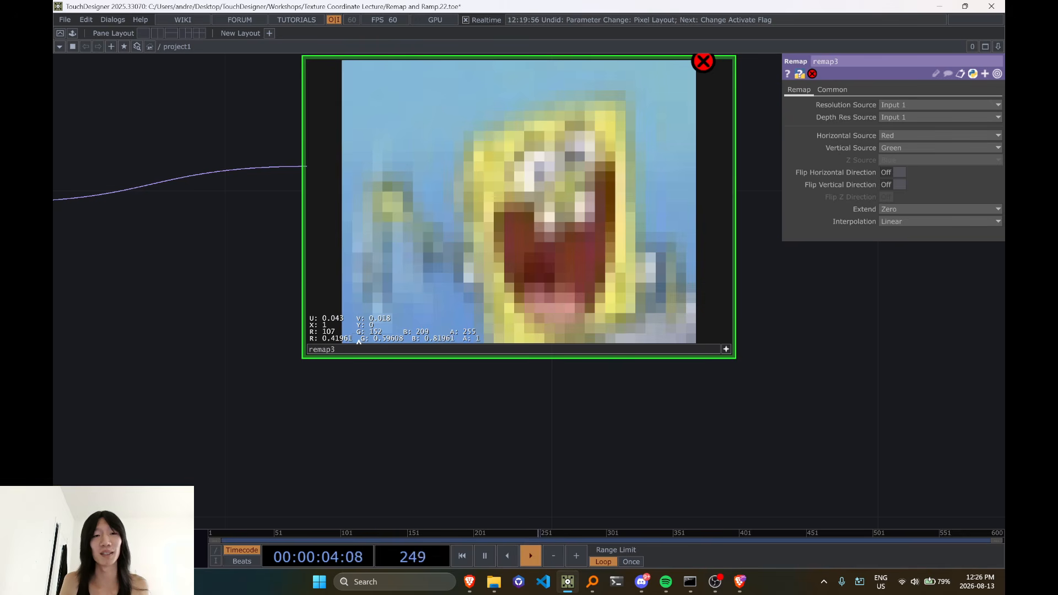
scroll(361, 346, "down", 4)
scroll(371, 343, "up", 2)
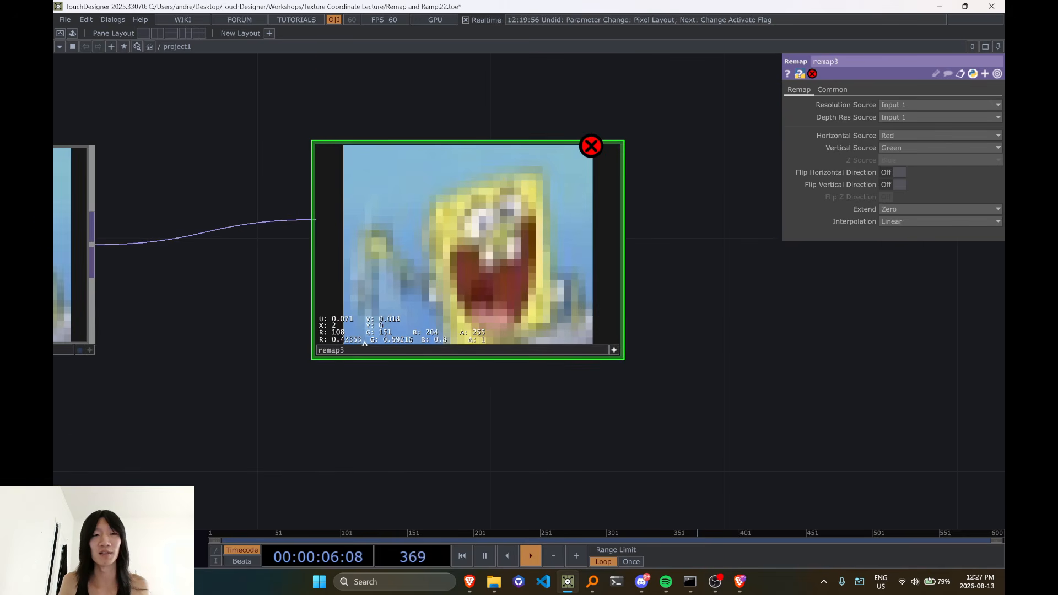
Display pixel values in low_res_sponge_waving1's viewer and compare its pixels with those of remap3
left_click_drag(311, 396, 633, 359)
left_click(413, 313)
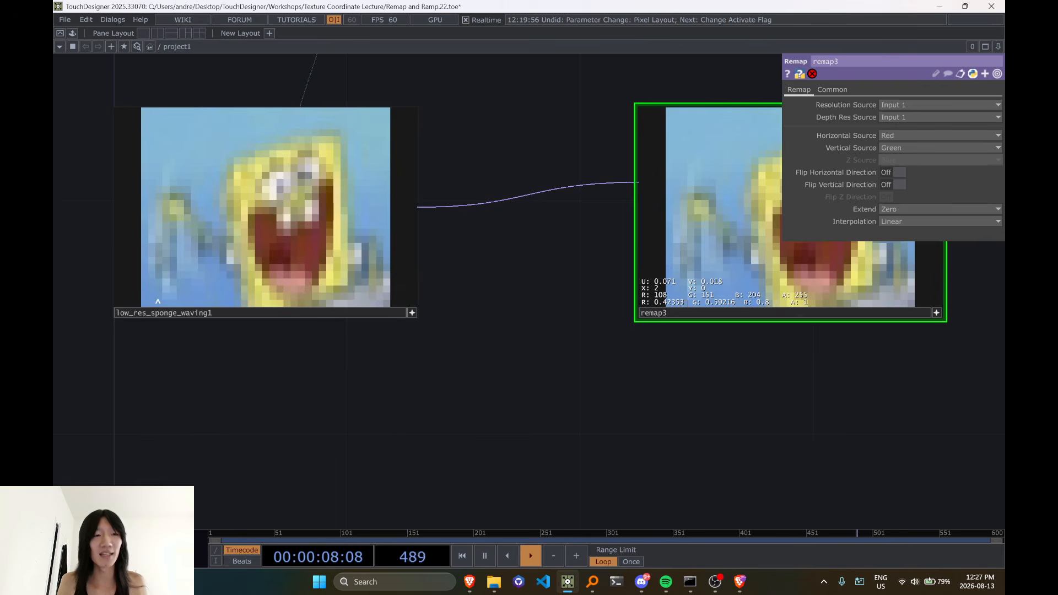
key("d")
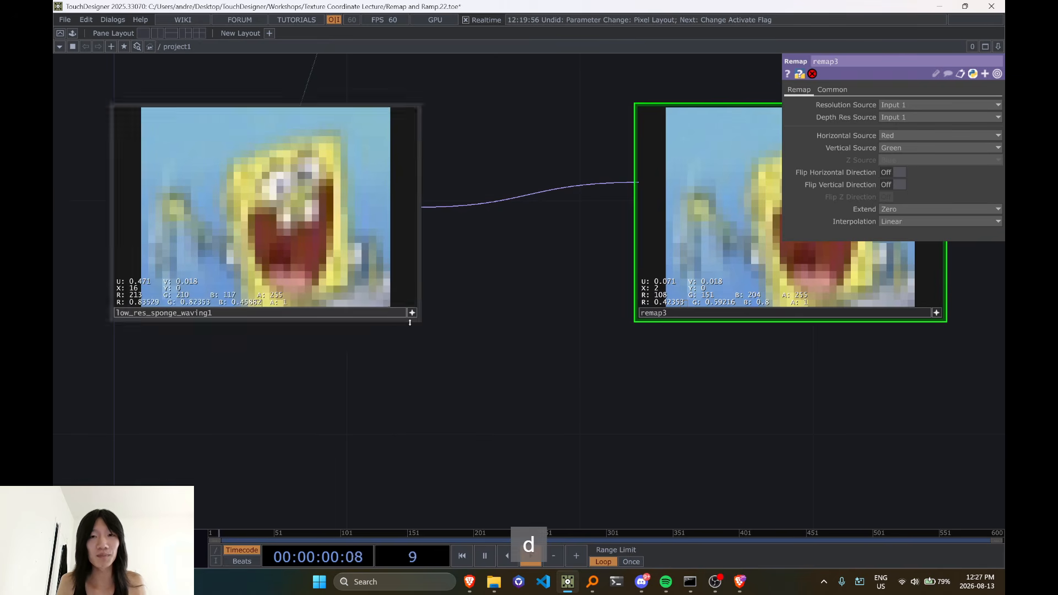
left_click_drag(601, 362, 678, 373)
left_click_drag(610, 446, 416, 436)
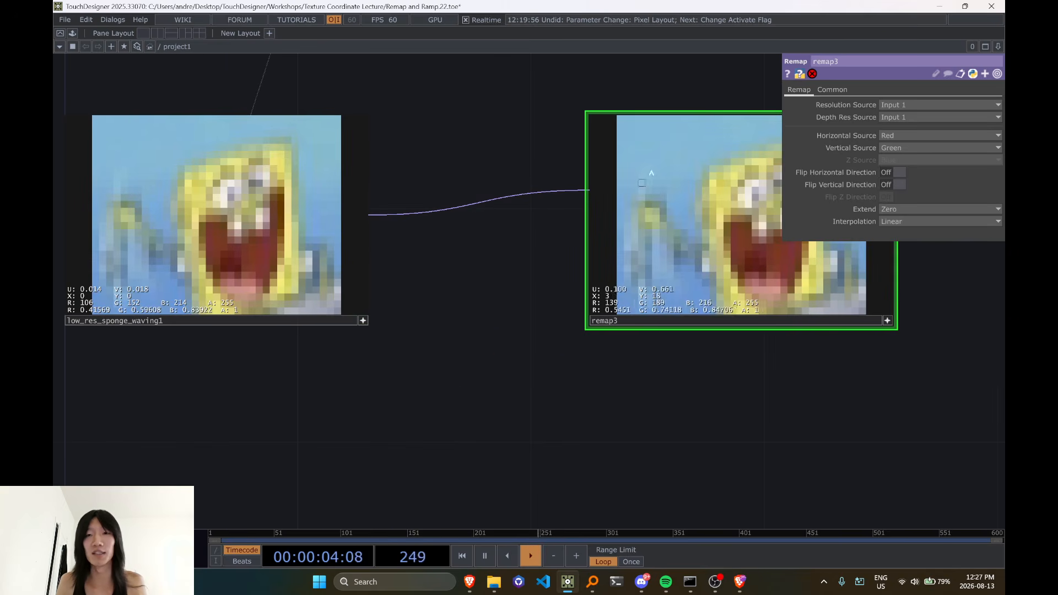
scroll(622, 350, "down", 3)
scroll(622, 345, "down", 3)
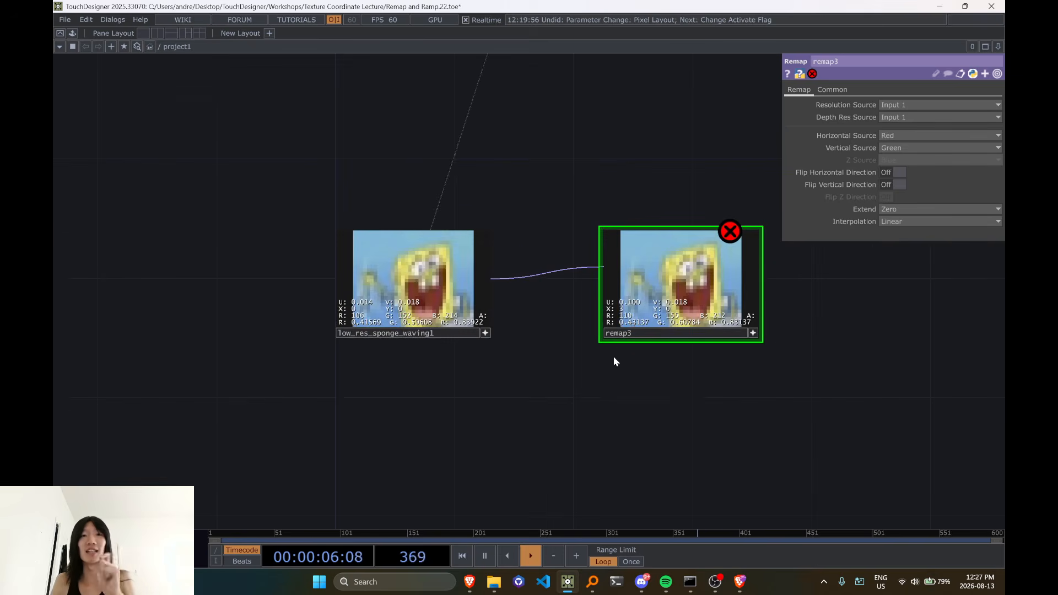
left_click_drag(577, 357, 525, 295)
scroll(623, 344, "down", 2)
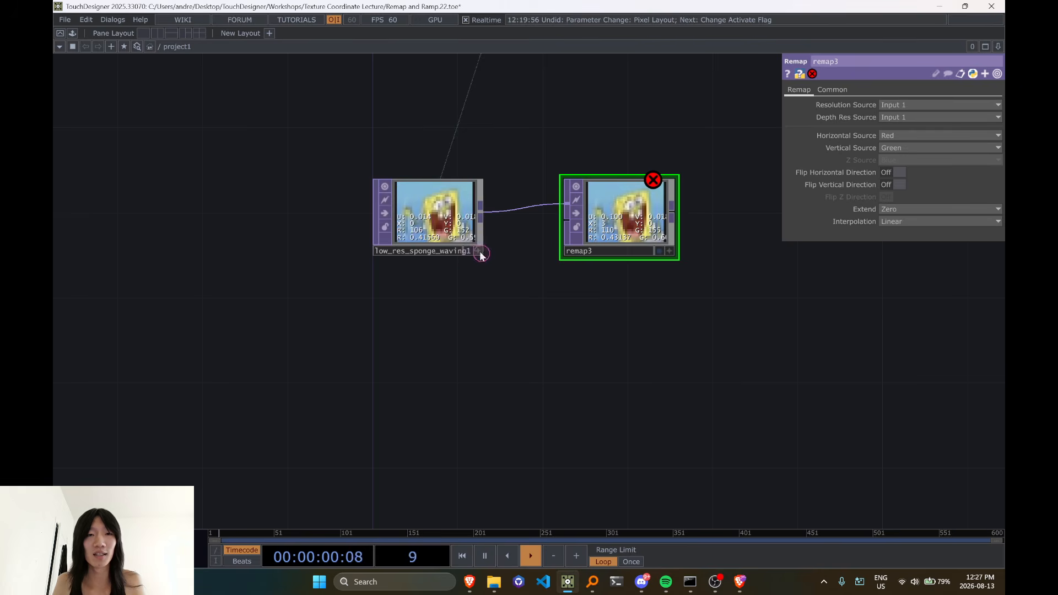
left_click(478, 251)
type("reamp")
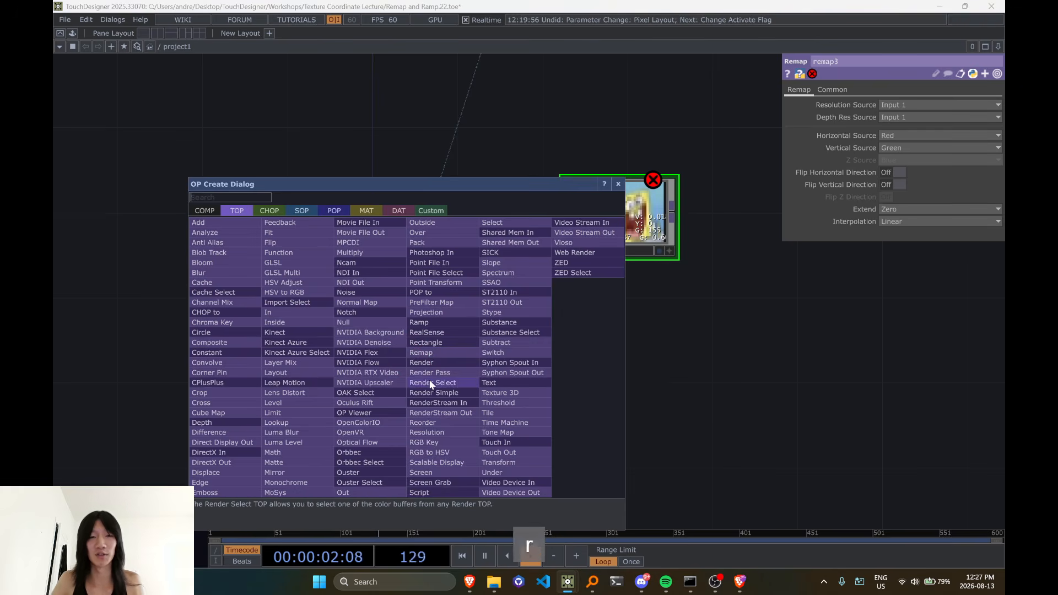
key("Escape")
Add a Ramp TOP in the empty space below low_res_sponge_waving1
double_click(438, 427)
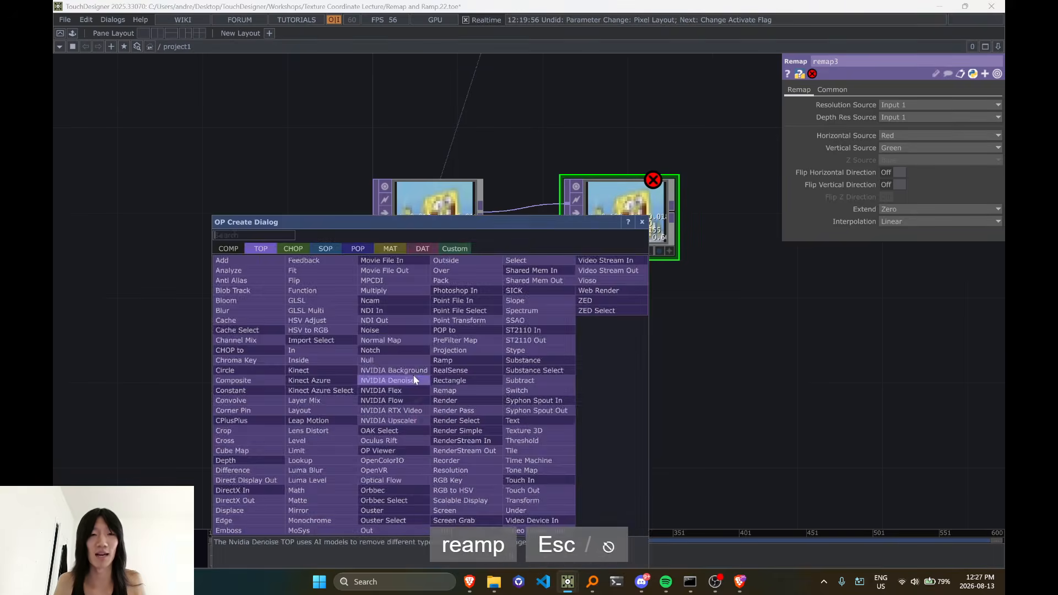
type("ra")
left_click(440, 361)
left_click(410, 384)
left_click_drag(648, 415, 582, 317)
Check low_res_sponge_waving1's image size and set ramp4's resolution to 35 by 28 to match
middle_click(389, 136)
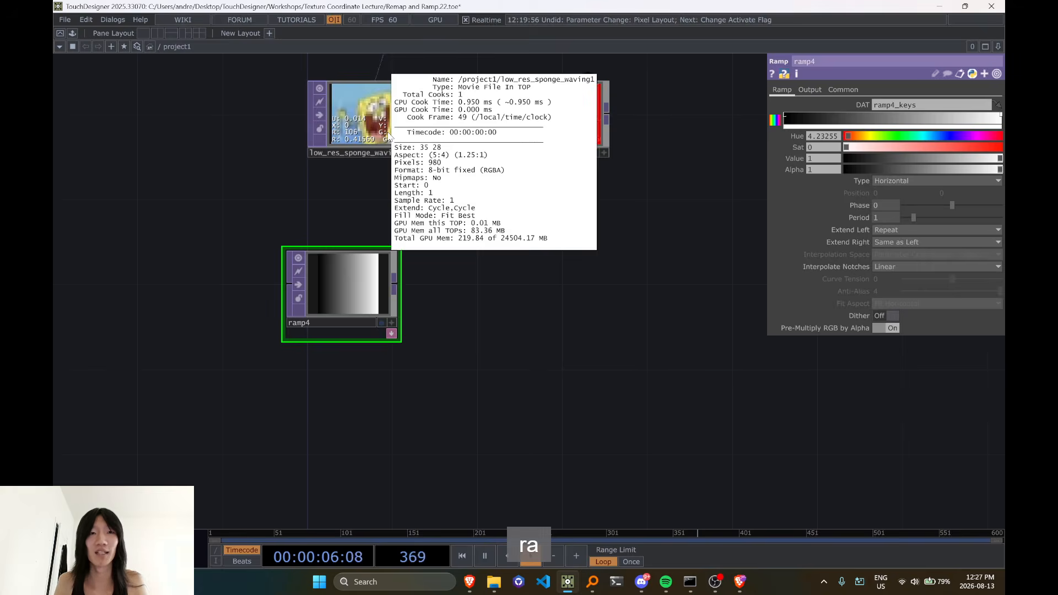
left_click(810, 92)
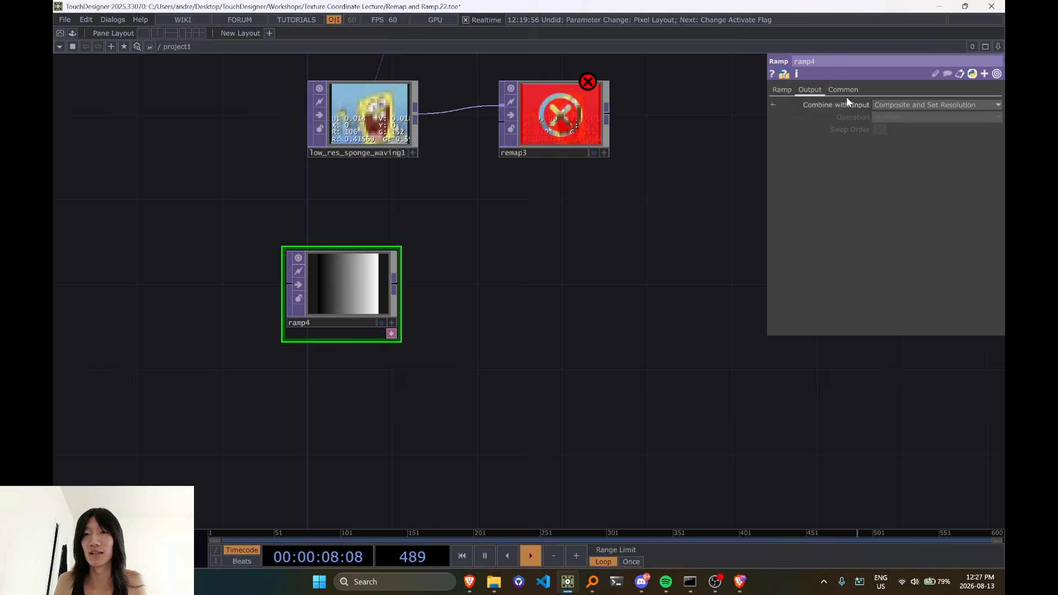
left_click(792, 90)
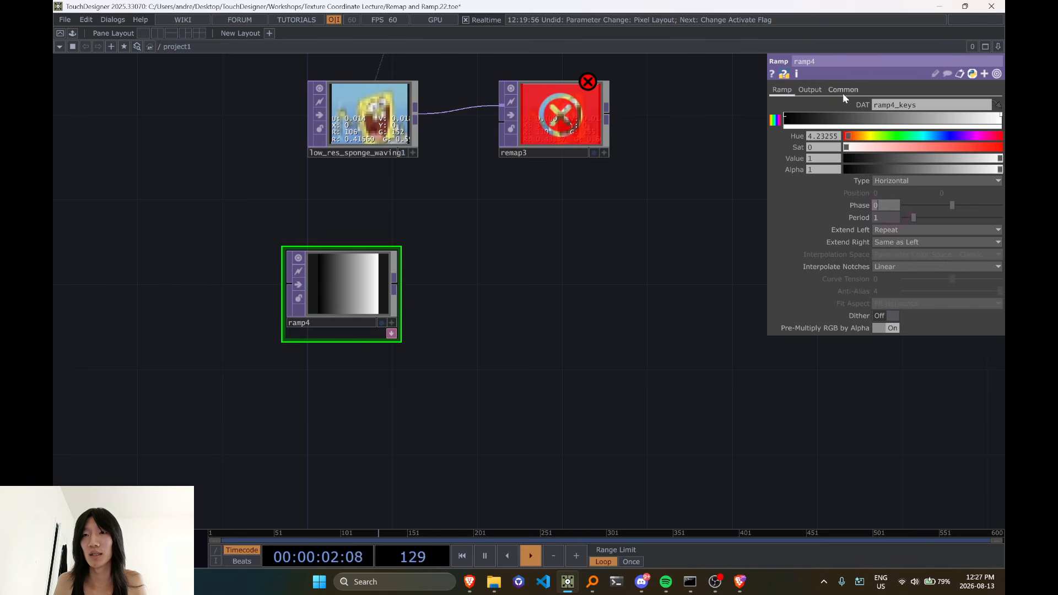
left_click_drag(638, 241, 609, 319)
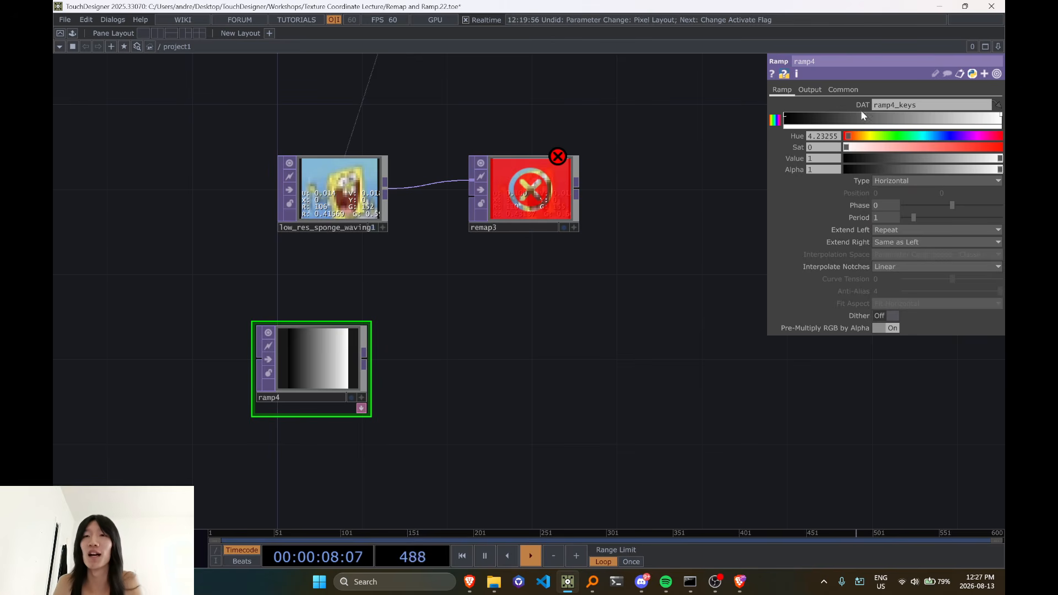
middle_click(364, 188)
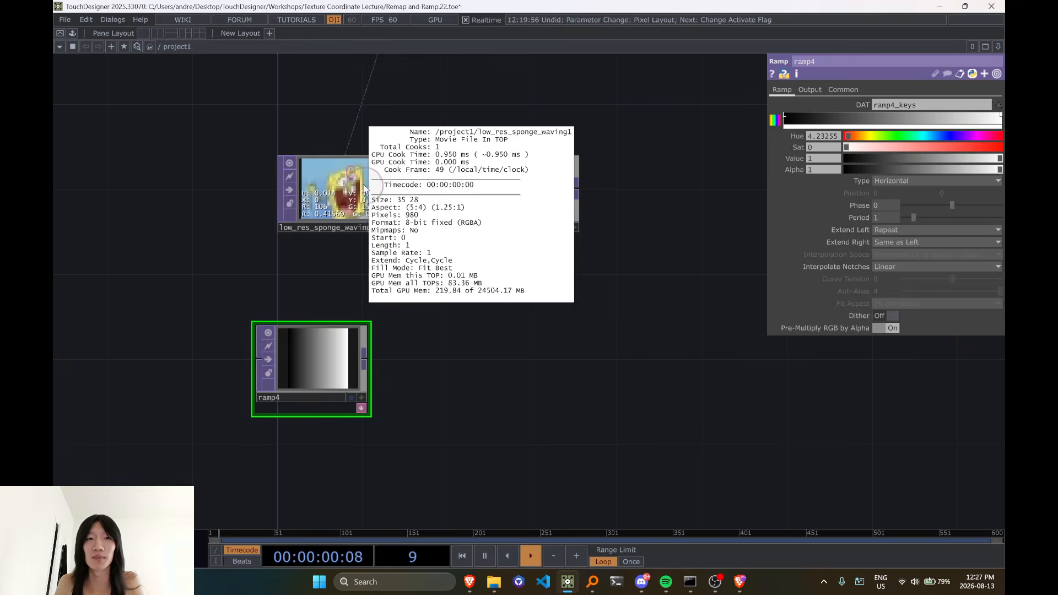
left_click(844, 89)
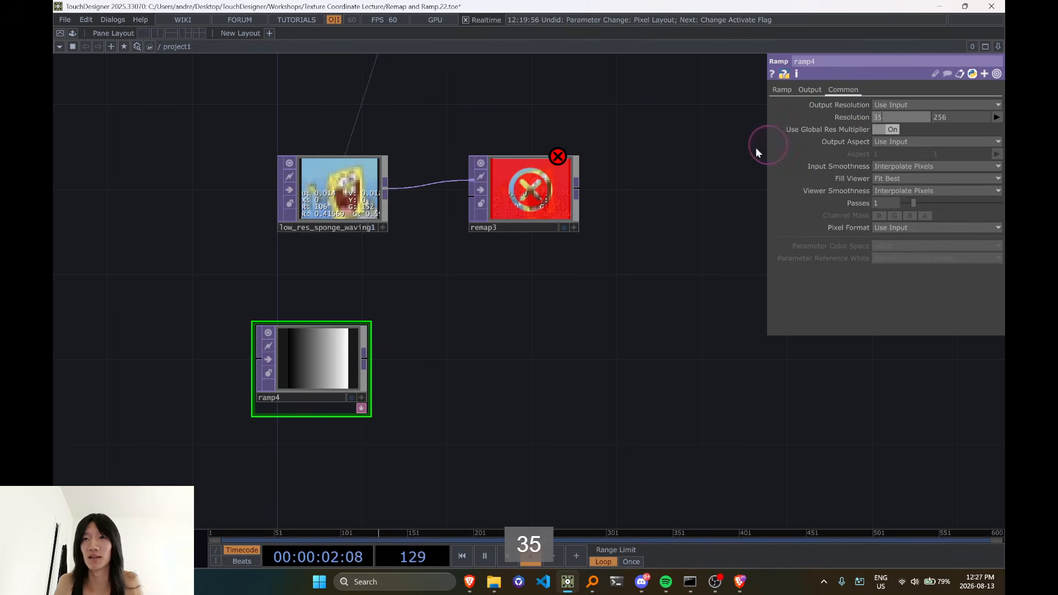
type("28")
Move ramp4 closer to low_res_sponge_waving1, duplicate it directly below, and set the copy's ramp type to Vertical
left_click_drag(322, 376, 319, 312)
key("ctrl+c")
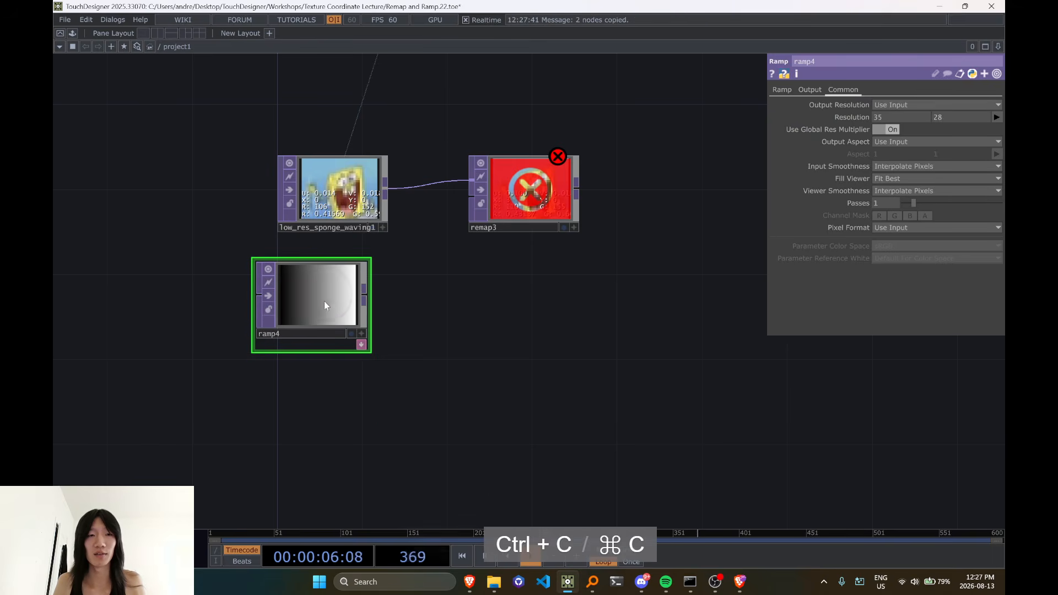
key("ctrl+v")
left_click(338, 384)
left_click(785, 94)
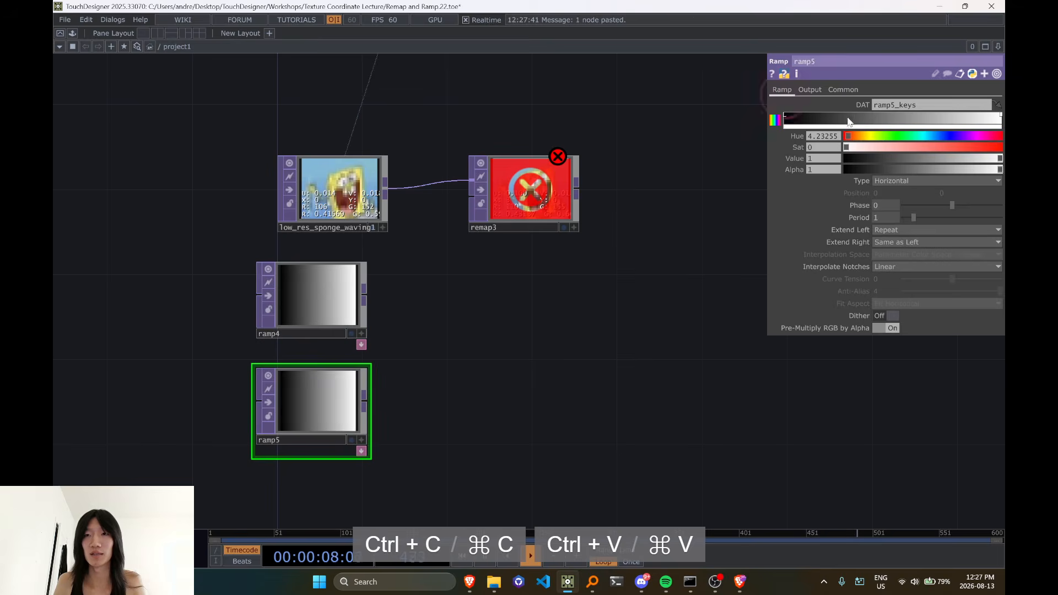
left_click(887, 182)
left_click(887, 193)
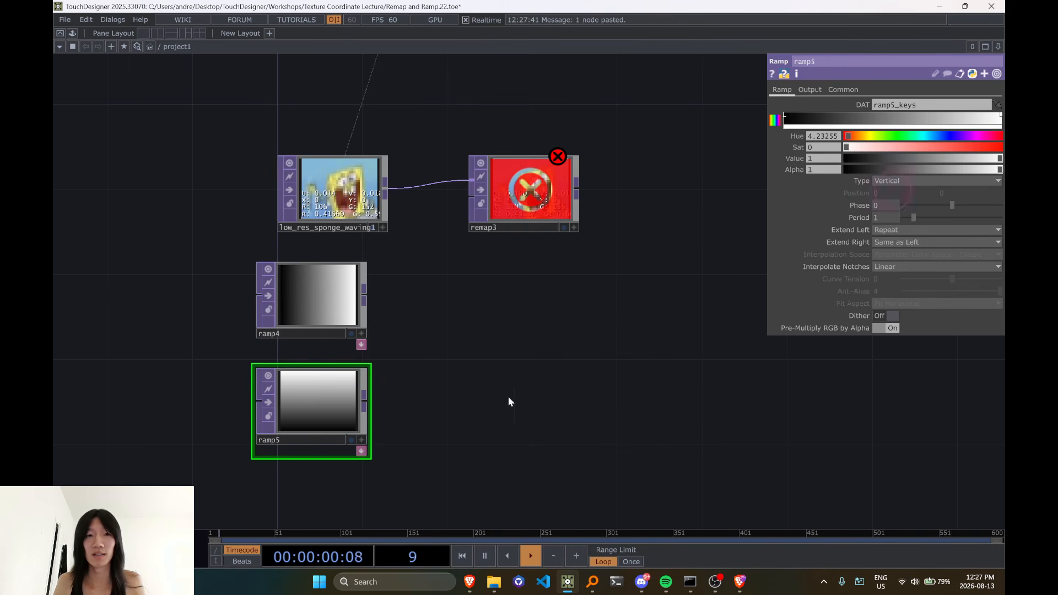
Add a Reorder TOP beside the ramps, feed it ramp4 first and ramp5 second, and move remap3 farther right
key("Tab")
type("reorder")
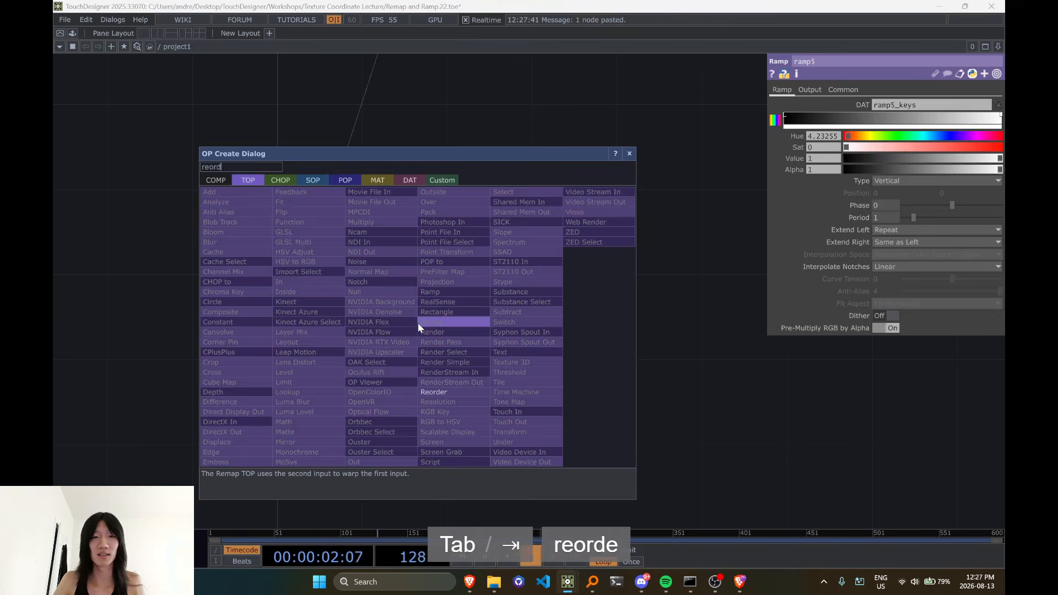
key("Return")
left_click(477, 339)
left_click_drag(368, 399, 411, 313)
left_click_drag(468, 334, 427, 314)
left_click_drag(577, 205, 706, 205)
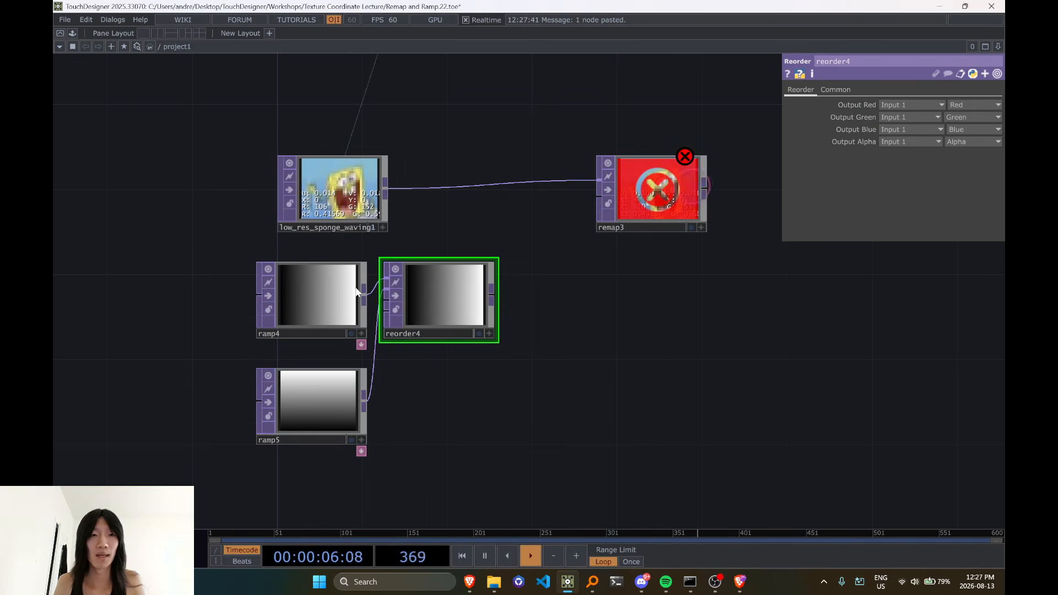
Set ramp4's pixel format to 32-bit float (RG)
left_click(339, 297)
left_click(913, 227)
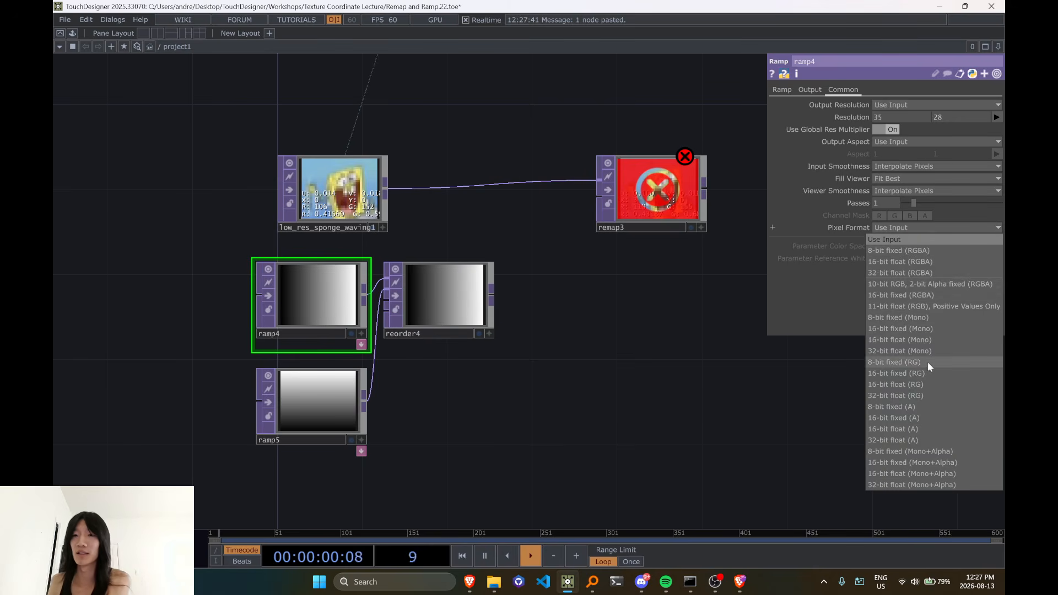
left_click(922, 396)
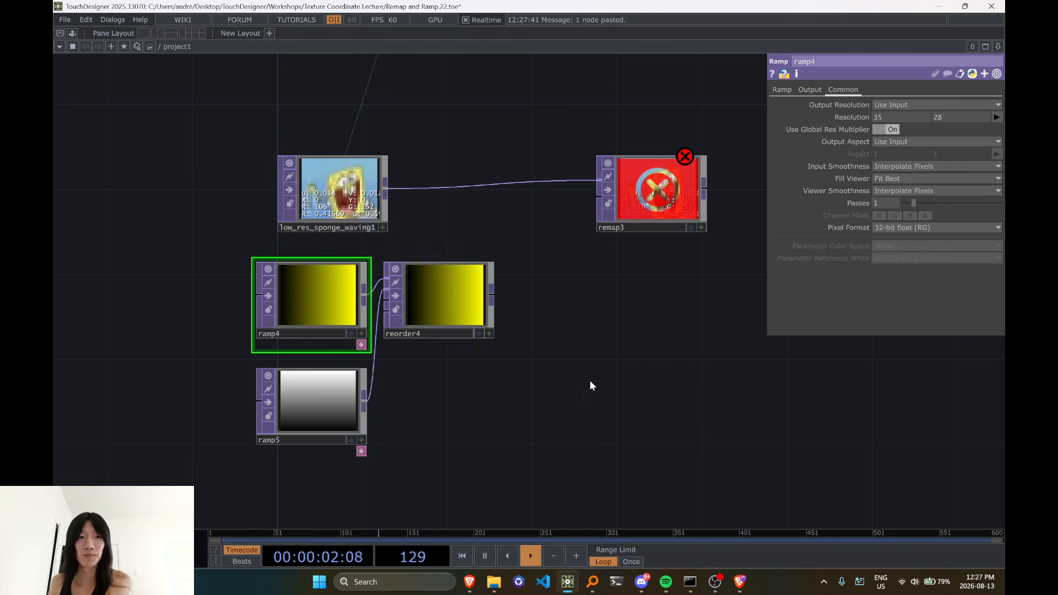
Set reorder4's Output Green to take the green channel from Input 2
left_click(437, 295)
left_click(908, 129)
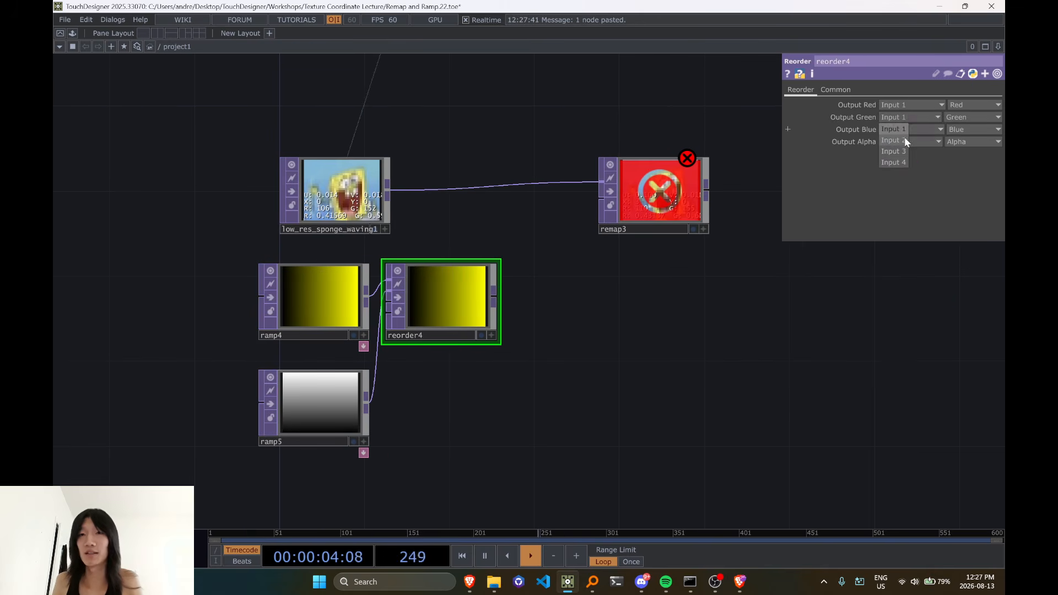
left_click(905, 140)
scroll(506, 339, "up", 3)
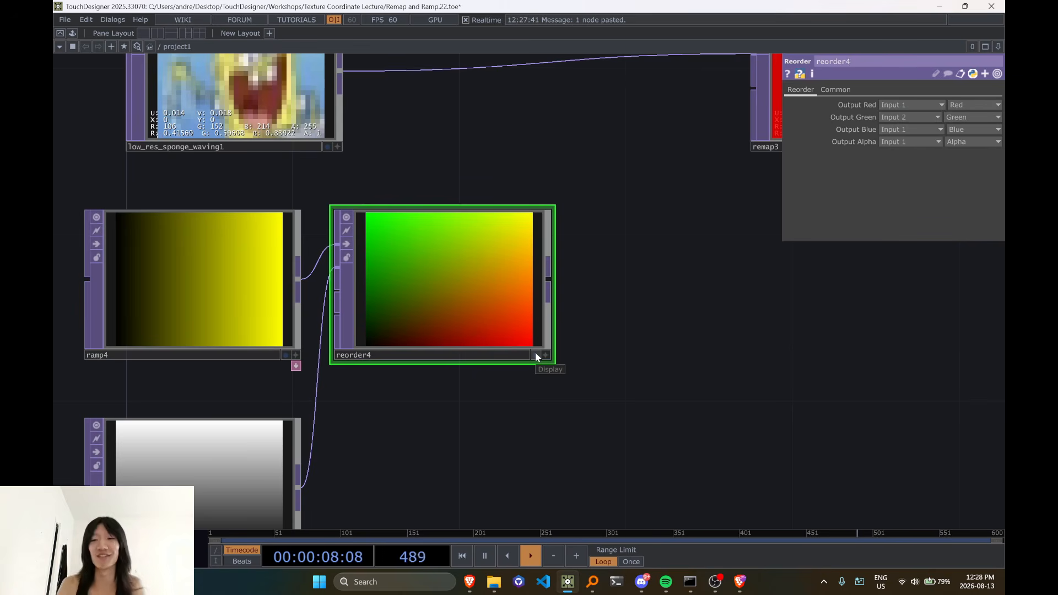
Make reorder4's viewer interactive and try to display its pixel values
scroll(616, 318, "down", 3)
left_click_drag(691, 376, 544, 408)
left_click_drag(426, 321, 516, 330)
left_click(422, 375)
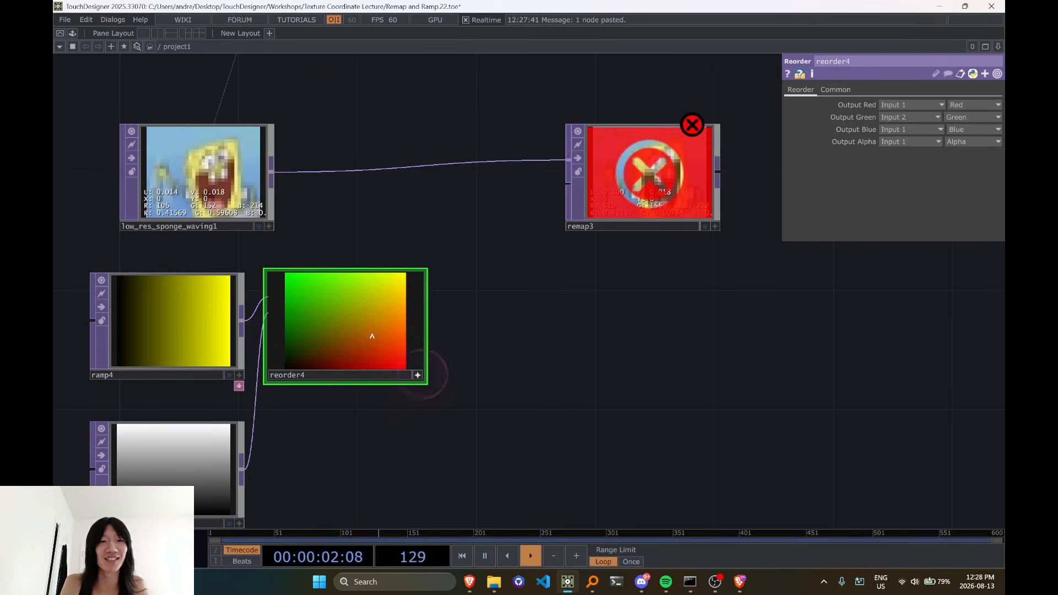
key("v")
left_click_drag(375, 334, 335, 340)
key("v")
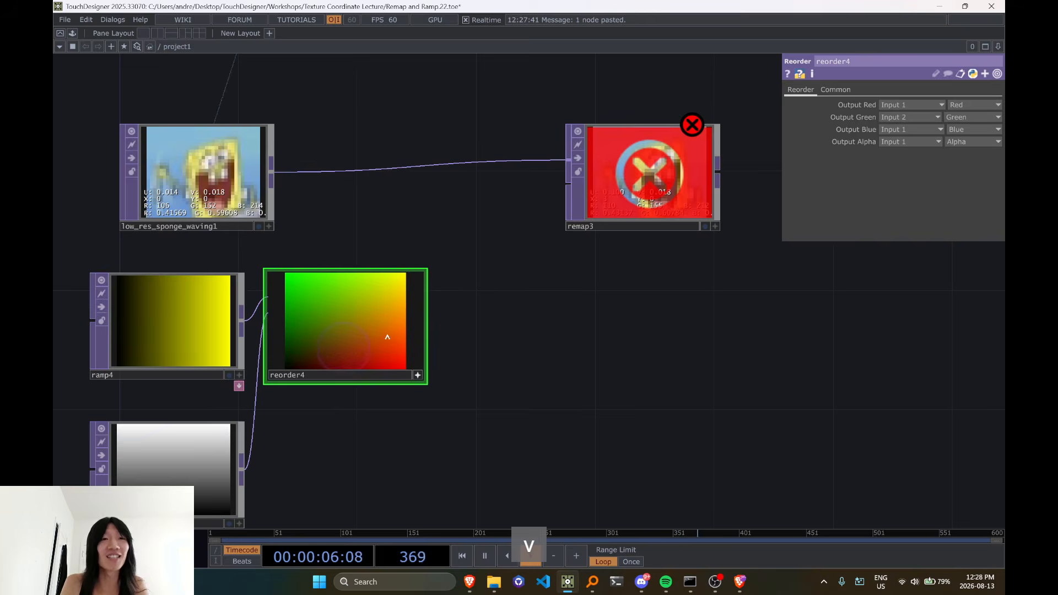
Examine the individual coloured pixels of noise1 in the upper part of the network
scroll(505, 306, "down", 5)
left_click_drag(510, 268, 511, 399)
left_click_drag(513, 323, 518, 428)
left_click_drag(494, 237, 485, 422)
scroll(411, 316, "up", 5)
scroll(411, 316, "up", 3)
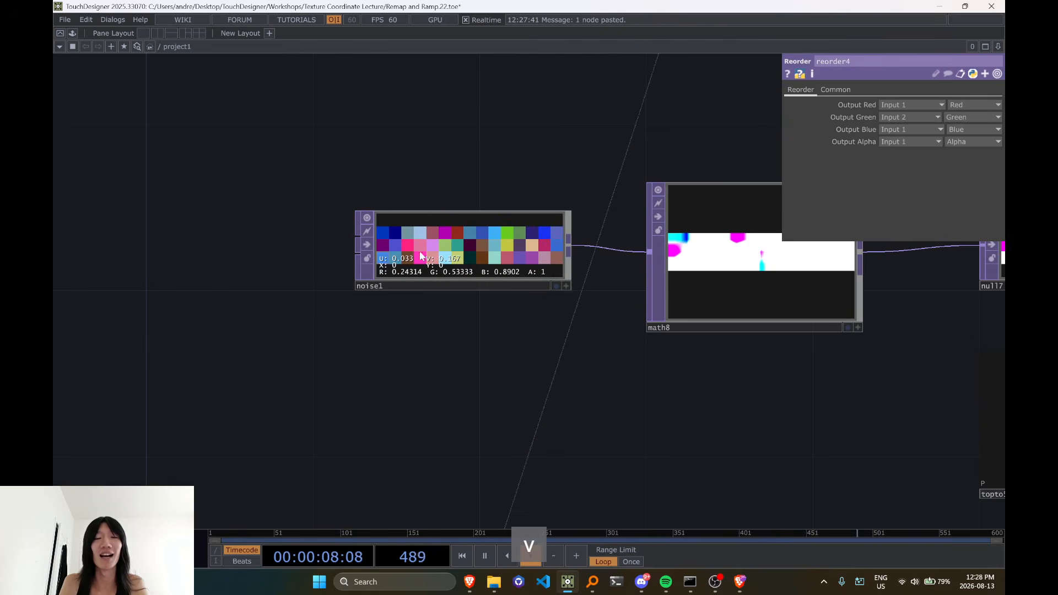
scroll(443, 281, "down", 6)
left_click_drag(441, 361, 448, 408)
scroll(436, 365, "up", 5)
scroll(435, 365, "up", 3)
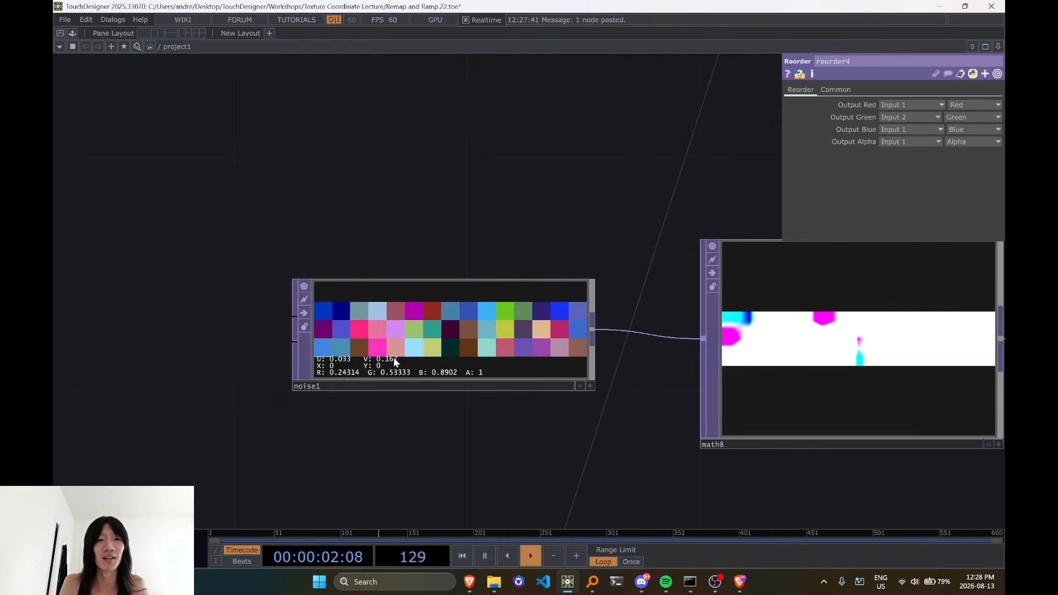
scroll(562, 397, "down", 6)
scroll(450, 441, "up", 5)
left_click_drag(450, 441, 456, 225)
scroll(430, 246, "down", 1)
scroll(430, 246, "up", 1)
Return to the sponge remap network and connect reorder4's output to remap3's second input
left_click_drag(412, 474, 428, 326)
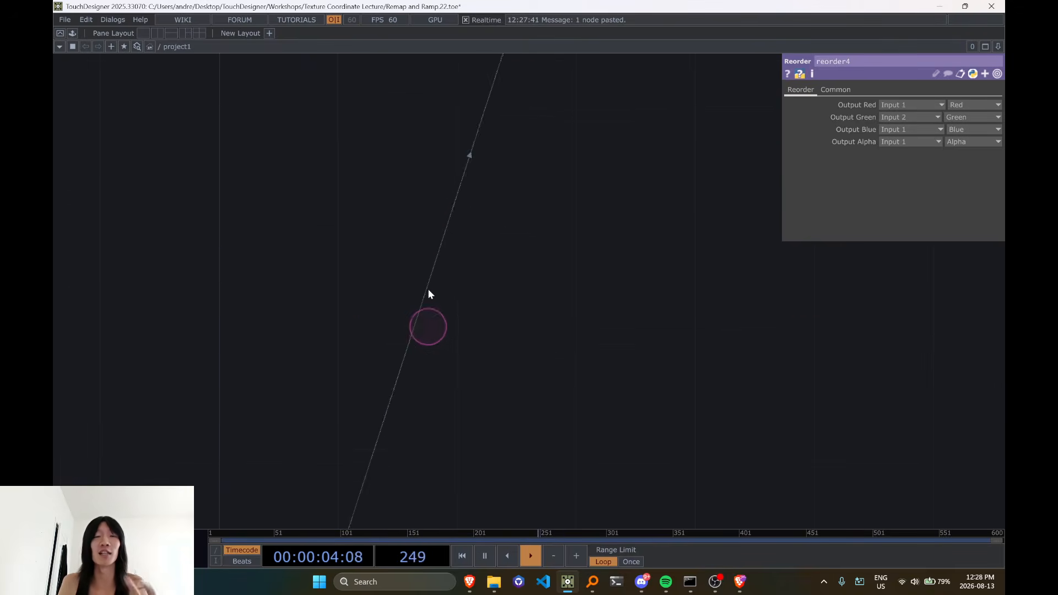
left_click_drag(441, 274, 435, 375)
left_click_drag(446, 227, 409, 421)
left_click_drag(451, 295, 461, 142)
scroll(441, 292, "down", 5)
left_click_drag(467, 259, 480, 163)
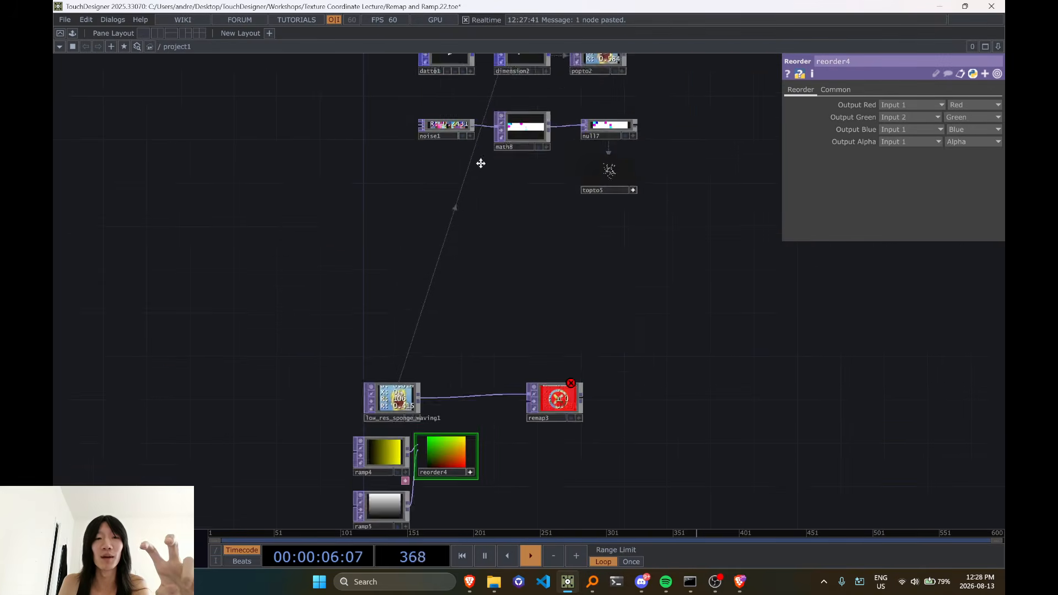
left_click_drag(472, 408, 493, 228)
scroll(494, 280, "up", 5)
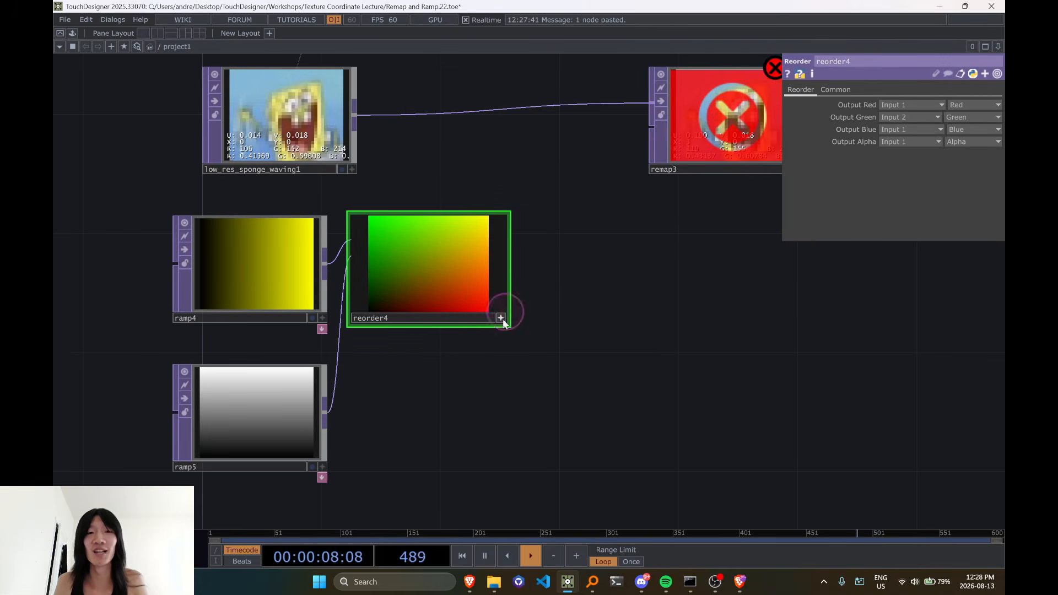
left_click_drag(507, 270, 650, 128)
left_click_drag(577, 293, 395, 331)
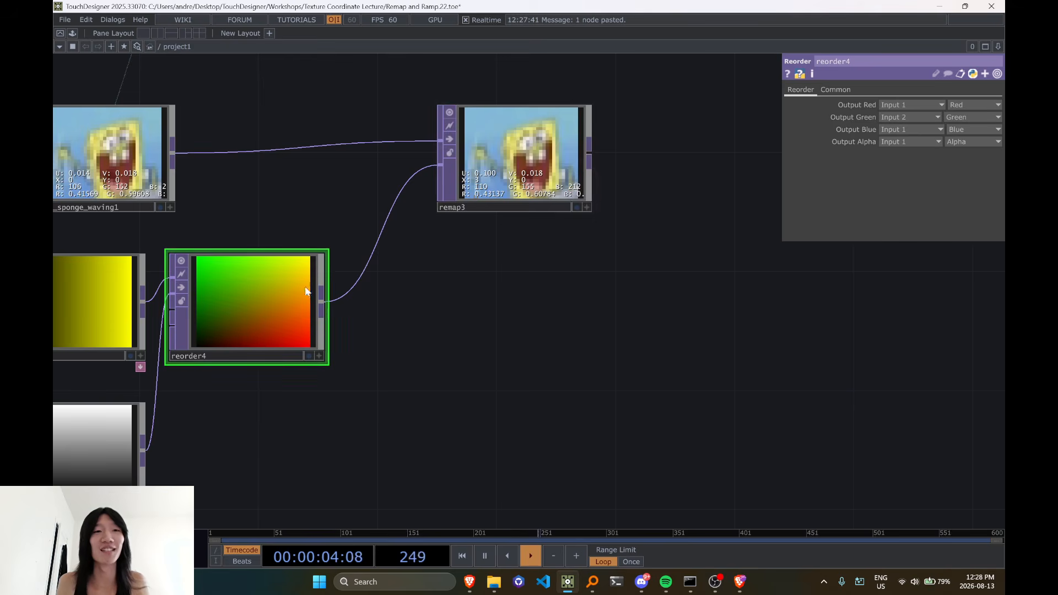
Make reorder4's viewer interactive and display its pixel values
scroll(445, 329, "down", 5)
scroll(451, 316, "up", 5)
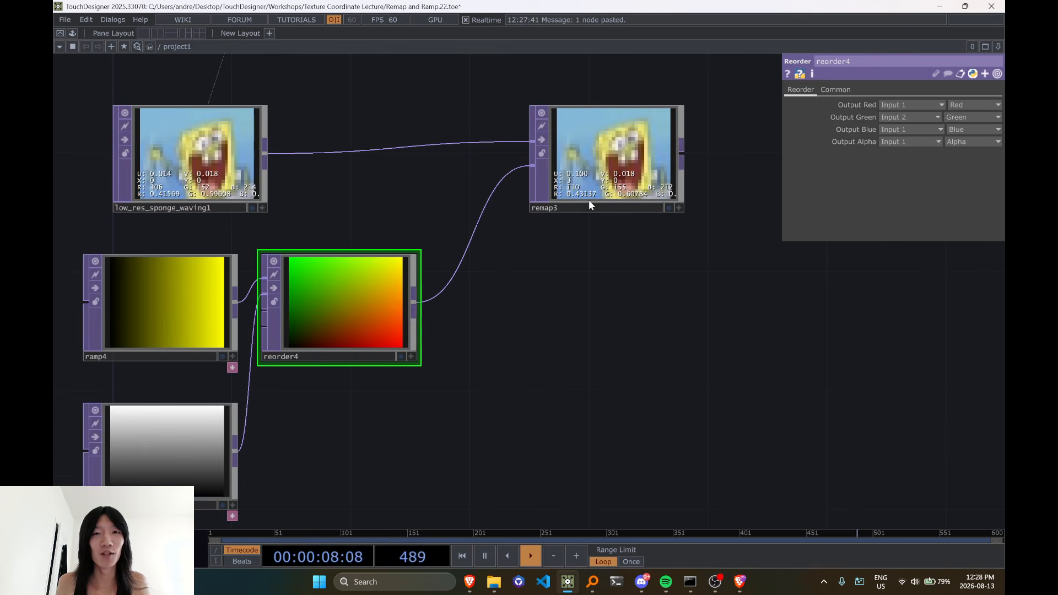
left_click_drag(575, 288, 397, 311)
scroll(289, 339, "up", 2)
scroll(288, 340, "down", 4)
scroll(396, 310, "up", 2)
scroll(335, 474, "up", 2)
left_click_drag(334, 474, 497, 281)
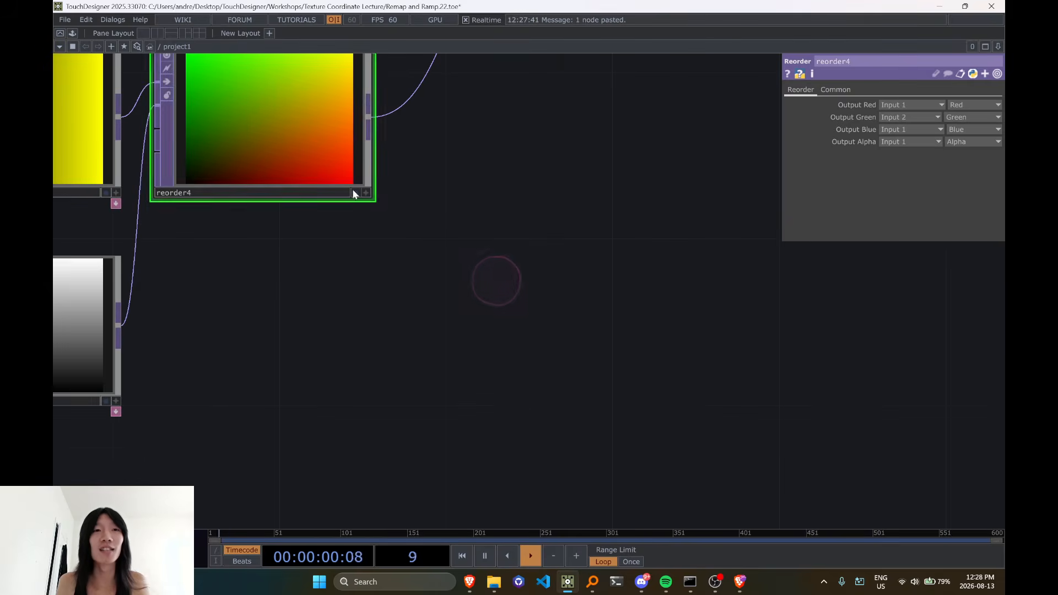
left_click_drag(513, 201, 514, 319)
scroll(511, 297, "down", 2)
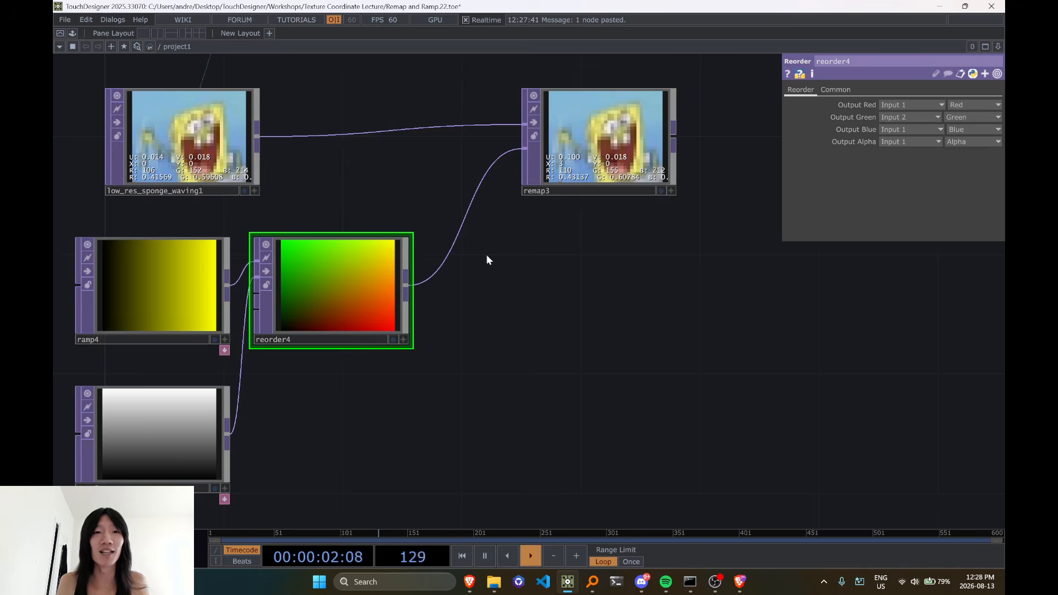
scroll(430, 326, "up", 2)
left_click_drag(415, 349, 539, 337)
left_click(520, 336)
scroll(364, 385, "up", 5)
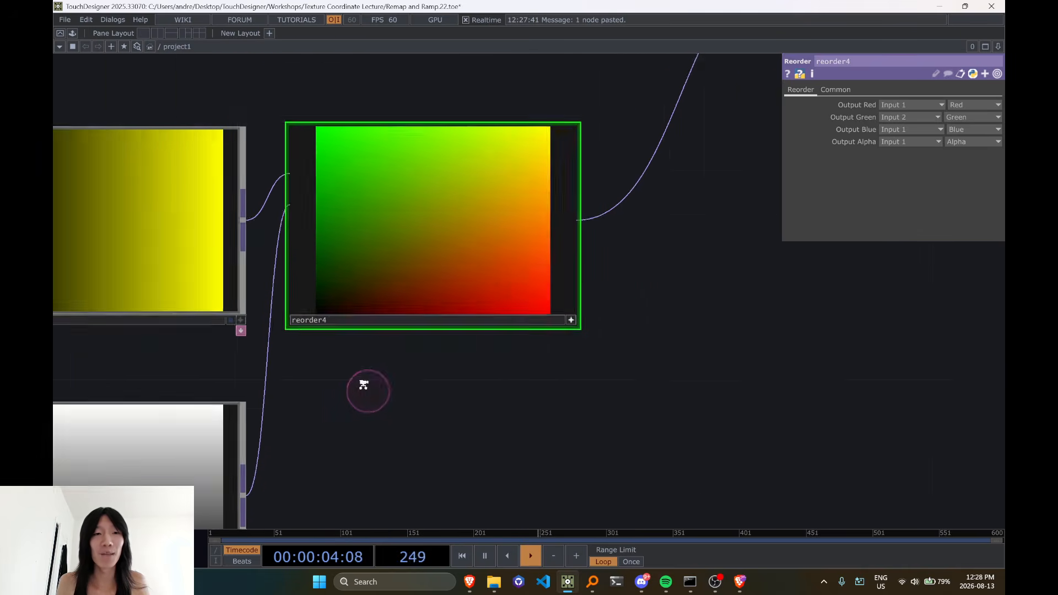
key("d")
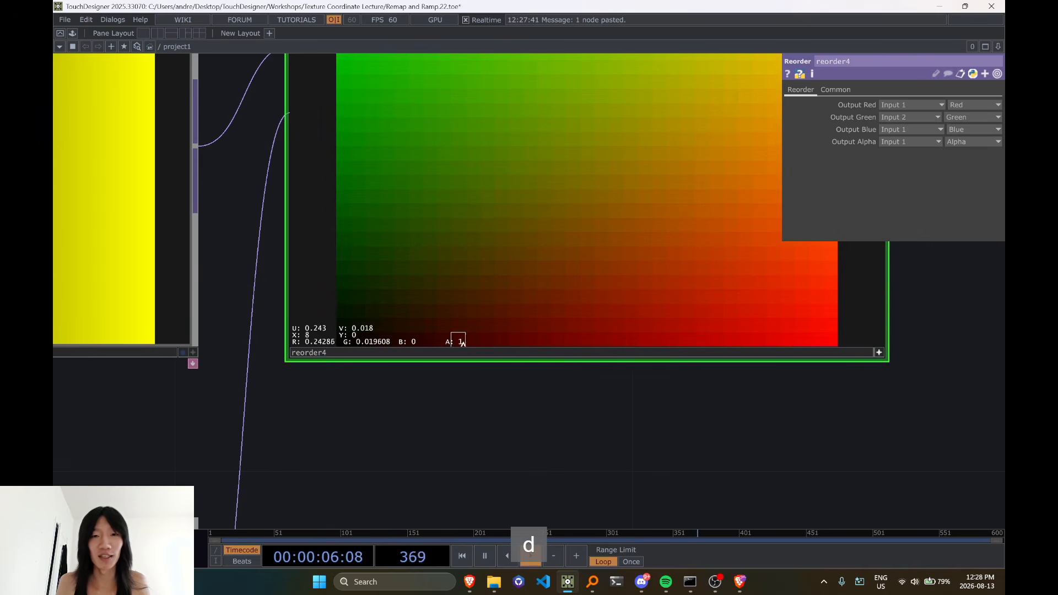
Examine how the red and green values of reorder4's lower-left corner pixels relate to their U and V coordinates
scroll(341, 353, "up", 3)
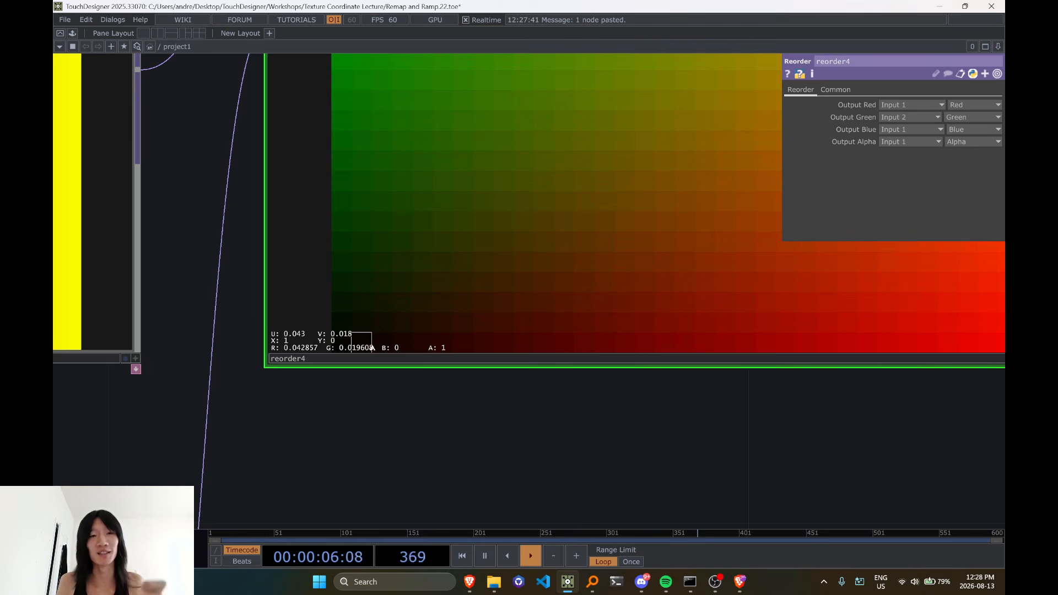
scroll(339, 350, "down", 5)
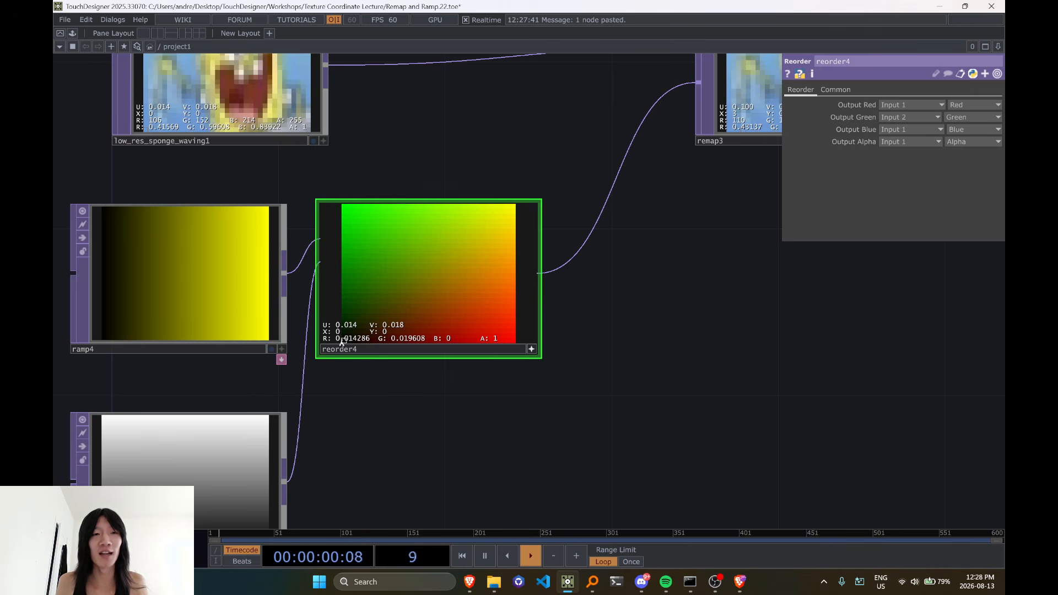
left_click_drag(454, 139, 510, 189)
scroll(402, 380, "up", 5)
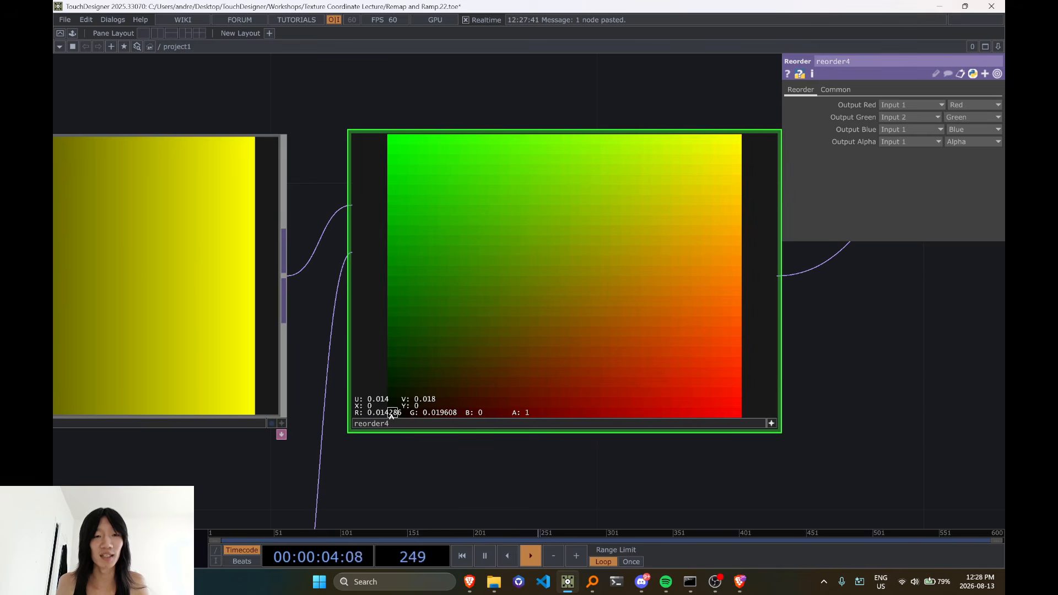
scroll(391, 415, "down", 5)
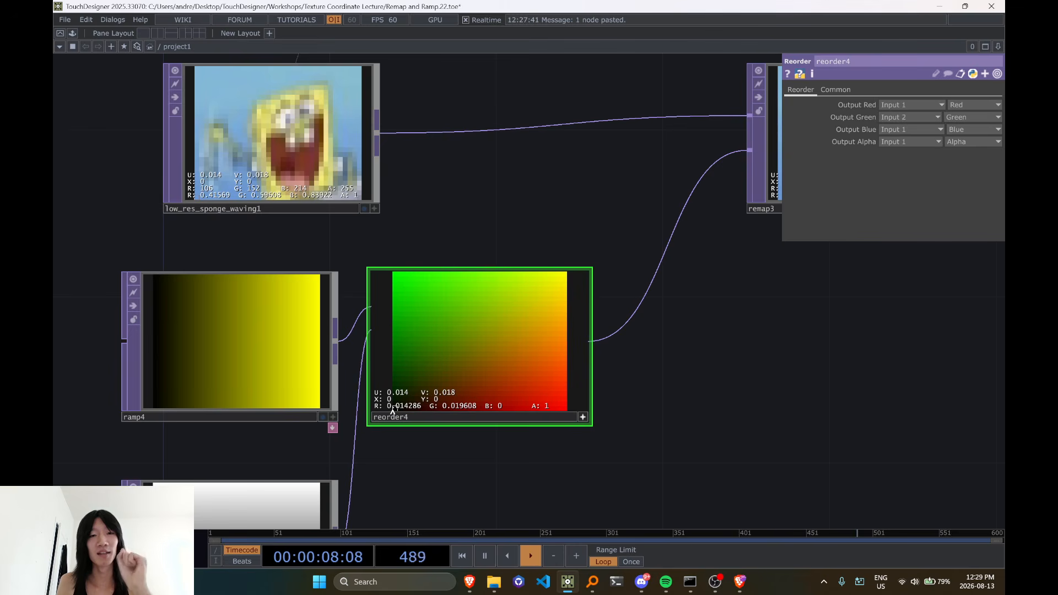
Compare the lower-left corner pixel of low_res_sponge_waving1 with the corresponding pixel of remap3
scroll(373, 210, "up", 4)
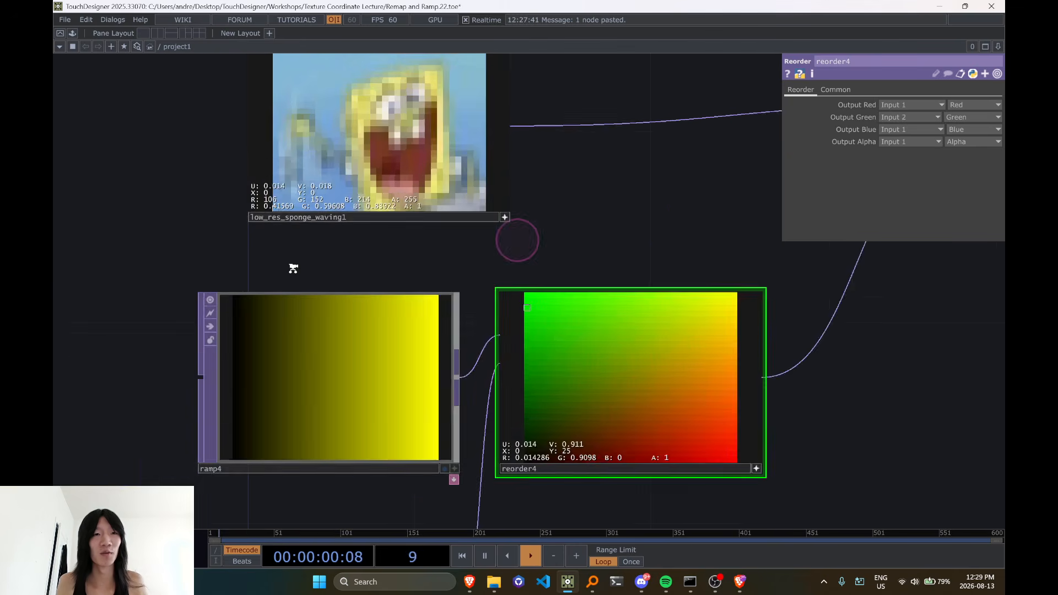
scroll(262, 188, "up", 4)
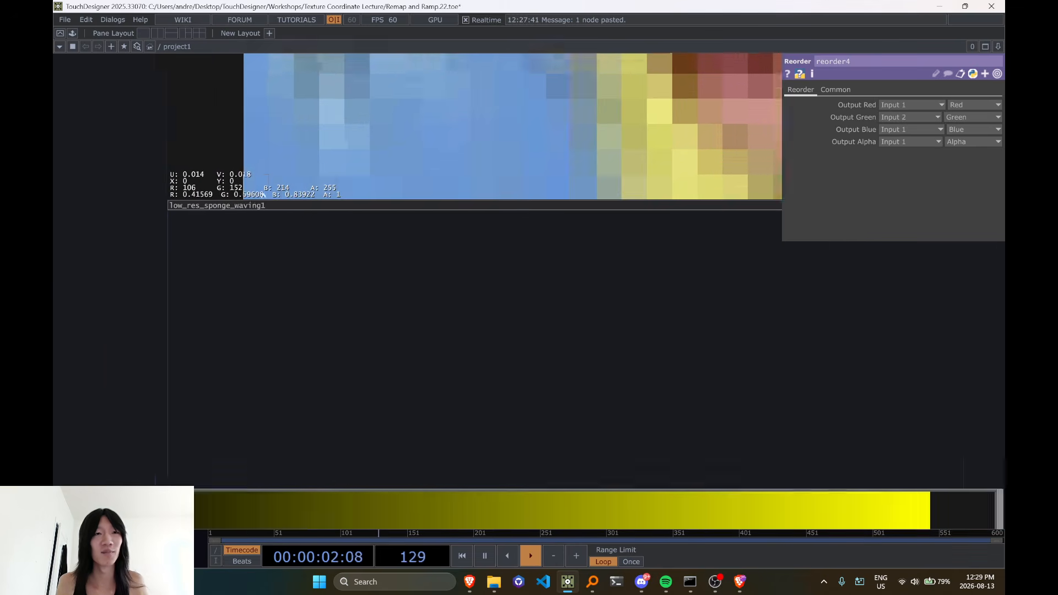
scroll(265, 187, "down", 6)
left_click_drag(688, 198, 270, 308)
left_click_drag(433, 276, 474, 274)
left_click_drag(563, 314, 385, 336)
scroll(554, 296, "up", 3)
scroll(554, 296, "up", 3)
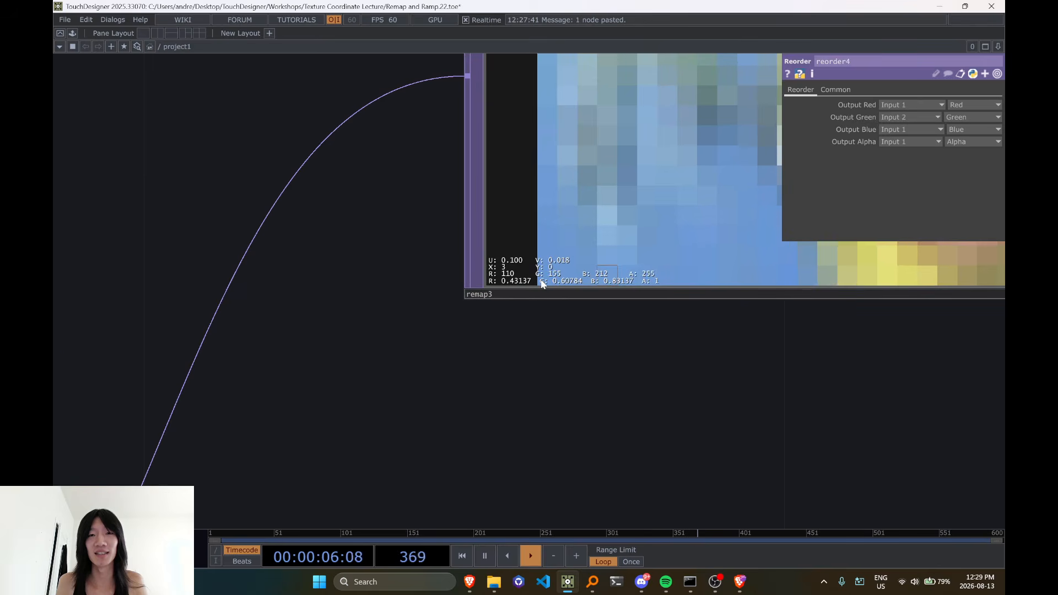
Finish inspecting remap3's corner pixels and deactivate the interactive viewers of remap3 and reorder4
scroll(551, 281, "down", 5)
scroll(597, 298, "up", 5)
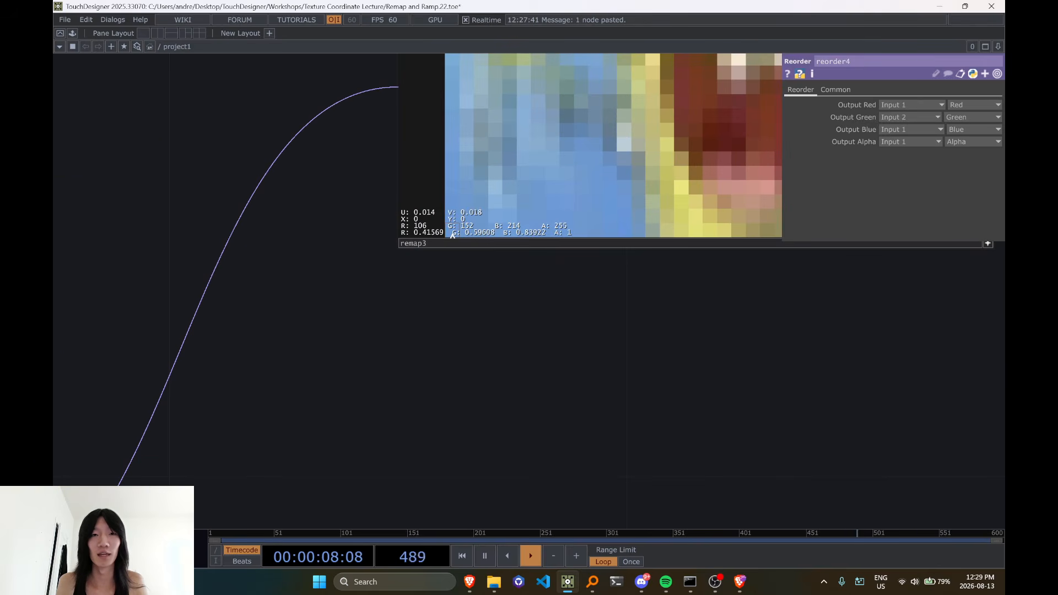
scroll(452, 234, "down", 6)
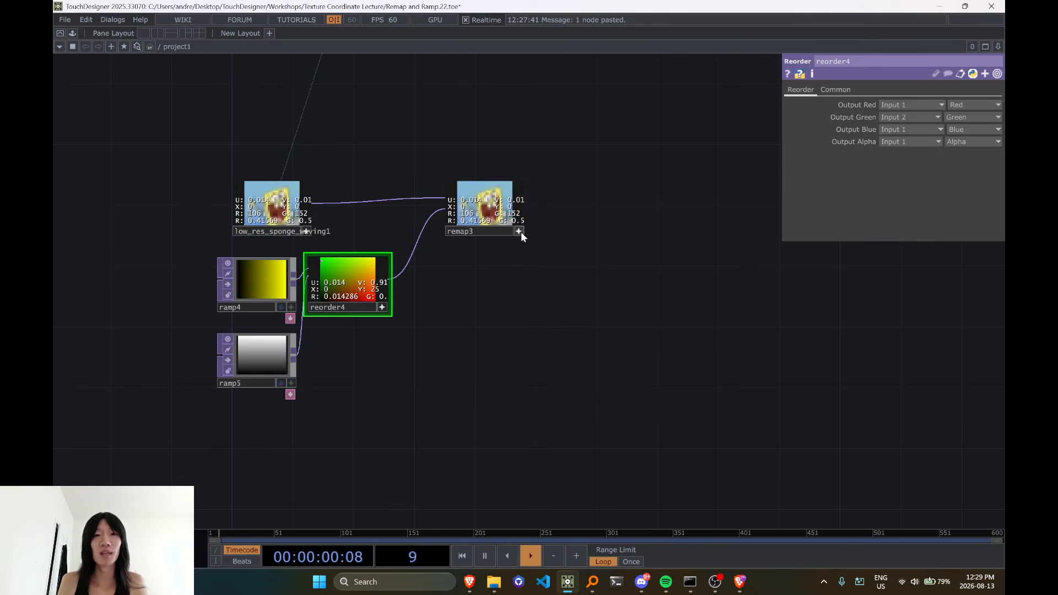
left_click(520, 232)
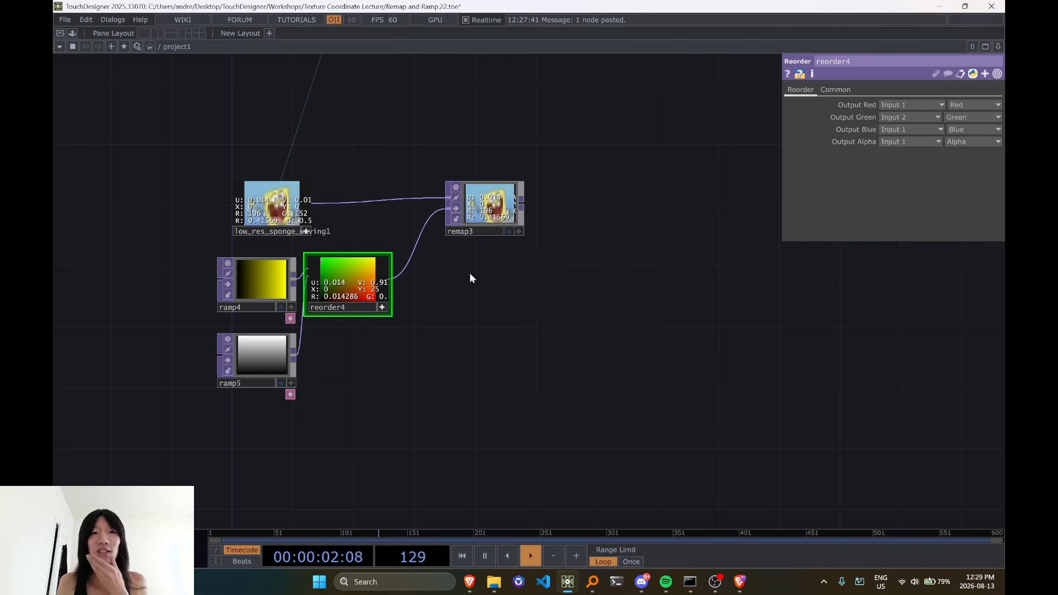
left_click(383, 308)
scroll(385, 312, "up", 3)
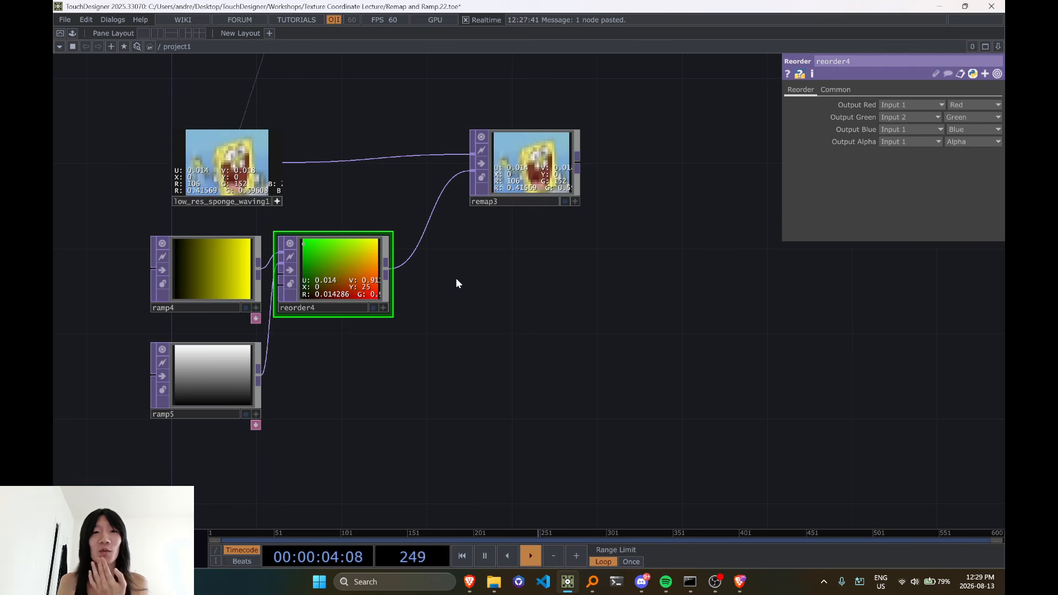
Move remap3 aside to make room and insert a Point Transform TOP between reorder4 and remap3
left_click_drag(519, 189, 570, 201)
left_click_drag(482, 300, 453, 309)
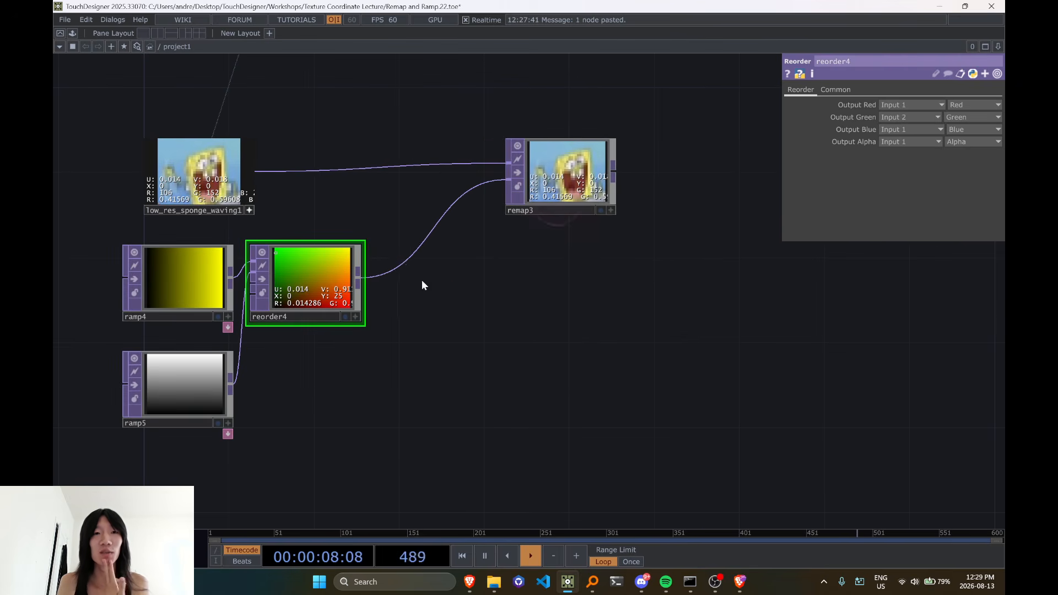
right_click(391, 248)
left_click(428, 247)
type(";poi")
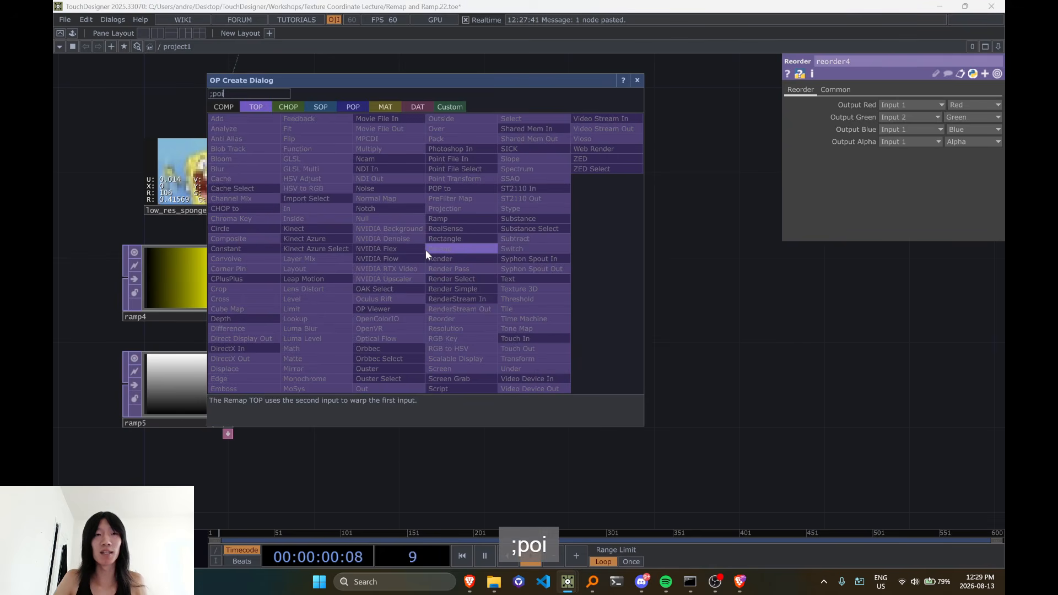
key("BackSpace")
key("BackSpace")
key("BackSpace")
key("BackSpace")
type("poin")
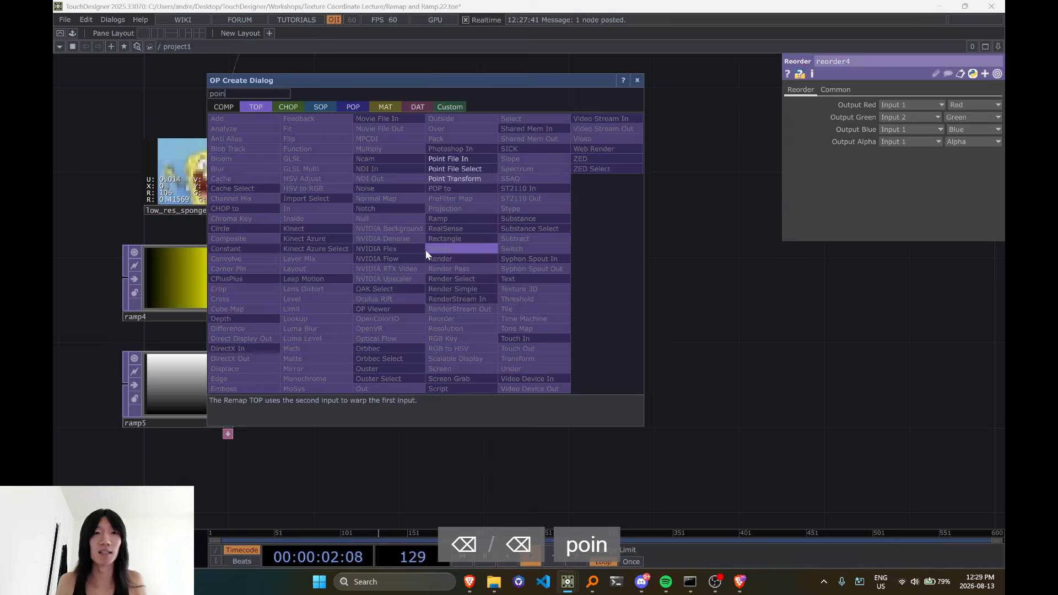
left_click(454, 178)
left_click(448, 282)
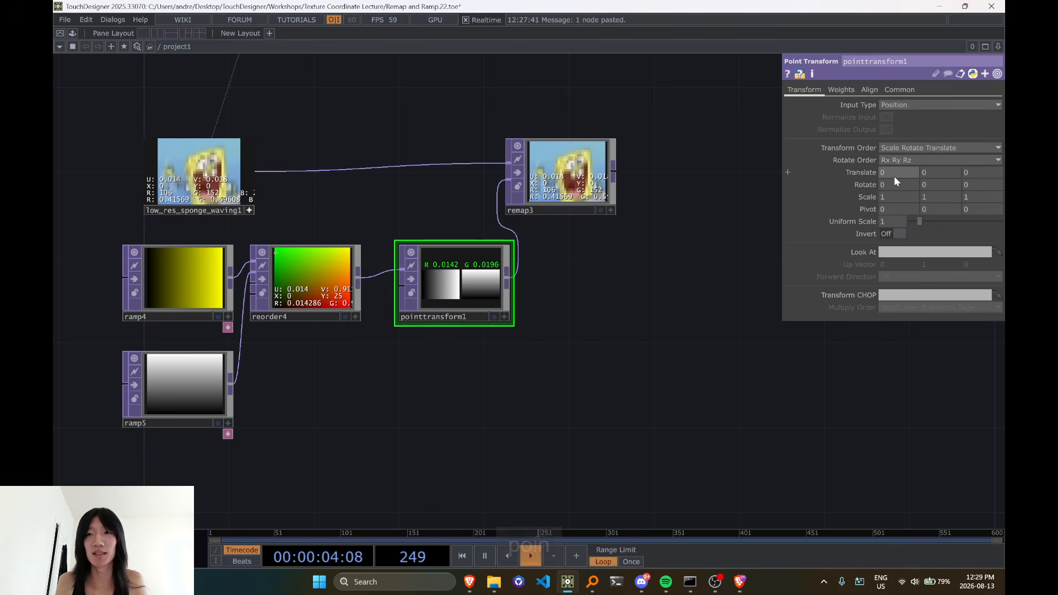
Move remap3 farther away and insert a Null TOP between pointtransform1 and remap3
middle_click_drag(894, 176, 786, 196)
left_click_drag(559, 187, 644, 167)
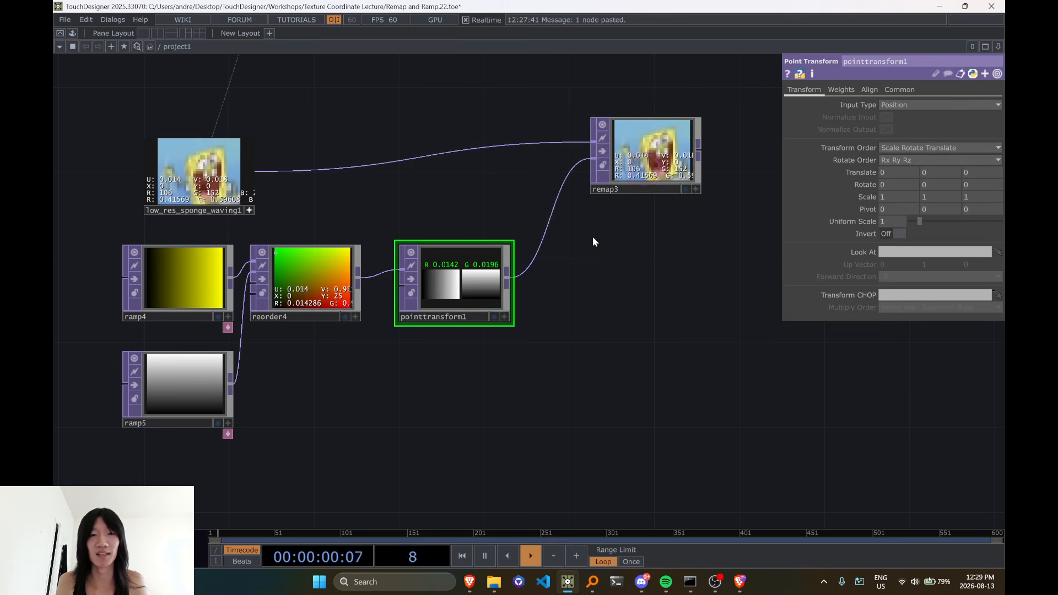
right_click(533, 243)
left_click(548, 247)
type("nu")
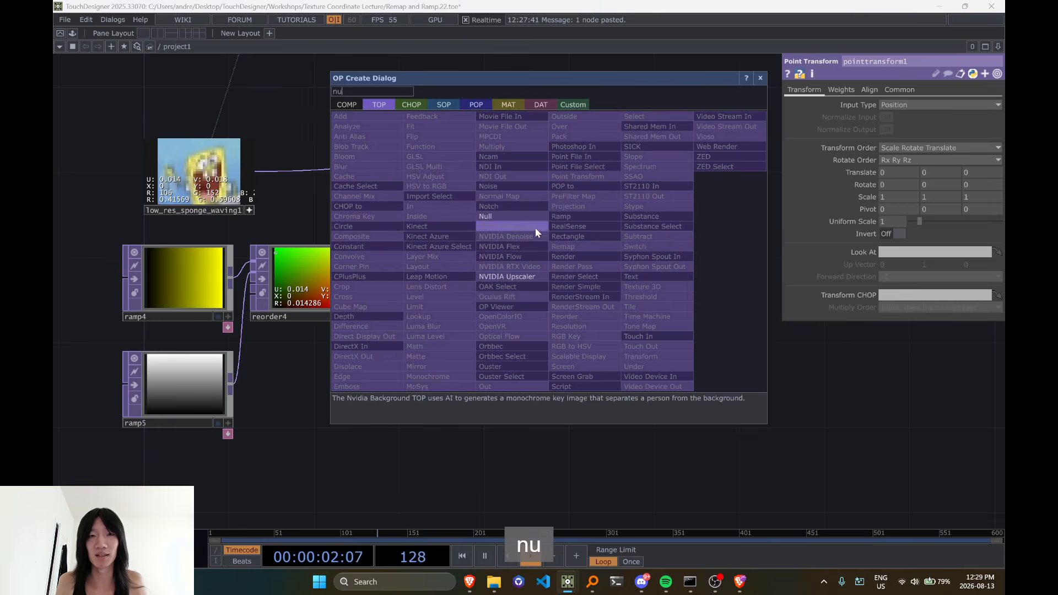
left_click(535, 227)
left_click(586, 281)
Display the new Null TOP's pixels as points in its viewer
right_click(630, 316)
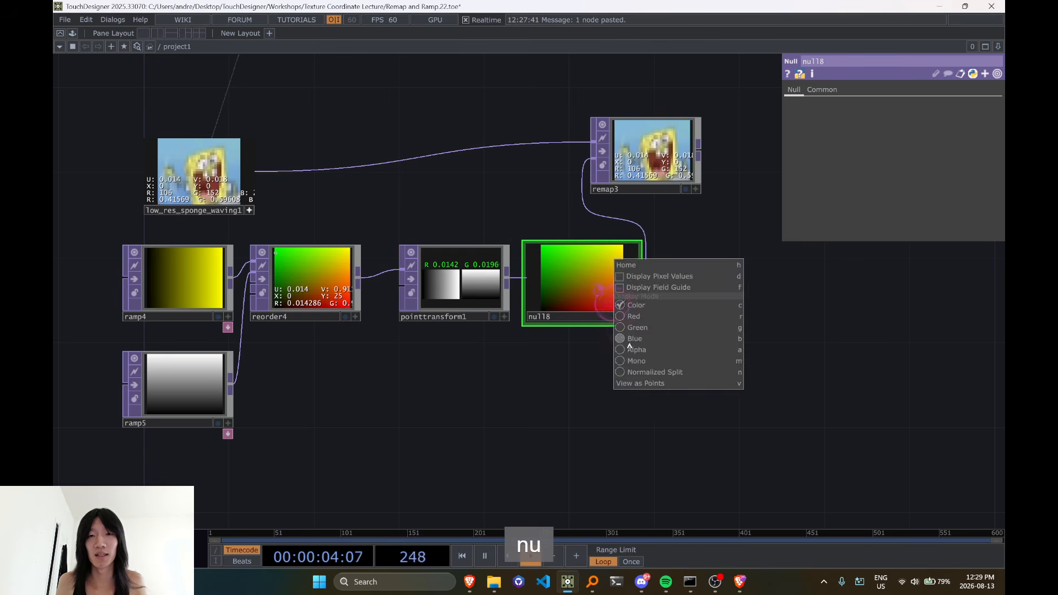
left_click(638, 387)
double_click(508, 395)
key("Escape")
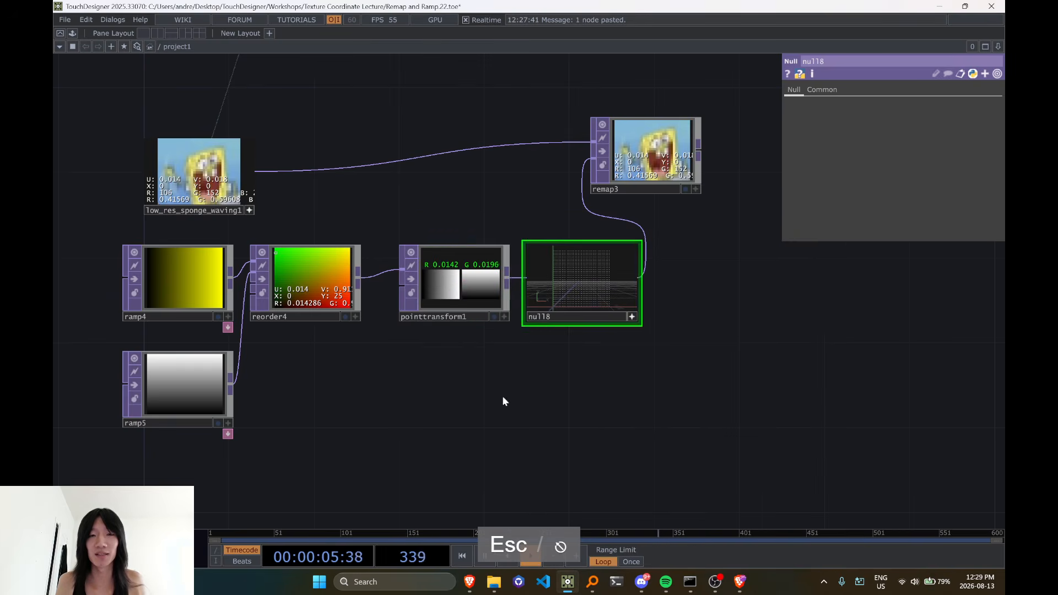
Set the X translation of pointtransform1 to -0.5
left_click(459, 291)
left_click_drag(514, 402, 468, 405)
middle_click_drag(899, 177, 451, 349)
left_click_drag(895, 175, 892, 174)
type("5")
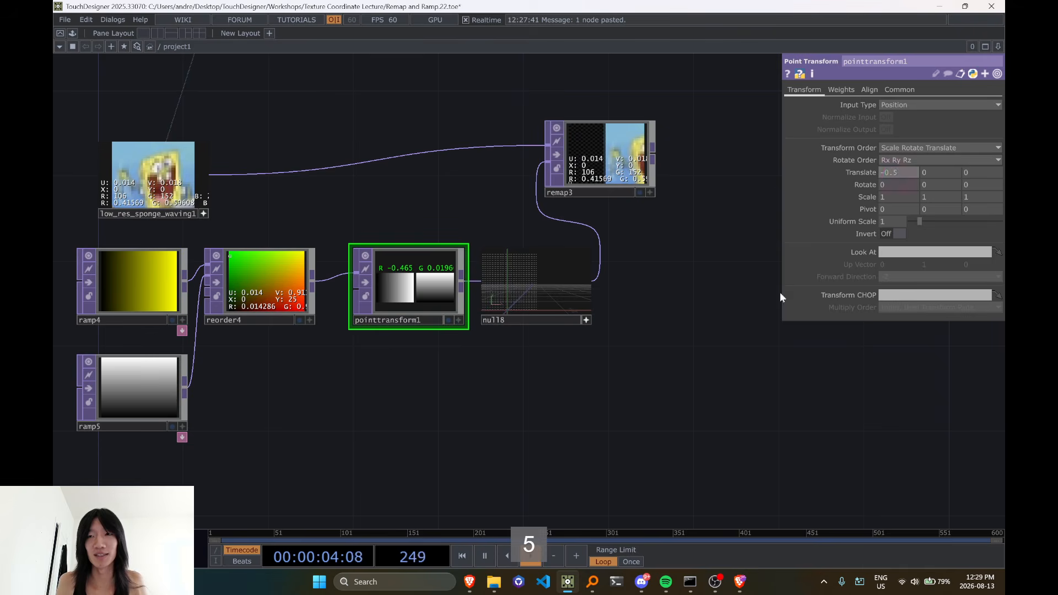
left_click(774, 301)
left_click_drag(677, 318, 661, 364)
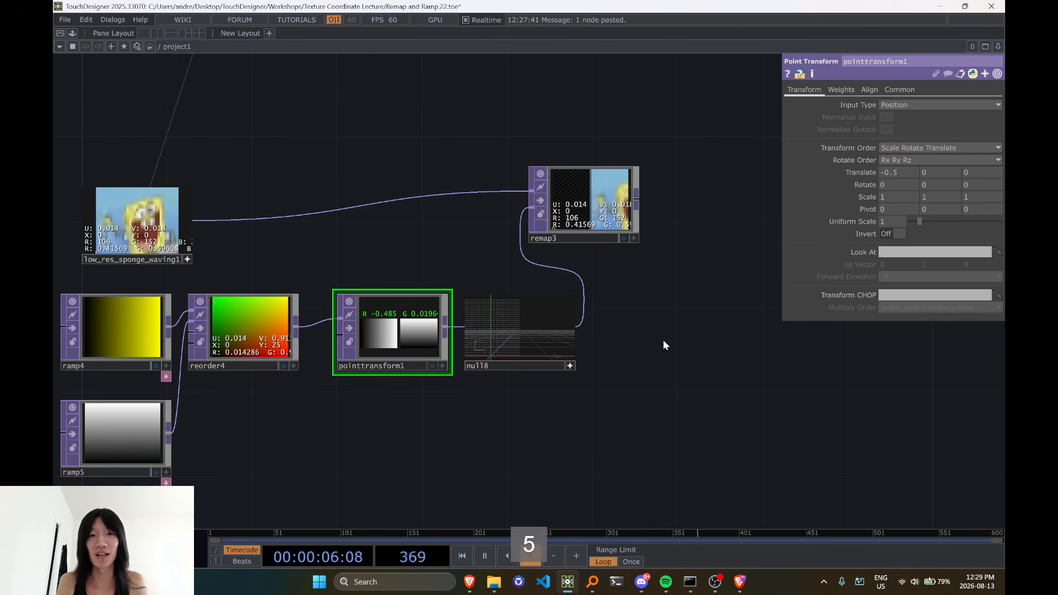
Examine how the translation affects remap3's image and the point grid in null8's viewer
scroll(653, 347, "up", 3)
scroll(636, 234, "down", 2)
scroll(512, 172, "up", 4)
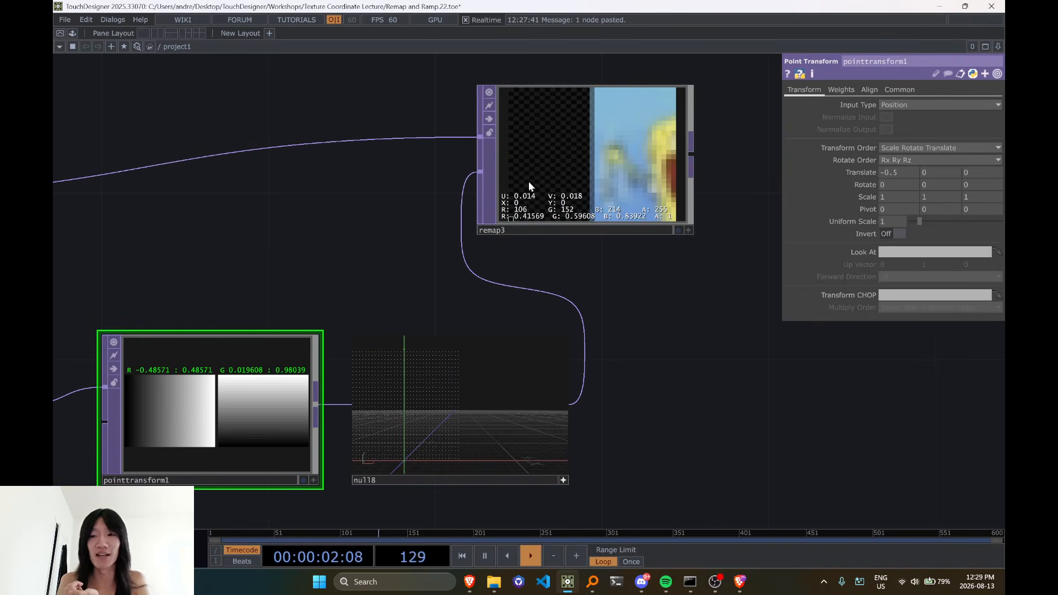
left_click_drag(694, 485, 752, 391)
scroll(496, 365, "down", 4)
right_click_drag(504, 350, 536, 353)
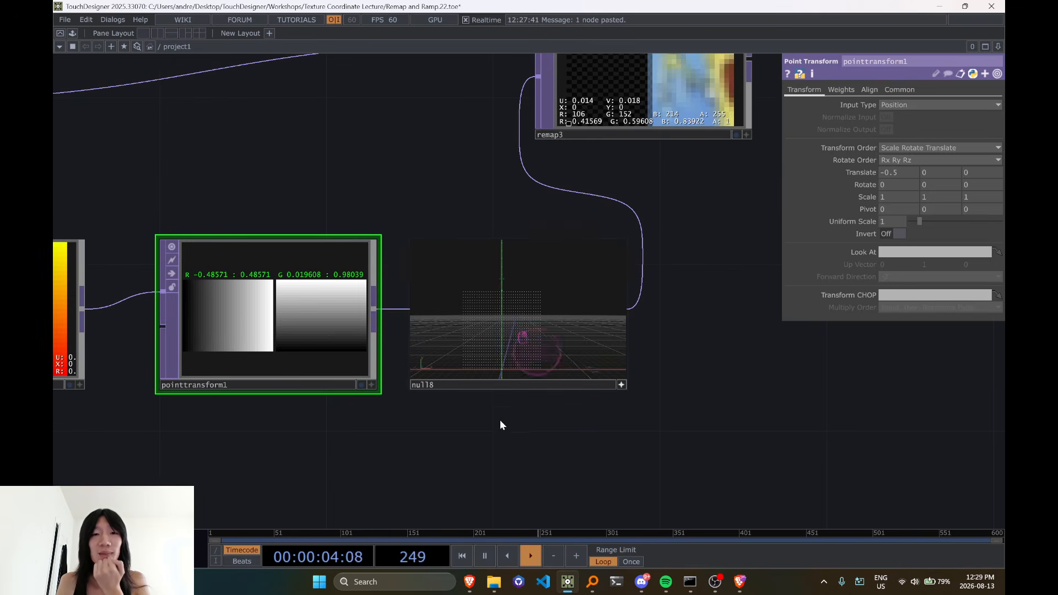
scroll(496, 423, "up", 3)
scroll(483, 437, "down", 2)
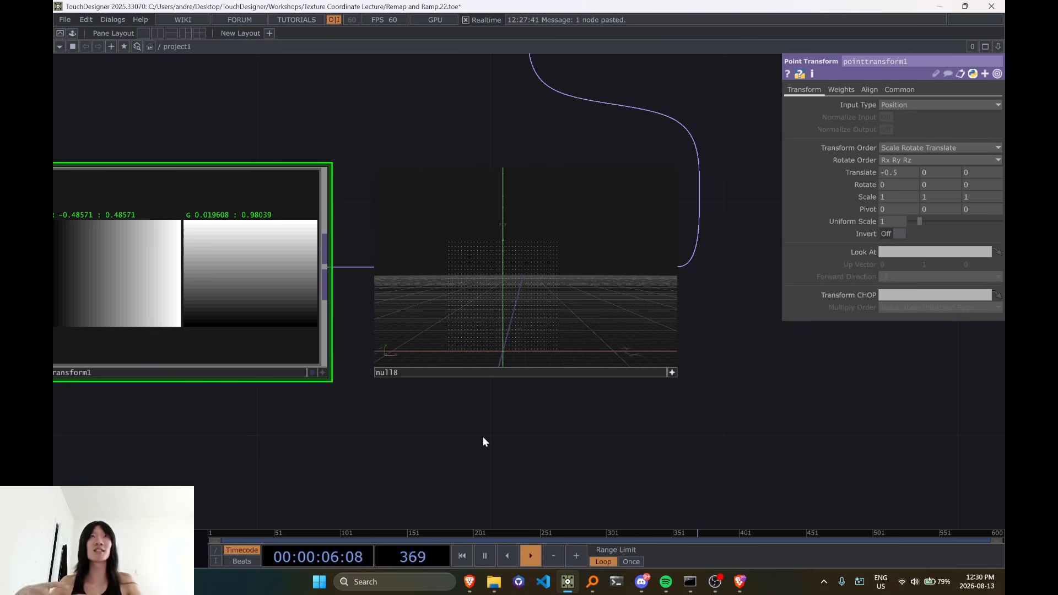
scroll(483, 438, "down", 4)
left_click_drag(264, 484, 336, 467)
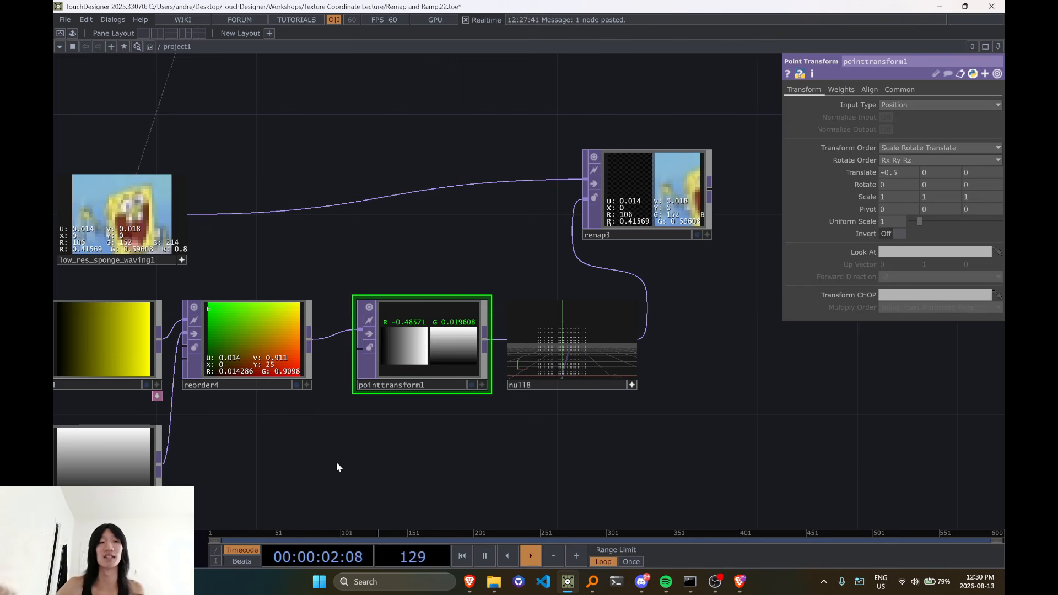
Display pixel values in pointtransform1's viewer and turn off its Normalized Split display mode
scroll(336, 462, "up", 5)
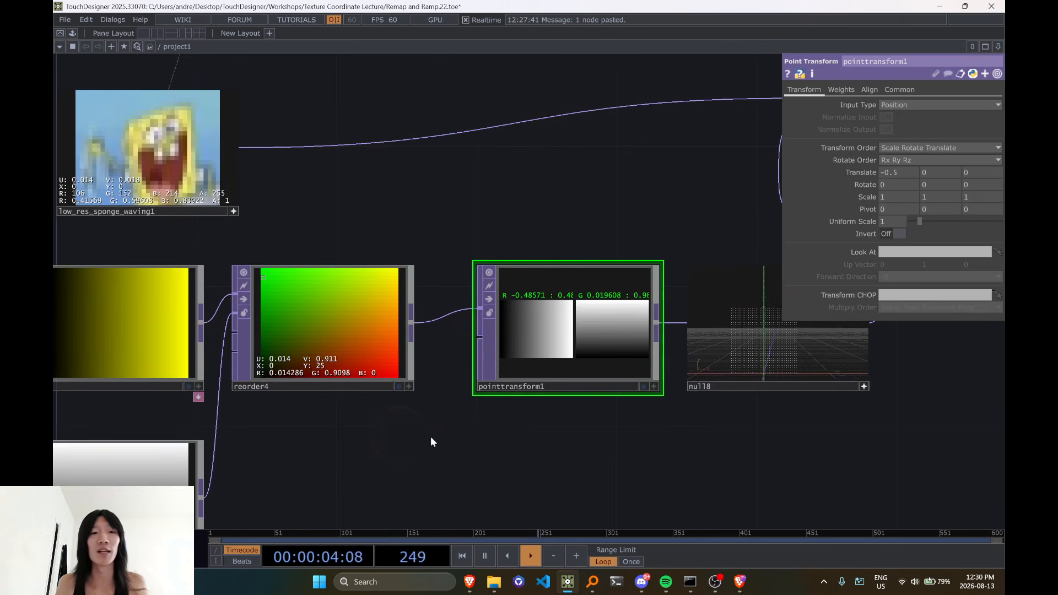
scroll(431, 415, "down", 5)
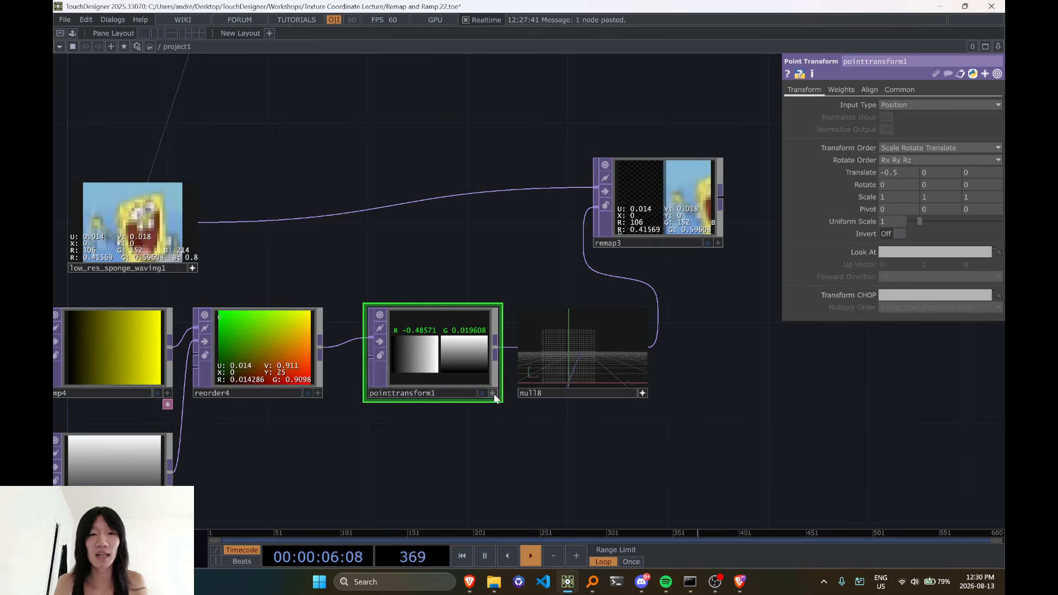
right_click(489, 343)
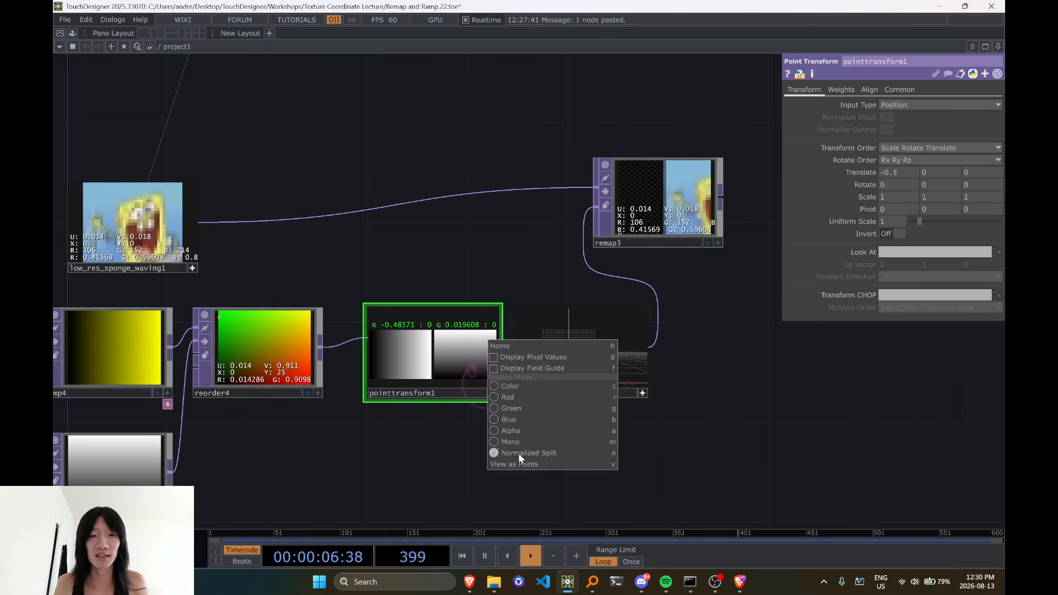
left_click(497, 357)
right_click(494, 361)
key("n")
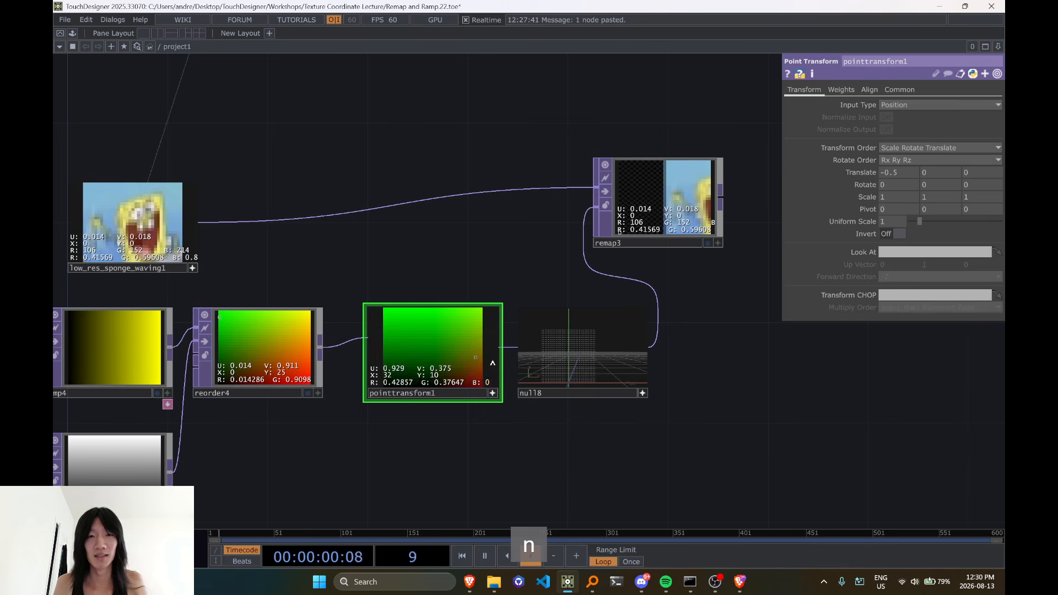
Inspect the red and green values of pointtransform1's lower-left corner pixel
scroll(445, 425, "up", 2)
scroll(399, 385, "up", 4)
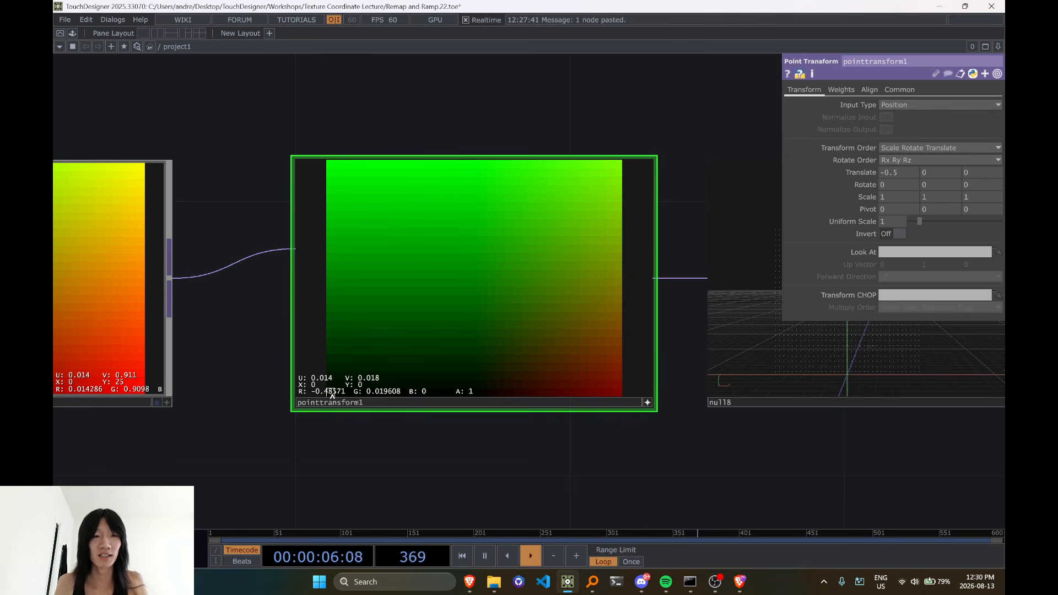
scroll(355, 274, "down", 5)
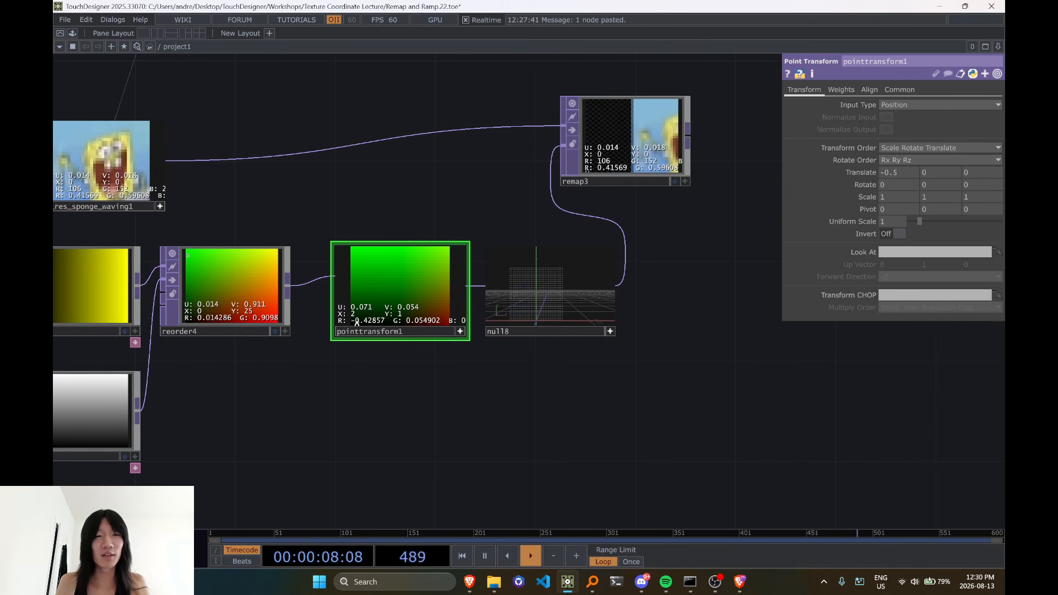
scroll(349, 327, "up", 2)
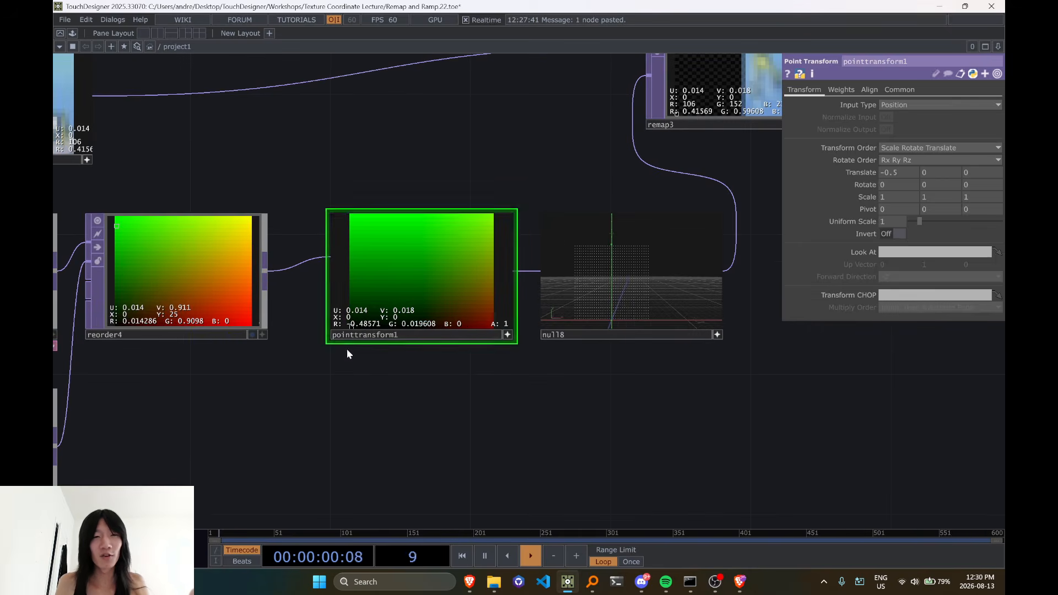
Compare pointtransform1's pixel values with the matching UV locations in low_res_sponge_waving1 and remap3
left_click_drag(361, 361, 605, 415)
left_click_drag(498, 210, 556, 226)
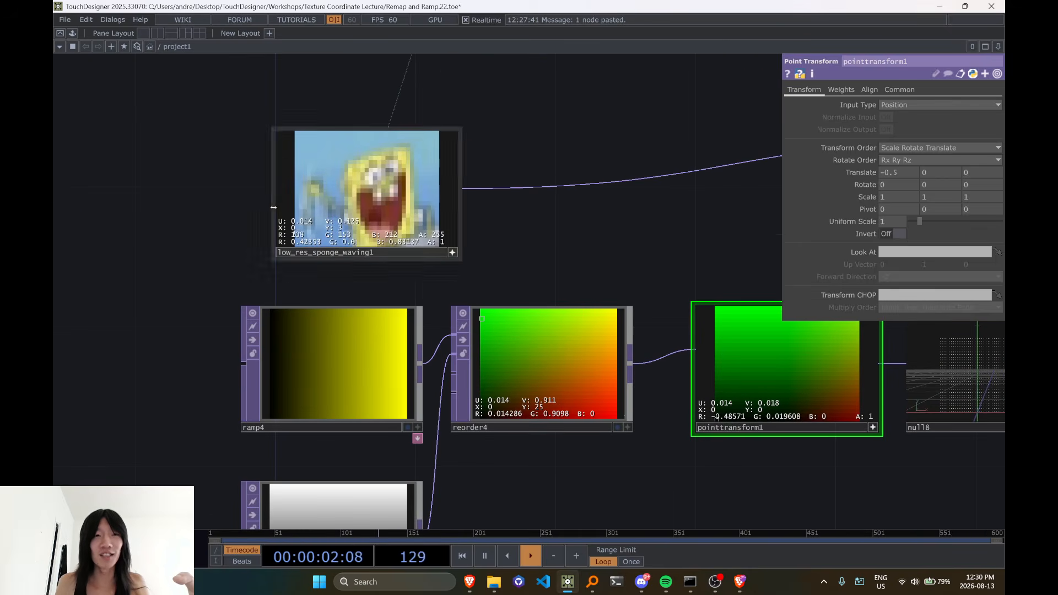
scroll(717, 429, "up", 2)
scroll(707, 423, "down", 5)
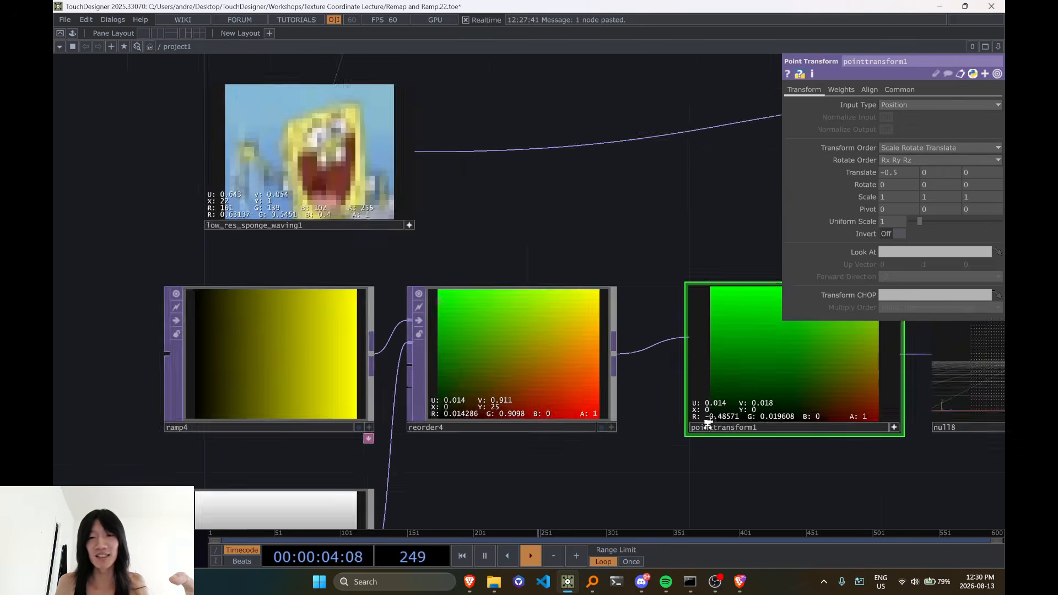
left_click_drag(692, 344, 424, 394)
scroll(650, 389, "up", 4)
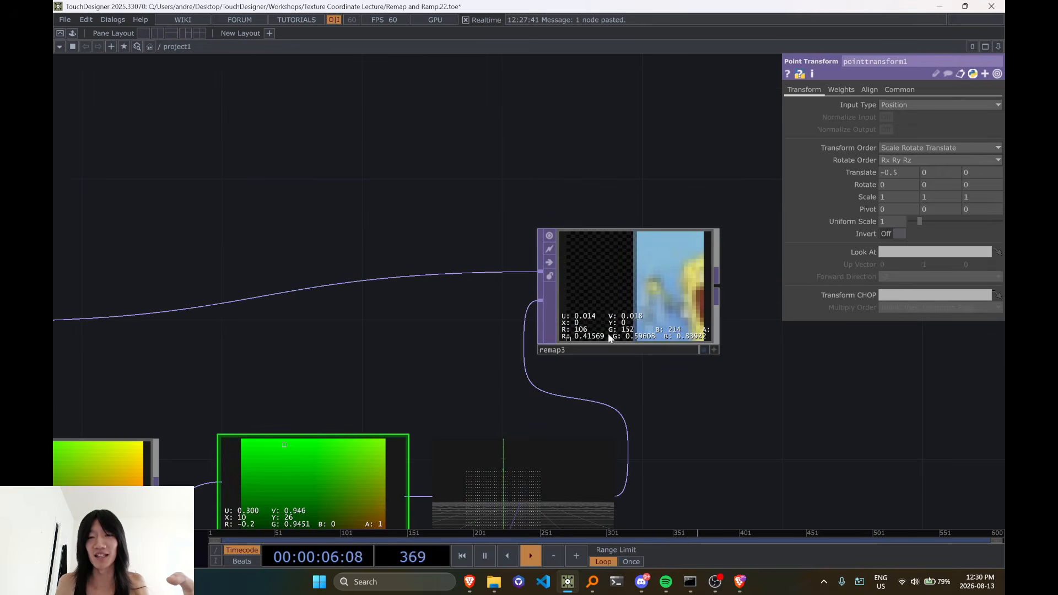
scroll(610, 337, "down", 2)
left_click_drag(442, 326, 699, 279)
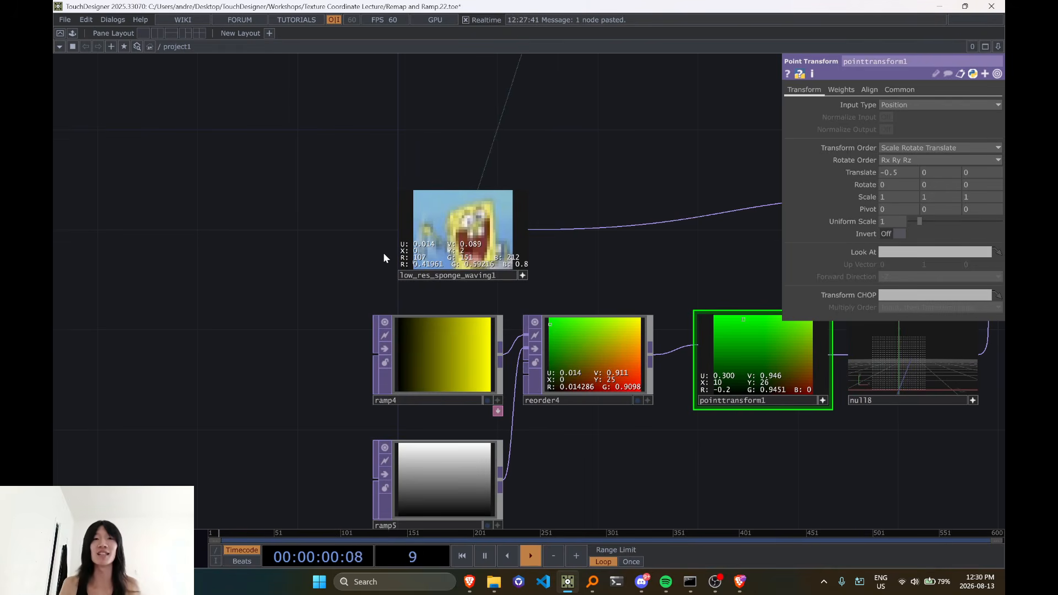
left_click_drag(705, 263, 232, 319)
left_click_drag(325, 307, 460, 274)
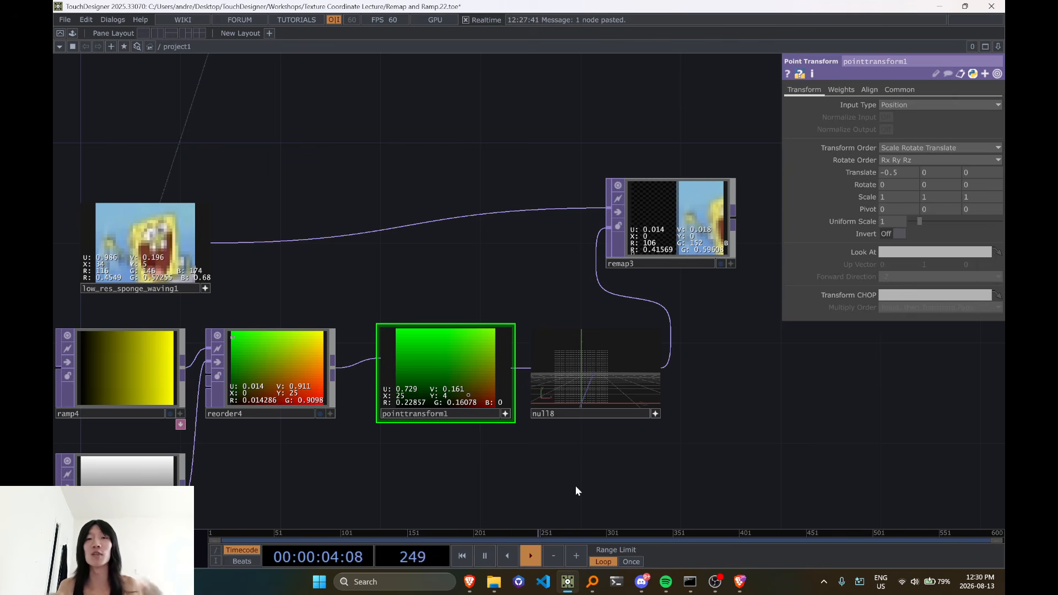
Examine where null8's points lie relative to the origin axes and relate them to remap3's empty half
scroll(603, 465, "up", 5)
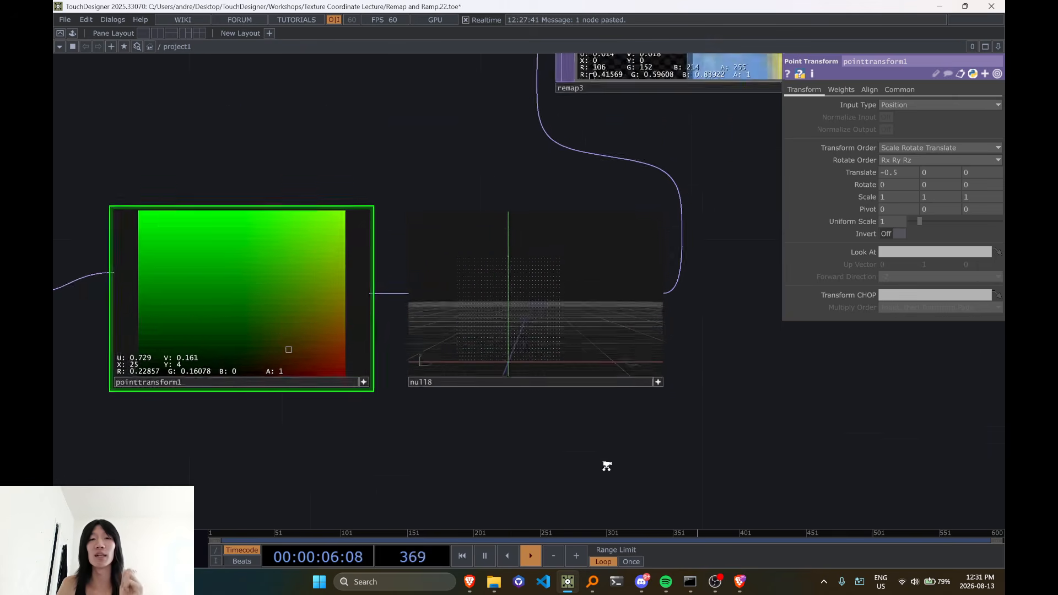
scroll(439, 335, "up", 5)
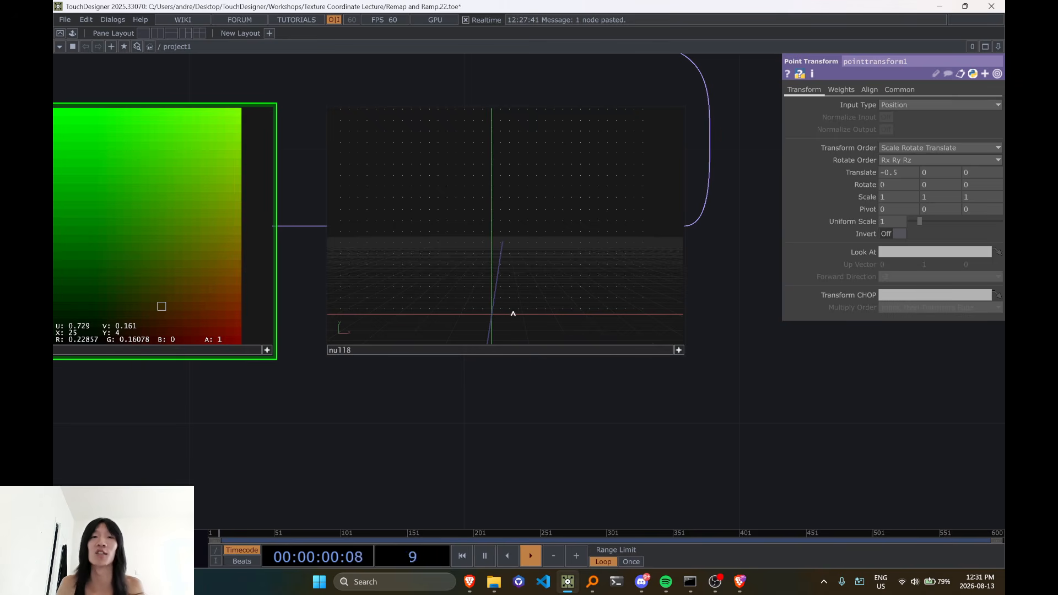
scroll(513, 314, "down", 4)
scroll(591, 391, "down", 5)
left_click_drag(602, 415, 478, 448)
scroll(534, 325, "down", 1)
scroll(538, 325, "up", 3)
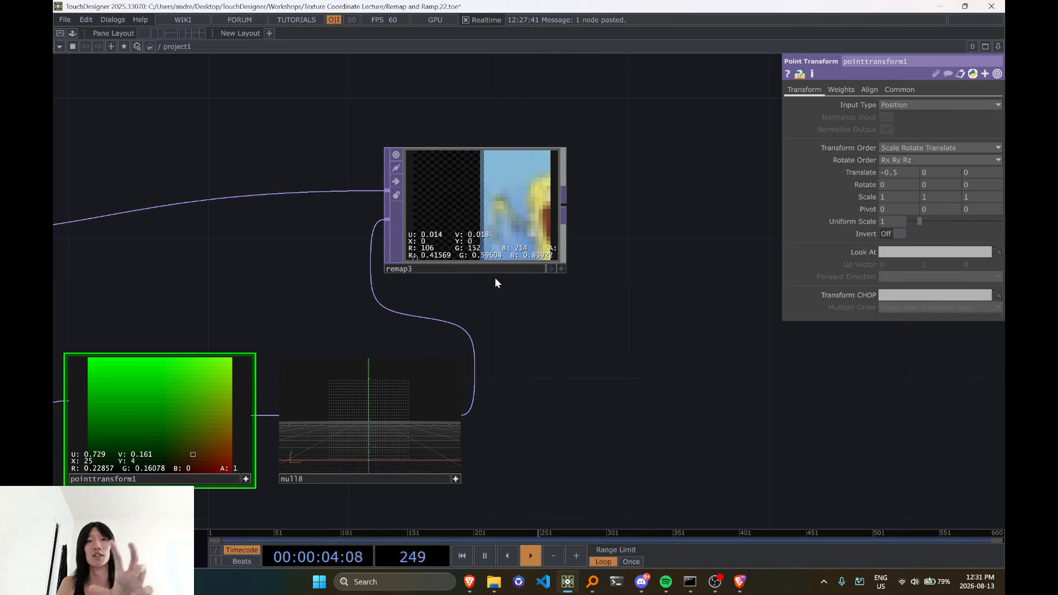
left_click_drag(569, 316, 680, 249)
scroll(728, 281, "down", 3)
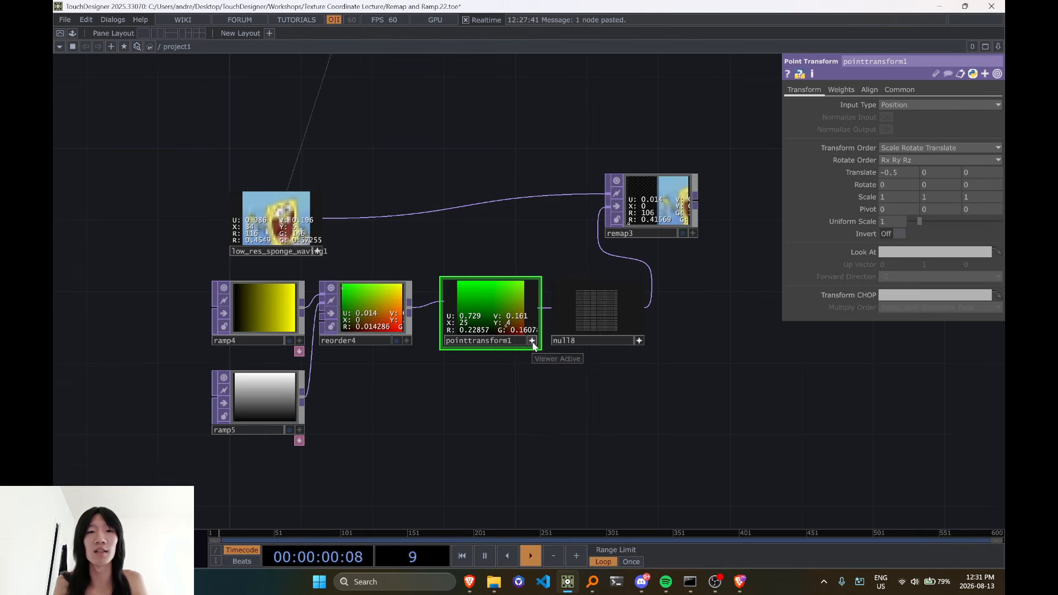
Inspect pixel values across pointtransform1's lower half and relate them to the two halves of remap3
scroll(538, 345, "up", 3)
scroll(468, 287, "up", 3)
scroll(446, 338, "down", 2)
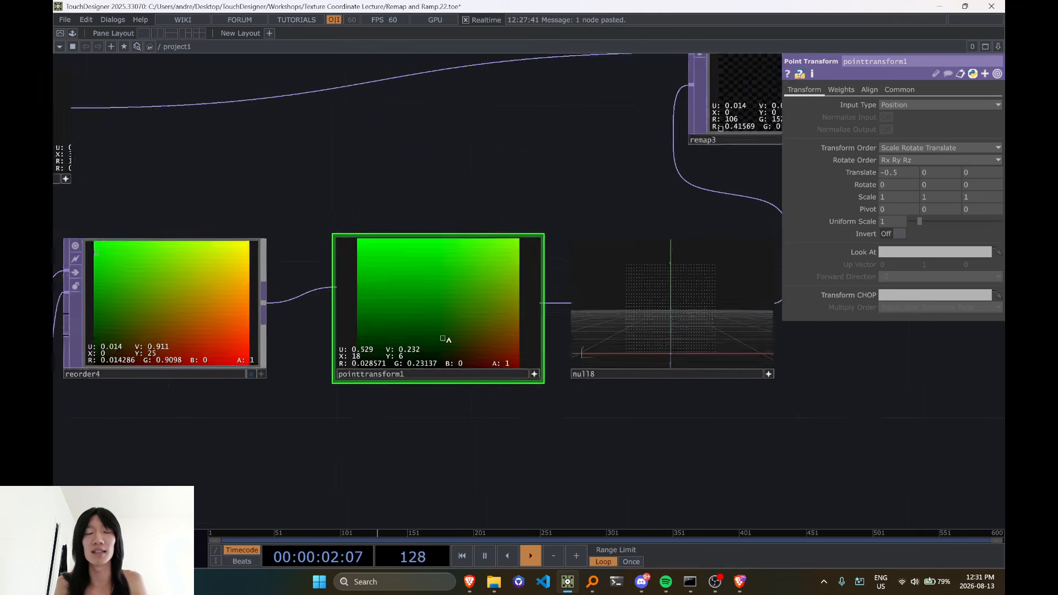
scroll(447, 339, "down", 5)
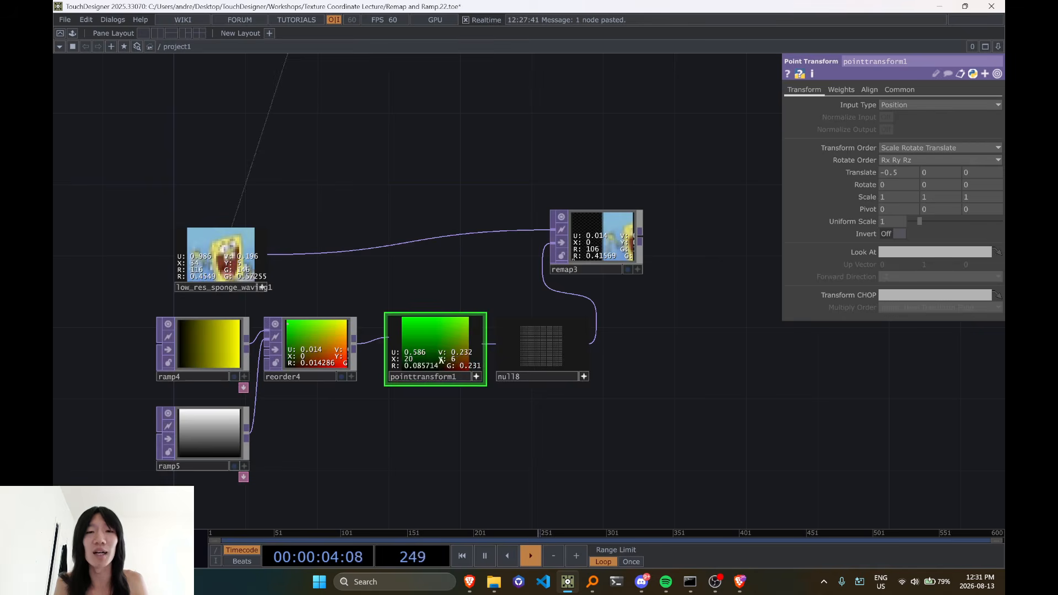
scroll(441, 360, "up", 3)
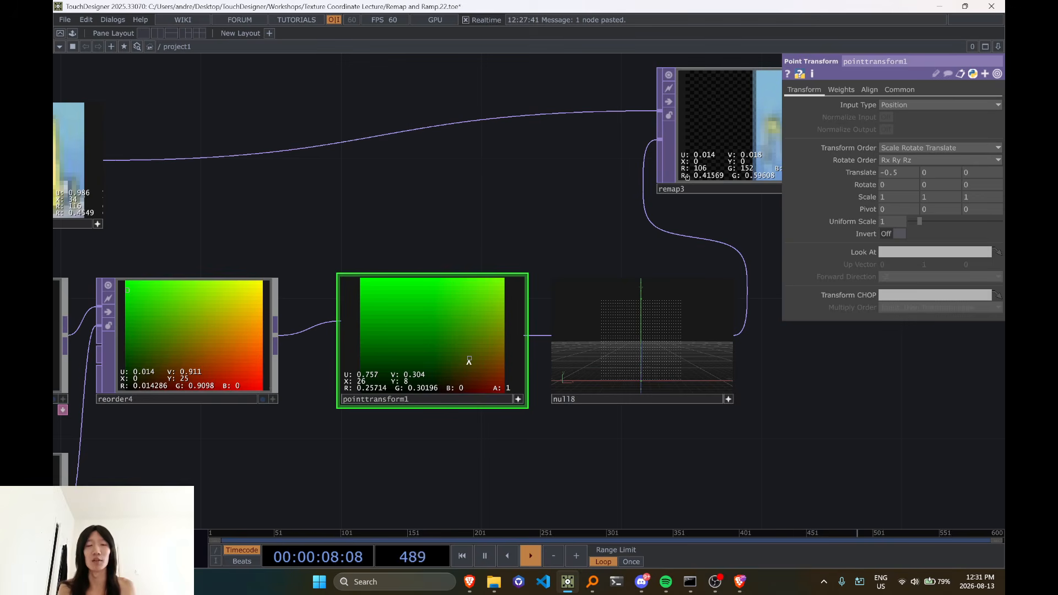
scroll(470, 359, "up", 4)
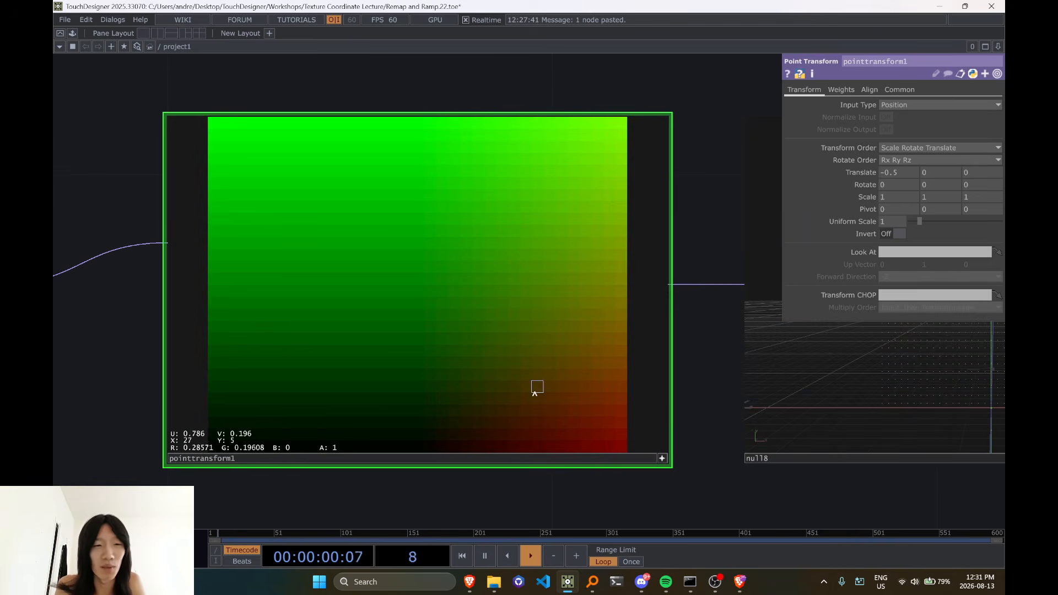
scroll(475, 440, "down", 6)
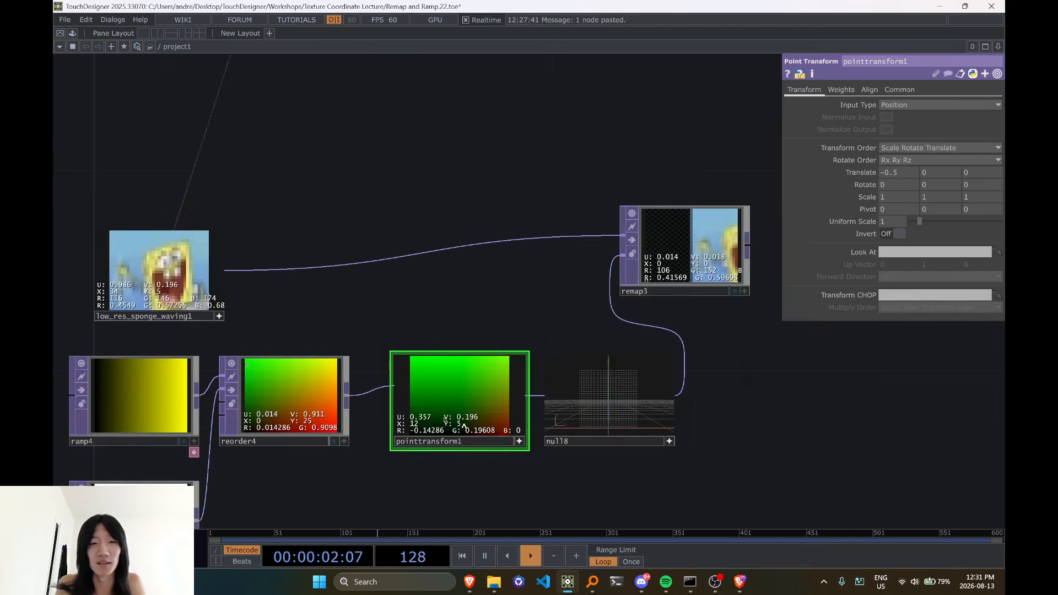
Turn off interactive viewing on pointtransform1 and bypass it so the ramp reaches null8 untransformed
left_click(520, 442)
left_click(407, 390)
left_click_drag(673, 482, 542, 504)
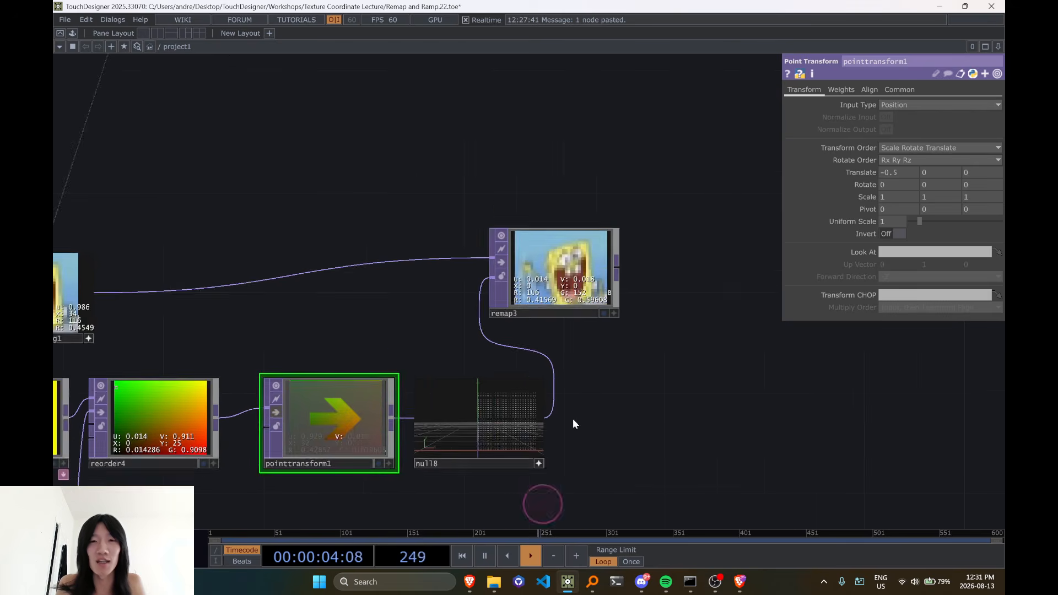
scroll(601, 396, "up", 3)
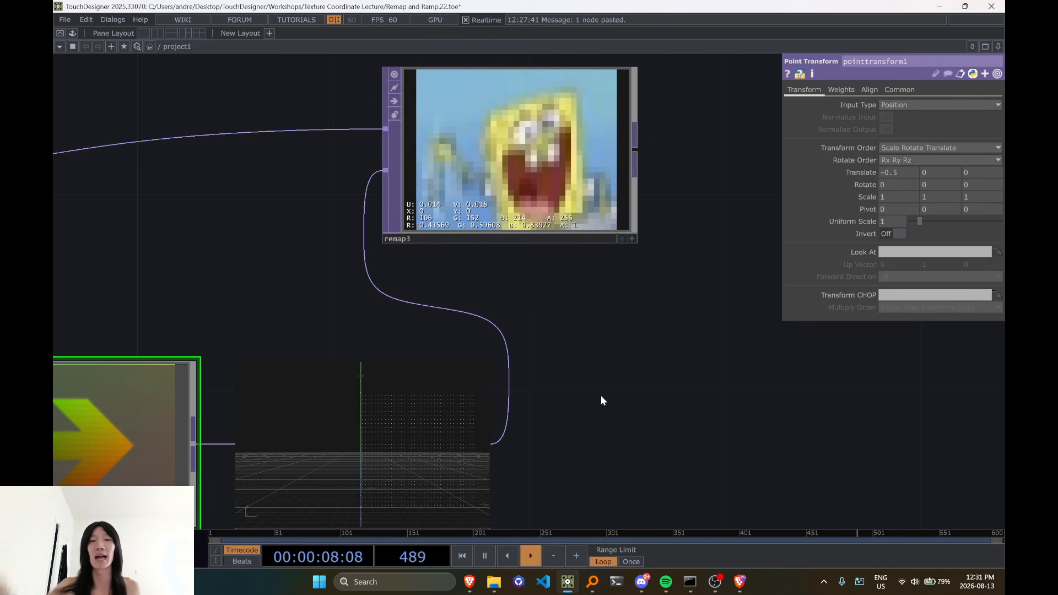
Switch null8's viewer from points back to the image and display its pixel values
left_click_drag(601, 395, 655, 309)
left_click(539, 447)
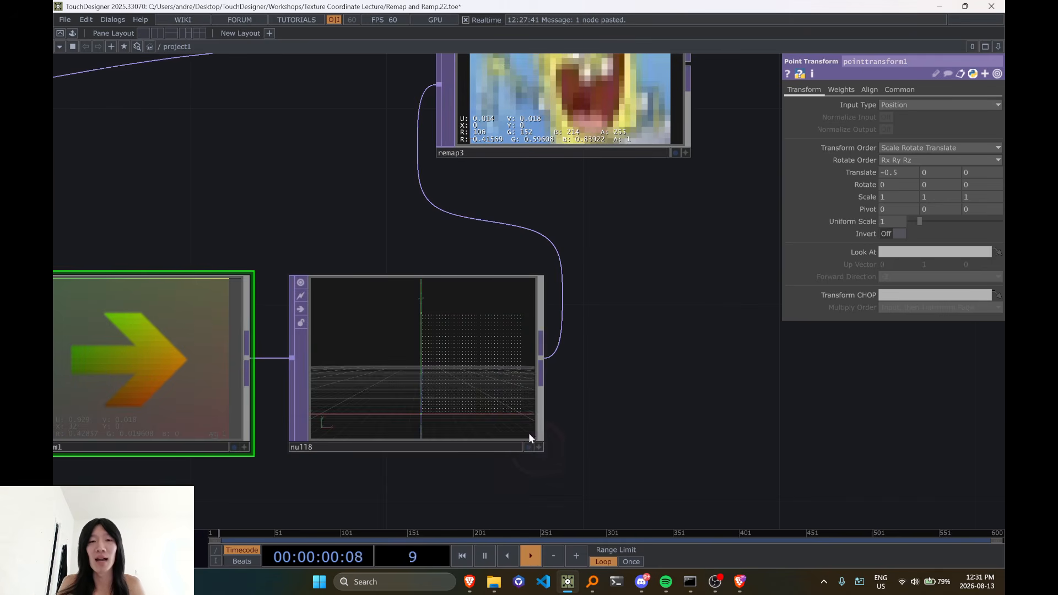
key("v")
key("d")
scroll(331, 435, "up", 5)
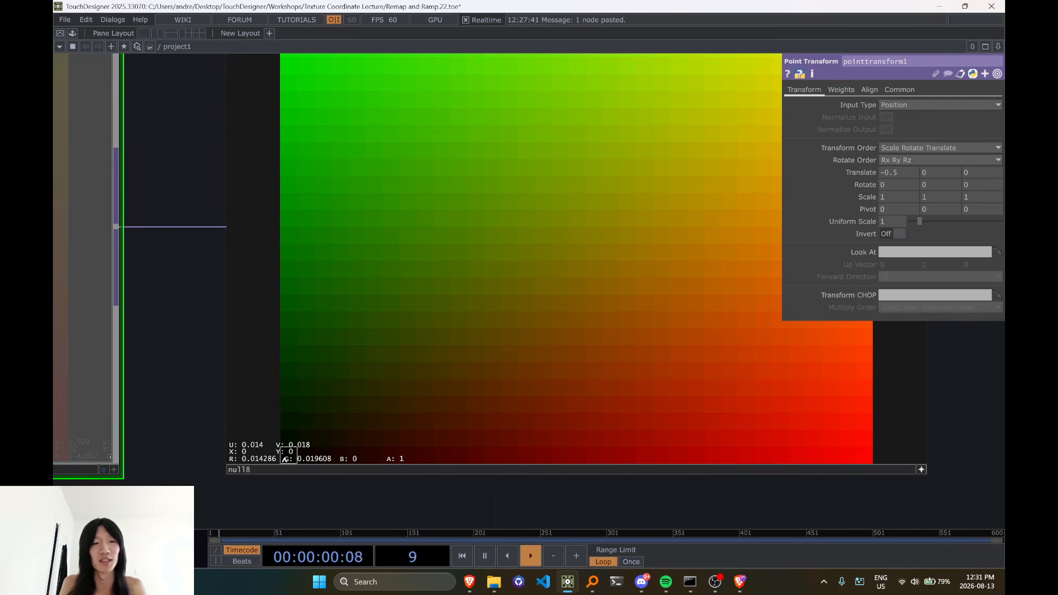
Compare null8's lower-left pixel values with the matching UV location in low_res_sponge_waving1 and remap3
scroll(286, 457, "down", 6)
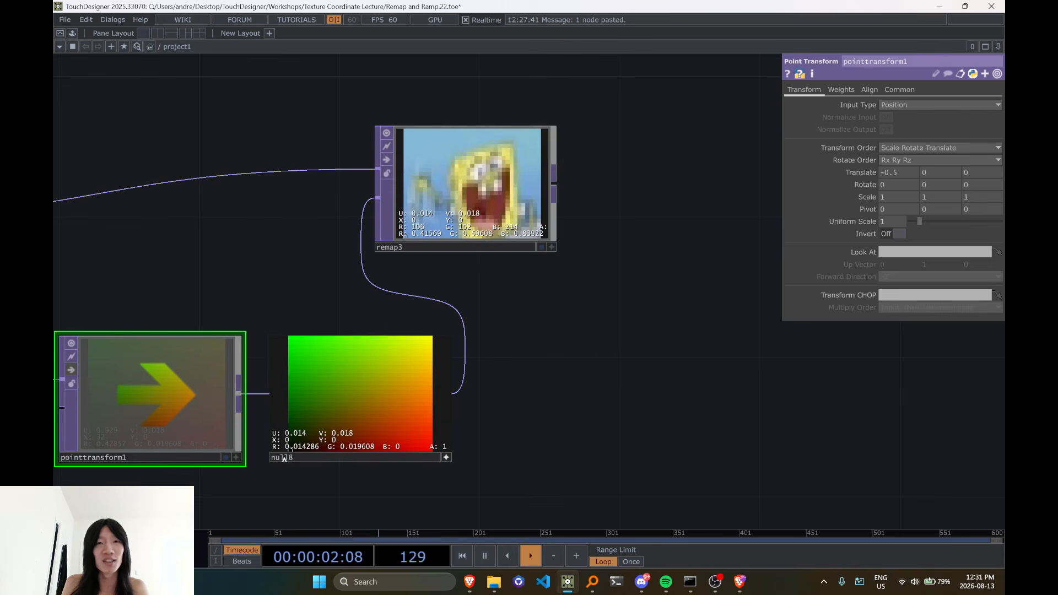
scroll(402, 245, "up", 3)
scroll(401, 244, "up", 2)
scroll(466, 268, "down", 6)
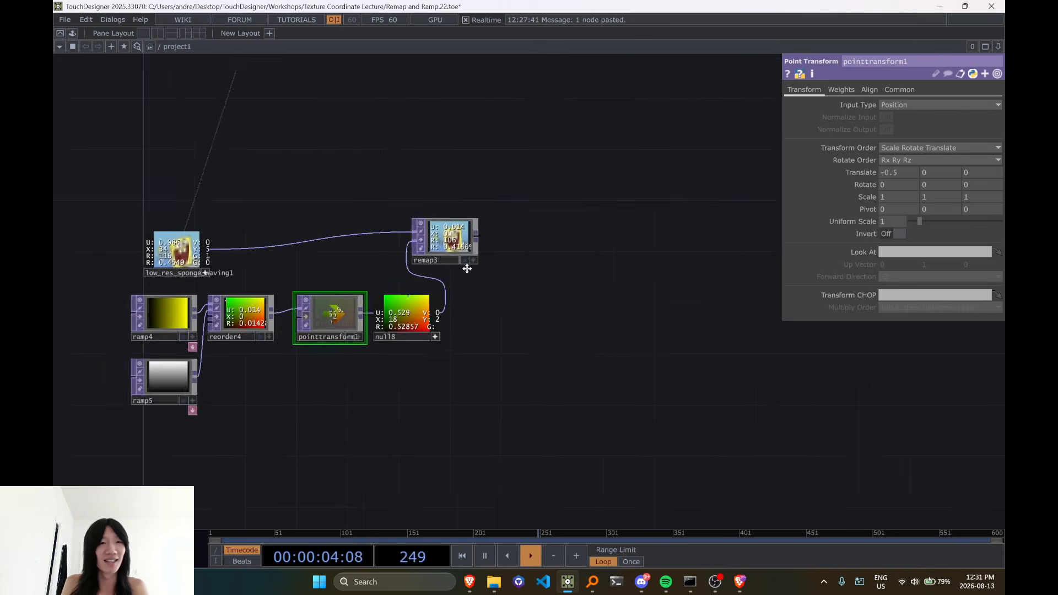
scroll(298, 262, "up", 6)
scroll(298, 262, "up", 1)
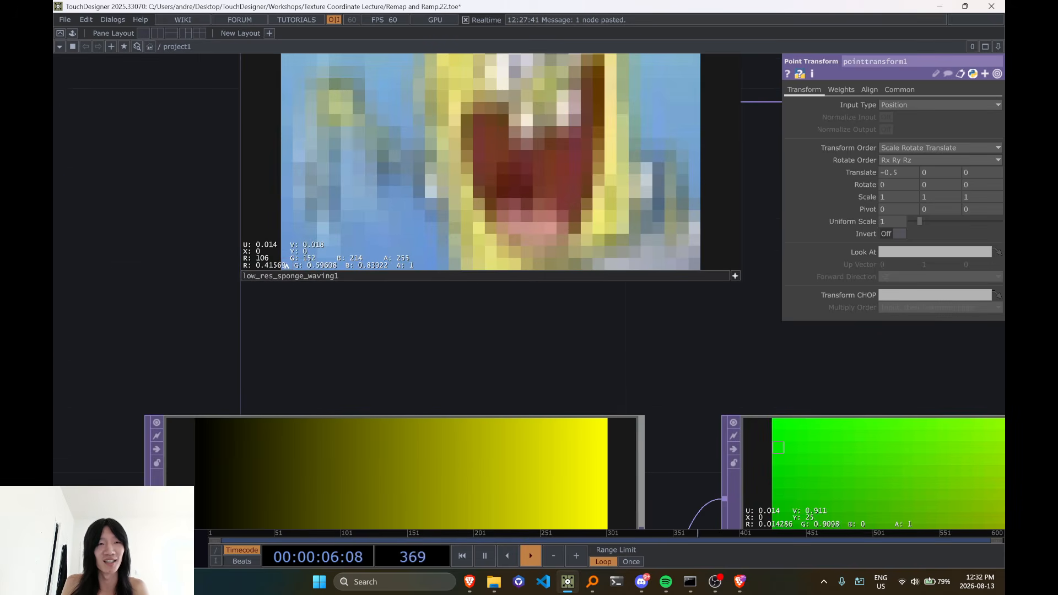
scroll(285, 266, "down", 5)
scroll(364, 286, "up", 2)
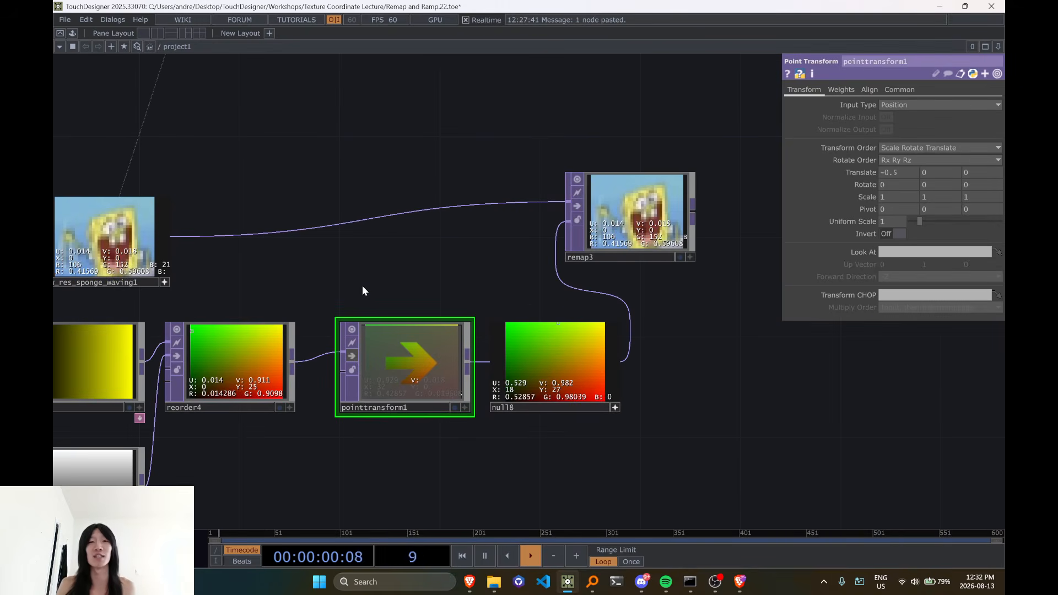
scroll(362, 286, "up", 5)
scroll(448, 386, "up", 2)
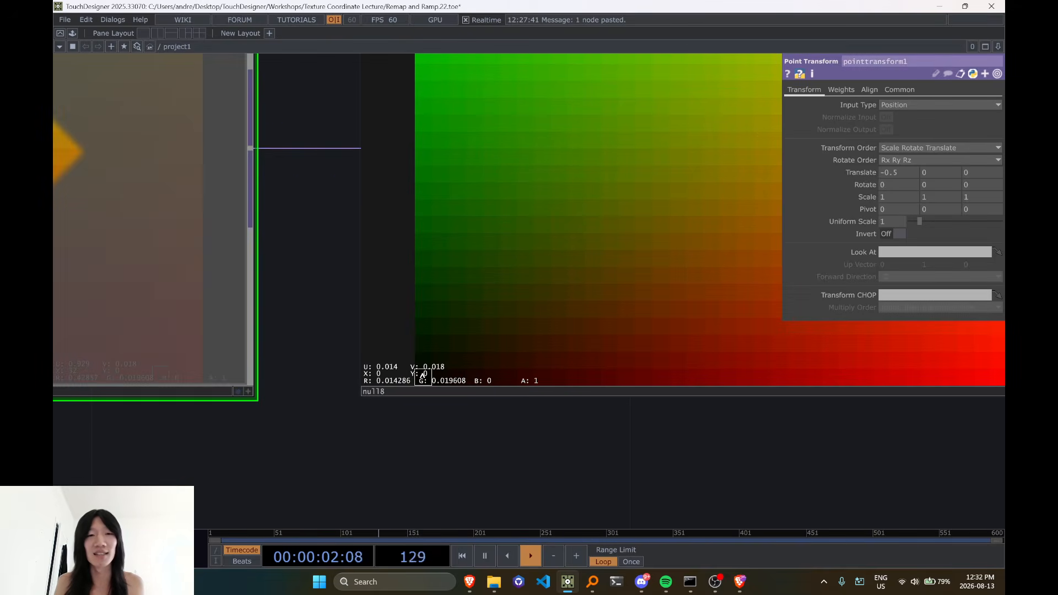
scroll(423, 380, "down", 4)
scroll(427, 375, "up", 4)
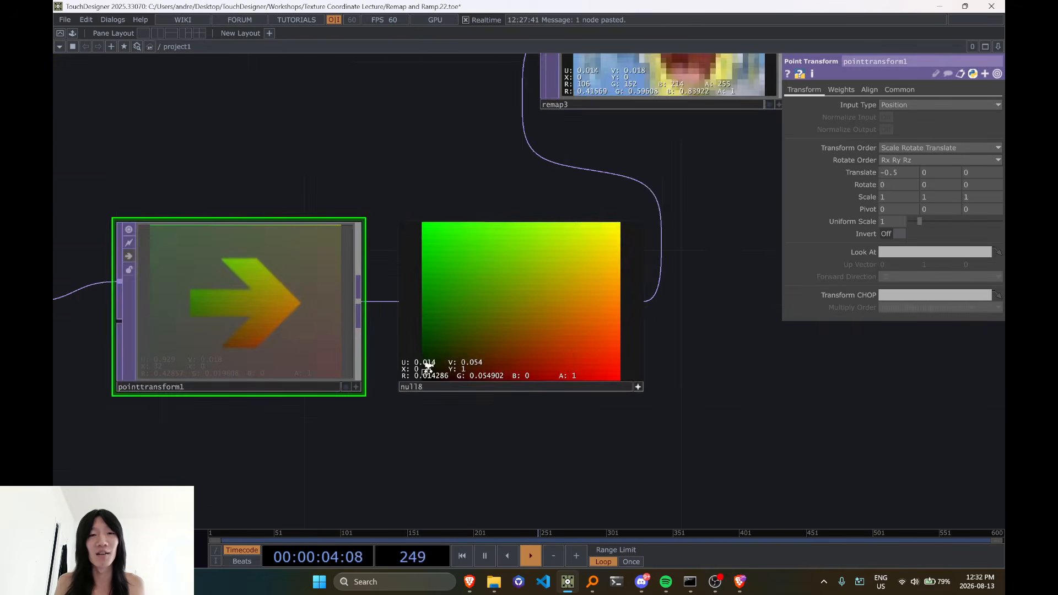
scroll(429, 383, "down", 4)
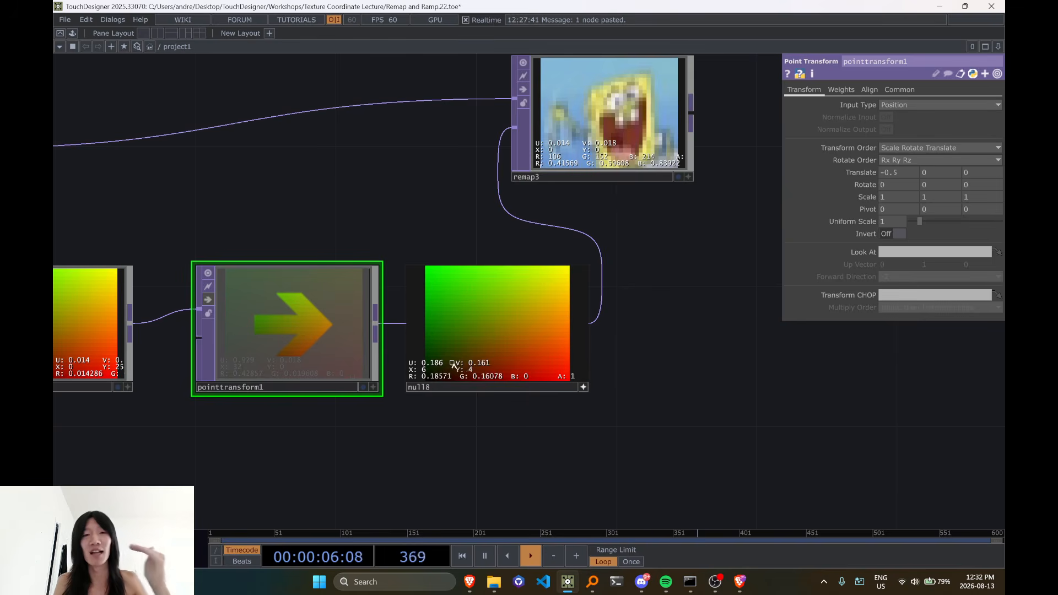
Turn off interactive viewing on low_res_sponge_waving1, align the node above ramp4, and check its image resolution
scroll(473, 374, "down", 3)
left_click_drag(367, 299, 487, 266)
left_click(324, 257)
left_click_drag(287, 225, 269, 190)
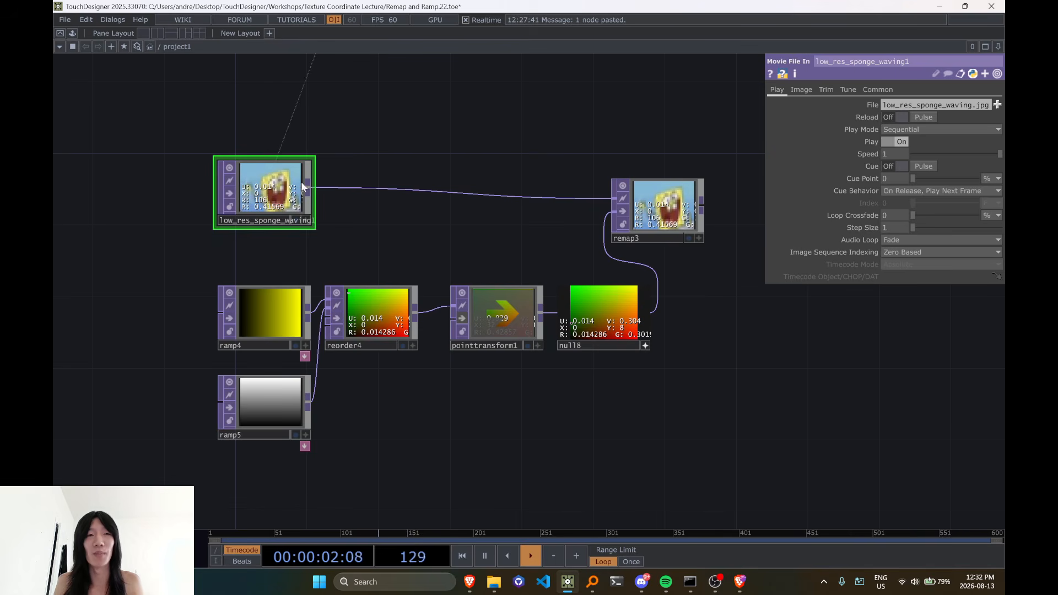
middle_click(297, 221)
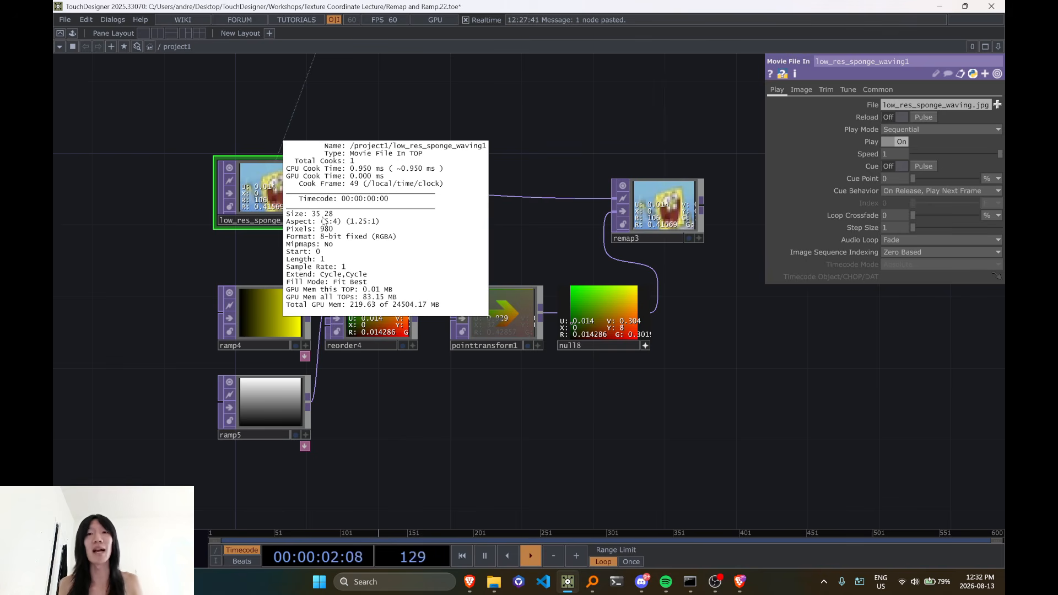
Compare null8 with the remapped image, and move remap3 farther from null8 to make room between them
left_click(699, 263)
scroll(708, 257, "up", 5)
left_click_drag(622, 324, 540, 337)
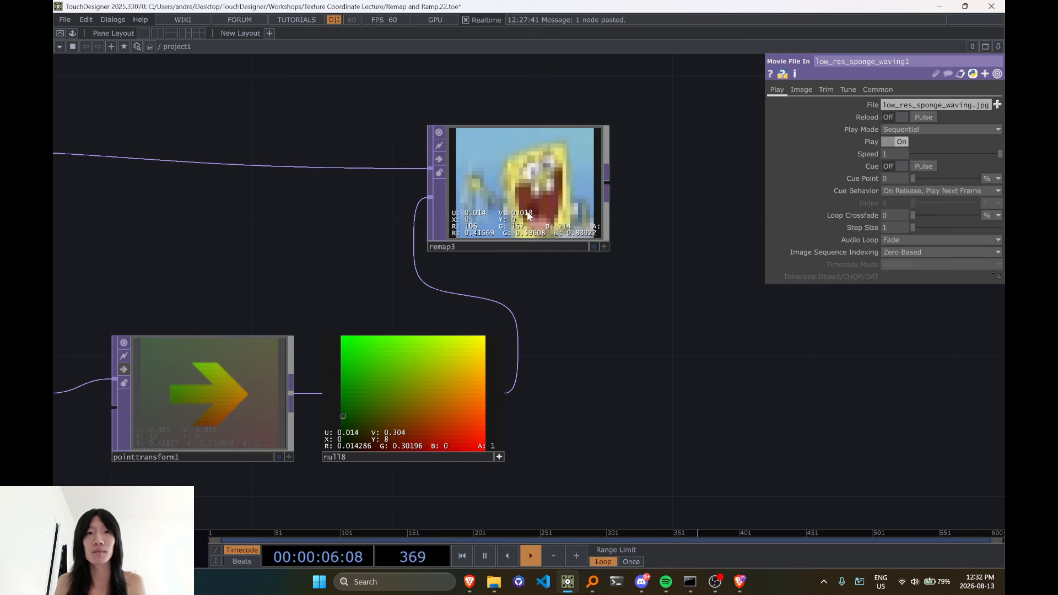
scroll(508, 248, "down", 5)
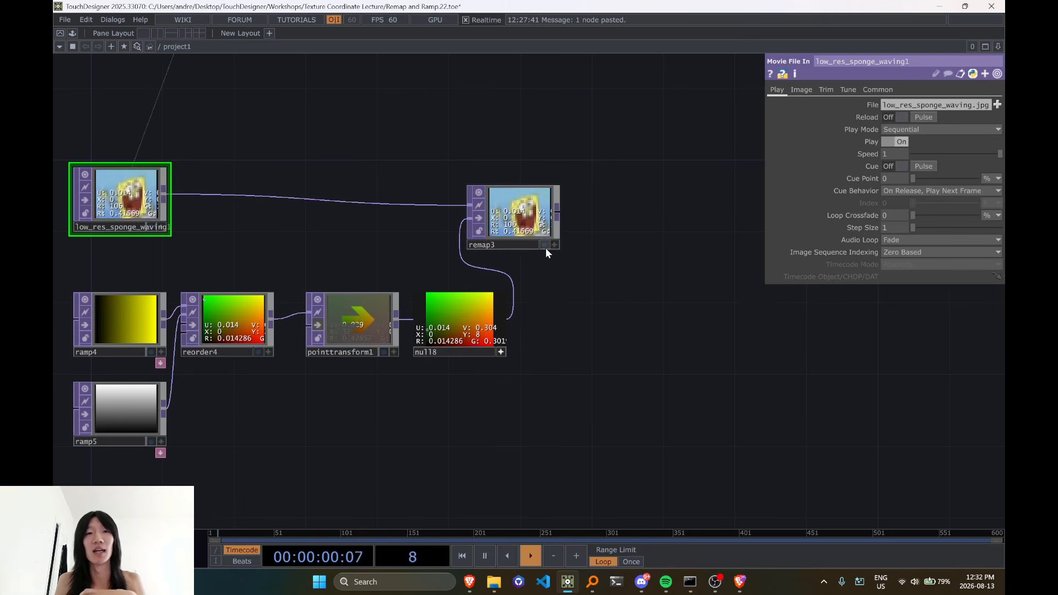
scroll(530, 244, "up", 5)
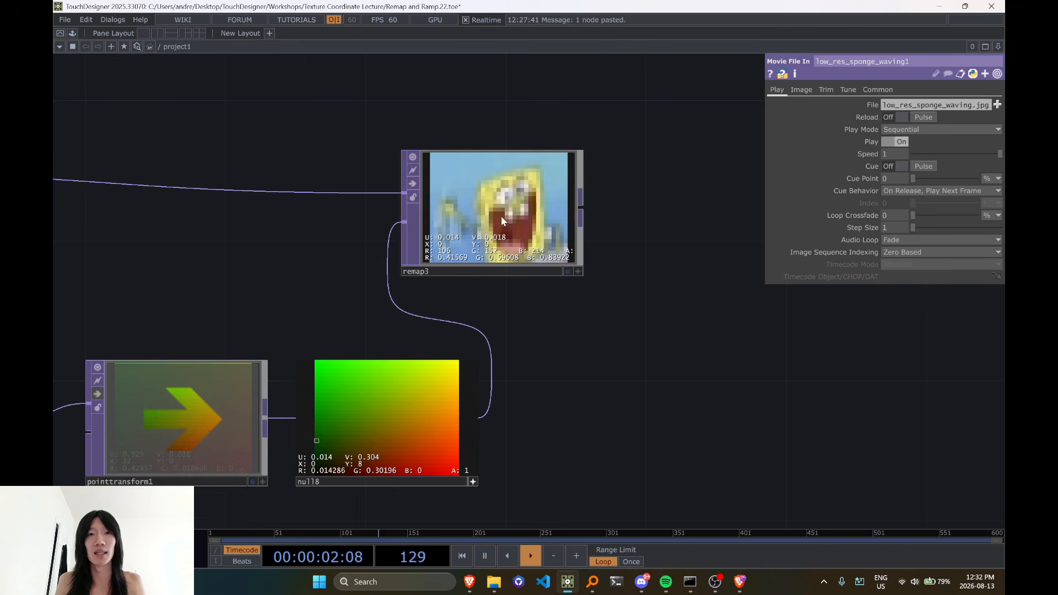
scroll(502, 218, "down", 2)
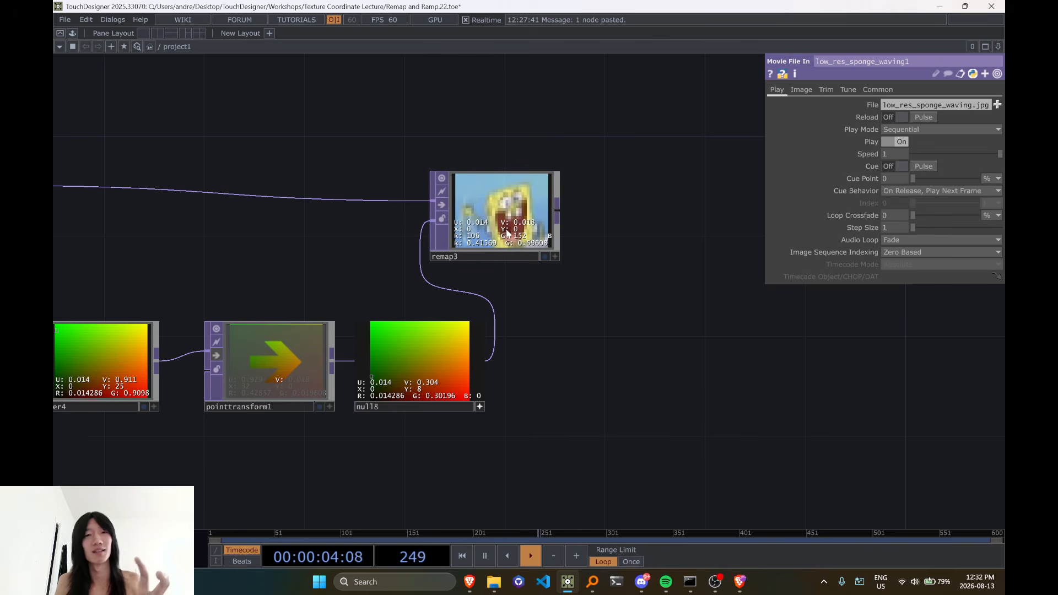
left_click_drag(498, 225, 648, 226)
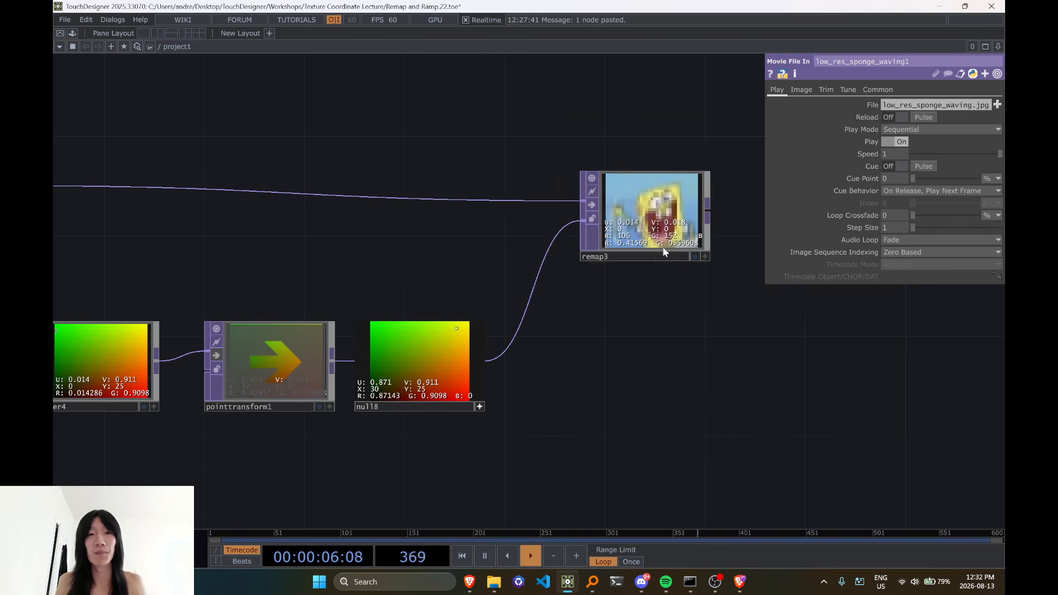
left_click_drag(634, 390, 448, 398)
left_click_drag(472, 248, 597, 248)
Insert a Noise TOP on the connection between null8 and remap3, placing it beside null8
right_click(366, 350)
left_click(391, 347)
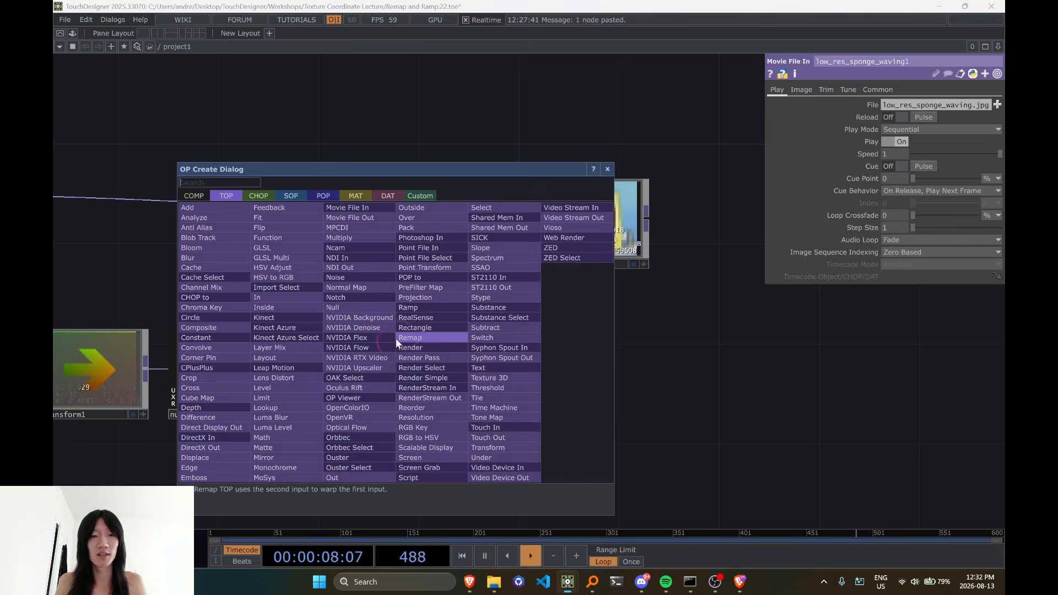
type("noise")
key("Return")
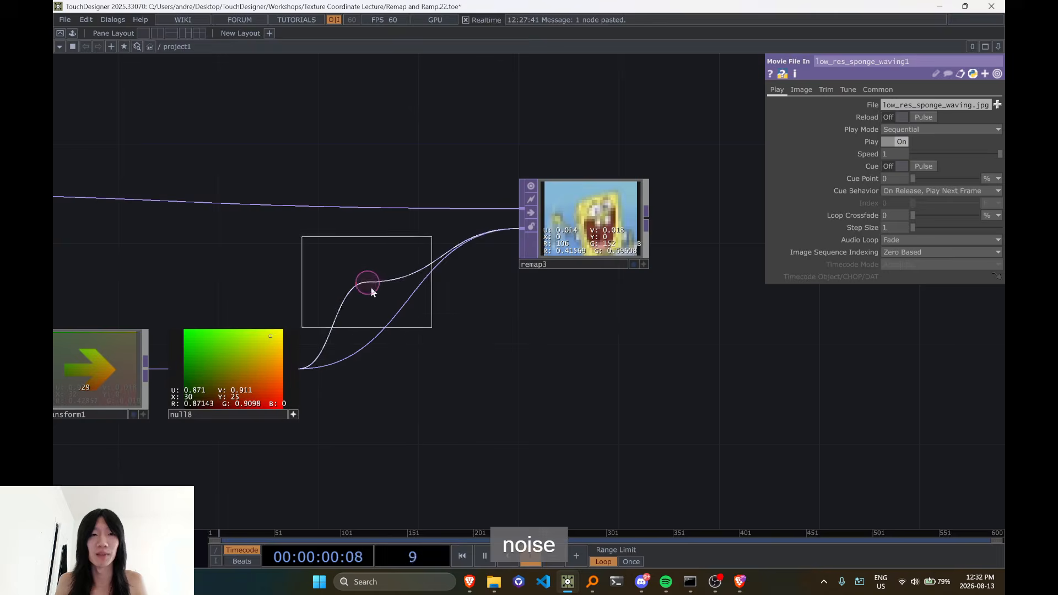
left_click(401, 368)
middle_click_drag(516, 388, 479, 396)
left_click_drag(551, 377, 662, 349)
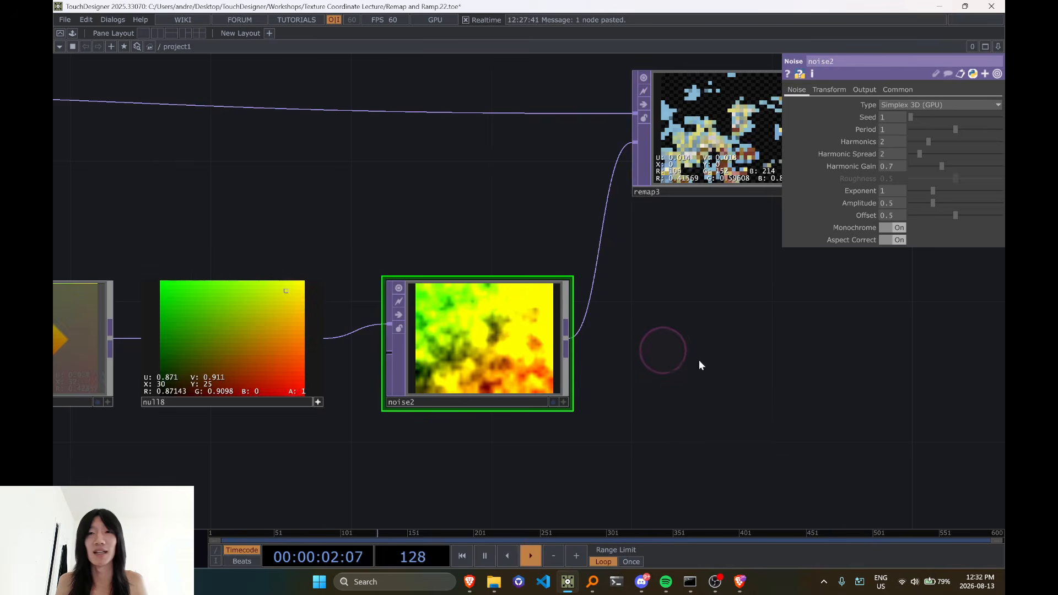
Move remap3 closer to noise2 and compare the noise pattern with the remapped sponge image
left_click_drag(716, 375, 600, 415)
middle_click_drag(510, 441, 468, 453)
left_click_drag(558, 514, 579, 432)
middle_click_drag(538, 438, 612, 335)
scroll(603, 215, "up", 3)
left_click_drag(590, 202, 555, 238)
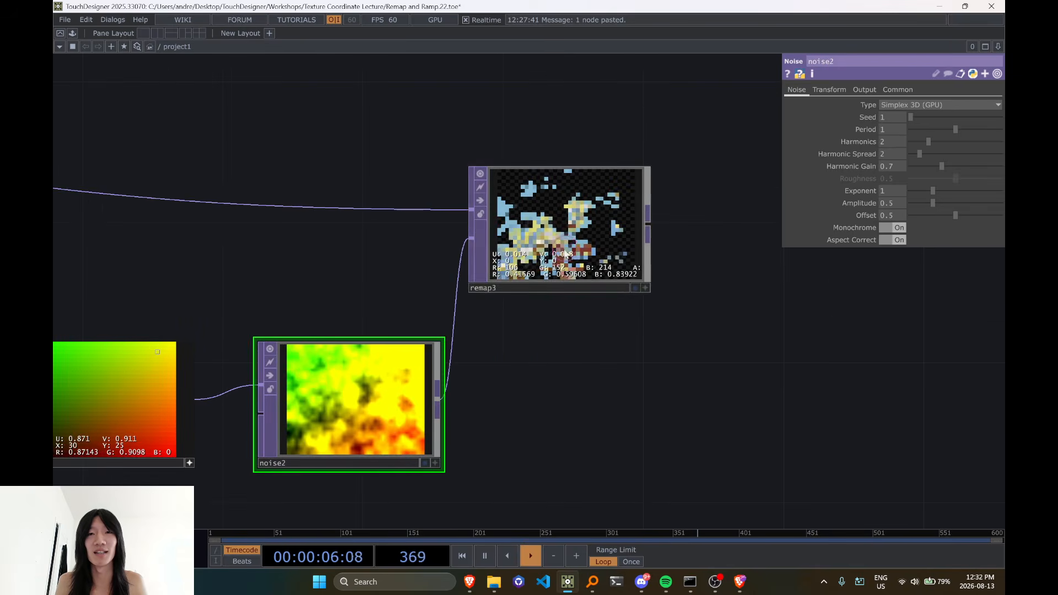
scroll(568, 255, "up", 4)
scroll(587, 349, "down", 4)
left_click_drag(594, 338, 624, 269)
middle_click_drag(555, 349, 661, 310)
left_click_drag(637, 378, 667, 345)
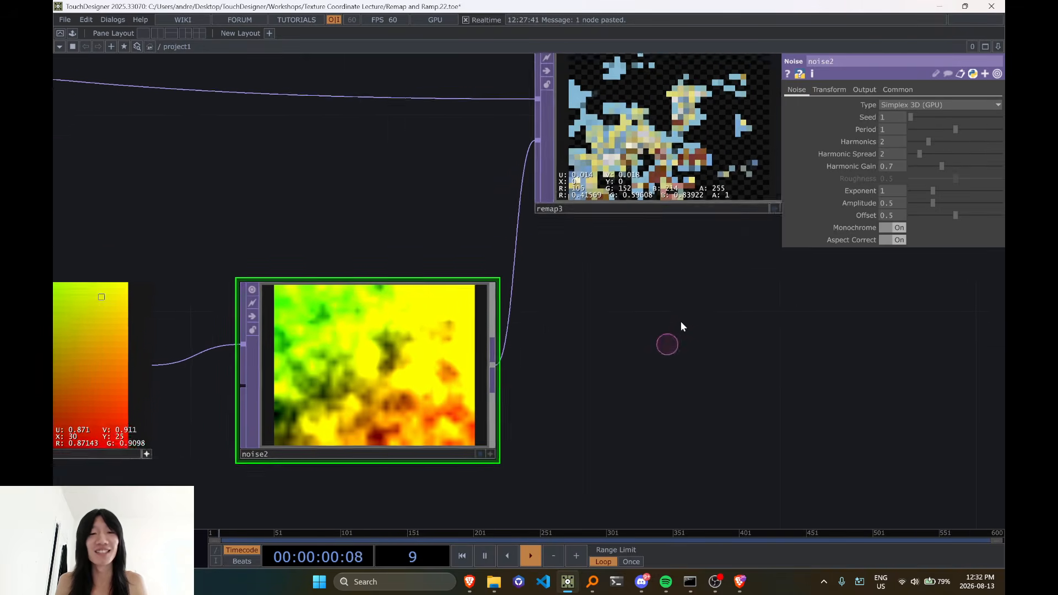
left_click_drag(575, 395, 525, 469)
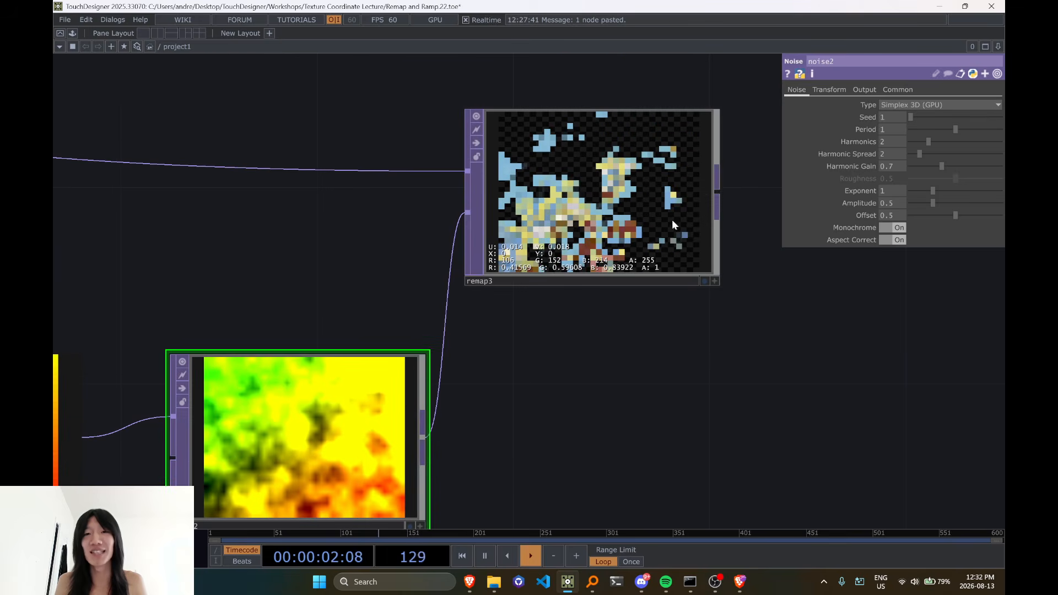
Display pixel values in noise2's viewer and inspect the red and green values in its yellow areas
left_click_drag(580, 401, 637, 328)
left_click(543, 369)
key("d")
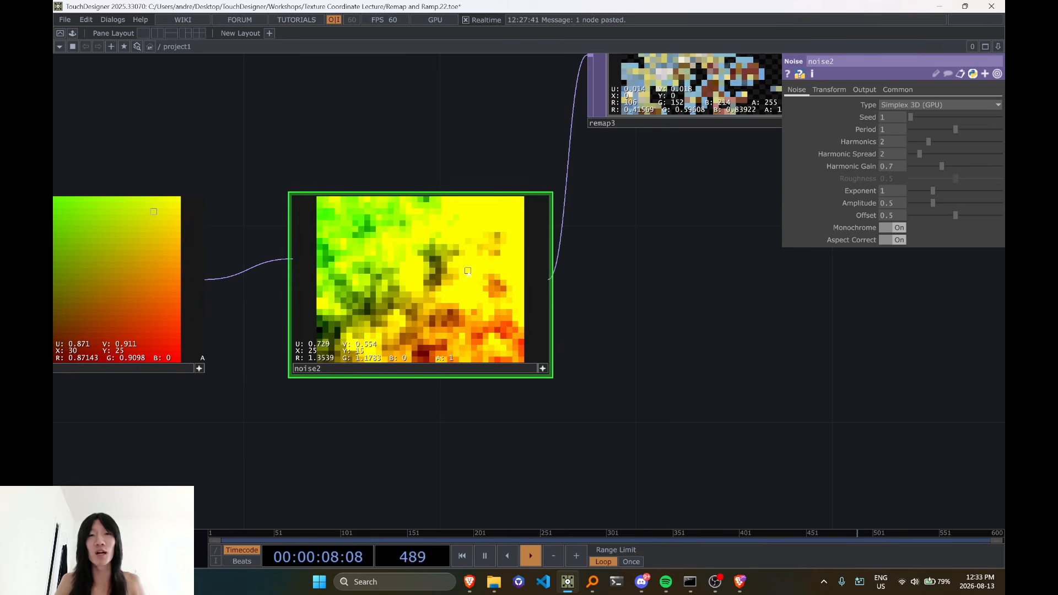
scroll(468, 270, "up", 3)
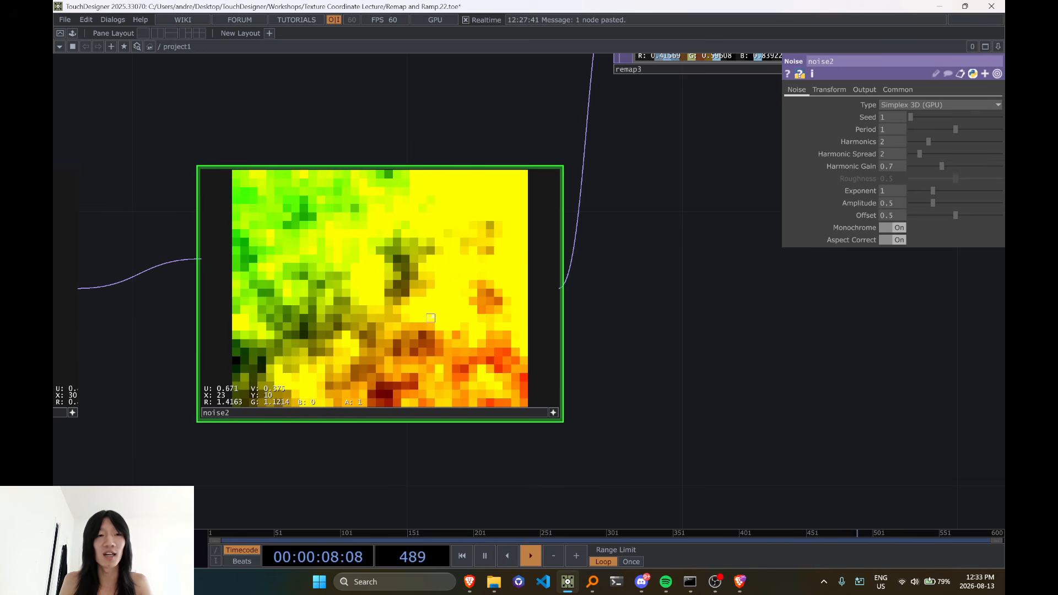
Compare noise2's pixel values with the UV range of low_res_sponge_waving1 and the empty areas in remap3
scroll(454, 301, "down", 5)
left_click_drag(441, 195, 672, 263)
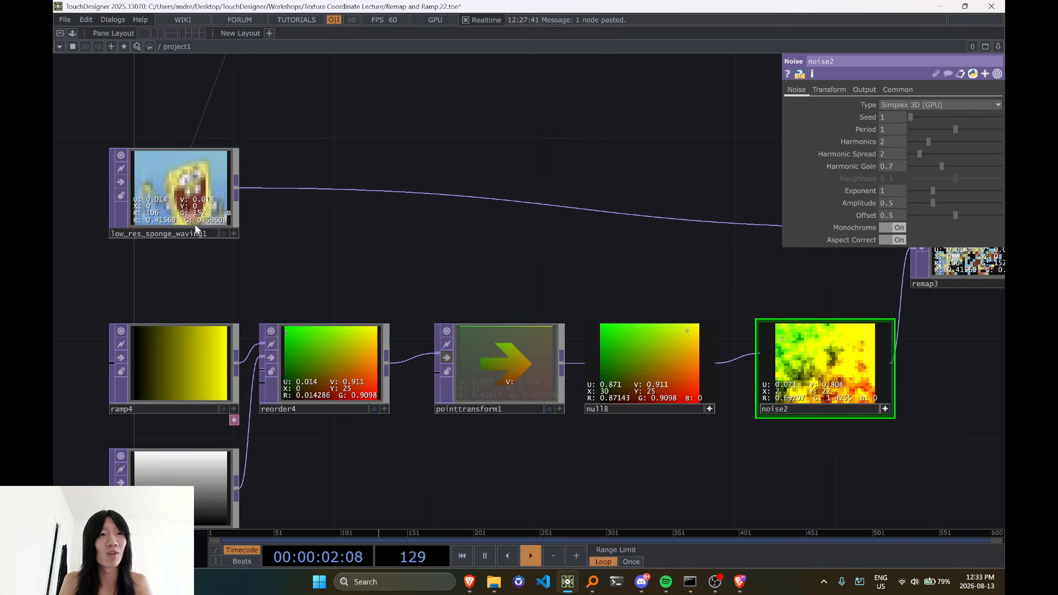
left_click_drag(558, 231, 227, 227)
scroll(491, 339, "up", 5)
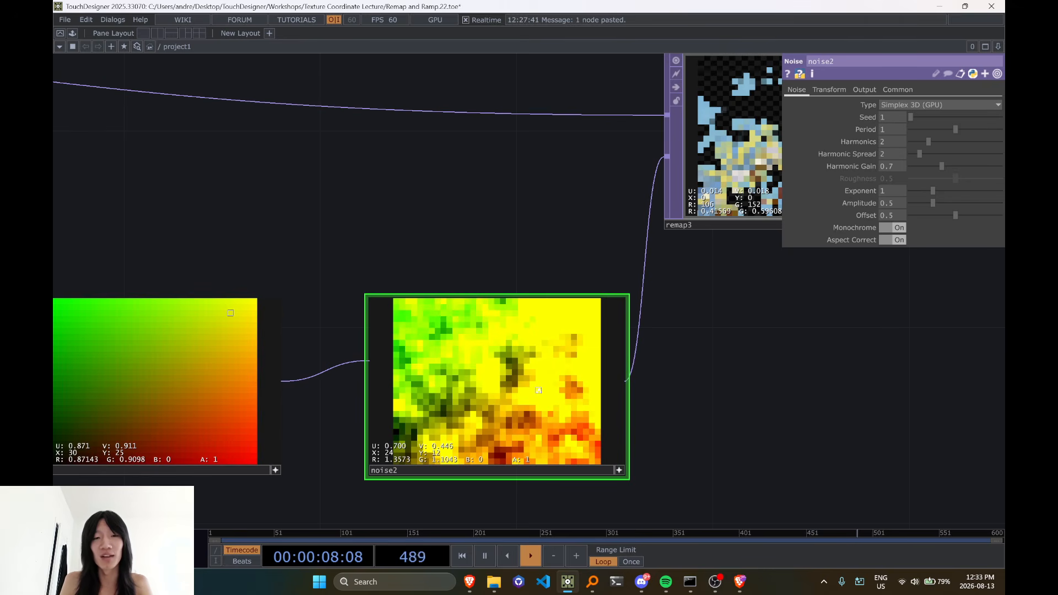
left_click_drag(520, 205, 589, 220)
scroll(471, 238, "down", 3)
left_click_drag(439, 224, 590, 226)
scroll(124, 180, "down", 3)
Try the Repeat, Mirror and Hold extend modes on remap3, and set Extend back to Zero
left_click_drag(310, 211, 336, 215)
scroll(537, 190, "up", 5)
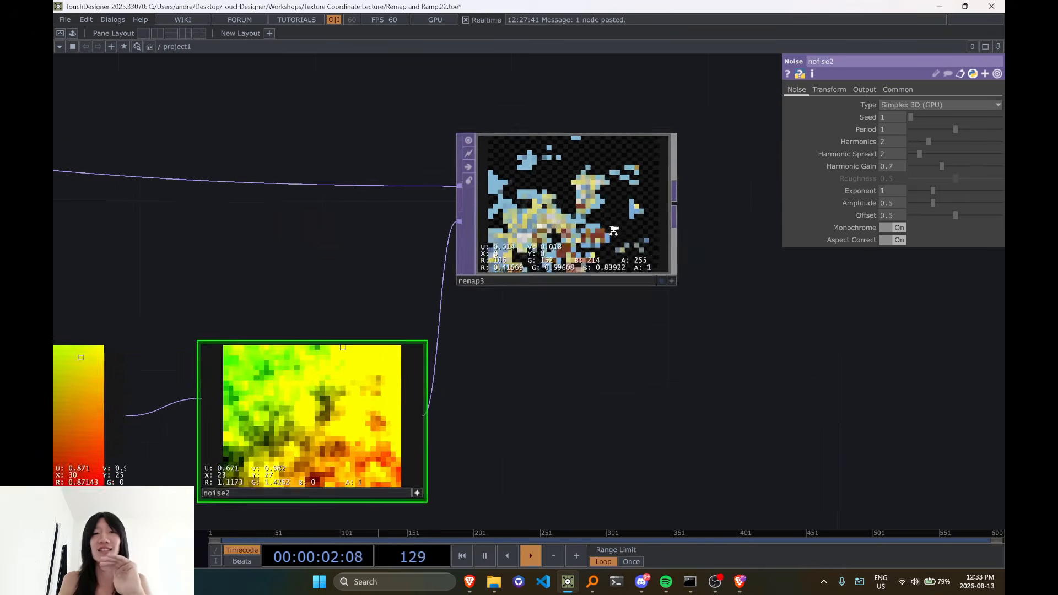
left_click(606, 202)
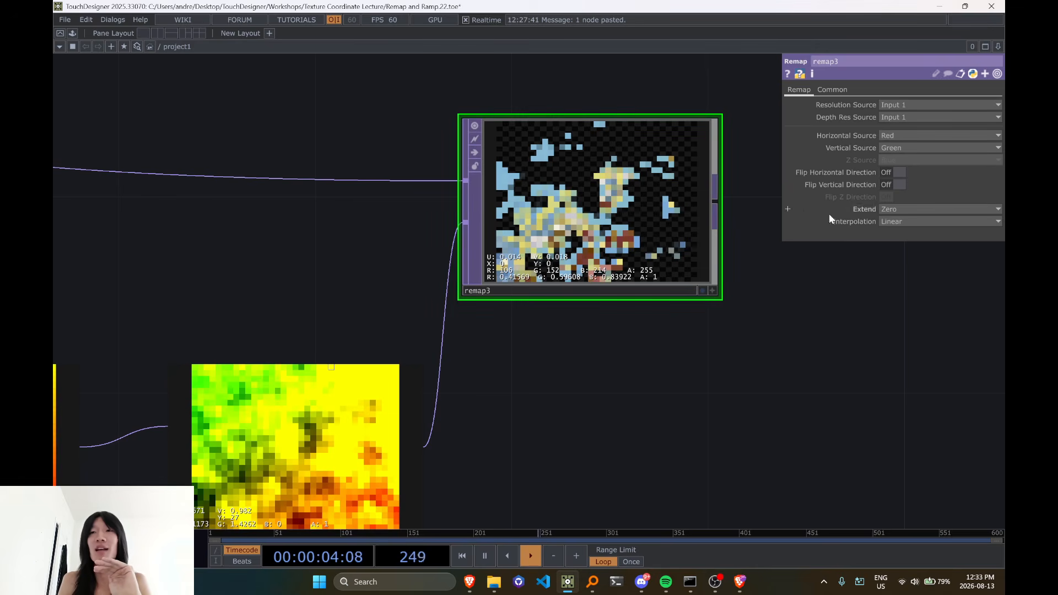
left_click(885, 209)
left_click(892, 254)
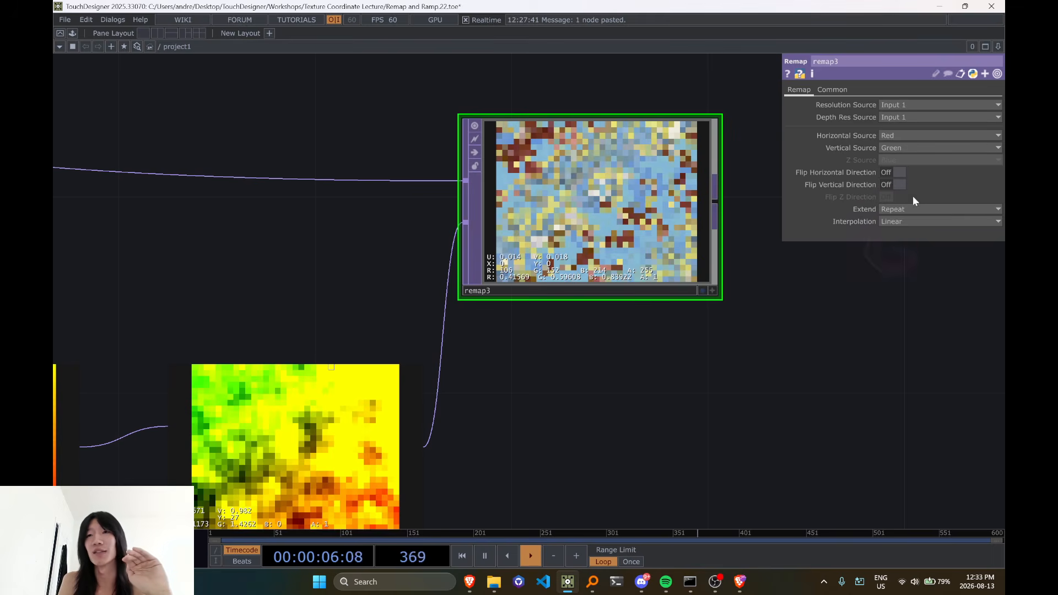
left_click(916, 221)
left_click(900, 258)
left_click(908, 209)
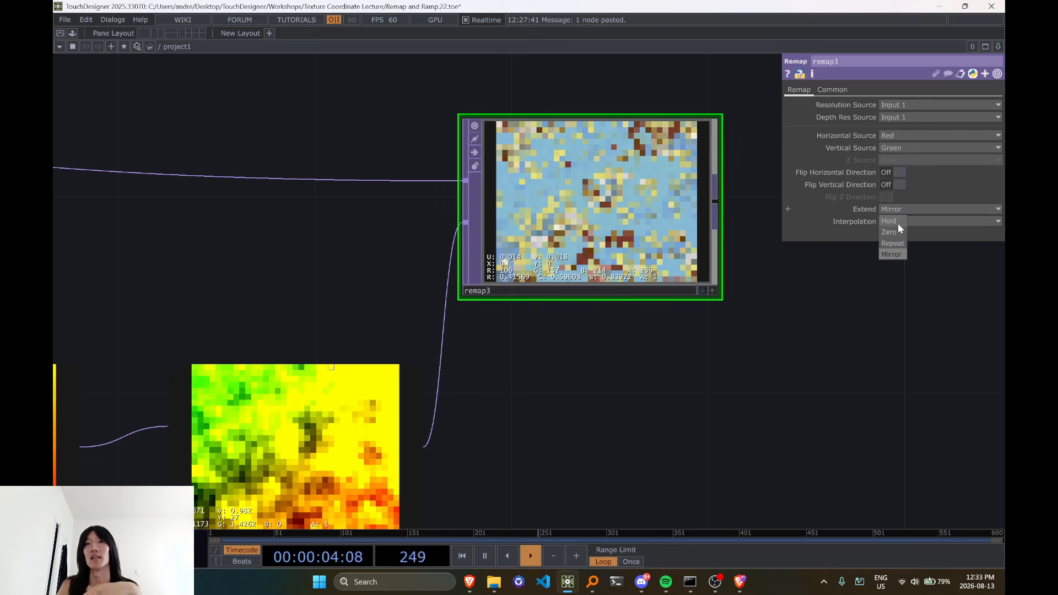
left_click(895, 220)
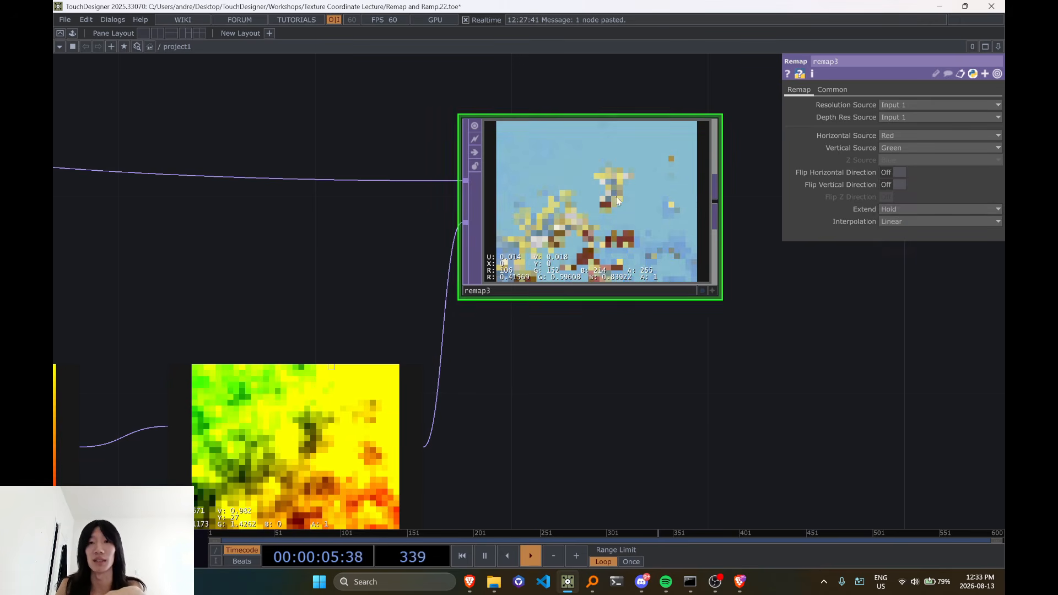
left_click(892, 211)
left_click(893, 232)
Examine noise2's color pattern and its place in the chain from ramp4 and ramp5 to remap3
scroll(508, 307, "down", 3)
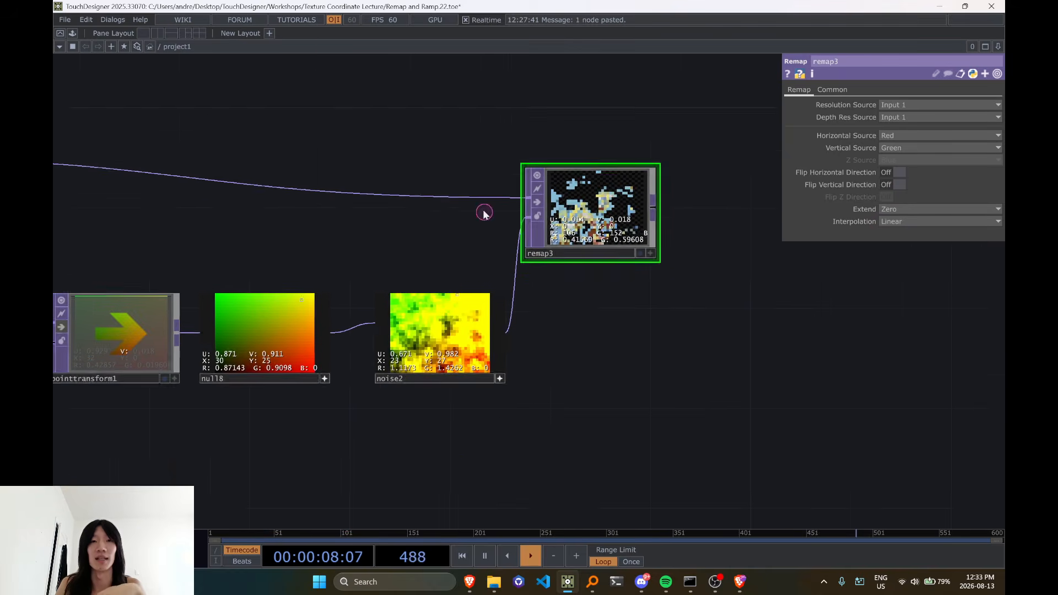
scroll(470, 311, "up", 3)
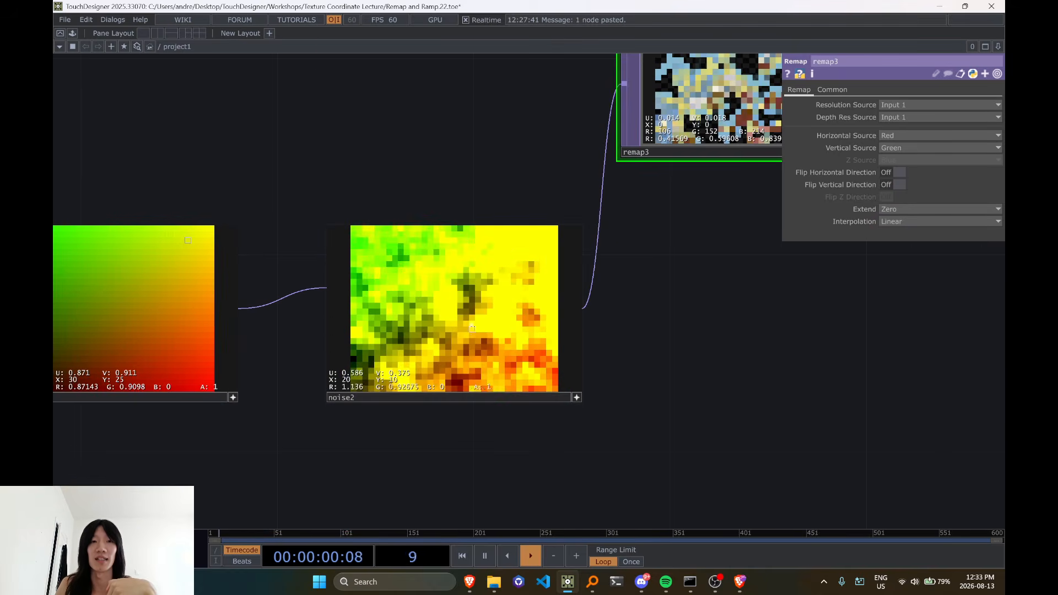
scroll(508, 301, "down", 6)
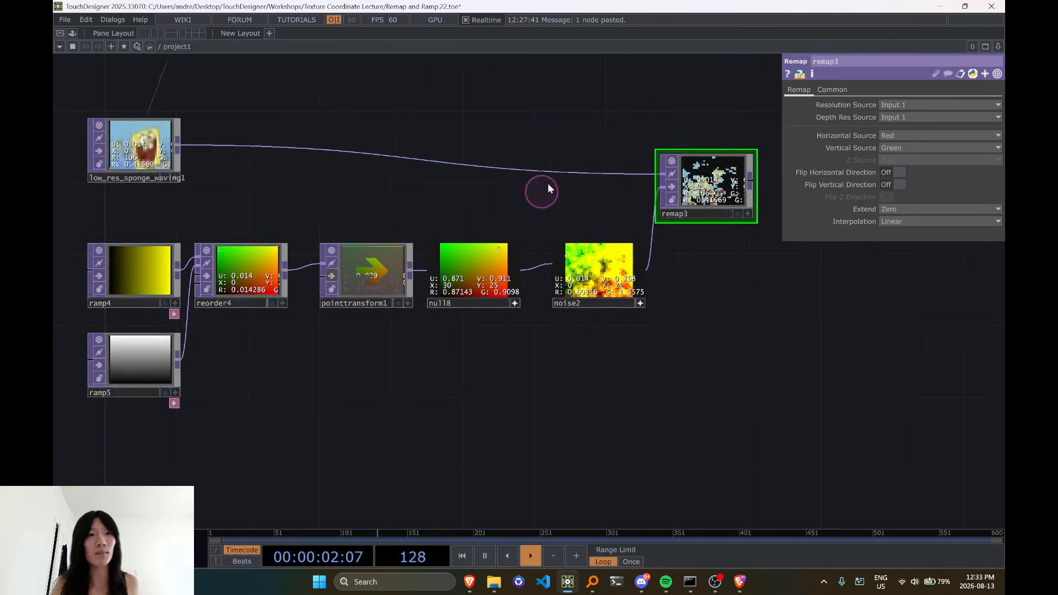
left_click_drag(474, 428, 425, 443)
left_click_drag(378, 381, 425, 243)
middle_click_drag(445, 186, 437, 302)
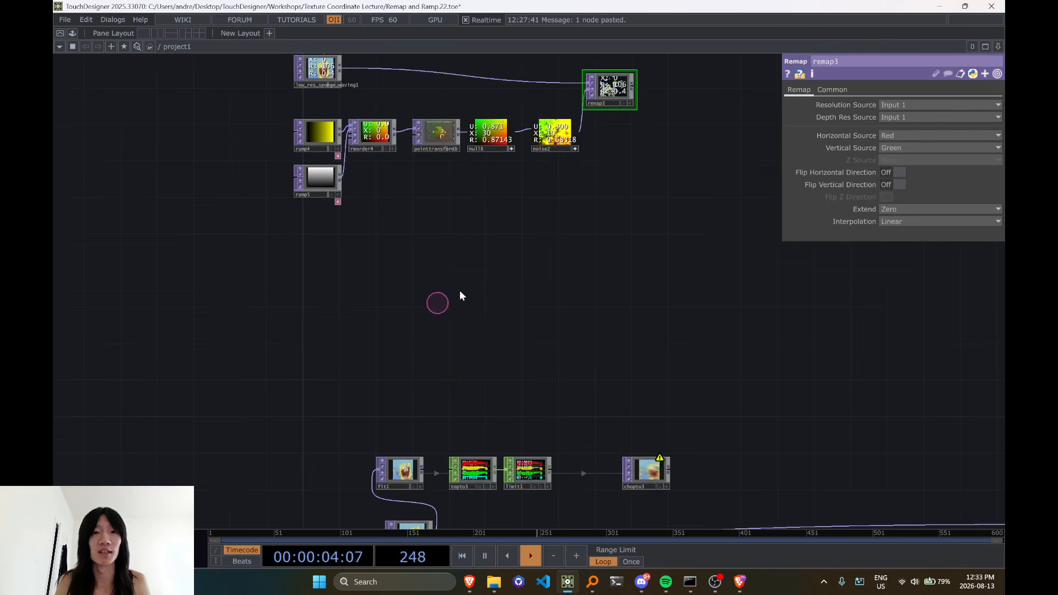
left_click_drag(473, 302, 419, 424)
scroll(231, 250, "up", 3)
left_click(640, 289)
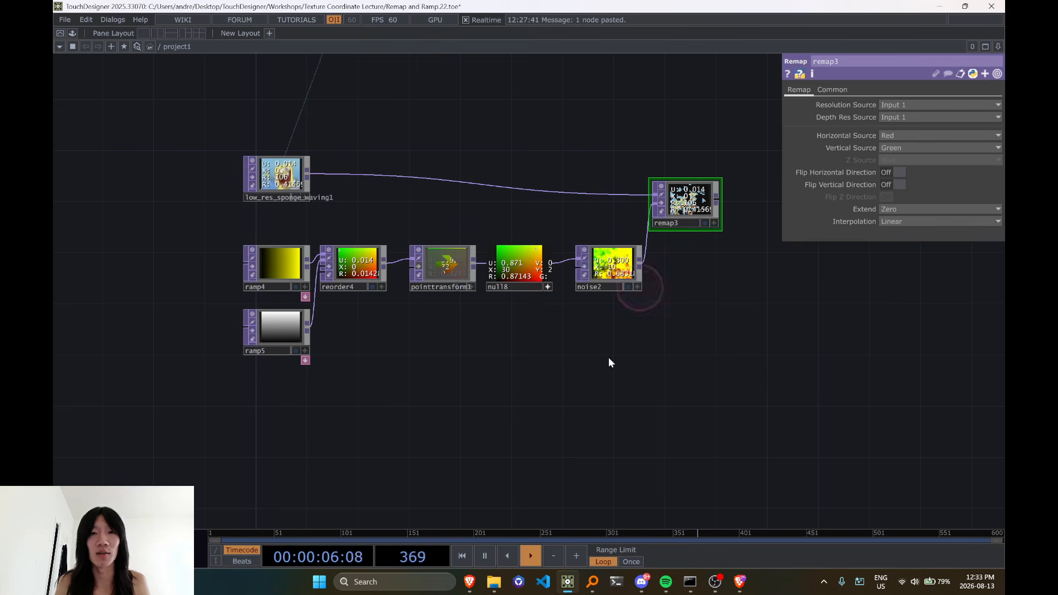
left_click_drag(578, 345, 565, 290)
Look over the earlier network of ramps and pattern operators and inspect pattern1's parameters
scroll(459, 234, "down", 2)
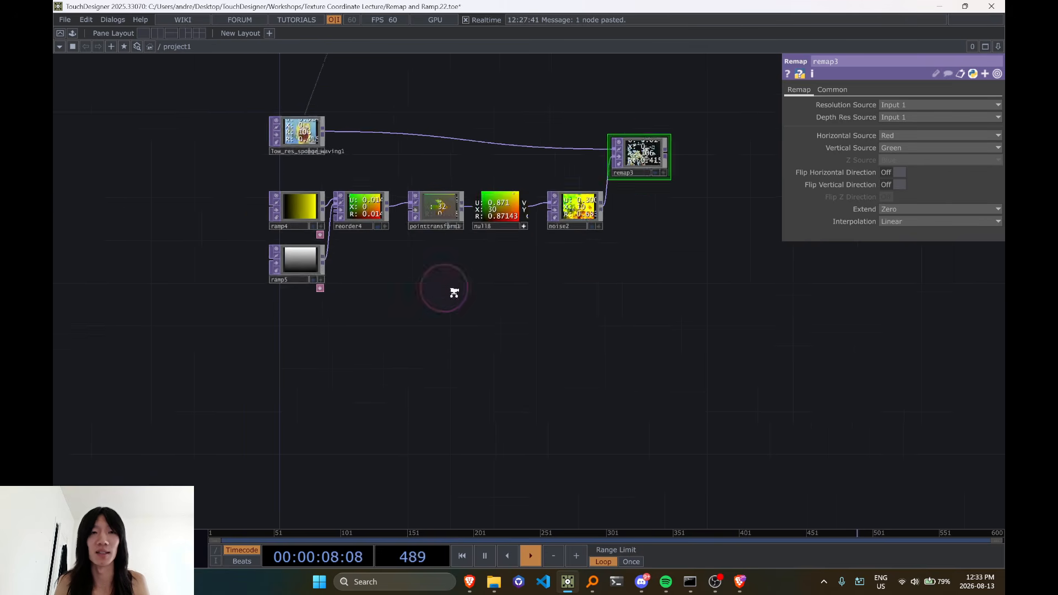
mouse_move(457, 356)
left_mouse_down()
mouse_move(548, 217)
mouse_move(517, 69)
left_mouse_up()
left_click_drag(329, 293, 306, 137)
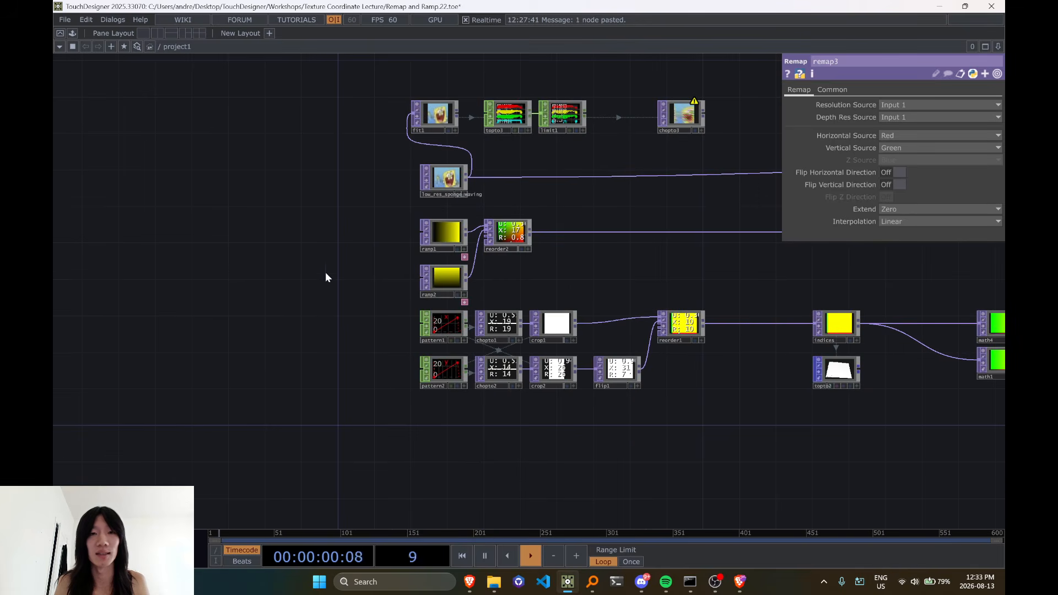
left_click_drag(299, 309, 210, 258)
scroll(298, 292, "down", 3)
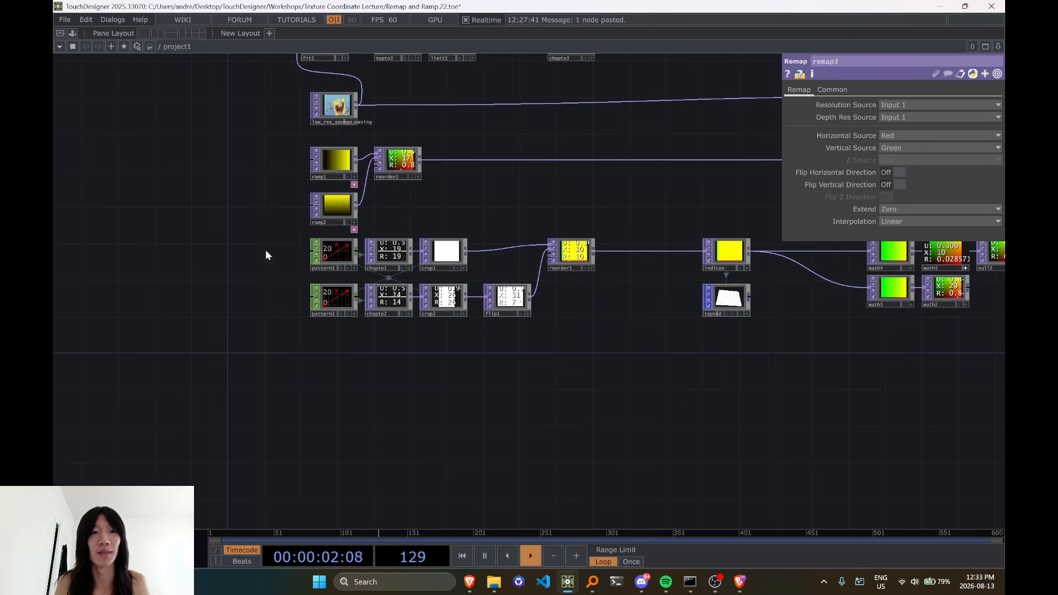
scroll(259, 239, "up", 2)
scroll(281, 242, "down", 3)
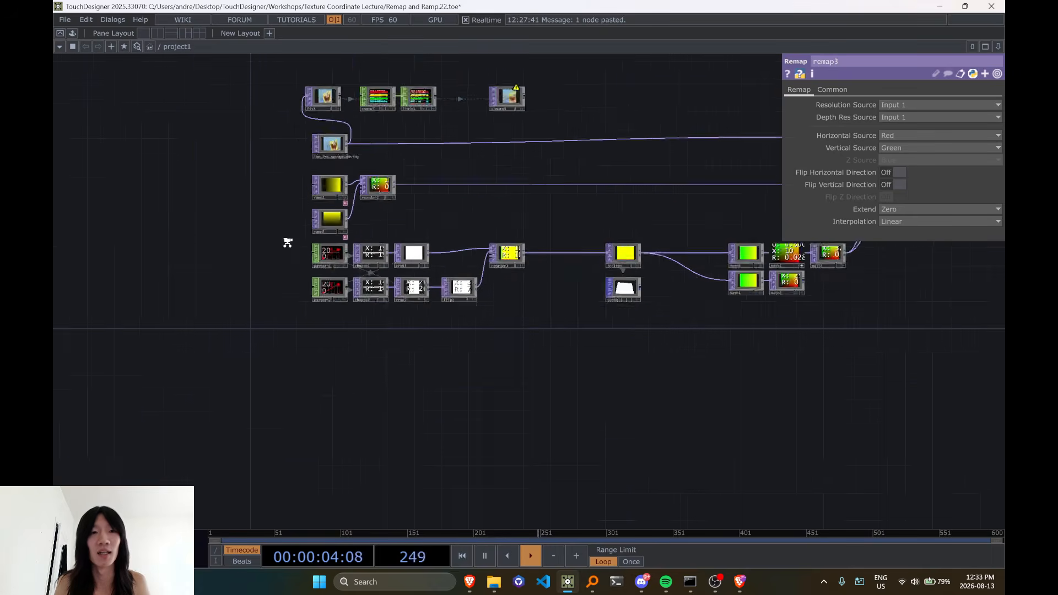
scroll(308, 248, "up", 4)
scroll(362, 329, "down", 3)
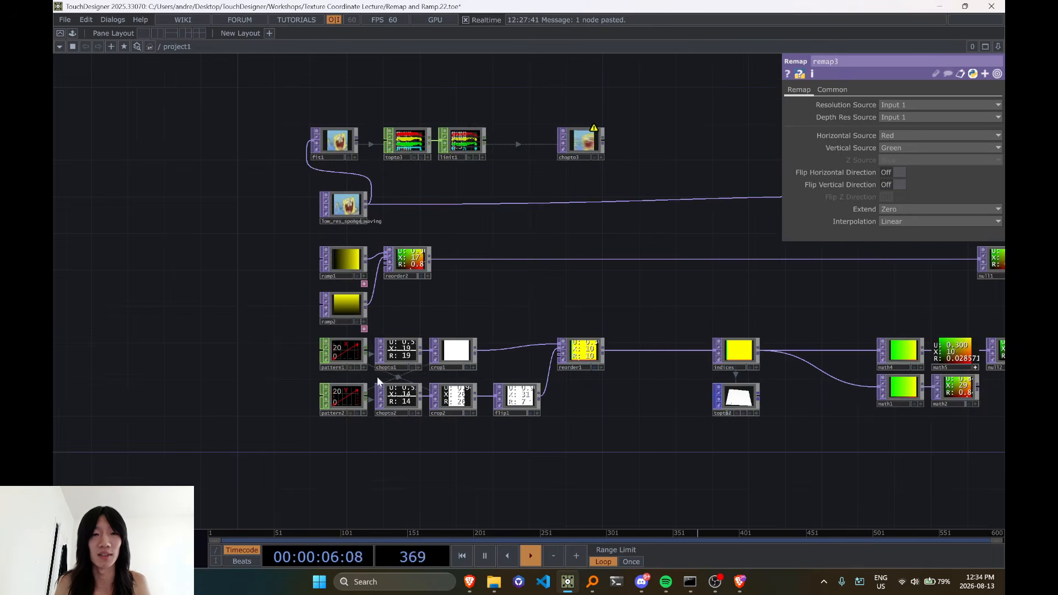
scroll(377, 376, "up", 5)
left_click(338, 354)
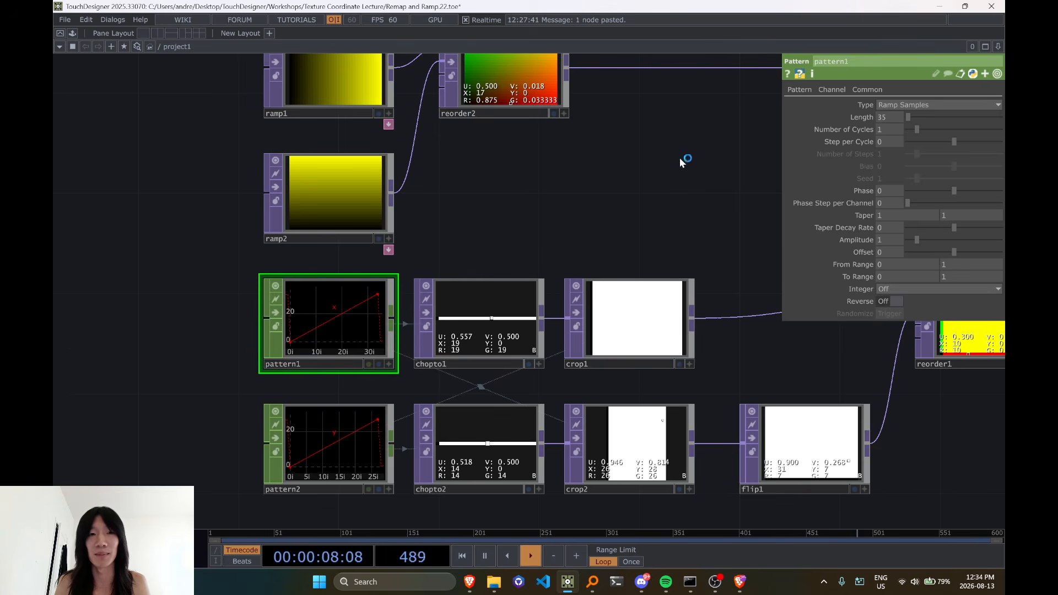
Delete ramp4, ramp5, reorder4, pointtransform1, null8 and noise2 from the remap3 network
scroll(680, 159, "down", 4)
left_click_drag(675, 156, 633, 184)
scroll(628, 166, "down", 1)
left_click_drag(625, 115, 556, 312)
scroll(570, 221, "down", 1)
left_click_drag(568, 133, 501, 359)
left_click_drag(449, 222, 501, 395)
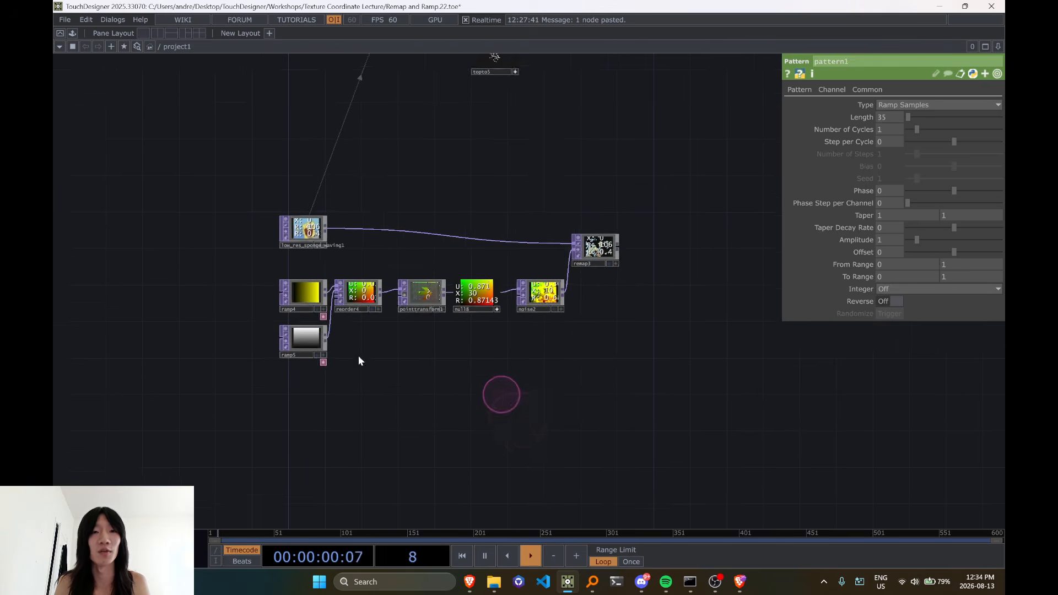
right_click_drag(218, 272, 569, 382)
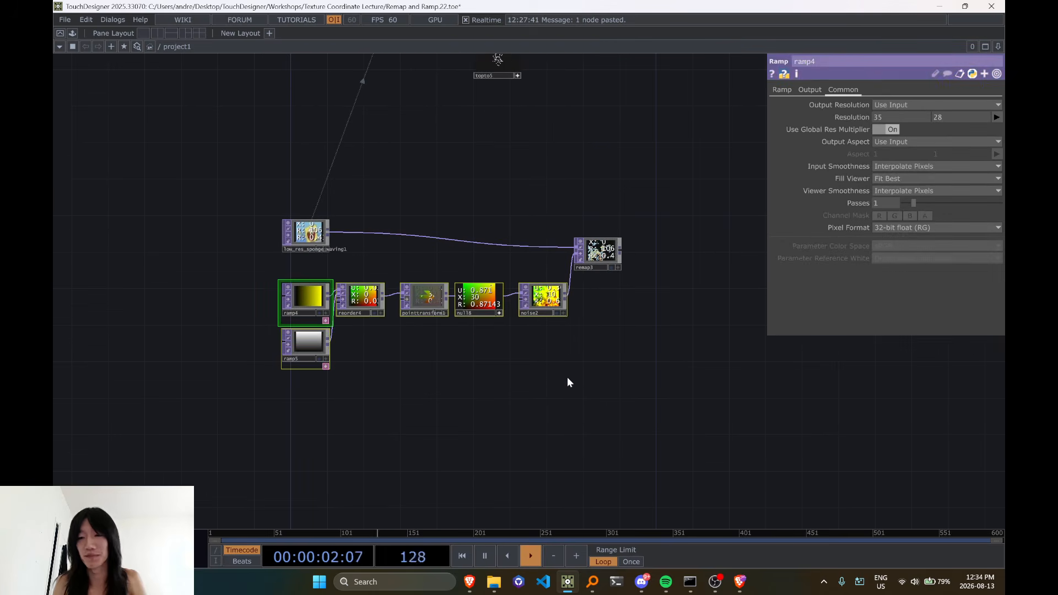
key("Delete")
Check the info of low_res_sponge_waving1 and move remap3 directly beside it
scroll(338, 260, "up", 5)
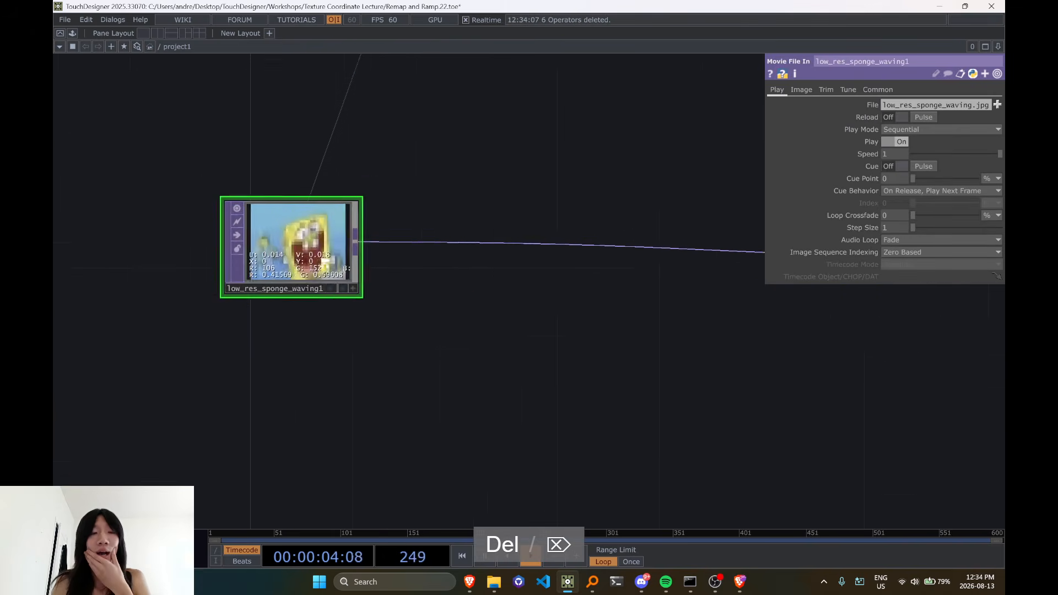
middle_click(314, 245)
scroll(313, 248, "down", 2)
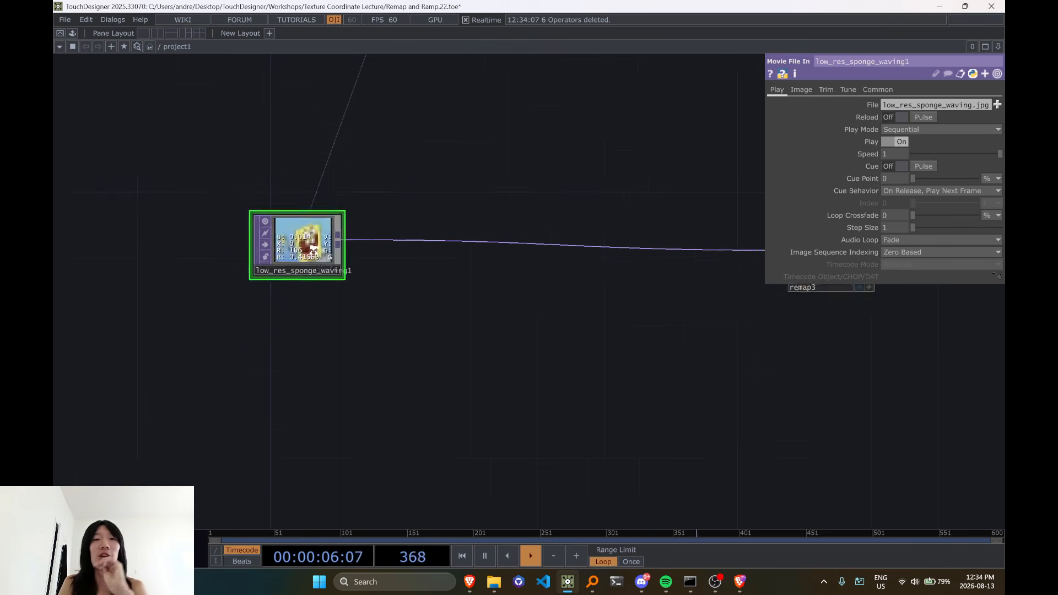
scroll(313, 249, "down", 1)
left_click_drag(725, 252, 418, 251)
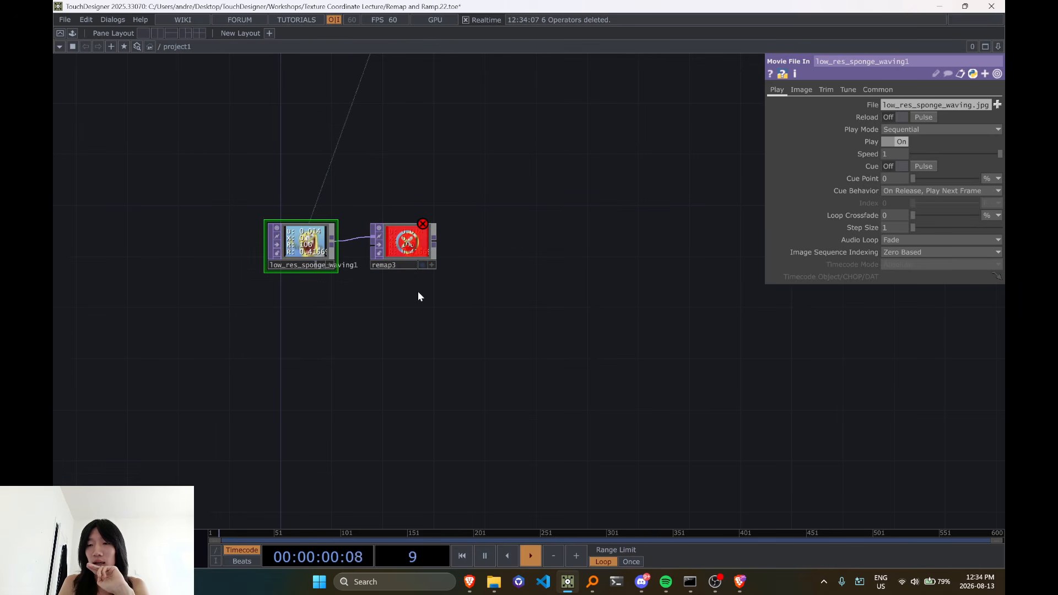
Undo the move of remap3 and the deletion of the six operators, and select low_res_sponge_waving1
key("ctrl+z")
key("ctrl+z")
key("ctrl+z")
key("ctrl+z")
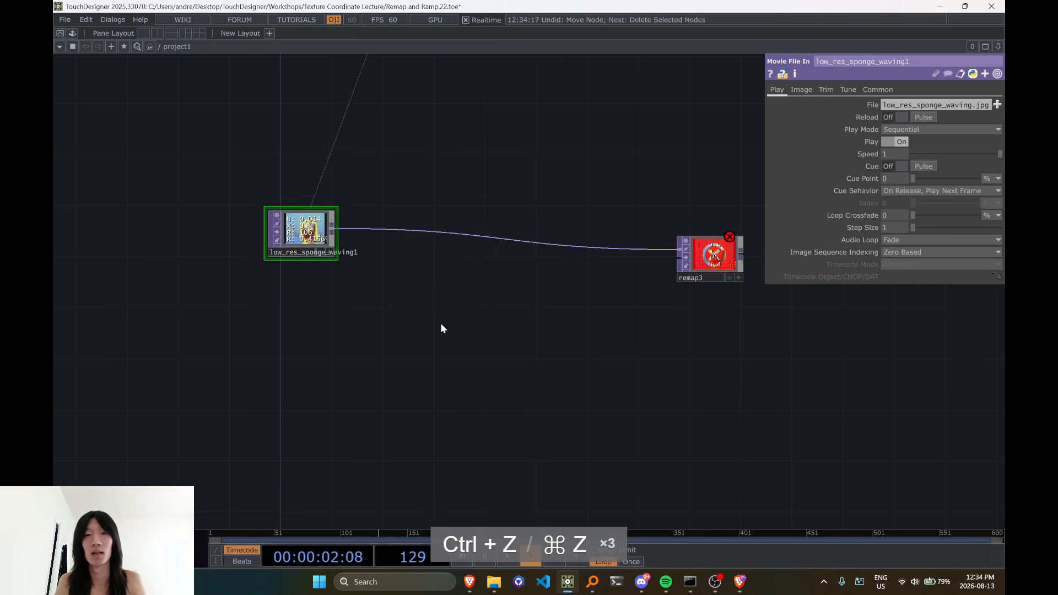
left_click_drag(219, 193, 709, 453)
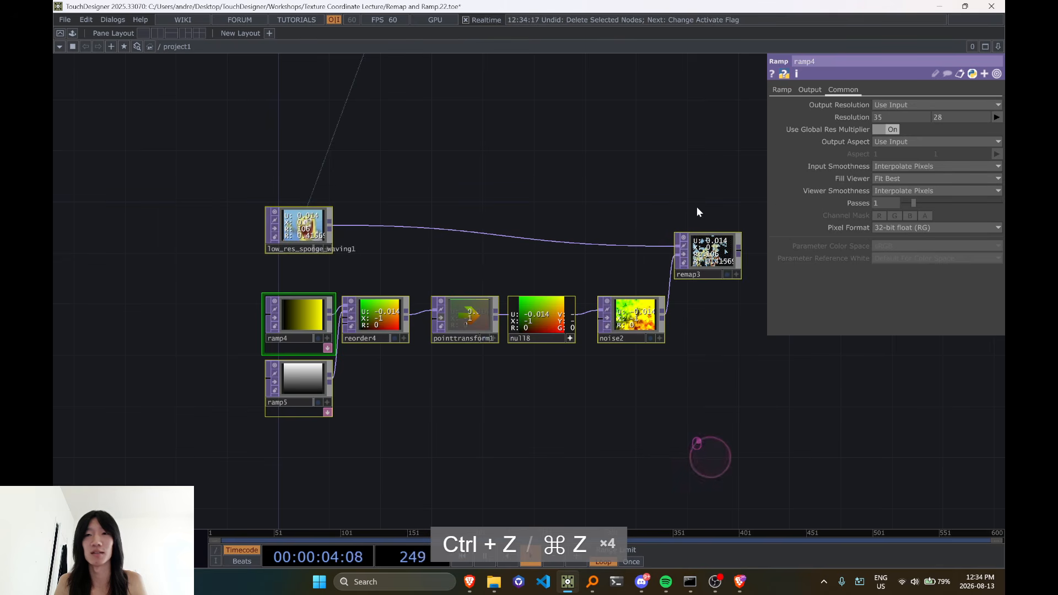
left_click(303, 226)
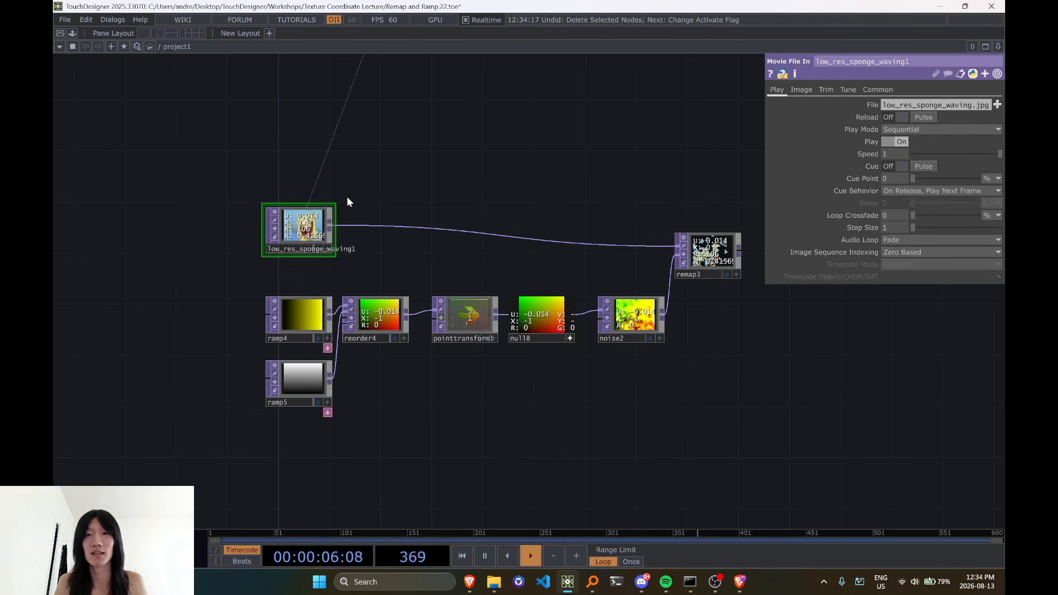
Check noise2's Pixel Format options and operator info without changing the format
left_click(634, 317)
left_click(900, 92)
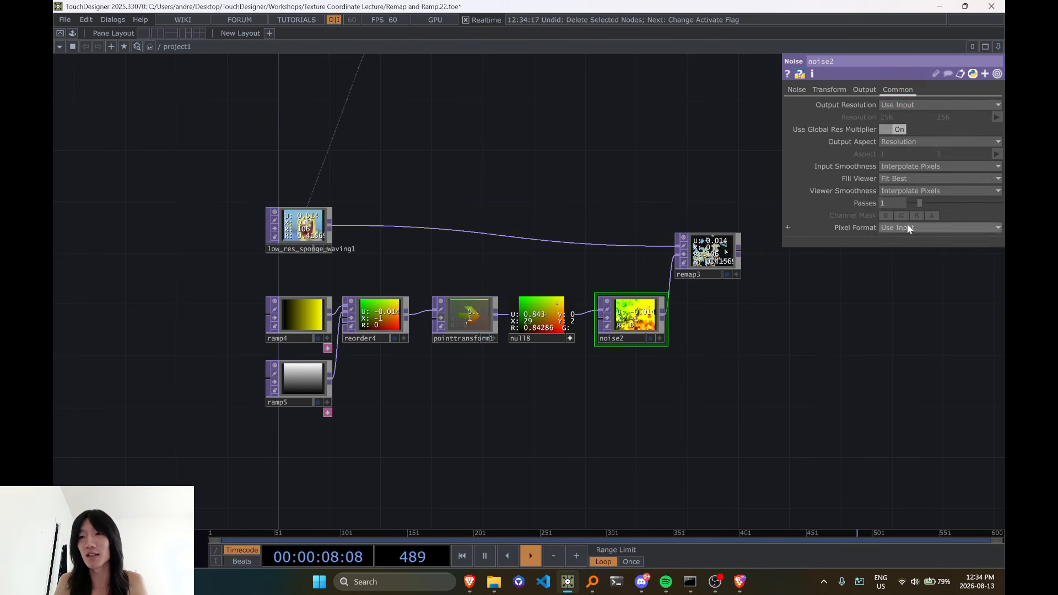
left_click(909, 228)
left_click(763, 301)
middle_click(650, 309)
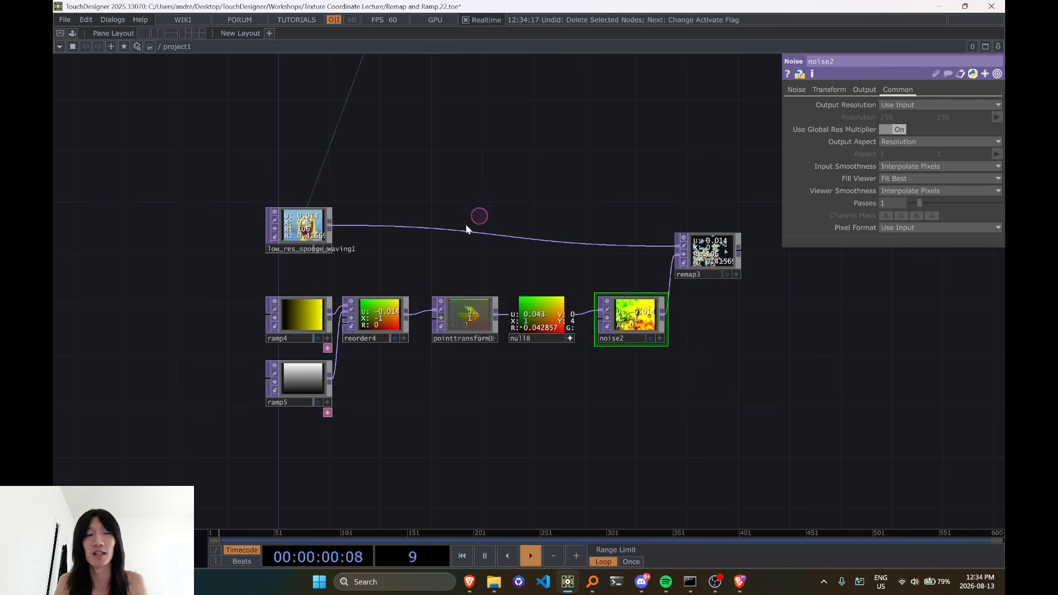
Set the pixel format of low_res_sponge_waving1 to 32-bit float (RGBA)
left_click(303, 226)
left_click(937, 191)
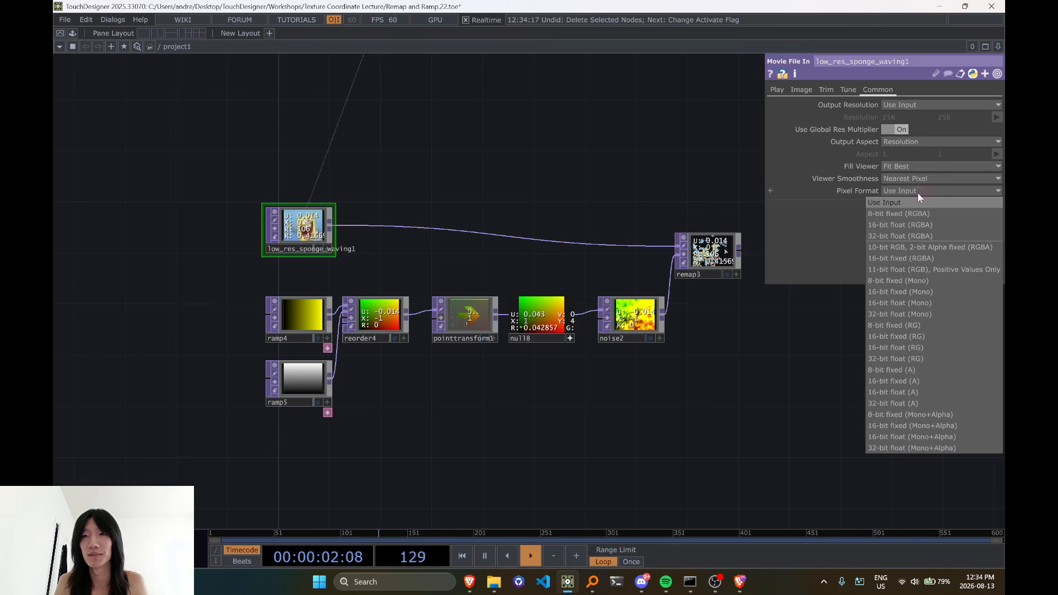
left_click(914, 240)
Examine remap3's scattered sponge pixels and compare them with the noise2 texture feeding it
left_click_drag(795, 320, 672, 373)
scroll(598, 320, "up", 6)
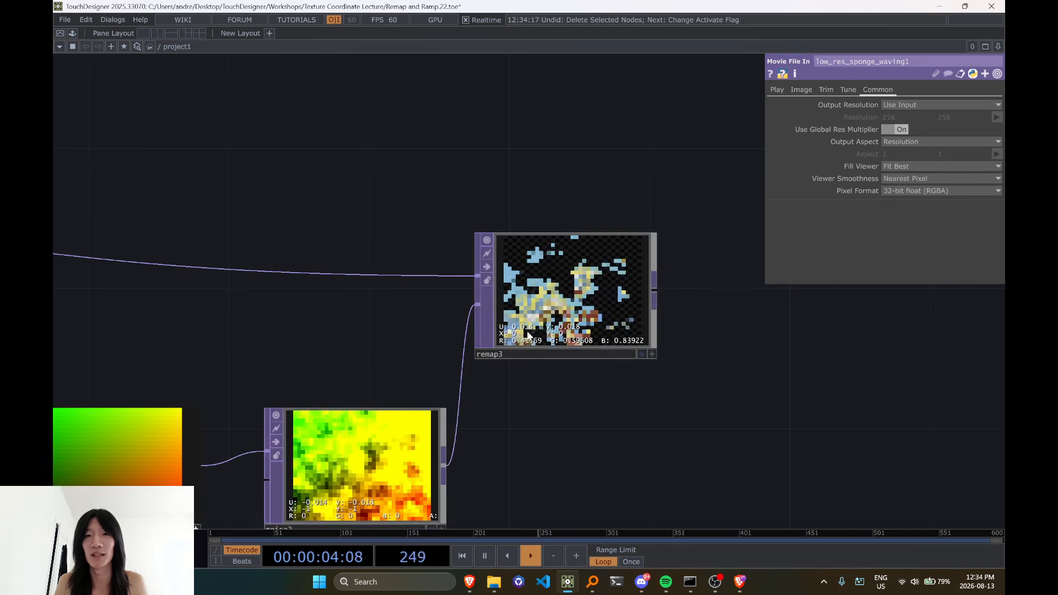
scroll(609, 300, "down", 3)
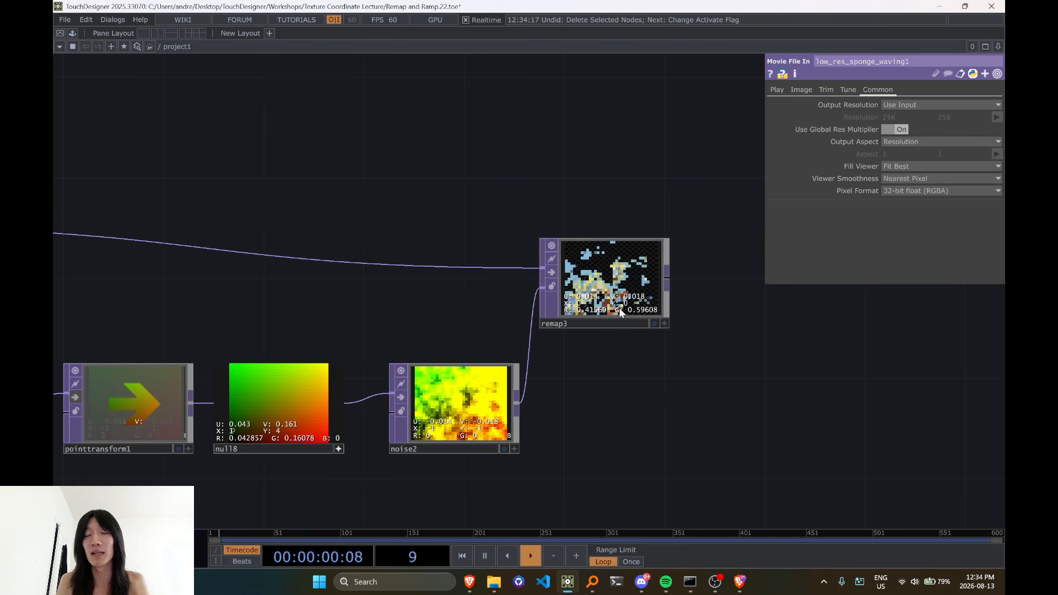
scroll(621, 313, "up", 2)
scroll(616, 318, "down", 2)
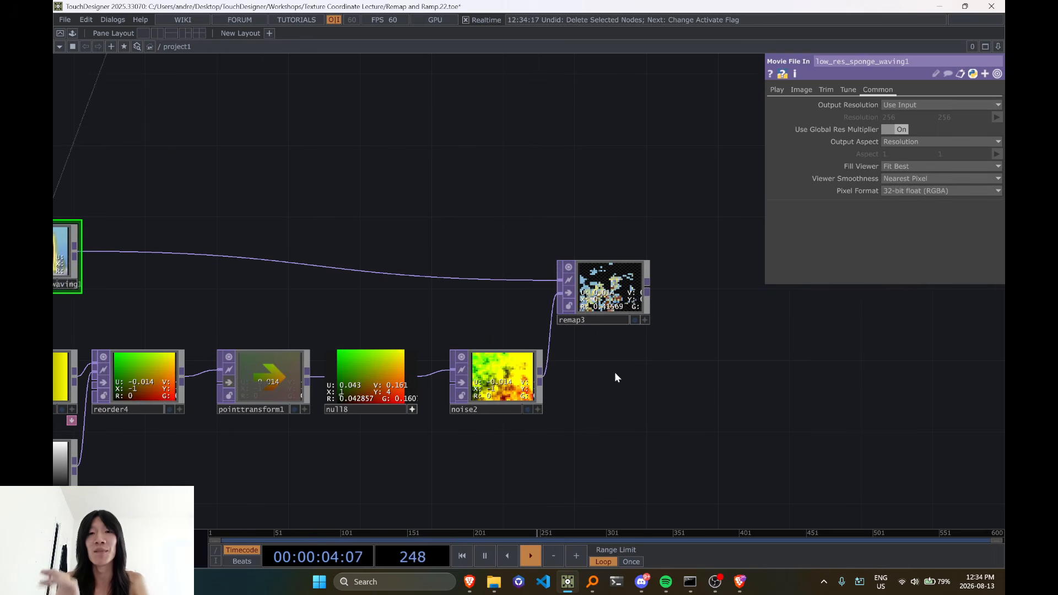
scroll(609, 366, "up", 4)
scroll(546, 275, "down", 4)
scroll(546, 274, "down", 5)
Display pixel values in the viewer of low_res_sponge_waving1 and inspect a pixel in its lower-left corner
scroll(335, 253, "up", 9)
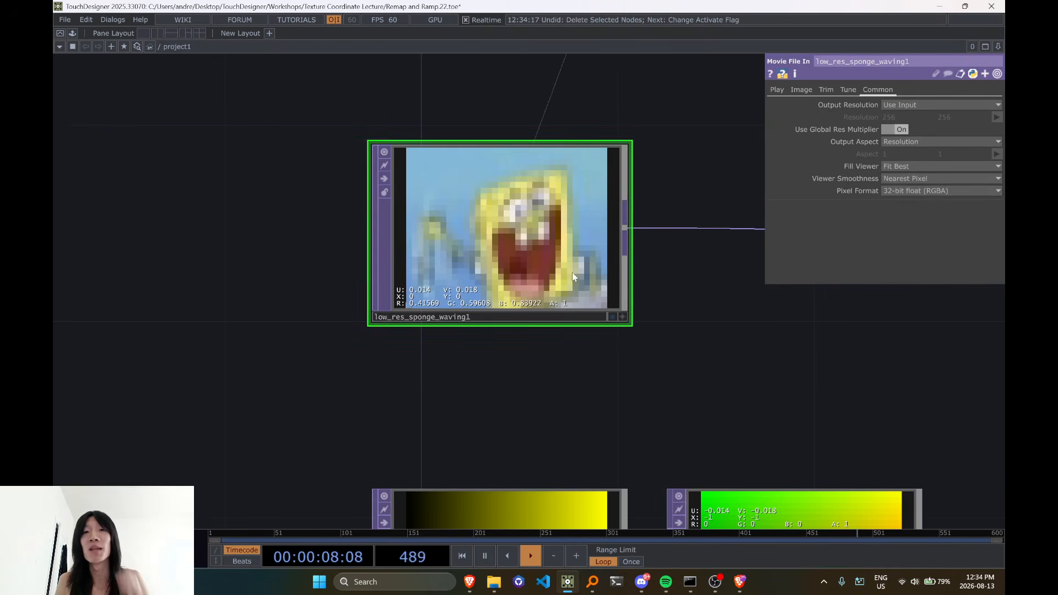
scroll(576, 275, "up", 2)
scroll(343, 264, "up", 4)
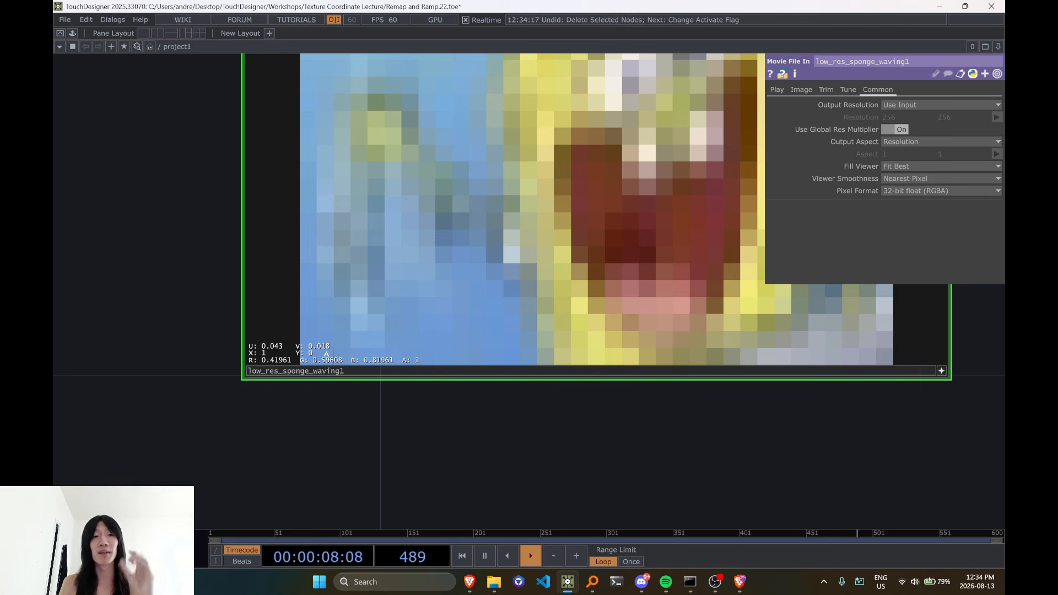
scroll(327, 353, "up", 3)
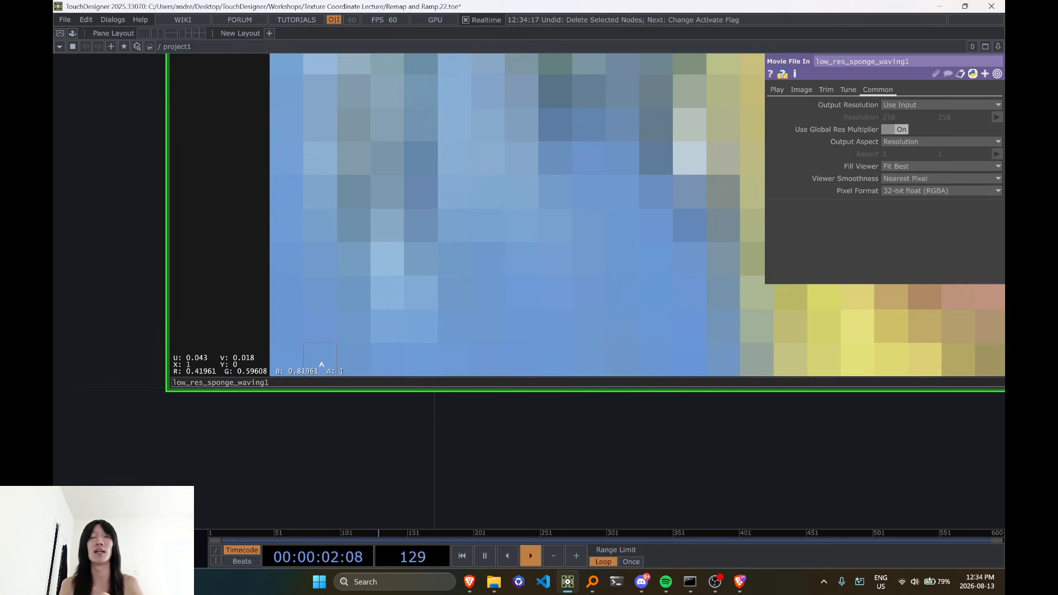
scroll(328, 359, "down", 5)
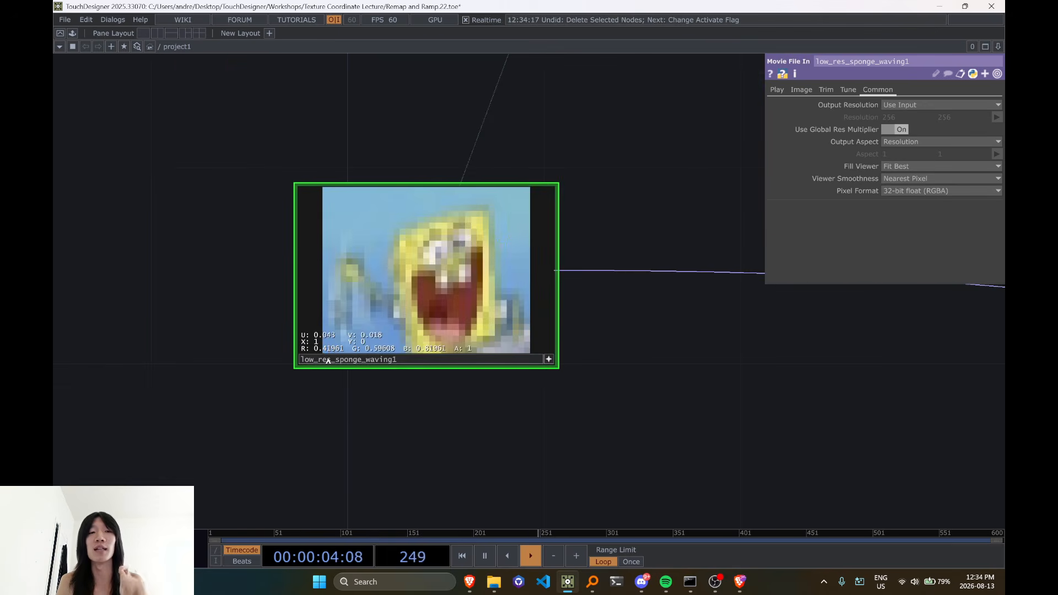
scroll(327, 359, "up", 4)
scroll(325, 359, "up", 1)
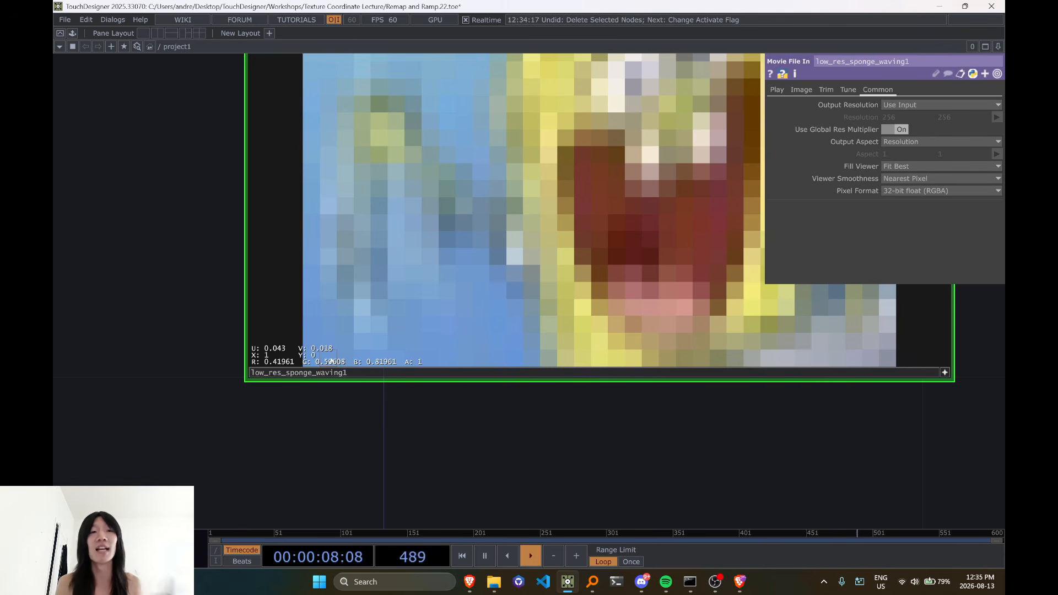
Examine the corner pixels of low_res_sponge_waving1 and review the parameters of remap3 and noise2
scroll(331, 362, "up", 1)
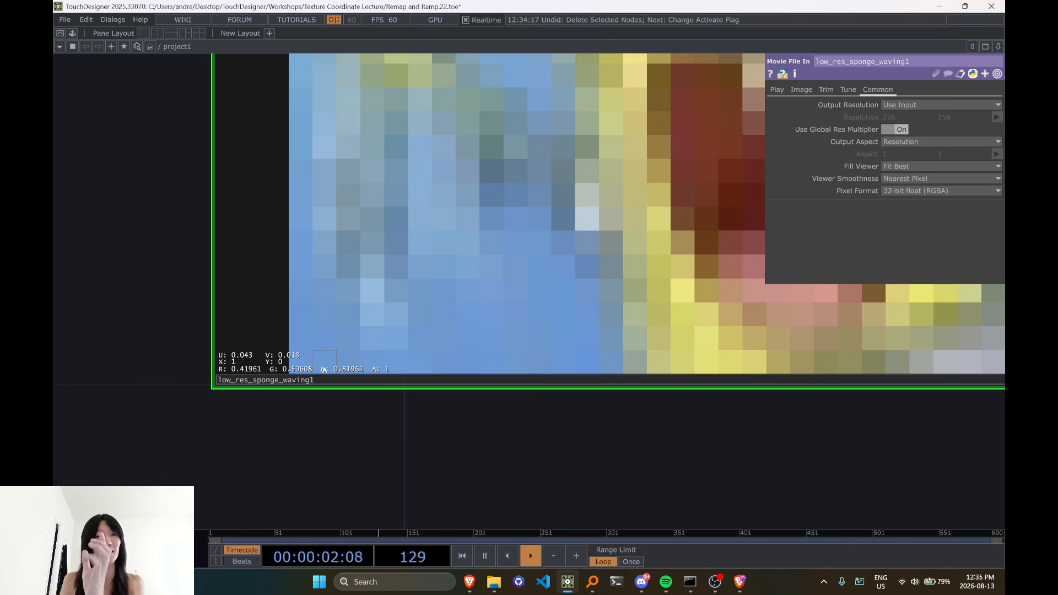
scroll(327, 368, "down", 5)
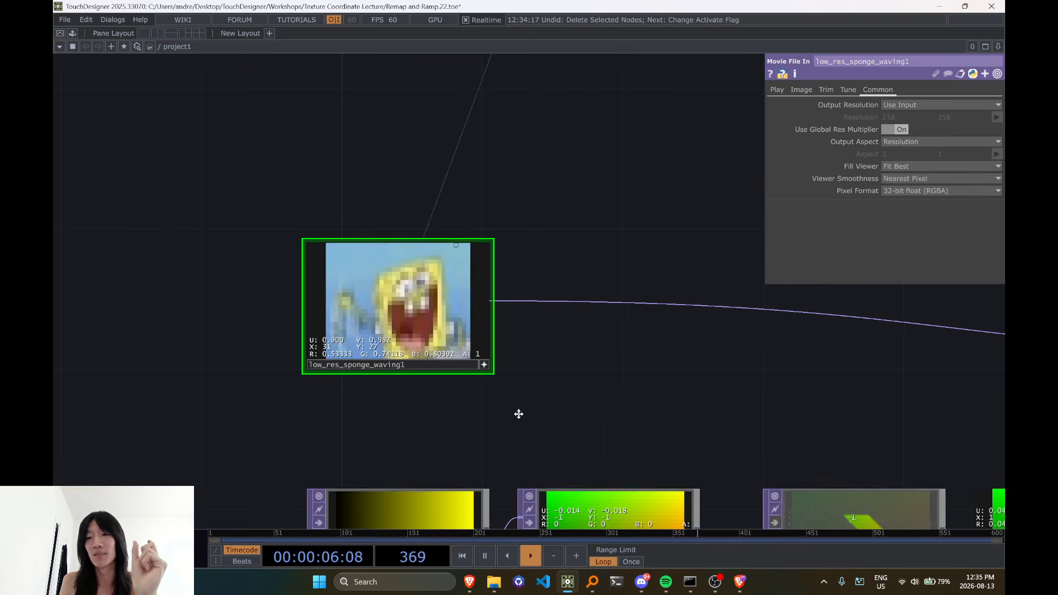
scroll(475, 408, "down", 3)
left_click_drag(412, 417, 370, 407)
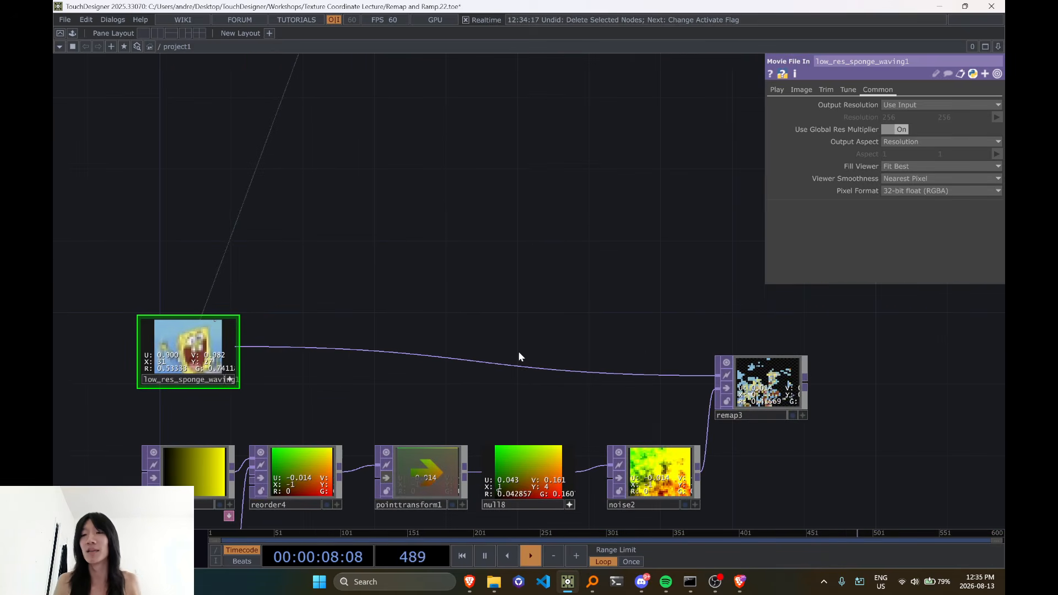
left_click(800, 386)
scroll(654, 276, "down", 3)
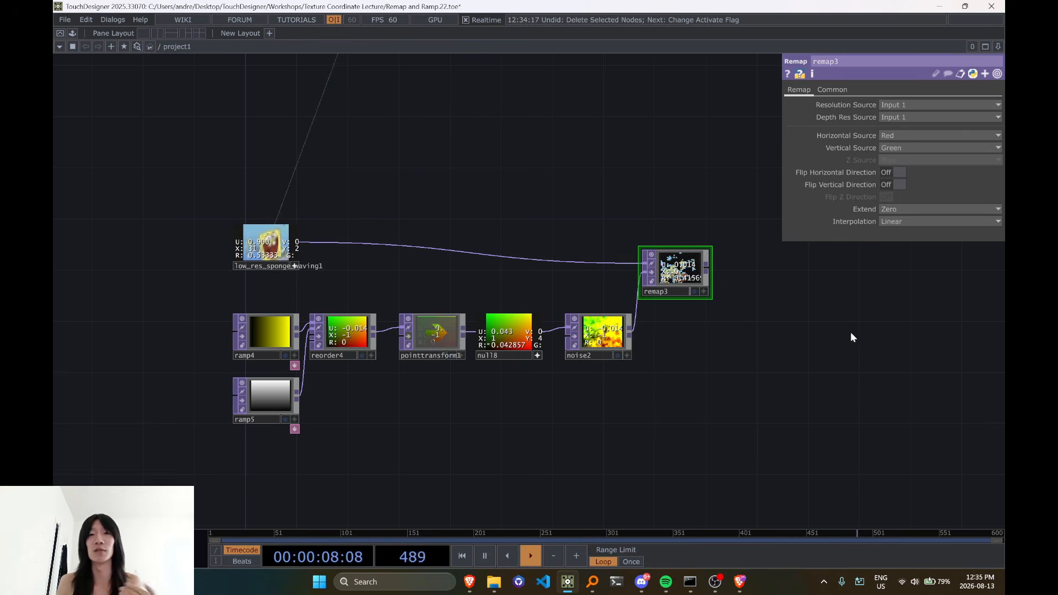
scroll(546, 426, "up", 3)
left_click_drag(607, 416, 529, 457)
scroll(539, 408, "down", 3)
left_click(543, 354)
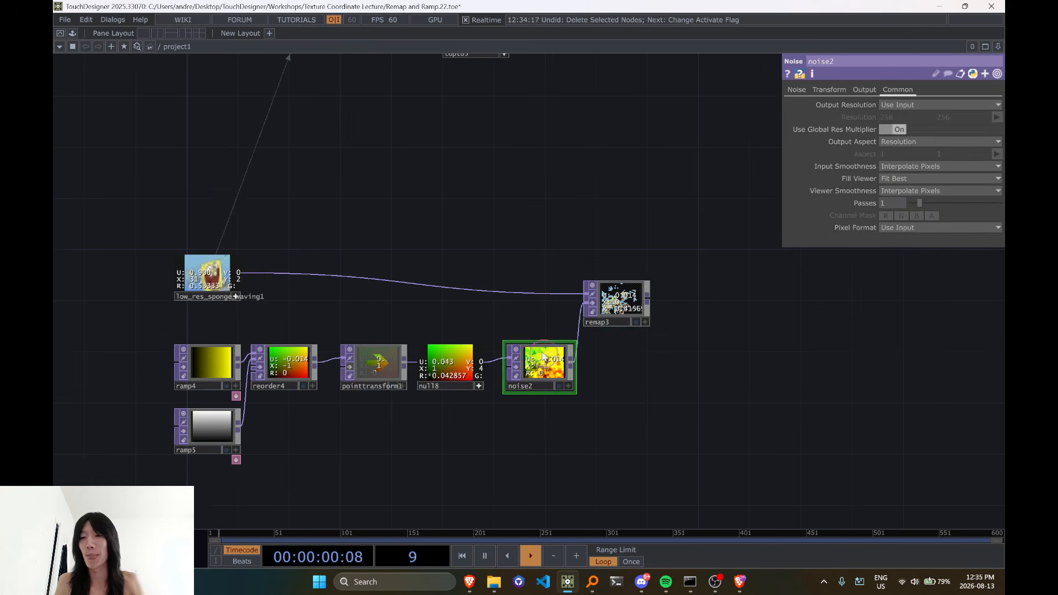
Delete the ramp, reorder, point transform, null and noise operators that feed remap3
mouse_move(109, 323)
right_mouse_down()
mouse_move(208, 378)
mouse_move(578, 496)
right_mouse_up()
key("Delete")
left_click_drag(375, 440, 448, 418)
scroll(290, 356, "up", 3)
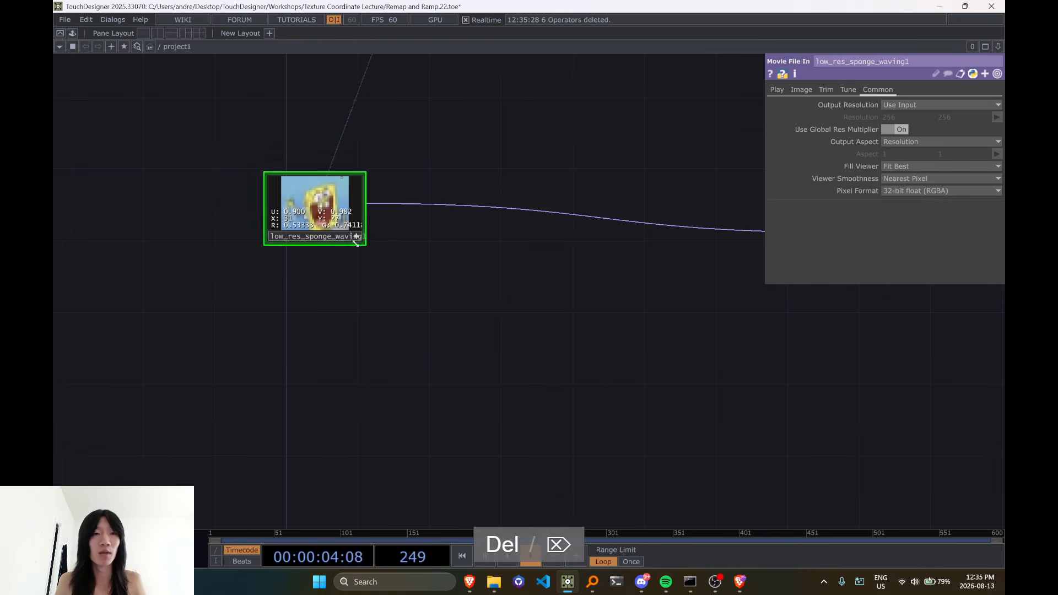
Toggle the interactive viewer of low_res_sponge_waving1 and inspect pixels along the image's lower edge
left_click(357, 235)
left_click(355, 236)
scroll(344, 219, "down", 3)
left_click_drag(345, 202, 345, 220)
scroll(336, 243, "up", 10)
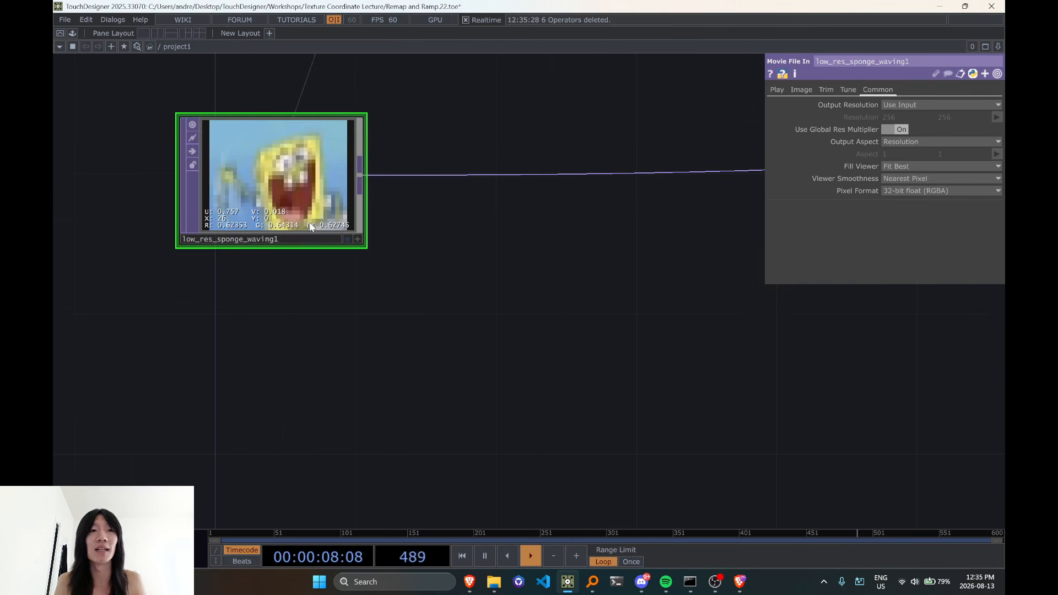
left_click(390, 340)
left_click(541, 257)
left_click_drag(544, 341, 631, 386)
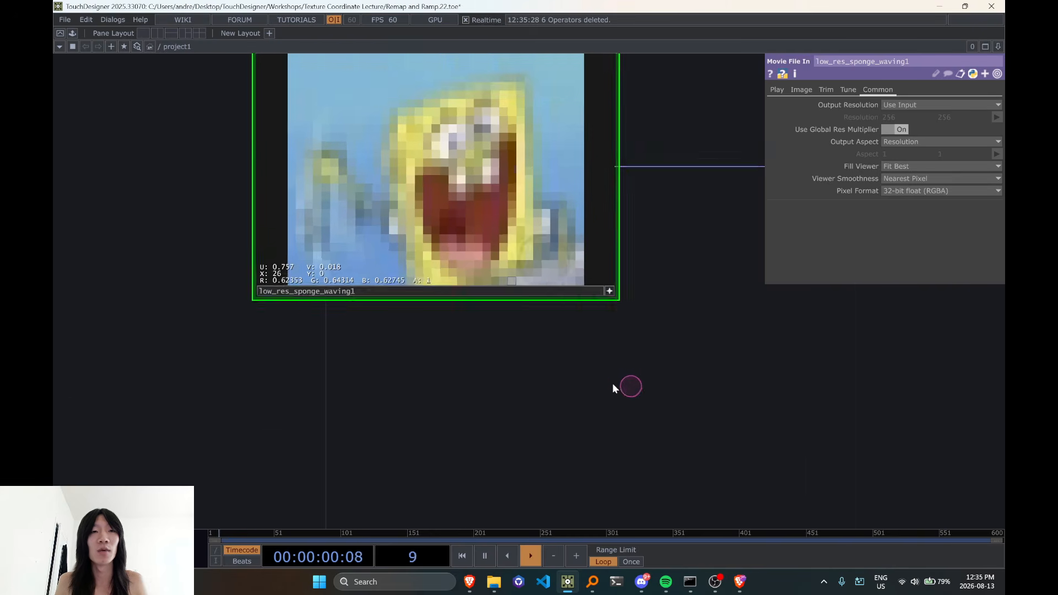
scroll(307, 326, "up", 3)
scroll(600, 364, "down", 8)
Undo the viewer changes, the node move and the deletion of the operators feeding remap3
key("ctrl+z")
key("ctrl+z")
key("ctrl+z")
key("ctrl+z")
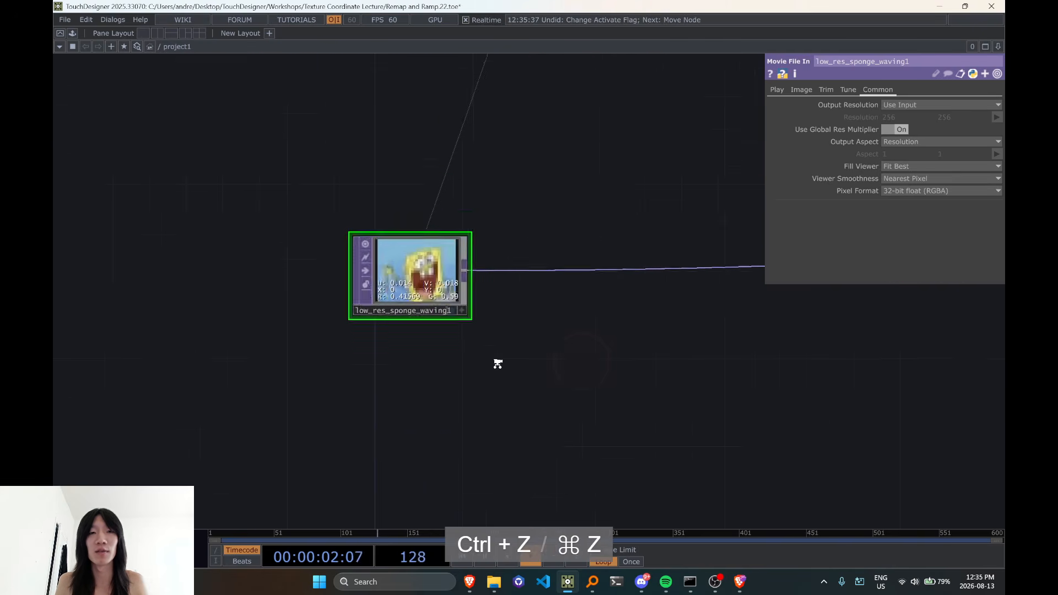
scroll(501, 406, "up", 5)
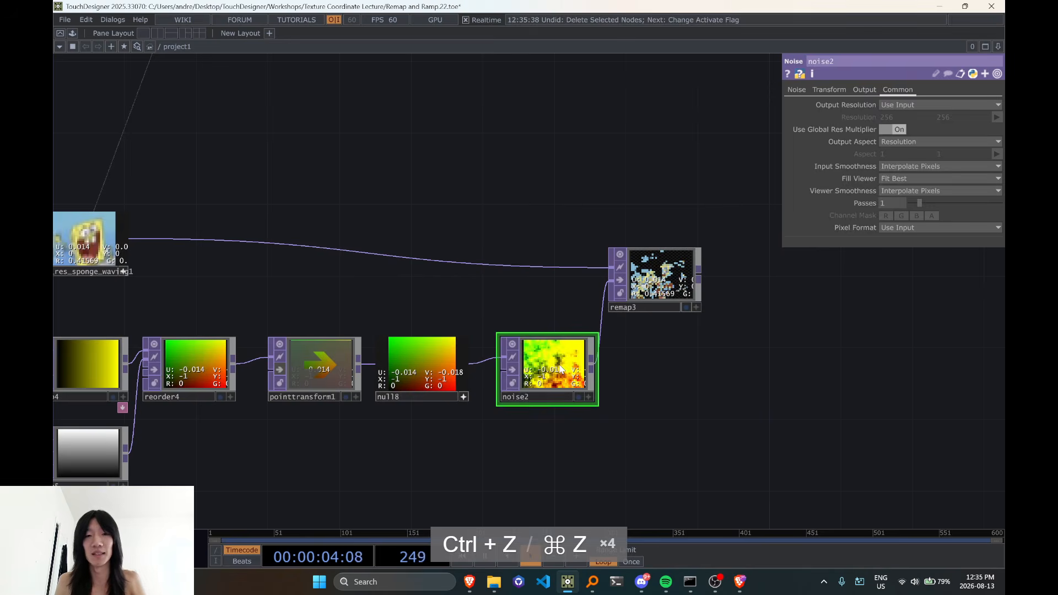
Delete noise2 so null8 feeds remap3 directly, and turn off the interactive viewers of null8 and low_res_sponge_waving1
key("Delete")
left_click(503, 386)
left_click_drag(656, 296, 530, 278)
scroll(518, 381, "up", 4)
left_click_drag(513, 378, 554, 413)
scroll(554, 413, "up", 3)
left_click_drag(650, 375, 706, 400)
scroll(706, 401, "down", 6)
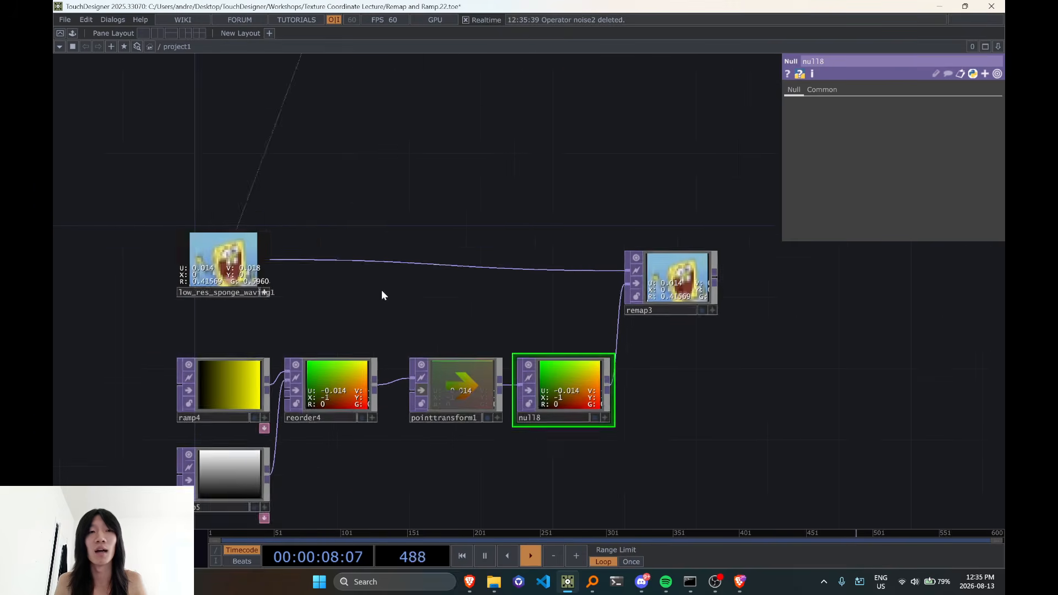
left_click_drag(419, 294, 571, 321)
left_click(417, 321)
scroll(416, 312, "up", 6)
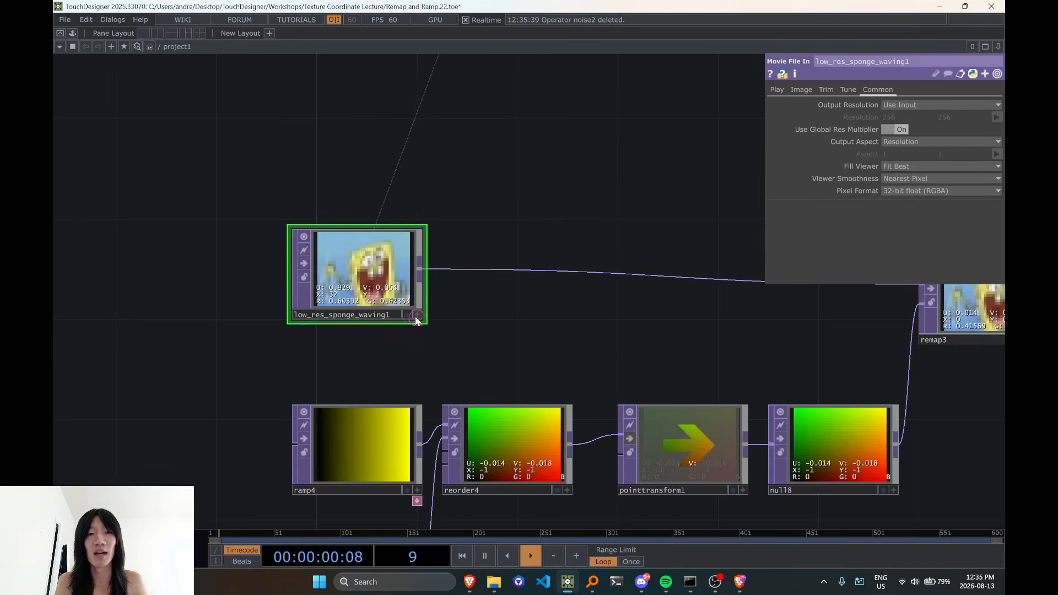
Compare null8's red-green gradient with the remap3 result and the pixels of low_res_sponge_waving1
scroll(190, 288, "down", 6)
scroll(519, 381, "up", 5)
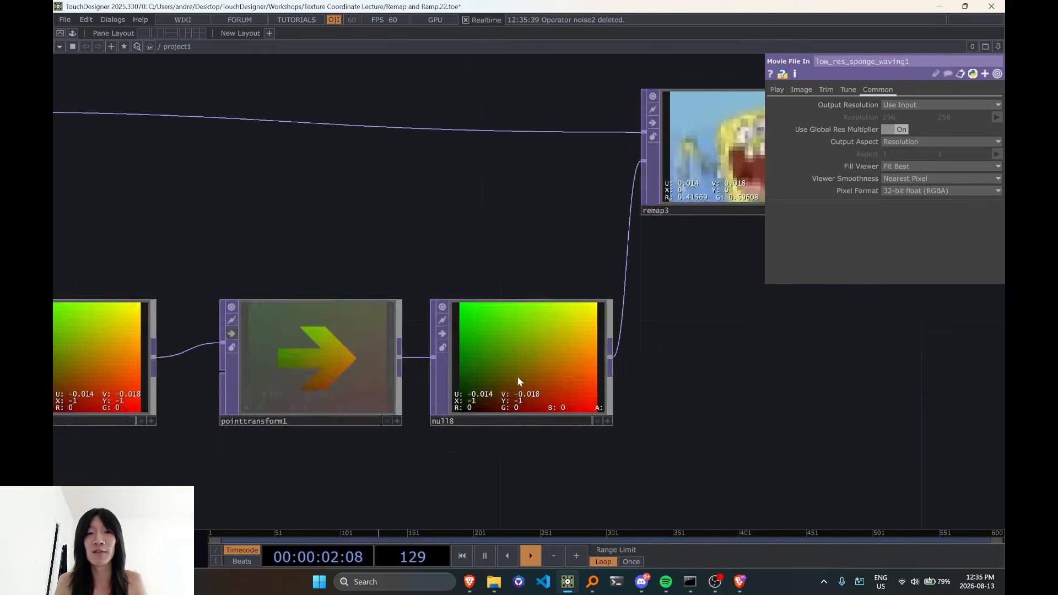
scroll(491, 418, "down", 2)
scroll(488, 414, "up", 3)
scroll(475, 411, "down", 5)
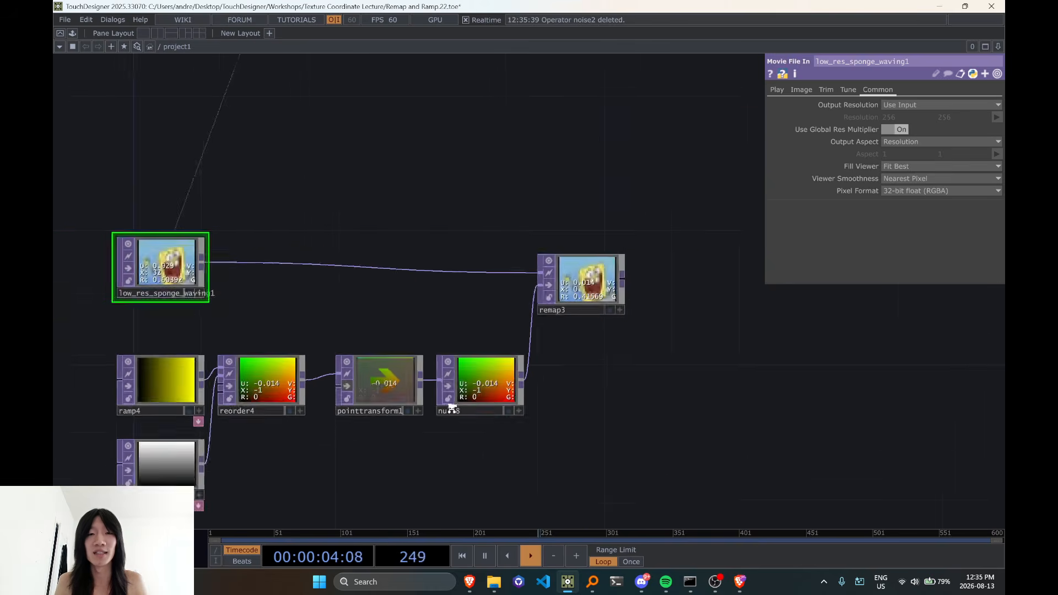
scroll(447, 407, "up", 6)
scroll(460, 412, "down", 6)
left_click_drag(392, 329, 628, 348)
scroll(396, 326, "up", 7)
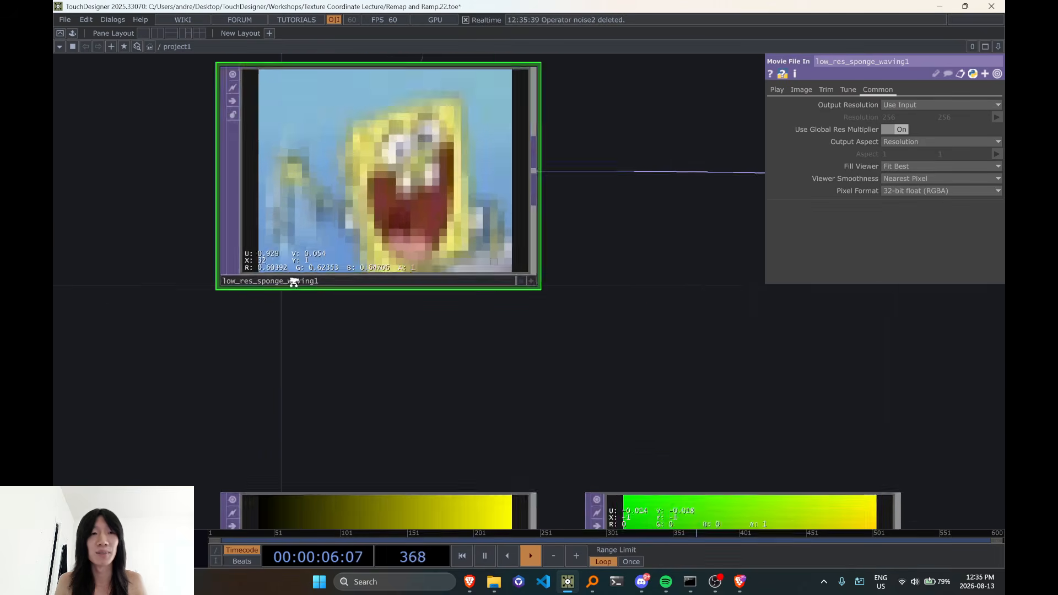
scroll(234, 270, "down", 3)
scroll(231, 267, "up", 4)
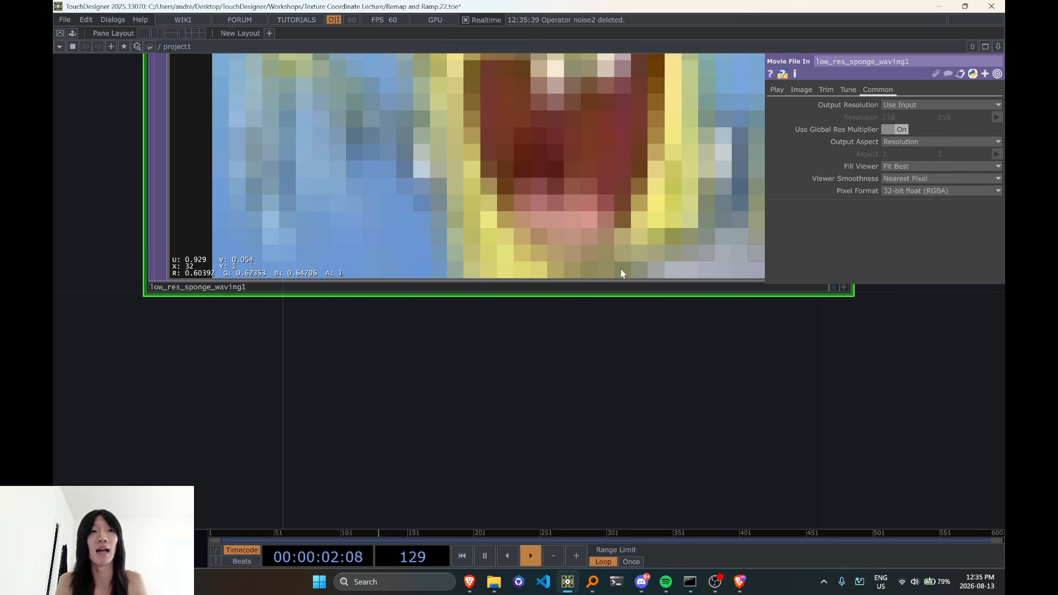
Delete both ramps, the reorder, the point transform and null8 below the sponge image
scroll(621, 274, "down", 8)
left_click_drag(302, 260, 590, 407)
key("Delete")
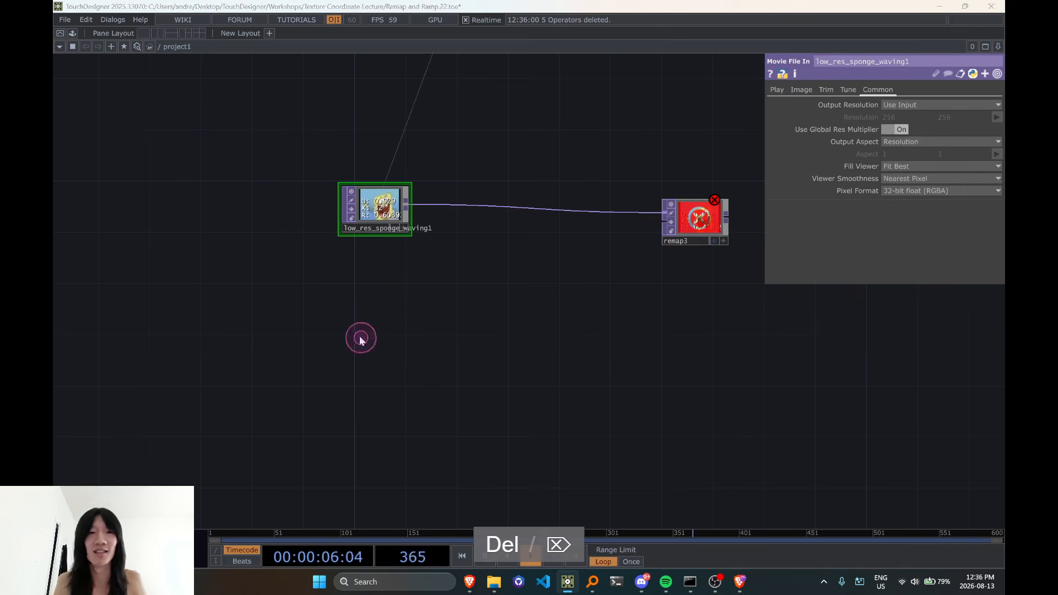
Add a Pattern CHOP below low_res_sponge_waving1
key("Tab")
type("ramp")
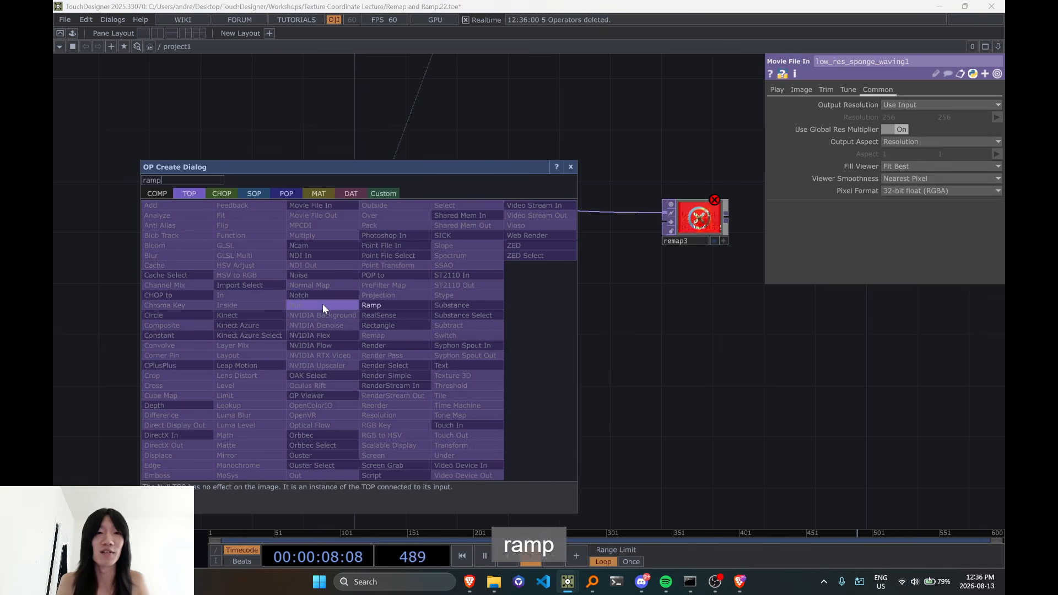
left_click(223, 194)
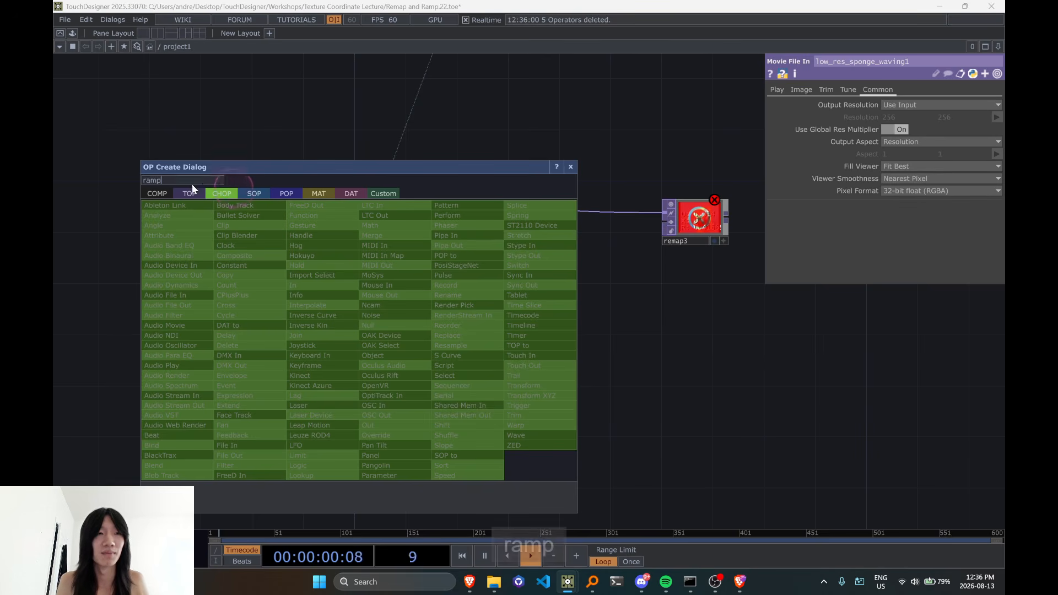
type("patter")
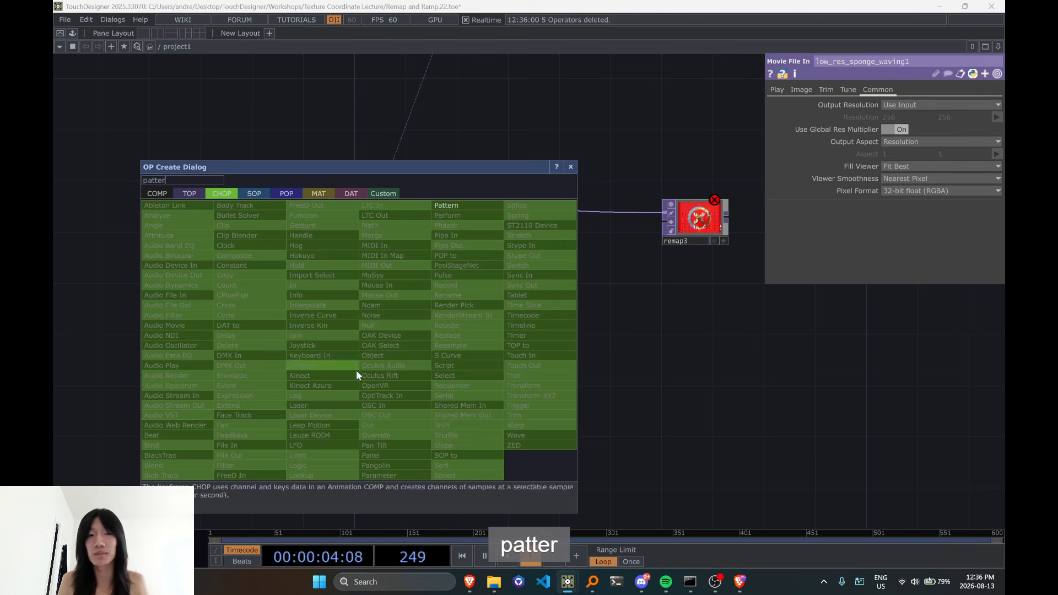
left_click(456, 204)
left_click(379, 285)
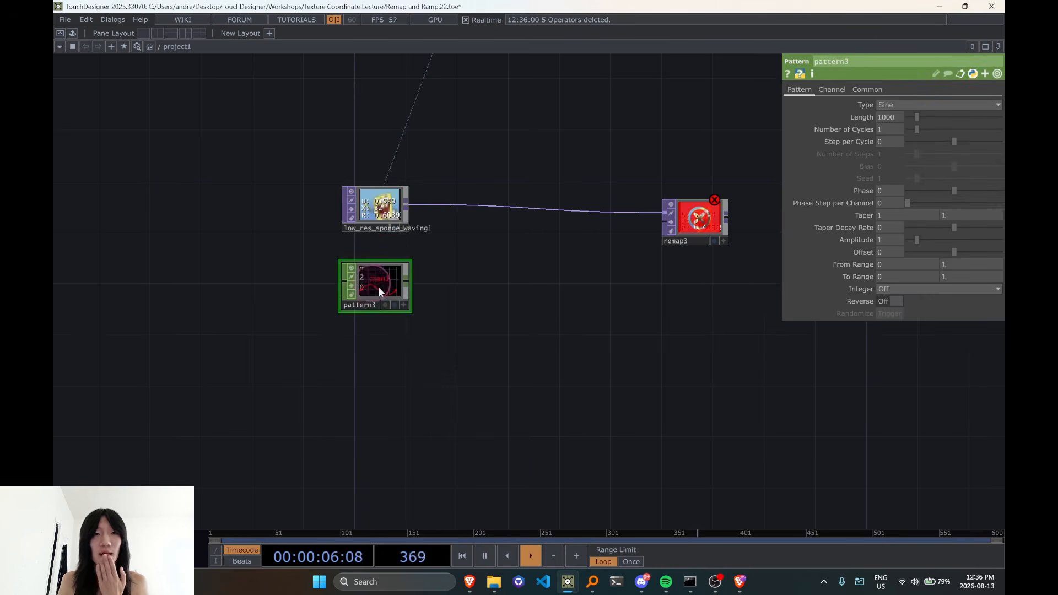
Check the pixel indices at the sponge image's corner and set pattern3's type to Ramp Samples
scroll(379, 286, "up", 2)
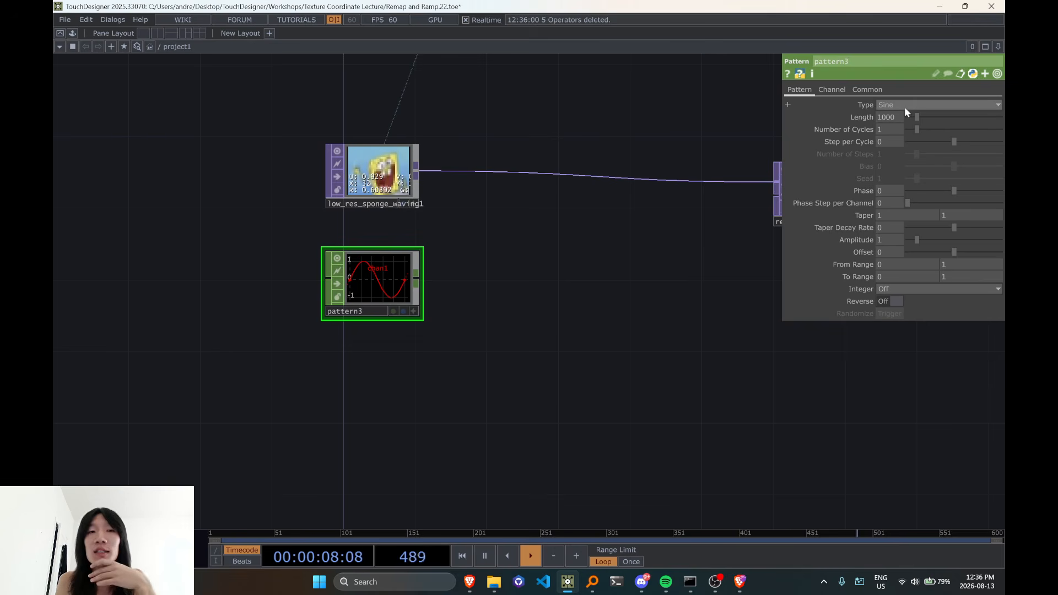
scroll(454, 203, "up", 5)
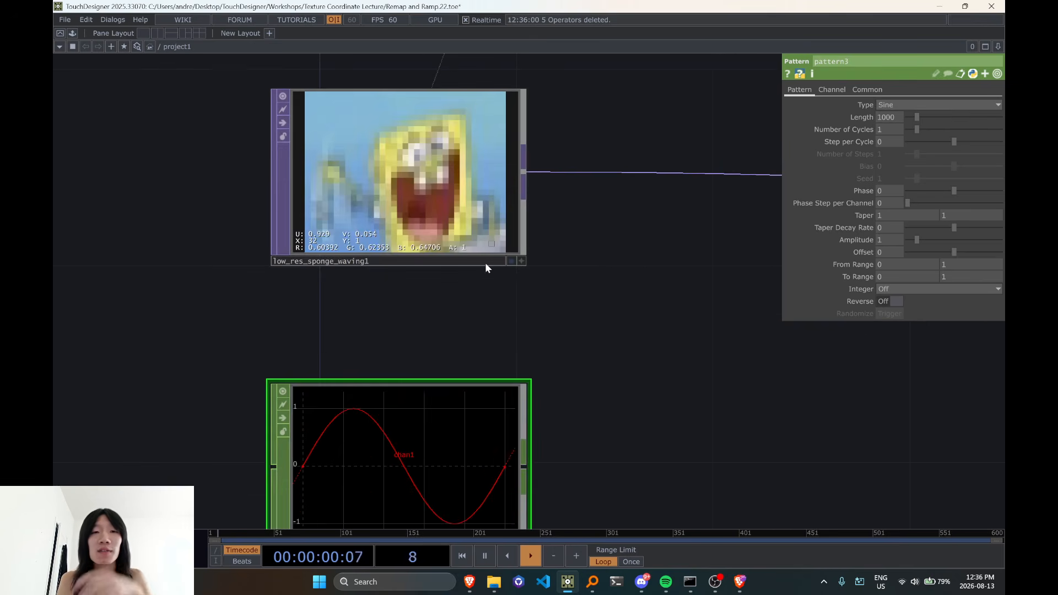
scroll(486, 268, "up", 4)
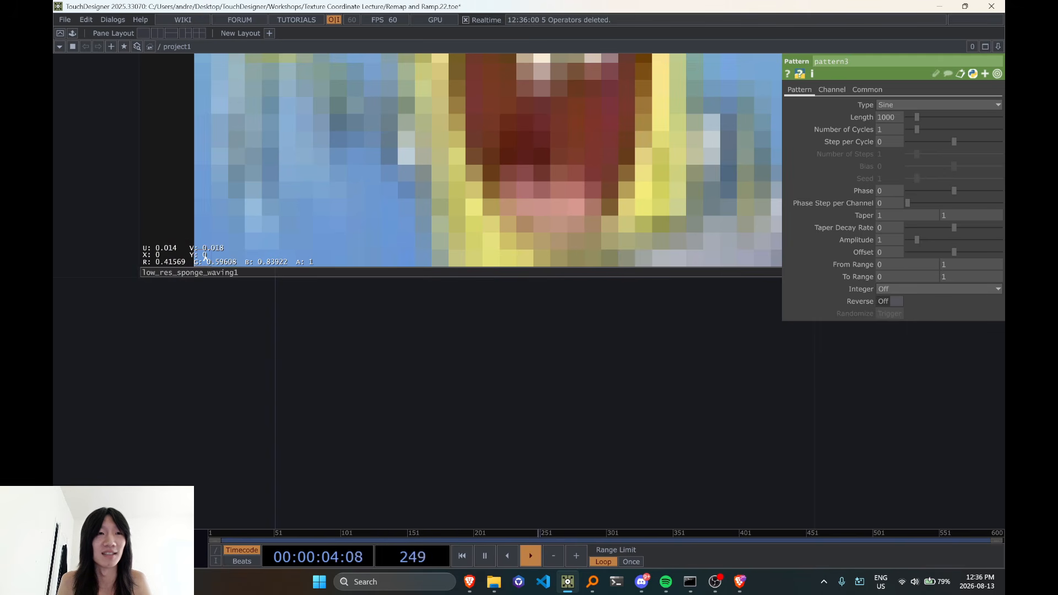
scroll(208, 283, "down", 10)
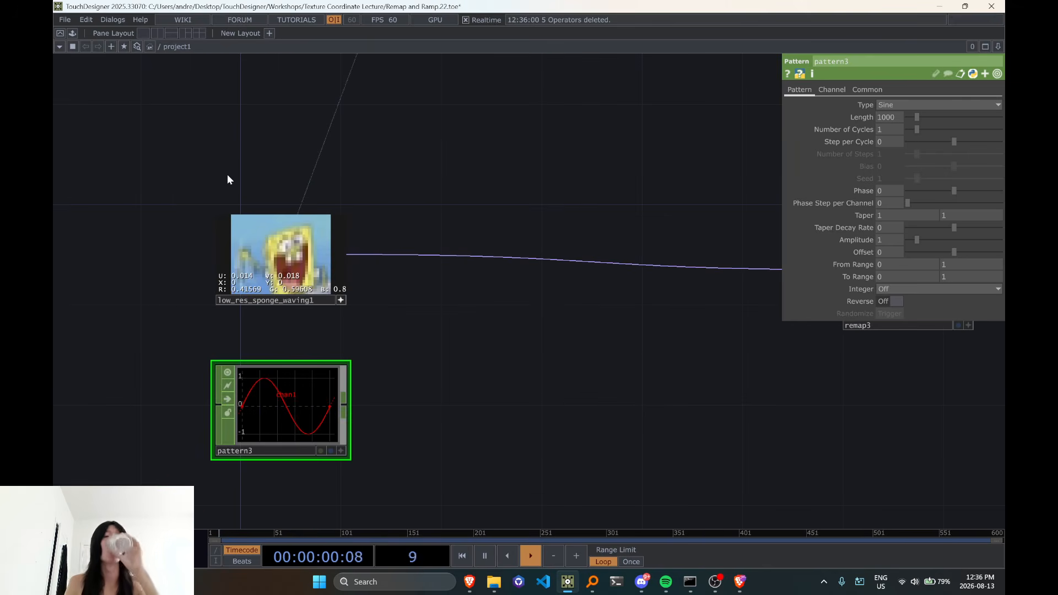
left_click_drag(543, 329, 581, 296)
left_click(366, 371)
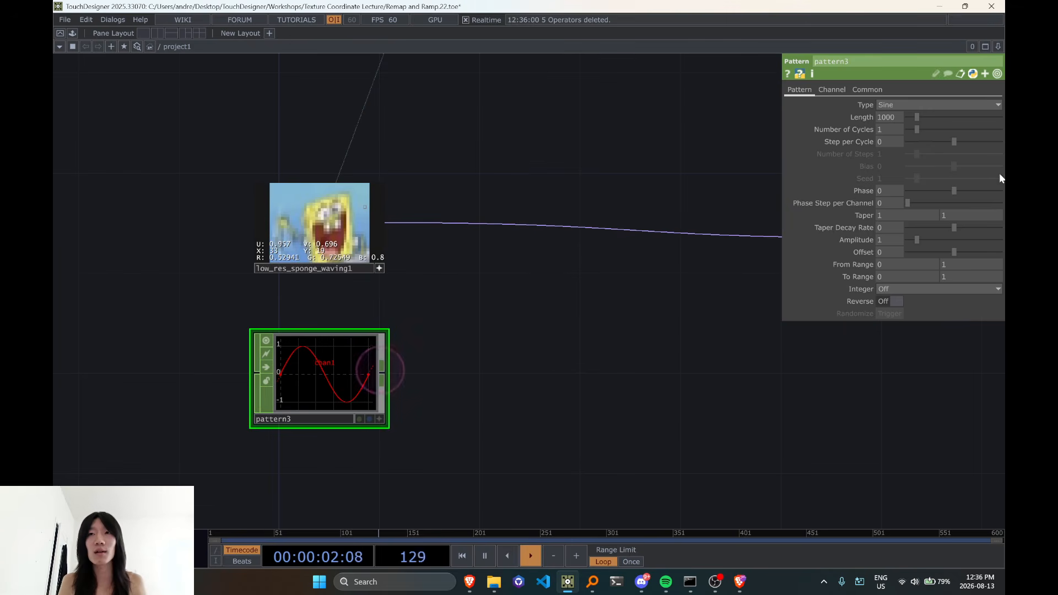
left_click(892, 105)
left_click(915, 172)
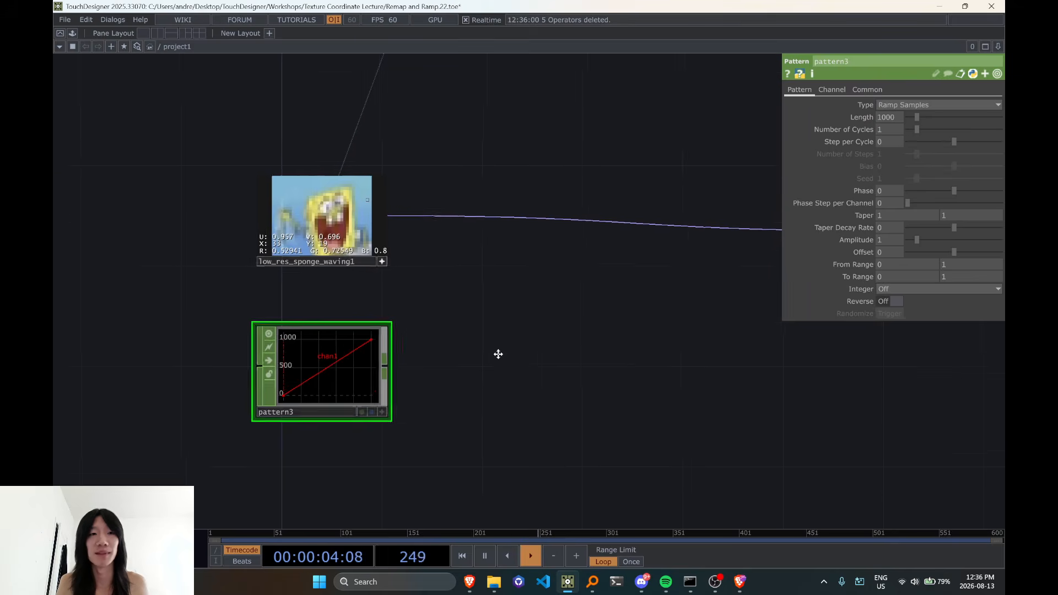
Check the operator info of pattern3 and the image size in the info of low_res_sponge_waving1
scroll(325, 326, "up", 5)
middle_click(324, 324)
scroll(331, 323, "down", 3)
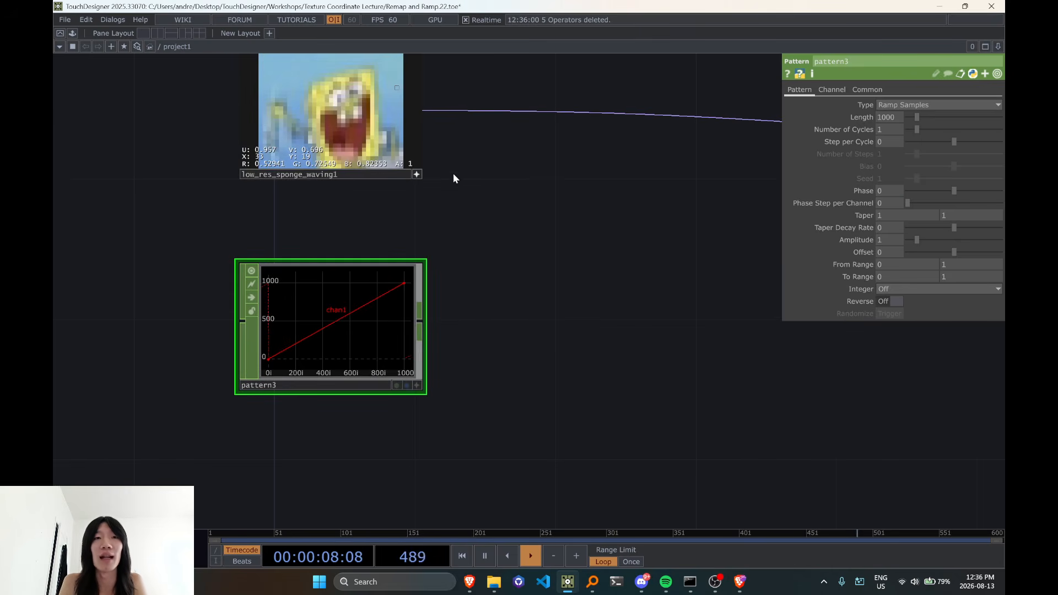
middle_click(352, 129)
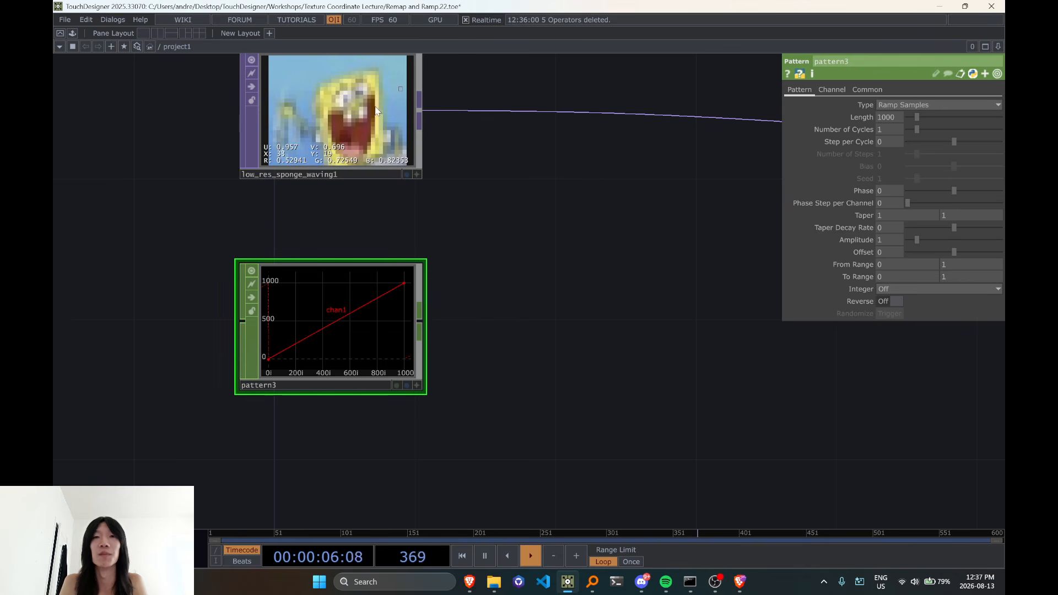
left_click(419, 148)
middle_click(420, 148)
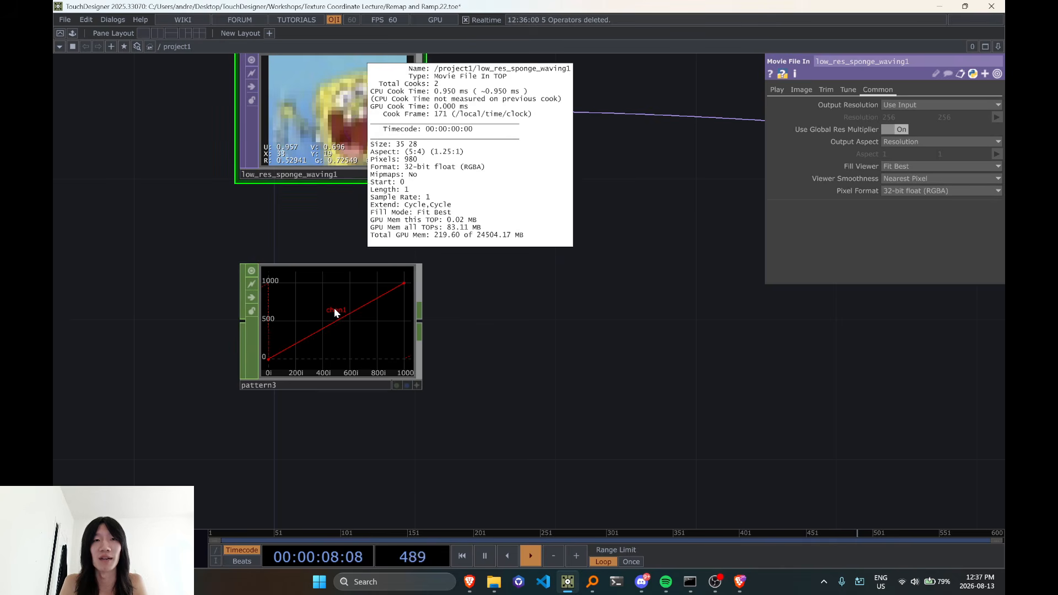
Rename pattern3's channel to x
left_click(355, 346)
left_click(833, 90)
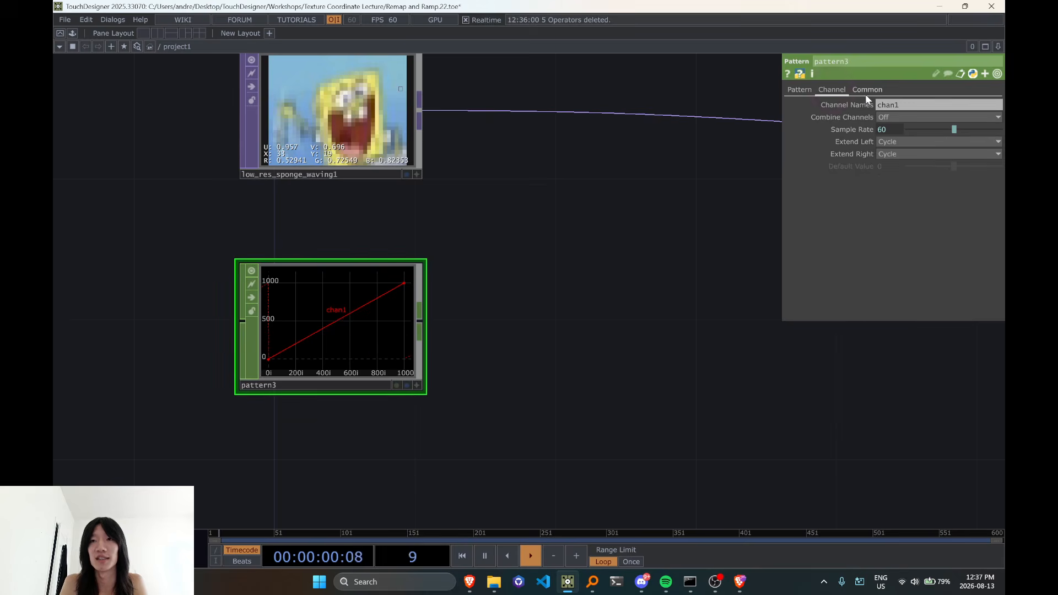
left_click(902, 104)
type("x")
left_click(730, 119)
left_click(666, 289)
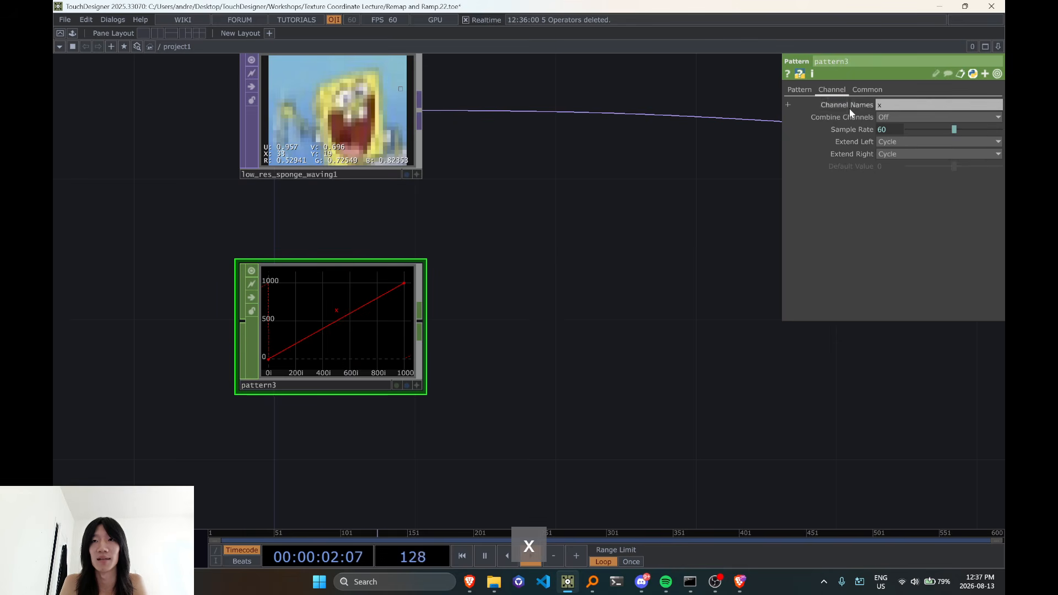
left_click(904, 107)
key("shift")
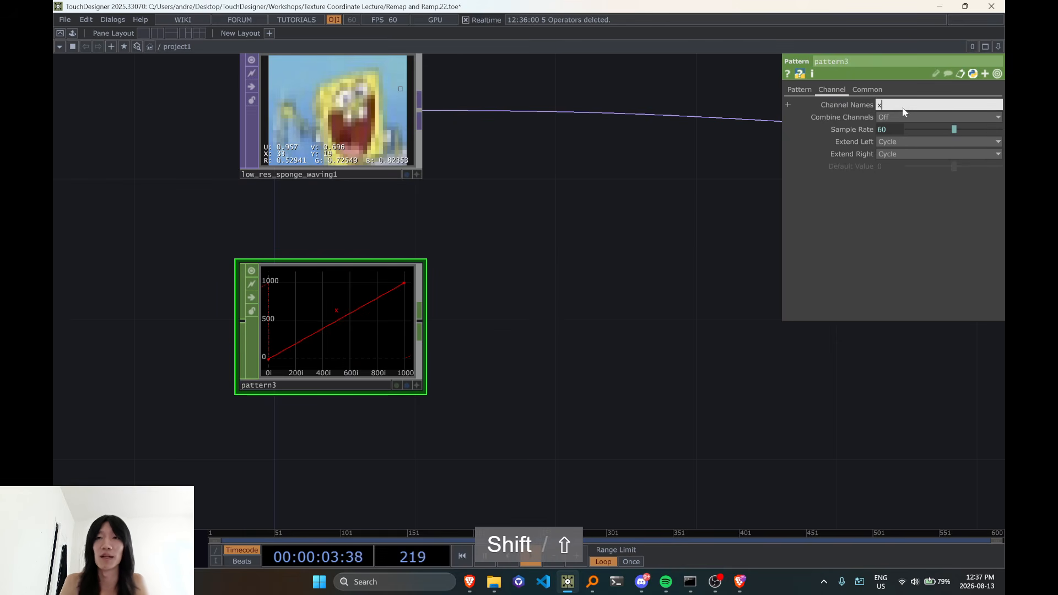
Set pattern3's length to 35 samples, matching the sponge image's width
left_click(809, 91)
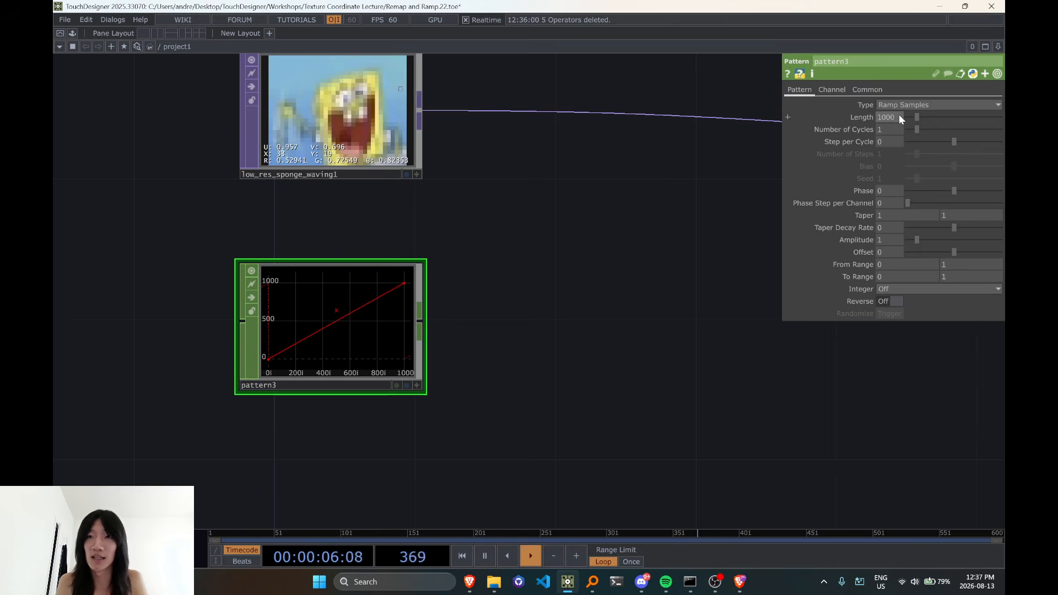
middle_click(363, 110)
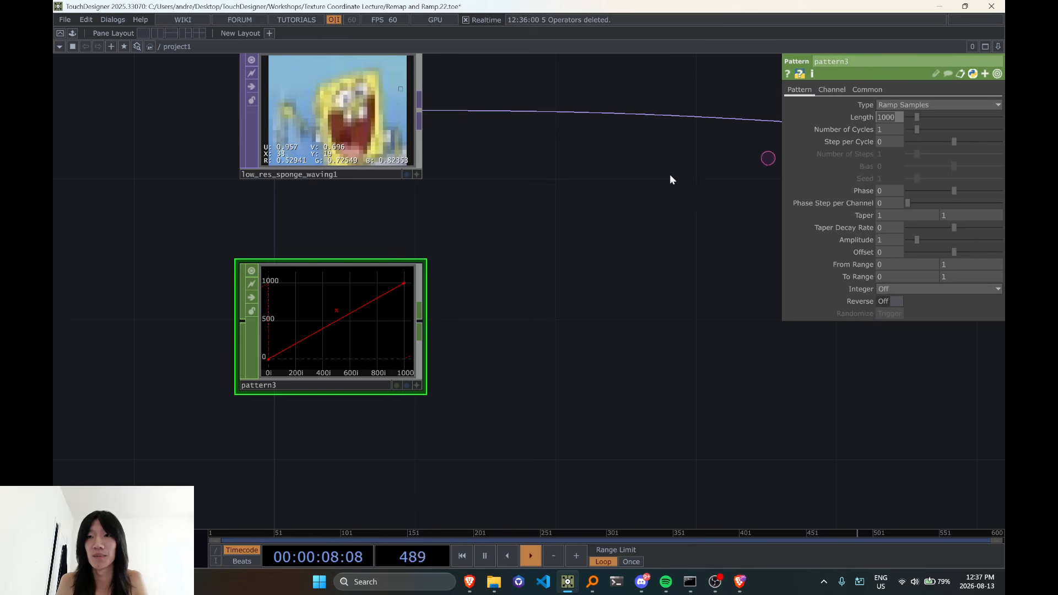
type("35")
left_click(523, 328)
left_click_drag(554, 373, 541, 369)
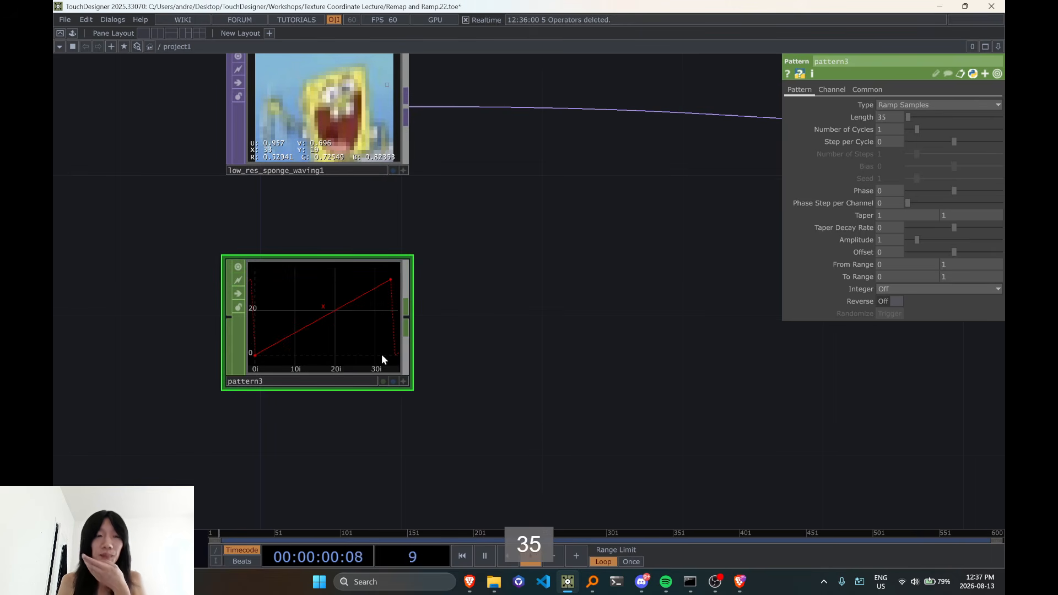
Duplicate pattern3 directly below it and name the copy's channel y
scroll(410, 324, "down", 2)
key("ctrl+c")
key("ctrl+v")
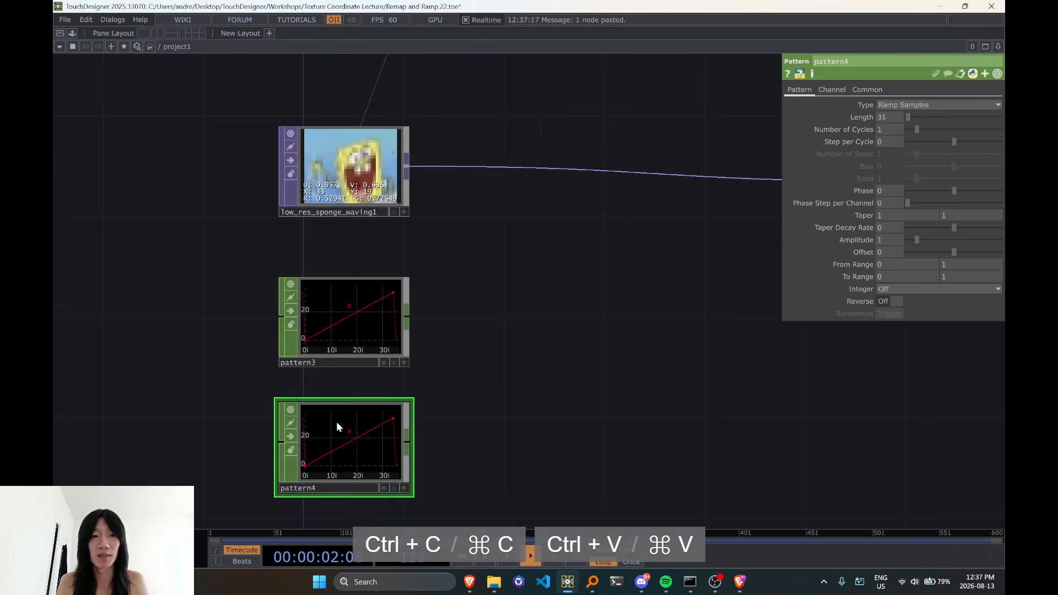
left_click(832, 89)
left_click(937, 105)
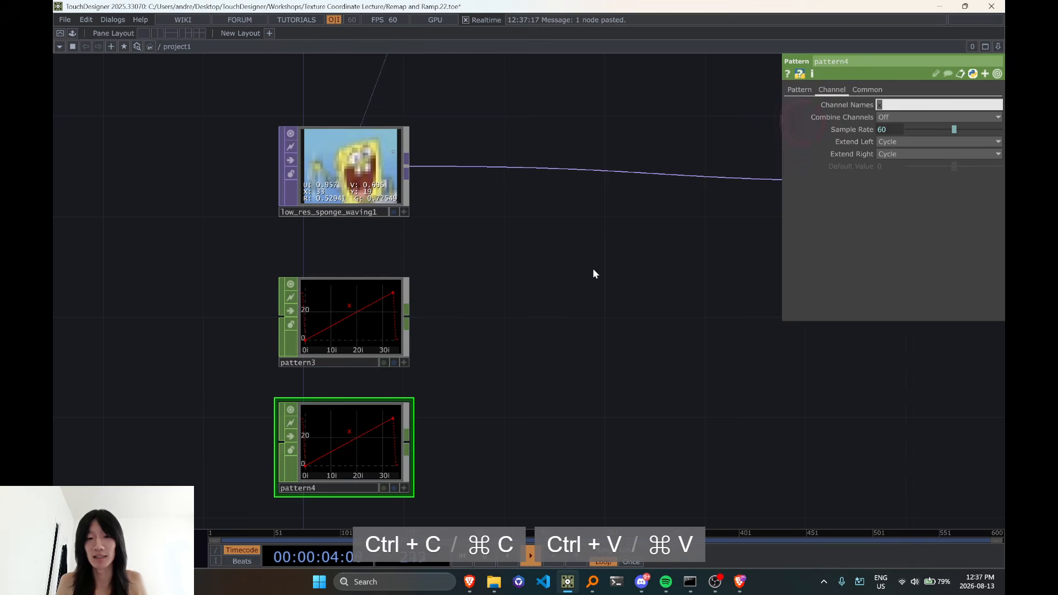
type("y")
Check the image size in the operator info of low_res_sponge_waving1
scroll(327, 162, "up", 2)
scroll(327, 163, "up", 1)
middle_click(327, 167)
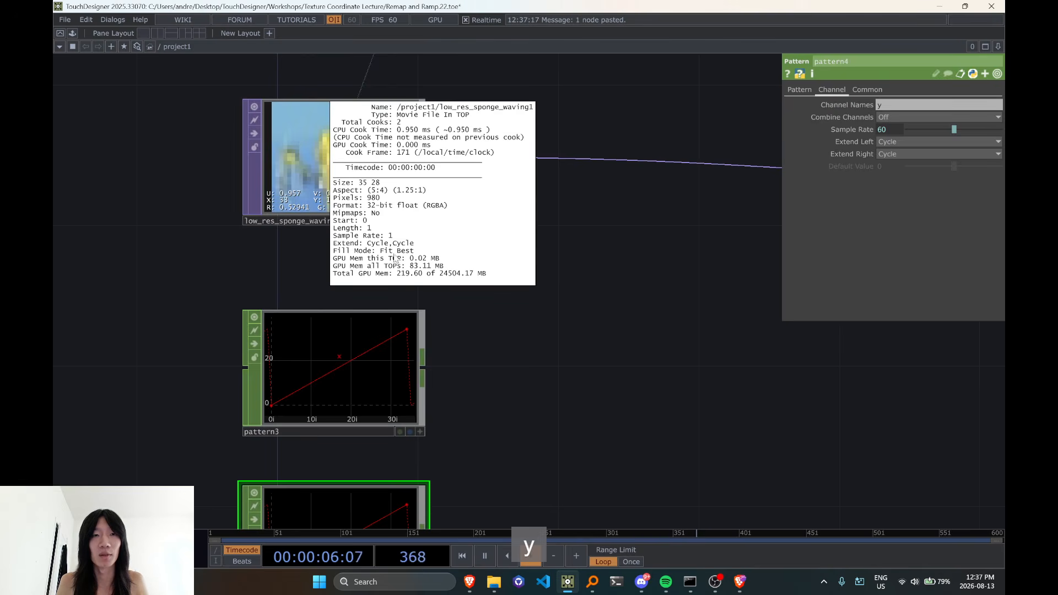
left_click(614, 338)
Set pattern4's length to 28 samples, matching the sponge image's height
scroll(590, 361, "down", 4)
left_click_drag(650, 303, 502, 449)
left_click_drag(577, 395, 563, 147)
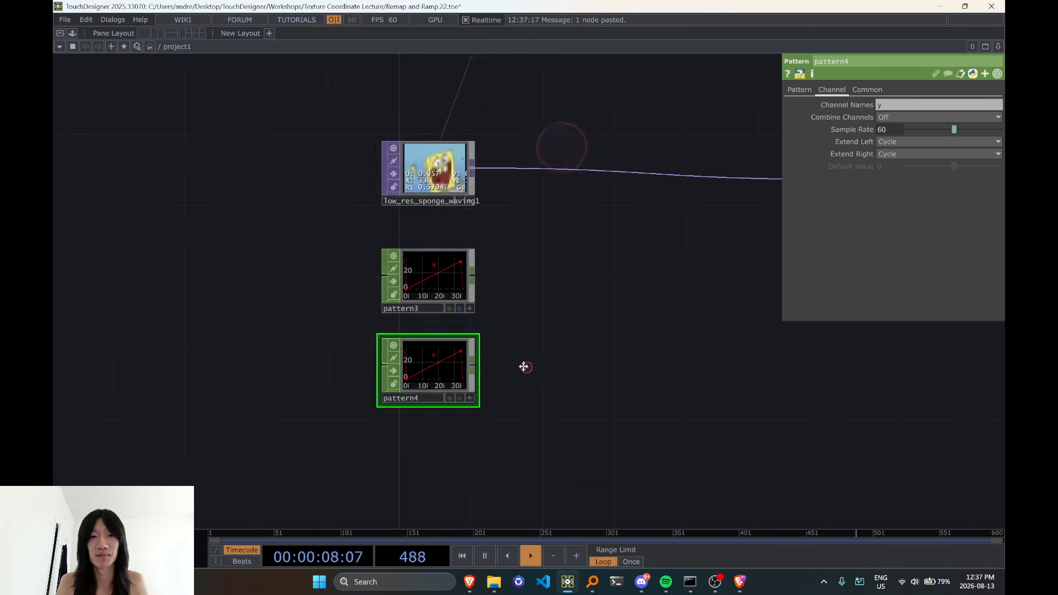
left_click_drag(524, 366, 527, 364)
left_click(446, 366)
left_click(800, 90)
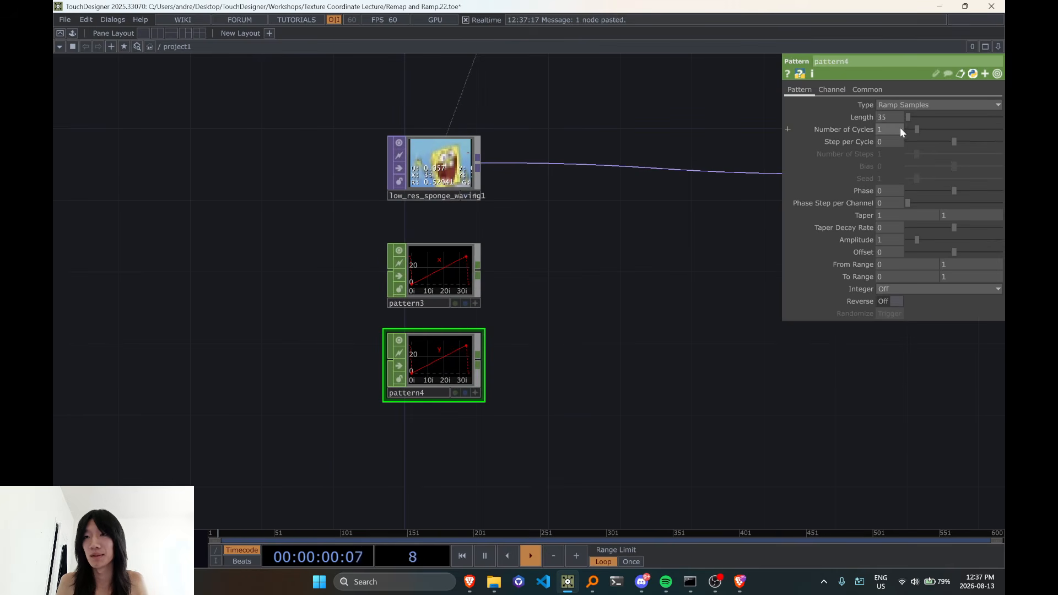
left_click(891, 117)
type("28")
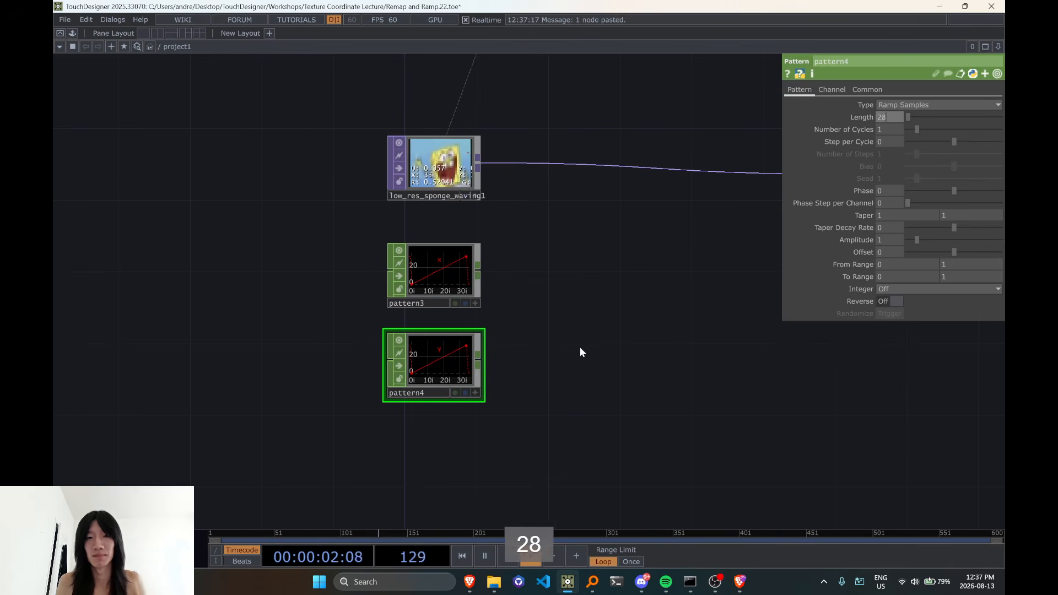
key("Return")
Make the low_res_sponge_waving1 viewer active and inspect the pixel indices along the image's edge
scroll(564, 379, "up", 2)
scroll(371, 265, "up", 3)
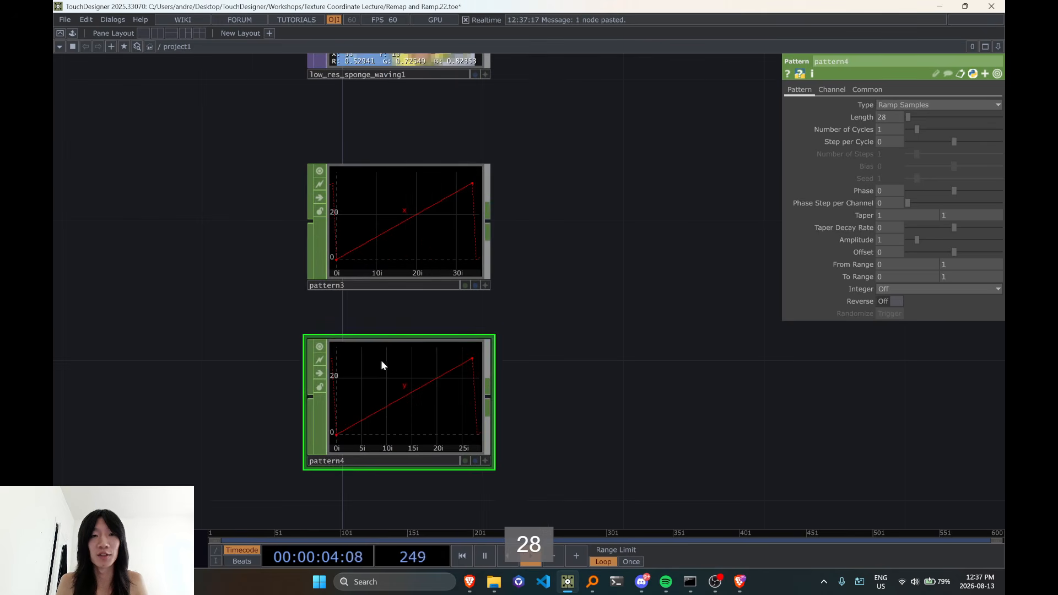
left_click_drag(576, 193, 540, 442)
scroll(326, 317, "up", 2)
scroll(375, 329, "up", 1)
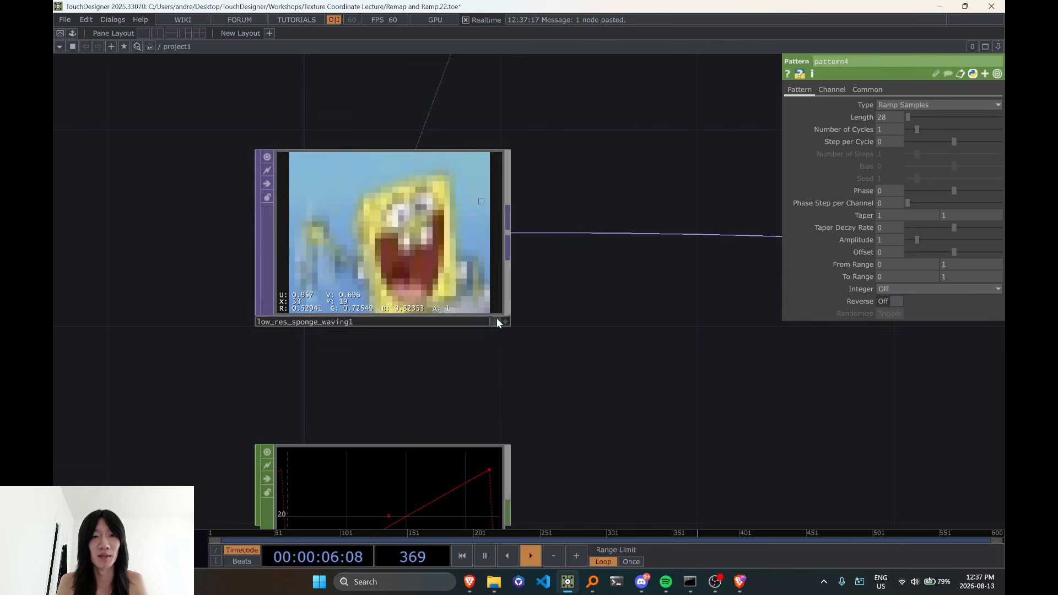
left_click(505, 321)
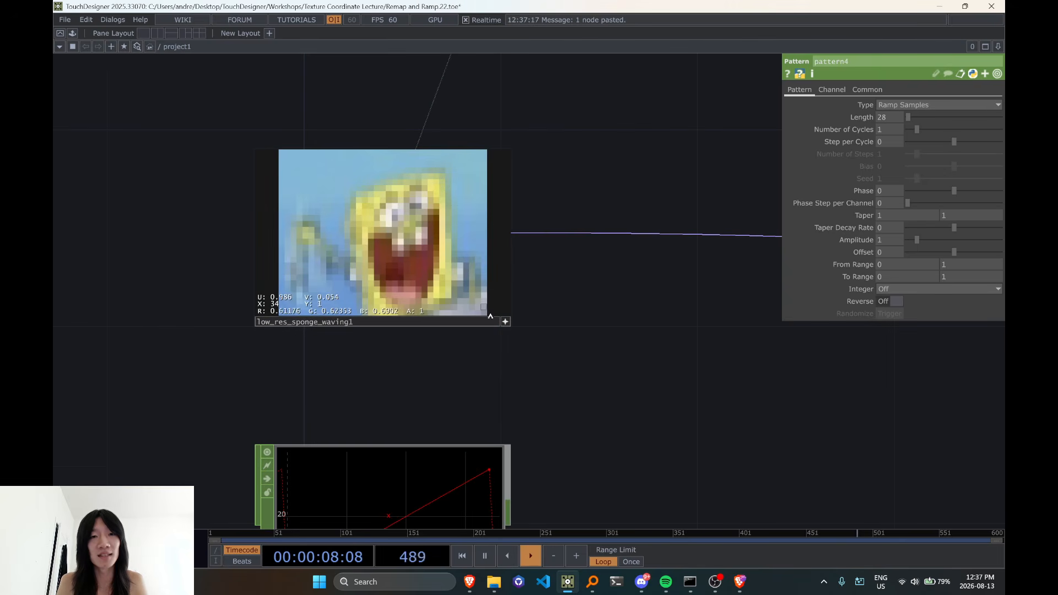
scroll(595, 431, "down", 2)
left_click_drag(597, 434, 598, 393)
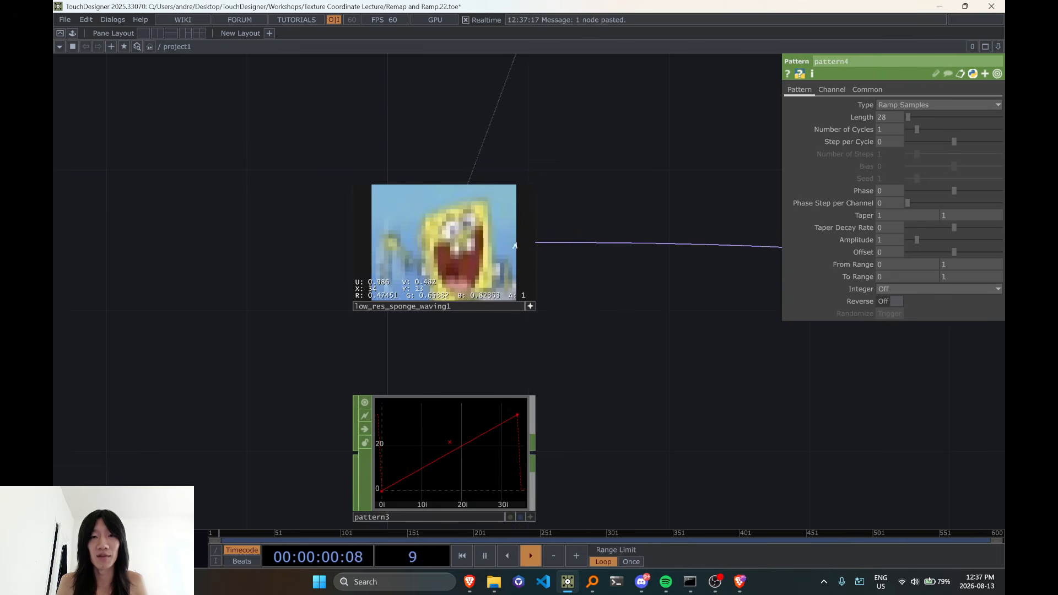
scroll(590, 397, "down", 2)
left_click_drag(567, 345, 534, 269)
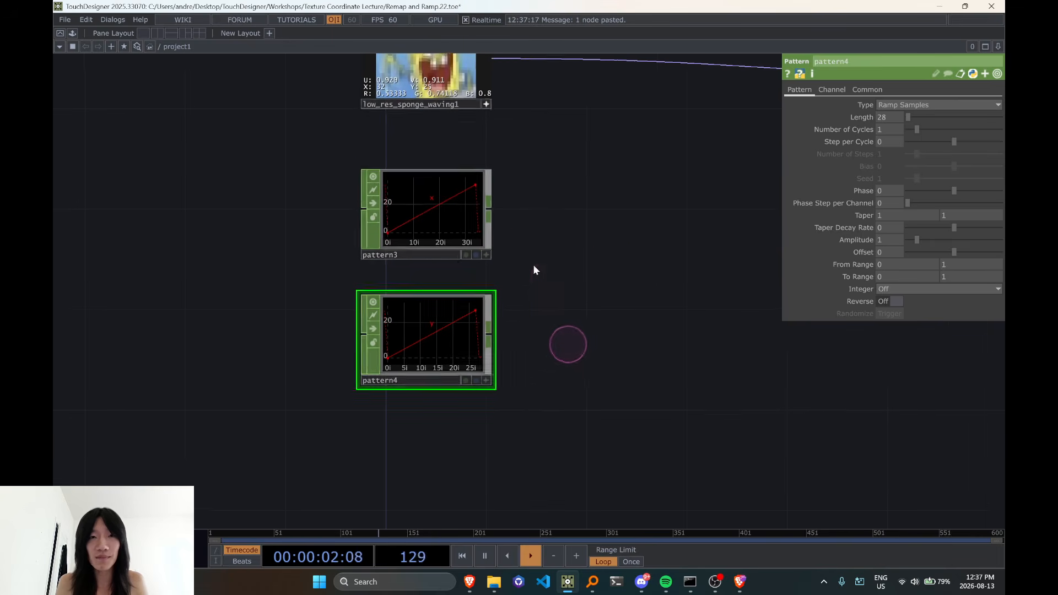
Add a CHOP to TOP that reads pattern3 and place it beside that Pattern CHOP
left_click(492, 220)
key("Tab")
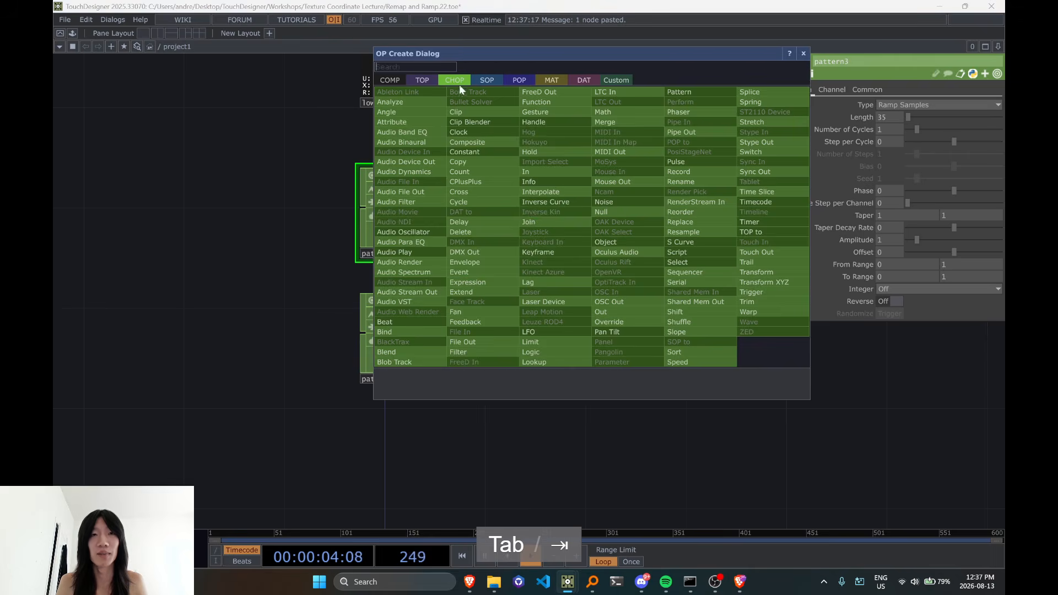
left_click(416, 81)
left_click(408, 93)
left_click(587, 217)
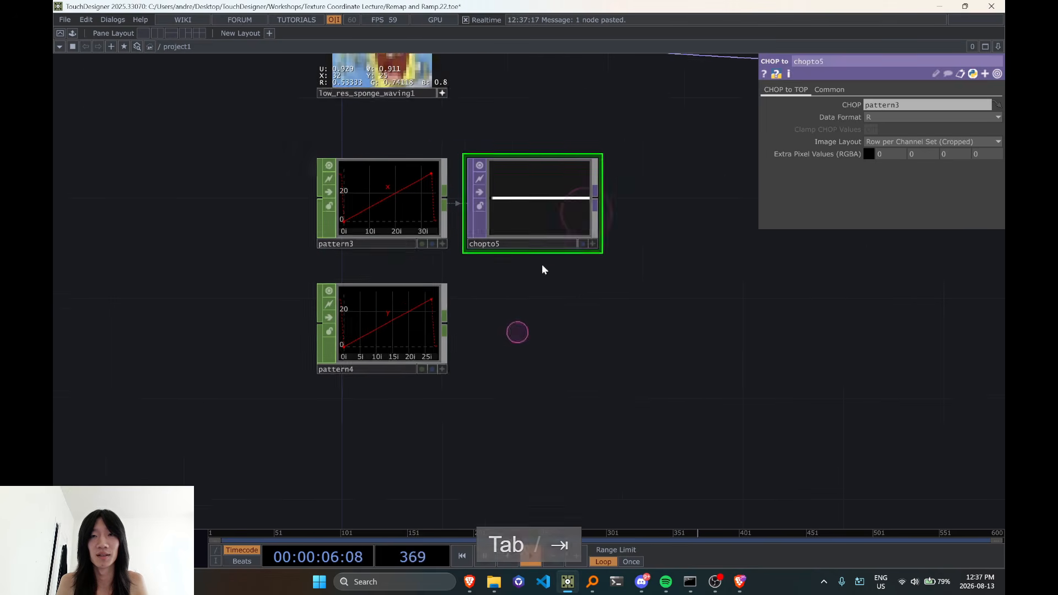
Duplicate chopto5 below it and set pattern4 as the copy's source CHOP
left_click(507, 205)
key("ctrl+c")
key("ctrl+v")
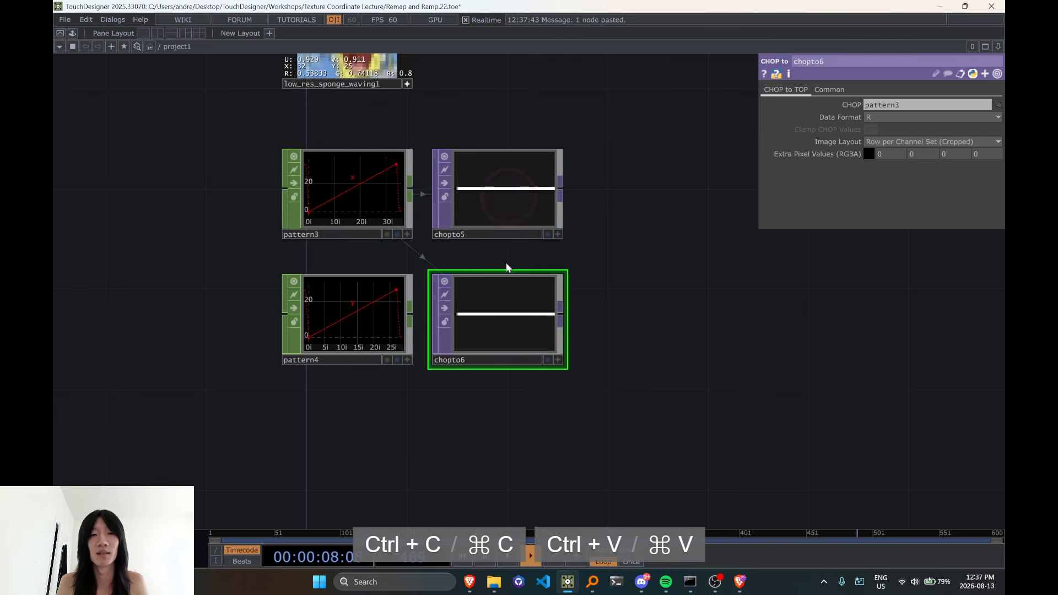
left_click_drag(366, 300, 529, 309)
left_click_drag(532, 431, 431, 449)
left_click_drag(513, 277, 422, 227)
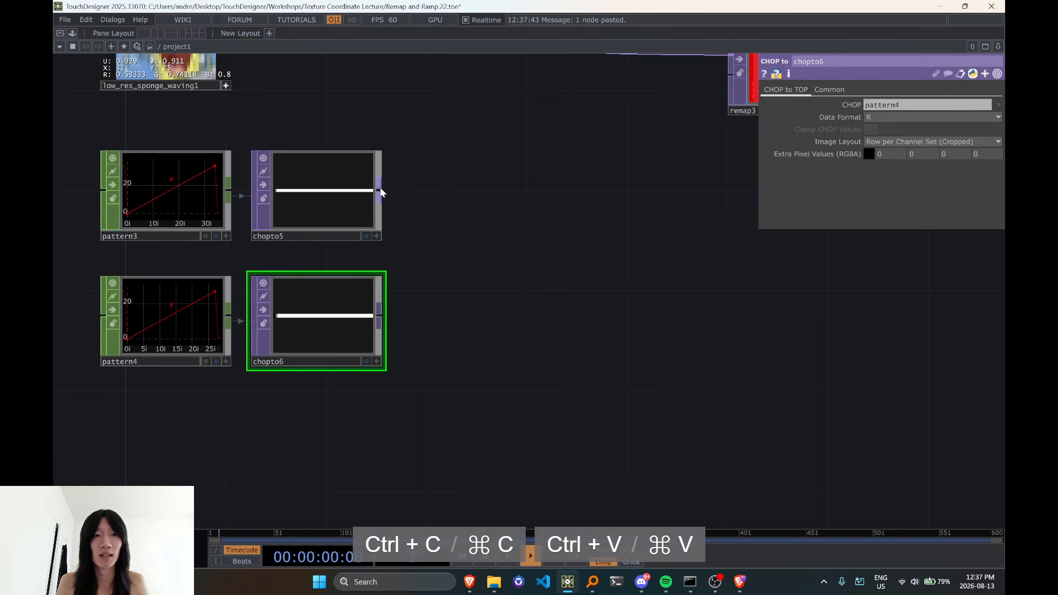
Add a Crop TOP after chopto5
left_click(376, 190)
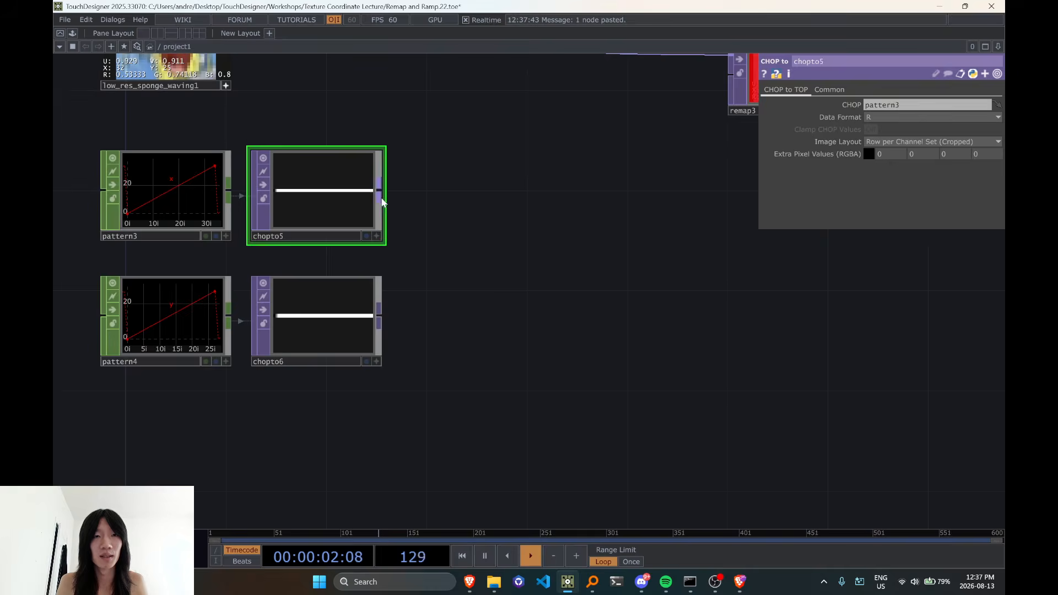
key("Tab")
type("crop")
key("Return")
left_click(497, 206)
scroll(497, 207, "down", 3)
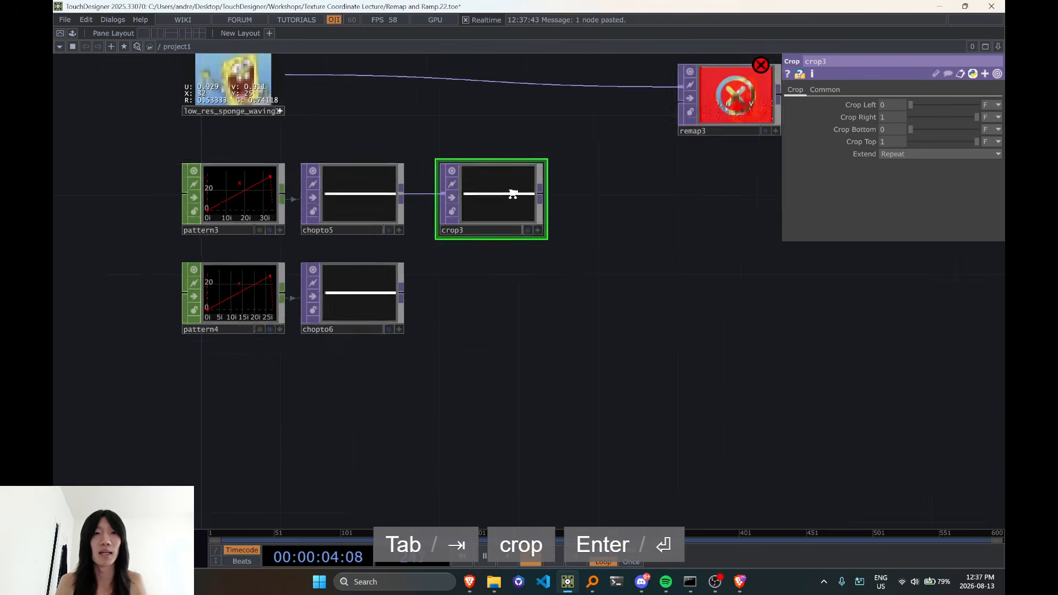
left_click_drag(541, 153, 511, 312)
left_click_drag(544, 398, 543, 175)
right_click_drag(520, 261, 176, 91)
left_click_drag(473, 133, 437, 222)
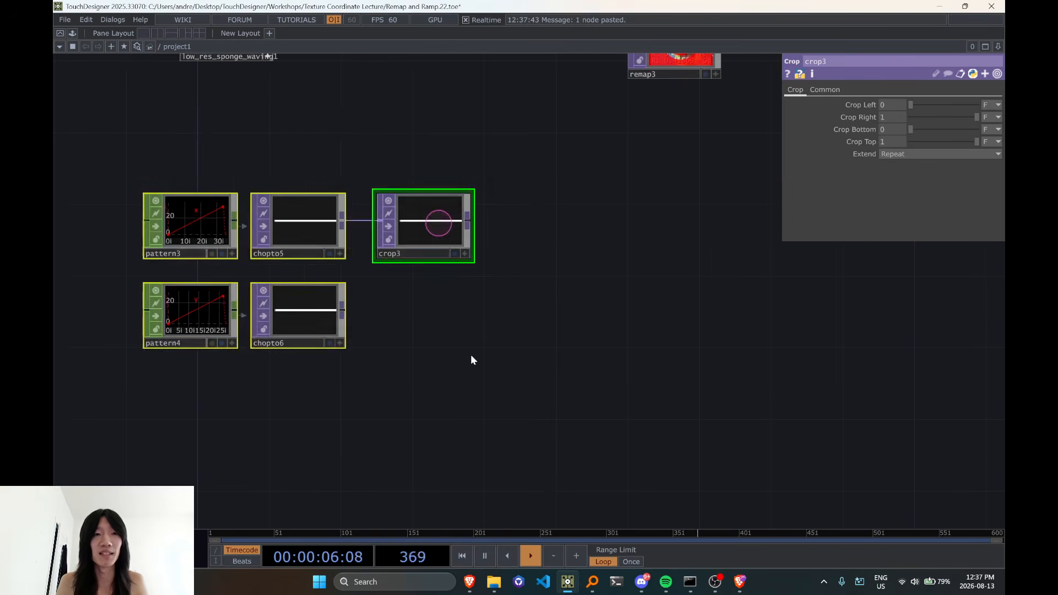
left_click_drag(460, 402, 496, 414)
scroll(462, 311, "up", 3)
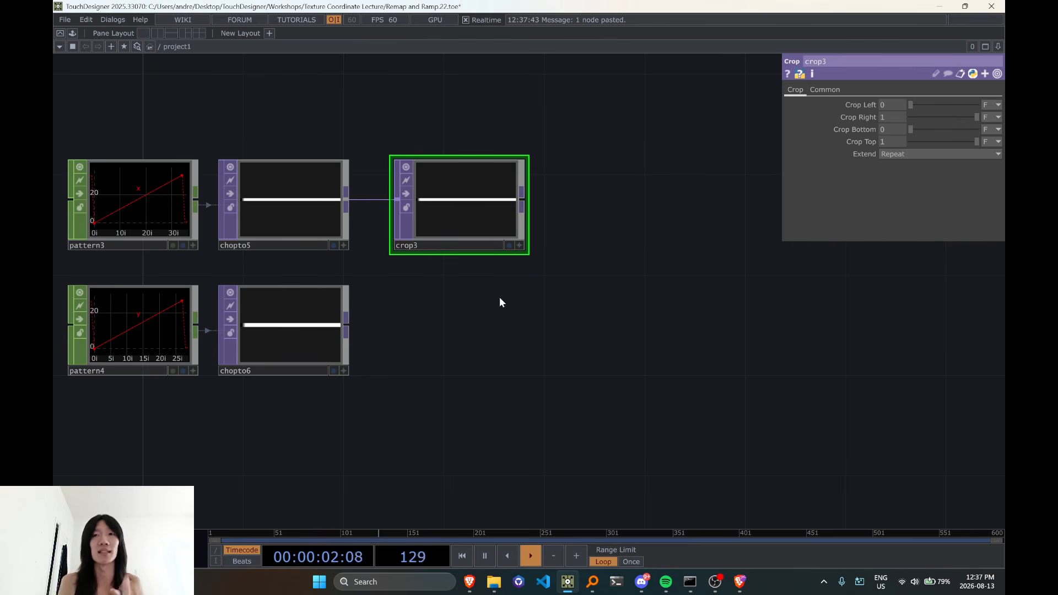
scroll(494, 282, "down", 3)
left_click_drag(471, 143, 493, 160)
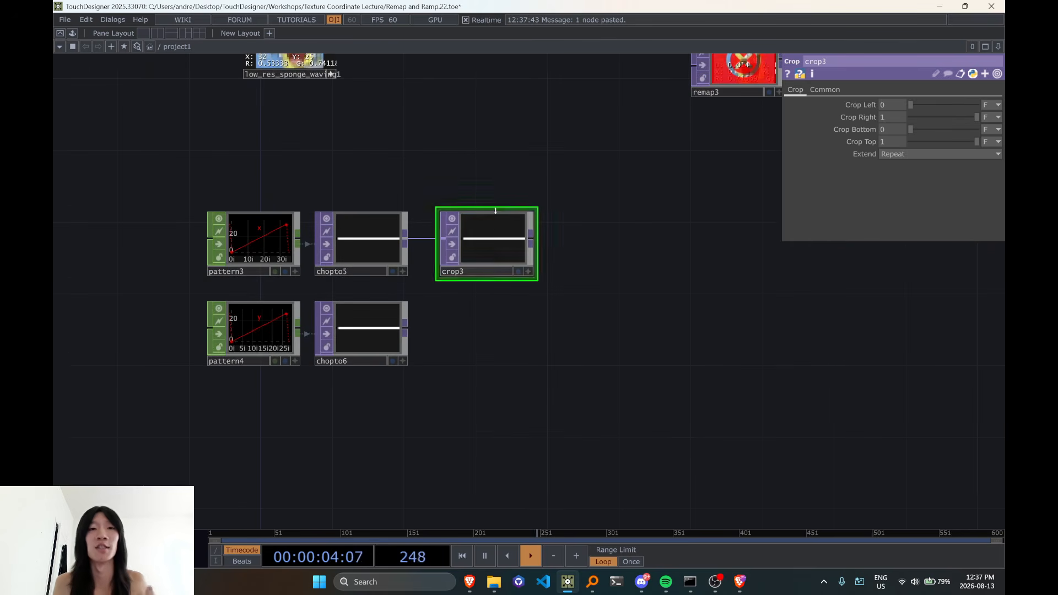
scroll(493, 274, "up", 2)
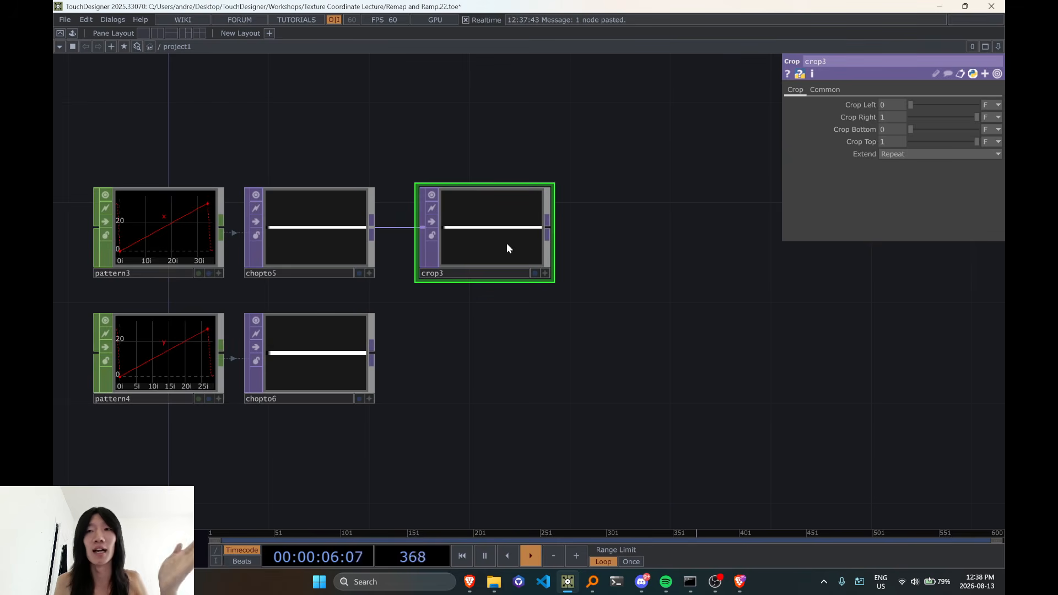
Check the operator info of chopto5 and set crop3's Crop Top to 28
middle_click(294, 227)
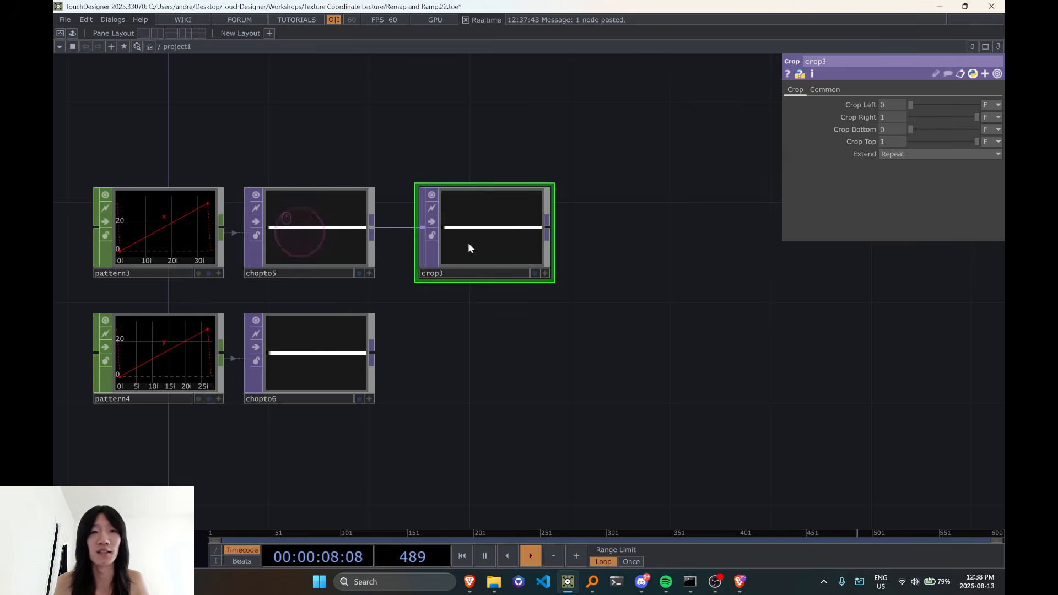
left_click(892, 142)
type("28")
Duplicate crop3 below it and connect chopto6 to the copy's input
middle_click(171, 338)
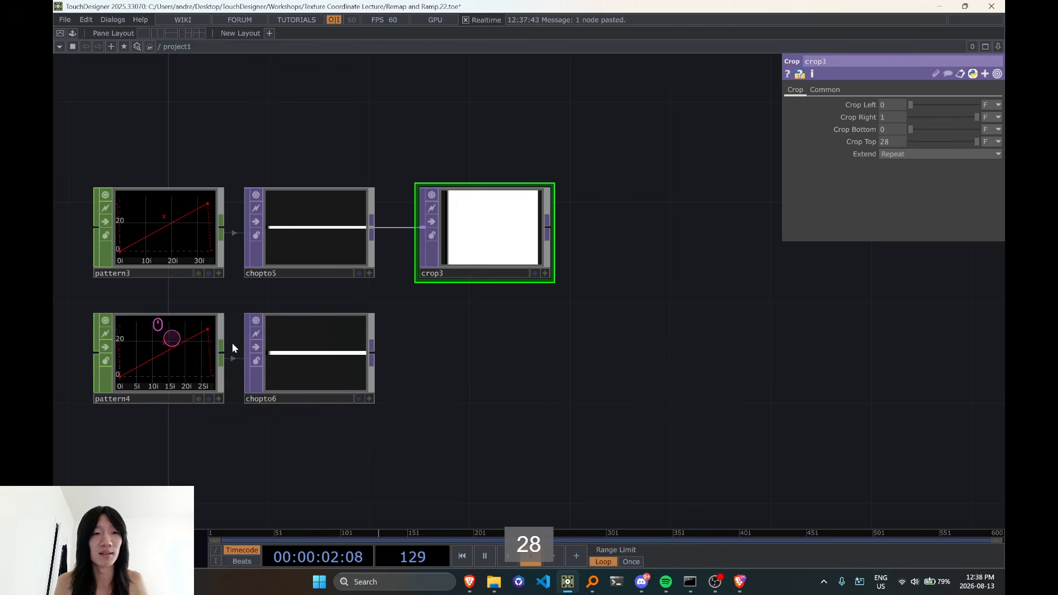
middle_click(338, 359)
left_click(503, 236)
key("ctrl+c")
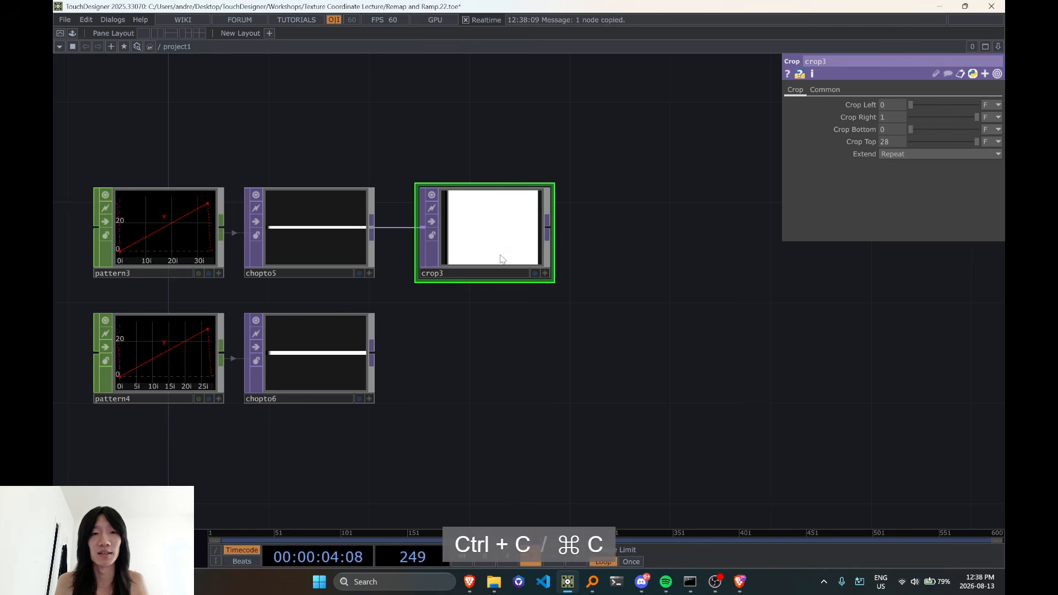
key("ctrl+v")
left_click_drag(400, 351, 423, 348)
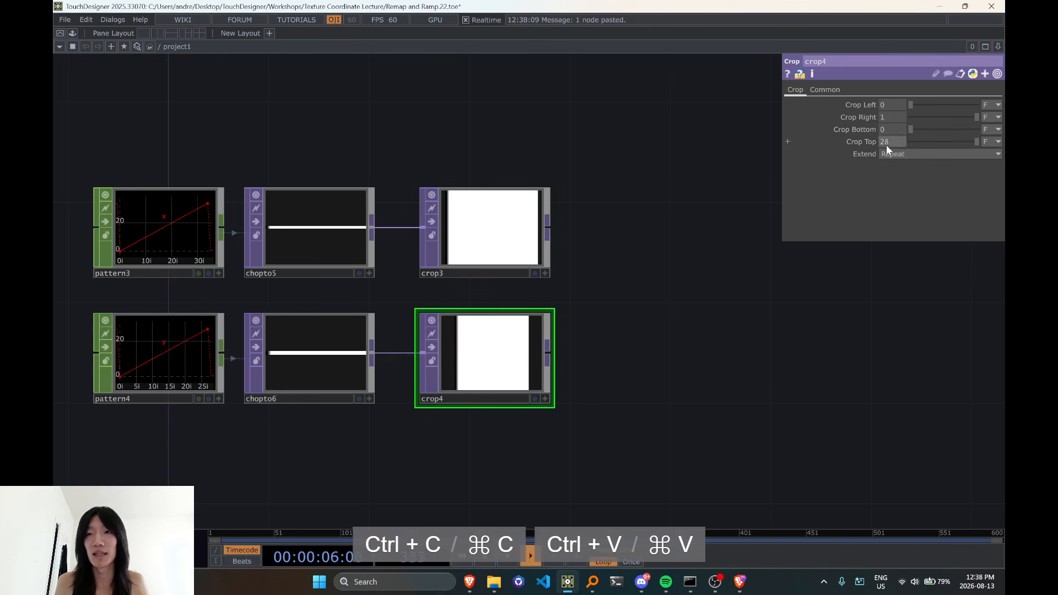
Set crop4's Crop Top to 35 and check the operator info of crop3
middle_click(304, 350)
middle_click(301, 231)
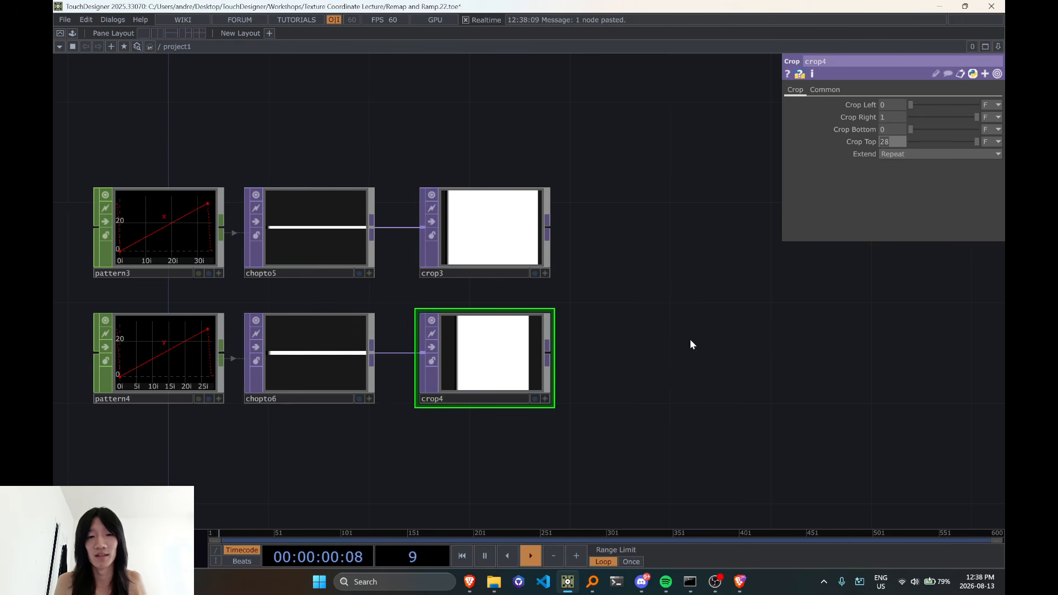
type("35")
left_click(691, 353)
left_click_drag(554, 348, 377, 312)
middle_click(312, 199)
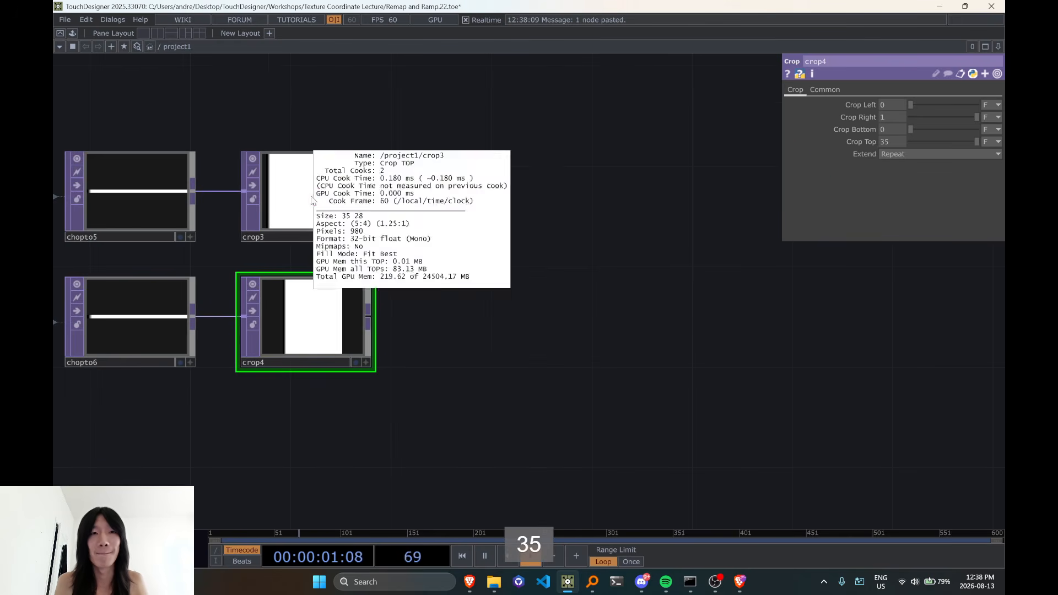
Add a Flip TOP after crop4
right_click(378, 318)
key("Escape")
key("Tab")
type("flip")
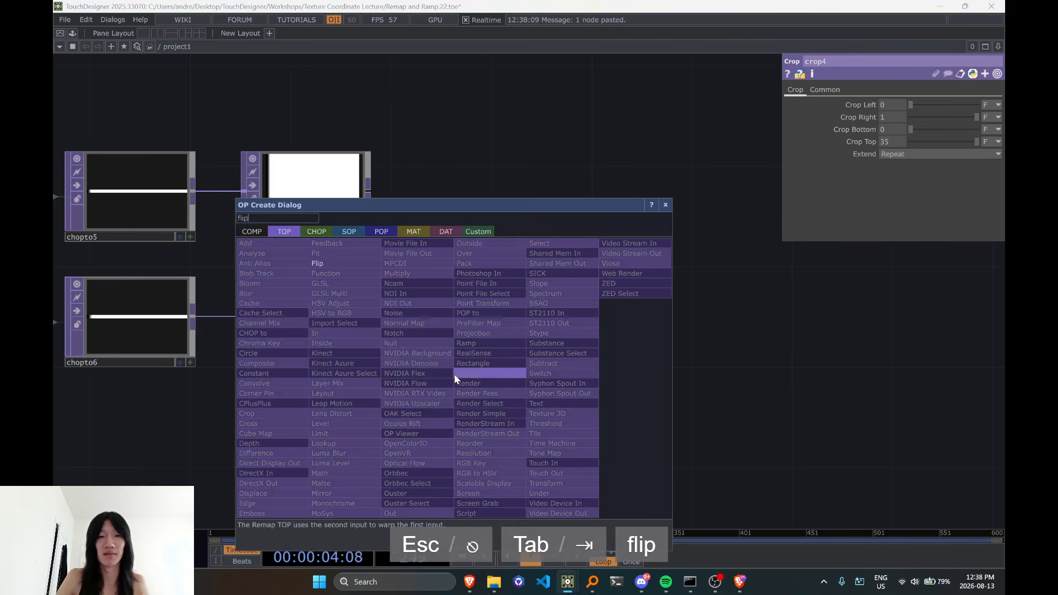
key("Return")
left_click(454, 375)
Add a Reorder TOP after crop3
left_click(369, 190)
key("Tab")
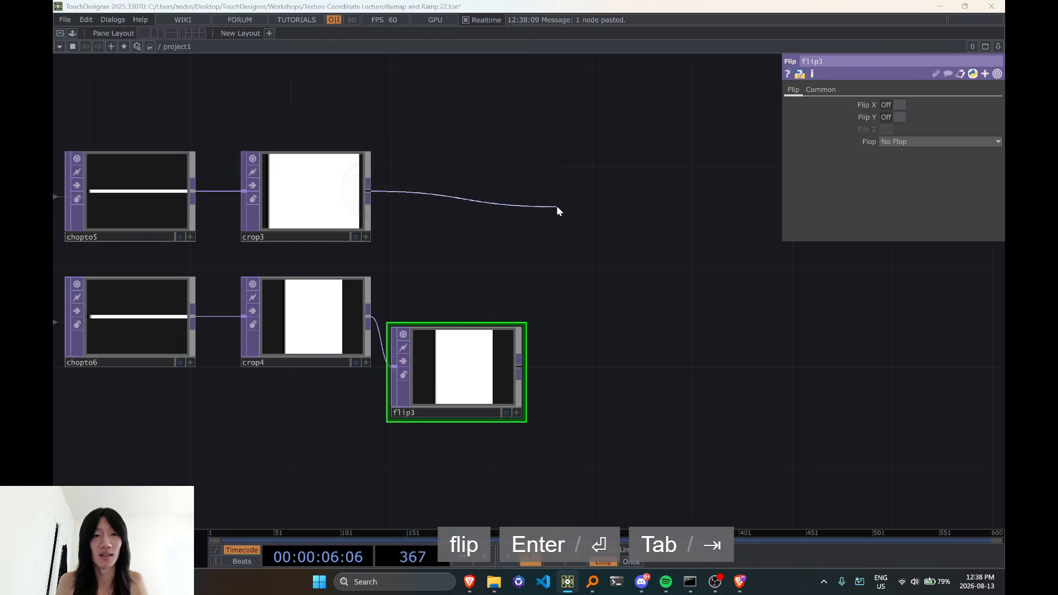
type("reorder")
key("Return")
left_click(557, 206)
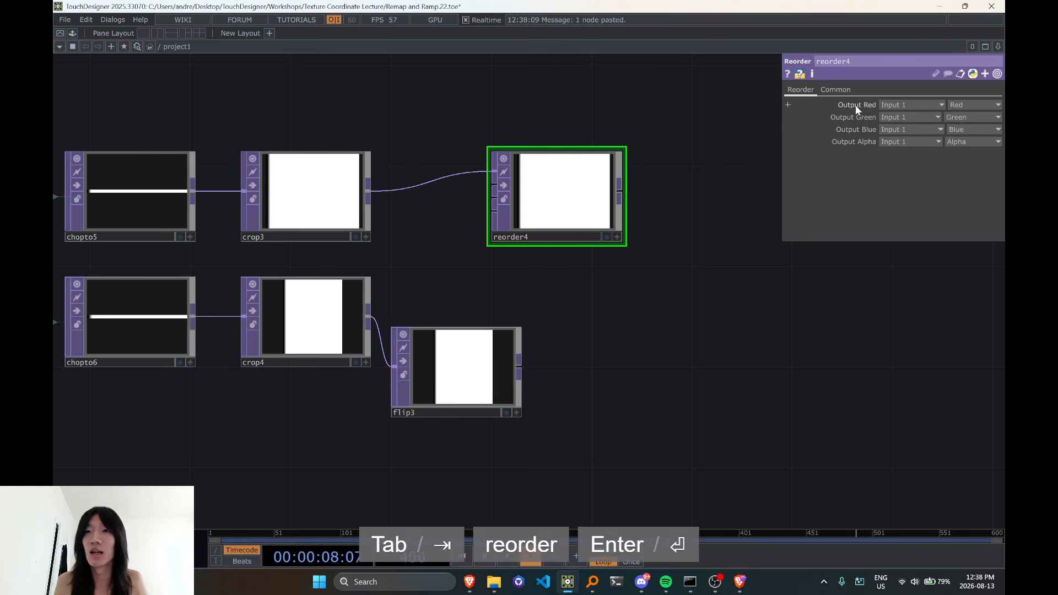
Set the pixel format of reorder4 to 32-bit float (RG)
left_click(844, 89)
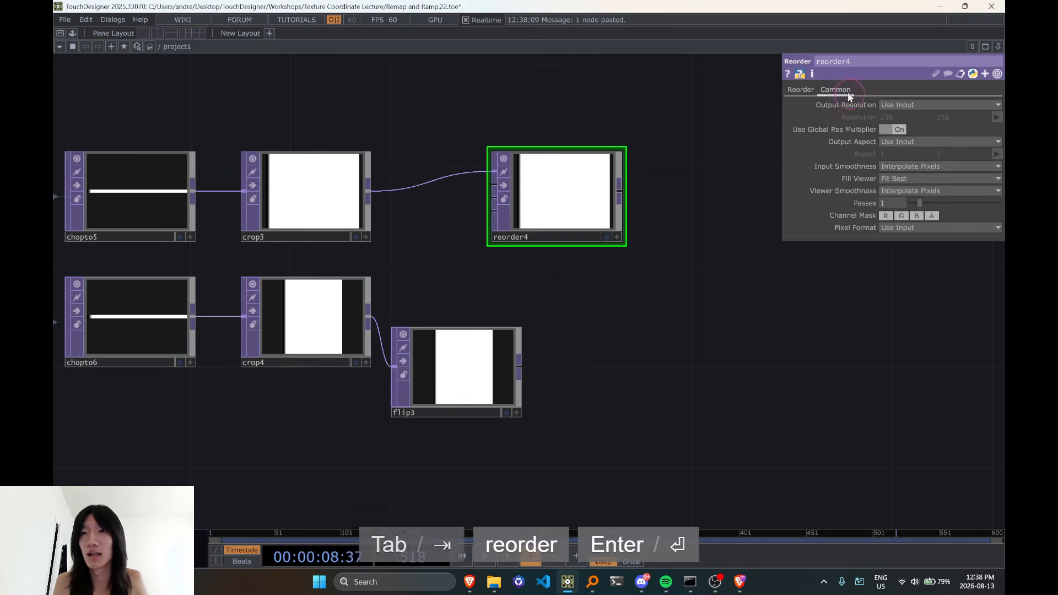
left_click(910, 228)
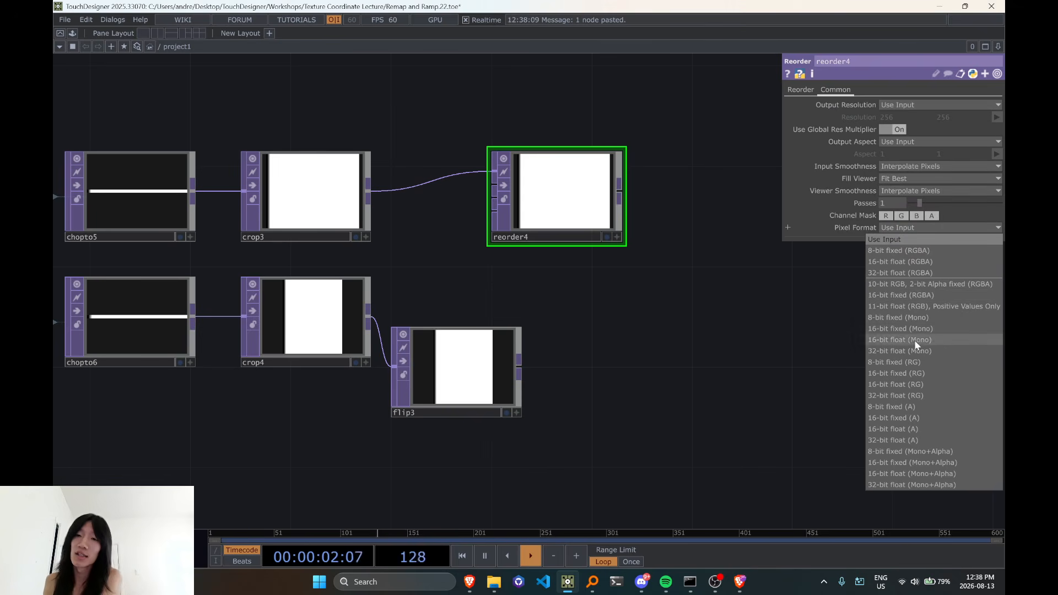
left_click(919, 394)
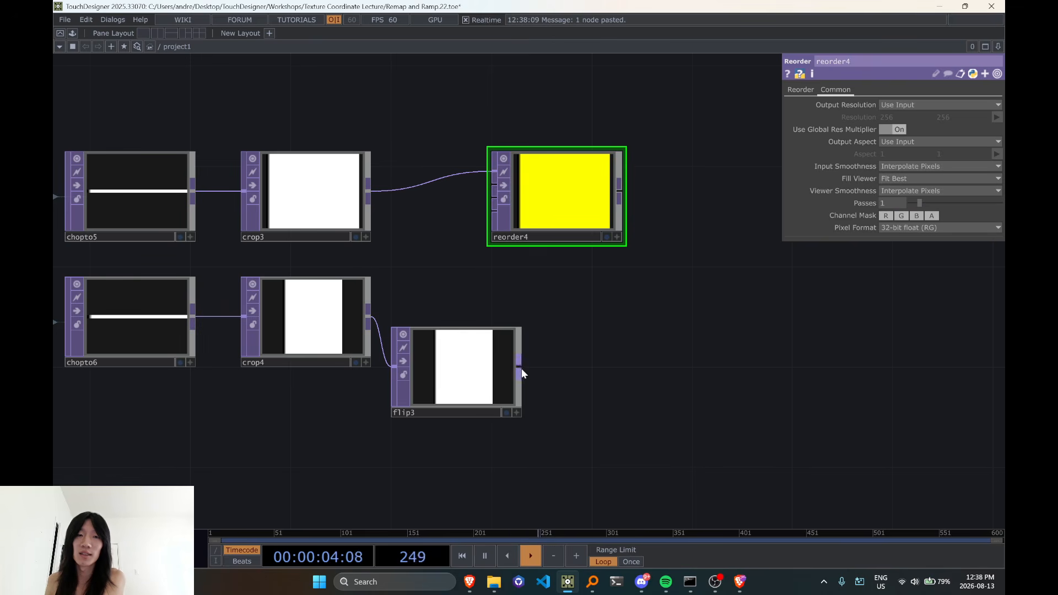
Connect flip3 to the second input of reorder4 and source its Output Green from Input 2
left_click_drag(522, 369, 529, 188)
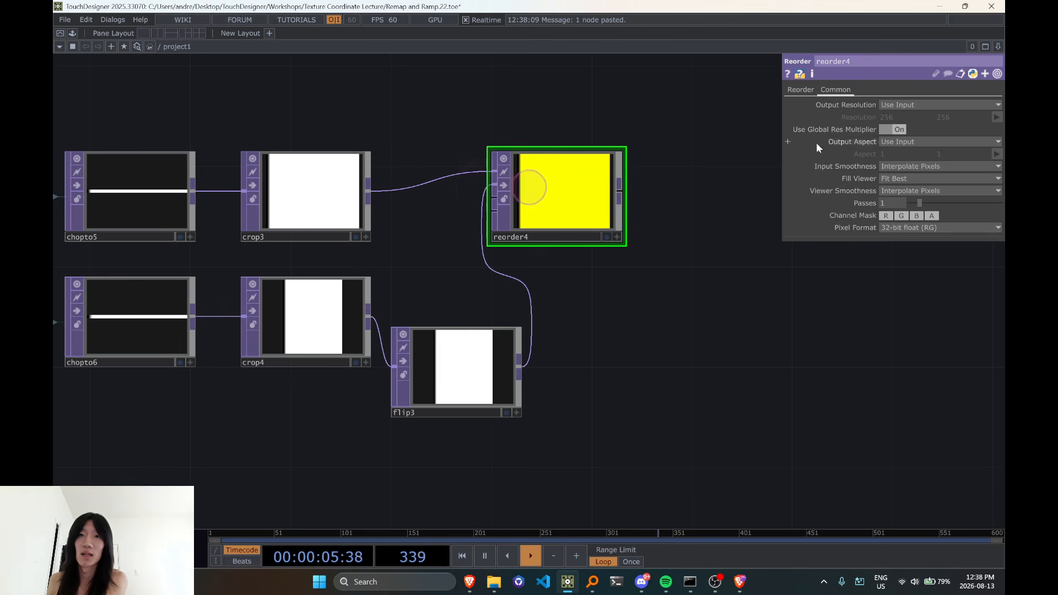
left_click(805, 92)
left_click(913, 117)
left_click(897, 138)
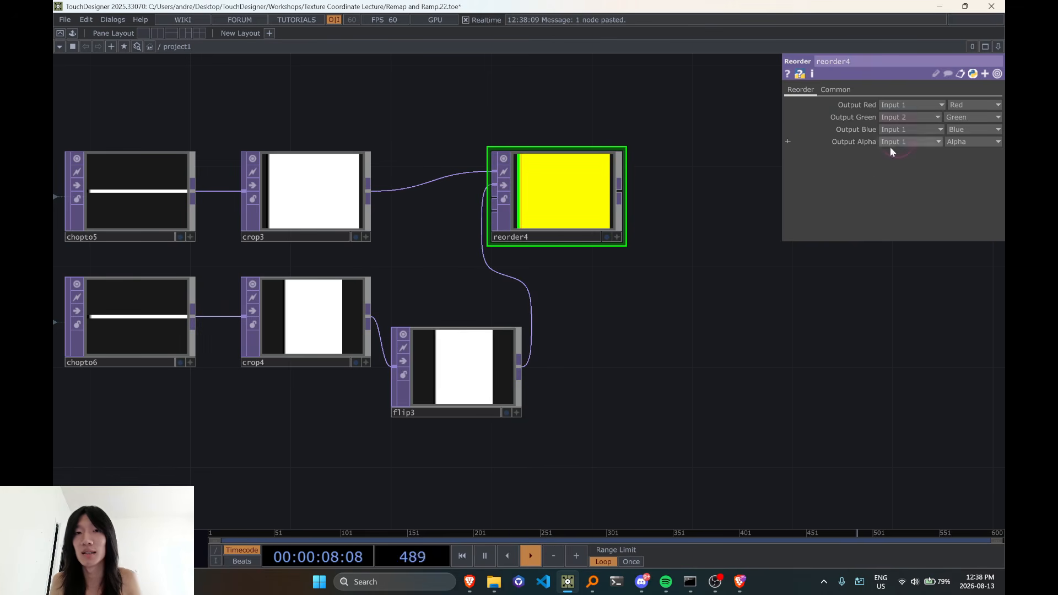
Make the reorder4 viewer active and display its pixel values
scroll(610, 206, "up", 3)
left_click_drag(716, 314, 696, 380)
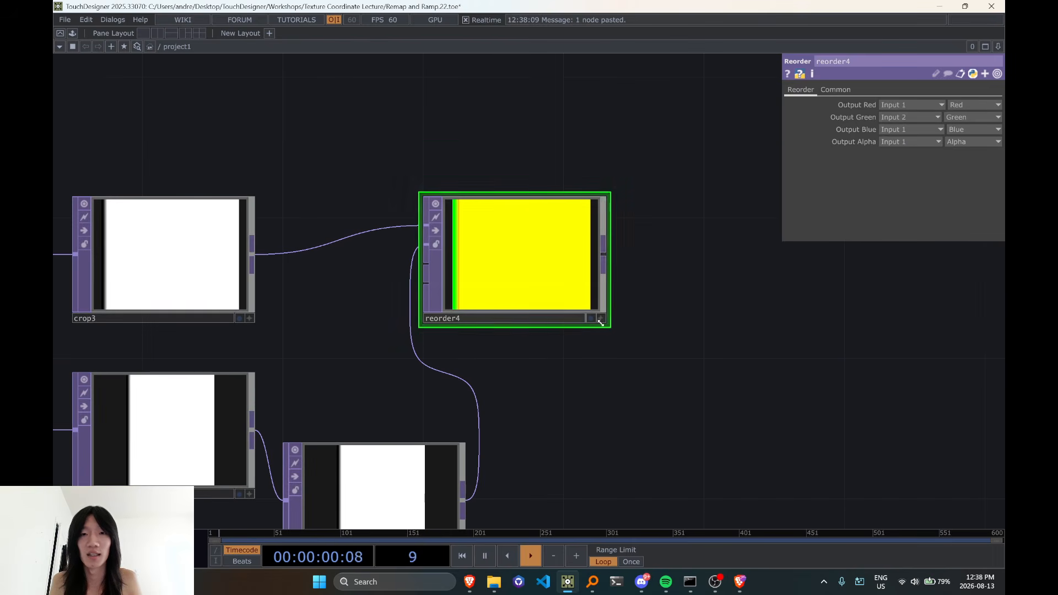
left_click(601, 317)
scroll(481, 307, "up", 3)
key("d")
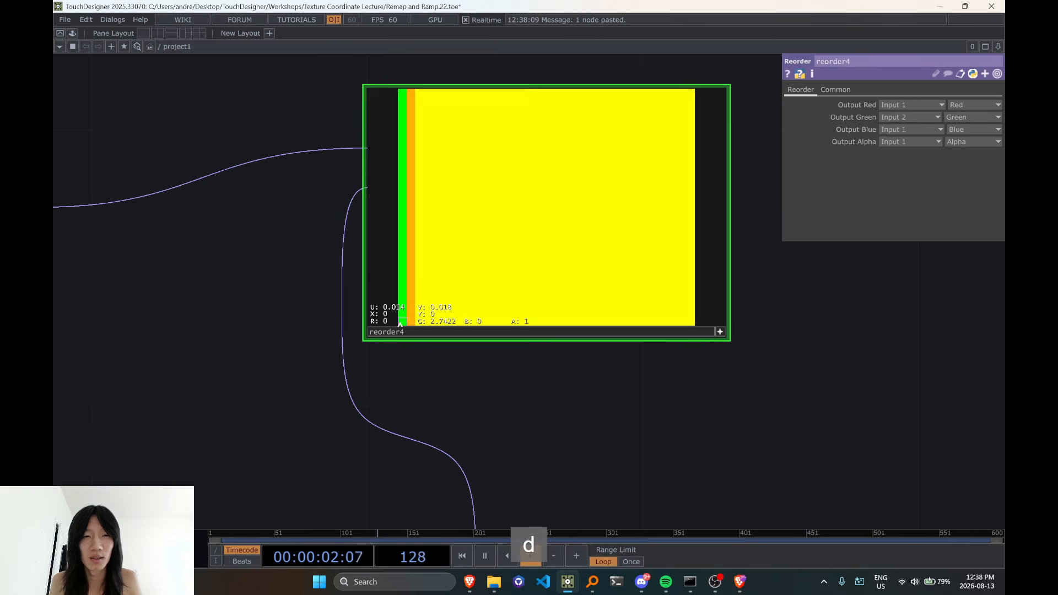
Tidy the network by placing flip3 beside crop4 and moving reorder4 clear of it, with its viewer inactive
scroll(454, 320, "down", 4)
left_click_drag(475, 378, 588, 194)
left_click_drag(534, 286, 498, 217)
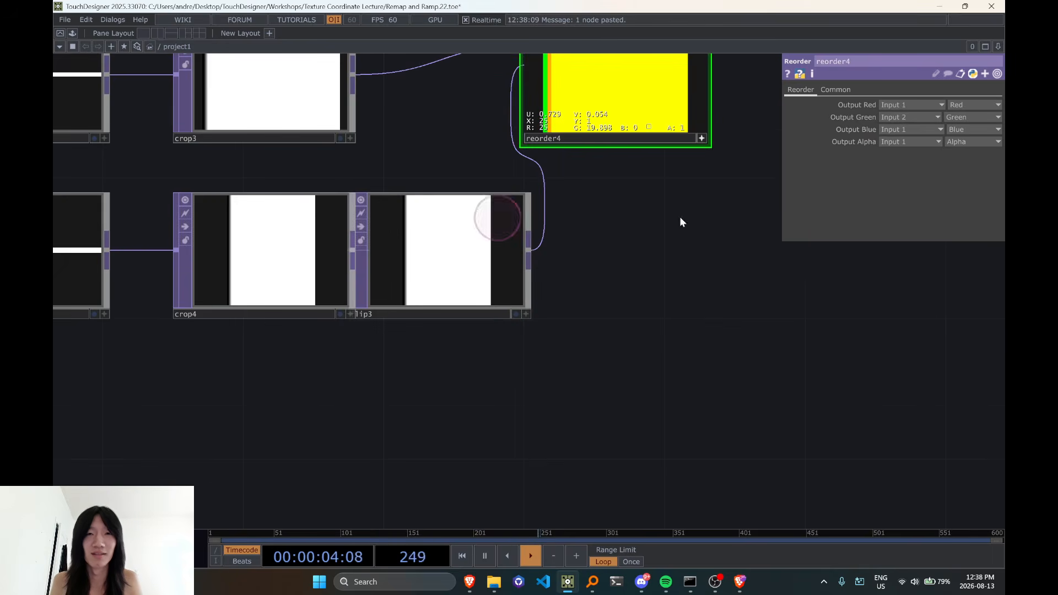
left_click_drag(681, 217, 626, 316)
left_click(647, 236)
left_click_drag(595, 215, 666, 217)
left_click_drag(430, 314, 467, 312)
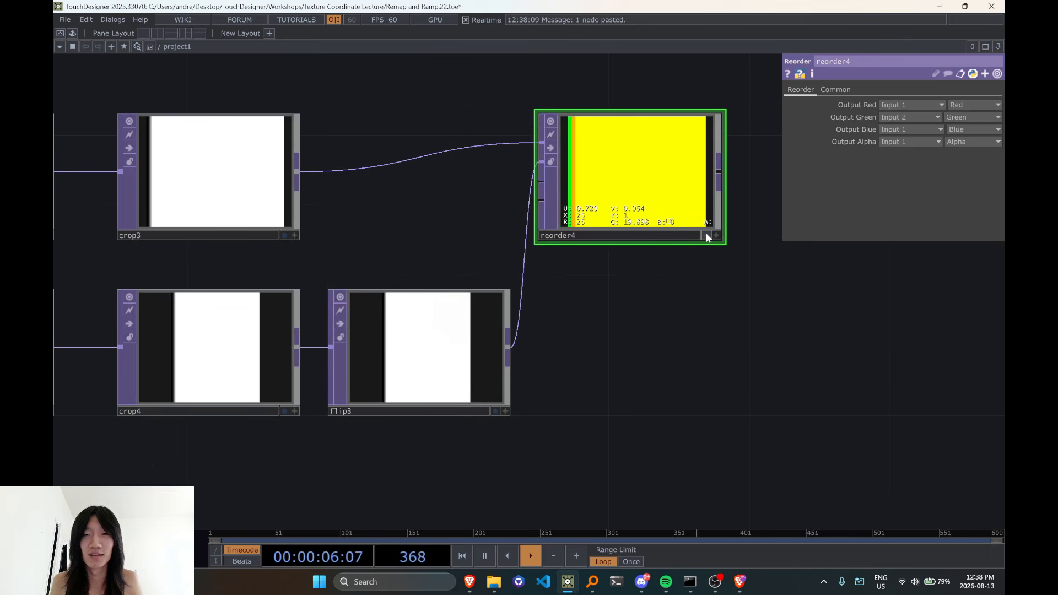
Reactivate the reorder4 viewer to read its pixels, and check the operator info of crop4 and flip3
left_click(715, 239)
scroll(606, 236, "up", 2)
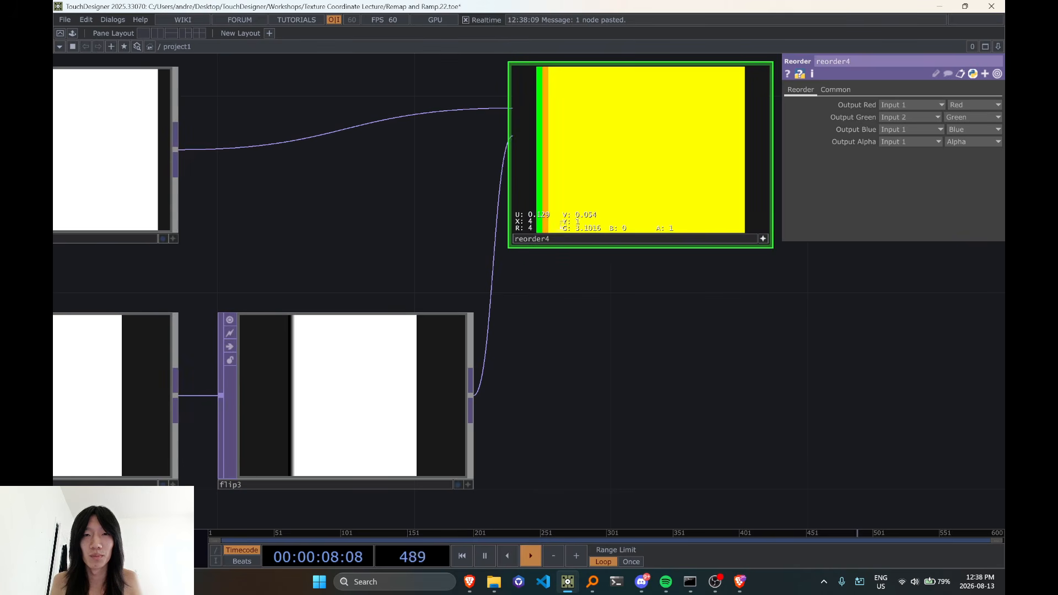
scroll(534, 276, "down", 5)
middle_click(348, 306)
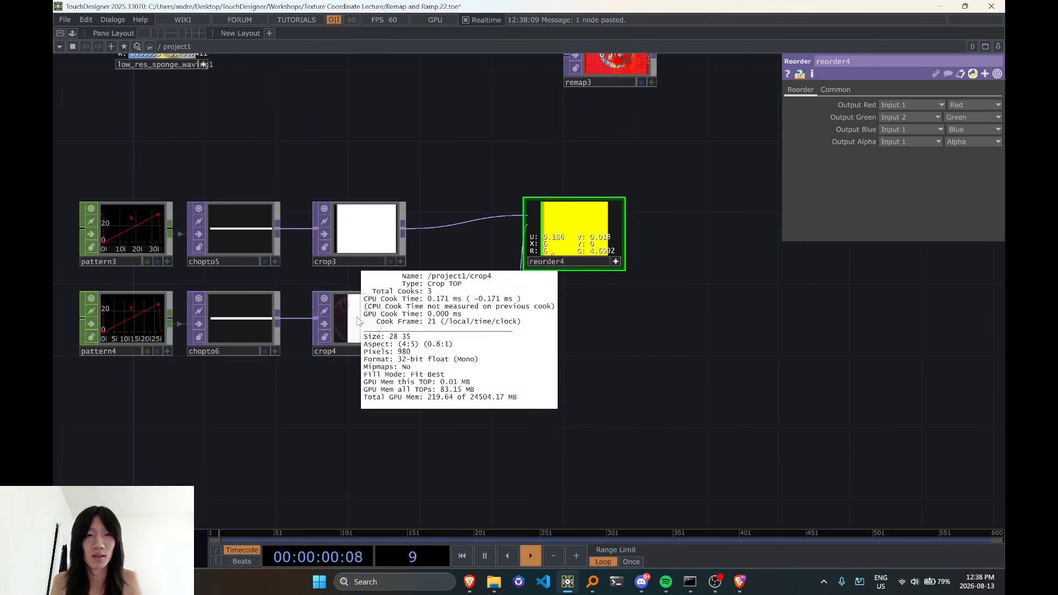
middle_click(478, 318)
scroll(474, 325, "up", 5)
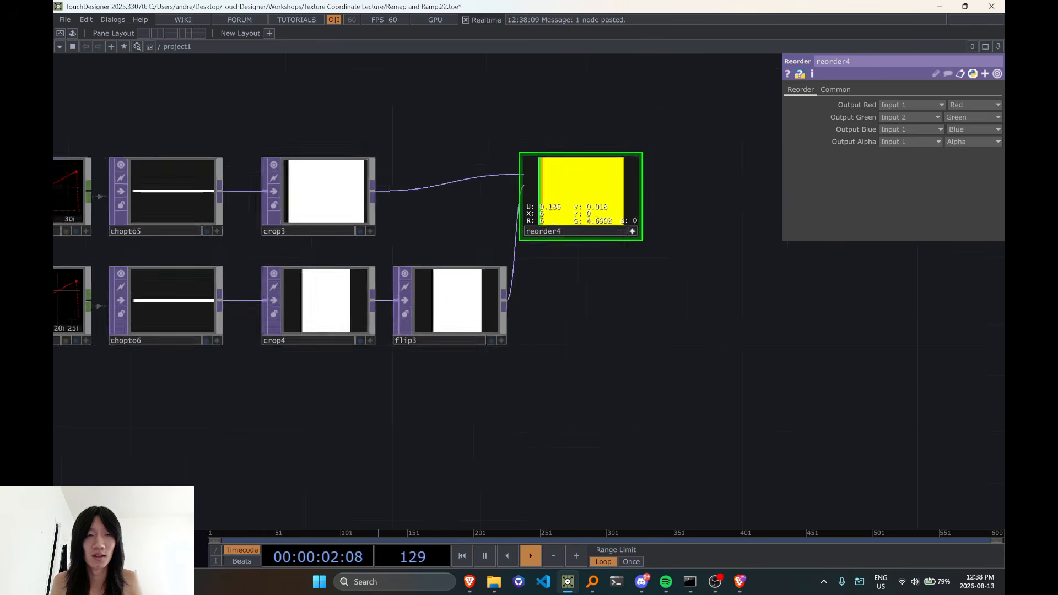
Make the flip3 viewer active and display its pixel values
left_click(472, 337)
left_click(550, 378)
key("d")
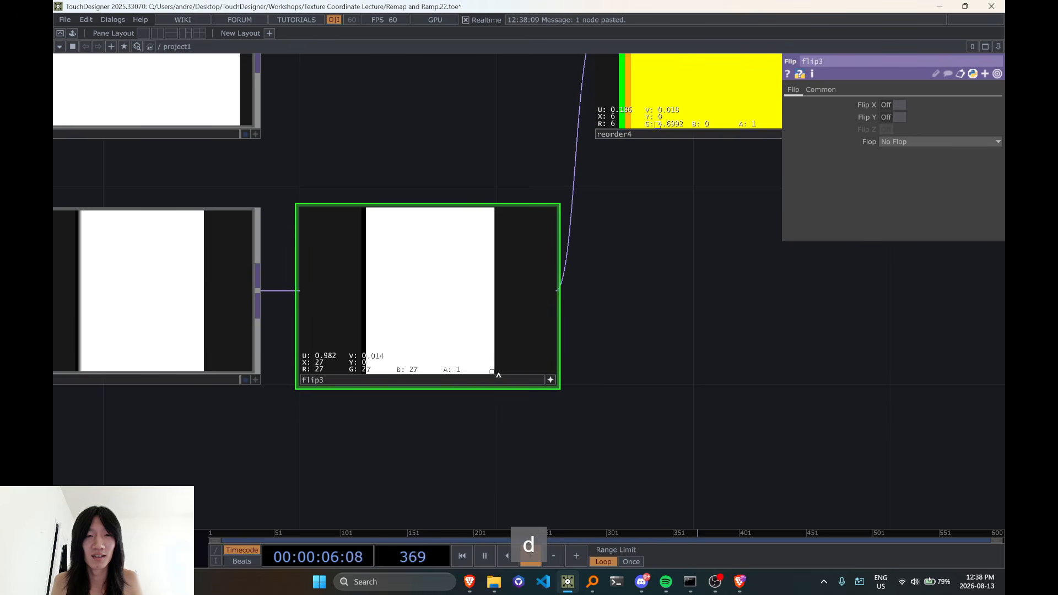
Examine the pixel values along the lower edge of reorder4 and check the operator info of crop4 and crop3
left_click_drag(705, 330, 647, 369)
left_click_drag(693, 286, 518, 400)
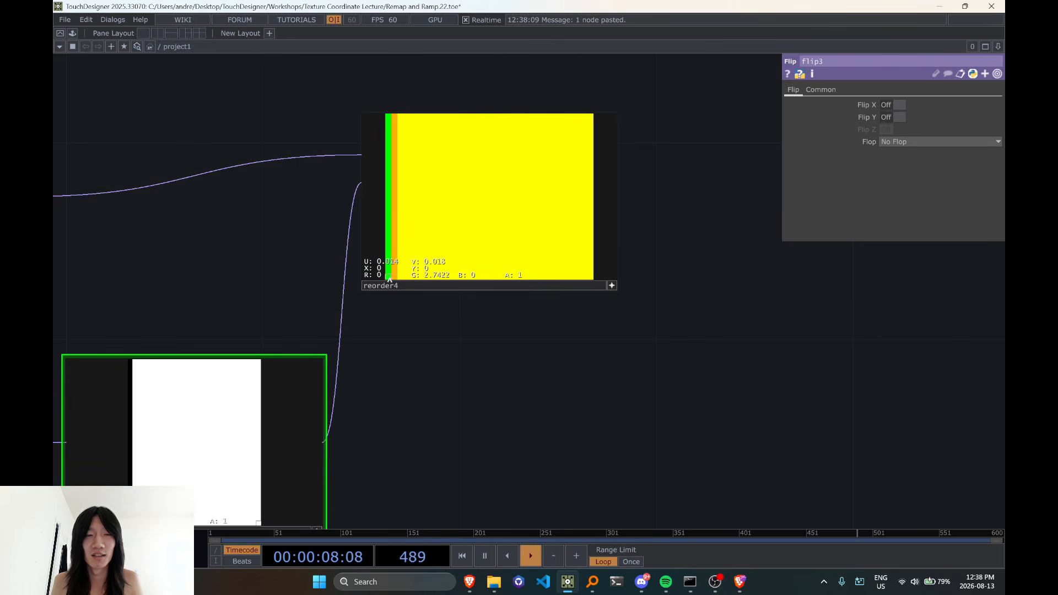
scroll(626, 273, "down", 4)
left_click_drag(613, 271, 555, 367)
left_click_drag(524, 438, 553, 333)
scroll(284, 350, "up", 1)
scroll(284, 349, "up", 1)
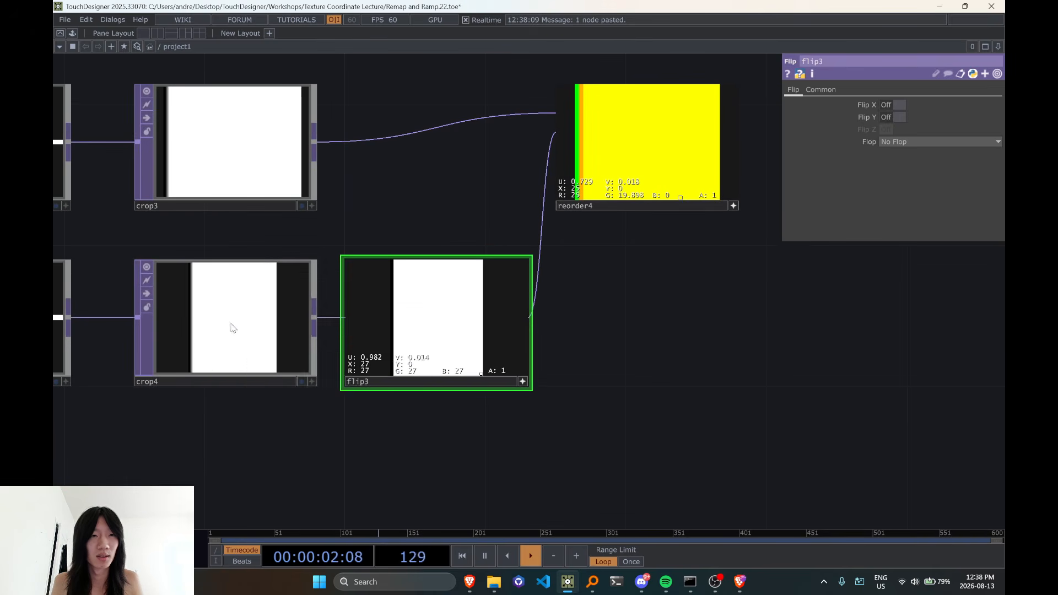
middle_click(229, 323)
middle_click(217, 134)
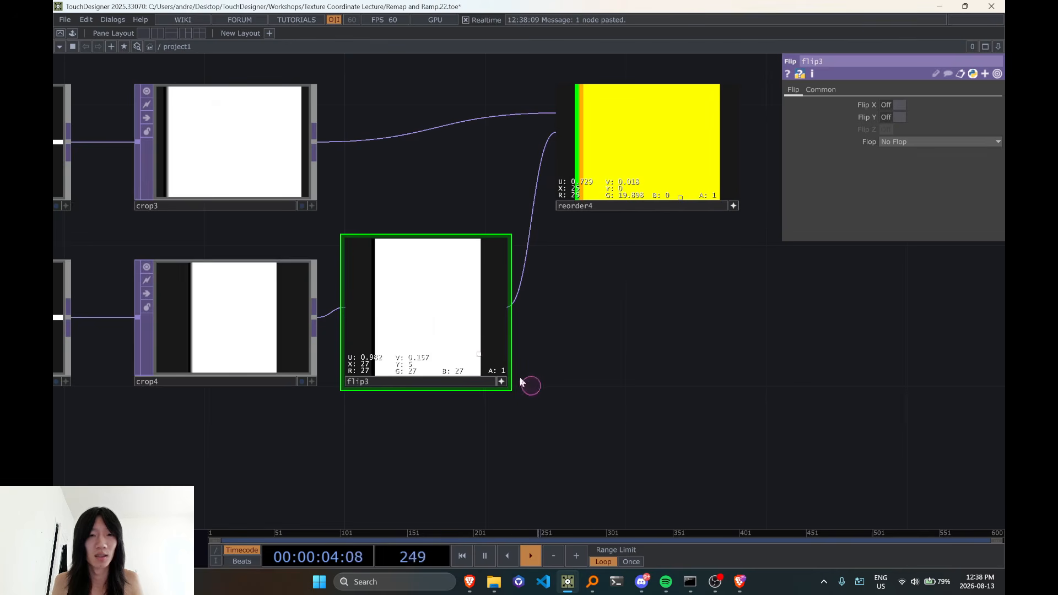
Set the Flop of flip3 to Bottom Left and make its viewer inactive
left_click(905, 142)
left_click(900, 165)
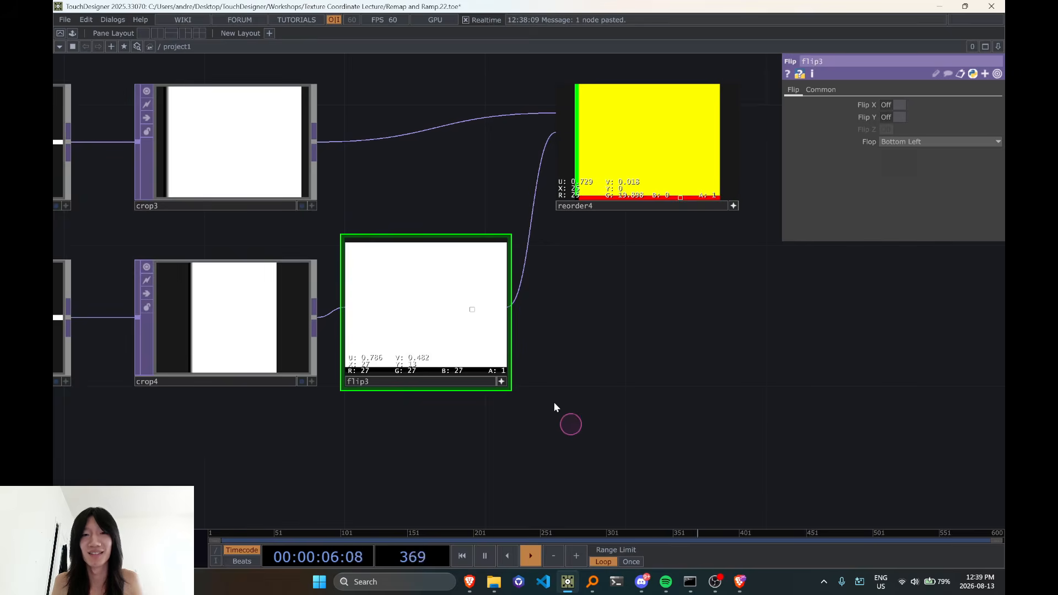
left_click(491, 382)
left_click(436, 308)
Inspect the red and green pixel values of reorder4 near its lower-left corner
left_click_drag(683, 398, 484, 484)
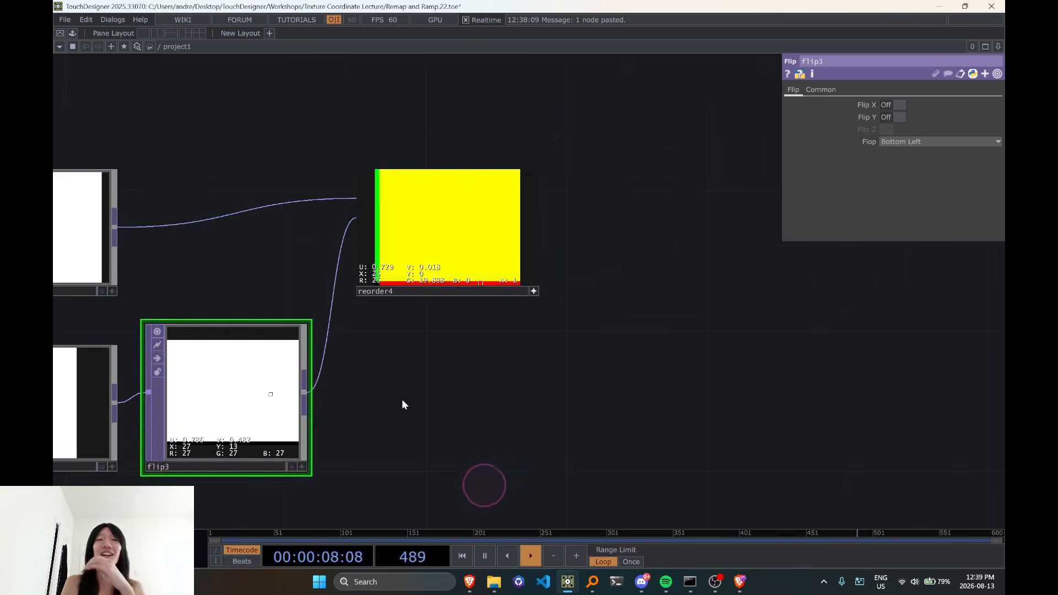
left_click_drag(485, 401, 686, 368)
scroll(613, 193, "up", 5)
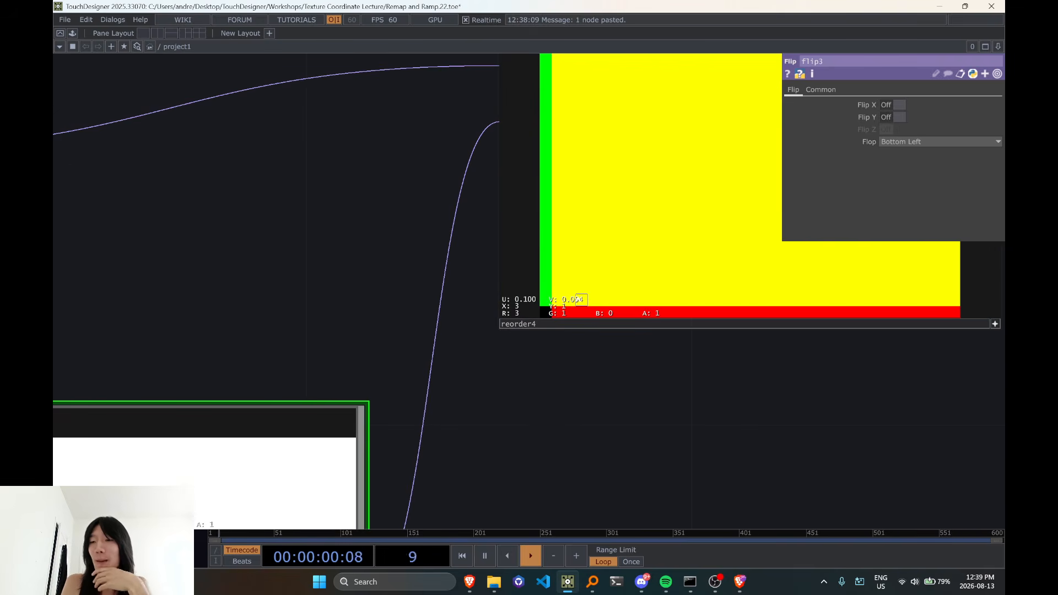
scroll(579, 299, "down", 5)
left_click_drag(559, 420, 461, 433)
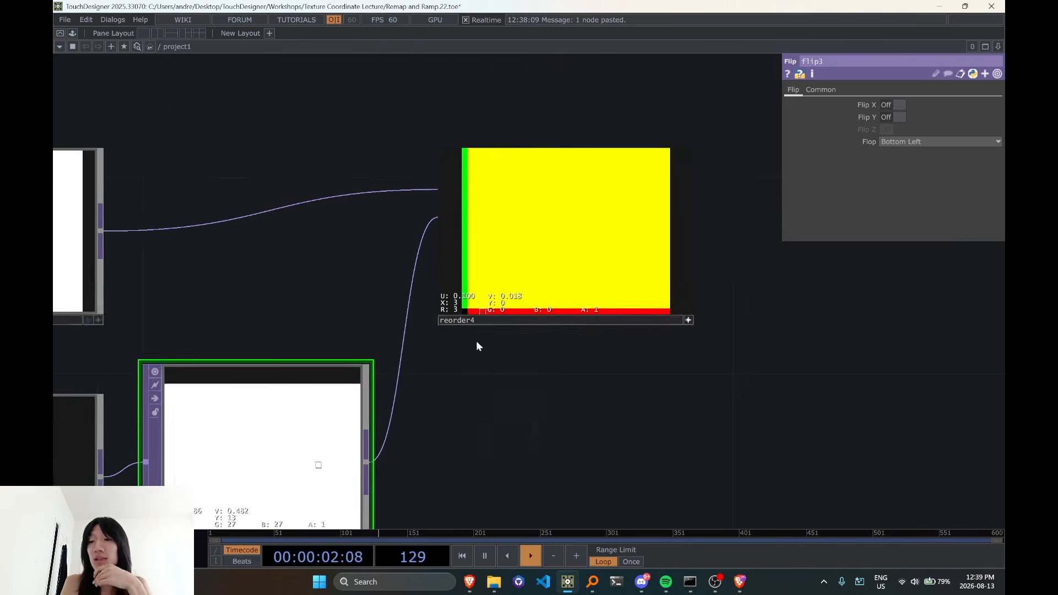
left_click_drag(595, 335, 756, 220)
scroll(755, 220, "down", 3)
Compare the crop parameters of crop4 and crop3 and check both nodes' operator info
left_click(332, 354)
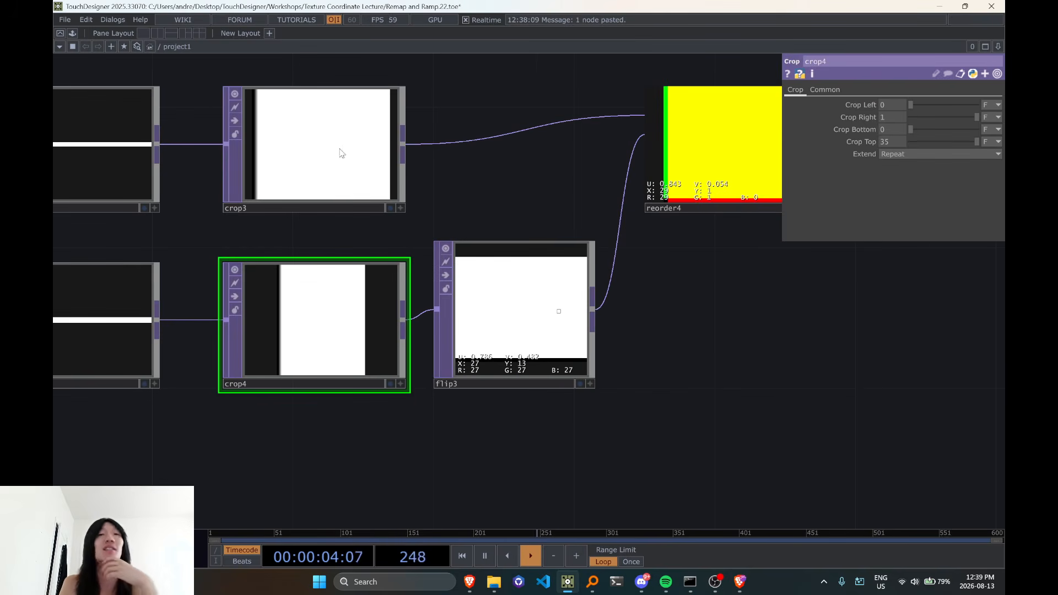
left_click(342, 154)
scroll(314, 212, "up", 2)
scroll(268, 247, "down", 2)
left_click_drag(268, 247, 673, 168)
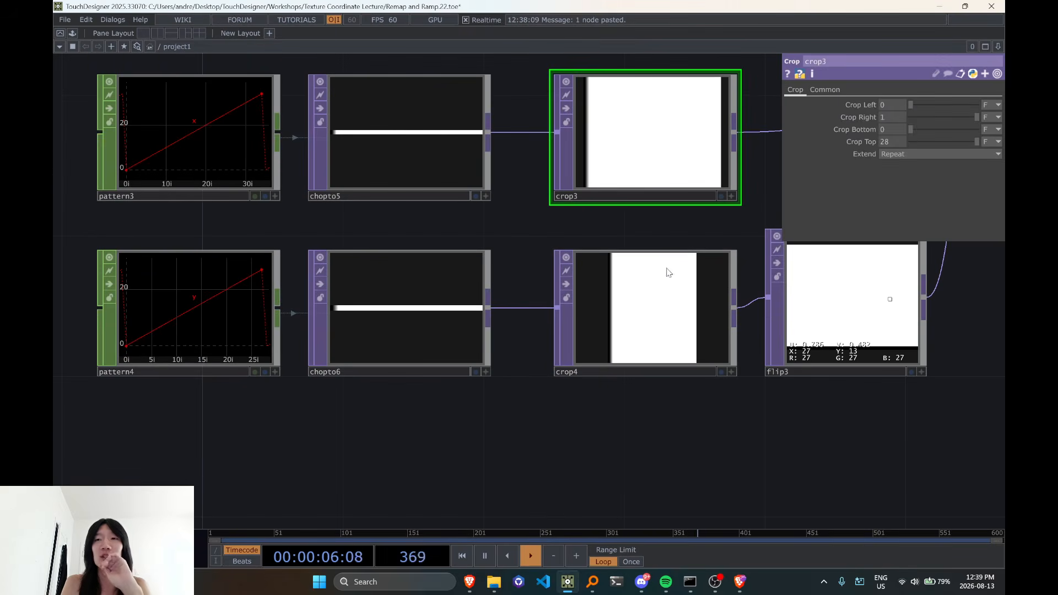
left_click(416, 126)
left_click(648, 134)
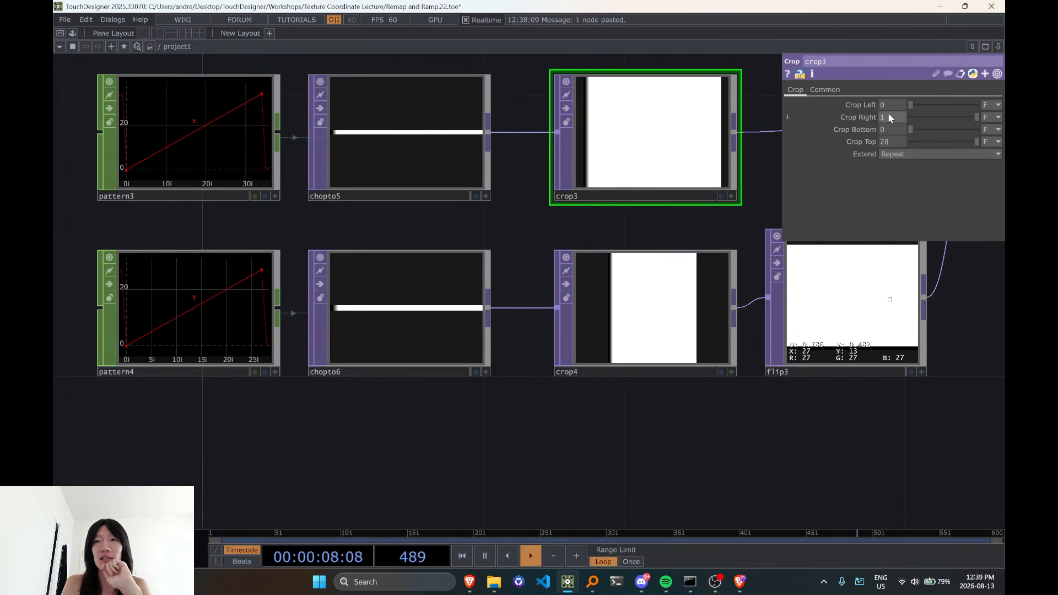
middle_click(683, 145)
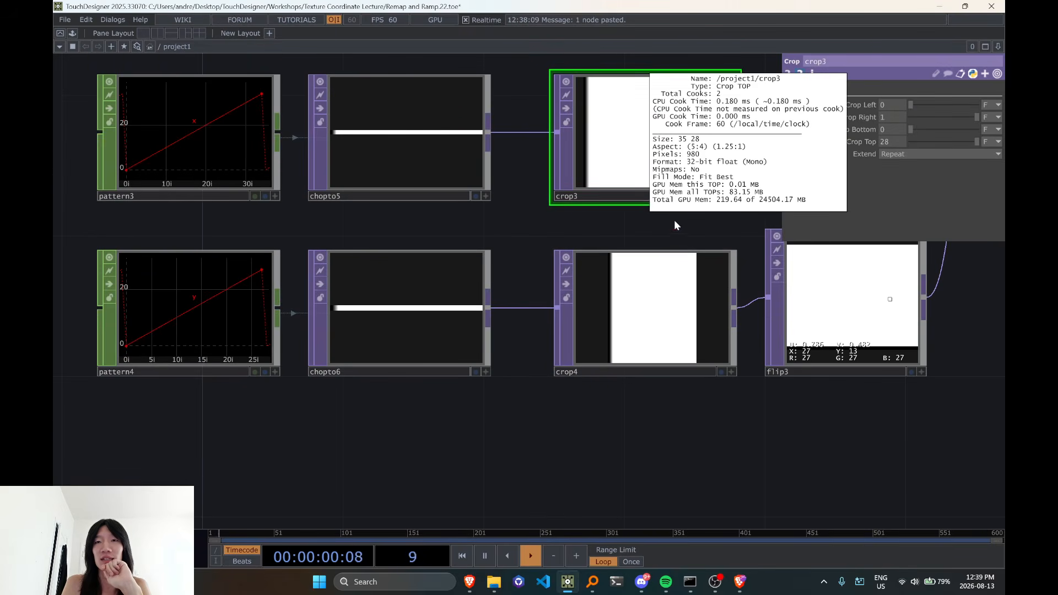
middle_click(651, 317)
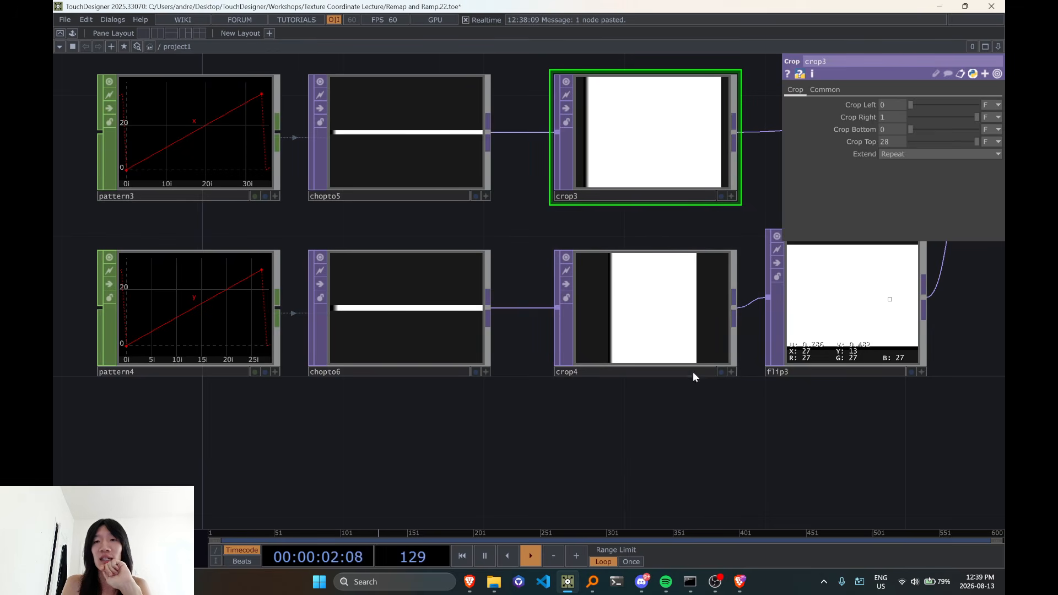
Compare the operator info of flip3 with that of crop3
left_click_drag(692, 409, 507, 429)
middle_click(676, 315)
middle_click(446, 160)
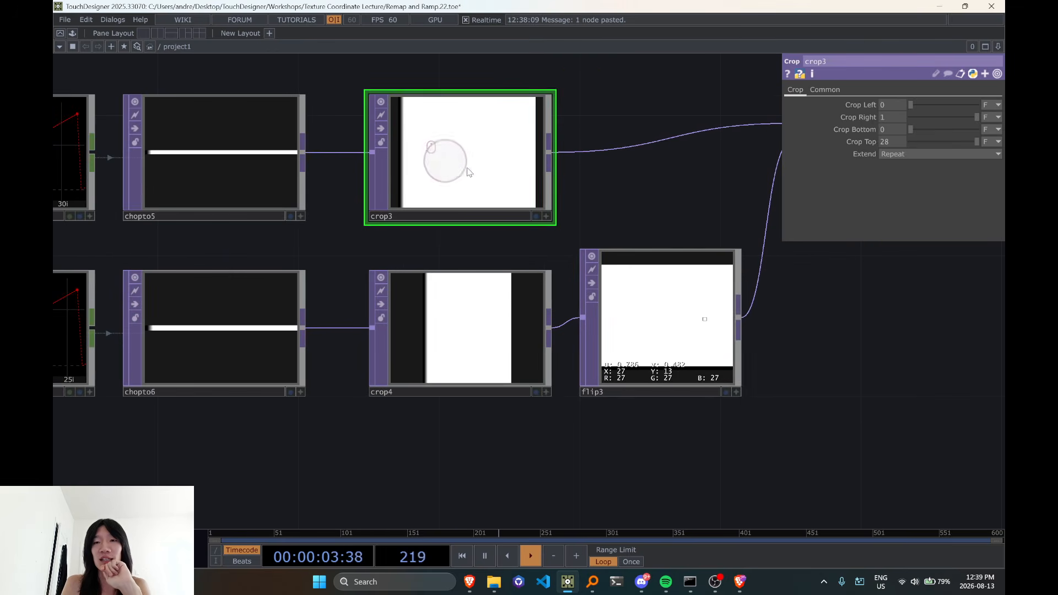
middle_click(670, 322)
scroll(668, 326, "down", 4)
left_click_drag(741, 397, 528, 357)
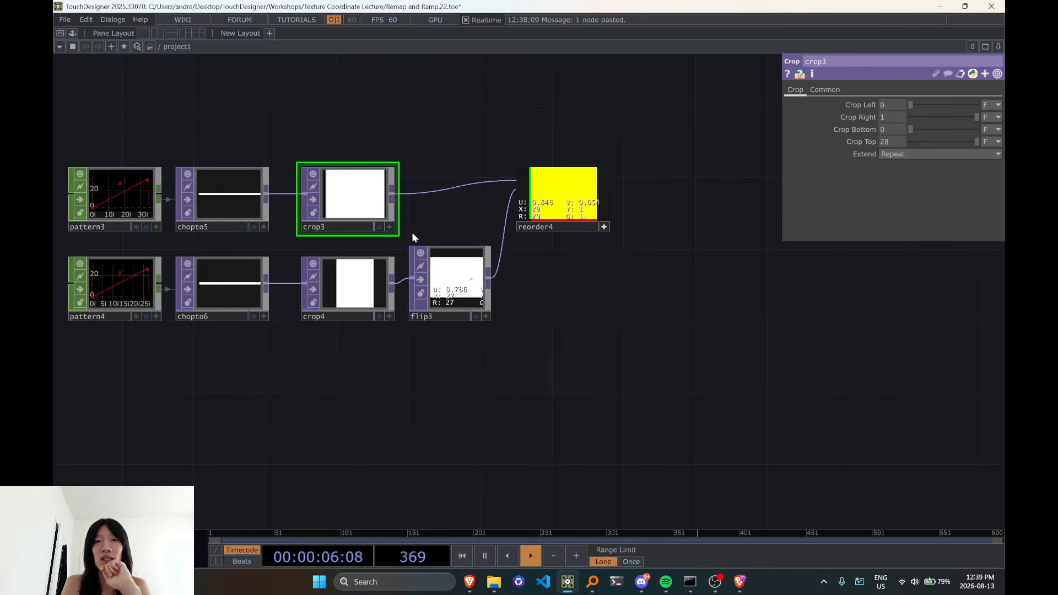
Check the reorder4 pixel values at the upper-right corner and along the lower edge
scroll(540, 278, "up", 2)
left_click_drag(540, 277, 488, 360)
scroll(508, 325, "up", 3)
scroll(464, 208, "up", 2)
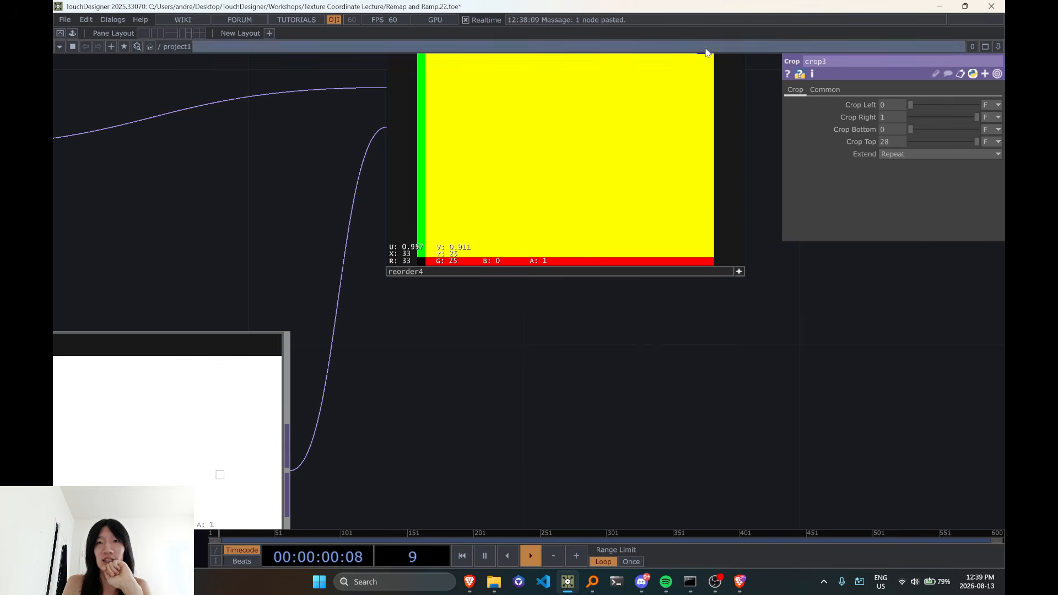
scroll(711, 289, "down", 3)
left_click_drag(692, 337, 548, 401)
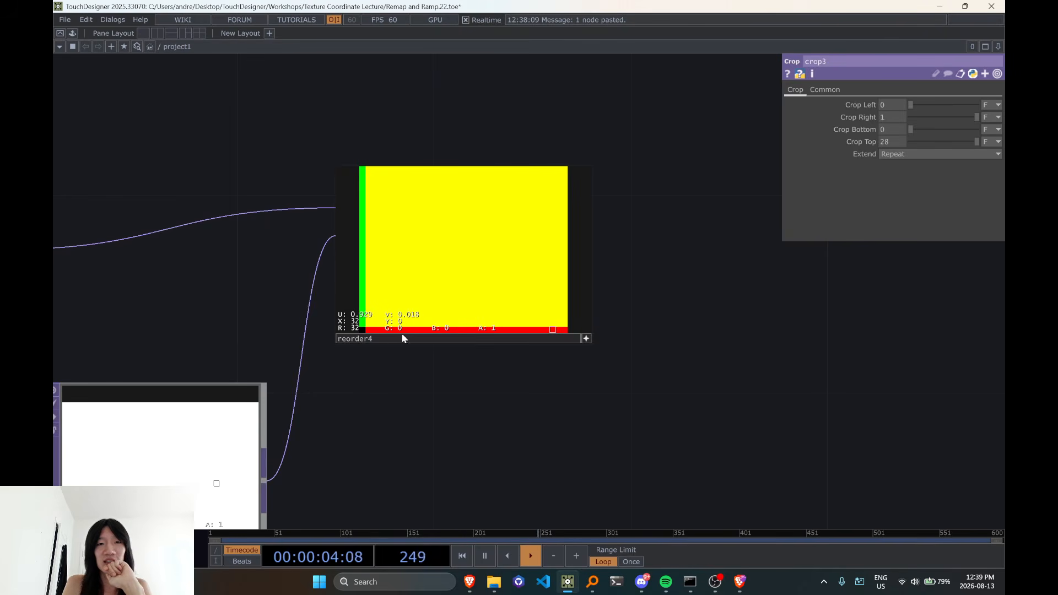
scroll(361, 330, "up", 3)
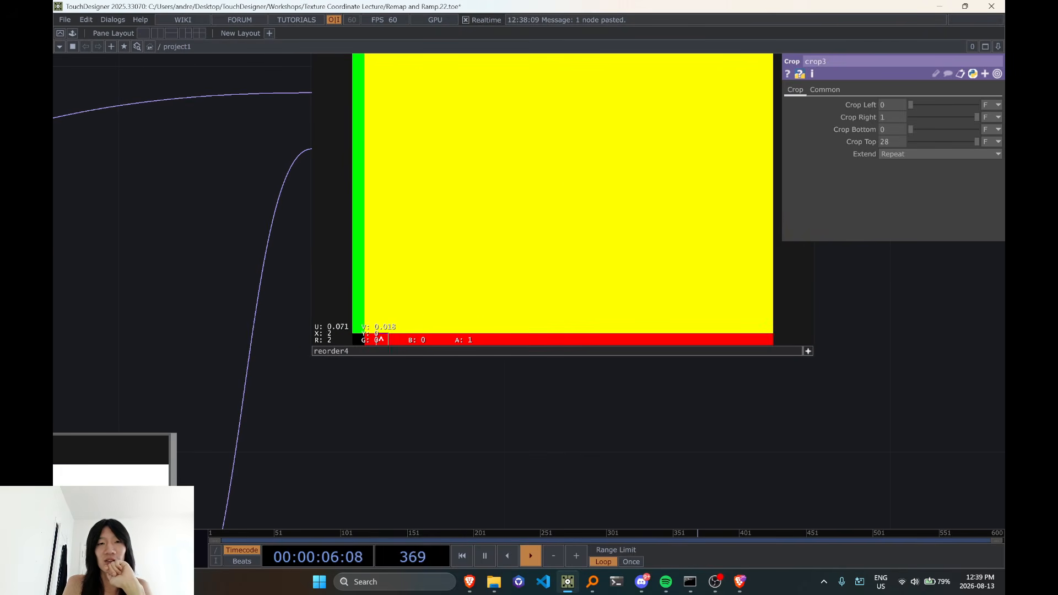
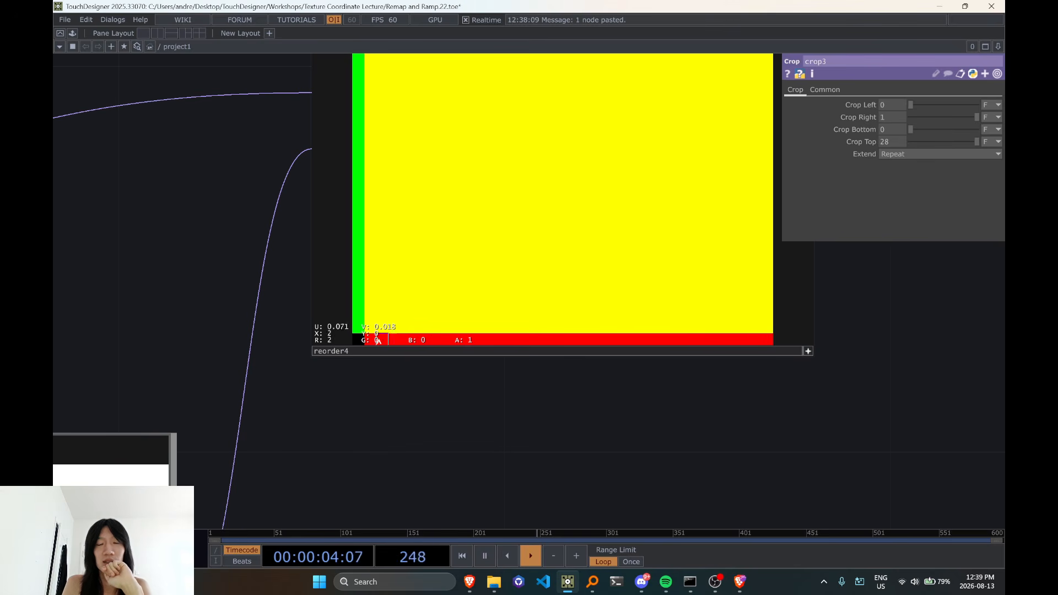
Switch off the interactive viewers of low_res_sponge_waving1 and reorder4
scroll(671, 338, "down", 8)
left_click_drag(319, 144, 337, 224)
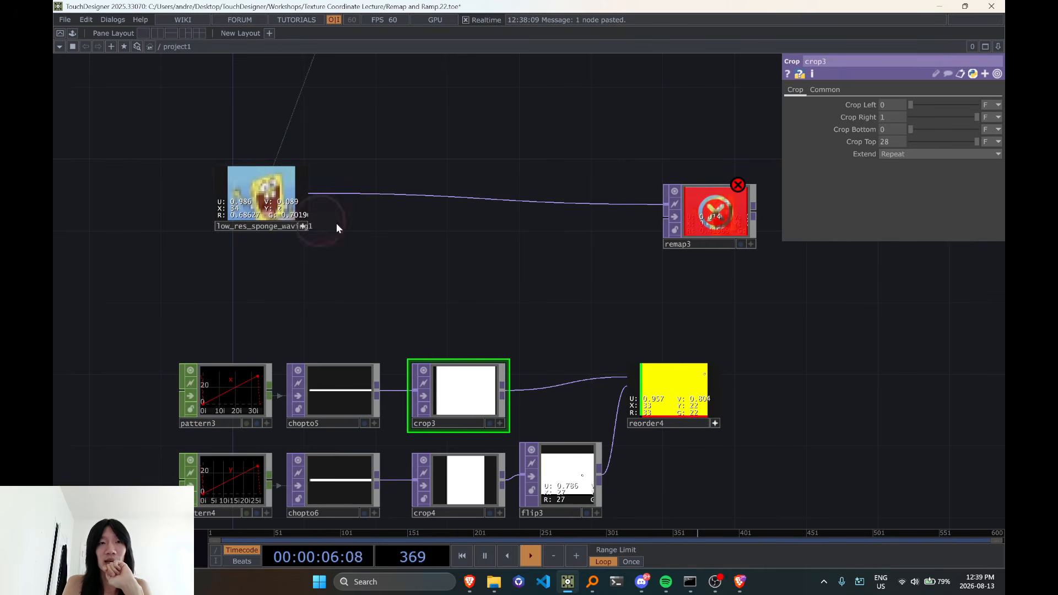
left_click(303, 227)
left_click_drag(536, 292, 463, 267)
scroll(441, 279, "down", 3)
left_click_drag(371, 272, 397, 245)
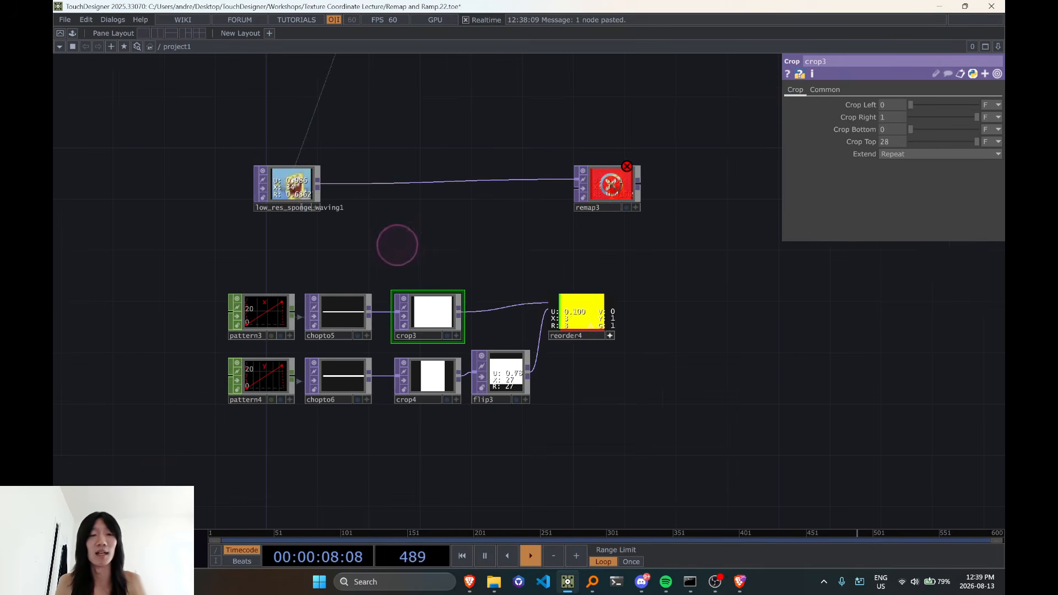
scroll(656, 408, "up", 5)
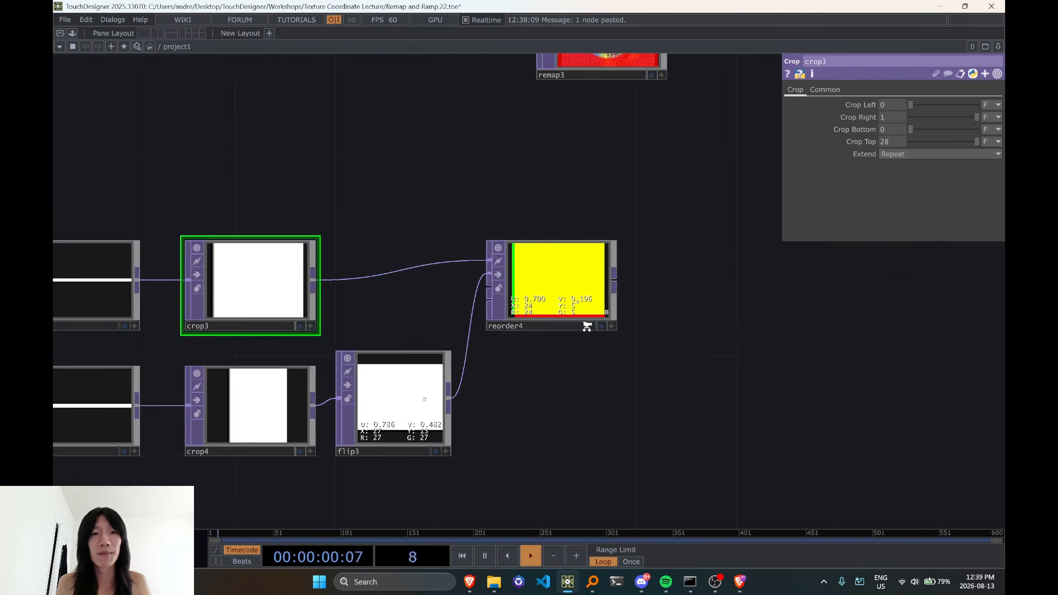
Cut the whole pattern-based chain, from pattern3 and pattern4 through the CHOP to, Crop and Flip nodes to reorder4
scroll(584, 323, "down", 5)
left_click_drag(189, 243, 677, 416)
key("ctrl+x")
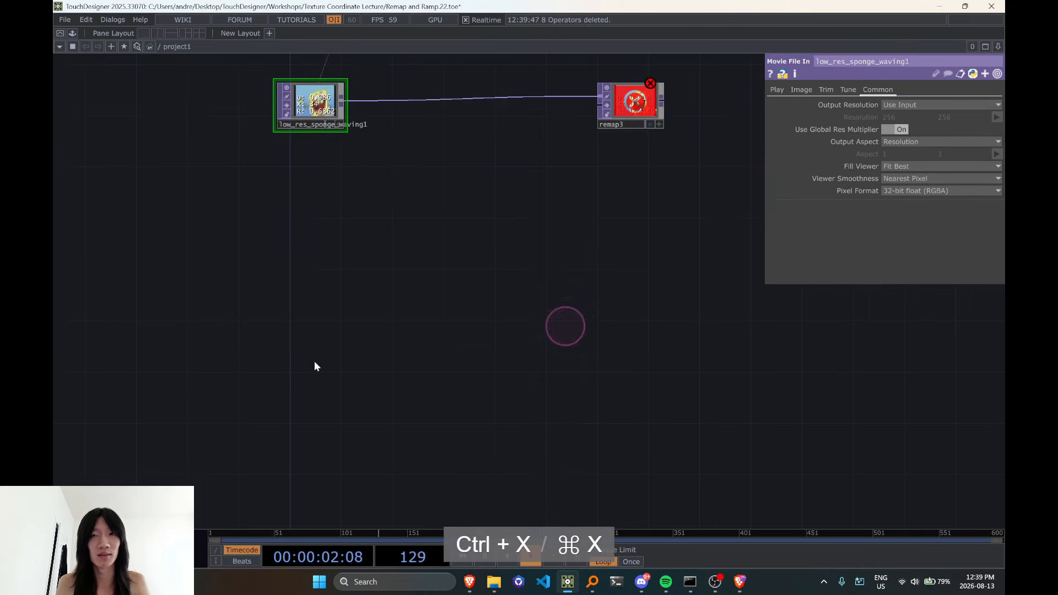
Undo back to the ramp-based network in which ramp4 and ramp5 feed remap3 through reorder4, pointtransform1 and null8
key("ctrl+z")
key("ctrl+z")
key("ctrl+z")
key("ctrl+z")
key("ctrl+z")
key("ctrl+z")
key("ctrl+z")
key("ctrl+z")
key("ctrl+z")
key("ctrl+z")
key("ctrl+z")
key("ctrl+z")
key("ctrl+z")
key("ctrl+z")
key("ctrl+z")
key("ctrl+z")
key("ctrl+z")
key("ctrl+z")
key("ctrl+z")
key("ctrl+z")
key("ctrl+z")
key("ctrl+z")
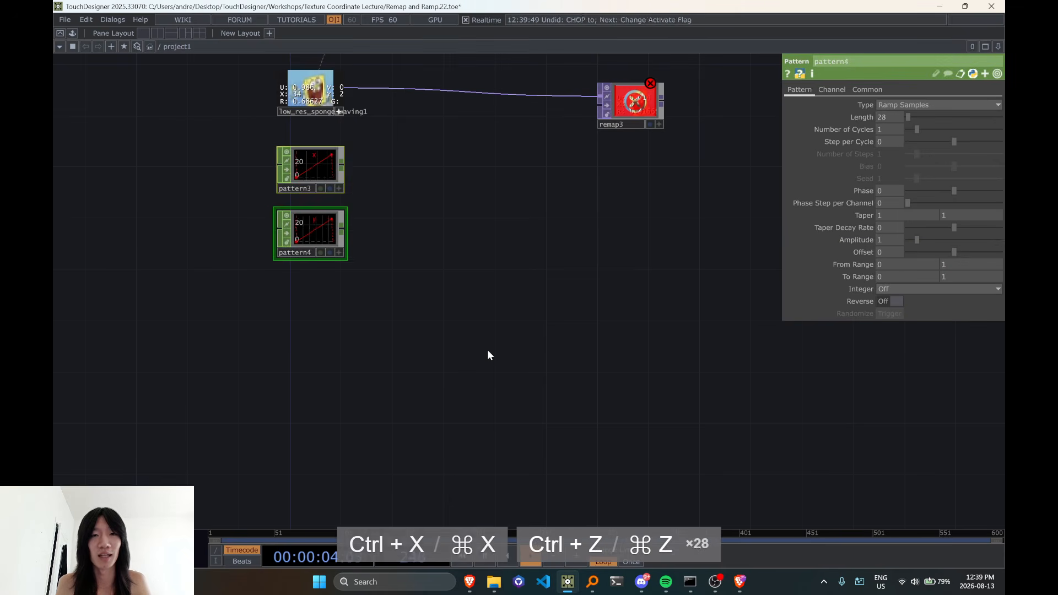
key("ctrl+z")
key("ctrl+z")
key("ctrl+z")
key("ctrl+z")
key("ctrl+z")
key("ctrl+z")
key("ctrl+z")
key("ctrl+z")
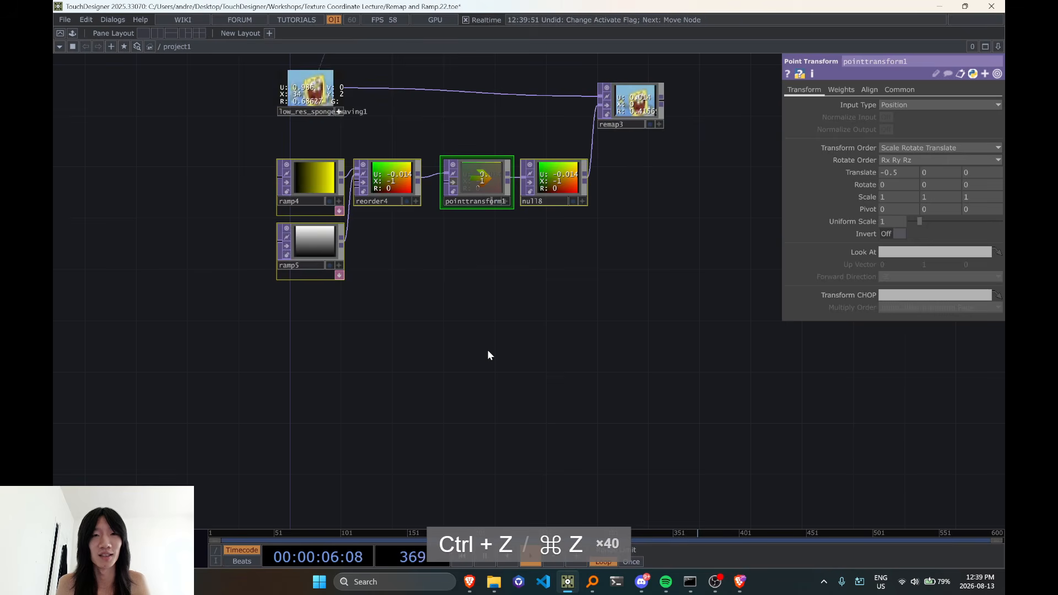
key("ctrl+y")
Paste the cut pattern-based chain and place it beneath the ramp-based network
left_click_drag(478, 351, 509, 298)
key("ctrl+v")
left_click(369, 369)
left_click(561, 286)
right_click_drag(274, 277, 833, 475)
left_click_drag(676, 393, 629, 283)
left_click_drag(641, 244, 634, 266)
Delete the pointtransform1 node between reorder4 and null8
scroll(513, 206, "up", 3)
scroll(538, 196, "up", 4)
left_click_drag(513, 206, 533, 250)
left_click(521, 112)
key("Delete")
scroll(542, 212, "down", 5)
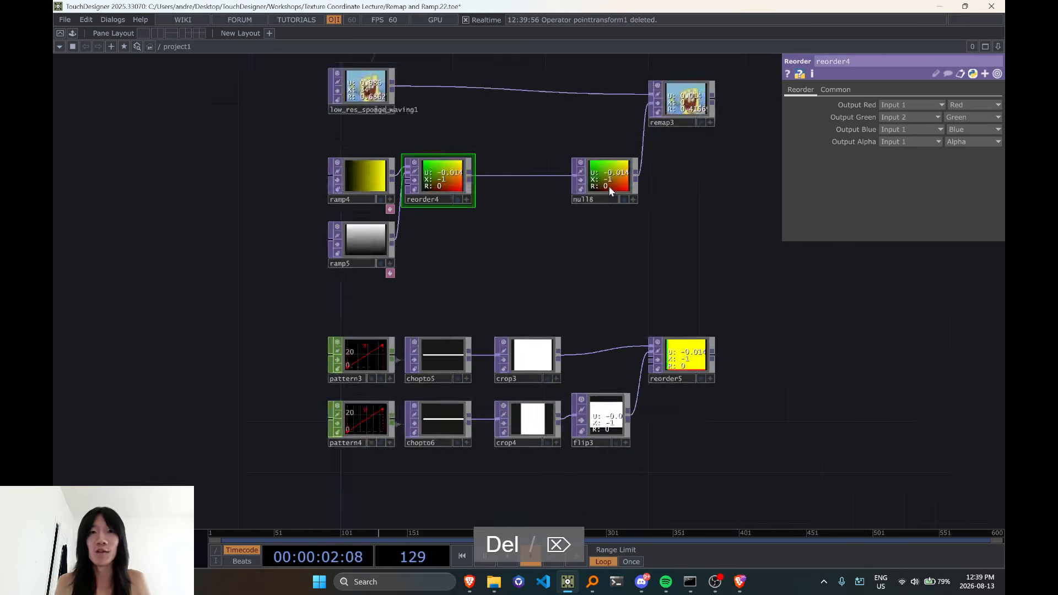
Rename the null8 node as uv_texture
scroll(521, 203, "up", 4)
scroll(522, 203, "up", 2)
left_click(516, 215)
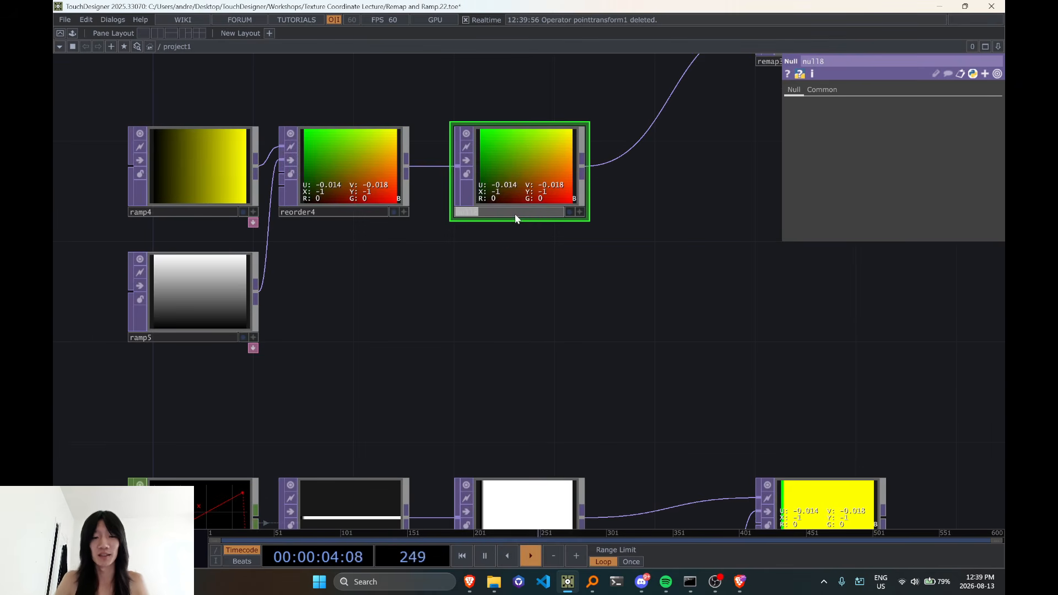
type("uv_texture")
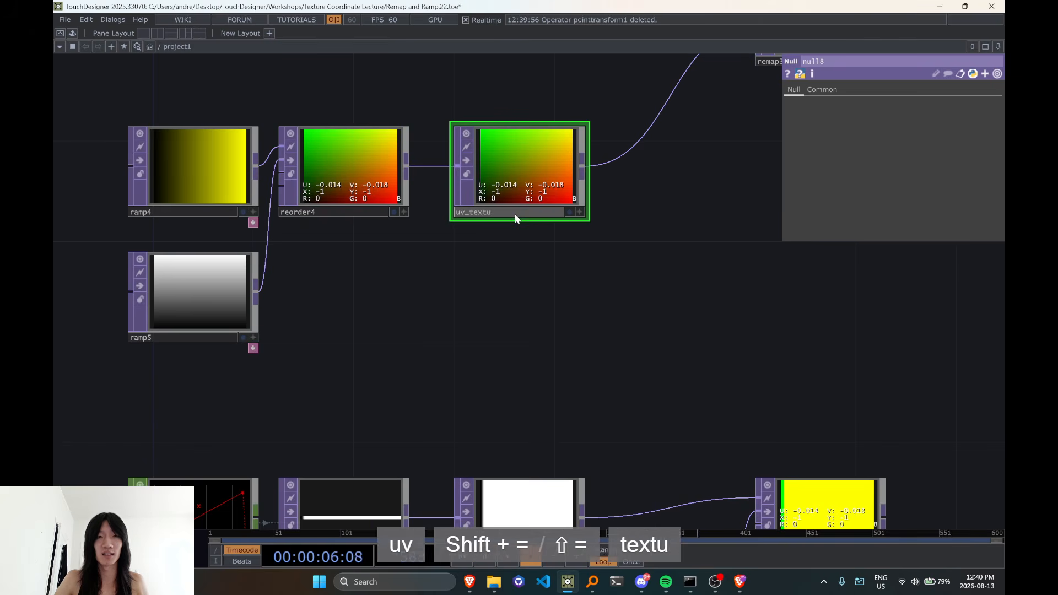
key("Return")
Shift the pasted pattern chain sideways so reorder5 lines up beneath uv_texture, and undo the node resize
scroll(512, 283, "down", 5)
scroll(574, 333, "up", 3)
left_click_drag(499, 327, 534, 237)
right_click_drag(230, 280, 757, 507)
left_click_drag(748, 352, 533, 301)
left_click_drag(554, 144, 685, 261)
scroll(516, 251, "up", 3)
key("ctrl+z")
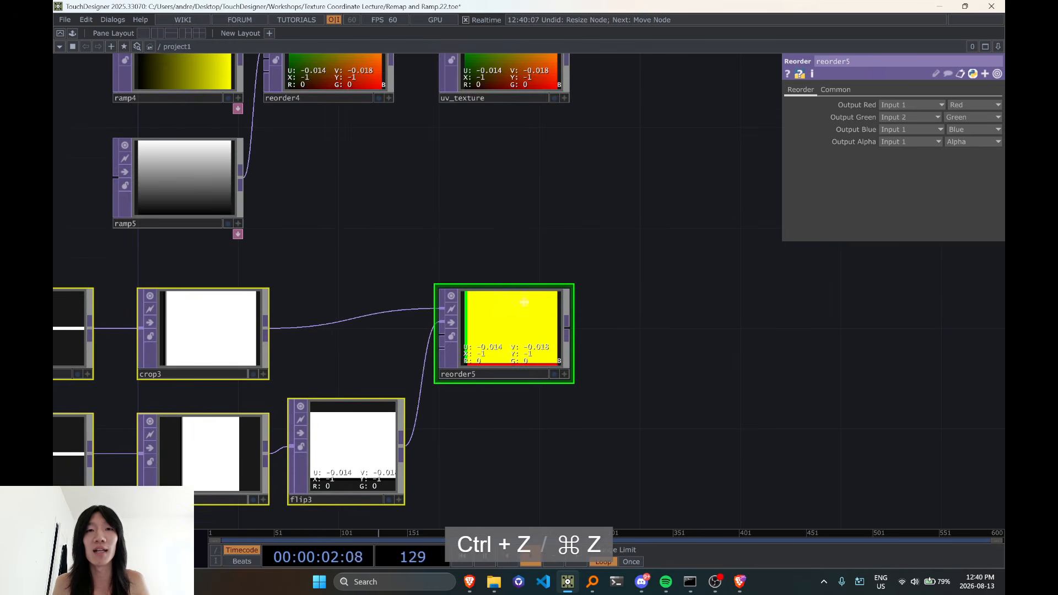
Make the uv_texture viewer interactive and inspect the red and green values of its lower-left pixel
left_click_drag(532, 118, 568, 242)
scroll(568, 222, "up", 8)
left_click(690, 257)
scroll(391, 247, "up", 6)
scroll(775, 269, "down", 6)
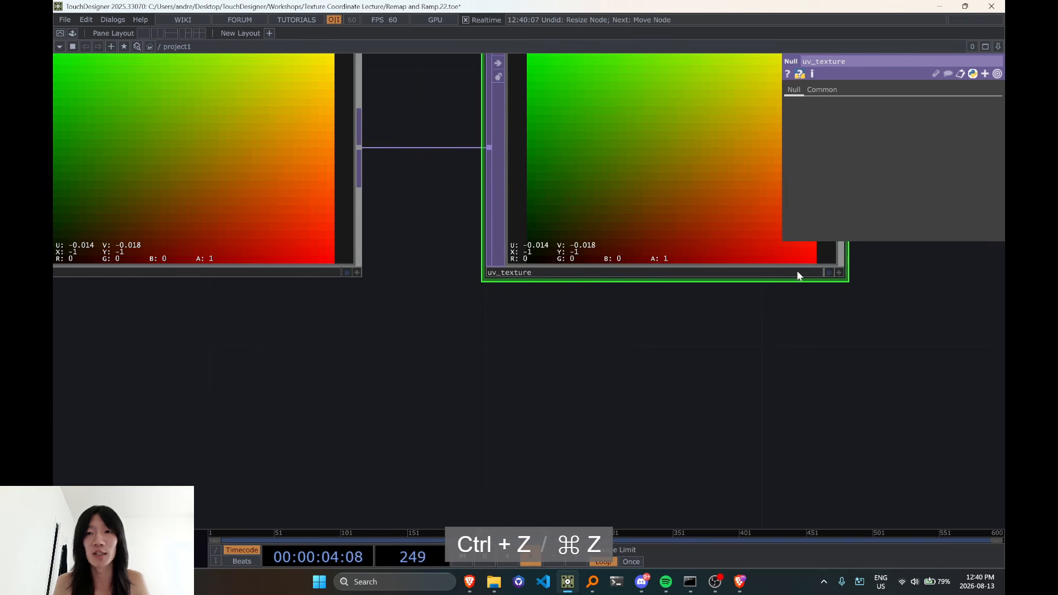
left_click(837, 272)
scroll(545, 306, "up", 1)
scroll(545, 306, "up", 3)
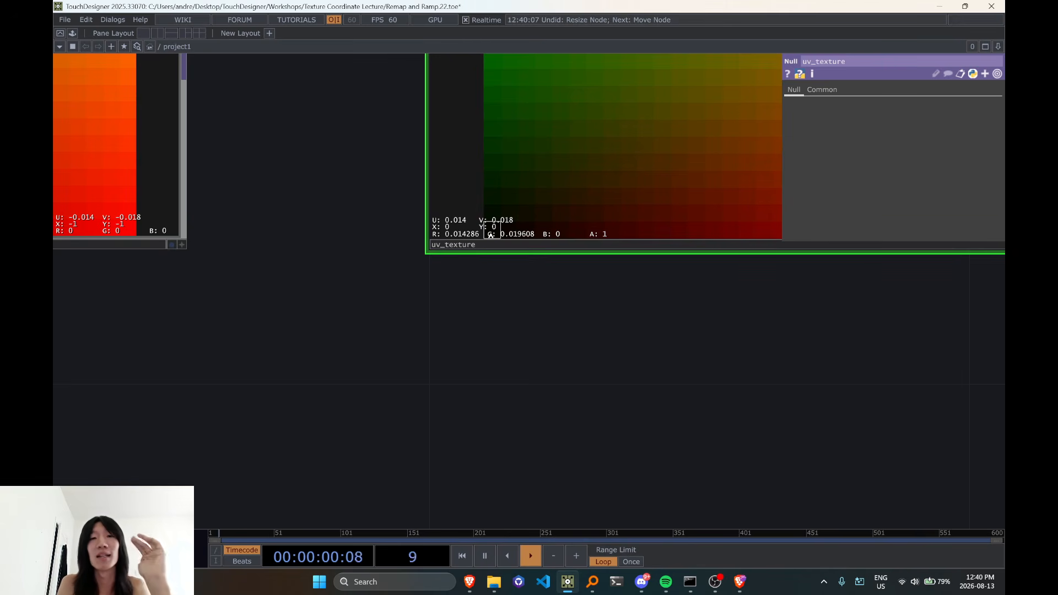
scroll(491, 220, "down", 3)
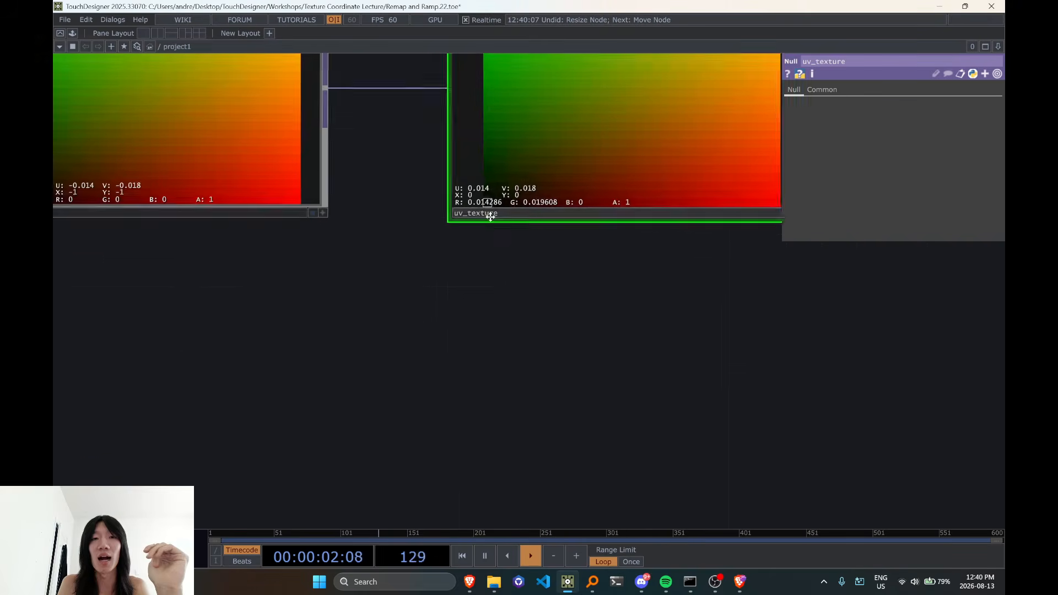
Move reorder5 up directly beneath uv_texture
scroll(491, 217, "down", 4)
left_click_drag(560, 407, 534, 179)
scroll(719, 338, "down", 4)
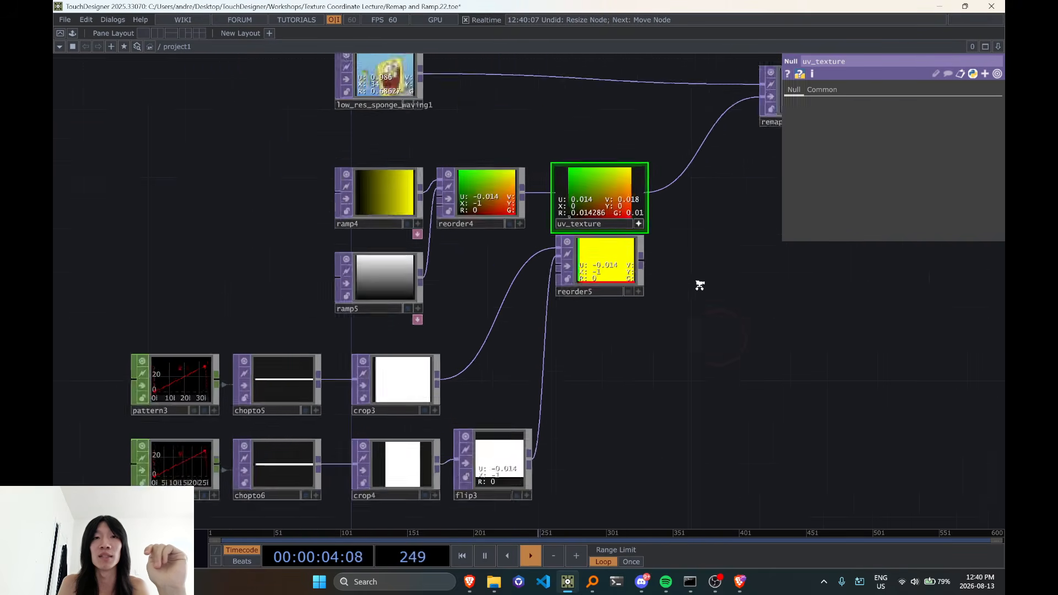
Inspect reorder5's lower-left pixel values against those of uv_texture and look at the remap3 output
middle_click_drag(700, 285, 694, 267)
left_click_drag(711, 292, 680, 454)
middle_click_drag(669, 385, 574, 479)
left_click_drag(513, 496, 756, 338)
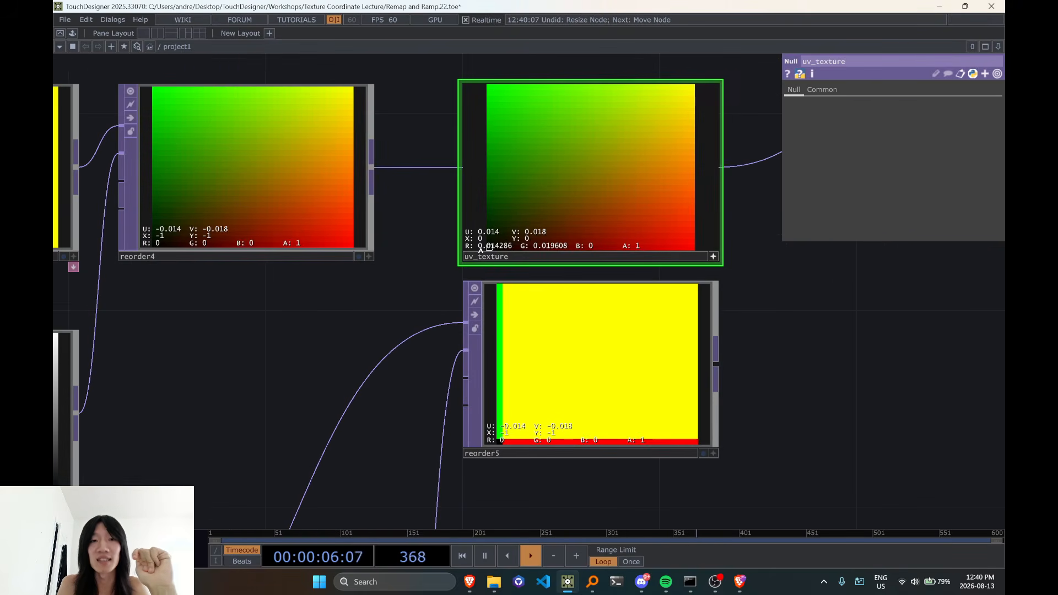
left_click(712, 454)
scroll(485, 450, "up", 4)
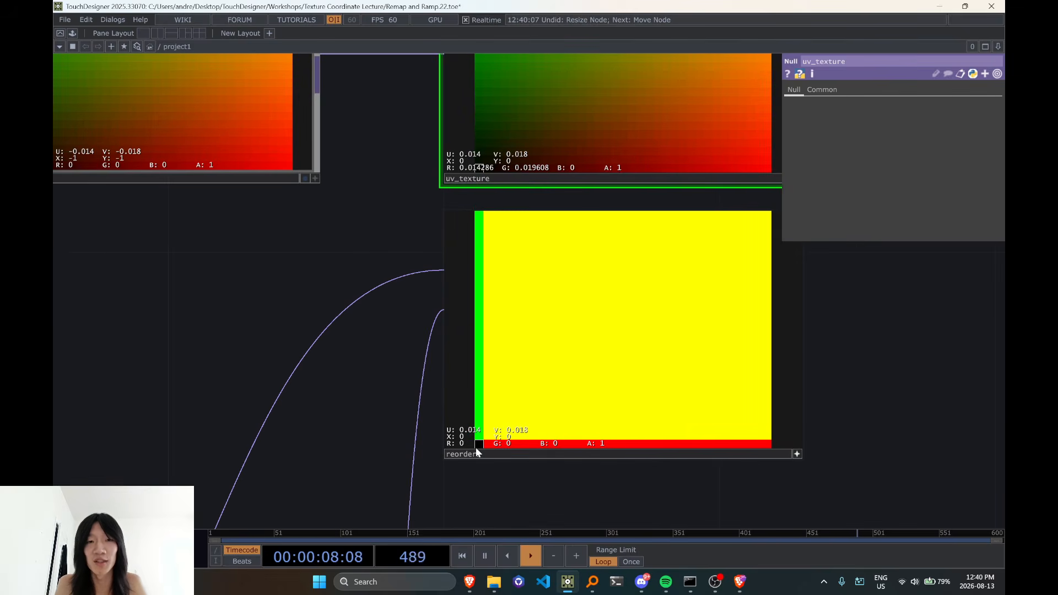
scroll(467, 435, "down", 6)
scroll(458, 433, "down", 3)
left_click_drag(679, 334, 518, 409)
scroll(620, 253, "up", 6)
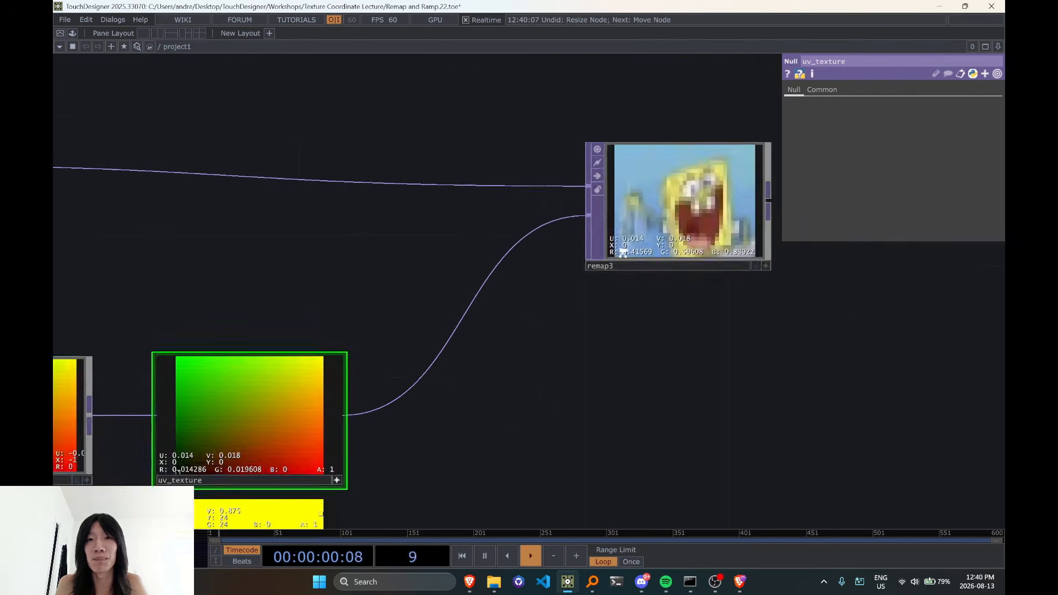
Compare the lower-right pixel values of uv_texture and reorder5
left_click_drag(603, 407, 727, 345)
left_click_drag(560, 425, 640, 373)
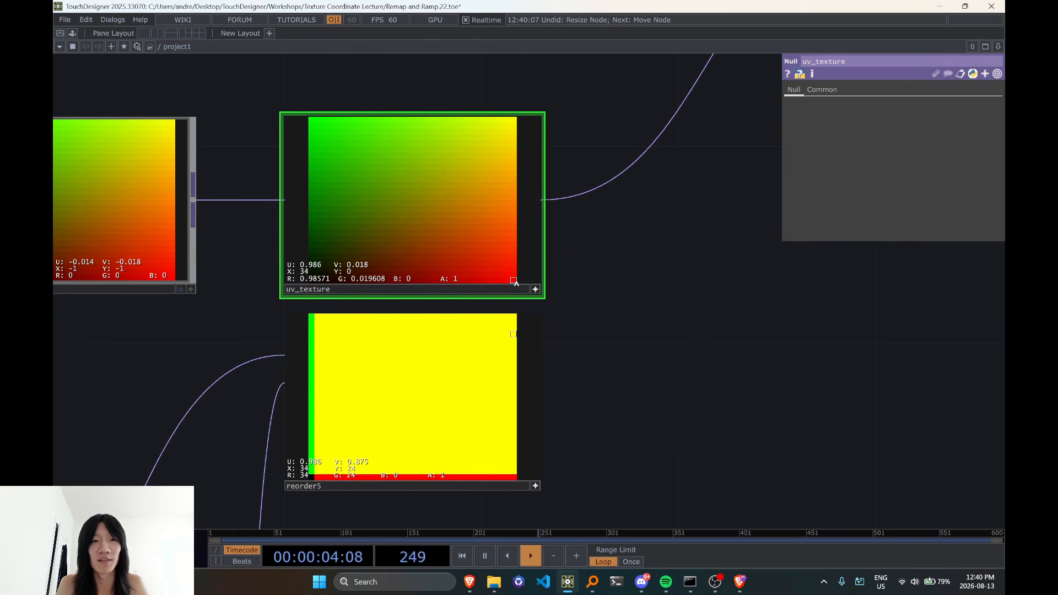
left_click_drag(578, 447, 601, 333)
scroll(557, 379, "up", 5)
left_click(571, 359)
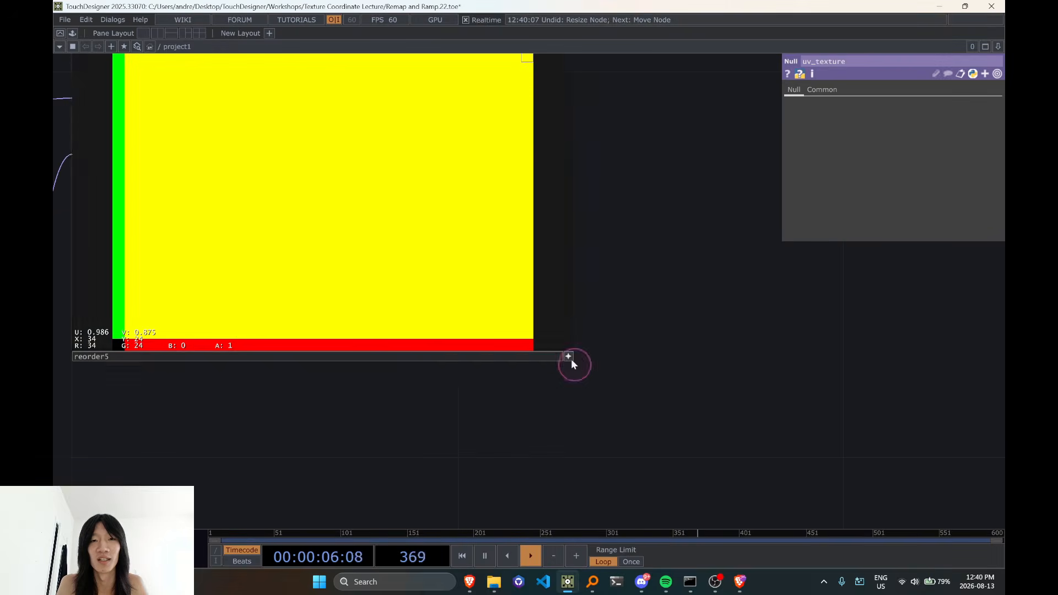
key("d")
key("d")
key("d")
key("d")
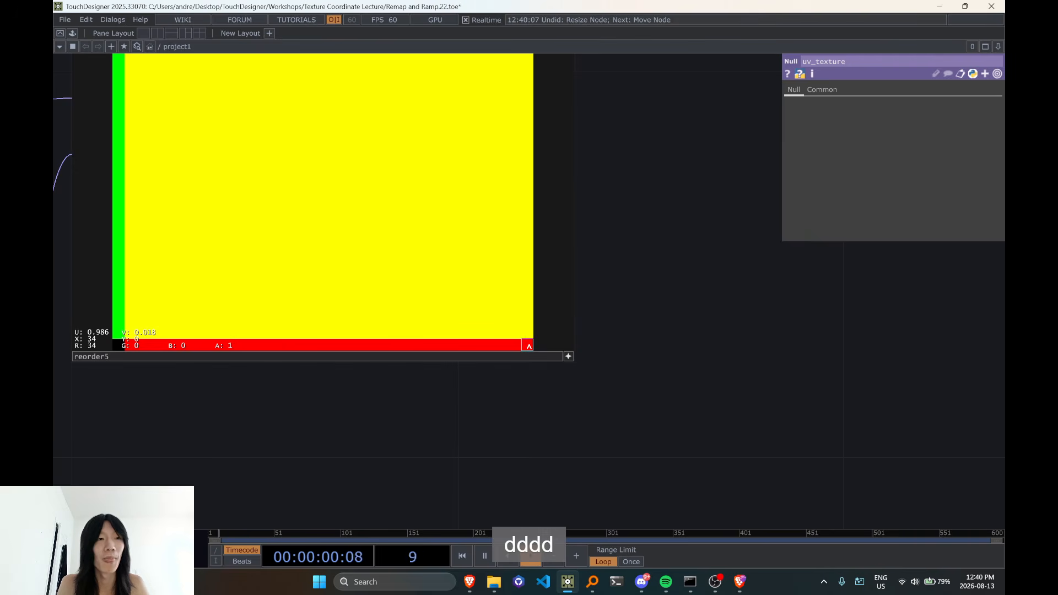
Switch off the interactive viewers of reorder5 and uv_texture, and move reorder5 farther below uv_texture
scroll(529, 346, "down", 5)
left_click(475, 383)
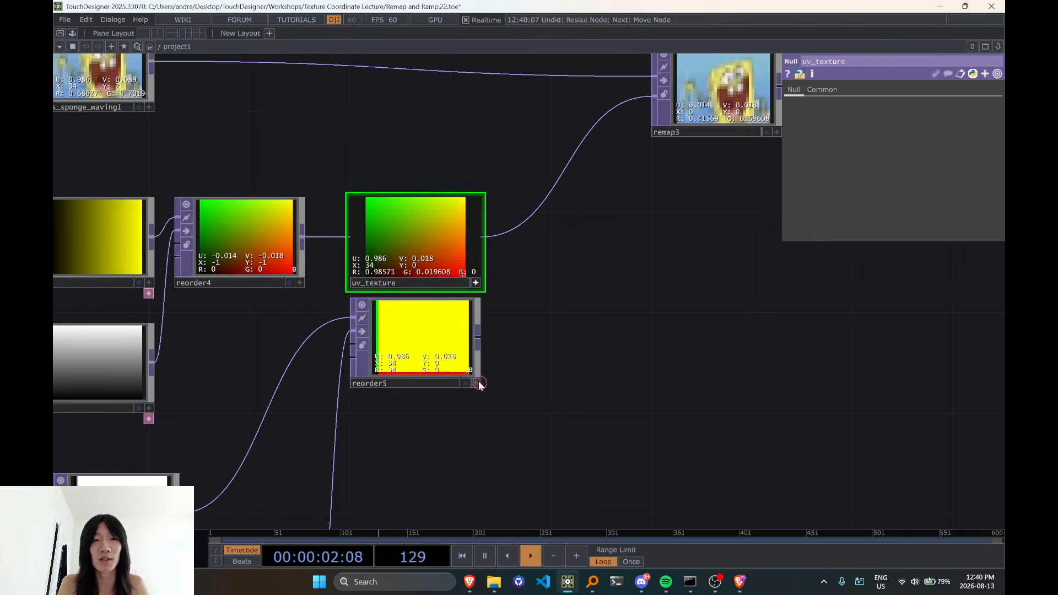
left_click(476, 283)
left_click_drag(428, 353, 426, 430)
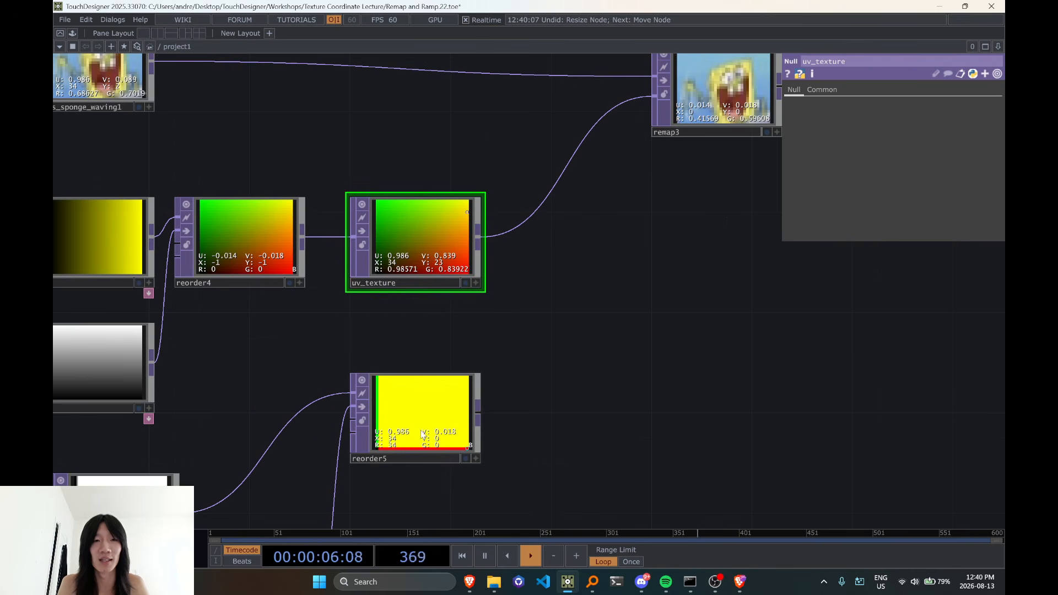
Add a Math TOP connected to the output of reorder5 and place it beside that node
left_click_drag(579, 414, 579, 350)
scroll(445, 355, "up", 3)
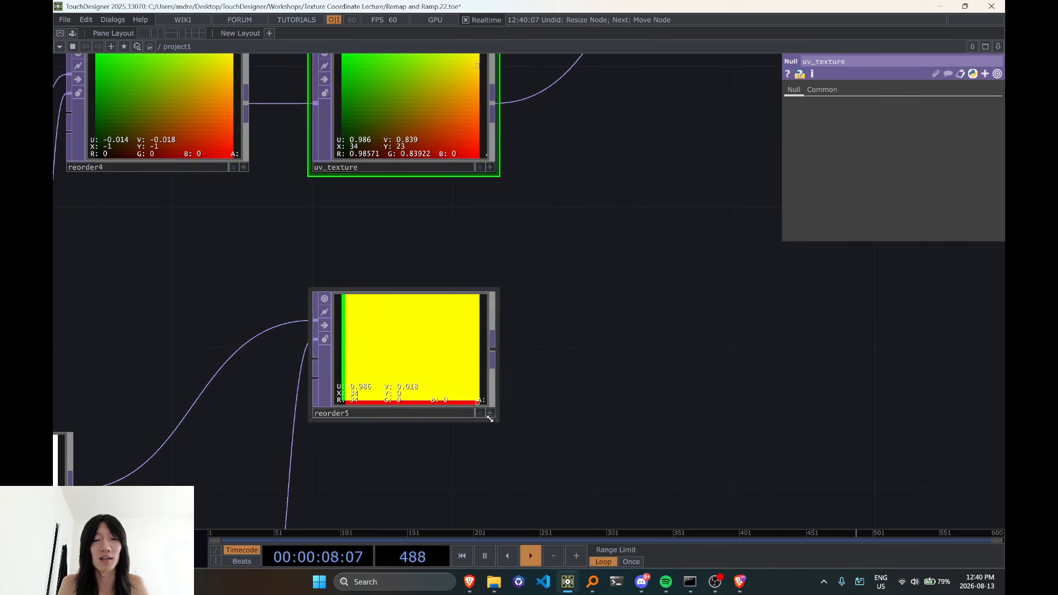
scroll(490, 418, "up", 2)
left_click(496, 334)
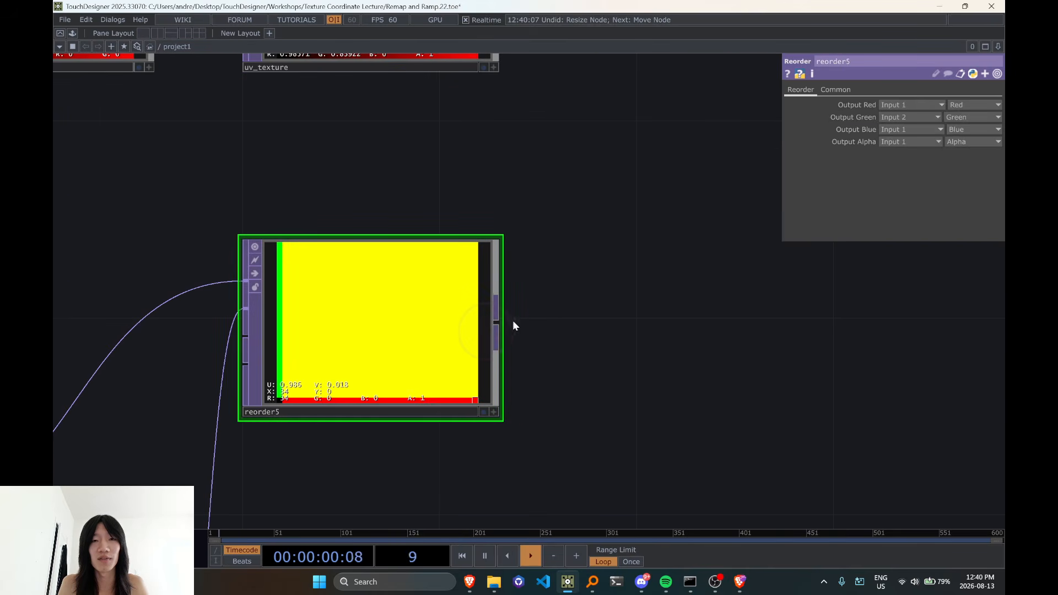
key("Tab")
type("math")
key("Return")
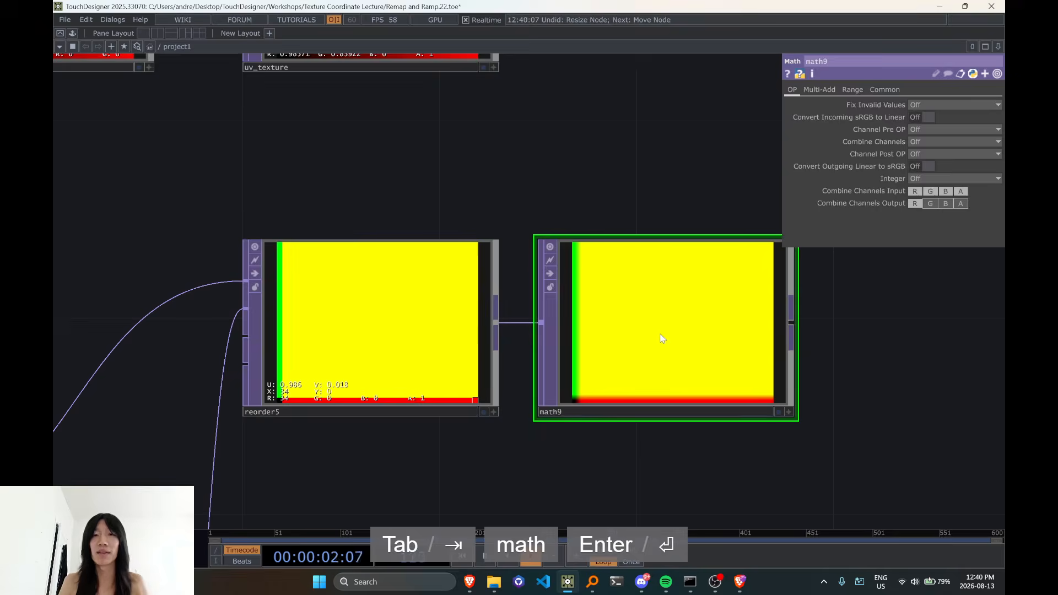
left_click(661, 335)
Set the Multiply value of math9 to 1/35
scroll(648, 312, "down", 4)
scroll(504, 362, "up", 3)
scroll(503, 362, "up", 1)
left_click_drag(551, 437, 400, 435)
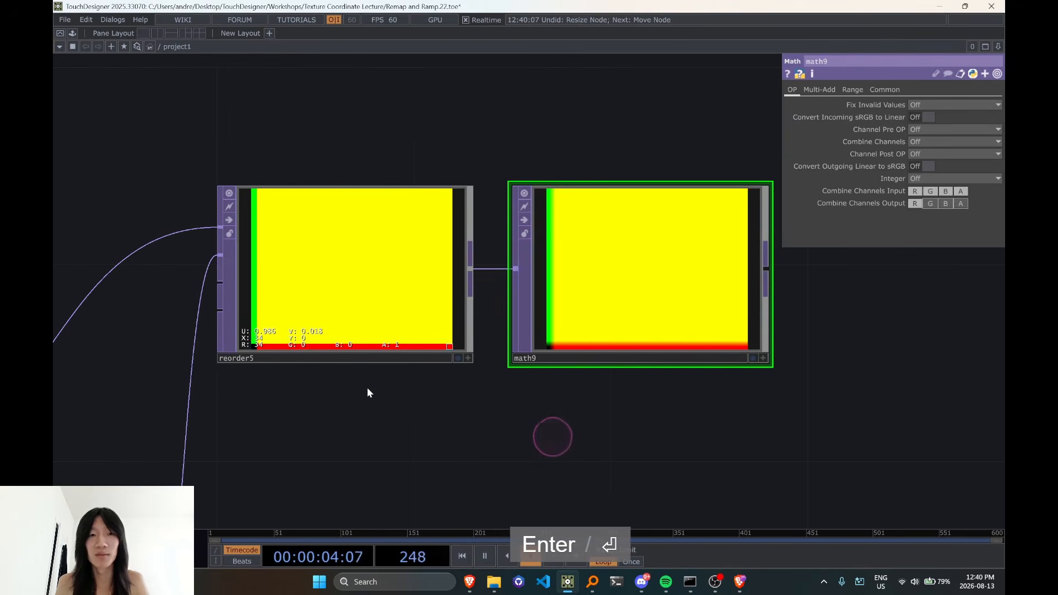
scroll(316, 396, "down", 5)
left_click_drag(466, 395, 392, 397)
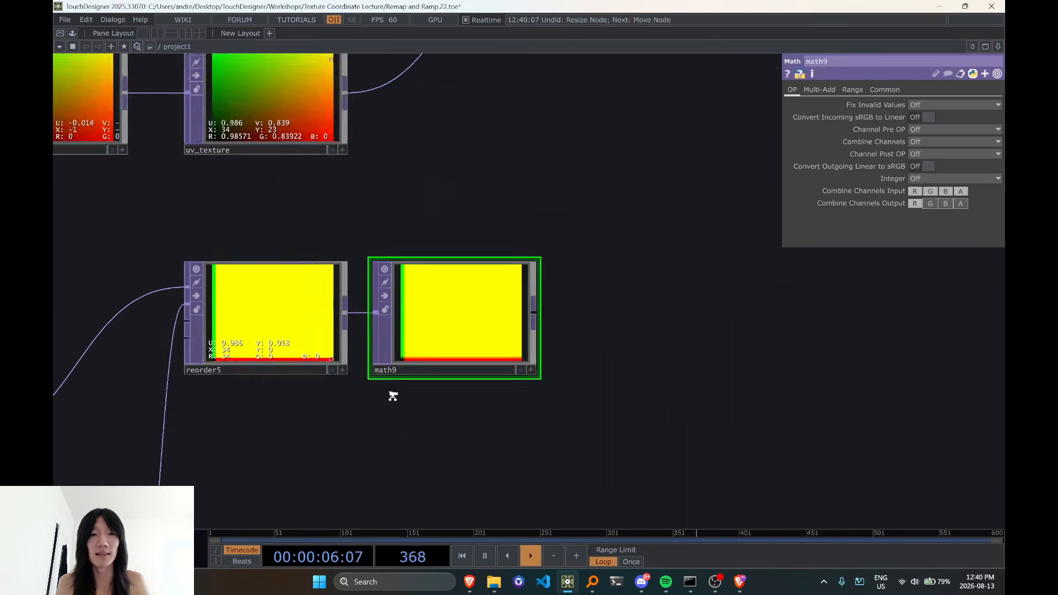
scroll(391, 397, "up", 5)
left_click_drag(520, 445, 410, 474)
left_click(412, 331)
left_click(834, 90)
scroll(713, 290, "down", 3)
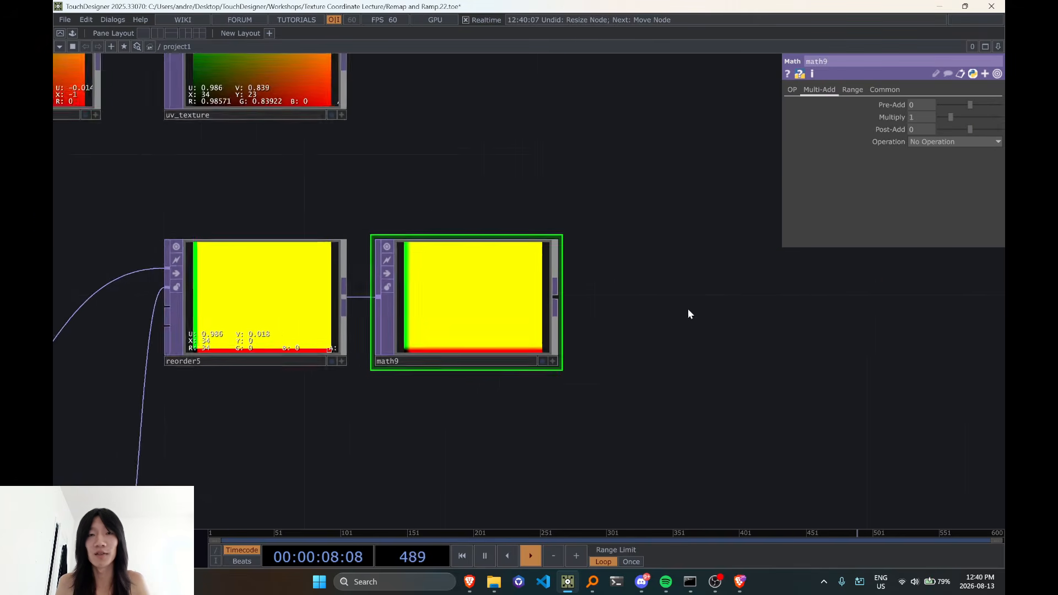
left_click_drag(683, 314, 806, 292)
scroll(450, 312, "down", 2)
middle_click(432, 298)
middle_click(432, 299)
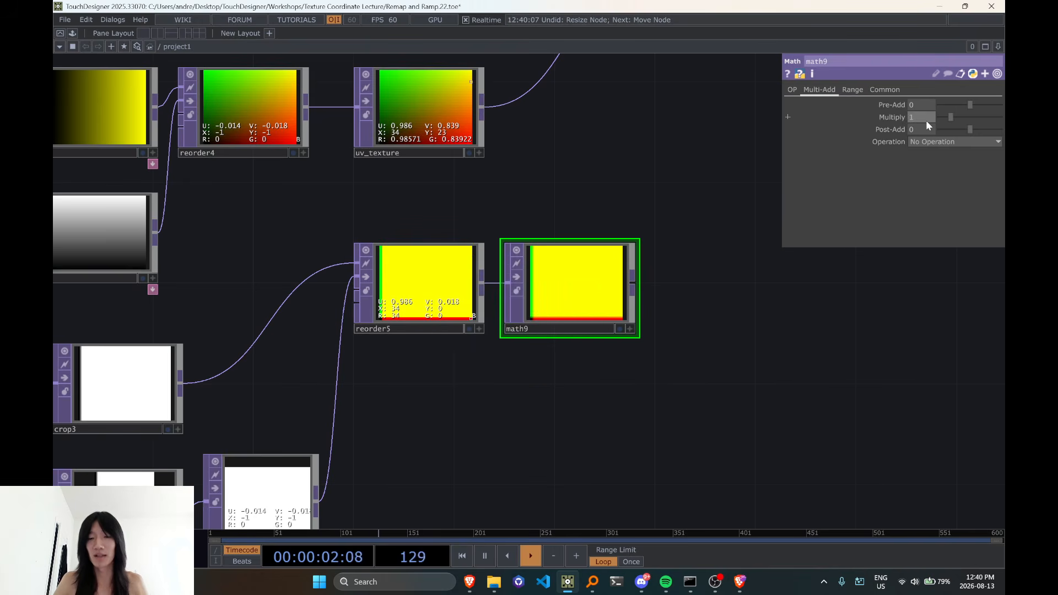
type("/35")
key("Return")
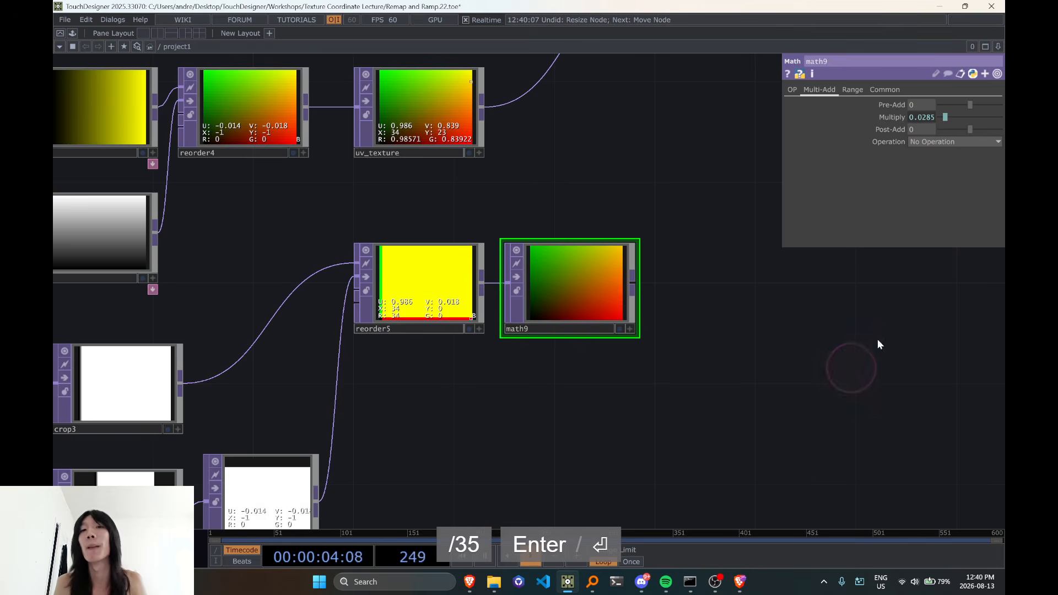
Limit the channel mask of math9 to red and inspect its lower-right pixel with the interactive viewer
left_click_drag(878, 345, 835, 368)
left_click(883, 88)
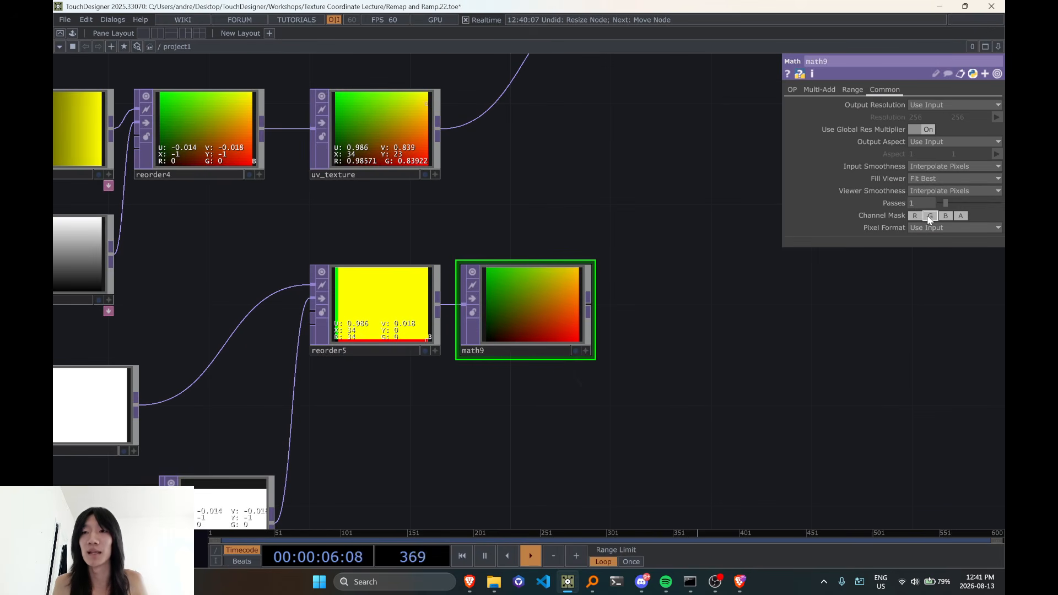
left_click(930, 217)
scroll(646, 380, "up", 3)
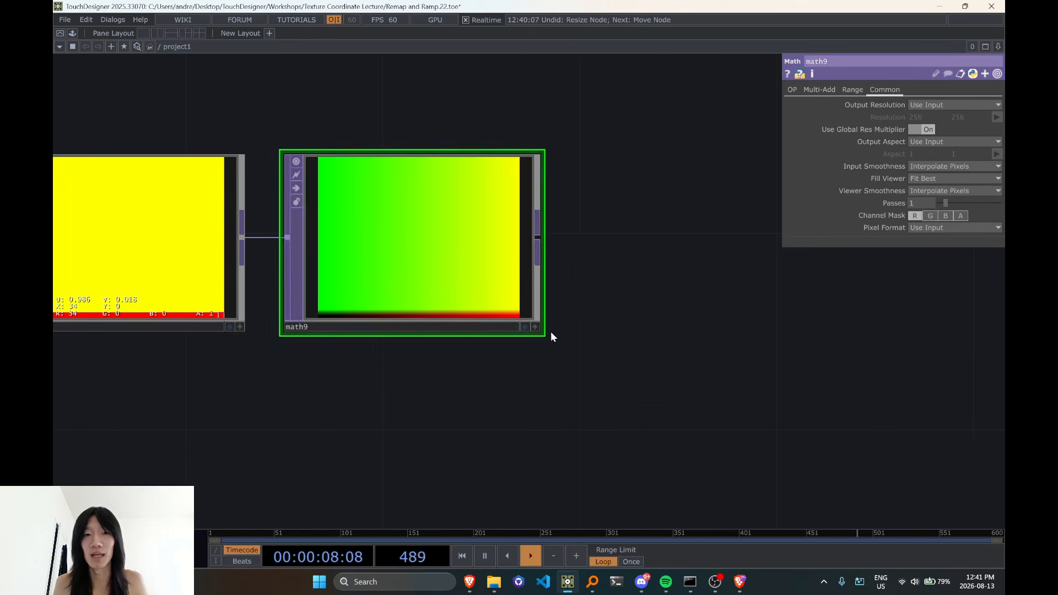
key("d")
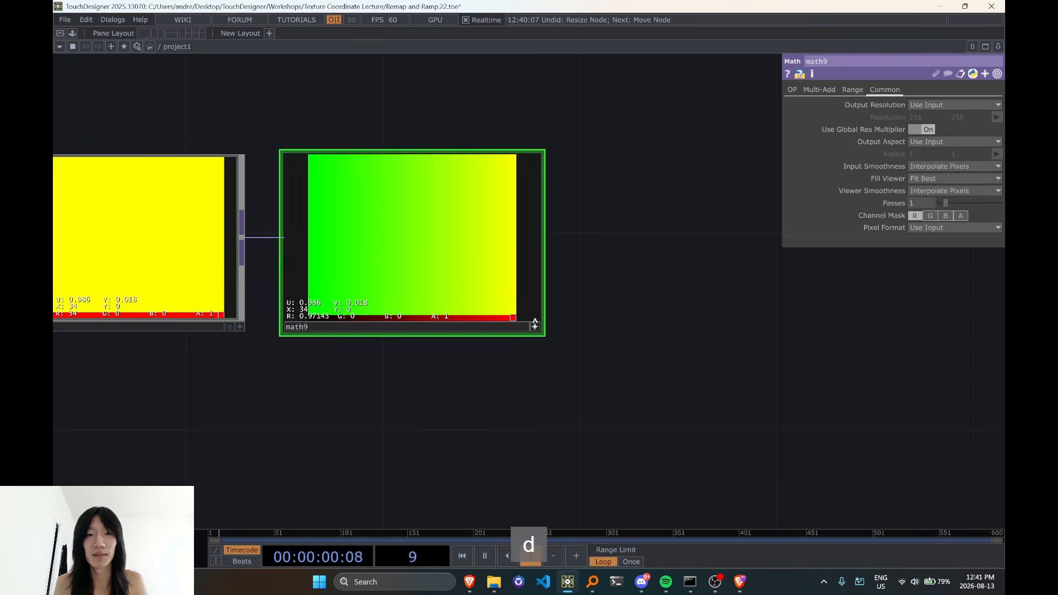
Move remap3 farther from uv_texture and paste a copy of math9 after the original
scroll(533, 329, "down", 3)
left_click_drag(570, 236, 544, 314)
left_click_drag(544, 276, 536, 345)
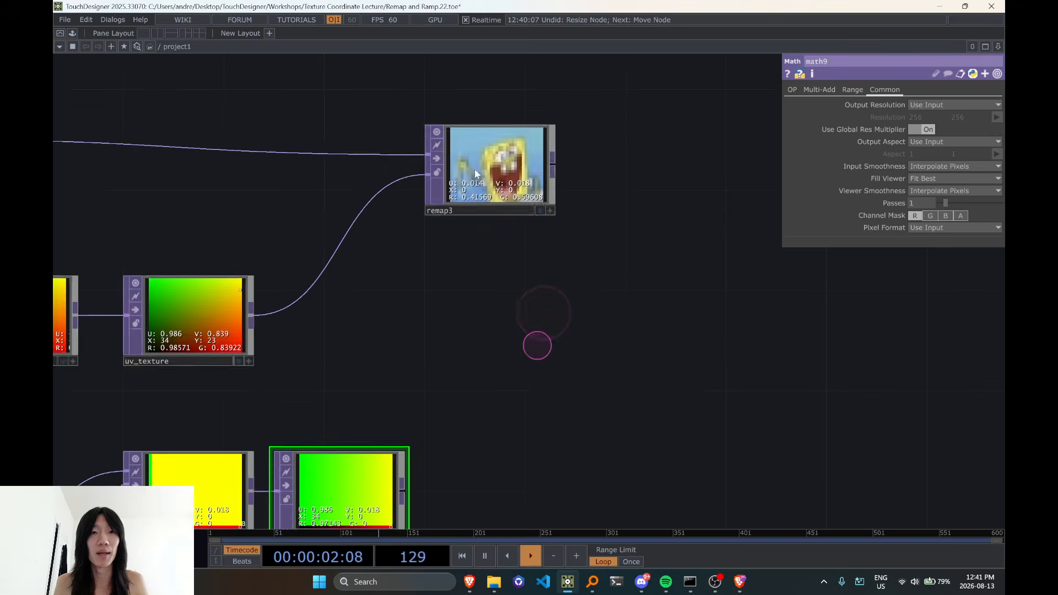
left_click_drag(452, 207, 602, 208)
left_click_drag(585, 237, 616, 91)
key("ctrl+c")
key("ctrl+v")
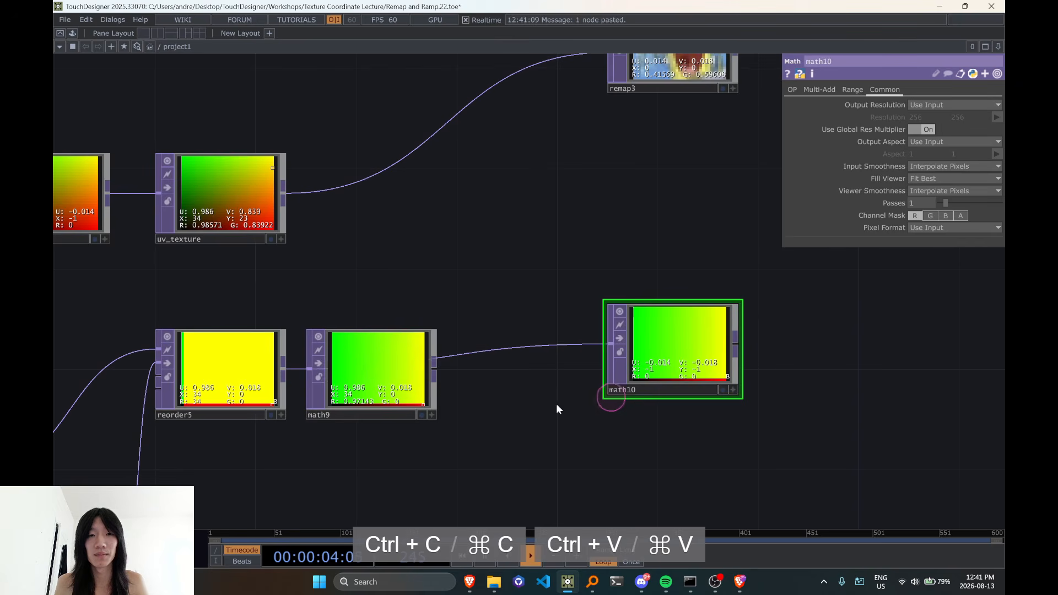
Rewire math10 to take its input from math9, place it beside that node, and set its Multiply value to 1/28
left_click(463, 352)
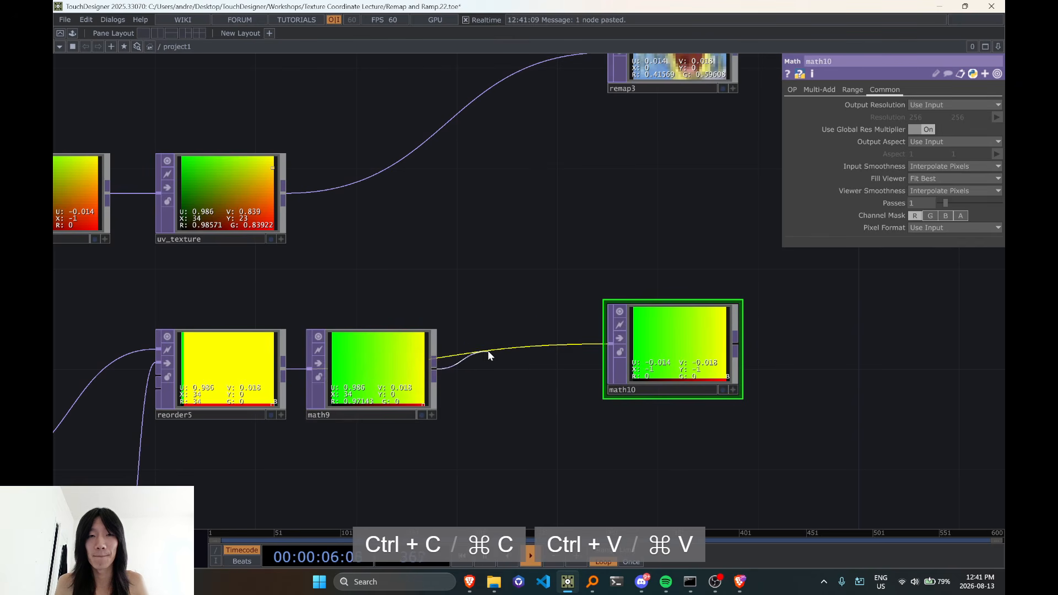
left_click_drag(650, 342, 499, 368)
left_click(822, 90)
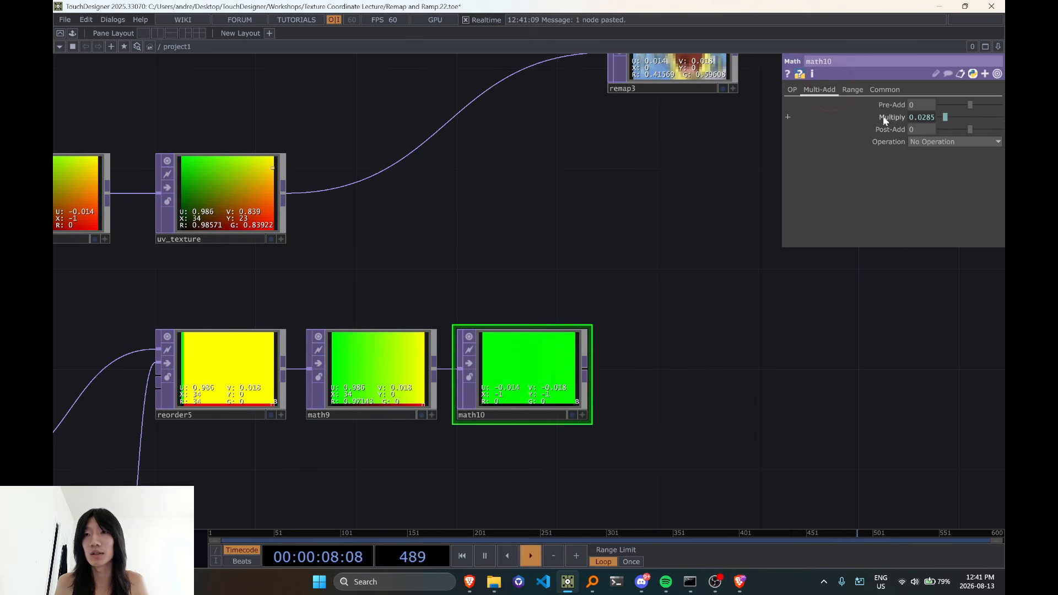
middle_click(210, 380)
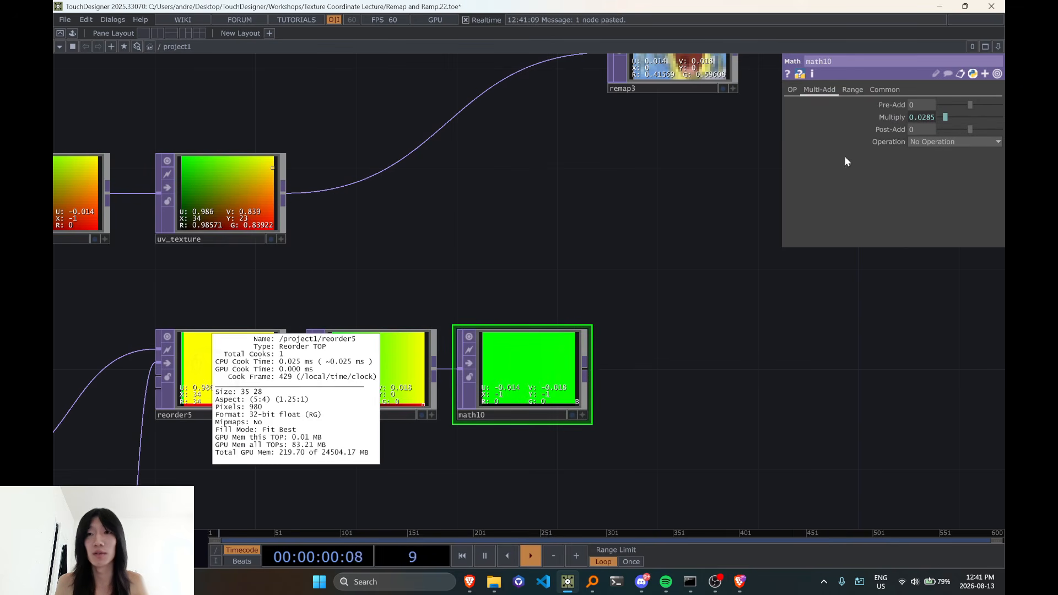
left_click(924, 118)
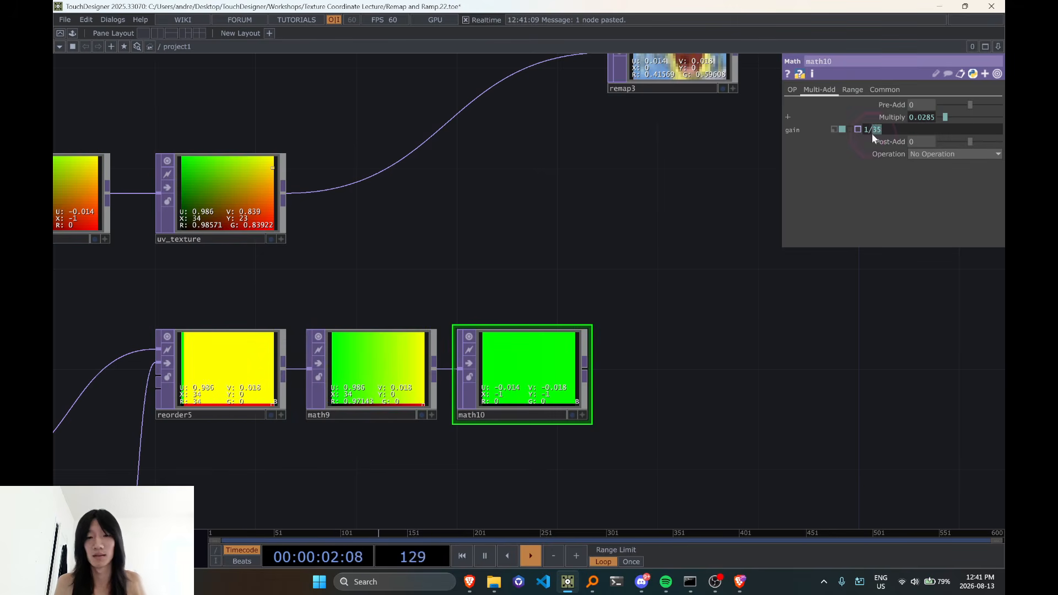
type("28")
left_click(761, 325)
Limit the channel mask of math10 to green and inspect pixels along its lowest rows with the interactive viewer
scroll(634, 358, "up", 5)
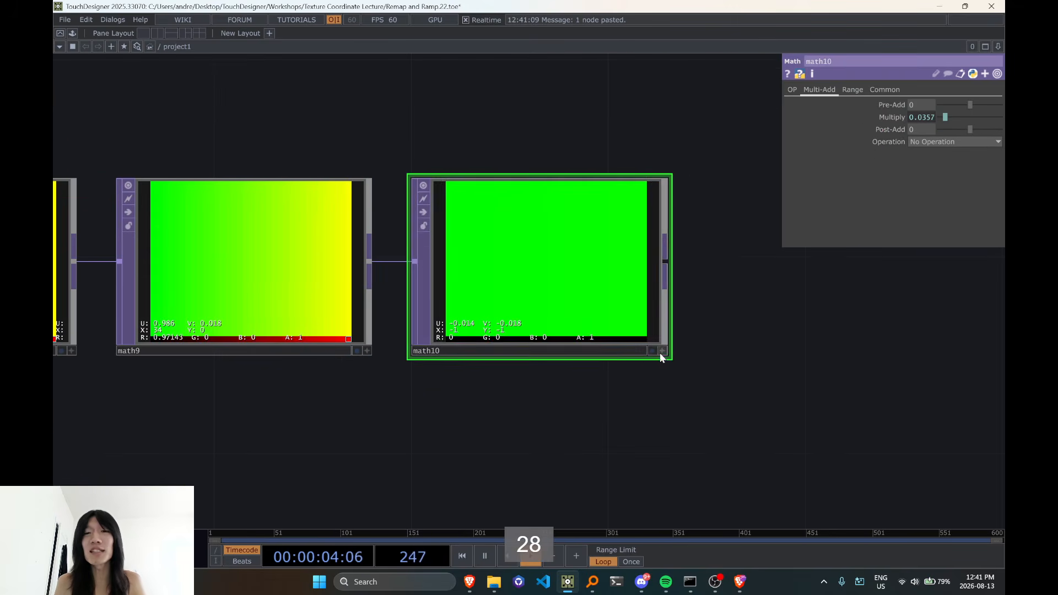
left_click(662, 351)
left_click(885, 89)
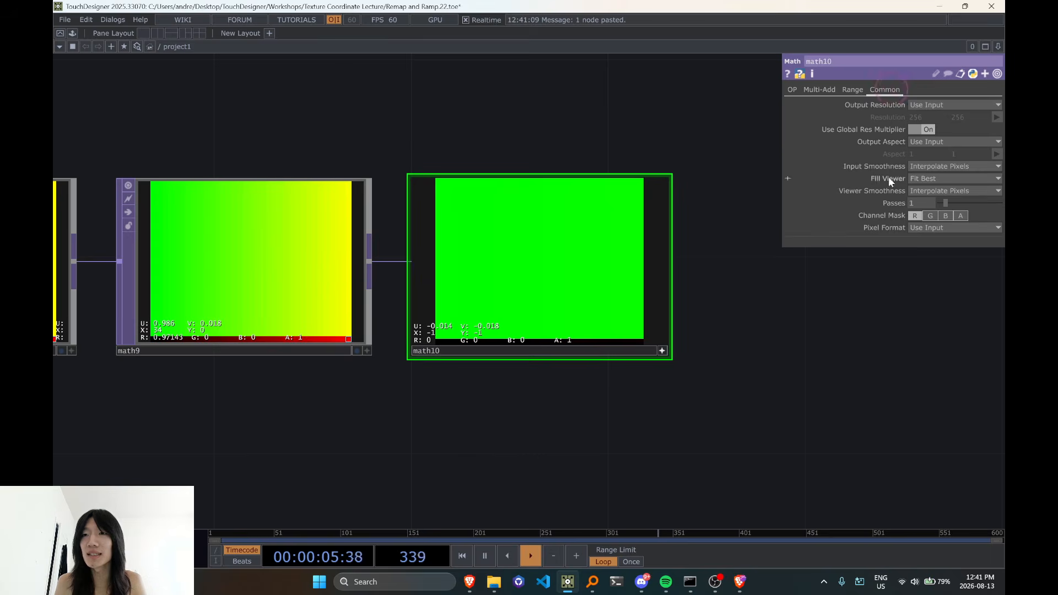
left_click(930, 215)
scroll(451, 344, "up", 2)
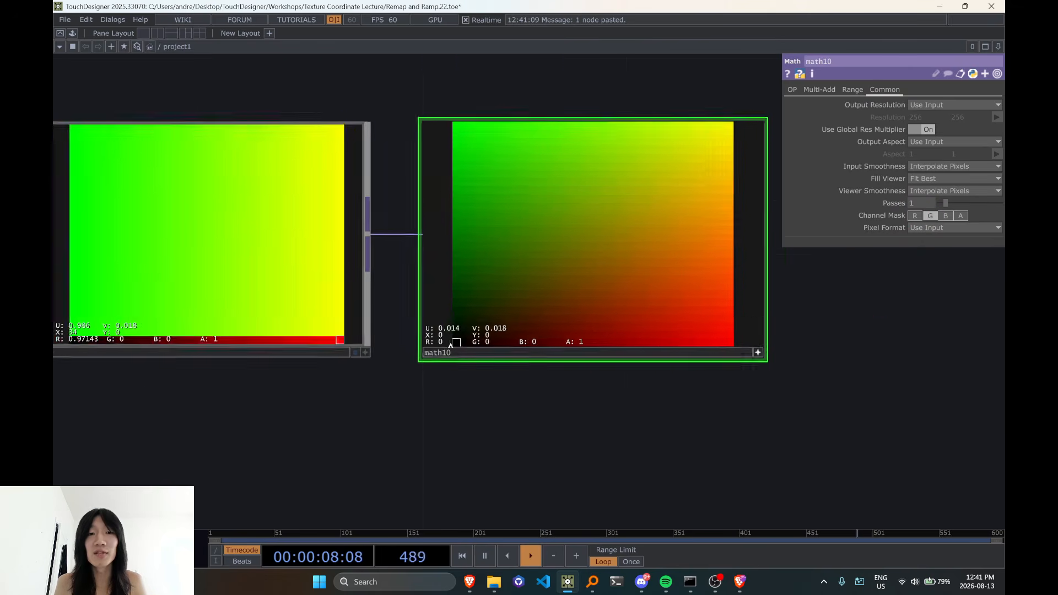
scroll(451, 345, "up", 2)
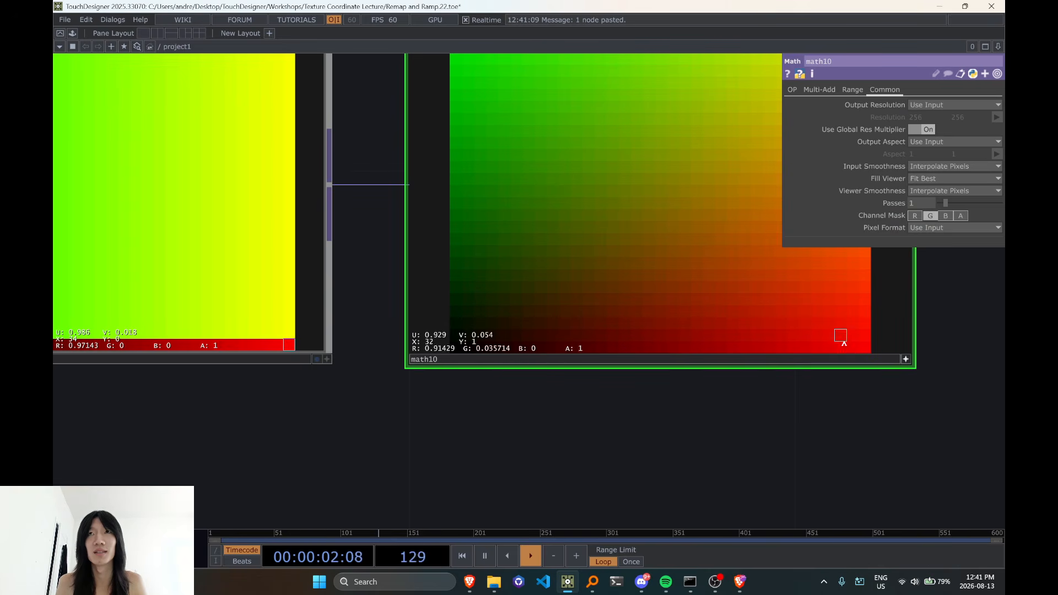
scroll(646, 347, "down", 5)
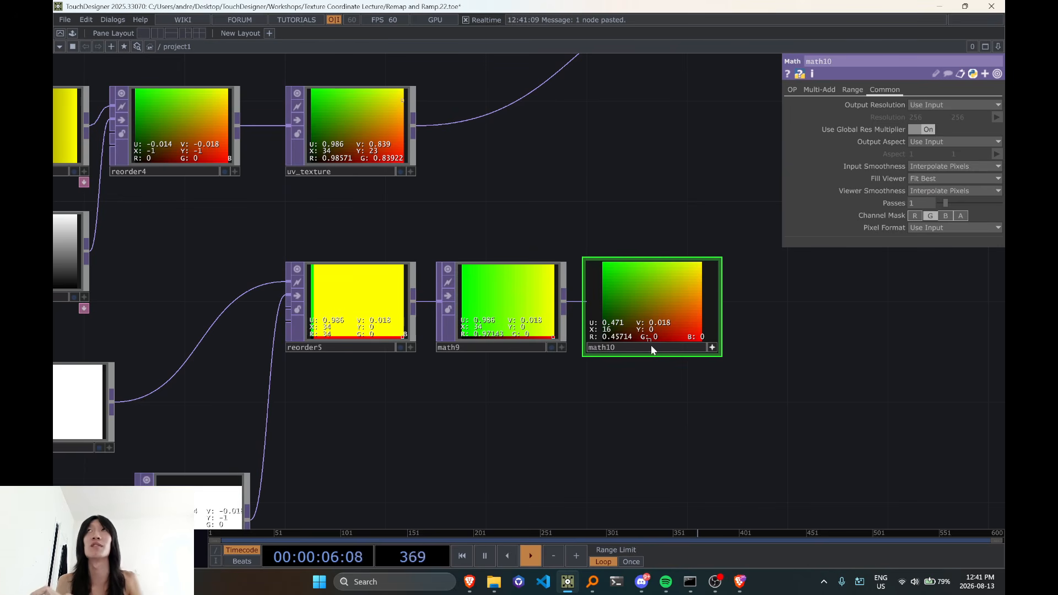
Inspect the lowest row of pixels in reorder5 with the interactive viewer and its pixel value display
scroll(412, 406, "up", 3)
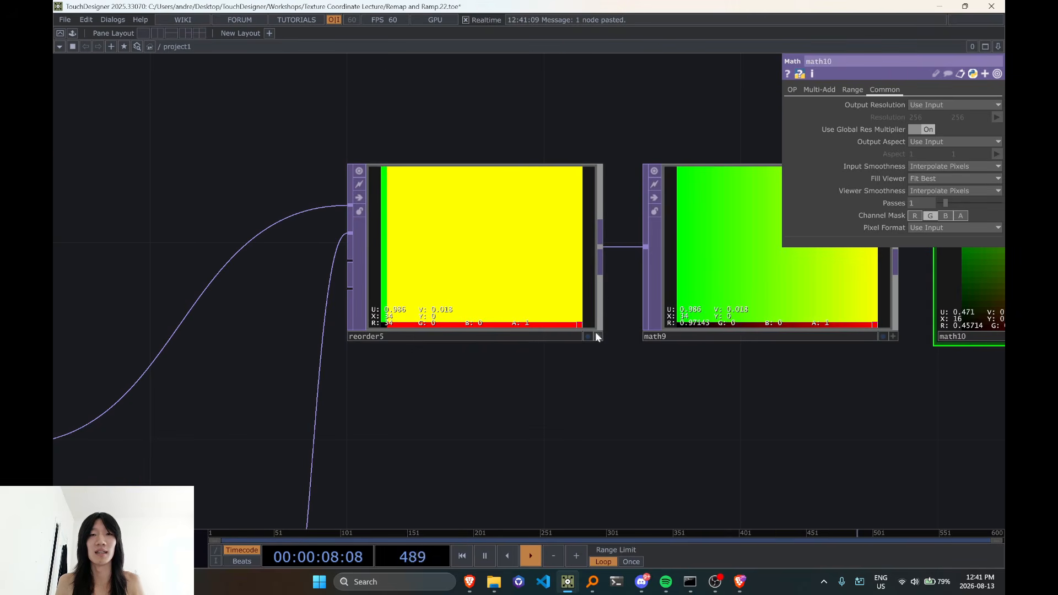
left_click(598, 337)
key("d")
key("d")
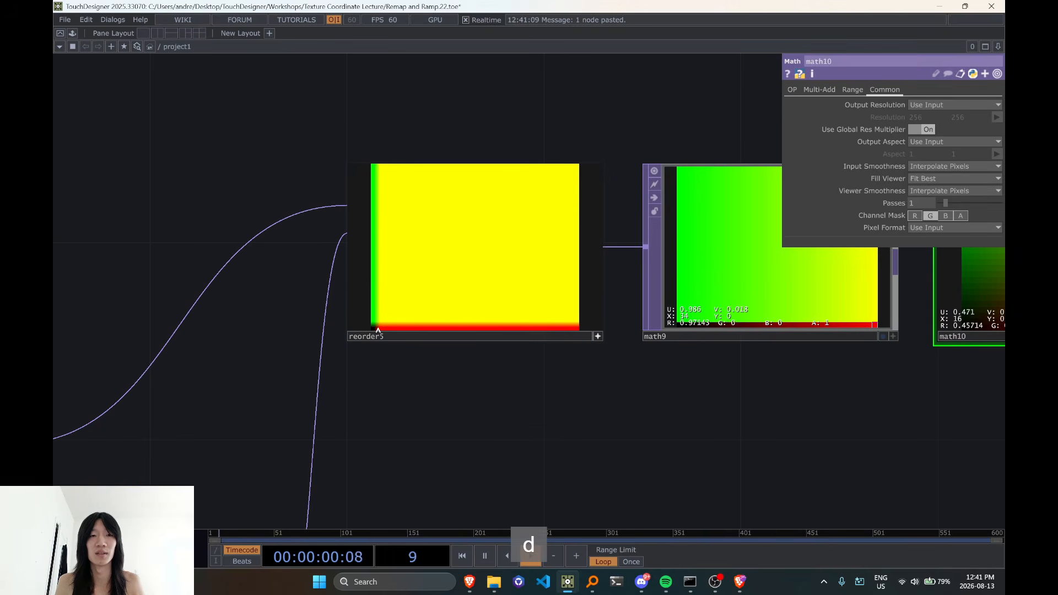
left_click_drag(419, 370, 229, 367)
scroll(231, 364, "down", 2)
scroll(661, 392, "up", 2)
scroll(597, 323, "up", 2)
scroll(597, 323, "down", 3)
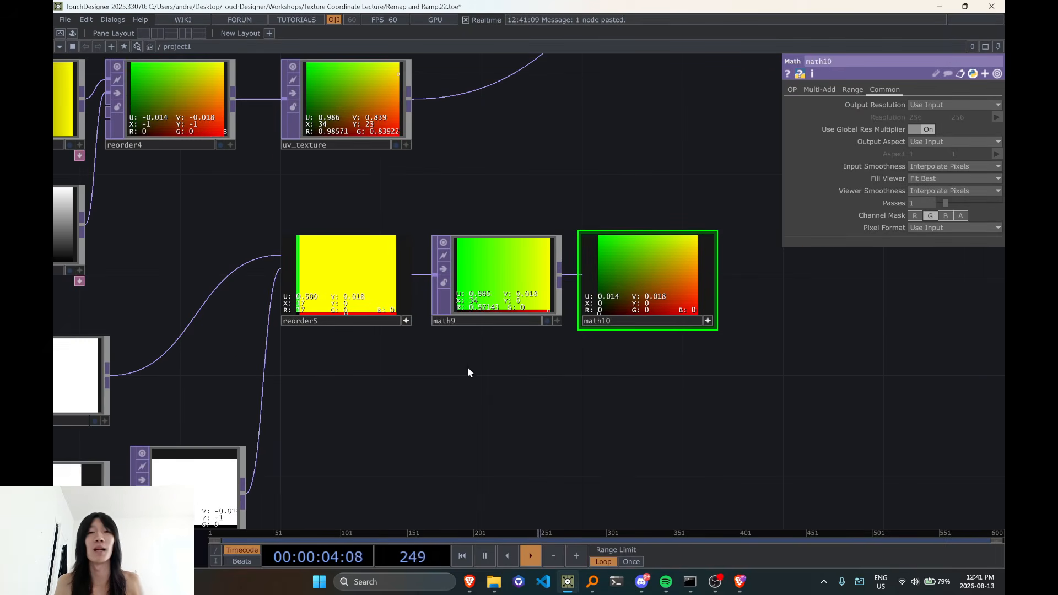
Compare the node information of math10, reorder5 and math9, checking their resolution and pixel format
left_click_drag(597, 360, 451, 378)
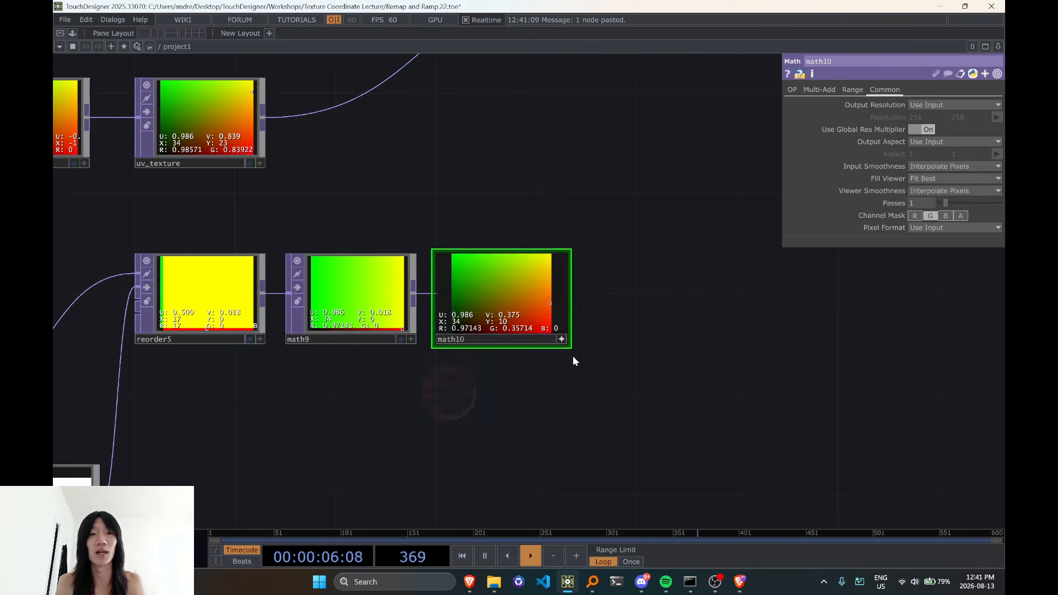
middle_click(502, 301)
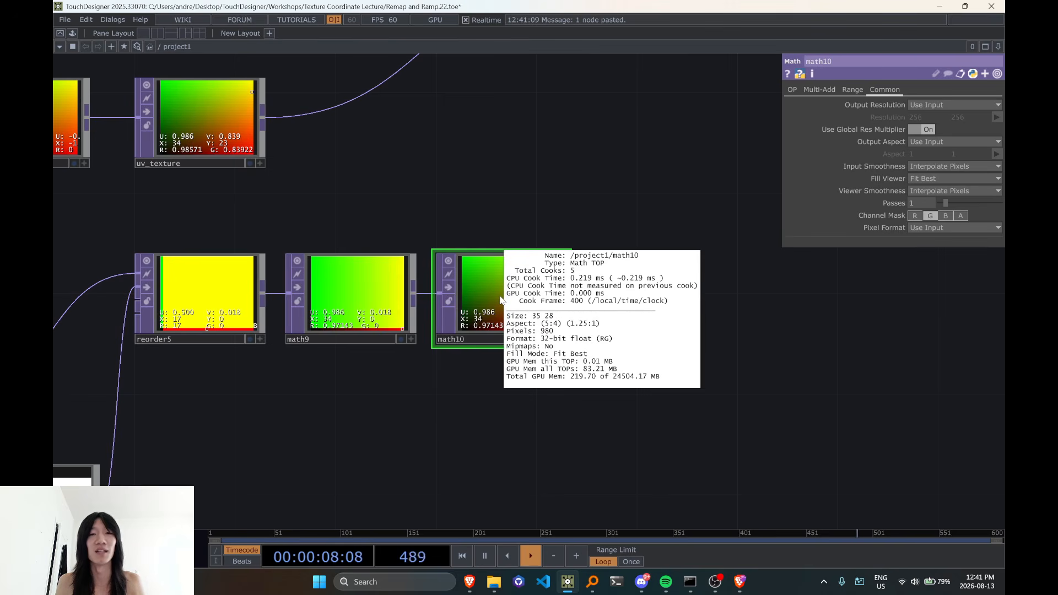
scroll(512, 309, "up", 2)
middle_click(512, 314)
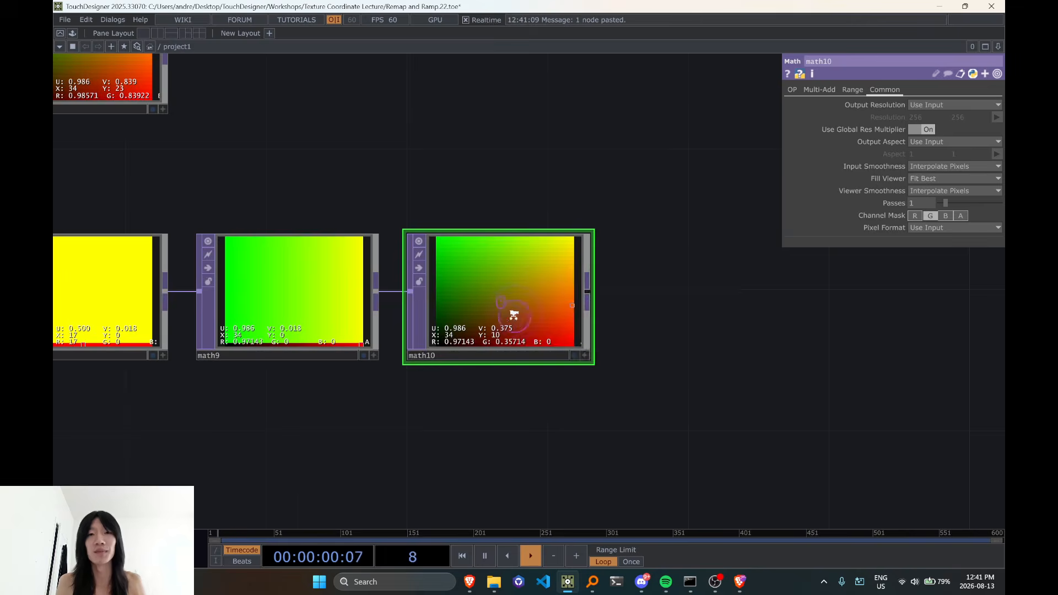
scroll(513, 314, "down", 2)
scroll(514, 302, "up", 4)
scroll(532, 315, "down", 4)
left_click_drag(538, 204, 521, 270)
middle_click(495, 353)
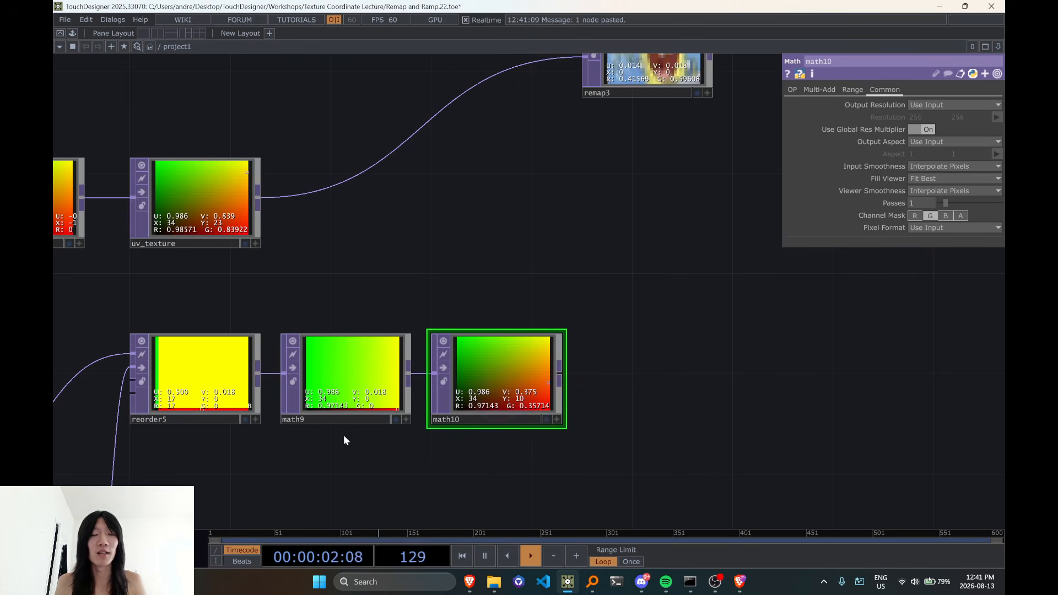
scroll(431, 430, "up", 2)
left_click_drag(377, 237, 605, 217)
middle_click(332, 360)
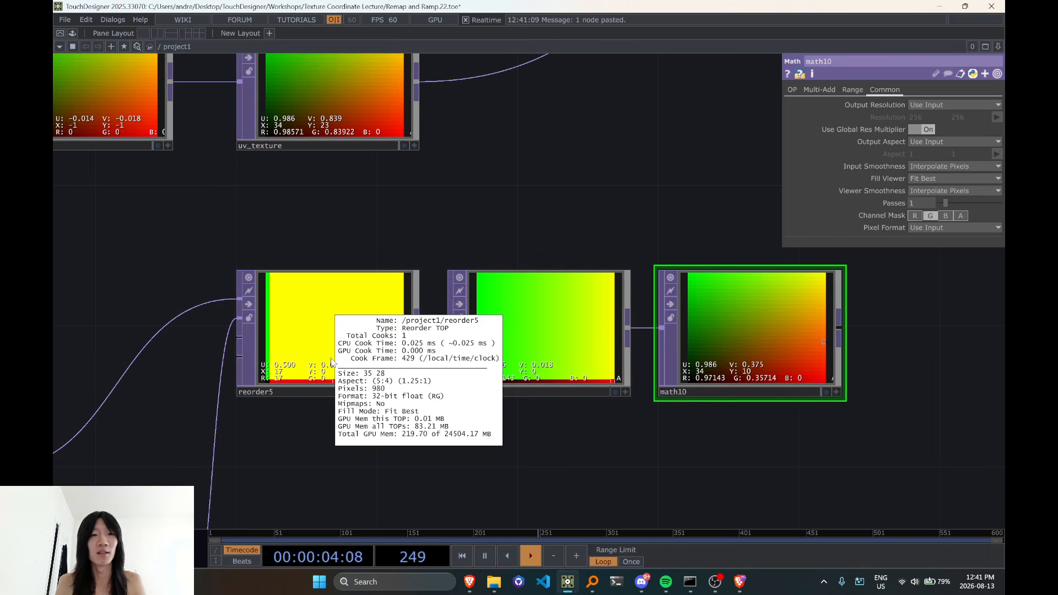
middle_click(517, 365)
left_click_drag(696, 470, 537, 450)
middle_click(620, 339)
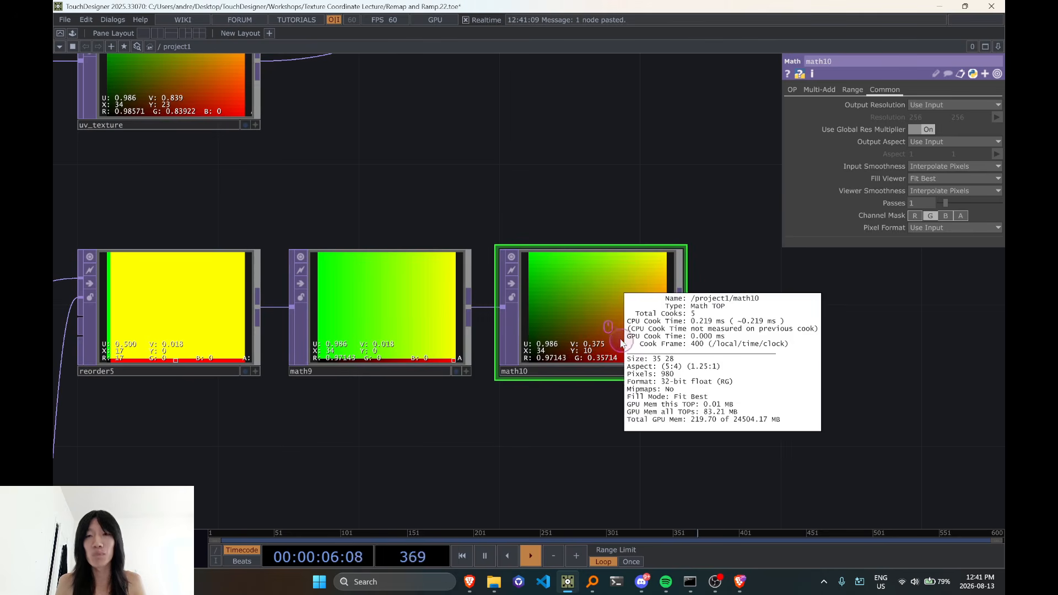
scroll(620, 339, "down", 3)
scroll(628, 331, "up", 1)
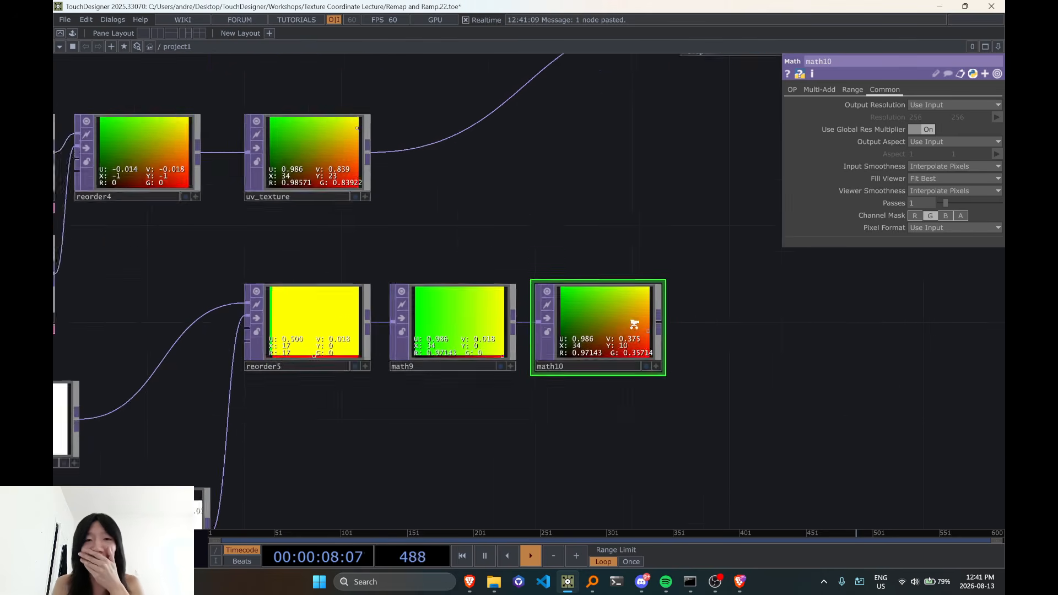
Place uv_texture directly above math10 to compare the two textures, and undo the move
left_click_drag(688, 339, 617, 415)
left_click_drag(496, 316, 432, 260)
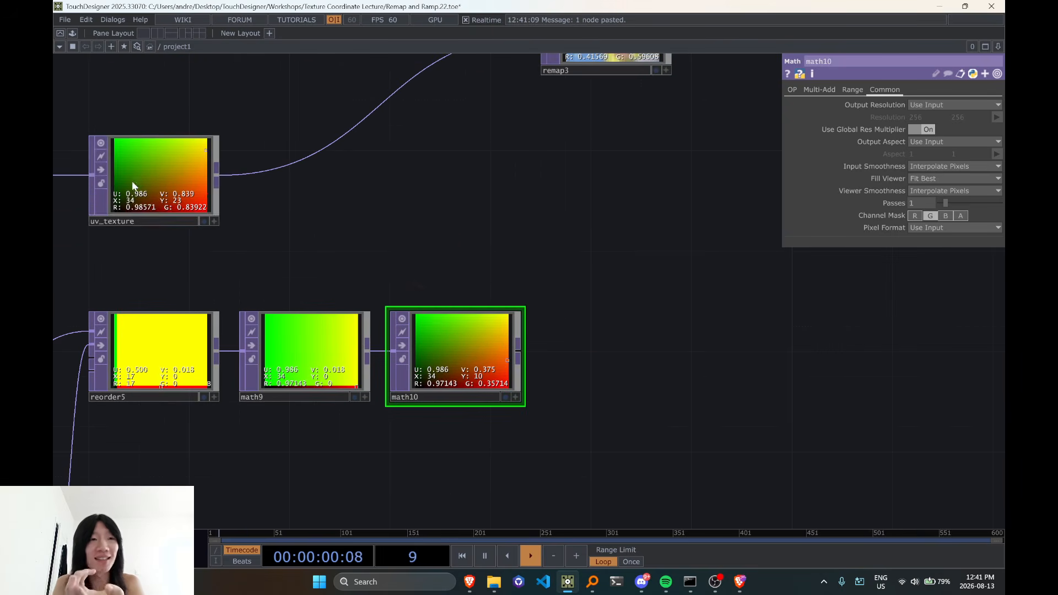
left_click_drag(137, 164, 478, 267)
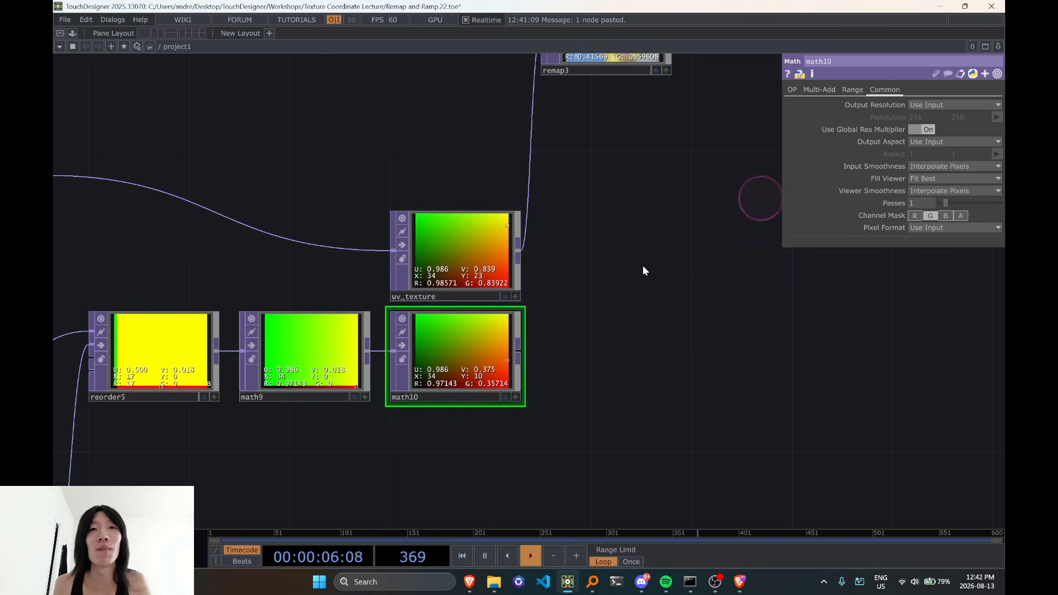
key("ctrl+z")
key("ctrl+z")
key("ctrl+z")
Connect math10 to the second input of remap3 in place of uv_texture and examine the remapped image
left_click(504, 364)
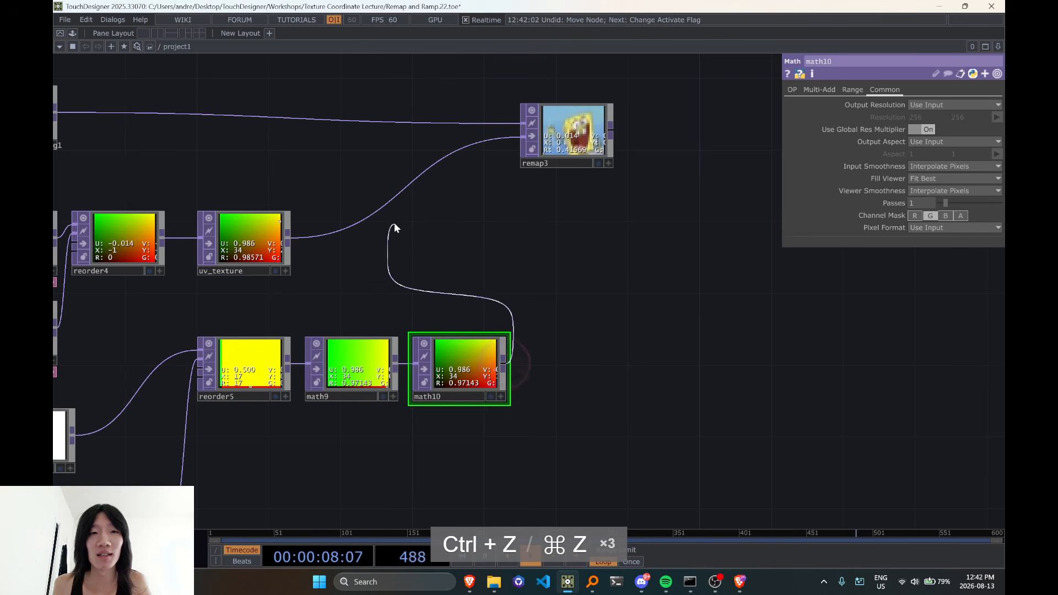
left_click(381, 211)
left_click_drag(624, 219, 572, 319)
scroll(530, 221, "up", 5)
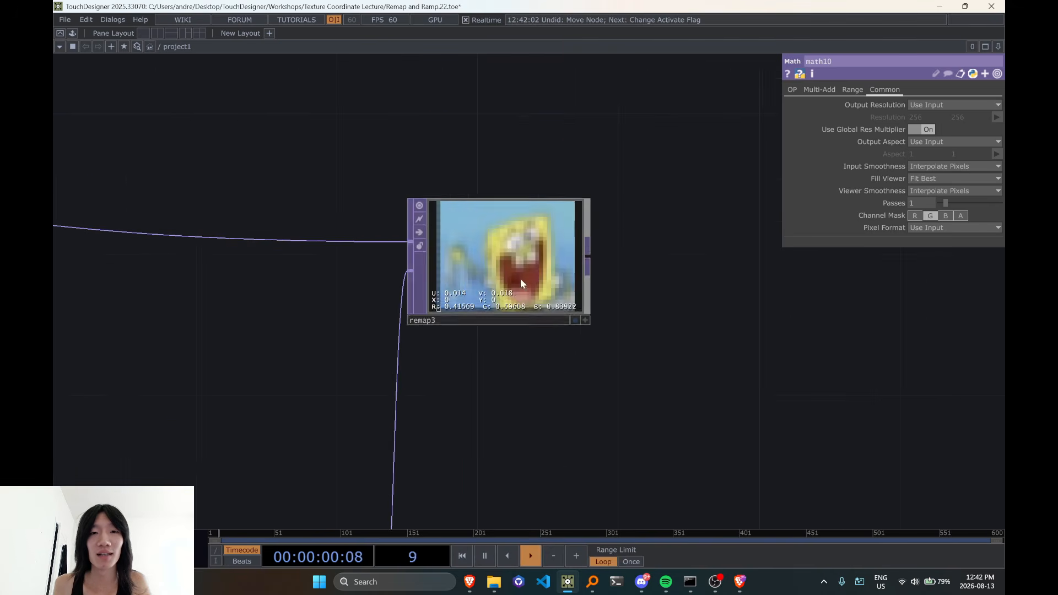
left_click_drag(480, 322, 483, 280)
scroll(485, 278, "up", 1)
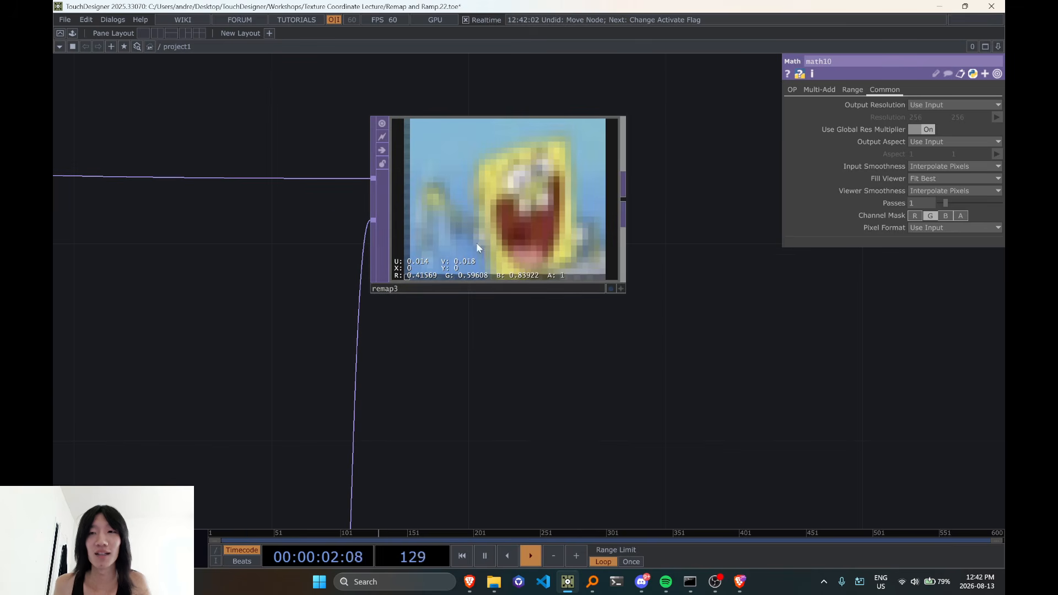
scroll(477, 248, "down", 5)
left_click_drag(482, 317, 547, 209)
left_click_drag(472, 296, 380, 301)
scroll(340, 181, "up", 5)
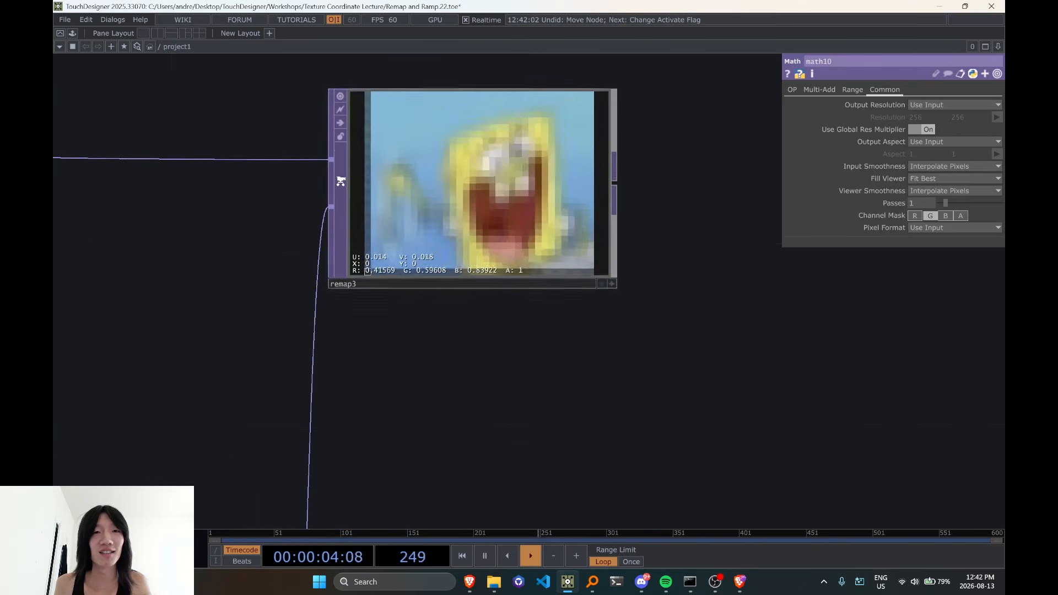
Reconnect uv_texture to the second input of remap3 to compare the remapped image with the math10 version
scroll(347, 309, "down", 6)
left_click_drag(168, 332, 395, 336)
left_click_drag(429, 328, 513, 342)
left_click_drag(88, 274, 323, 290)
left_click_drag(513, 377, 463, 358)
scroll(538, 378, "up", 1)
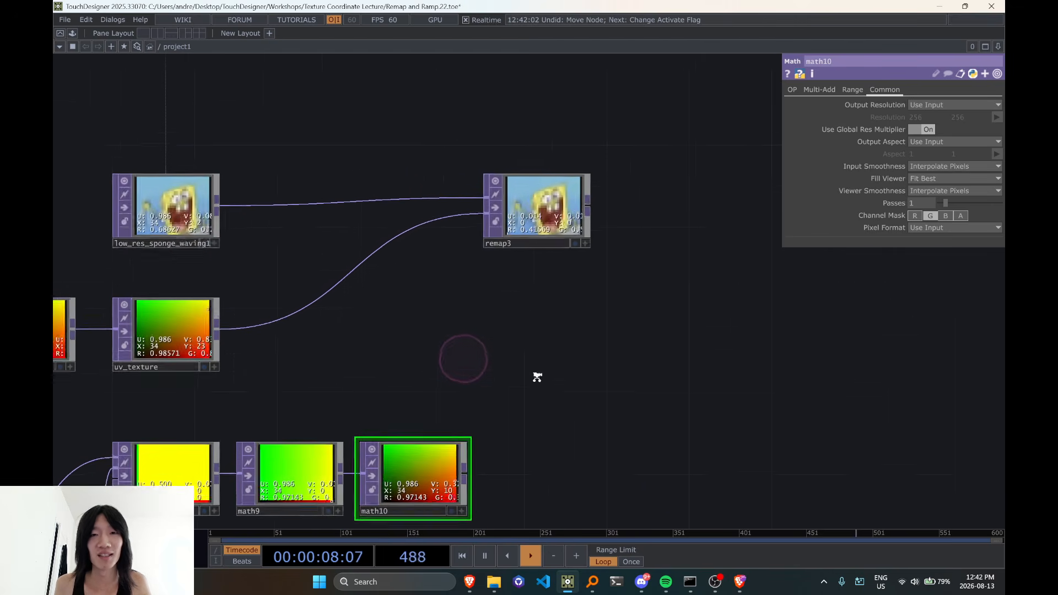
scroll(530, 260, "up", 3)
scroll(531, 260, "down", 5)
Switch the second input of remap3 back to math10 and examine its image up close
left_click_drag(479, 399, 489, 182)
scroll(577, 132, "up", 4)
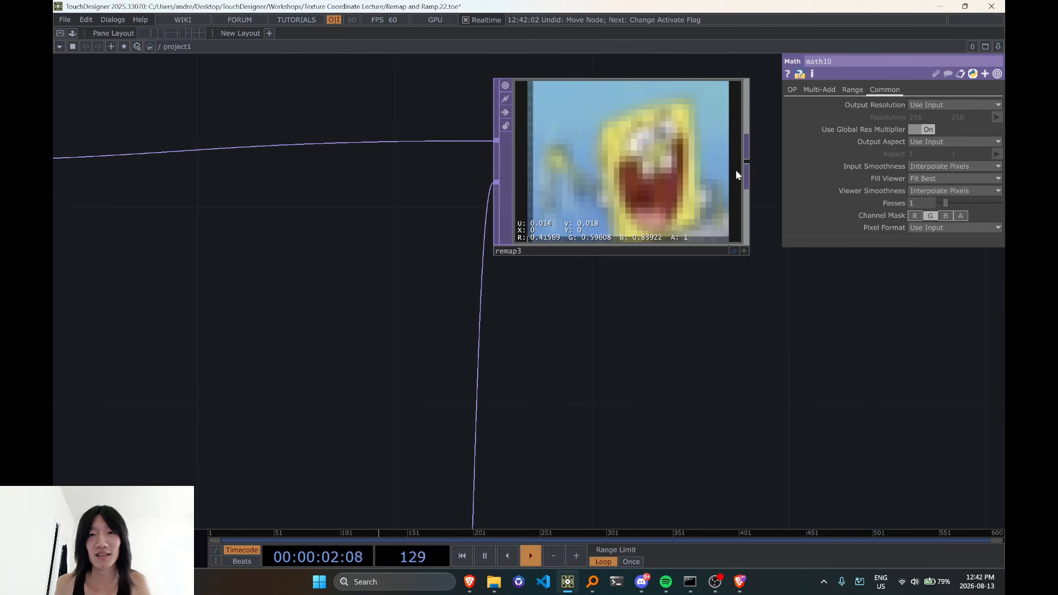
scroll(587, 276, "down", 5)
Review the pattern-based chain from the chopto nodes to math10 and inspect the pixel indices in reorder5 with the interactive viewer
left_click_drag(596, 412, 623, 220)
left_click_drag(457, 434, 655, 348)
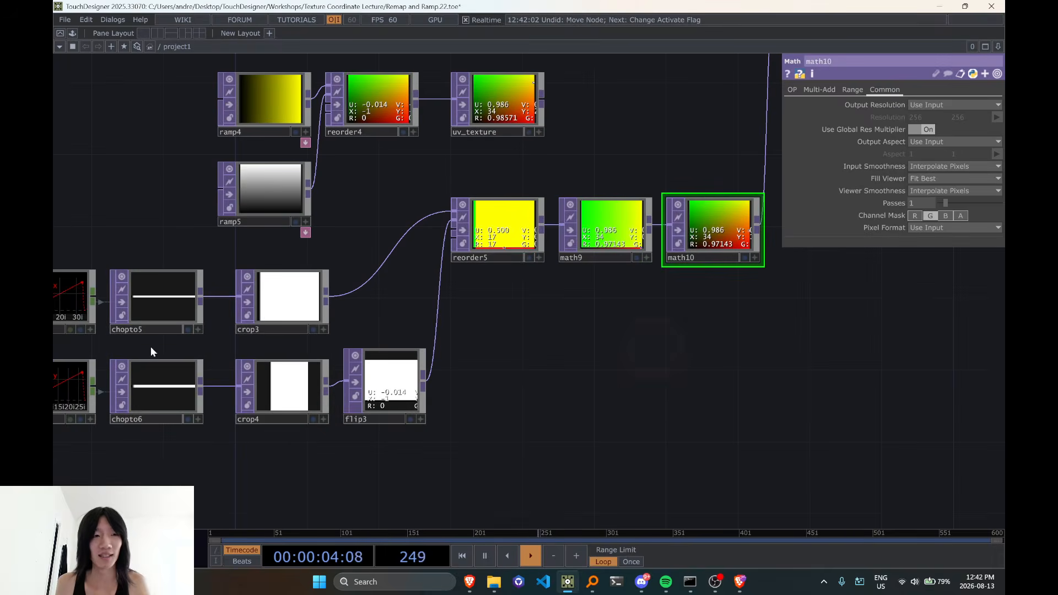
left_click_drag(512, 456, 598, 441)
left_click_drag(693, 377, 560, 447)
scroll(541, 346, "up", 4)
left_click_drag(545, 345, 578, 355)
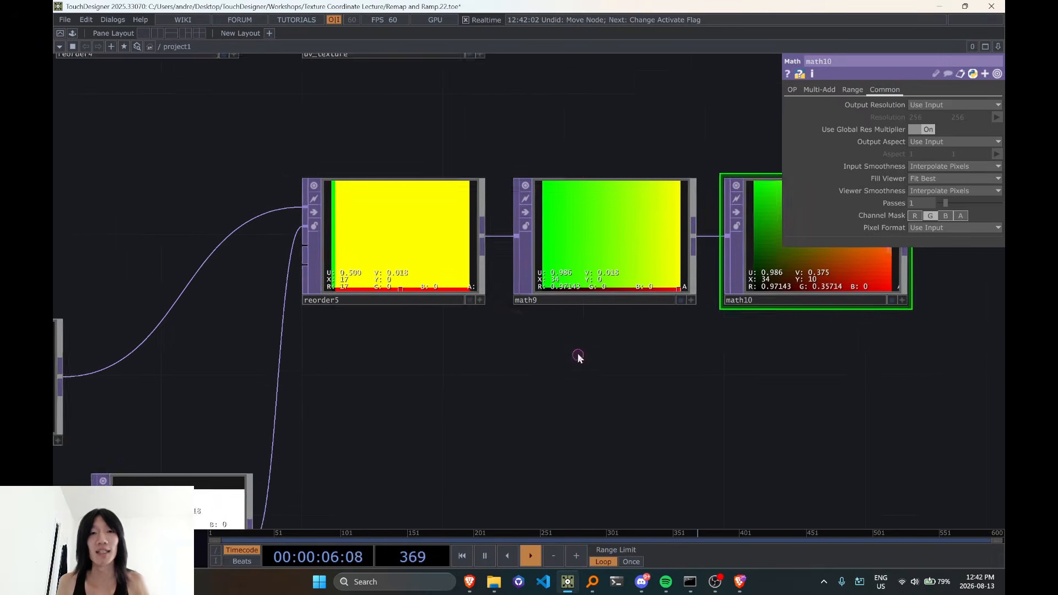
left_click(553, 318)
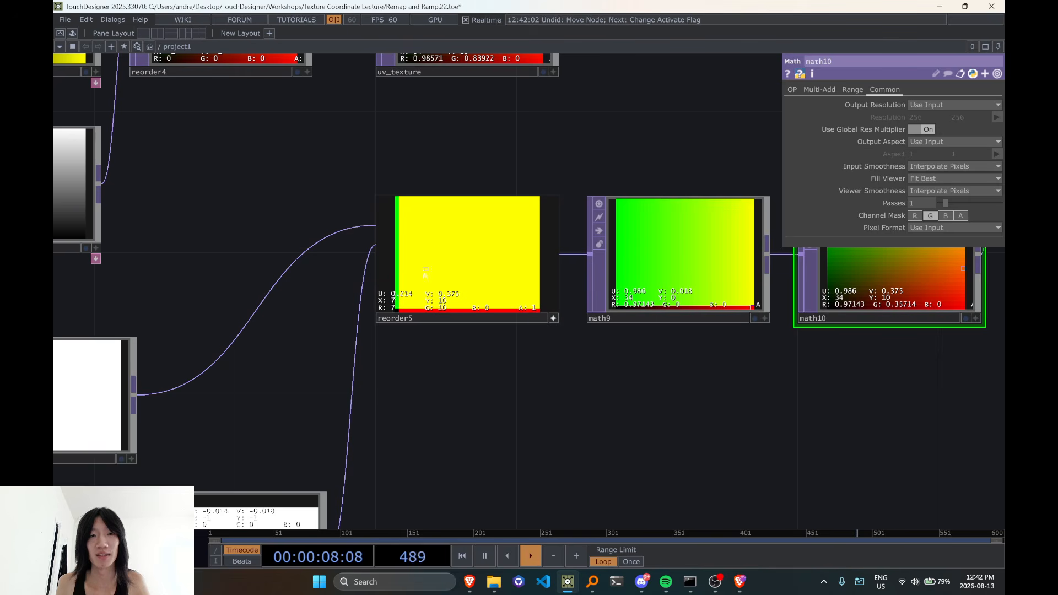
scroll(524, 322, "down", 2)
left_click(541, 320)
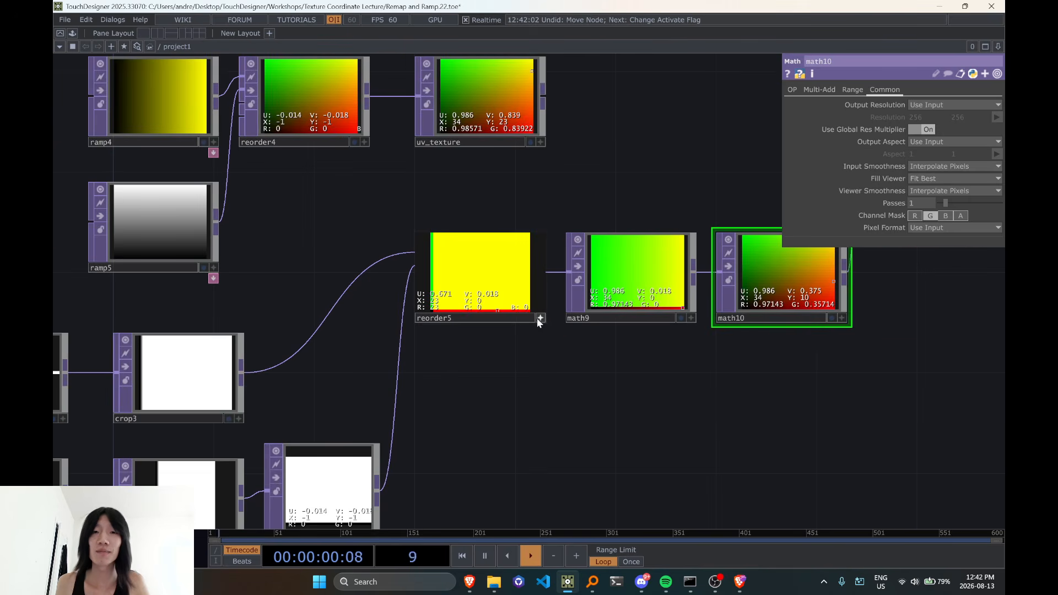
left_click_drag(600, 190, 266, 363)
left_click(210, 272)
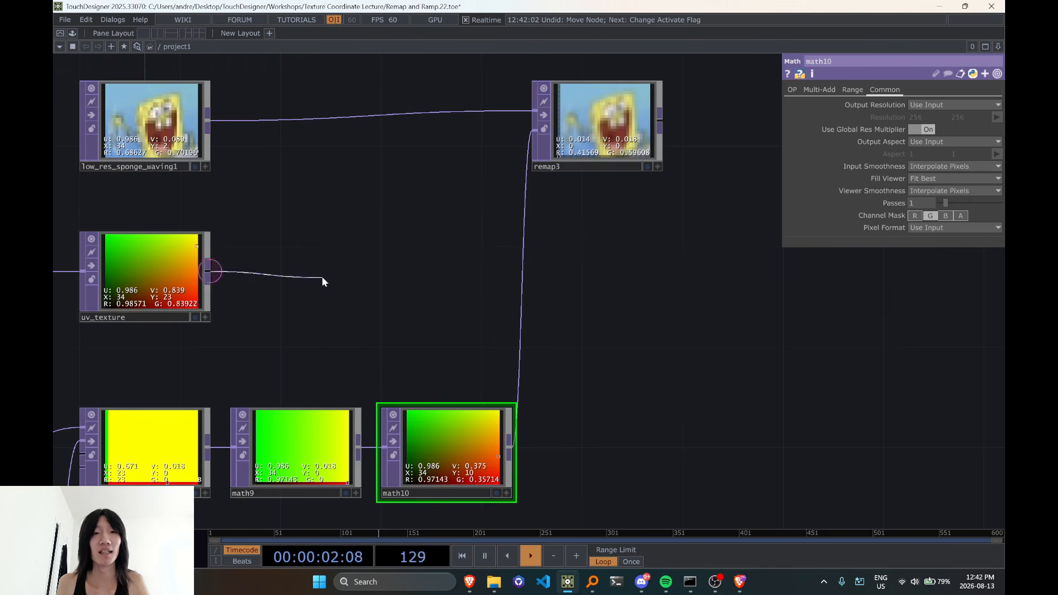
right_click(451, 288)
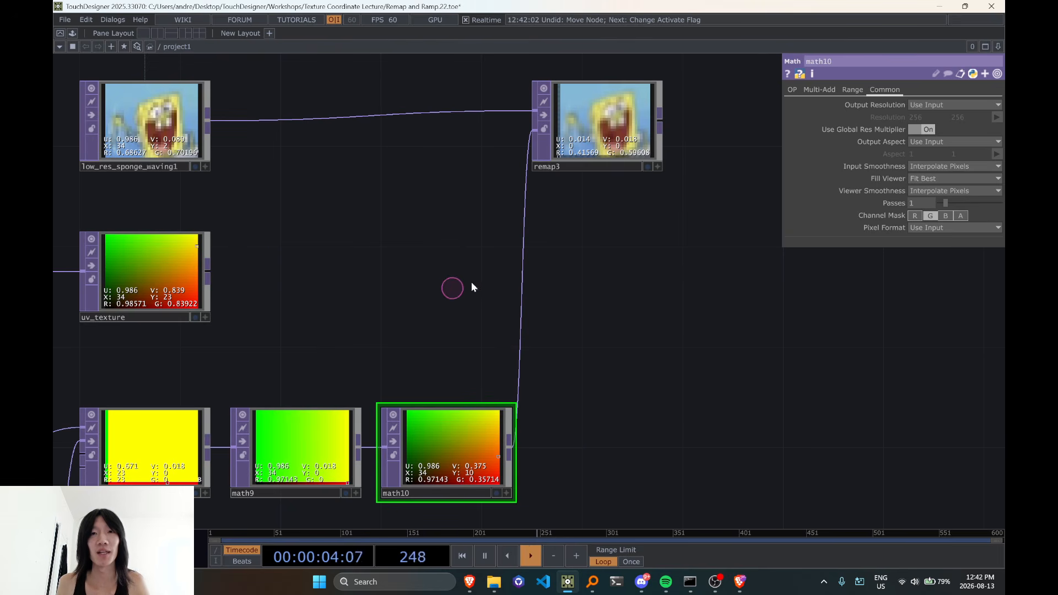
Show the common parameters of remap3 with its input chain in view
left_click(622, 122)
left_click(835, 89)
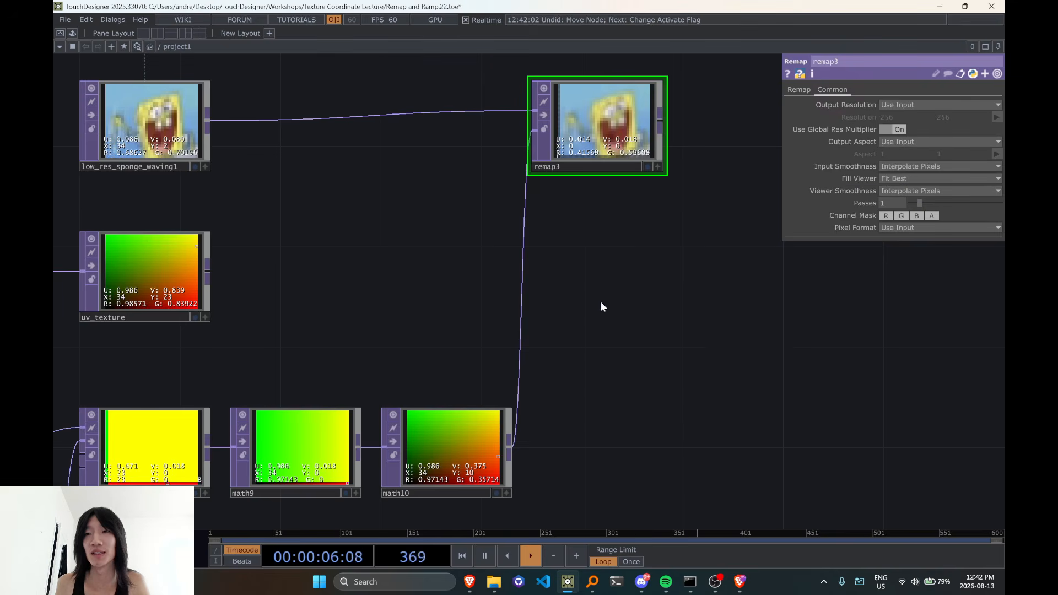
scroll(601, 302, "down", 2)
scroll(464, 252, "down", 1)
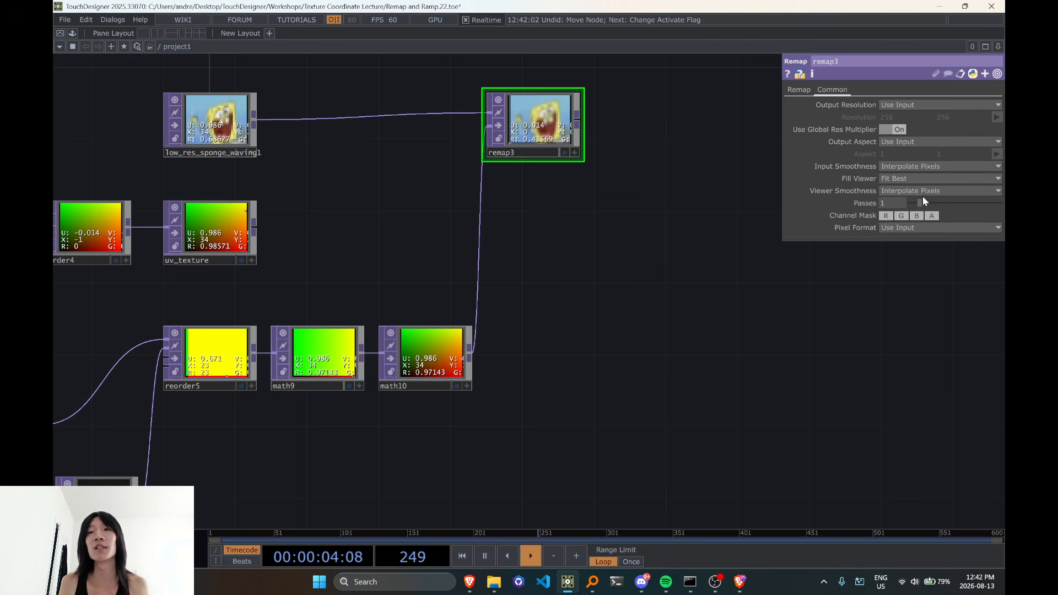
Set both Input Smoothness and Viewer Smoothness of remap3 to Nearest Pixel
left_click(904, 166)
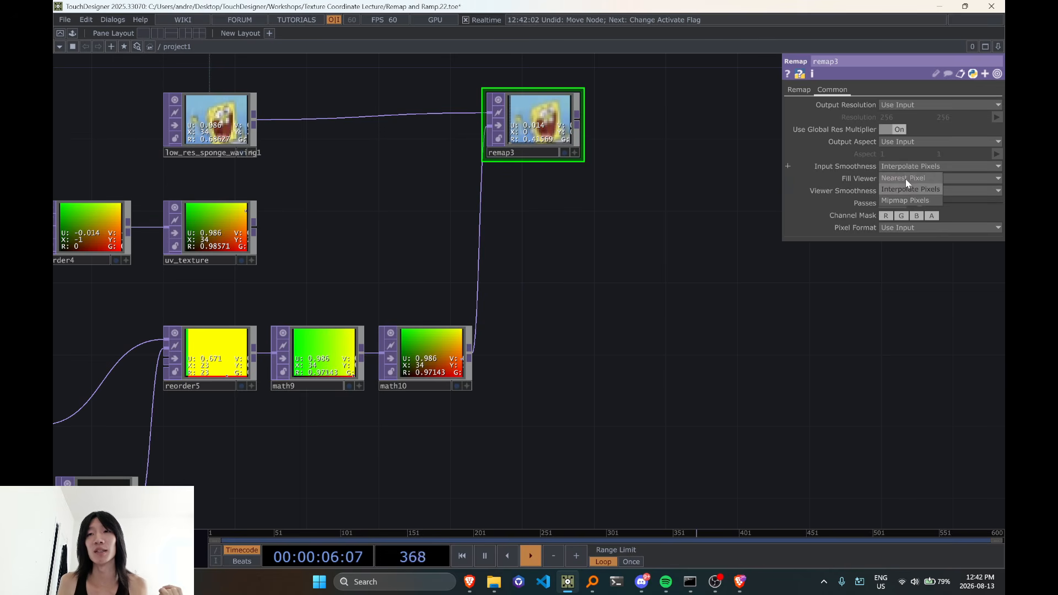
left_click(906, 180)
left_click(909, 190)
left_click(909, 213)
left_click_drag(646, 280, 691, 369)
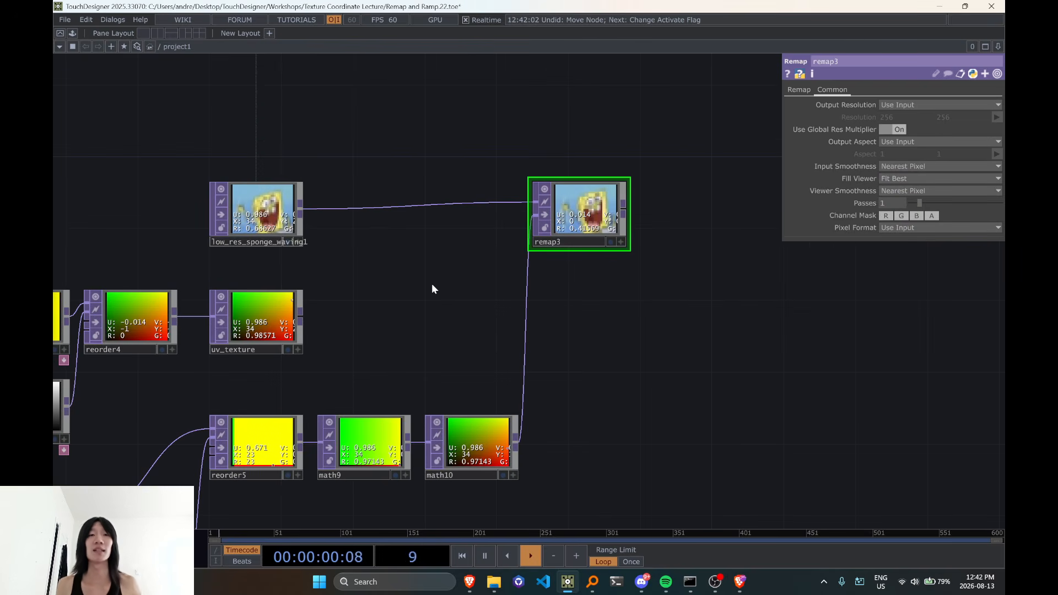
scroll(431, 289, "down", 3)
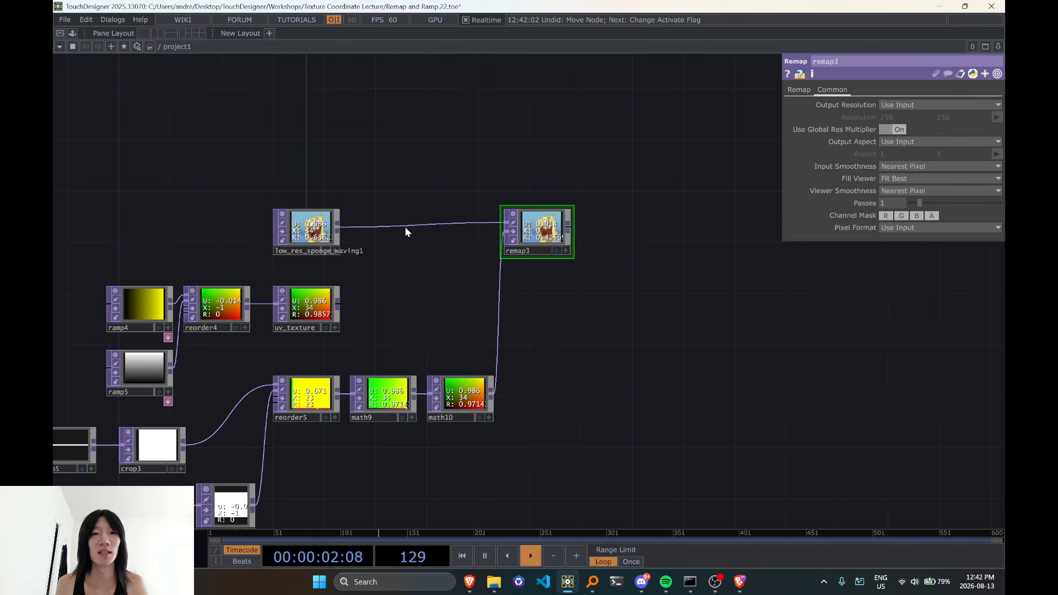
Undo the two smoothness changes on remap3
key("ctrl+z")
key("ctrl+z")
left_click_drag(275, 261, 356, 258)
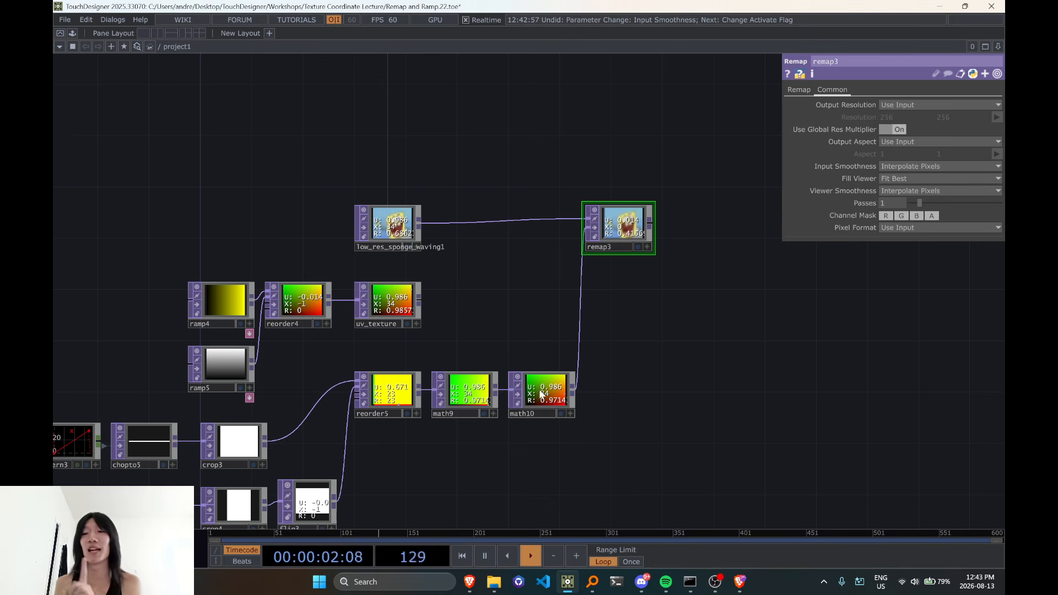
Review the node chain feeding remap3 and examine the edges of its remapped image up close
scroll(135, 211, "down", 3)
left_click_drag(127, 175, 149, 203)
right_click_drag(84, 164, 607, 501)
scroll(469, 331, "up", 5)
left_click_drag(463, 278, 414, 378)
scroll(415, 377, "up", 5)
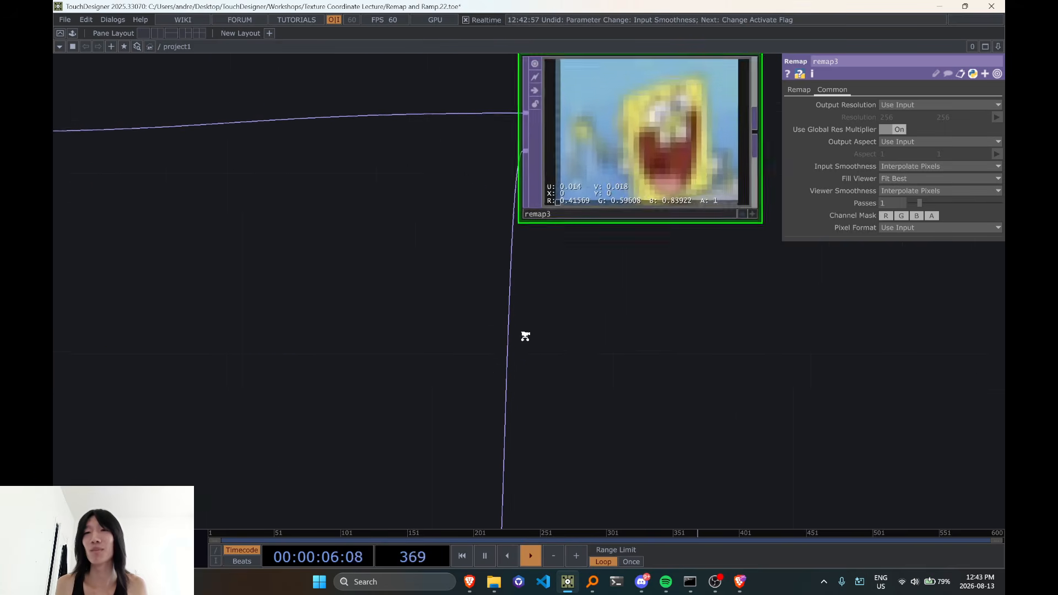
left_click_drag(596, 364, 559, 402)
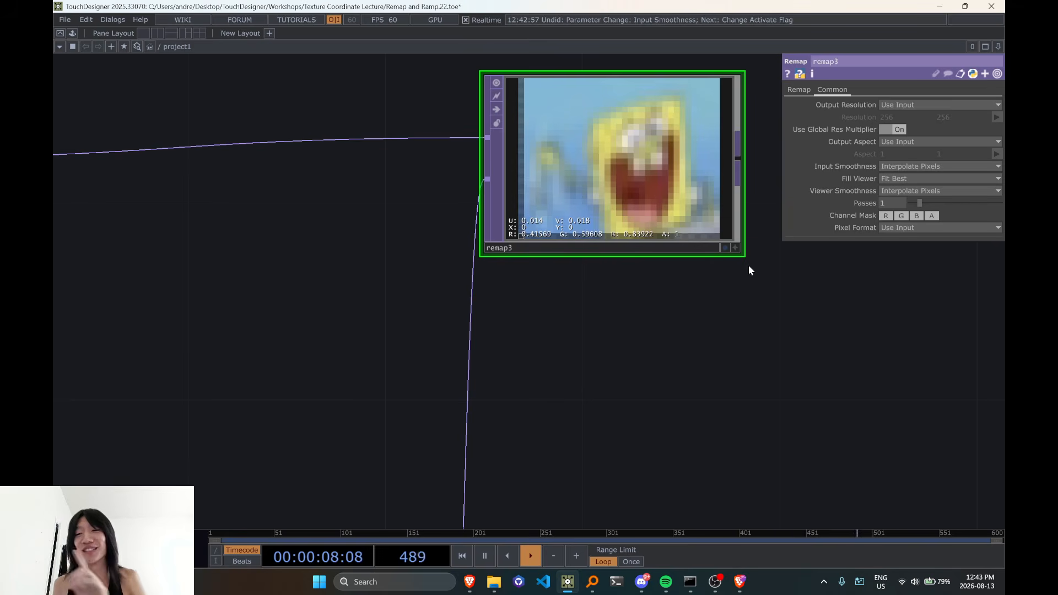
scroll(759, 314, "down", 2)
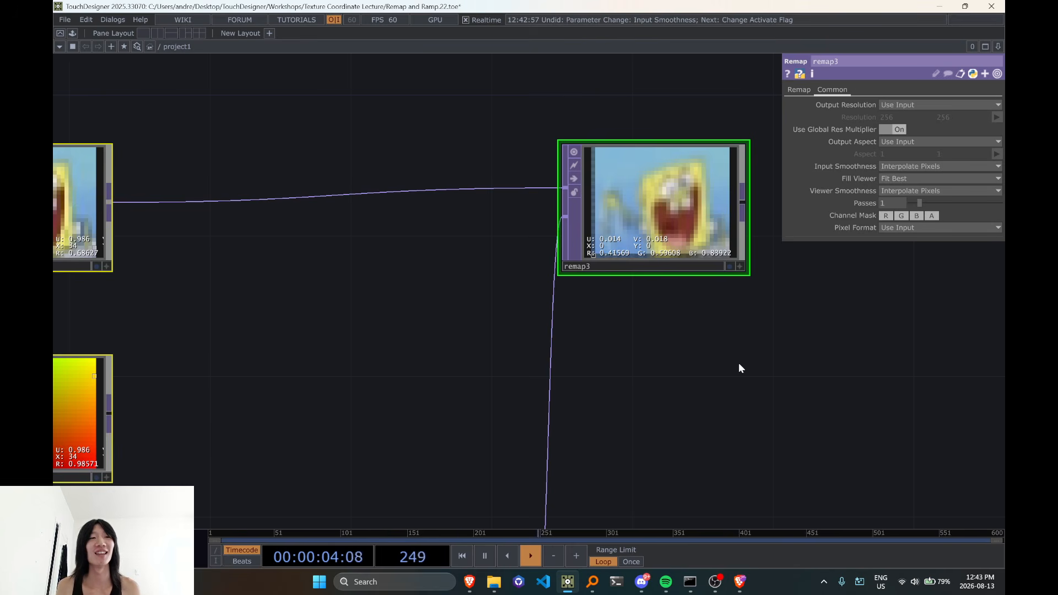
scroll(739, 368, "down", 2)
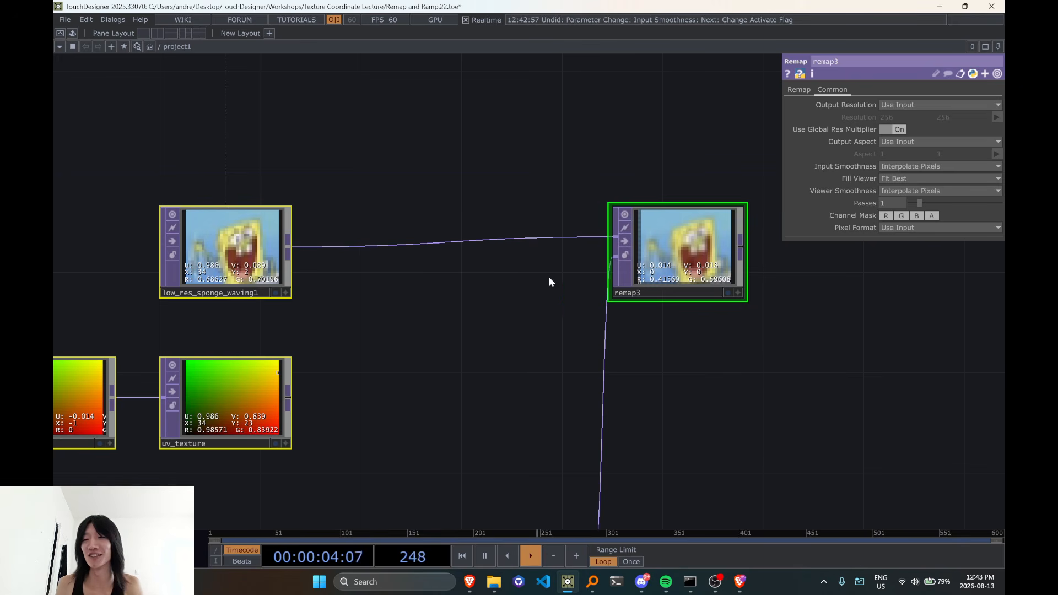
scroll(620, 345, "down", 2)
scroll(620, 344, "down", 1)
left_click_drag(569, 389, 491, 247)
scroll(438, 359, "down", 2)
left_click_drag(437, 197, 556, 314)
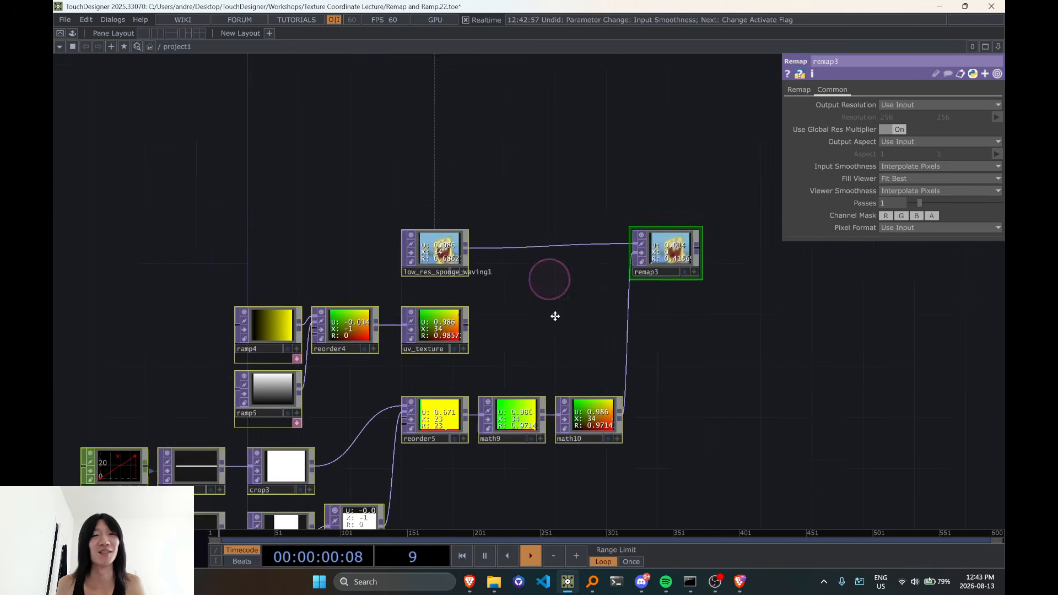
Open the TOP preferences, try a Black viewer background and restore Checker Board
scroll(645, 359, "up", 4)
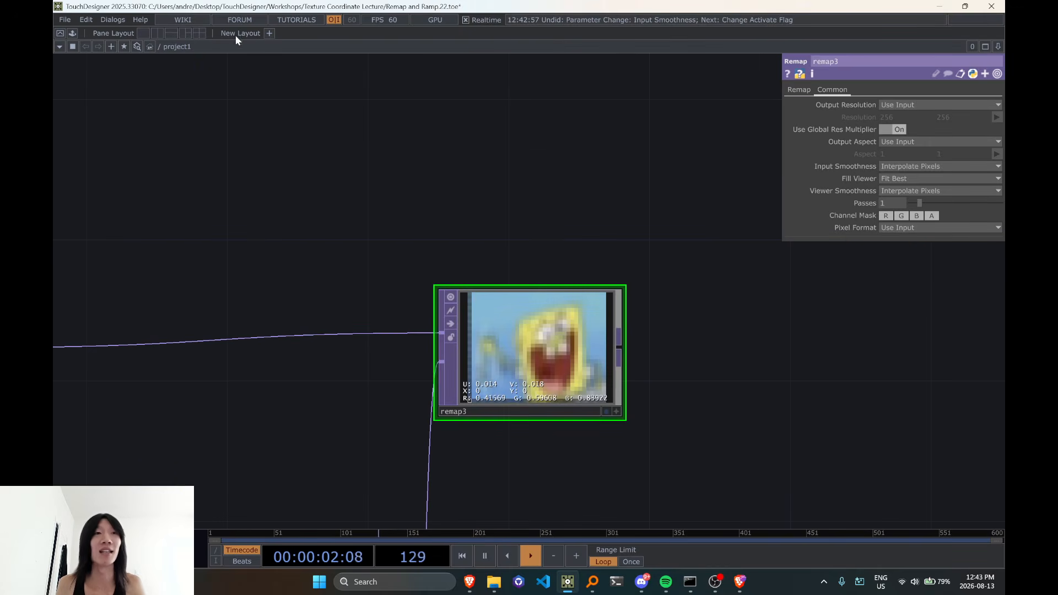
left_click(122, 21)
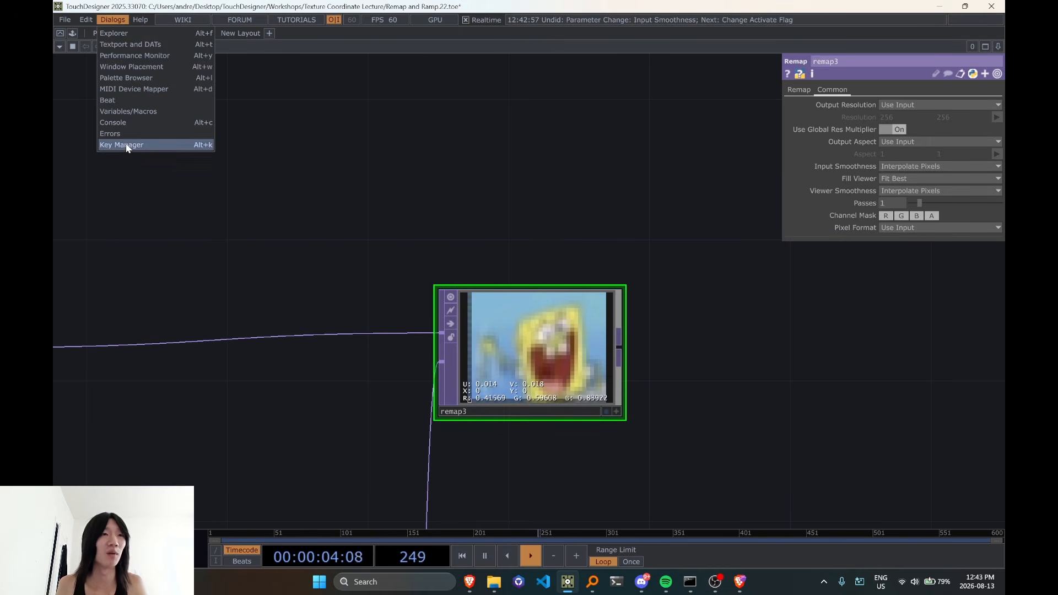
mouse_move(140, 18)
mouse_move(86, 19)
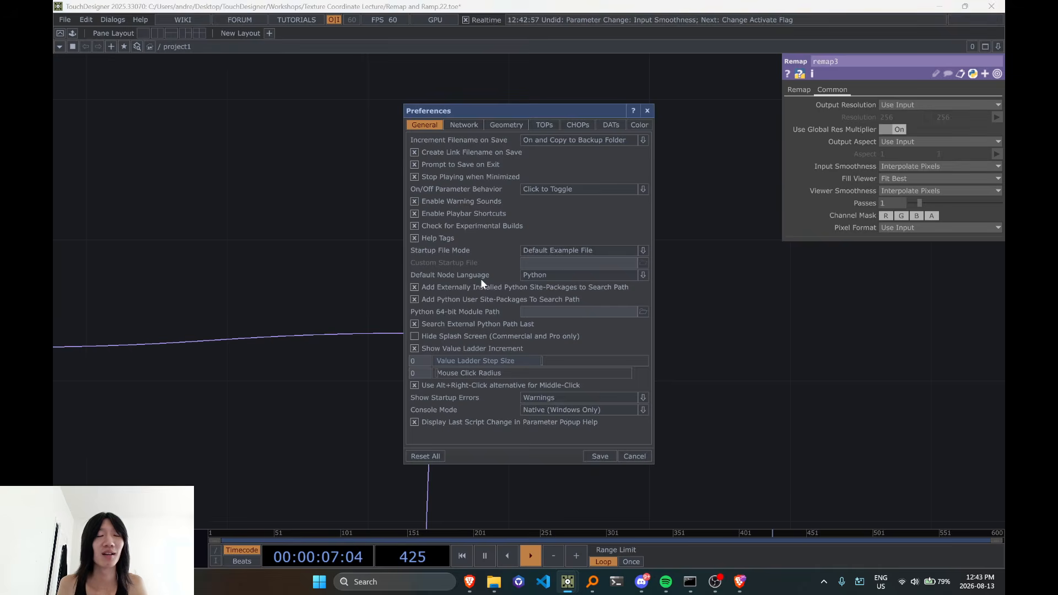
left_click(543, 124)
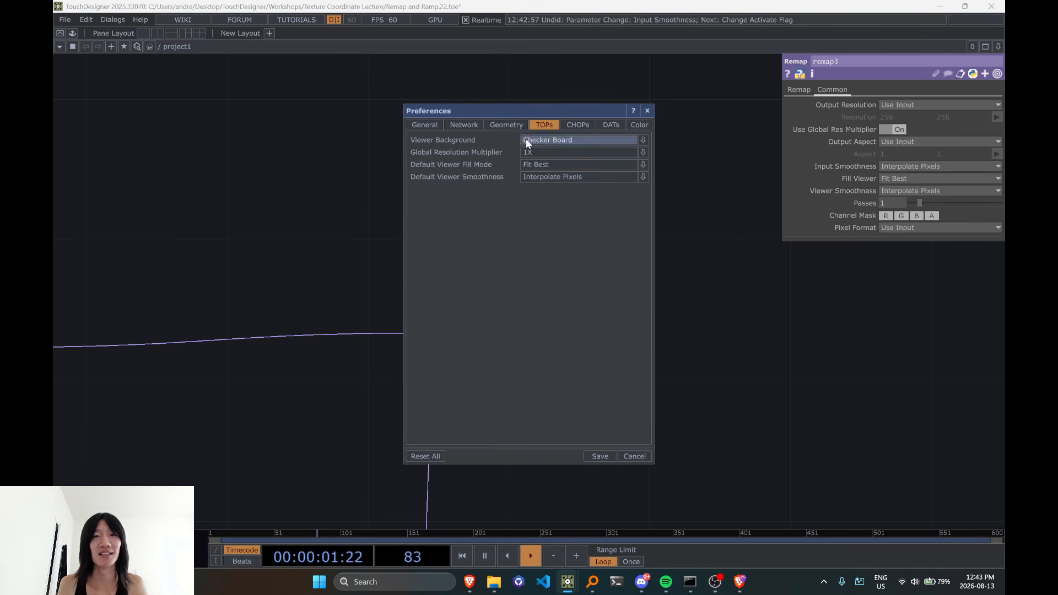
left_click(566, 141)
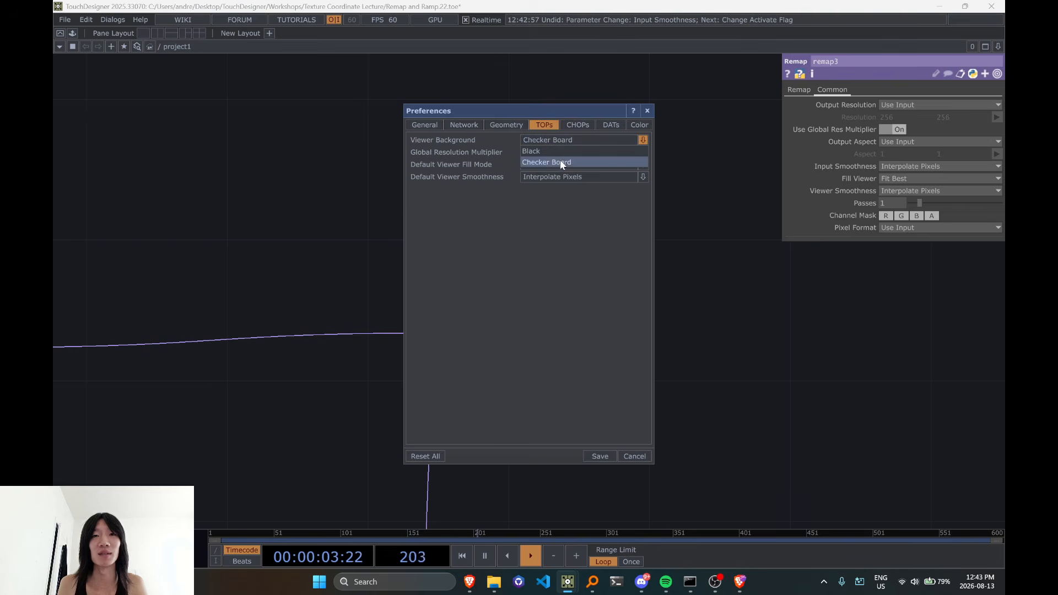
left_click_drag(563, 112, 788, 131)
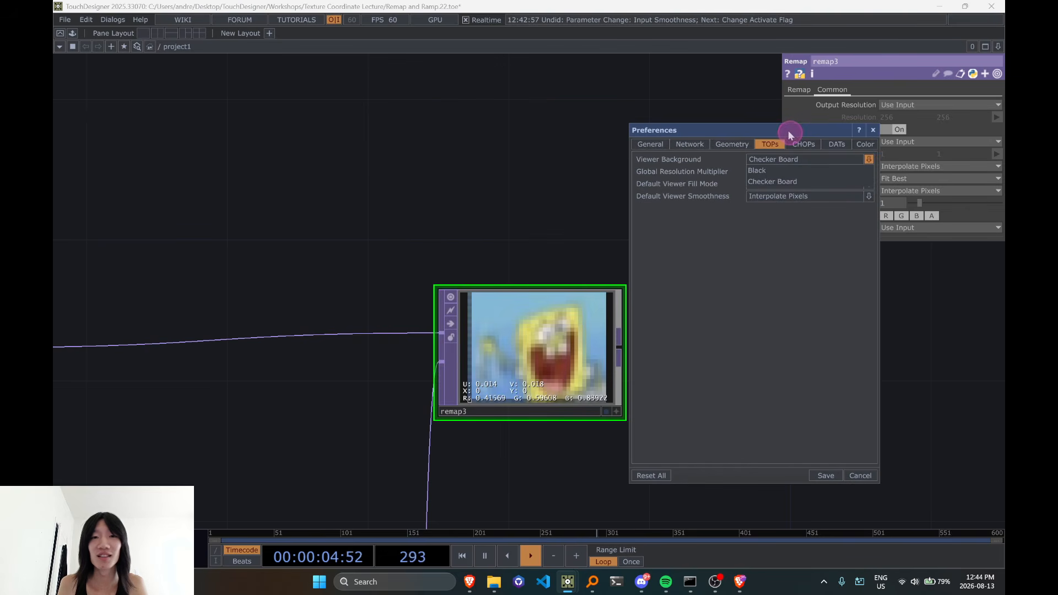
left_click(773, 182)
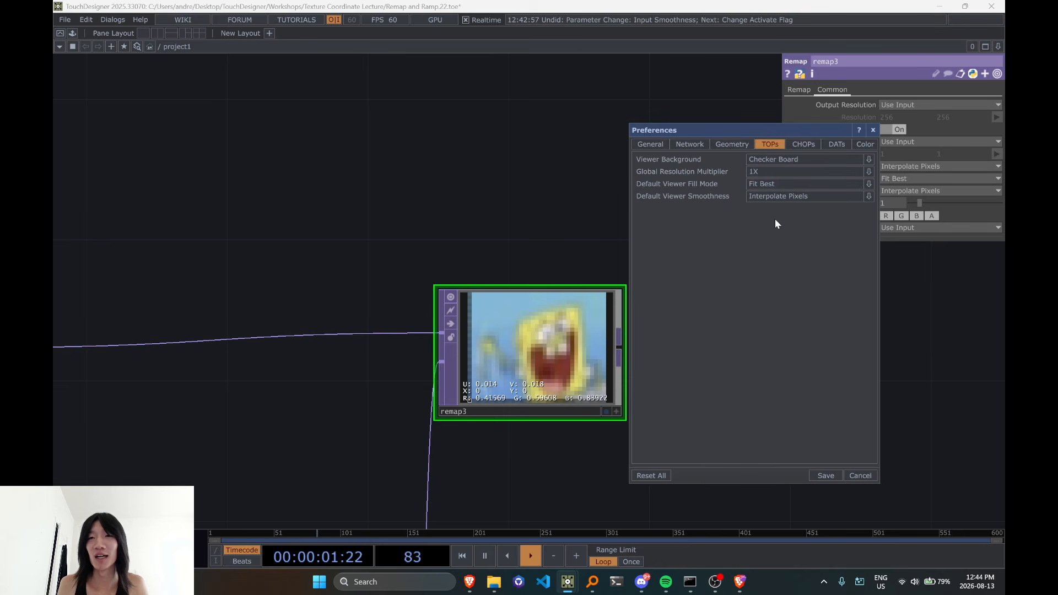
Check the Default Viewer Smoothness choices in the TOP preferences and close the dialog without saving
left_click(767, 197)
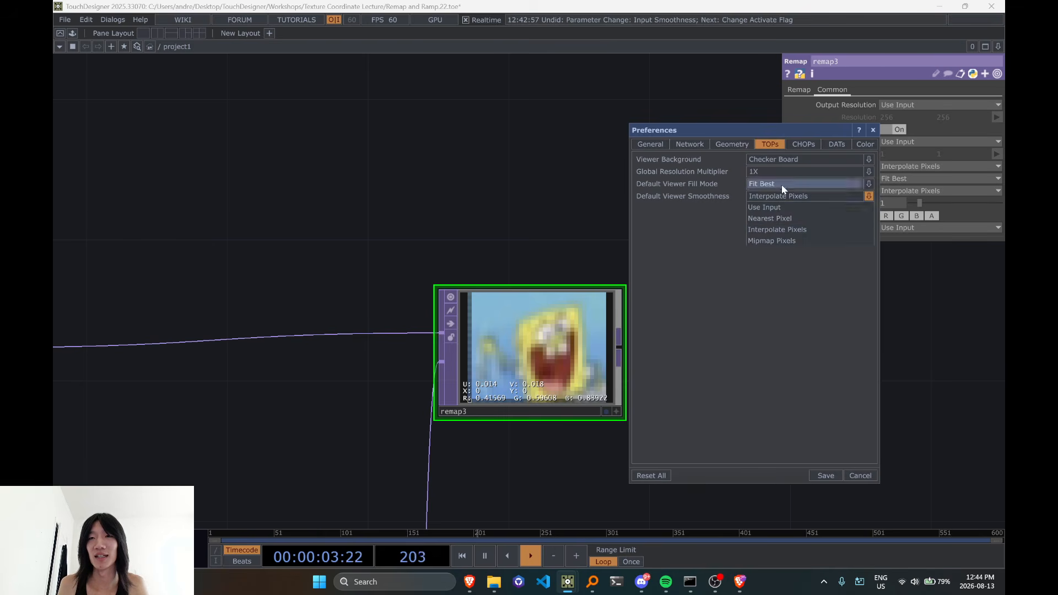
left_click(782, 185)
left_click(782, 185)
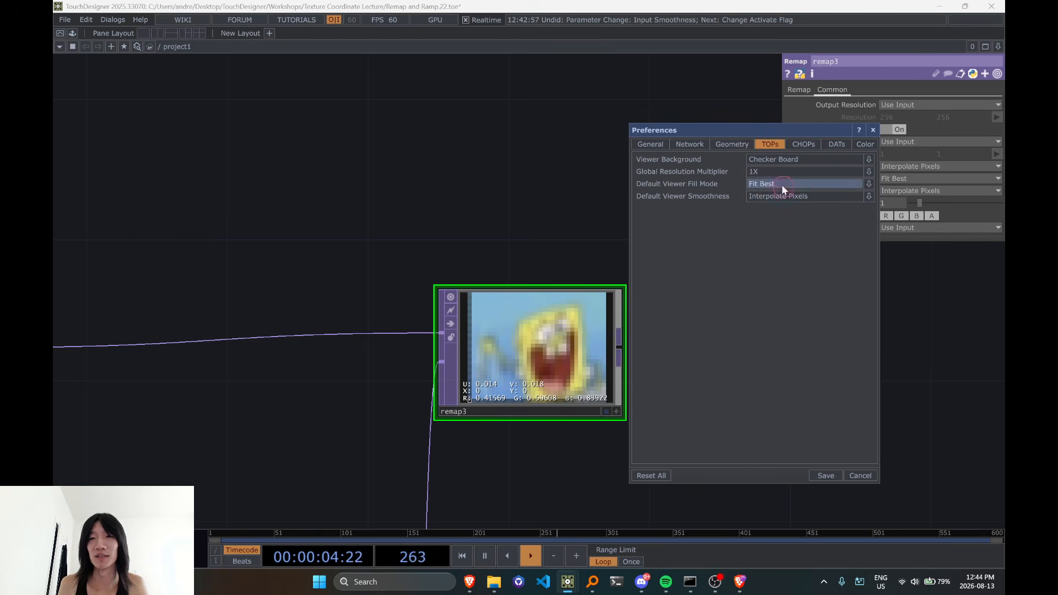
left_click(874, 131)
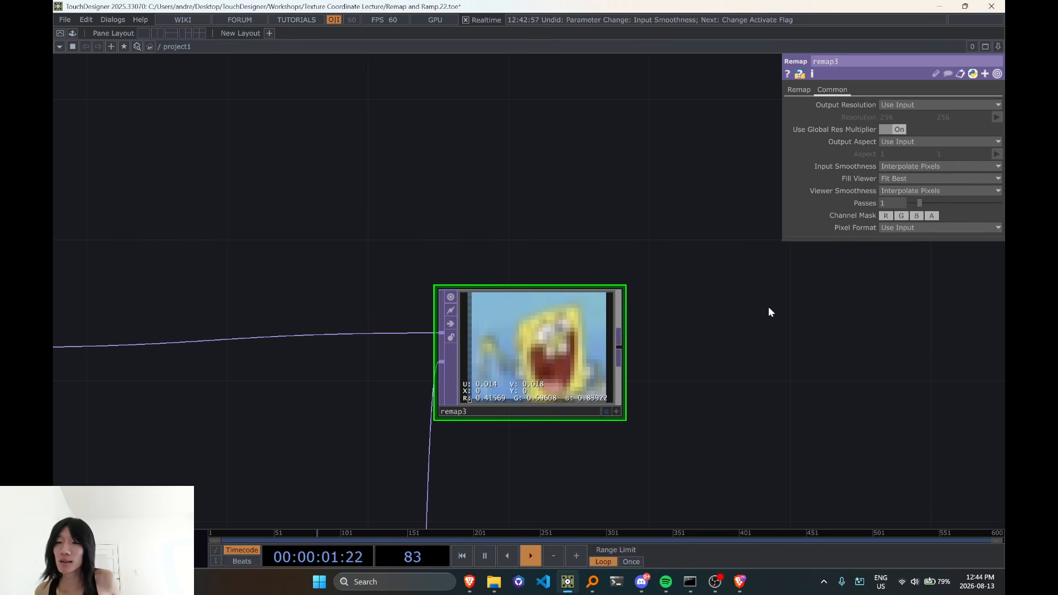
Set Input Smoothness and Viewer Smoothness of remap3 to Nearest Pixel with its image in close view
left_click(921, 167)
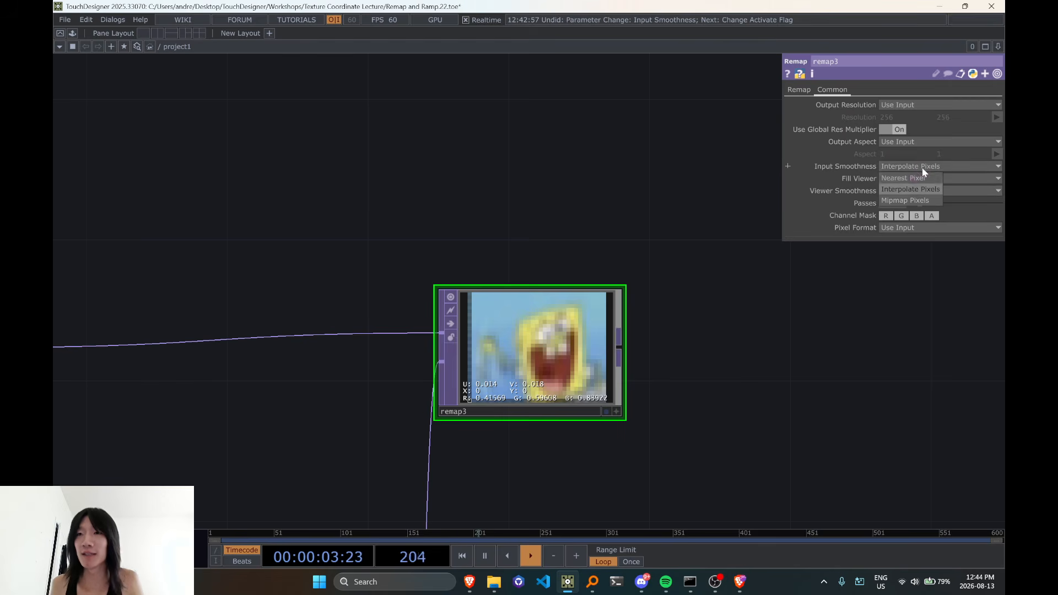
left_click(904, 178)
left_click(914, 193)
left_click(915, 207)
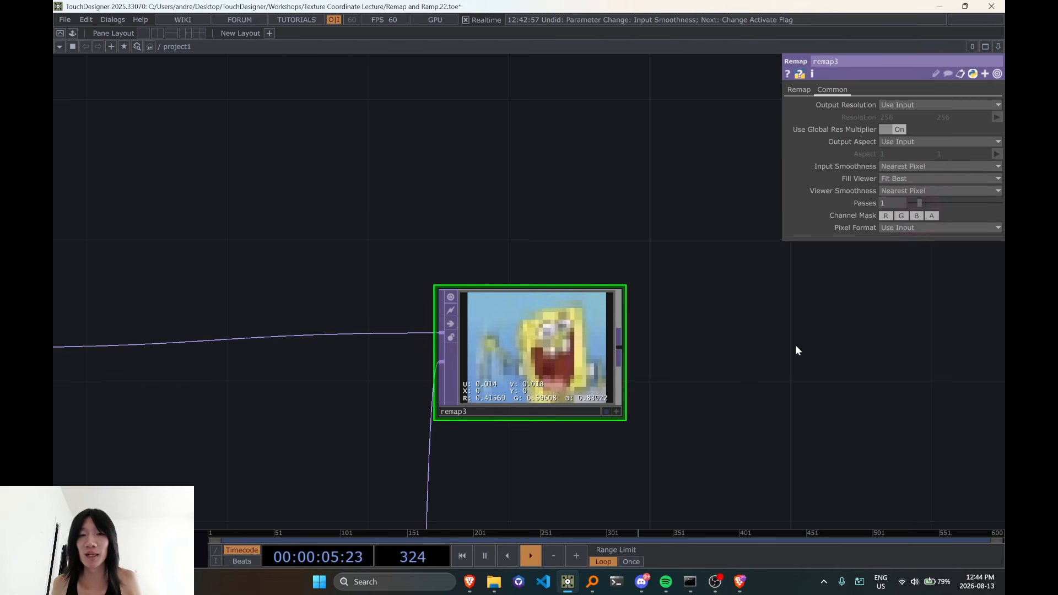
left_click_drag(732, 389, 785, 364)
Switch Input Smoothness of remap3 to Interpolate Pixels and examine the edge of its image
left_click(886, 166)
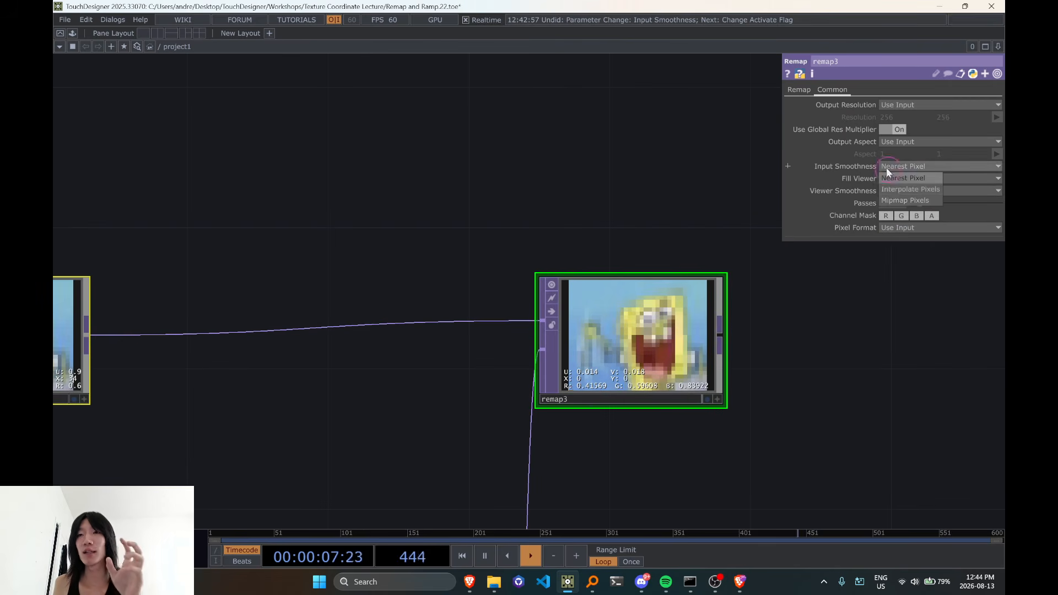
left_click(898, 188)
scroll(756, 325, "up", 3)
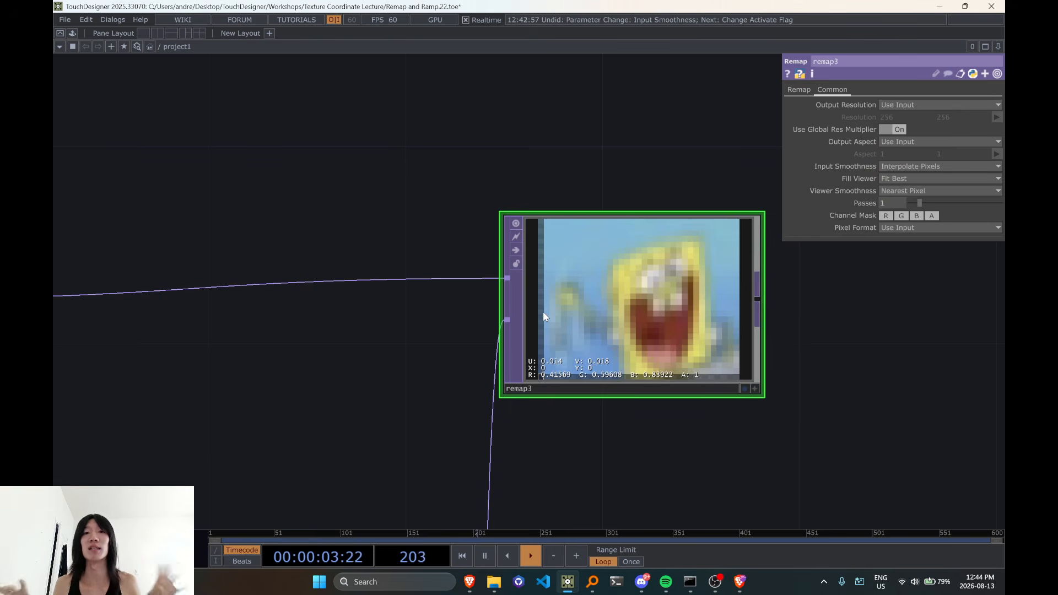
scroll(539, 322, "down", 1)
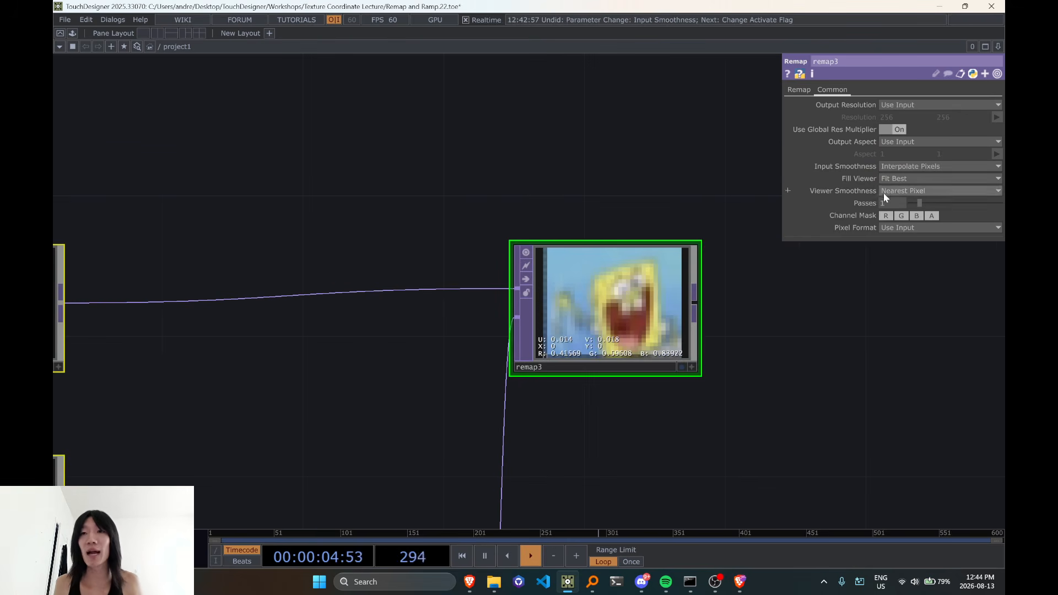
Return Input Smoothness of remap3 to Nearest Pixel
left_click(909, 166)
left_click(908, 179)
scroll(660, 348, "down", 5)
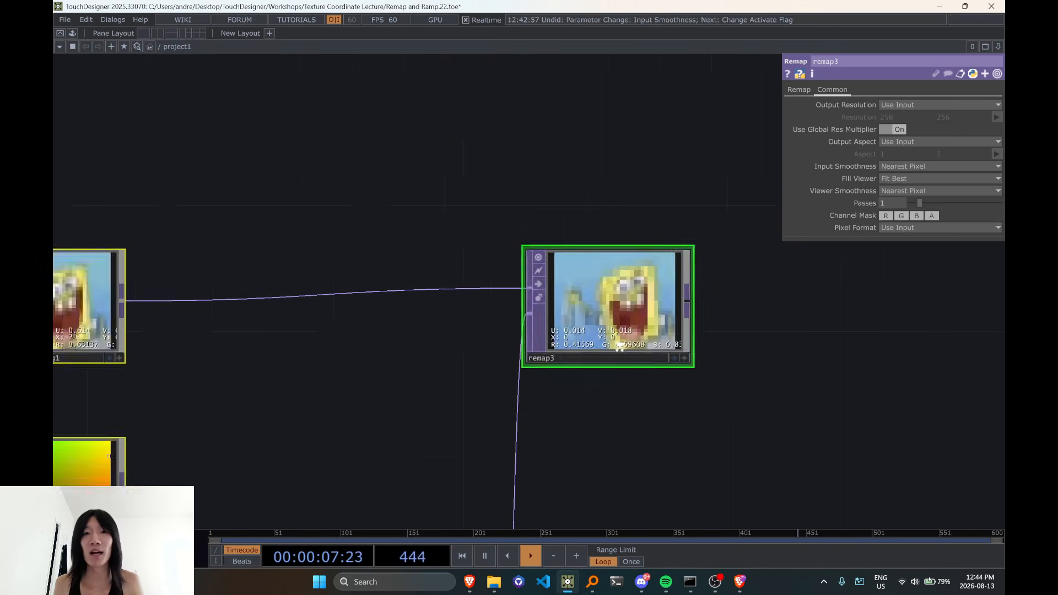
Compare the source image in low_res_sponge_waving1 with the remapped image in remap3
left_click_drag(237, 336, 452, 340)
scroll(397, 337, "up", 6)
left_click_drag(364, 330, 551, 290)
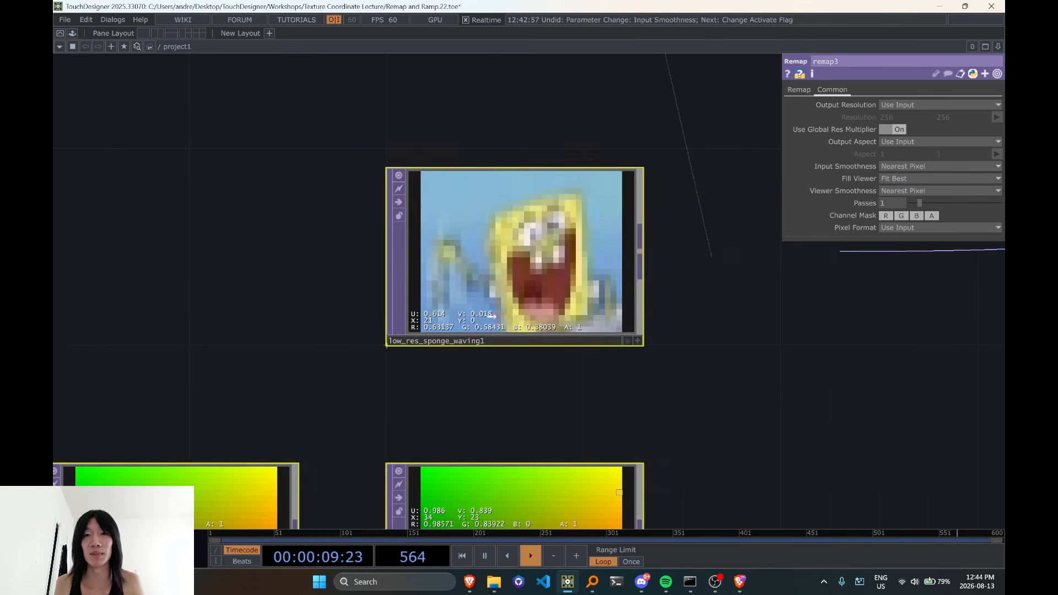
left_click(779, 425)
scroll(573, 275, "down", 3)
left_click_drag(736, 329, 477, 340)
scroll(478, 343, "down", 3)
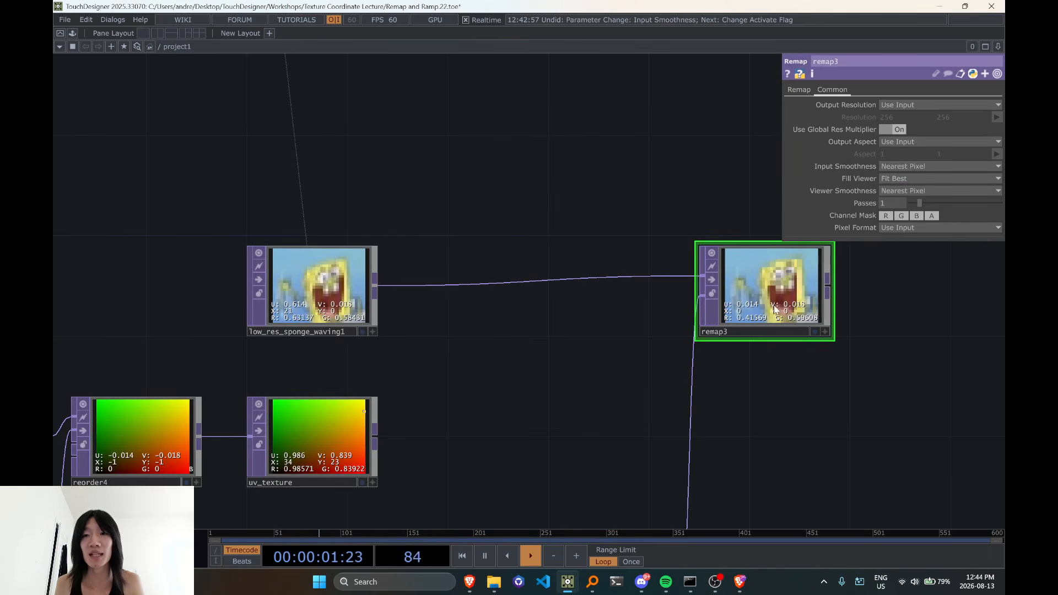
Set Viewer Smoothness of low_res_sponge_waving1 to Interpolate Pixels
scroll(365, 298, "up", 6)
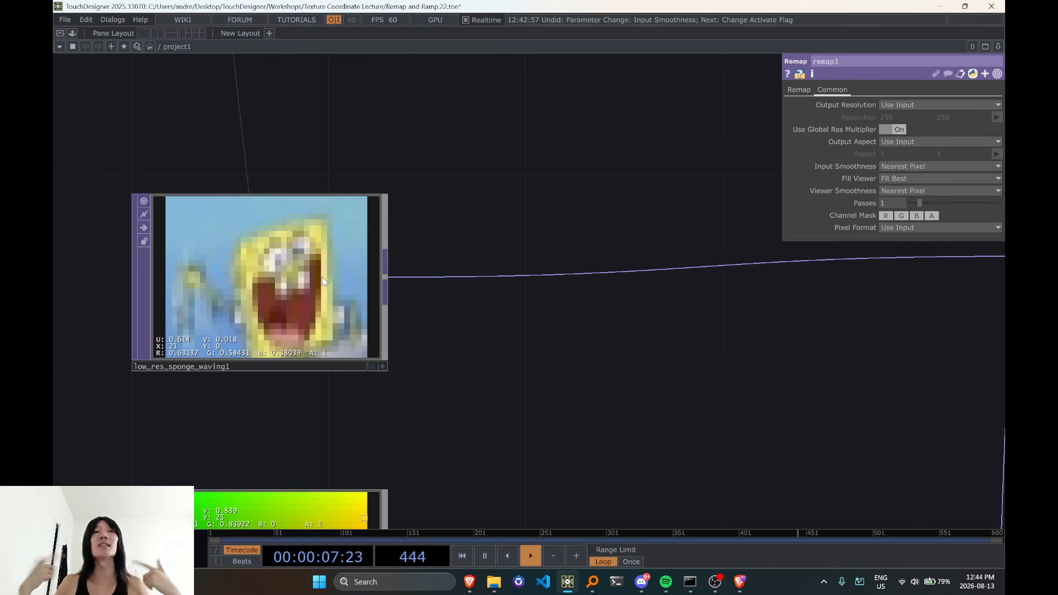
left_click(322, 277)
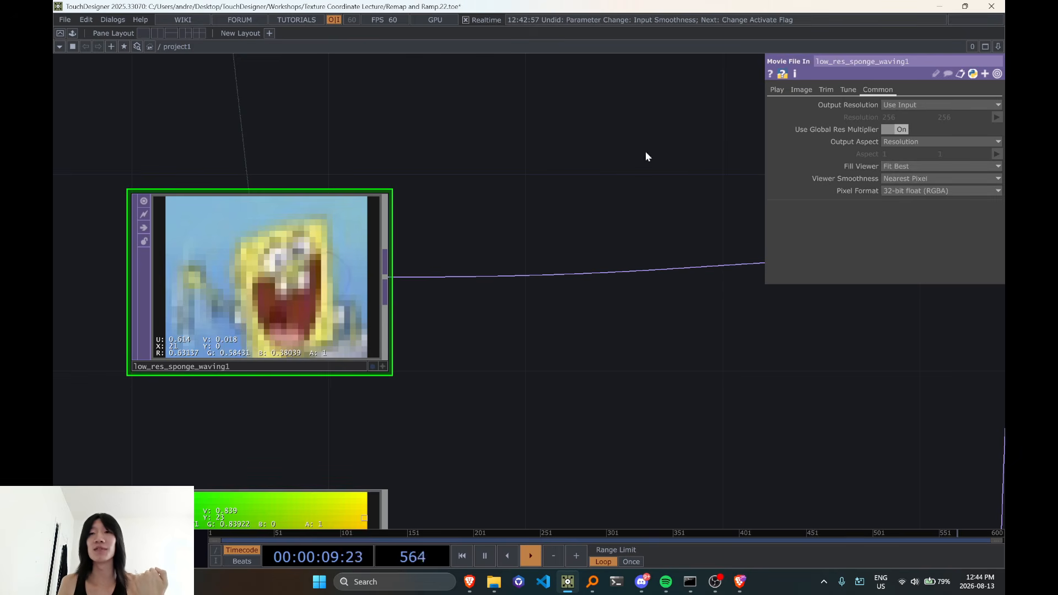
left_click(921, 178)
left_click(909, 210)
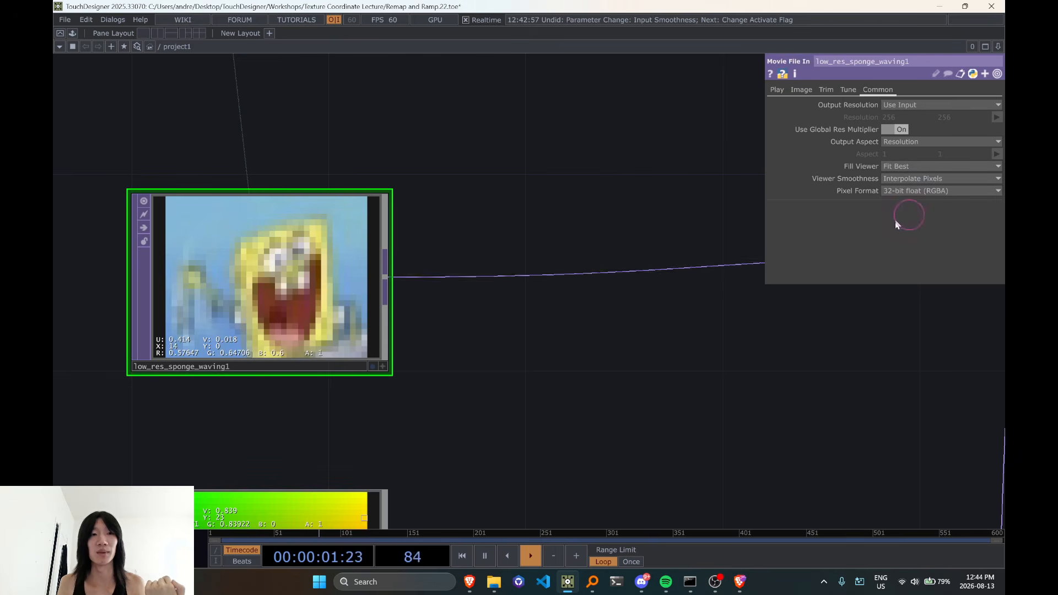
Hide the pixel value overlay in the low_res_sponge_waving1 viewer and examine its image up close
left_click_drag(451, 322, 547, 314)
scroll(546, 315, "down", 7)
left_click_drag(559, 244, 535, 270)
scroll(509, 334, "up", 5)
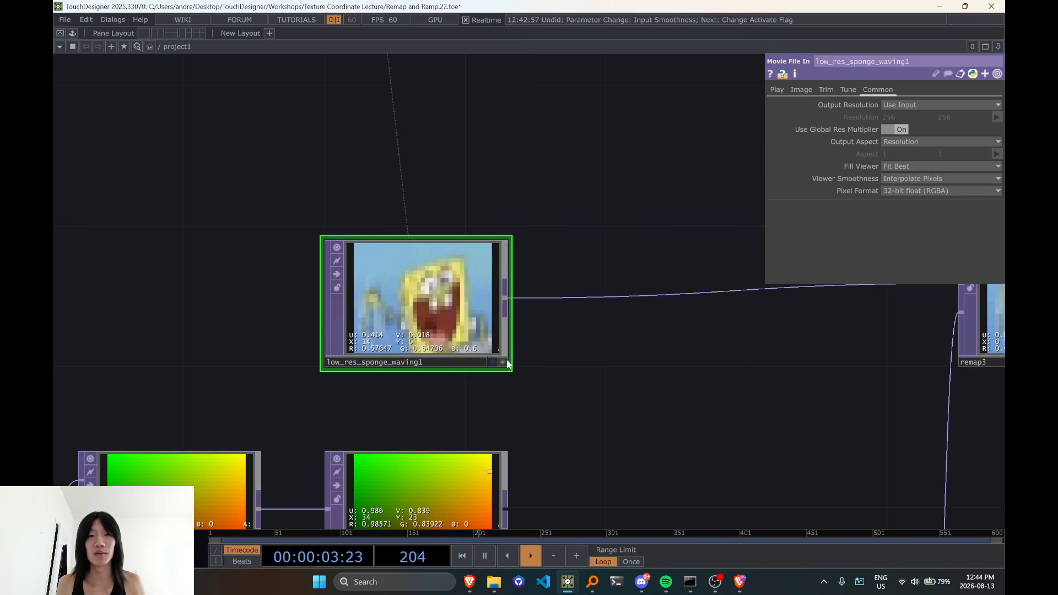
left_click(504, 363)
key("d")
left_click(503, 365)
scroll(412, 312, "up", 5)
scroll(433, 274, "down", 9)
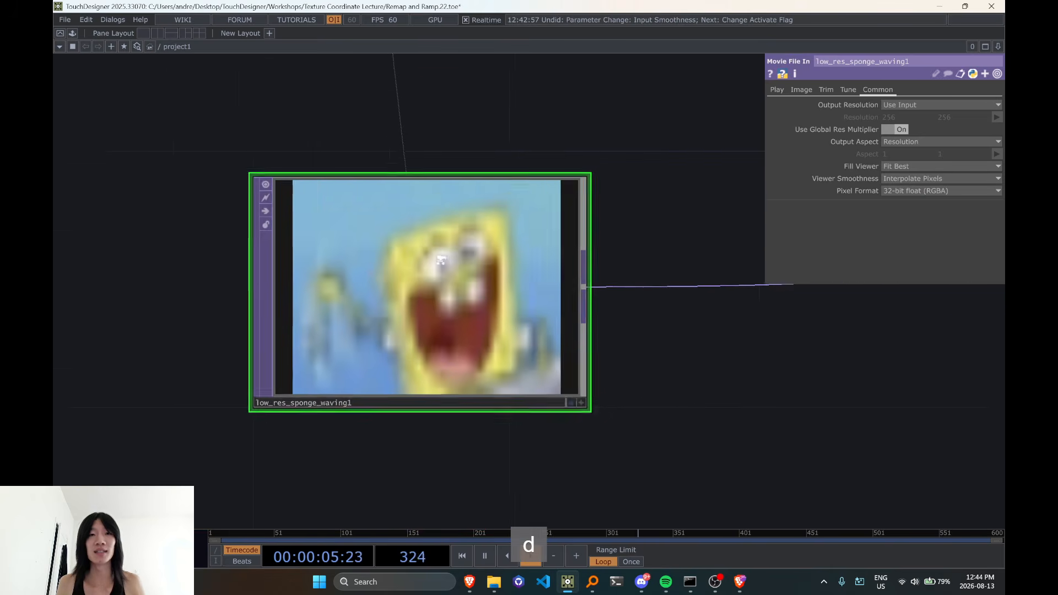
scroll(433, 277, "up", 5)
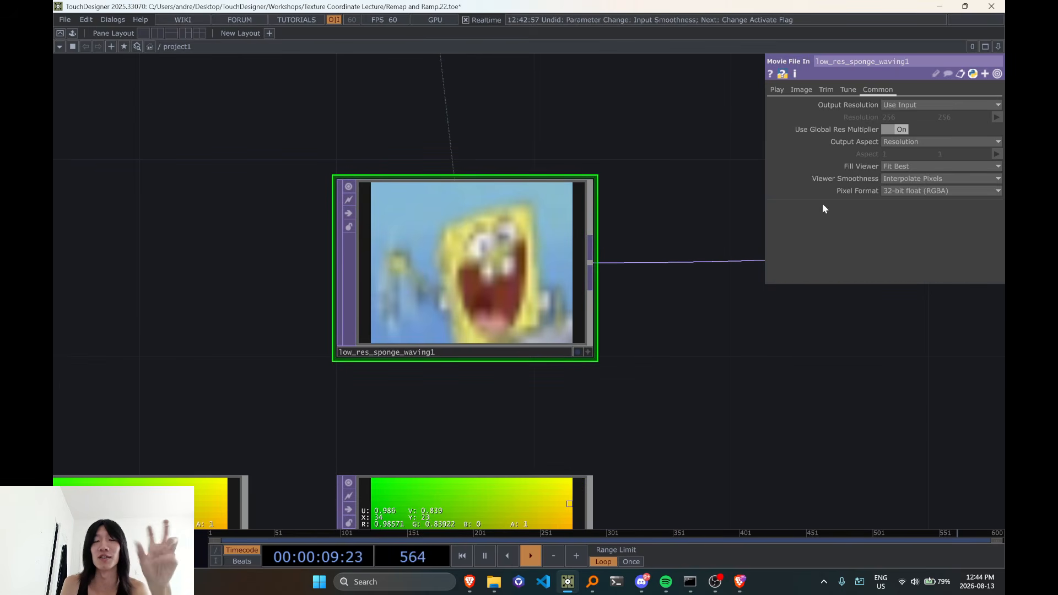
Set Viewer Smoothness of low_res_sponge_waving1 to Nearest Pixel and view its image up close
left_click_drag(654, 358, 588, 371)
scroll(587, 367, "down", 2)
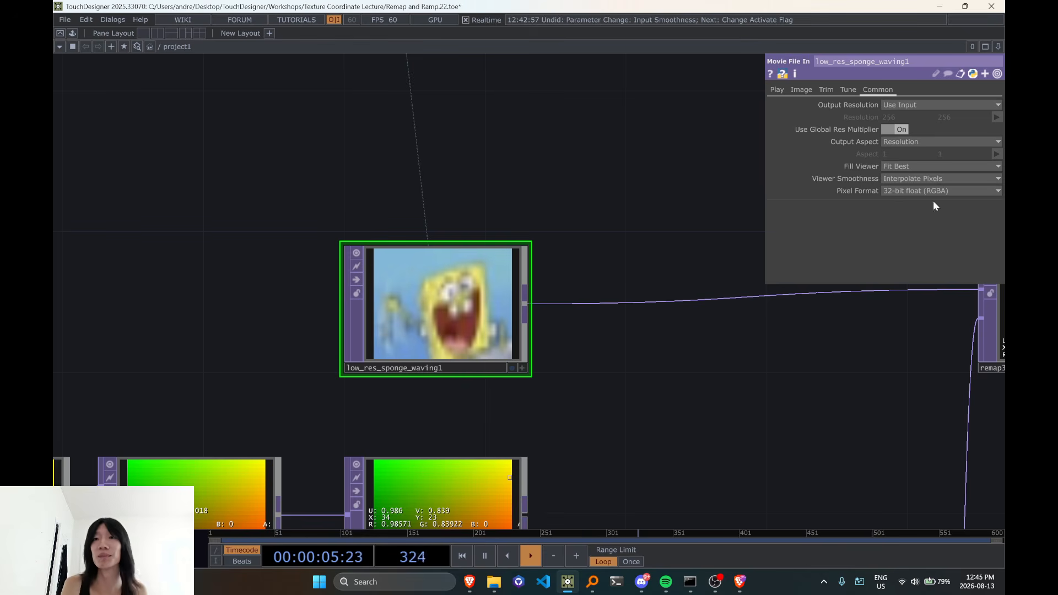
left_click(928, 180)
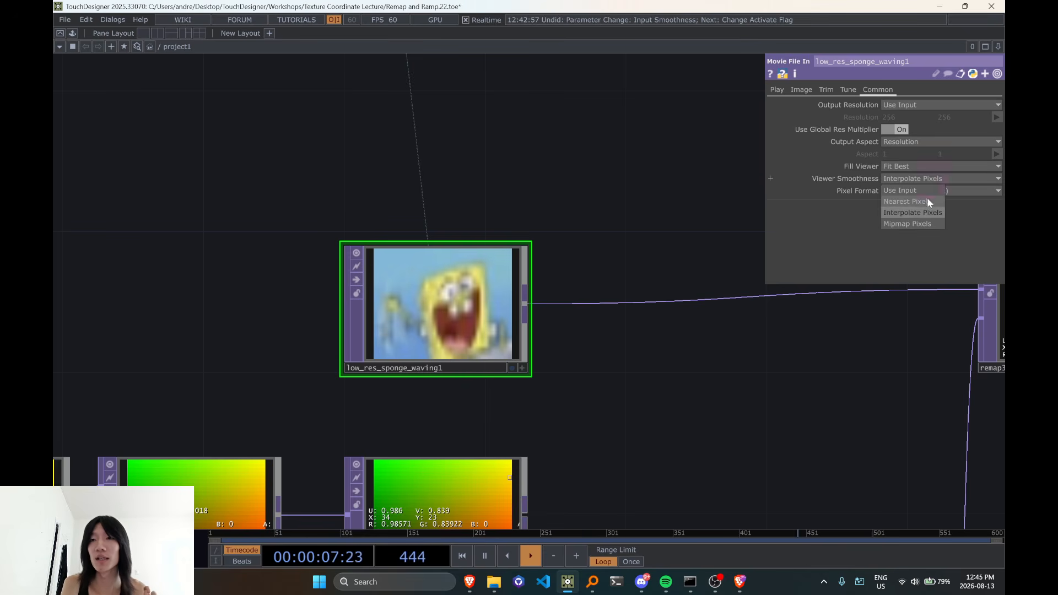
left_click(926, 201)
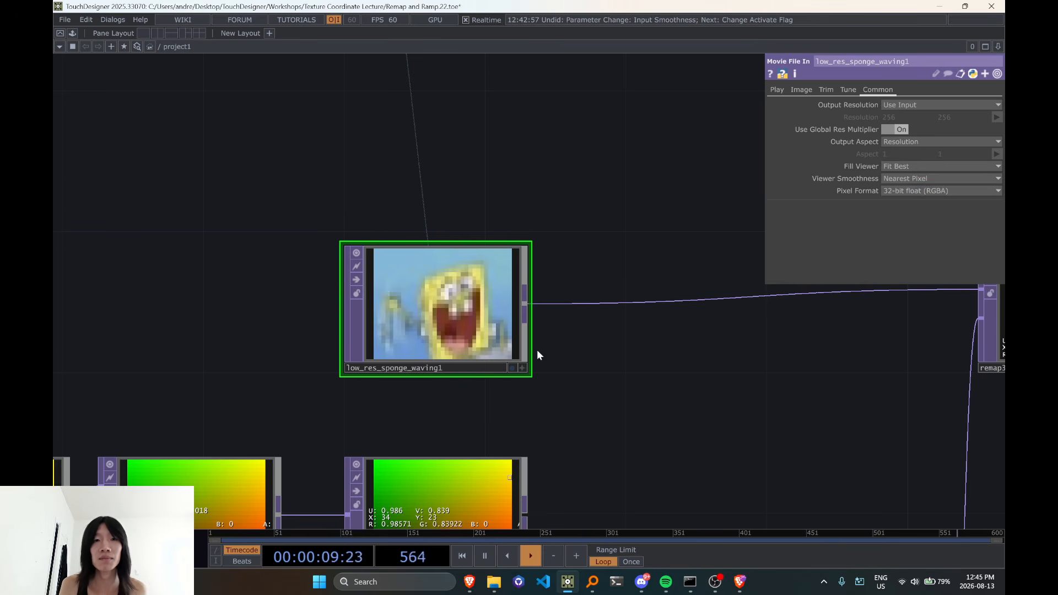
scroll(537, 349, "up", 2)
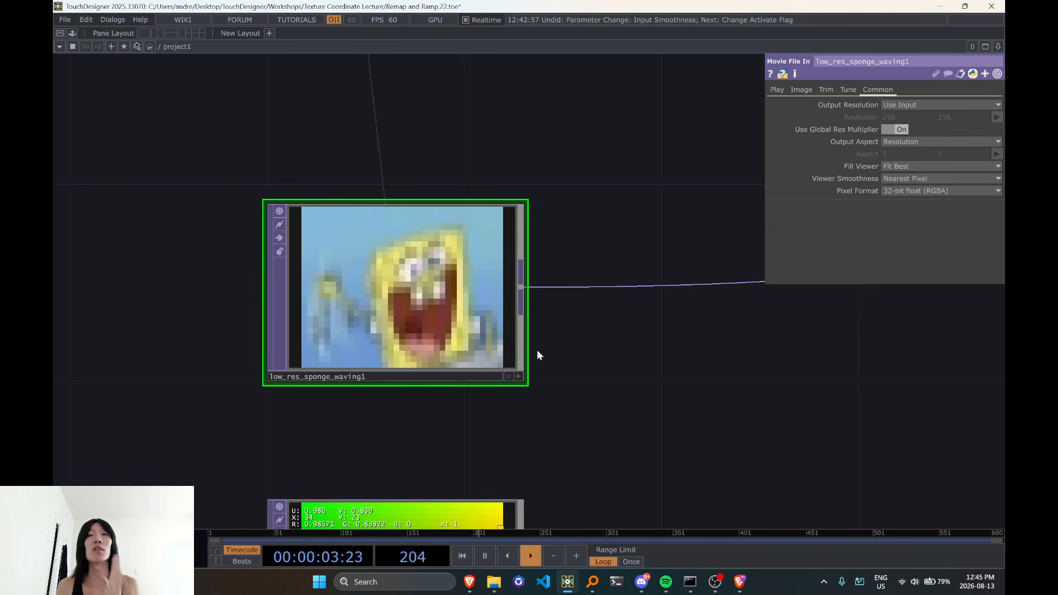
Select remap3 and review its Input Smoothness and Viewer Smoothness settings
scroll(621, 333, "down", 3)
left_click_drag(830, 456, 352, 428)
left_click(475, 278)
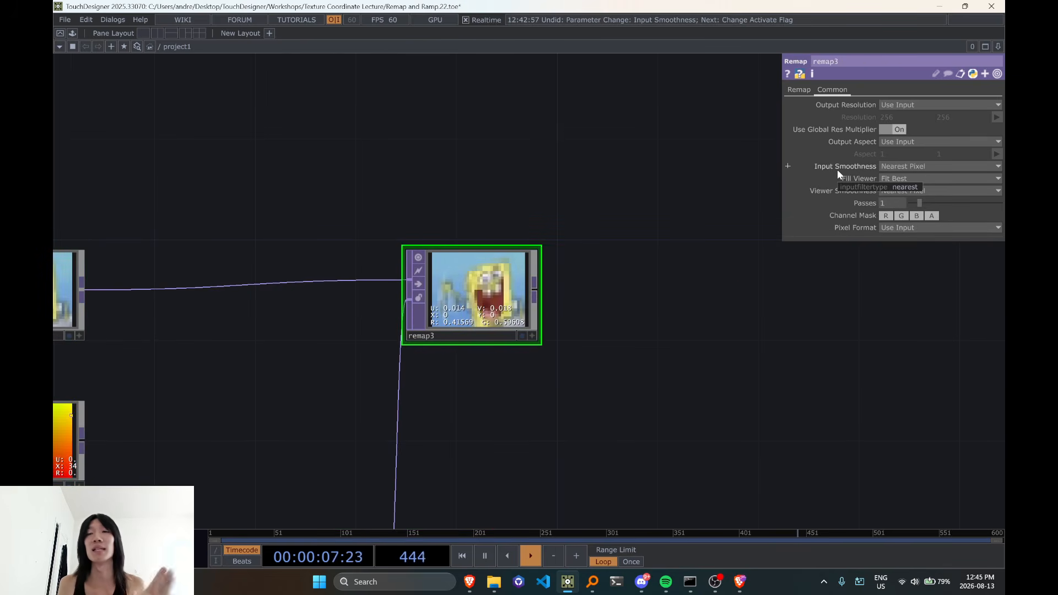
left_click_drag(663, 374, 763, 366)
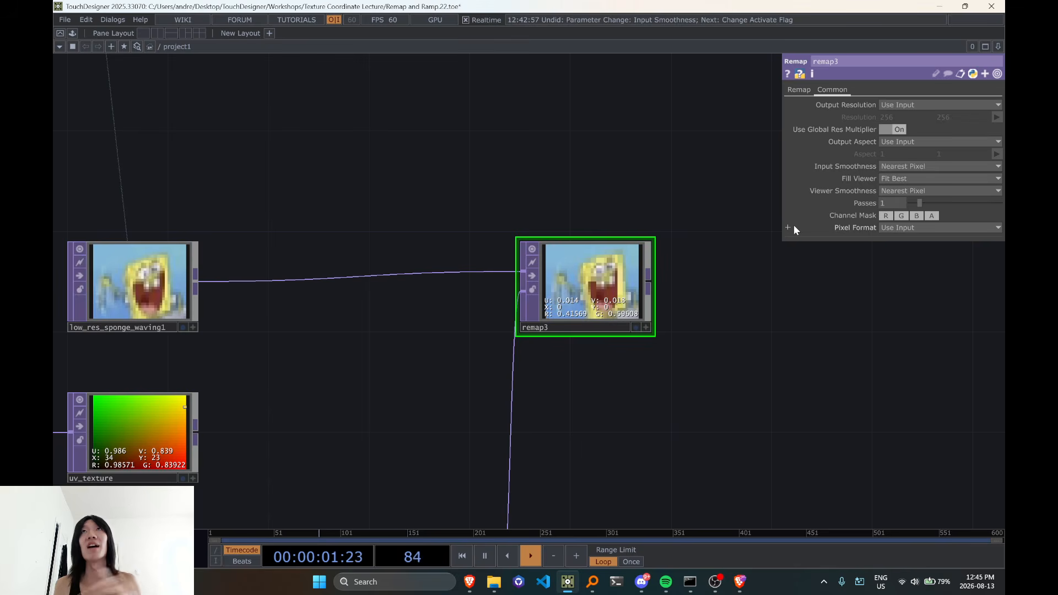
Activate the low_res_sponge_waving1 viewer and display the pixel value overlay on its image
left_click_drag(441, 353, 702, 360)
scroll(666, 362, "up", 4)
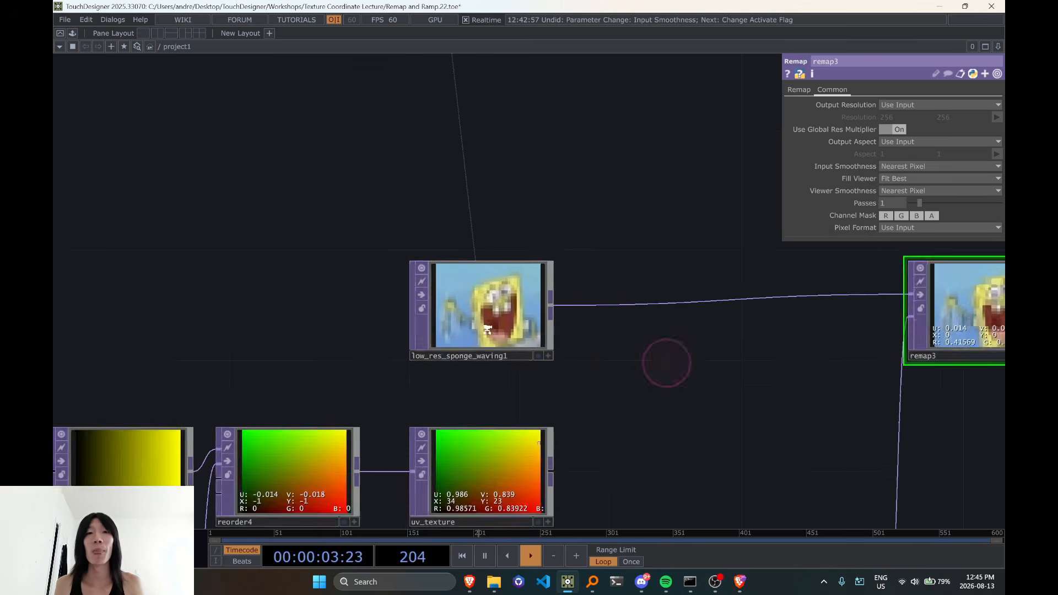
left_click(523, 287)
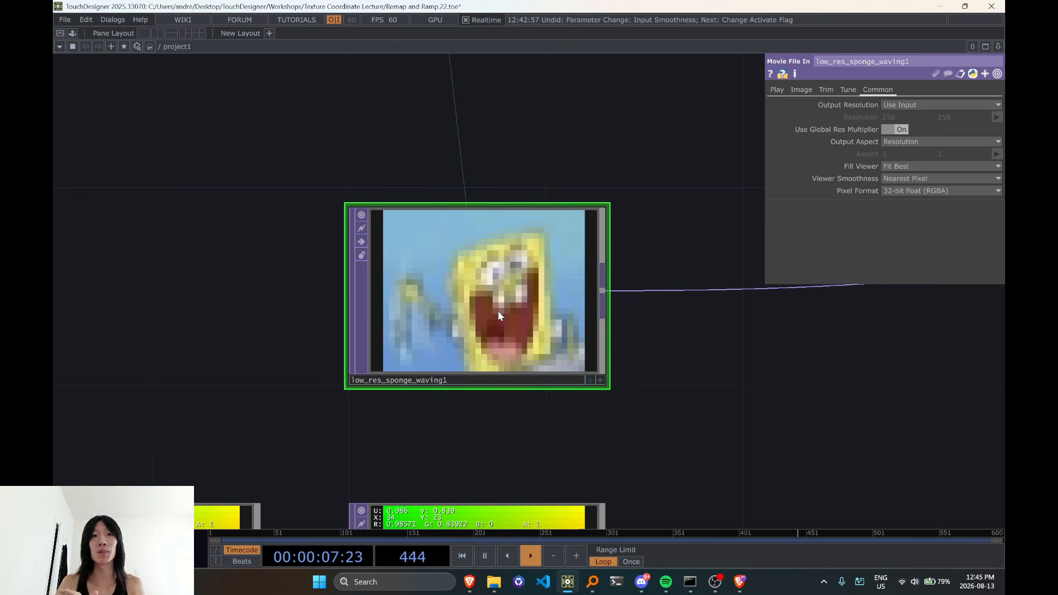
key("d")
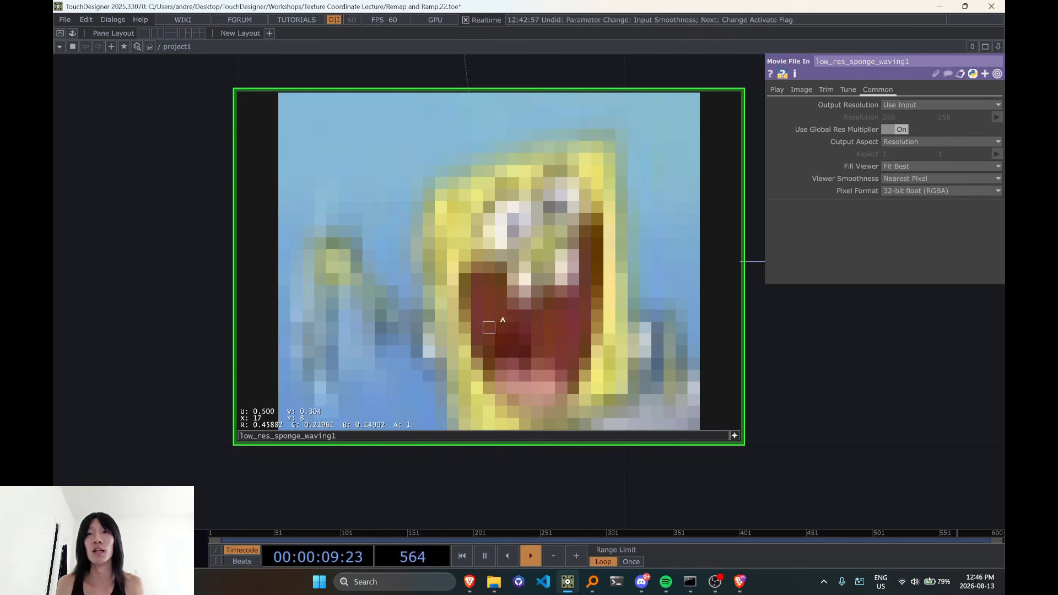
Deactivate the low_res_sponge_waving1 viewer and select remap3 to compare the two images
scroll(711, 334, "down", 6)
left_click_drag(707, 370, 267, 355)
left_click(425, 357)
scroll(320, 362, "down", 6)
scroll(521, 389, "up", 3)
scroll(521, 389, "up", 1)
left_click(554, 327)
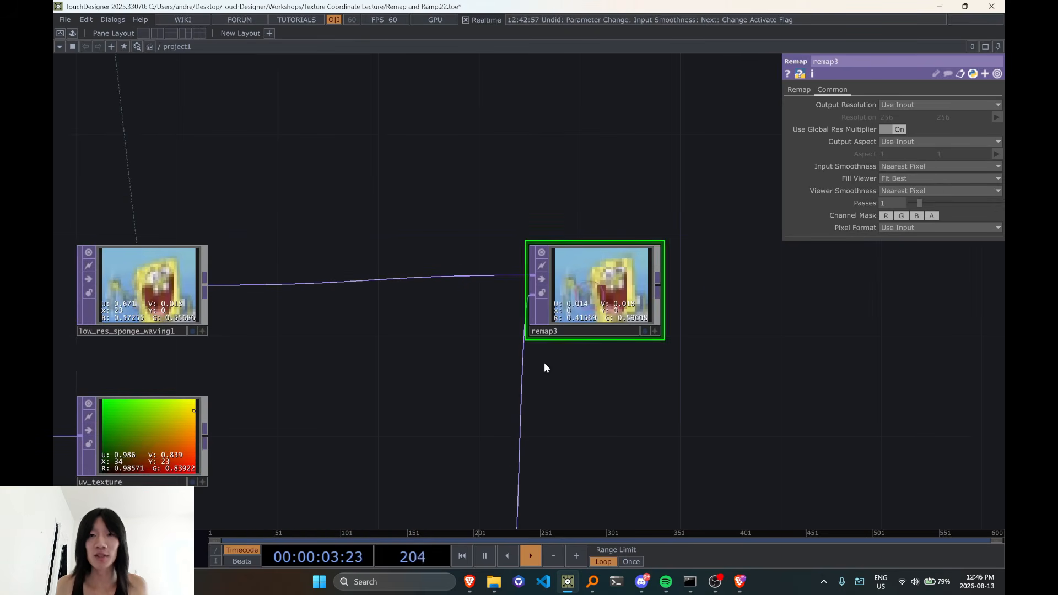
Connect the uv_texture output to the second input of remap3 in place of math10
scroll(586, 330, "up", 8)
scroll(707, 297, "down", 3)
scroll(707, 297, "down", 5)
left_click_drag(653, 378, 654, 237)
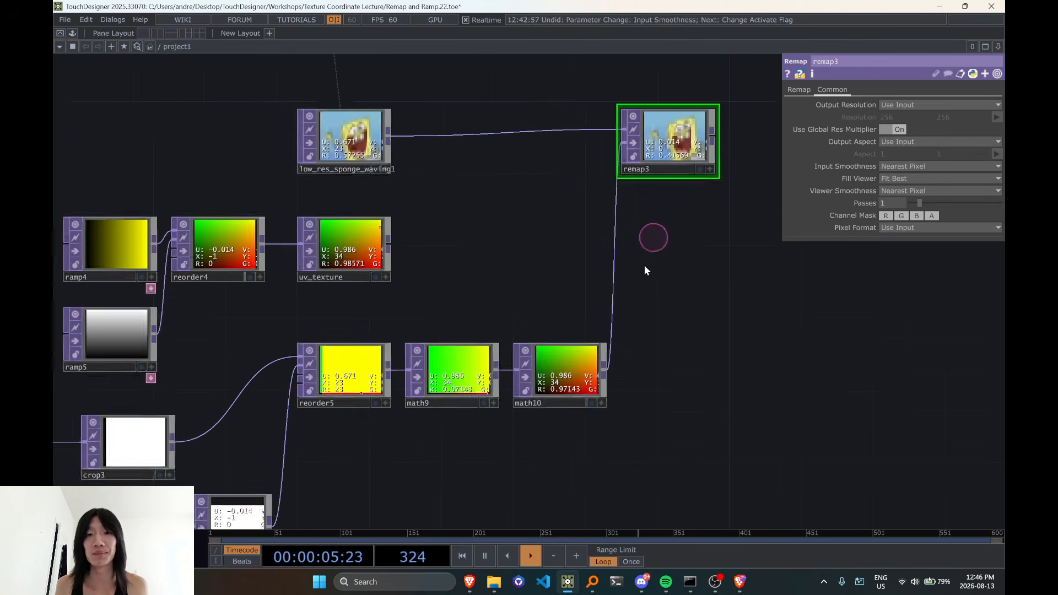
left_click_drag(637, 312, 616, 312)
left_click(374, 243)
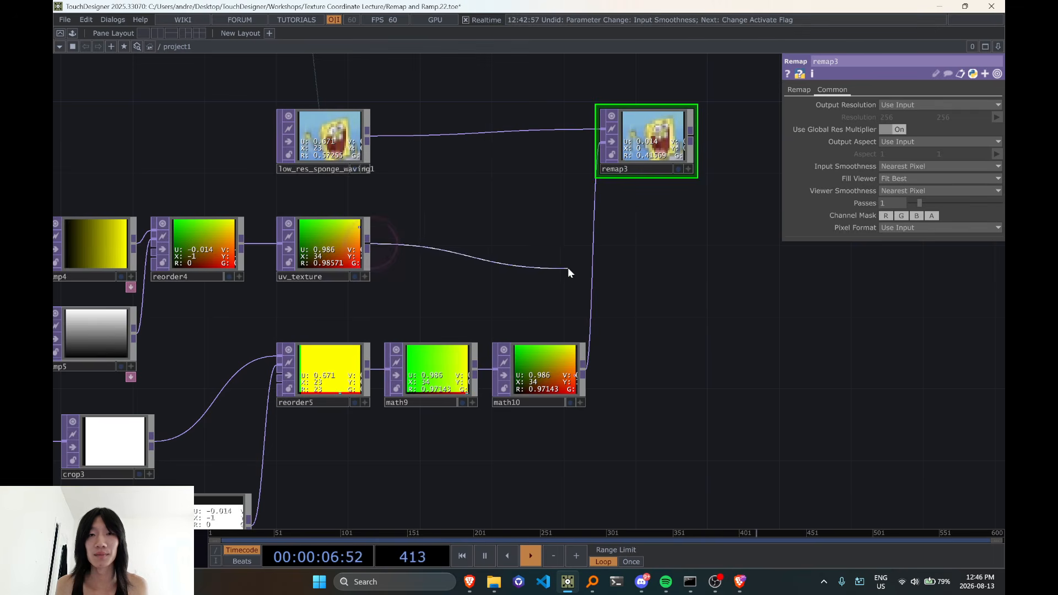
left_click(595, 261)
scroll(567, 326, "up", 6)
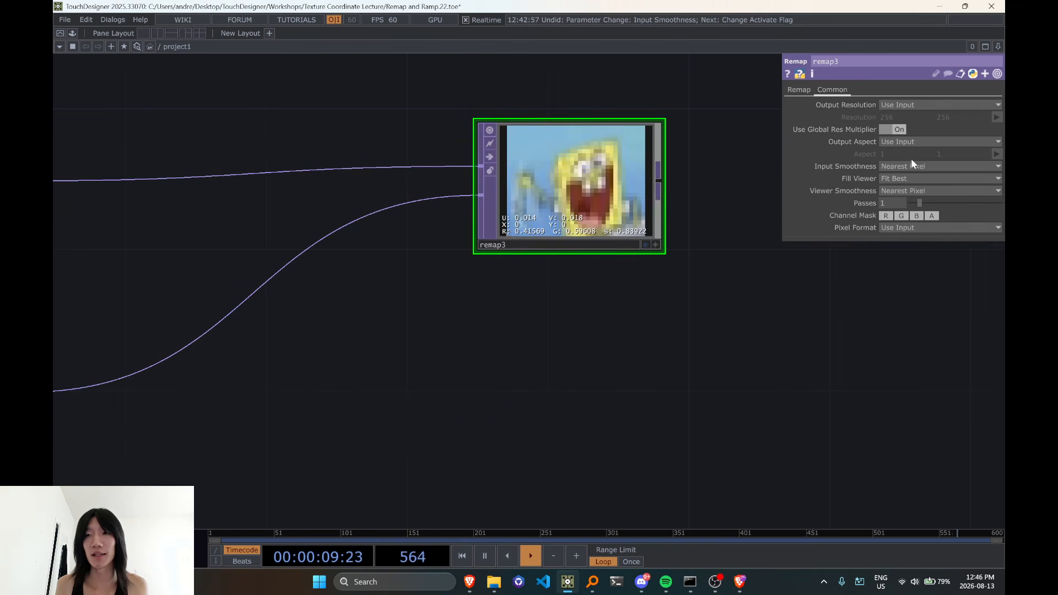
Set both Input Smoothness and Viewer Smoothness of remap3 to Interpolate Pixels
left_click(911, 165)
left_click(909, 190)
left_click(905, 191)
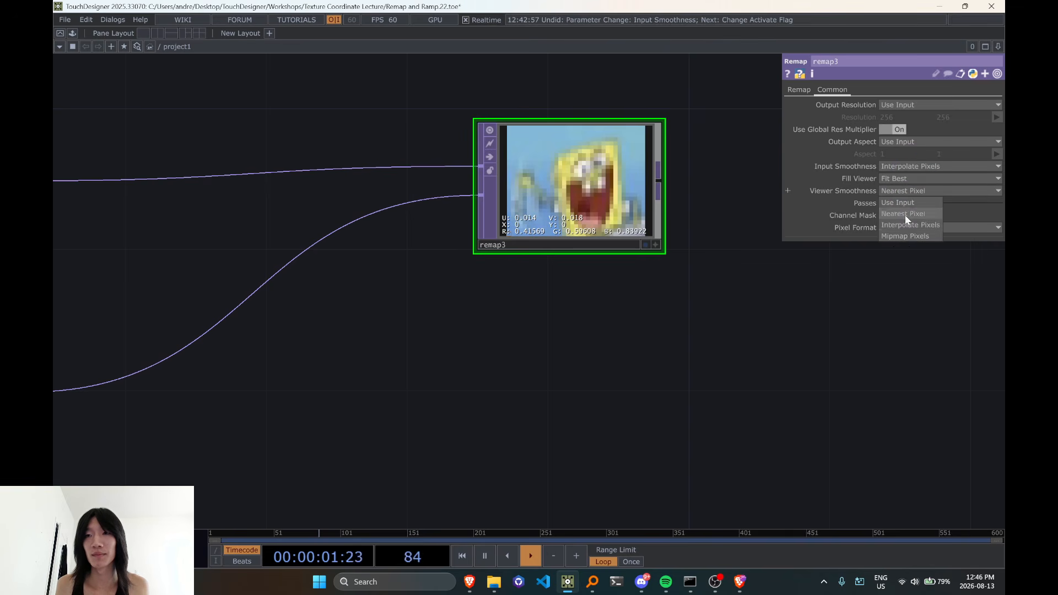
left_click(904, 225)
scroll(607, 274, "up", 4)
scroll(590, 191, "down", 6)
Reconnect the math10 output to the second input of remap3 and check the remapped image
left_click(582, 325)
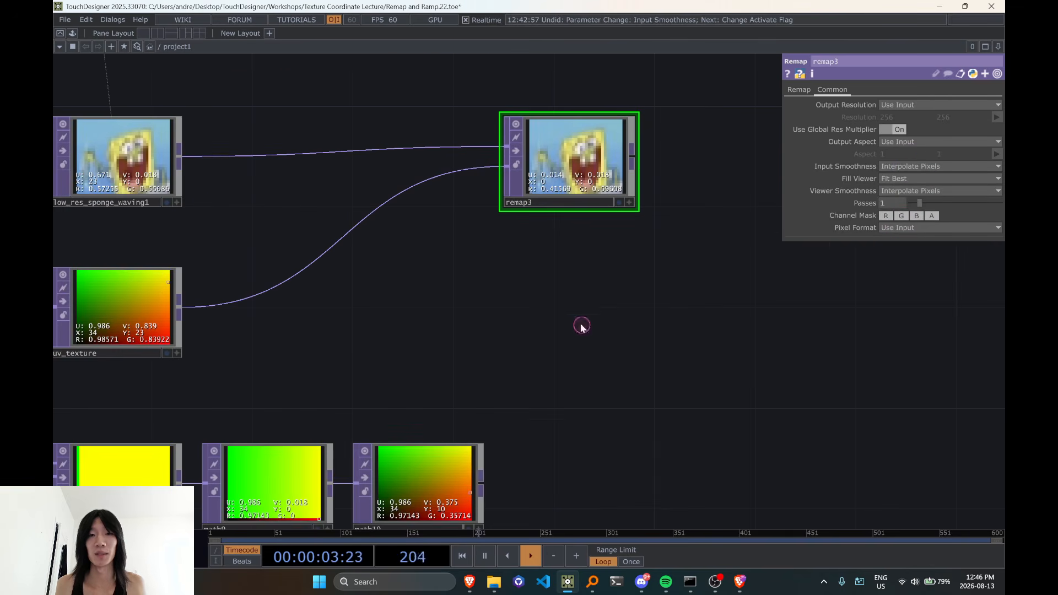
left_click(481, 483)
left_click(320, 255)
scroll(571, 276, "up", 5)
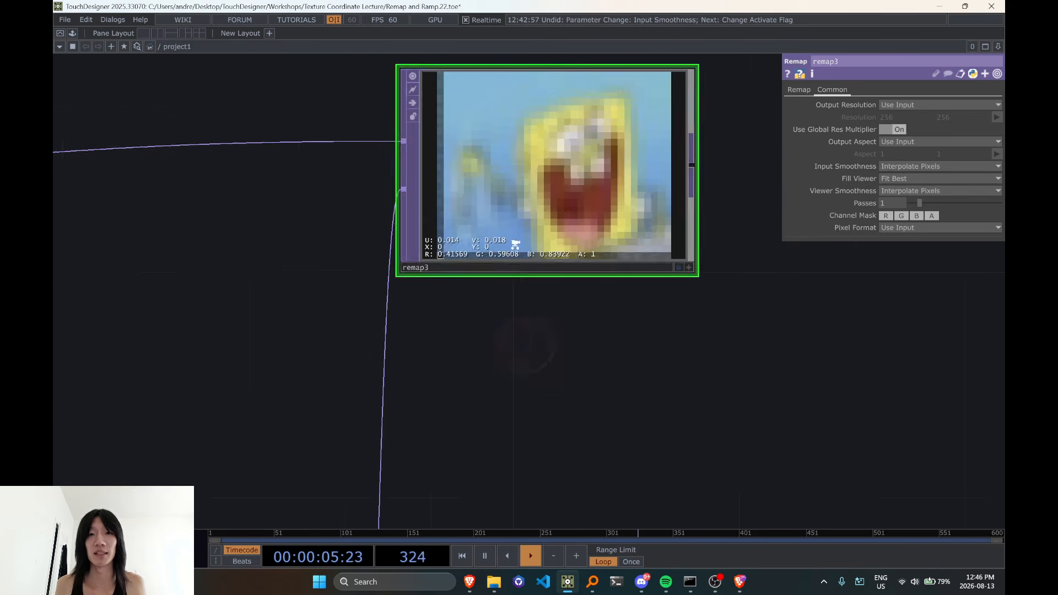
scroll(435, 135, "down", 3)
left_click_drag(370, 161, 358, 243)
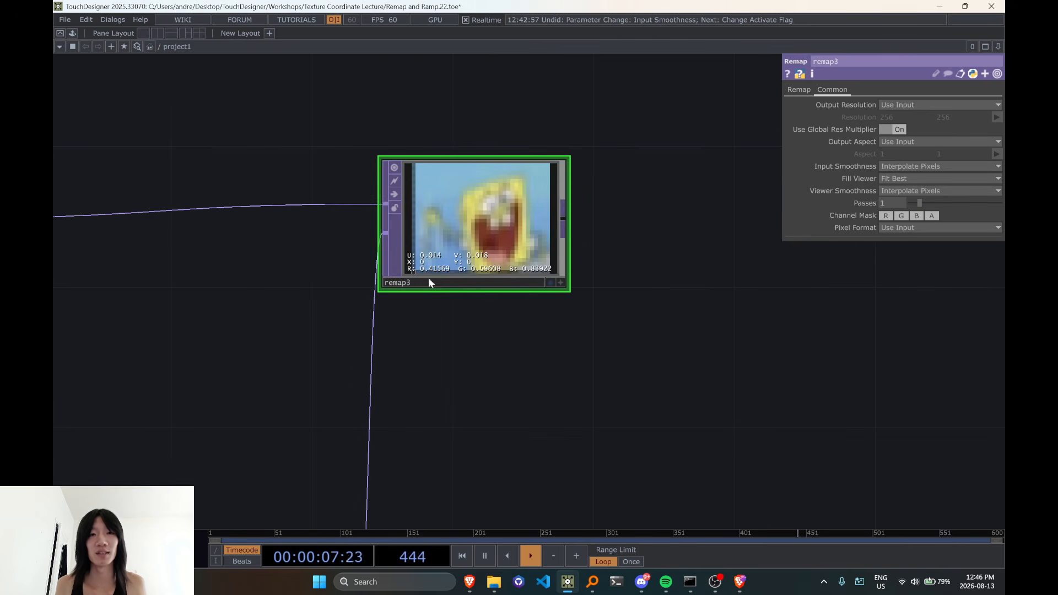
Set both Input Smoothness and Viewer Smoothness of remap3 to Nearest Pixel
left_click(901, 167)
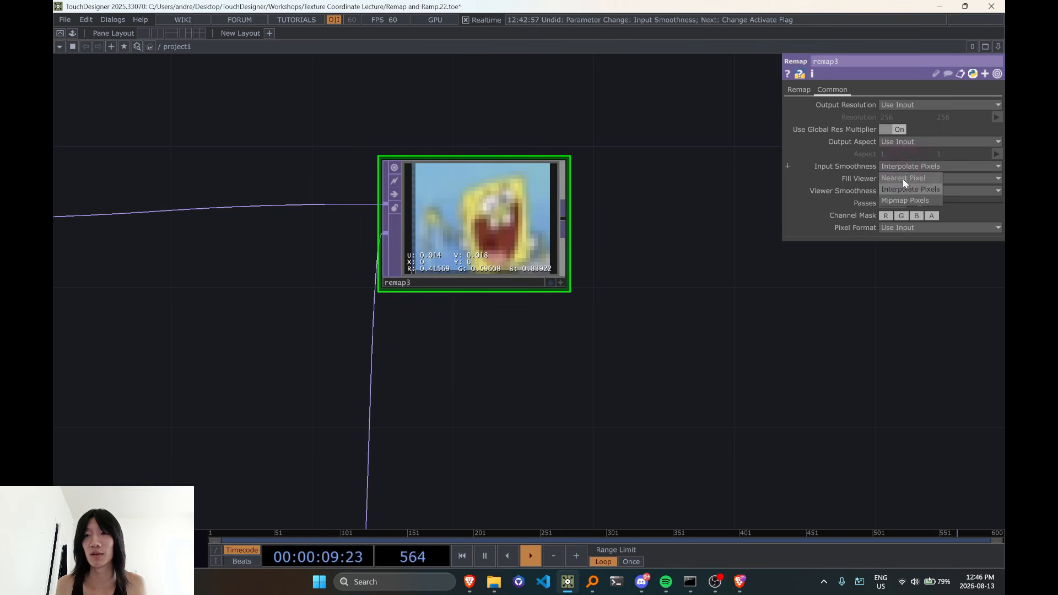
left_click(903, 179)
left_click(904, 191)
left_click(897, 212)
scroll(444, 273, "up", 5)
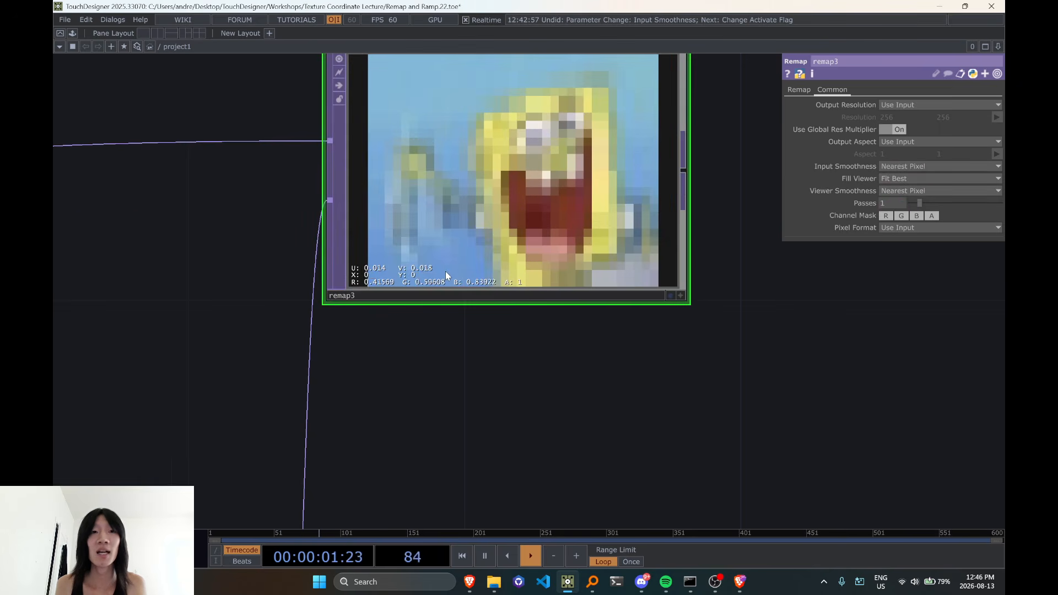
Place low_res_sponge_waving1 directly beside remap3 and compare their images, using the active remap3 viewer
left_click(769, 305)
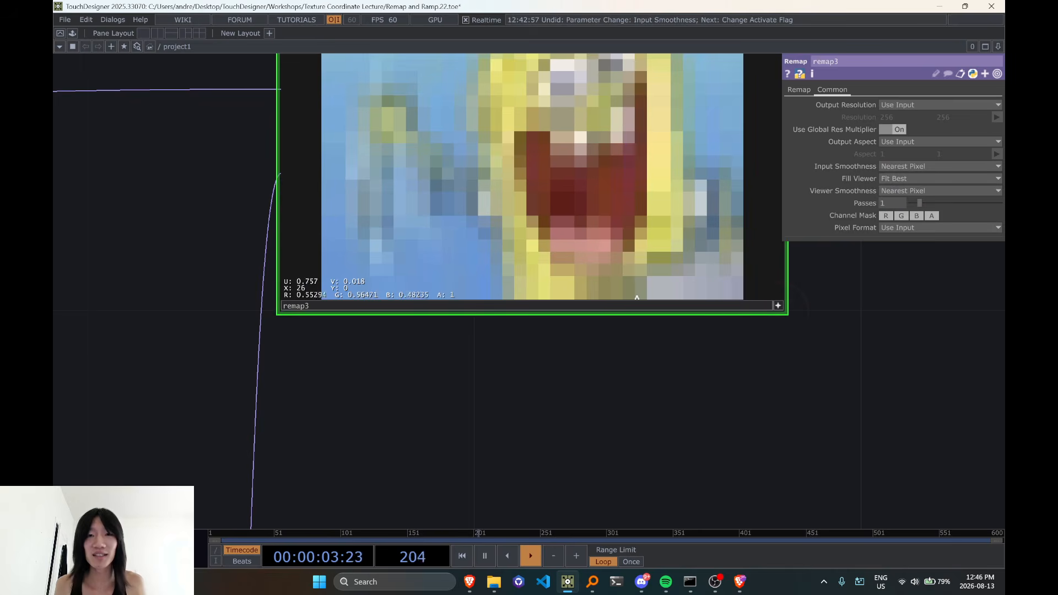
scroll(455, 294, "down", 5)
scroll(455, 294, "down", 2)
left_click_drag(398, 299, 478, 307)
scroll(395, 308, "down", 5)
scroll(358, 302, "up", 3)
left_click_drag(124, 269, 401, 269)
scroll(380, 287, "up", 2)
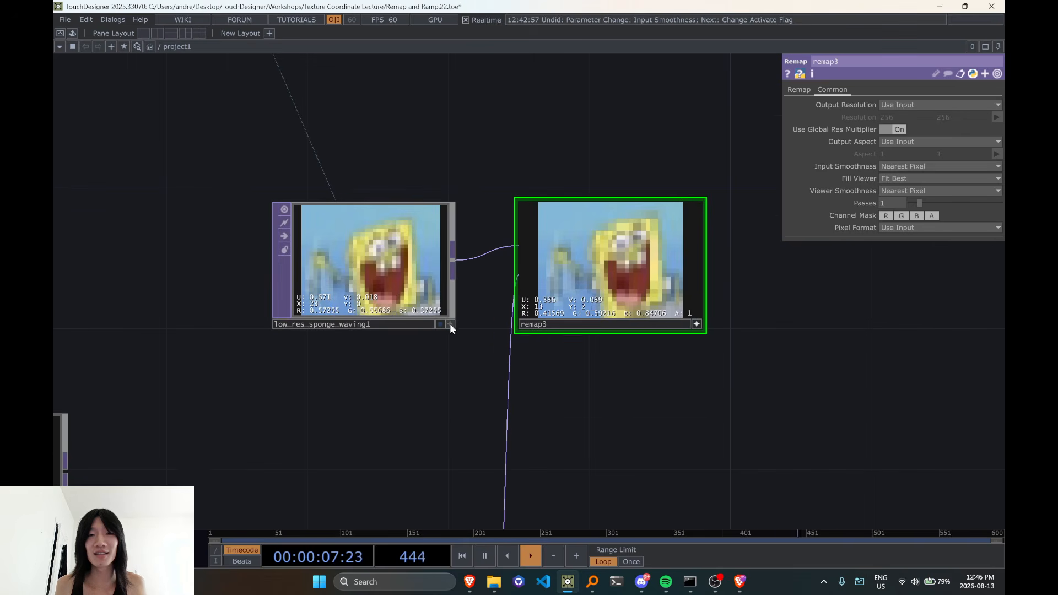
left_click(700, 326)
scroll(659, 319, "down", 3)
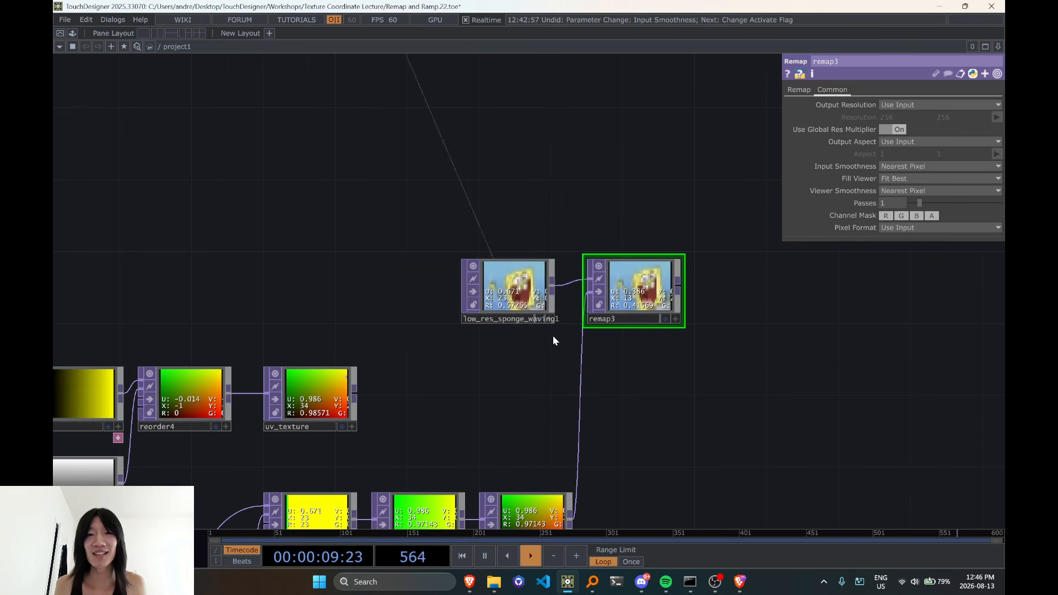
Move low_res_sponge_waving1 away from remap3 and shift remap3 lower in the network to make room for another node
left_click_drag(508, 301, 365, 301)
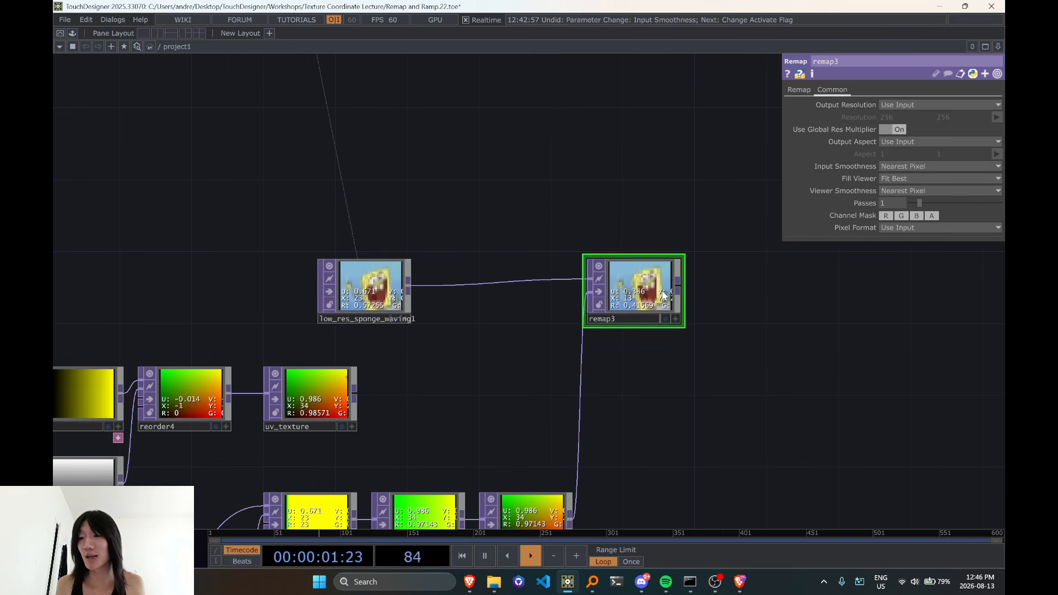
left_click_drag(653, 305, 599, 395)
left_click_drag(713, 391, 646, 376)
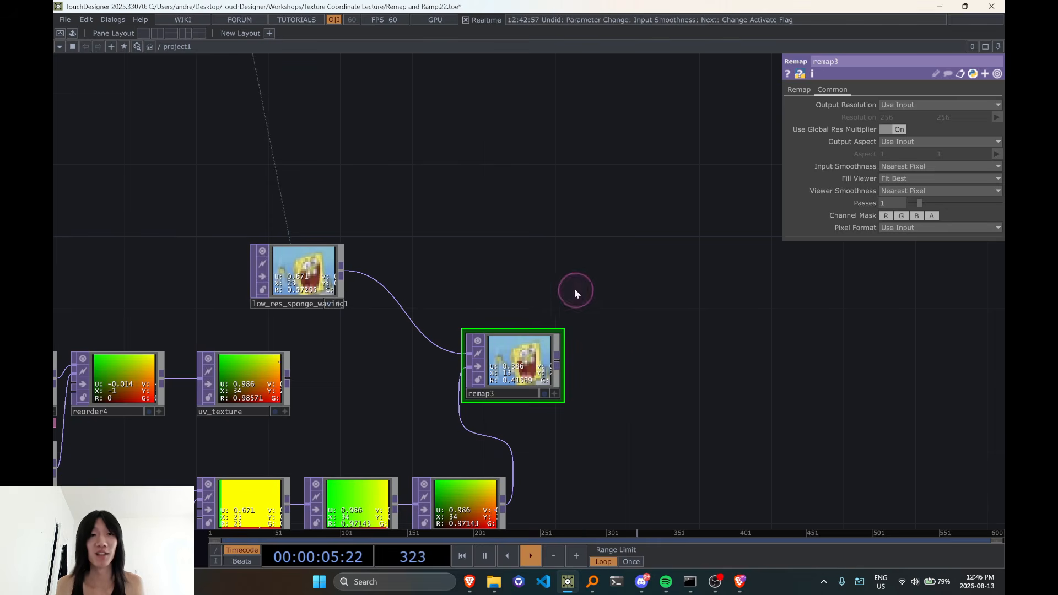
Add a Difference TOP and connect low_res_sponge_waving1 to its first input and remap3 to its second
key("Tab")
type("diff")
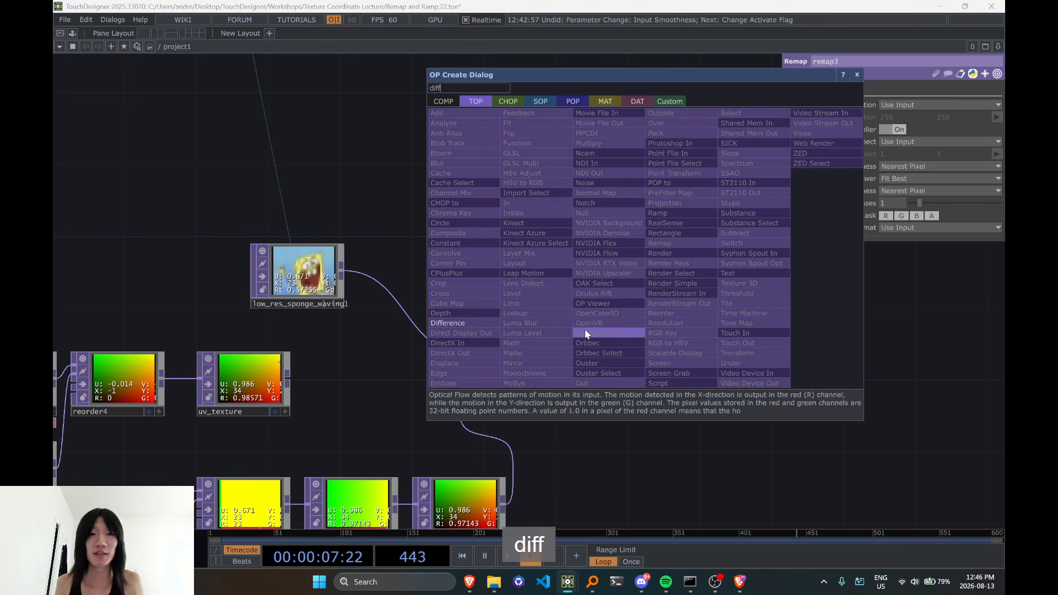
left_click(461, 324)
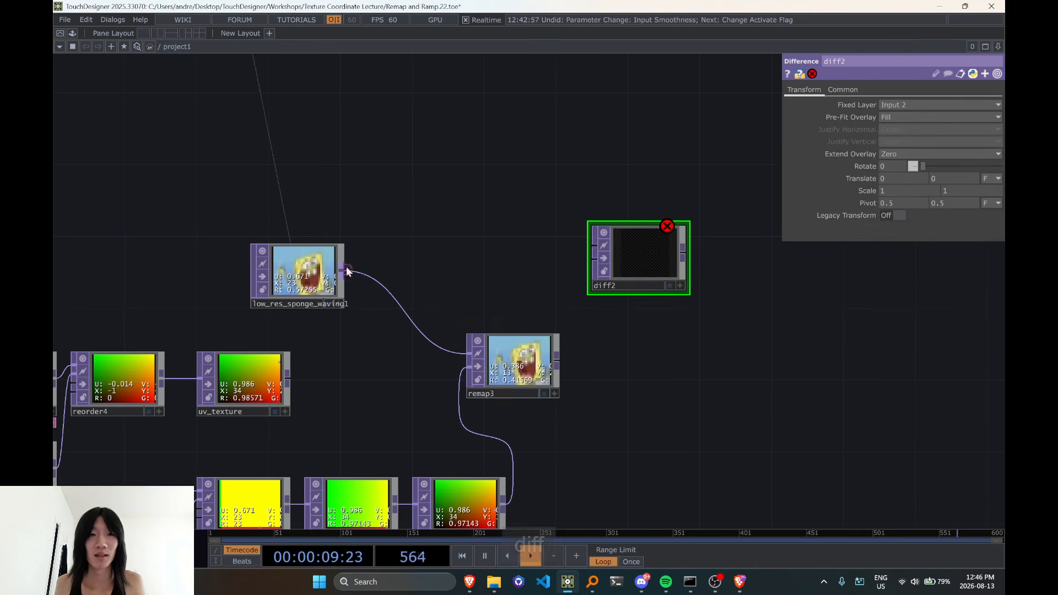
left_click_drag(341, 270, 595, 247)
left_click_drag(584, 296, 637, 285)
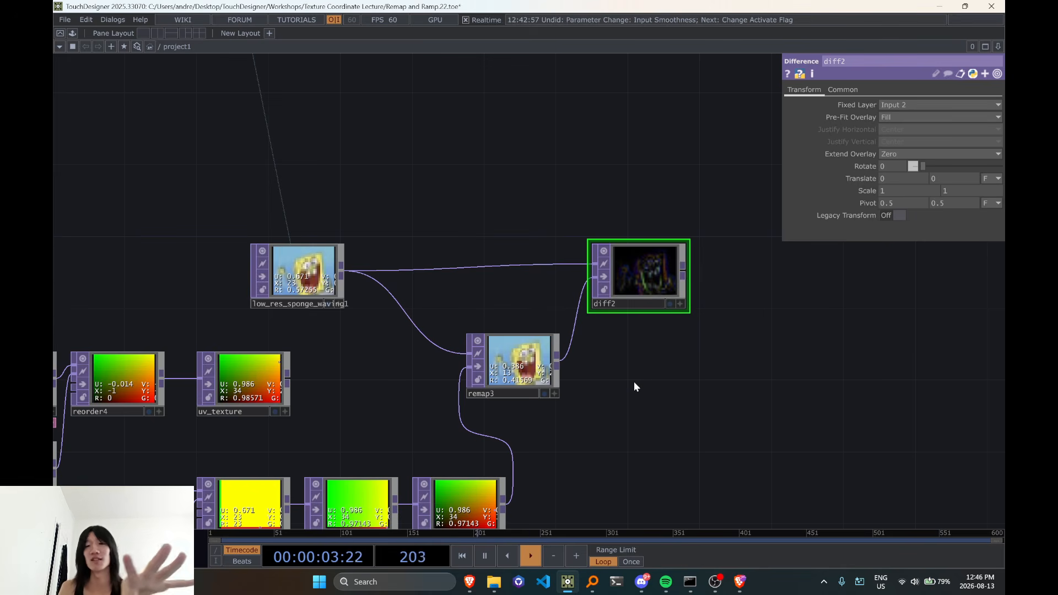
Connect uv_texture to the second input of remap3 and display the pixel value overlay in the Difference viewer
scroll(414, 287, "up", 3)
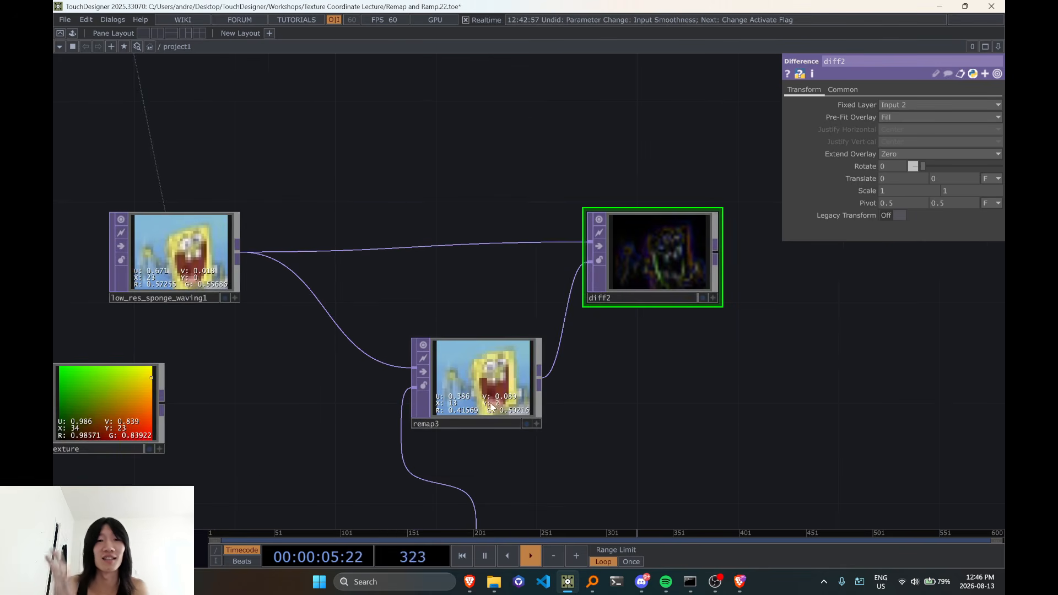
scroll(408, 374, "down", 3)
scroll(348, 380, "up", 3)
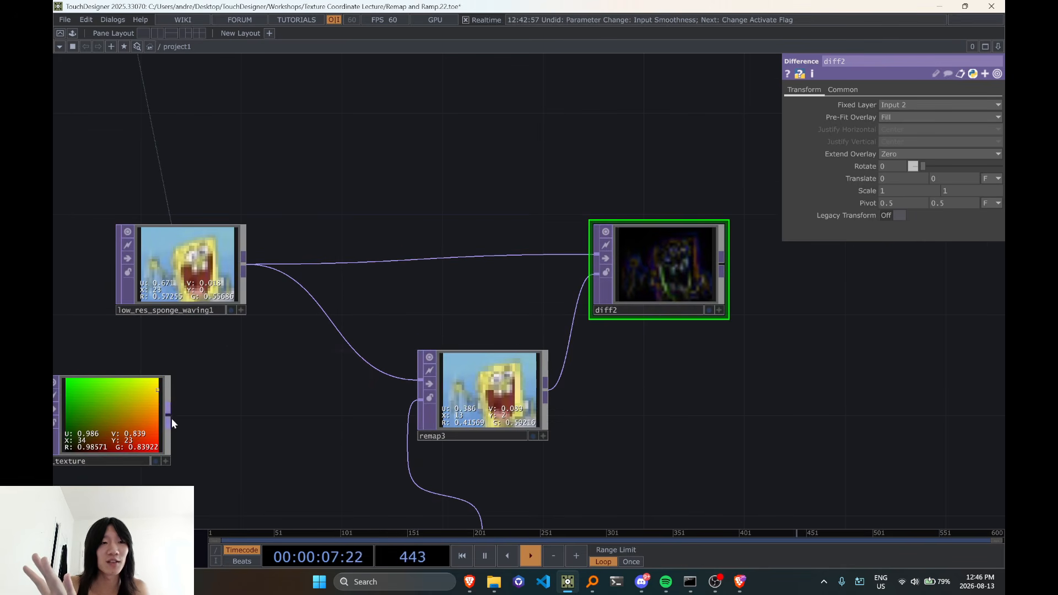
left_click_drag(169, 417, 407, 418)
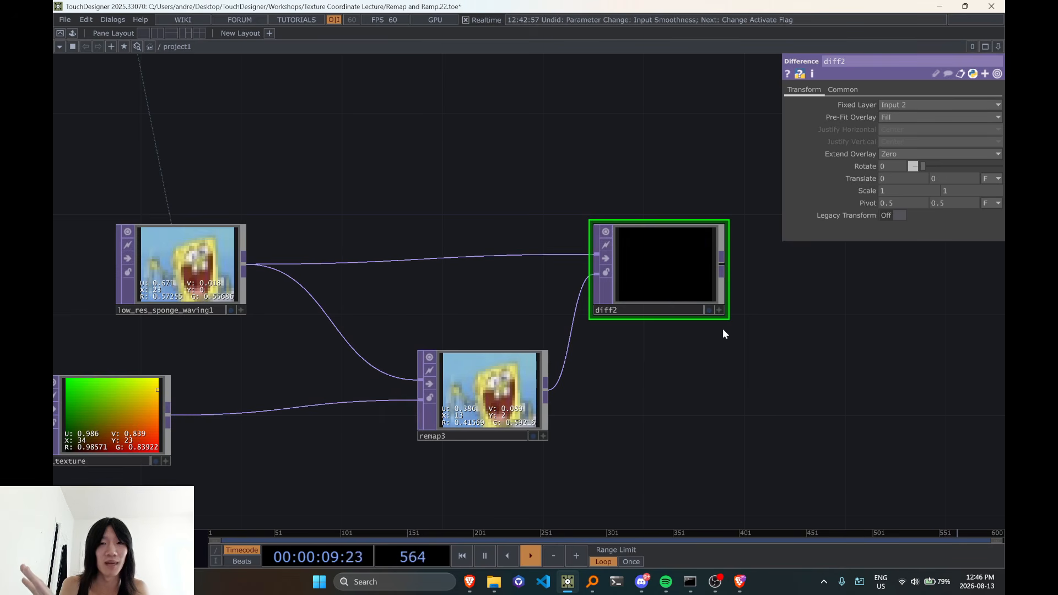
key("d")
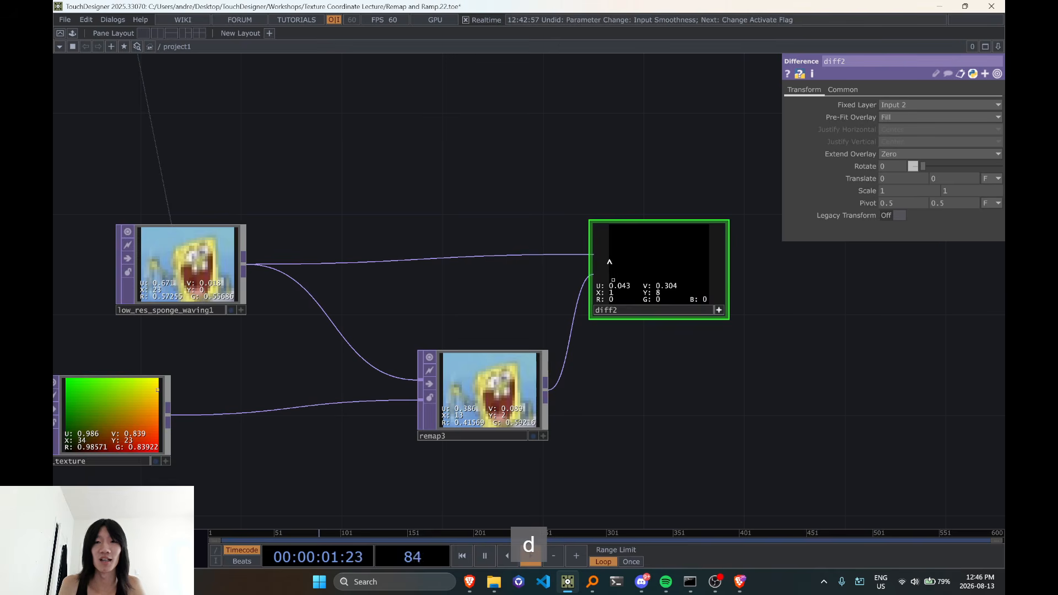
Connect math10 to the second input of remap3 in place of uv_texture and examine the Difference image up close
scroll(672, 277, "down", 2)
left_click_drag(529, 500, 504, 469)
left_click_drag(576, 490, 748, 366)
scroll(536, 465, "down", 2)
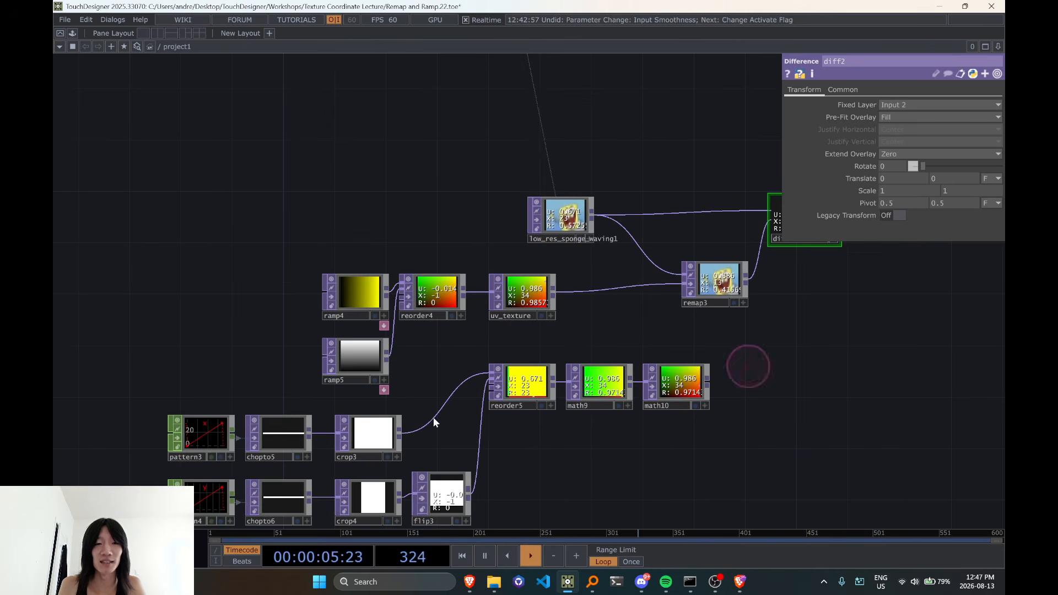
scroll(551, 428, "up", 2)
left_click_drag(557, 441, 293, 489)
scroll(432, 438, "up", 2)
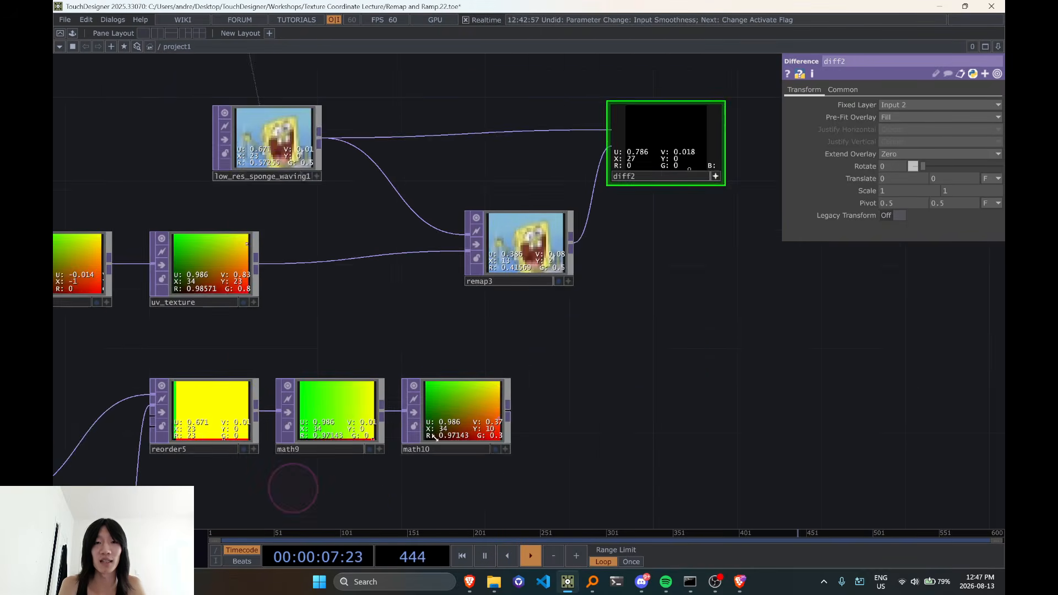
left_click_drag(527, 411, 414, 216)
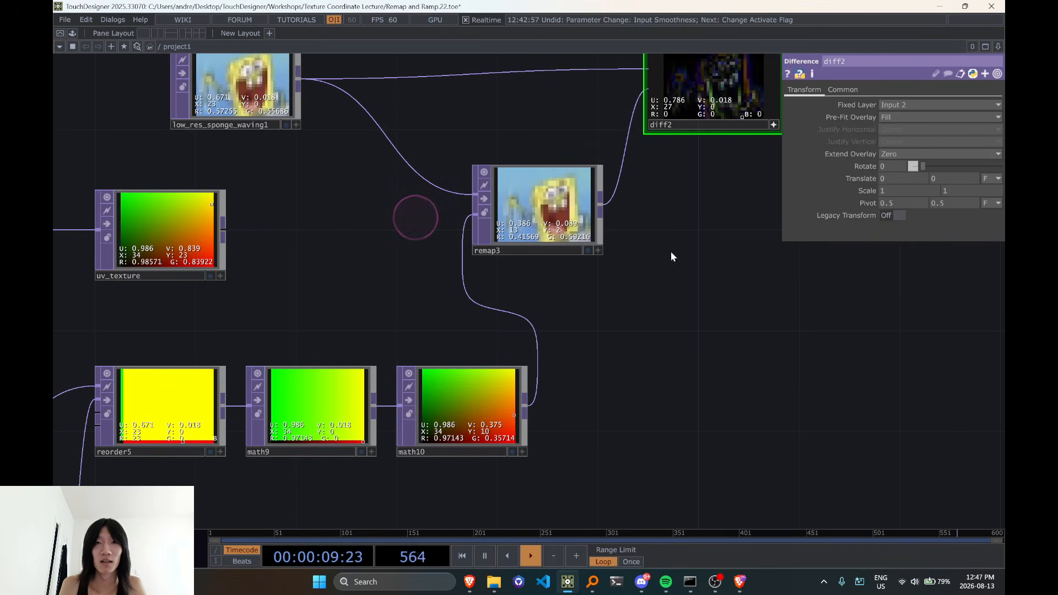
left_click_drag(760, 265, 557, 433)
scroll(557, 432, "up", 2)
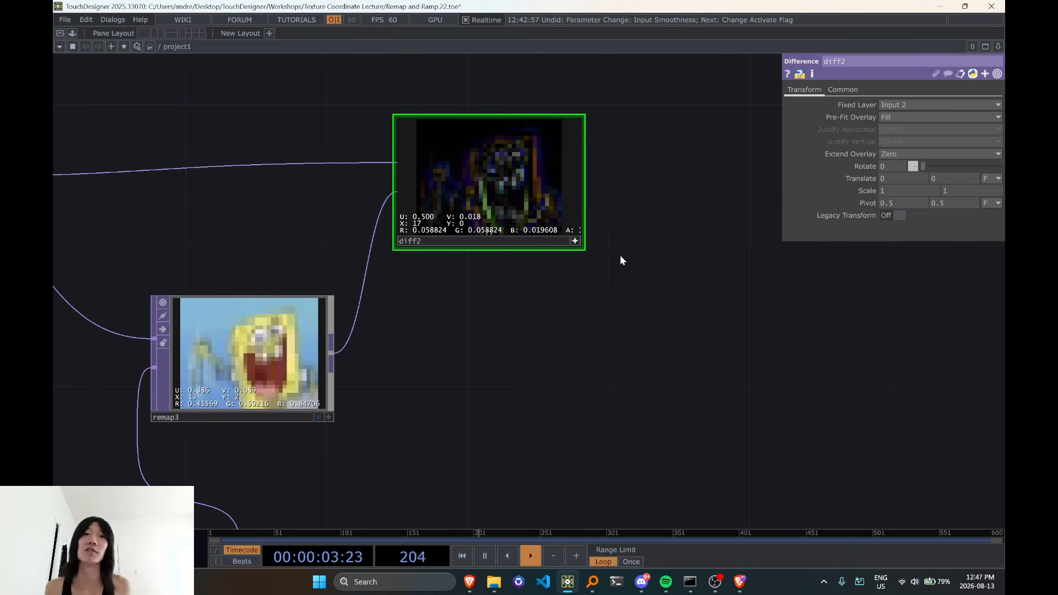
Turn off the active viewer of diff2, then space out diff2 and remap3 so remap3 sits between it and low_res_sponge_waving1
scroll(620, 260, "down", 2)
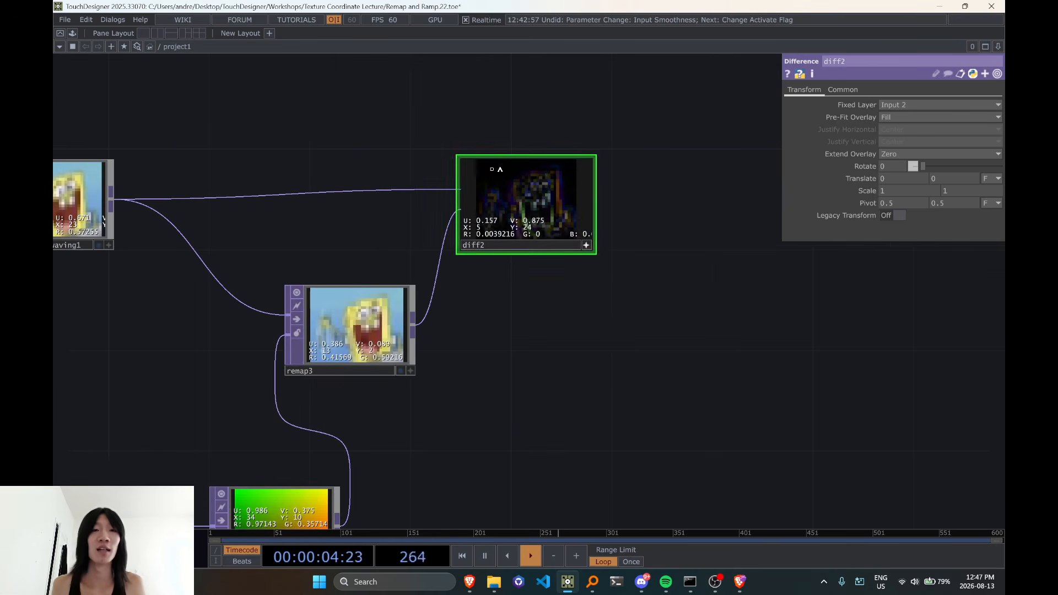
left_click(586, 246)
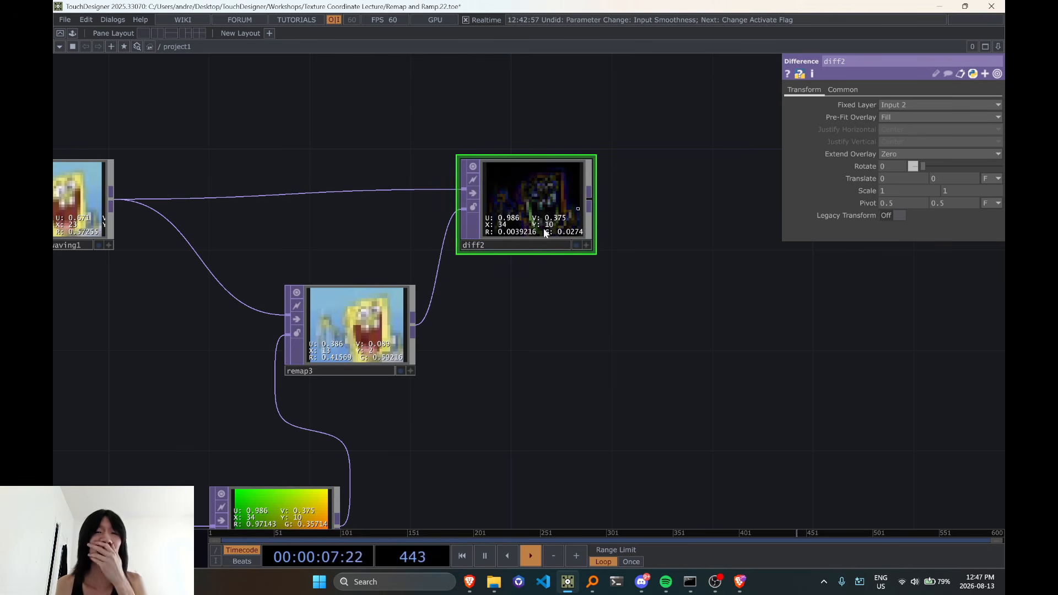
left_click_drag(525, 217, 600, 217)
left_click_drag(411, 321, 462, 245)
left_click(446, 259)
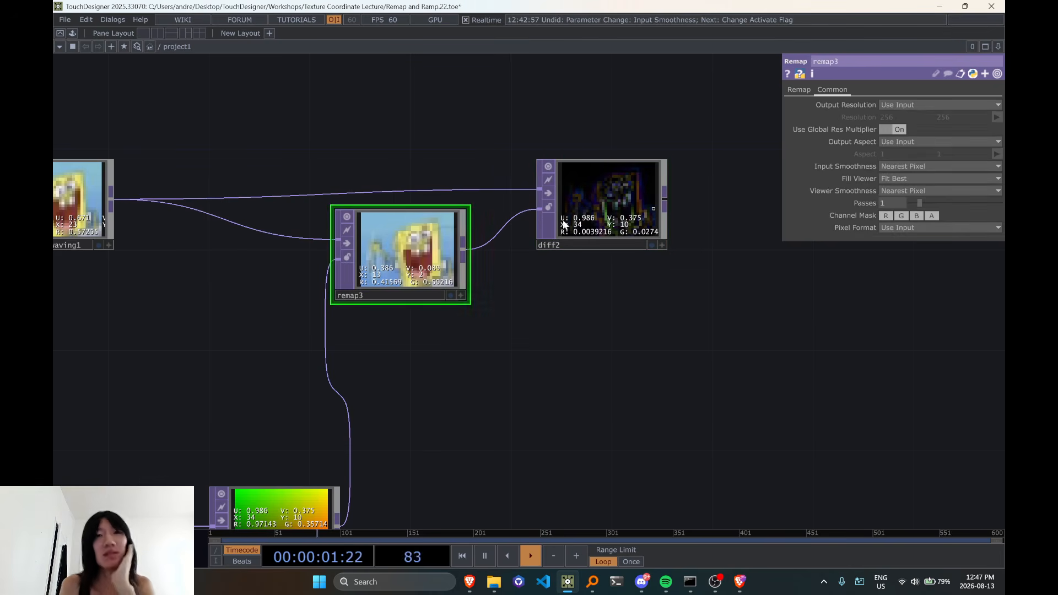
left_click(602, 202)
Move uv_texture directly above math10 so the two coordinate textures can be compared
scroll(641, 220, "down", 5)
scroll(527, 293, "up", 5)
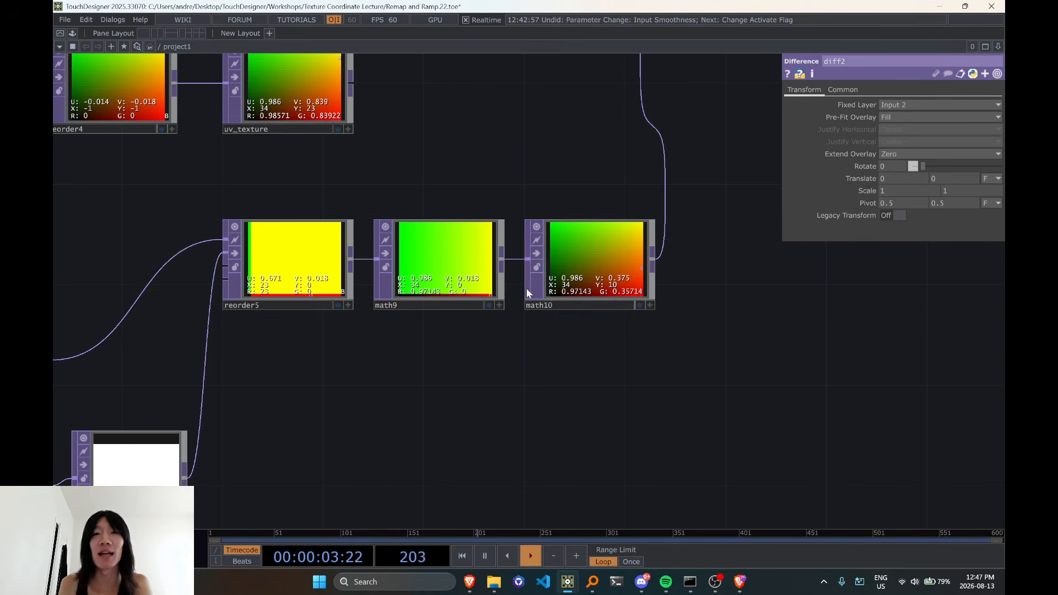
left_click_drag(714, 293, 594, 421)
left_click_drag(434, 269, 560, 227)
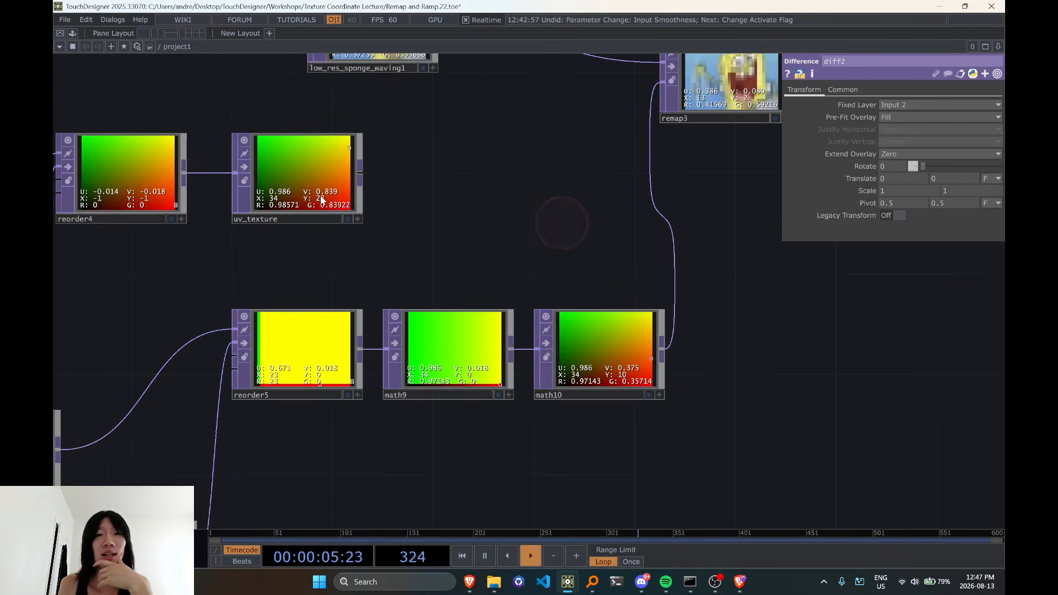
left_click_drag(316, 200, 601, 277)
scroll(718, 333, "up", 6)
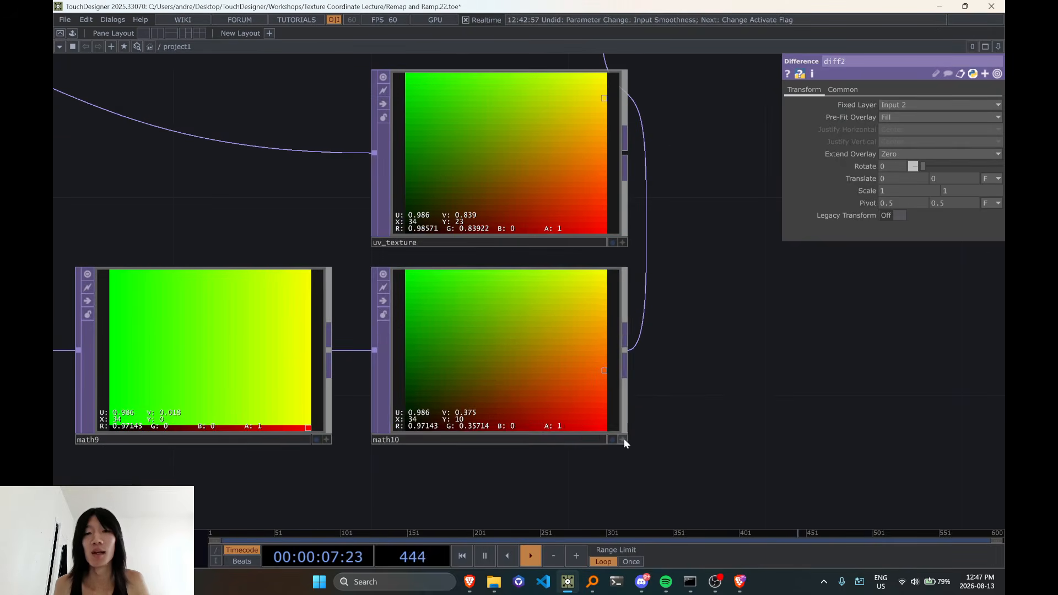
Activate the viewers of uv_texture and math10 and compare the pixel values at their corners
left_click_drag(696, 435, 674, 480)
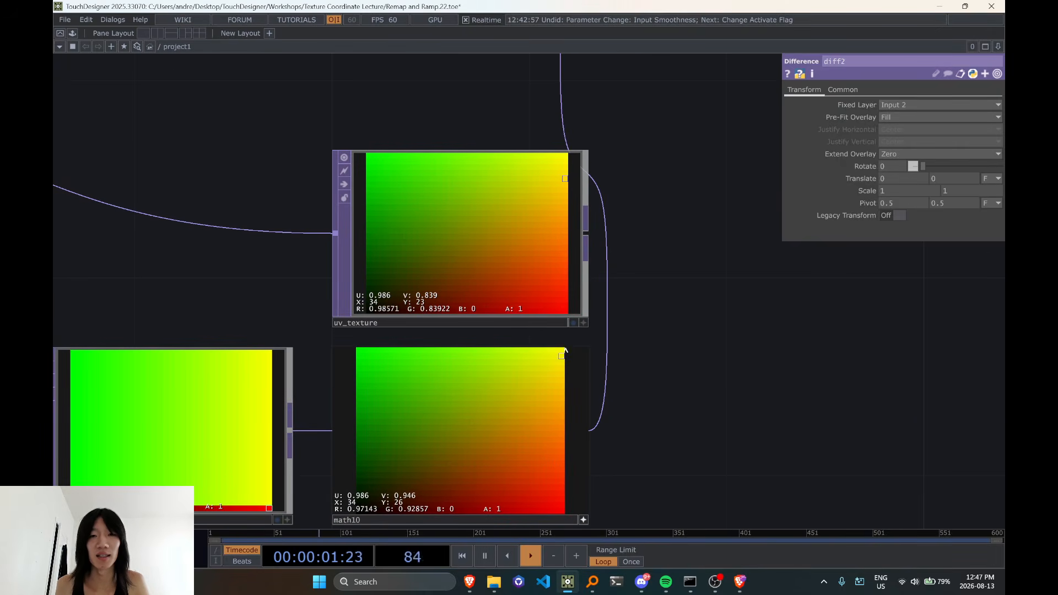
scroll(652, 321, "down", 6)
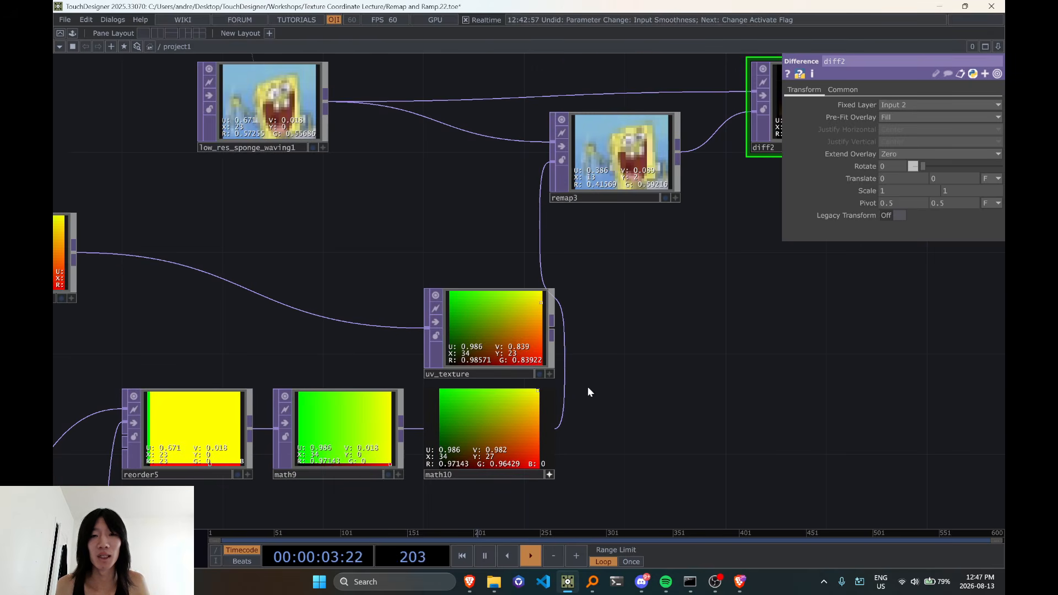
scroll(543, 315, "up", 5)
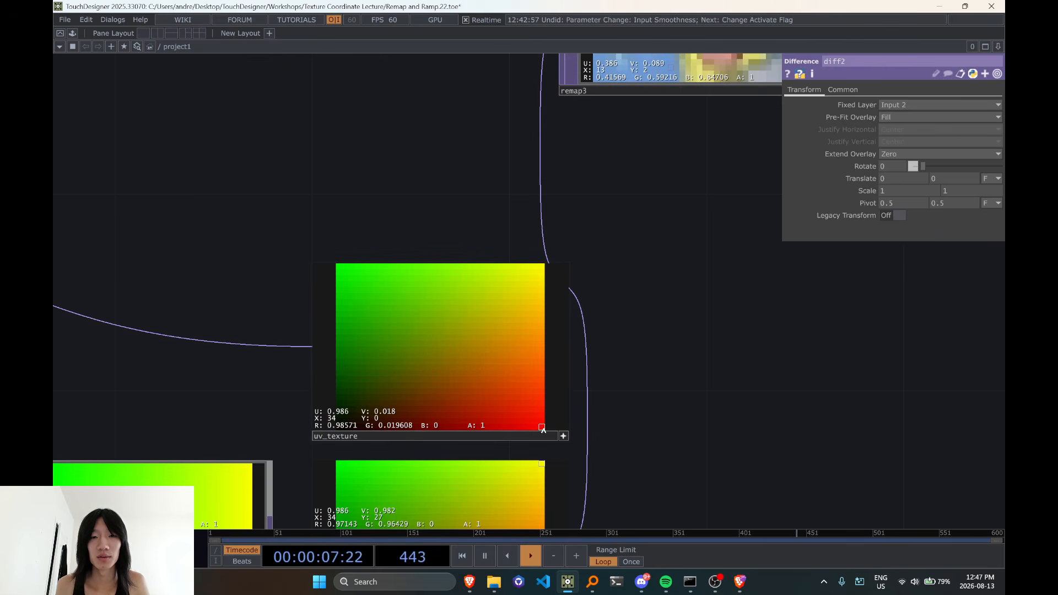
left_click_drag(651, 453, 717, 257)
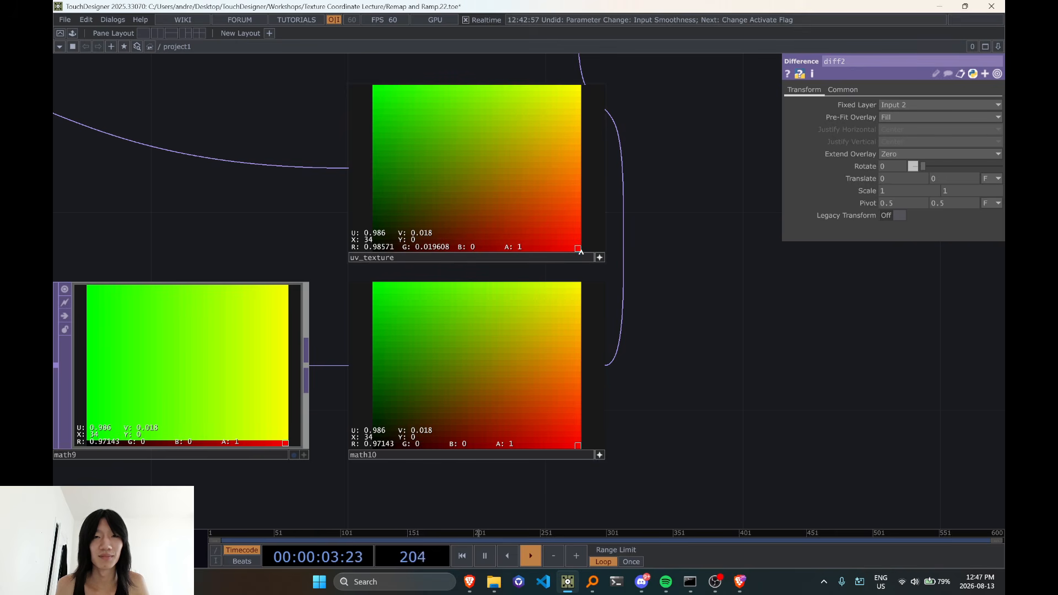
scroll(703, 276, "down", 3)
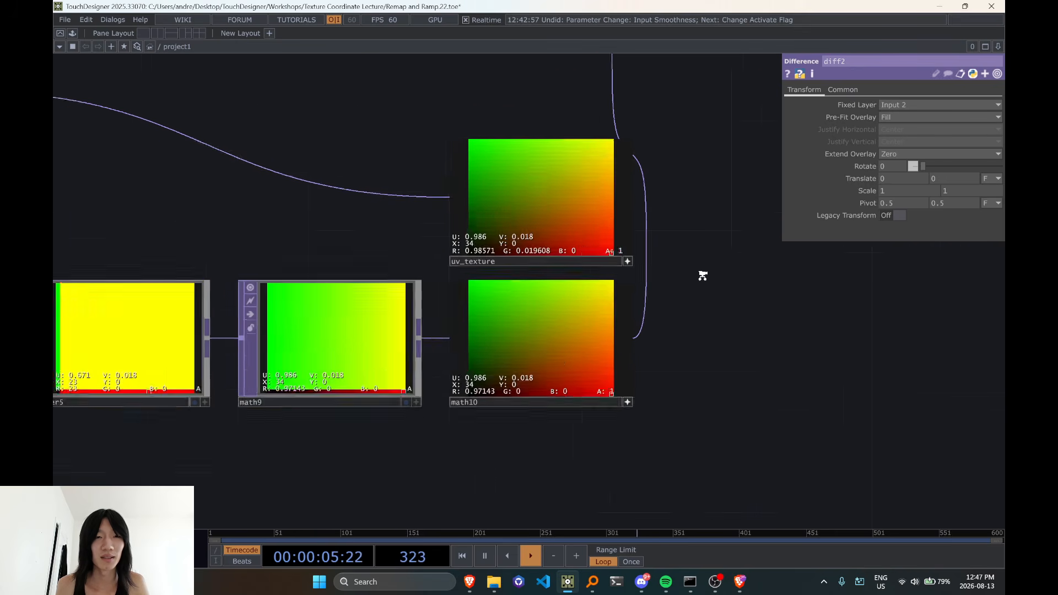
scroll(703, 275, "up", 2)
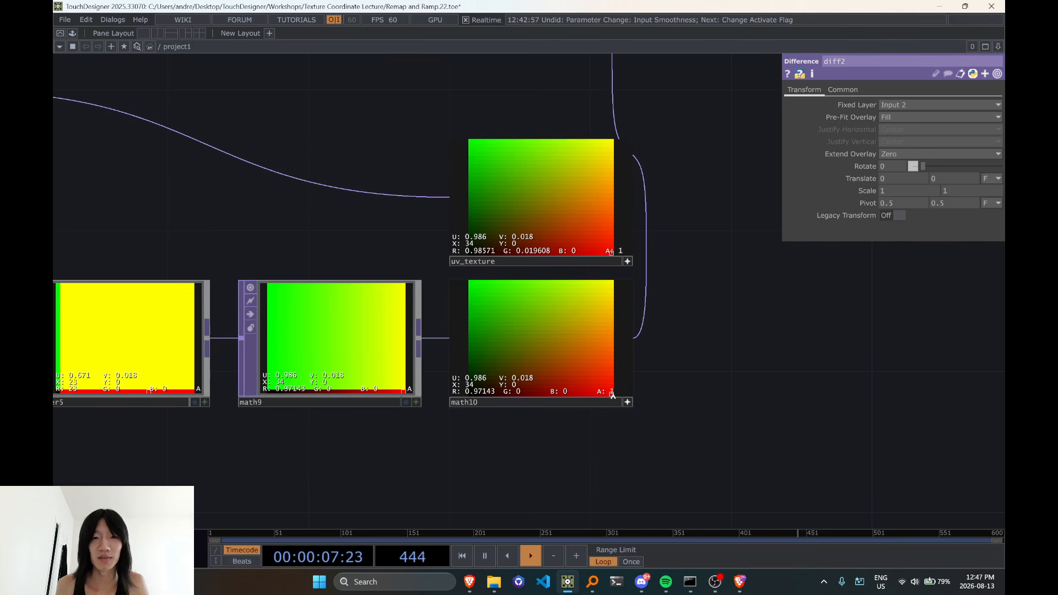
left_click_drag(735, 458, 748, 456)
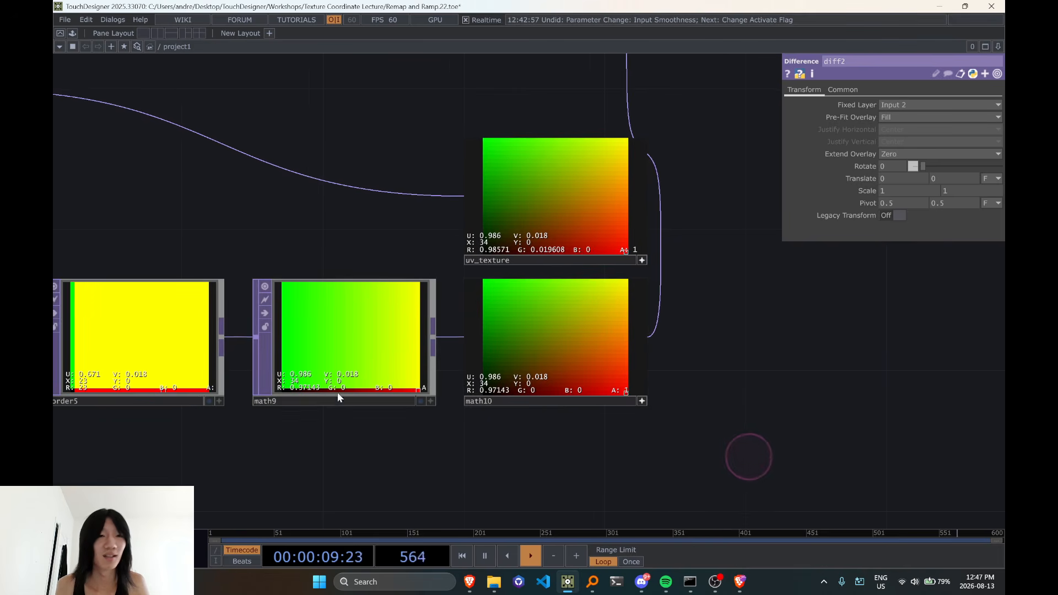
Select math9 and inspect its horizontally normalized index image beside math10
left_click(341, 368)
scroll(338, 380, "down", 3)
left_click_drag(287, 462, 500, 429)
scroll(587, 371, "up", 2)
scroll(587, 372, "up", 1)
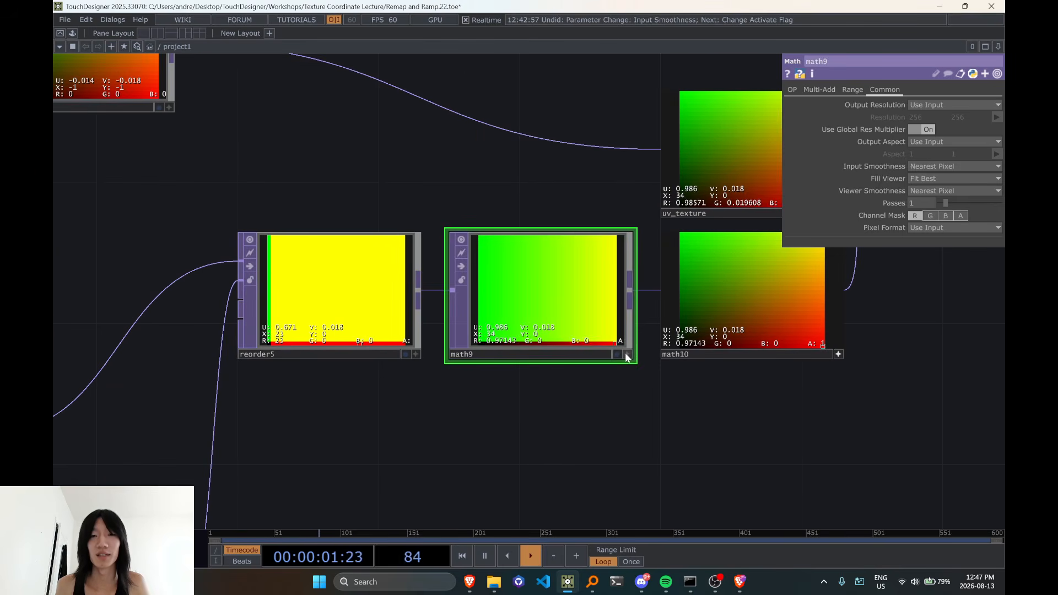
left_click(629, 358)
left_click(629, 356)
scroll(557, 302, "down", 2)
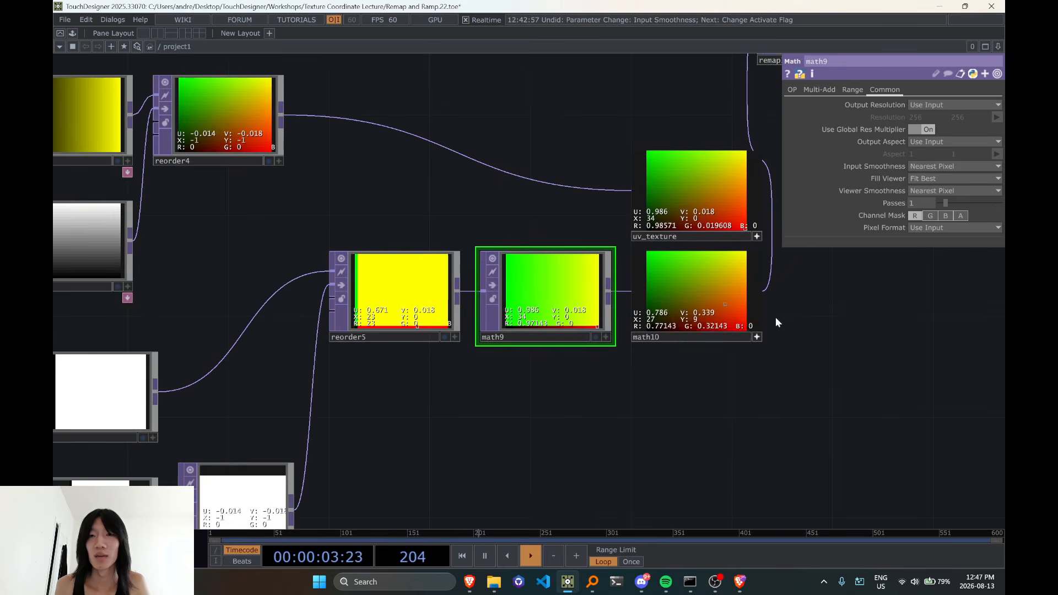
Select diff2 and turn off the active viewers of uv_texture and math10
left_click_drag(775, 336, 563, 421)
scroll(590, 342, "down", 3)
left_click_drag(626, 322, 593, 329)
left_click(651, 212)
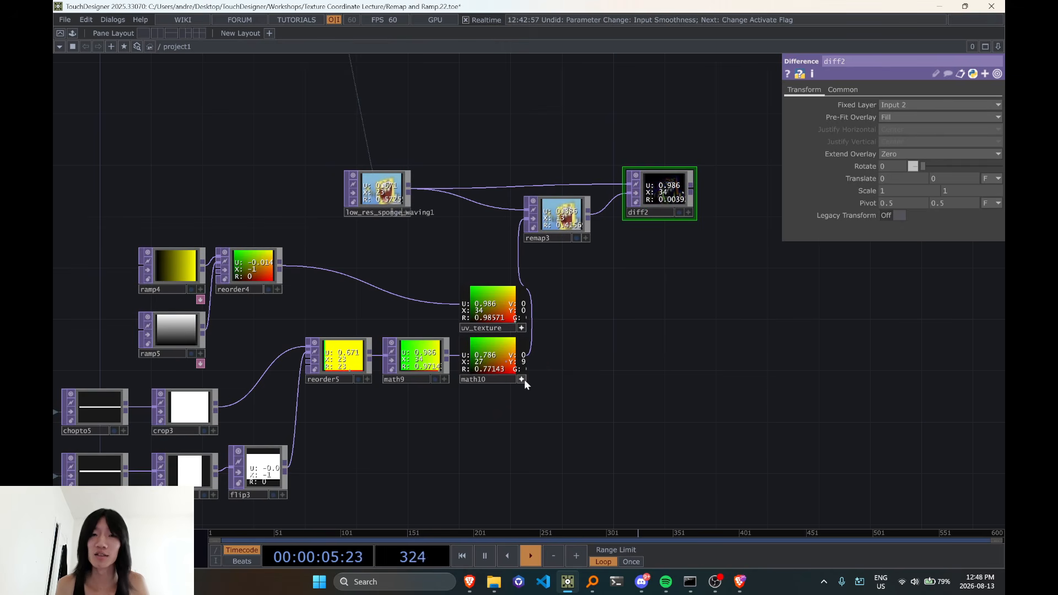
left_click(711, 362)
left_click_drag(695, 376, 634, 414)
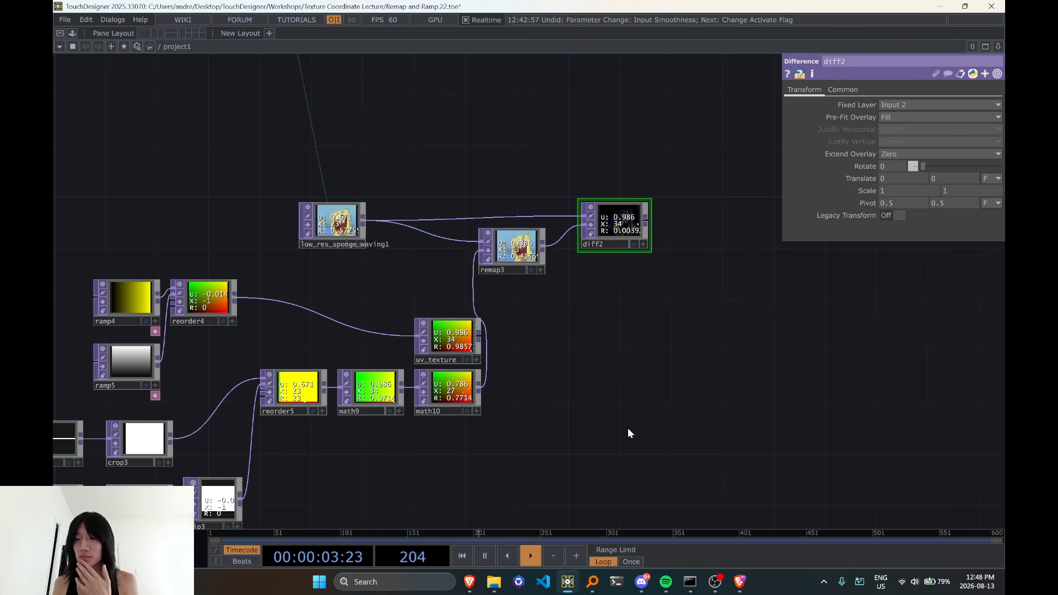
Check the resolution and pixel format of crop3 and reorder5, and the settings of pattern3 and pattern4
left_click_drag(578, 465, 708, 377)
scroll(440, 331, "up", 3)
left_click_drag(397, 278, 421, 303)
middle_click(216, 362)
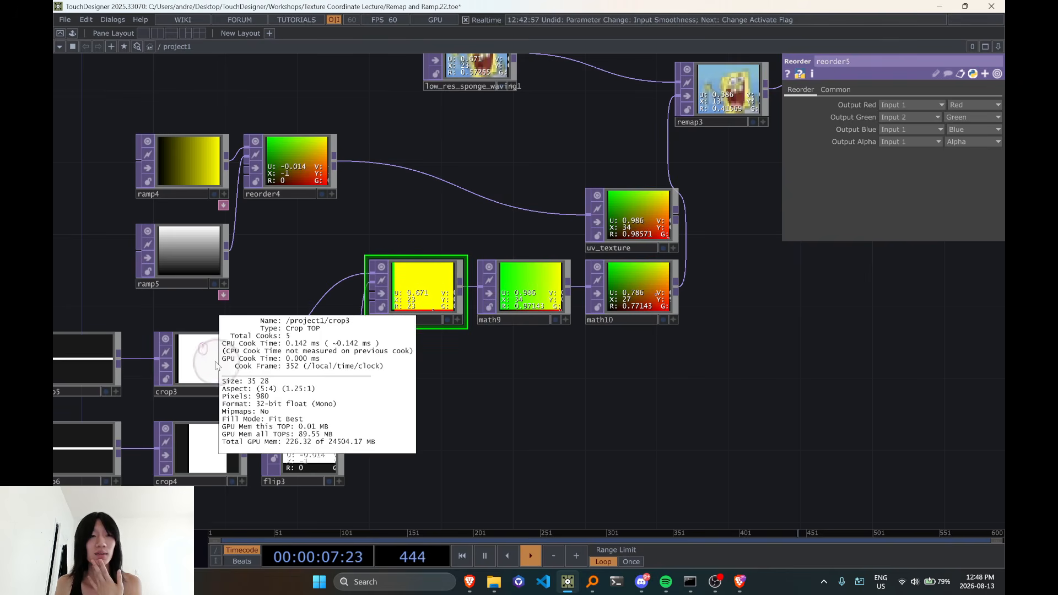
left_click_drag(351, 379, 459, 352)
middle_click(508, 278)
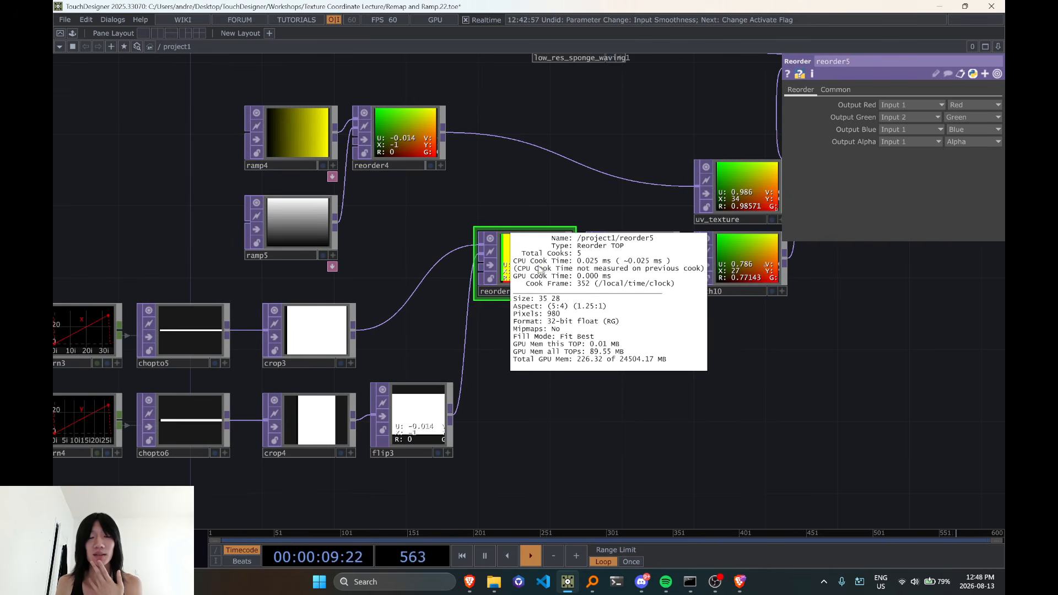
left_click_drag(141, 272, 452, 268)
left_click(383, 336)
left_click(387, 424)
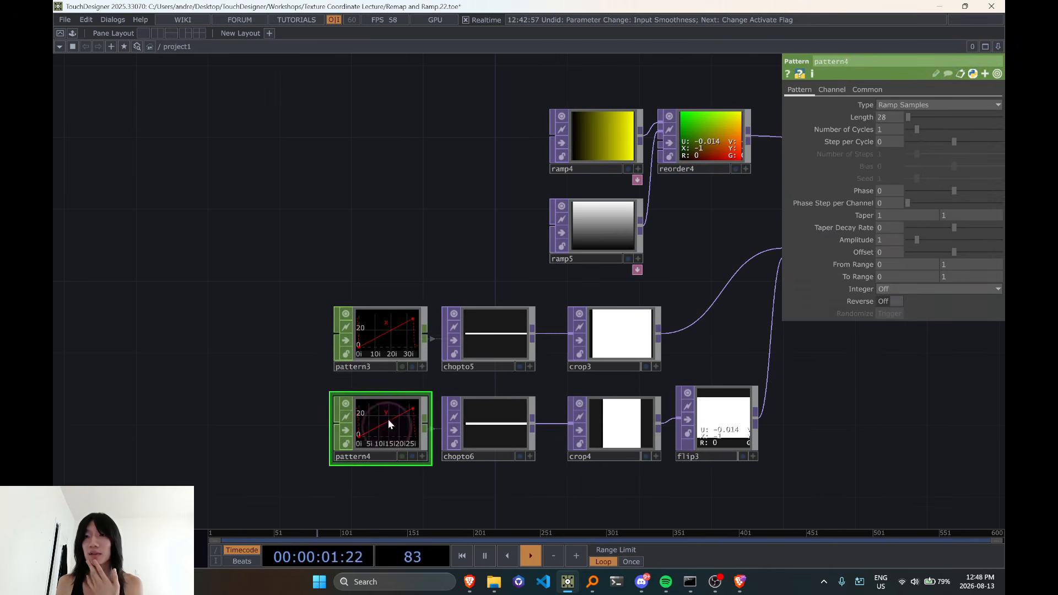
Activate the math9 viewer and read the pixel values at its upper corner
left_click_drag(397, 162, 147, 264)
left_click_drag(484, 316, 329, 325)
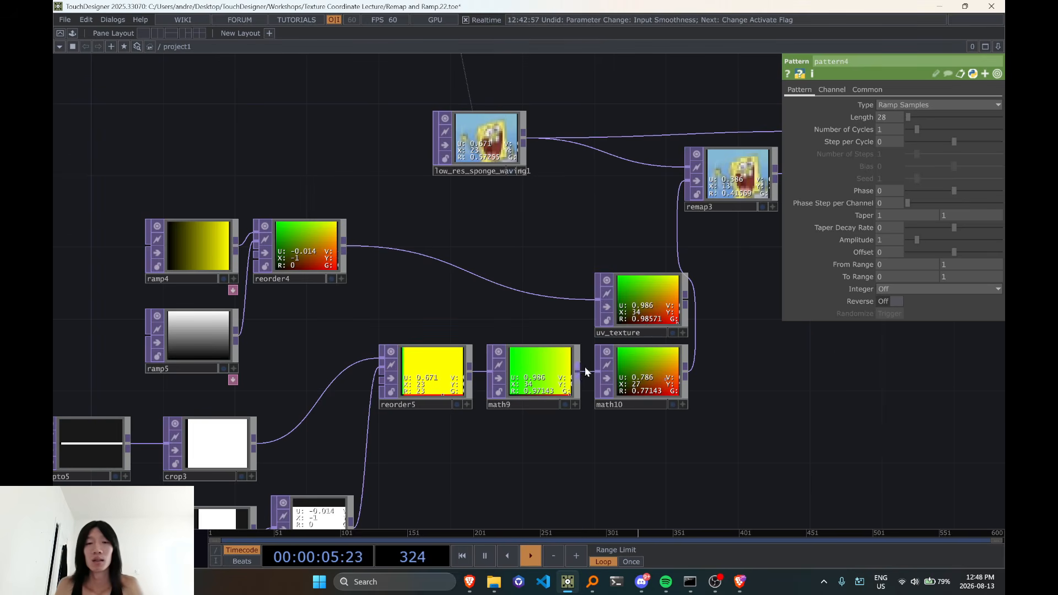
scroll(576, 372, "up", 5)
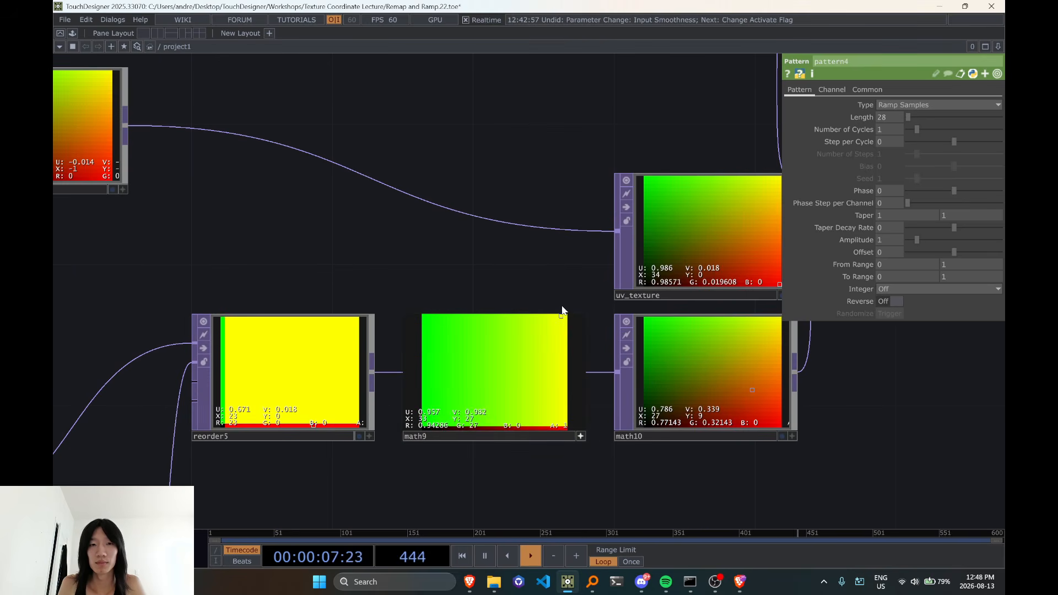
Delete the diff2 node and move remap3 up level with low_res_sponge_waving1
left_click_drag(428, 274, 265, 288)
scroll(634, 375, "down", 3)
left_click_drag(680, 396, 622, 433)
scroll(469, 375, "down", 2)
left_click_drag(453, 373, 211, 458)
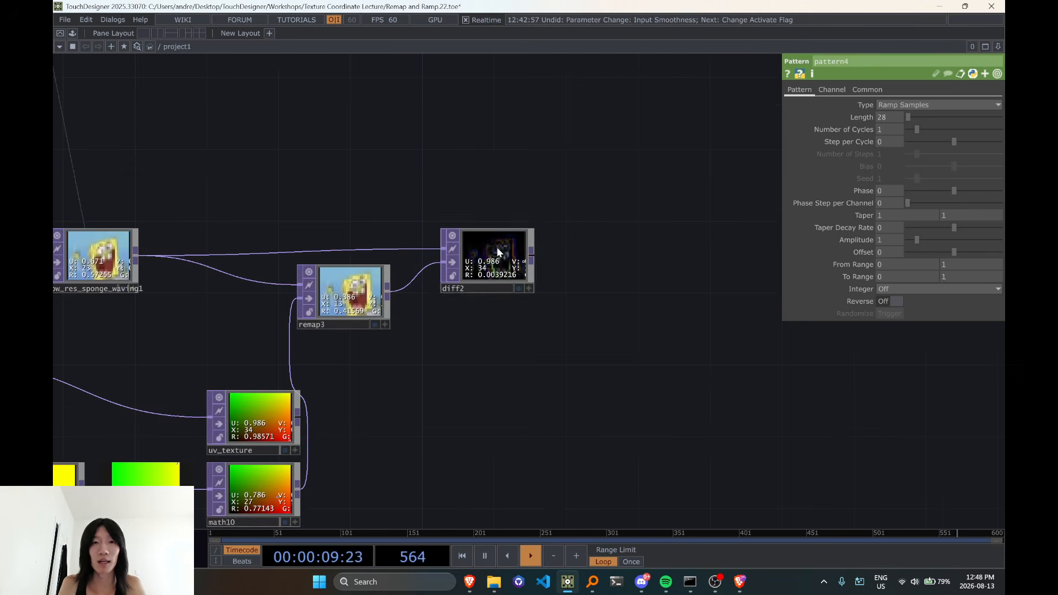
left_click(498, 253)
key("Delete")
left_click_drag(456, 363, 484, 316)
left_click_drag(374, 251, 393, 215)
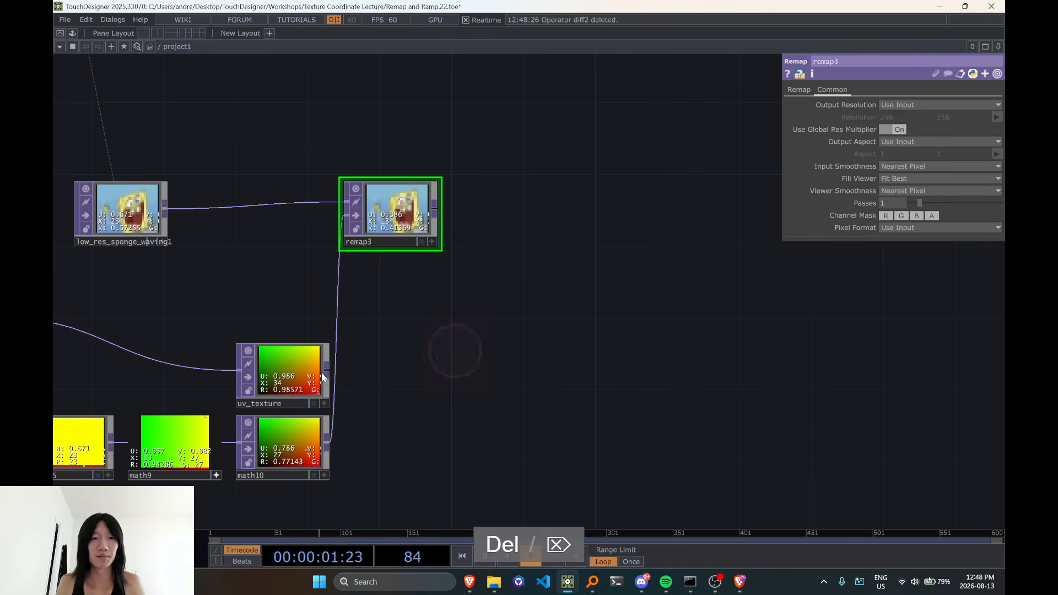
Add a Difference TOP with uv_texture as its first input and math10 as its second
key("Tab")
type("diff")
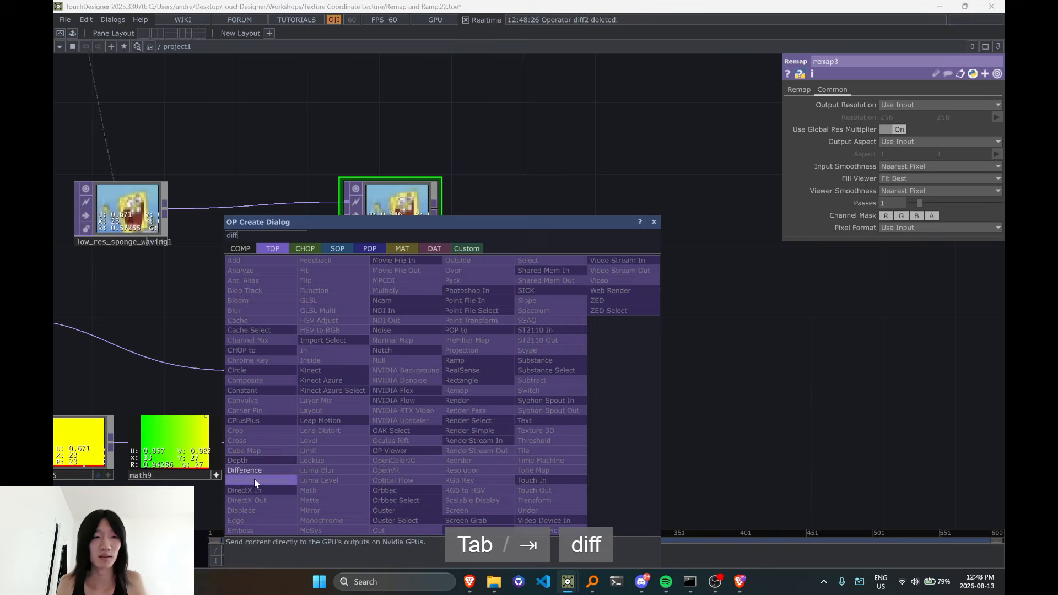
left_click(254, 478)
left_click(479, 412)
left_click_drag(328, 444, 398, 423)
Display the pixel value overlay in the new Difference viewer, examine the corner pixels, and turn off the active viewer
scroll(433, 418, "up", 2)
scroll(398, 414, "up", 3)
key("d")
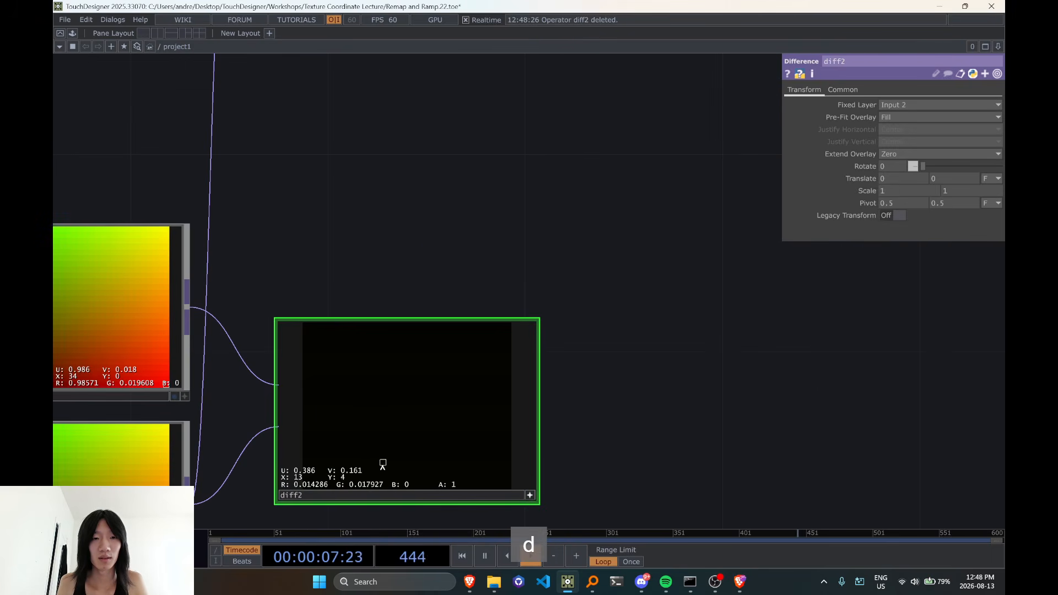
scroll(342, 422, "down", 1)
left_click(475, 476)
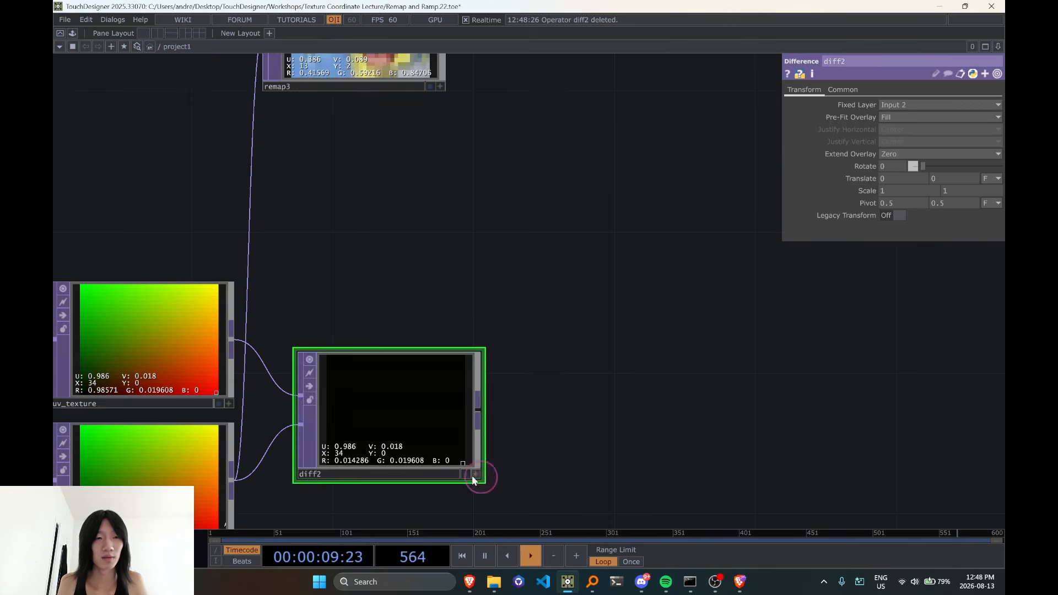
Turn off the active viewer of math9
scroll(513, 469, "down", 3)
left_click_drag(643, 394, 733, 345)
scroll(595, 474, "down", 2)
scroll(537, 477, "up", 5)
left_click(513, 391)
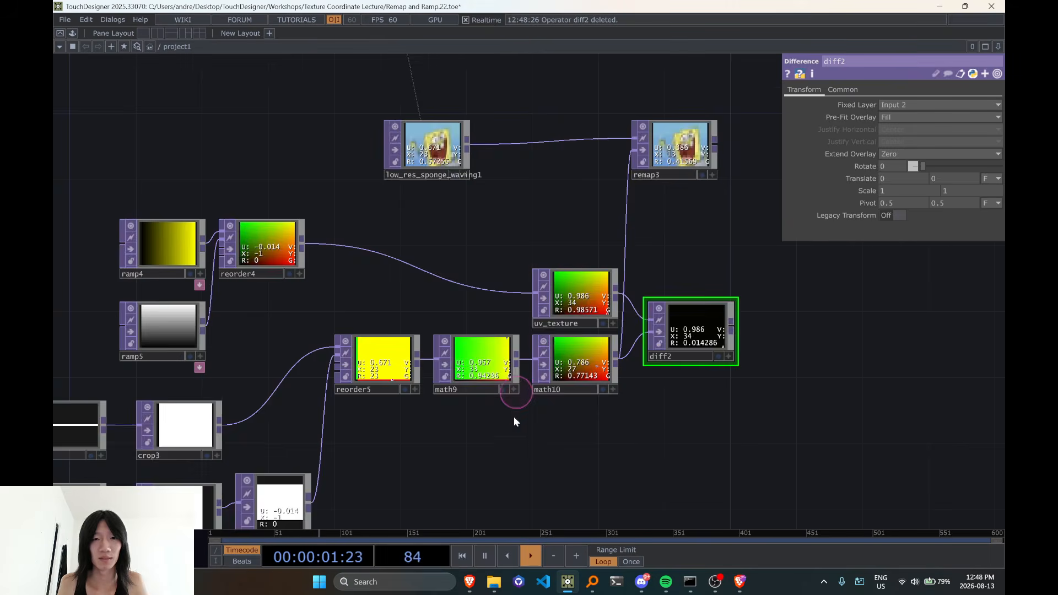
Select the ramp, pattern and reorder node chains together and set their Input Smoothness and Viewer Smoothness to Nearest Pixel
scroll(525, 477, "down", 2)
left_click_drag(524, 481, 566, 402)
right_click_drag(92, 207, 616, 457)
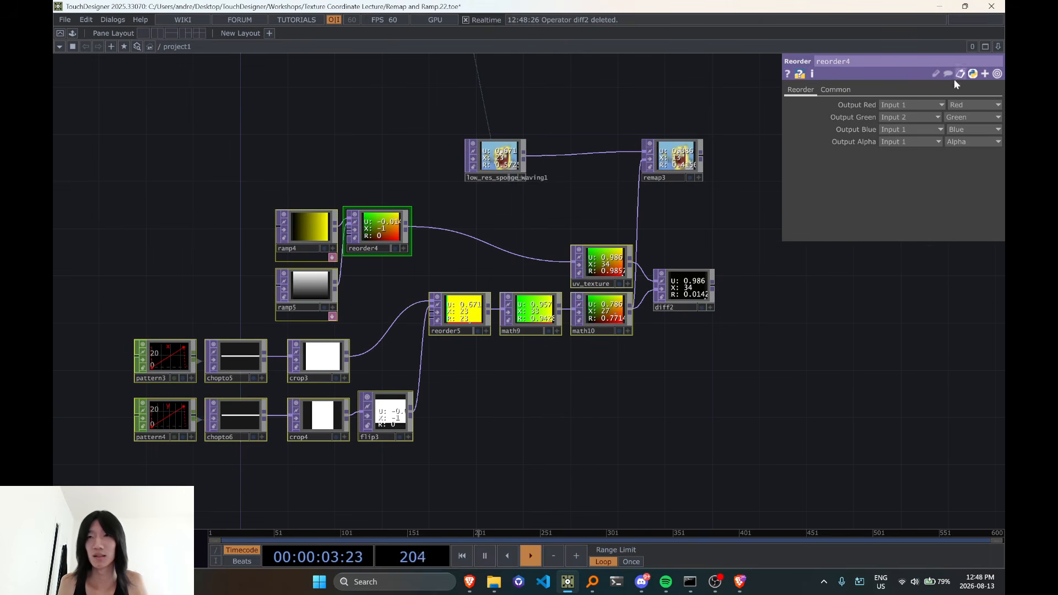
left_click(836, 89)
left_click(919, 166)
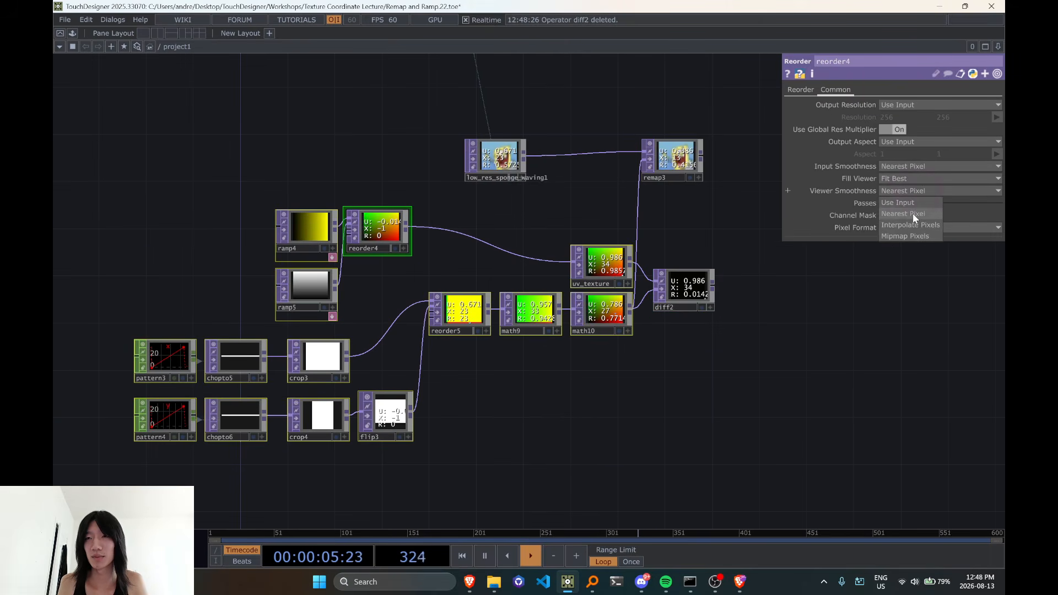
left_click(913, 215)
Review the parameters of pattern1, pattern2 and reorder1 in the original index network
left_click_drag(623, 440, 629, 431)
scroll(630, 432, "down", 3)
left_click_drag(607, 236, 584, 107)
left_click_drag(571, 474, 521, 235)
scroll(522, 342, "up", 2)
left_click_drag(597, 263, 563, 308)
left_click(356, 360)
left_click(355, 414)
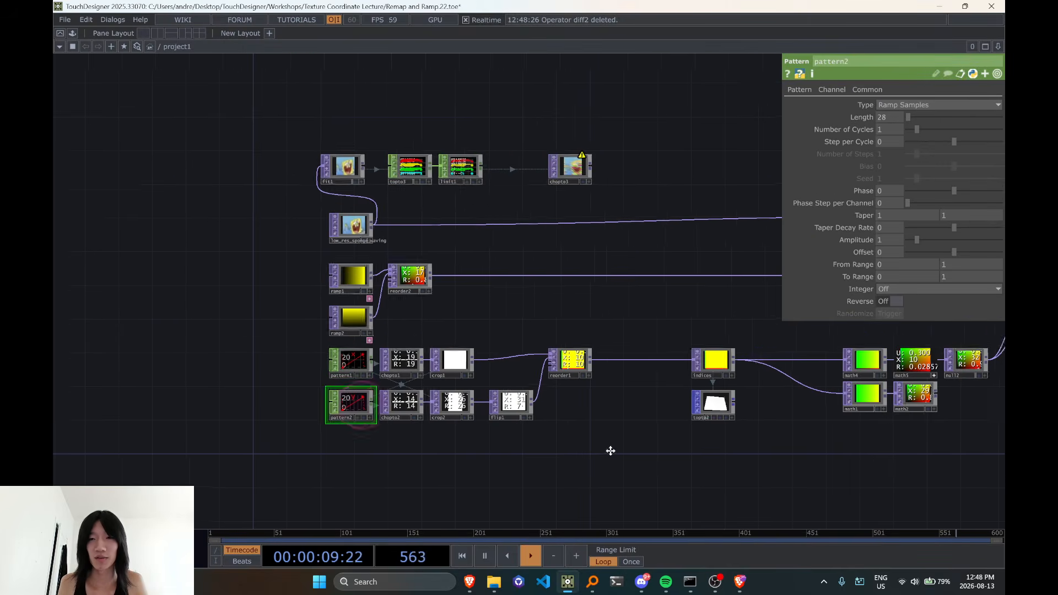
left_click_drag(609, 449, 453, 454)
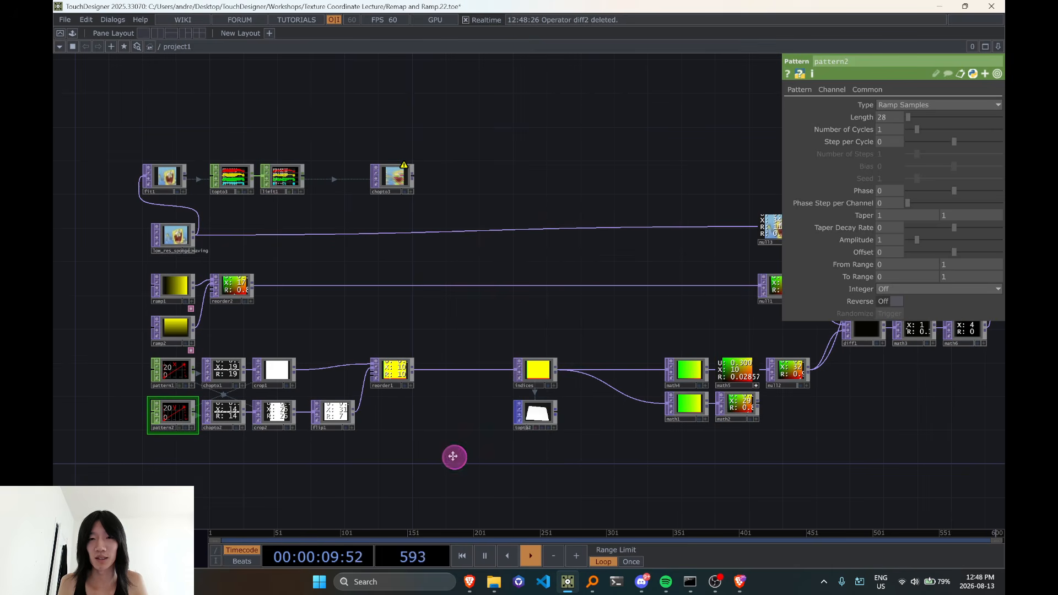
left_click(401, 375)
Examine the pixel values at the upper corner of null2 in the original network
left_click_drag(793, 342, 697, 365)
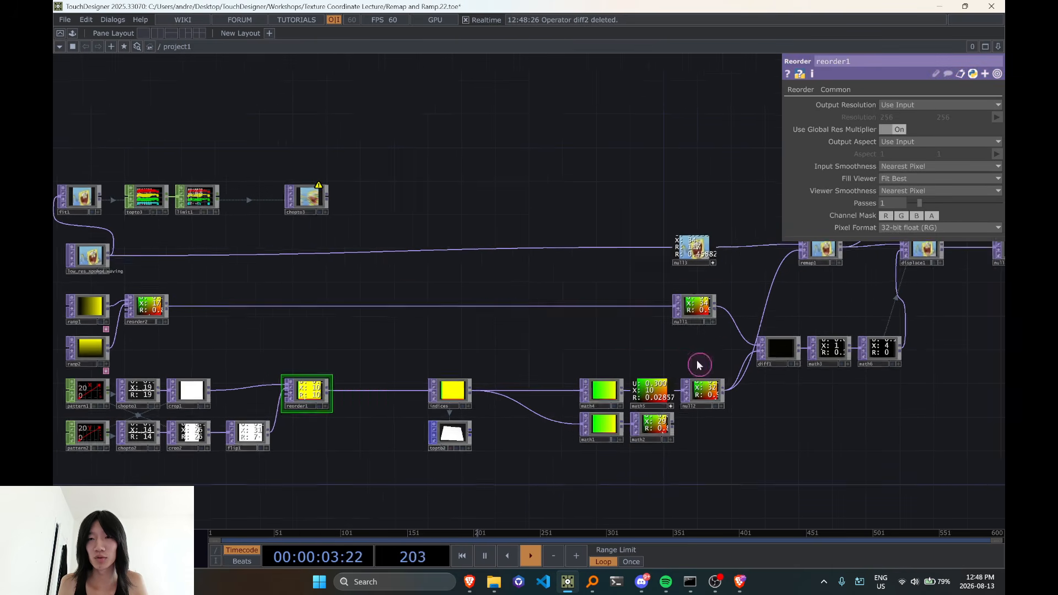
scroll(697, 359, "up", 10)
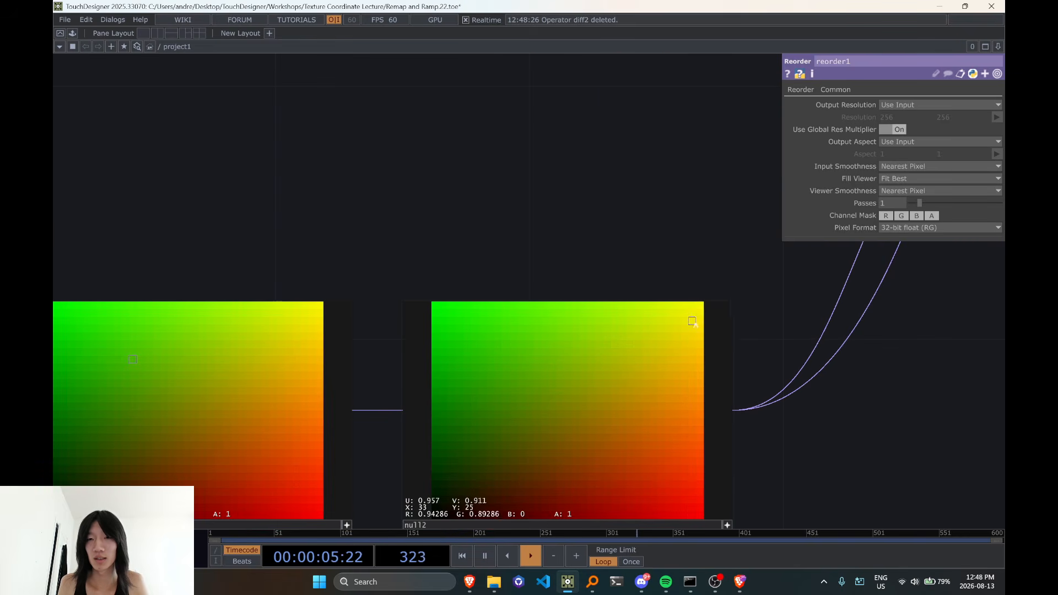
scroll(702, 303, "down", 10)
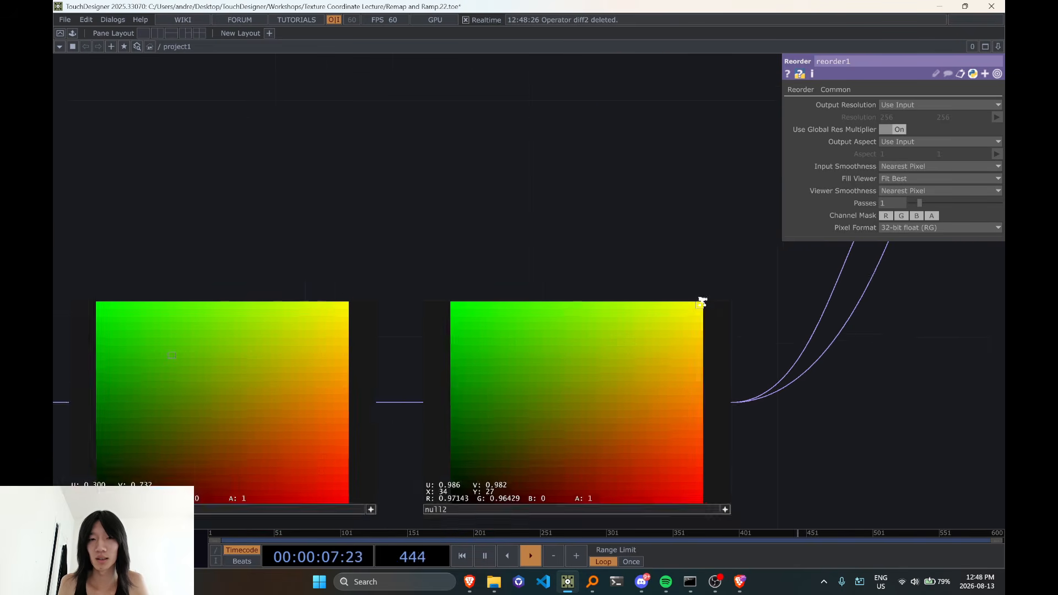
Add a Math TOP connected to the output of diff2 in the upper network
left_click_drag(599, 288, 610, 396)
left_click_drag(508, 131, 498, 440)
scroll(427, 362, "down", 2)
left_click_drag(393, 265, 575, 406)
scroll(342, 243, "up", 6)
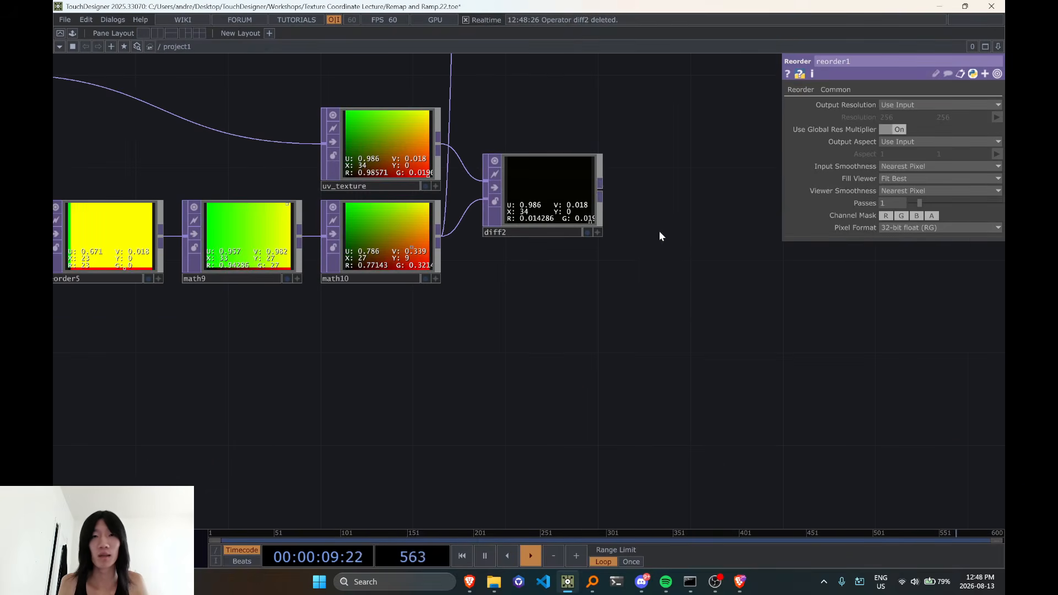
key("Tab")
type("math")
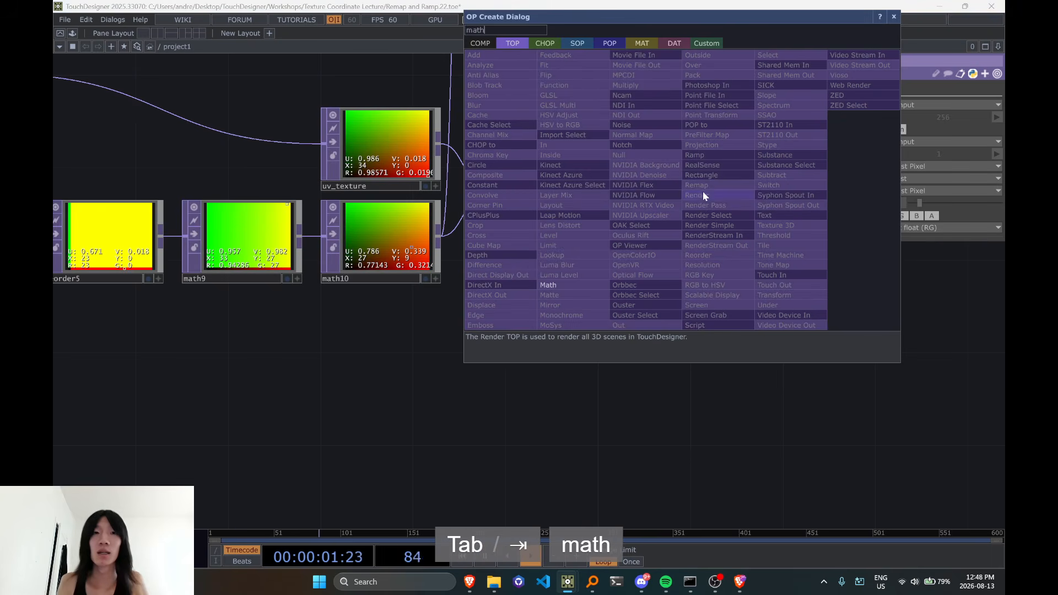
key("Return")
left_click(684, 218)
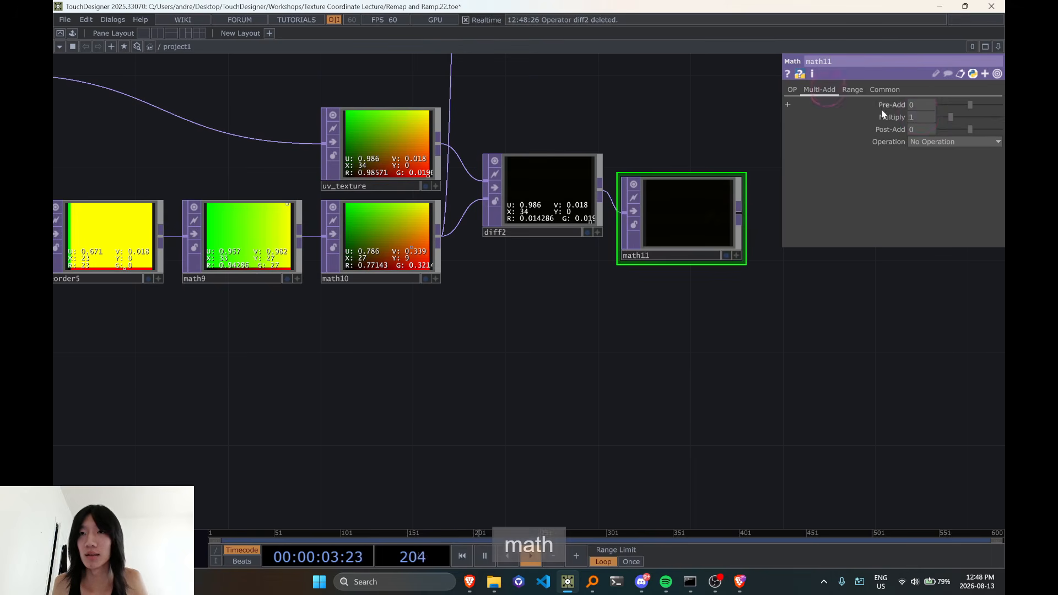
Set the new Math TOP's Multiply to 10 and make its viewer active
type("10")
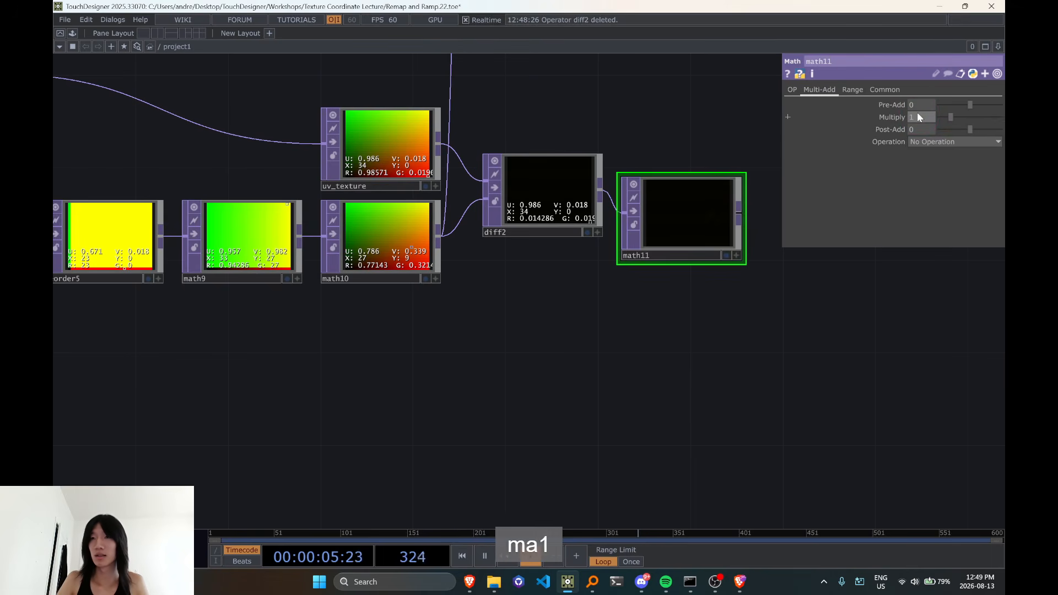
key("Return")
scroll(689, 215, "up", 3)
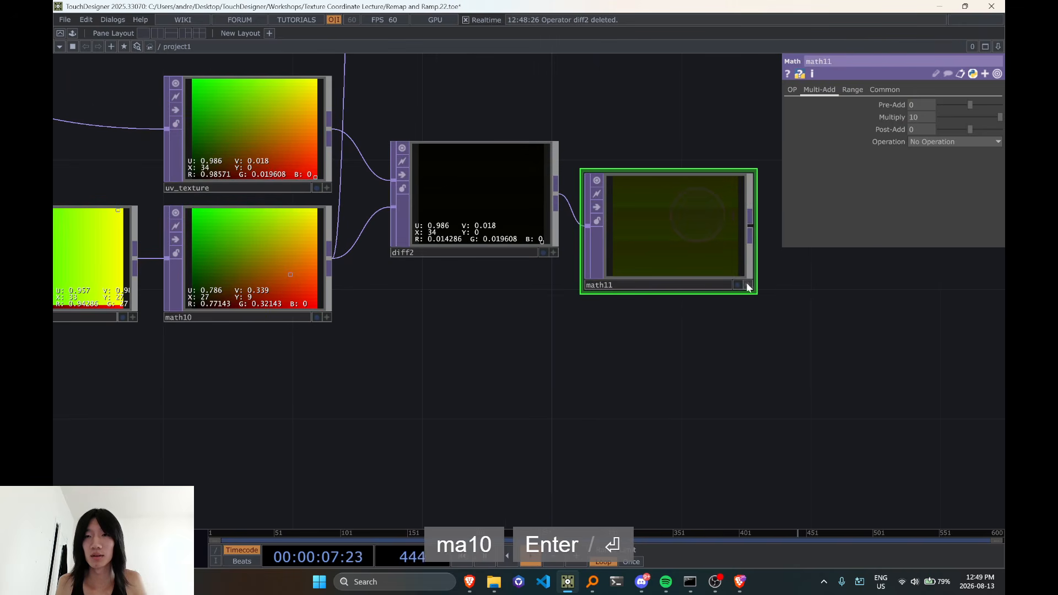
key("d")
scroll(543, 302, "down", 5)
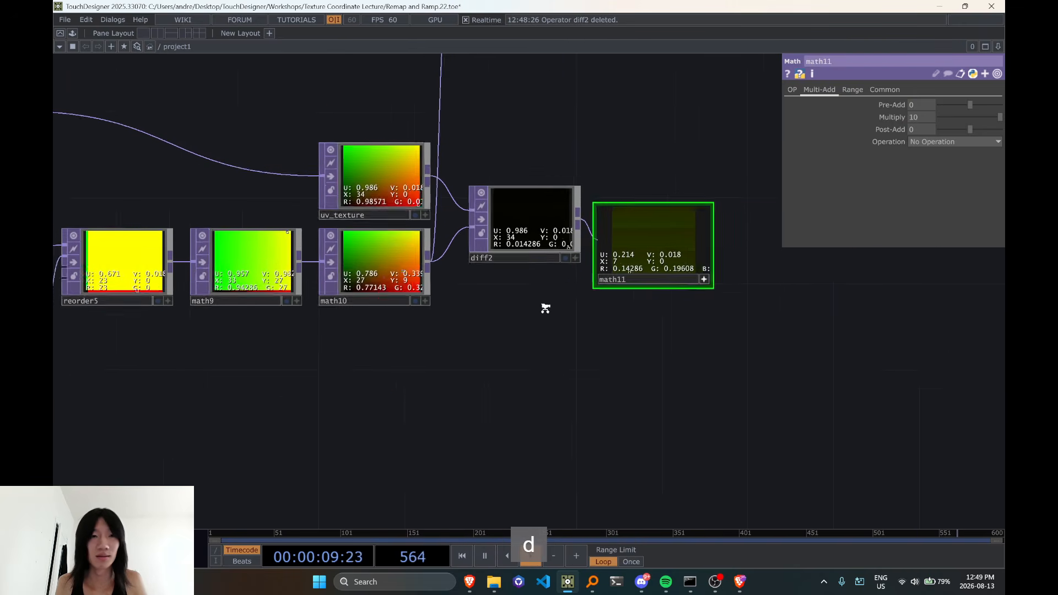
Try changing math9's Multiply expression to 1/28 and look at the effect on the amplified difference
left_click(576, 264)
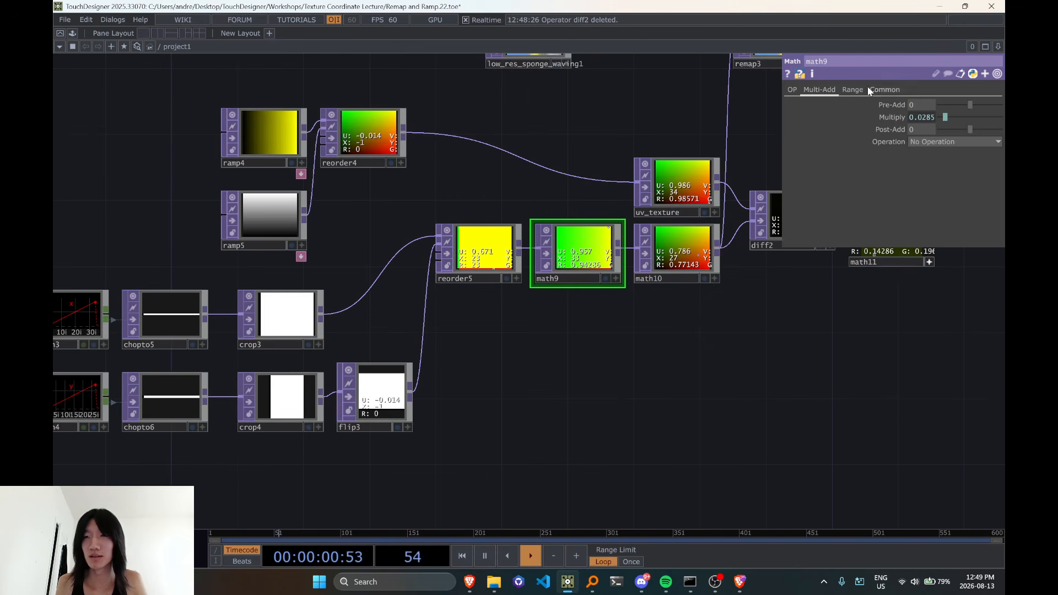
left_click(893, 122)
left_click(502, 251)
left_click(588, 252)
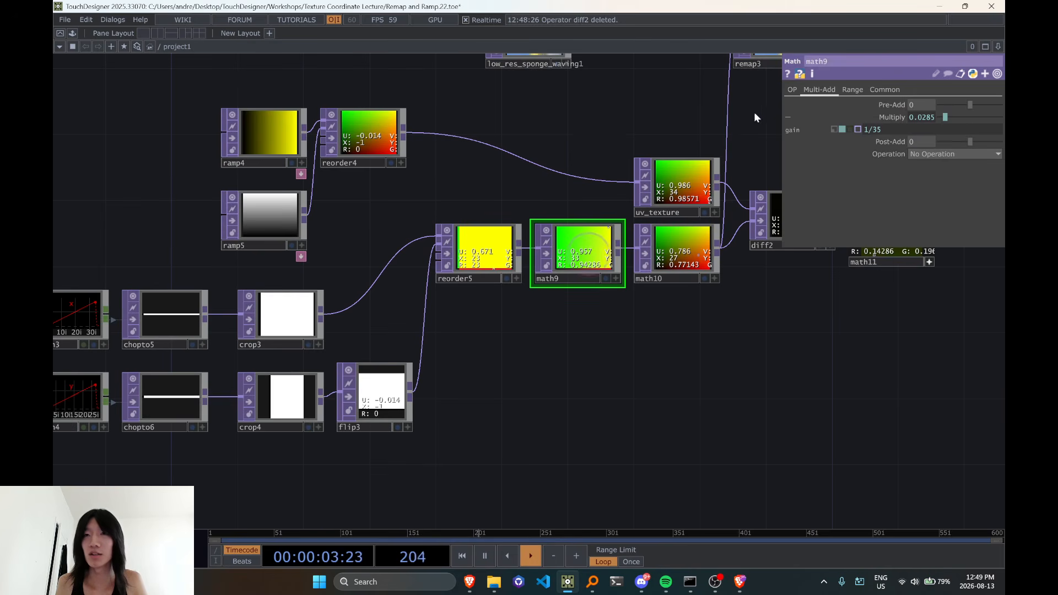
left_click(914, 131)
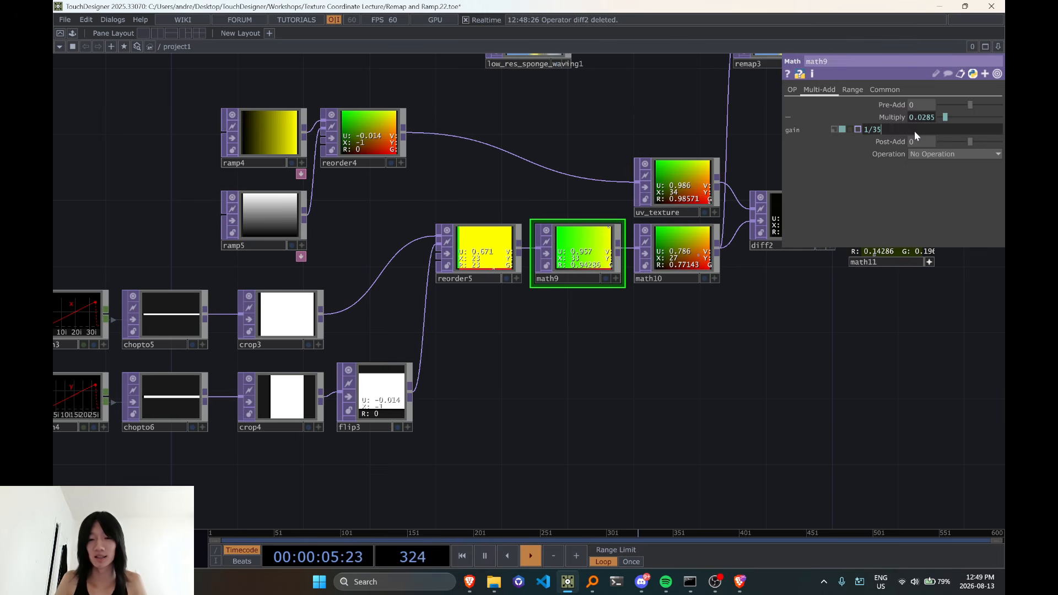
key("BackSpace")
key("BackSpace")
type("28")
key("Return")
left_click_drag(799, 363, 644, 340)
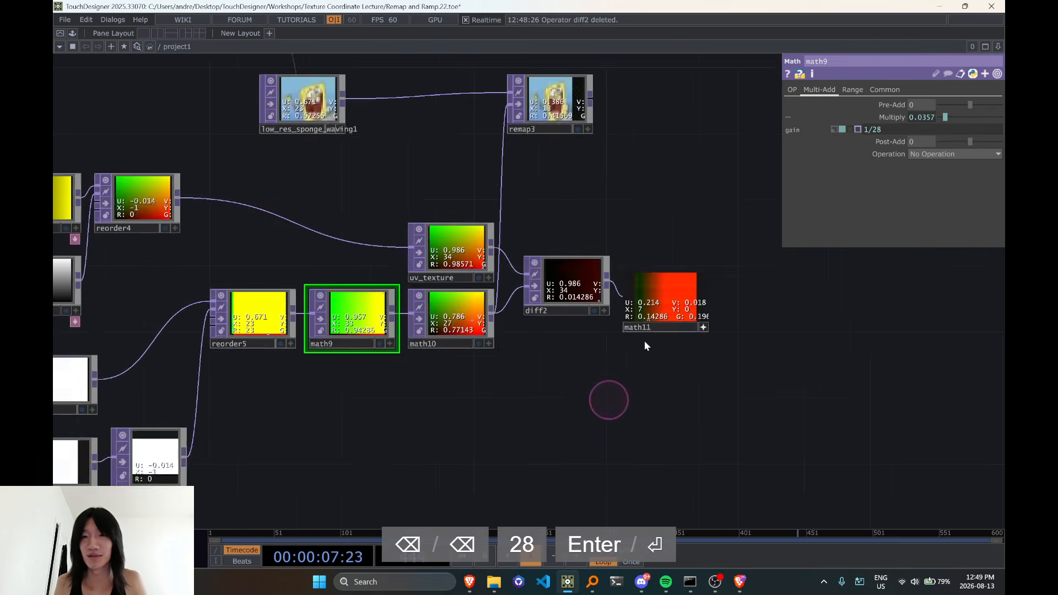
Compare the Common settings of math9 and reorder5, and review reorder5's output channel assignments
scroll(644, 341, "up", 3)
left_click_drag(455, 422, 754, 300)
scroll(335, 289, "down", 4)
scroll(317, 282, "up", 2)
middle_click(321, 277)
left_click(890, 90)
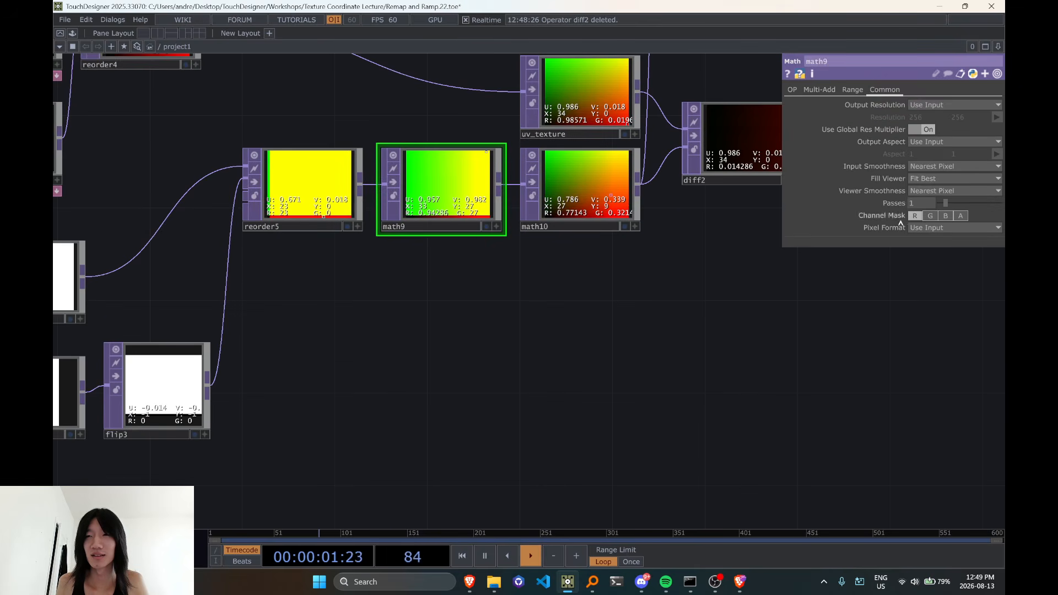
left_click(330, 198)
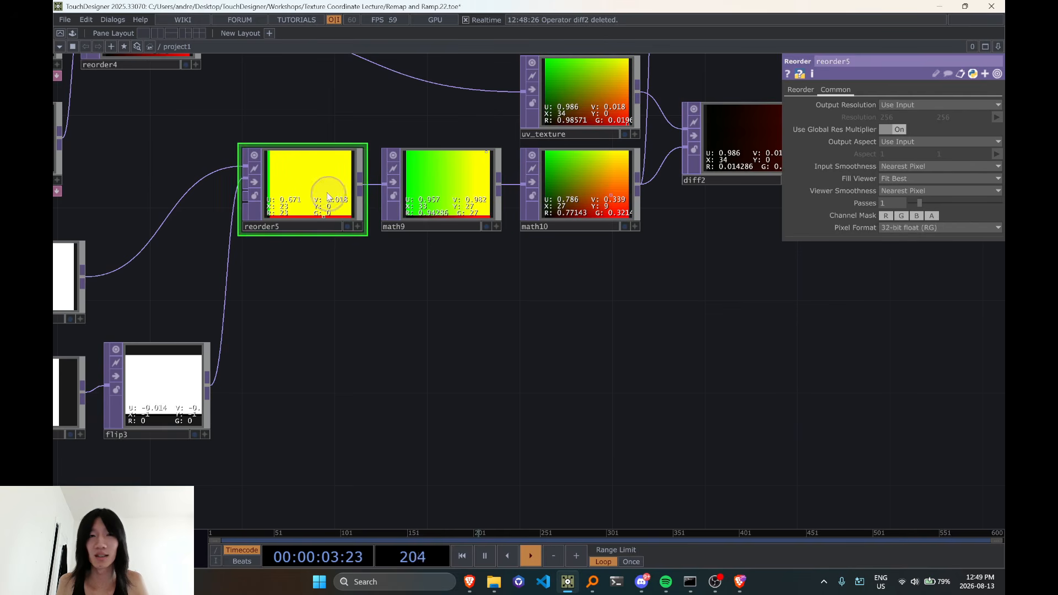
left_click(468, 196)
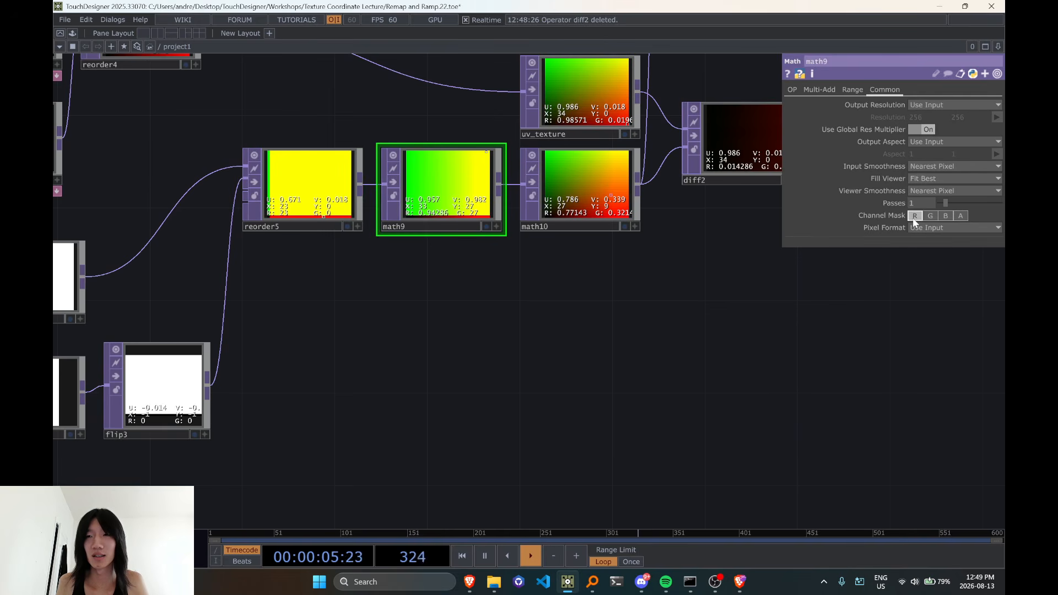
left_click(325, 203)
left_click(796, 99)
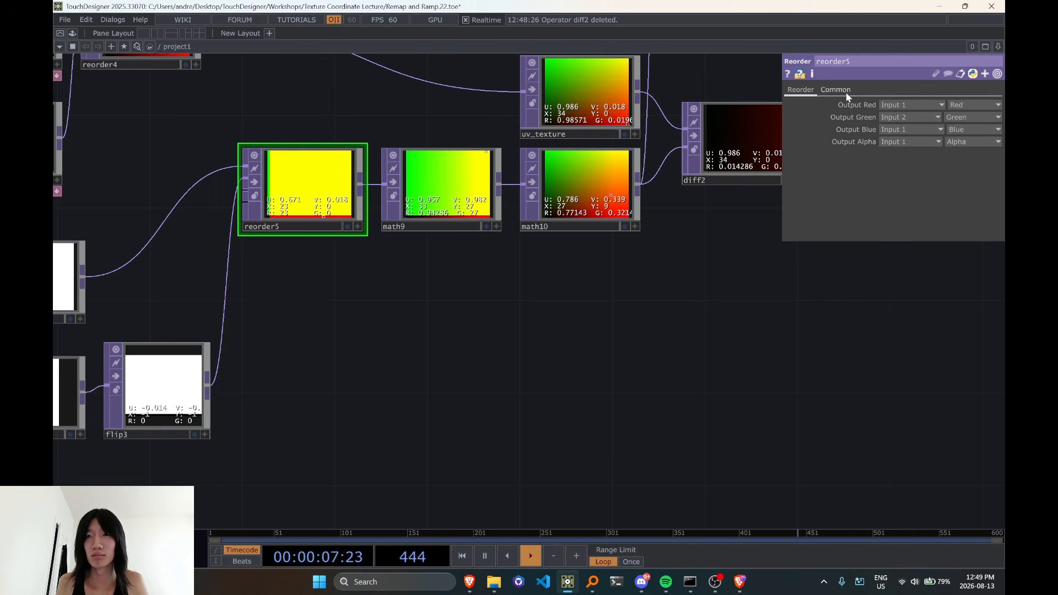
left_click(467, 200)
Undo the last Multiply change on math9 and the viewer activation of math11
key("ctrl+z")
left_click_drag(514, 287, 435, 330)
key("ctrl+z")
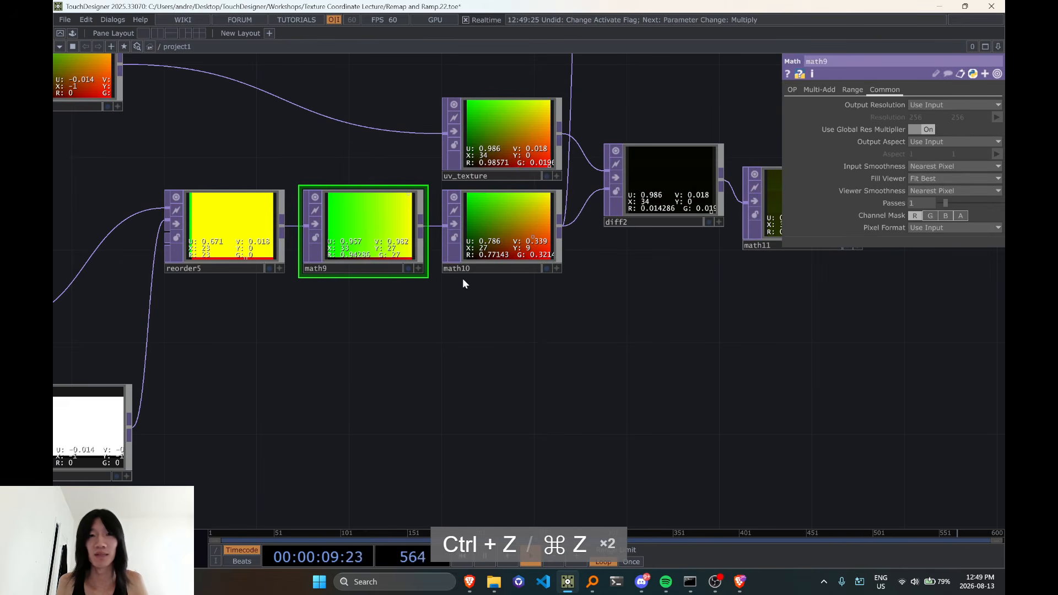
Review math10's range, channel mask and pixel format, and compare its image with math9's
left_click(497, 226)
left_click(852, 89)
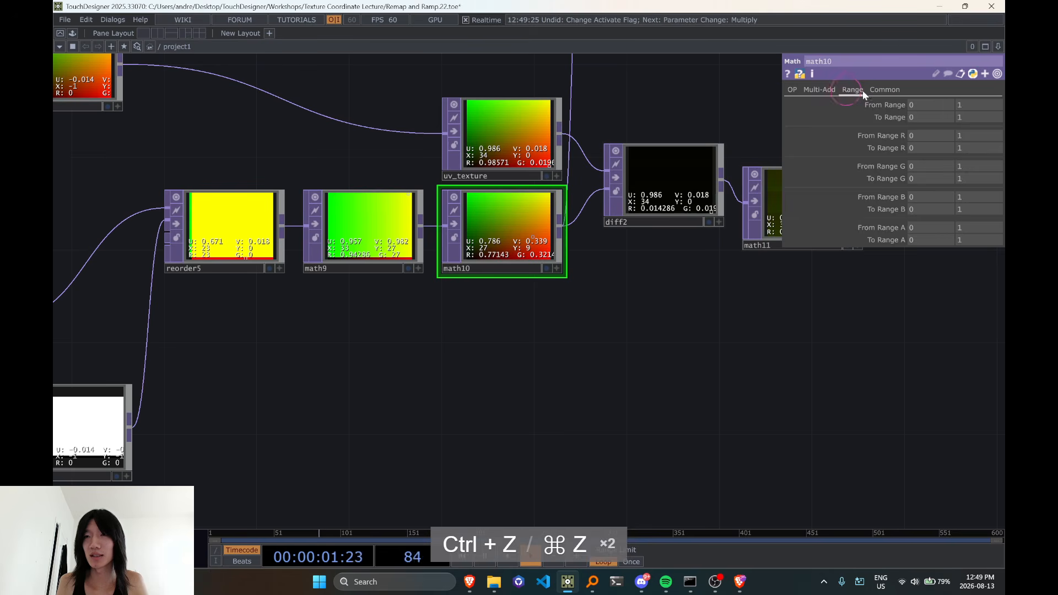
left_click(885, 90)
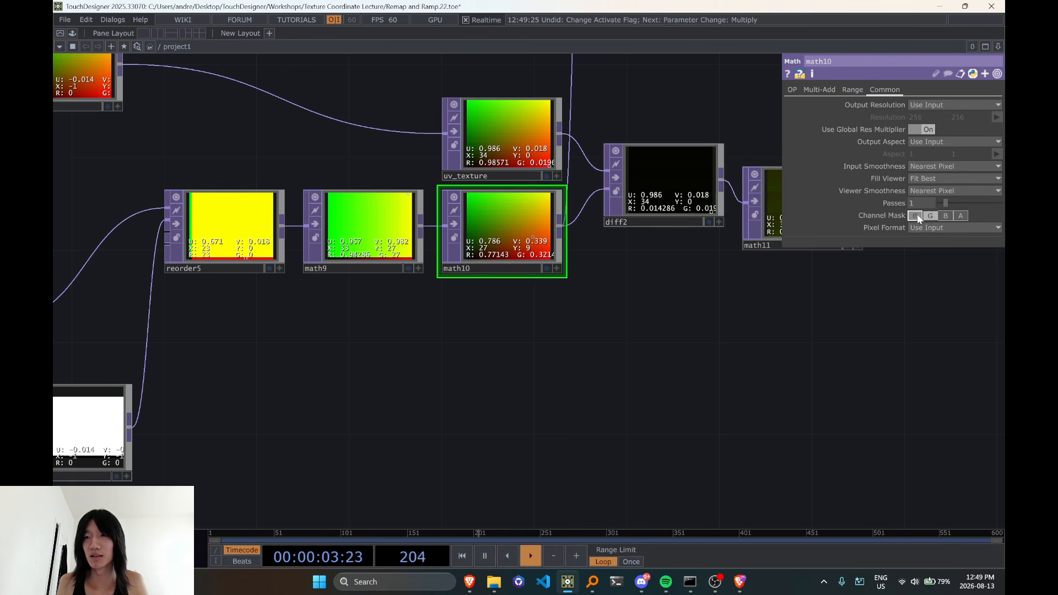
left_click(349, 234)
scroll(444, 250, "up", 3)
scroll(468, 253, "down", 1)
scroll(491, 255, "up", 1)
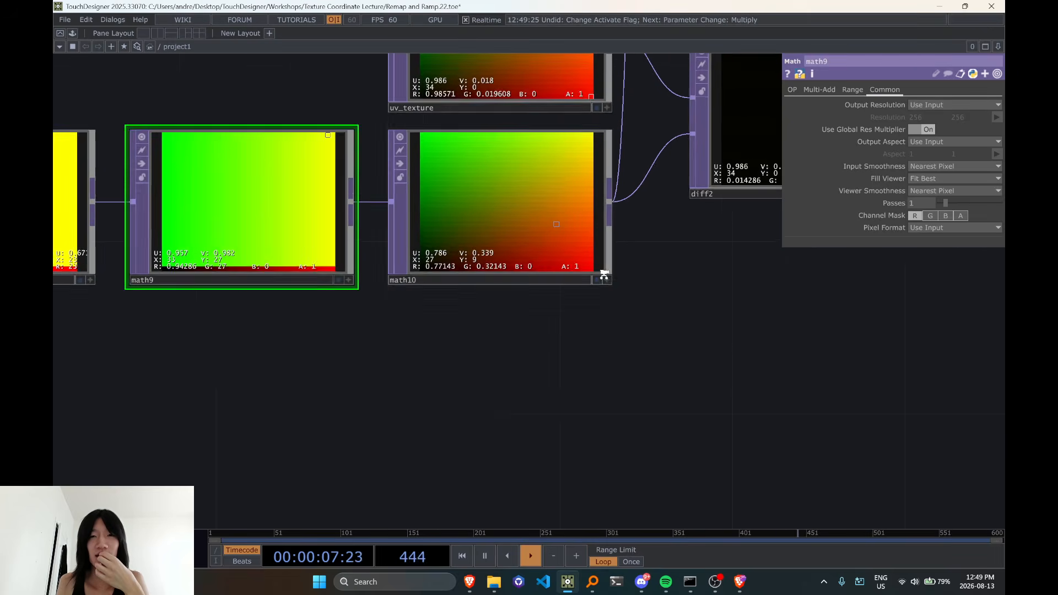
Activate math11's viewer, examine its pixel values at the image edges, and compare with diff1 in the original network
scroll(461, 349, "down", 4)
scroll(664, 241, "up", 6)
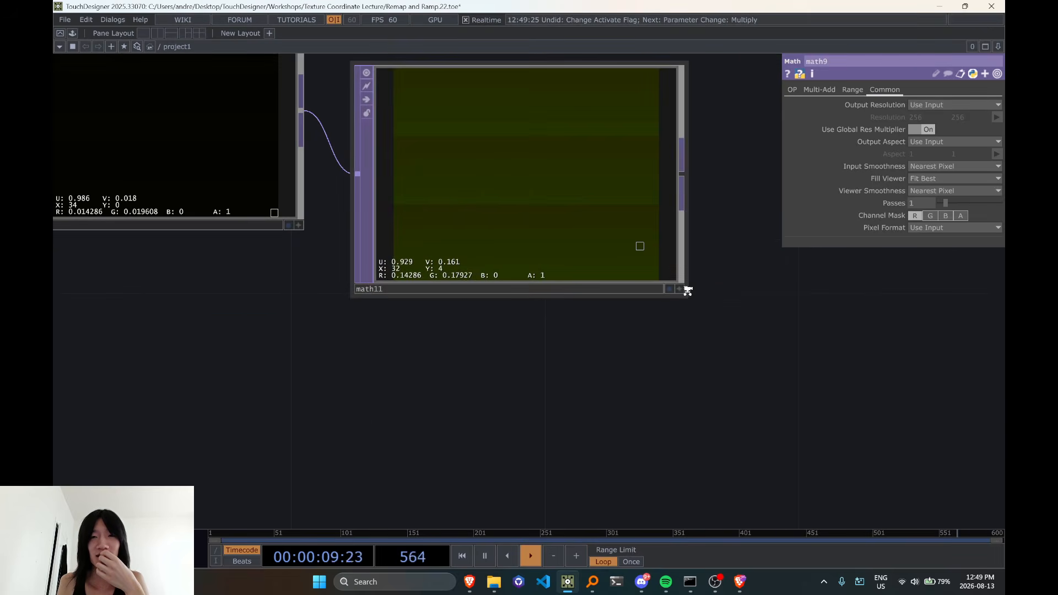
left_click(680, 289)
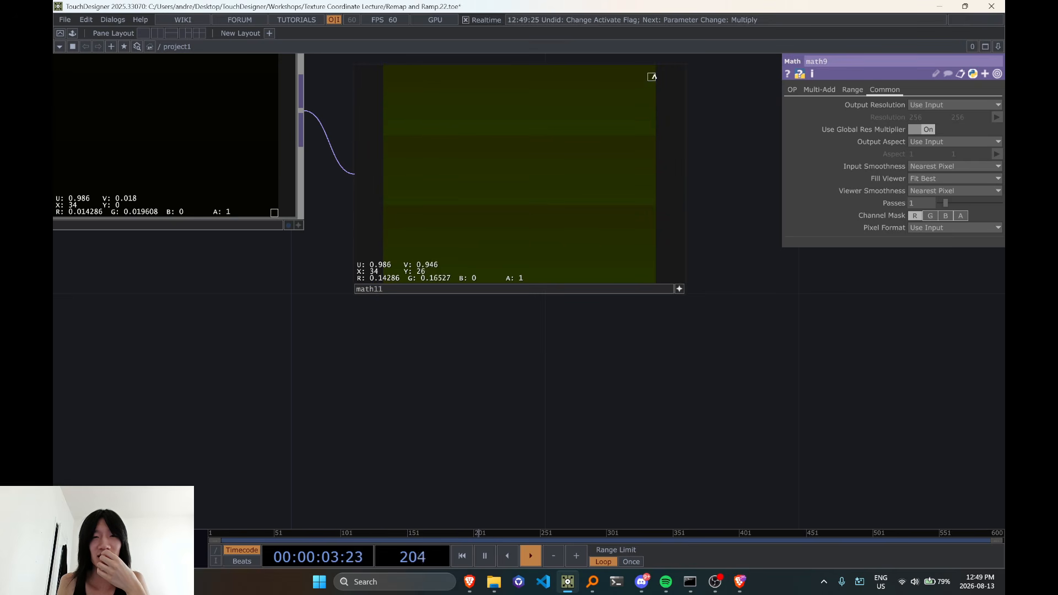
scroll(547, 280, "down", 5)
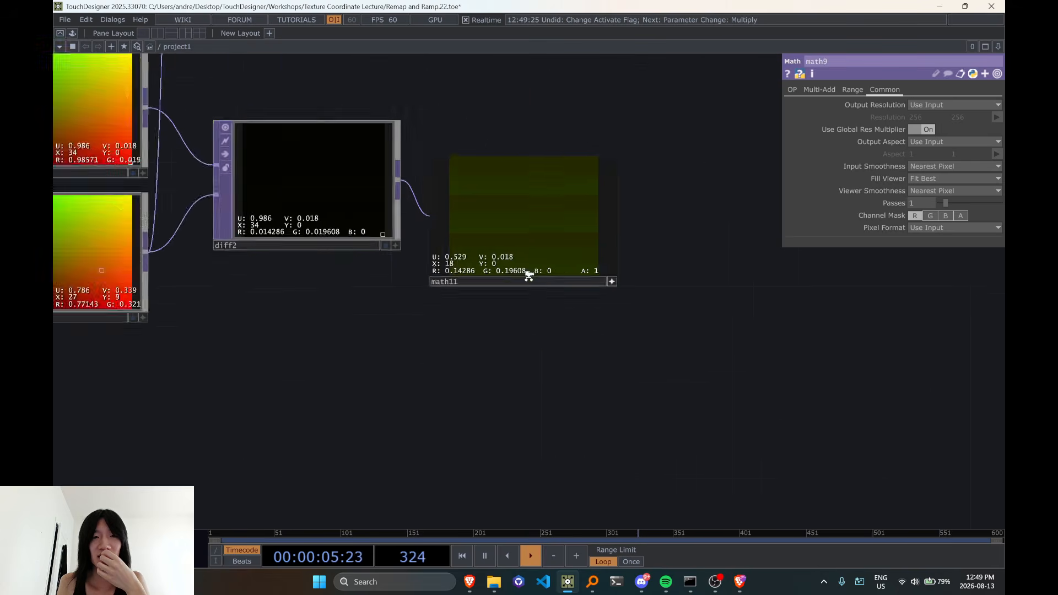
scroll(491, 224, "up", 4)
scroll(591, 229, "down", 1)
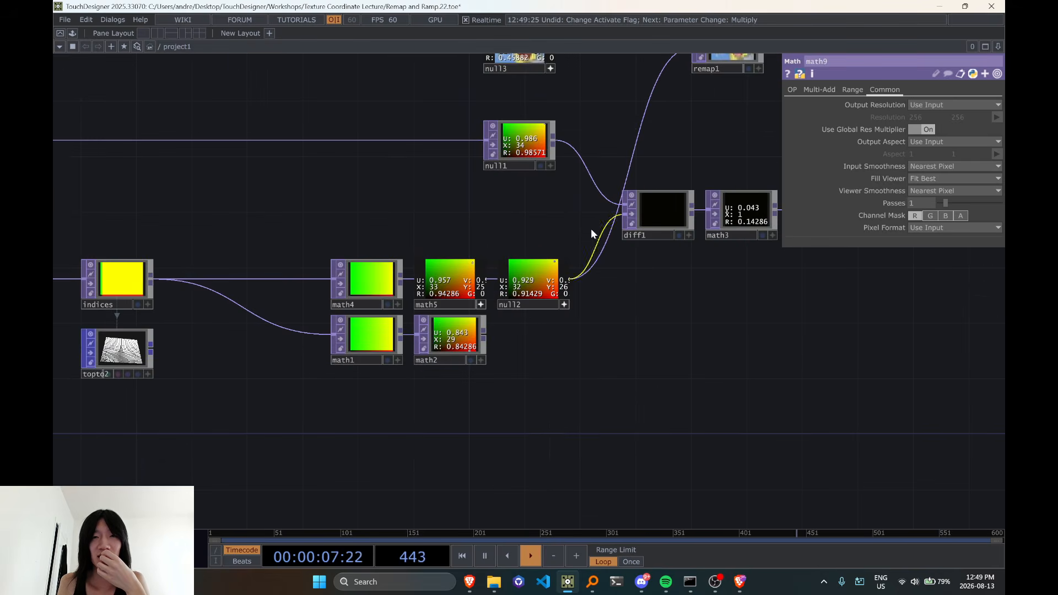
scroll(578, 220, "up", 3)
scroll(502, 293, "down", 6)
scroll(429, 224, "up", 7)
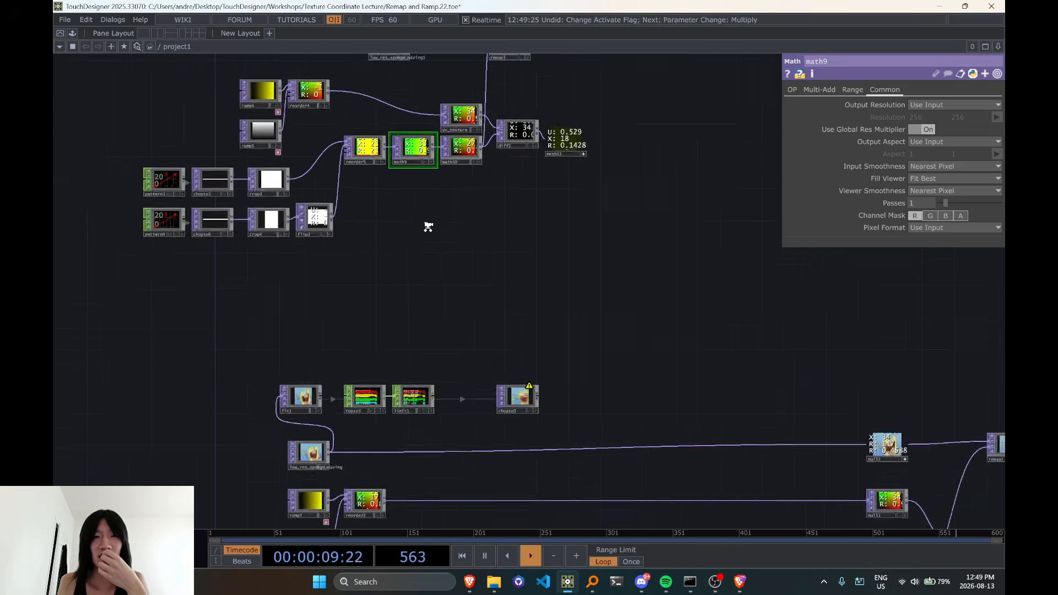
Review the output and Common parameters of ramp4 and ramp5, and check reorder4's Common settings
left_click(250, 133)
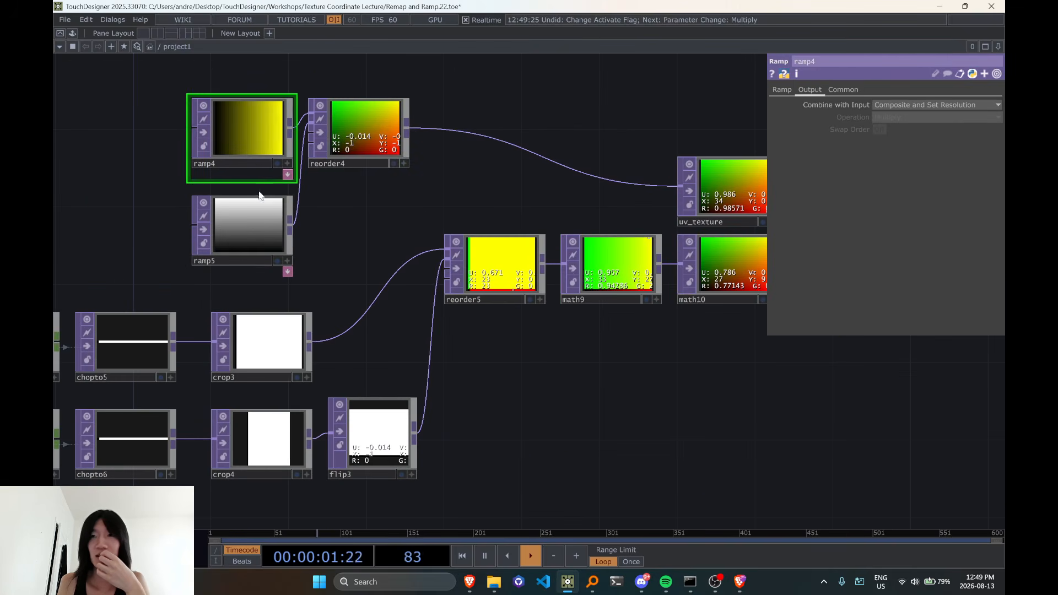
left_click(261, 218)
left_click(844, 90)
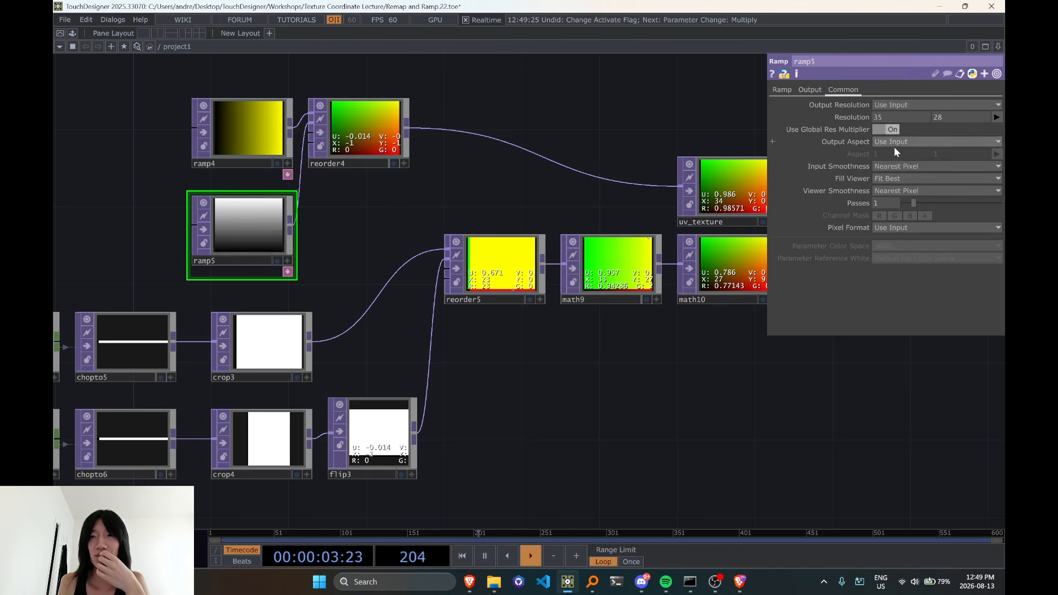
left_click(234, 127)
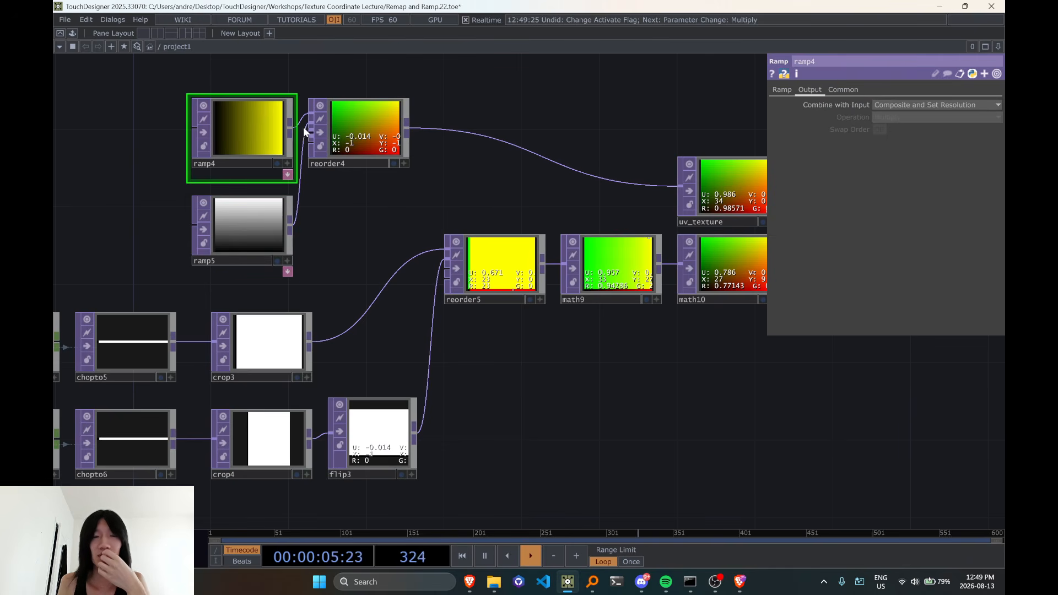
middle_click(387, 141)
left_click(388, 141)
left_click_drag(591, 195, 439, 203)
scroll(715, 258, "down", 3)
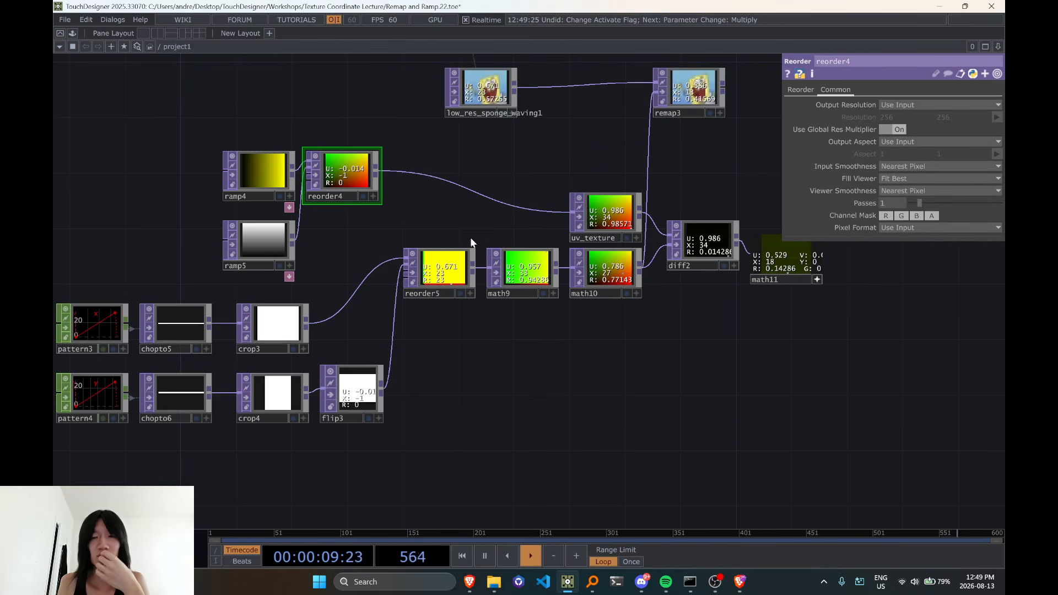
Move ramp4, ramp5 and reorder4 together farther from uv_texture, and raise uv_texture level with reorder4
left_click(260, 174)
left_click_drag(200, 117, 386, 249)
left_click_drag(326, 155, 258, 155)
left_click_drag(625, 233, 480, 217)
scroll(529, 269, "down", 5)
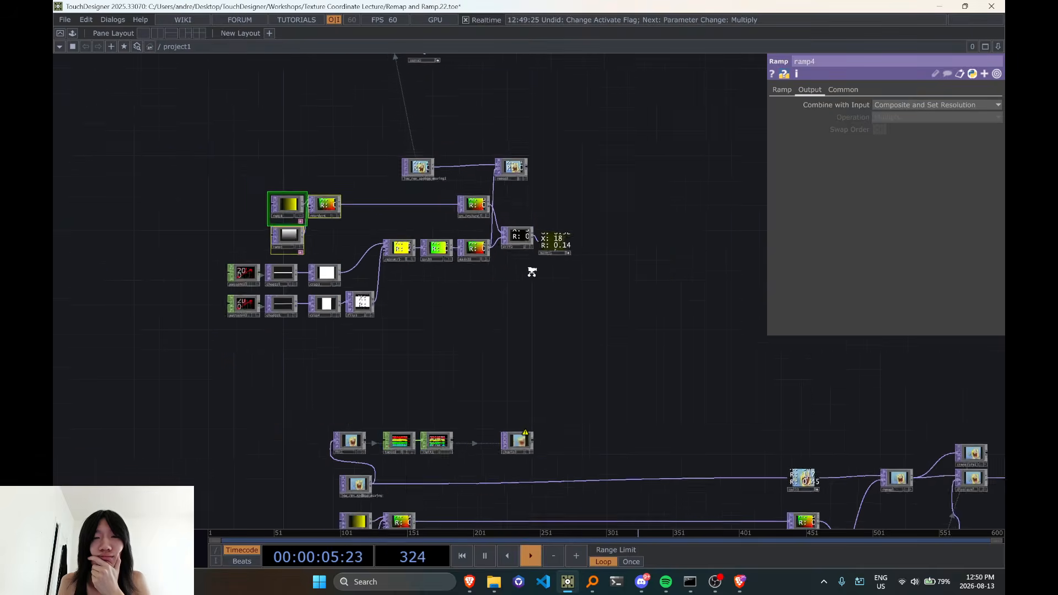
Move uv_texture back down above math10, and activate math10's viewer to examine its upper corner pixel values
scroll(468, 243, "up", 8)
left_click_drag(368, 143, 368, 207)
scroll(366, 180, "up", 3)
left_click(447, 363)
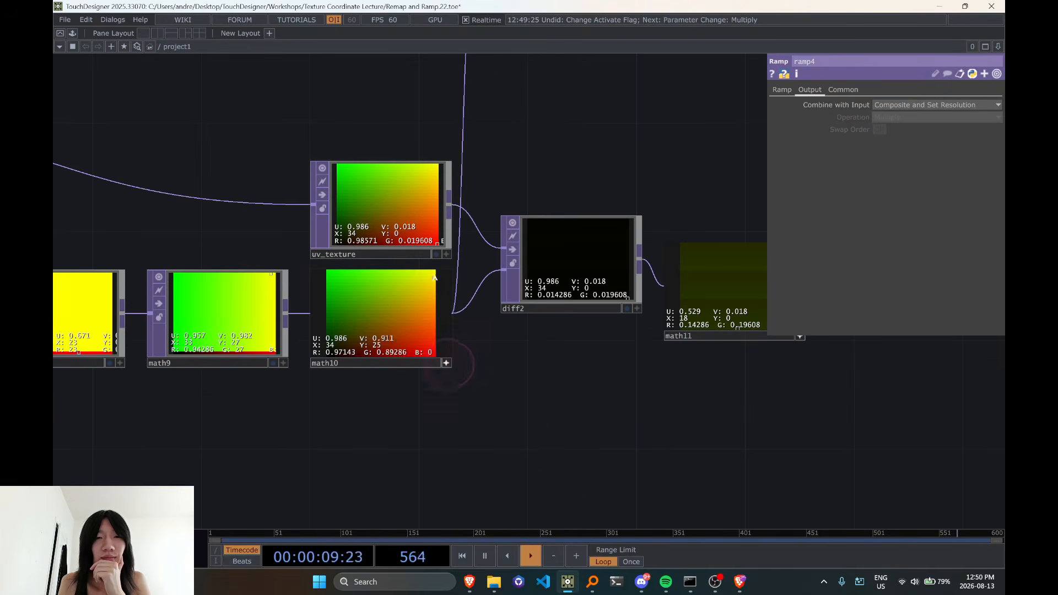
left_click_drag(671, 439, 473, 436)
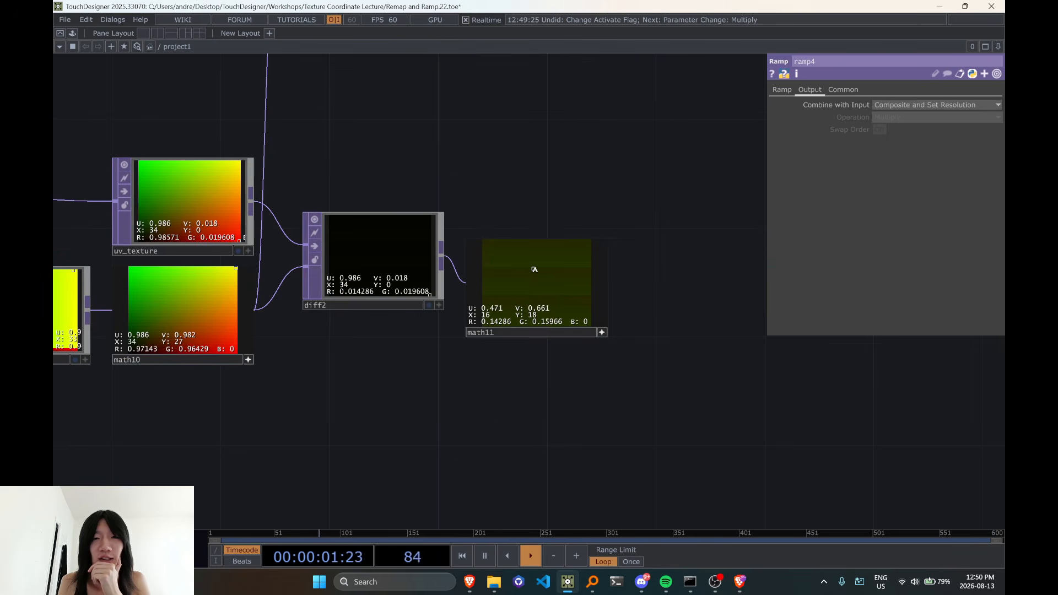
Set the Multiply of math3, which follows diff1 in the original network, to 10
scroll(544, 321, "down", 6)
left_click_drag(634, 414, 432, 90)
scroll(646, 307, "up", 6)
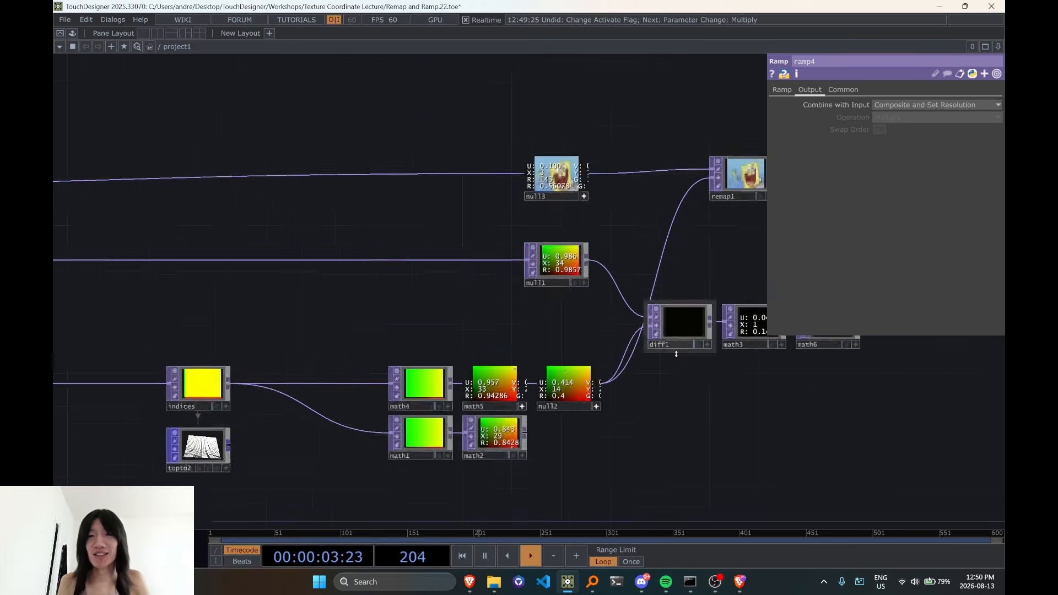
left_click_drag(582, 375, 310, 343)
left_click(598, 276)
left_click(794, 89)
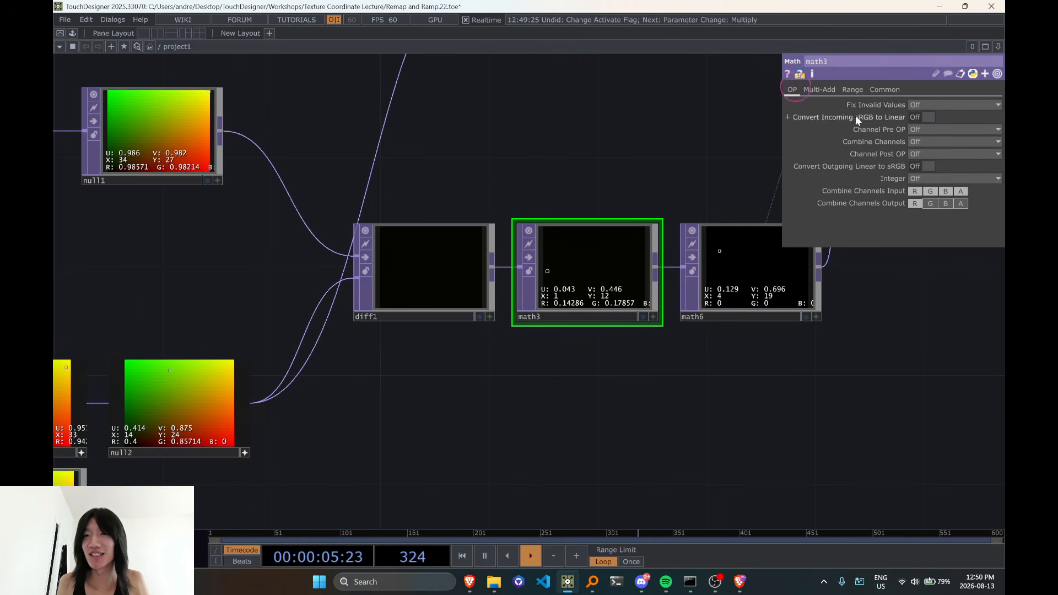
left_click(821, 90)
left_click(921, 117)
type("0")
left_click(709, 369)
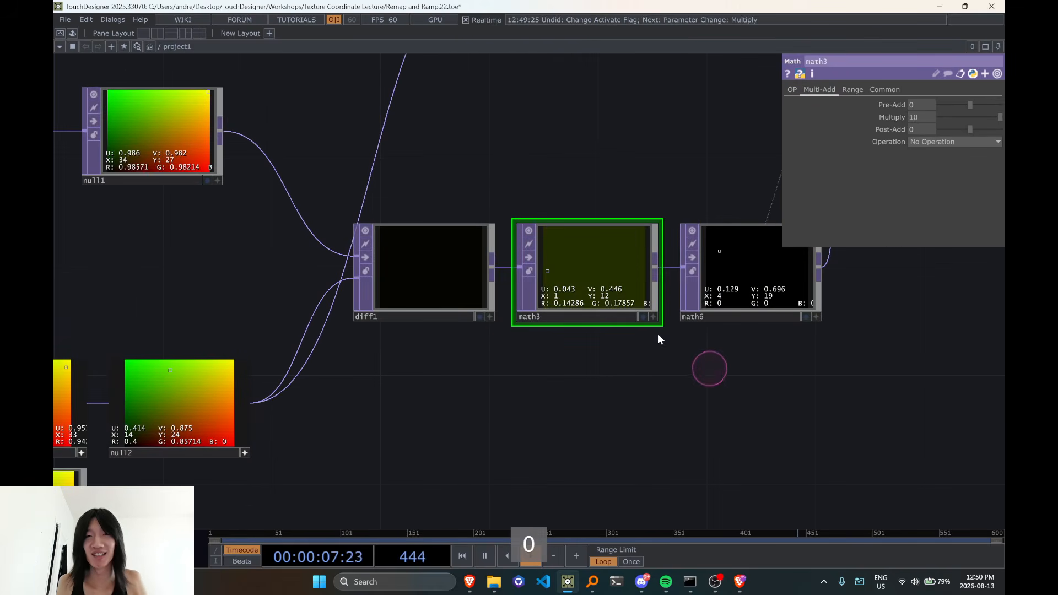
Examine the amplified difference image of math3 up close
scroll(642, 310, "up", 3)
left_click(661, 323)
scroll(582, 263, "down", 6)
View the operator info of reorder2 in the original ramp network to check its size and pixel format
left_click_drag(515, 246, 800, 248)
left_click_drag(476, 250, 689, 244)
scroll(649, 248, "down", 5)
scroll(143, 241, "up", 5)
middle_click(433, 206)
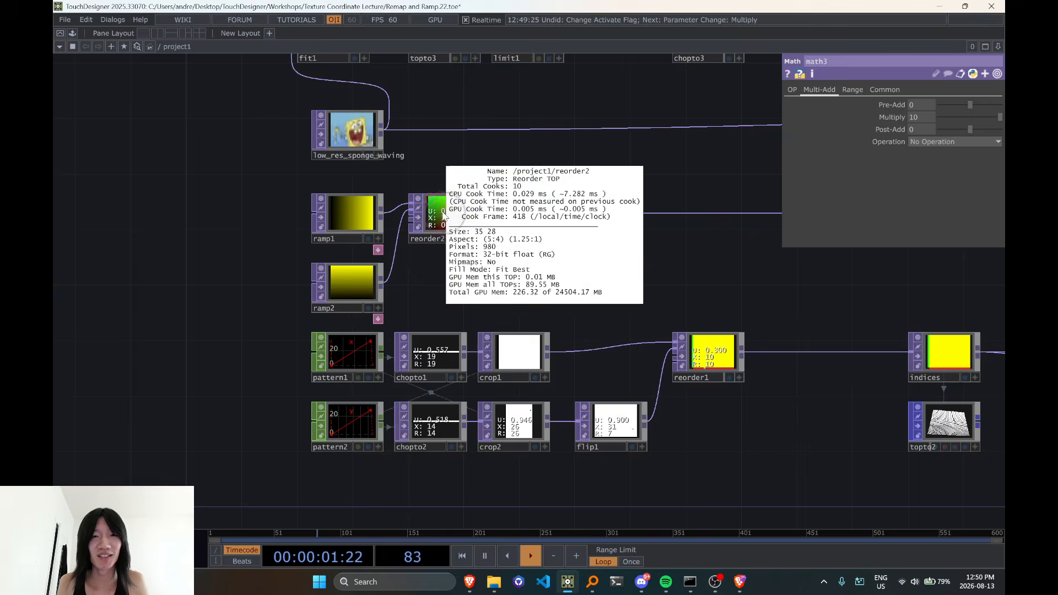
scroll(440, 210, "down", 3)
scroll(440, 209, "up", 3)
scroll(442, 212, "down", 3)
middle_click(443, 213)
left_click(494, 174)
left_click_drag(515, 179, 538, 366)
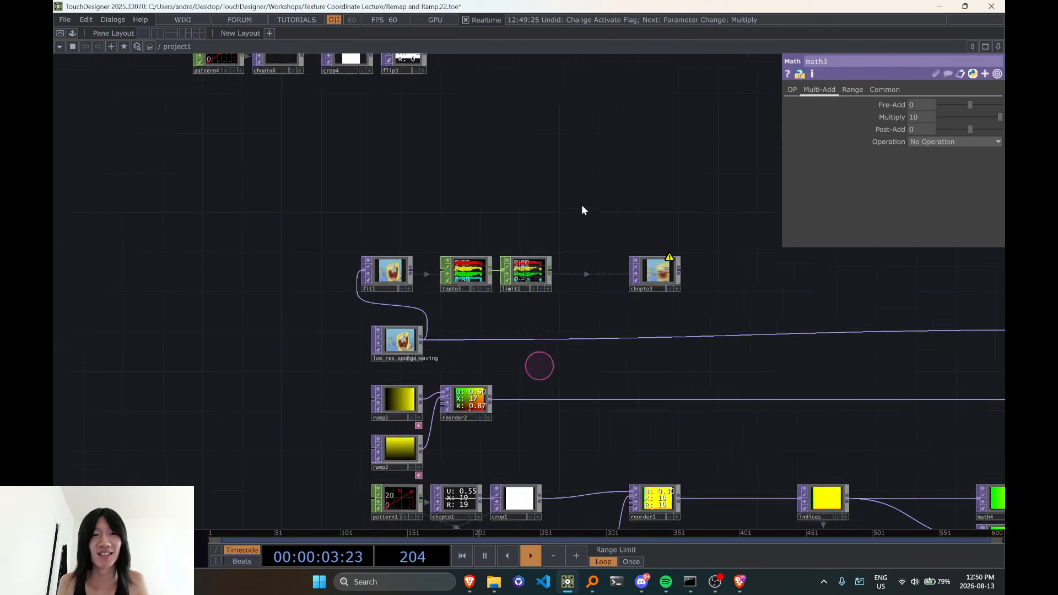
Compare the operator info of reorder4 in the upper network with that of reorder2 in the original network, and check ramp5's common parameters
left_click_drag(570, 160, 571, 277)
left_click_drag(458, 243, 522, 319)
left_click_drag(459, 132, 477, 229)
middle_click(445, 187)
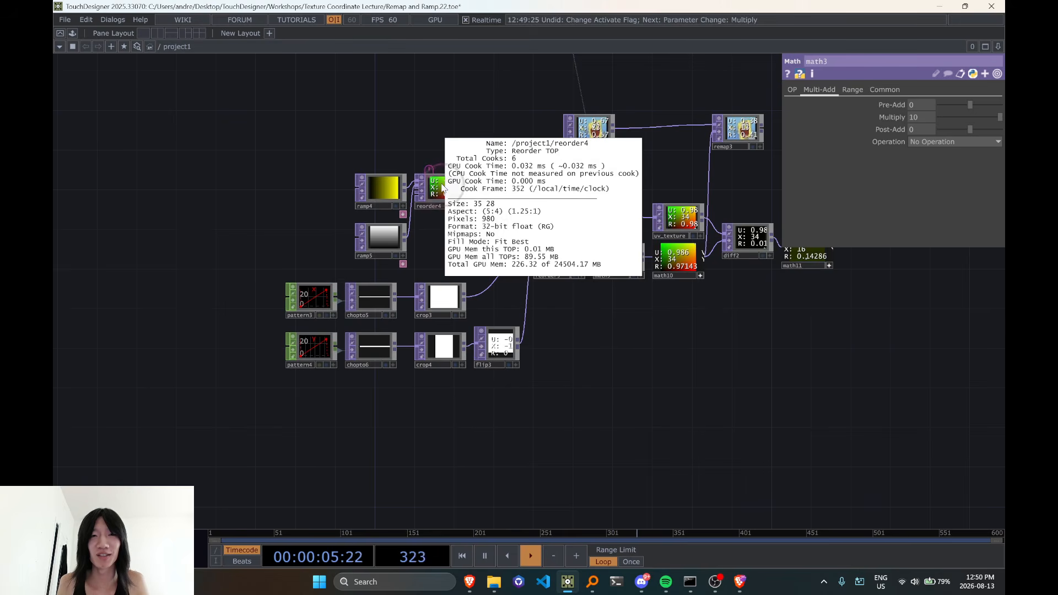
left_click(385, 239)
left_click_drag(499, 265, 493, 75)
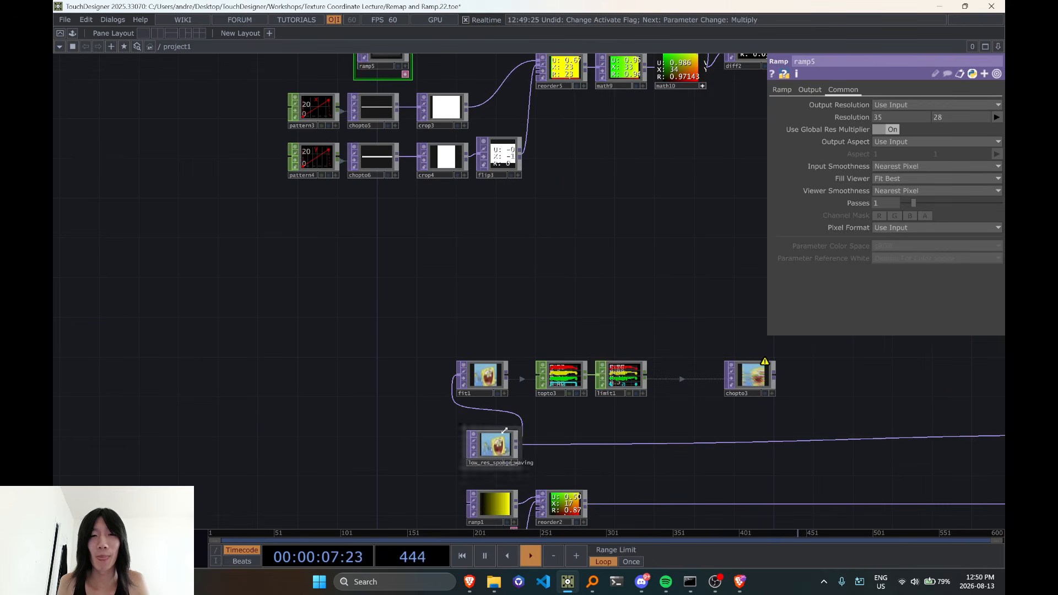
left_click_drag(364, 420, 377, 223)
middle_click(501, 353)
mouse_move(371, 173)
left_mouse_down()
mouse_move(390, 381)
mouse_move(386, 185)
left_mouse_up()
middle_click(601, 369)
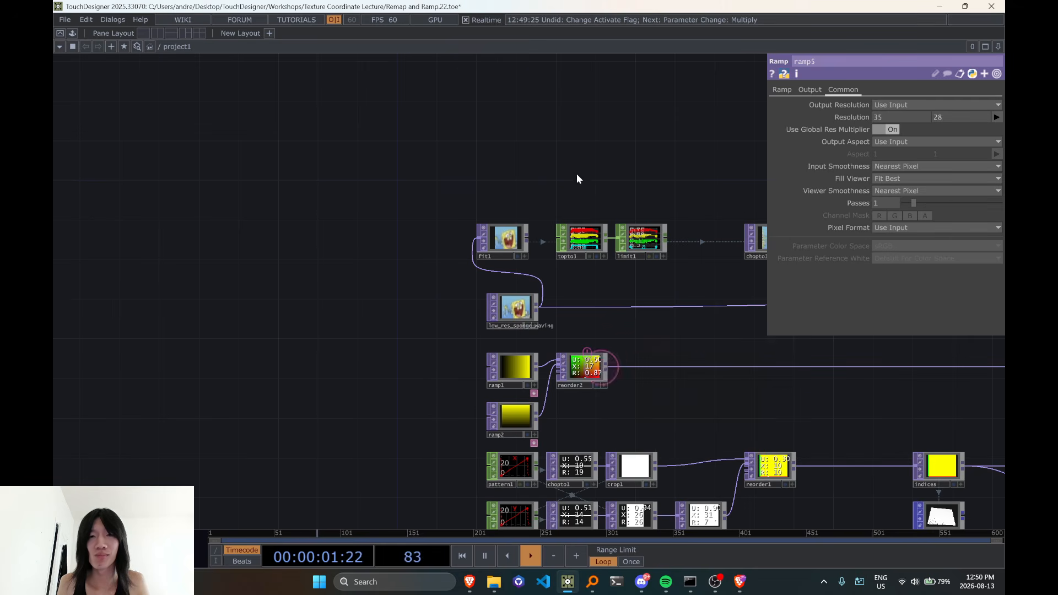
left_click_drag(577, 176, 485, 478)
middle_click(410, 195)
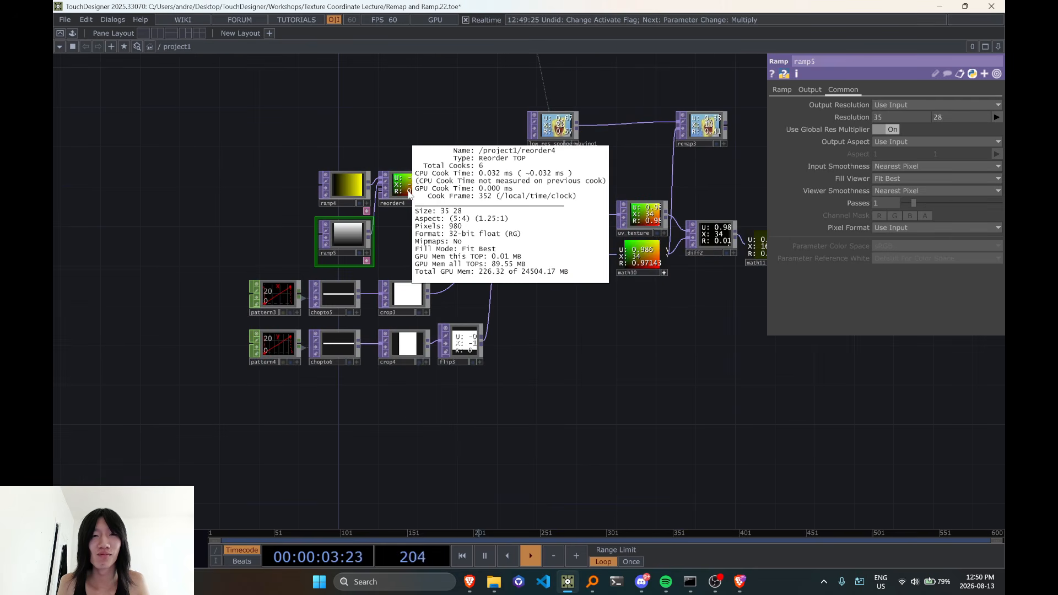
Move null1 from the original network up beneath diff2, and connect it to diff2's first input in place of uv_texture
left_click_drag(690, 416, 498, 242)
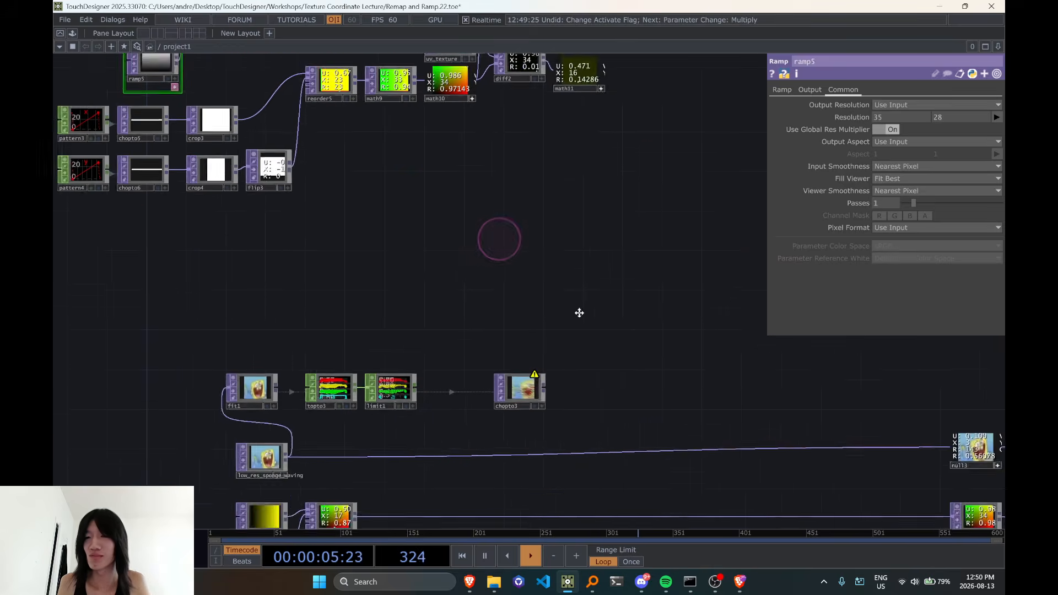
left_click_drag(613, 340, 414, 284)
left_click_drag(564, 377, 753, 387)
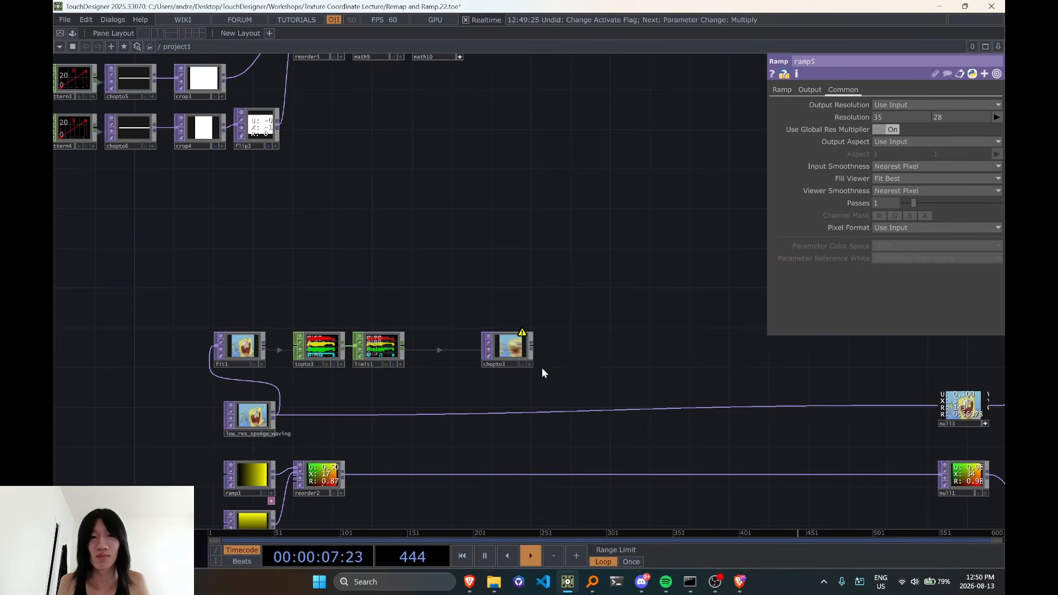
left_click_drag(531, 376, 397, 291)
left_click_drag(664, 331, 531, 351)
left_click(721, 355)
left_click_drag(548, 393, 799, 300)
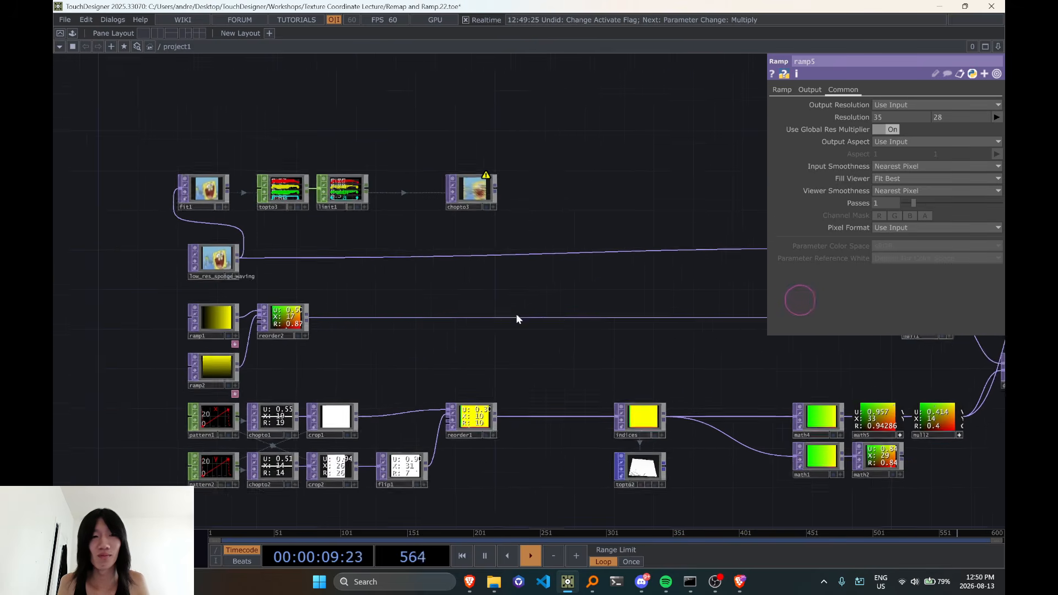
middle_click(304, 311)
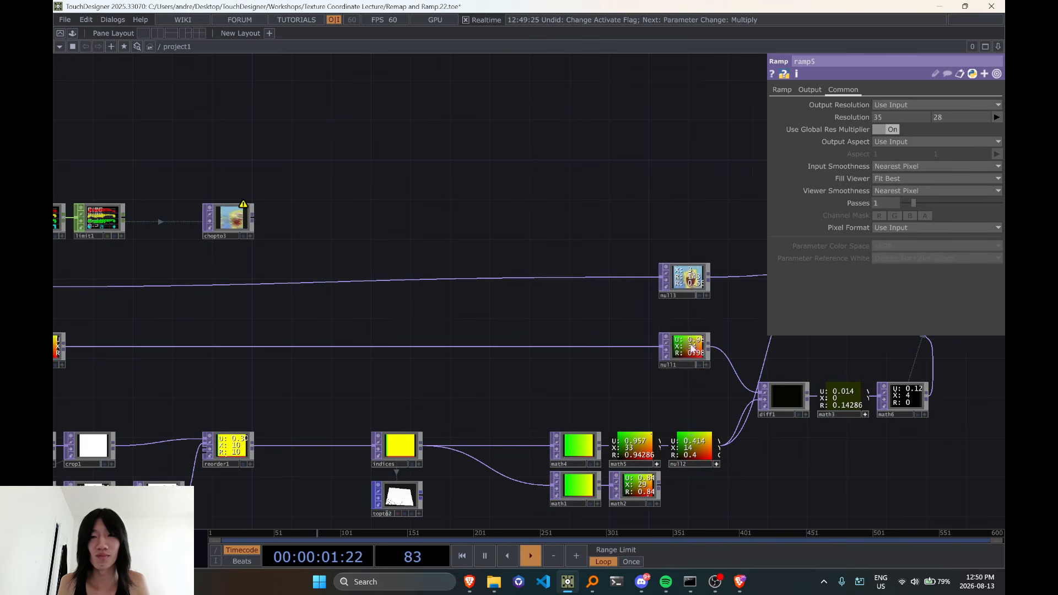
scroll(693, 346, "down", 5)
left_click_drag(693, 345, 441, 183)
left_click_drag(561, 224, 558, 347)
scroll(499, 251, "up", 5)
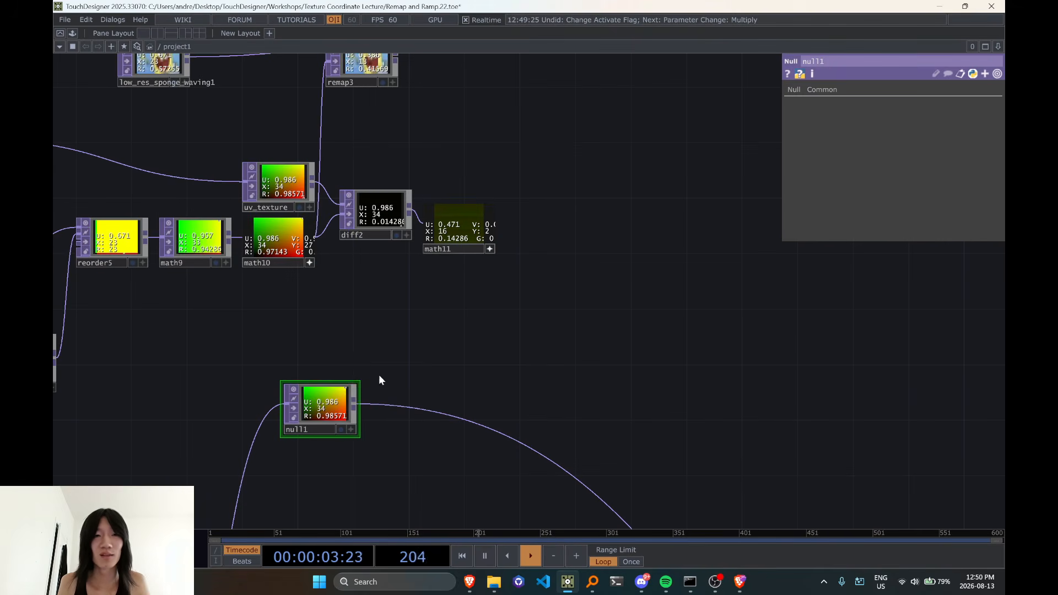
left_click_drag(356, 404, 341, 205)
Move uv_texture up away from diff2, and view the operator info of null1
left_click_drag(543, 301, 704, 244)
scroll(565, 282, "down", 3)
scroll(499, 146, "up", 8)
scroll(499, 146, "down", 2)
left_click_drag(455, 202, 395, 124)
scroll(395, 125, "down", 3)
middle_click(481, 403)
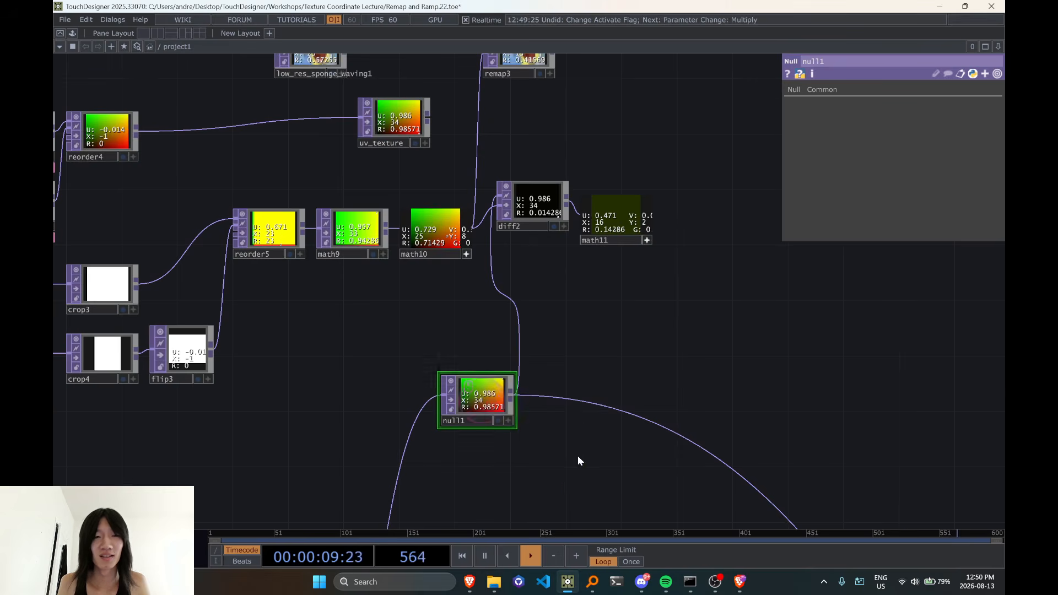
Cut ramp1, ramp2 and reorder2 from the original network
left_click_drag(579, 454, 787, 225)
scroll(631, 295, "down", 3)
left_click_drag(547, 294, 505, 75)
left_click_drag(356, 284, 352, 265)
right_click_drag(351, 261, 510, 341)
key("ctrl+x")
left_click_drag(502, 340, 496, 407)
scroll(496, 407, "down", 3)
left_click_drag(477, 137, 527, 395)
right_click_drag(366, 224, 438, 246)
scroll(439, 230, "up", 3)
left_click_drag(613, 204, 583, 144)
left_click_drag(726, 446, 726, 440)
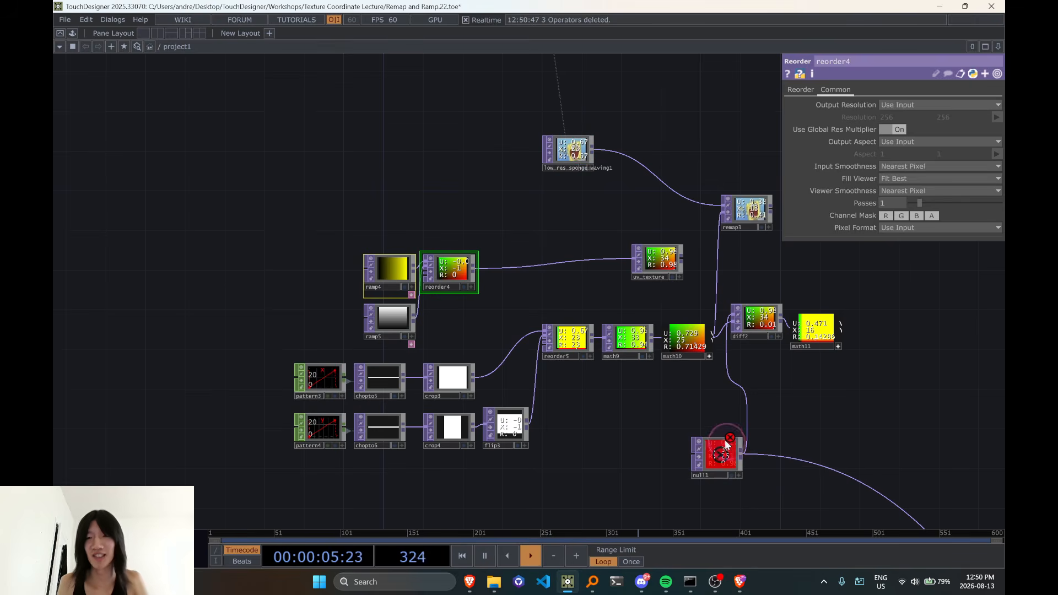
key("Delete")
middle_click(728, 445)
key("shift+bar")
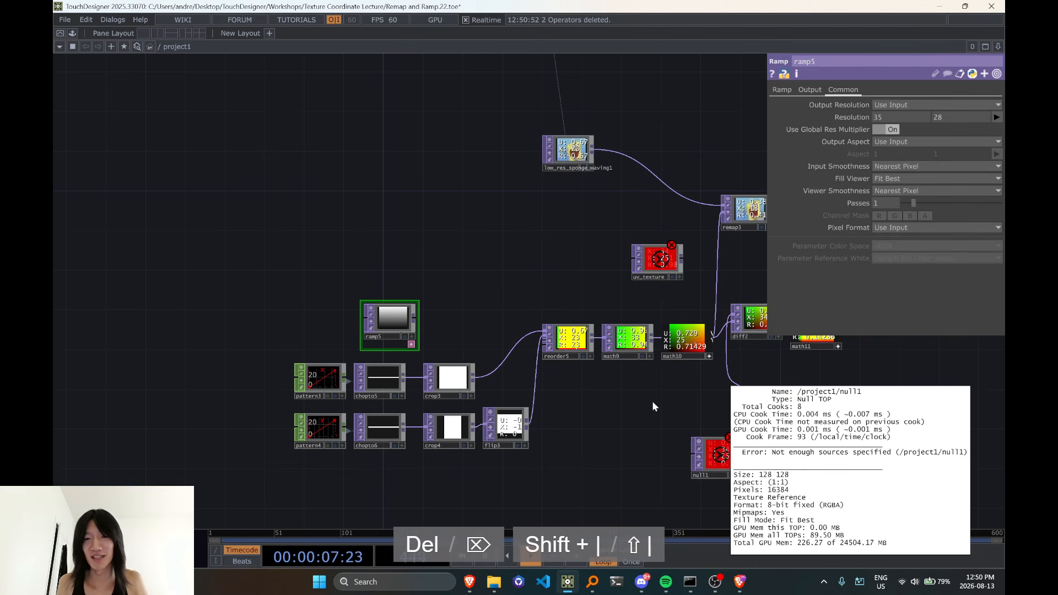
key("ctrl+z")
Delete null1, and shift ramp4, ramp5, reorder4 and uv_texture up and away from the pattern chains
left_click(725, 456)
key("Delete")
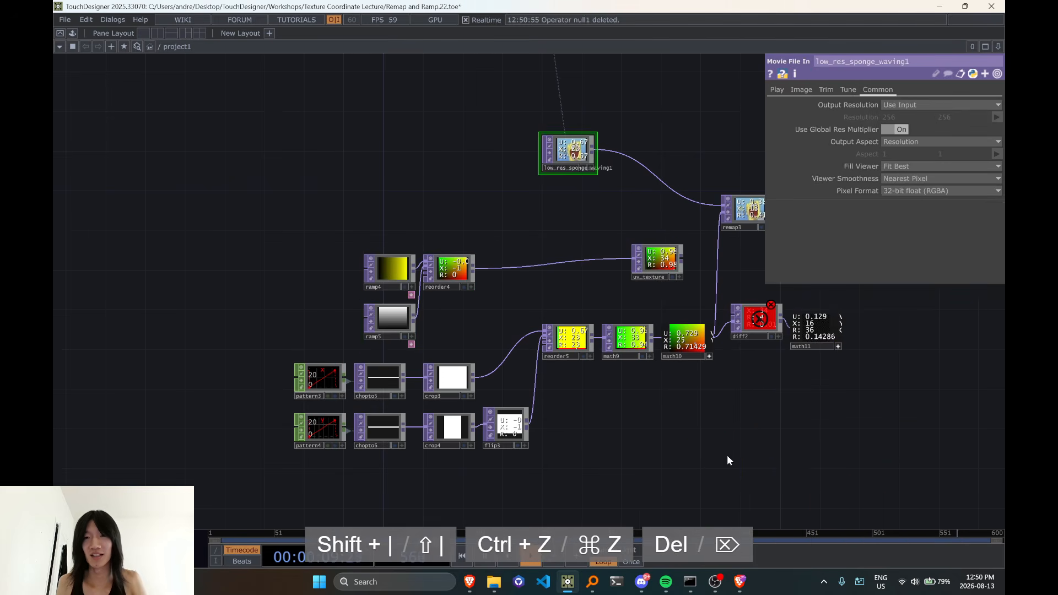
left_click_drag(293, 186, 664, 299)
left_click_drag(653, 261, 563, 223)
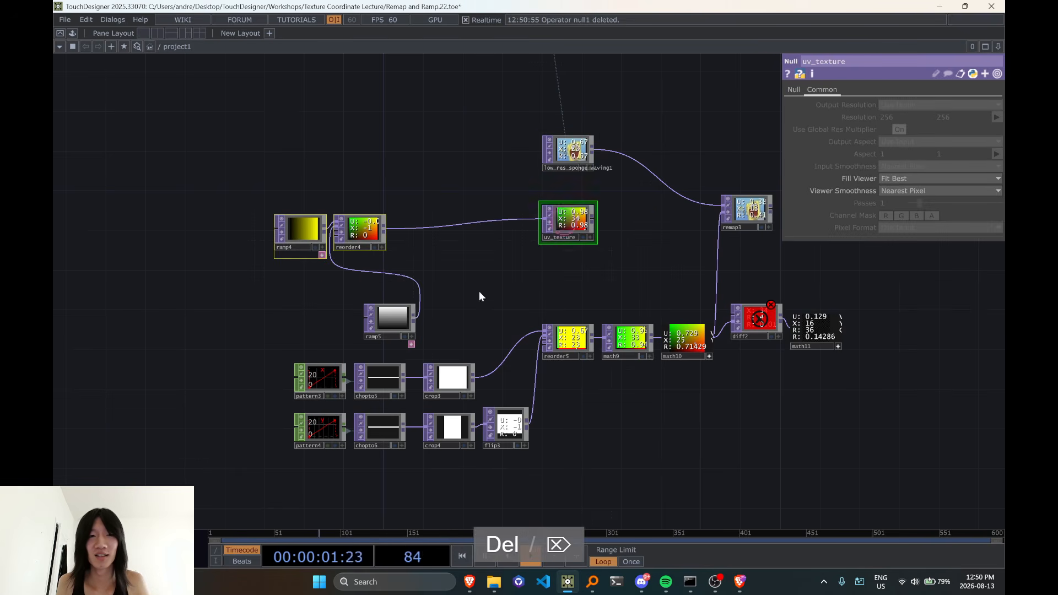
left_click_drag(394, 321, 275, 262)
left_click_drag(224, 210, 573, 270)
left_click_drag(563, 228, 521, 199)
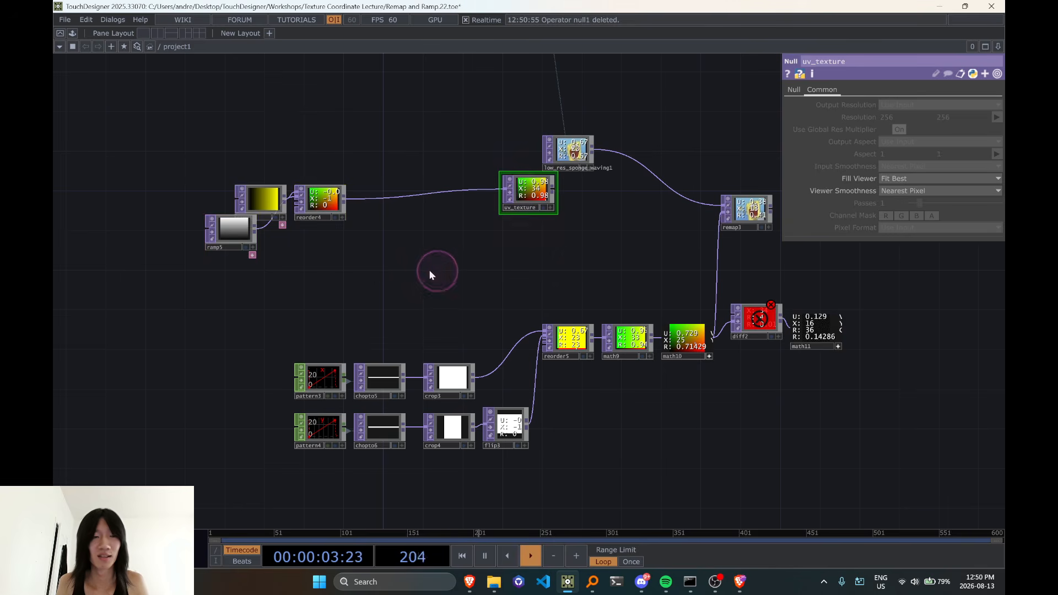
Replace ramp4, ramp5 and reorder4 with pasted copies of the cut ramp1, ramp2 and reorder2, and connect reorder2 to uv_texture
left_click_drag(194, 160, 364, 269)
key("Delete")
key("ctrl+v")
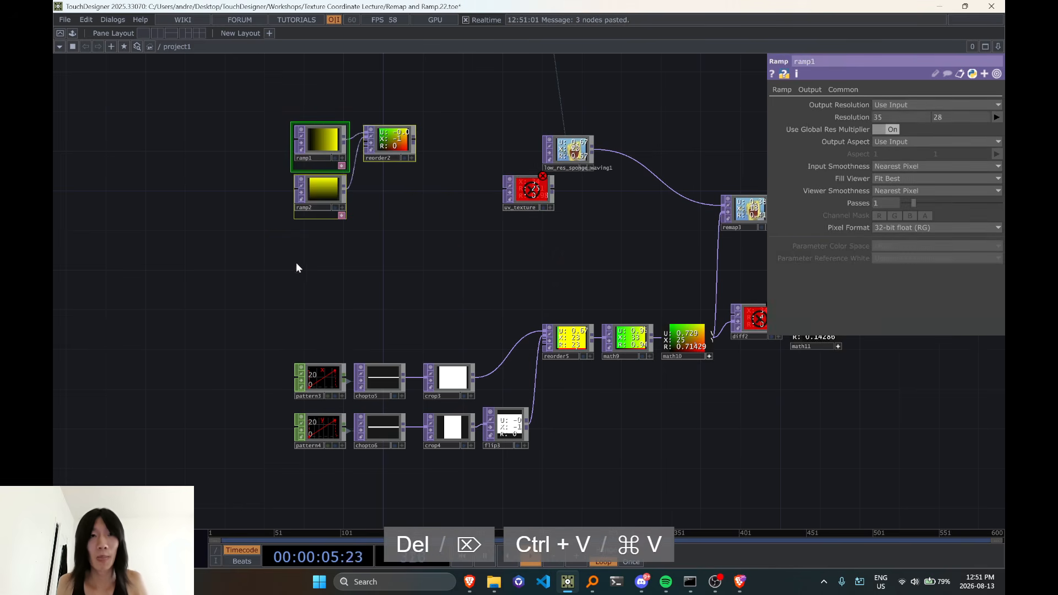
left_click(397, 137)
left_click_drag(419, 142, 494, 190)
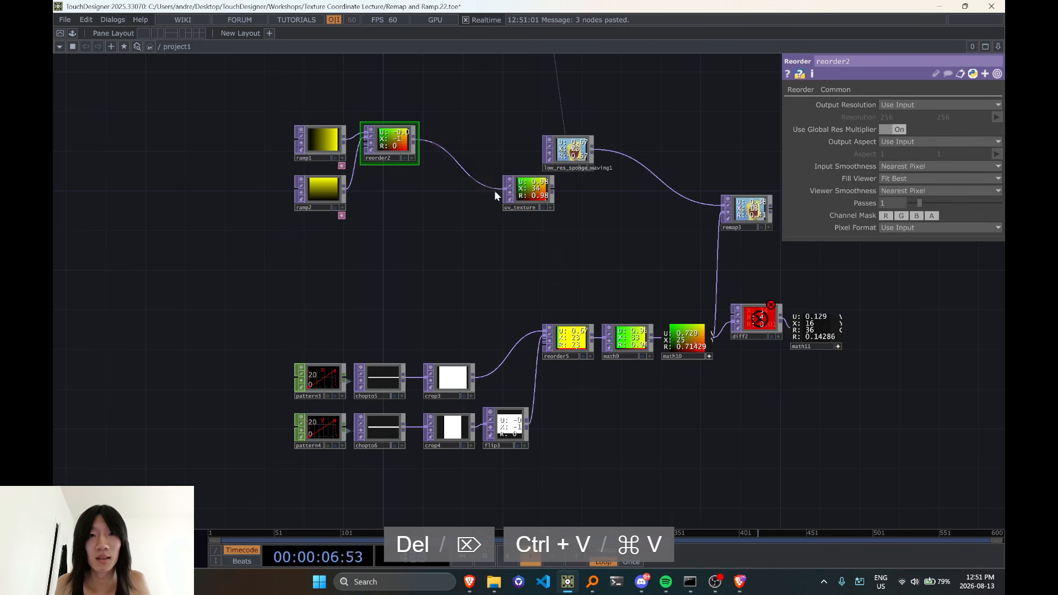
Connect uv_texture to diff2's first input, and undo the accidental node resize
left_click(553, 190)
scroll(660, 284, "up", 3)
left_click(731, 314)
left_click_drag(743, 329, 568, 316)
scroll(690, 334, "up", 7)
scroll(710, 349, "down", 4)
key("ctrl+z")
scroll(390, 272, "down", 10)
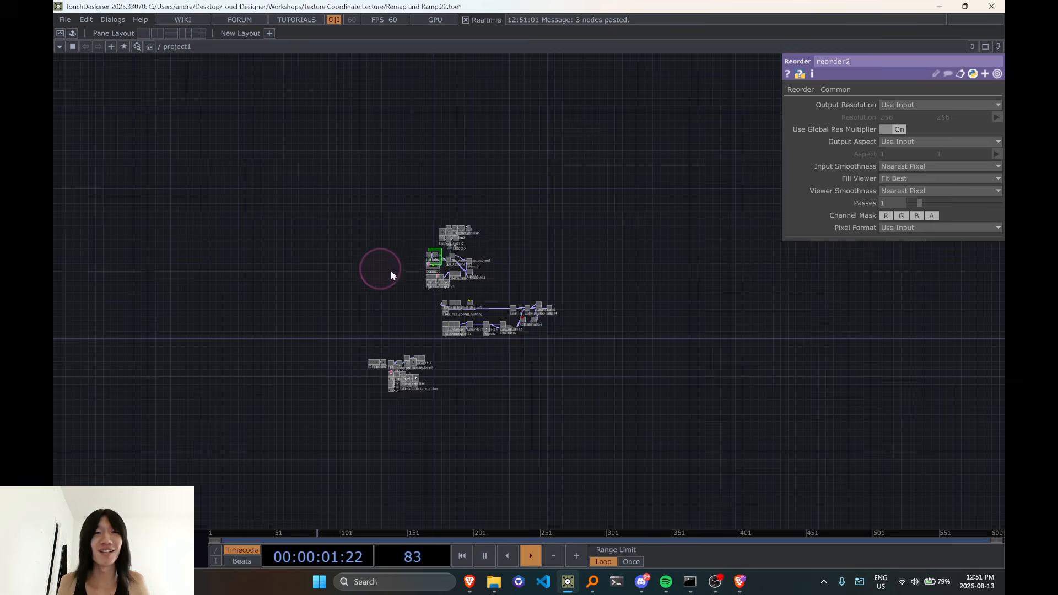
Move ramp1, ramp2 and reorder2 down so that reorder2 lines up with uv_texture
scroll(390, 271, "up", 12)
left_click_drag(405, 184, 416, 276)
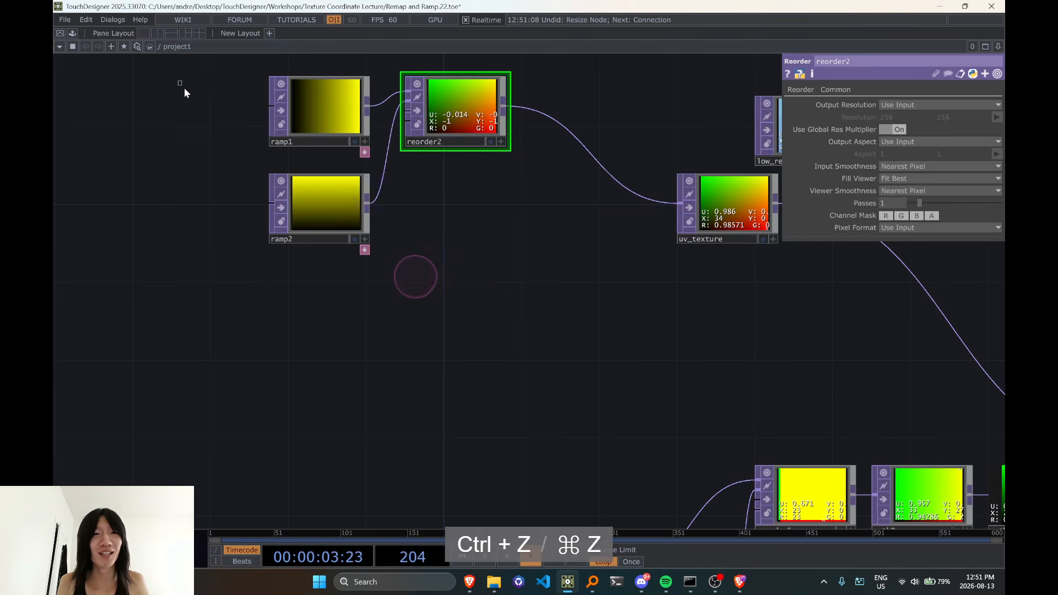
right_click_drag(180, 82, 479, 248)
left_click_drag(440, 123, 440, 201)
Deactivate the viewers of math10 and math11, move diff2 up, and align math11 with it
left_click_drag(715, 202, 558, 183)
left_click_drag(585, 273, 383, 275)
left_click_drag(494, 326, 388, 220)
left_click_drag(510, 277, 409, 240)
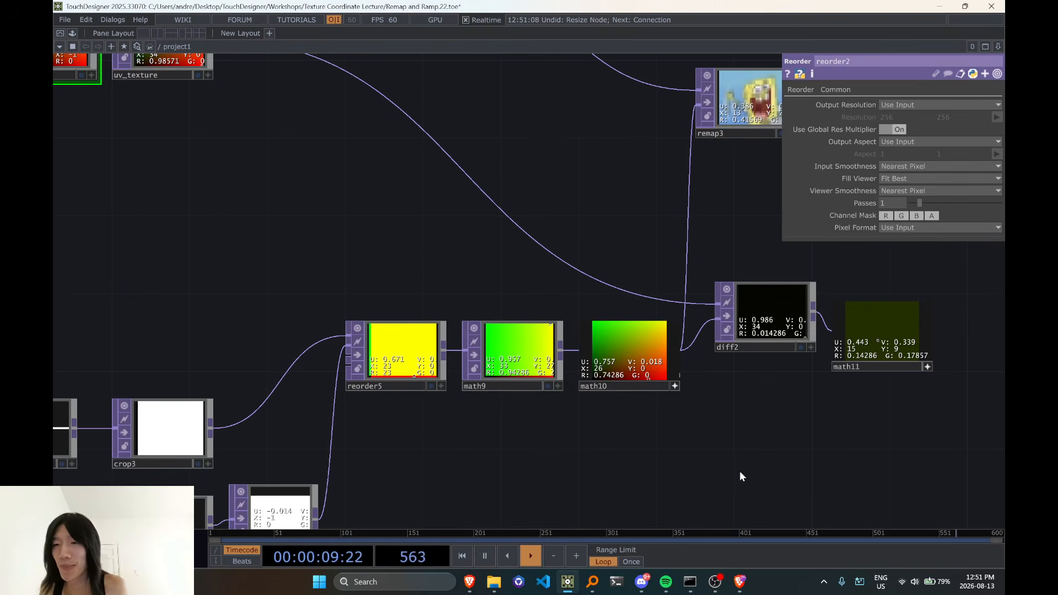
left_click_drag(733, 485, 581, 489)
scroll(599, 361, "up", 5)
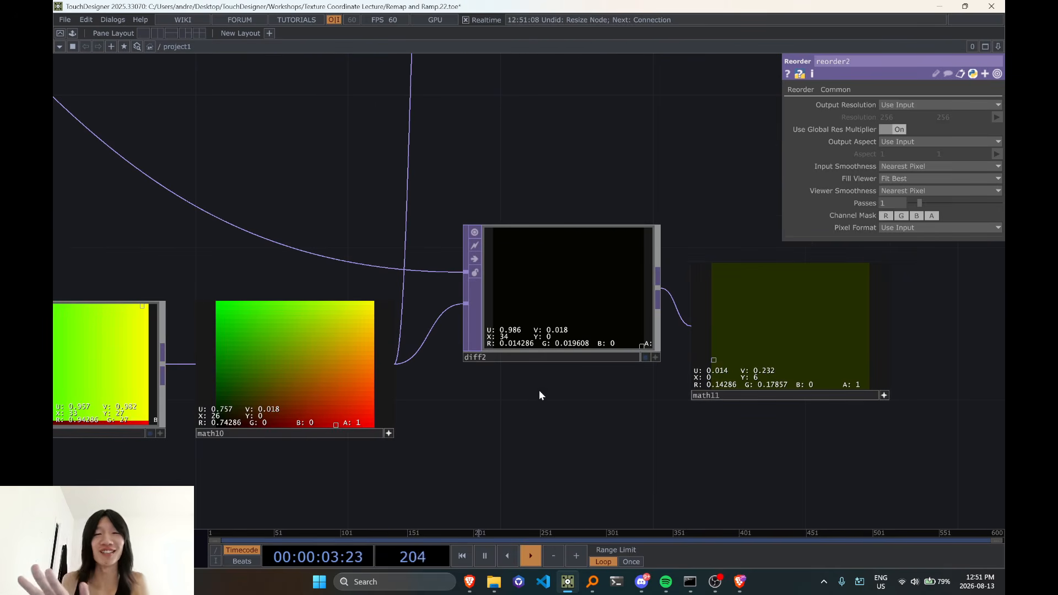
left_click(389, 433)
scroll(411, 420, "down", 3)
left_click_drag(513, 335, 480, 253)
left_click_drag(506, 348, 527, 342)
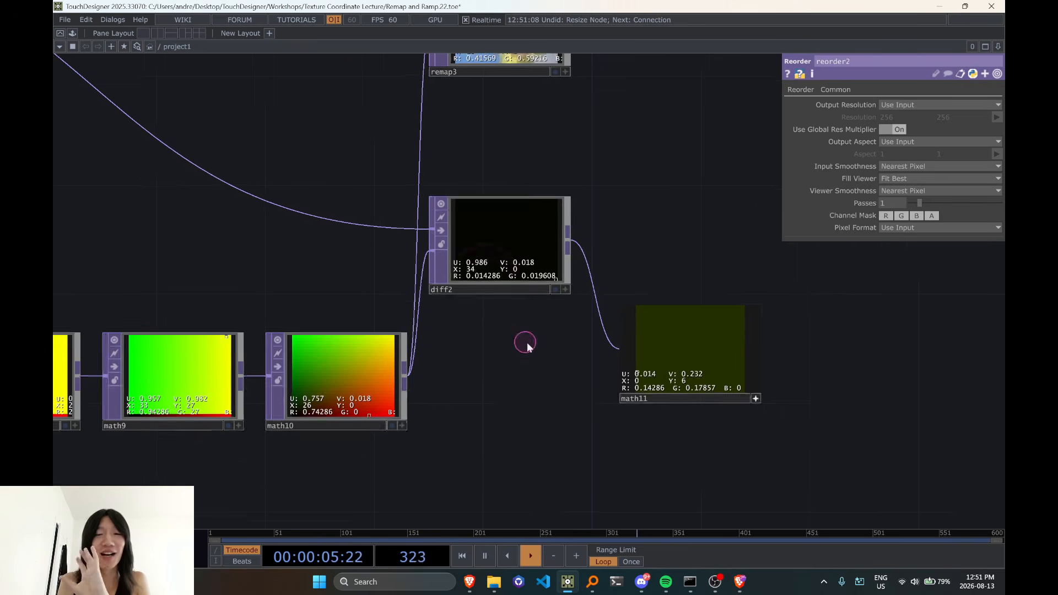
left_click(766, 397)
left_click_drag(707, 356, 707, 247)
scroll(668, 364, "down", 4)
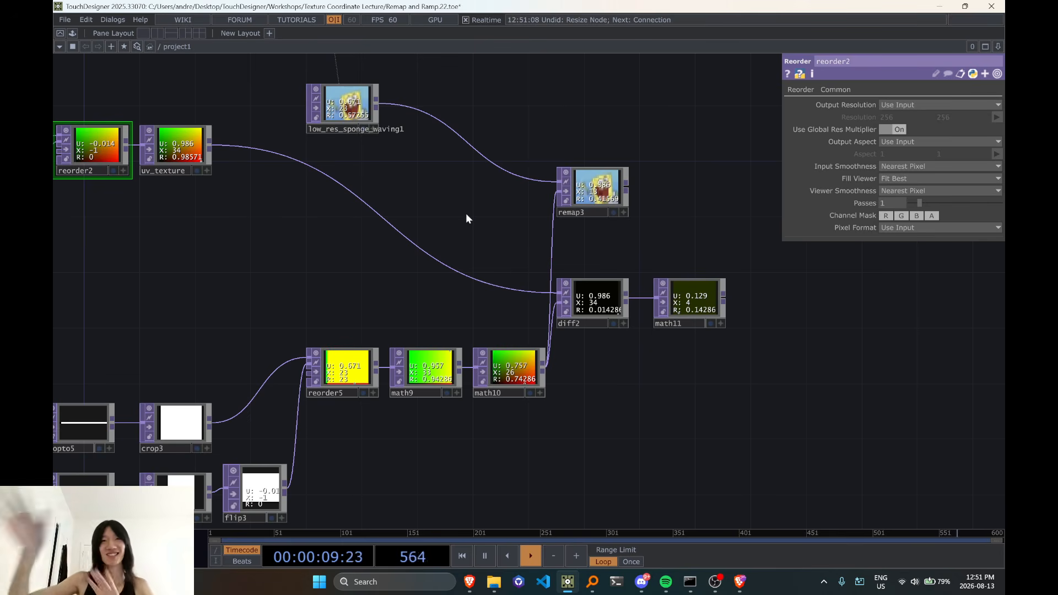
Move ramp1, ramp2, reorder2 and uv_texture down towards diff2's level, and lower low_res_sponge_waving1 towards remap3
left_click_drag(516, 238, 520, 227)
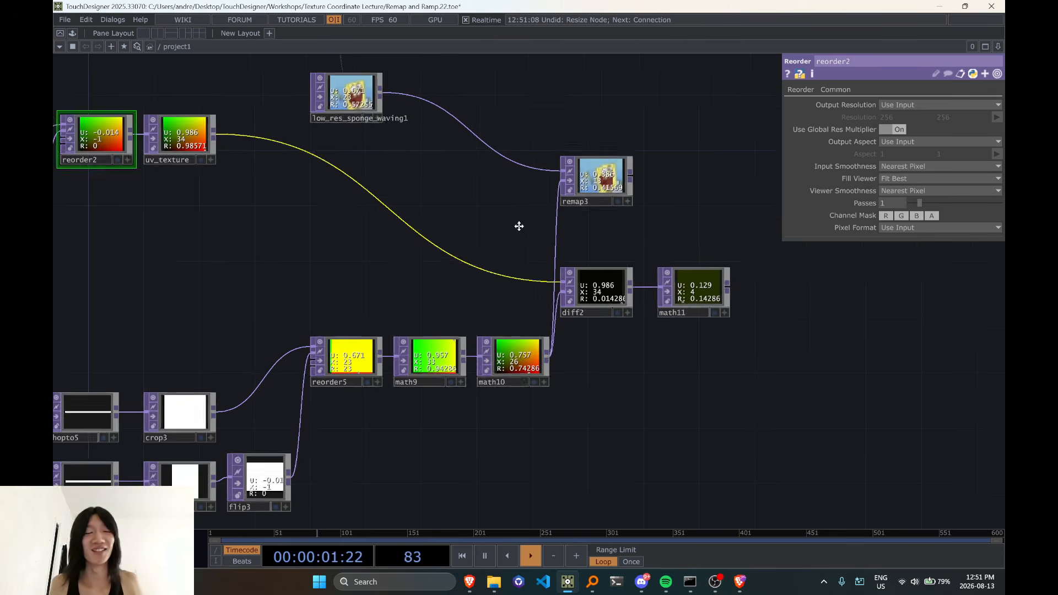
left_click_drag(343, 269, 469, 269)
left_click_drag(379, 269, 431, 270)
right_click_drag(102, 87, 437, 272)
left_click_drag(378, 136, 364, 245)
scroll(658, 282, "up", 3)
left_click_drag(659, 282, 276, 235)
scroll(360, 338, "up", 2)
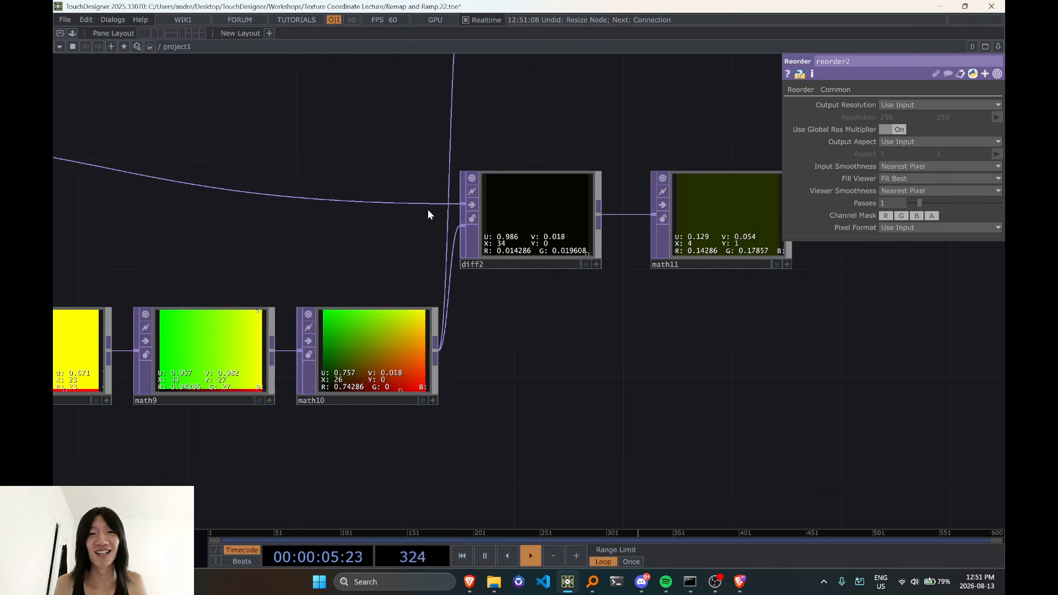
scroll(429, 214, "down", 4)
left_click_drag(489, 173, 512, 227)
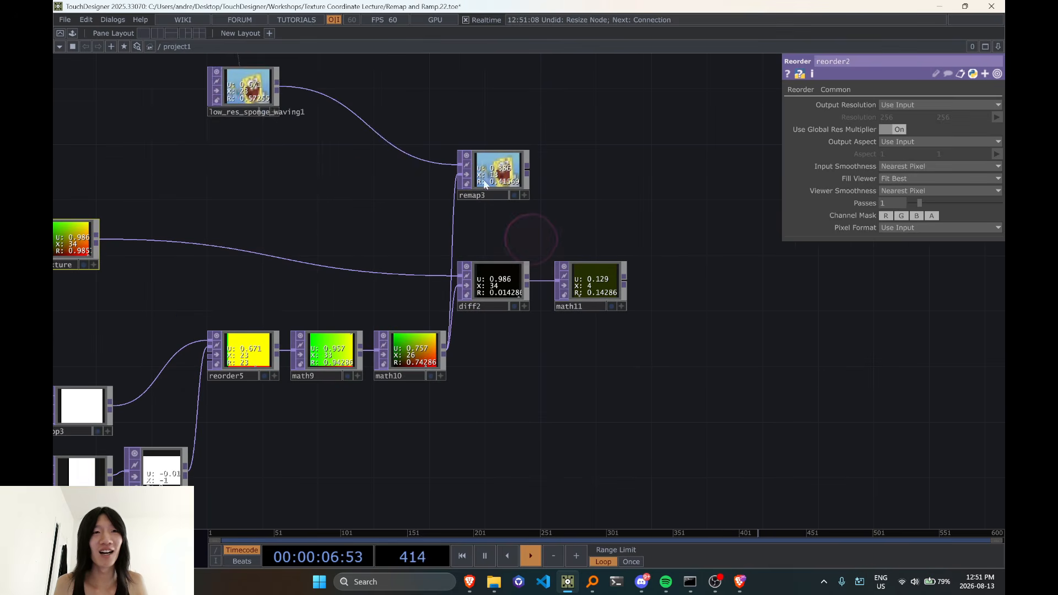
Try uv_texture as remap3's second input in place of math10 to compare the image, and undo the connection
left_click(98, 247)
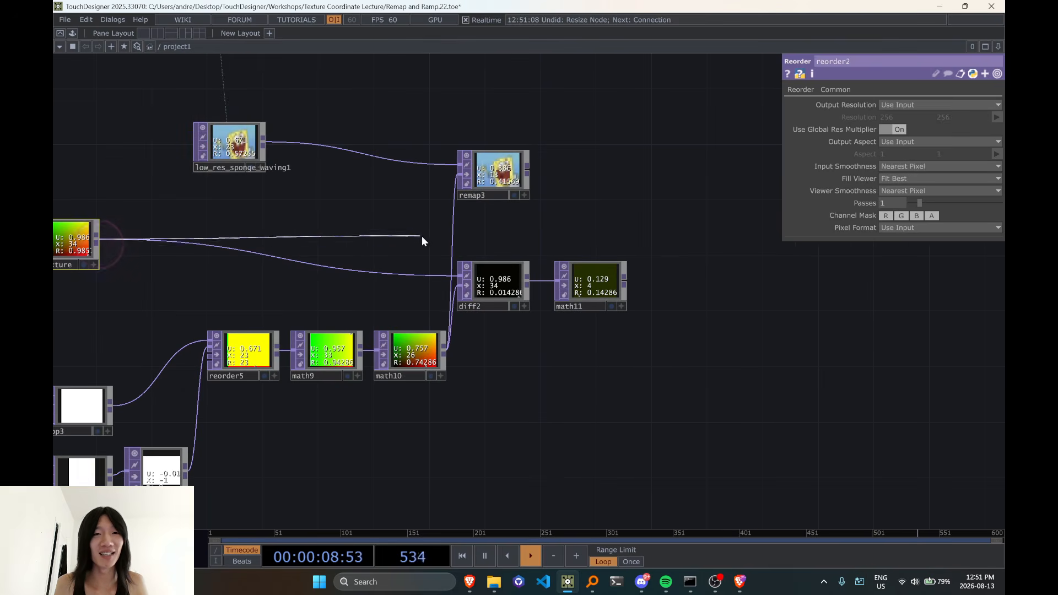
left_click(449, 246)
scroll(446, 207, "up", 3)
left_click(444, 193)
scroll(442, 187, "down", 1)
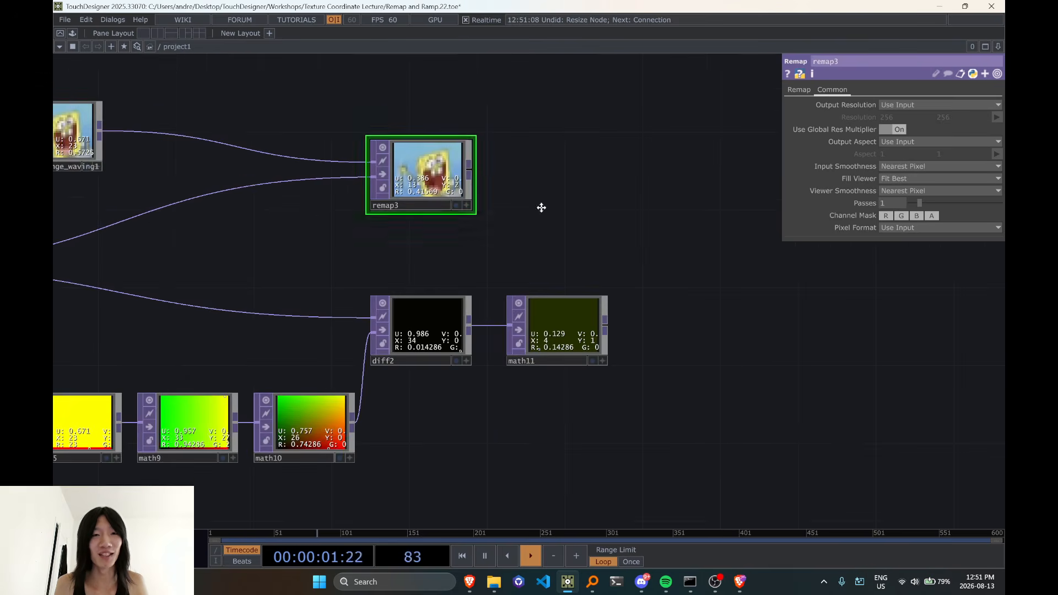
left_click_drag(541, 207, 587, 172)
scroll(478, 248, "left", 5)
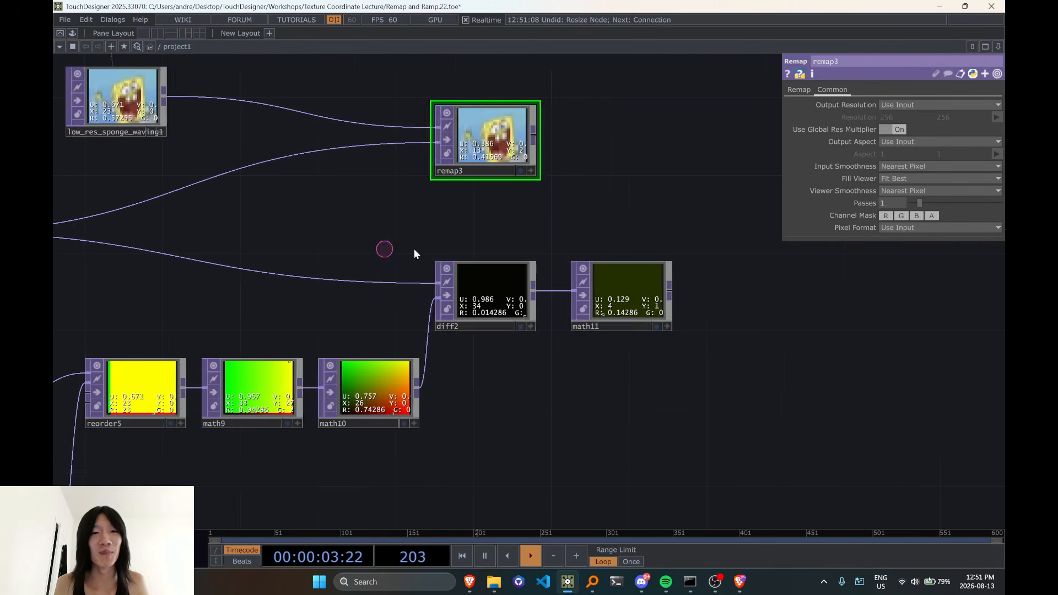
key("ctrl+z")
Move low_res_sponge_waving1 level with remap3, and activate math11's viewer to examine the difference beside diff2
left_click_drag(231, 147, 231, 186)
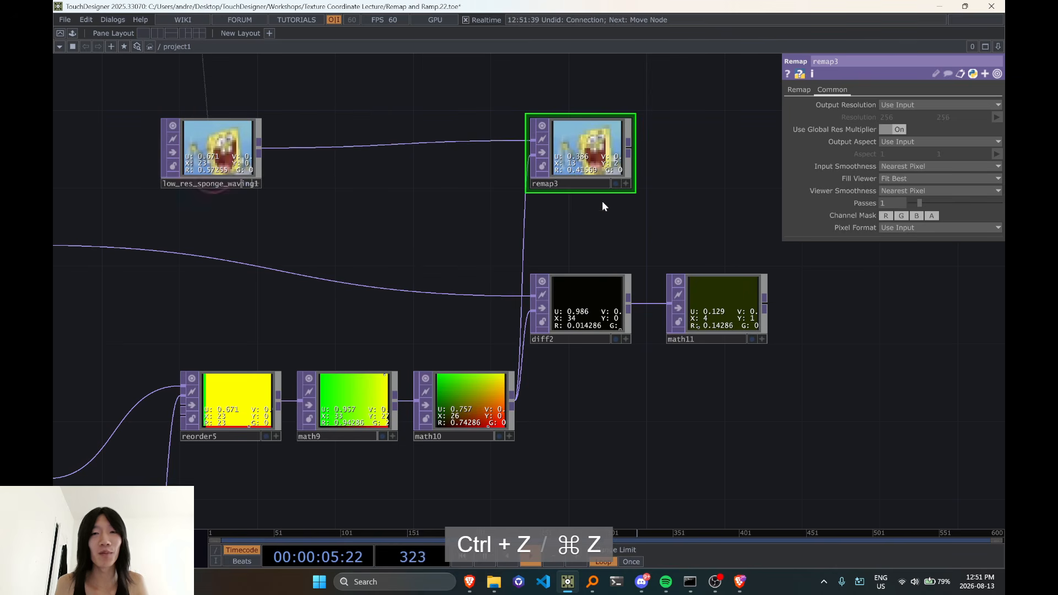
left_click(579, 313)
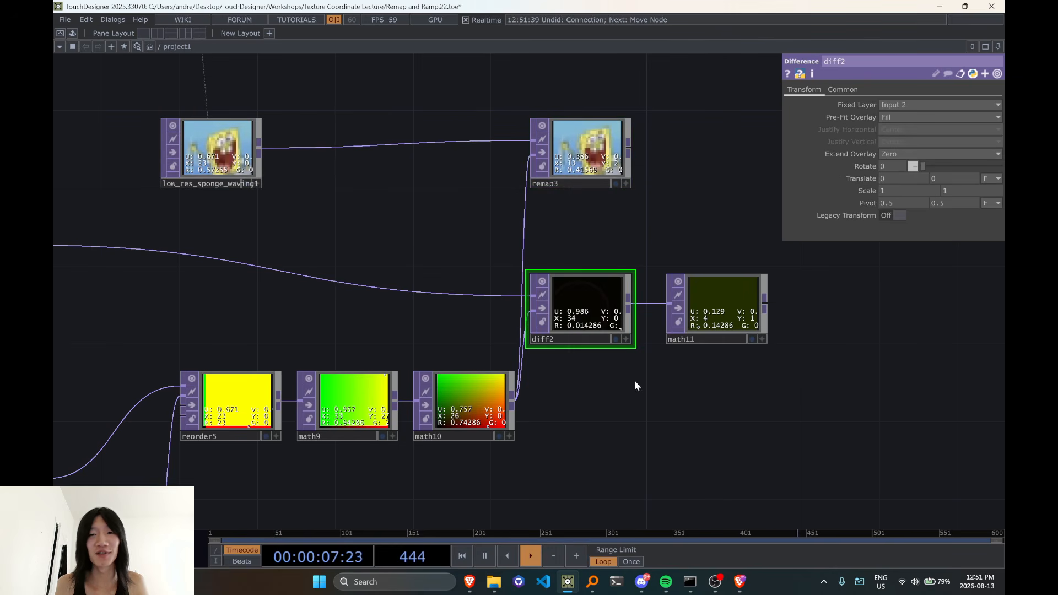
scroll(634, 380, "up", 5)
scroll(697, 371, "down", 10)
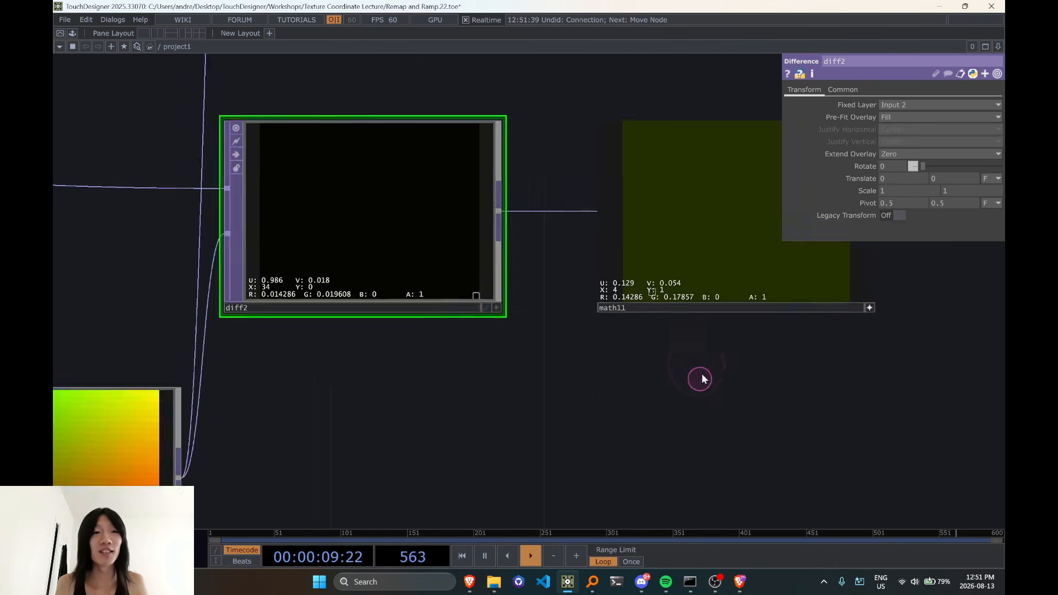
Move ramp1, ramp2, reorder2 and uv_texture beneath low_res_sponge_waving1, and connect uv_texture to remap3's second input
left_click(305, 282)
left_click_drag(305, 282, 417, 290)
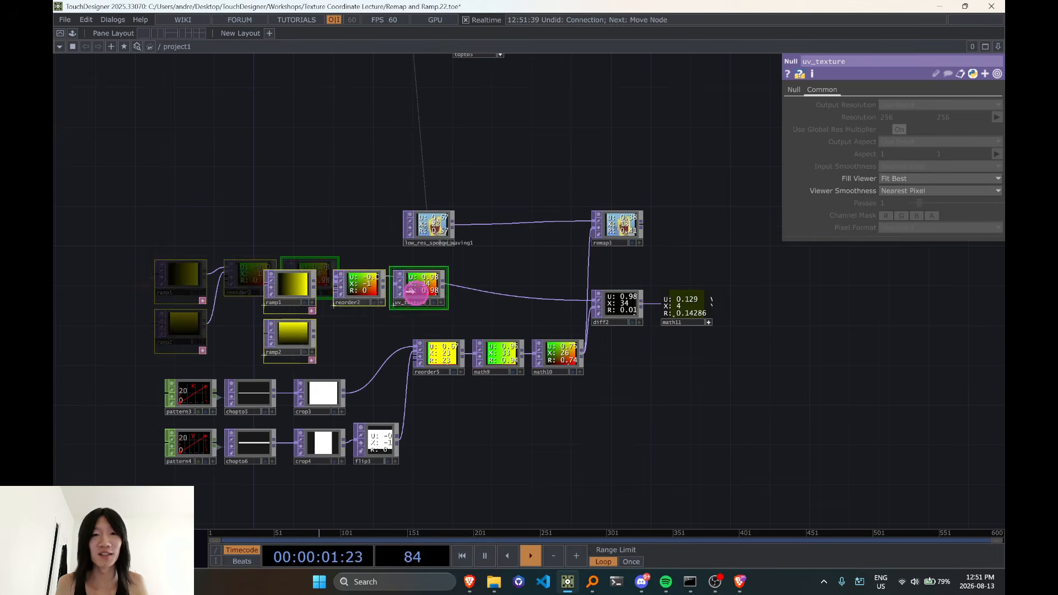
scroll(467, 299, "up", 3)
left_click(416, 283)
left_click(614, 263)
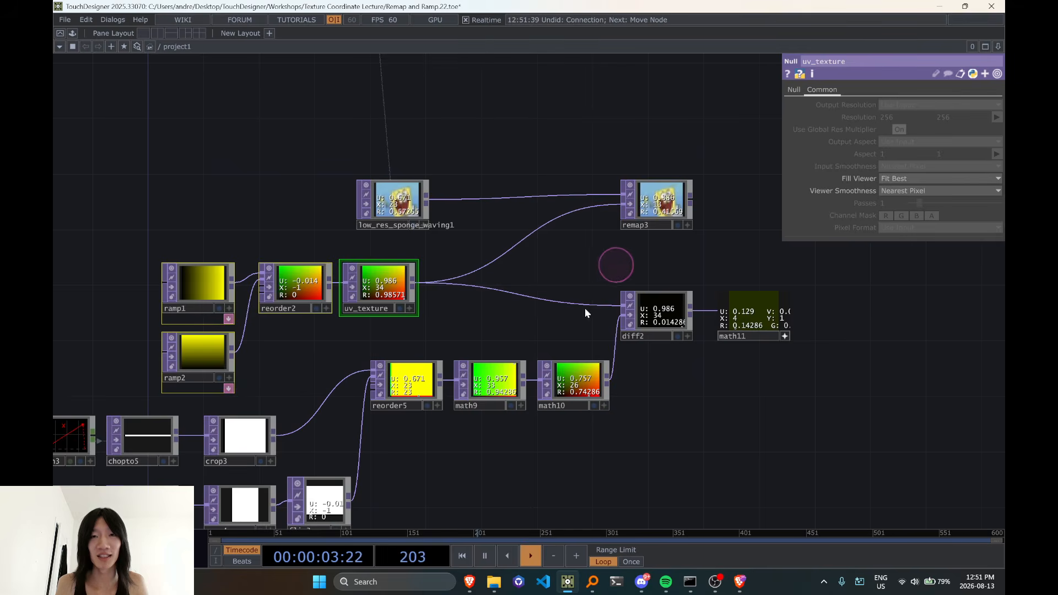
scroll(332, 351, "up", 5)
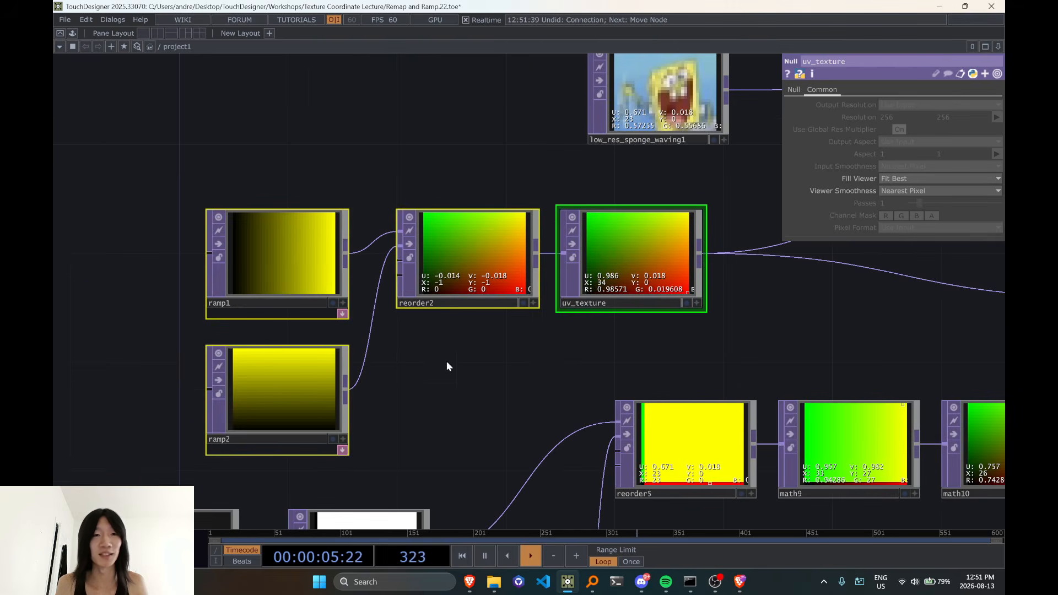
Undo the connection from uv_texture to remap3's second input
left_click_drag(365, 343, 215, 322)
left_click_drag(622, 329, 366, 322)
left_click_drag(625, 310, 420, 281)
scroll(458, 211, "down", 3)
left_click_drag(503, 192, 487, 199)
key("ctrl+z")
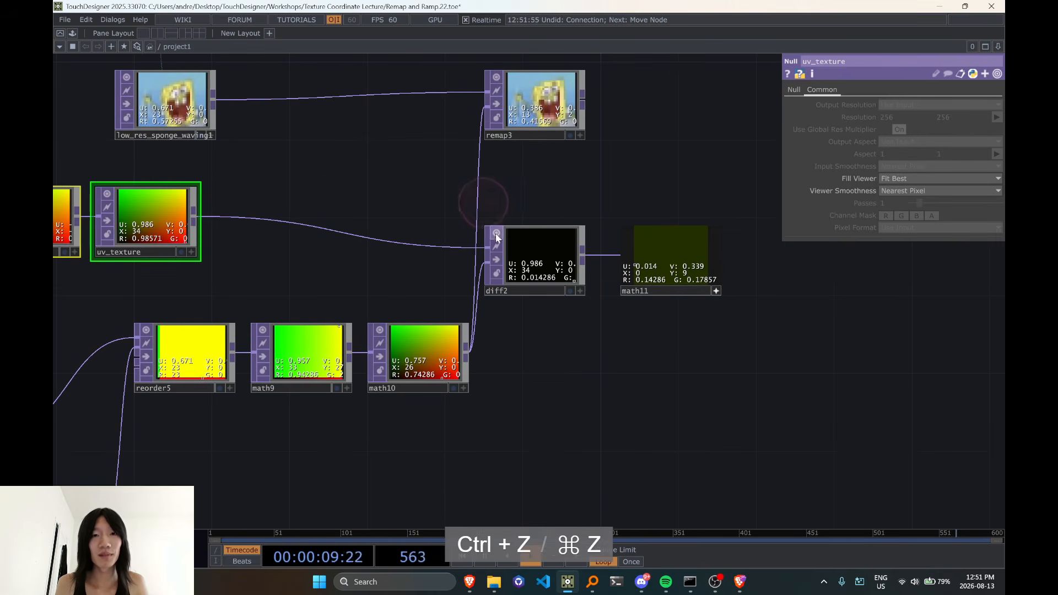
Examine the red and green difference values in diff2 and math11, and trace them back through math10, math9 and reorder5
scroll(528, 208, "up", 2)
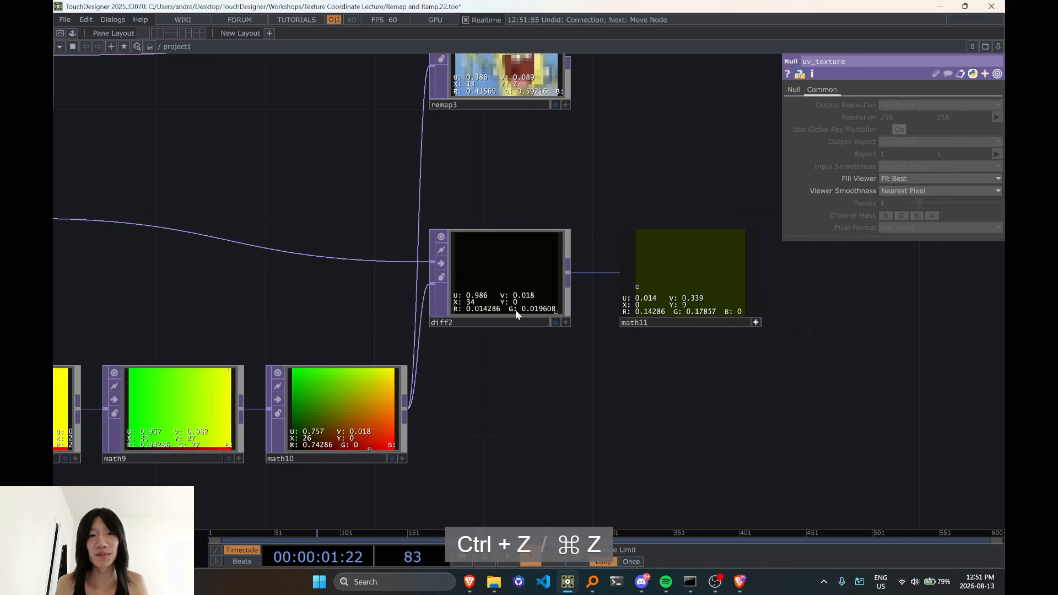
scroll(593, 241, "up", 3)
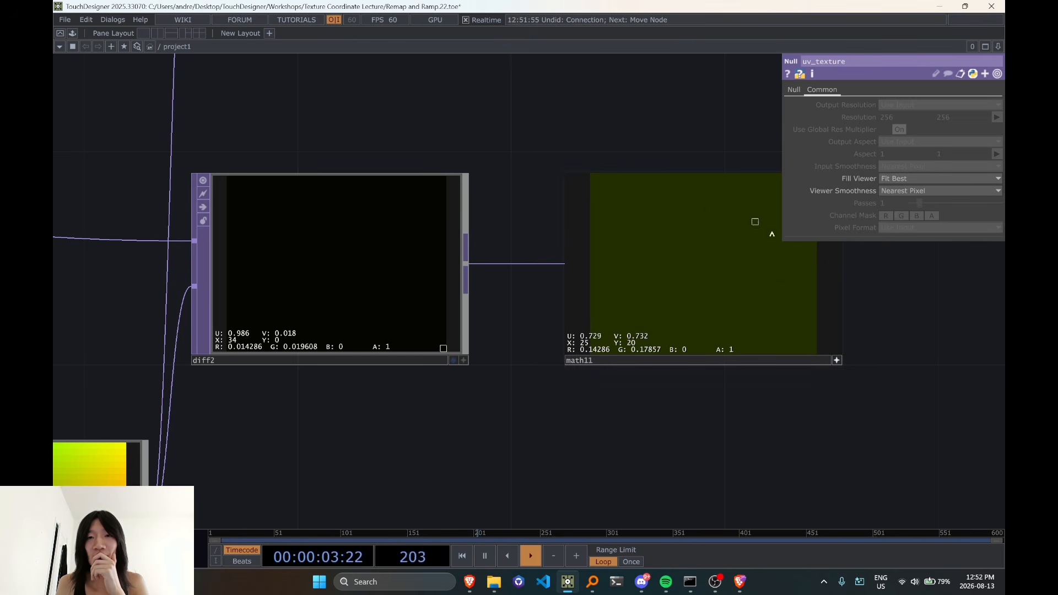
scroll(663, 294, "down", 7)
left_click_drag(496, 383, 569, 350)
scroll(557, 348, "up", 2)
left_click(492, 340)
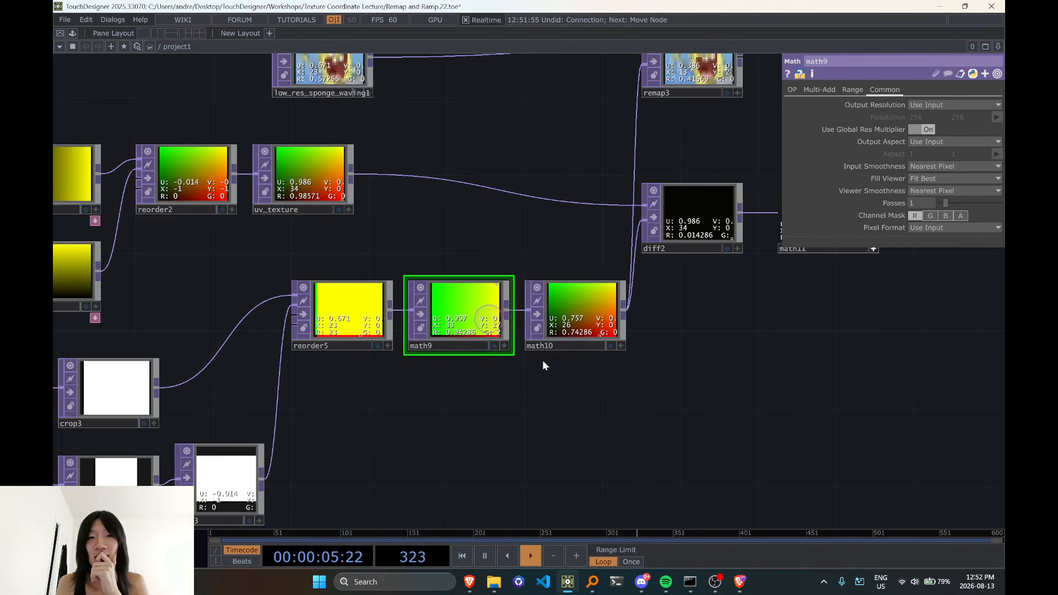
left_click_drag(637, 391, 495, 392)
scroll(691, 219, "up", 2)
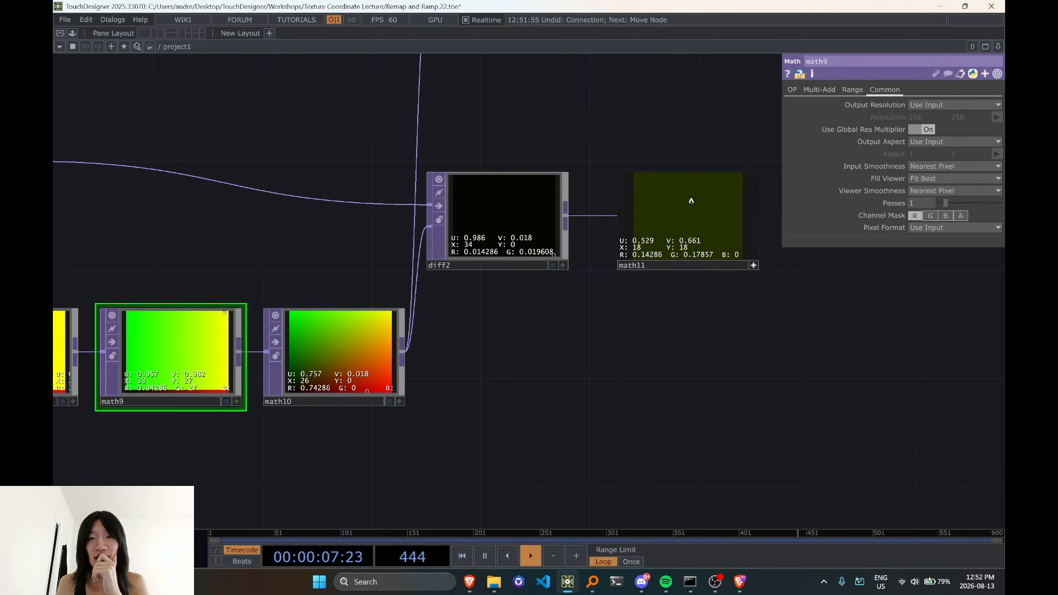
left_click_drag(301, 301, 404, 307)
scroll(755, 253, "up", 2)
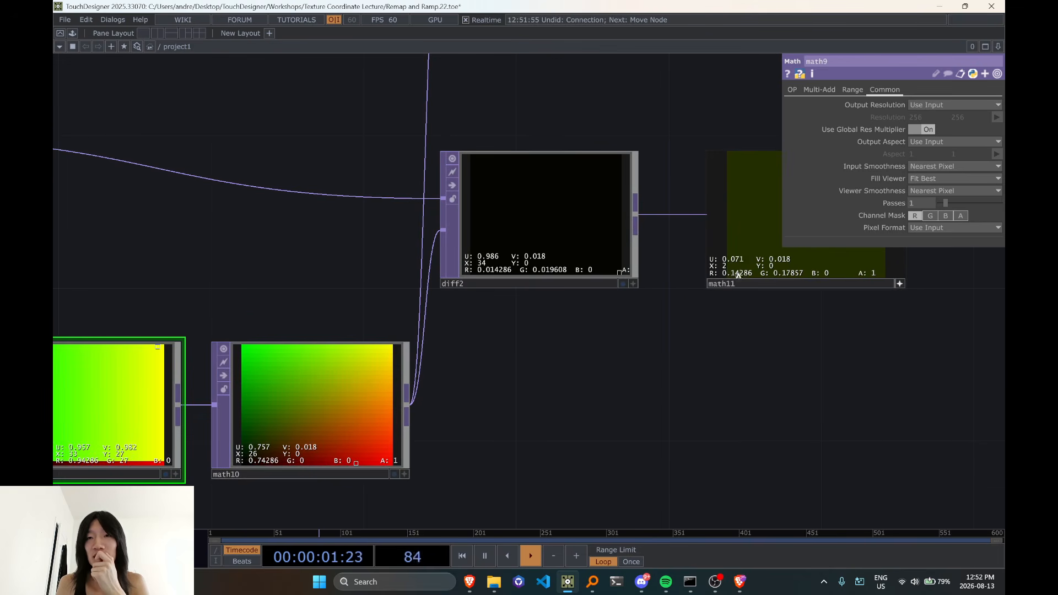
scroll(758, 317, "down", 2)
left_click(622, 397)
left_click(142, 395)
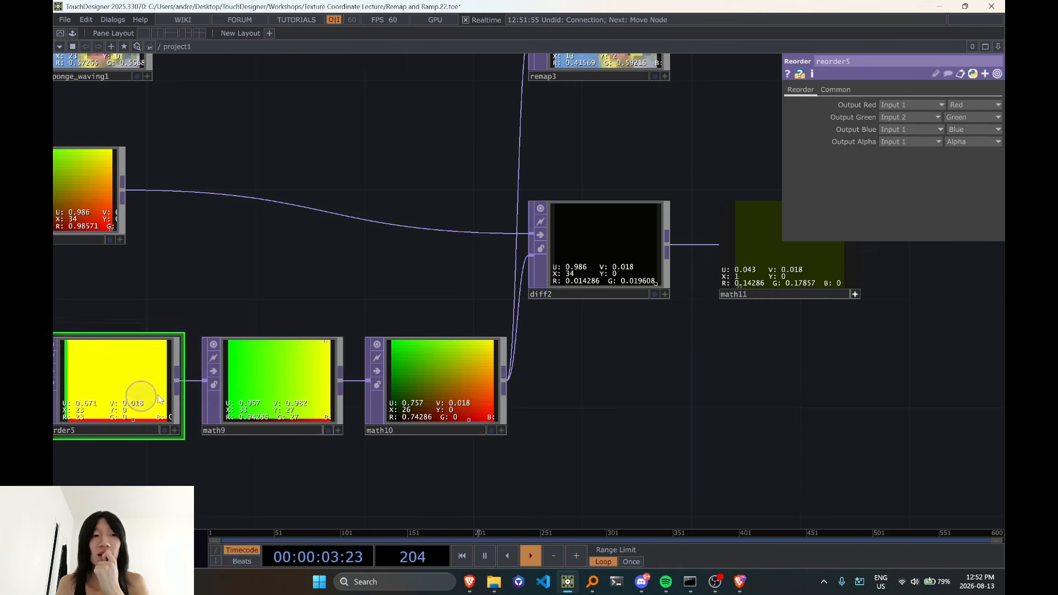
scroll(241, 388, "down", 2)
In math9's Multi-Add settings, make Post-Add a reference to the node's own Multiply parameter
left_click(263, 390)
left_click(818, 89)
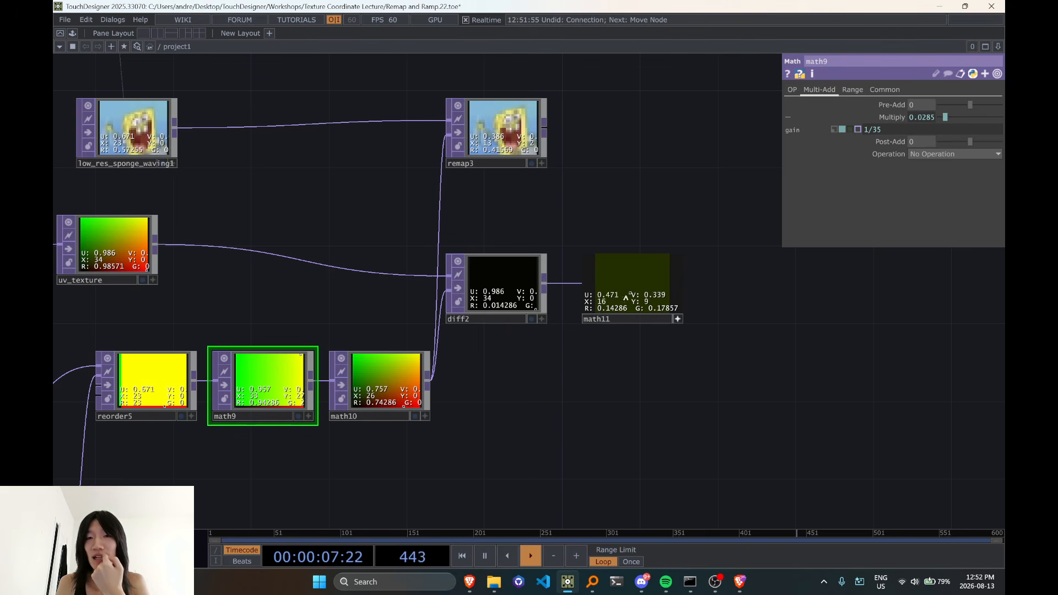
scroll(618, 306, "up", 3)
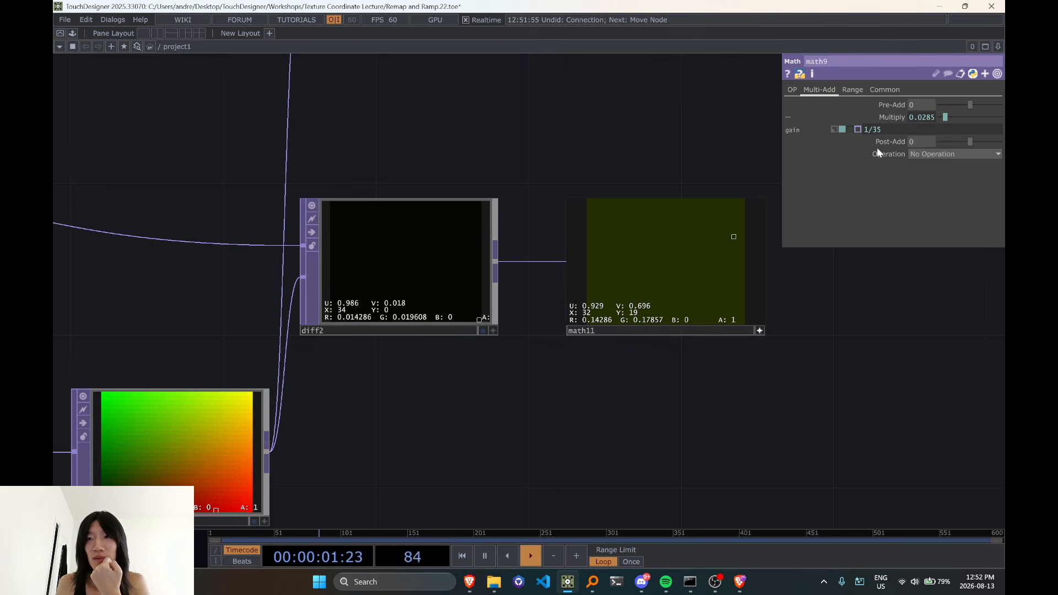
left_click_drag(903, 132, 797, 137)
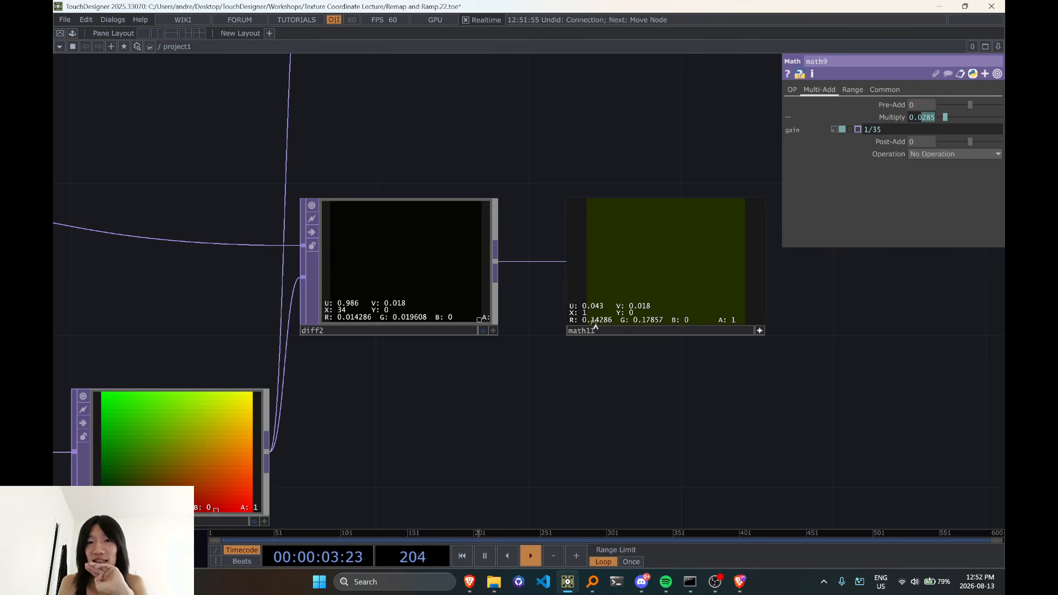
scroll(591, 325, "up", 3)
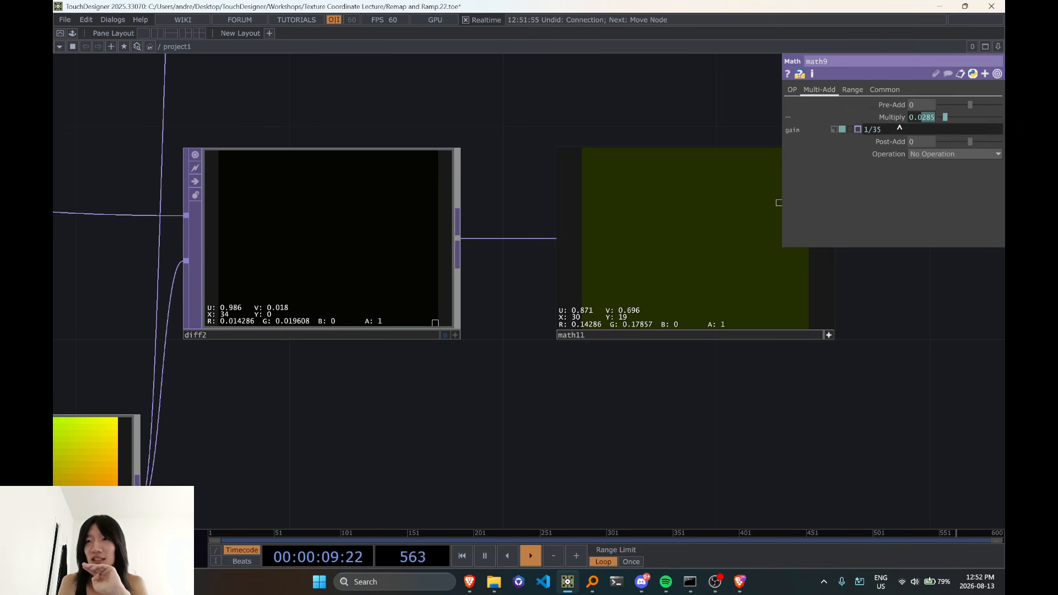
left_click_drag(897, 120, 923, 144)
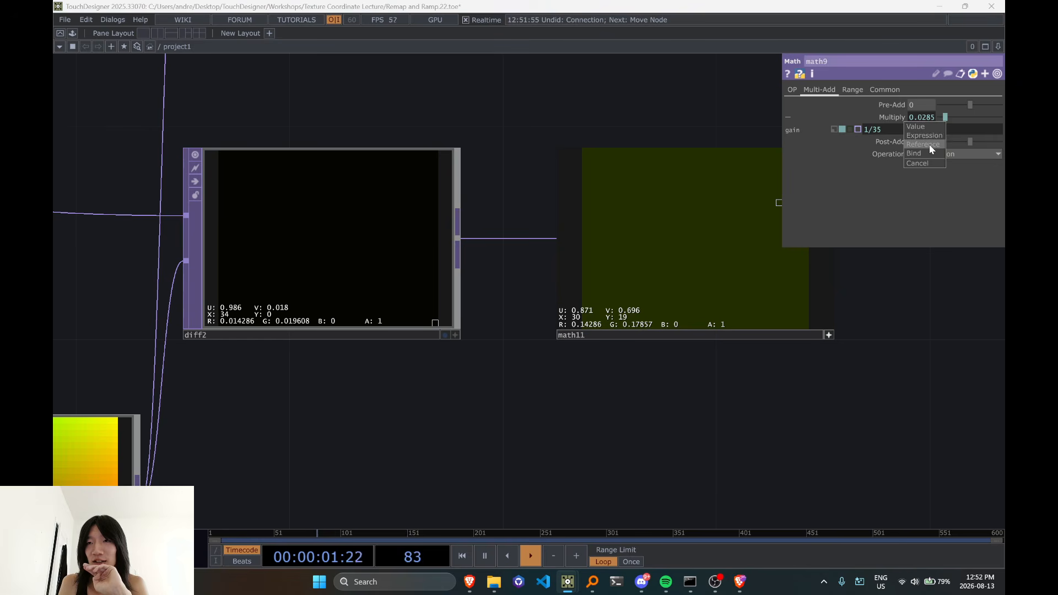
left_click(932, 145)
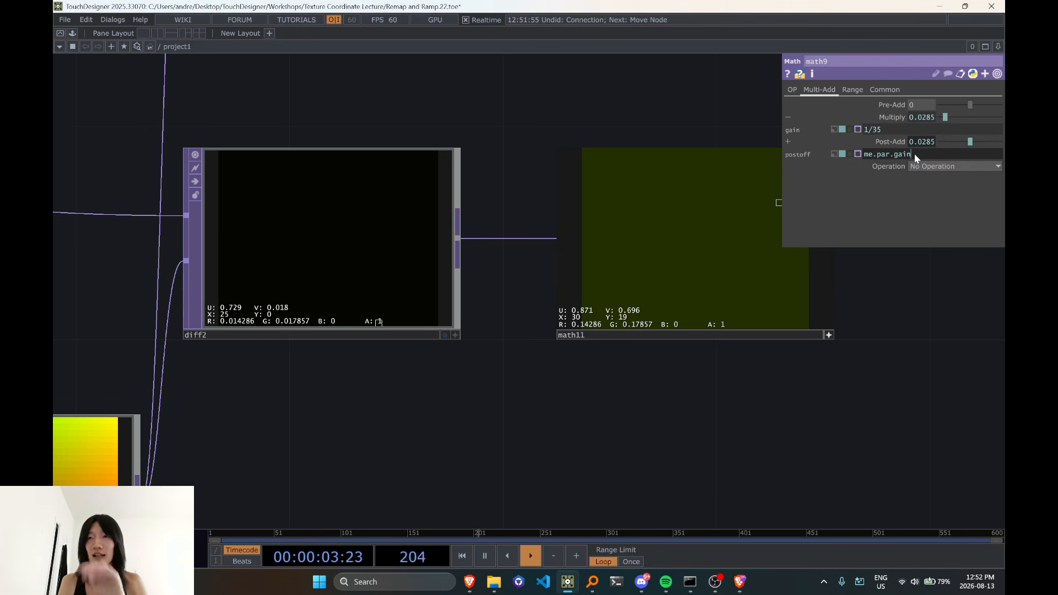
Edit math9's Post-Add expression to the negative of half the gain, -me.par.gain/2
key("Left")
key("Left")
key("Left")
key("Left")
key("Left")
key("Left")
key("Left")
key("Left")
key("Left")
key("Left")
key("Left")
key("Left")
key("Left")
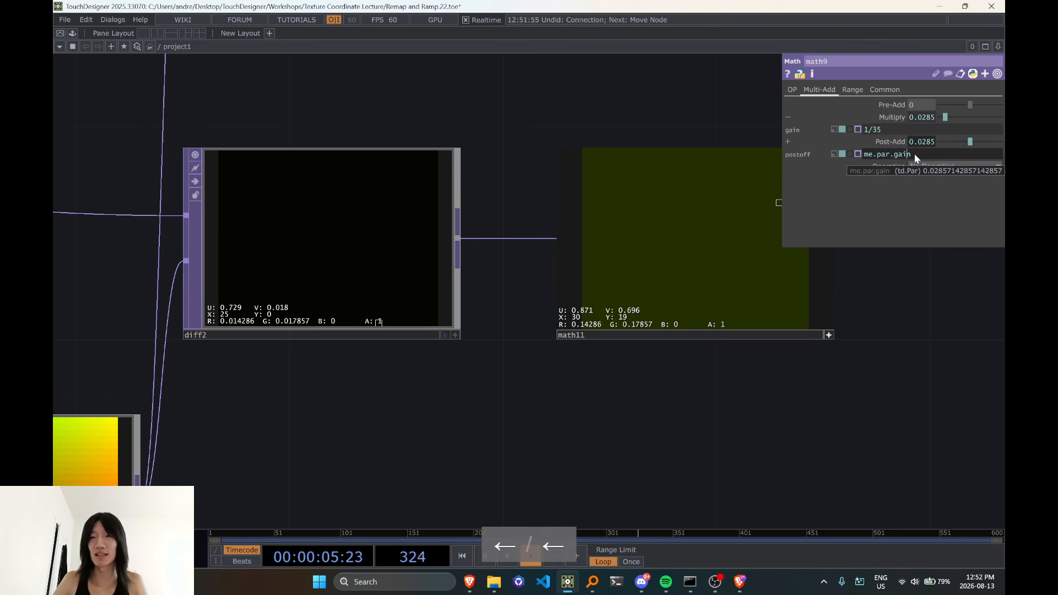
type("-")
key("Right")
key("Right")
key("Right")
key("Right")
key("Right")
key("Right")
key("Right")
key("Right")
key("Right")
key("Right")
key("Right")
key("Right")
key("Right")
key("Right")
key("Right")
key("Right")
key("Right")
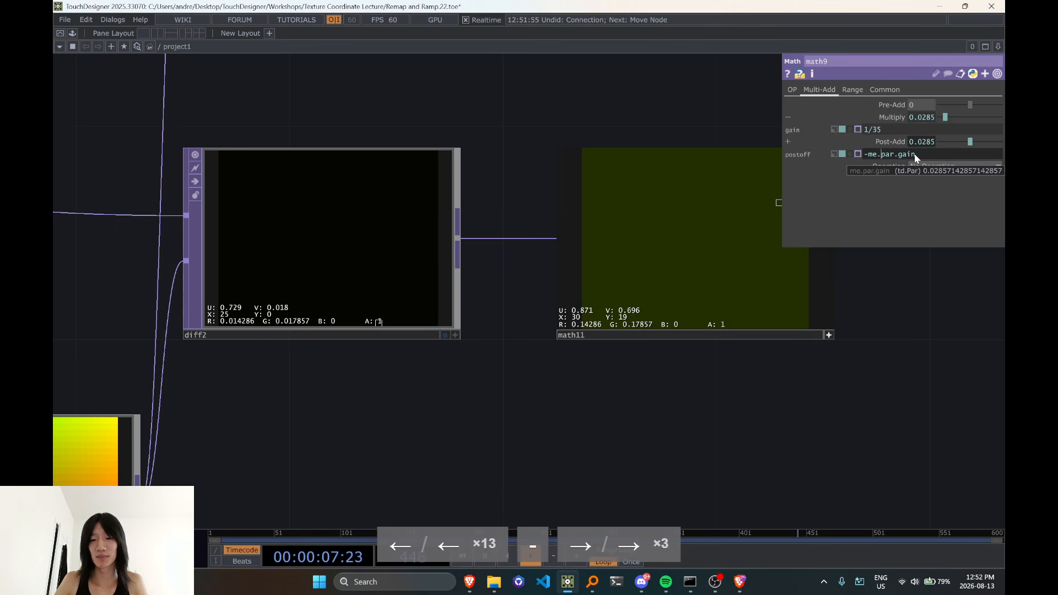
type("/2")
key("Return")
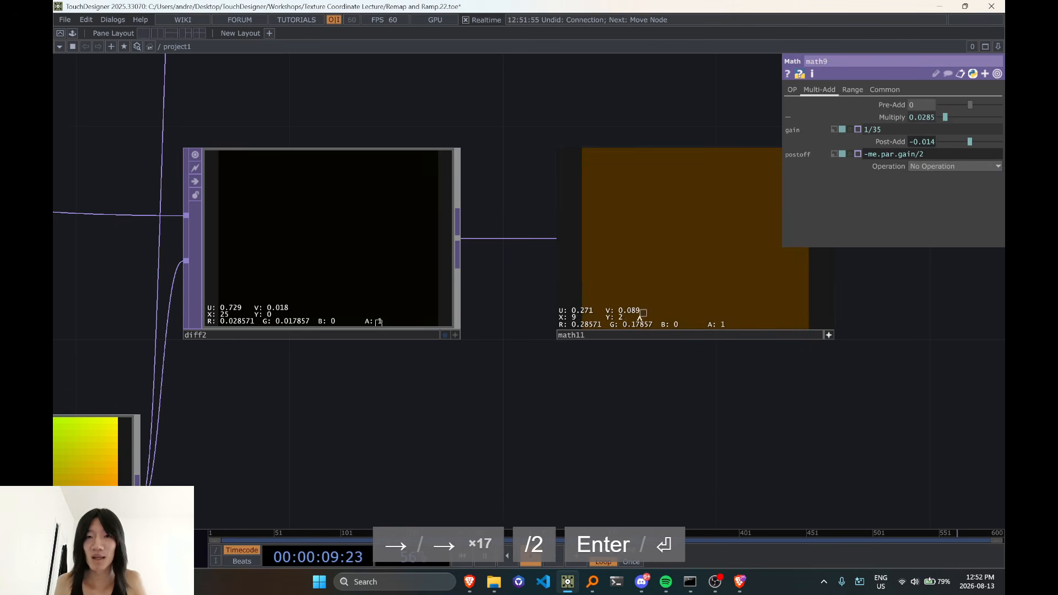
Remove the minus sign from math9's Post-Add expression so that it reads me.par.gain/2
left_click(871, 155)
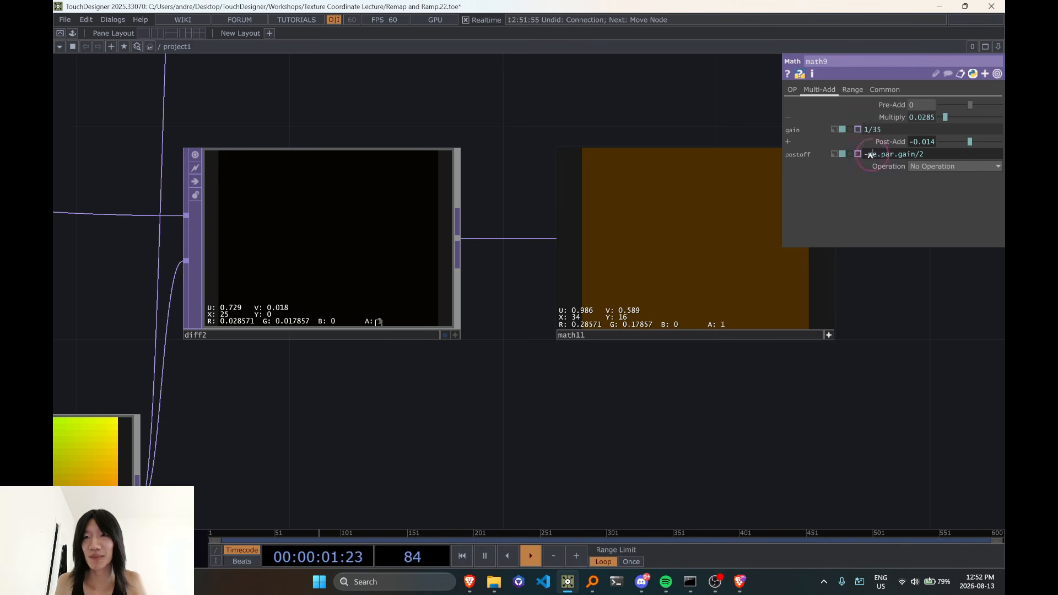
key("BackSpace")
key("BackSpace")
left_click(903, 422)
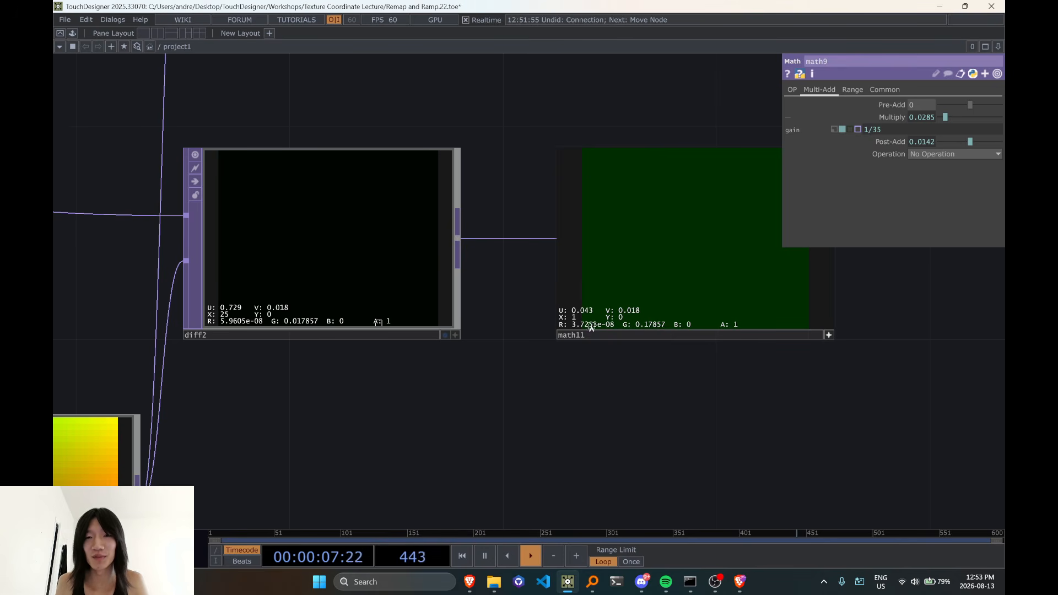
Examine the red and green channel differences in math11 and diff2 against math10's output
scroll(606, 342, "down", 4)
left_click_drag(596, 386, 629, 341)
left_click_drag(485, 352, 598, 338)
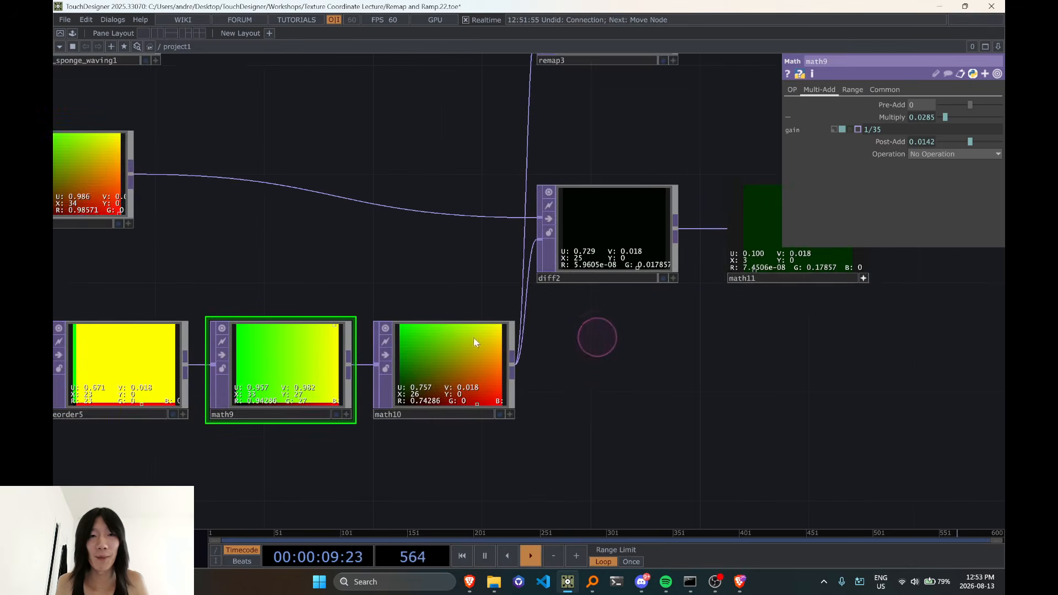
scroll(737, 264, "up", 2)
scroll(735, 263, "up", 2)
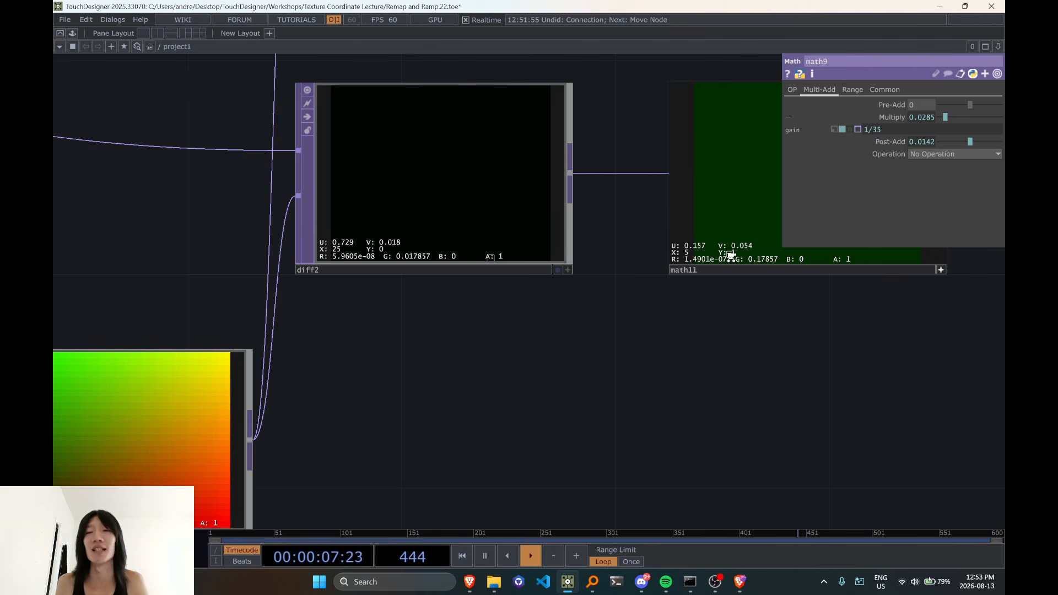
scroll(731, 256, "down", 9)
scroll(596, 310, "up", 5)
Reference math10's Multiply parameter in its Post-Add and halve it with the expression me.par.gain/2
left_click(606, 337)
left_click_drag(729, 384, 542, 394)
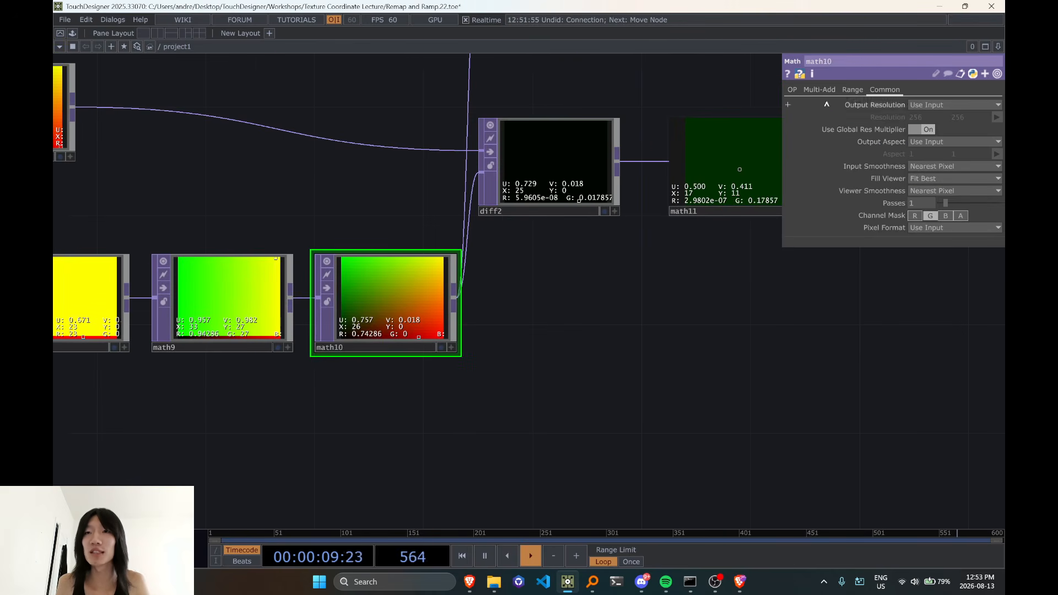
left_click(820, 90)
left_click_drag(887, 120, 923, 142)
left_click(927, 144)
left_click(926, 130)
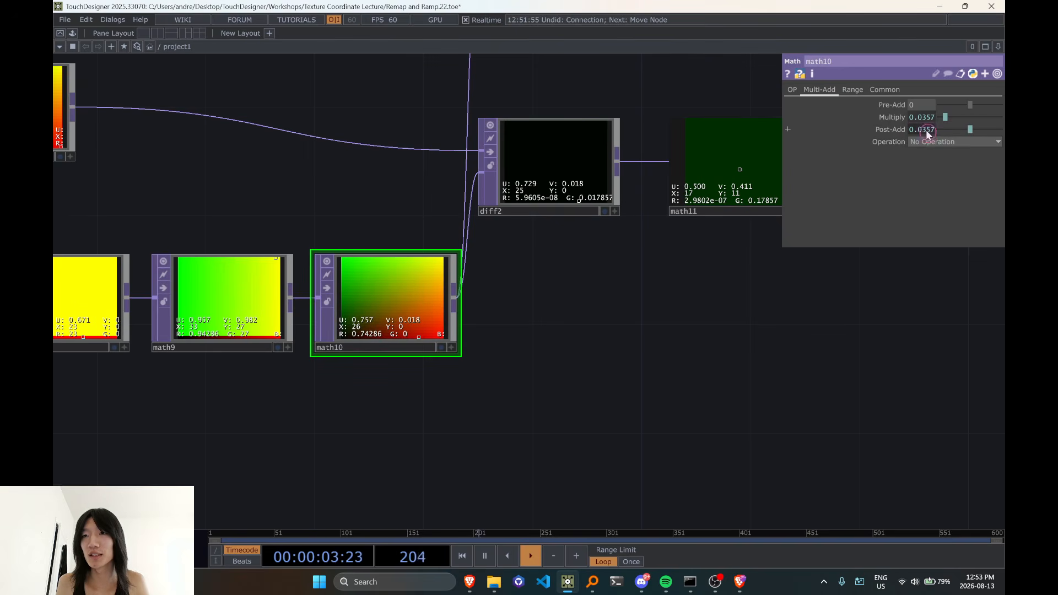
type("/2")
key("Return")
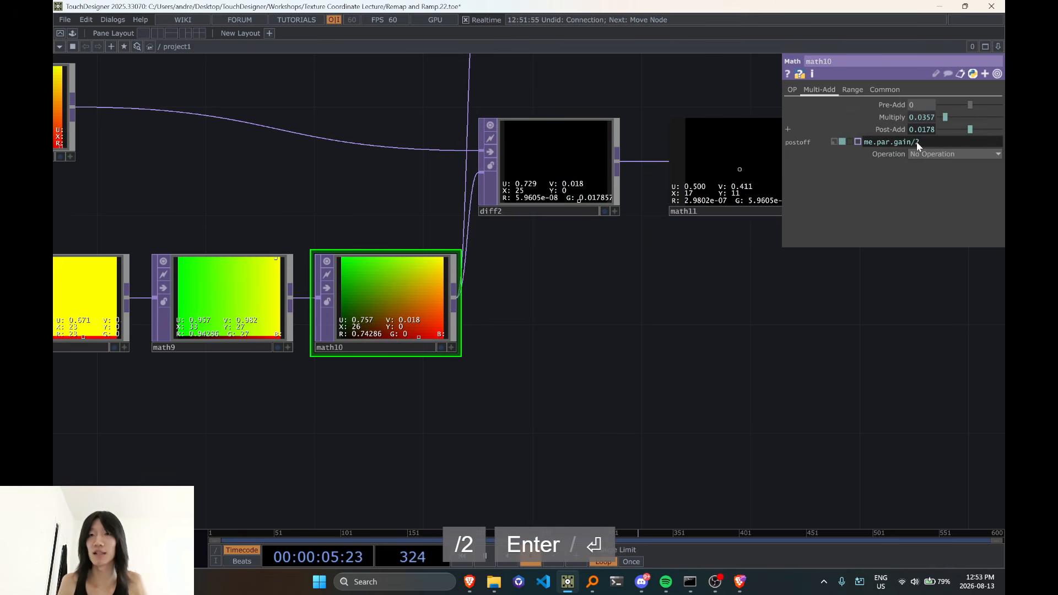
Examine the difference values in math11 and diff2 with both offsets applied, and the wiring from math10 to remap3
left_click_drag(589, 334, 433, 411)
scroll(433, 411, "down", 2)
scroll(496, 293, "up", 3)
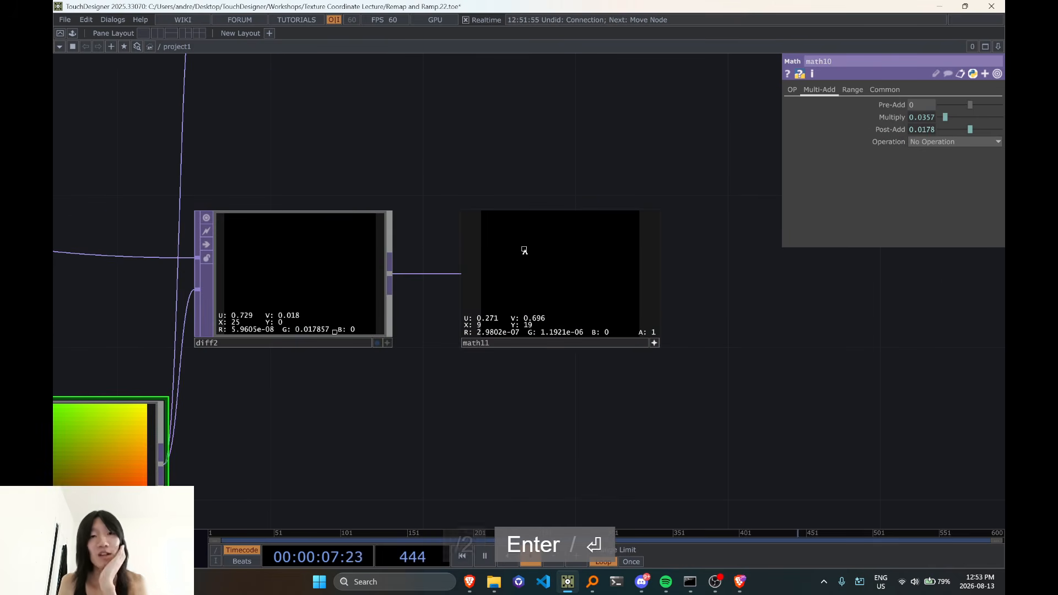
scroll(498, 296, "down", 4)
left_click_drag(503, 370, 608, 364)
scroll(517, 341, "up", 3)
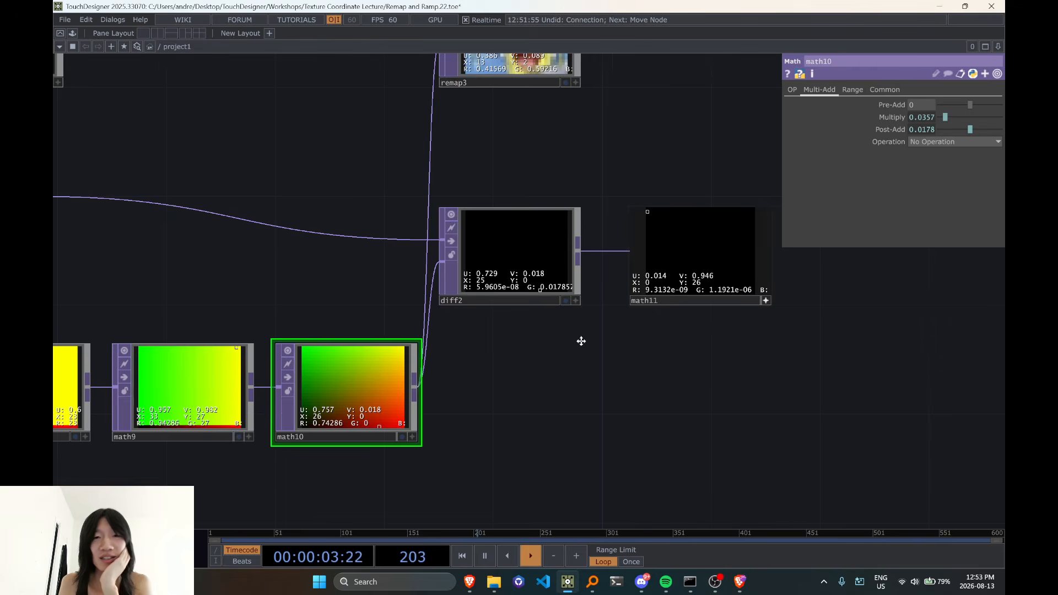
scroll(581, 341, "down", 2)
left_click_drag(396, 265, 328, 263)
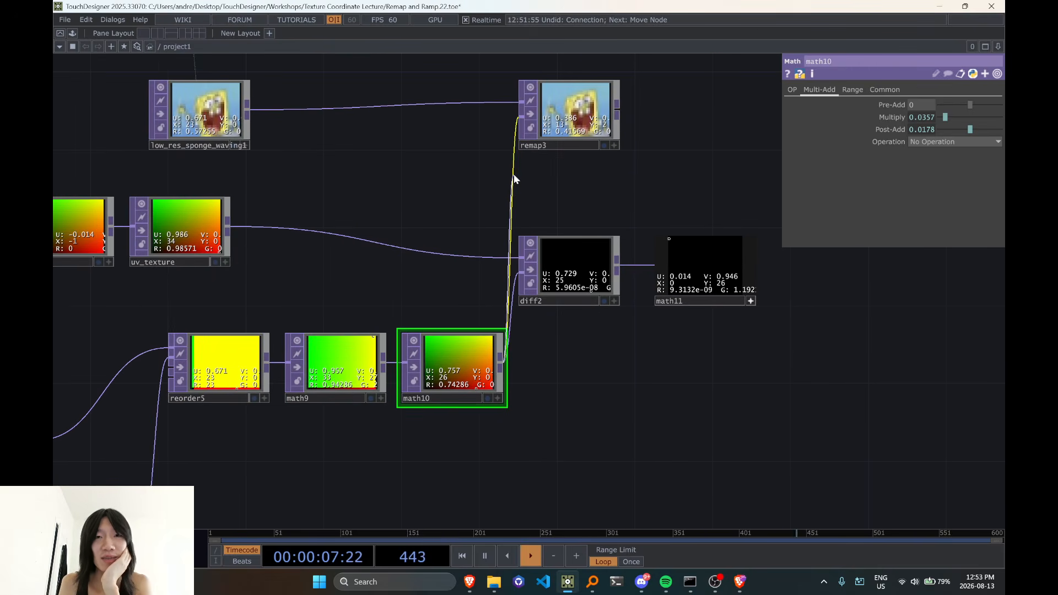
Duplicate diff2 beside remap3, and move remap3 up and away from the copy
left_click_drag(565, 197, 593, 290)
left_click(548, 292)
key("ctrl+c")
key("ctrl+v")
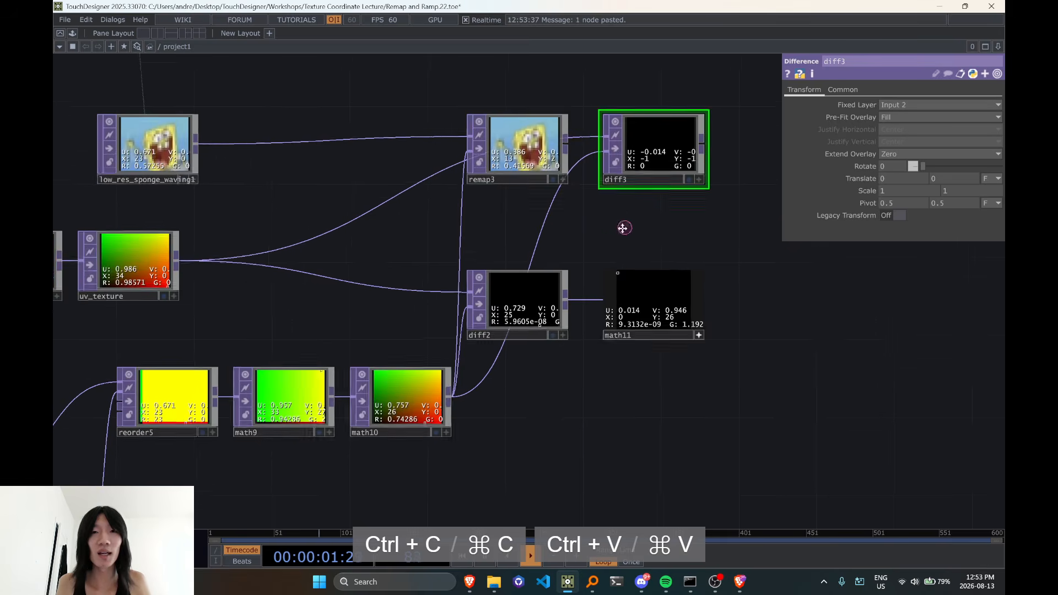
left_click_drag(497, 179, 439, 102)
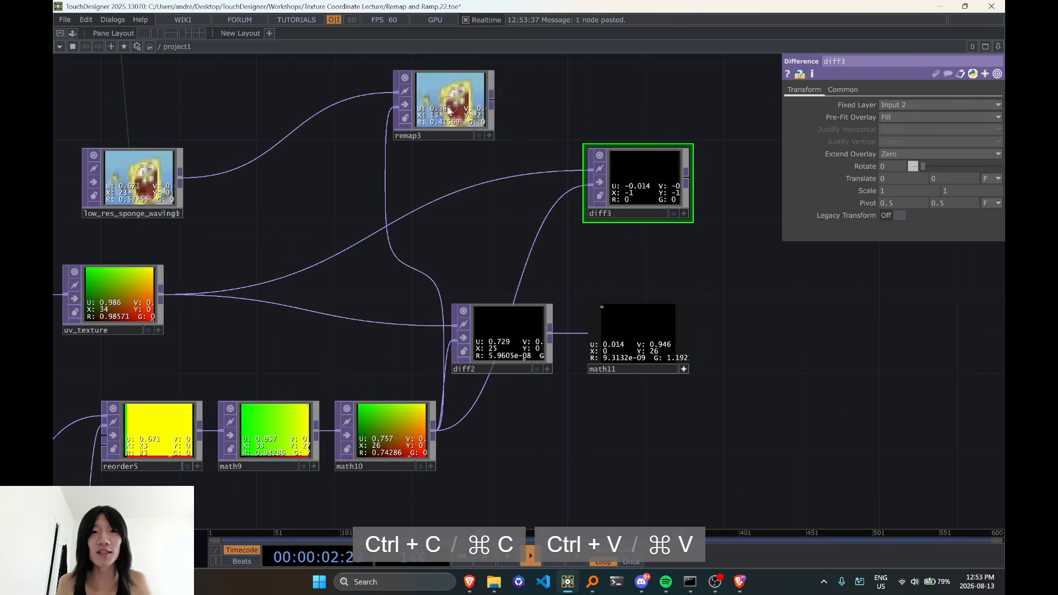
Connect remap3 to the copied Difference node's first input and low_res_sponge_waving1 to its second input
left_click(539, 173)
left_click_drag(458, 208, 475, 206)
left_click(205, 179)
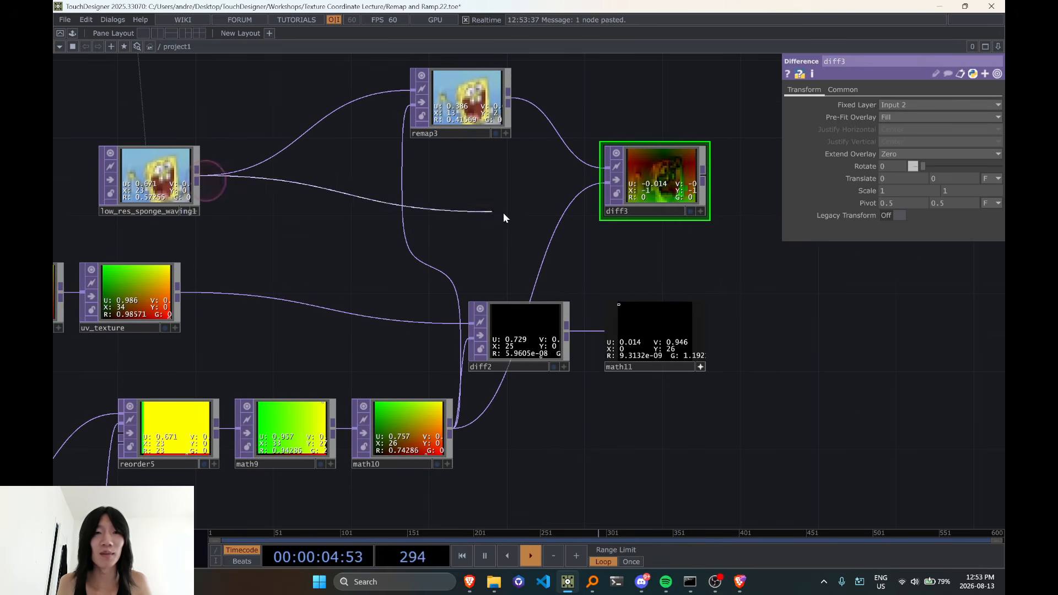
left_click(564, 222)
Activate diff3's viewer and examine its pixel values for differences between remap3 and the original low-resolution image
scroll(576, 221, "up", 3)
left_click(655, 219)
key("d")
key("d")
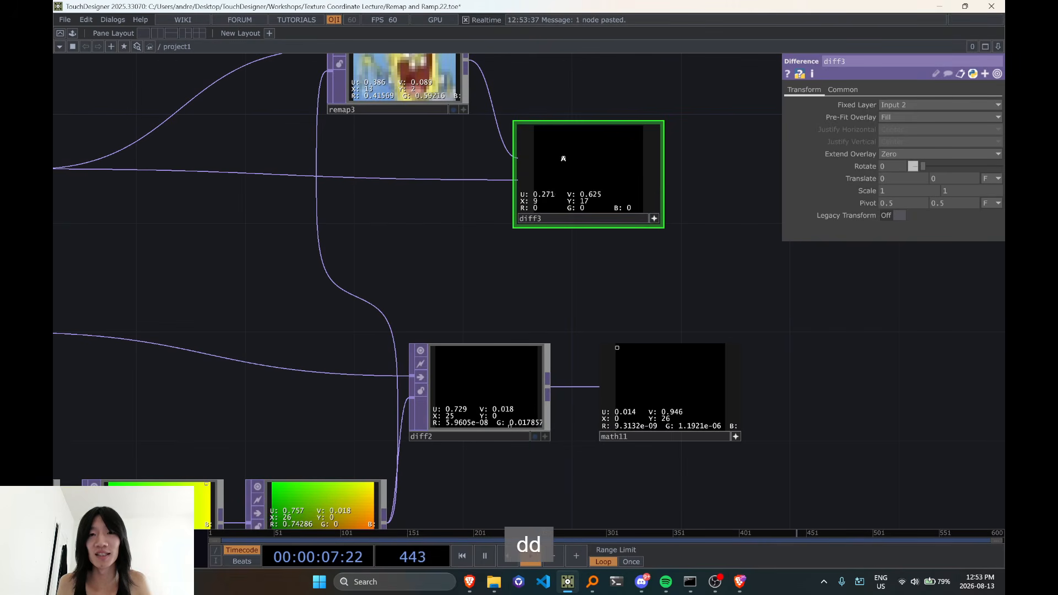
scroll(567, 160, "down", 5)
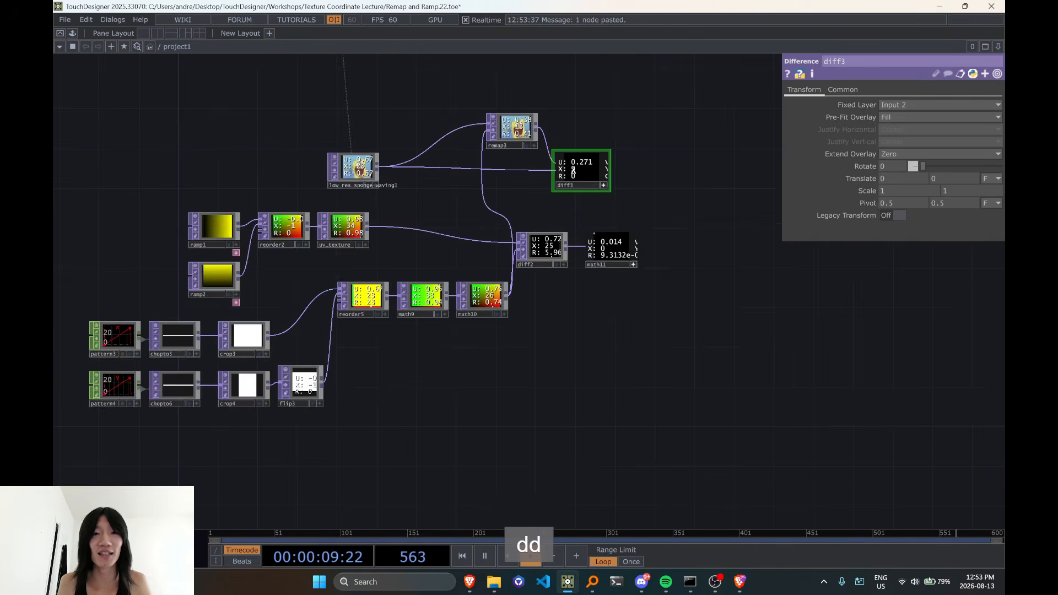
scroll(568, 165, "up", 3)
scroll(381, 355, "down", 5)
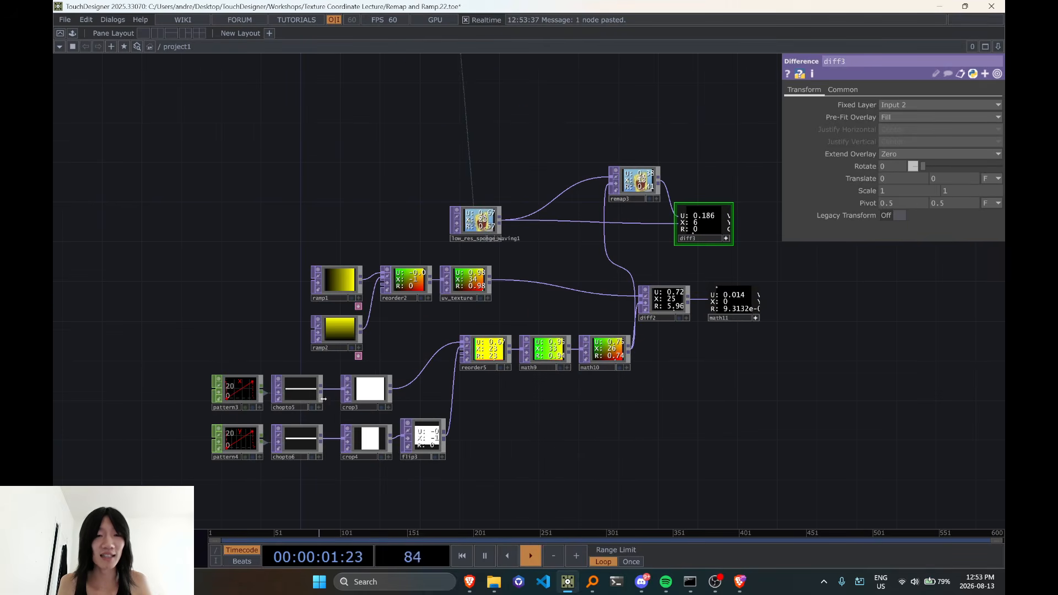
scroll(594, 375, "up", 5)
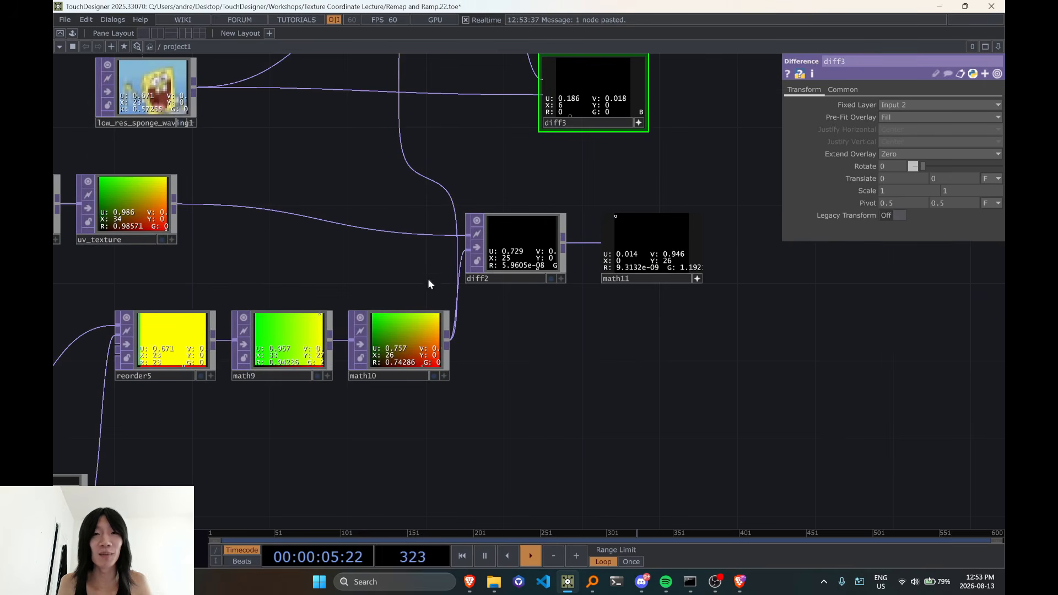
Move ramp1, ramp2, reorder2 and uv_texture up and left, clear of reorder5, and shift low_res_sponge_waving1 the same way
left_click_drag(481, 184, 517, 280)
left_click_drag(205, 349, 573, 313)
right_click_drag(148, 196, 535, 360)
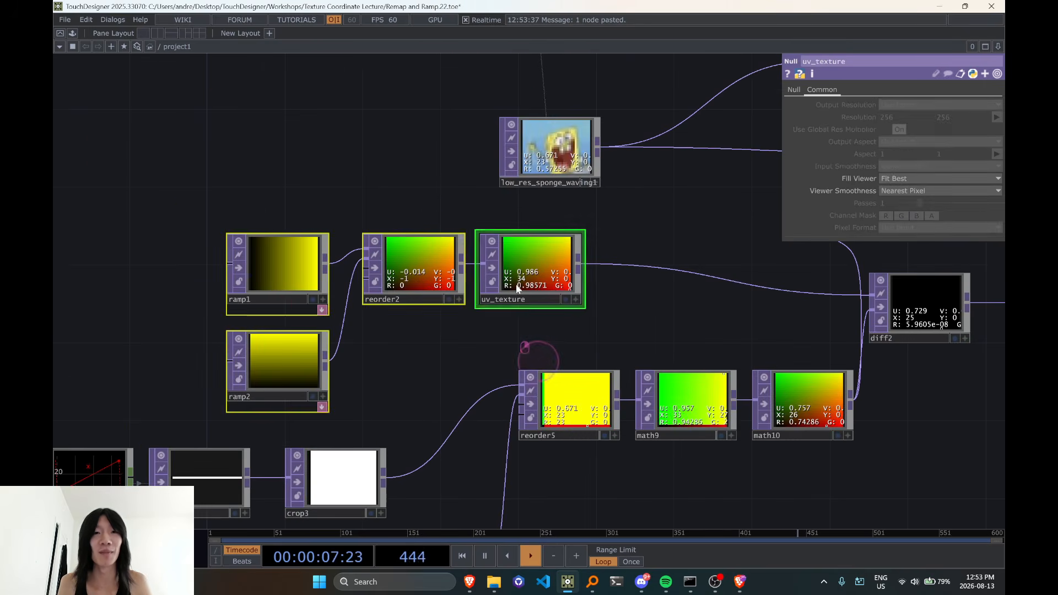
left_click_drag(517, 284, 478, 245)
left_click_drag(571, 150, 494, 111)
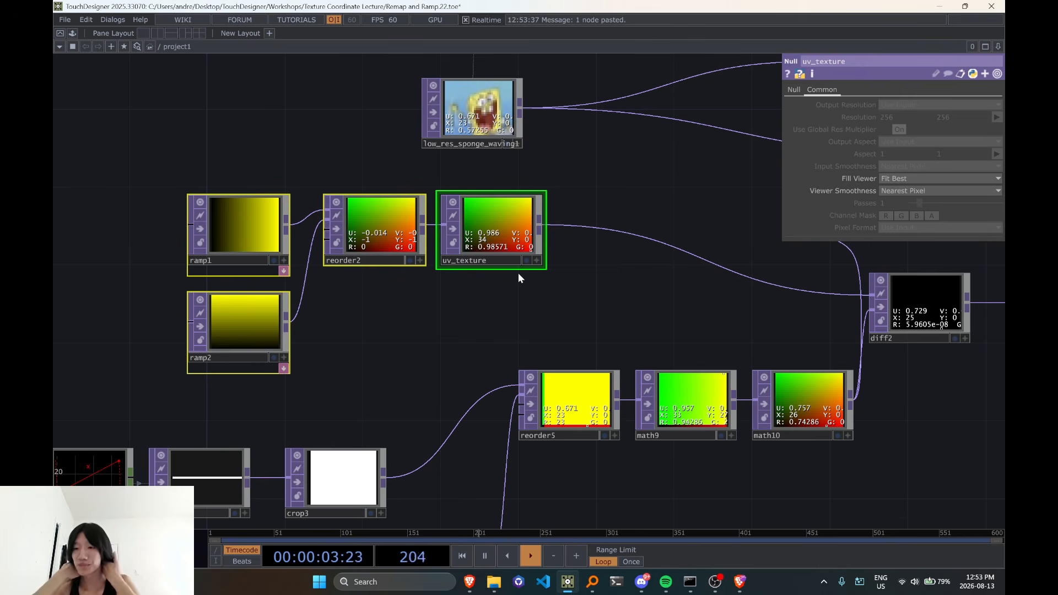
Undo the recent node moves, the connections into diff3, and the pasting of the Difference node diff3 itself
scroll(496, 298, "right", 5)
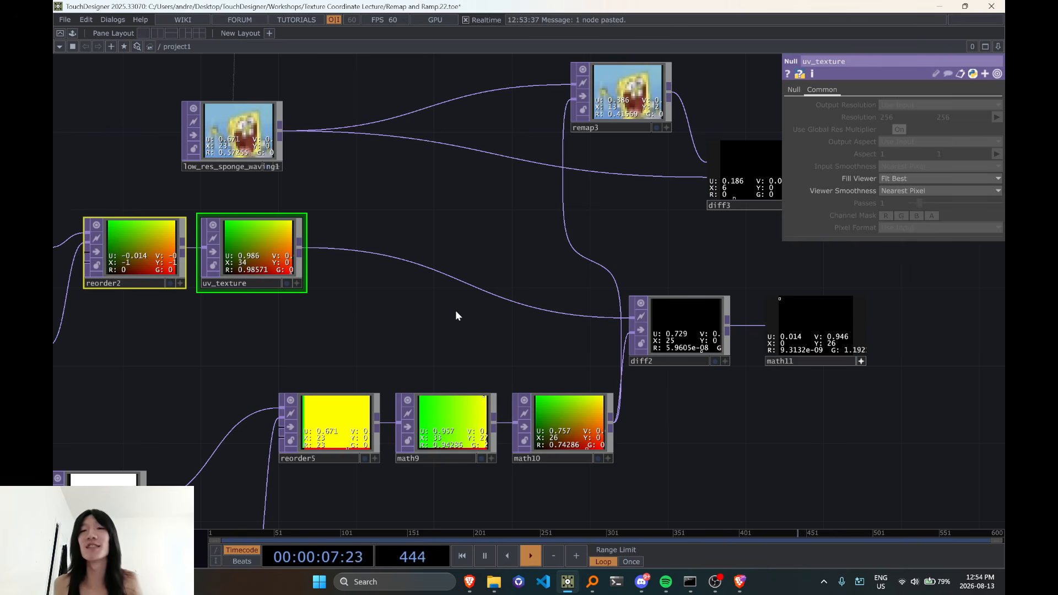
key("ctrl+z")
key("ctrl+z")
key("ctrl+z")
key("ctrl+z")
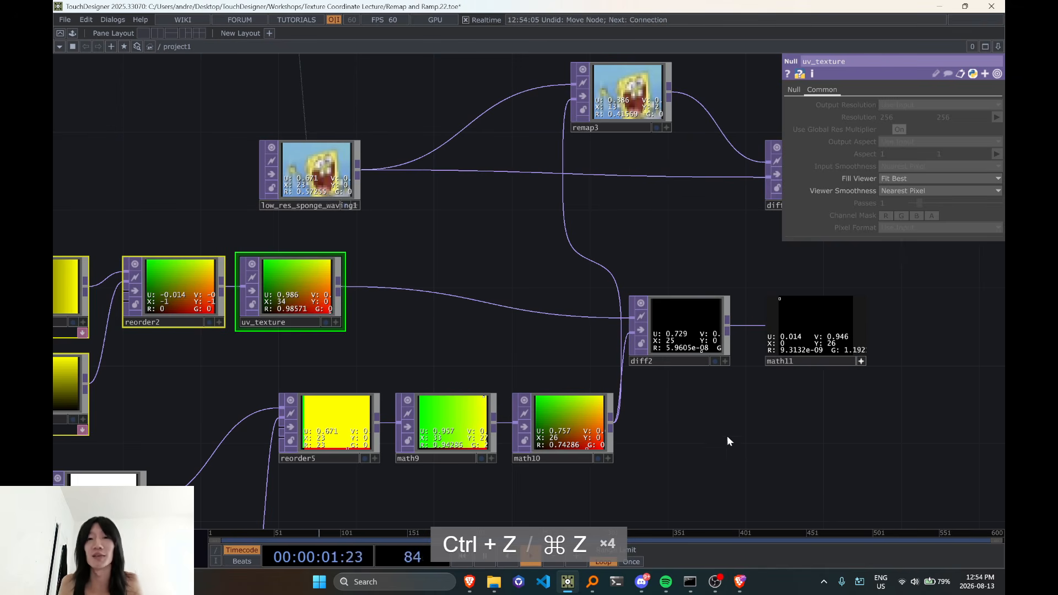
left_click_drag(727, 437, 693, 428)
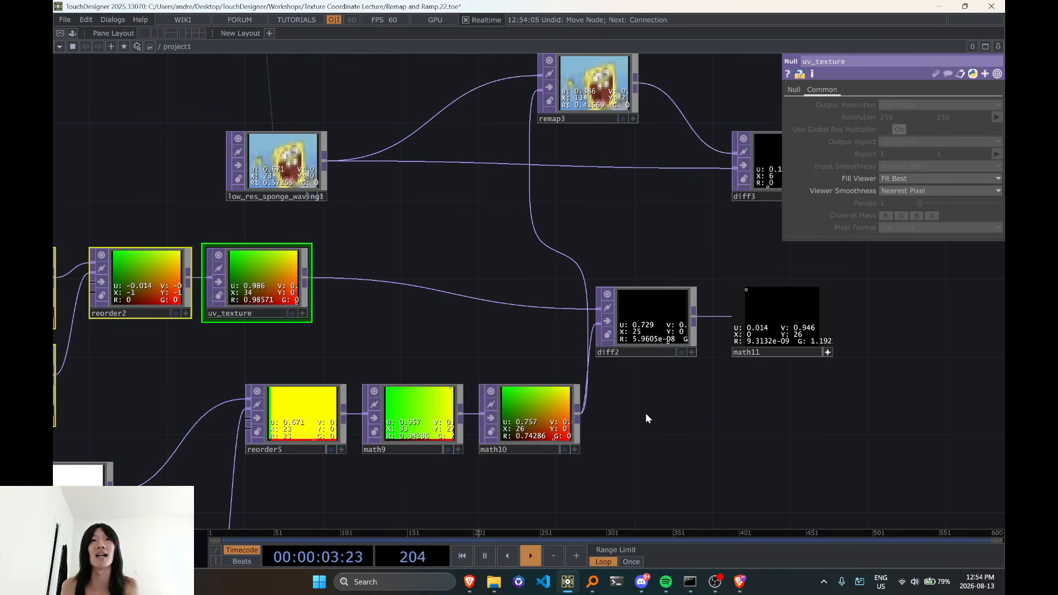
key("ctrl+z")
key("ctrl+z")
key("ctrl+z")
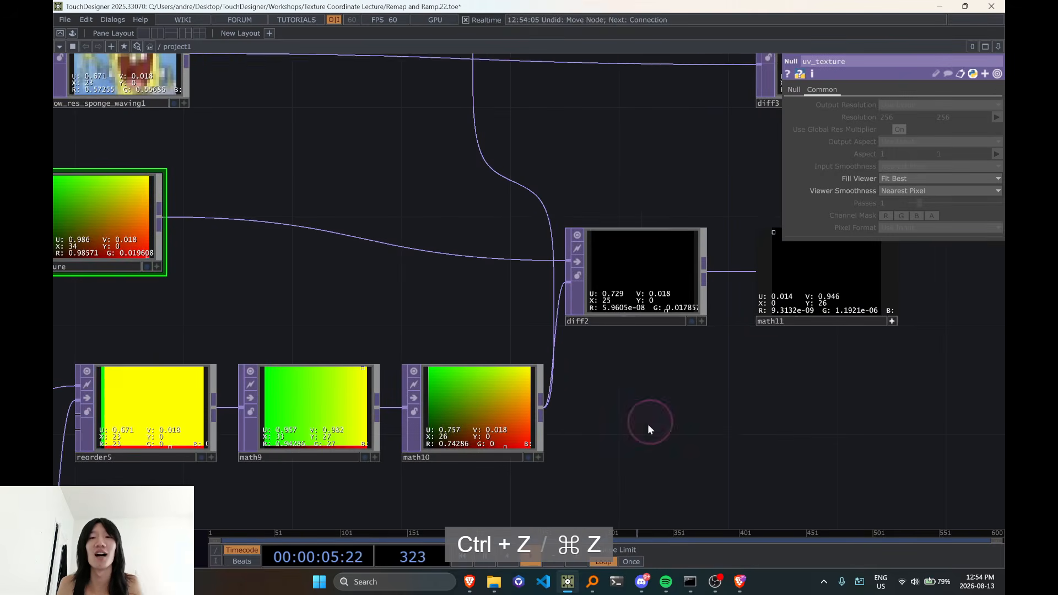
key("ctrl+z")
key("ctrl+z")
key("ctrl+z")
key("ctrl+z")
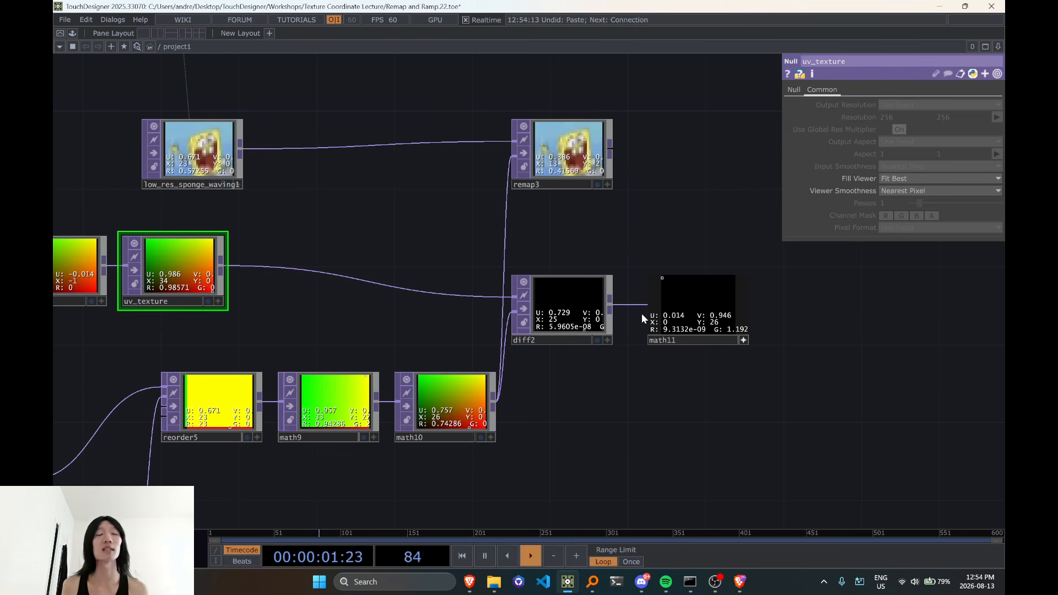
Inspect the pixel values in math11's viewer after diff2
mouse_move(619, 362)
left_mouse_down()
mouse_move(674, 307)
mouse_move(633, 355)
left_mouse_up()
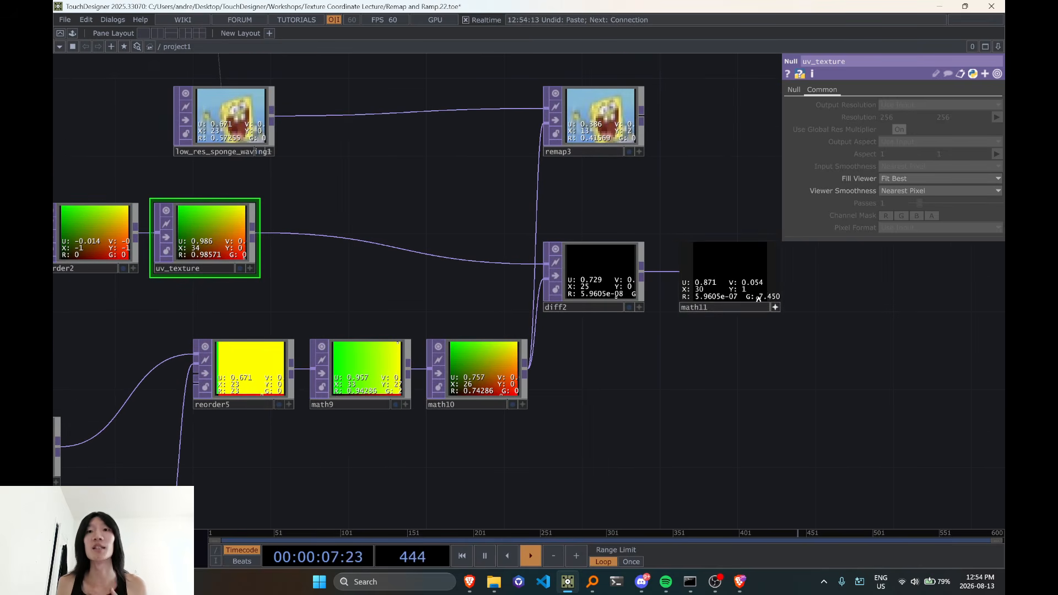
scroll(743, 275, "up", 4)
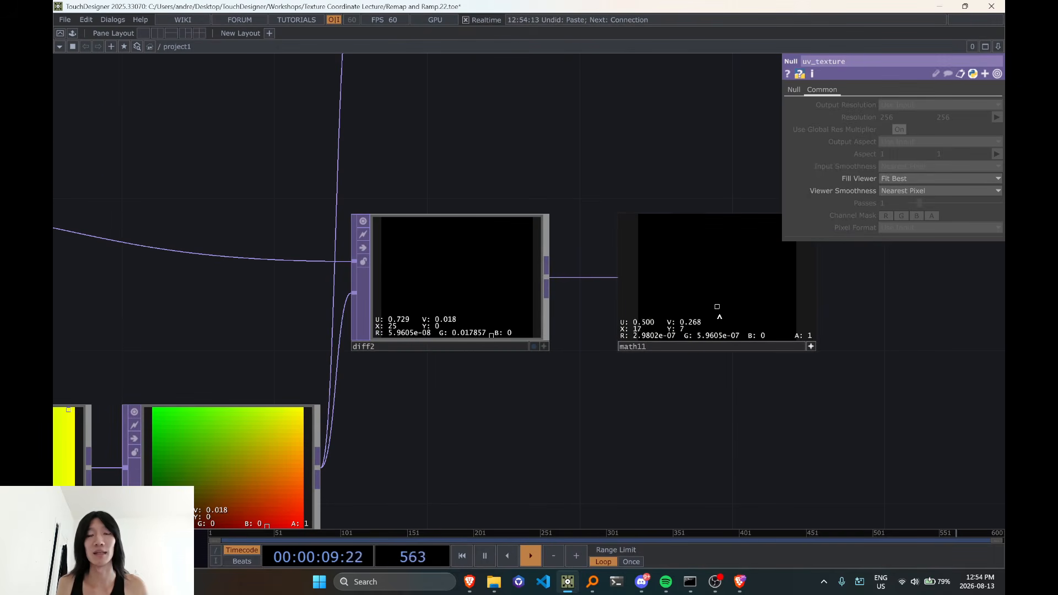
scroll(621, 348, "down", 4)
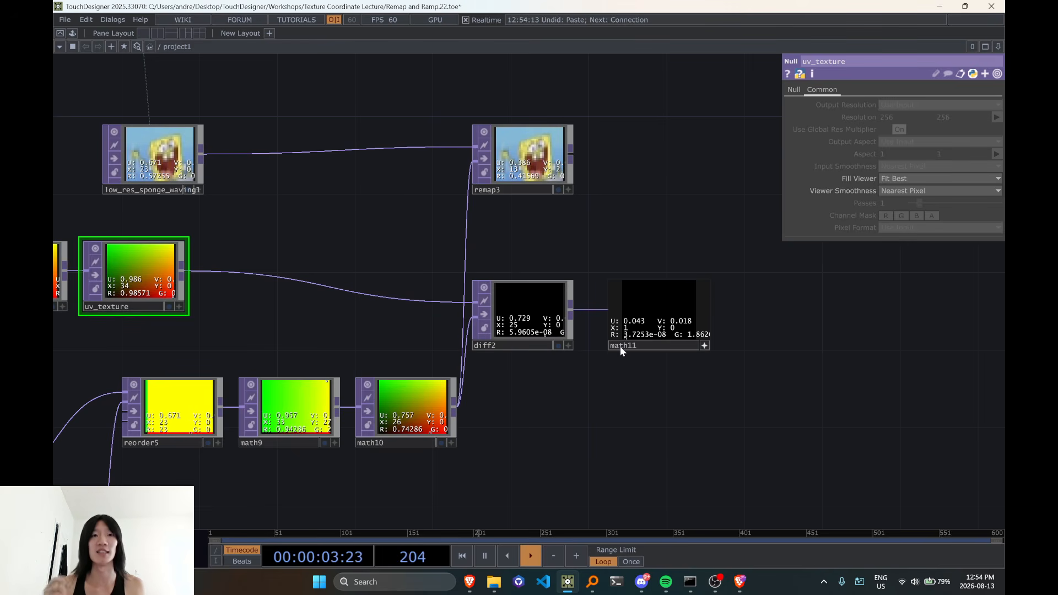
Move low_res_sponge_waving1 and remap3 up and right, and ramp1, ramp2, reorder2 and uv_texture up and left, to space out the network
left_click_drag(416, 359, 579, 329)
left_click_drag(538, 268, 509, 334)
scroll(507, 335, "down", 4)
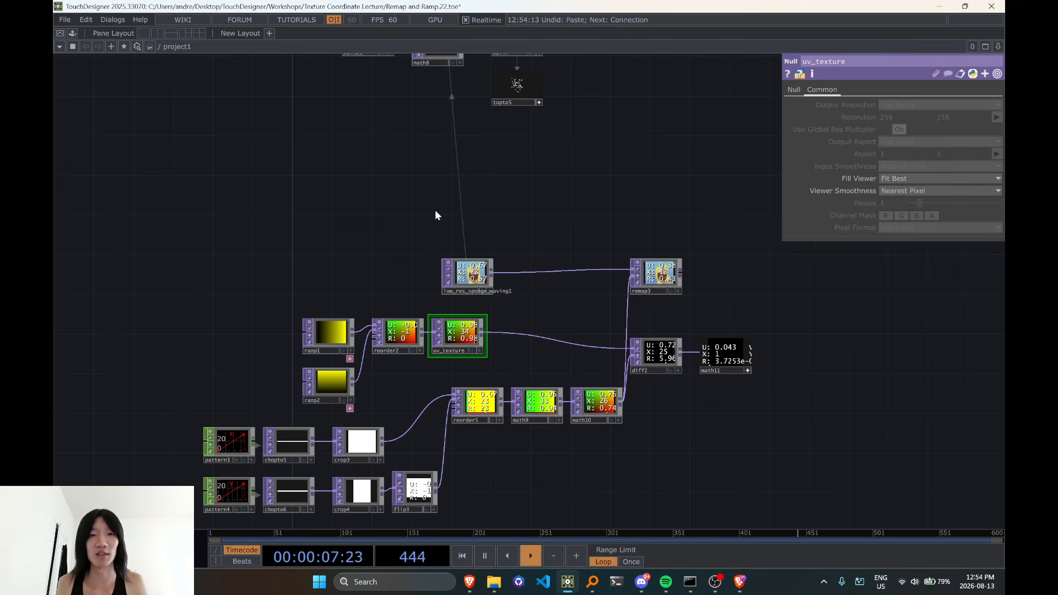
right_click_drag(435, 210, 780, 290)
left_click_drag(485, 265, 564, 236)
left_click_drag(444, 221, 449, 220)
right_click_drag(296, 276, 471, 375)
left_click_drag(458, 342, 389, 325)
Display uv_texture as a 3D point cloud in its active viewer
scroll(389, 325, "up", 6)
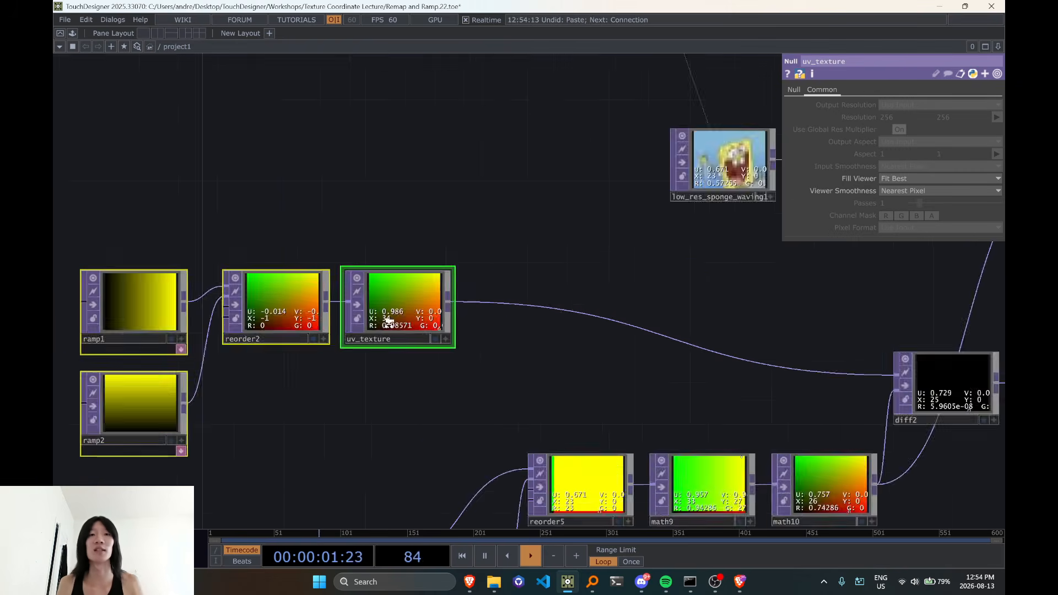
key("v")
left_click_drag(406, 305, 405, 300)
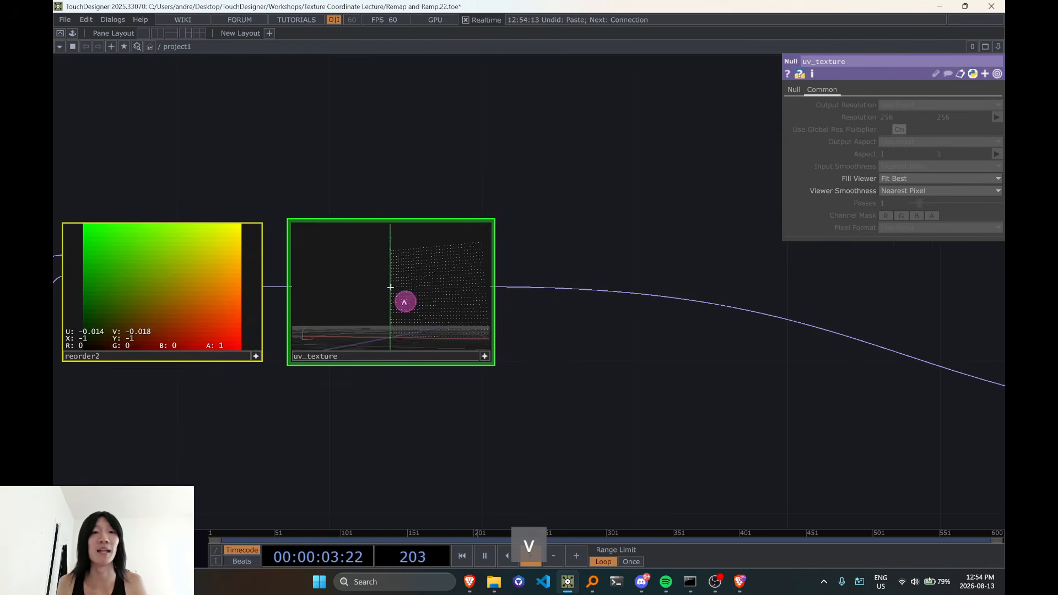
key("v")
key("v")
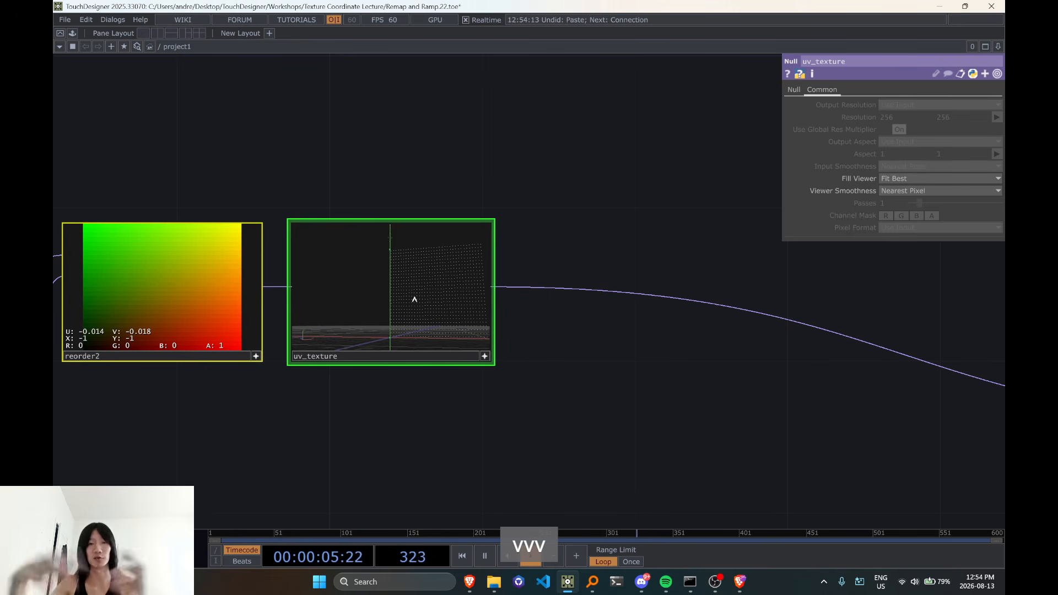
Examine how uv_texture's grid of points sits relative to the origin and axes in the 3D view
scroll(425, 380, "up", 1)
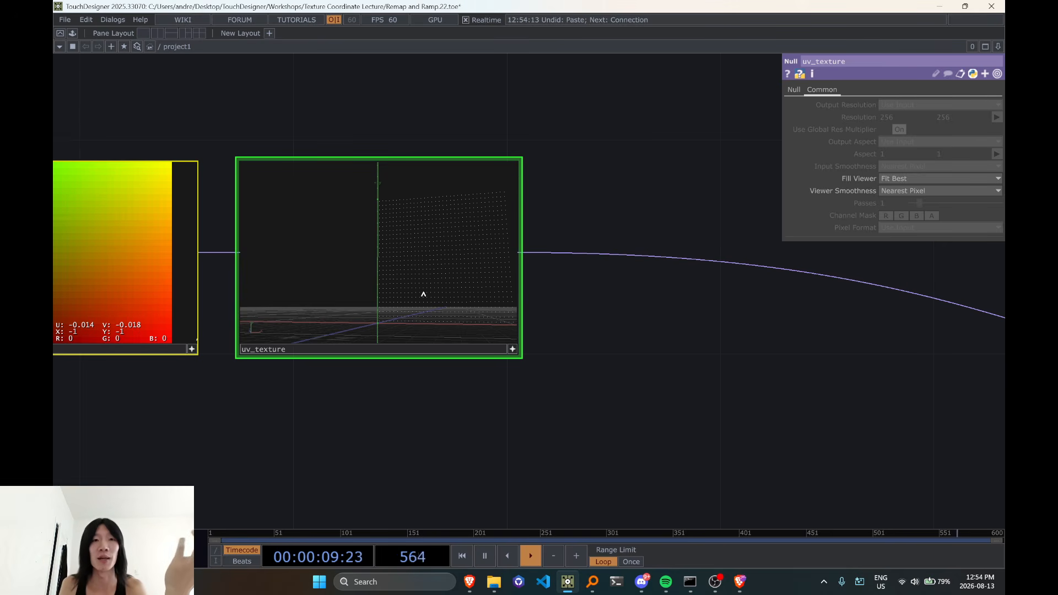
scroll(423, 295, "up", 2)
left_click_drag(414, 443, 360, 471)
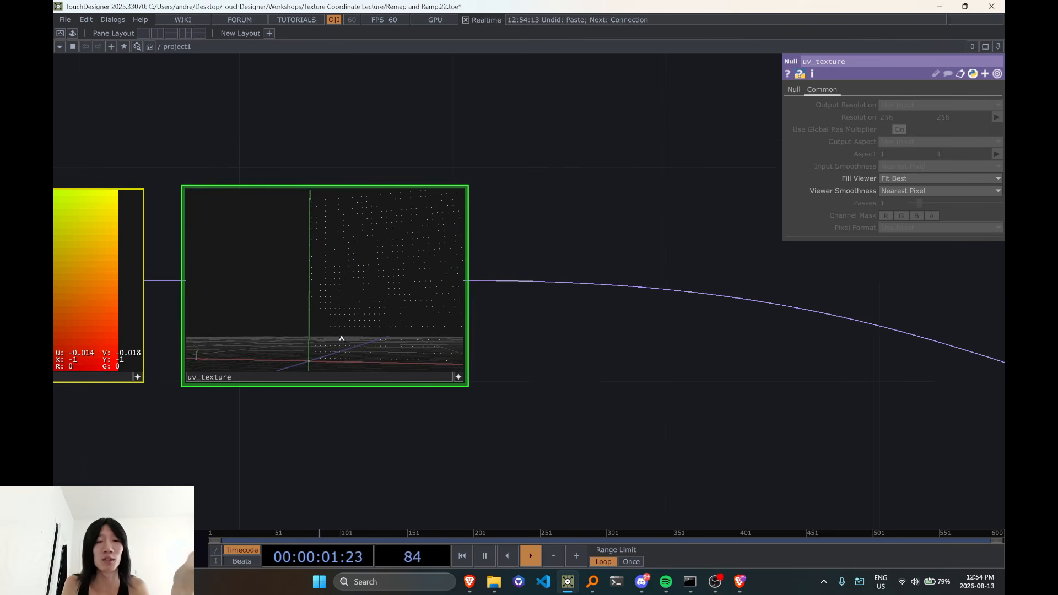
mouse_move(342, 339)
left_mouse_down()
mouse_move(347, 331)
mouse_move(317, 343)
mouse_move(330, 351)
left_mouse_up()
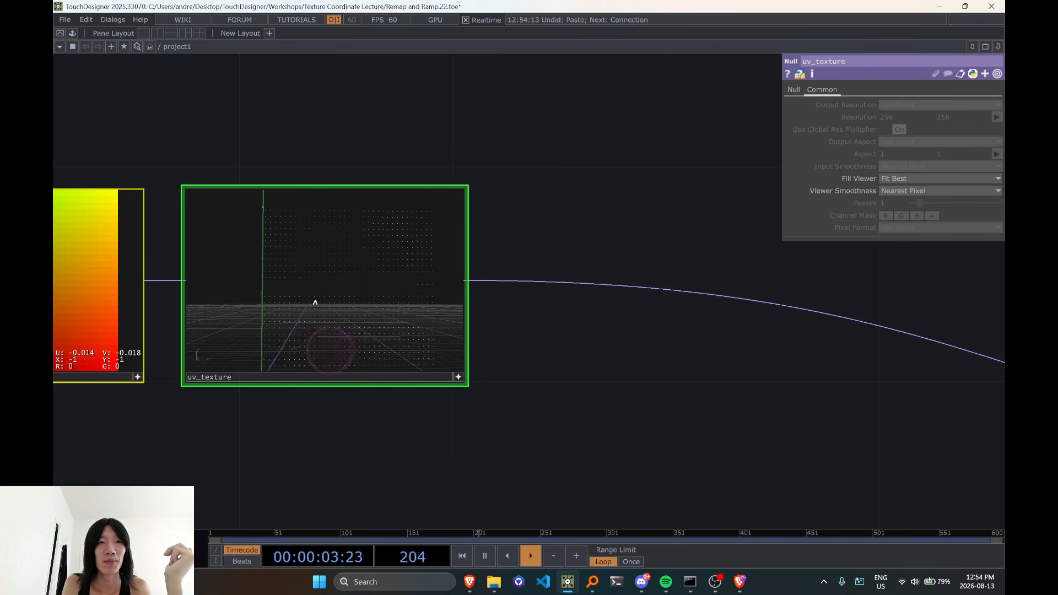
scroll(307, 307, "up", 4)
scroll(306, 310, "down", 3)
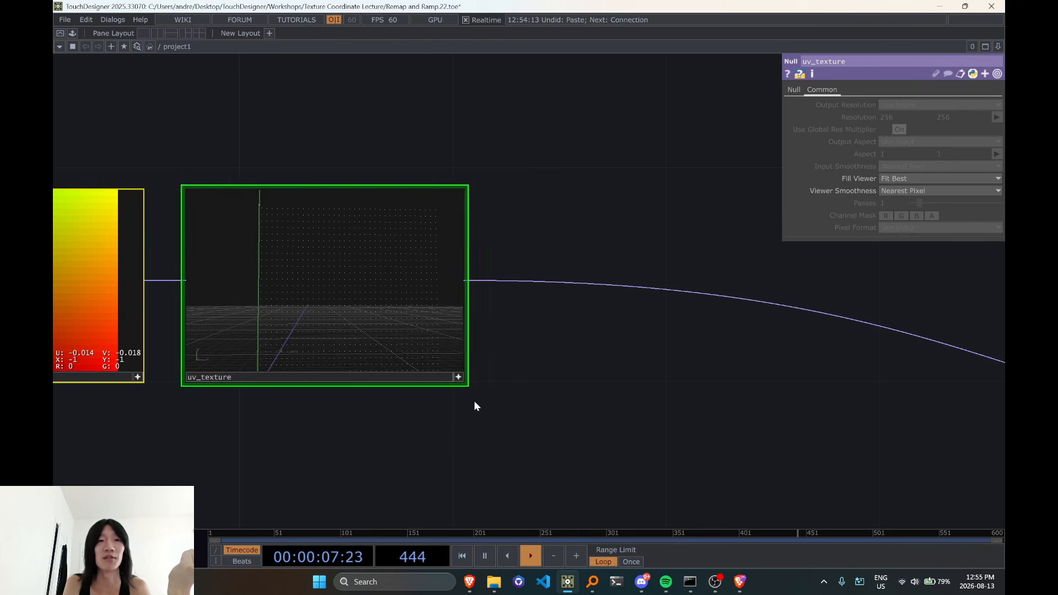
left_click_drag(480, 406, 498, 406)
scroll(324, 323, "up", 3)
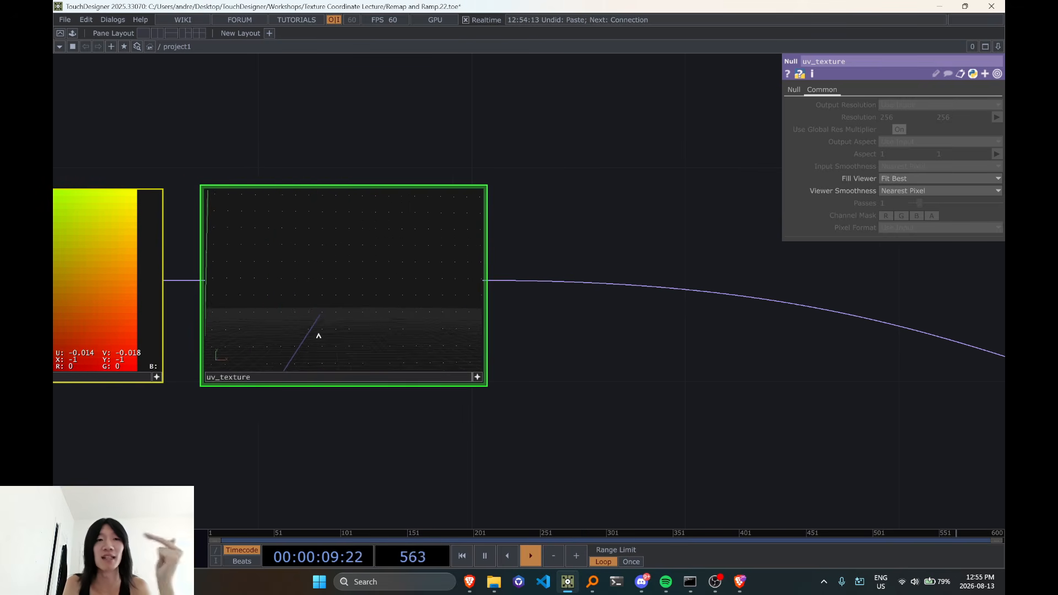
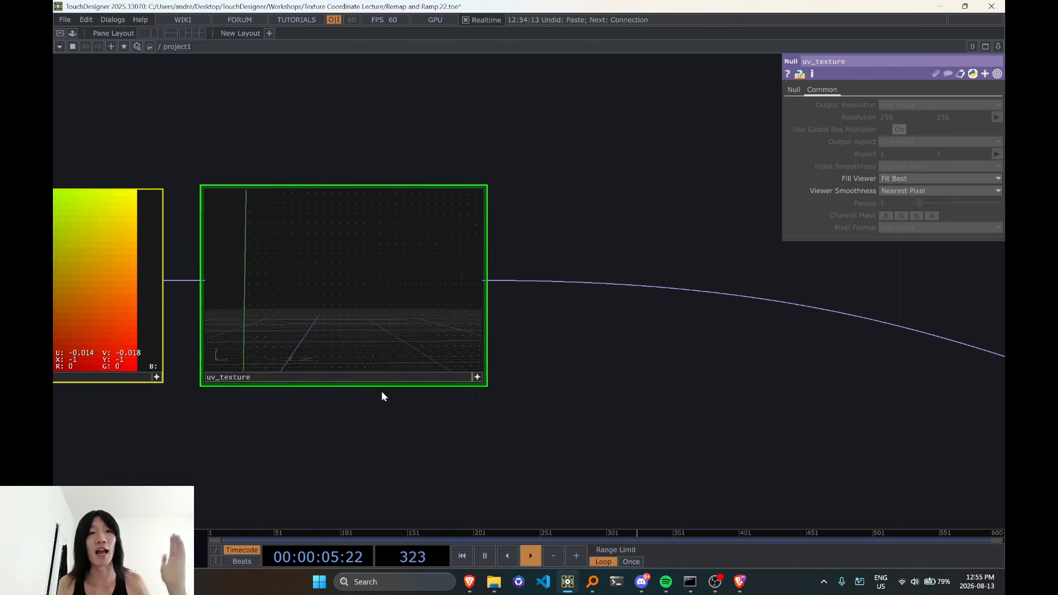
Examine the point grid of uv_texture and the diff2 and math11 comparison branch it feeds
left_click_drag(434, 447, 380, 452)
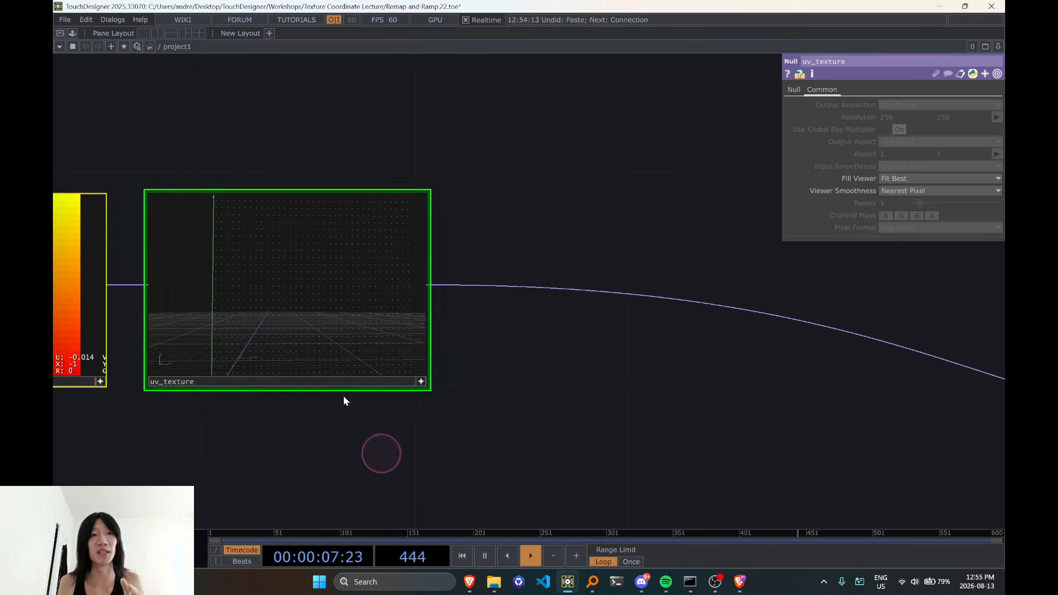
left_click(323, 336)
left_click_drag(325, 334, 309, 305)
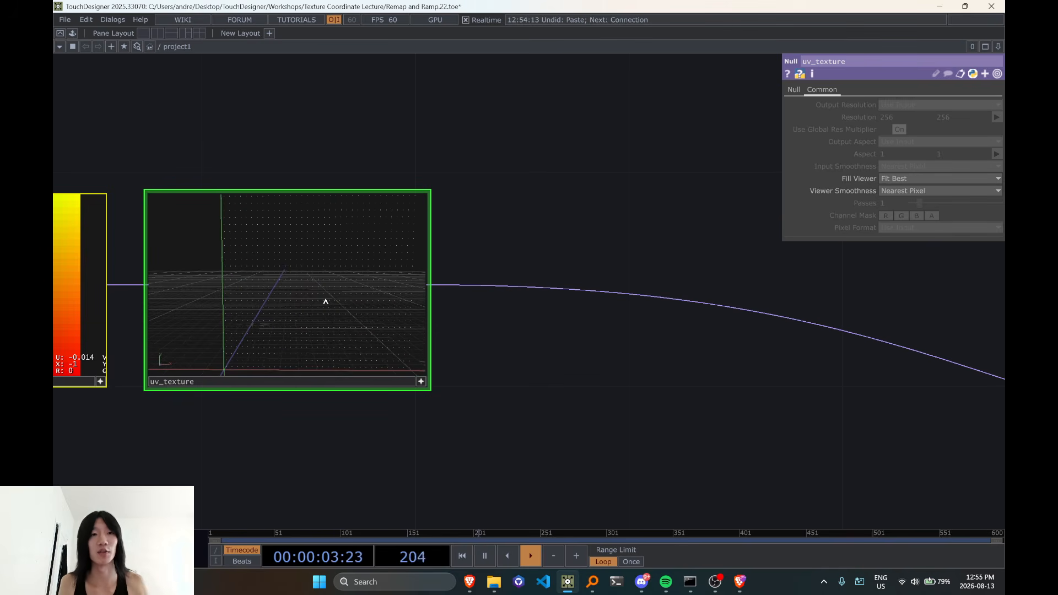
scroll(611, 349, "down", 6)
left_click_drag(609, 386, 409, 307)
left_click(334, 277)
left_click_drag(503, 347, 338, 306)
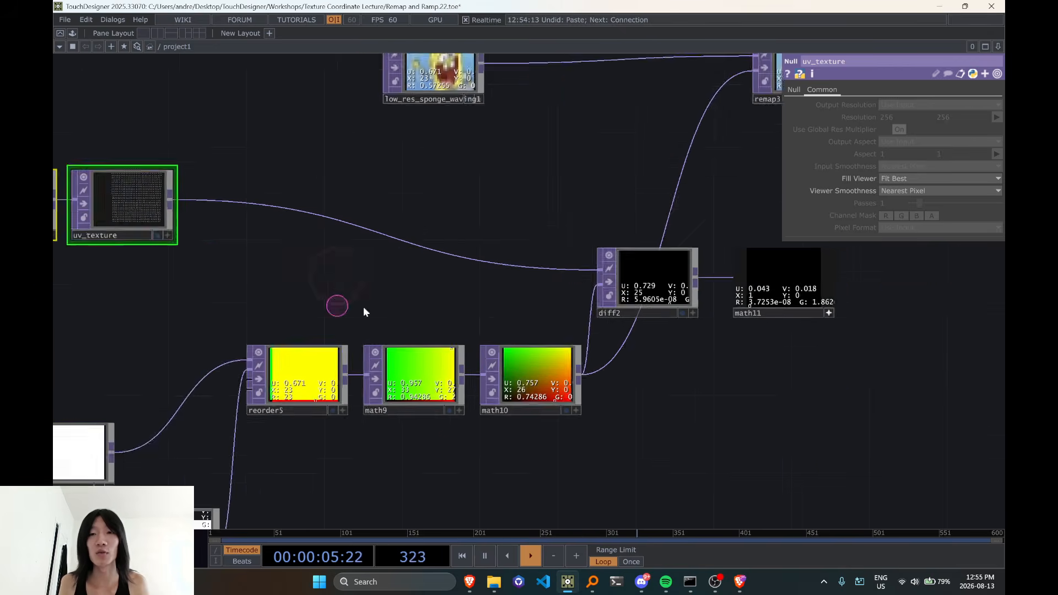
scroll(597, 292, "up", 4)
left_click_drag(689, 319, 546, 254)
scroll(565, 274, "down", 4)
left_click_drag(410, 242, 414, 240)
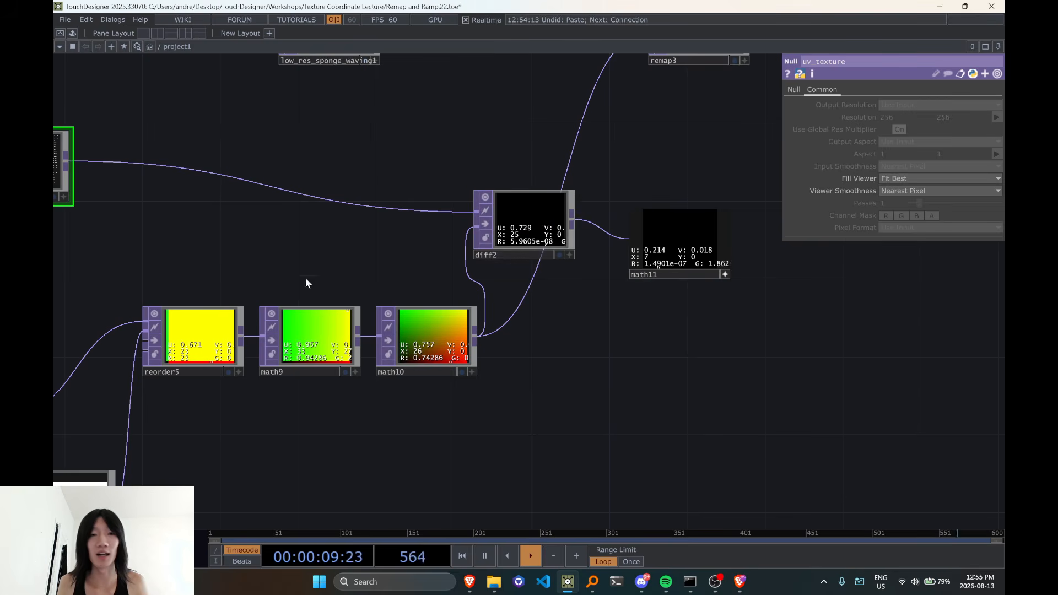
Activate the ramp1 viewer and display its pixel values to inspect the first and last columns
left_click_drag(307, 278, 630, 204)
left_click_drag(588, 352, 669, 285)
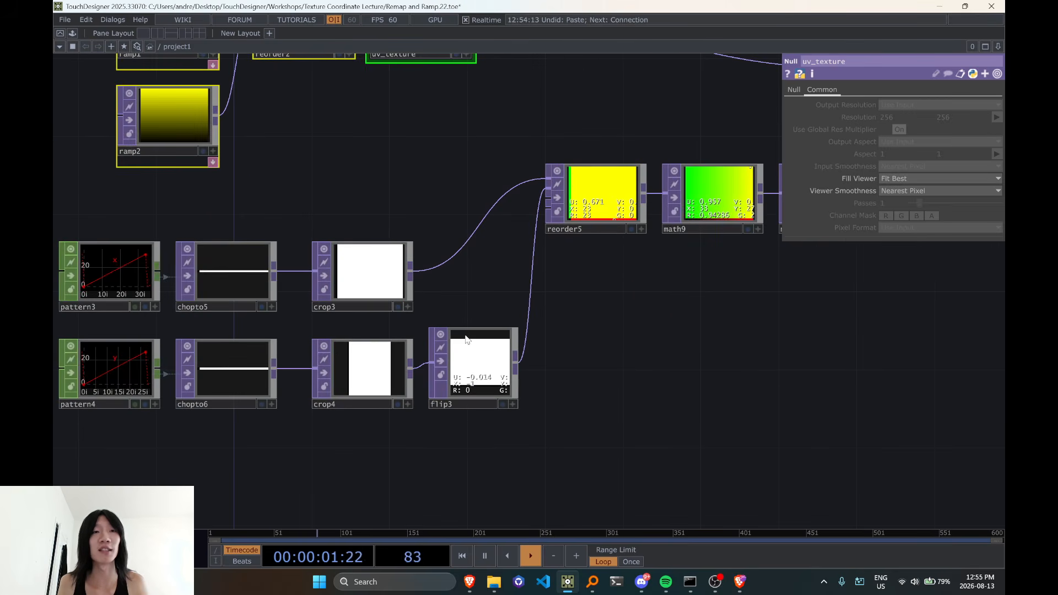
left_click_drag(426, 232, 404, 418)
left_click_drag(232, 117, 436, 114)
scroll(336, 232, "up", 4)
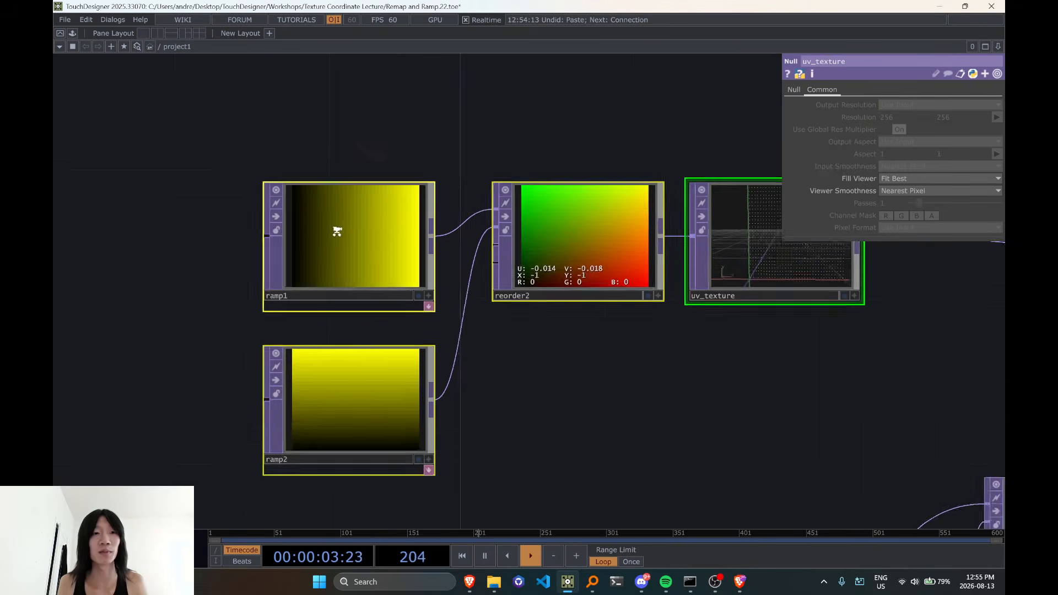
scroll(337, 232, "up", 1)
scroll(428, 330, "up", 2)
left_click(455, 299)
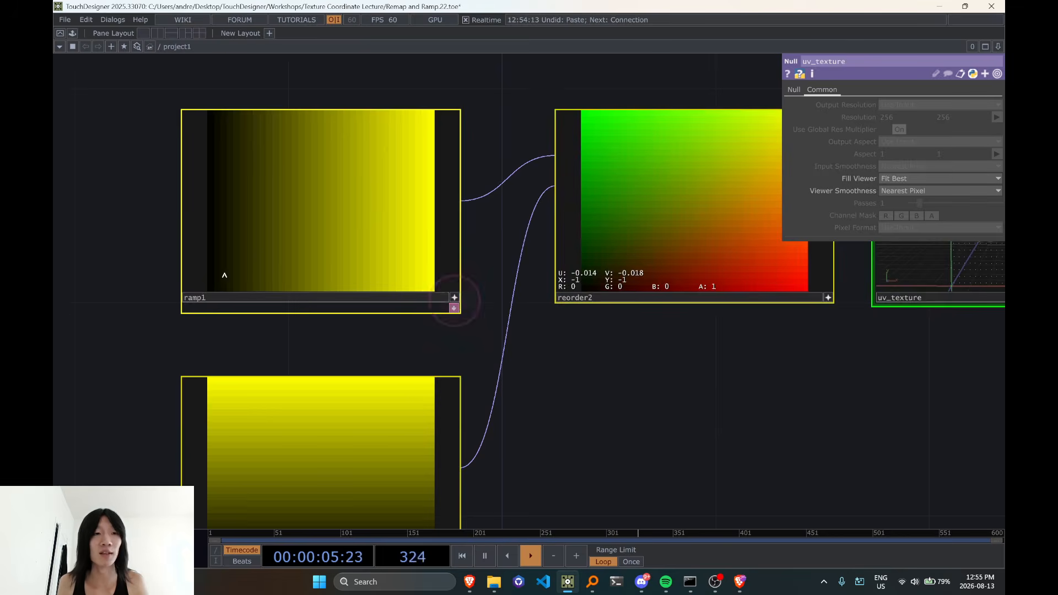
scroll(225, 275, "up", 2)
key("d")
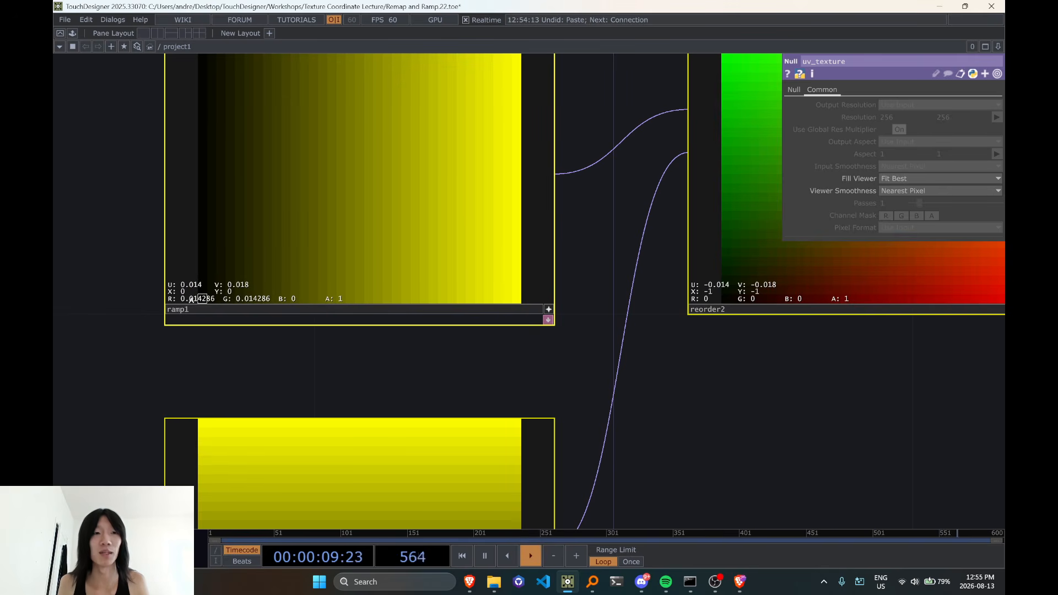
scroll(202, 298, "down", 2)
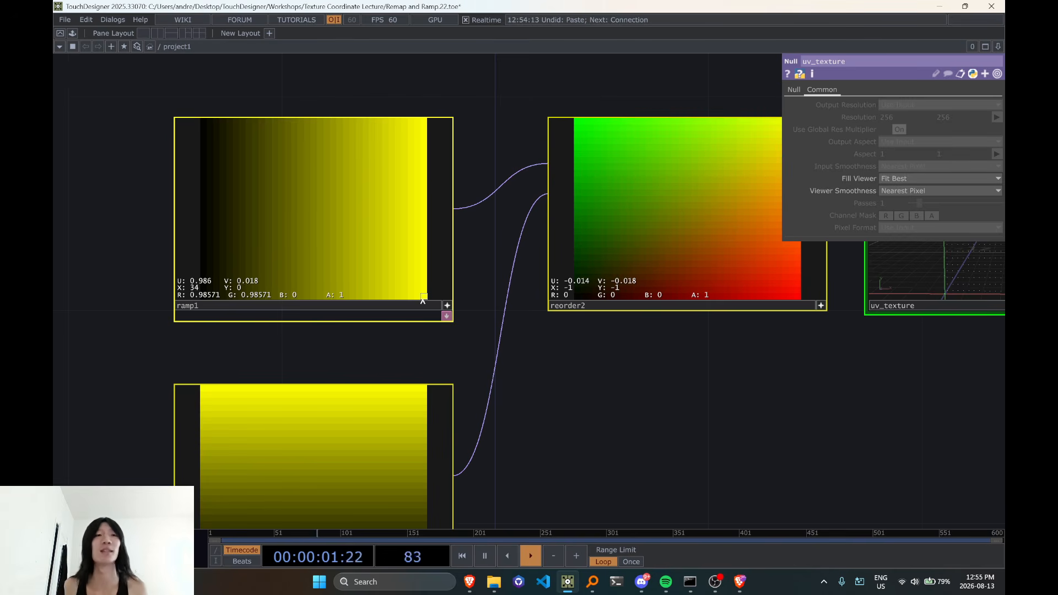
Activate the chopto5 viewer beside pattern3 and display its pixel values to inspect the last sample
scroll(592, 333, "down", 6)
left_click_drag(637, 466, 725, 137)
scroll(490, 331, "up", 3)
left_click(505, 279)
left_click(446, 474)
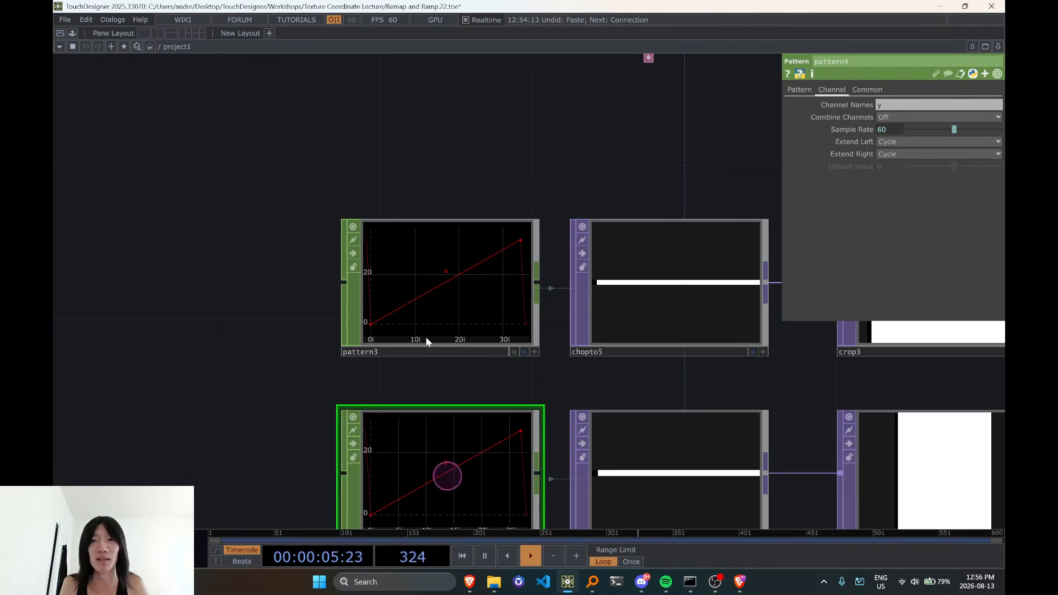
scroll(439, 304, "down", 2)
scroll(600, 365, "up", 2)
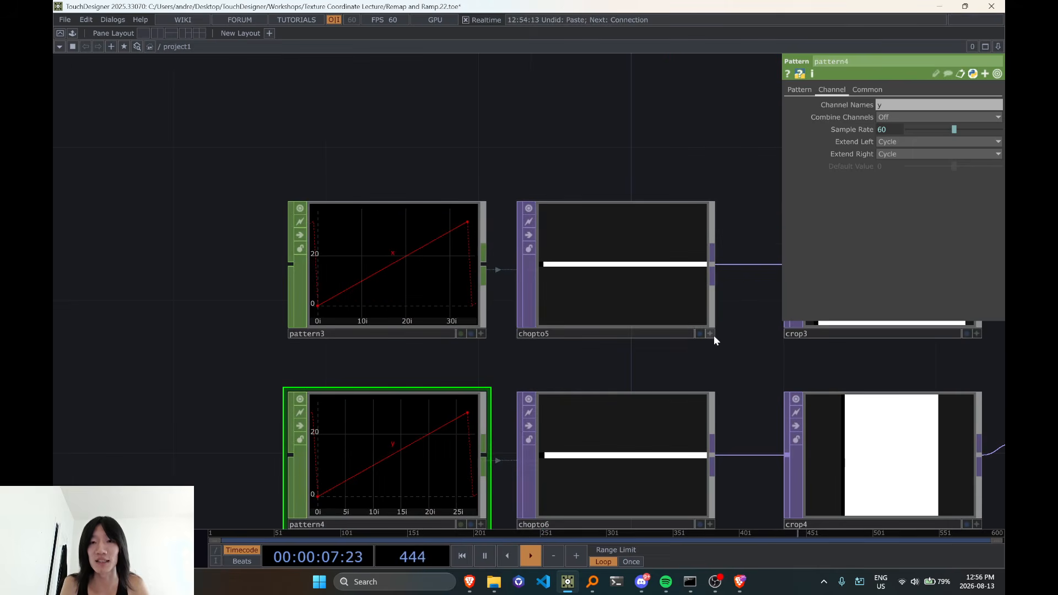
left_click(713, 334)
scroll(593, 288, "up", 2)
key("d")
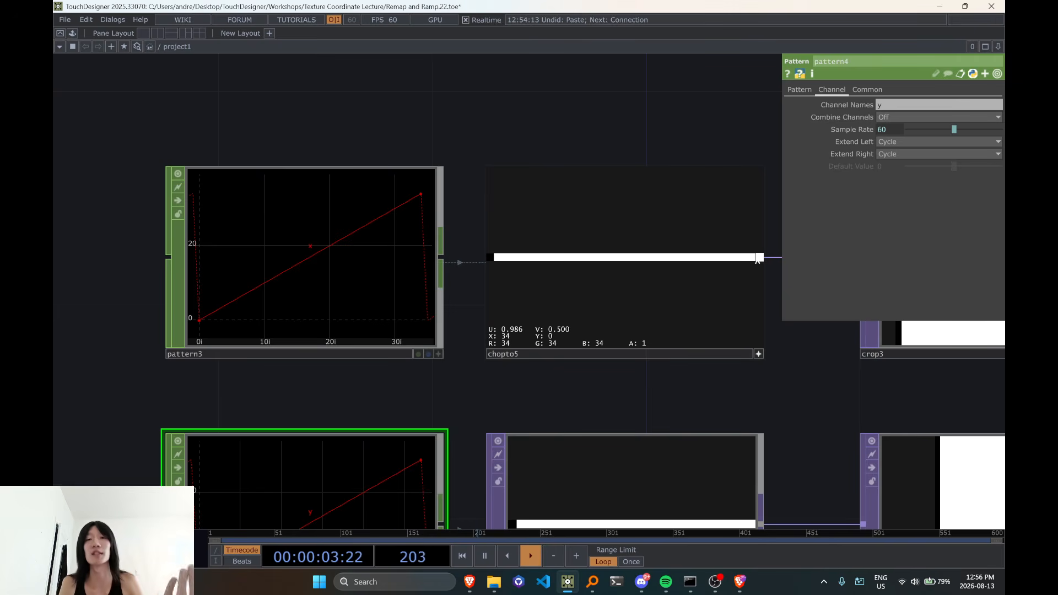
scroll(760, 260, "down", 2)
scroll(757, 260, "down", 1)
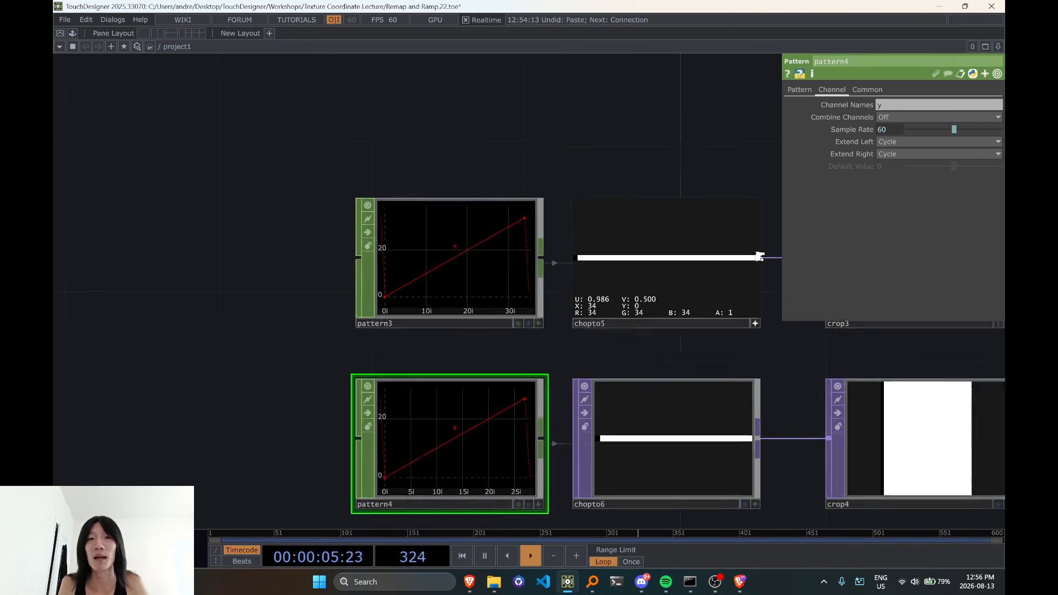
scroll(757, 260, "up", 1)
middle_click(440, 268)
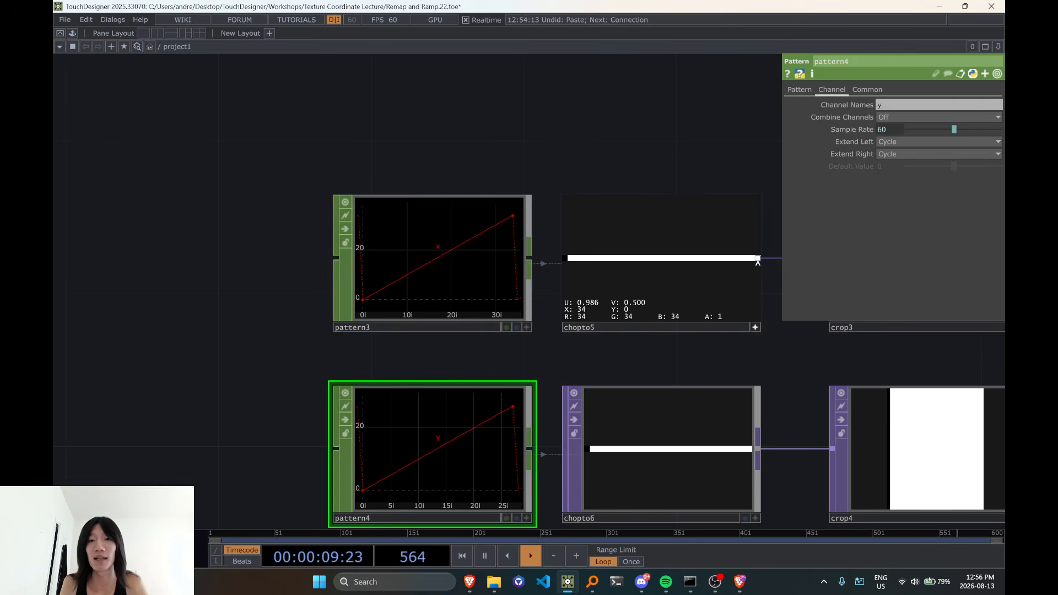
Compare the chopto5 sample values with the pixel values in the first columns of ramp1
scroll(758, 261, "down", 2)
left_click_drag(589, 173, 298, 168)
left_click_drag(519, 175, 608, 185)
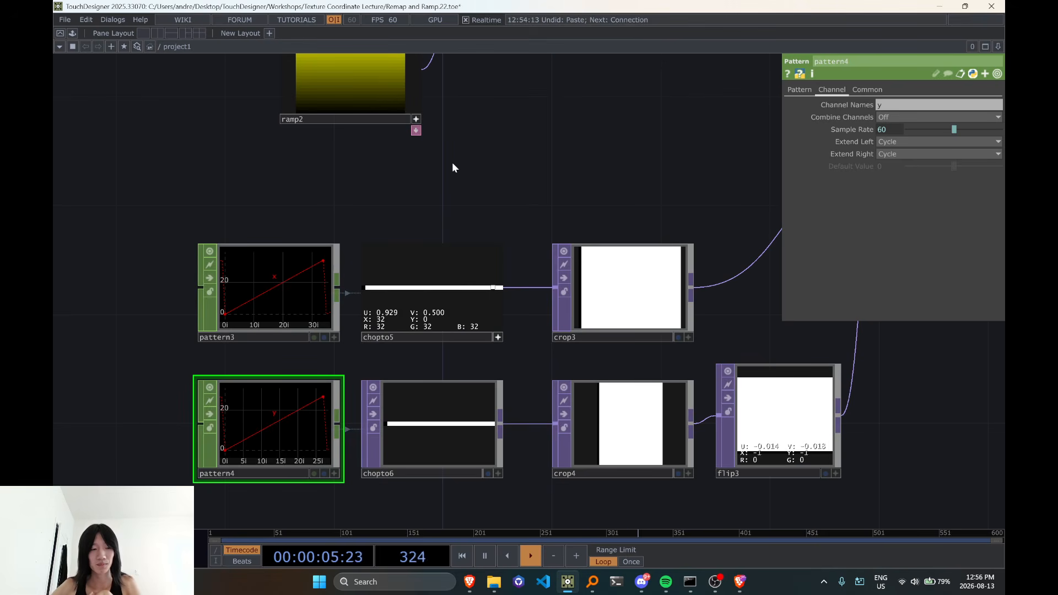
left_click_drag(462, 102, 458, 373)
scroll(336, 226, "up", 3)
scroll(298, 229, "up", 2)
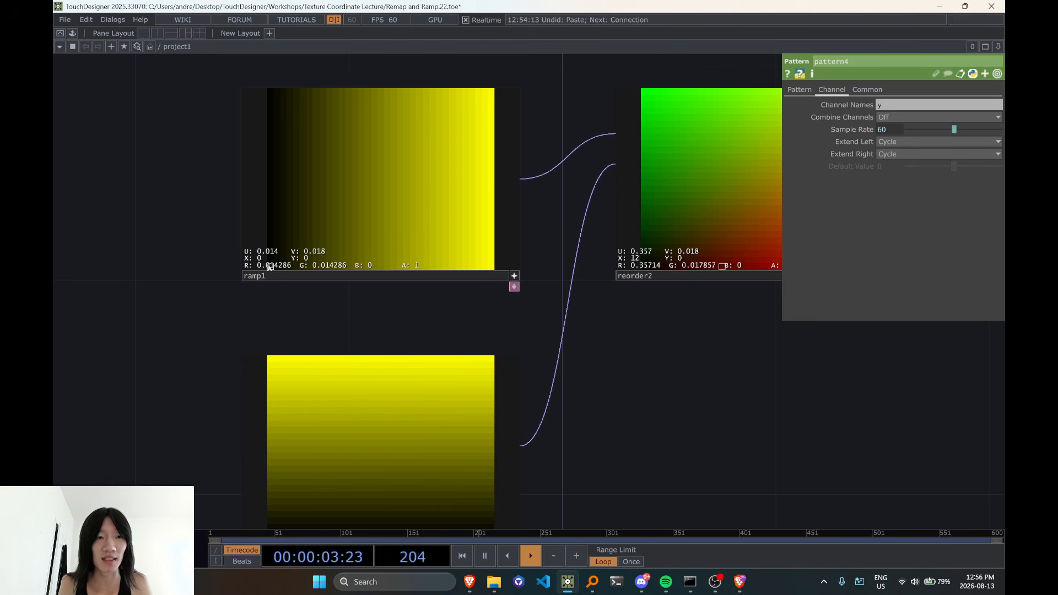
scroll(271, 268, "down", 6)
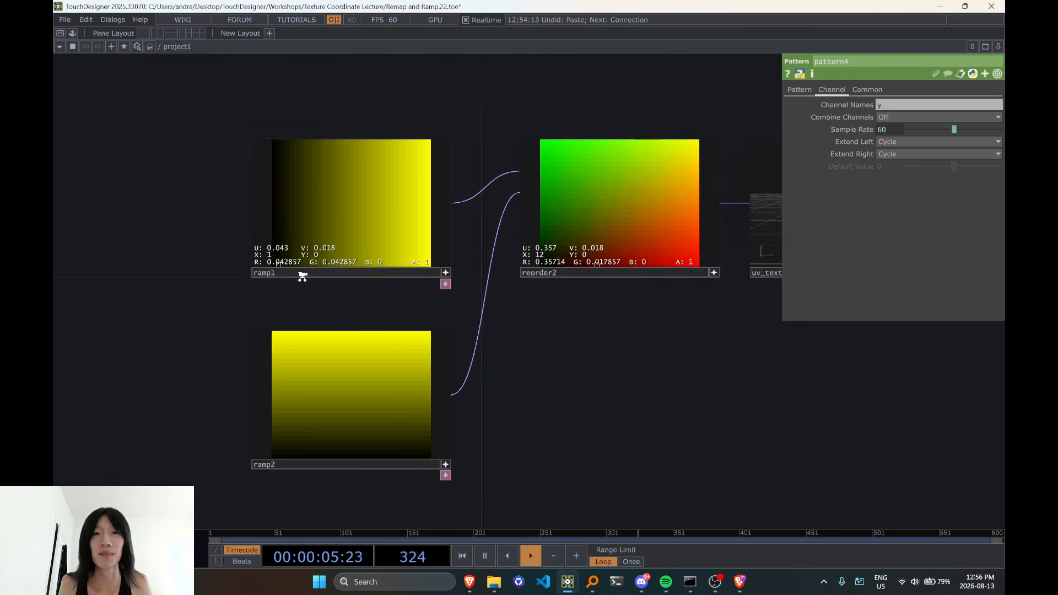
Select math10 and expand its Multiply parameter to examine the expression behind the value
left_click_drag(582, 374, 229, 248)
scroll(528, 295, "up", 2)
left_click(667, 264)
left_click_drag(594, 425, 489, 402)
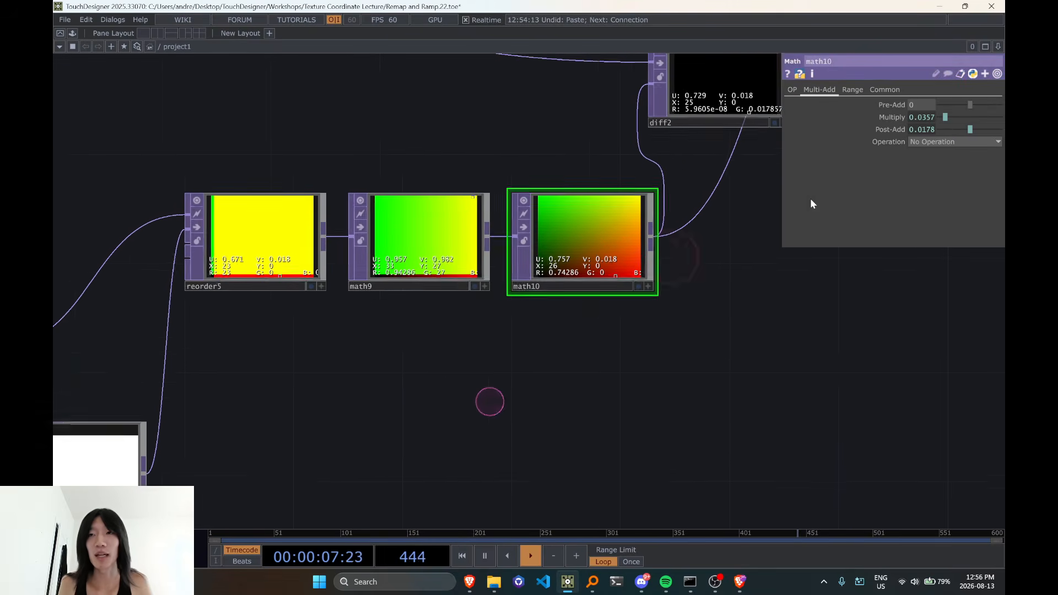
left_click(930, 120)
left_click_drag(904, 132, 810, 137)
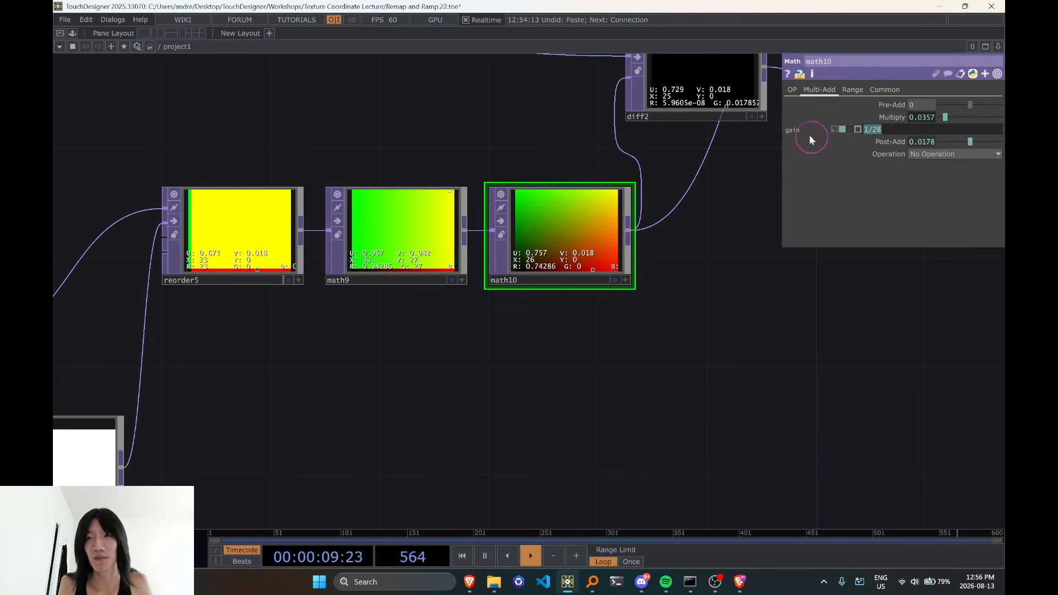
left_click(882, 130)
scroll(362, 234, "up", 3)
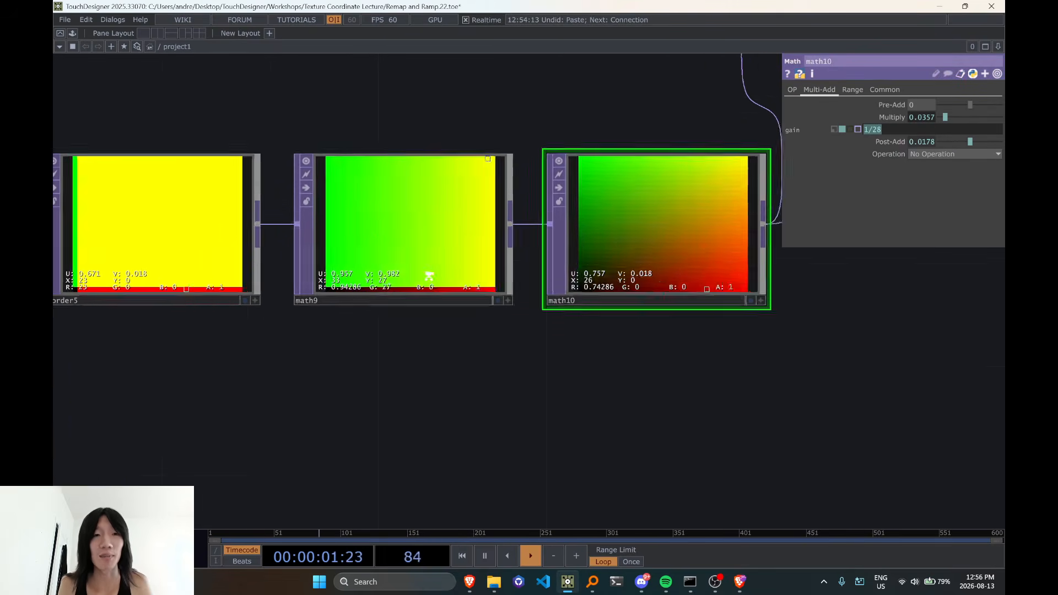
scroll(725, 203, "down", 3)
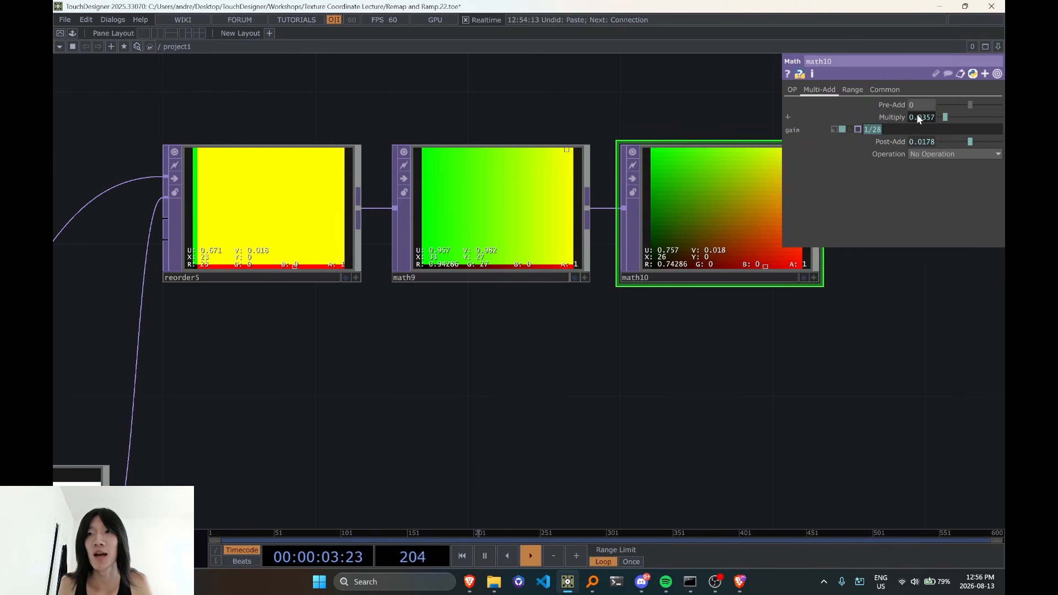
left_click(914, 129)
Trace the inputs of reorder5 back to crop3 and check crop3's operator info for its resolution
left_click(317, 244)
left_click_drag(338, 343, 748, 340)
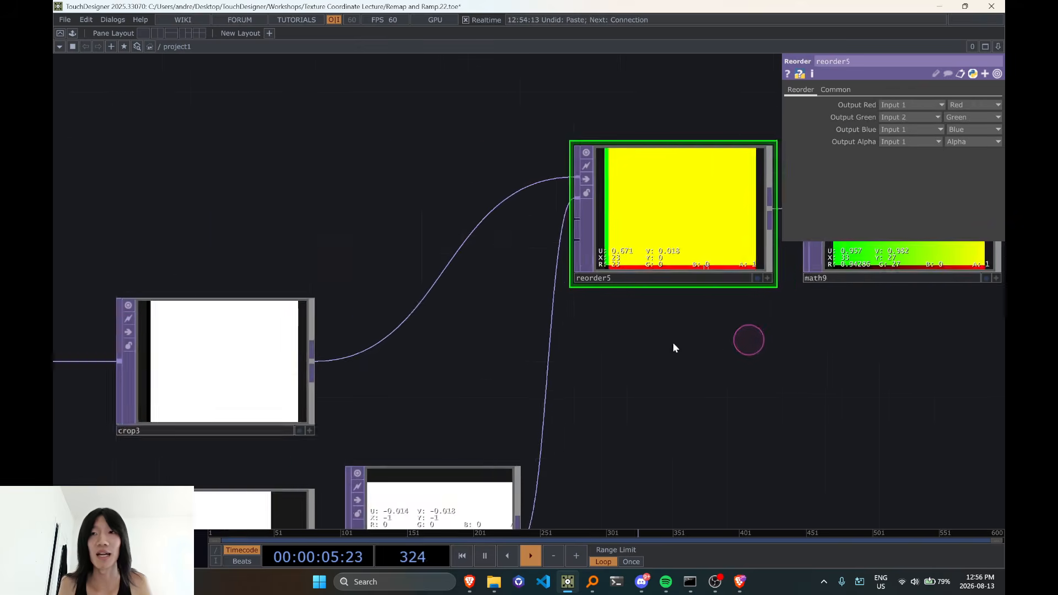
scroll(673, 345, "down", 3)
left_click_drag(612, 316, 697, 307)
scroll(518, 341, "up", 5)
middle_click(493, 323)
scroll(493, 323, "down", 8)
left_click_drag(528, 160, 428, 290)
scroll(428, 291, "up", 5)
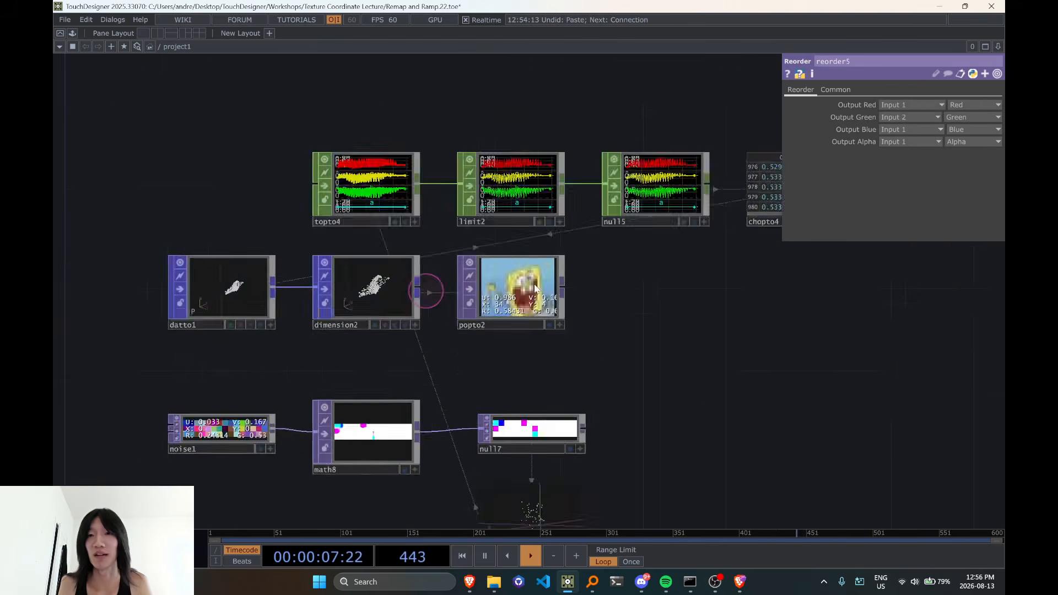
scroll(541, 343, "down", 5)
left_click_drag(690, 407, 751, 321)
scroll(598, 464, "up", 8)
left_click_drag(536, 170, 645, 456)
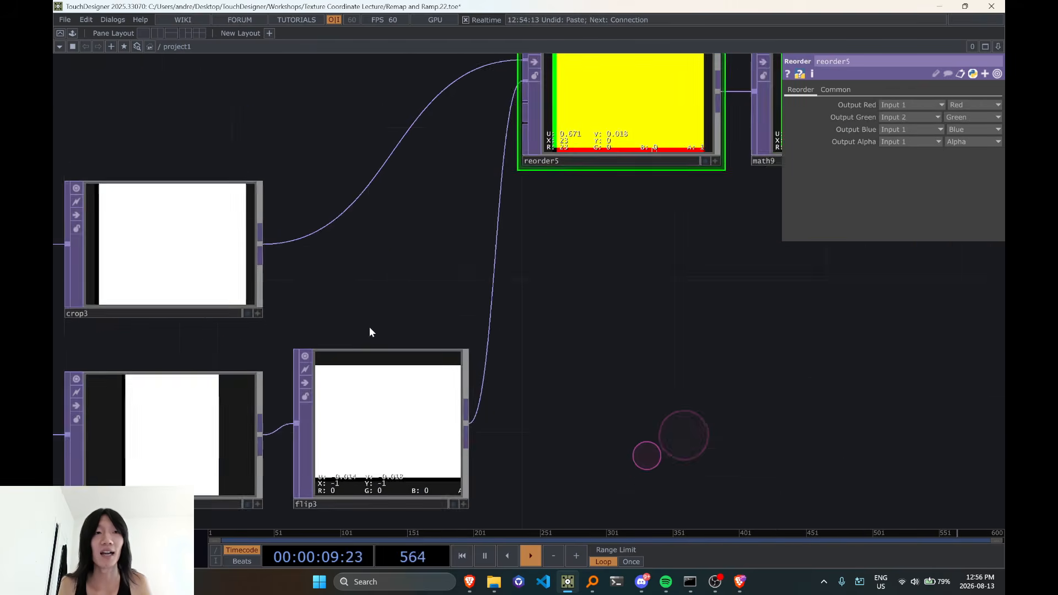
middle_click(194, 296)
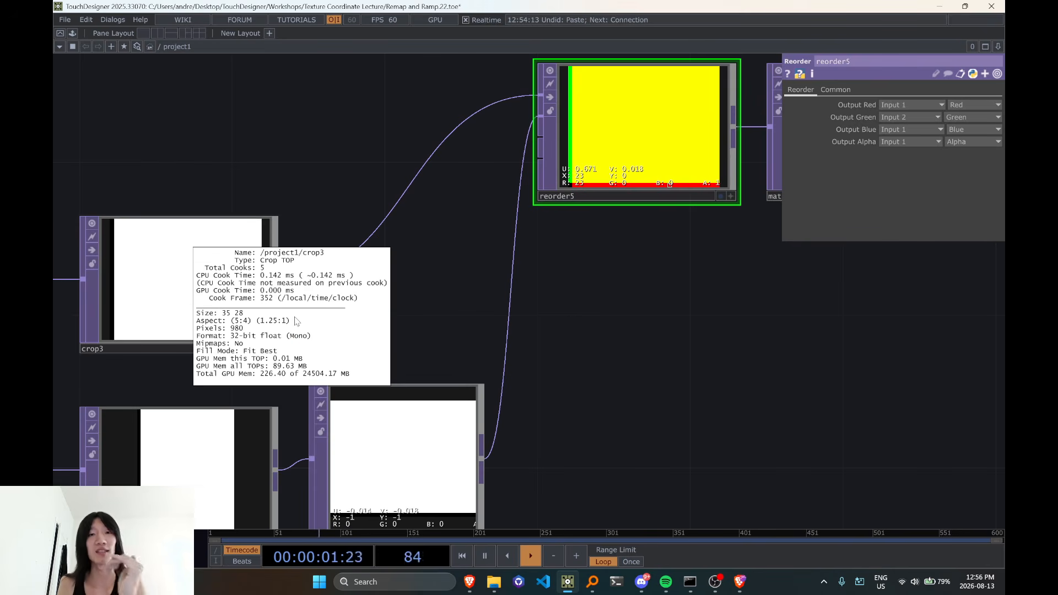
left_click_drag(417, 308, 357, 375)
Select math9 and examine the expressions behind its Multiply and Post-Add parameters
left_click(628, 185)
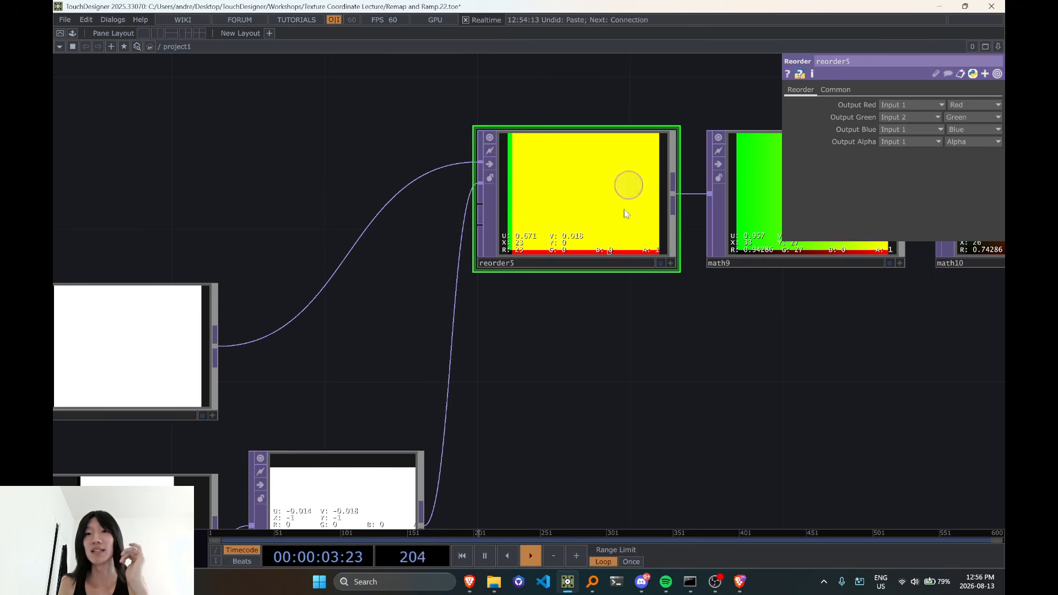
left_click(763, 197)
left_click_drag(750, 363, 635, 356)
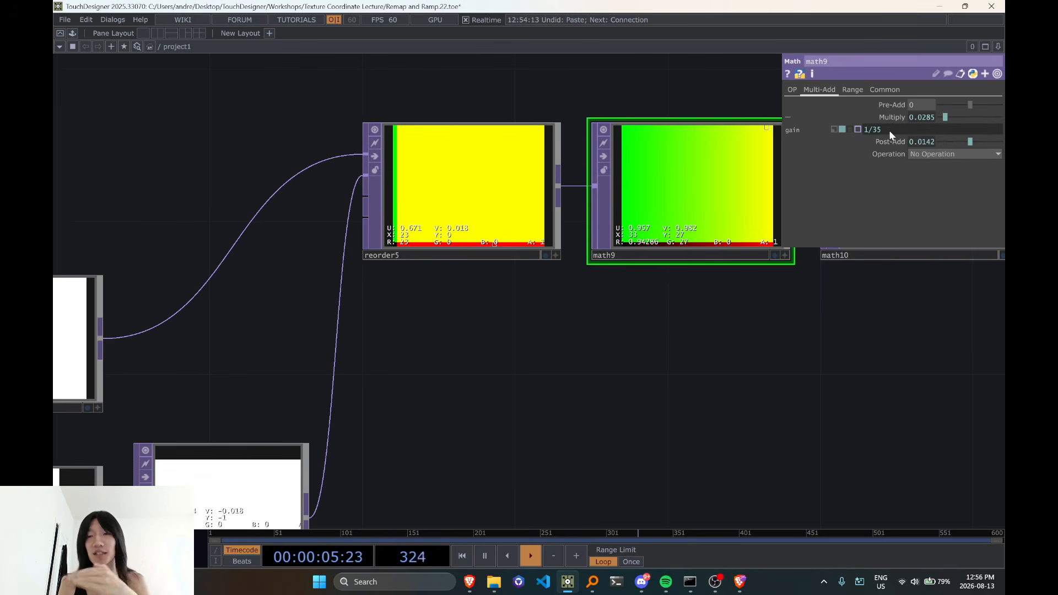
mouse_move(888, 131)
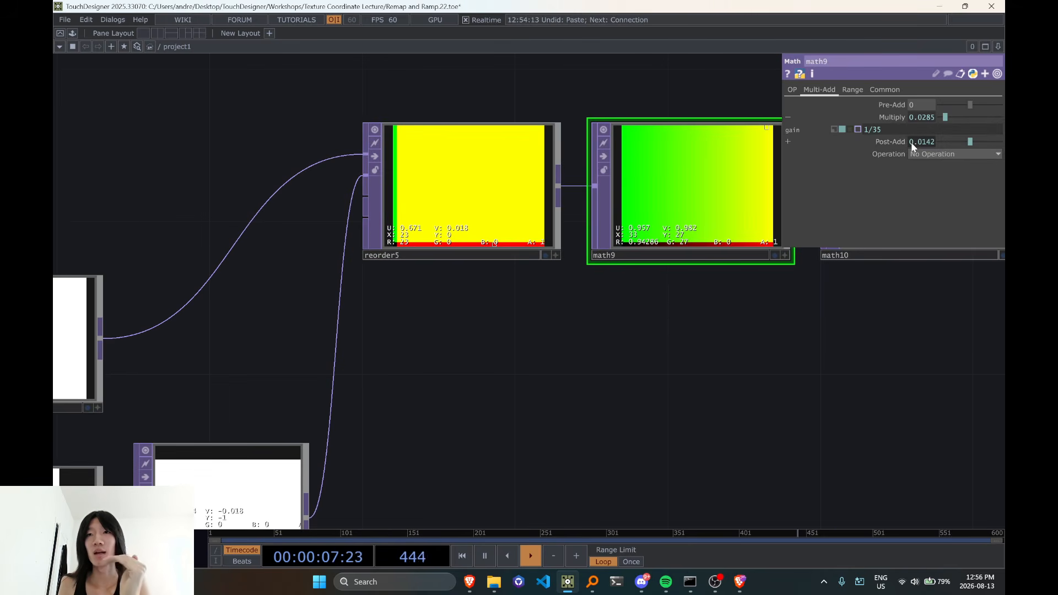
left_click(912, 143)
left_click(856, 162)
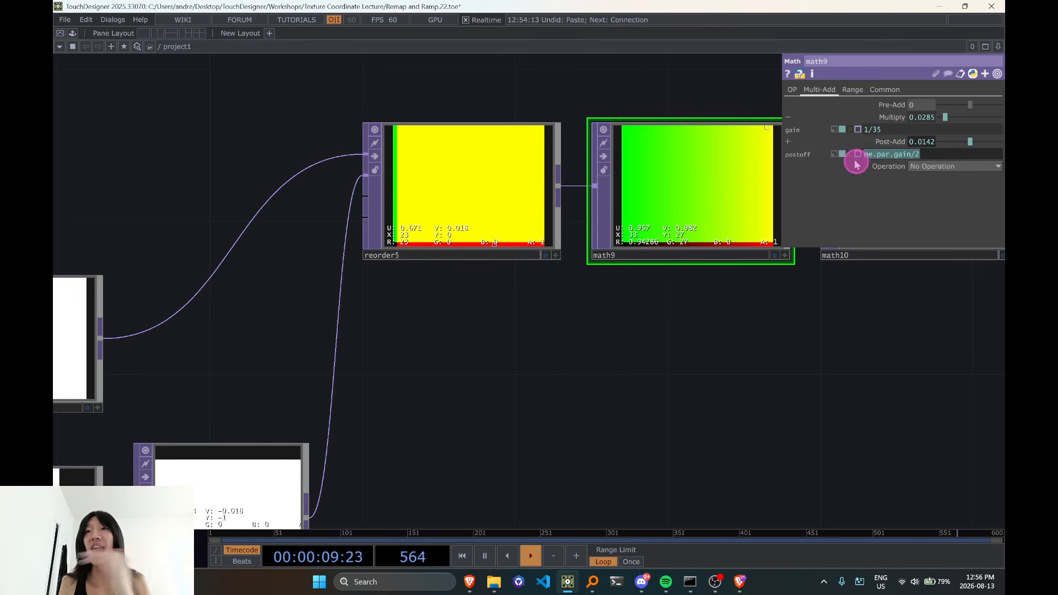
mouse_move(923, 154)
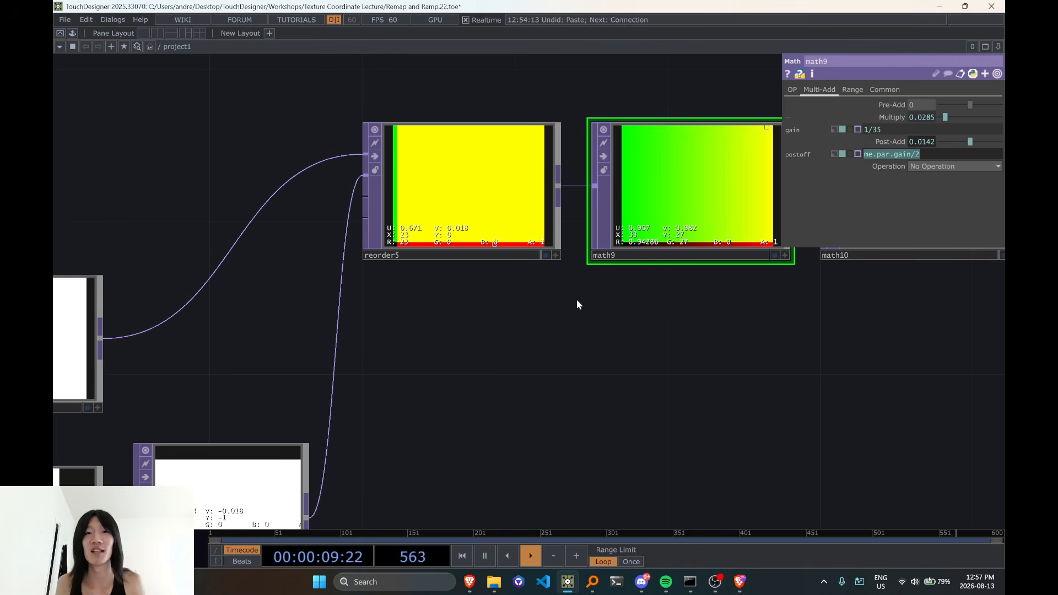
Activate the reorder5 viewer, switch it to the 3D point display, and orbit and zoom to examine the point spacing
left_click_drag(577, 299, 491, 305)
left_click(471, 261)
key("v")
left_click_drag(388, 223, 370, 230)
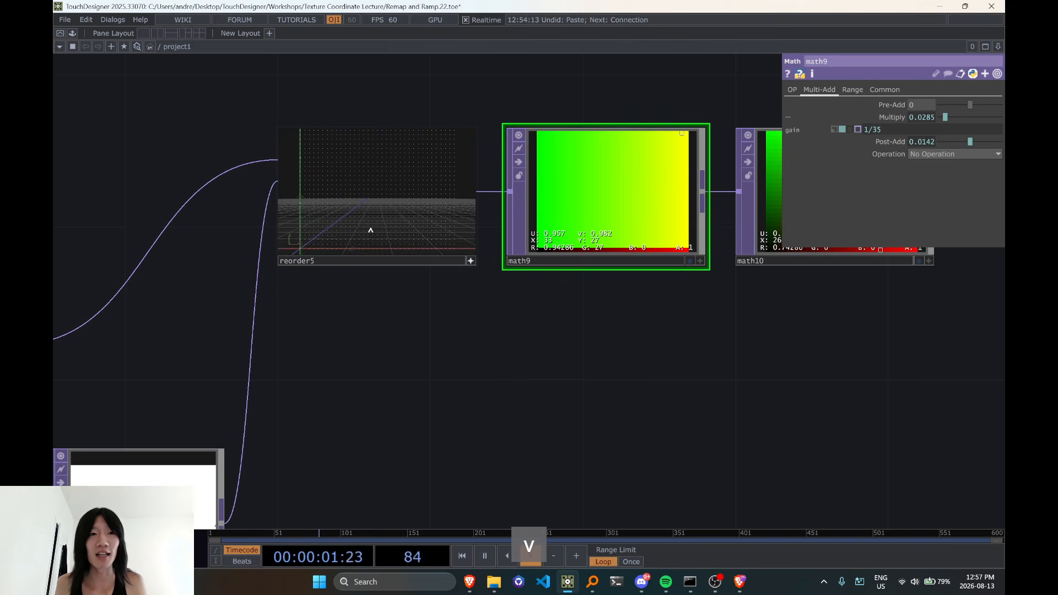
scroll(333, 241, "up", 5)
right_click_drag(329, 237, 364, 227)
scroll(337, 244, "up", 5)
scroll(364, 228, "down", 2)
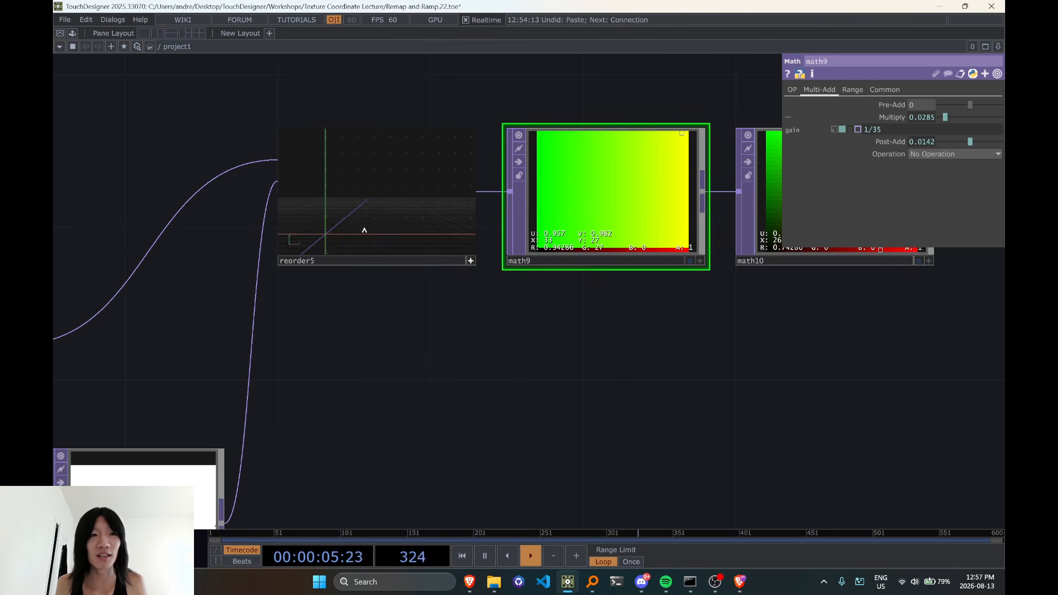
left_click_drag(365, 328, 367, 361)
scroll(372, 374, "up", 2)
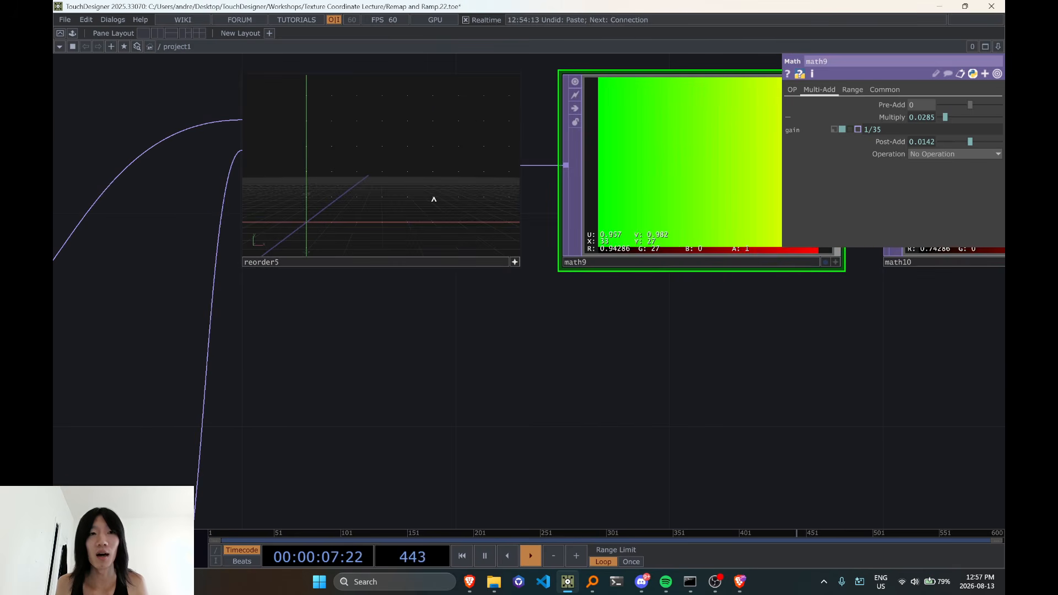
left_click_drag(442, 327, 433, 363)
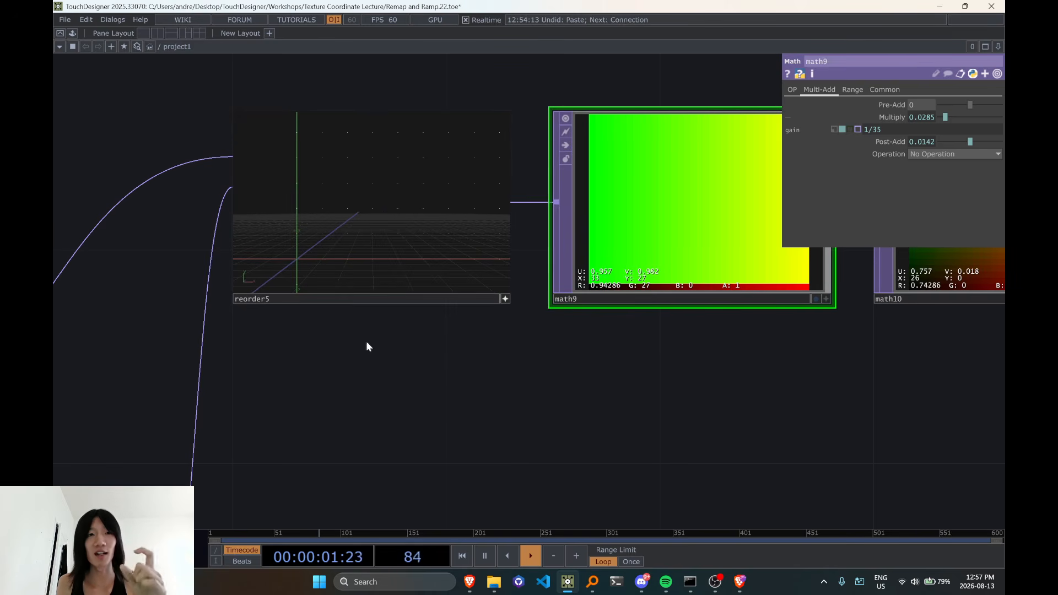
Activate the viewers of math9 and math10 and switch both to the 3D point display
left_click_drag(719, 410, 651, 399)
left_click(761, 288)
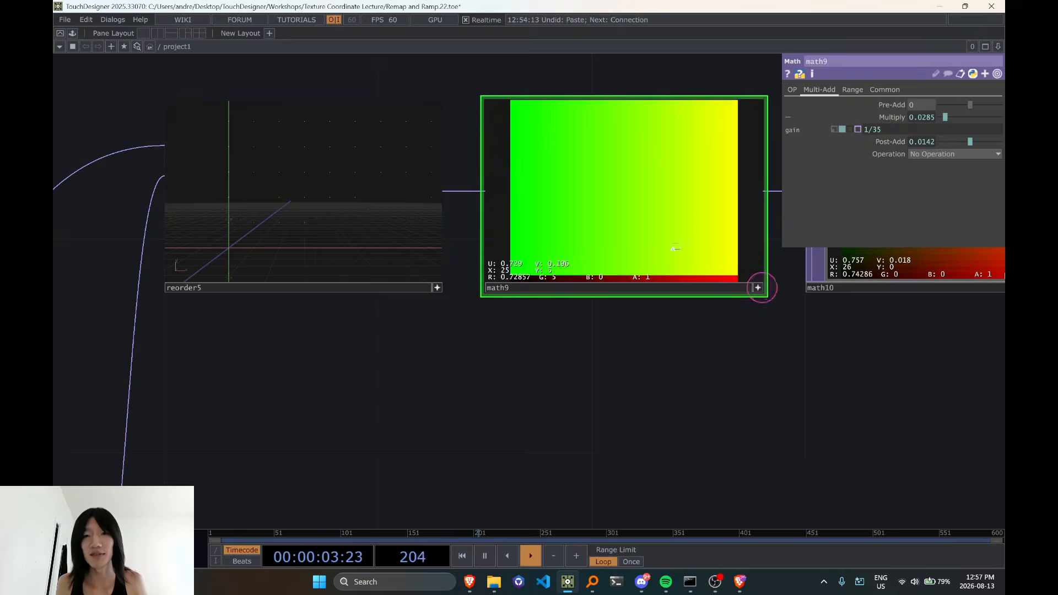
key("v")
key("v")
scroll(609, 292, "down", 5)
left_click_drag(583, 324, 457, 333)
scroll(457, 333, "up", 2)
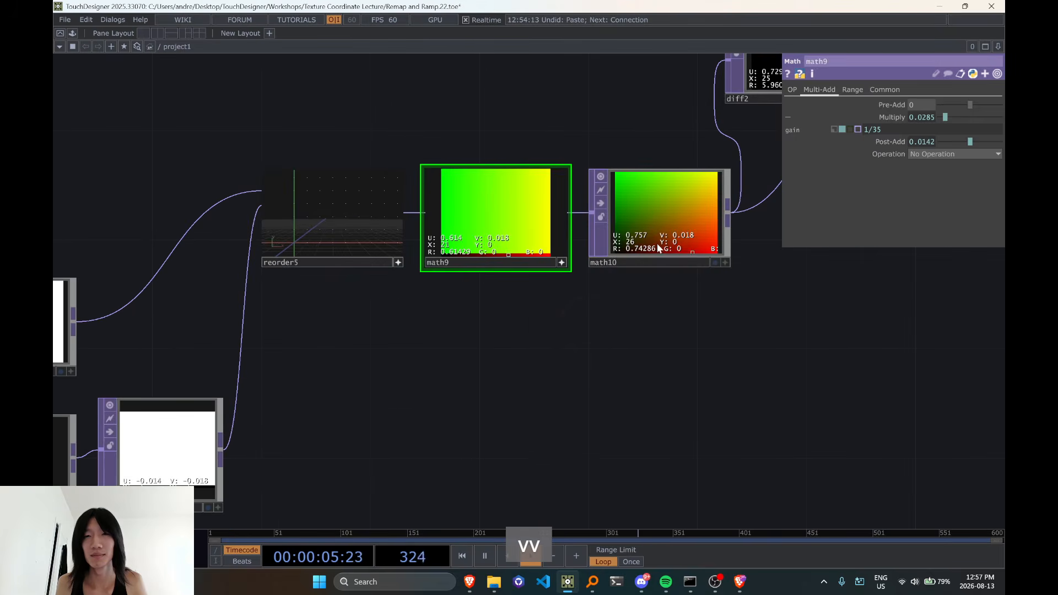
left_click(678, 244)
key("v")
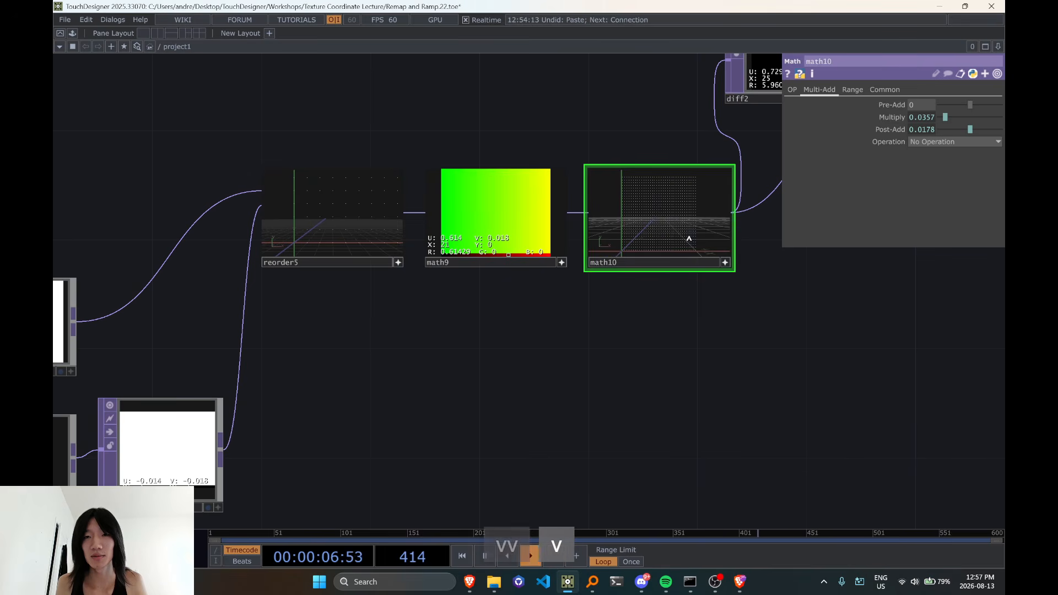
left_click(562, 263)
key("v")
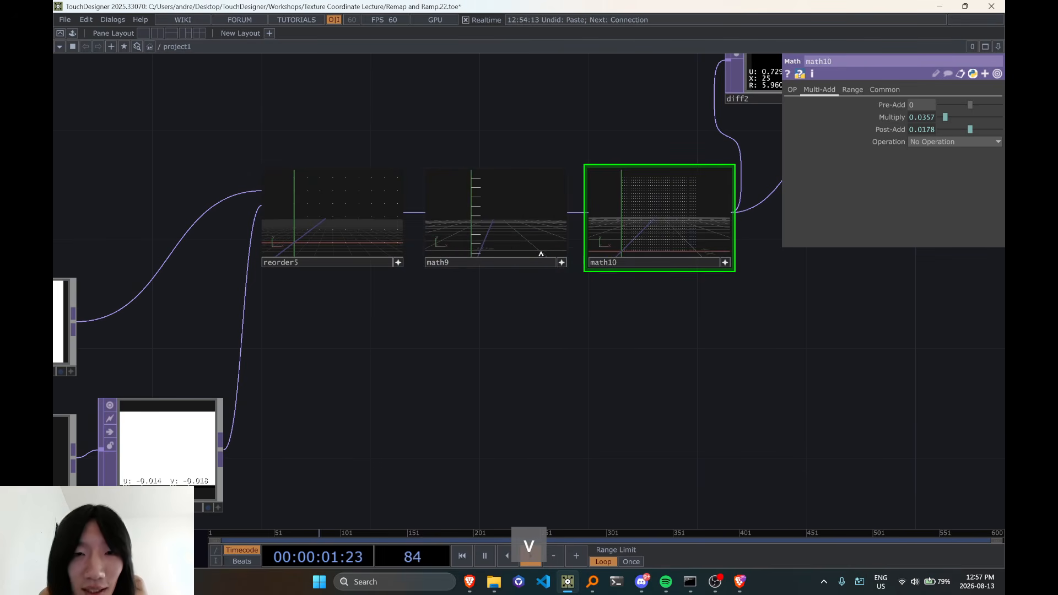
Select math9, examine how its points are spaced along the axes in the 3D display, and deactivate its viewer
left_click(558, 260)
left_click(563, 263)
mouse_move(563, 243)
left_mouse_down()
mouse_move(536, 128)
mouse_move(567, 239)
left_mouse_up()
scroll(441, 258, "up", 3)
scroll(489, 239, "up", 2)
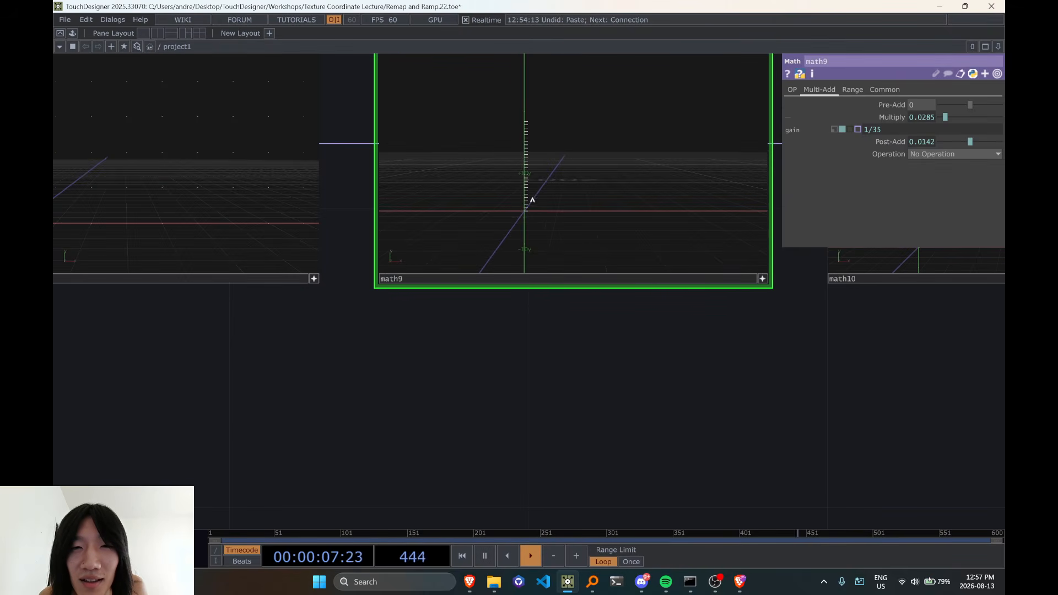
scroll(602, 349, "down", 3)
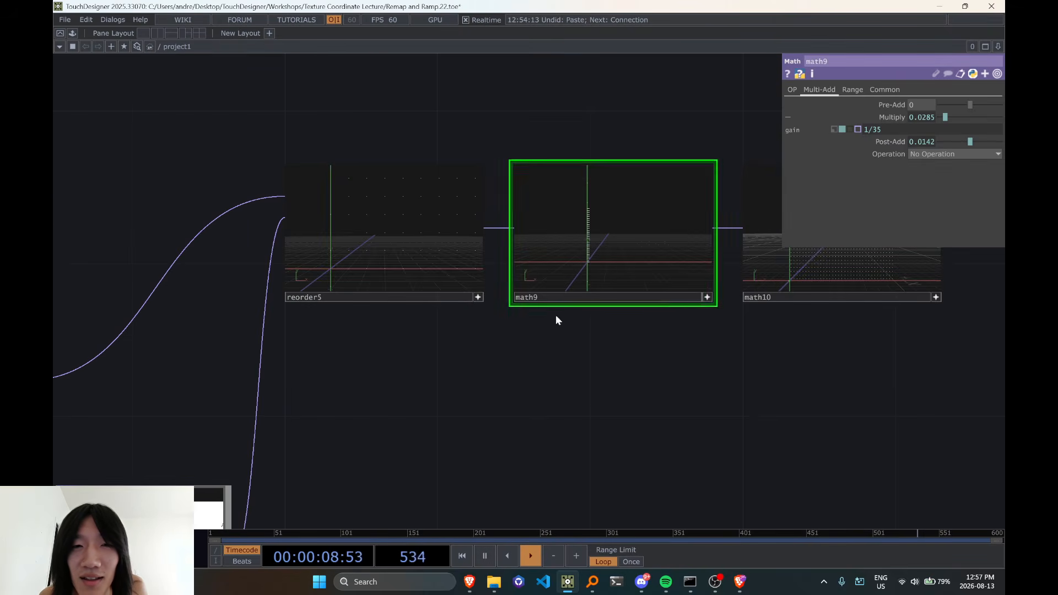
left_click(707, 299)
left_click(622, 253)
key("ctrl+x")
key("ctrl+z")
Expand math9's Post-Add parameter and examine the expression behind its value
left_click_drag(676, 339, 567, 367)
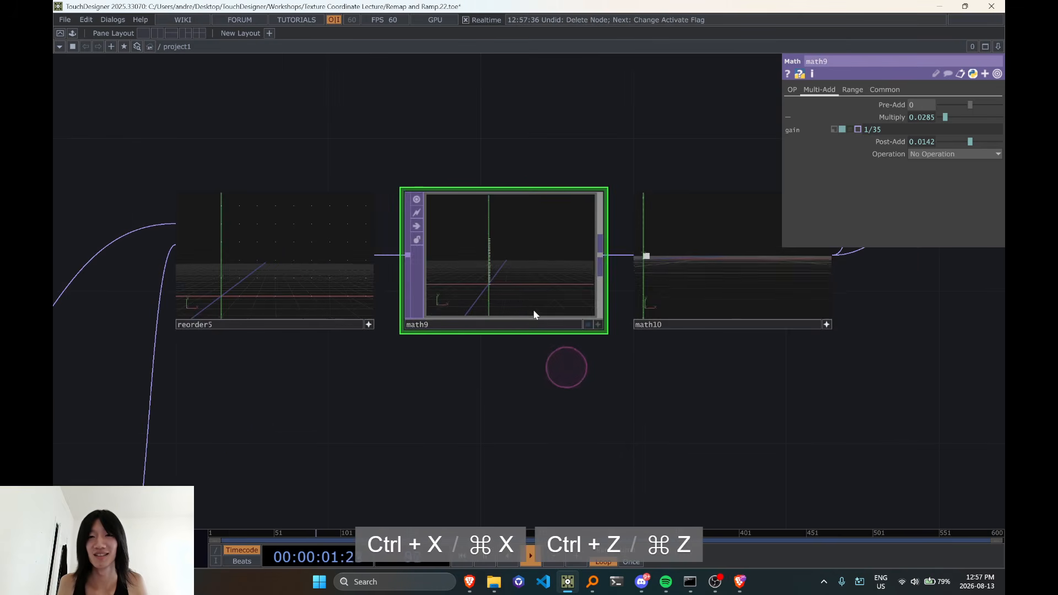
scroll(527, 301, "up", 3)
scroll(500, 284, "down", 5)
scroll(513, 287, "up", 3)
left_click_drag(389, 363, 463, 360)
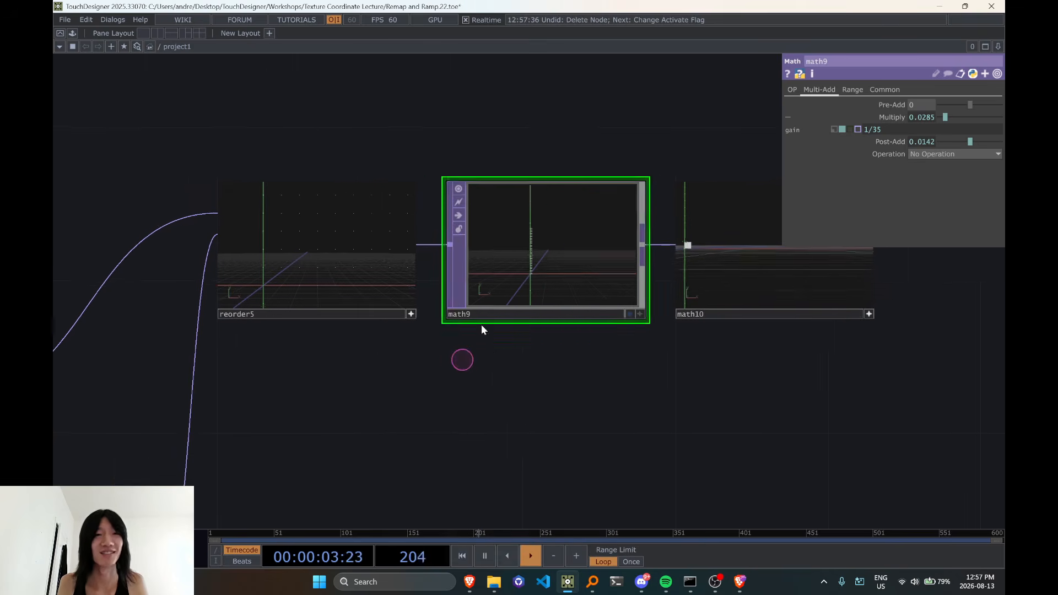
left_click_drag(564, 252, 614, 248)
left_click_drag(525, 371, 477, 368)
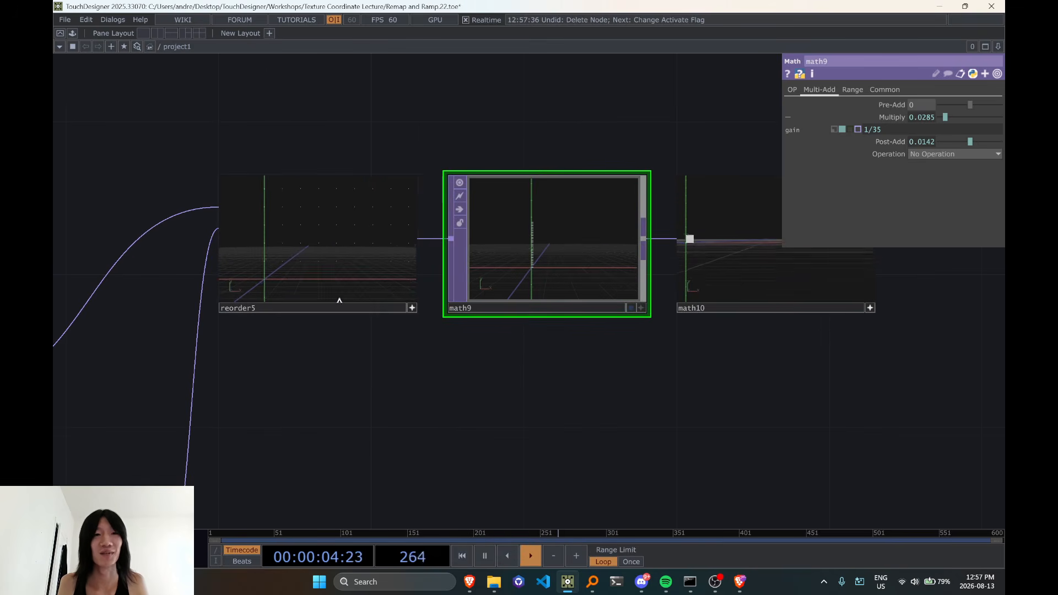
left_click(417, 313)
left_click(918, 144)
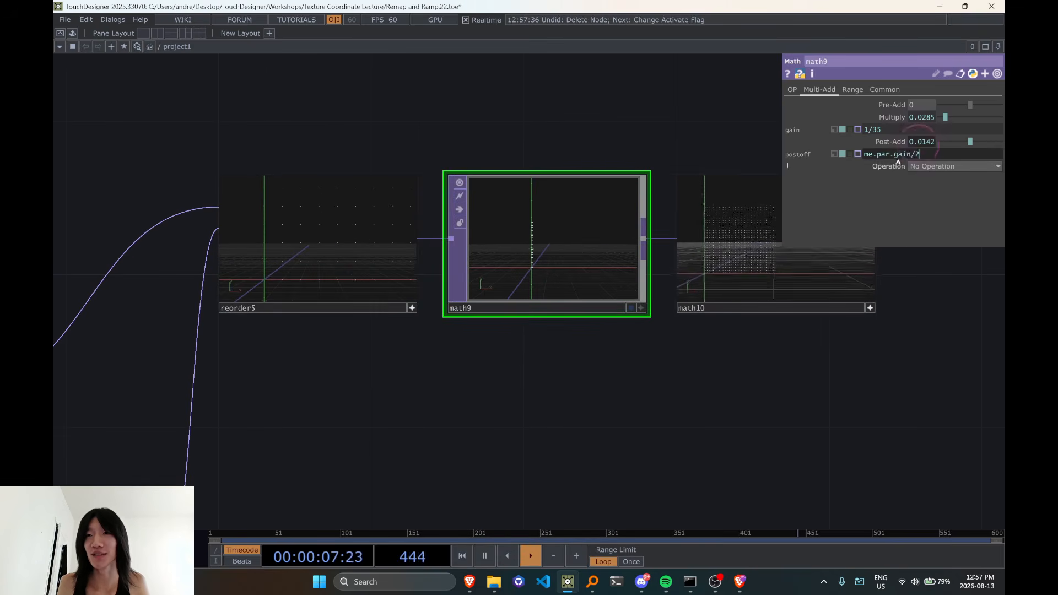
left_click_drag(899, 161, 720, 177)
Deactivate reorder5's viewer, compare the point displays of reorder5, math9 and math10, and deactivate math10's viewer
left_click(411, 308)
left_click(350, 260)
left_click_drag(413, 369, 489, 386)
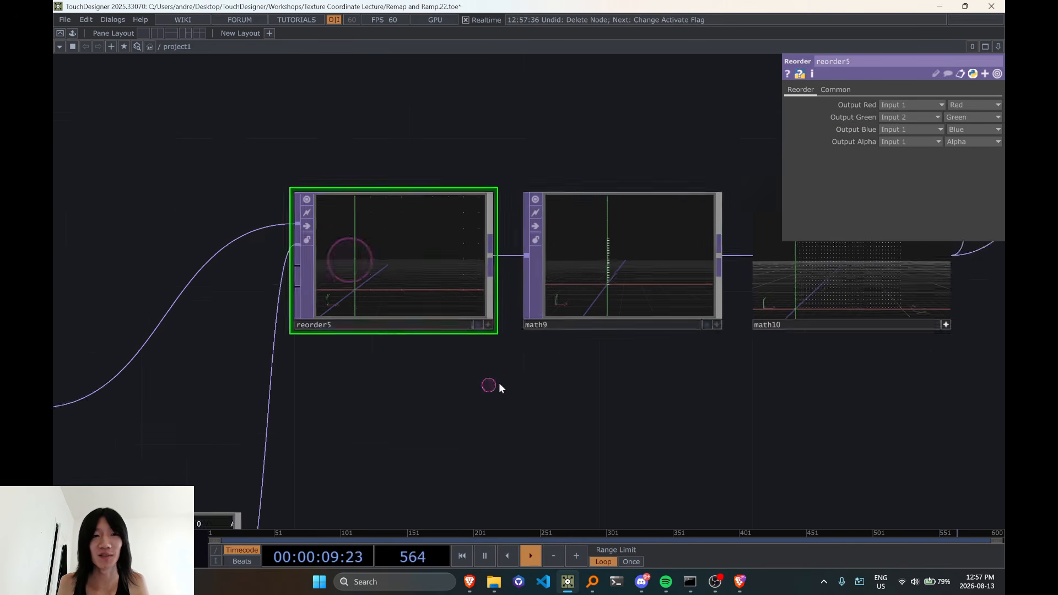
scroll(499, 386, "up", 3)
left_click(853, 320)
left_click_drag(750, 420, 348, 408)
left_click_drag(550, 418, 404, 449)
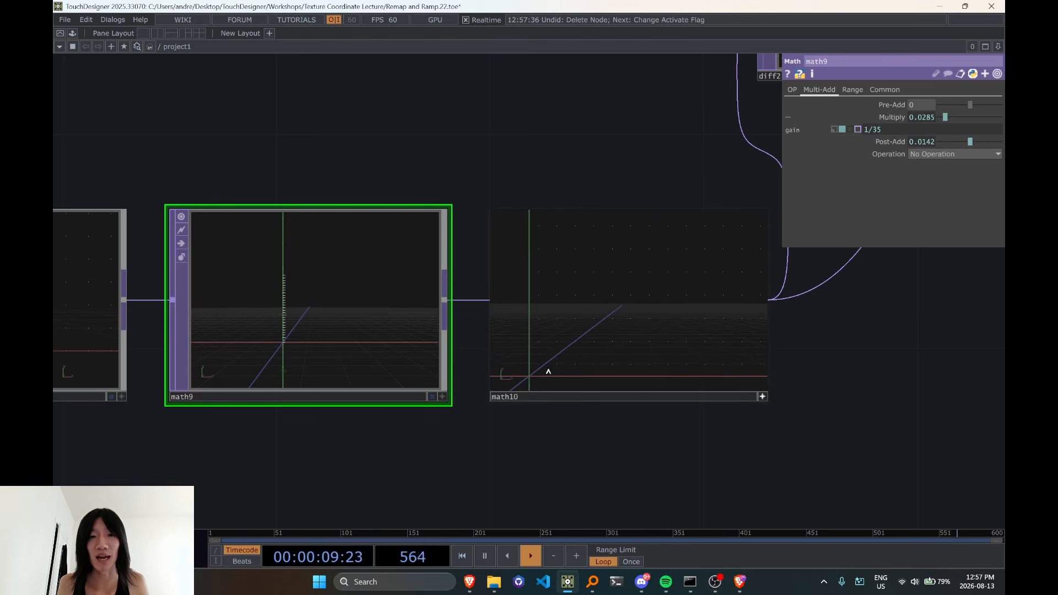
left_click(765, 397)
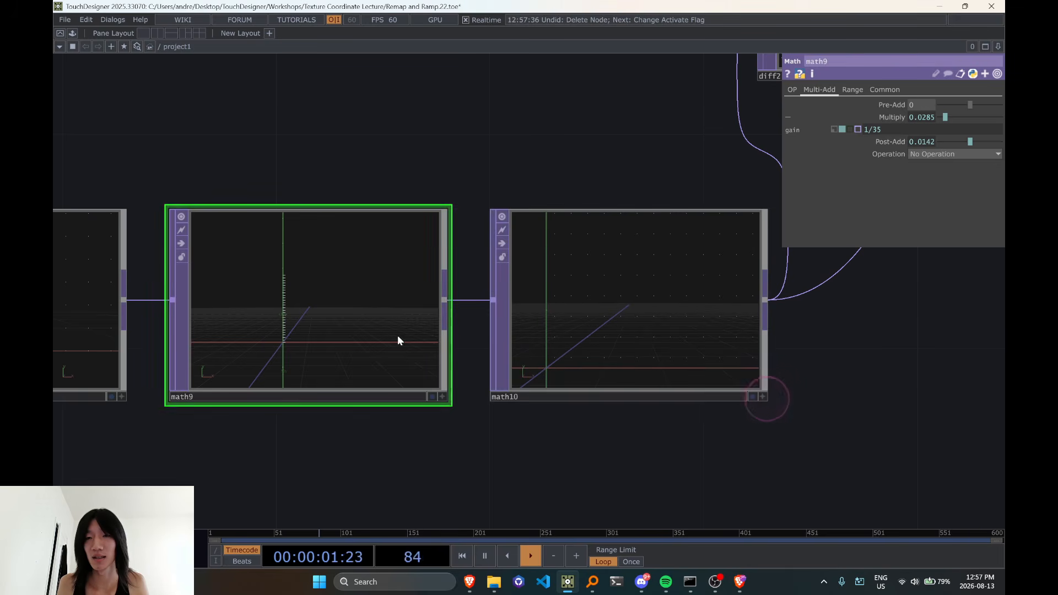
Clear the me.par.gain/2 expression from the Post-Add parameter of math9 and of math10
left_click(359, 326)
left_click(929, 140)
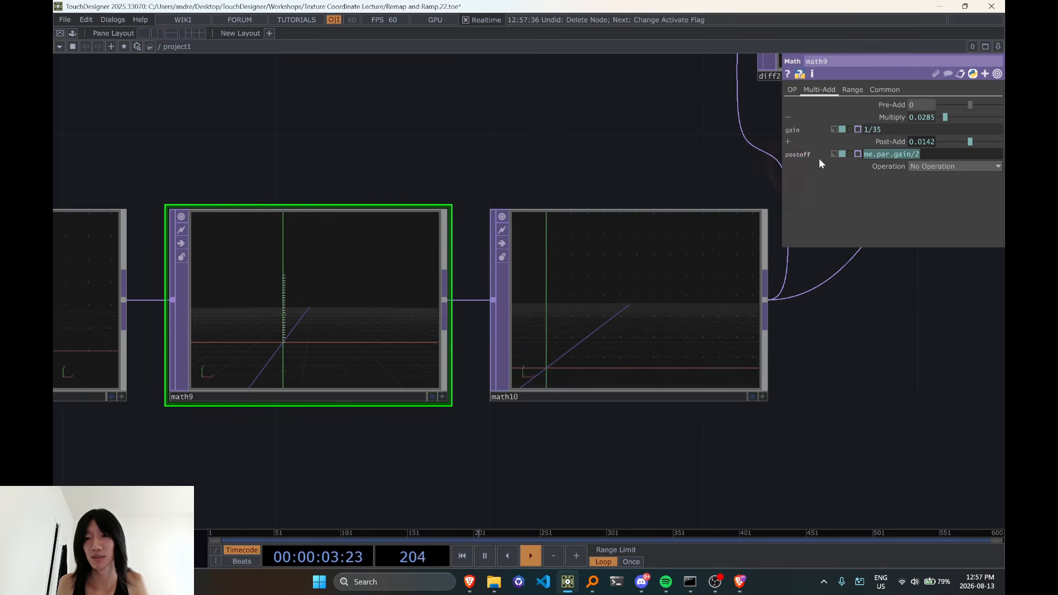
left_click(869, 364)
left_click(667, 301)
left_click(929, 133)
left_click_drag(930, 138, 871, 157)
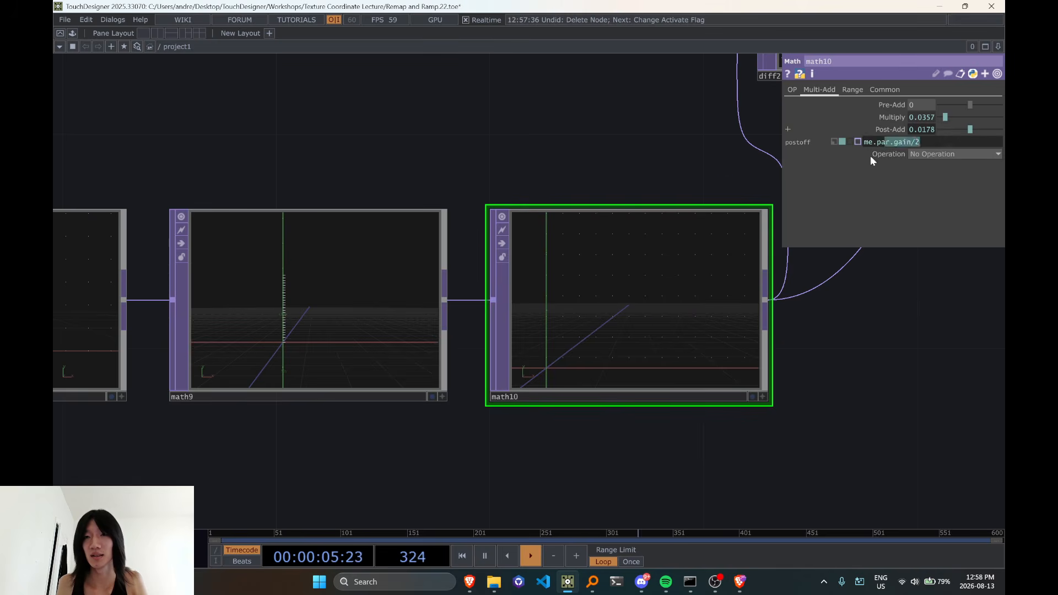
key("BackSpace")
key("BackSpace")
left_click(848, 359)
Activate math10's viewer and examine where the points lie relative to the axes without the half-pixel offset
scroll(656, 376, "up", 6)
scroll(709, 409, "down", 3)
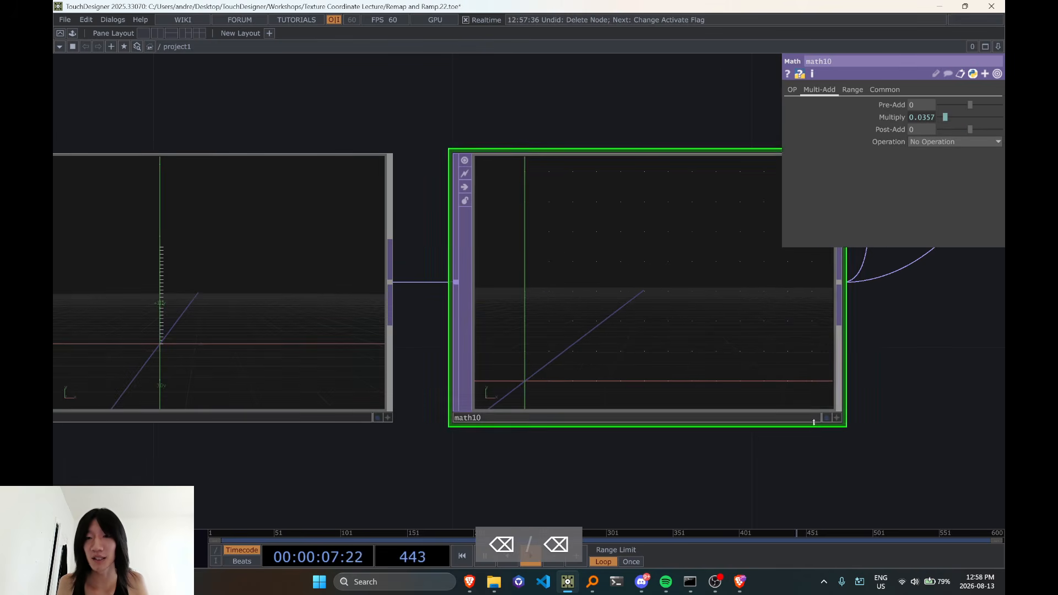
left_click(834, 419)
scroll(584, 396, "up", 3)
right_click_drag(554, 411, 628, 329)
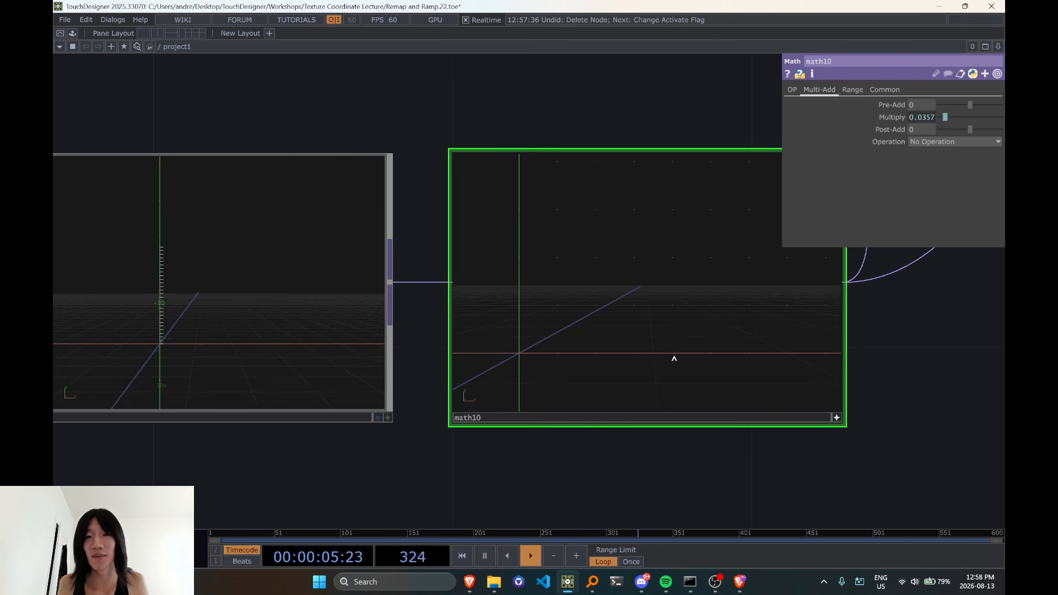
right_click_drag(610, 344, 553, 340)
scroll(584, 336, "down", 4)
right_click_drag(672, 294, 627, 340)
scroll(643, 322, "down", 4)
scroll(631, 325, "down", 2)
right_click_drag(637, 302, 591, 343)
scroll(652, 341, "down", 4)
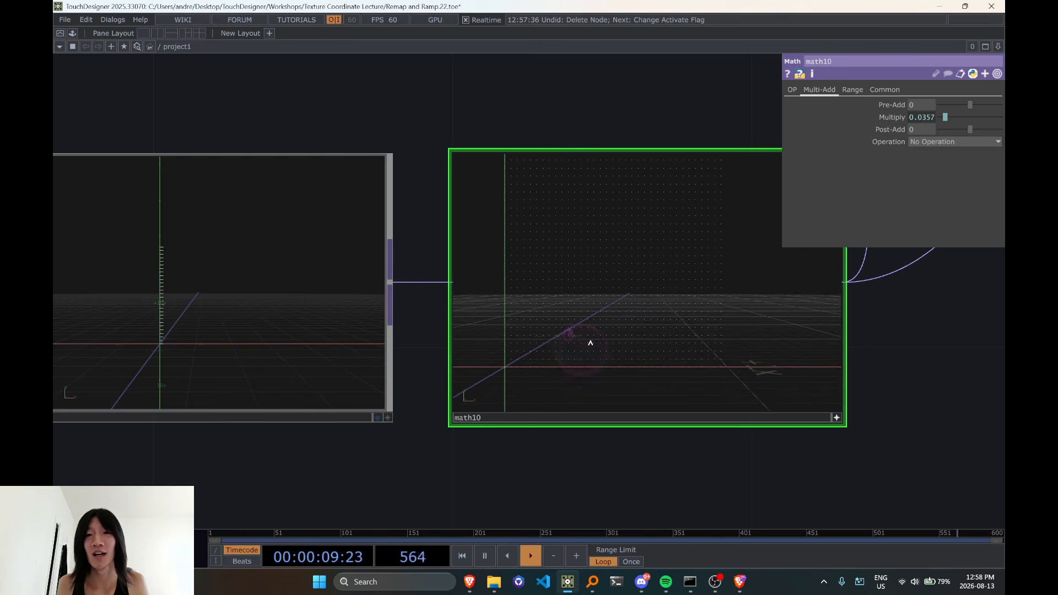
scroll(649, 317, "down", 2)
scroll(630, 456, "down", 6)
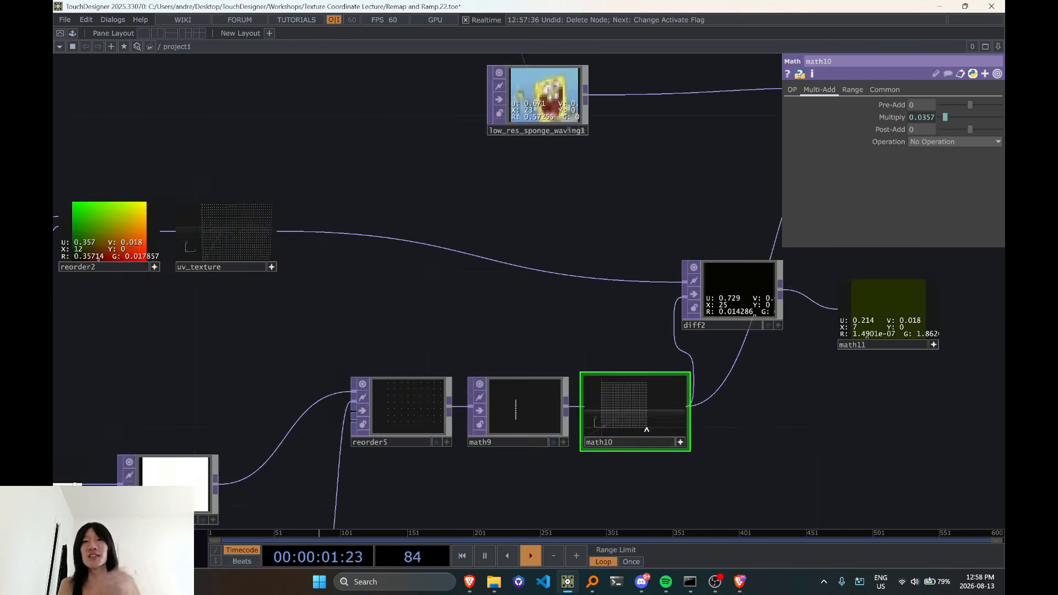
Examine the pixel values of ramp1 beside ramp2 and select ramp1 to check its output resolution settings
left_click_drag(620, 324, 662, 203)
scroll(647, 213, "up", 2)
left_click_drag(458, 218, 623, 229)
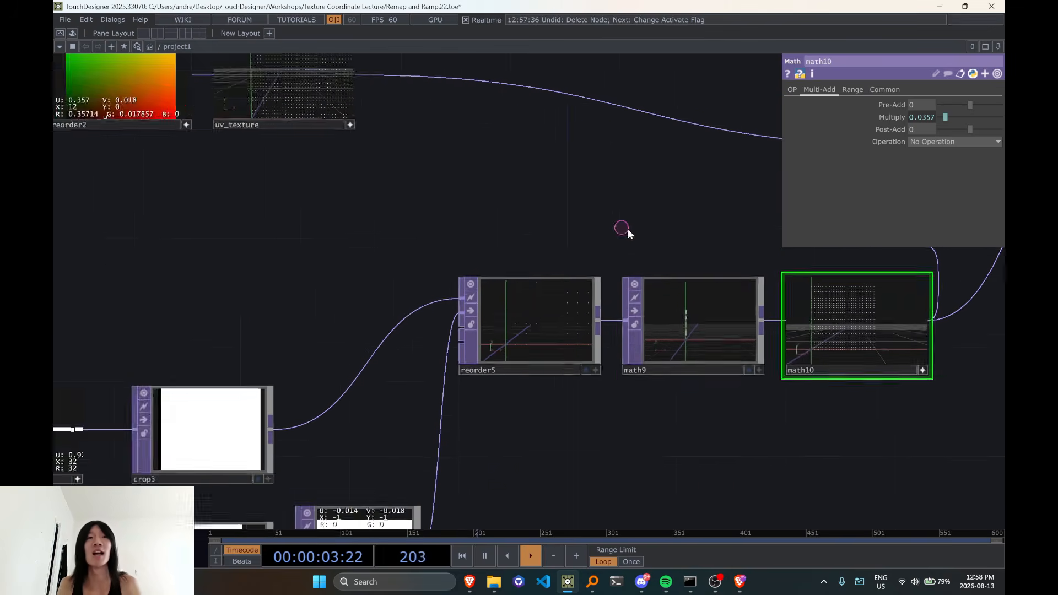
scroll(627, 231, "down", 2)
left_click_drag(448, 254, 631, 289)
scroll(386, 248, "up", 4)
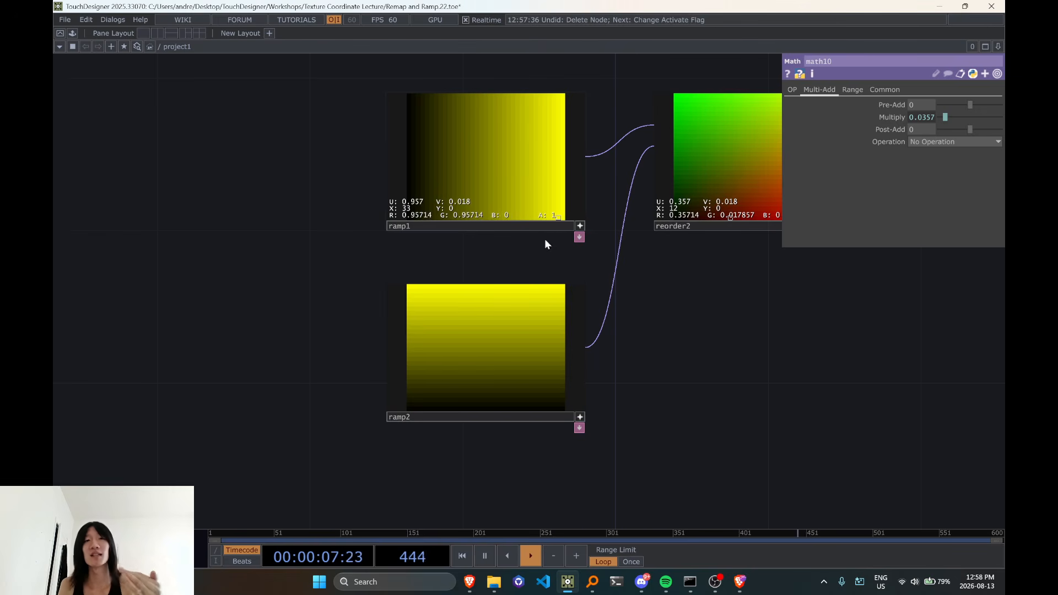
scroll(414, 208, "up", 2)
scroll(415, 209, "up", 1)
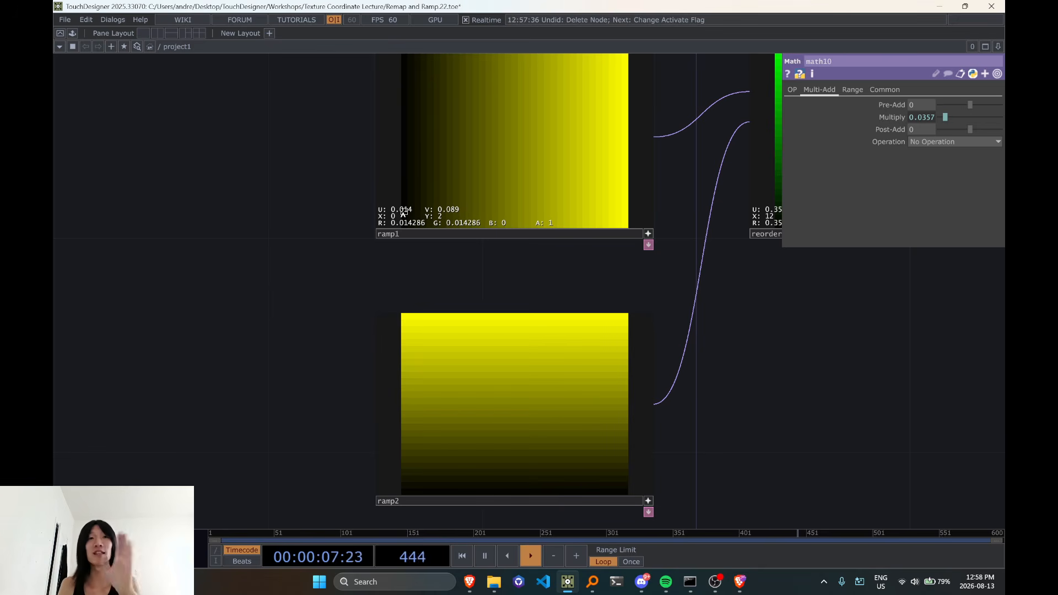
scroll(408, 220, "down", 3)
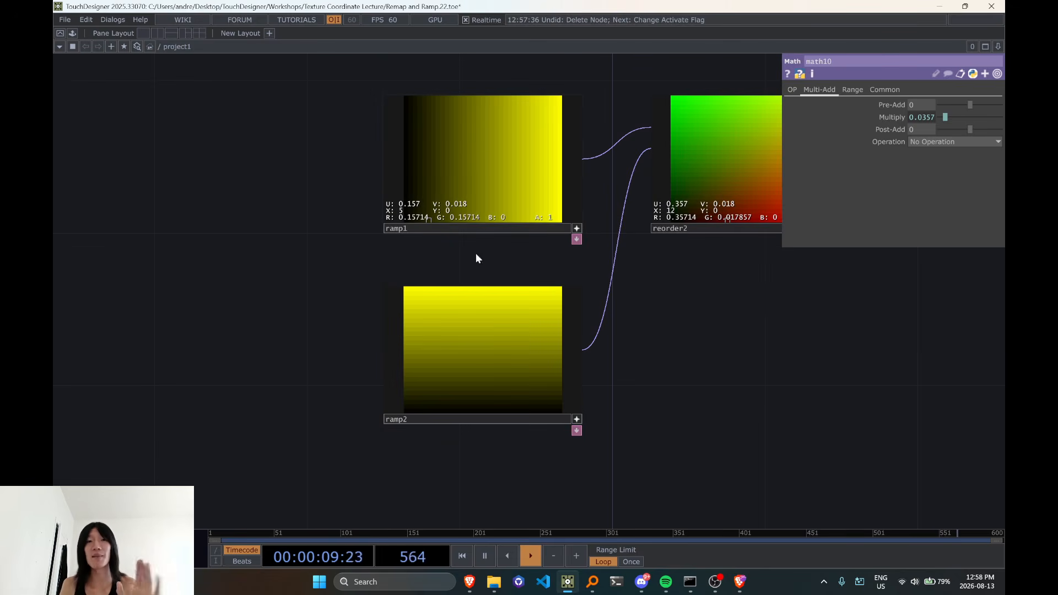
left_click(530, 179)
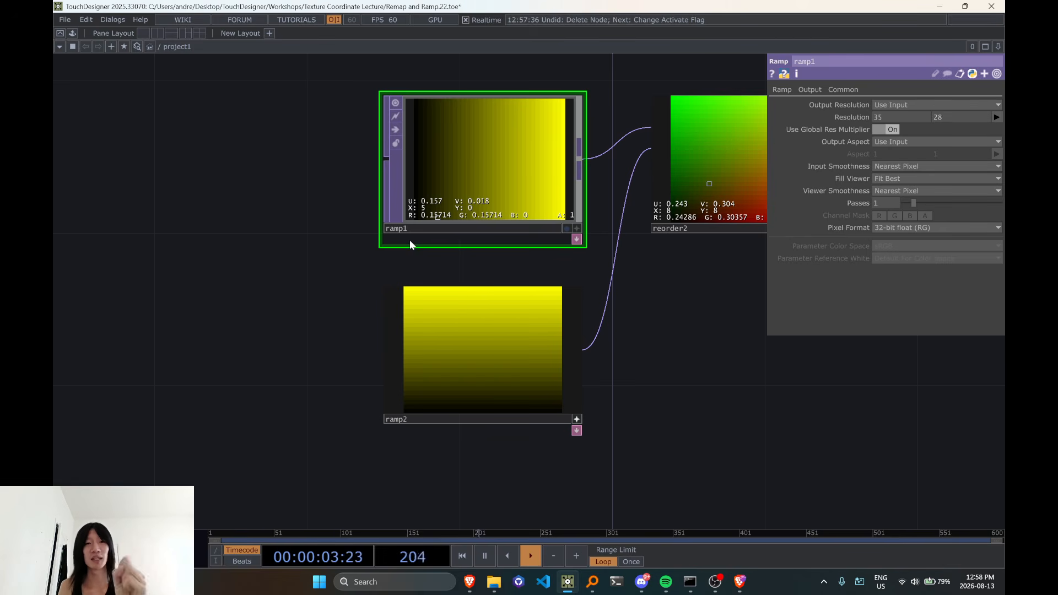
scroll(431, 240, "up", 3)
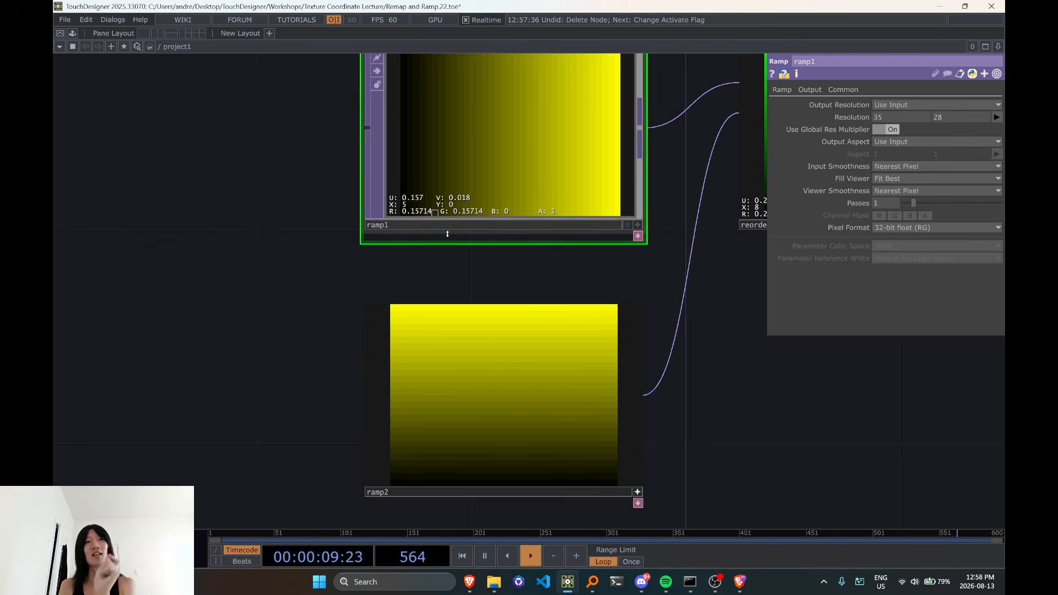
scroll(537, 256, "down", 5)
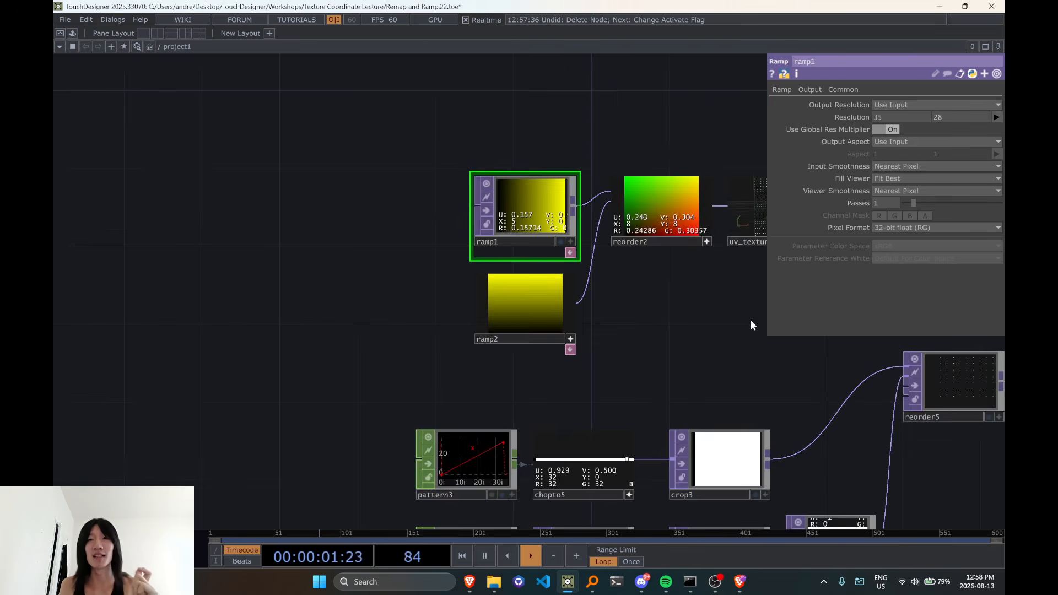
Examine the pixel differences between uv_texture and math10 in diff2 and math11
left_click_drag(731, 326, 399, 329)
left_click_drag(537, 330, 213, 334)
scroll(589, 350, "up", 4)
left_click_drag(643, 378, 546, 281)
scroll(567, 350, "down", 4)
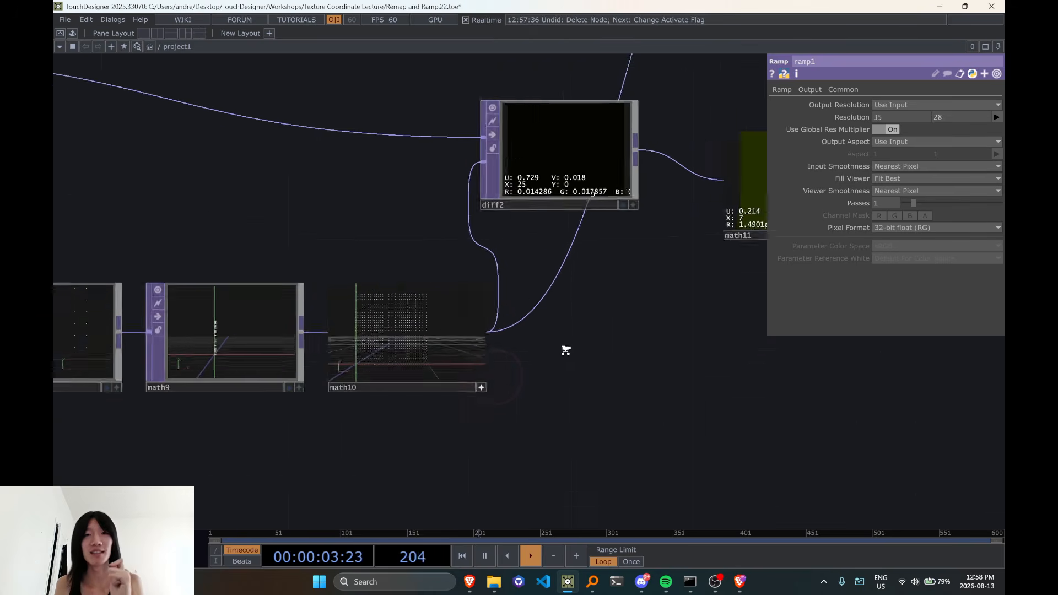
left_click_drag(618, 356, 558, 326)
scroll(538, 259, "up", 2)
scroll(539, 349, "down", 2)
left_click_drag(309, 452, 357, 442)
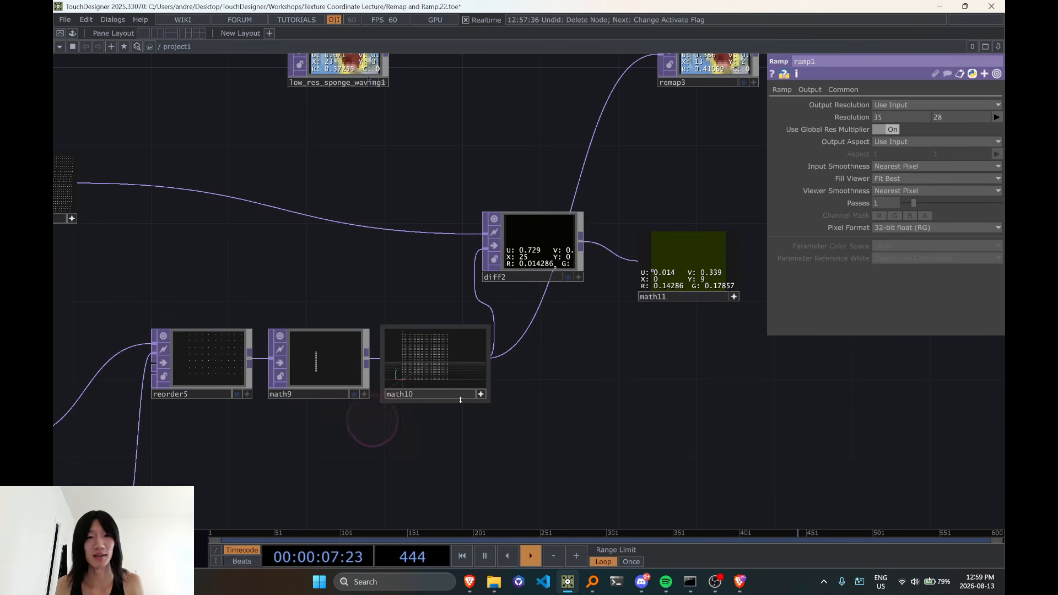
Deactivate math10's viewer and switch the uv_texture viewer back to the colour image display
left_click(481, 396)
left_click_drag(426, 255, 477, 275)
left_click_drag(150, 224, 492, 283)
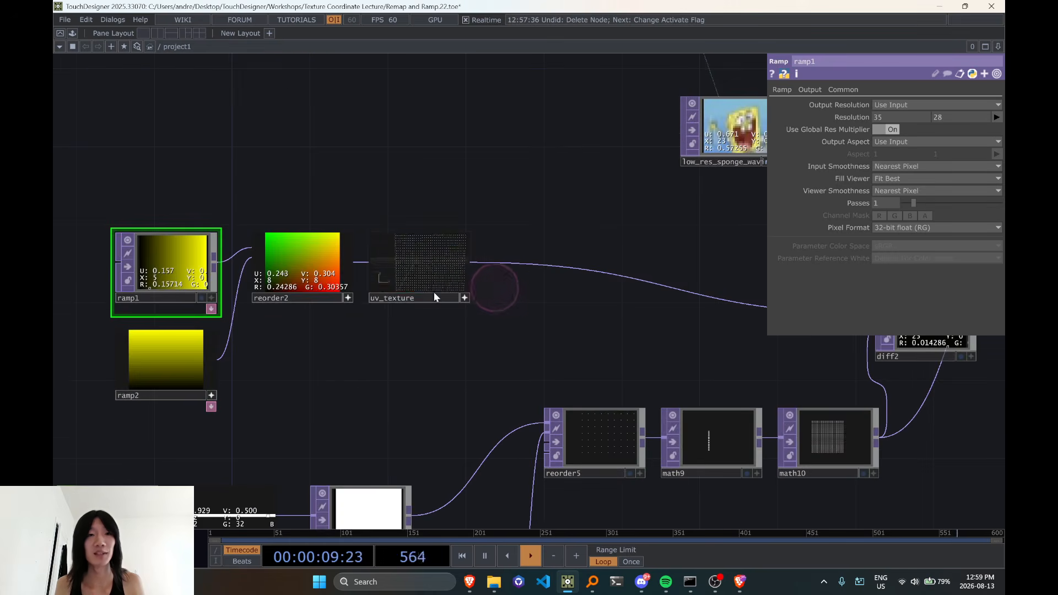
key("v")
Connect uv_texture to the second input of remap3 in place of math10
left_click_drag(532, 316, 260, 351)
scroll(254, 328, "down", 2)
left_click_drag(219, 312, 547, 350)
scroll(616, 267, "up", 2)
mouse_move(613, 264)
left_mouse_down()
mouse_move(418, 275)
mouse_move(400, 263)
left_mouse_up()
left_click_drag(248, 257, 189, 218)
mouse_move(343, 340)
left_mouse_down()
mouse_move(428, 310)
mouse_move(554, 231)
left_mouse_up()
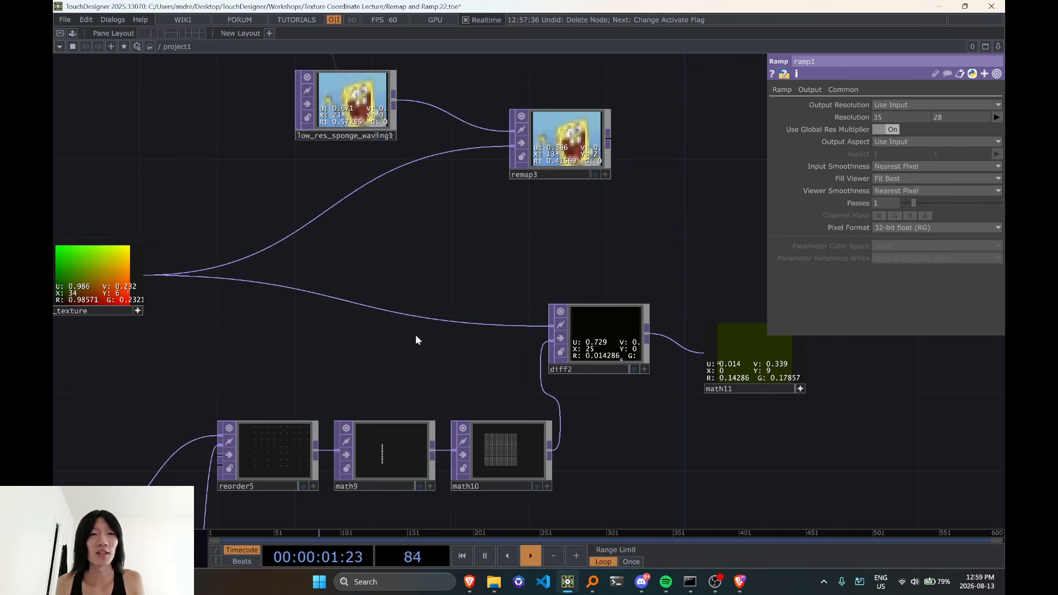
Examine the pixel values near the origin corner of uv_texture and return to the pattern3 and pattern4 chains
scroll(524, 297, "down", 3)
left_click_drag(415, 334, 557, 244)
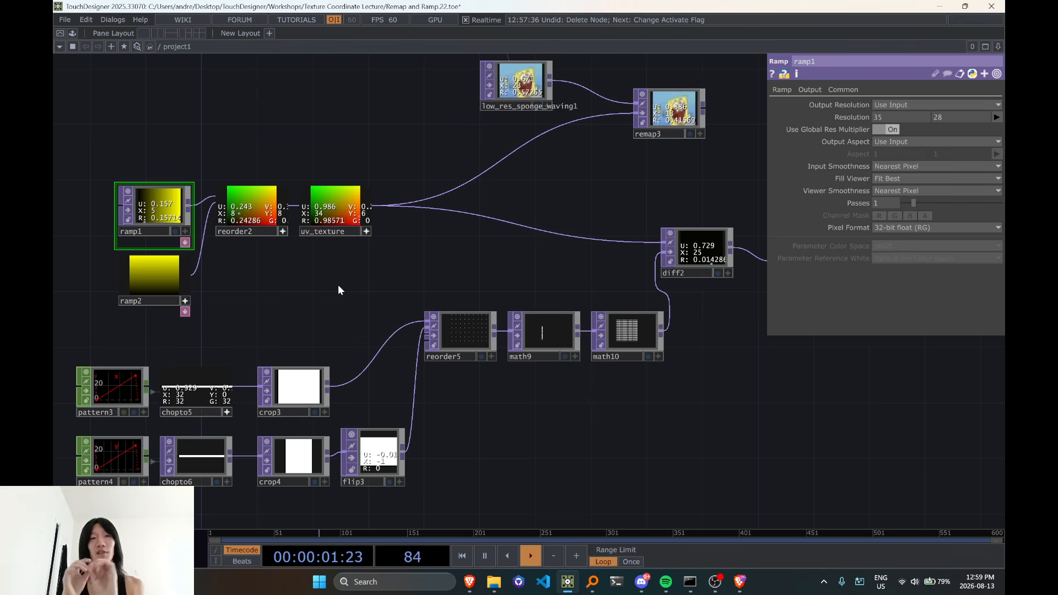
scroll(339, 284, "up", 7)
left_click_drag(300, 341, 331, 401)
scroll(343, 204, "up", 3)
left_click_drag(356, 204, 408, 375)
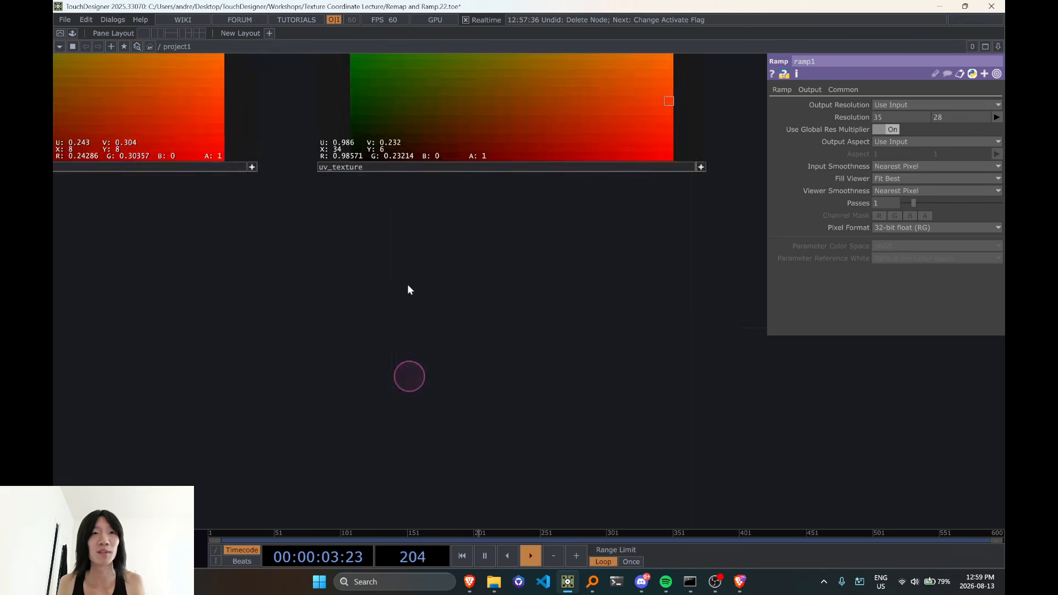
scroll(408, 284, "up", 1)
left_click_drag(393, 330, 375, 514)
scroll(378, 357, "up", 5)
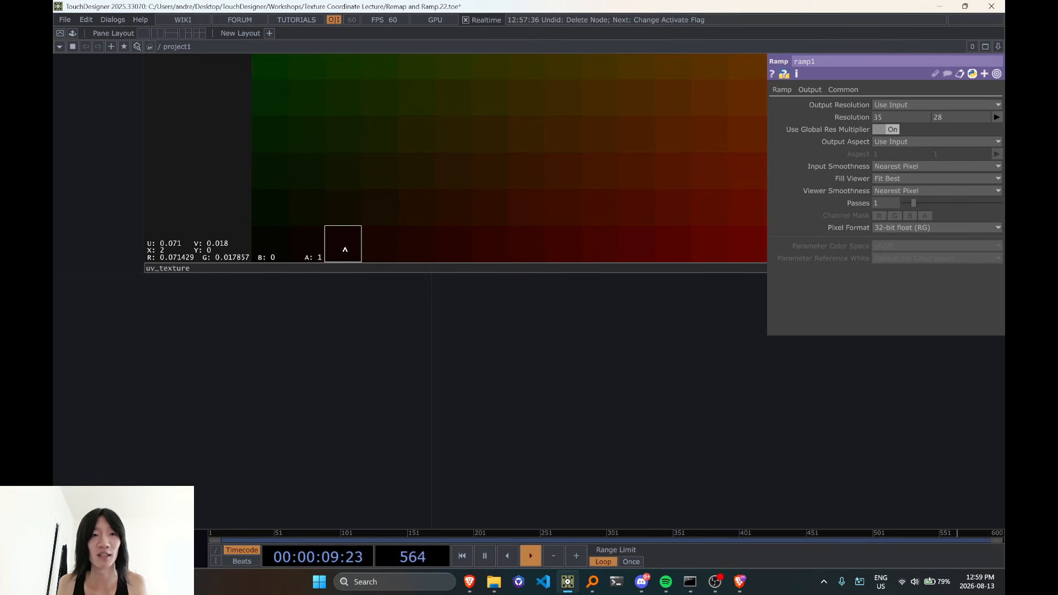
scroll(293, 296, "down", 8)
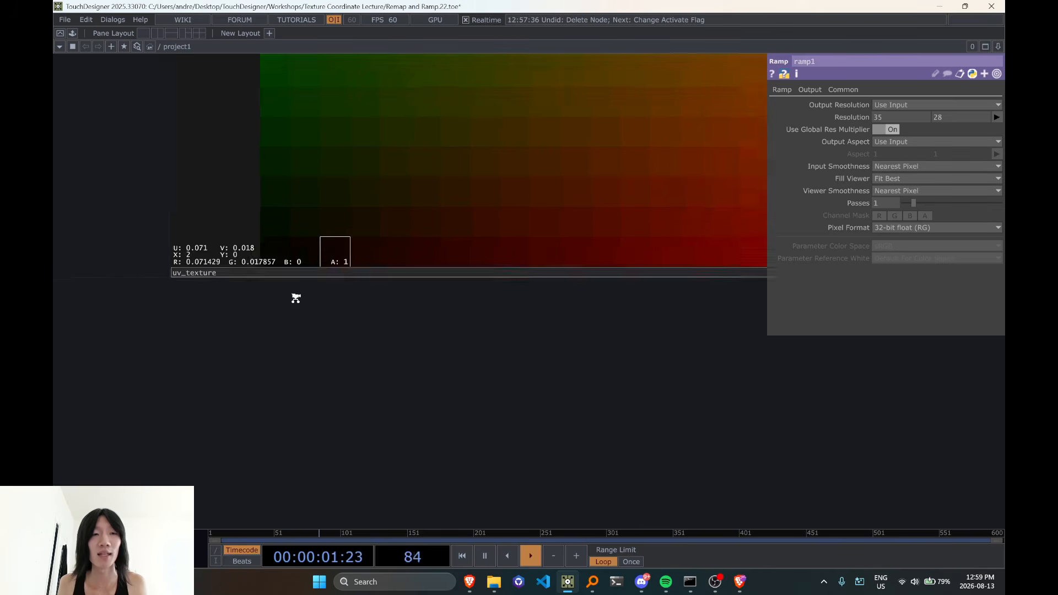
scroll(535, 221, "down", 3)
scroll(562, 379, "up", 6)
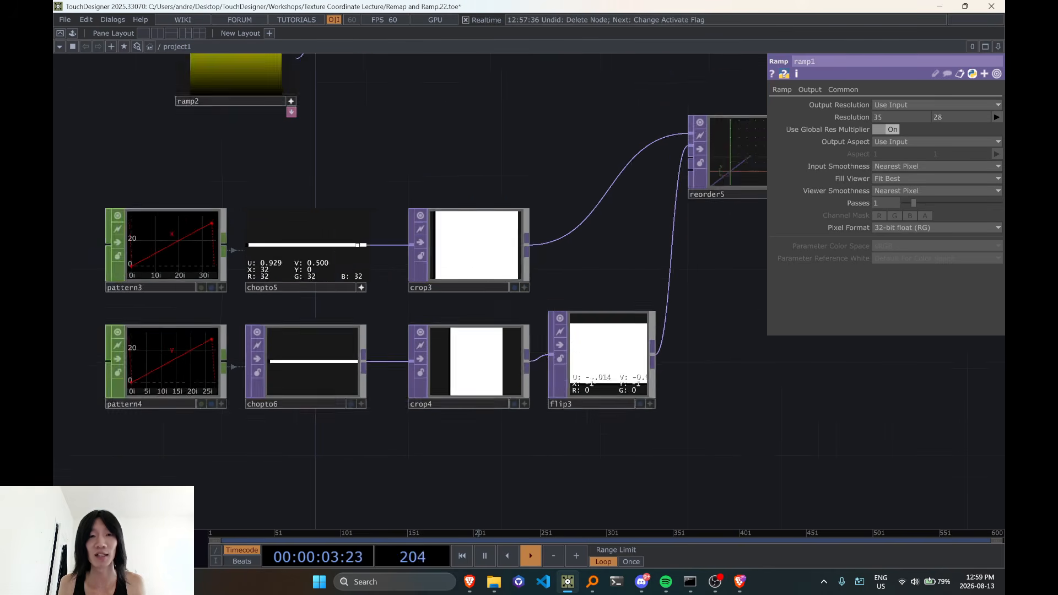
Activate crop3's viewer with the pixel value read-out and inspect the column indices in it
left_click_drag(630, 247, 375, 357)
scroll(375, 357, "down", 3)
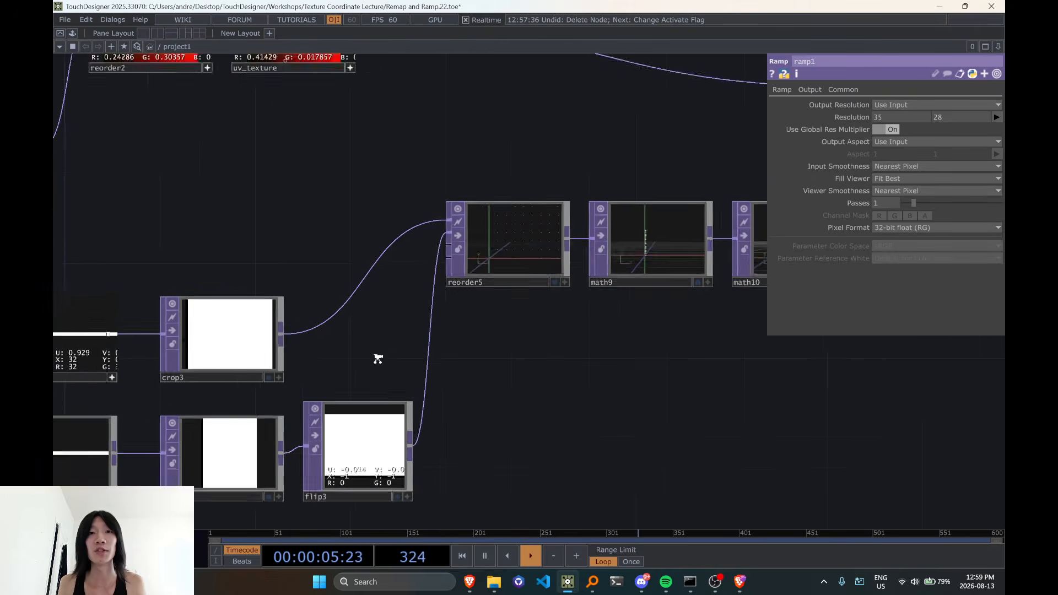
scroll(313, 373, "up", 6)
left_click(283, 379)
left_click_drag(245, 413, 333, 401)
key("d")
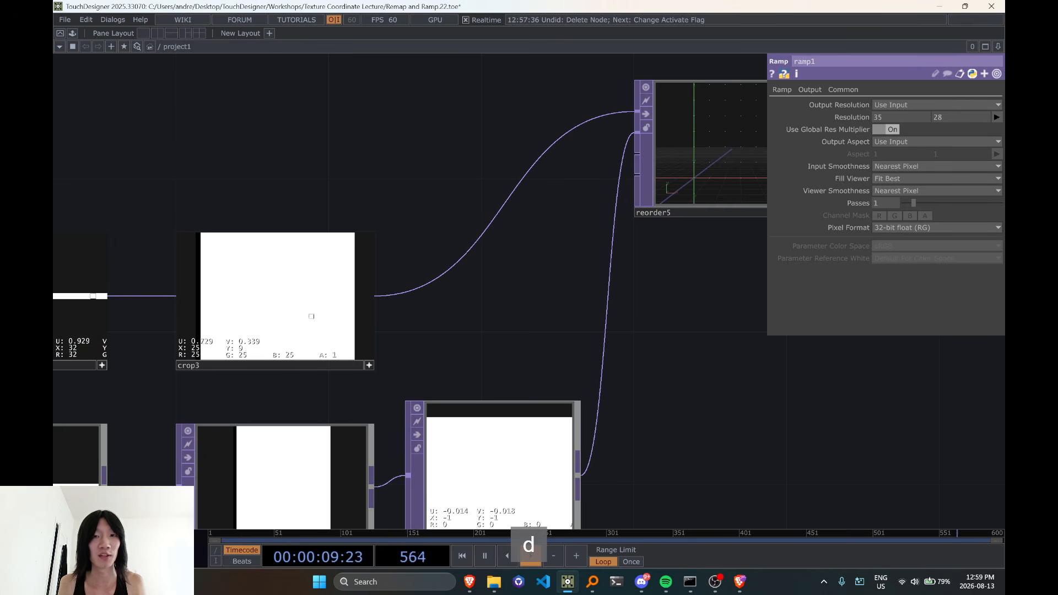
Activate reorder5's viewer and switch it to the colour image display with the pixel value read-out
left_click_drag(528, 325, 307, 360)
left_click(607, 250)
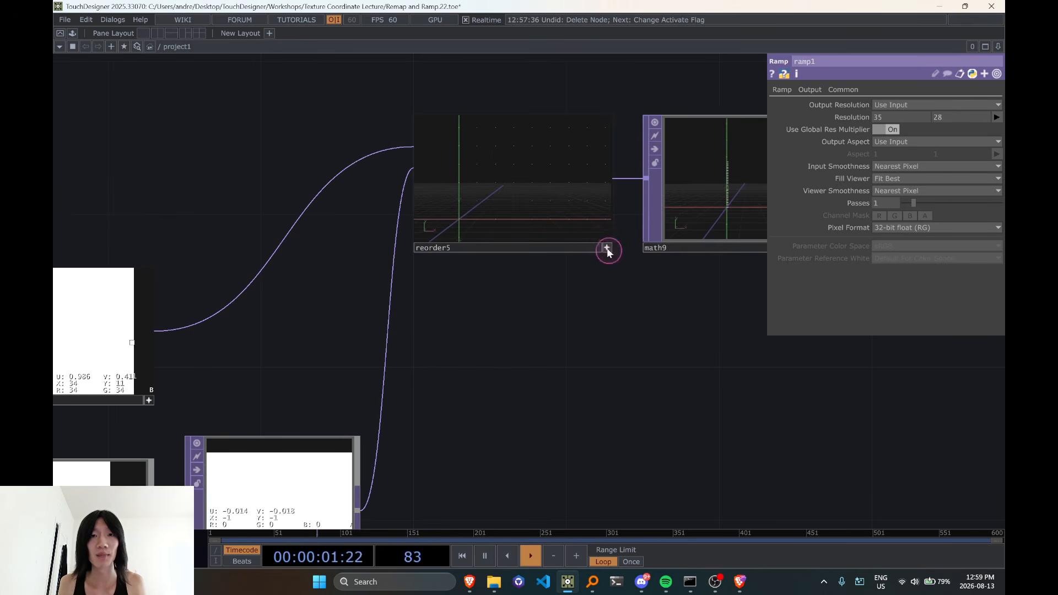
key("d")
key("v")
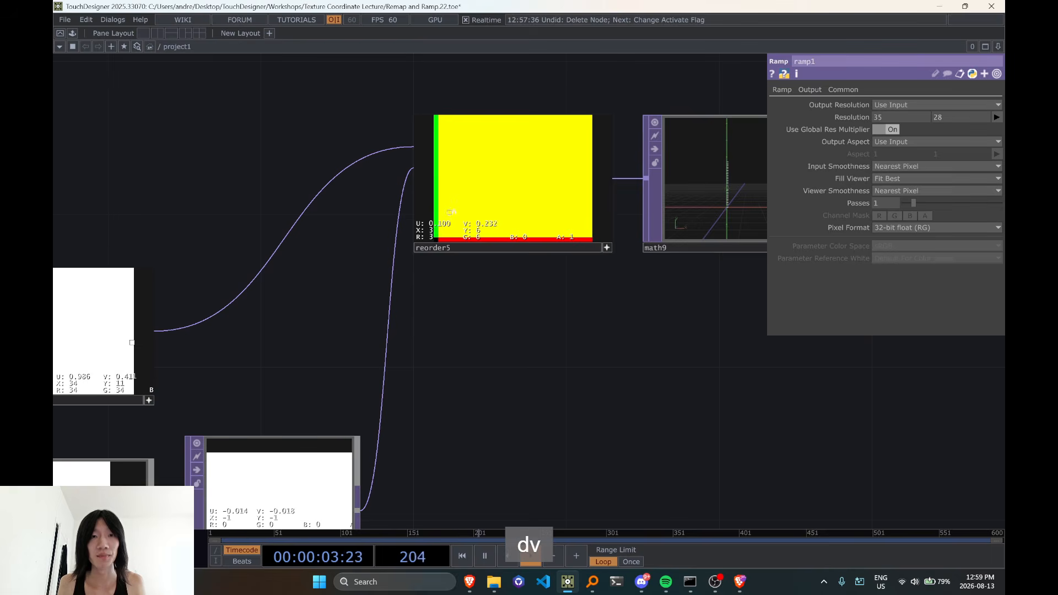
Examine the index values at the origin corner pixel of reorder5
scroll(499, 215, "down", 3)
left_click_drag(633, 294, 379, 352)
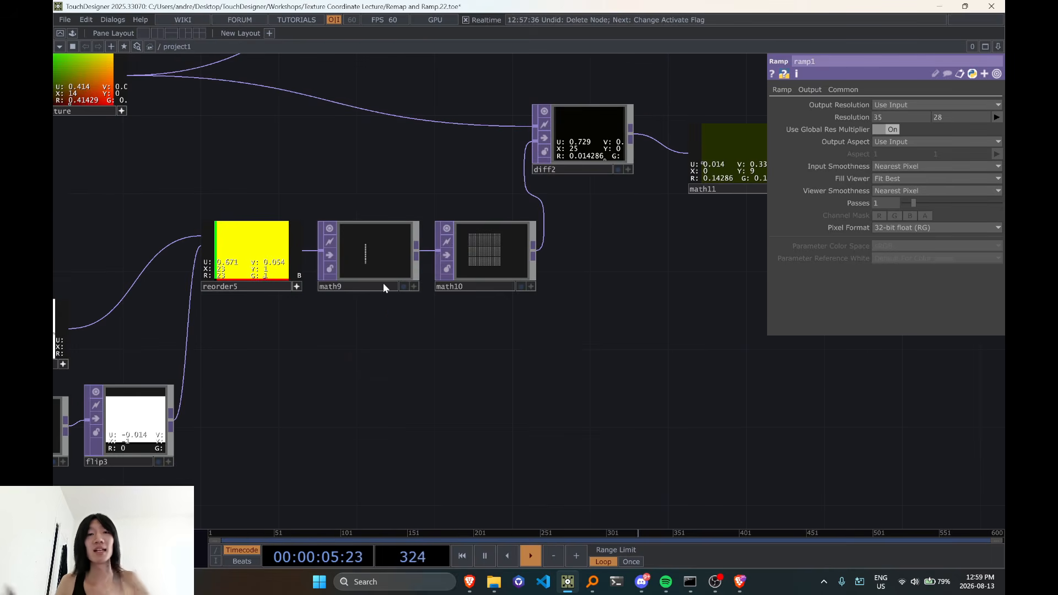
scroll(264, 343, "up", 3)
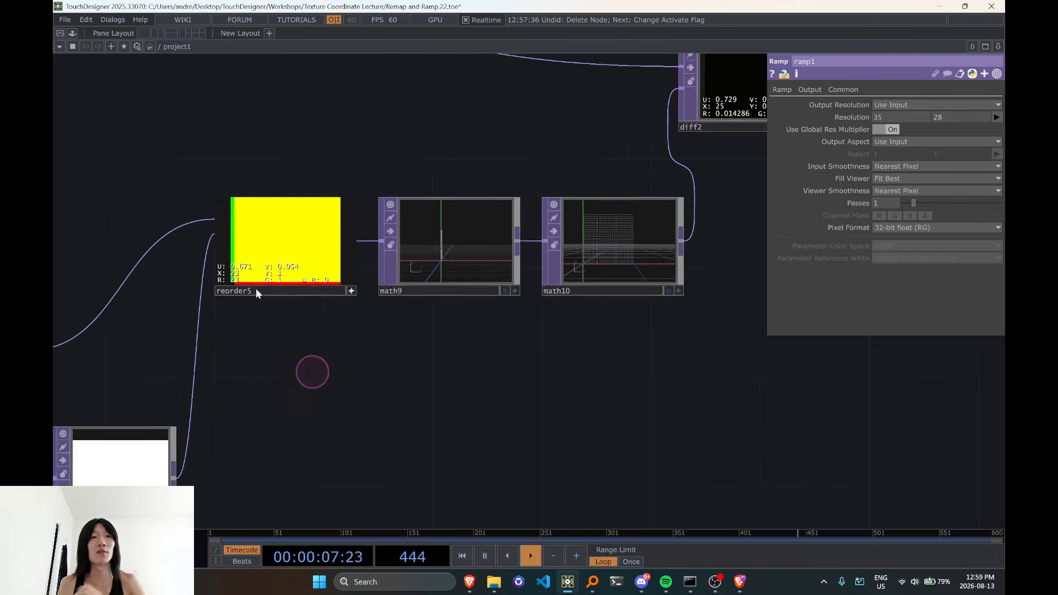
scroll(251, 284, "up", 4)
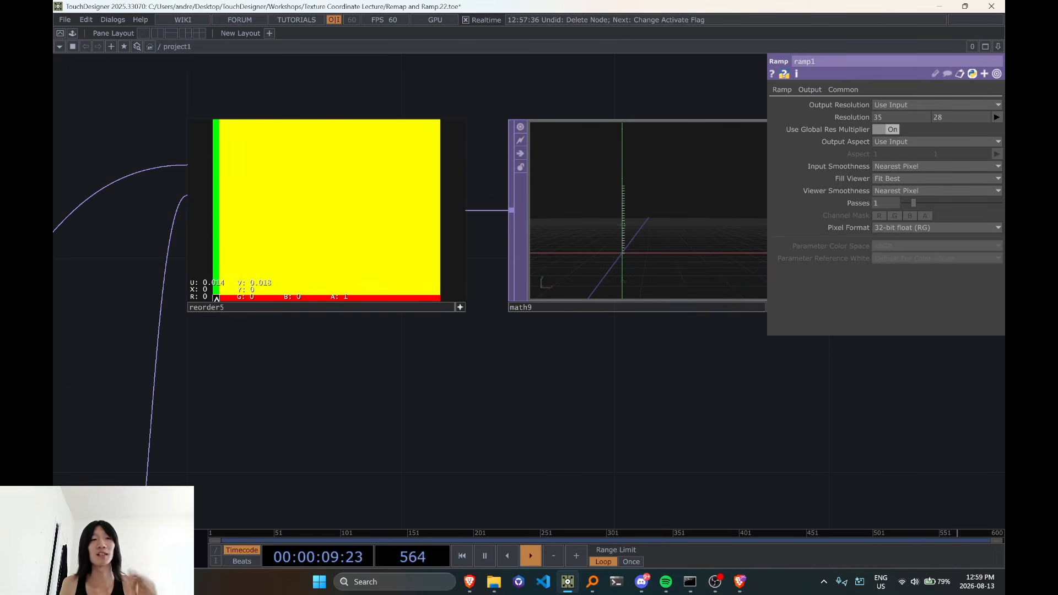
Examine the origin corner pixel values of uv_texture for comparison and return to the reorder5 chain
scroll(217, 298, "down", 4)
left_click_drag(208, 167, 452, 364)
scroll(217, 262, "up", 6)
left_click_drag(347, 447, 305, 262)
left_click_drag(379, 233, 354, 484)
left_click_drag(386, 232, 389, 425)
left_click_drag(405, 248, 382, 554)
left_click_drag(399, 181, 404, 475)
scroll(394, 413, "up", 6)
scroll(356, 402, "up", 2)
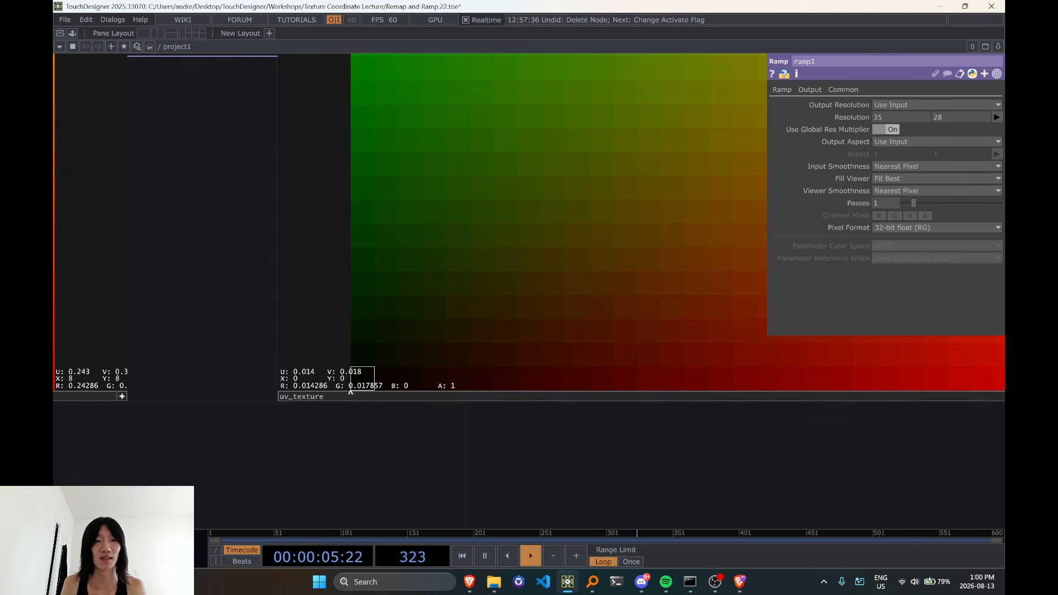
scroll(361, 384, "down", 12)
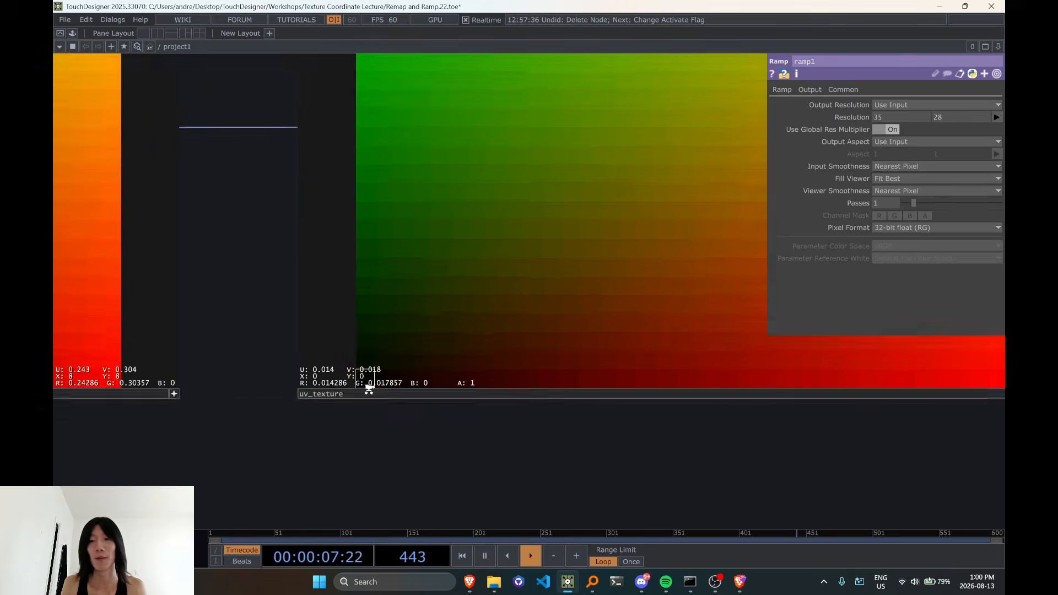
scroll(482, 452, "up", 2)
scroll(482, 452, "up", 2)
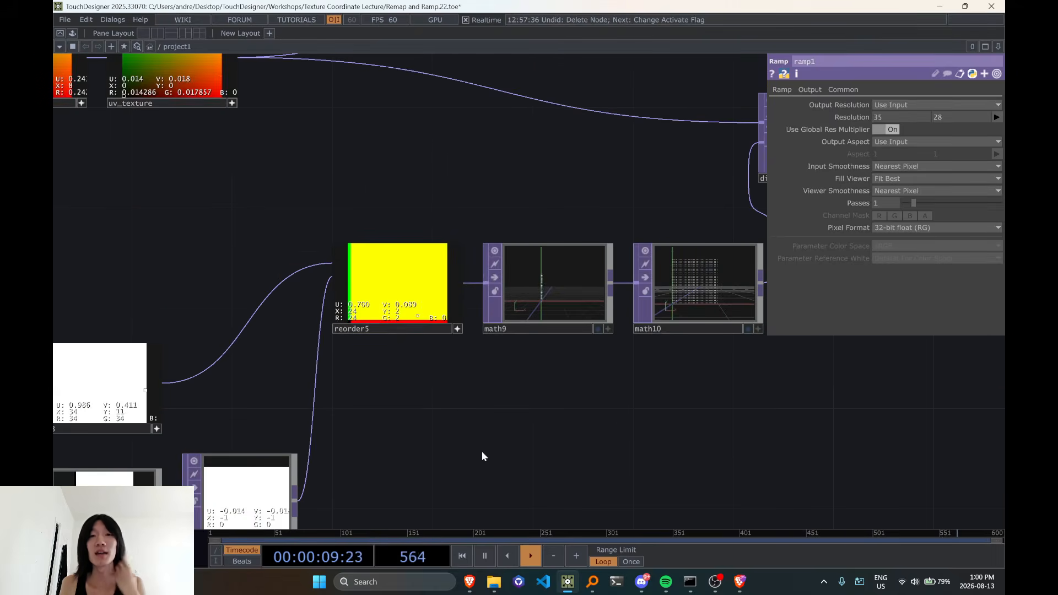
Switch the math9 and math10 viewers to the colour image display with pixel values, and deactivate both viewers
left_click(537, 298)
right_click_drag(513, 187, 756, 330)
left_click(758, 331)
key("v")
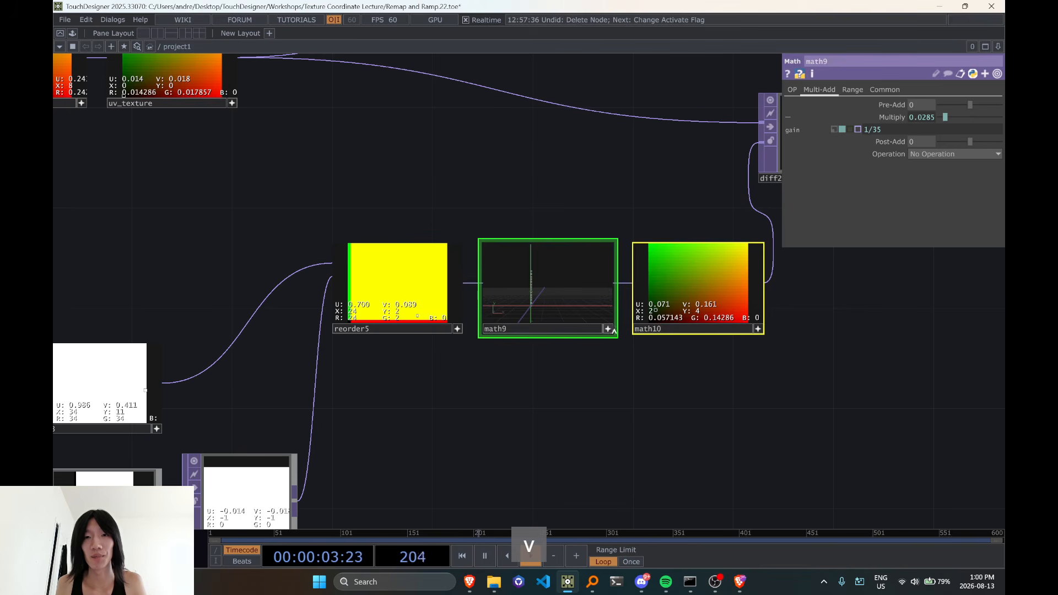
left_click(611, 330)
left_click(612, 330)
key("v")
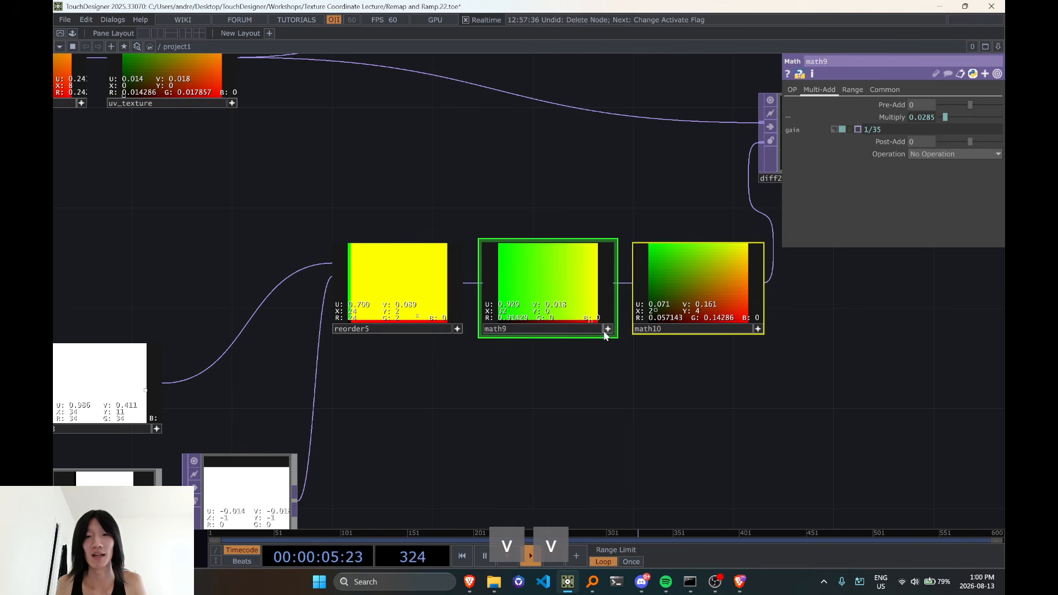
left_click(610, 331)
Deactivate the viewers of math11 and reorder5
scroll(689, 372, "down", 2)
left_click_drag(771, 390, 479, 439)
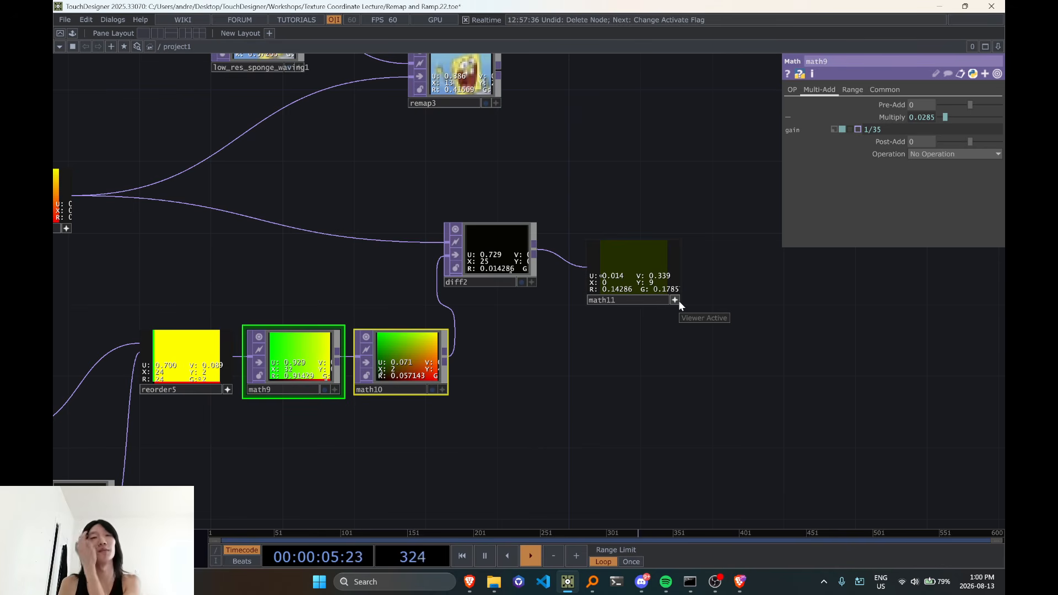
left_click_drag(596, 116, 559, 167)
left_click(634, 351)
left_click_drag(602, 322, 620, 304)
left_click_drag(547, 405, 727, 351)
left_click_drag(404, 425, 432, 402)
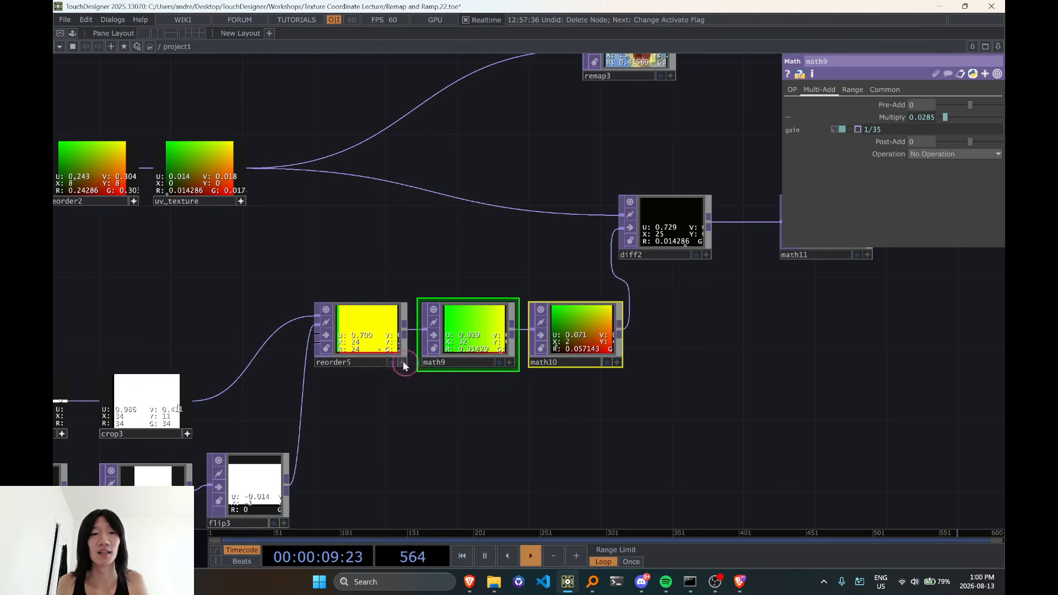
left_click_drag(366, 255, 527, 287)
scroll(527, 289, "down", 3)
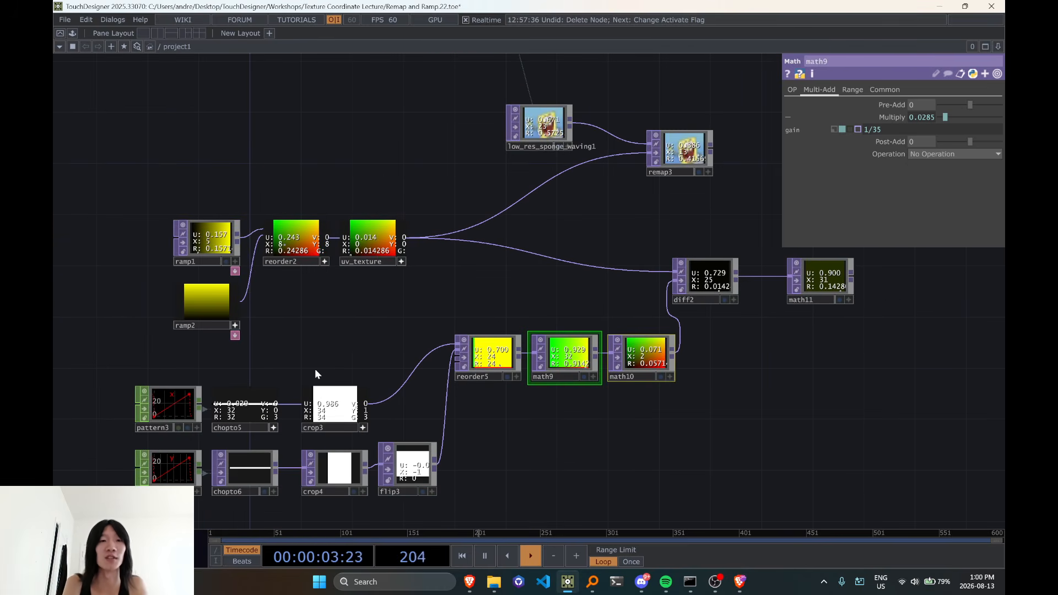
Select the whole pattern3 and pattern4 chains and move them up closer to the ramp nodes
right_click_drag(95, 361, 422, 502)
left_click_drag(420, 486, 395, 447)
left_click_drag(463, 456, 306, 465)
Move math11 right beside diff2 with a small gap between the two nodes
scroll(587, 234, "up", 2)
left_click_drag(686, 289, 598, 289)
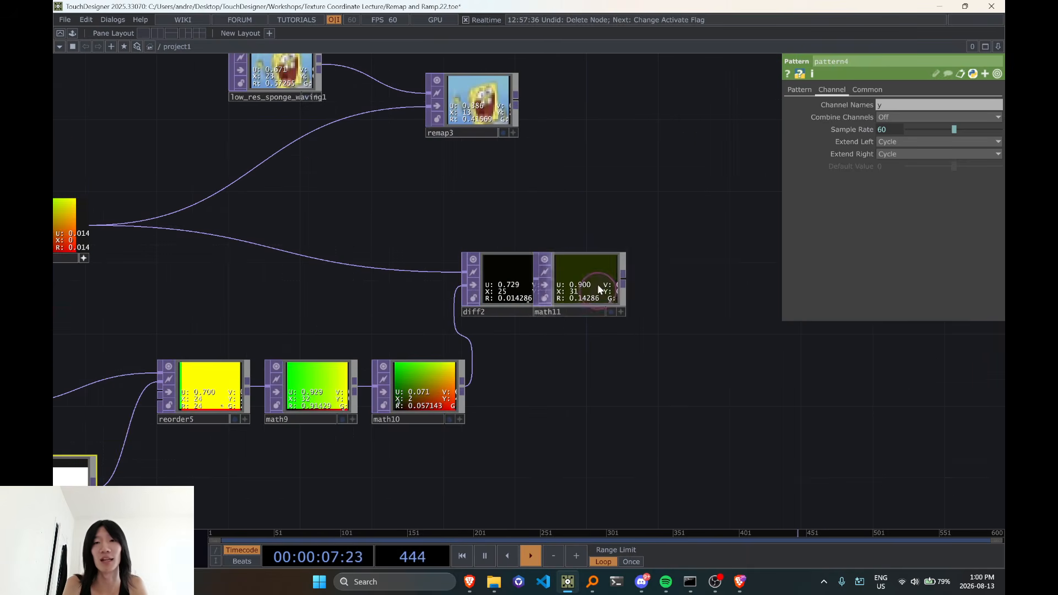
scroll(612, 288, "down", 3)
left_click_drag(531, 242, 496, 266)
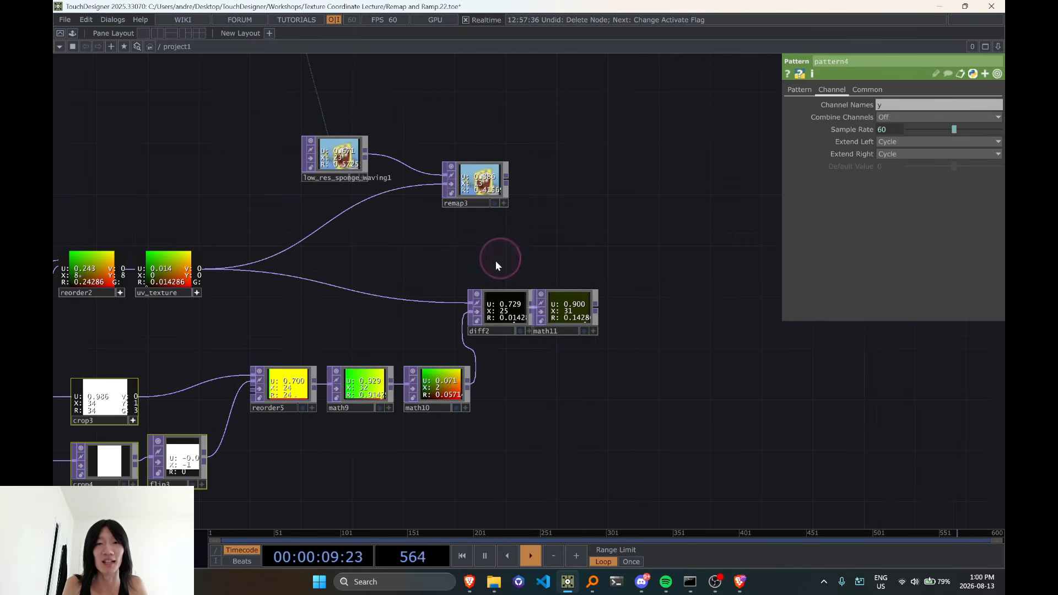
left_click_drag(540, 295, 552, 300)
Move math9, math10, diff2 and math11 together away from reorder5 to make room for another node
left_click_drag(598, 420, 600, 423)
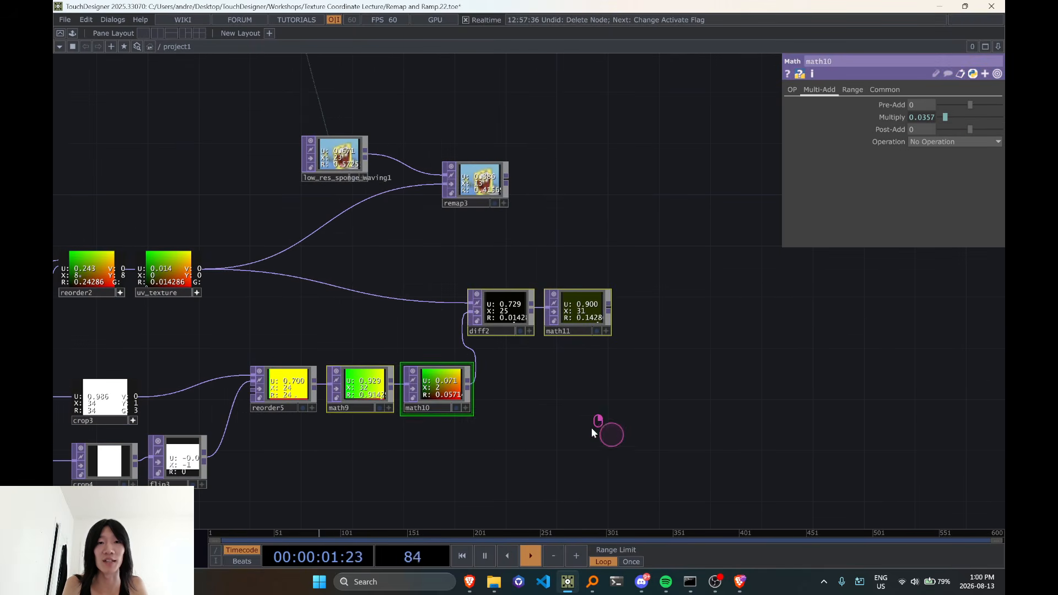
left_click_drag(438, 389, 540, 389)
scroll(455, 322, "up", 3)
left_click_drag(455, 322, 474, 381)
left_click(760, 304)
left_click_drag(577, 400, 567, 352)
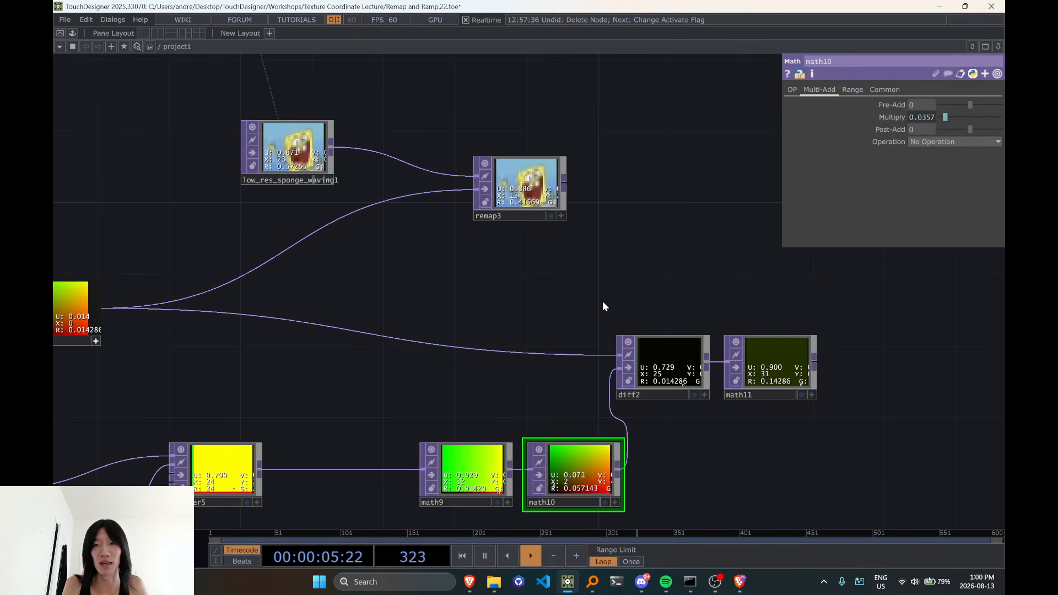
Select diff2 and math11 and move them down into line with math10
left_click_drag(603, 301, 612, 302)
right_click_drag(676, 283, 873, 421)
left_click_drag(673, 365, 744, 473)
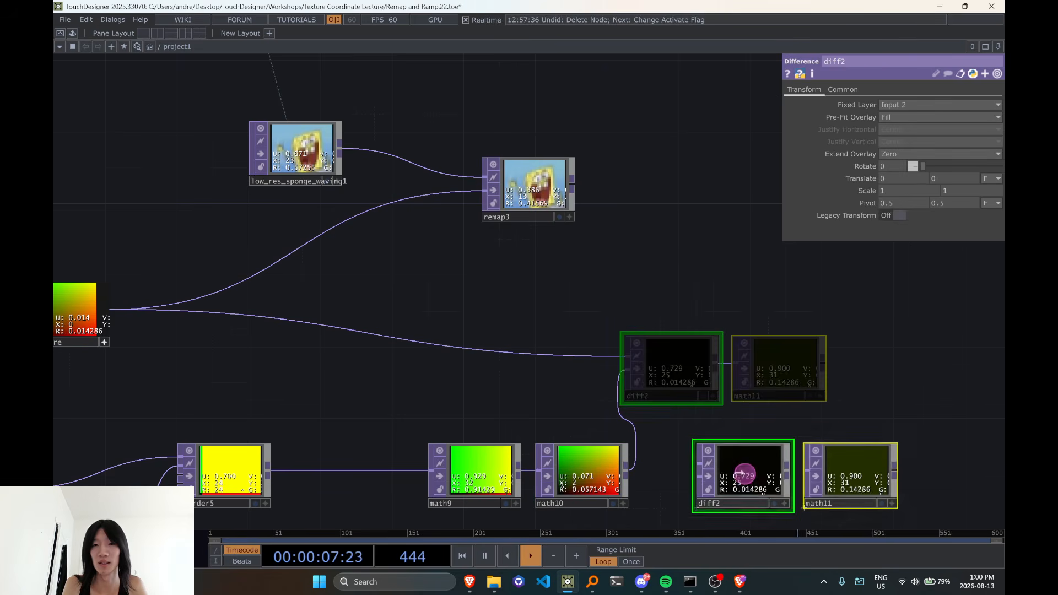
Connect math10 to the second input of remap3 in place of uv_texture
left_click_drag(583, 377, 626, 359)
left_click(670, 447)
left_click(406, 194)
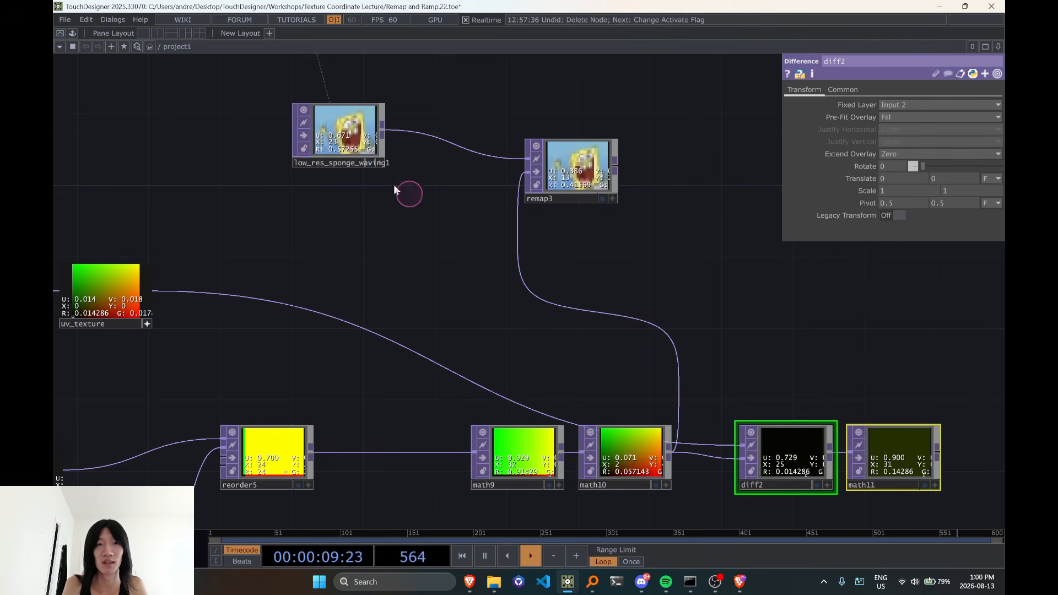
Move low_res_sponge_waving1 and remap3 down closer to the math chain
left_click_drag(361, 150, 361, 205)
left_click_drag(583, 175, 585, 229)
scroll(590, 221, "up", 5)
scroll(590, 222, "down", 5)
left_click_drag(366, 204, 402, 240)
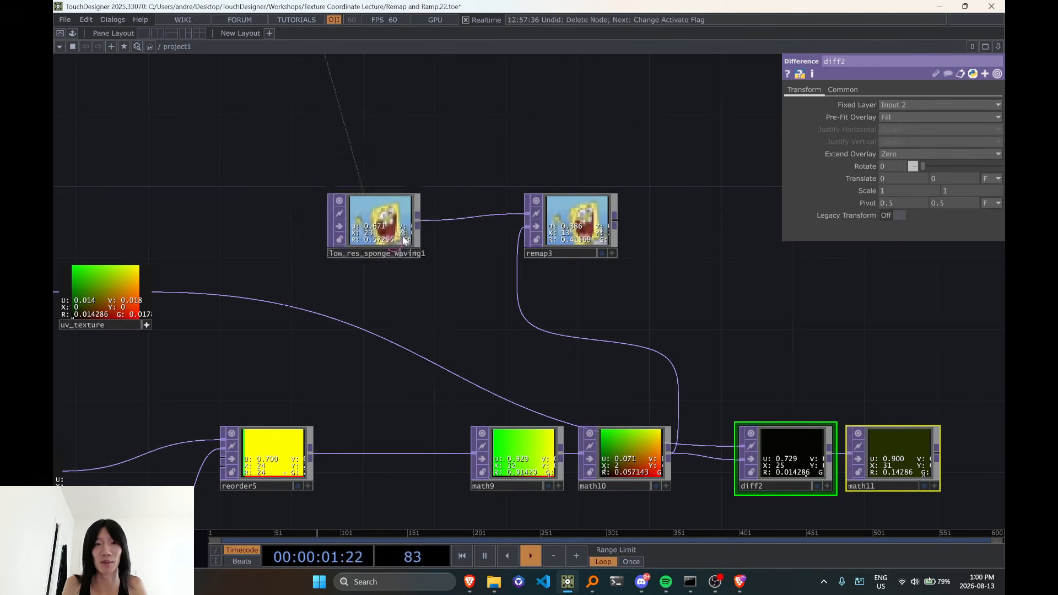
Insert a Rectangle TOP on the wire between reorder5 and math9
left_click_drag(362, 416, 443, 386)
right_click(434, 423)
left_click(459, 409)
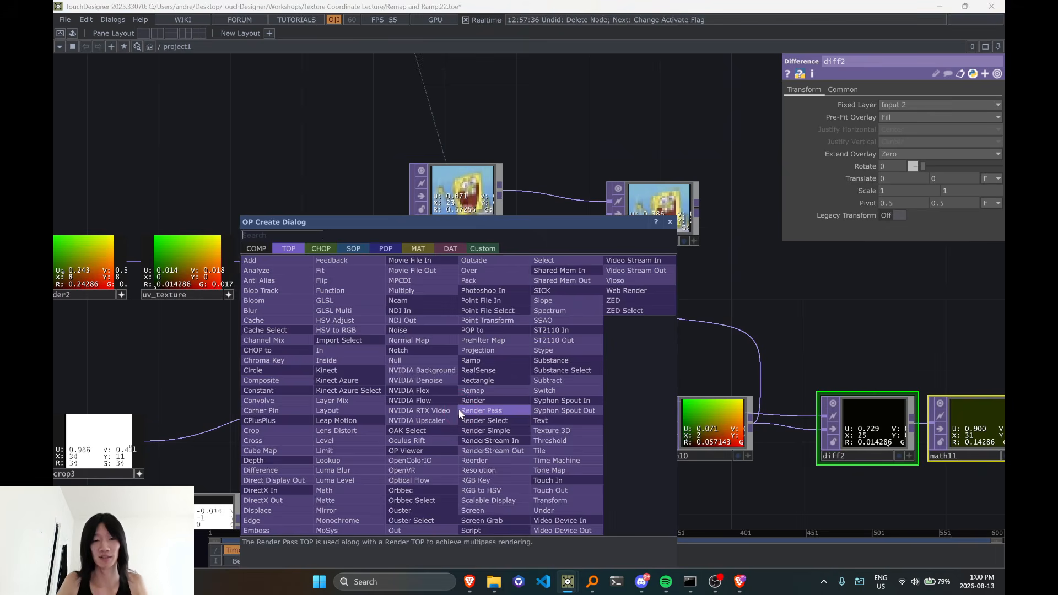
type("rect")
left_click(463, 380)
left_click(456, 430)
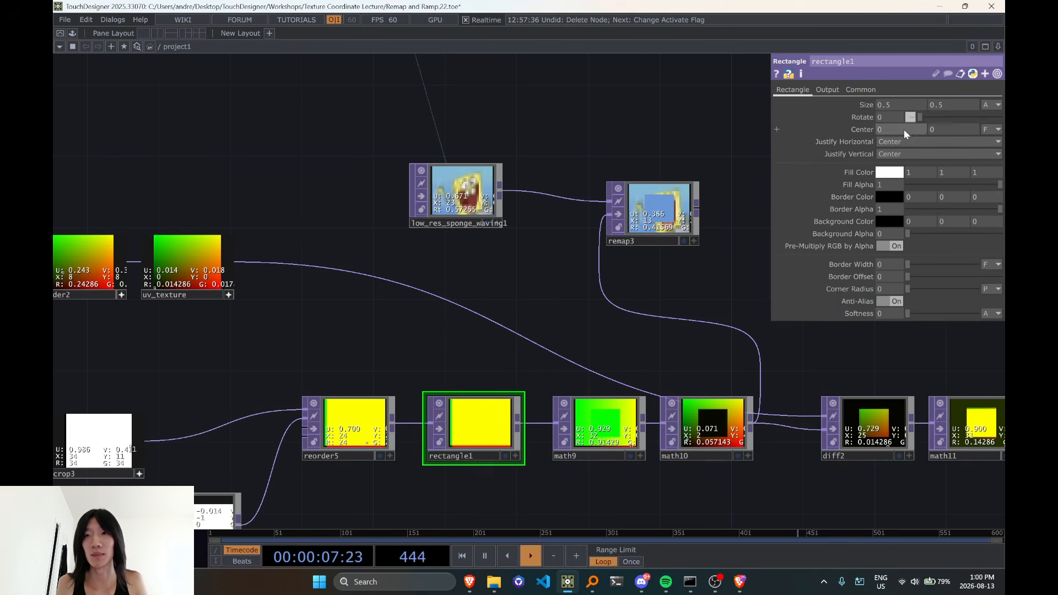
scroll(549, 452, "up", 3)
scroll(548, 452, "up", 2)
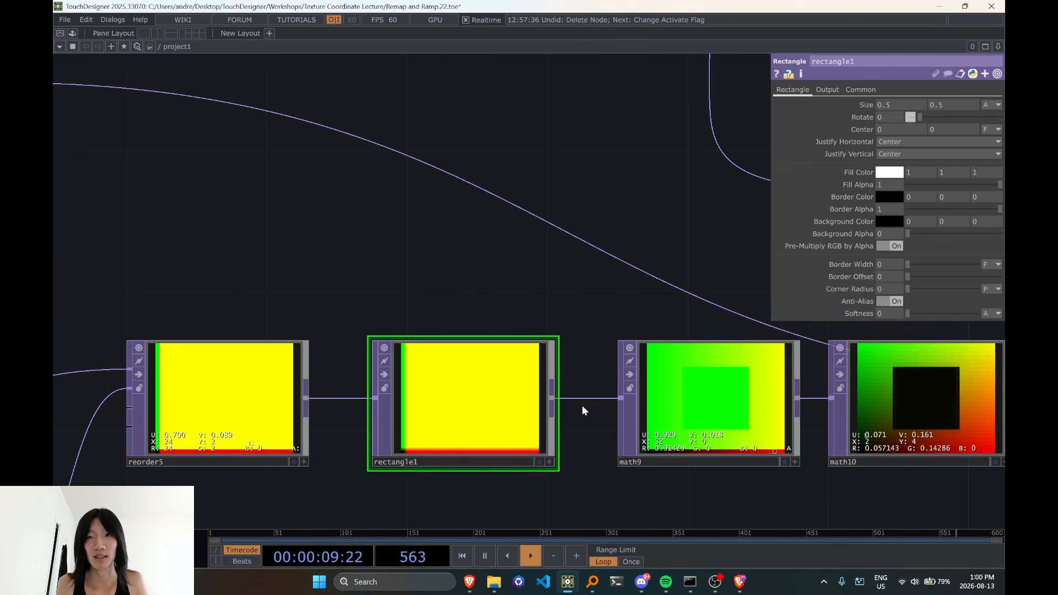
Set rectangle1's Combine with Input to Set Resolution Only and turn off its Anti-Alias option
left_click(827, 90)
left_click(885, 105)
left_click(886, 110)
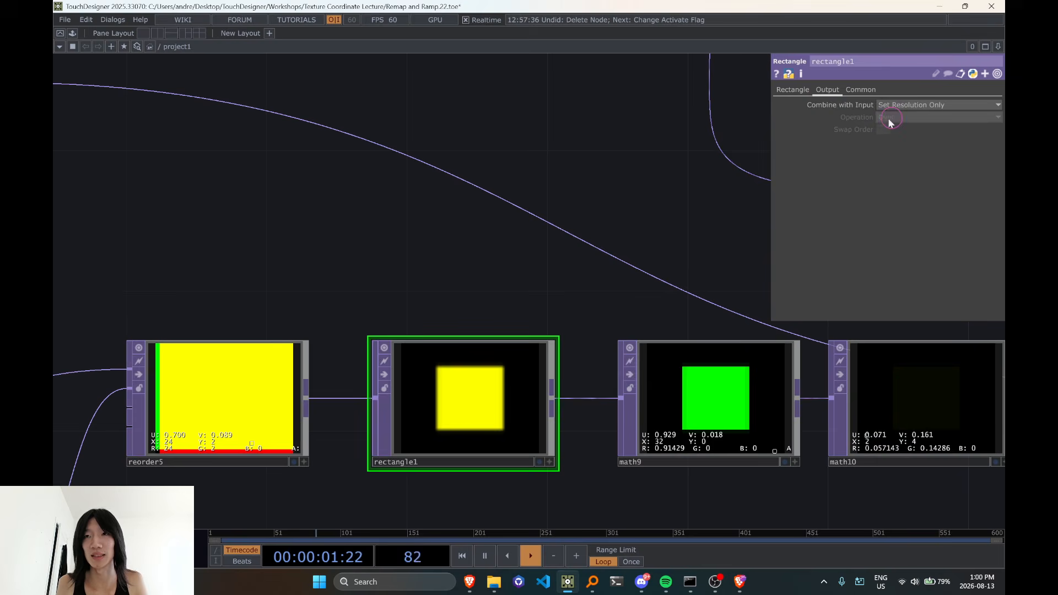
left_click(794, 90)
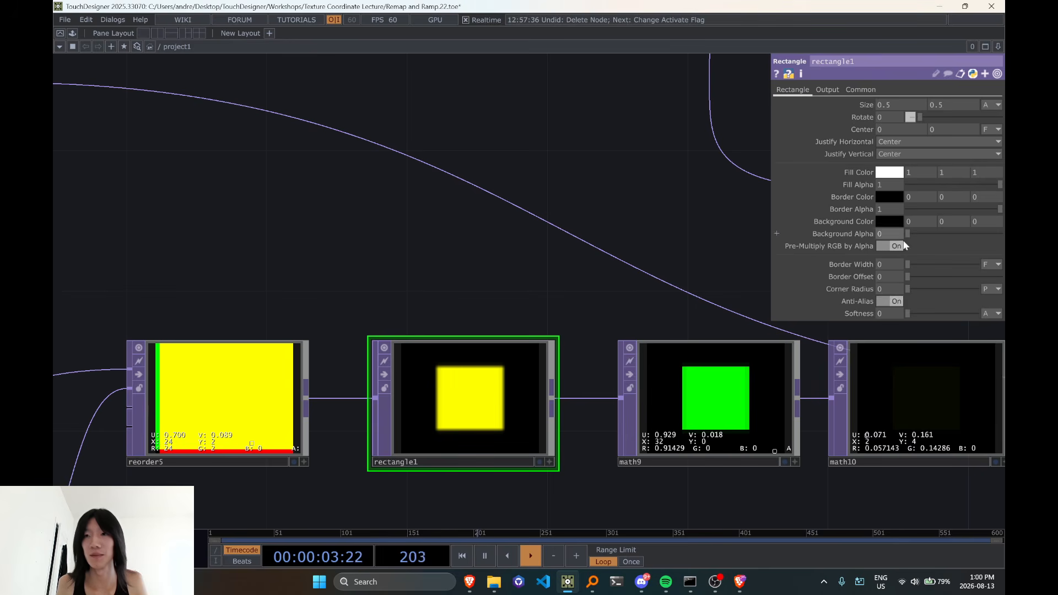
left_click(892, 301)
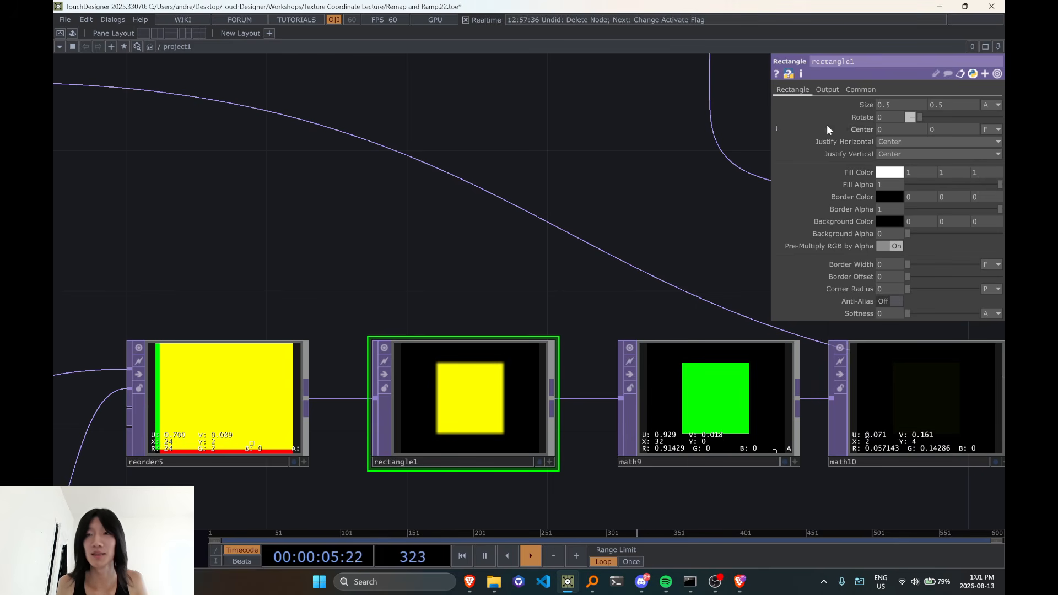
Set rectangle1's Combine with Input to Composite and Set Resolution, using the Over operation
left_click(831, 93)
left_click(917, 107)
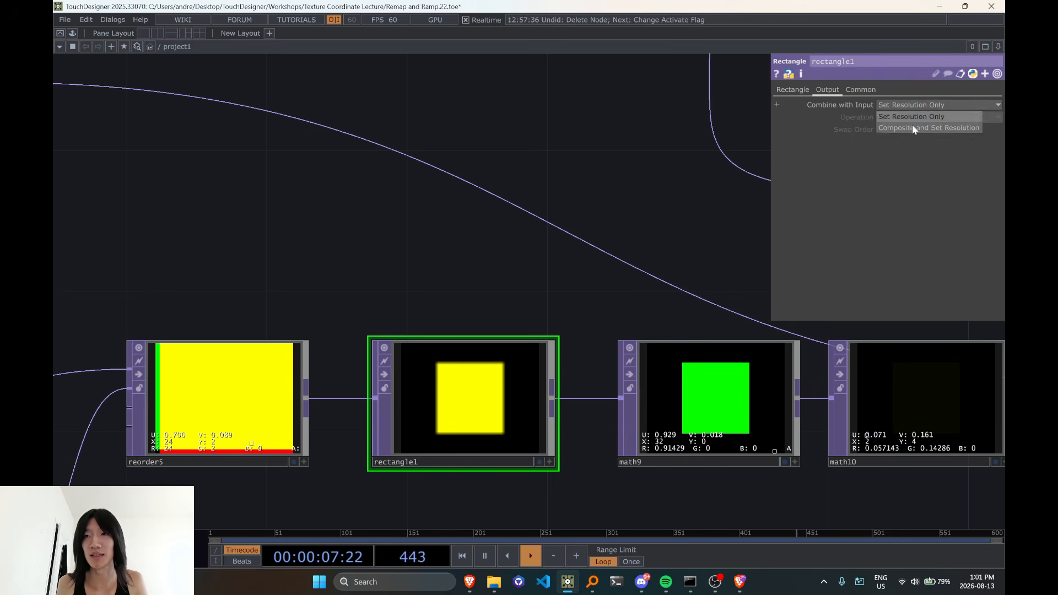
left_click(912, 125)
left_click(927, 117)
left_click(936, 218)
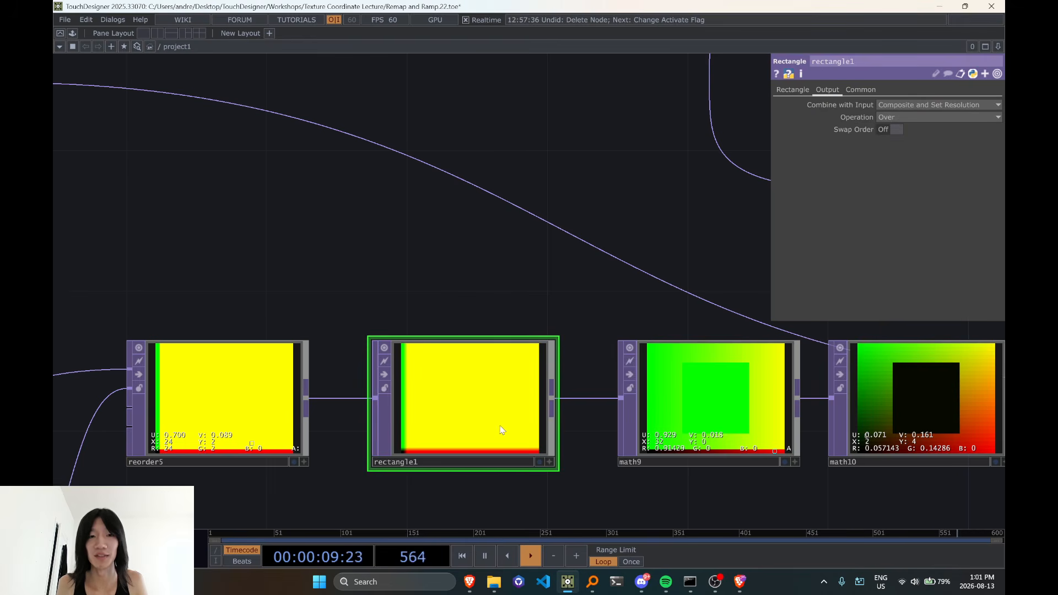
Activate rectangle1's viewer with the pixel value read-out to inspect the values inside the rectangle
scroll(490, 426, "down", 4)
scroll(497, 422, "up", 4)
left_click(542, 466)
key("d")
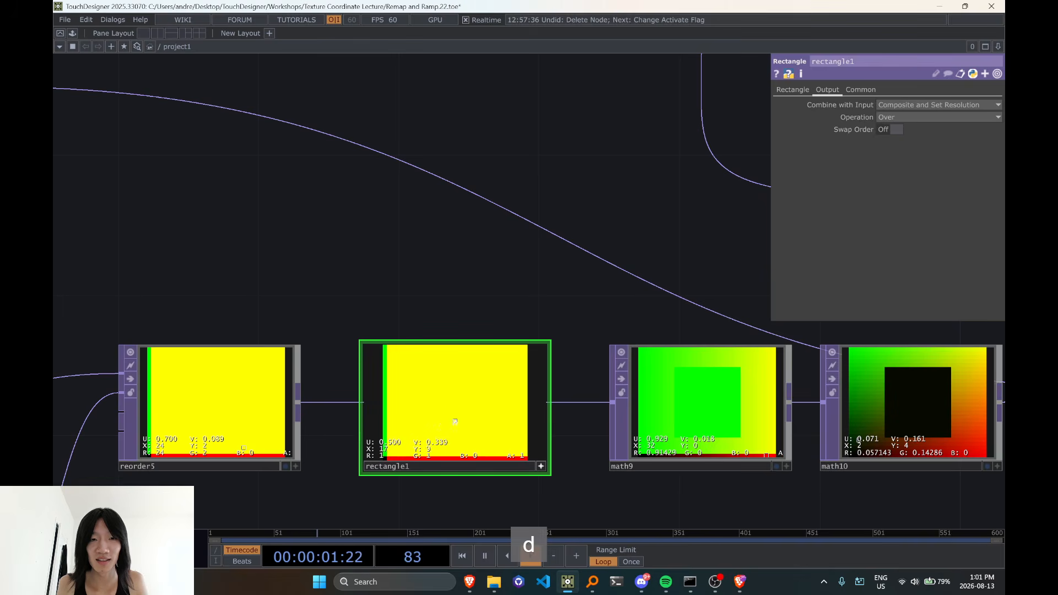
Examine how the rectangle drawn into the pixel indices carries through math9, math10 and diff2 to the remap3 image
scroll(508, 283, "down", 5)
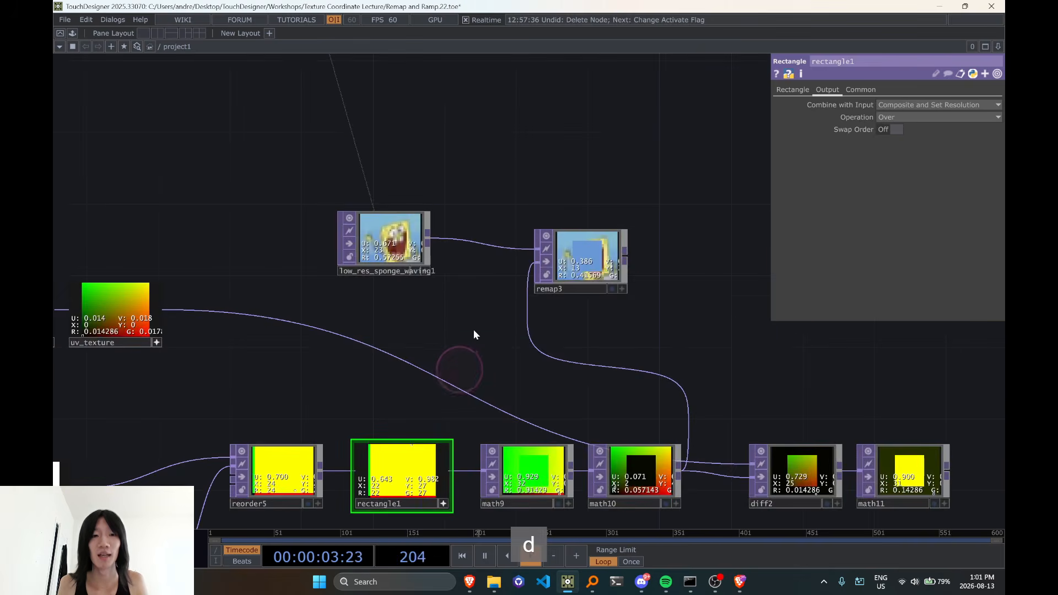
scroll(475, 335, "up", 7)
scroll(522, 226, "down", 5)
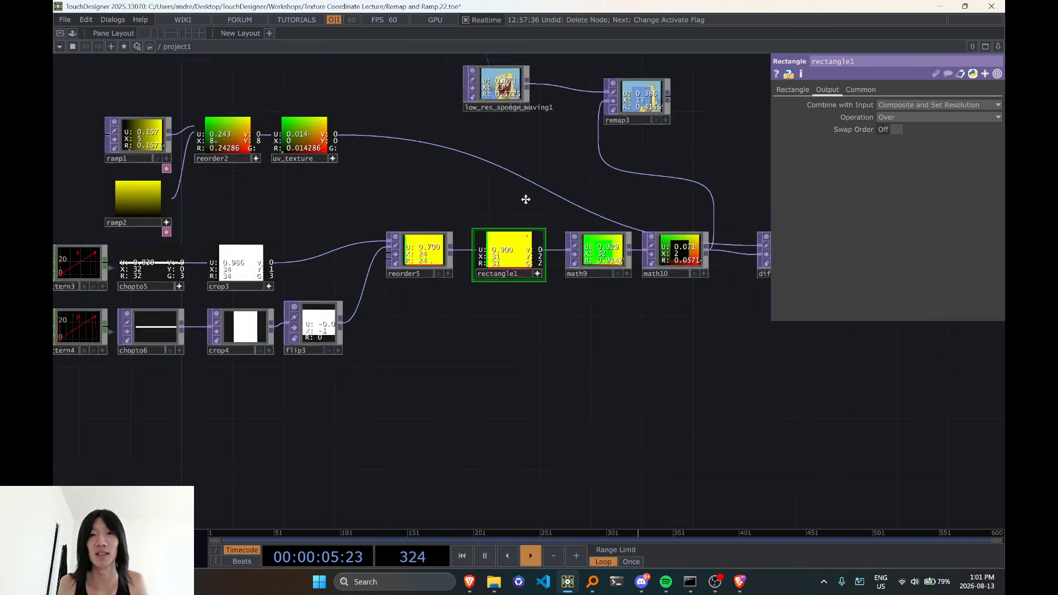
scroll(607, 276, "up", 6)
scroll(526, 268, "down", 4)
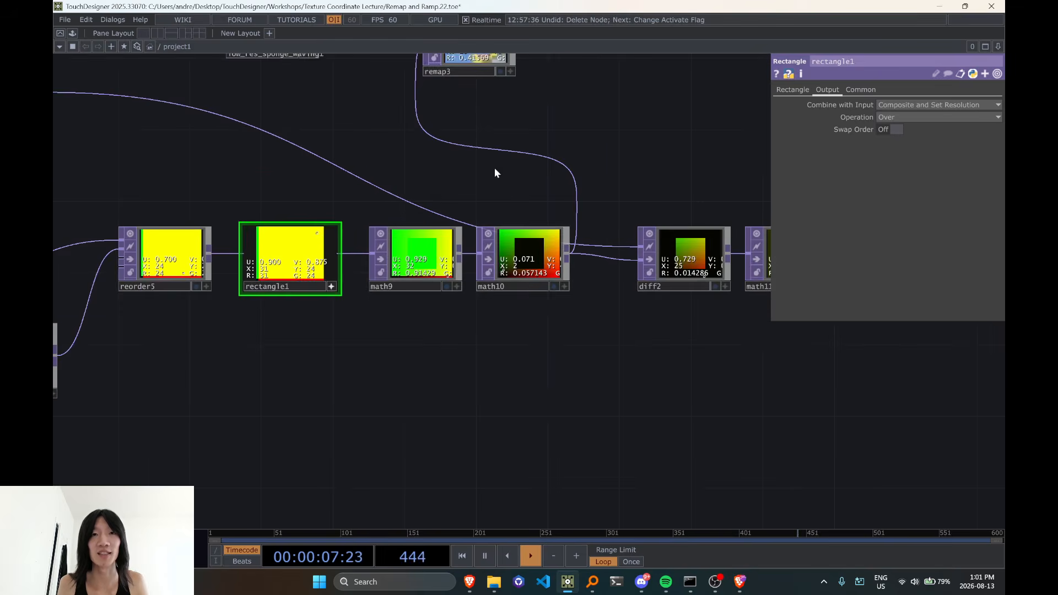
left_click_drag(495, 170, 546, 296)
scroll(516, 192, "up", 8)
scroll(700, 270, "down", 5)
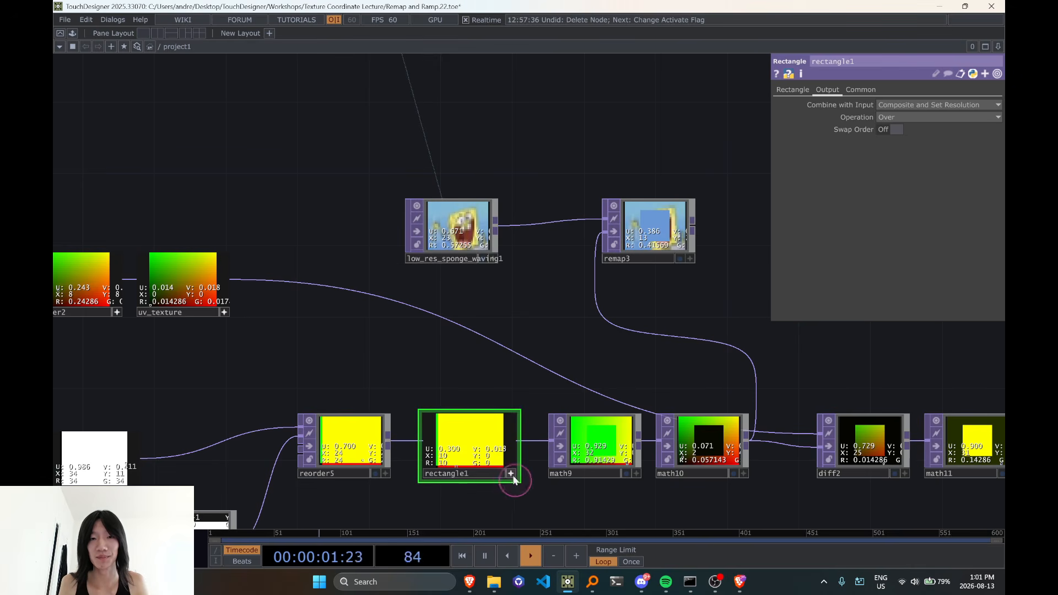
Show rectangle1's Rectangle parameters and activate remap3's viewer to read the pixel values inside the flat square
left_click(784, 89)
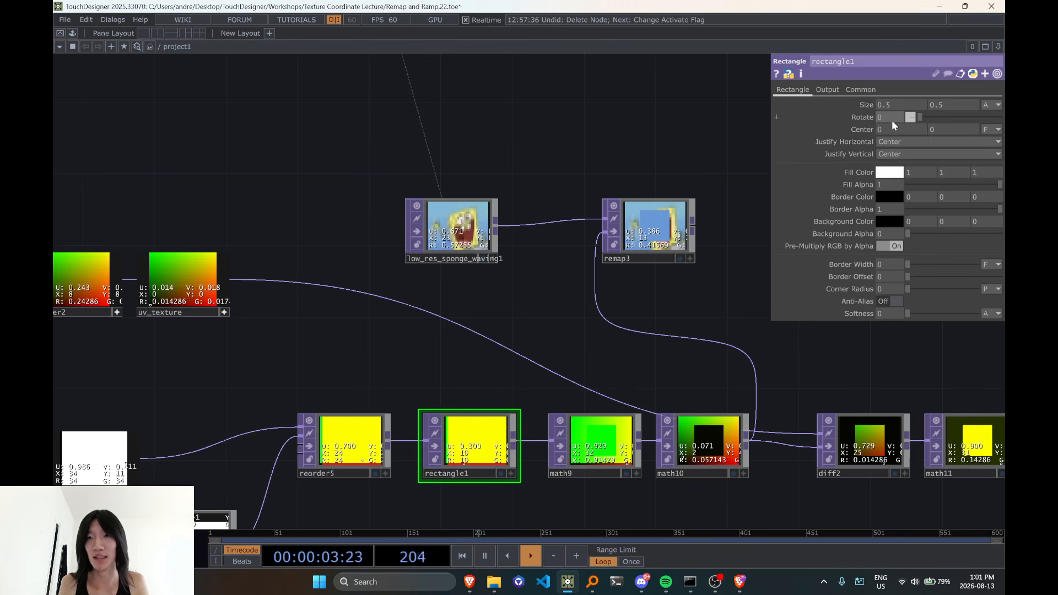
middle_click_drag(894, 134, 838, 197)
scroll(573, 280, "up", 4)
left_click_drag(723, 317, 566, 366)
scroll(590, 312, "up", 3)
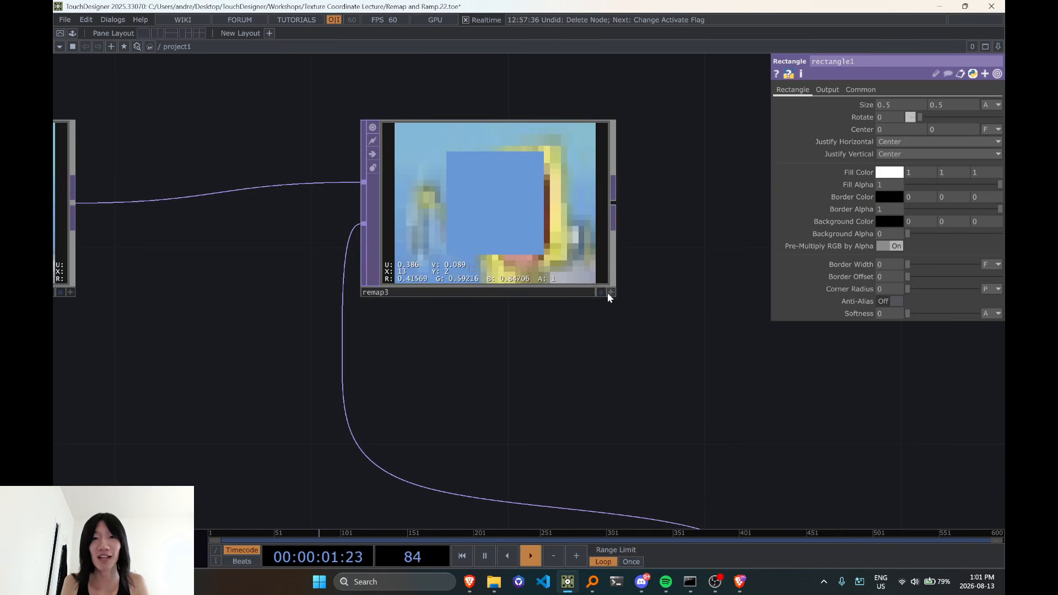
left_click(608, 293)
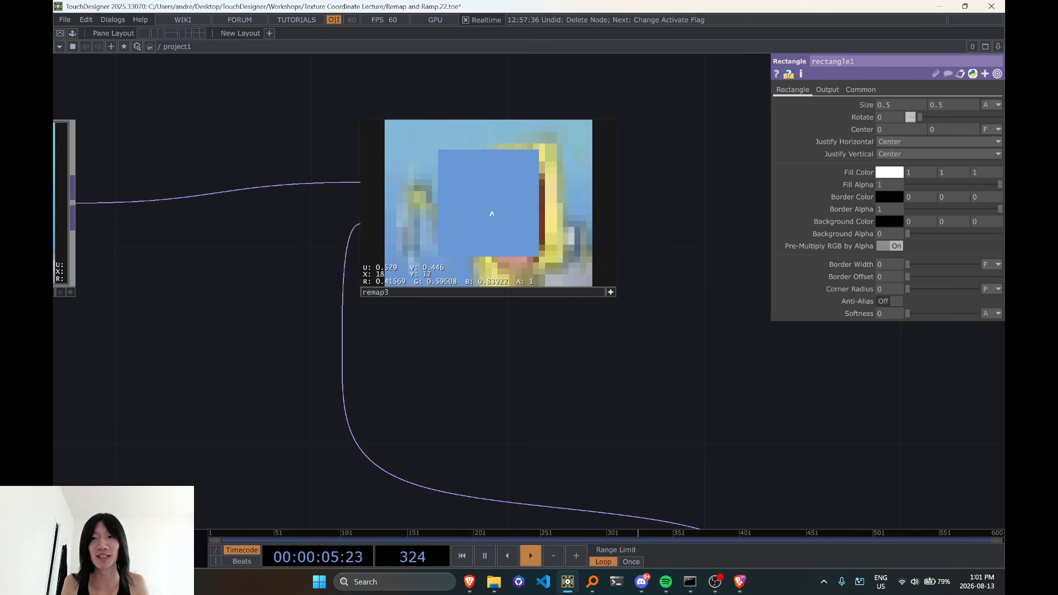
Set the blue component of rectangle1's Fill Color to 0
scroll(491, 213, "down", 2)
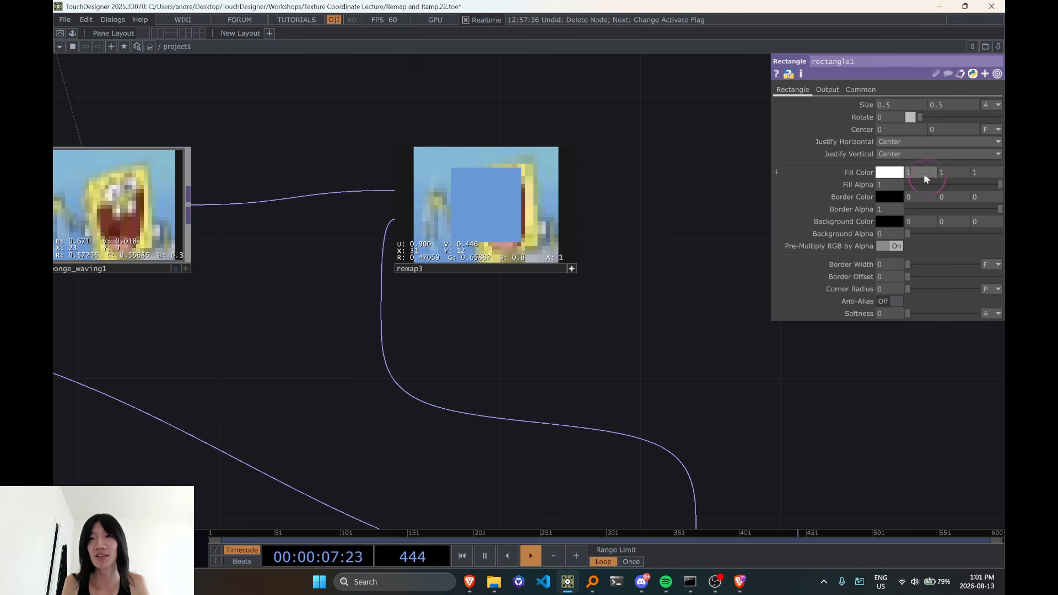
left_click(979, 173)
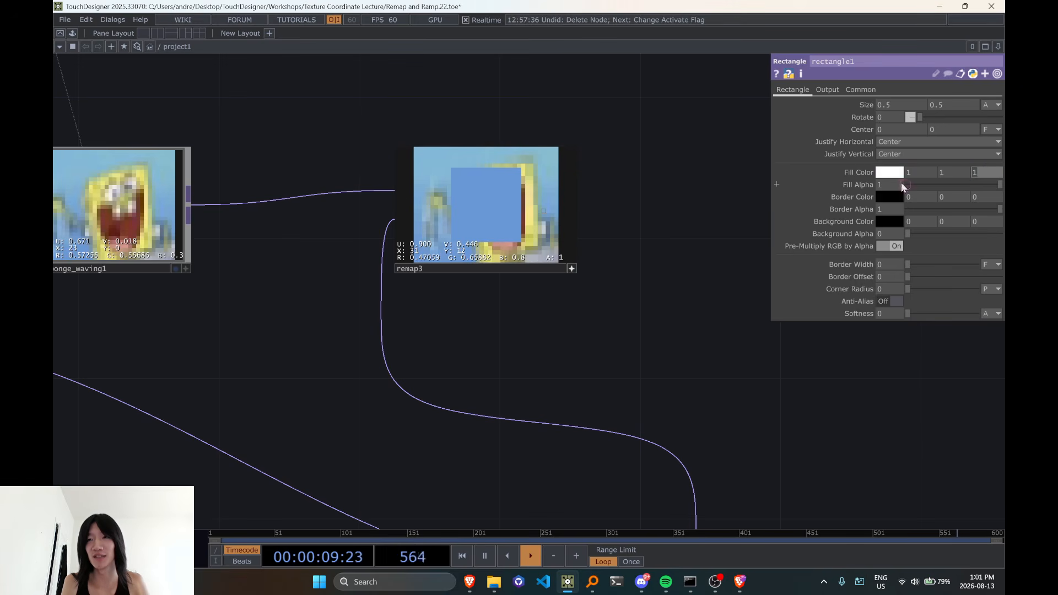
type("0")
left_click_drag(700, 364, 715, 348)
left_click(909, 173)
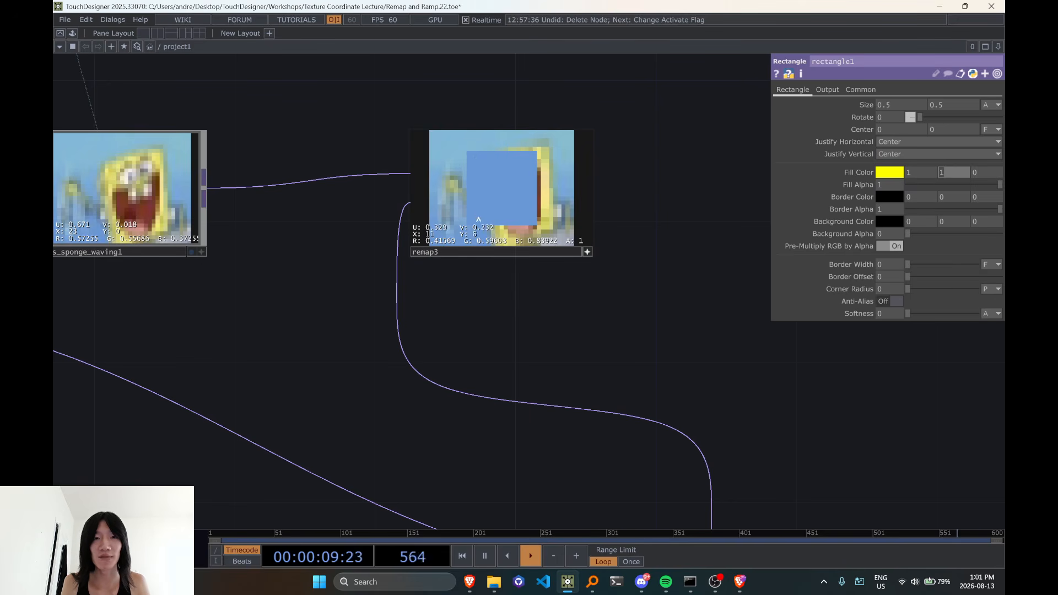
Activate low_res_sponge_waving1's viewer and compare its pixels near the image's lower-left corner with the flat square in remap3
scroll(435, 274, "up", 5)
left_click_drag(567, 271, 616, 275)
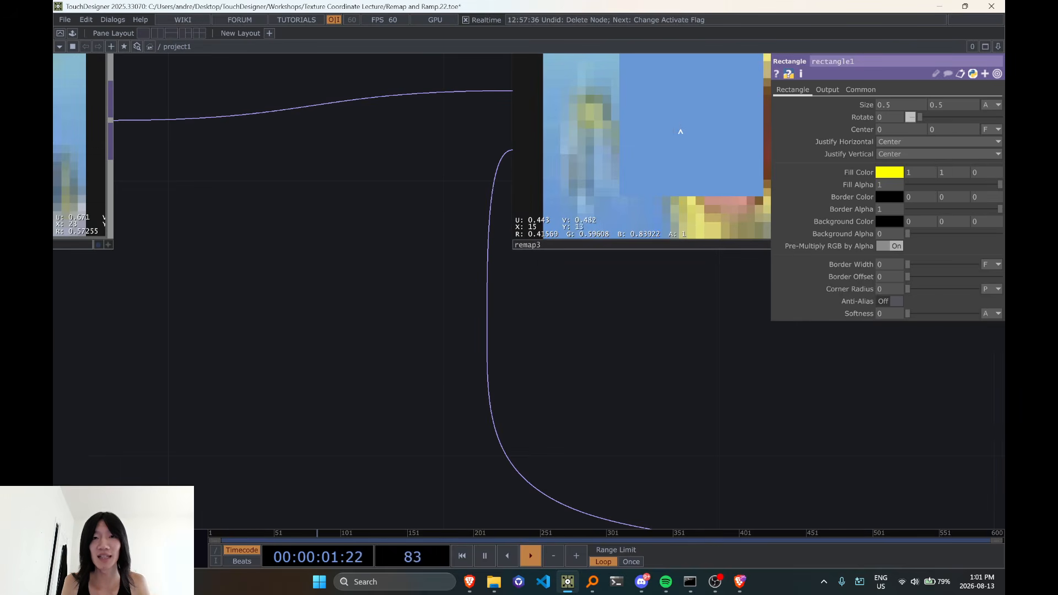
scroll(684, 136, "down", 2)
left_click_drag(392, 283, 591, 287)
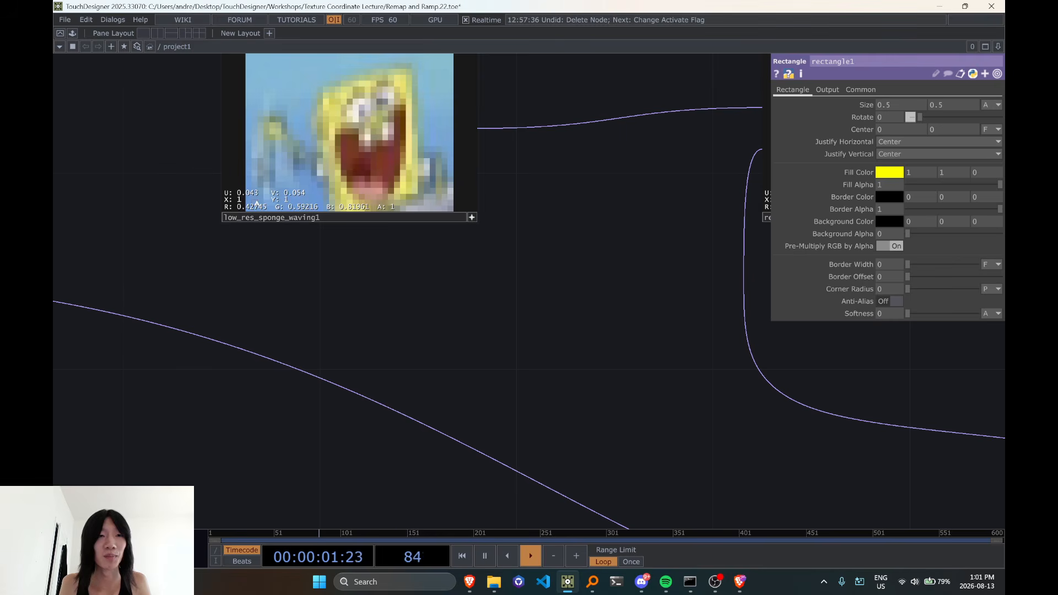
left_click_drag(676, 328, 188, 396)
left_click_drag(420, 324, 860, 266)
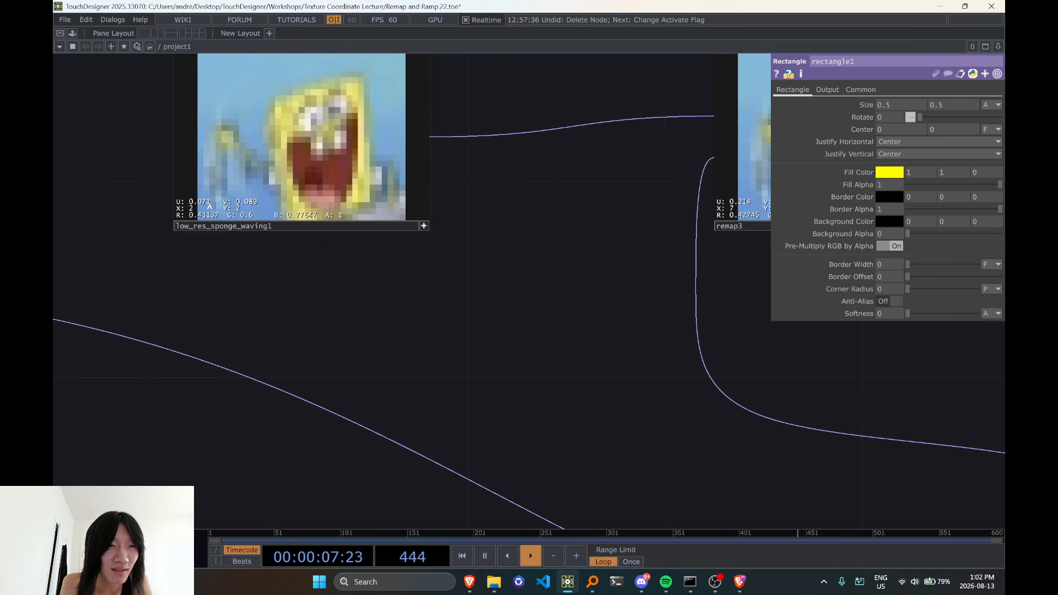
left_click_drag(529, 326, 354, 358)
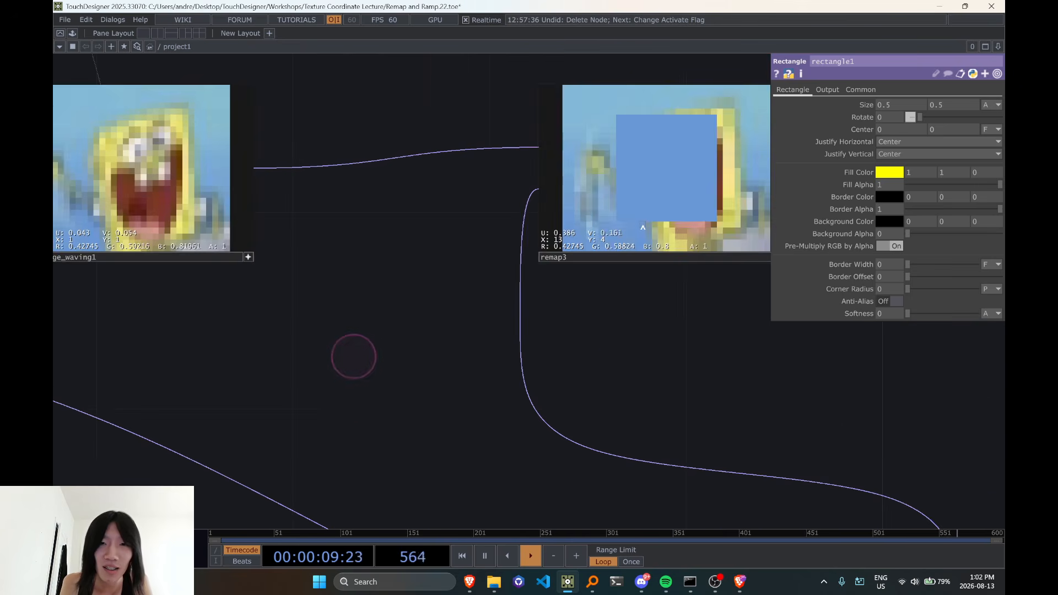
left_click_drag(307, 401, 555, 405)
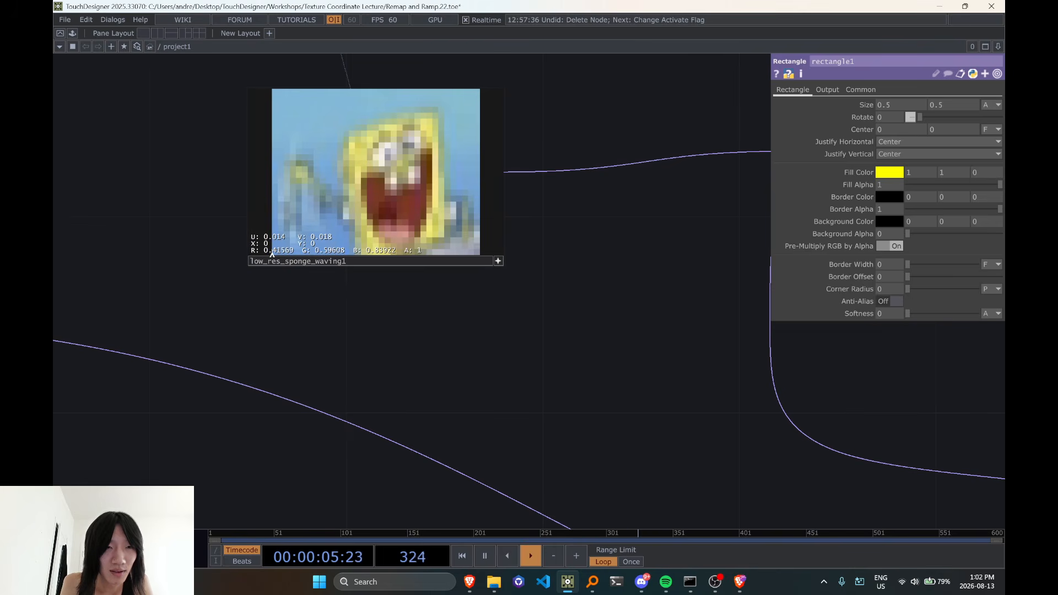
mouse_move(410, 330)
left_mouse_down()
mouse_move(284, 324)
mouse_move(425, 323)
left_mouse_up()
scroll(425, 323, "down", 5)
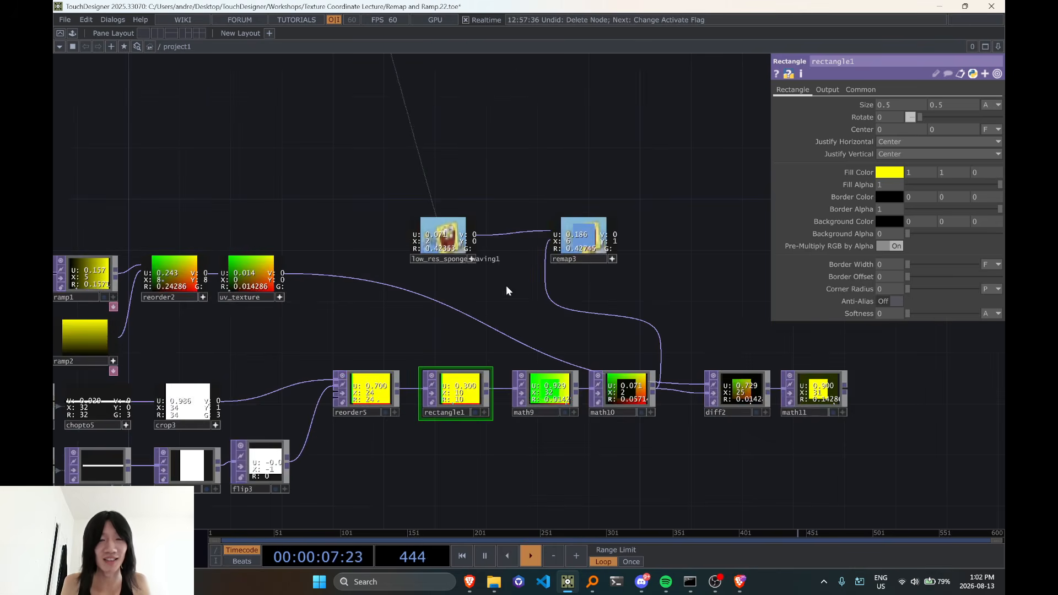
scroll(506, 286, "up", 5)
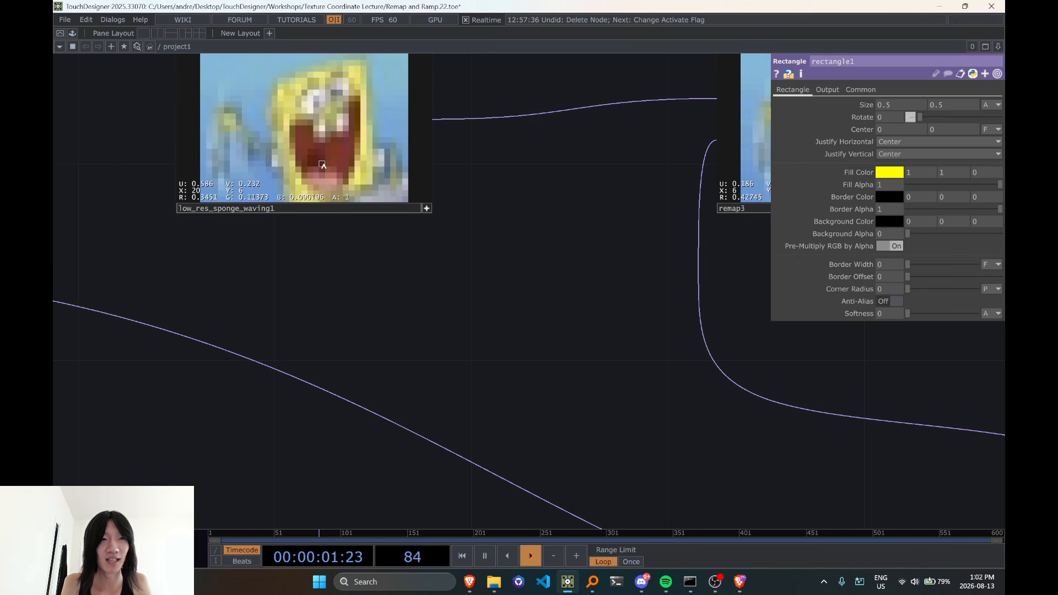
Set rectangle1's Fill Color to 20 for red and 6 for green
scroll(323, 165, "down", 4)
left_click_drag(398, 228, 393, 101)
scroll(393, 101, "up", 1)
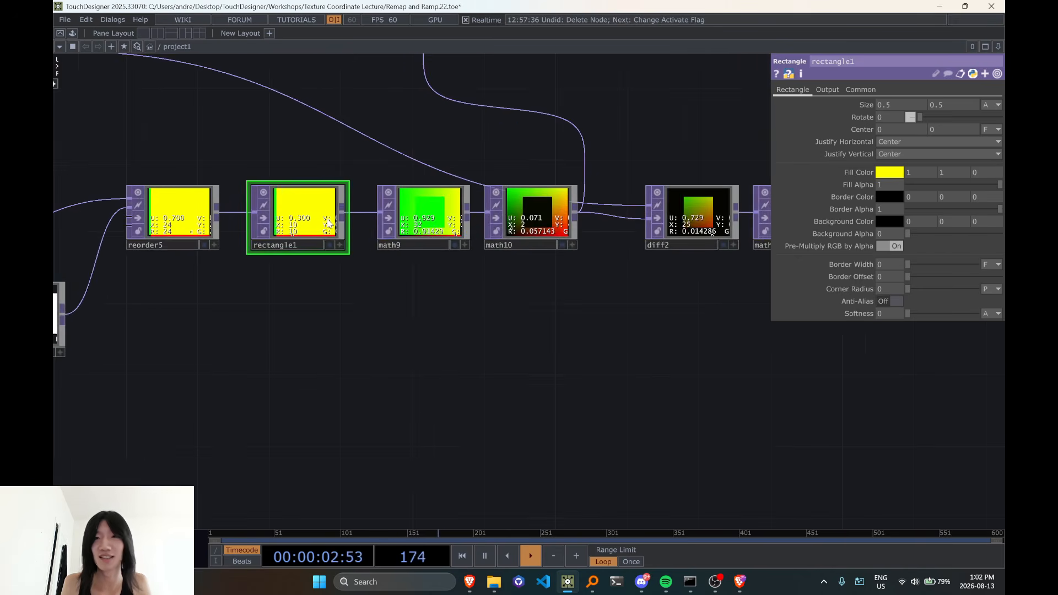
left_click(920, 172)
type("20")
key("Tab")
type("6")
key("Return")
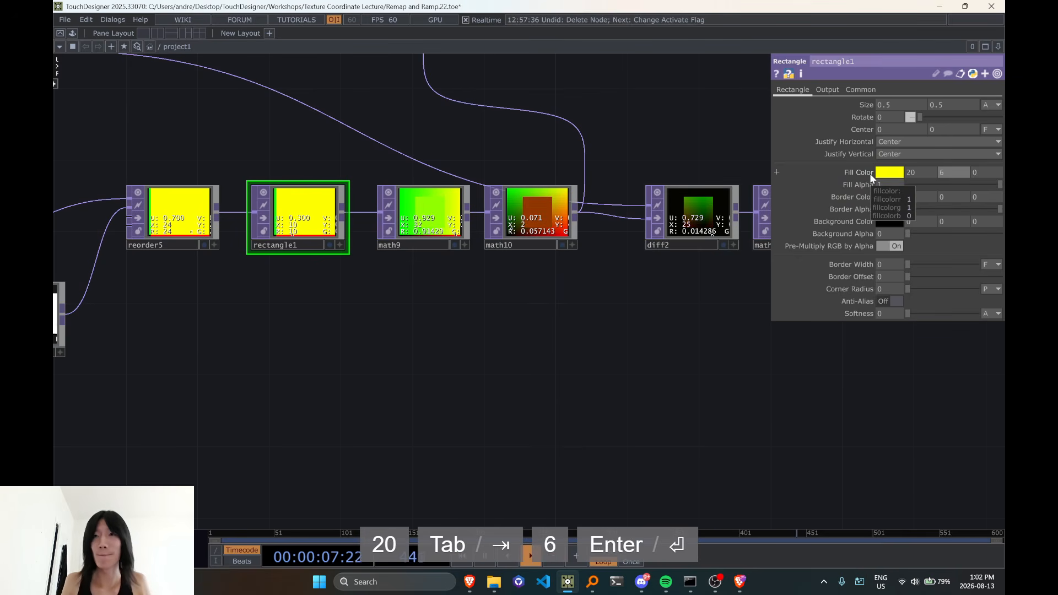
Compare the square's colour in remap3 with the mouth pixel at index 20, 6 in low_res_sponge_waving1
left_click_drag(490, 106, 413, 313)
scroll(448, 177, "up", 3)
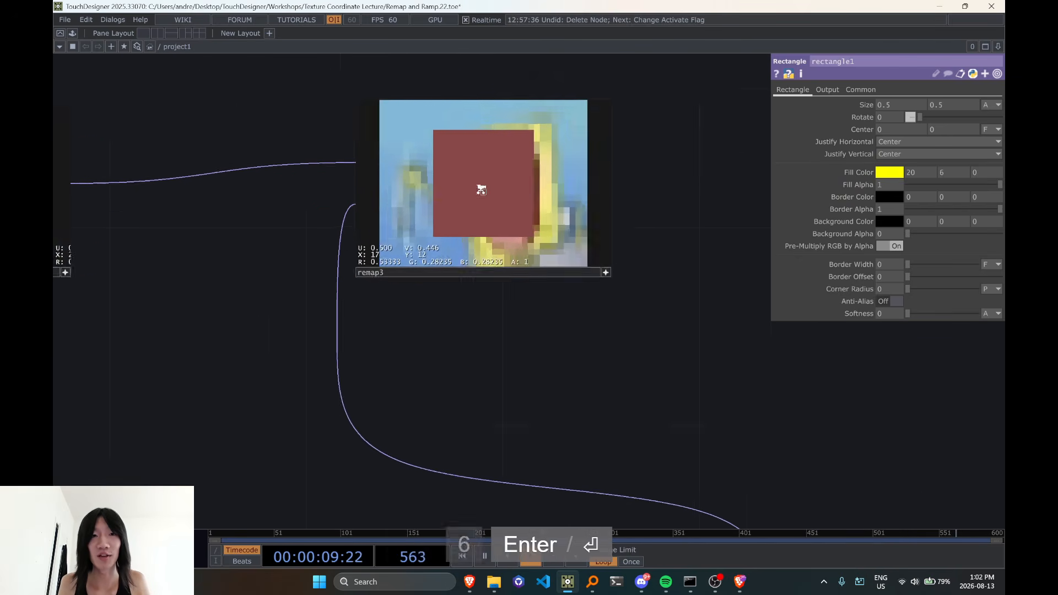
scroll(434, 190, "up", 2)
scroll(466, 201, "down", 1)
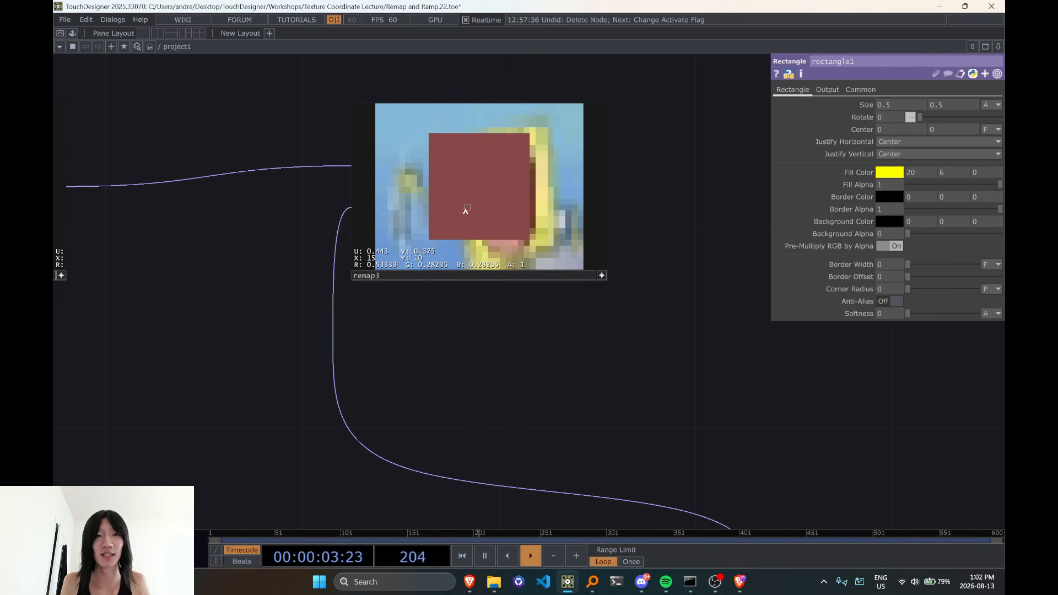
left_click_drag(319, 354, 698, 348)
left_click_drag(482, 355, 300, 395)
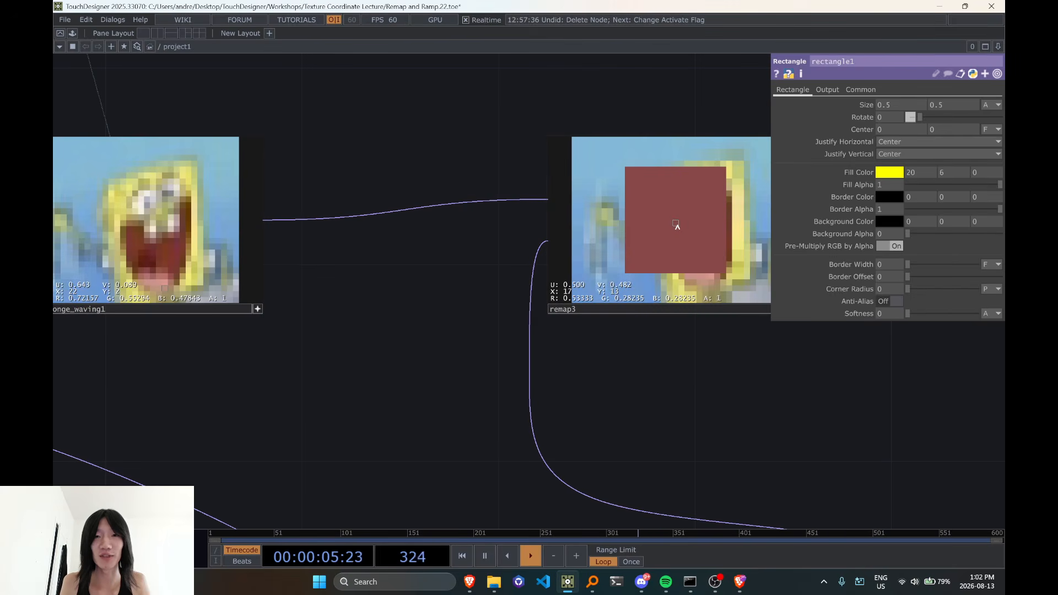
scroll(669, 243, "down", 2)
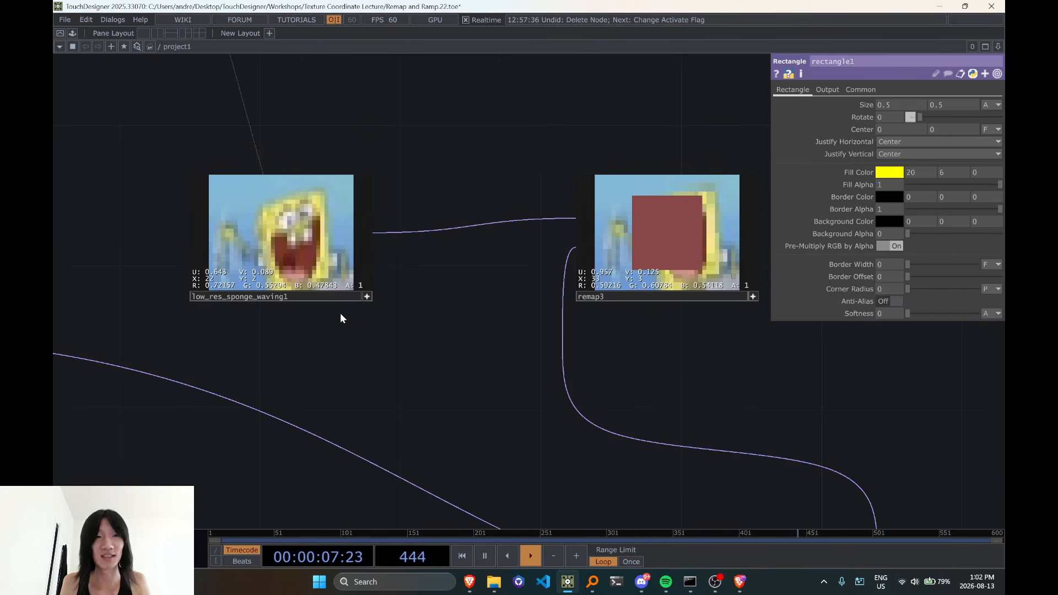
scroll(282, 269, "up", 2)
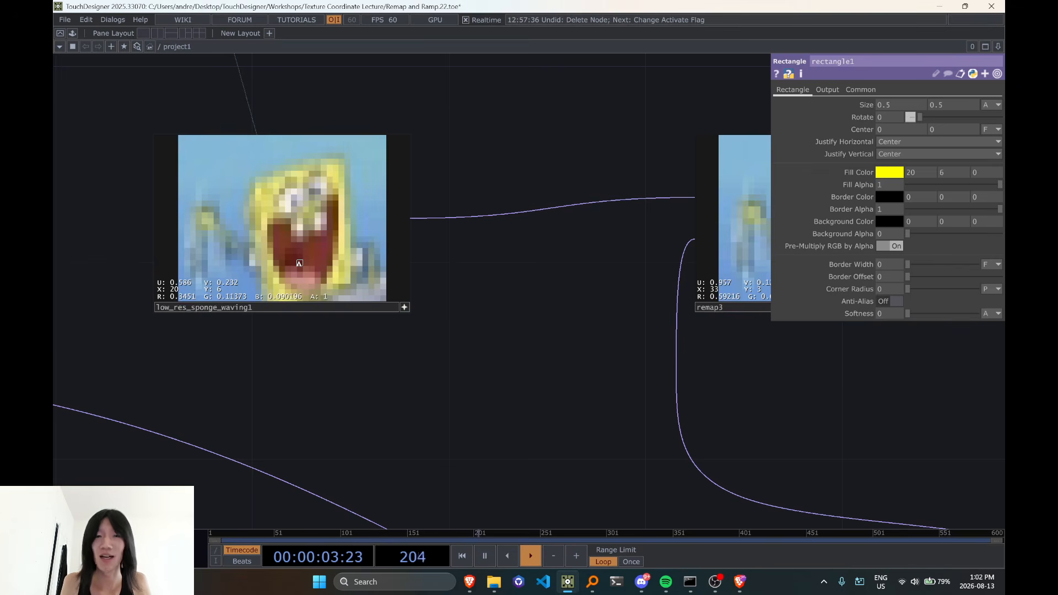
scroll(300, 263, "down", 2)
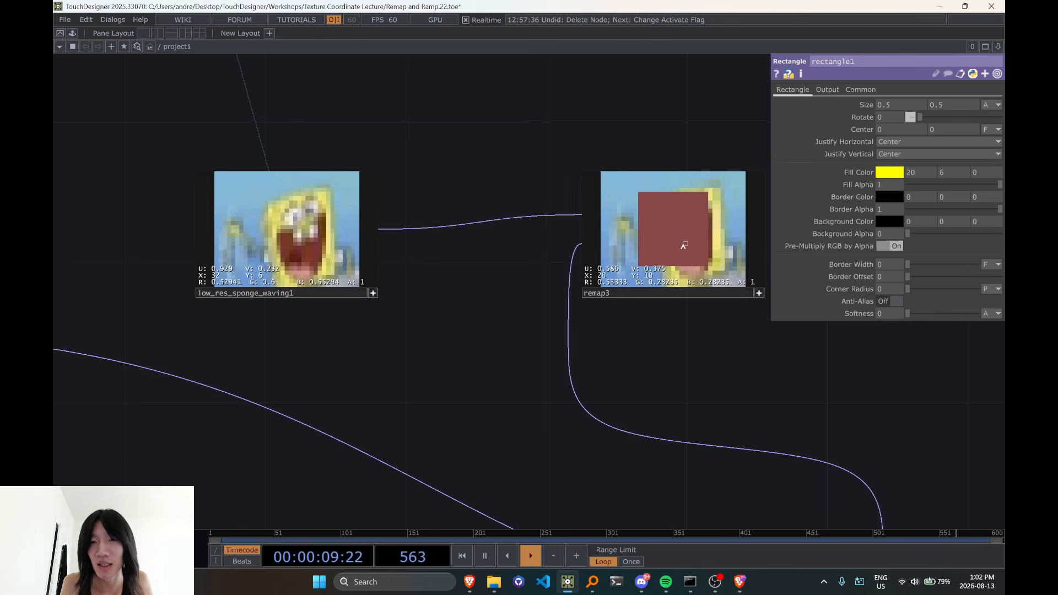
Set rectangle1's Fill Color to 21 for red and 7 for green
left_click_drag(918, 175, 943, 173)
type("1")
left_click(757, 363)
type("7")
left_click(763, 399)
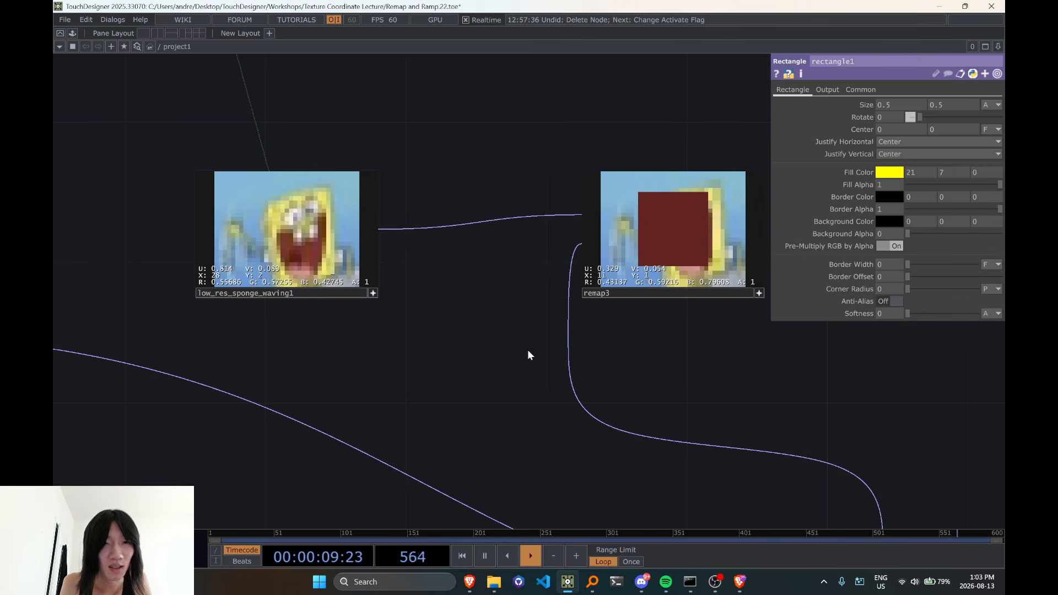
Deactivate remap3's viewer, select the operator and display its Remap parameters
left_click_drag(671, 424, 458, 397)
left_click(547, 267)
left_click(535, 250)
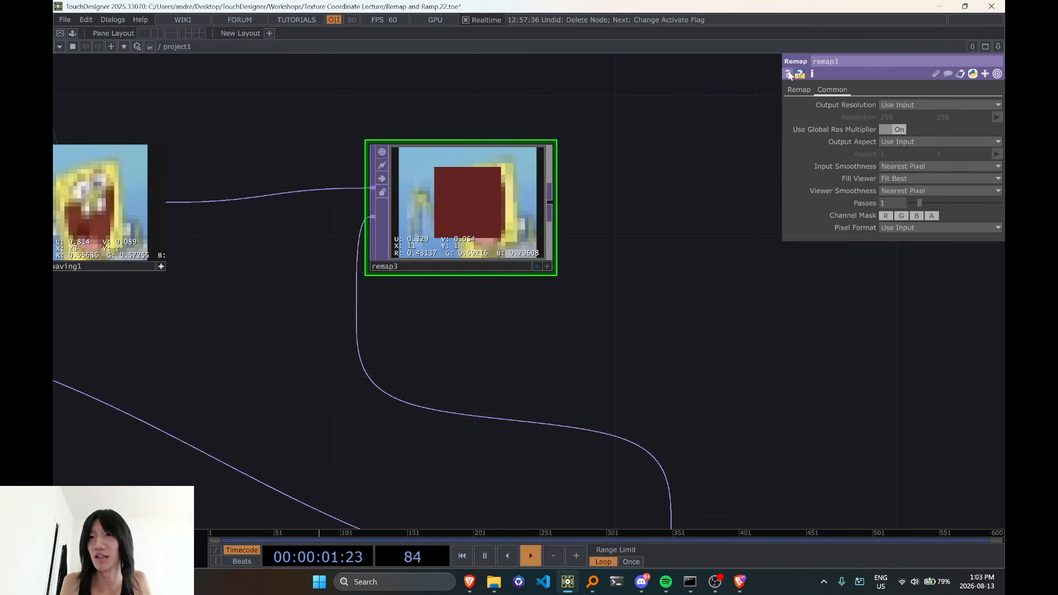
left_click(799, 89)
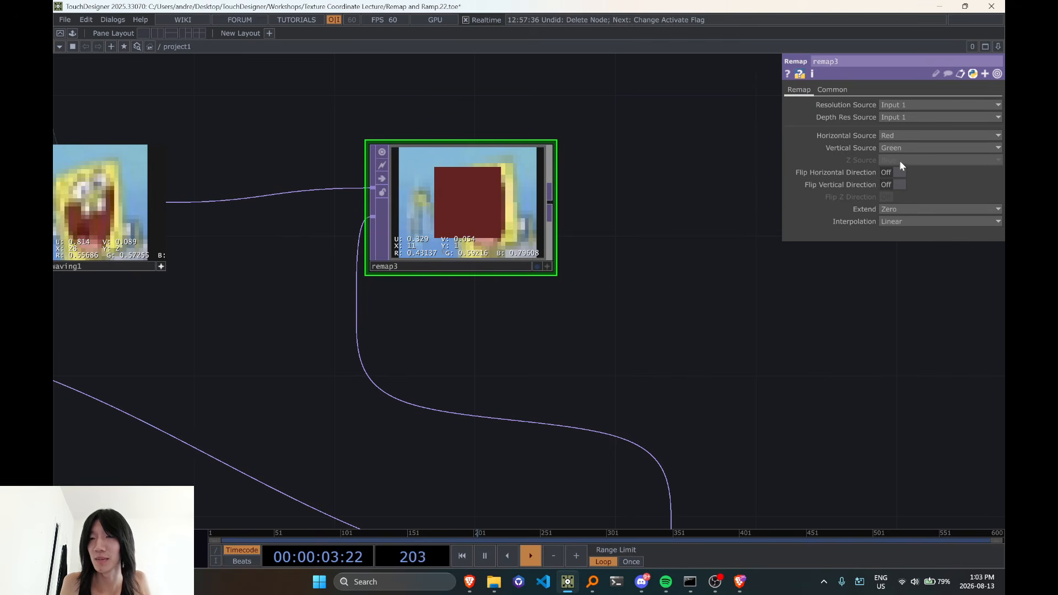
Select math10 and activate its viewer to inspect the coordinate values inside the square
scroll(697, 126, "down", 3)
scroll(562, 362, "up", 5)
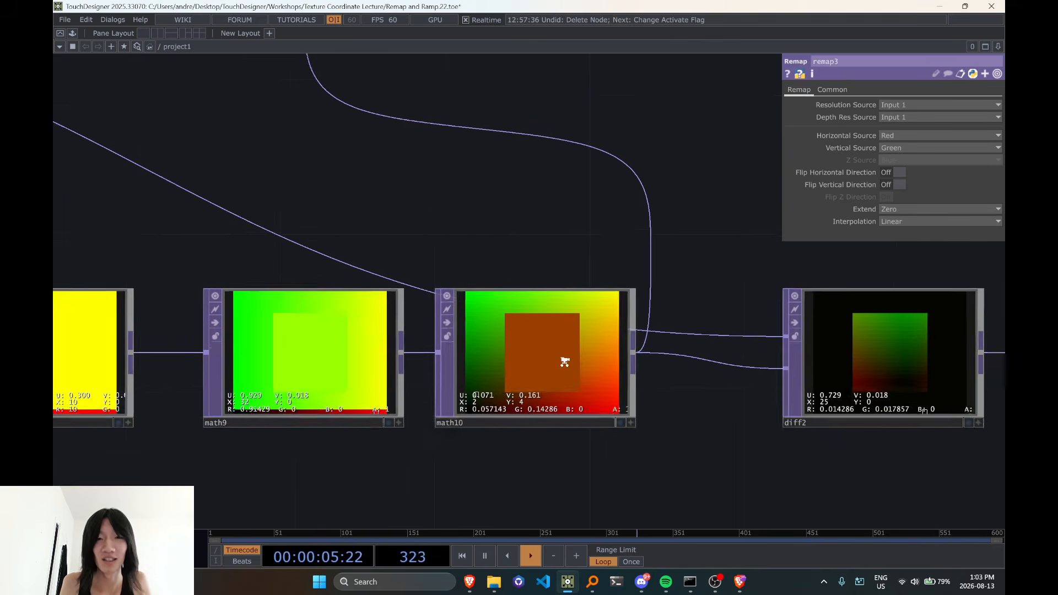
left_click(562, 364)
left_click(625, 417)
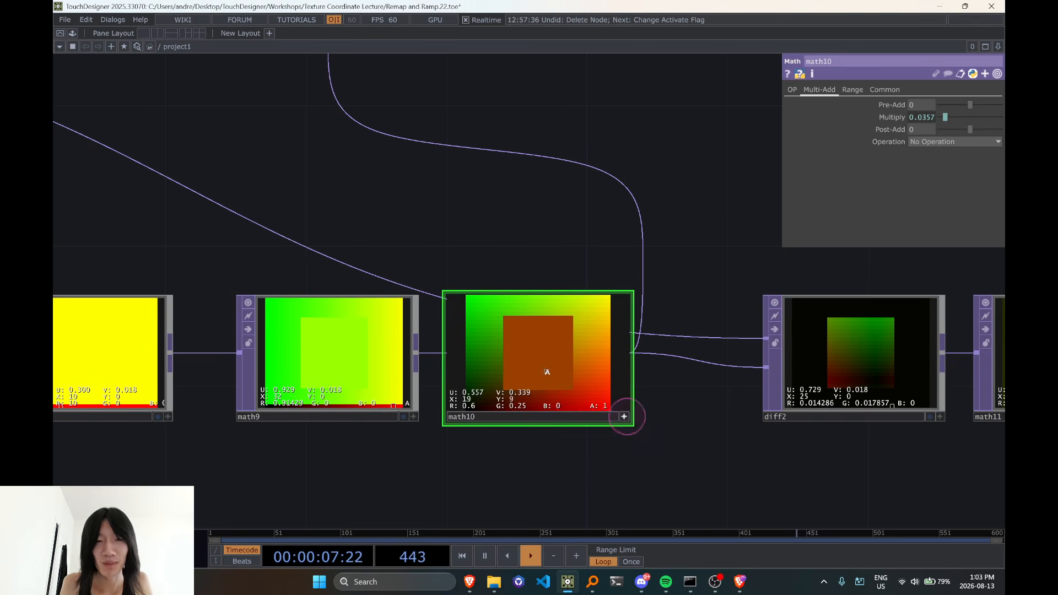
Reactivate remap3's viewer to read the pixel values of the square
scroll(543, 369, "down", 3)
left_click_drag(498, 286, 689, 268)
scroll(414, 339, "down", 3)
left_click_drag(508, 248, 406, 329)
scroll(518, 210, "up", 5)
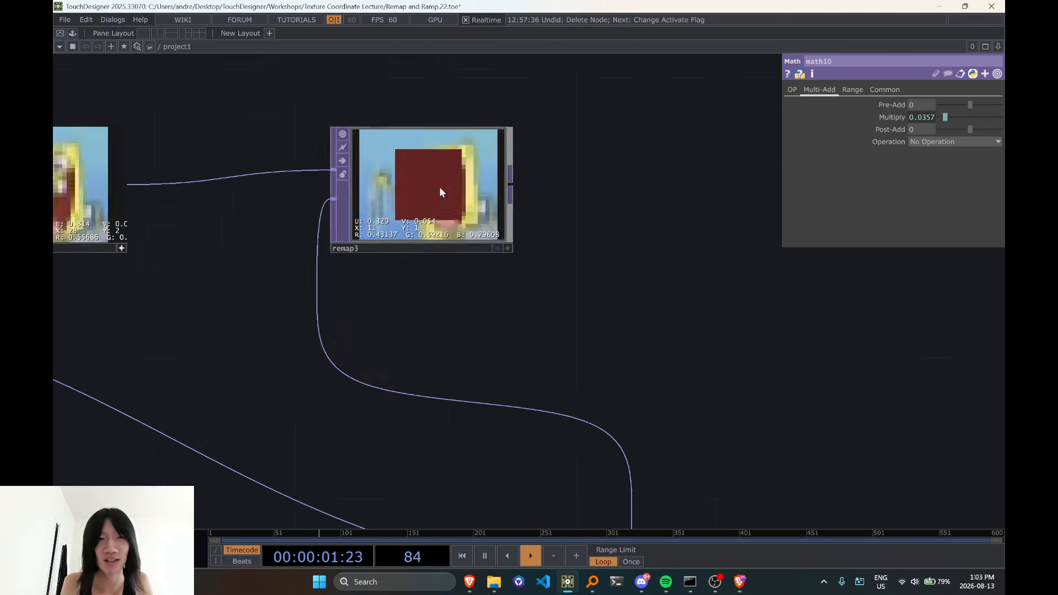
left_click_drag(342, 300, 397, 316)
left_click(562, 264)
scroll(509, 240, "up", 3)
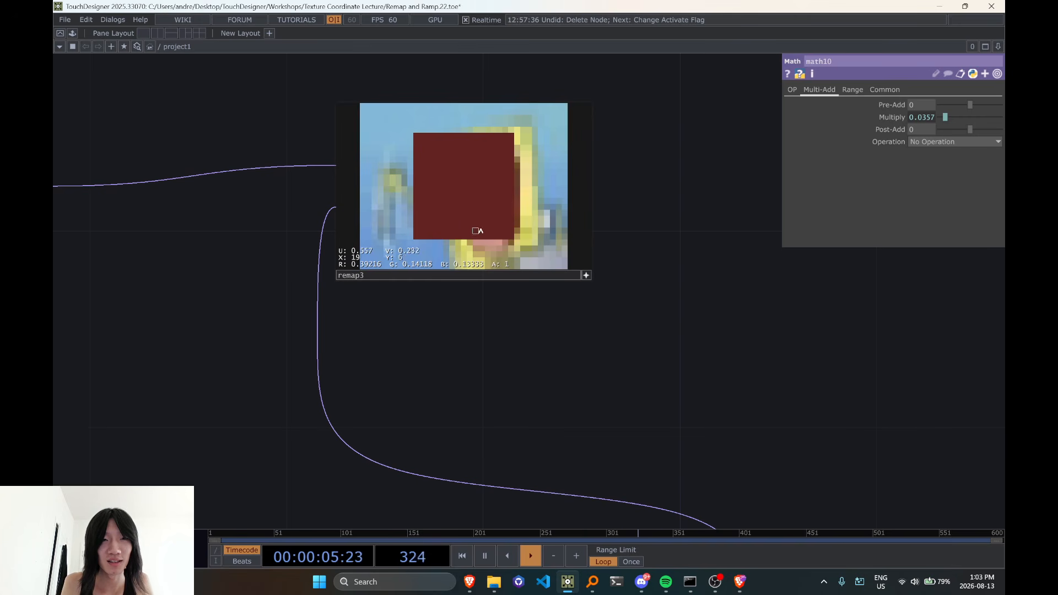
View the source pixels in low_res_sponge_waving1 and select rectangle1 to check the indices in its Fill Color
left_click_drag(466, 359, 799, 353)
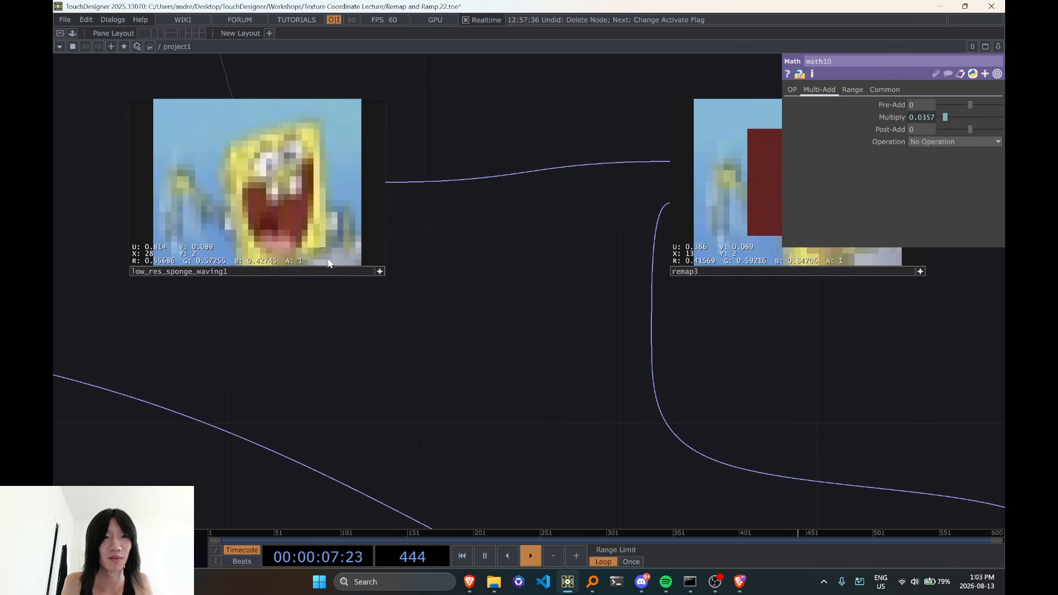
scroll(256, 220, "up", 2)
scroll(293, 239, "down", 5)
left_click_drag(549, 365, 508, 230)
scroll(502, 264, "down", 4)
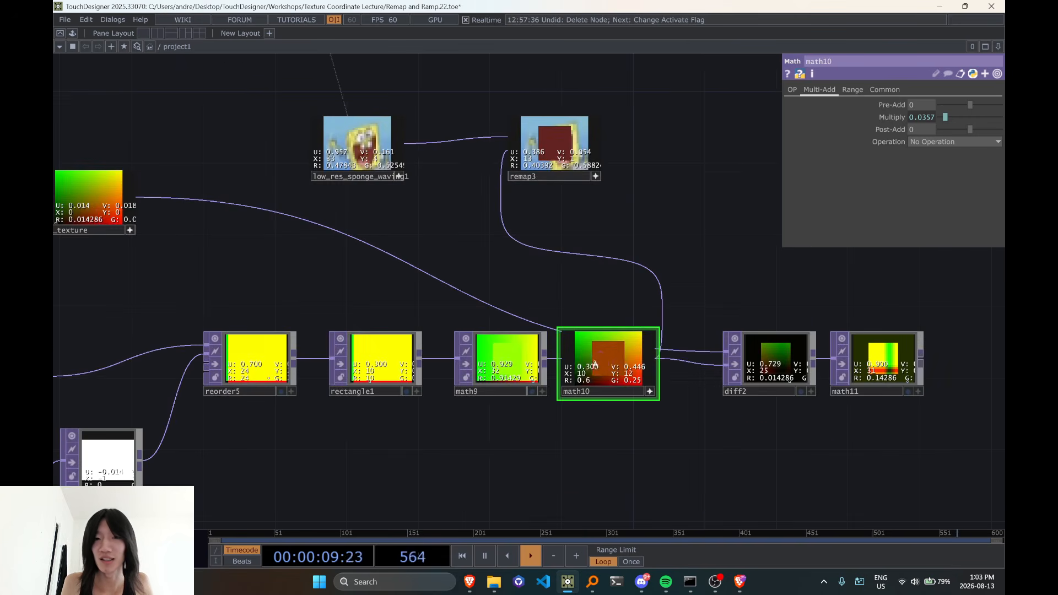
left_click(391, 367)
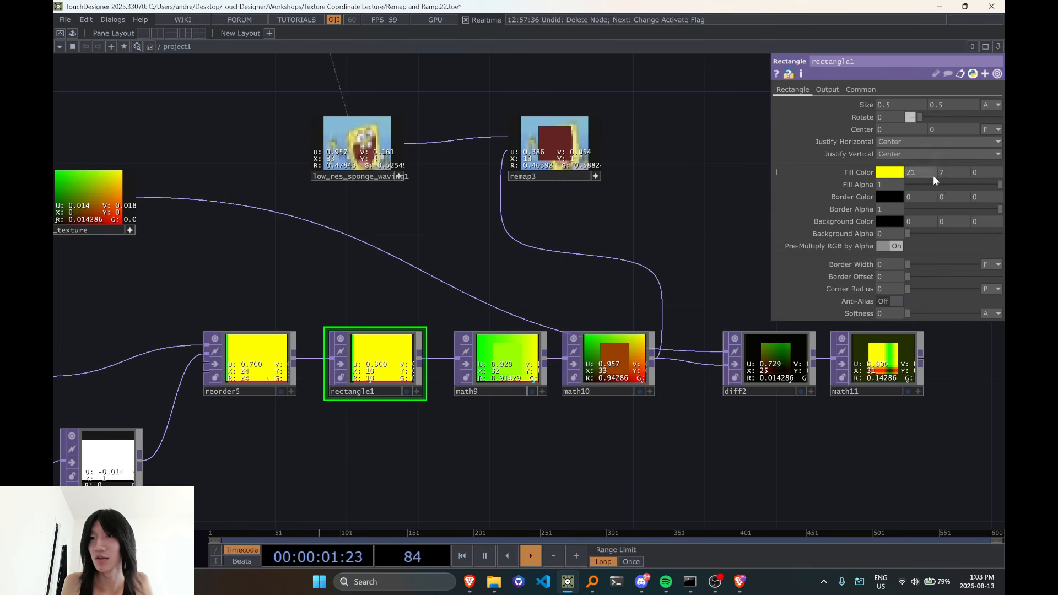
Compare the source pixel at index 21, 7 in low_res_sponge_waving1 with the square sampled in remap3
left_click_drag(531, 229, 599, 302)
scroll(408, 260, "up", 6)
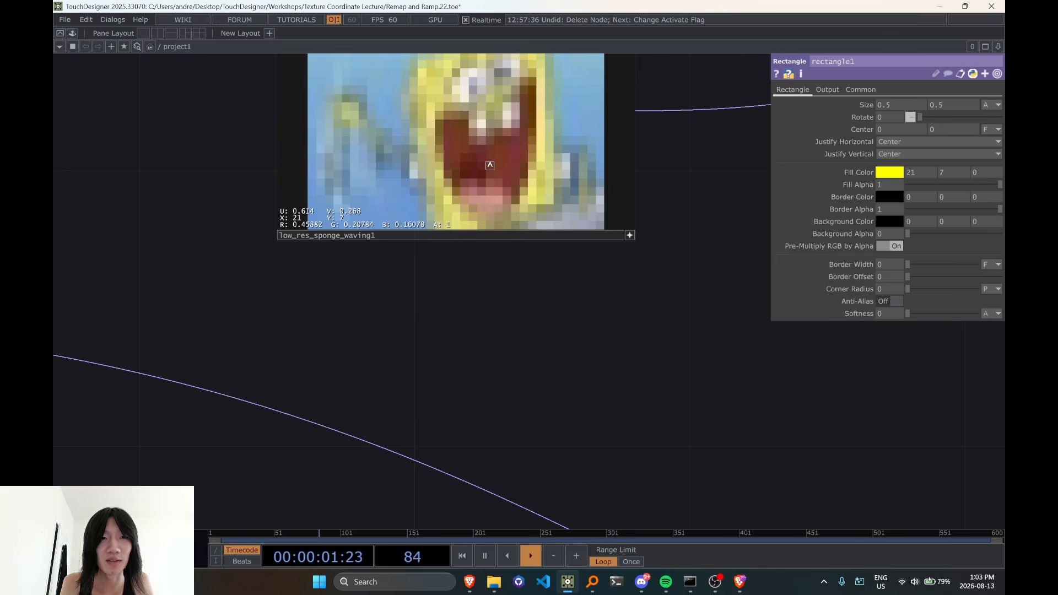
scroll(491, 164, "down", 3)
left_click_drag(664, 302, 293, 316)
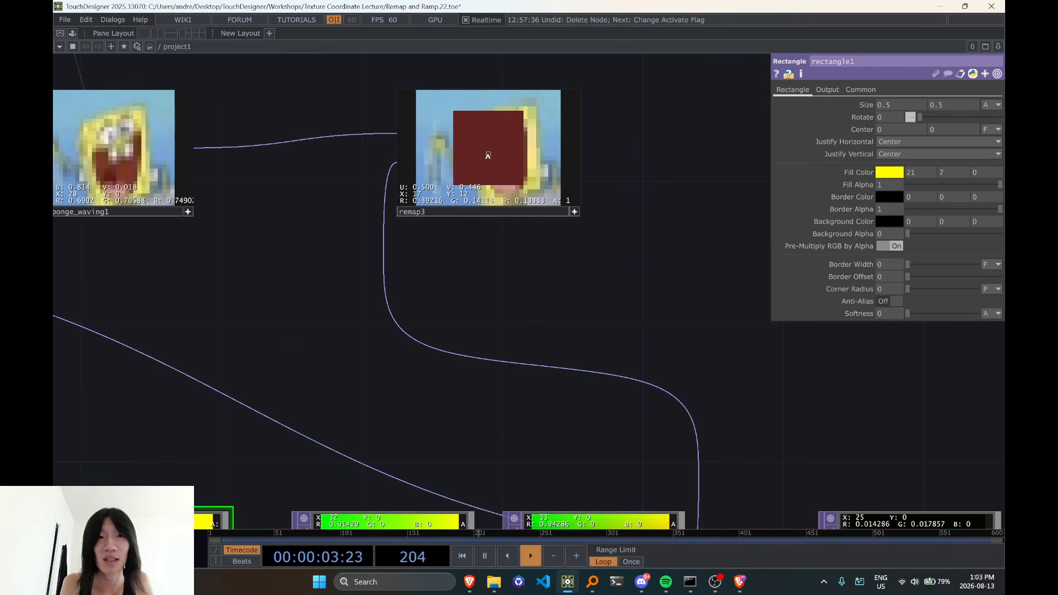
left_click_drag(414, 280, 532, 333)
scroll(229, 234, "up", 3)
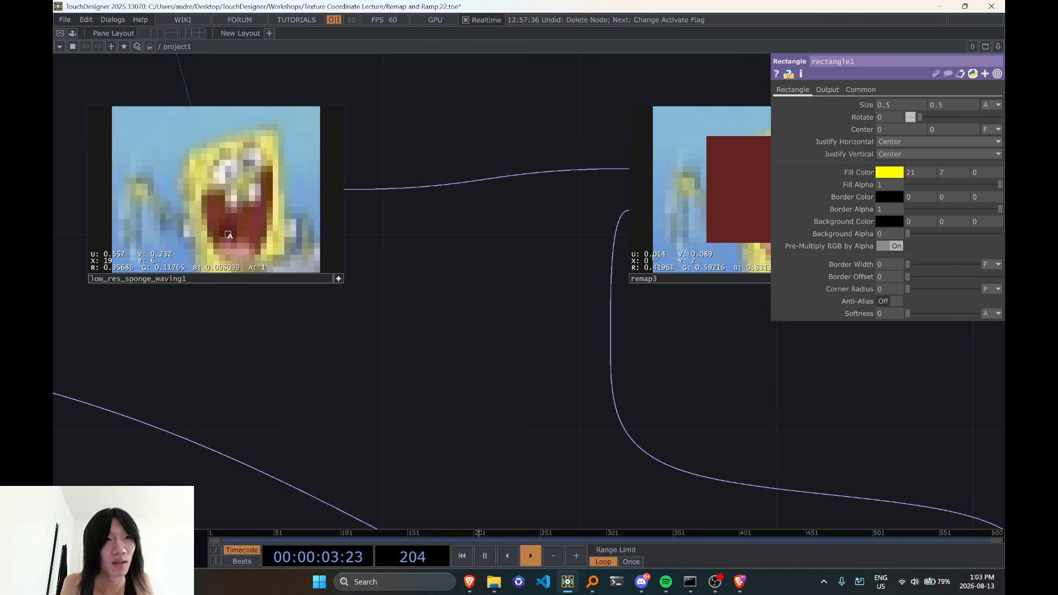
scroll(228, 235, "down", 3)
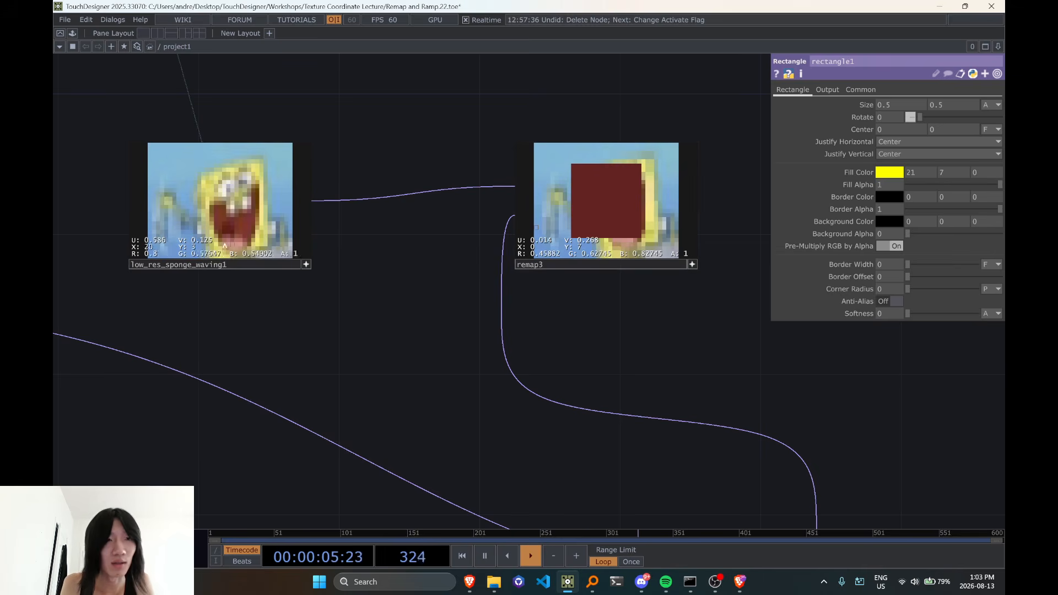
Deactivate remap3's viewer and check the node's Common and Remap parameters
scroll(452, 309, "up", 3)
scroll(416, 326, "down", 5)
left_click_drag(567, 301, 609, 217)
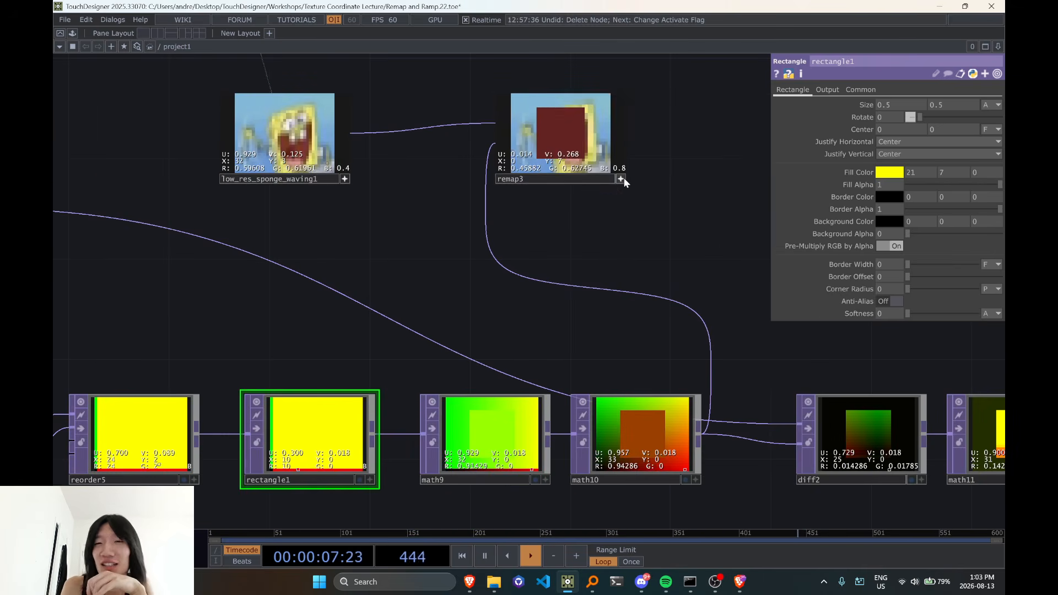
left_click(611, 196)
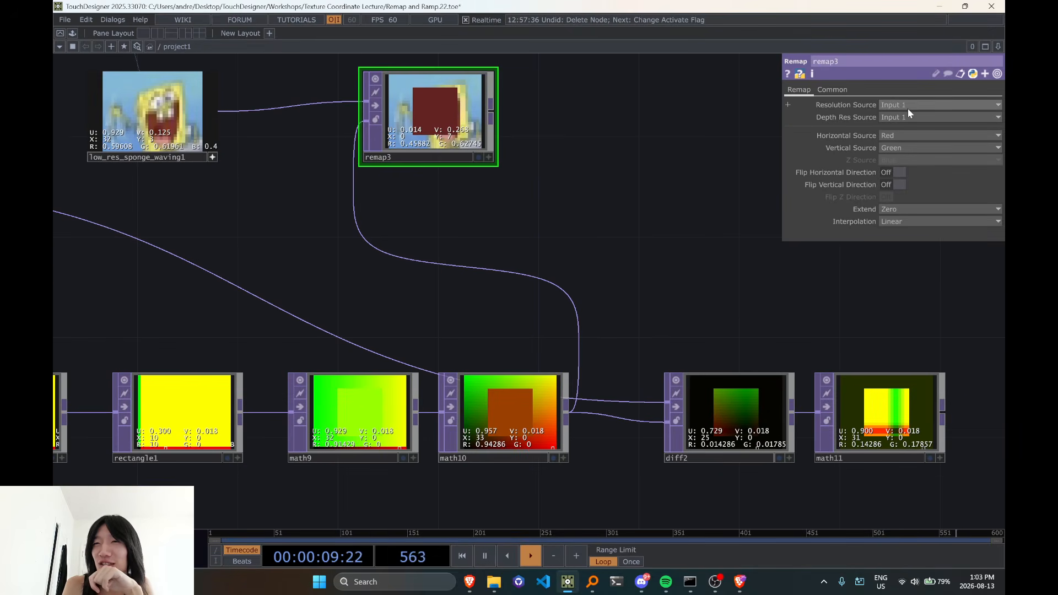
left_click(843, 91)
left_click_drag(697, 254, 645, 265)
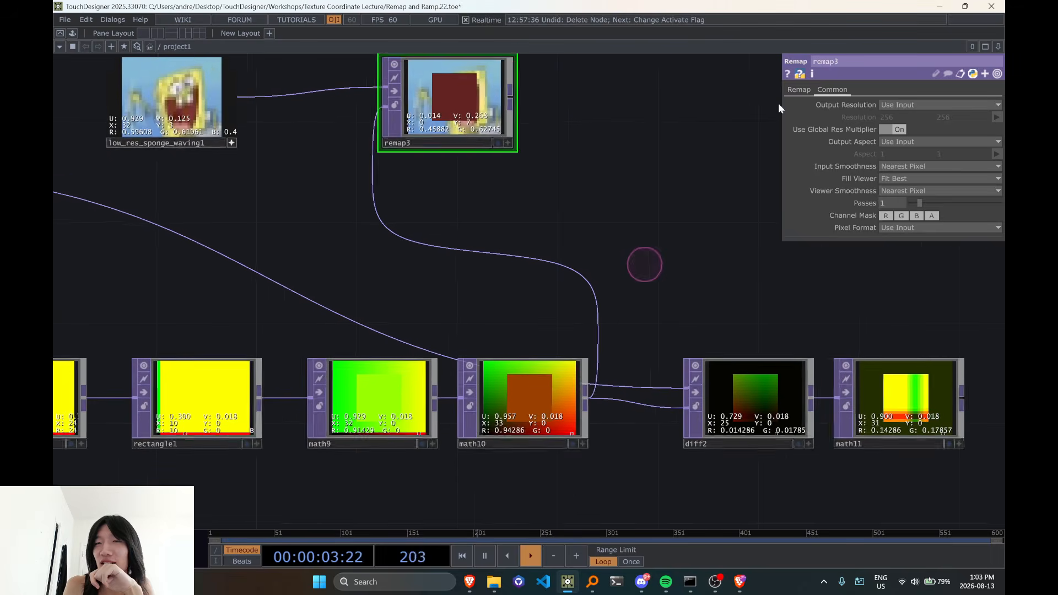
left_click(798, 91)
Set rectangle1's Size width to 0.2 and its Center to -0.02, -0.2
left_click_drag(670, 205, 717, 138)
scroll(540, 365, "up", 4)
scroll(539, 364, "down", 3)
scroll(539, 363, "down", 3)
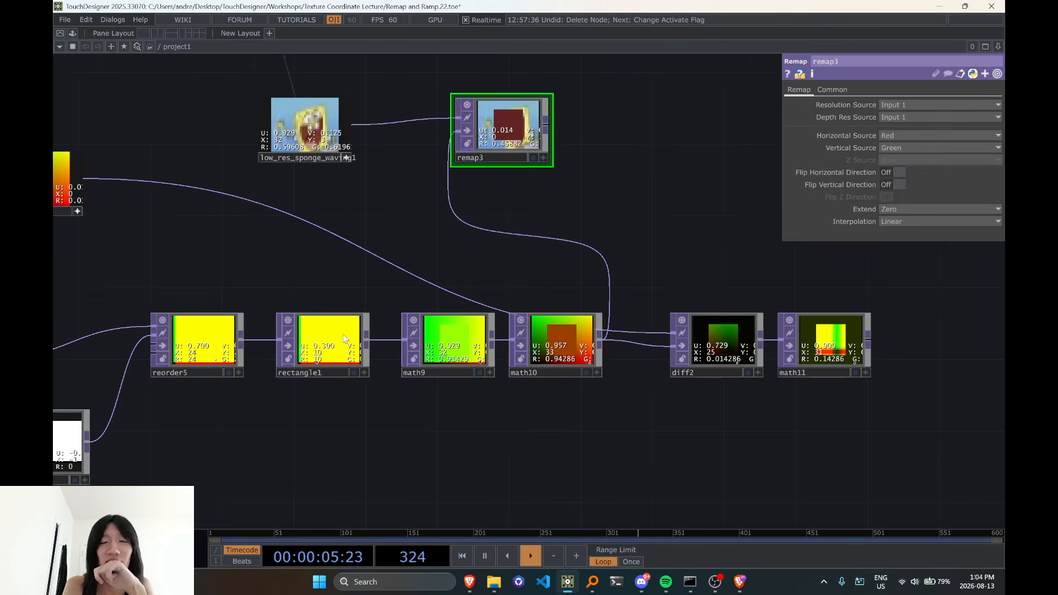
left_click(325, 342)
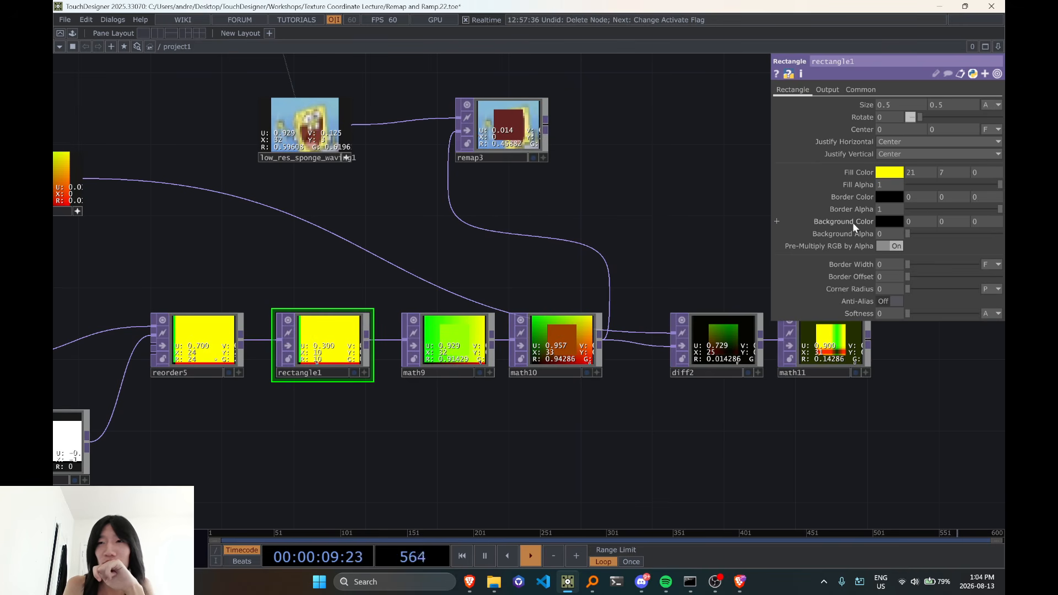
left_click(913, 117)
middle_click_drag(910, 109, 857, 108)
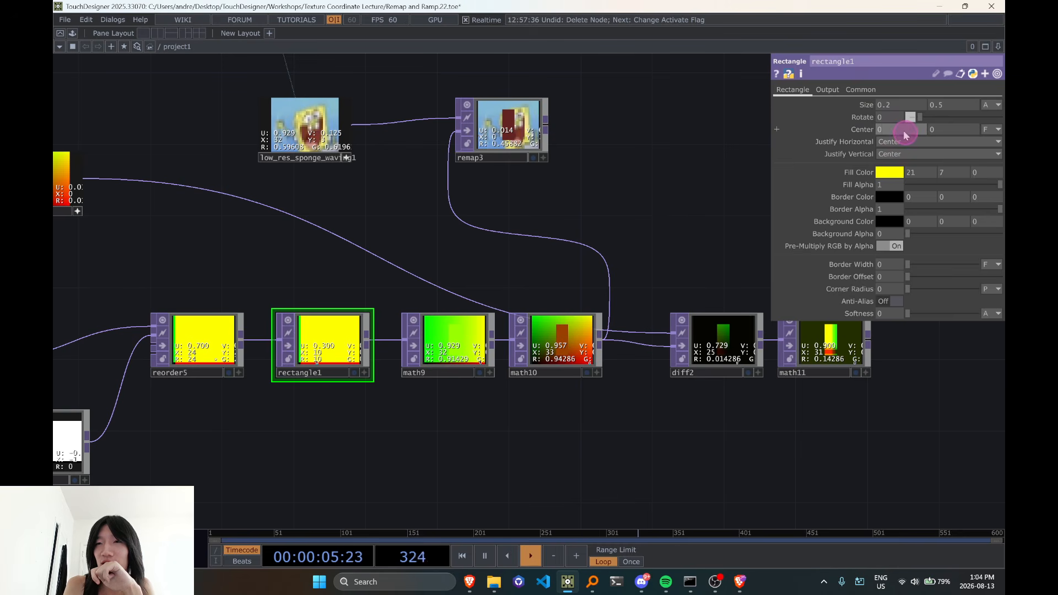
mouse_move(906, 135)
middle_mouse_down()
mouse_move(891, 132)
mouse_move(916, 129)
mouse_move(904, 138)
middle_mouse_up()
Examine the resized rectangle in remap3 and select math10 to check its Multiply value
scroll(540, 164, "up", 5)
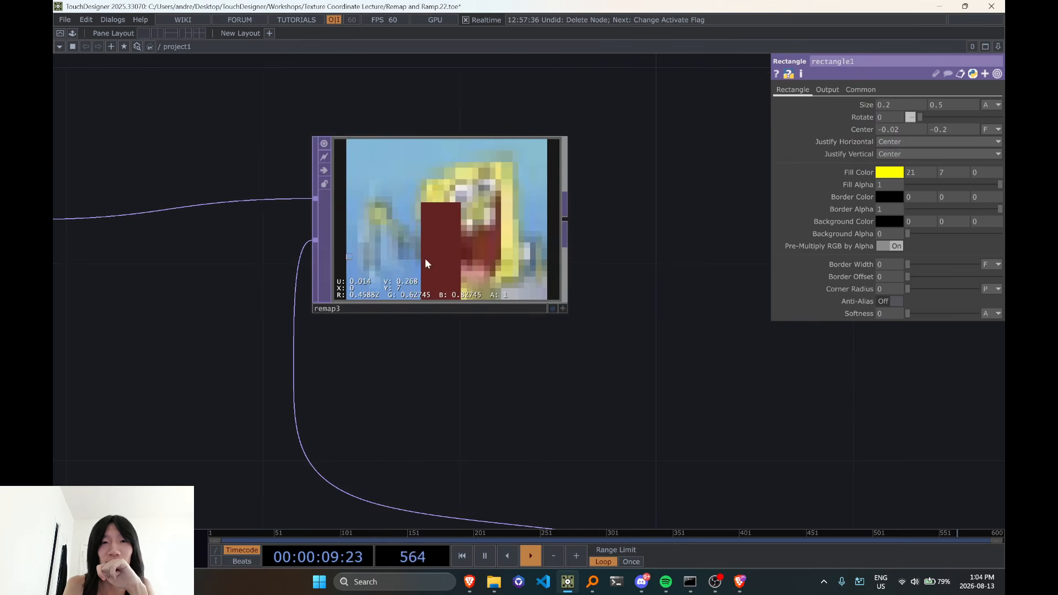
scroll(425, 258, "down", 8)
left_click_drag(596, 288, 617, 123)
scroll(541, 329, "up", 3)
mouse_move(471, 376)
left_mouse_down()
mouse_move(470, 400)
mouse_move(473, 375)
mouse_move(500, 403)
mouse_move(490, 372)
left_mouse_up()
left_click_drag(547, 270, 622, 265)
scroll(558, 347, "down", 3)
scroll(529, 370, "up", 2)
left_click(539, 369)
scroll(538, 369, "down", 4)
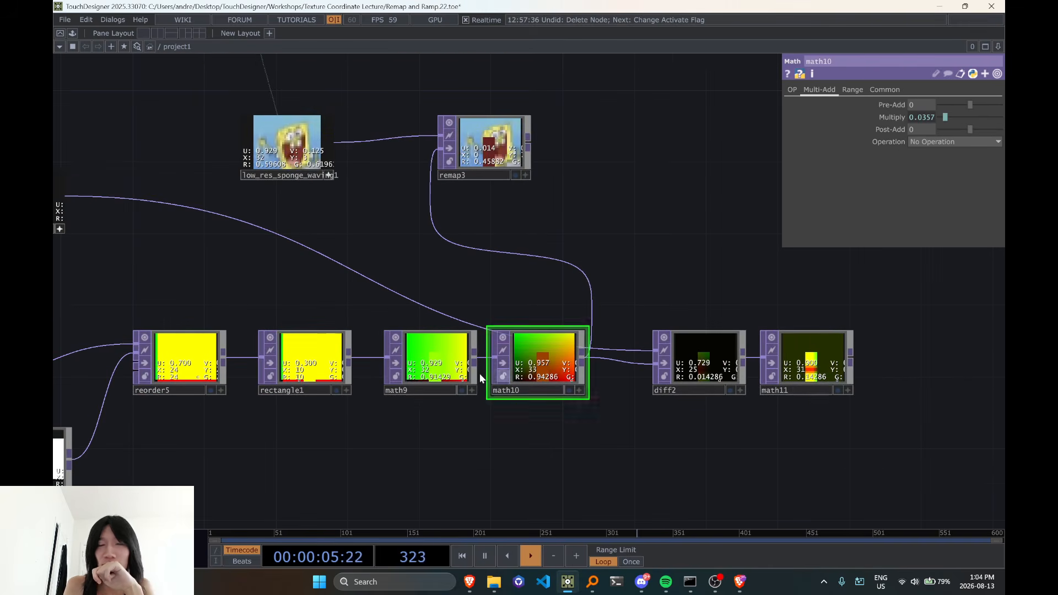
Reactivate remap3's viewer and look over the rectangle in math10
scroll(504, 151, "up", 5)
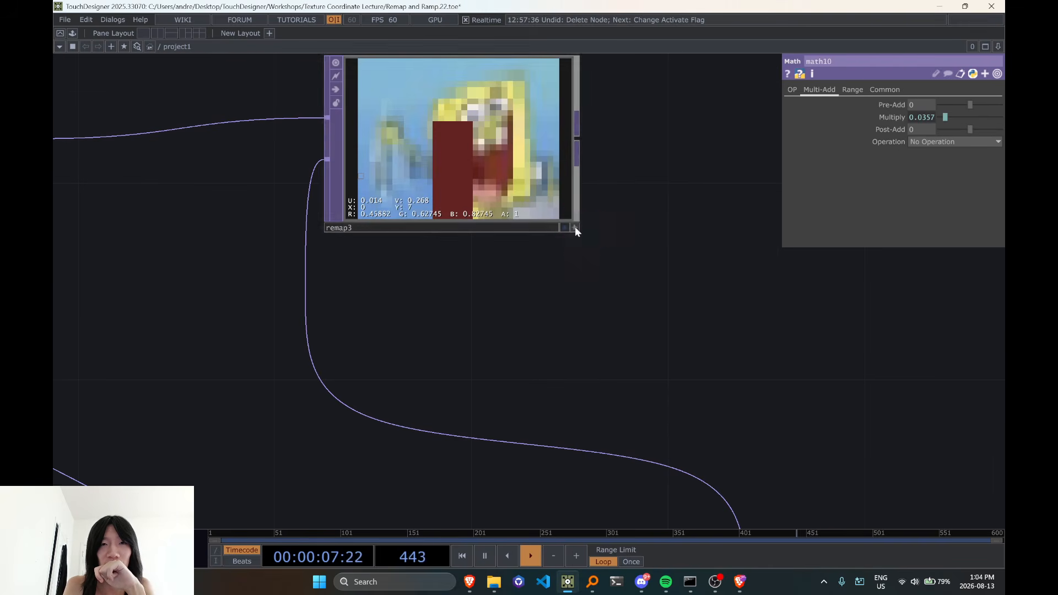
left_click(574, 227)
scroll(452, 264, "down", 6)
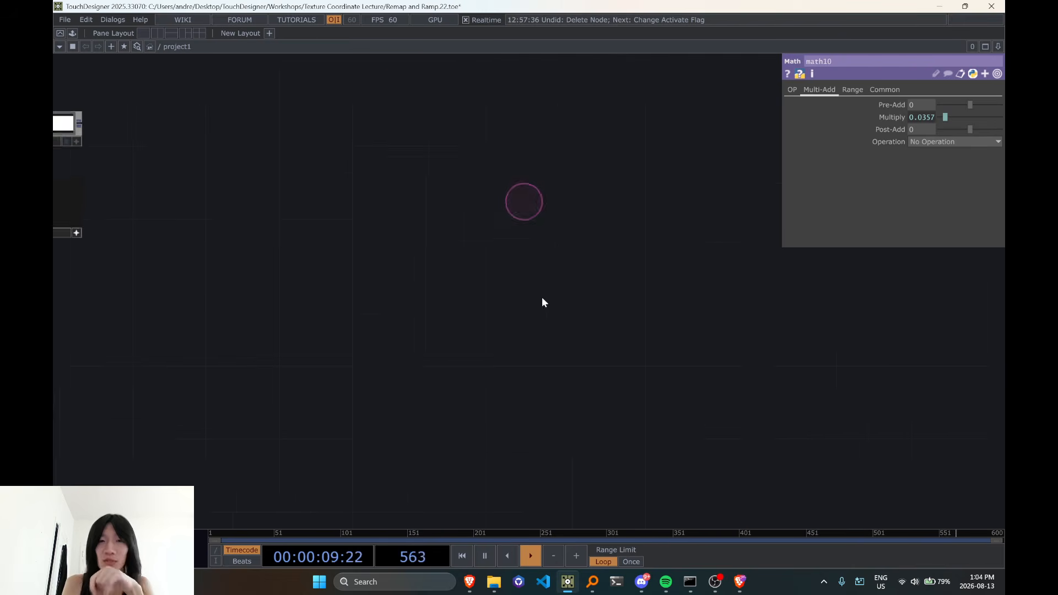
scroll(573, 298, "up", 2)
scroll(518, 450, "up", 4)
left_click_drag(518, 450, 548, 281)
scroll(548, 281, "up", 1)
scroll(471, 243, "up", 4)
left_click_drag(420, 329, 533, 397)
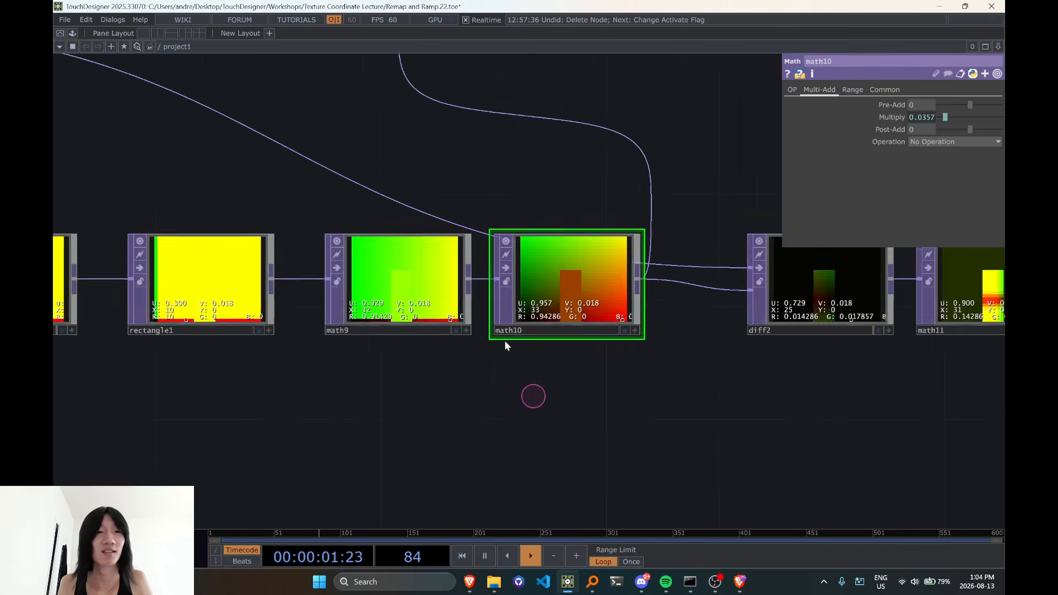
Set rectangle1's Justify Horizontal to Left and its Justify Vertical to Bottom
left_click_drag(406, 185, 621, 272)
scroll(579, 300, "down", 2)
left_click(474, 376)
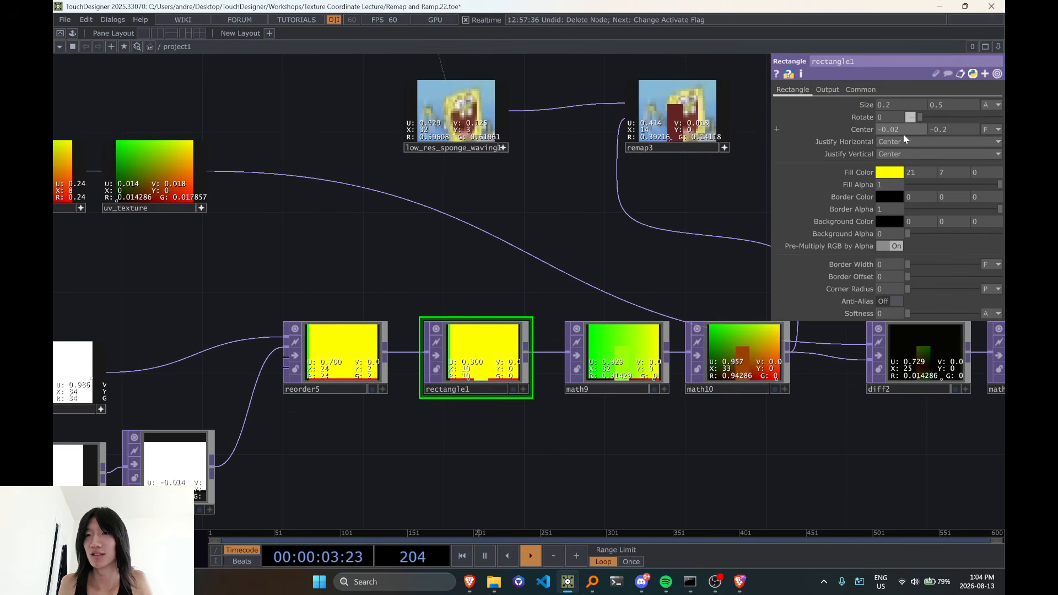
left_click(902, 141)
left_click(895, 153)
left_click(895, 155)
left_click(894, 169)
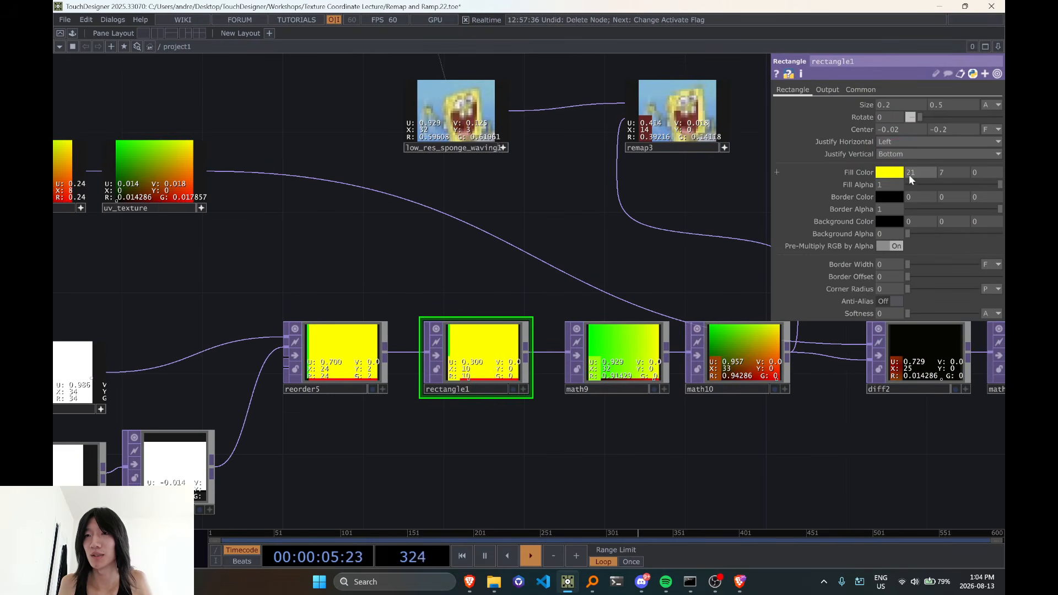
Set the first two Fill Color values of rectangle1 to 1 and 1
left_click(924, 173)
type("1")
left_click(948, 176)
type("1")
left_click(719, 217)
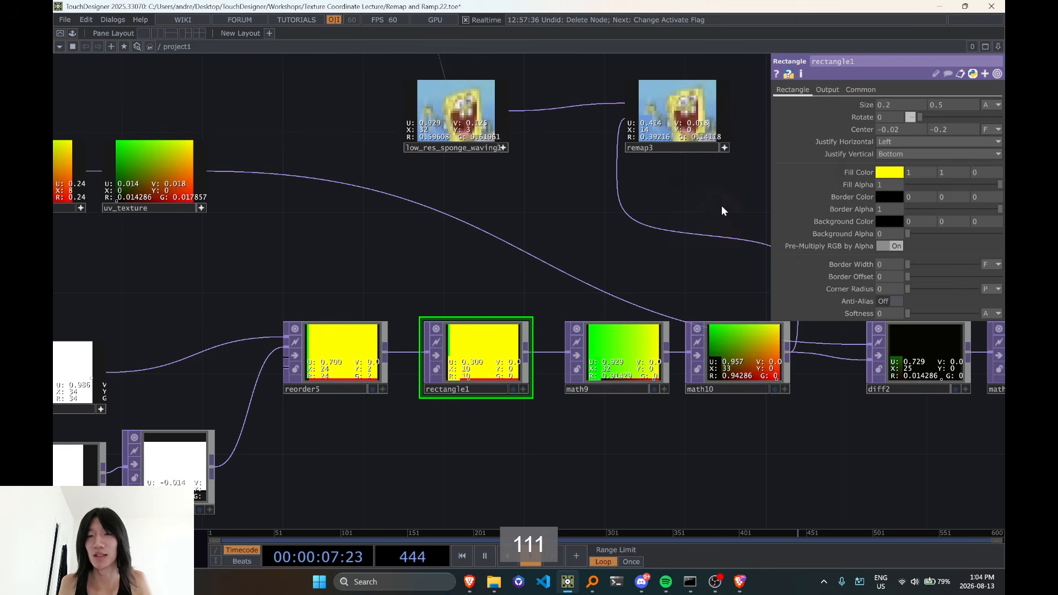
Read the pixel values of the rectangle in remap3 and of the corner pixel in low_res_sponge_waving1
left_click_drag(722, 206, 586, 215)
scroll(551, 168, "up", 5)
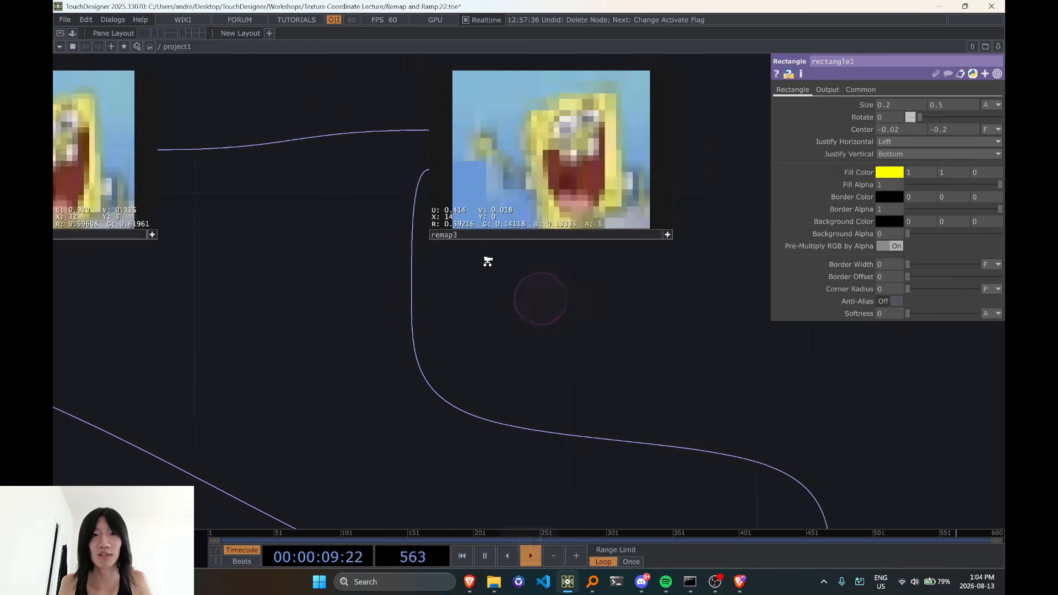
scroll(488, 262, "up", 2)
left_click_drag(413, 296, 592, 302)
scroll(353, 301, "down", 2)
left_click_drag(371, 324, 472, 333)
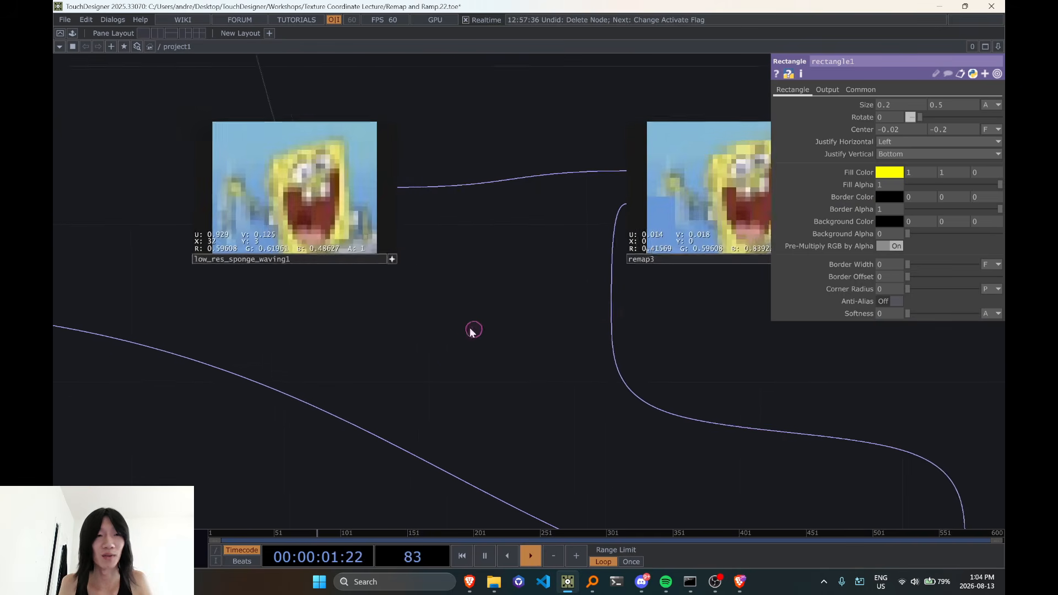
scroll(190, 295, "up", 4)
left_click_drag(327, 338, 156, 324)
middle_click_drag(156, 323, 332, 316)
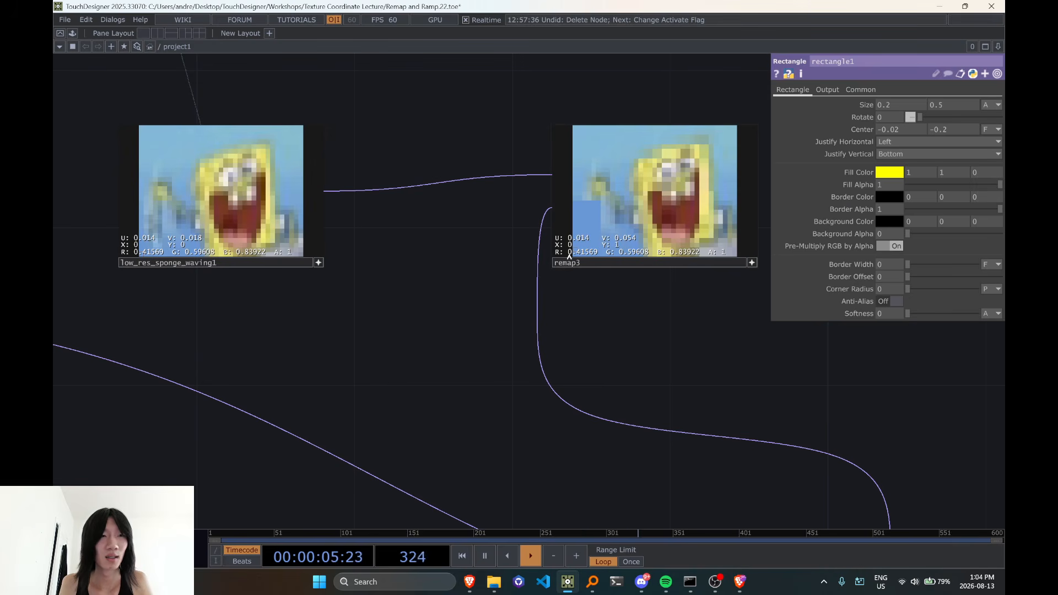
Recheck the source pixel at index 0, 0 in low_res_sponge_waving1 against the rectangle sampled in remap3
scroll(315, 239, "up", 5)
left_click_drag(296, 331, 563, 319)
scroll(271, 234, "down", 8)
scroll(343, 246, "up", 6)
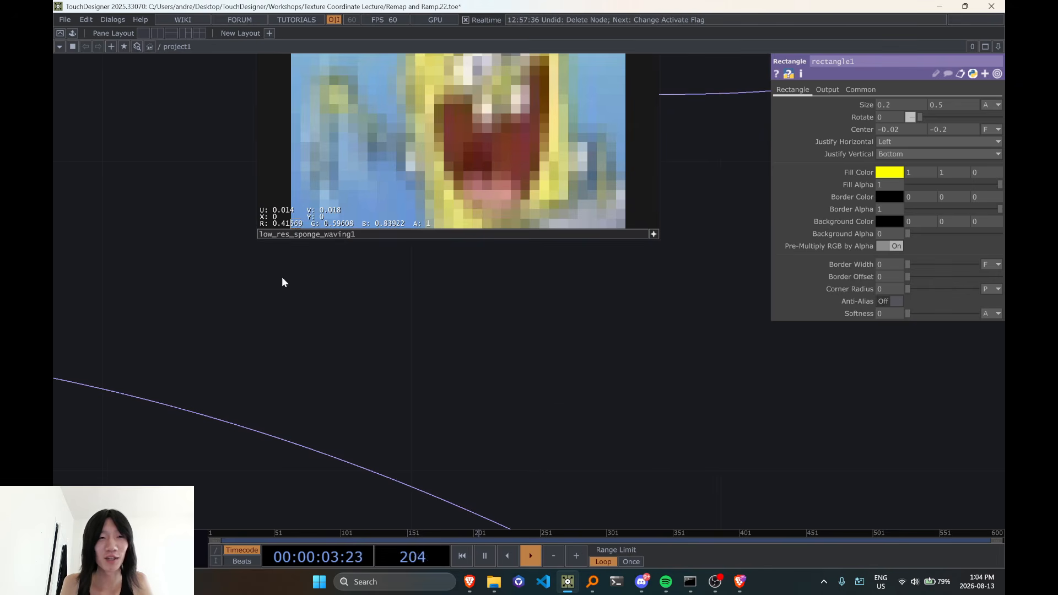
scroll(284, 286, "down", 2)
left_click_drag(286, 310, 267, 302)
scroll(266, 303, "down", 2)
left_click_drag(331, 347, 146, 349)
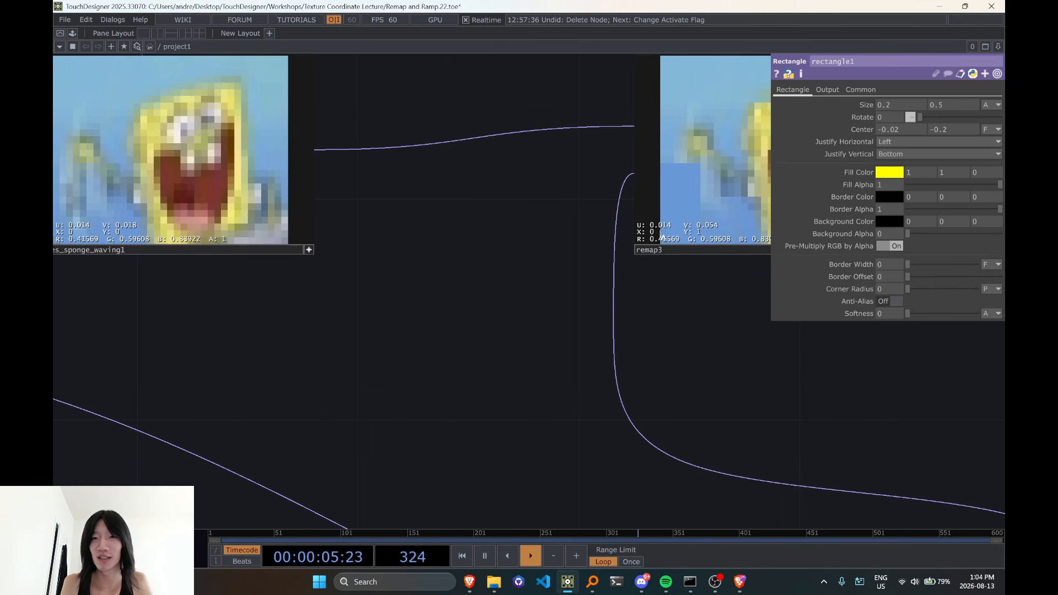
left_click_drag(255, 314, 569, 335)
scroll(372, 266, "down", 3)
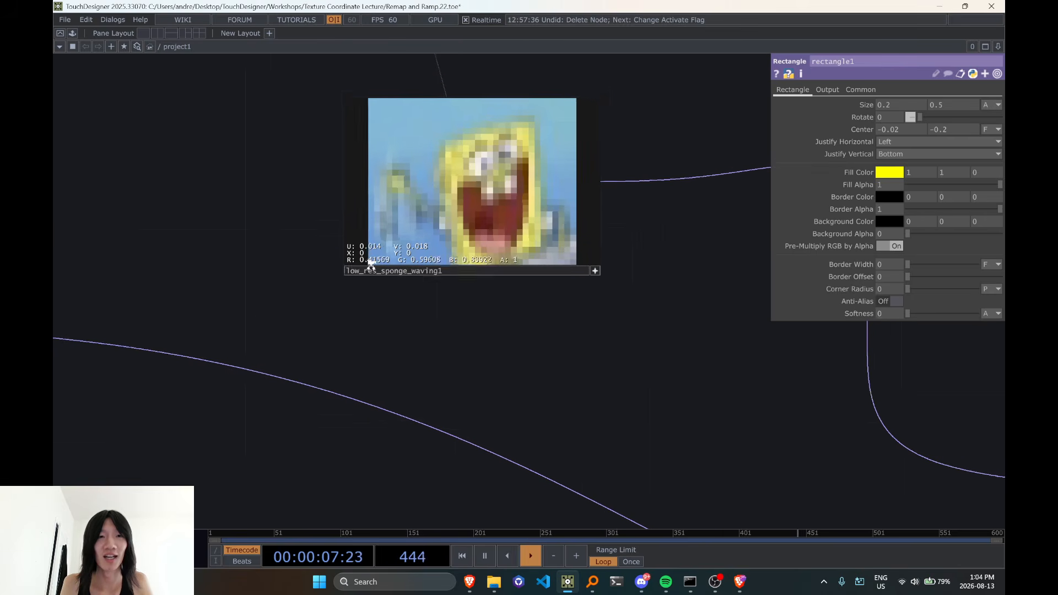
Try 2 as the first Fill Color value of rectangle1, and set it back to 1
left_click_drag(411, 357, 297, 226)
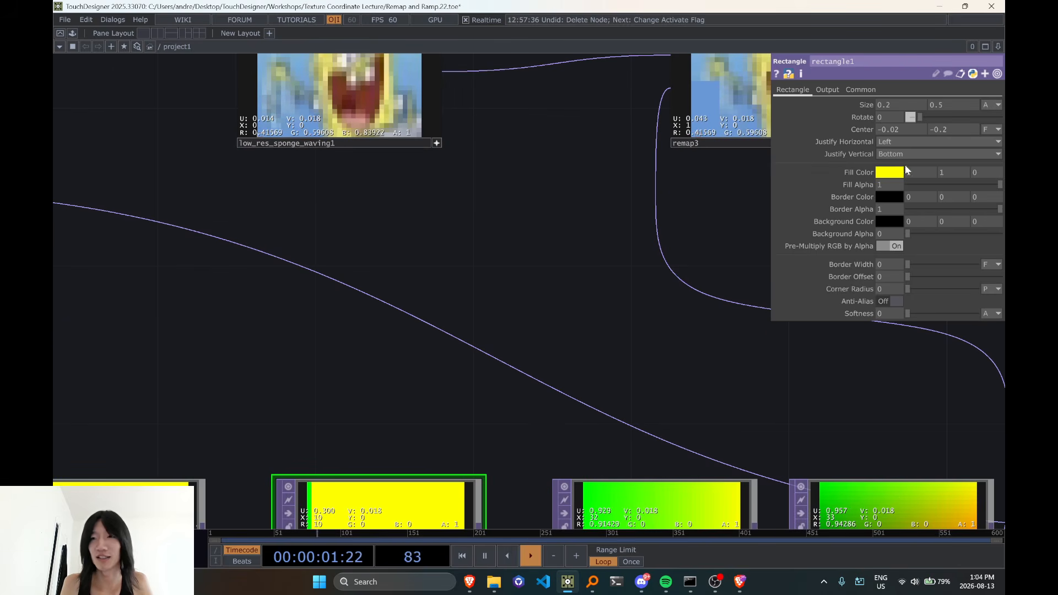
type("2")
left_click(797, 199)
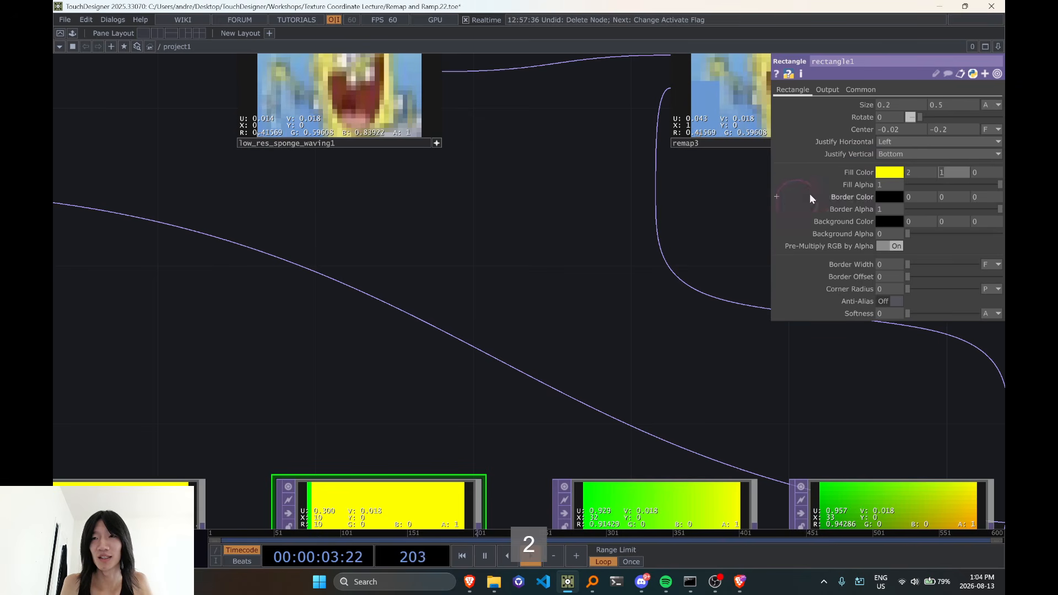
left_click_drag(922, 173, 825, 185)
type("1")
left_click_drag(626, 286, 638, 281)
Set the first two Fill Color values of rectangle1 to 0 and 0, and inspect the sampled pixels in remap3
left_click_drag(925, 175, 810, 182)
type("0")
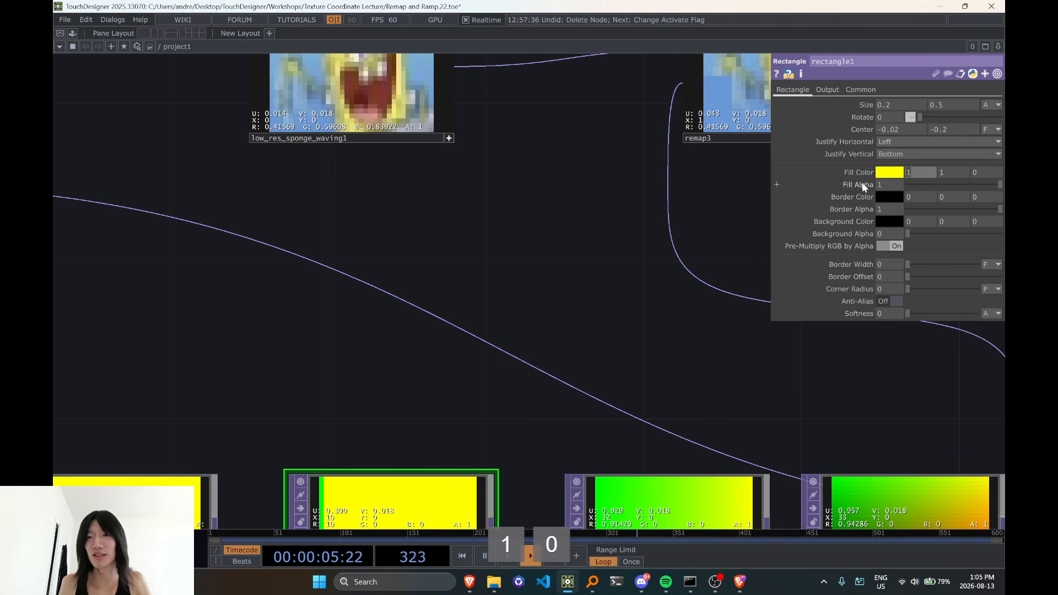
left_click_drag(953, 173, 914, 186)
type("0")
left_click_drag(542, 290, 371, 344)
scroll(510, 241, "up", 3)
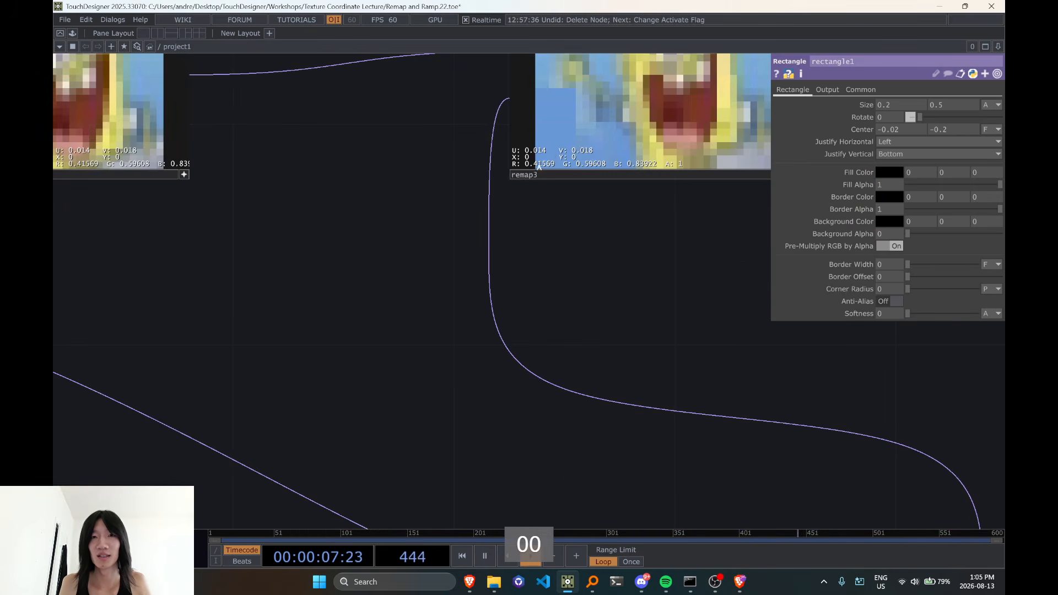
scroll(539, 165, "down", 5)
scroll(543, 161, "up", 3)
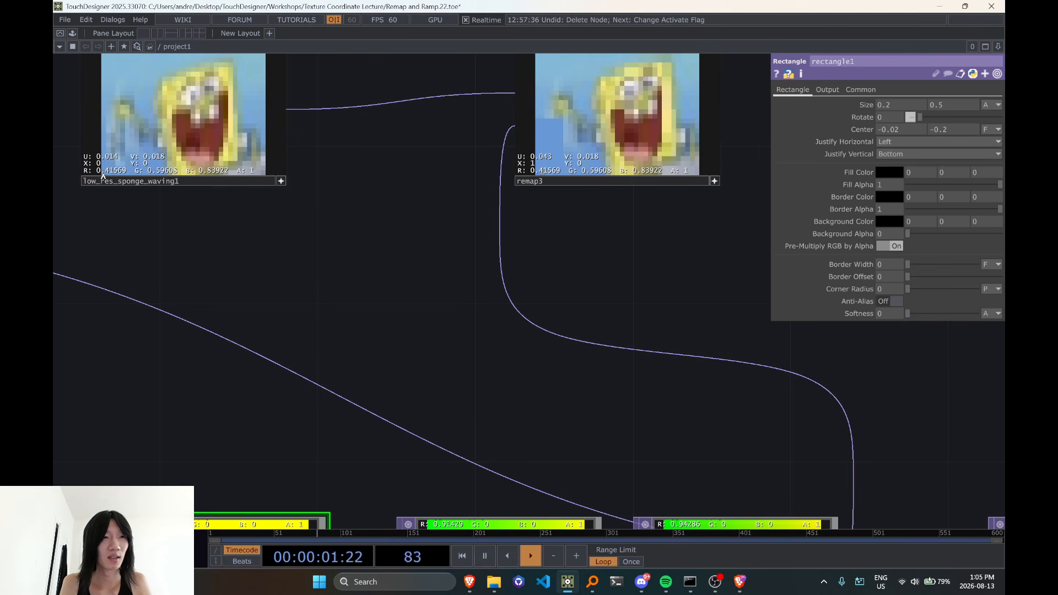
Change rectangle1's first two Fill Color values to 2 and 2, and check the rectangle in remap3
left_click(924, 173)
type("2")
key("Tab")
type("2")
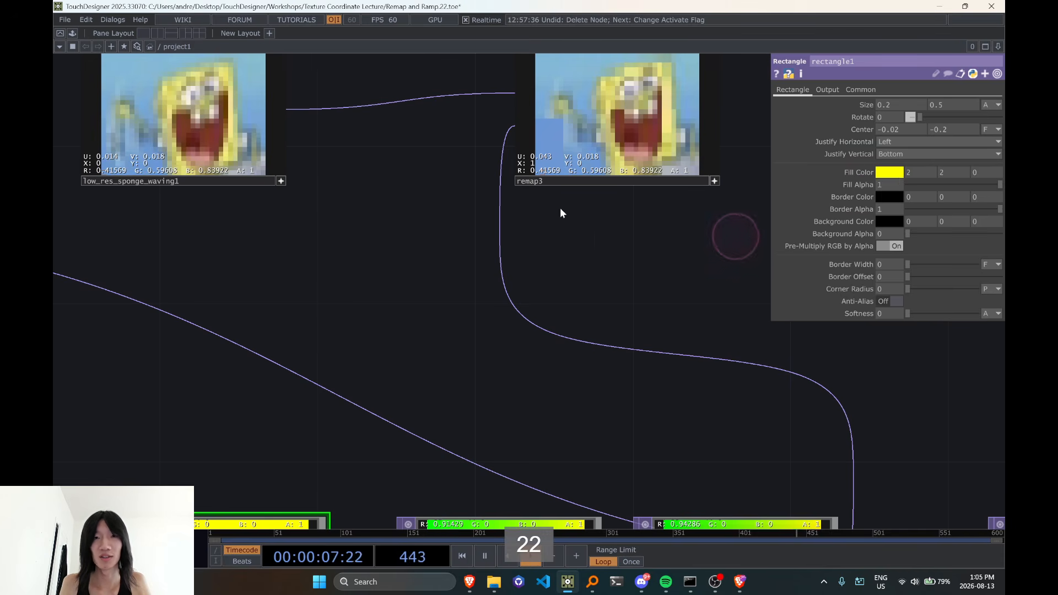
left_click_drag(639, 232, 634, 235)
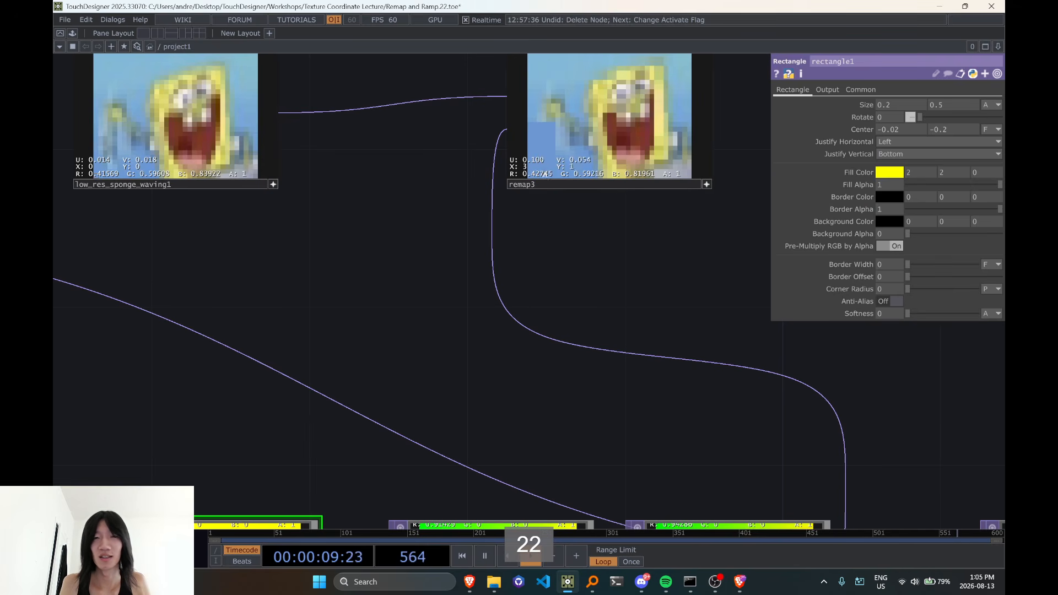
Change rectangle1's first two Fill Color values to 5 and 5, and compare remap3 with low_res_sponge_waving1
left_click(920, 173)
type("5")
key("Tab")
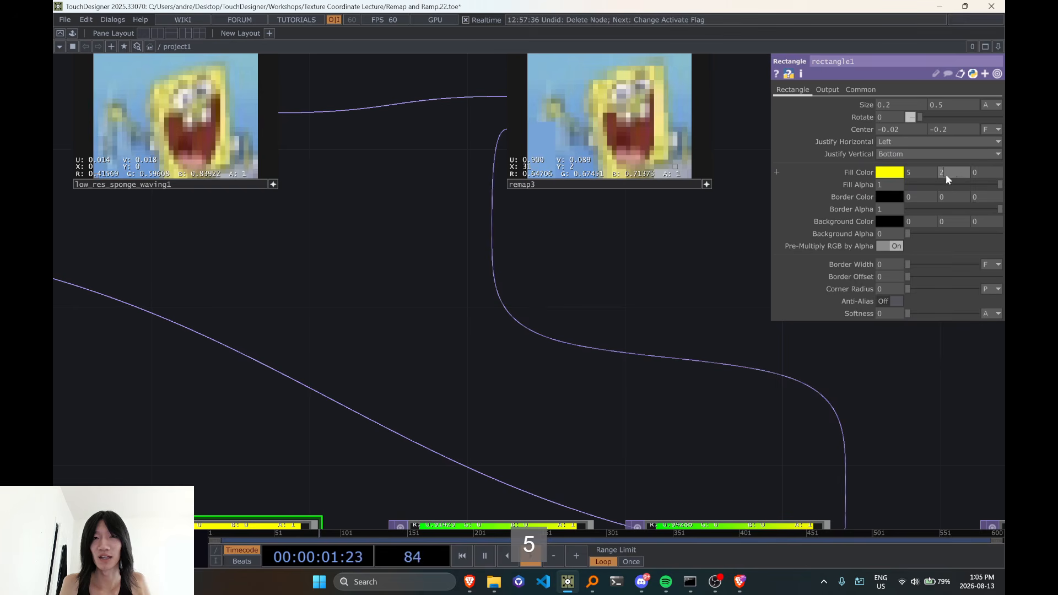
type("5")
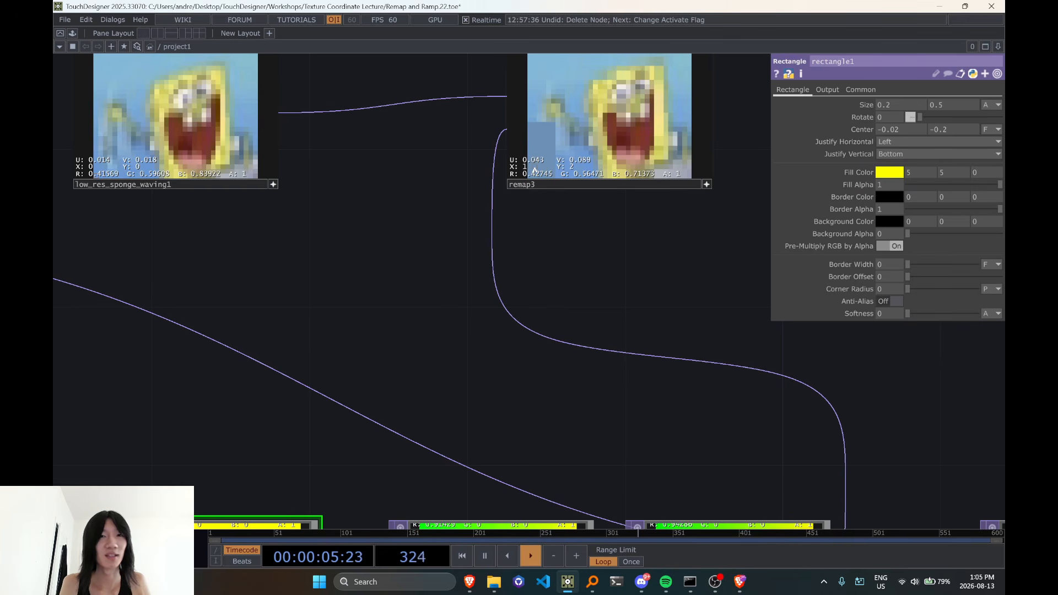
left_click_drag(470, 243, 633, 261)
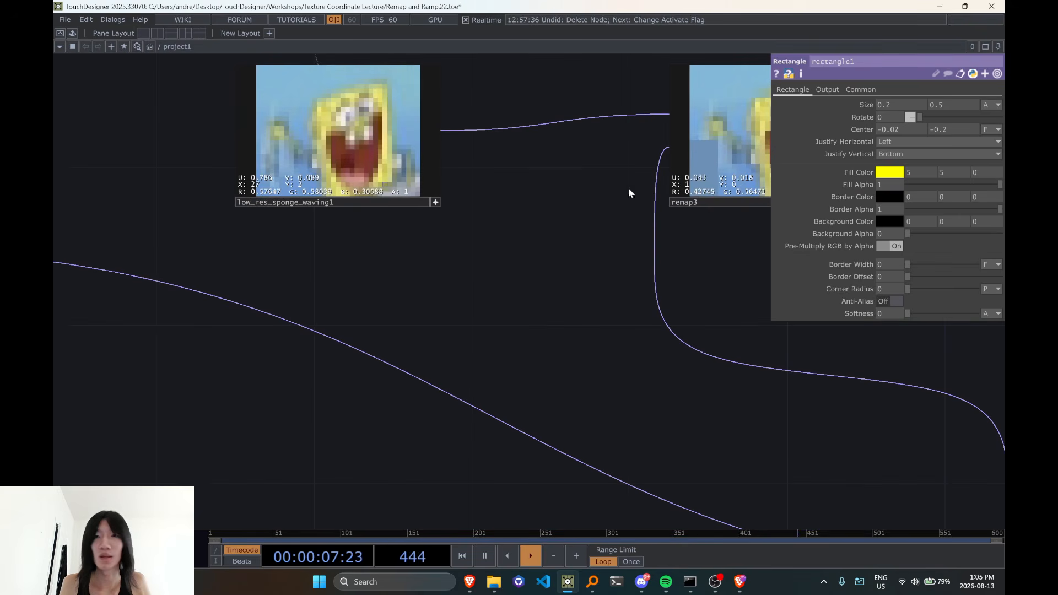
Set rectangle1's second Fill Color value to 1 and compare the source pixels in low_res_sponge_waving1 with remap3
left_click(945, 173)
type("1")
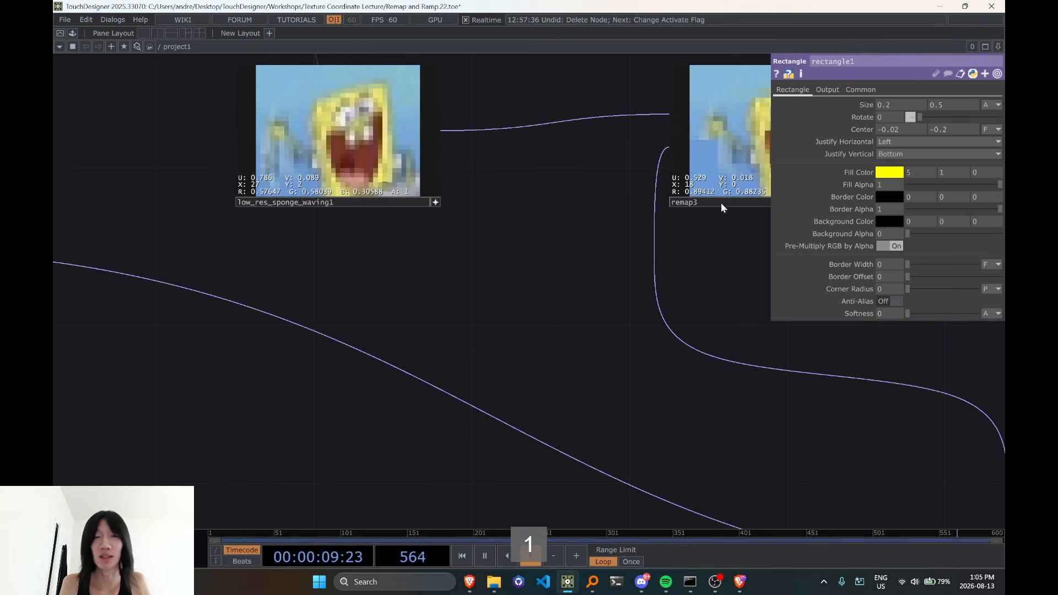
scroll(300, 193, "up", 3)
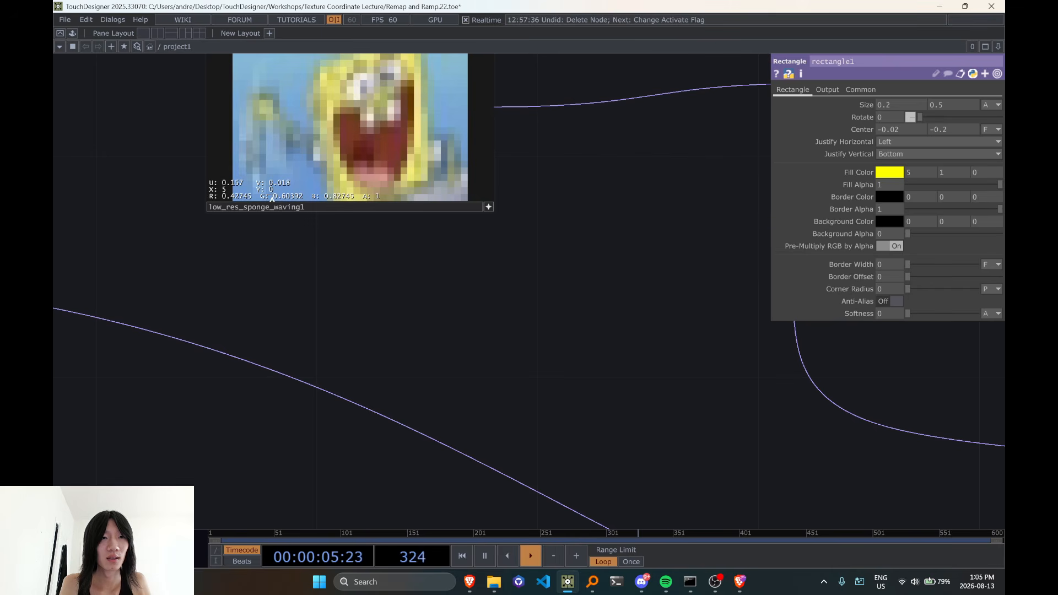
left_click_drag(344, 292, 262, 298)
middle_click_drag(262, 297, 435, 292)
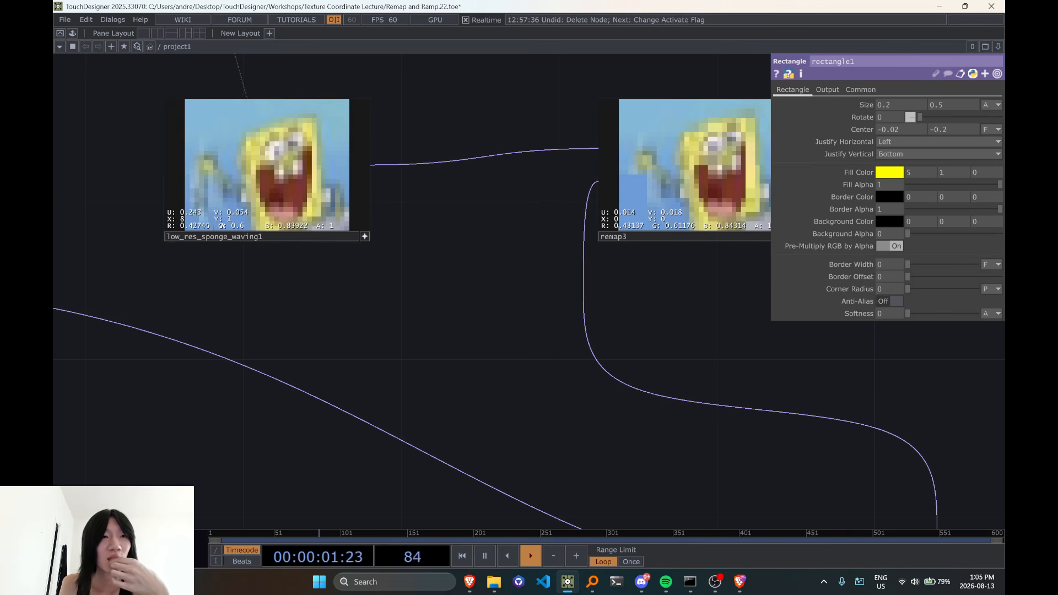
scroll(216, 222, "up", 3)
scroll(216, 222, "up", 2)
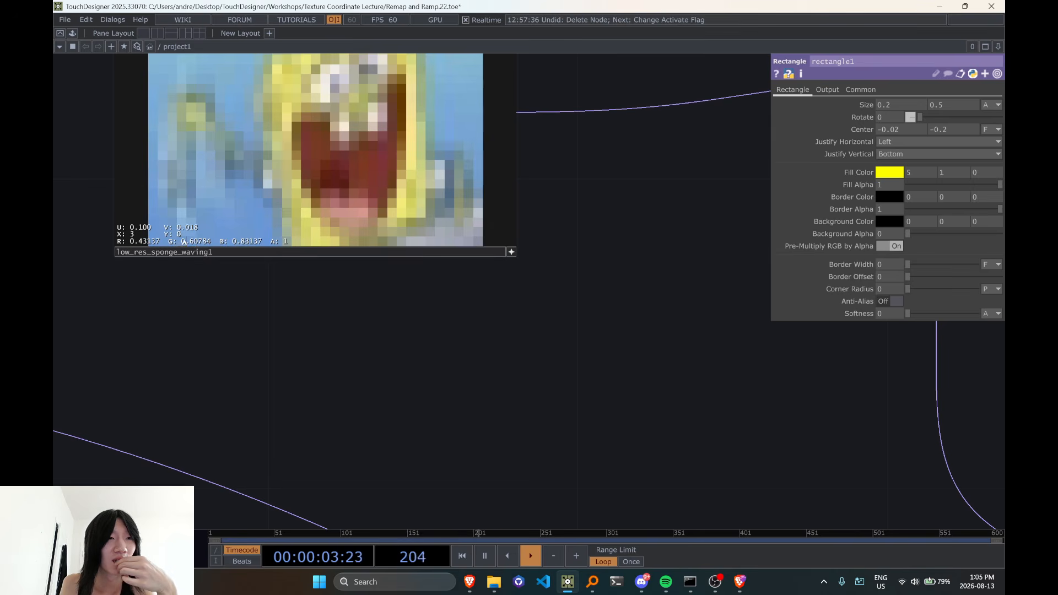
scroll(209, 330, "down", 4)
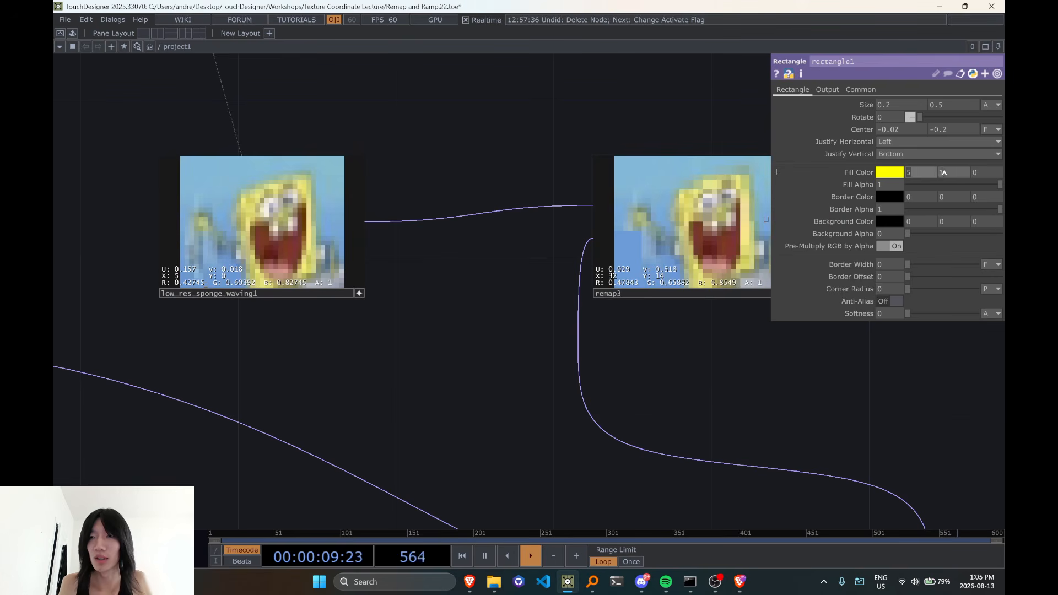
Set rectangle1's second Fill Color value to 0 and compare the rectangle area in remap3 with low_res_sponge_waving1
type("0")
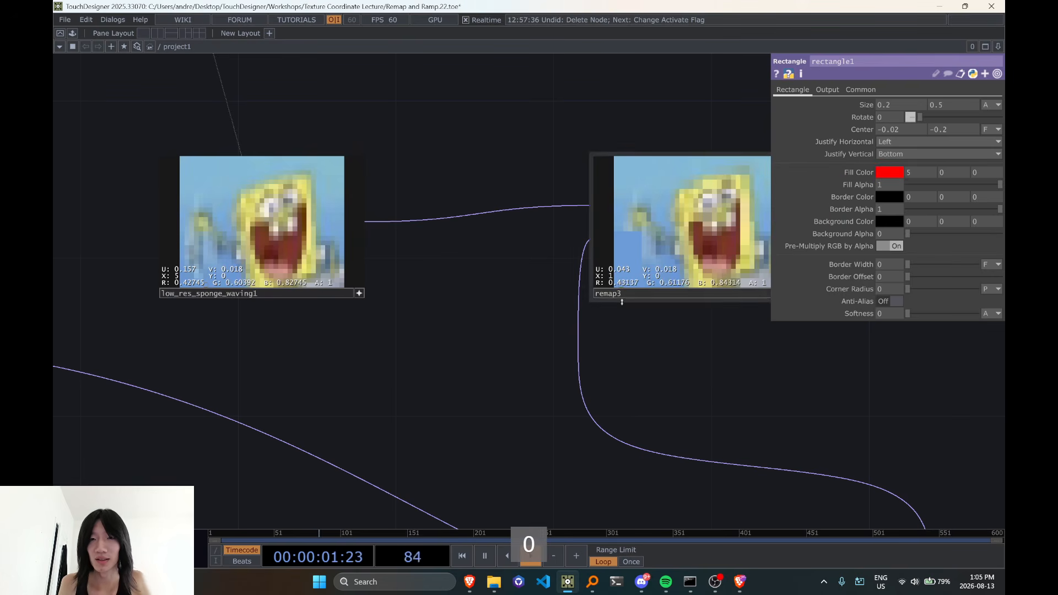
scroll(612, 279, "up", 4)
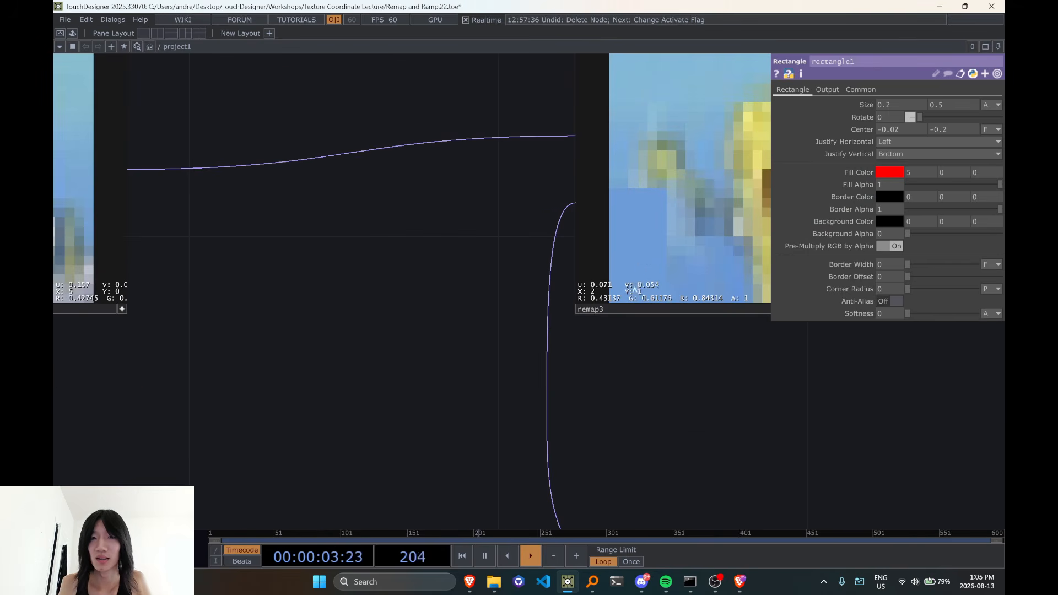
scroll(634, 287, "down", 4)
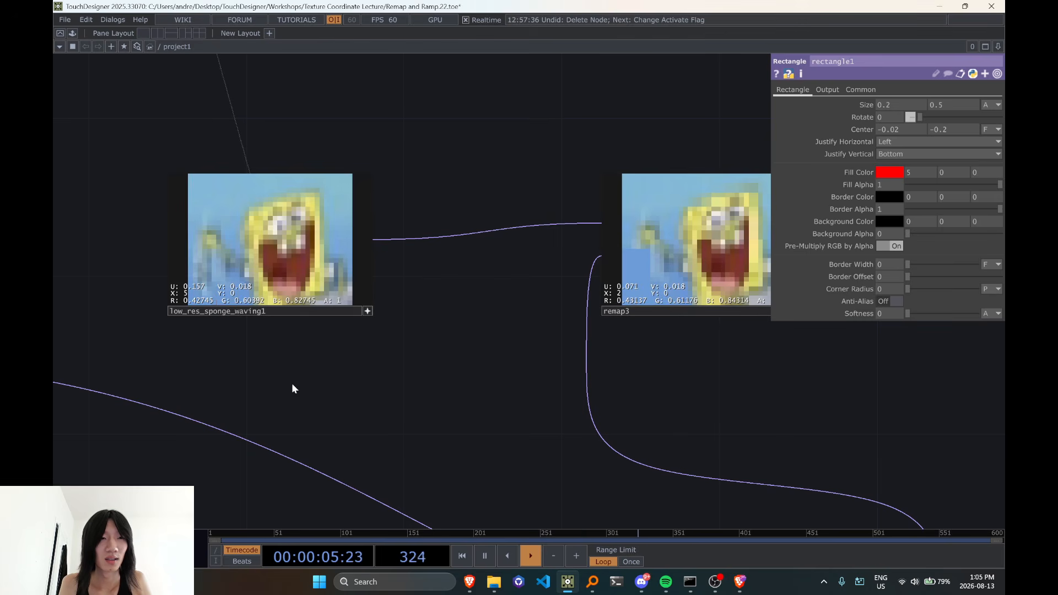
left_click_drag(381, 385, 322, 380)
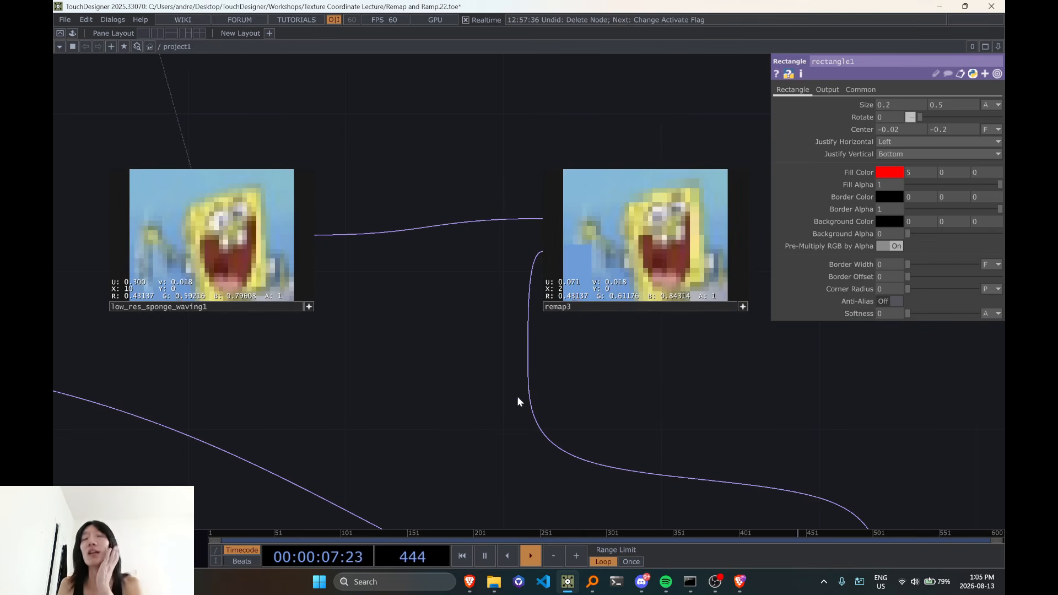
Examine the node chain from the pattern operators through to math11, including pattern4's Channel and Pattern parameters
scroll(517, 396, "down", 4)
left_click_drag(472, 343, 377, 228)
left_click_drag(597, 237, 503, 246)
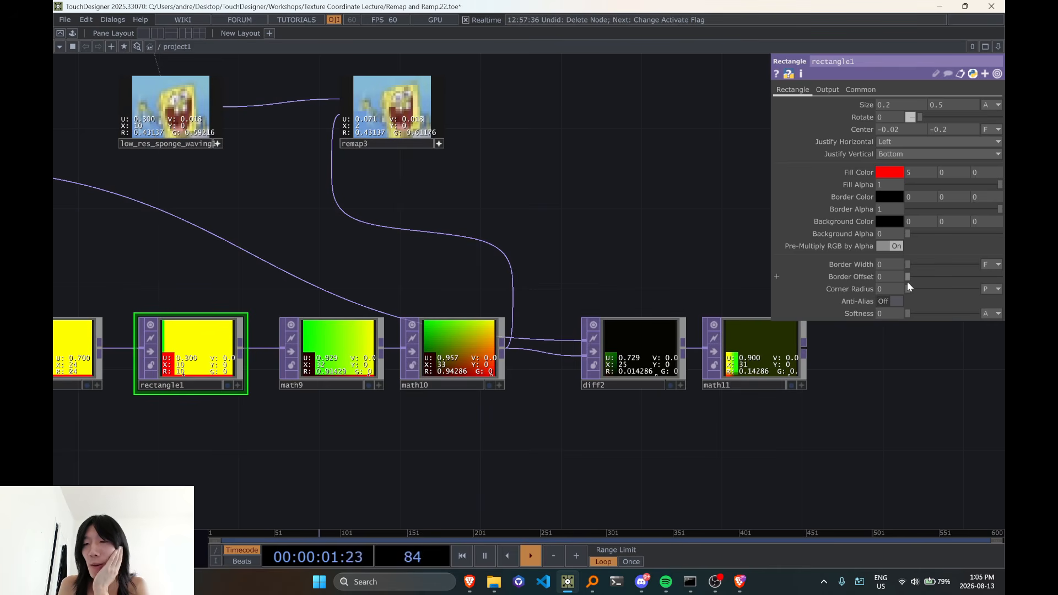
scroll(758, 277, "down", 5)
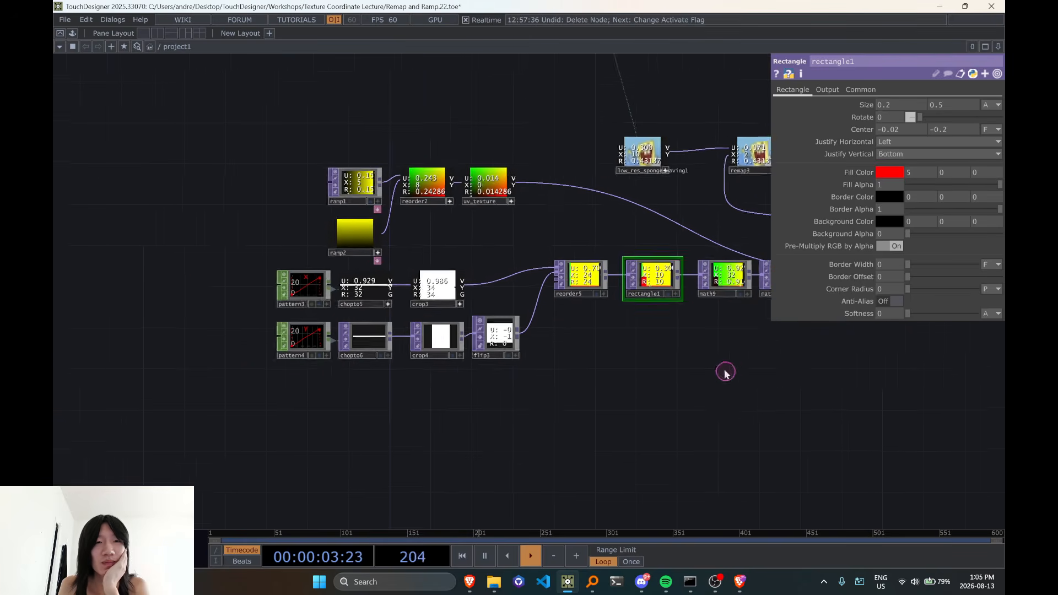
left_click(359, 294)
left_click(356, 336)
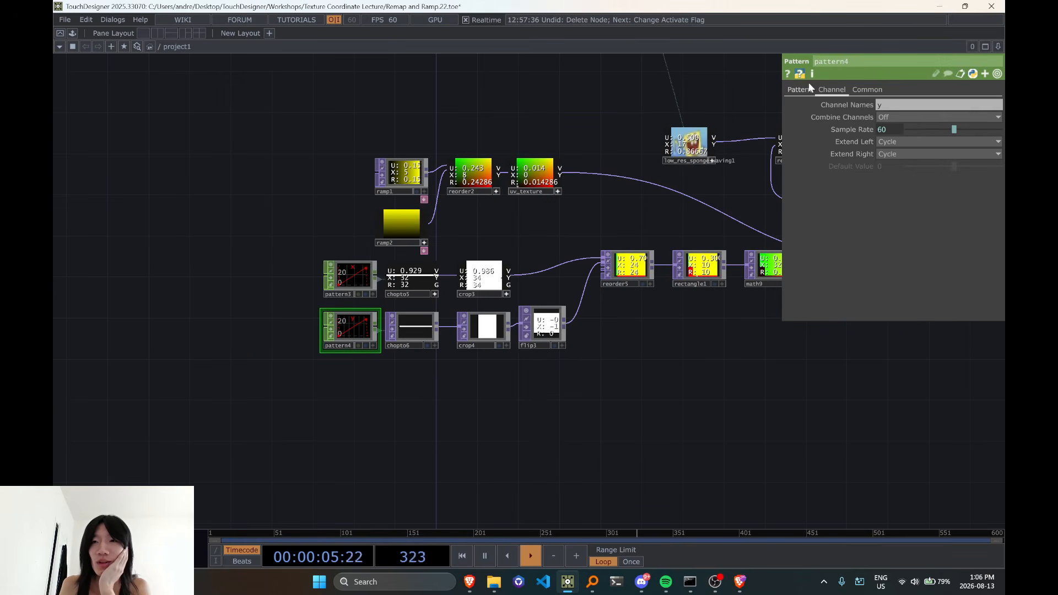
left_click_drag(777, 345, 418, 380)
scroll(369, 334, "up", 3)
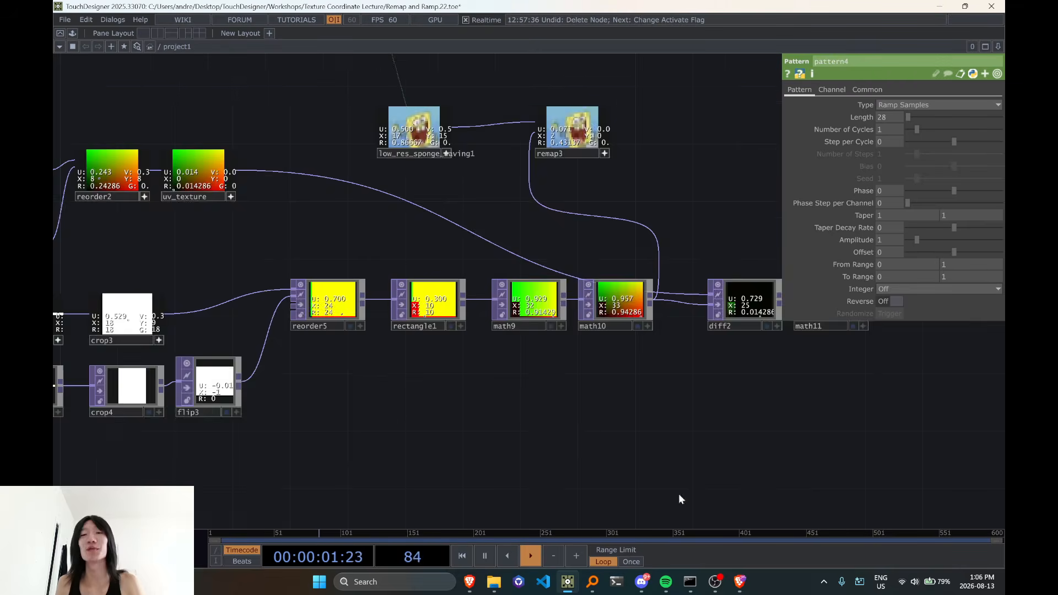
left_click_drag(679, 494, 425, 511)
left_click_drag(373, 267, 523, 264)
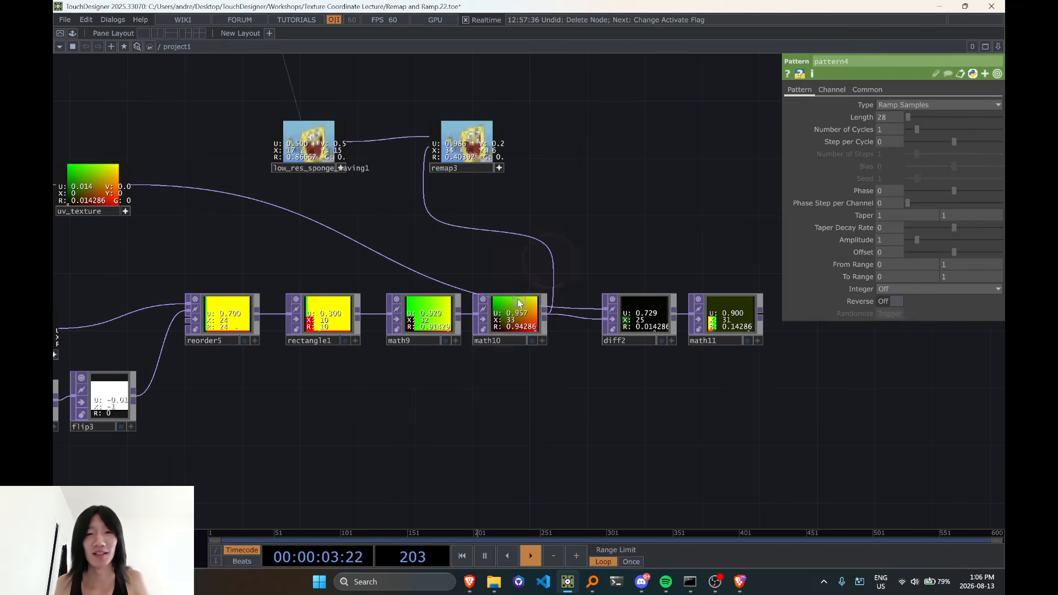
left_click(525, 316)
key("Delete")
left_click_drag(503, 362, 457, 370)
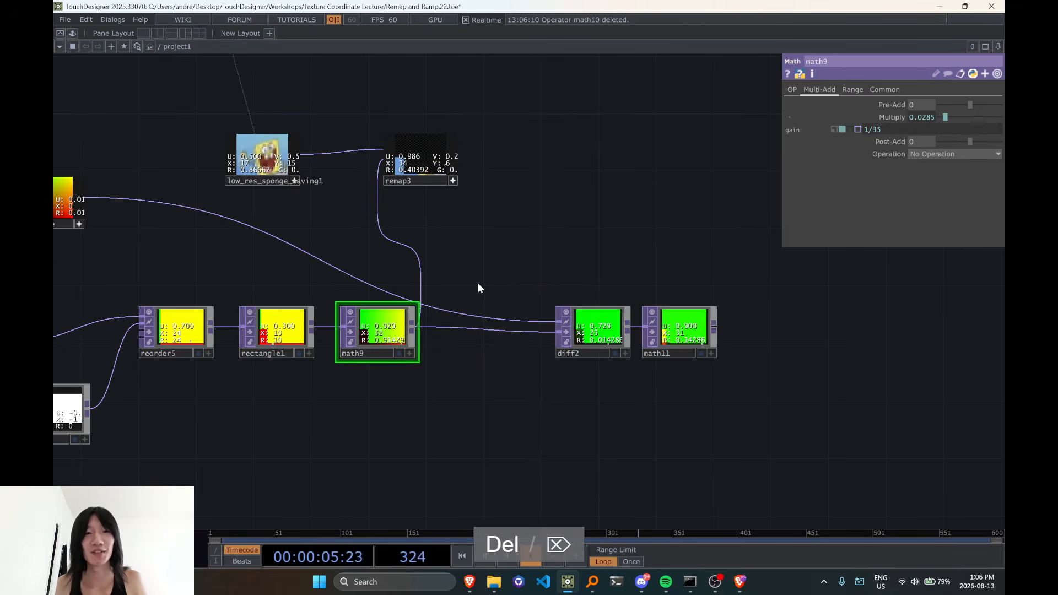
key("ctrl+z")
Delete rectangle1 from the chain between reorder5 and math9
left_click_drag(426, 408, 497, 399)
left_click(357, 308)
key("Delete")
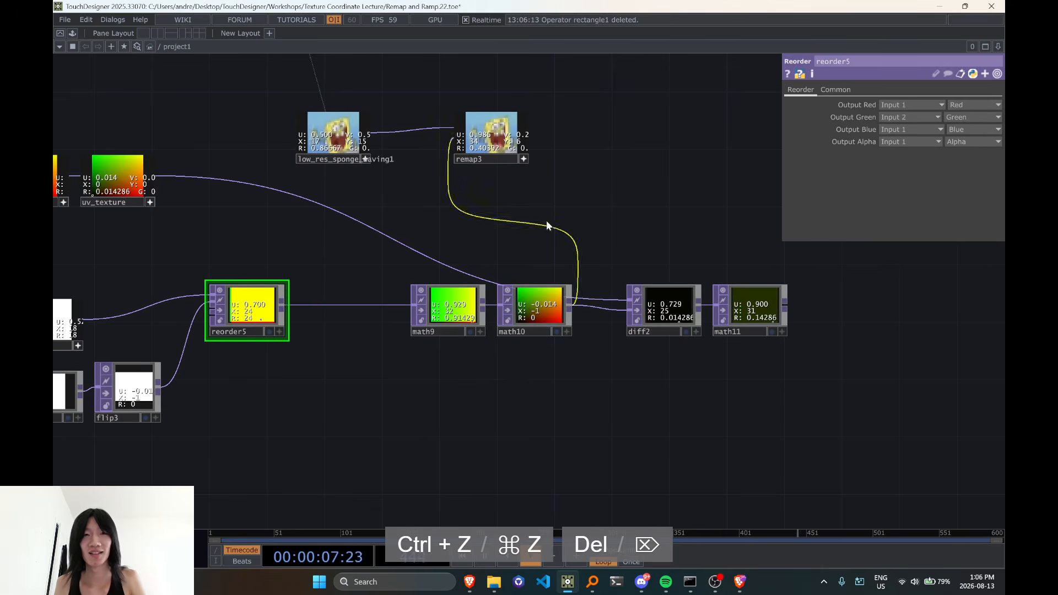
Activate math11's viewer and inspect the amplified difference between the two UV textures
left_click_drag(520, 158, 466, 208)
scroll(712, 317, "up", 5)
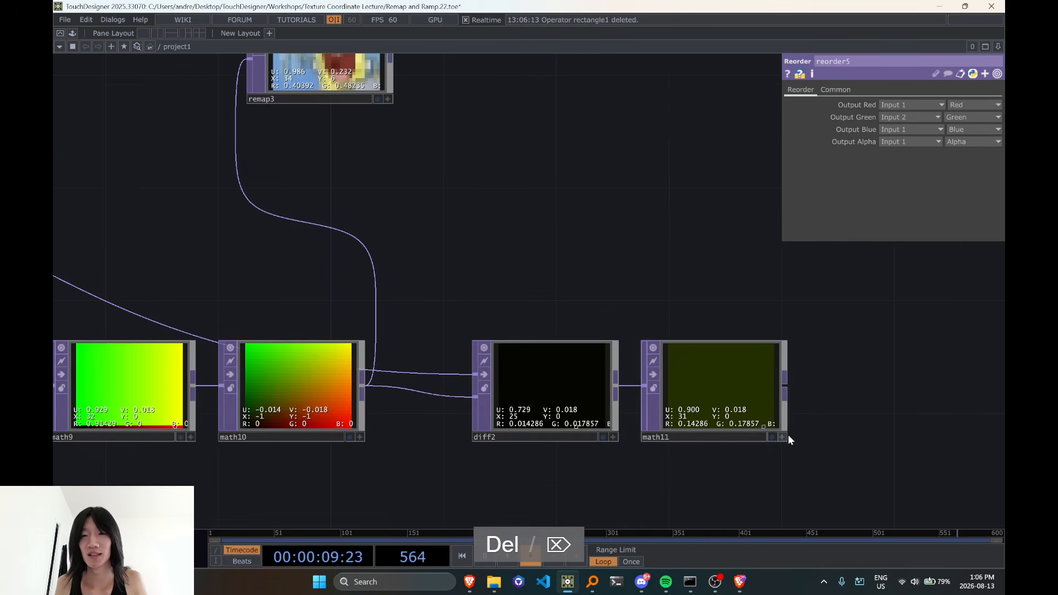
left_click(784, 438)
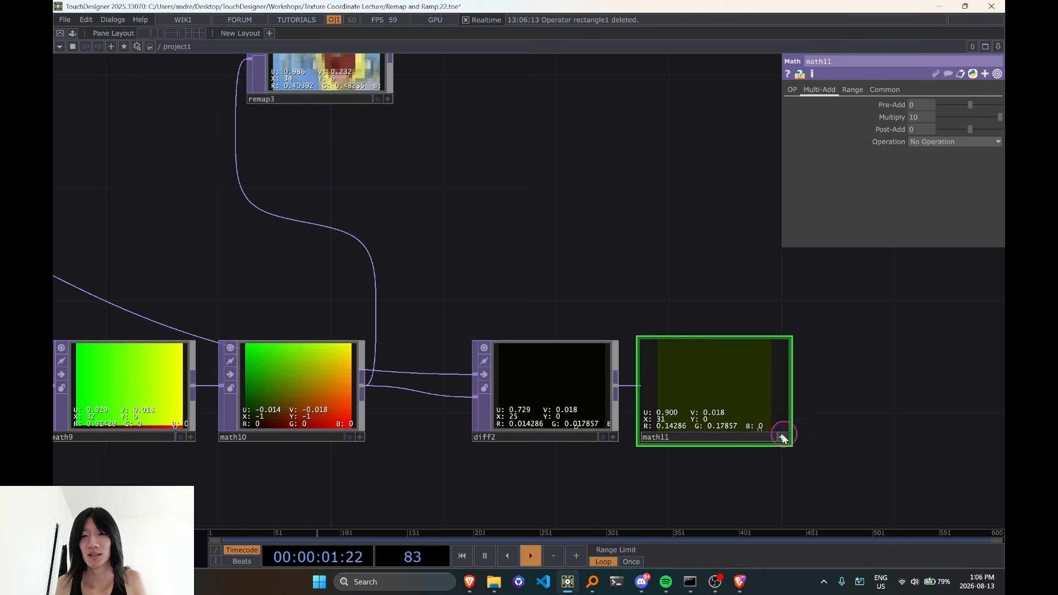
Move math9 and math10 next to reorder5 and check the Multiply settings of both operators
scroll(617, 315, "down", 5)
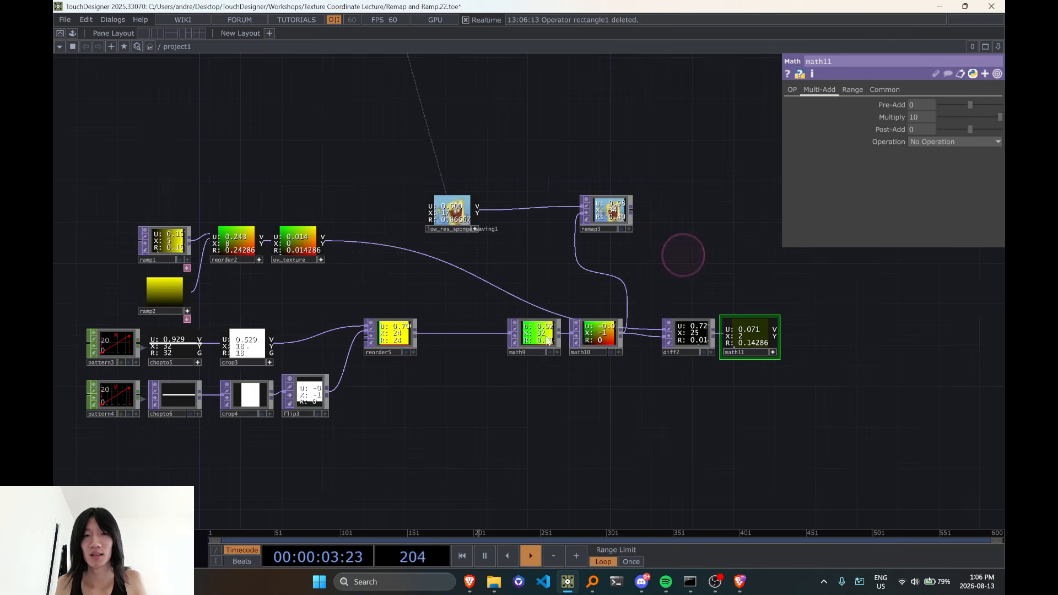
left_click_drag(537, 339, 460, 338)
left_click_drag(590, 342, 501, 342)
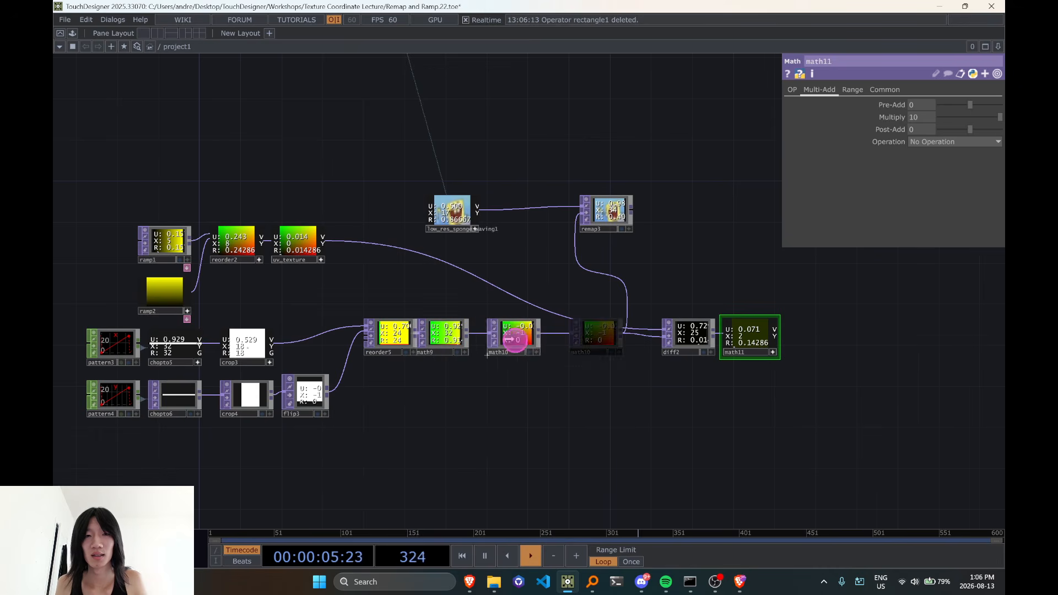
left_click(501, 342)
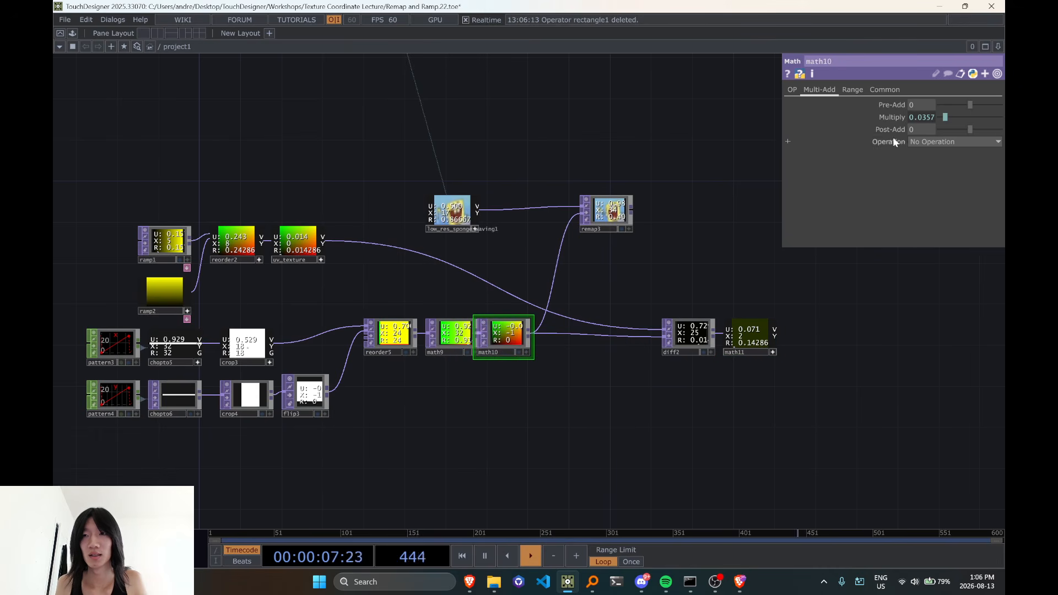
left_click(925, 118)
left_click(443, 341)
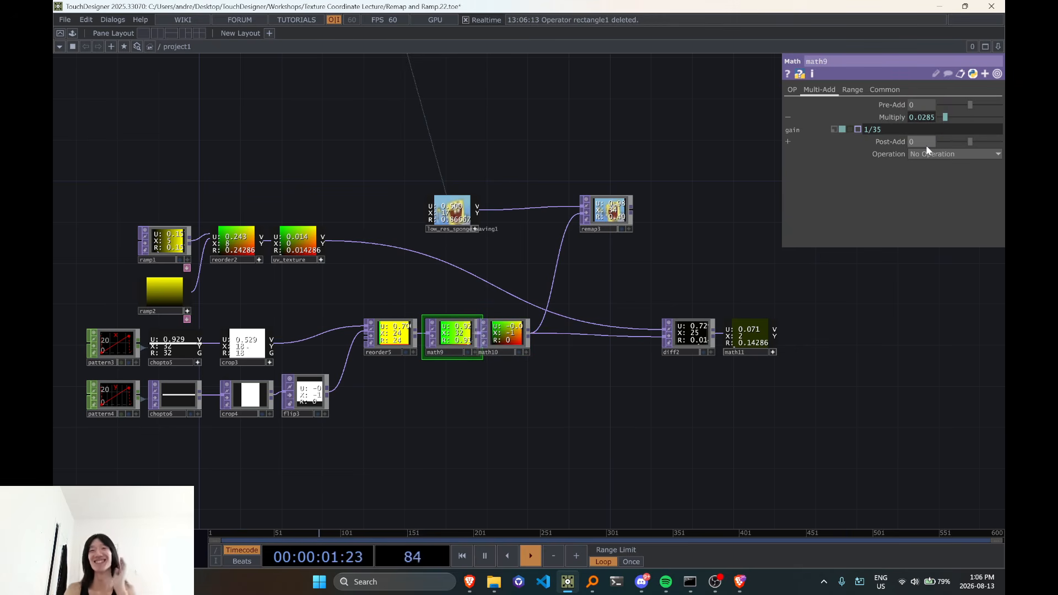
Set math9's Post-Add to the expression me.par.gain/2, referencing its own Multiply parameter
scroll(420, 366, "up", 5)
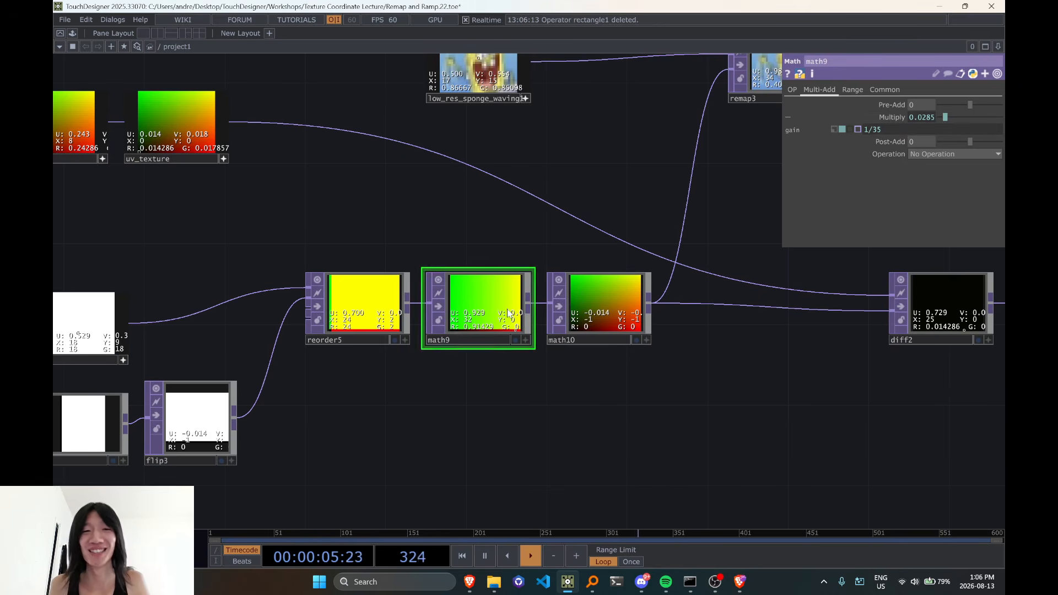
left_click(490, 317)
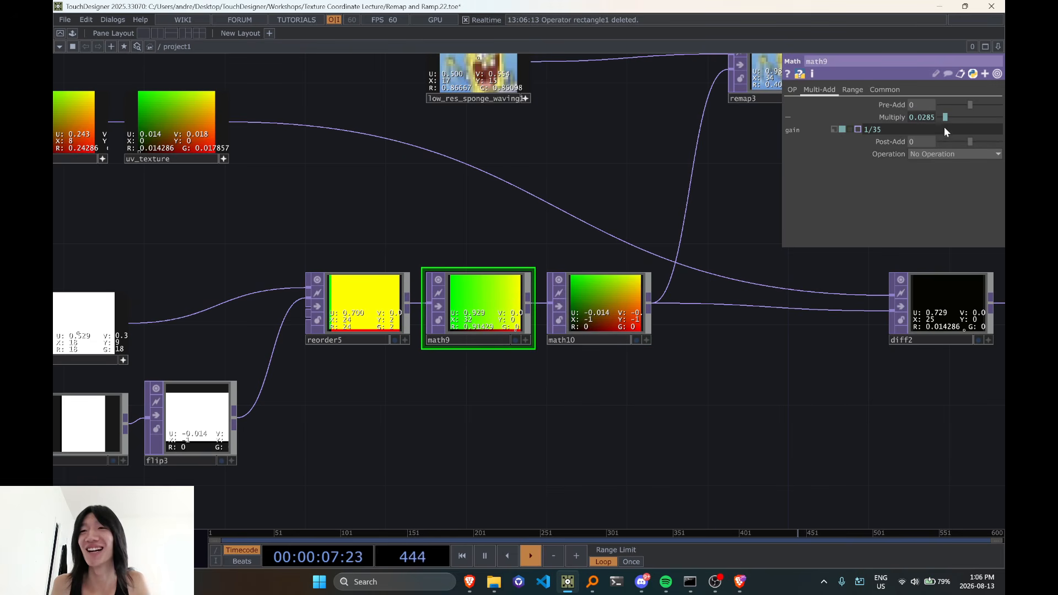
left_click(944, 130)
key("ctrl+a")
key("ctrl+c")
left_click(930, 141)
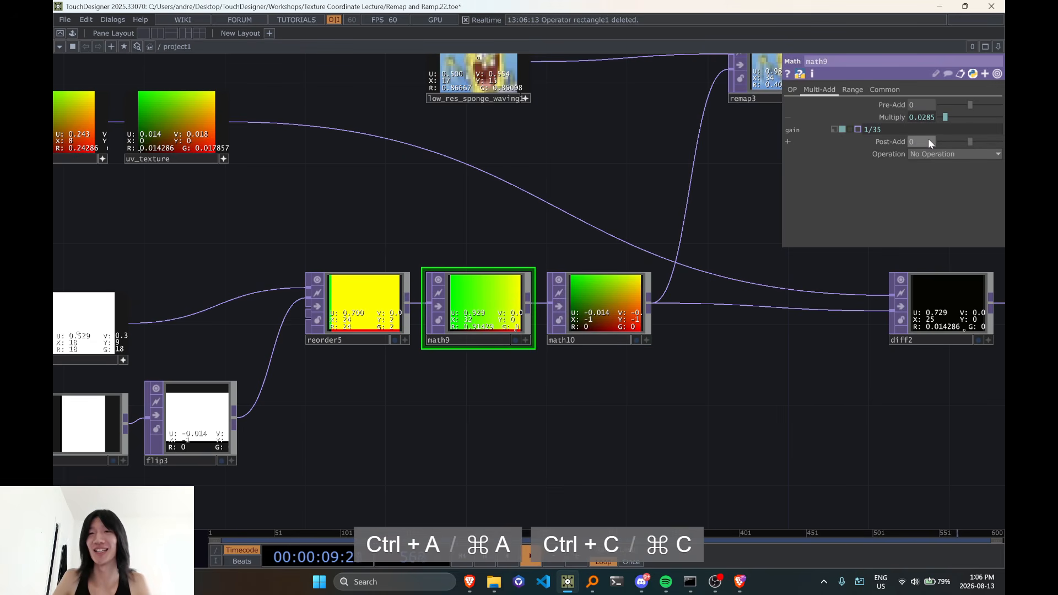
left_click_drag(901, 119, 921, 143)
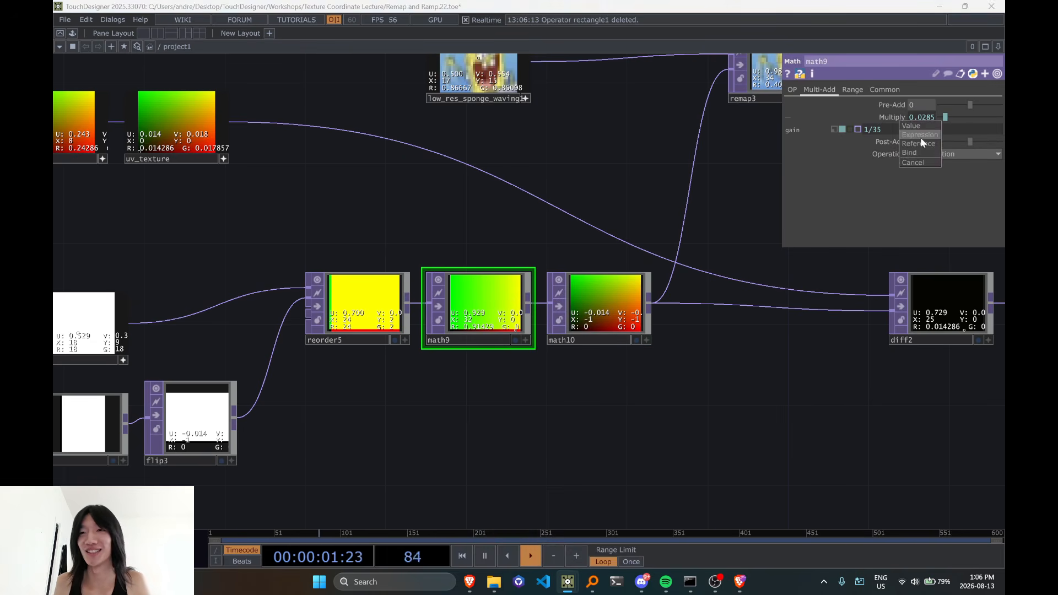
left_click(920, 137)
type("/")
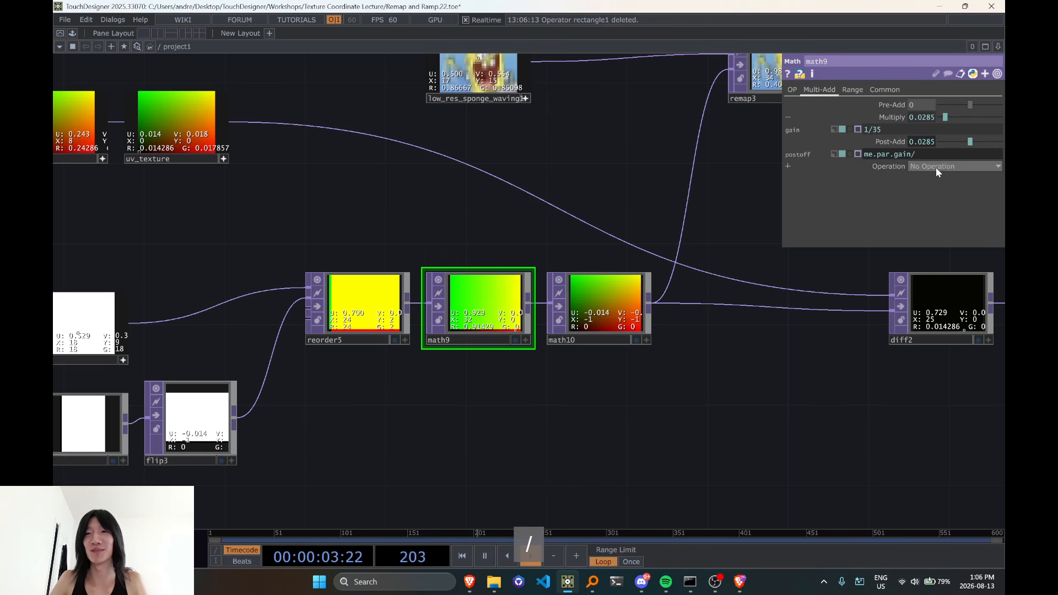
type("2")
key("Return")
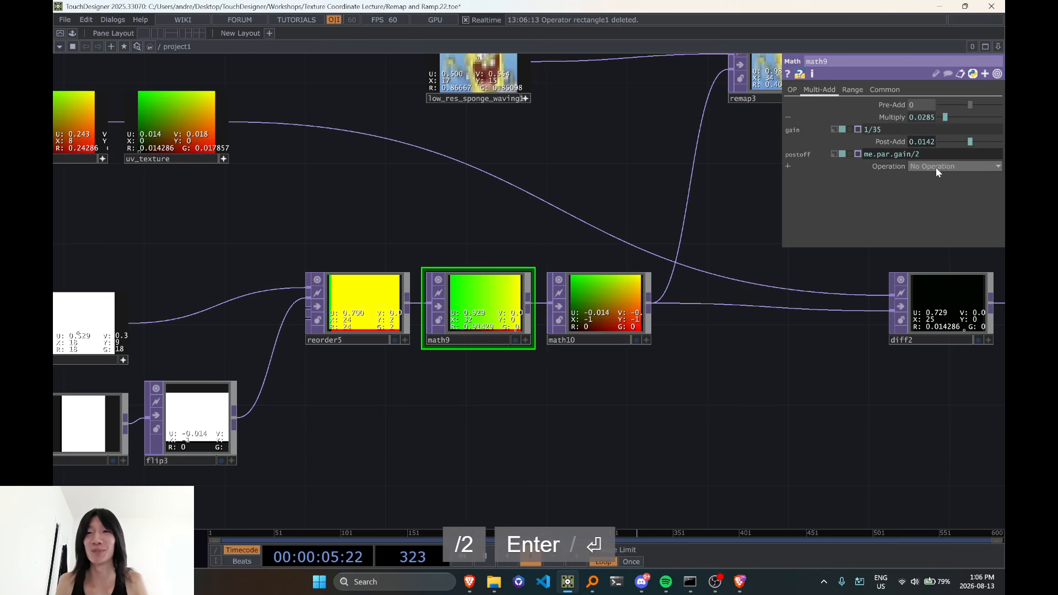
Set math10's Post-Add to the expression me.par.gain/2, referencing its own Multiply parameter
left_click(935, 151)
key("ctrl+c")
left_click_drag(671, 199, 620, 165)
left_click(605, 324)
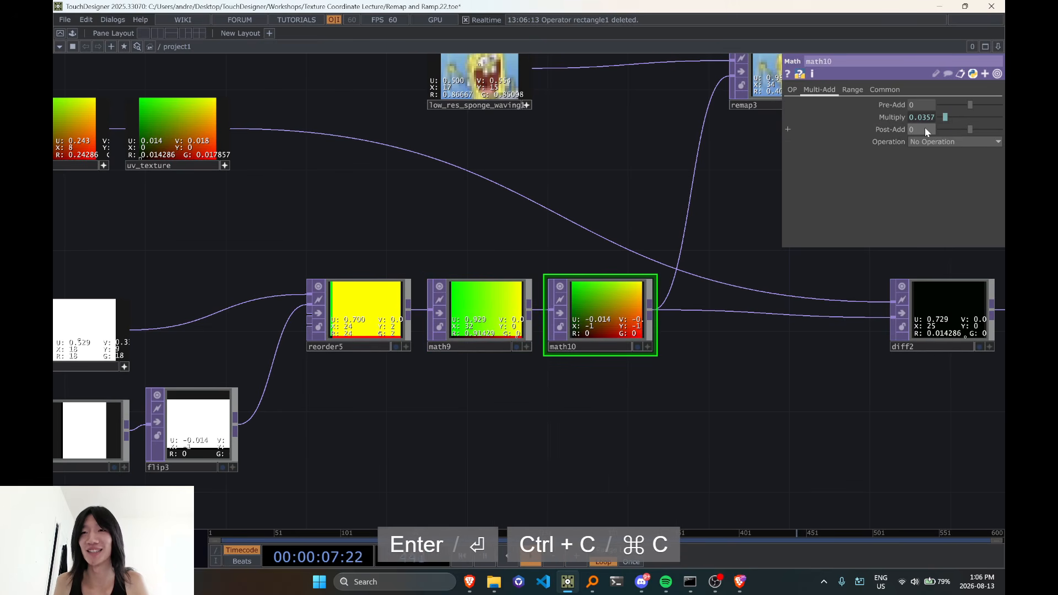
key("ctrl+v")
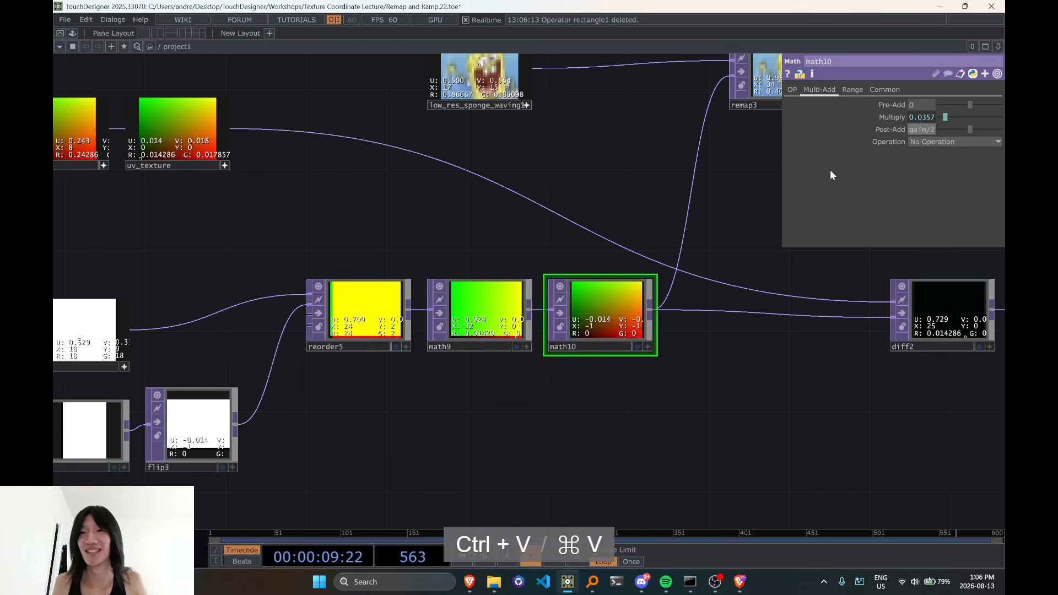
left_click_drag(919, 128, 924, 131)
left_click(924, 132)
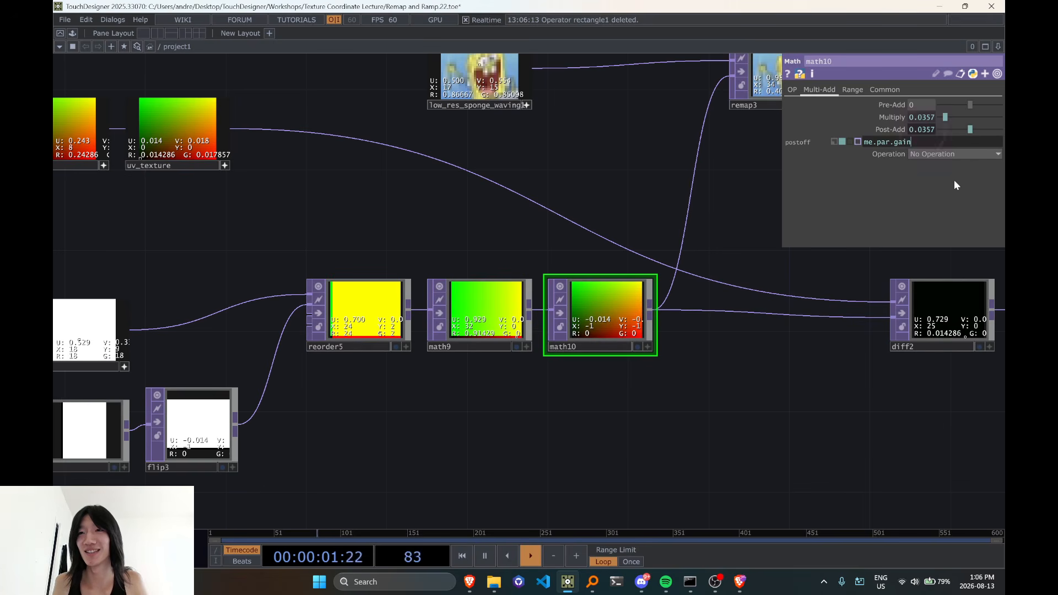
type("/2")
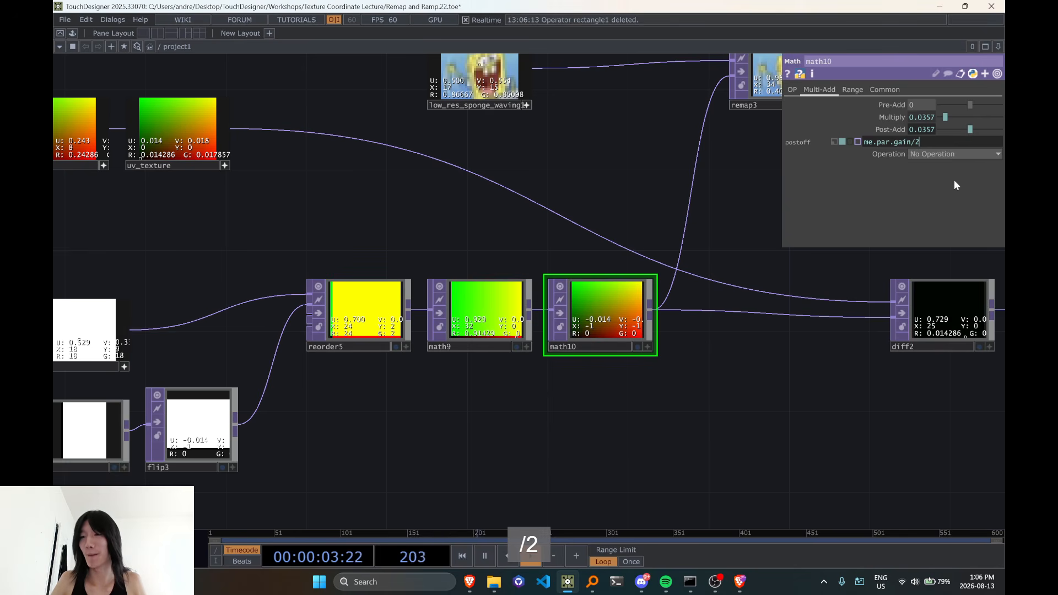
key("Return")
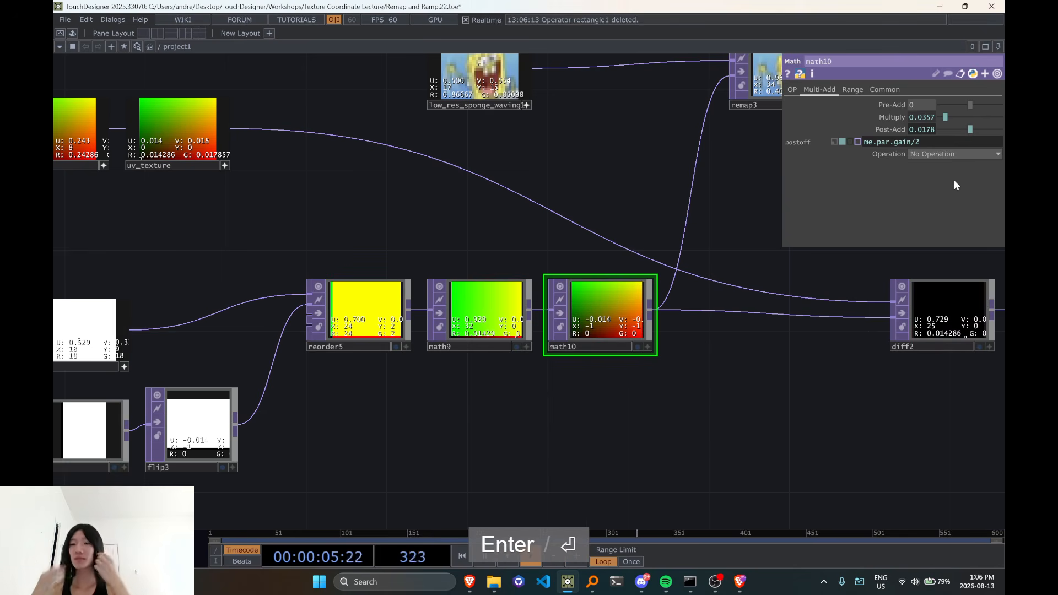
Examine the effect of the half-pixel offset on math9, math10, diff2, math11 and remap3
middle_click_drag(503, 266, 623, 217)
left_click_drag(580, 221, 395, 275)
left_click_drag(563, 240, 535, 263)
scroll(475, 246, "up", 6)
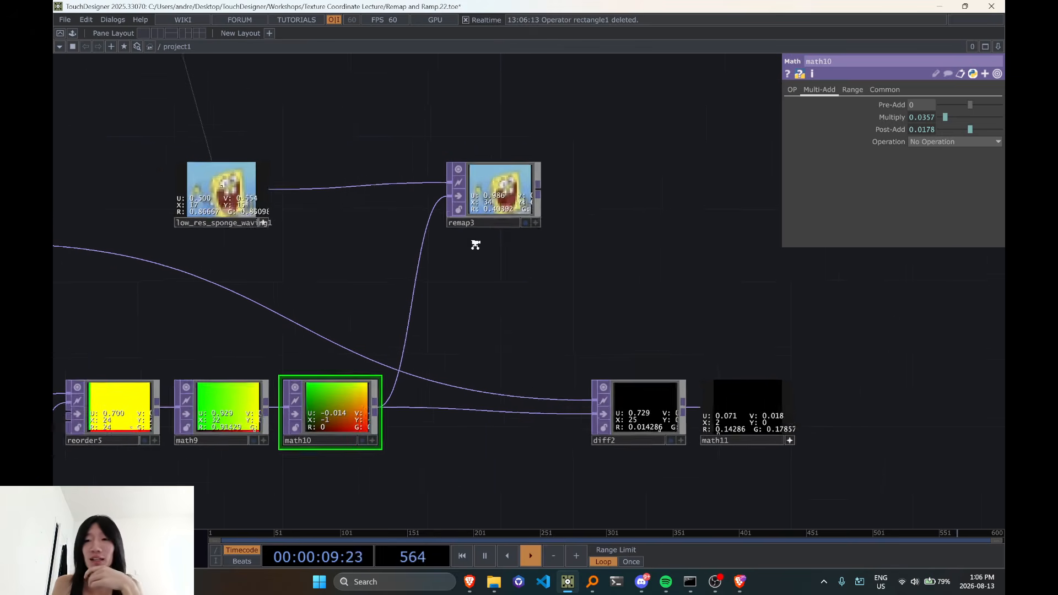
scroll(510, 217, "up", 3)
middle_click_drag(510, 218, 506, 280)
left_click_drag(507, 280, 695, 202)
left_click(420, 333)
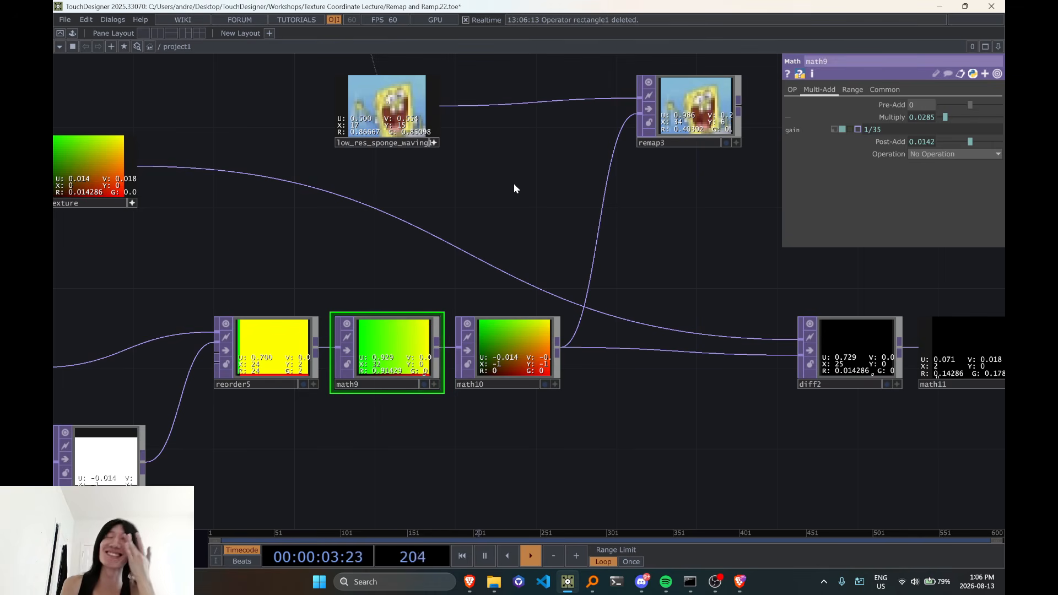
scroll(514, 189, "down", 6)
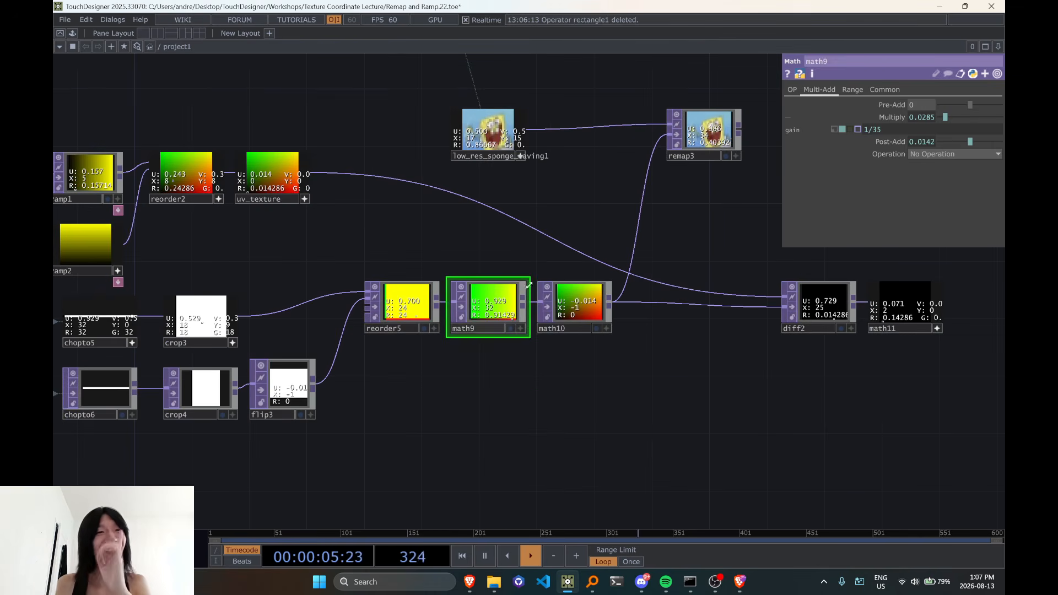
scroll(551, 342, "up", 4)
scroll(634, 301, "down", 1)
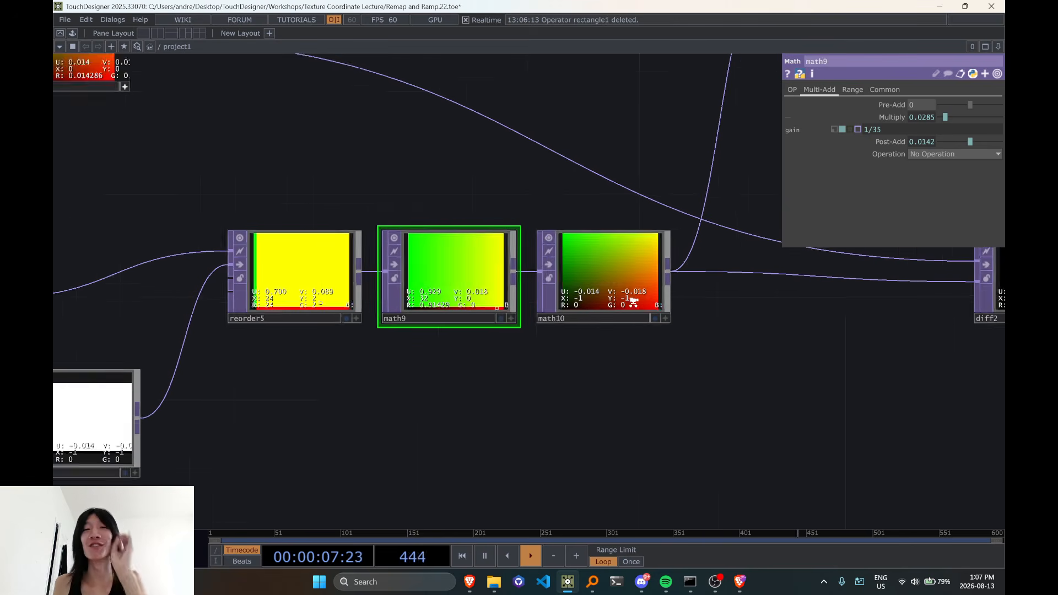
Activate math10's viewer and inspect its pixel values, toggling the viewer's display mode and back
scroll(634, 301, "down", 1)
left_click(656, 313)
key("v")
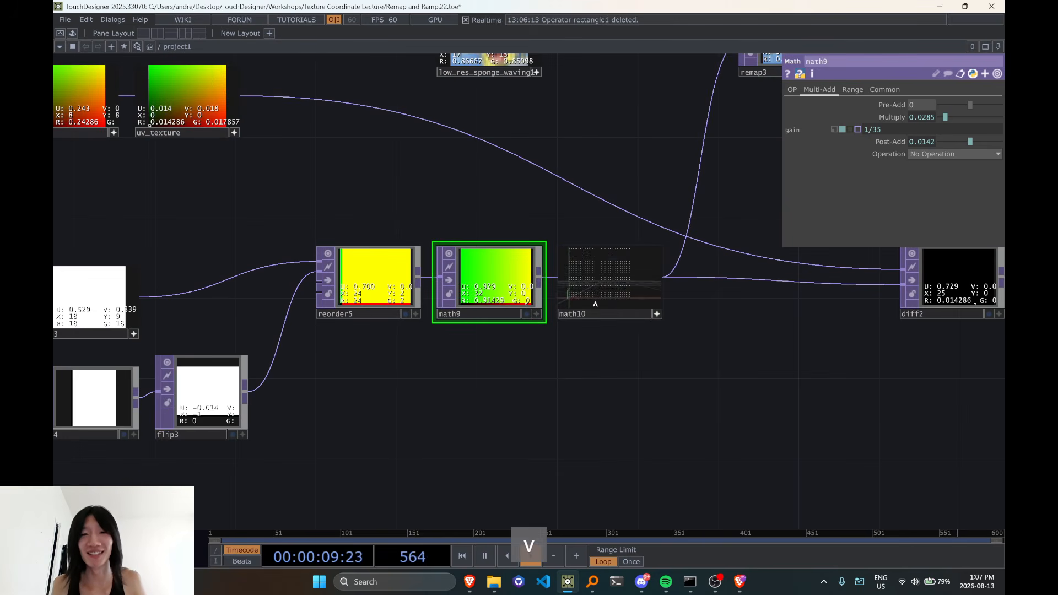
left_click_drag(596, 304, 586, 297)
key("v")
scroll(586, 288, "down", 4)
left_click_drag(584, 248, 573, 277)
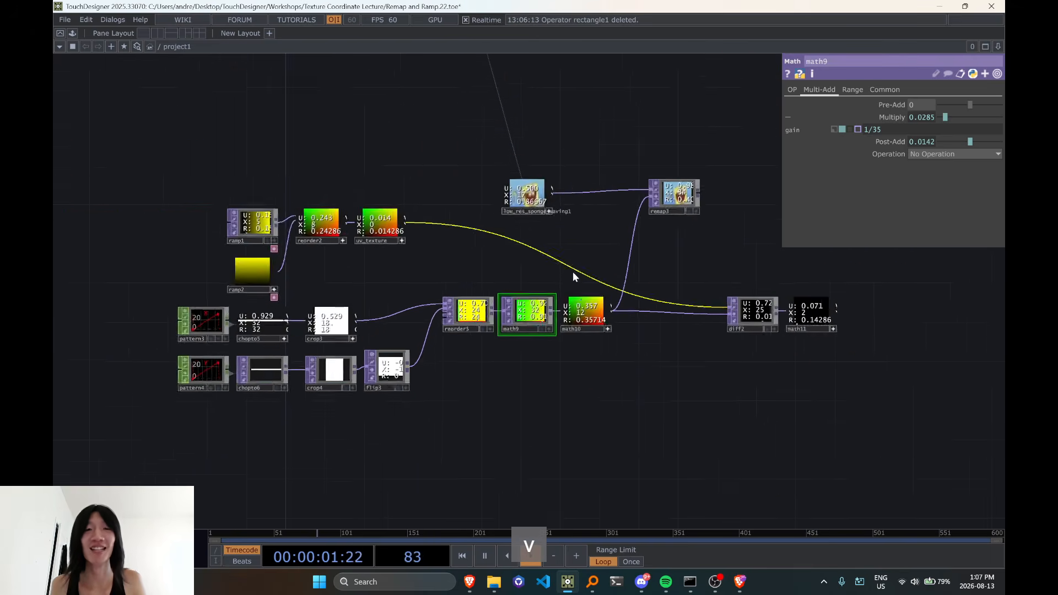
Insert a Rectangle TOP into the connection between reorder5 and math9
scroll(574, 273, "up", 4)
right_click_drag(521, 292, 699, 395)
left_click_drag(493, 357, 605, 358)
right_click(475, 346)
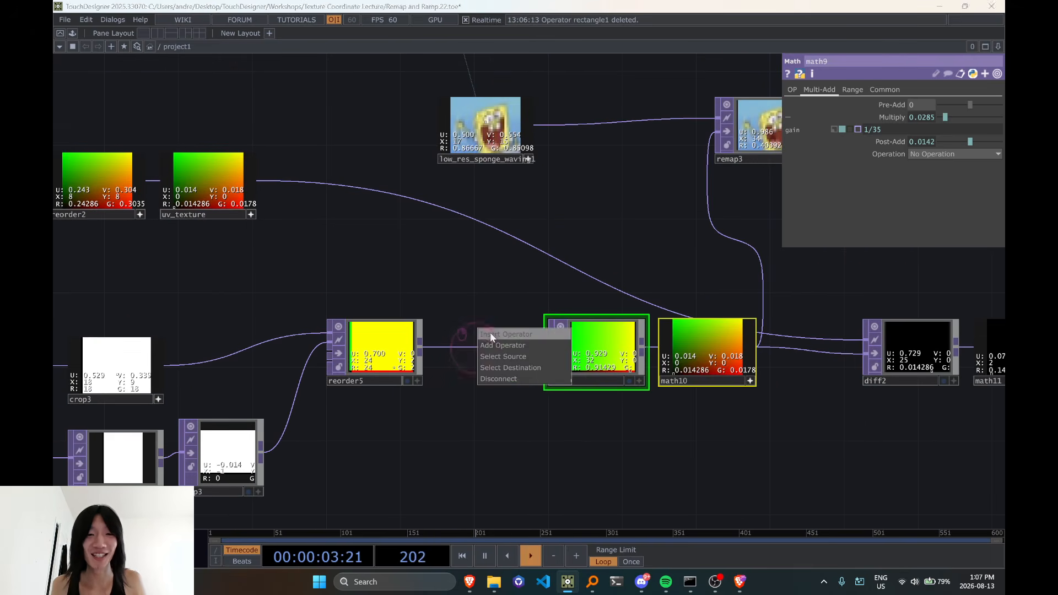
left_click(491, 335)
type("rect")
left_click(508, 324)
left_click(487, 353)
left_click_drag(533, 283, 419, 283)
scroll(463, 315, "down", 1)
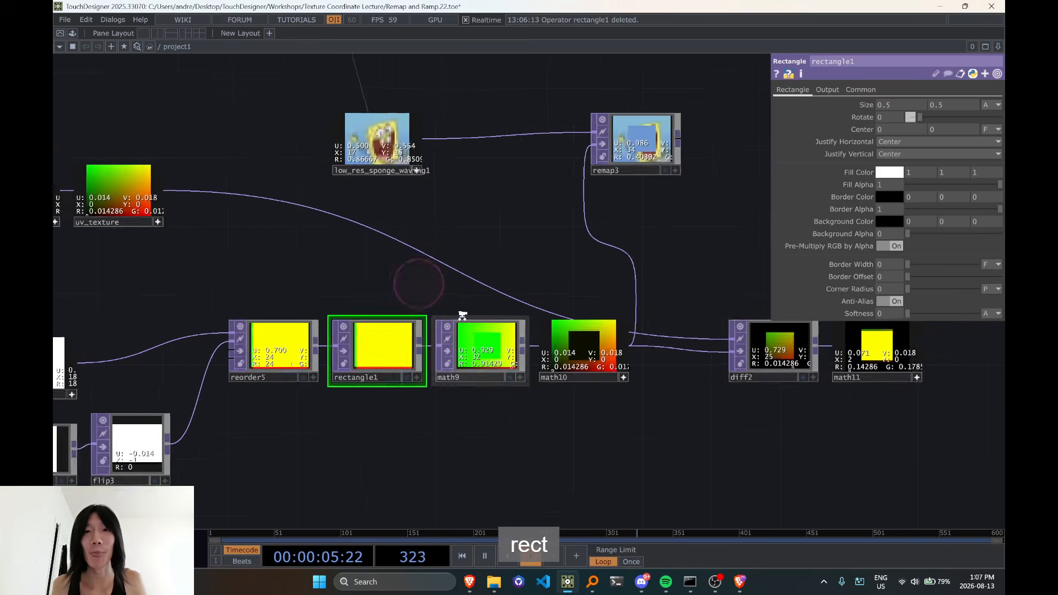
Activate remap3's viewer and inspect the pixel values inside the rectangle area
scroll(548, 265, "up", 3)
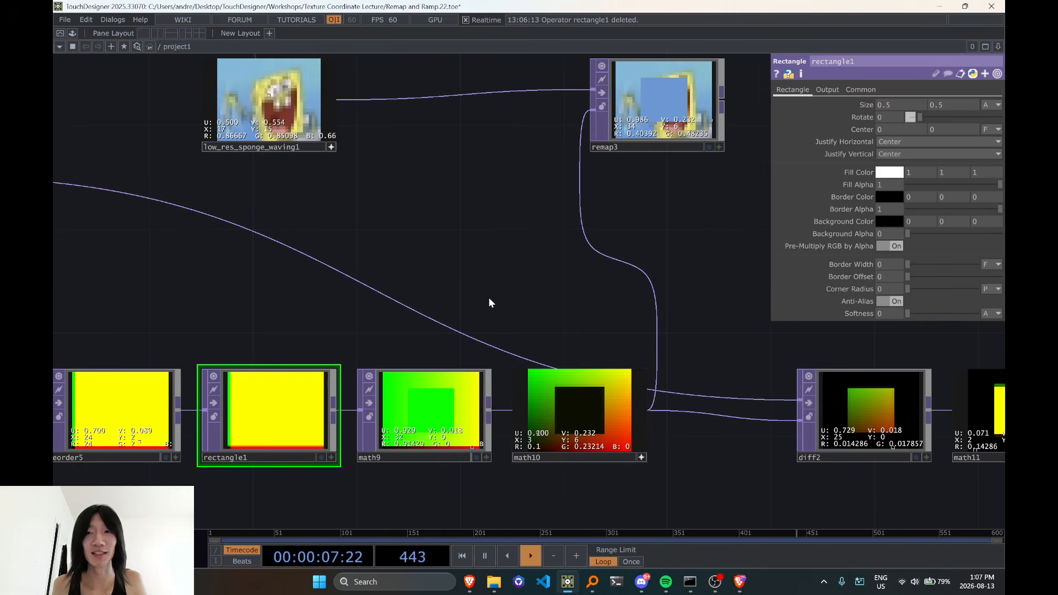
scroll(529, 243, "down", 2)
left_click_drag(560, 258, 548, 314)
scroll(598, 217, "up", 5)
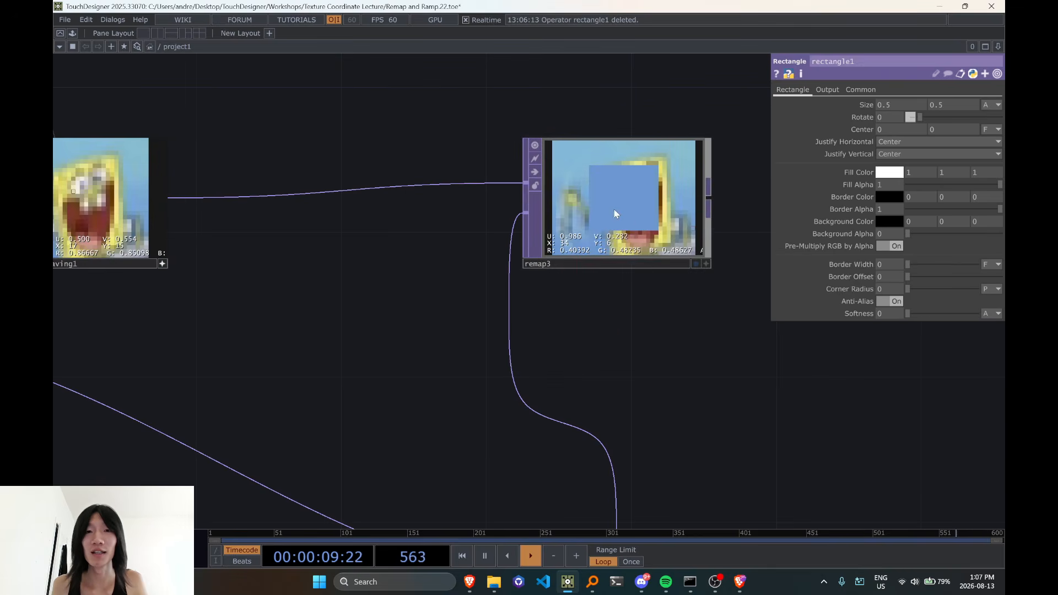
left_click(705, 261)
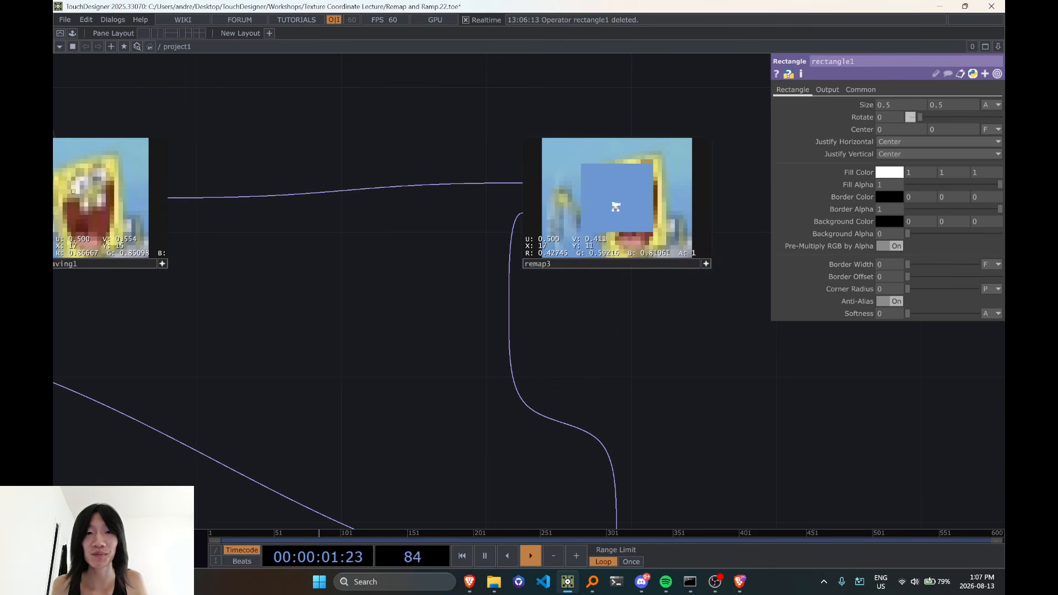
Compare the low_res_sponge_waving1 source image with the color sampled in remap3's rectangle
scroll(616, 207, "down", 3)
left_click_drag(300, 294, 504, 285)
left_click(498, 234)
scroll(438, 229, "up", 4)
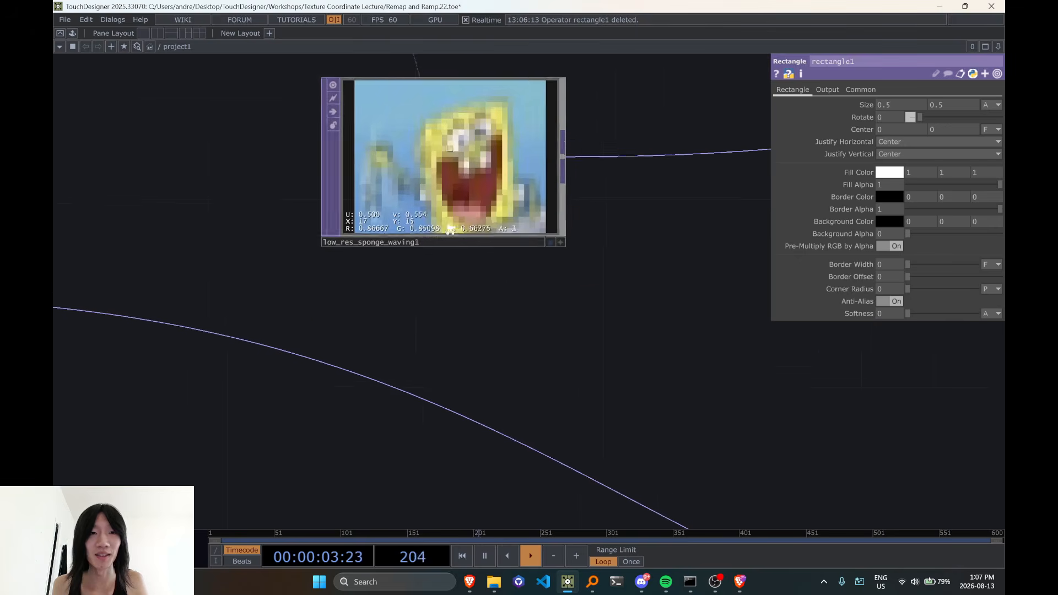
scroll(451, 229, "down", 3)
left_click_drag(603, 307, 499, 303)
scroll(499, 304, "down", 2)
Set rectangle1's Fill Color to pixel index 5 in red and 7 in green
left_click_drag(516, 373, 511, 327)
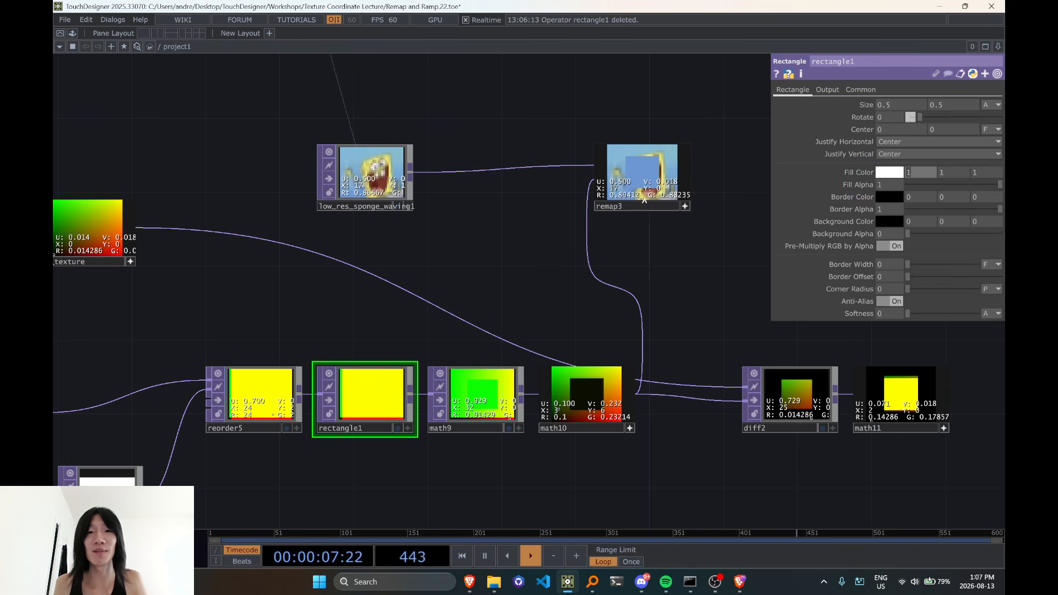
type("5")
left_click(960, 174)
type("7")
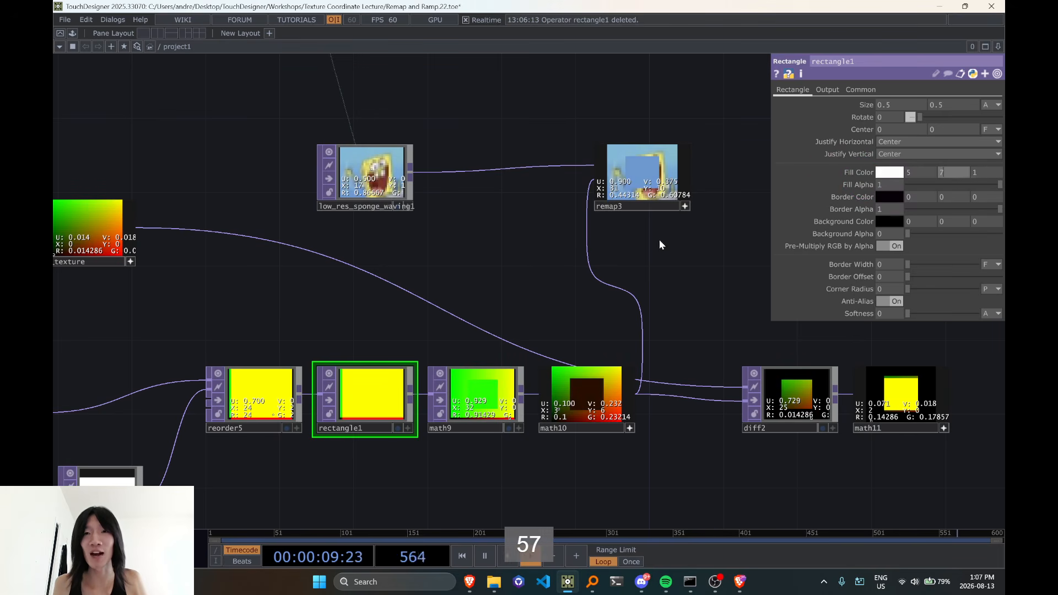
left_click_drag(671, 276, 630, 284)
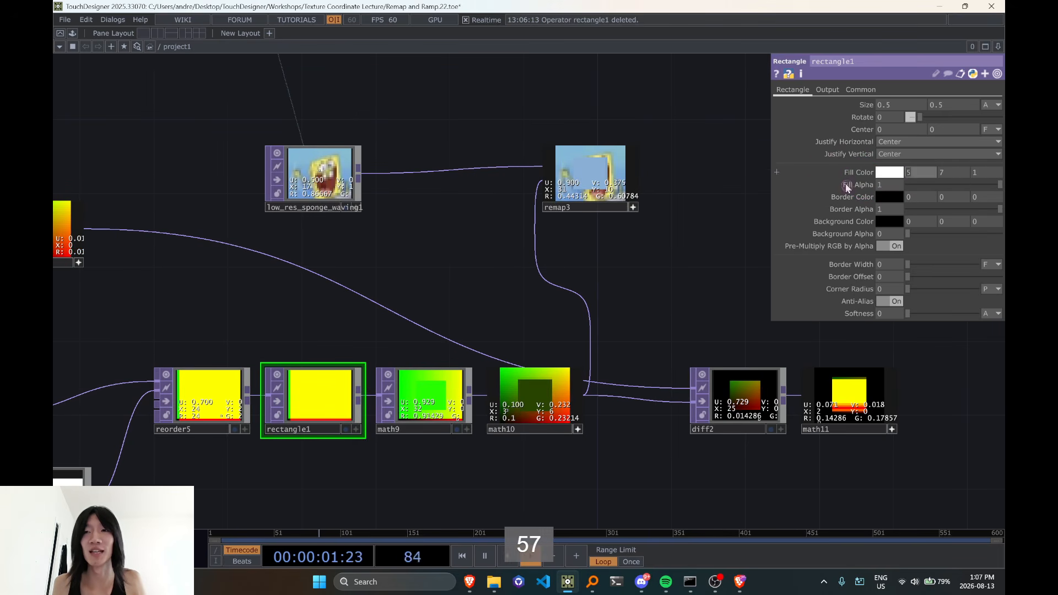
Set rectangle1's Fill Color to pixel index 12 in red and 8 in green
type("12")
scroll(597, 178, "up", 2)
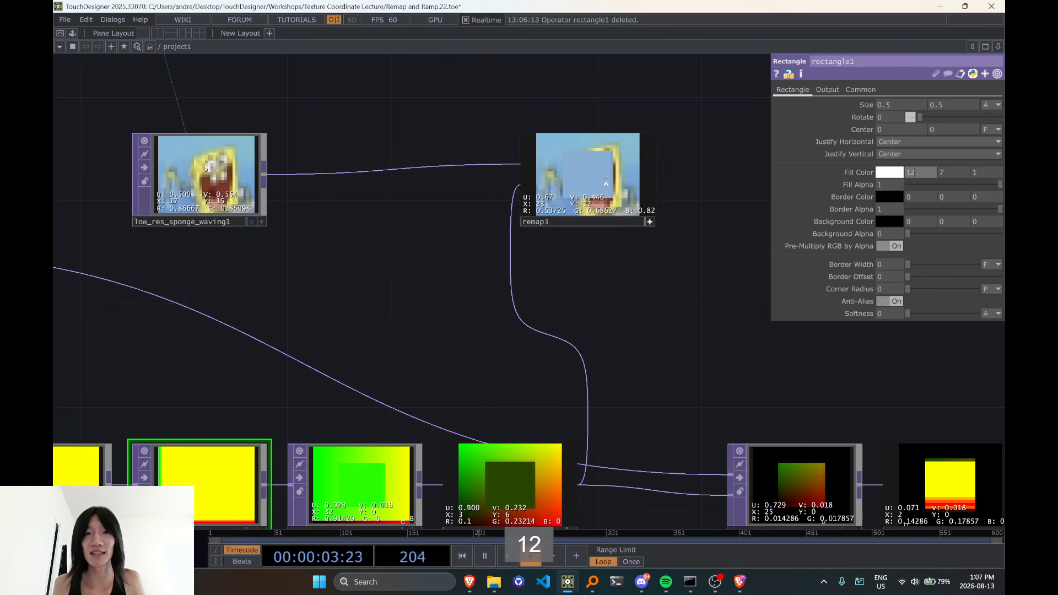
left_click(949, 174)
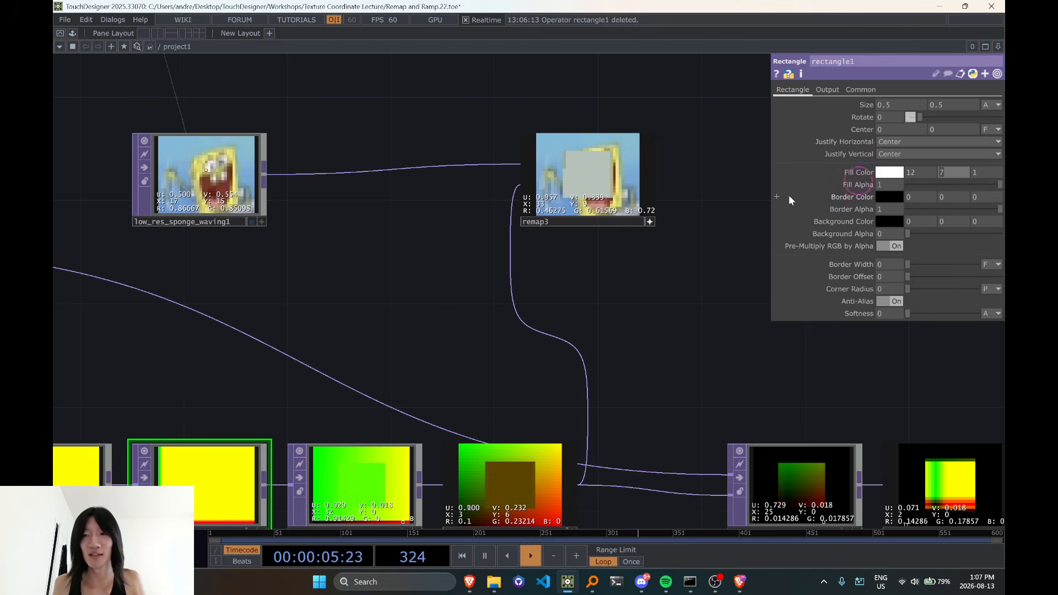
type("8")
Examine how rectangle1's pixel index passes through math9 and math10, comparing it with uv_texture, low_res_sponge_waving1 and remap3
left_click_drag(696, 309, 698, 257)
left_click_drag(623, 400, 703, 294)
scroll(649, 325, "up", 2)
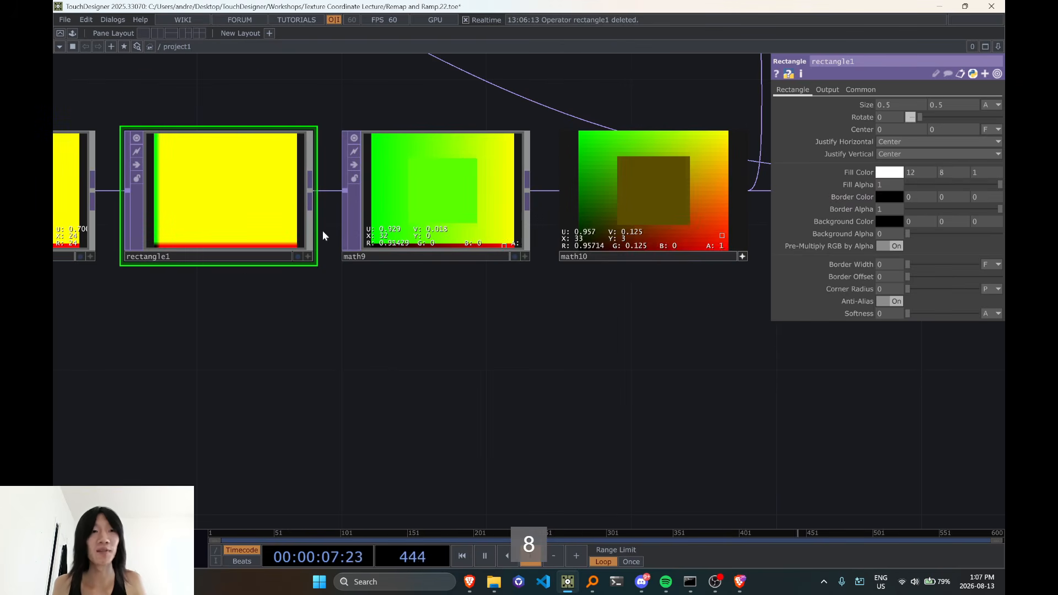
scroll(711, 316, "down", 4)
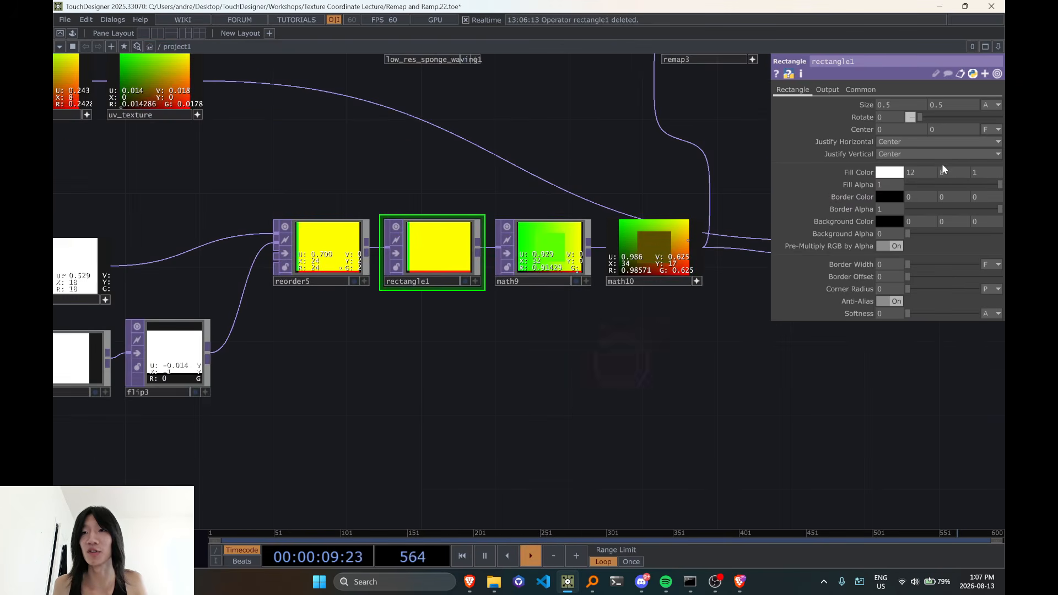
left_click_drag(629, 188, 661, 234)
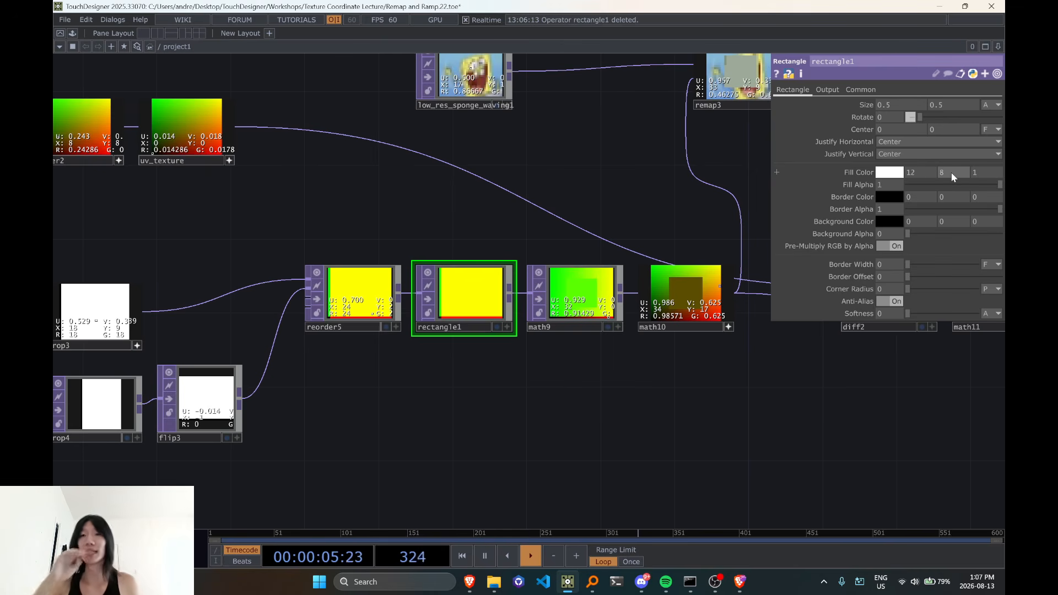
left_click_drag(508, 223, 509, 223)
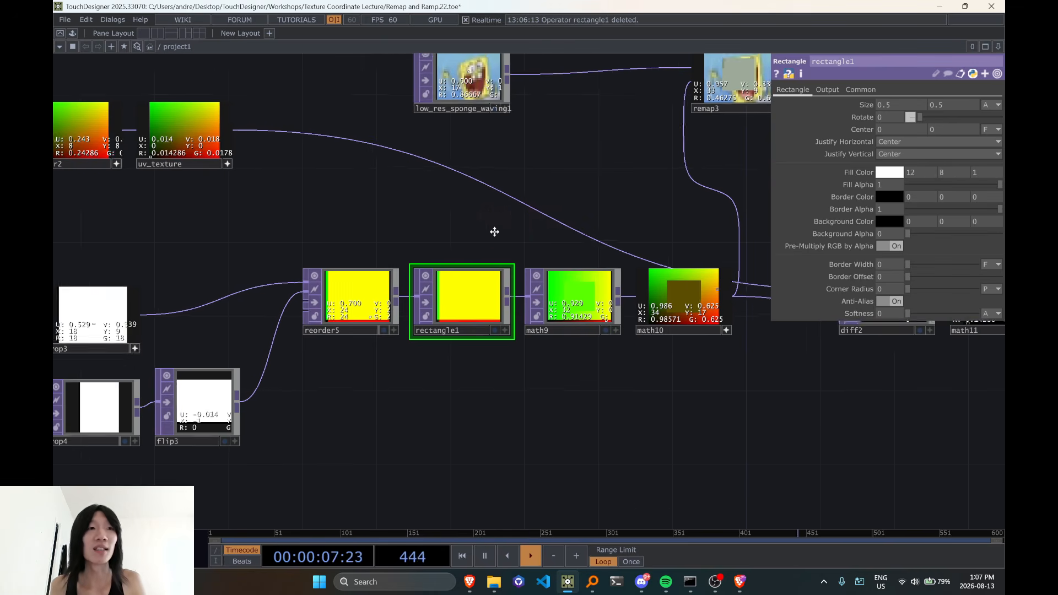
left_click_drag(231, 240, 370, 203)
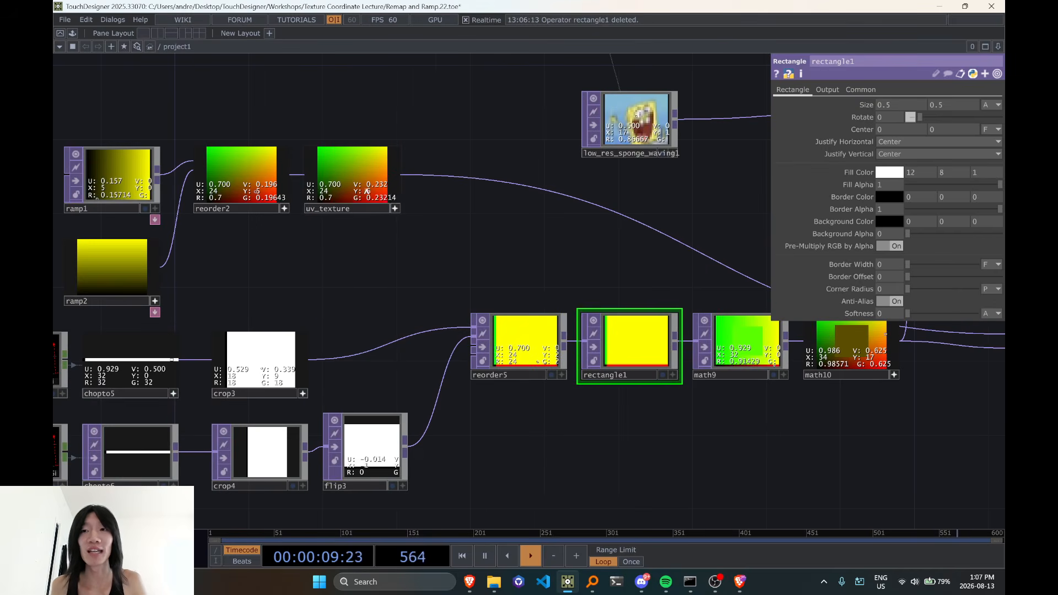
left_click_drag(615, 258, 603, 278)
scroll(281, 240, "up", 2)
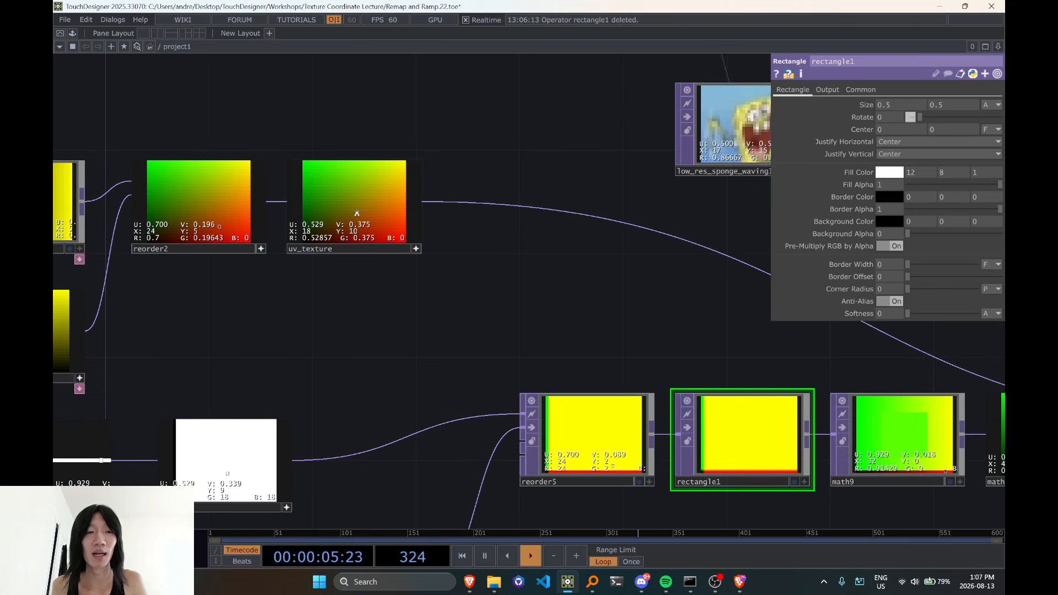
scroll(359, 213, "down", 4)
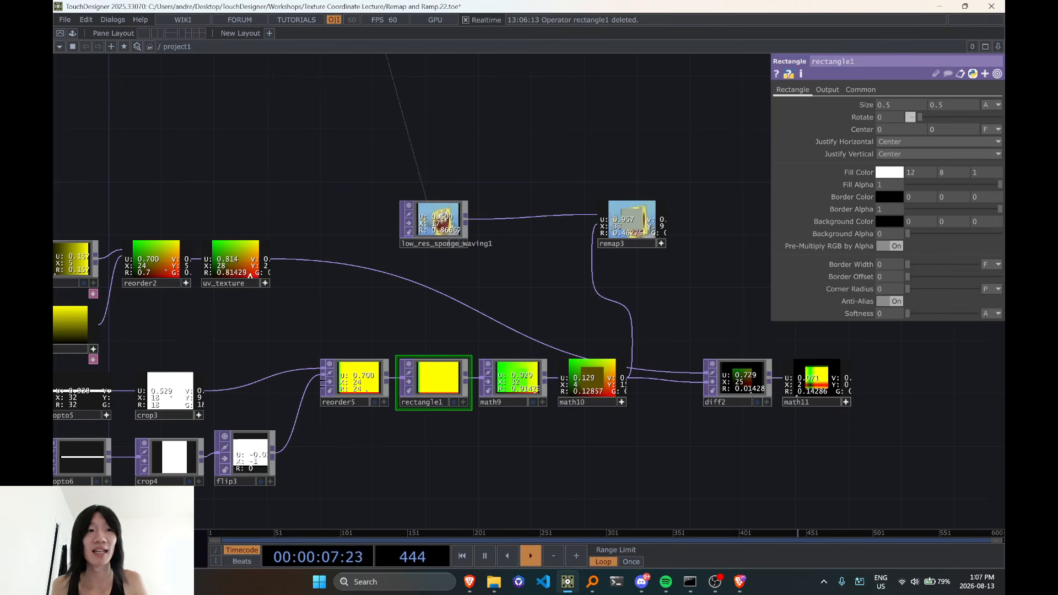
scroll(439, 256, "up", 4)
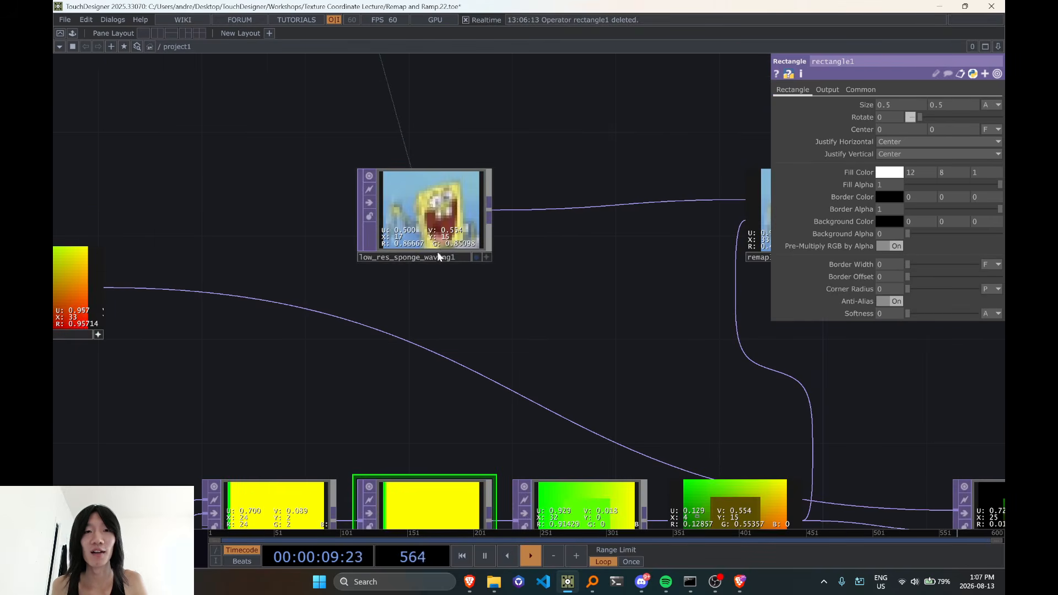
left_click_drag(529, 304, 498, 280)
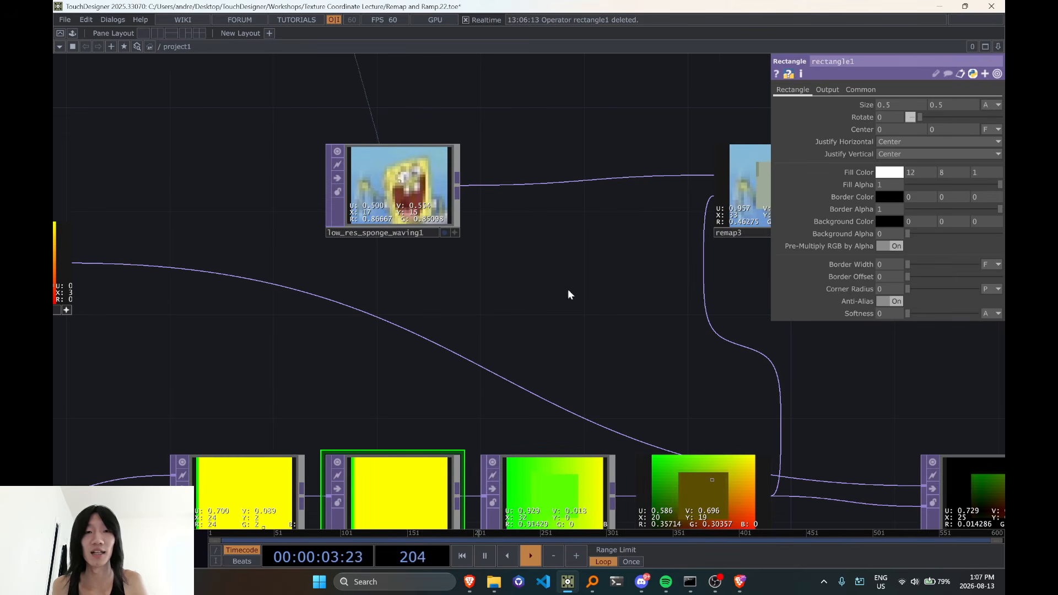
left_click_drag(576, 238, 505, 123)
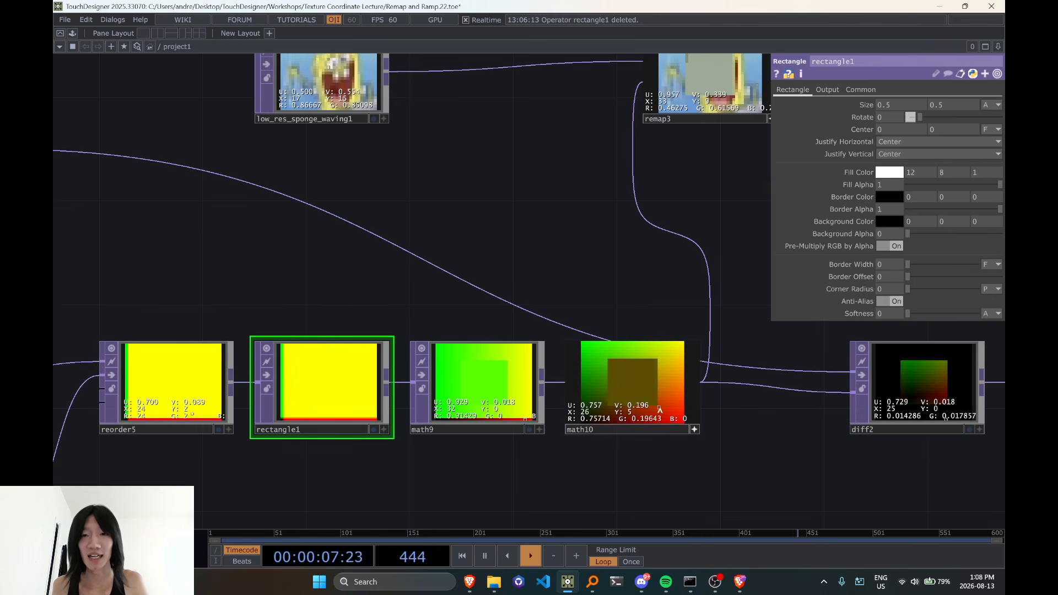
Turn off Anti-Alias on rectangle1 and check the rectangle in math10
left_click(898, 302)
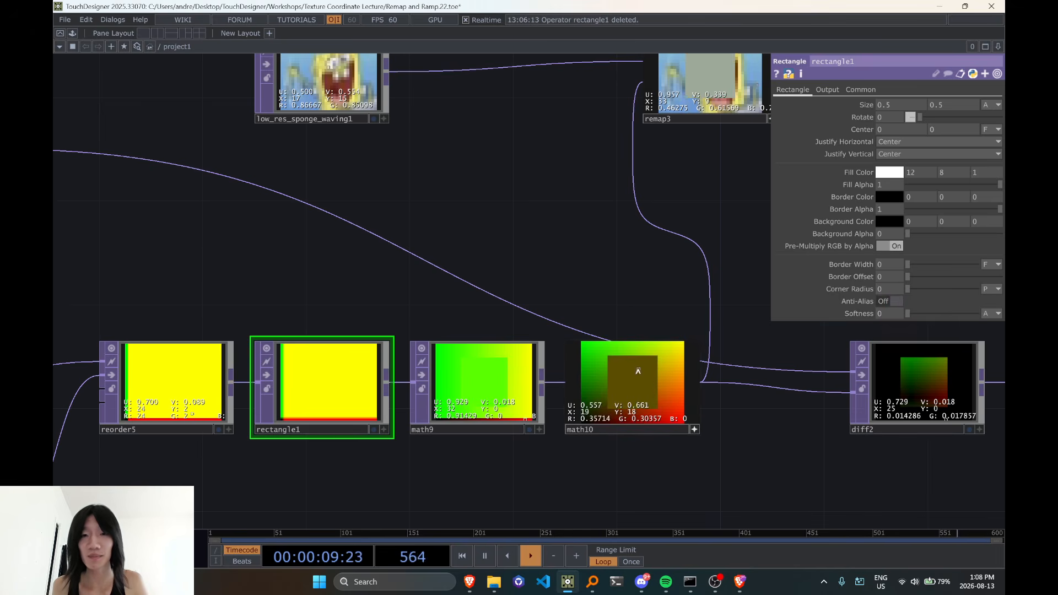
scroll(535, 263, "up", 2)
left_click_drag(535, 264, 581, 323)
scroll(486, 210, "up", 2)
scroll(594, 292, "down", 3)
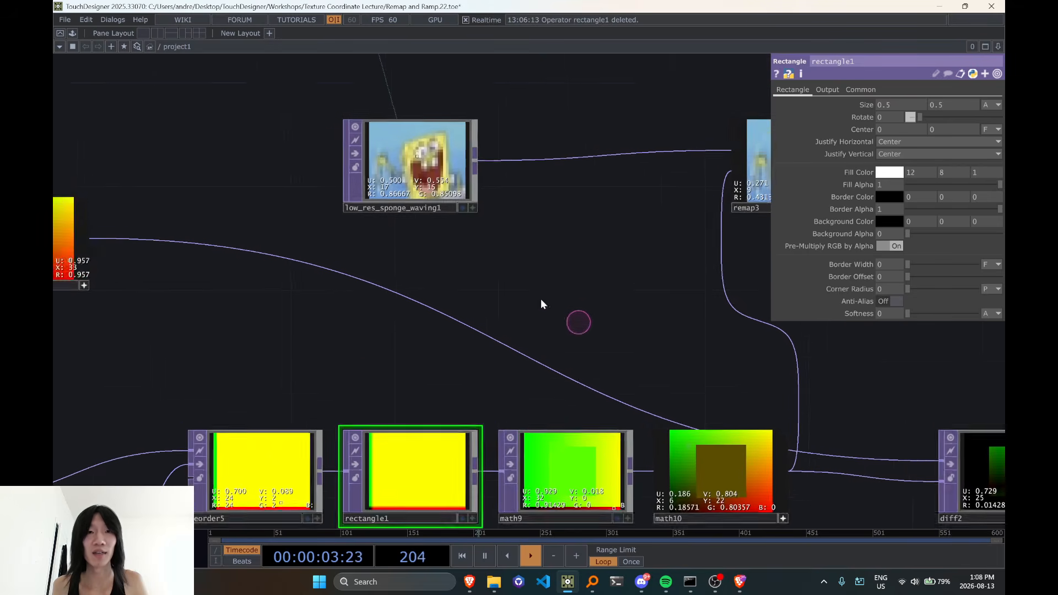
Activate low_res_sponge_waving1's viewer and inspect its pixel coordinates and colors
left_click_drag(475, 204, 495, 232)
scroll(495, 231, "up", 3)
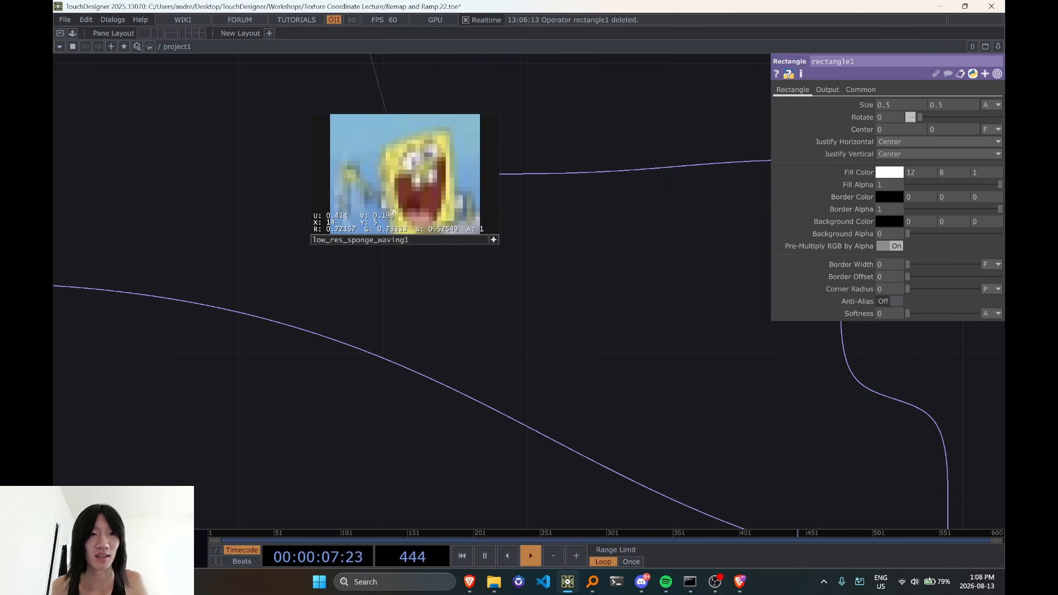
scroll(425, 270, "down", 2)
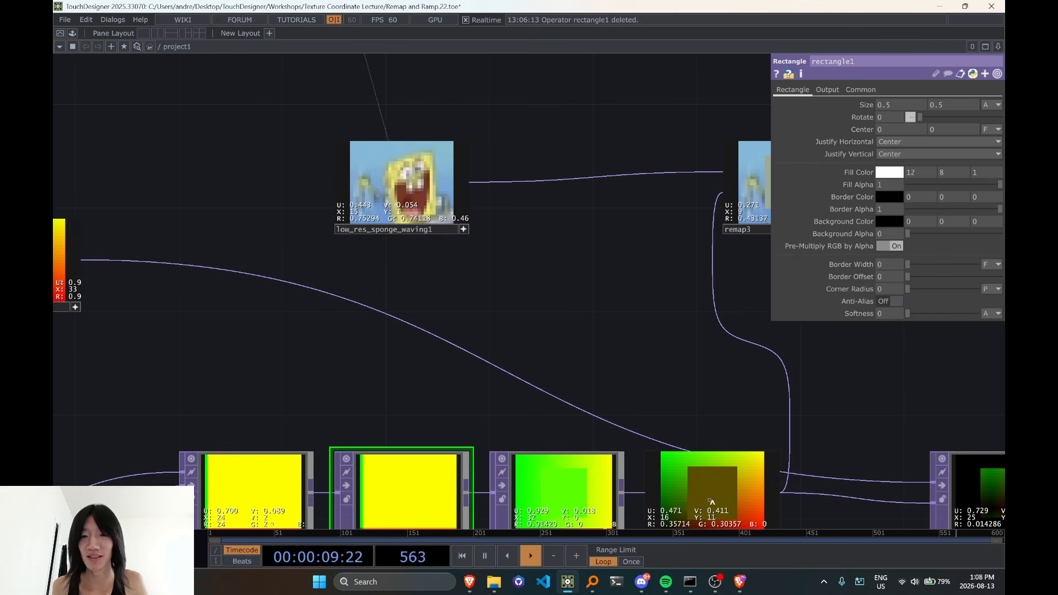
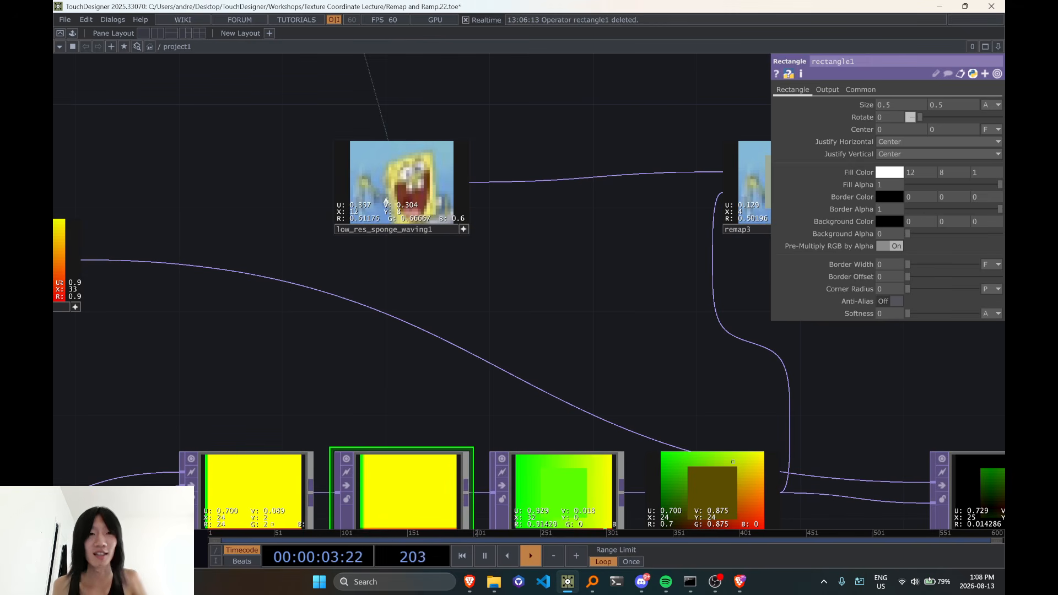
Deactivate the viewers of low_res_sponge_waving1, remap3 and math10, and move math10 slightly below math9's row
left_click_drag(556, 352, 489, 364)
mouse_move(669, 344)
left_mouse_down()
mouse_move(600, 352)
mouse_move(497, 298)
left_mouse_up()
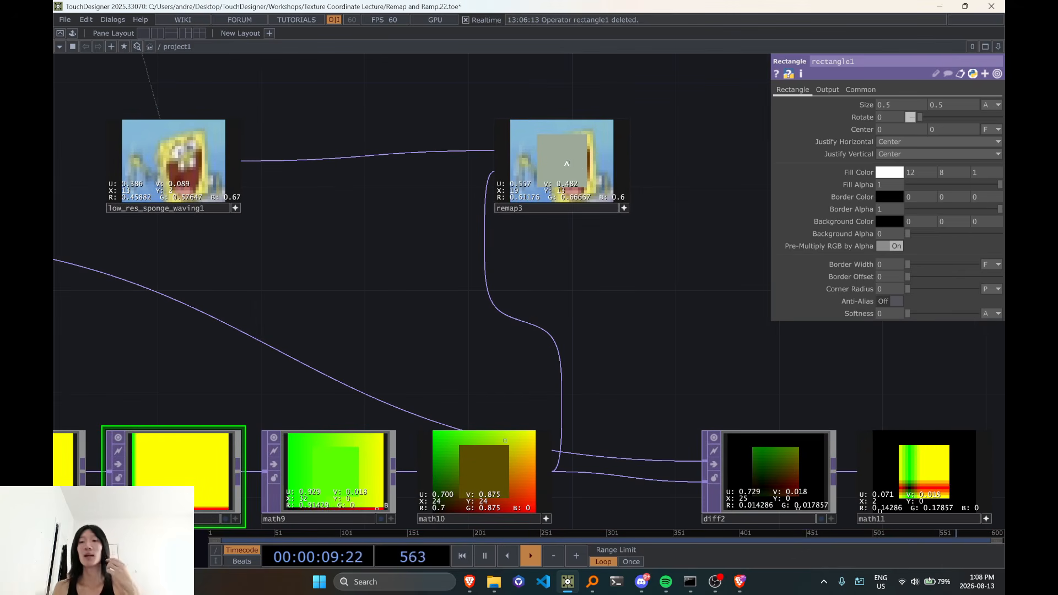
left_click_drag(402, 268, 353, 246)
scroll(353, 246, "down", 3)
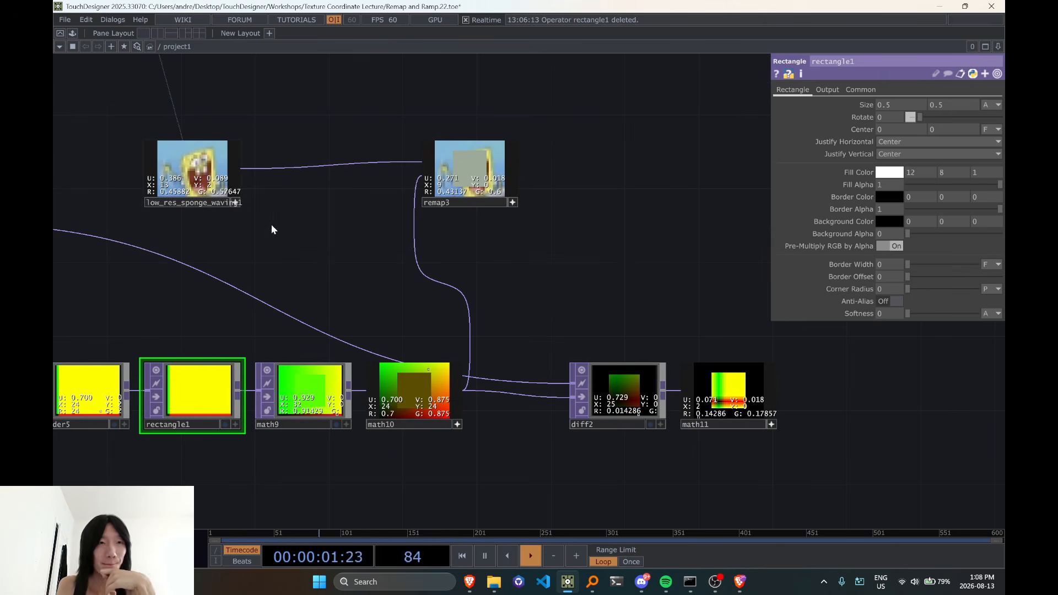
left_click(234, 205)
scroll(327, 263, "down", 1)
scroll(328, 263, "down", 1)
left_click(455, 217)
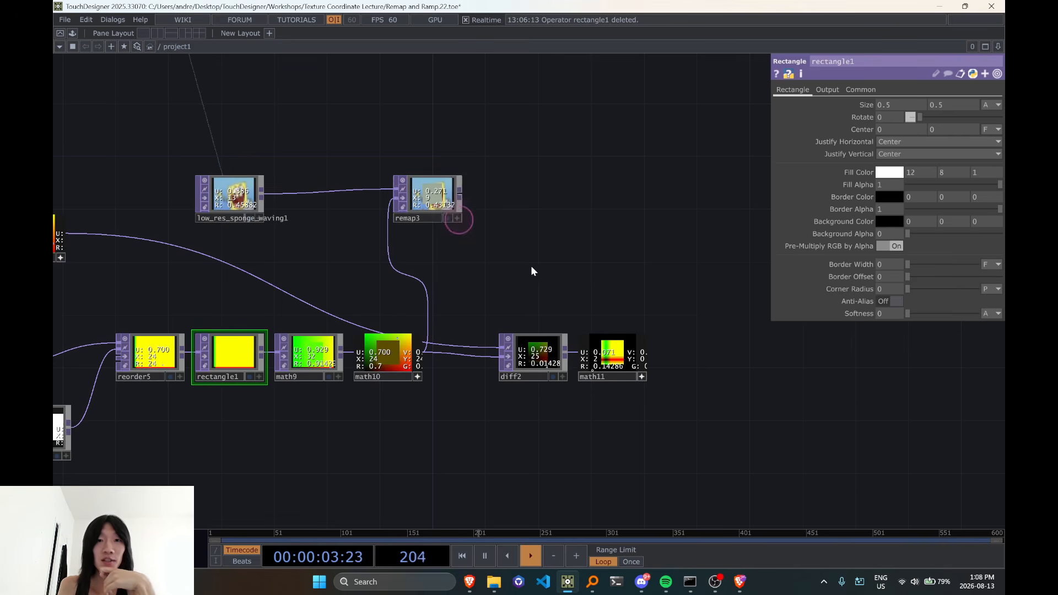
left_click_drag(553, 285, 480, 302)
left_click_drag(345, 396, 345, 447)
scroll(381, 215, "up", 2)
scroll(382, 215, "up", 1)
left_click_drag(401, 281, 405, 269)
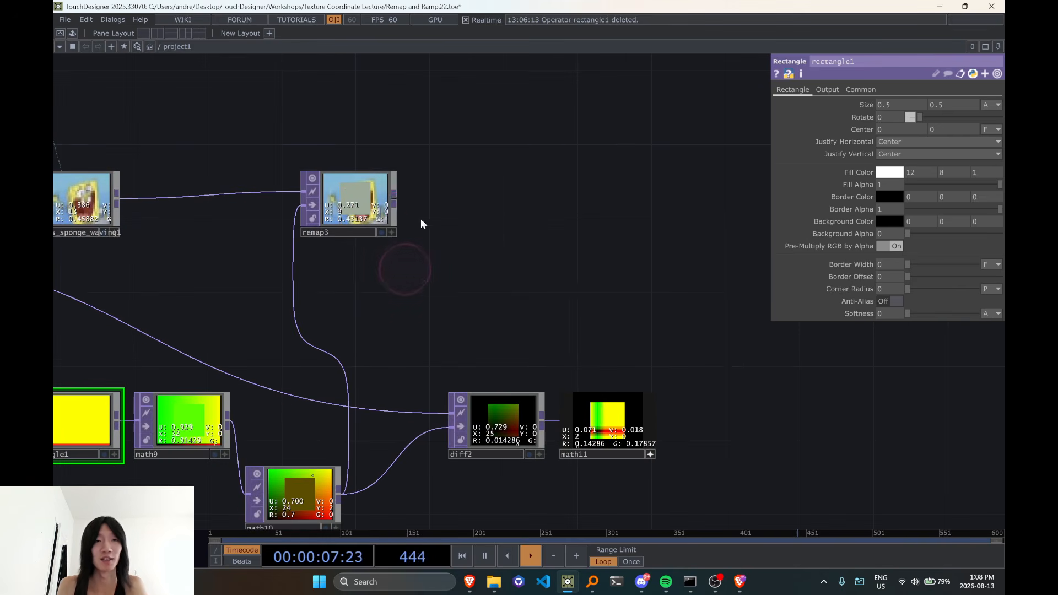
left_click(393, 201)
key("Tab")
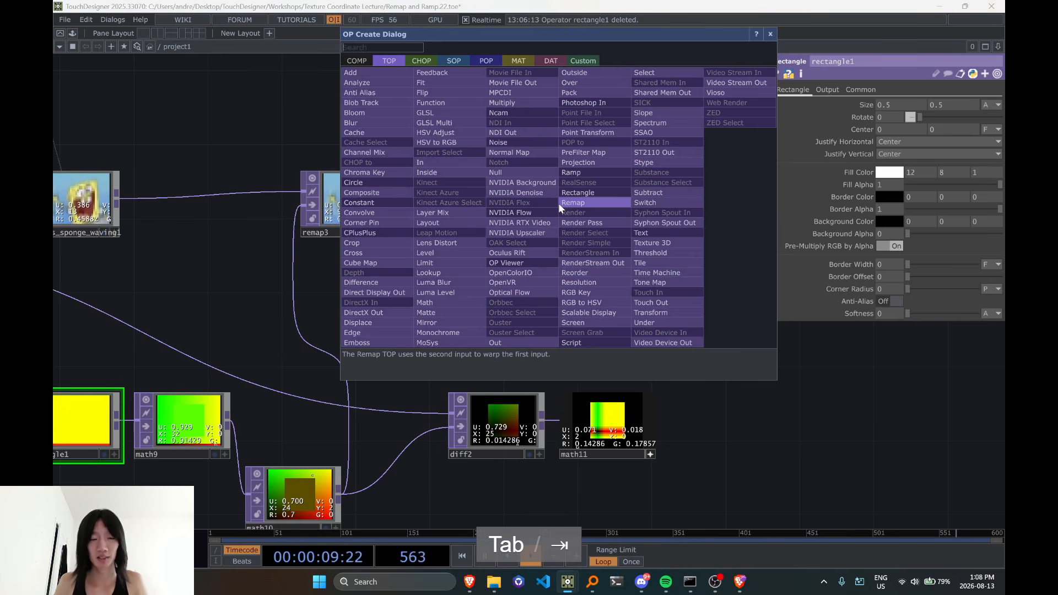
type("tran")
key("Escape")
Delete rectangle1 from between reorder5 and math9, and line math10 up beside math9
left_click_drag(503, 243, 540, 179)
left_click_drag(362, 275, 466, 276)
scroll(215, 307, "down", 2)
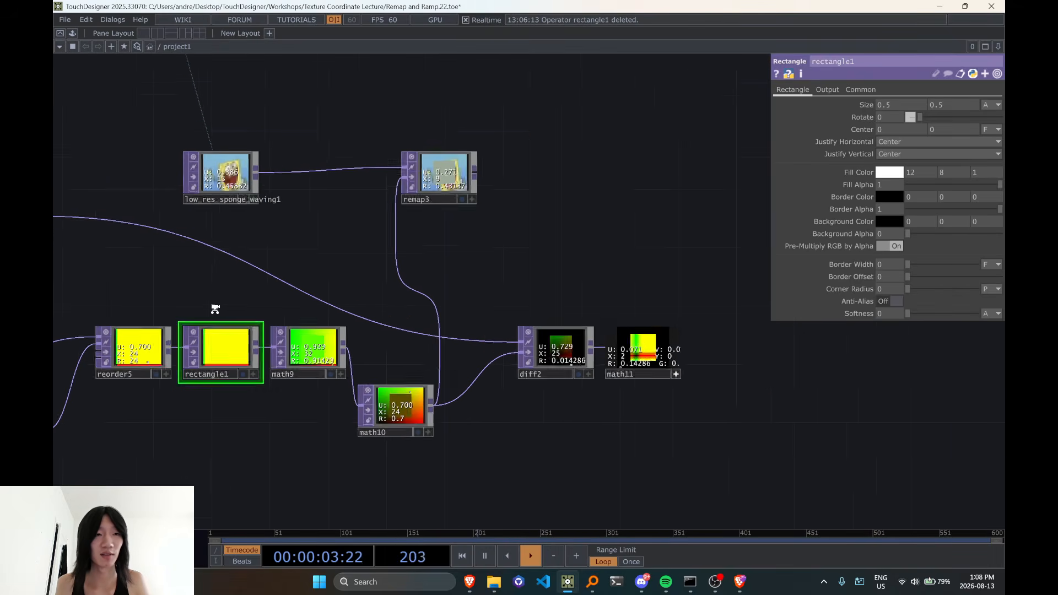
key("Delete")
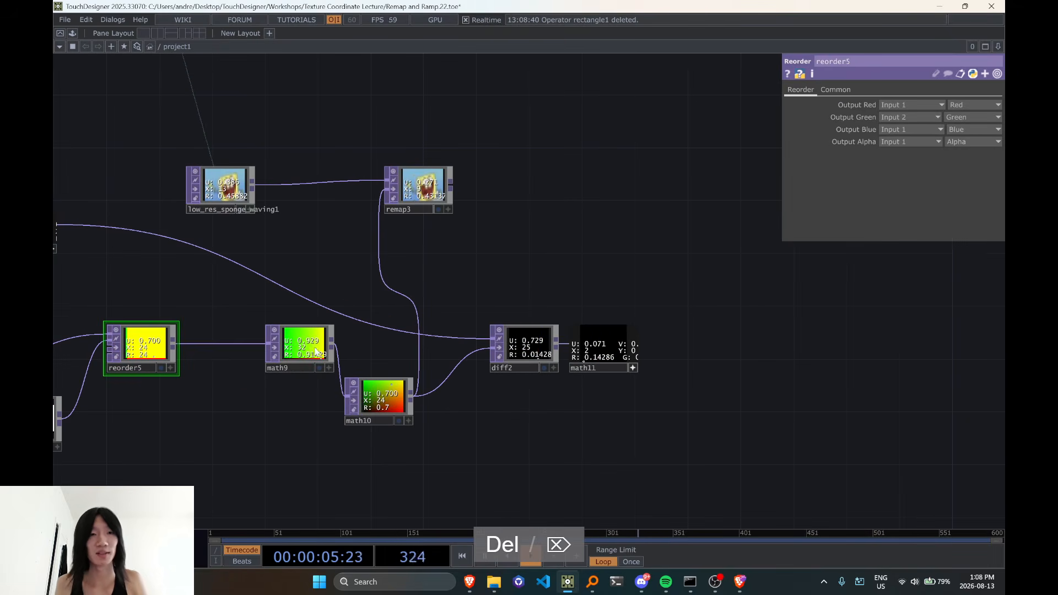
left_click_drag(300, 347, 288, 374)
left_click_drag(239, 325, 386, 420)
left_click_drag(378, 410, 315, 356)
left_click(320, 384)
scroll(512, 208, "up", 3)
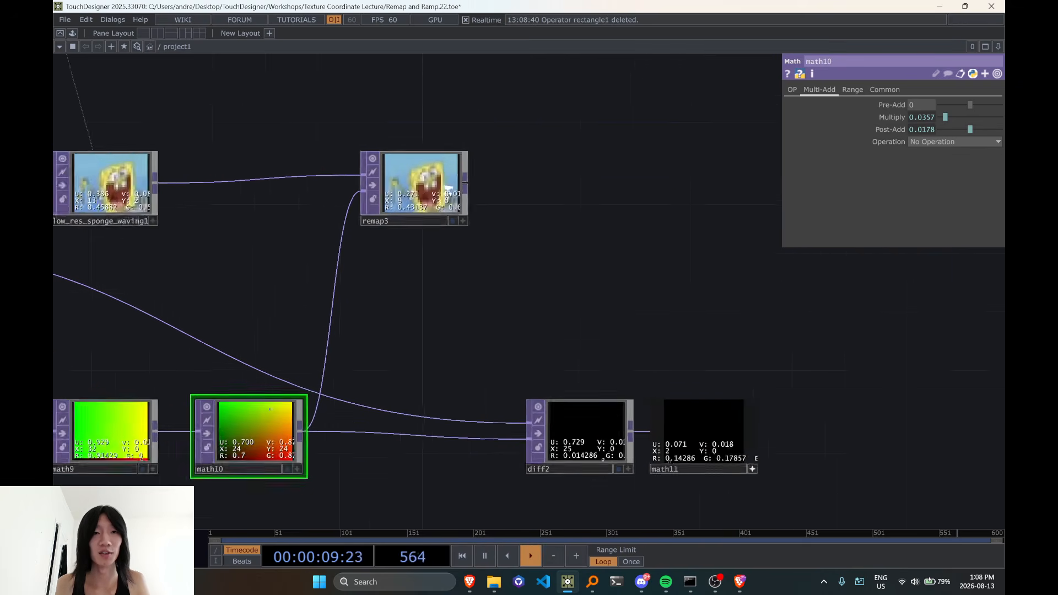
Add a Transform TOP fed by remap3's output and place it above remap3
key("Tab")
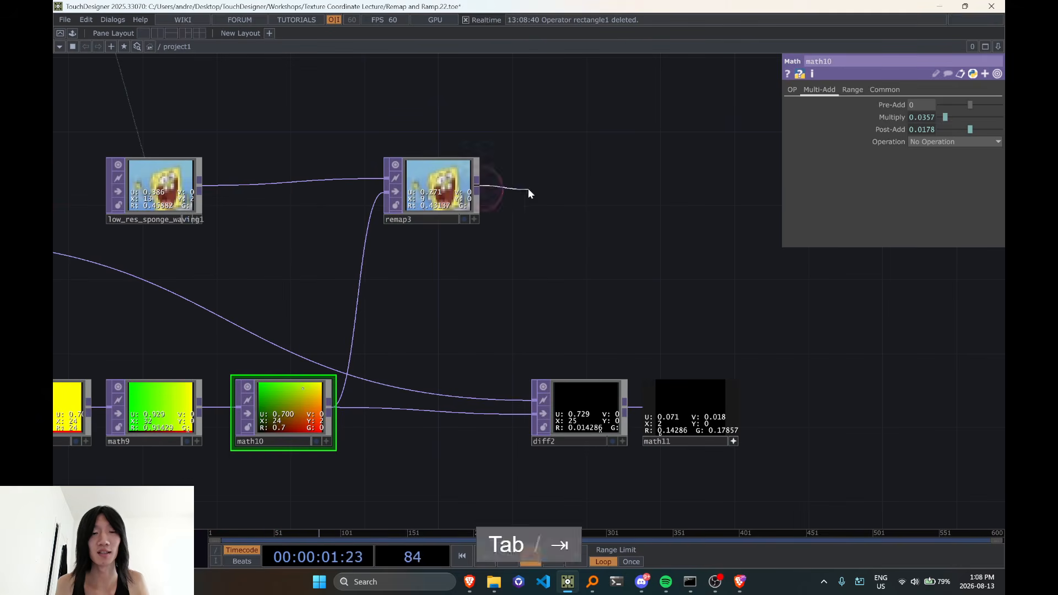
type("tra")
left_click(637, 291)
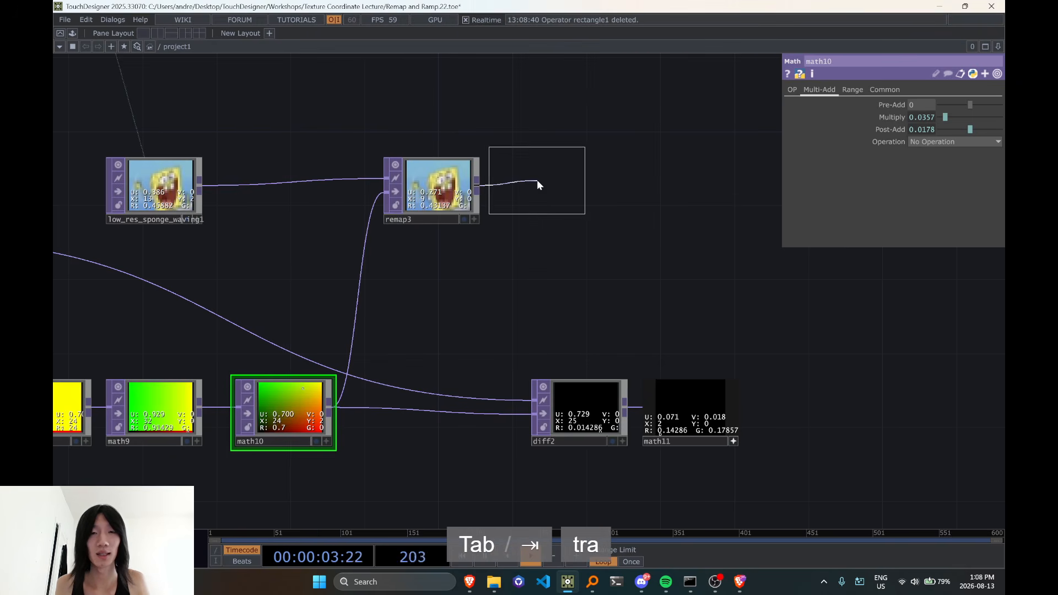
left_click(543, 98)
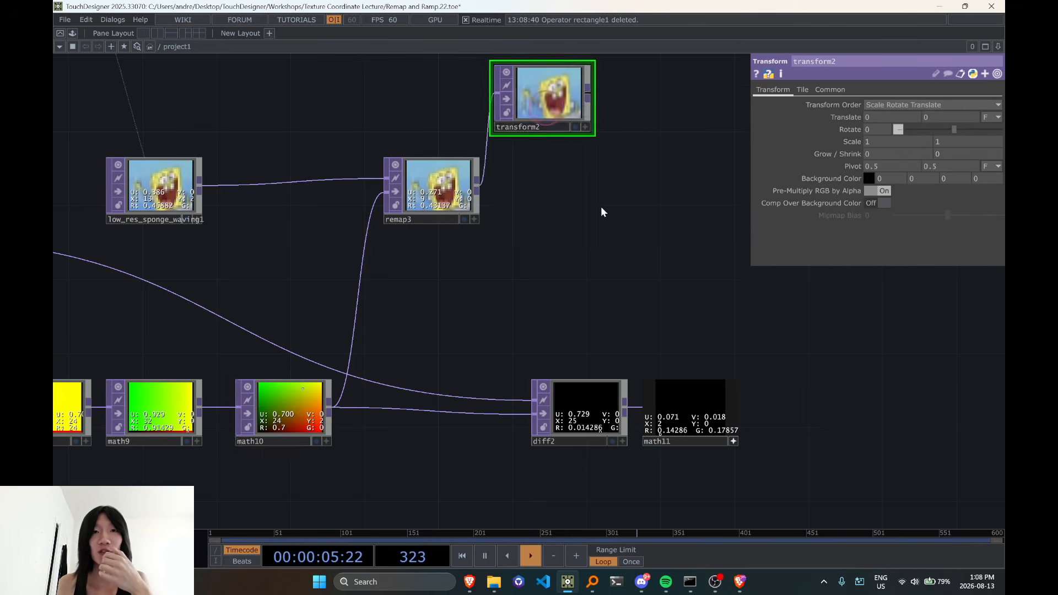
left_click_drag(601, 209, 525, 236)
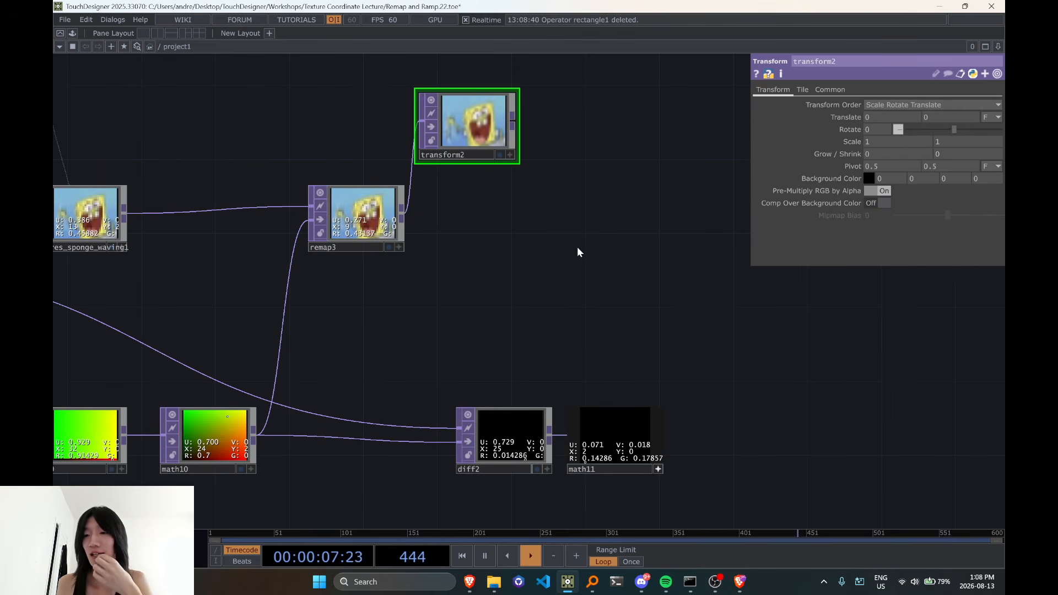
Set transform2's Translate unit to Pixels
scroll(581, 193, "up", 3)
left_click(993, 117)
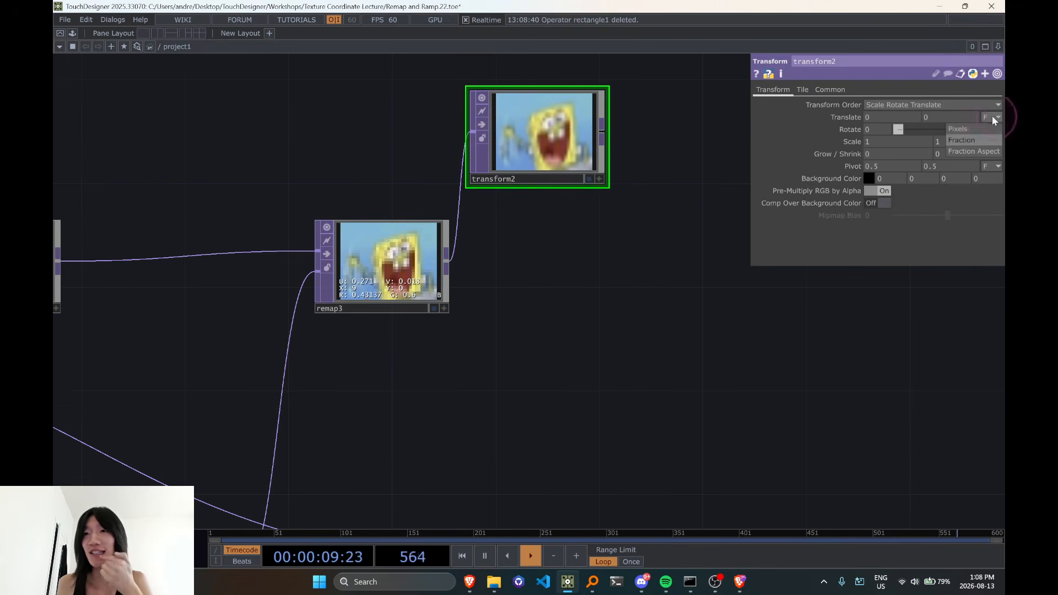
left_click(989, 126)
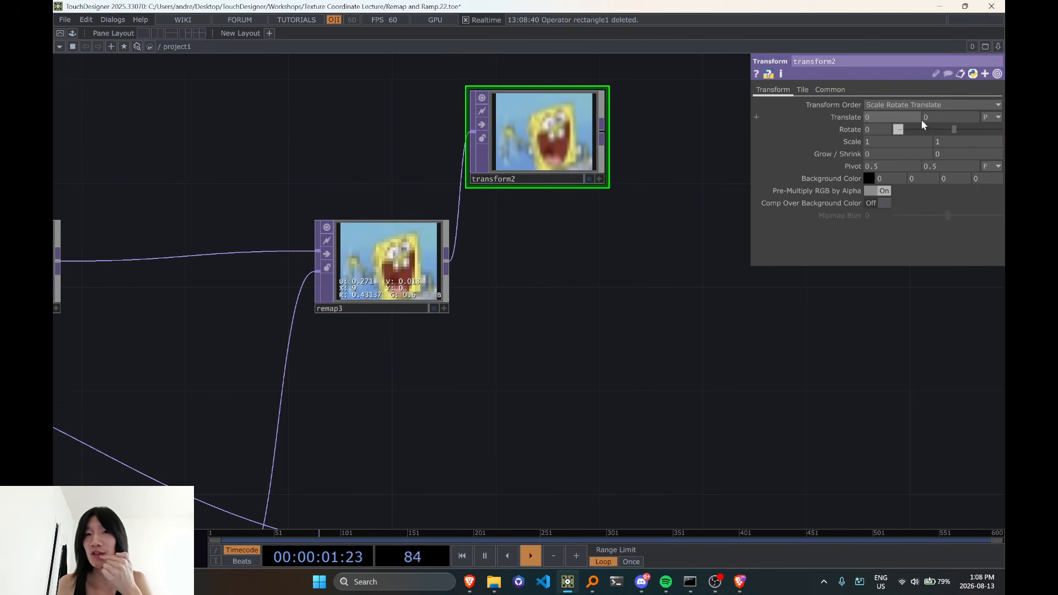
Try shifting the image through transform2's Translate values in pixels, and undo the shift
middle_click_drag(897, 122, 895, 104)
left_click(991, 117)
left_click(993, 128)
middle_click_drag(1008, 113, 229, 142)
scroll(483, 361, "down", 3)
left_click_drag(538, 361, 439, 262)
key("ctrl+z")
key("ctrl+z")
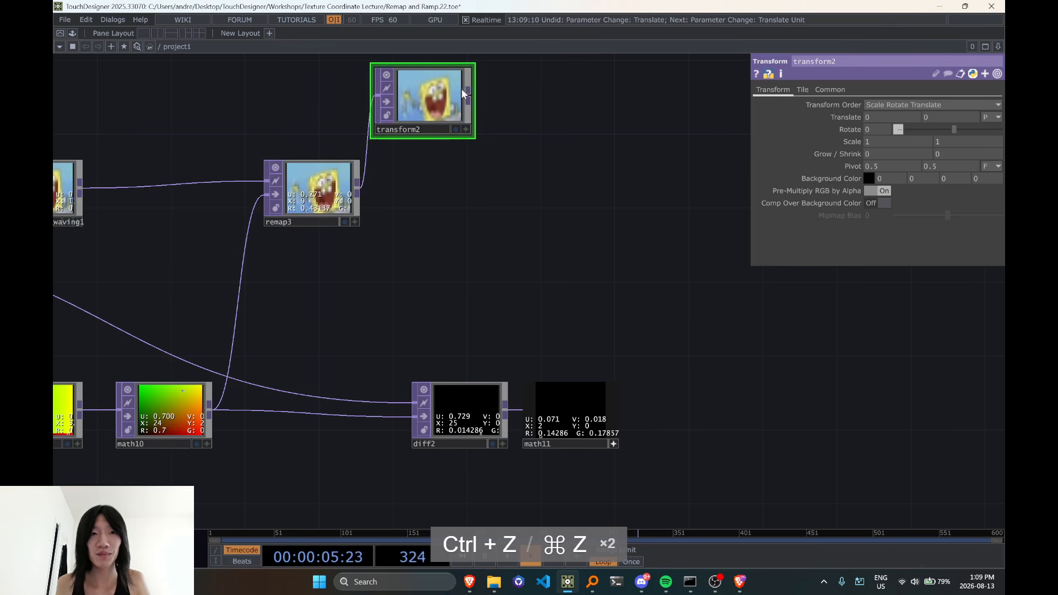
Move transform2 farther from remap3 and bring diff2 closer to math10, beneath remap3
mouse_move(462, 90)
left_mouse_down()
mouse_move(388, 182)
mouse_move(479, 100)
left_mouse_up()
left_click_drag(423, 301, 561, 293)
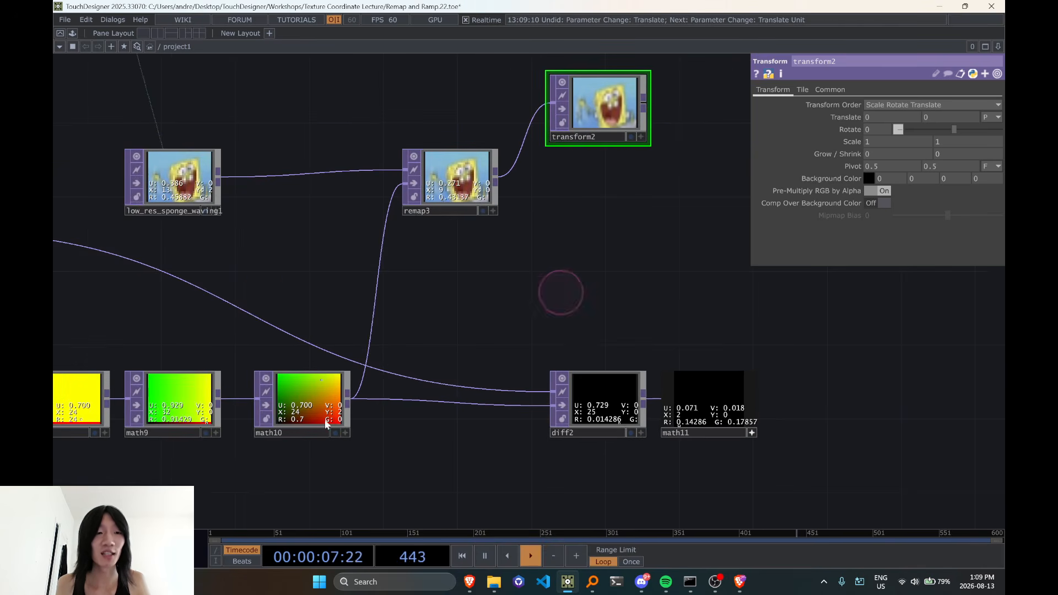
left_click_drag(507, 380, 447, 430)
left_click_drag(552, 344, 491, 243)
left_click_drag(471, 338, 333, 337)
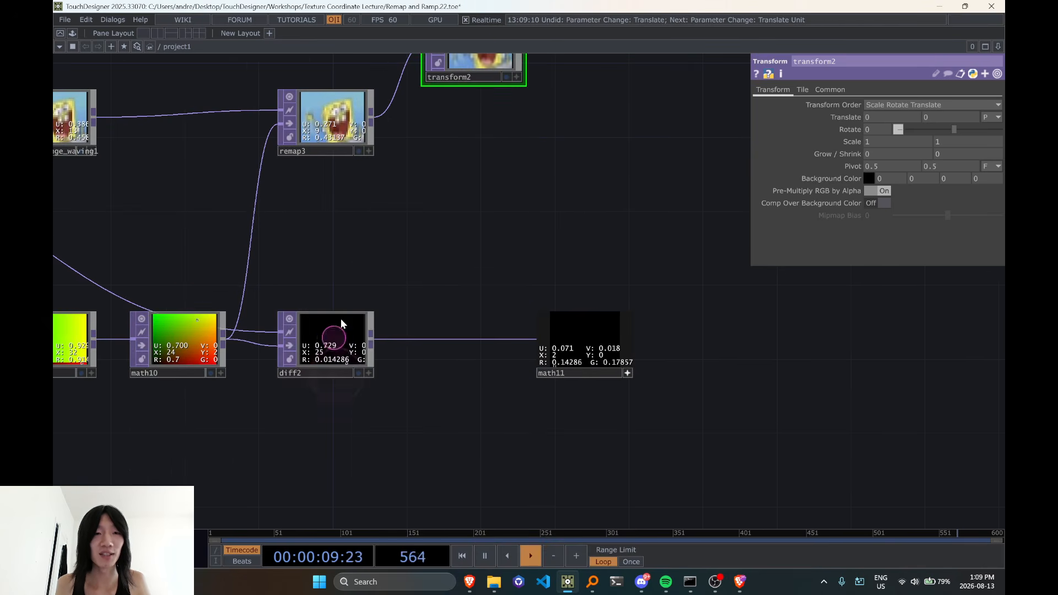
left_click_drag(501, 252, 371, 345)
left_click_drag(387, 286, 422, 290)
left_click_drag(415, 182, 414, 163)
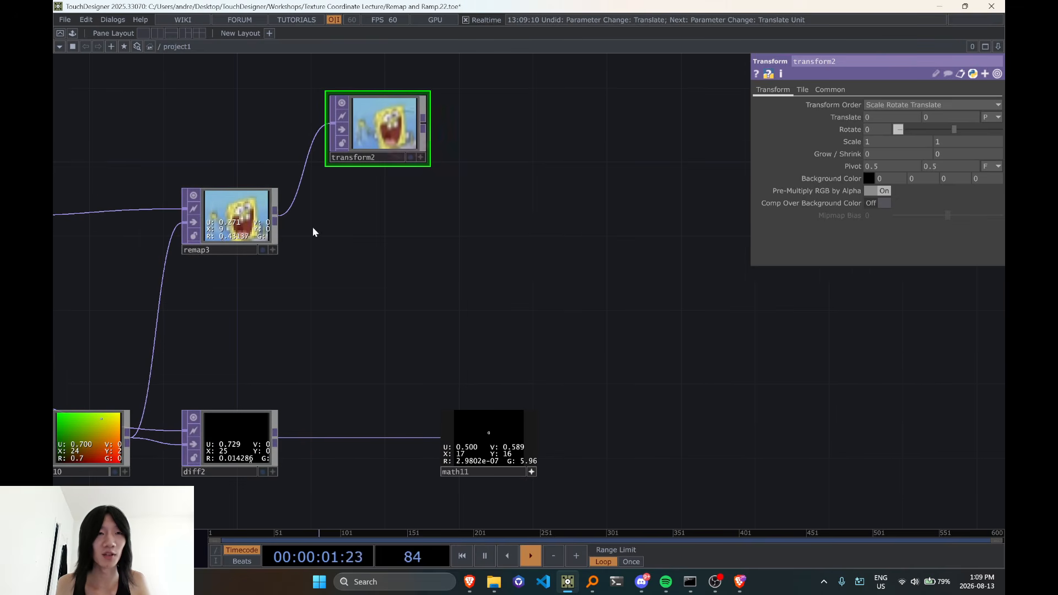
Add a Displace TOP fed by remap3's output and place it below transform2
key("Tab")
type("displace")
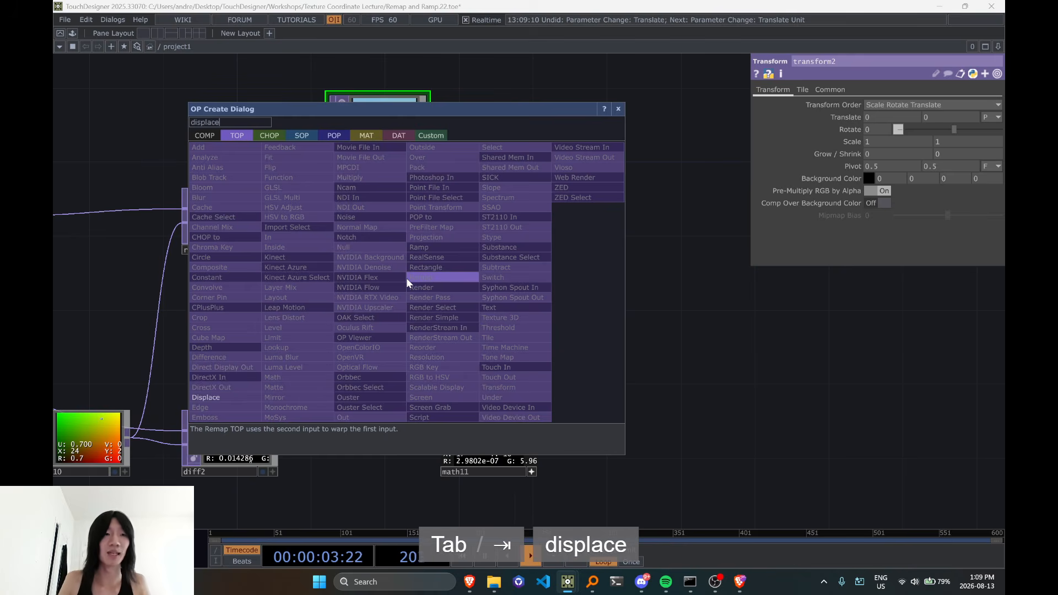
left_click(244, 397)
left_click(380, 283)
left_click_drag(266, 338, 350, 315)
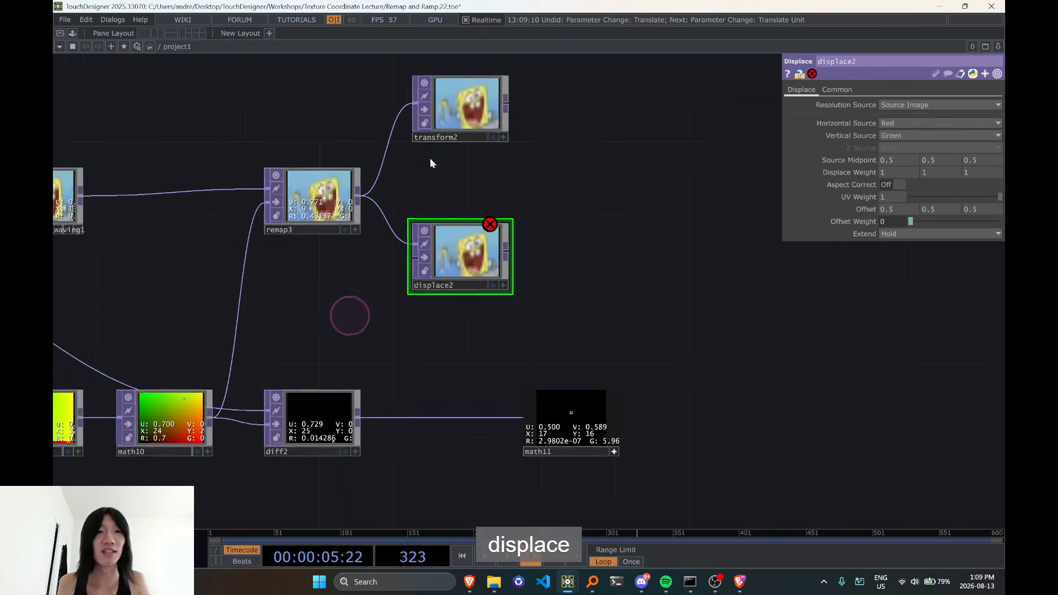
scroll(430, 158, "up", 3)
left_click_drag(434, 156, 448, 236)
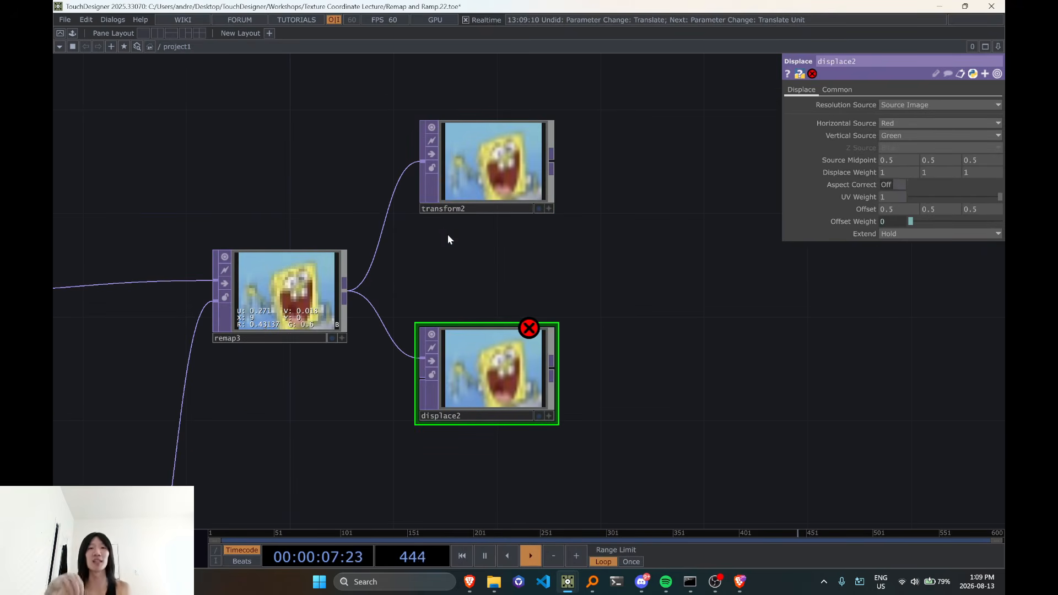
scroll(551, 371, "down", 3)
left_click_drag(599, 387, 664, 281)
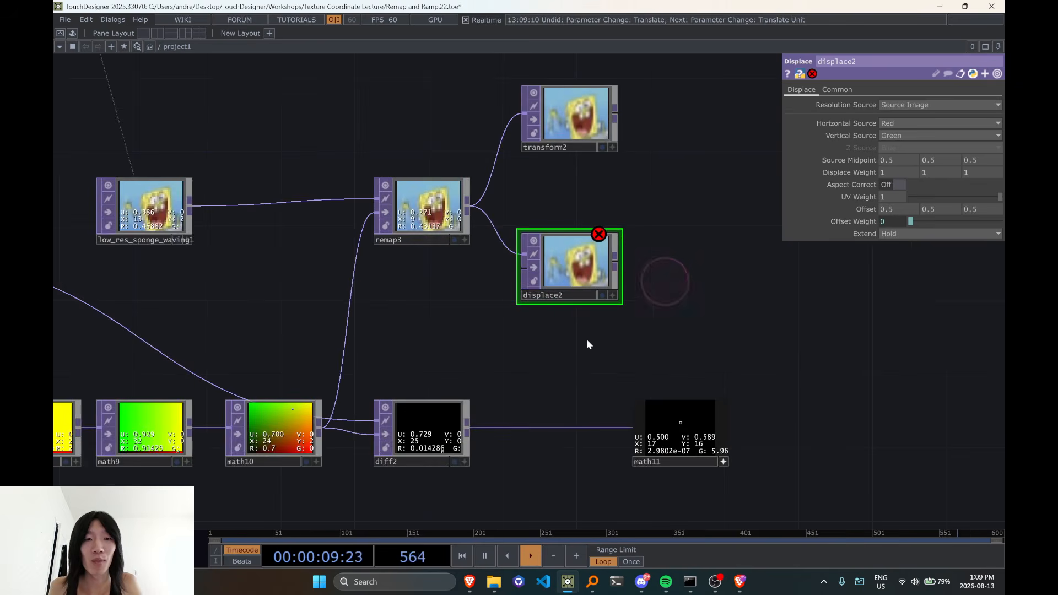
Duplicate math9 and math10 together and place the copies below them as a second branch from reorder5
left_click_drag(456, 370, 651, 337)
mouse_move(492, 389)
left_mouse_down()
mouse_move(493, 407)
mouse_move(487, 388)
left_mouse_up()
left_click_drag(662, 298, 573, 279)
left_click_drag(624, 337, 584, 347)
left_click_drag(320, 439, 573, 450)
right_click(521, 447)
left_click(479, 447)
right_click_drag(488, 444, 313, 346)
key("ctrl+c")
key("ctrl+v")
left_click_drag(549, 440, 586, 383)
Set Post-Add to 0 in both math12 and math13 to remove the half-pixel offset
left_click(407, 390)
left_click(932, 142)
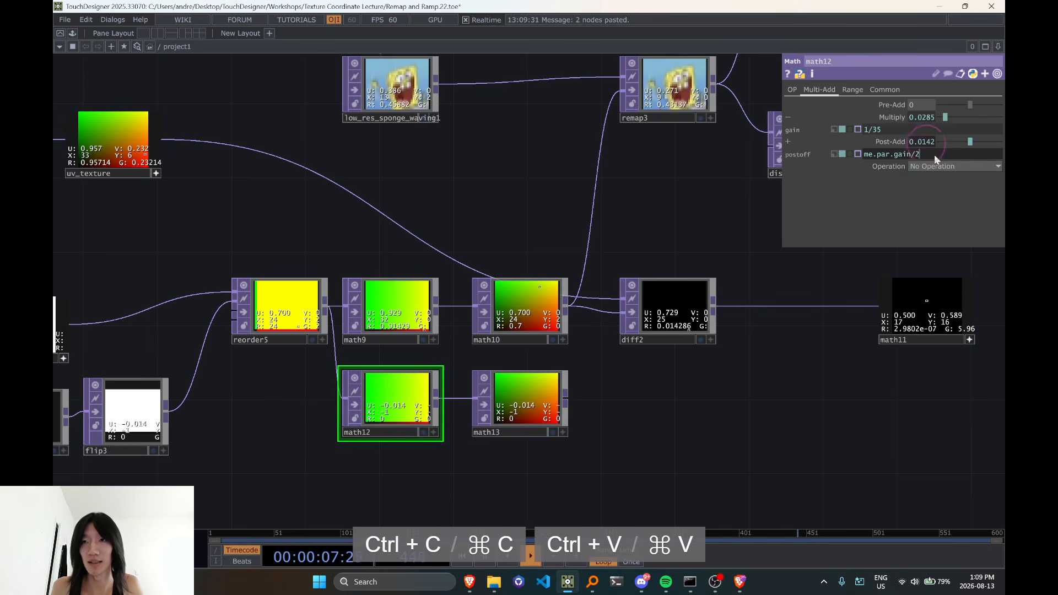
left_click_drag(934, 155, 782, 164)
left_click(756, 358)
left_click(521, 399)
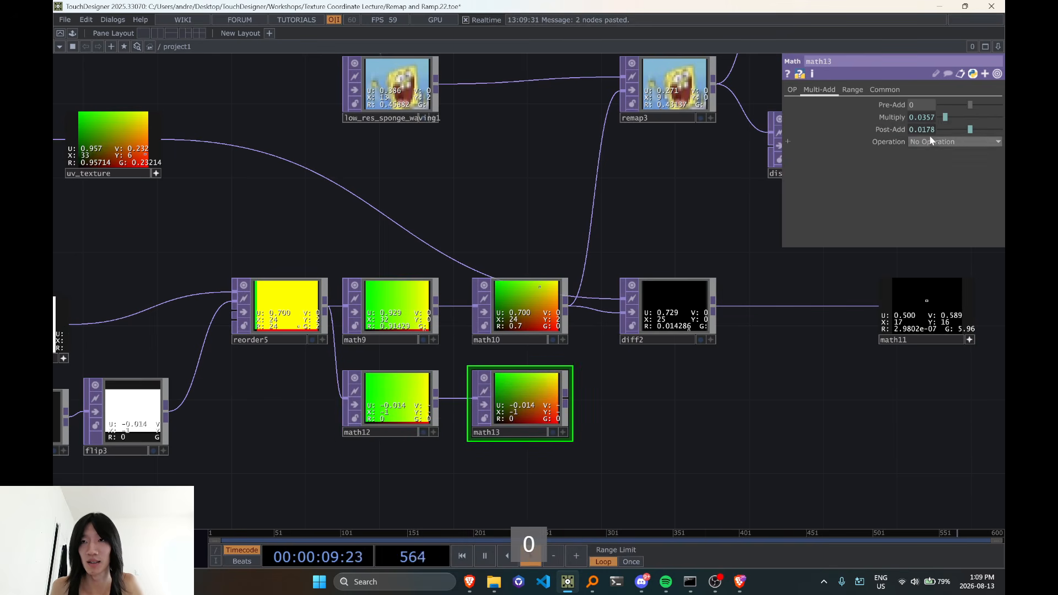
key("0")
left_click(774, 438)
left_click(658, 425)
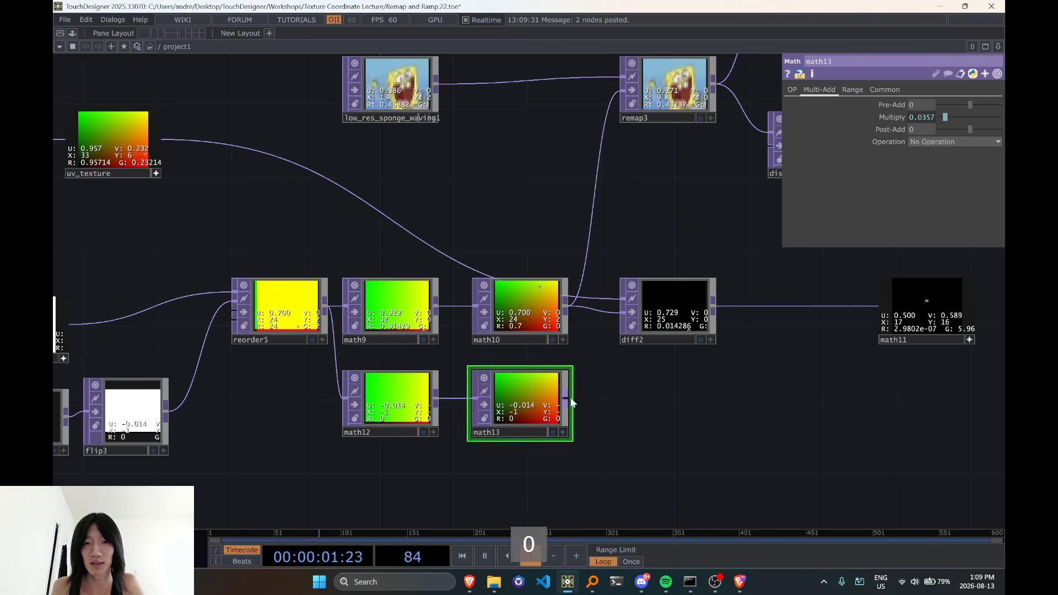
Connect math13 to diff2's second input in place of math10, then deactivate math11's viewer and move it beside diff2
left_click(571, 398)
left_click_drag(566, 398, 621, 314)
left_click_drag(715, 403, 539, 423)
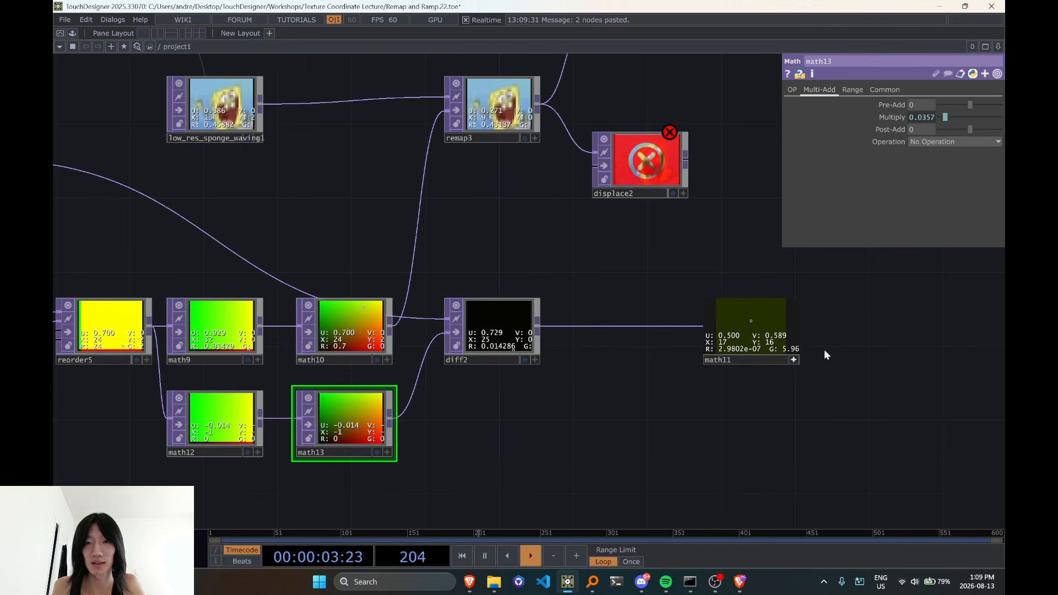
left_click(799, 355)
left_click_drag(768, 333, 632, 334)
Review the settings of displace2, math11 and transform2 against the offset difference between the UV textures
left_click(666, 175)
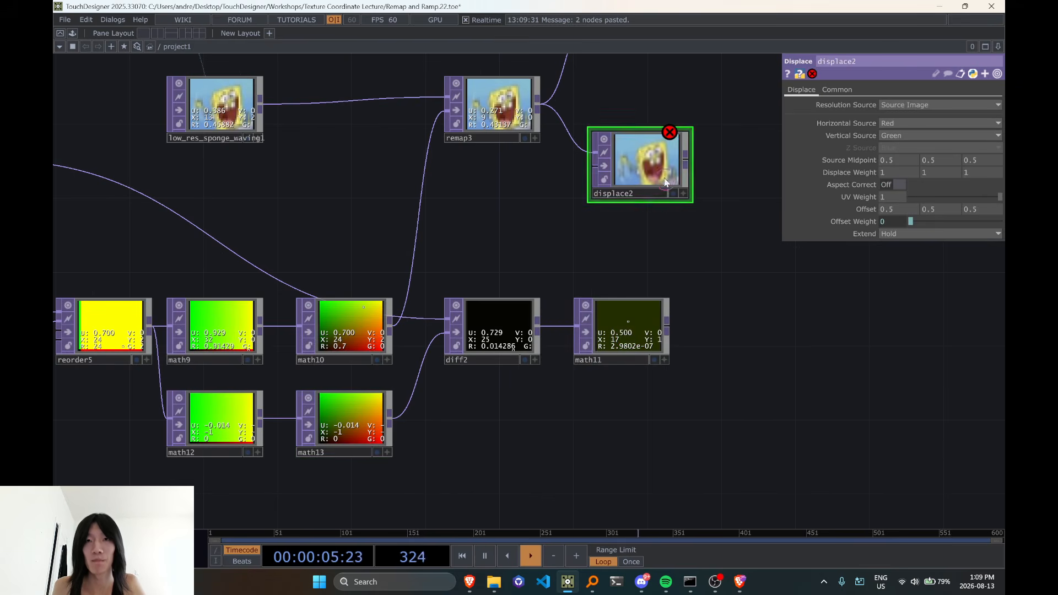
left_click_drag(656, 292, 585, 285)
scroll(579, 281, "down", 3)
scroll(578, 305, "up", 6)
left_click(579, 305)
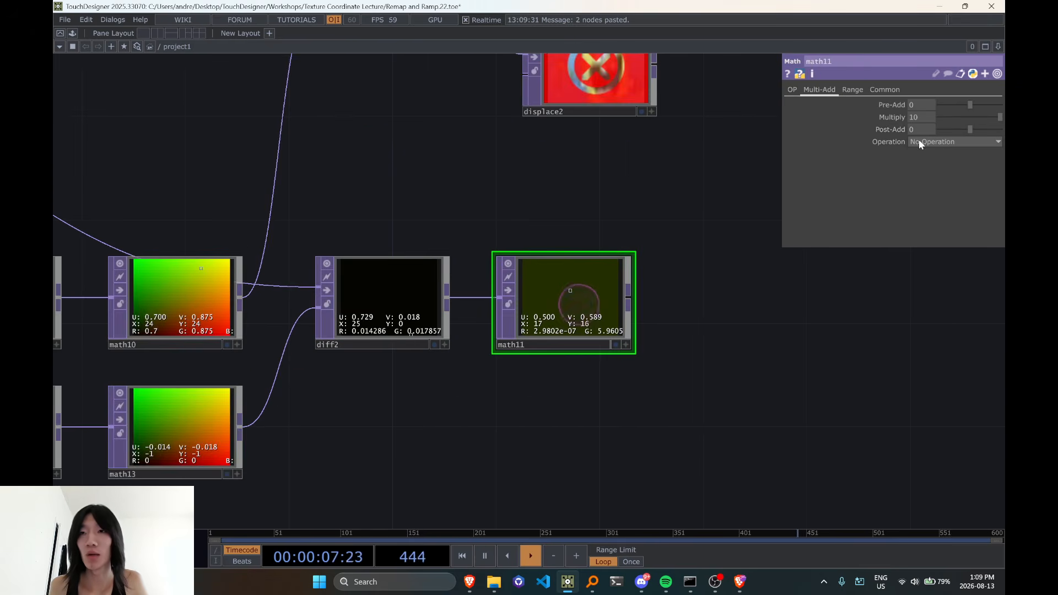
left_click_drag(703, 235, 650, 355)
scroll(682, 303, "down", 3)
left_click(573, 102)
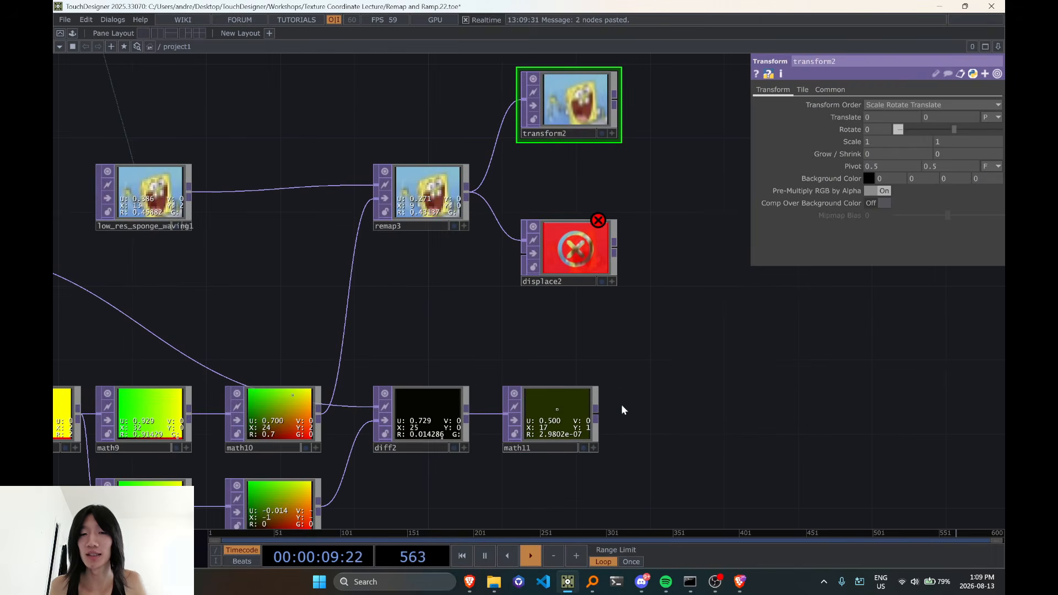
Activate diff2's viewer and inspect the red and green difference values across its pixels
scroll(607, 419, "up", 3)
left_click_drag(718, 434, 638, 435)
scroll(436, 449, "up", 3)
left_click(453, 451)
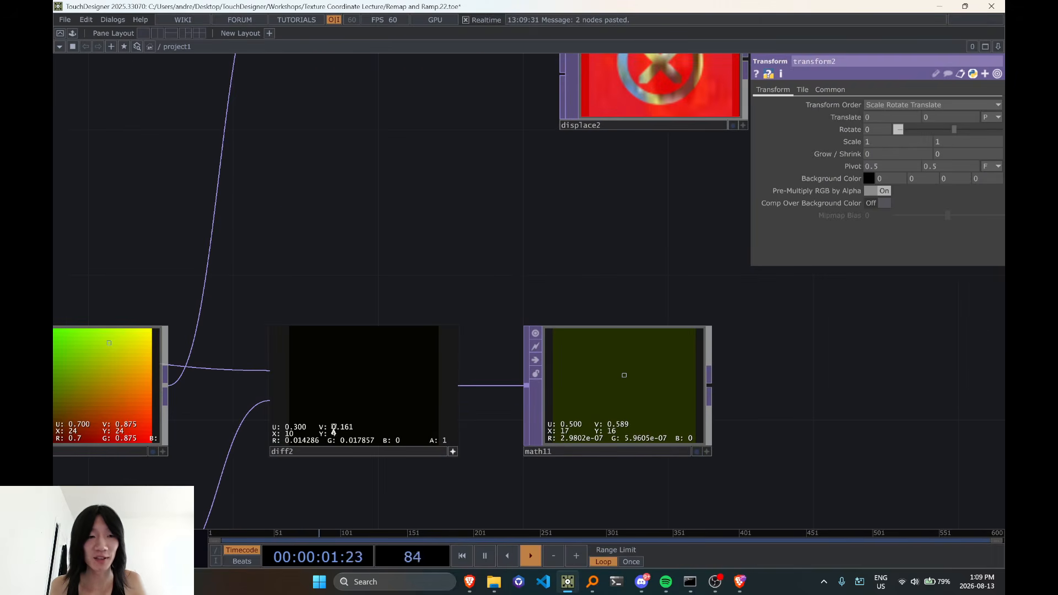
scroll(347, 499, "up", 2)
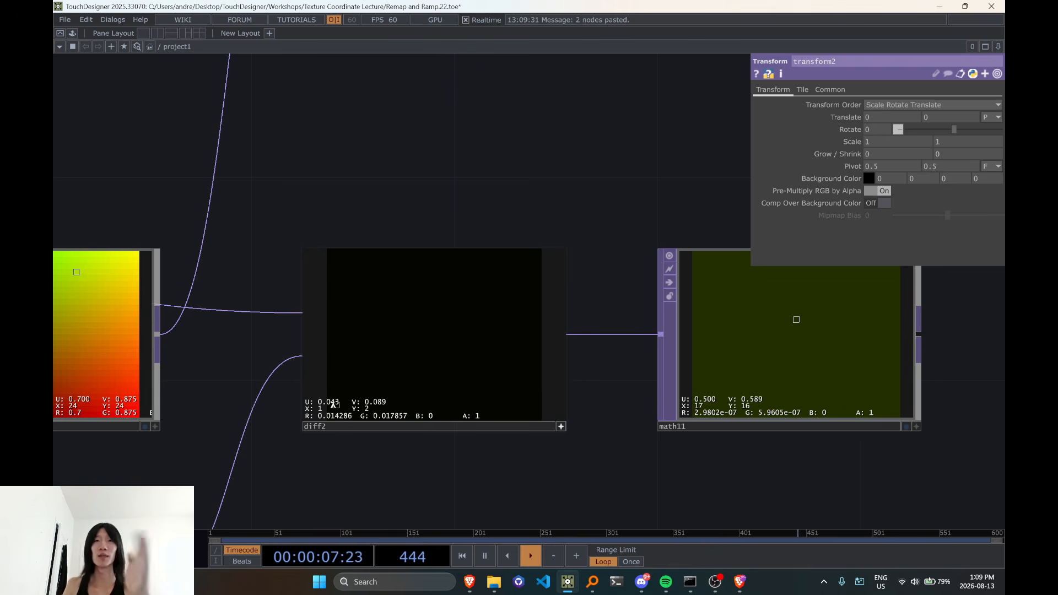
scroll(385, 378, "down", 3)
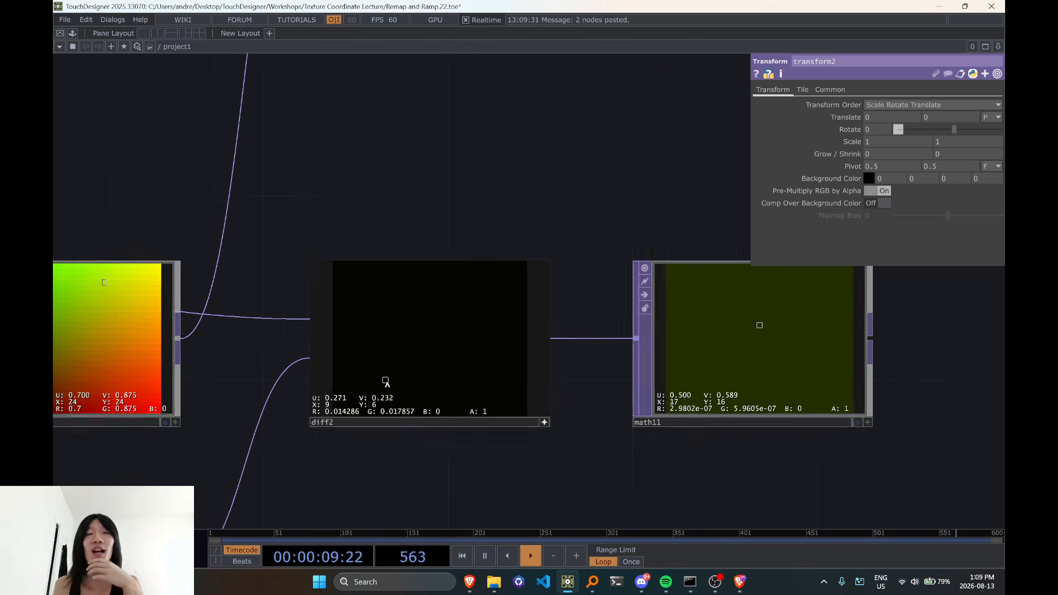
scroll(401, 332, "down", 2)
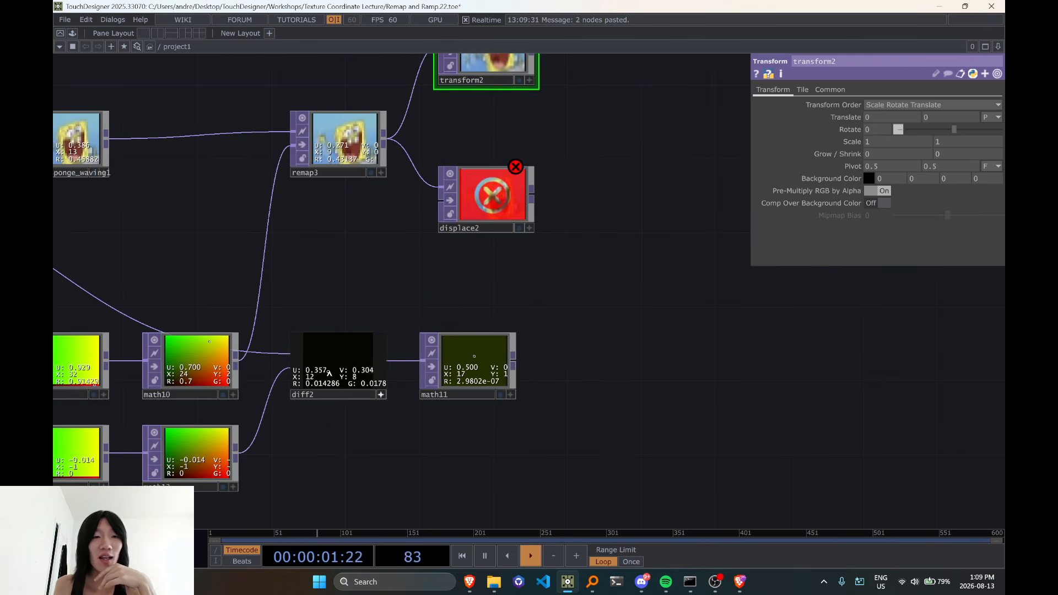
Review the math12 and math13 branch feeding diff2, and bring up math11's Multi-Add settings
left_click_drag(340, 462, 510, 421)
scroll(511, 364, "down", 2)
scroll(510, 339, "up", 2)
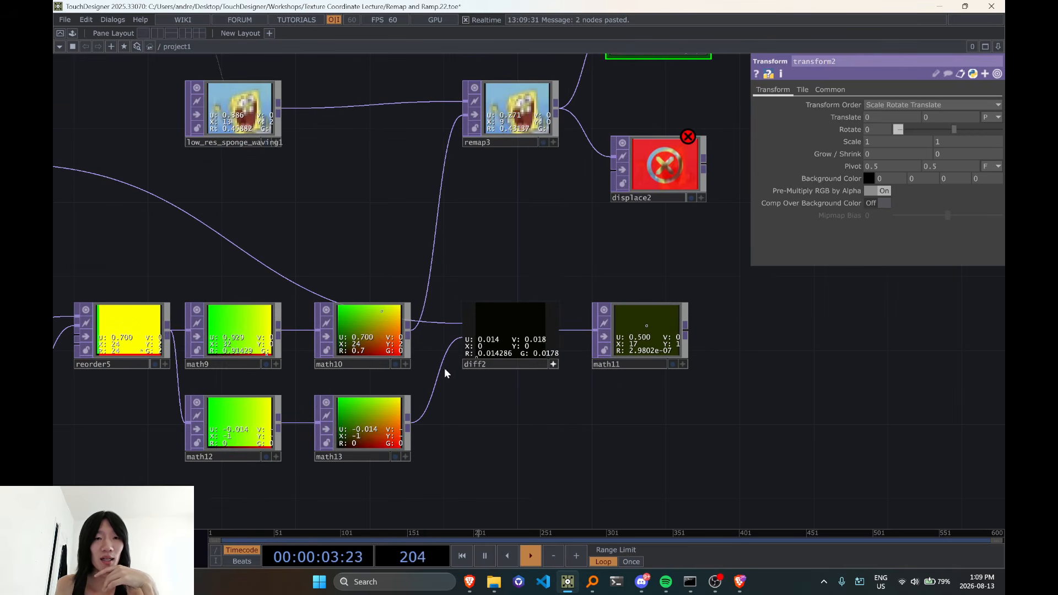
left_click_drag(613, 269, 531, 302)
left_click(598, 372)
left_click_drag(633, 321, 627, 352)
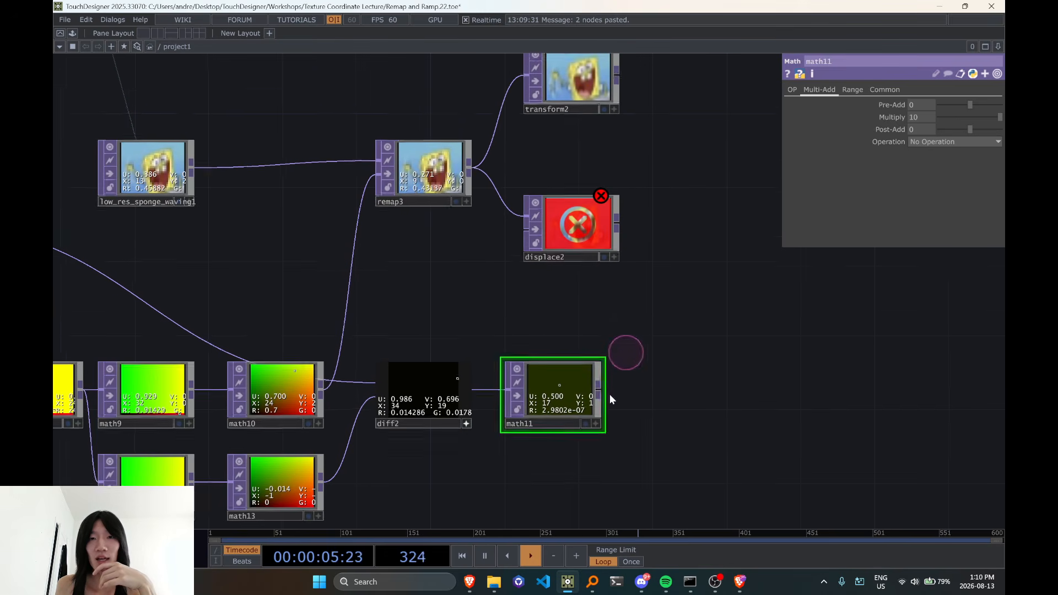
Connect math11 to the second input of displace2 and move displace2 clear of the wire
left_click(601, 398)
left_click(524, 234)
left_click_drag(626, 273, 557, 290)
left_click(515, 259)
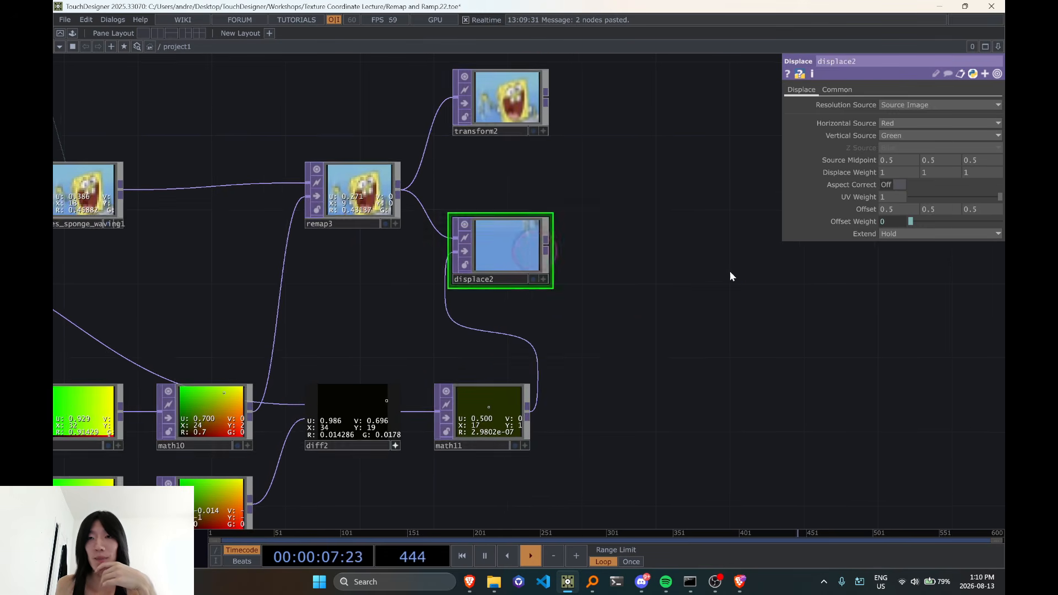
left_click_drag(730, 277, 725, 277)
left_click_drag(527, 280, 564, 279)
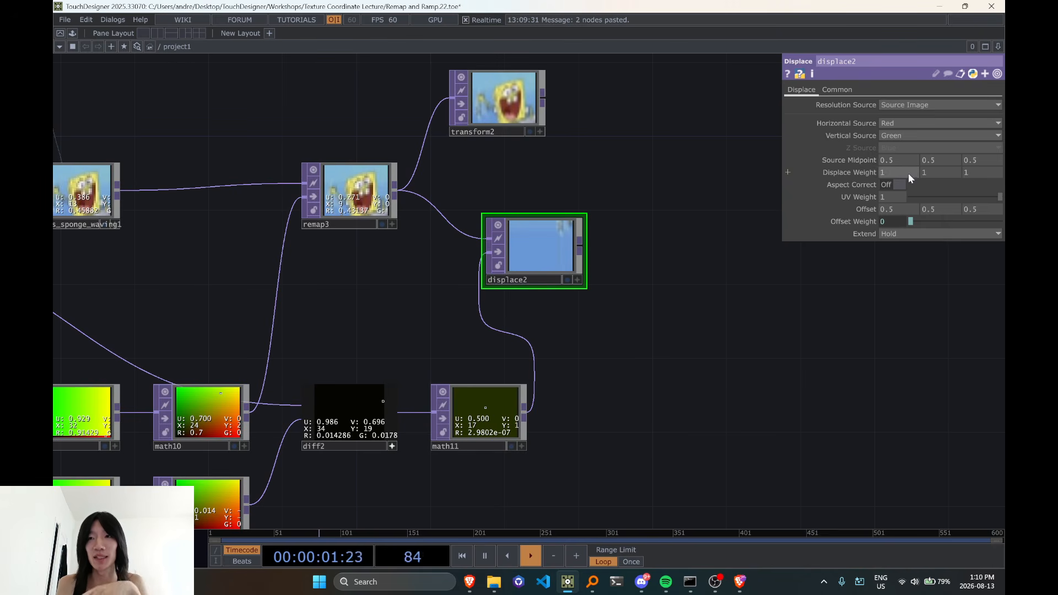
Set the first two Source Midpoint values of displace2 to 0 and align the node beneath transform2
type("0")
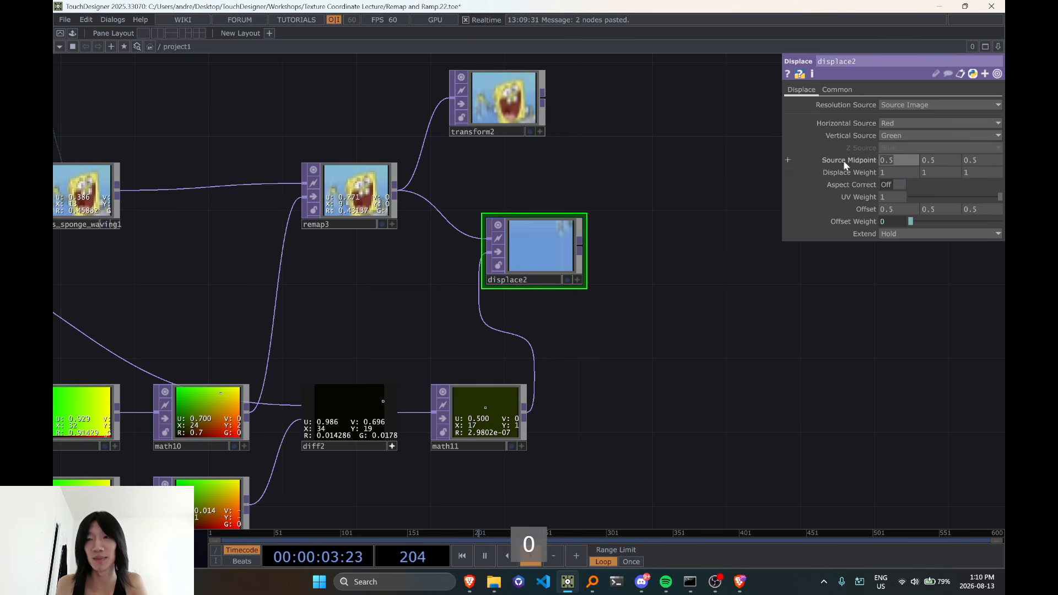
left_click(941, 159)
type("0")
left_click(686, 274)
left_click_drag(676, 311, 660, 280)
left_click_drag(693, 182, 680, 294)
left_click_drag(574, 318, 536, 262)
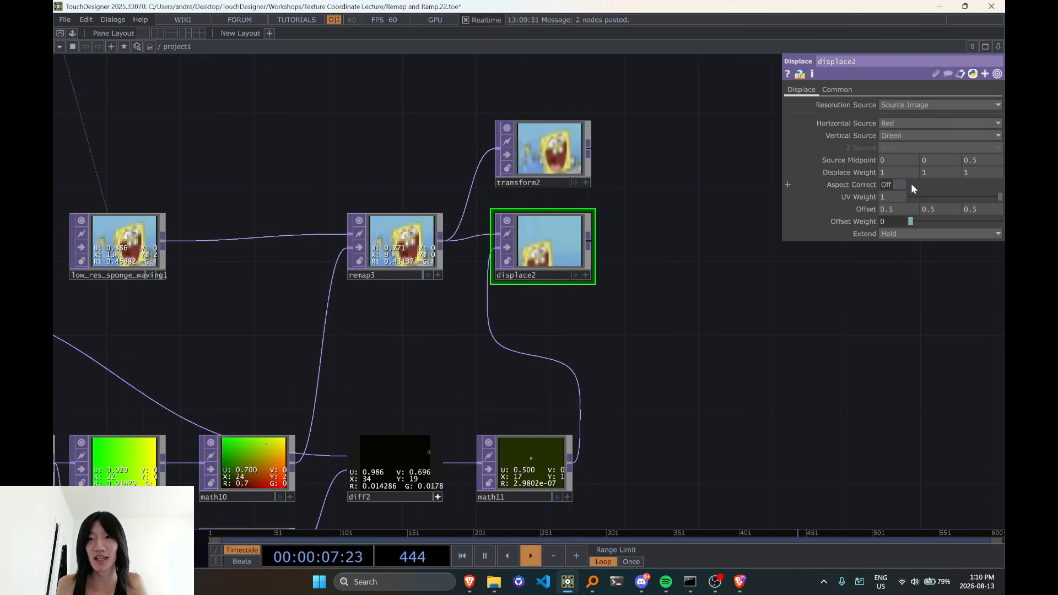
Set the second Displace Weight value of displace2 to 0 so only the horizontal shift applies
type("0")
left_click(720, 369)
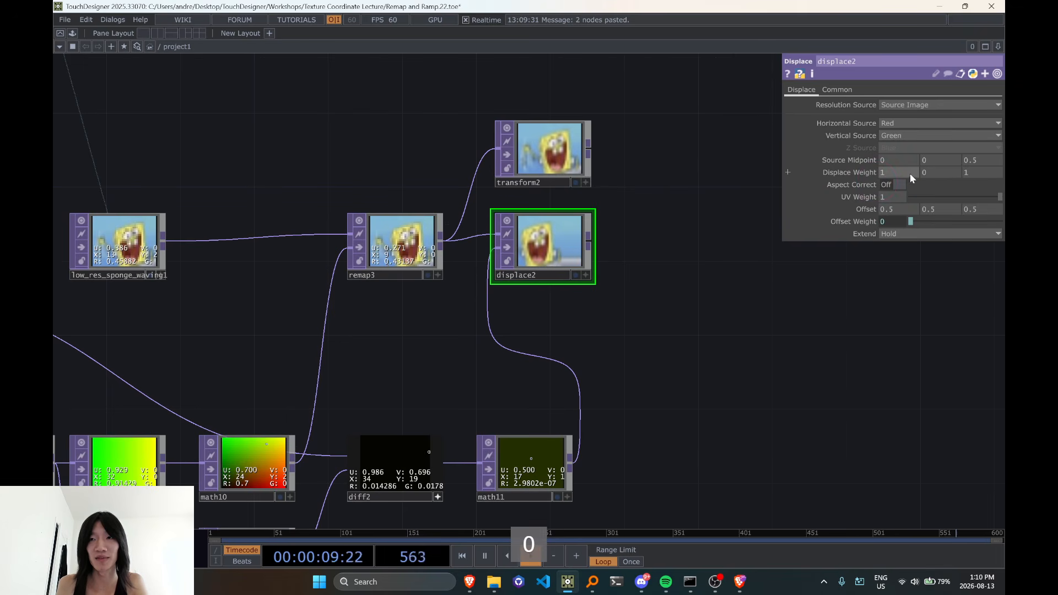
left_click_drag(651, 319, 645, 285)
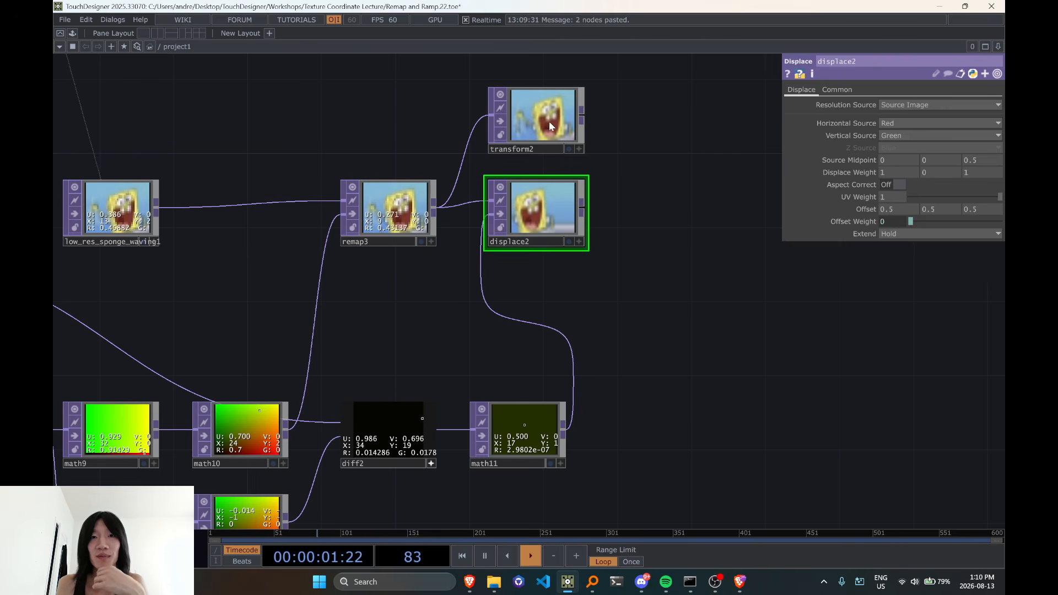
Link transform2's horizontal Translate to math11's Multiply with the expression op('math11').par.gain*-1
left_click(549, 122)
left_click(533, 441)
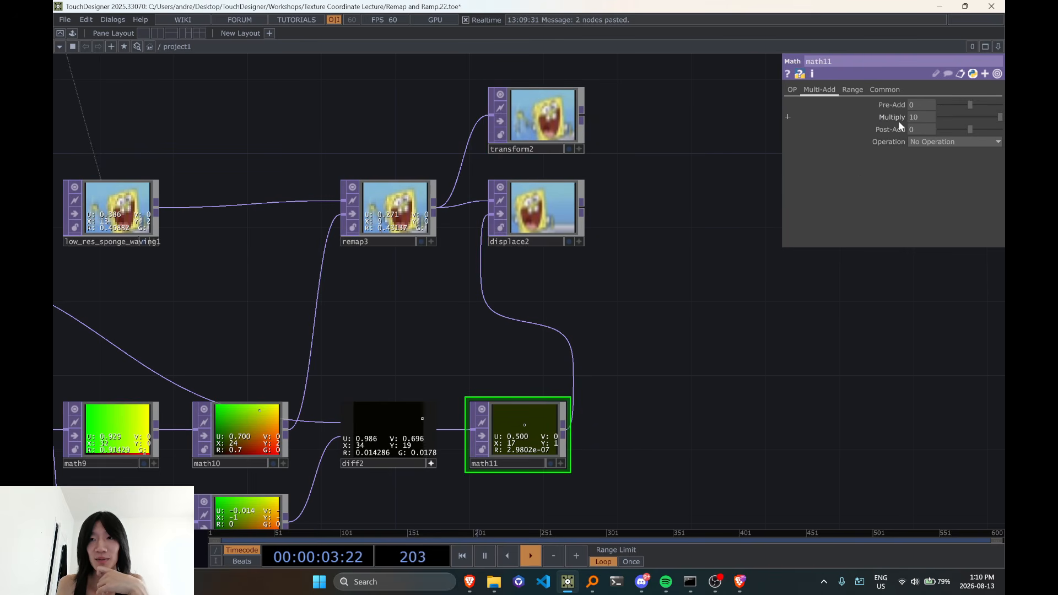
mouse_move(900, 117)
left_mouse_down()
mouse_move(946, 101)
mouse_move(893, 119)
mouse_move(543, 120)
mouse_move(904, 120)
left_mouse_up()
left_click(907, 115)
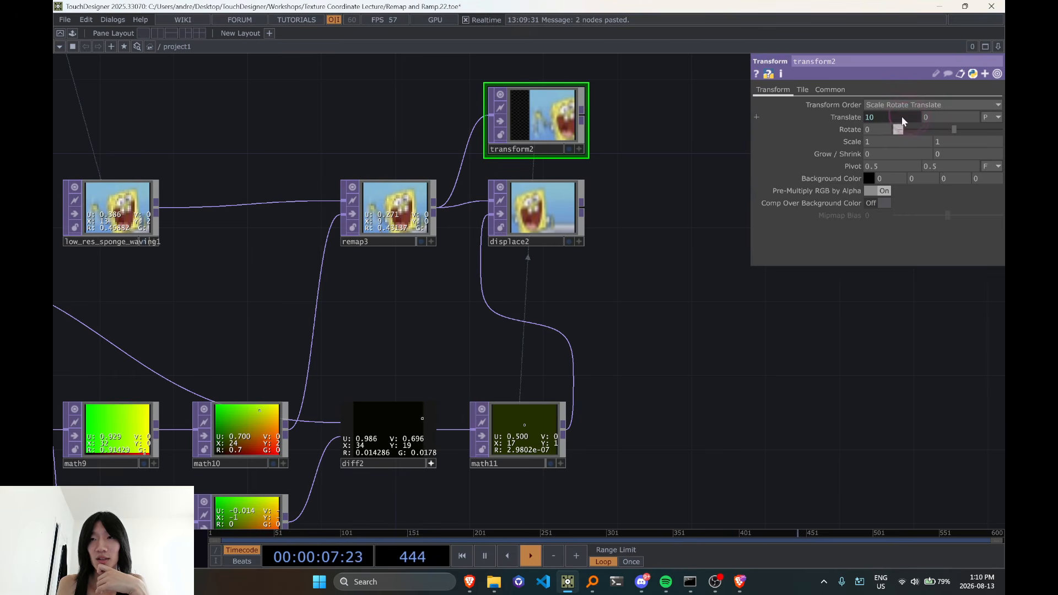
type("*-1")
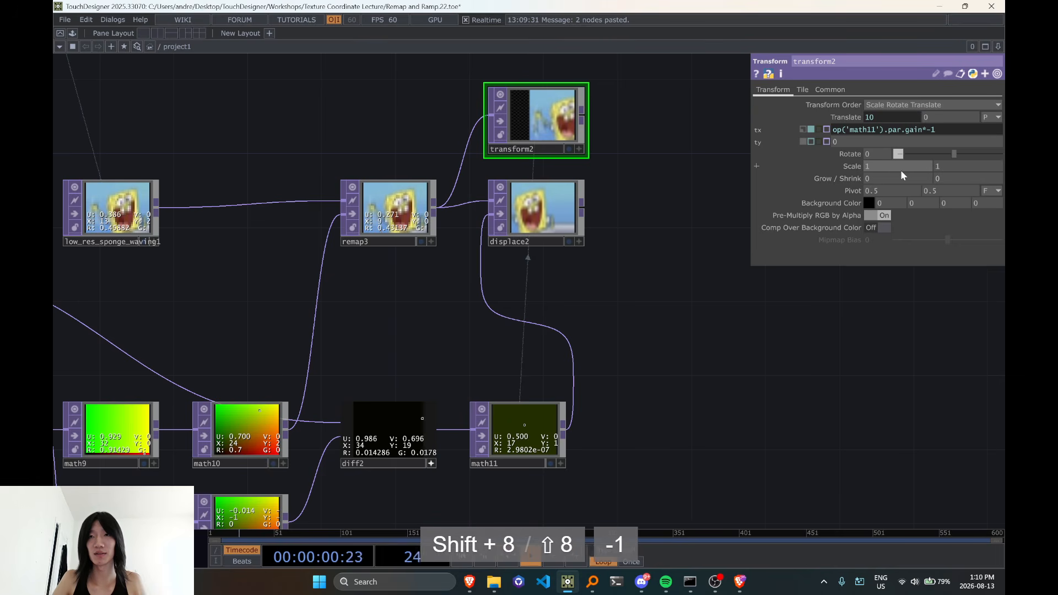
key("Return")
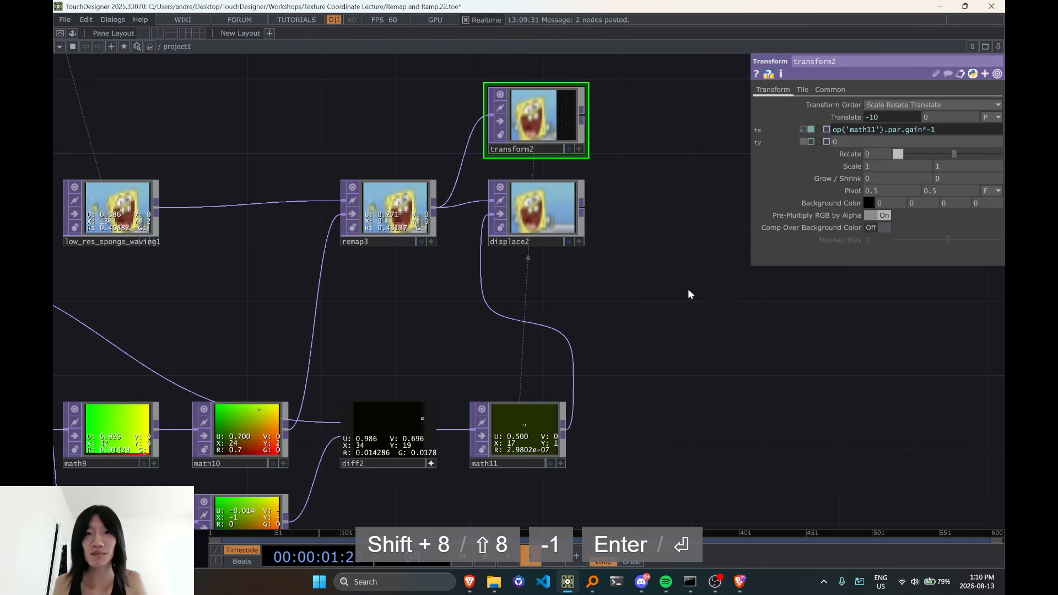
Set the Extend mode of displace2 to Zero
left_click_drag(655, 320, 650, 314)
left_click(538, 206)
left_click(896, 237)
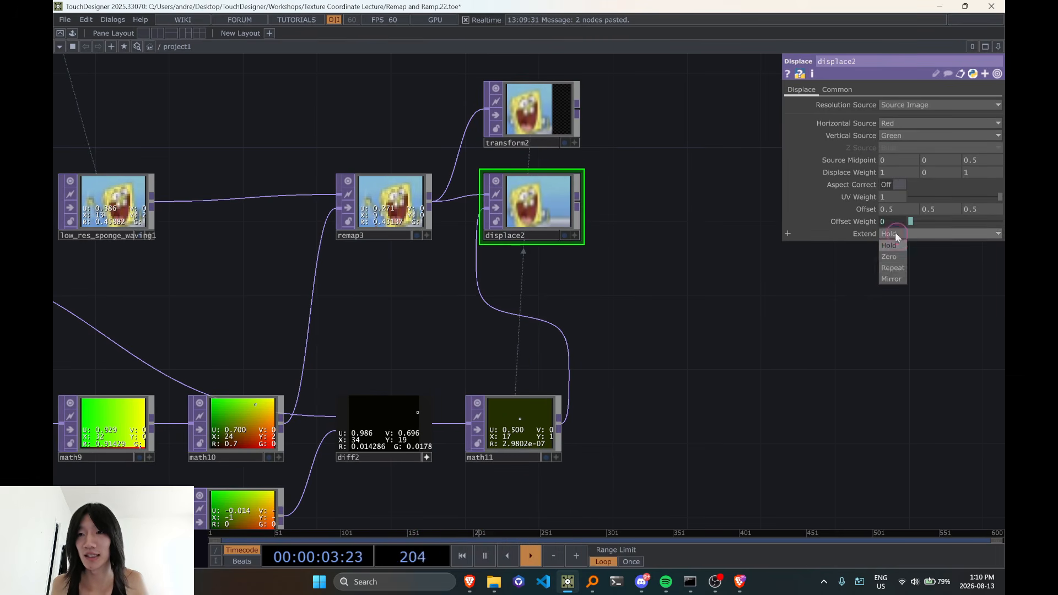
left_click(895, 259)
Check diff2's pixel values against math11 and set math11's Multiply to 1
left_click(518, 430)
scroll(519, 438, "up", 4)
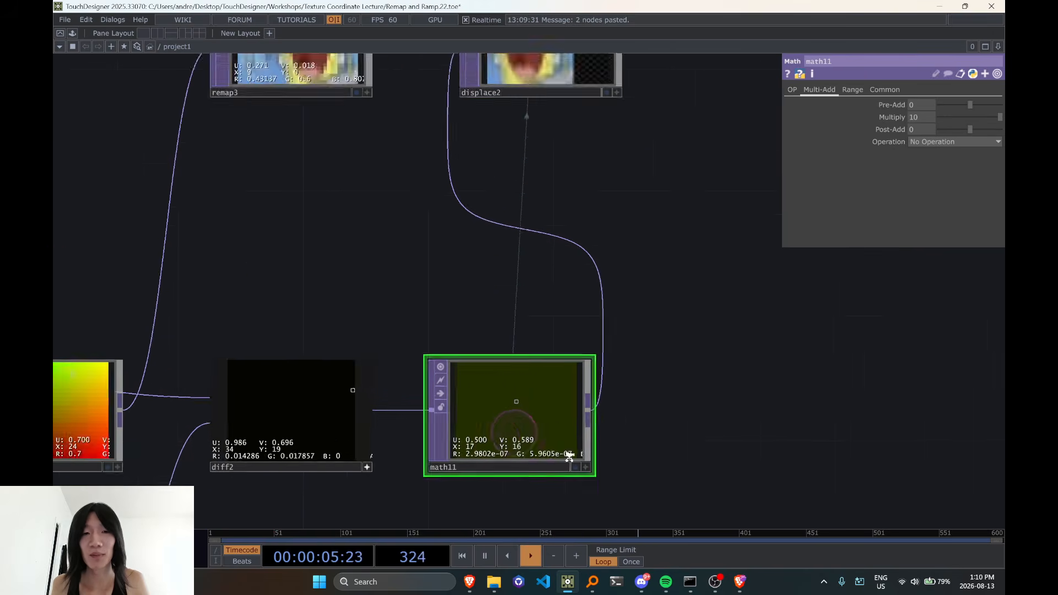
left_click_drag(630, 467, 779, 390)
scroll(331, 351, "up", 2)
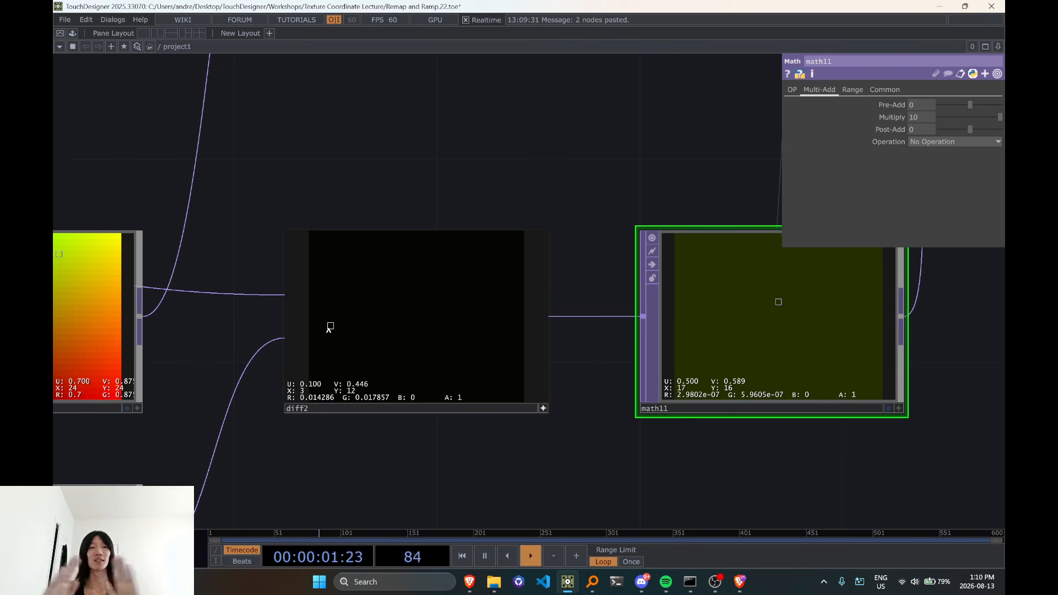
scroll(329, 326, "down", 10)
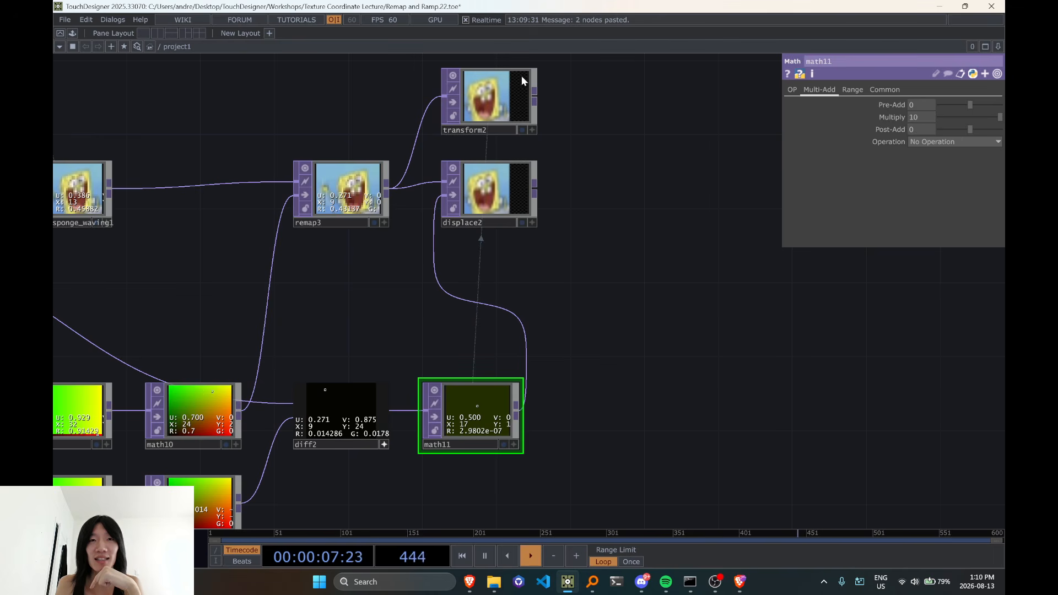
left_click_drag(923, 126, 129, 199)
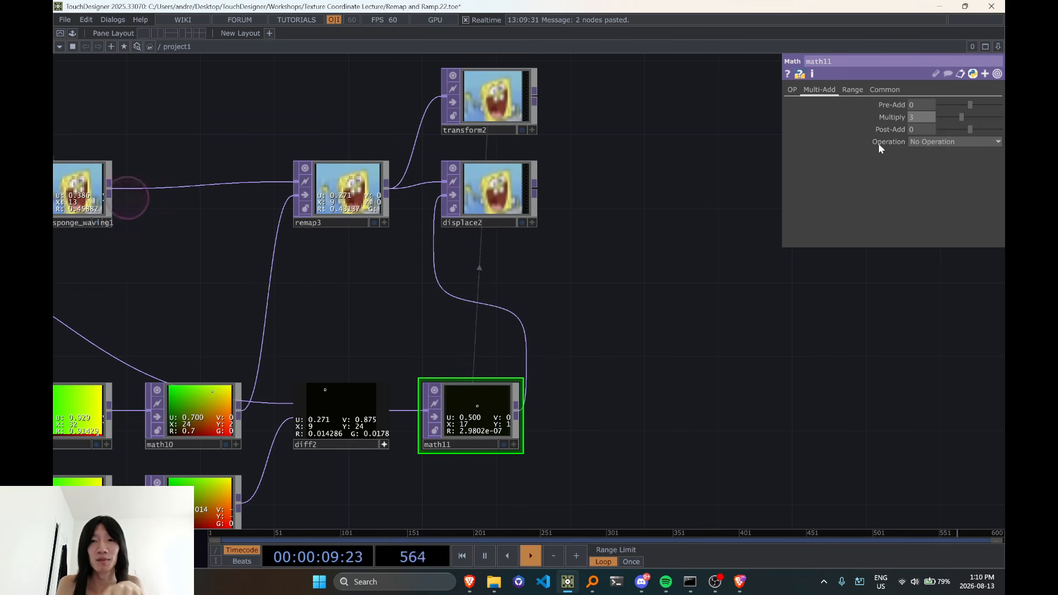
left_click(926, 120)
type("1")
left_click(718, 235)
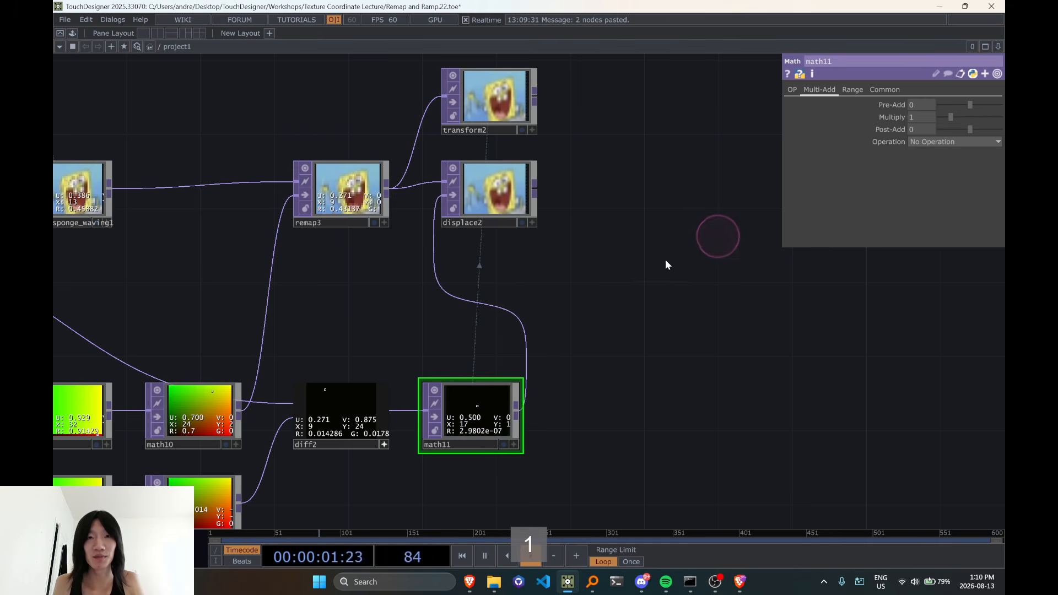
Activate math11's viewer and inspect its red and green pixel values
left_click_drag(666, 259, 712, 210)
scroll(590, 365, "up", 3)
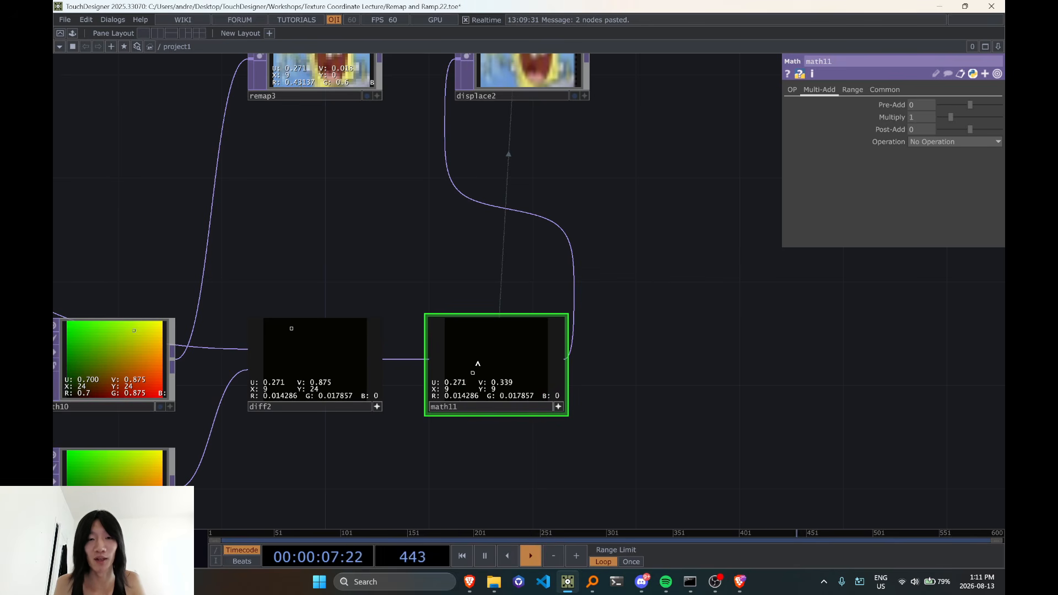
scroll(400, 507, "down", 2)
Activate displace2's viewer and turn on its pixel value display at the image's right edge
left_click(493, 144)
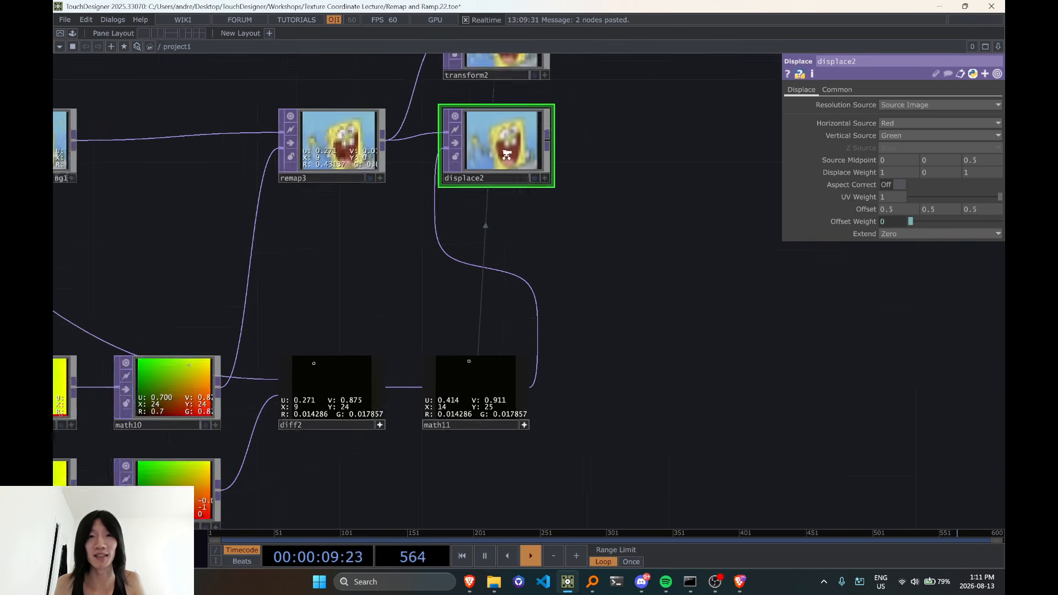
scroll(560, 153, "up", 2)
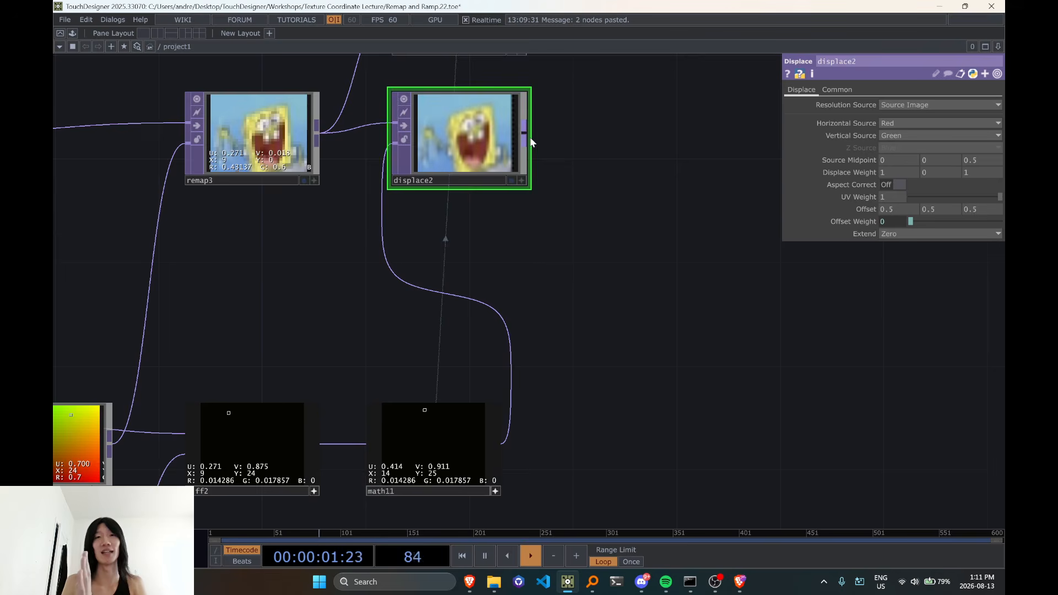
left_click_drag(571, 181, 590, 211)
scroll(538, 201, "up", 3)
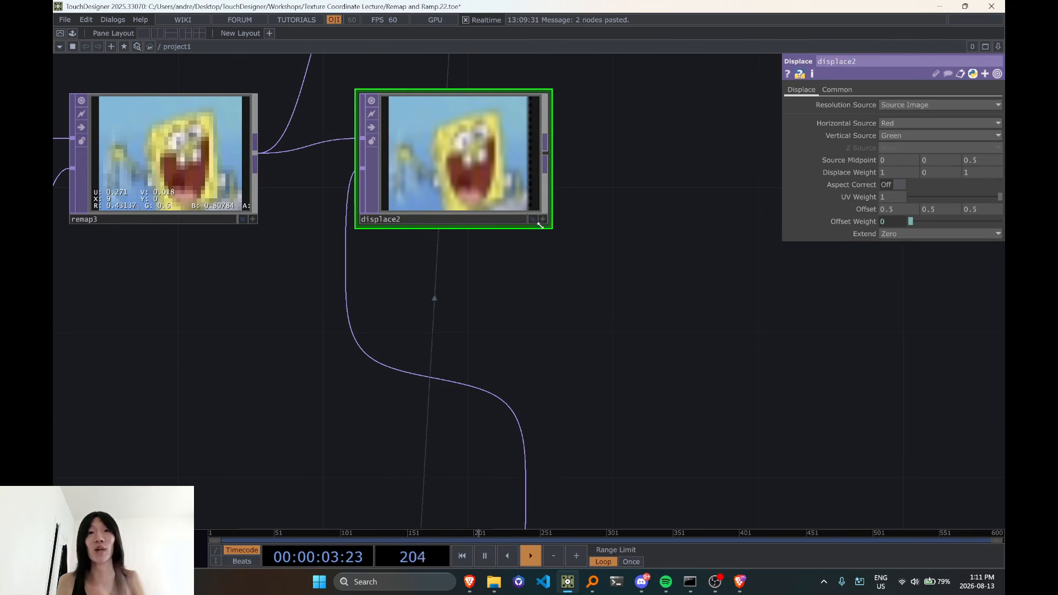
left_click(543, 220)
key("d")
scroll(618, 194, "down", 3)
Activate transform2's viewer and turn on its pixel value display for comparison with displace2
left_click_drag(629, 132, 600, 198)
left_click(488, 157)
key("d")
key("d")
left_click(527, 200)
key("d")
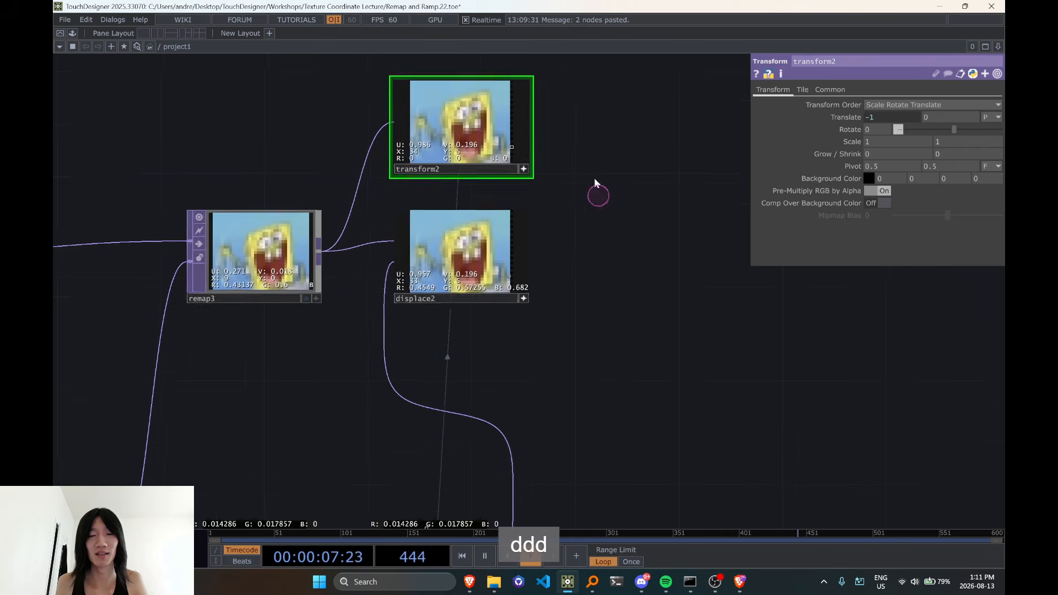
Deactivate math11's viewer and try varying its Multiply to compare the shifts in transform2 and displace2
scroll(596, 210, "down", 3)
left_click_drag(621, 337, 619, 307)
left_click(542, 398)
left_click(527, 376)
left_click_drag(574, 371, 567, 406)
scroll(522, 235, "up", 5)
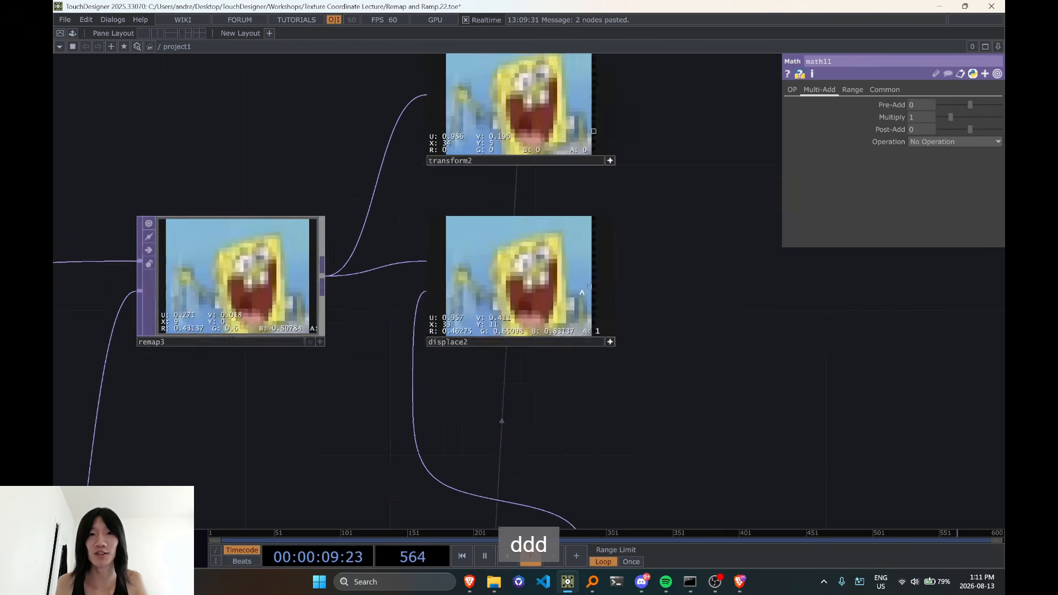
middle_click_drag(928, 114, 1006, 109)
middle_click_drag(116, 155, 552, 172)
Activate math11's viewer and examine its red and green offset values at several pixels
scroll(557, 461, "down", 5)
left_click_drag(631, 370, 607, 241)
left_click_drag(669, 439, 656, 309)
scroll(509, 395, "up", 3)
scroll(530, 386, "up", 2)
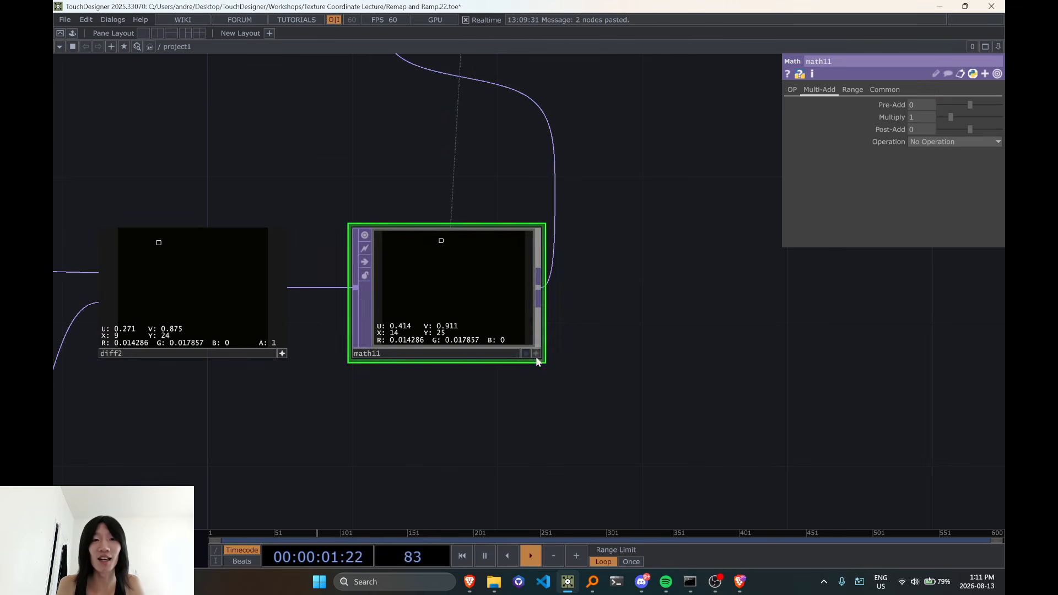
scroll(429, 305, "down", 3)
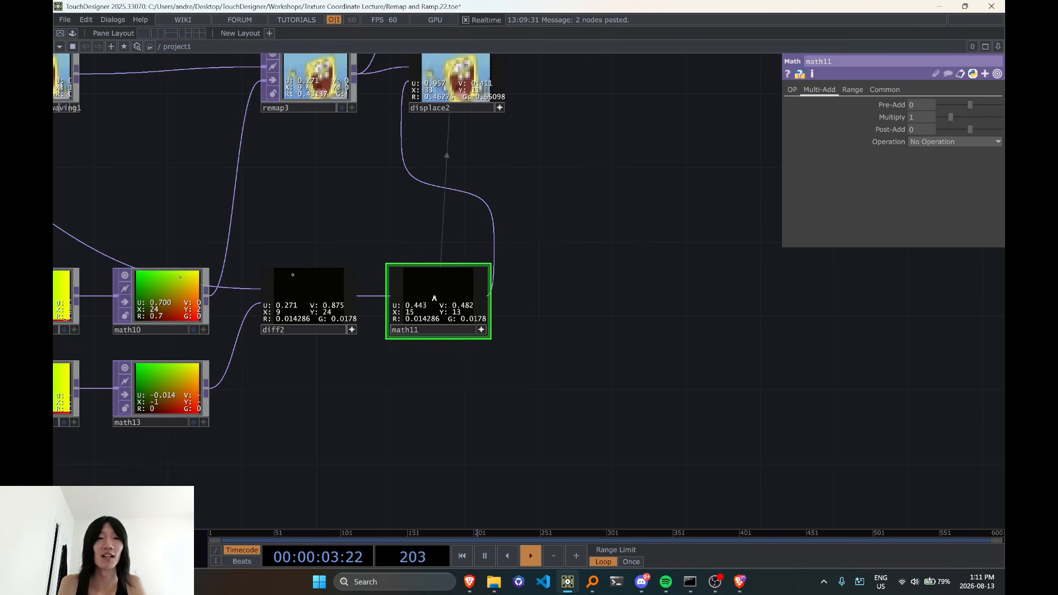
scroll(440, 298, "up", 3)
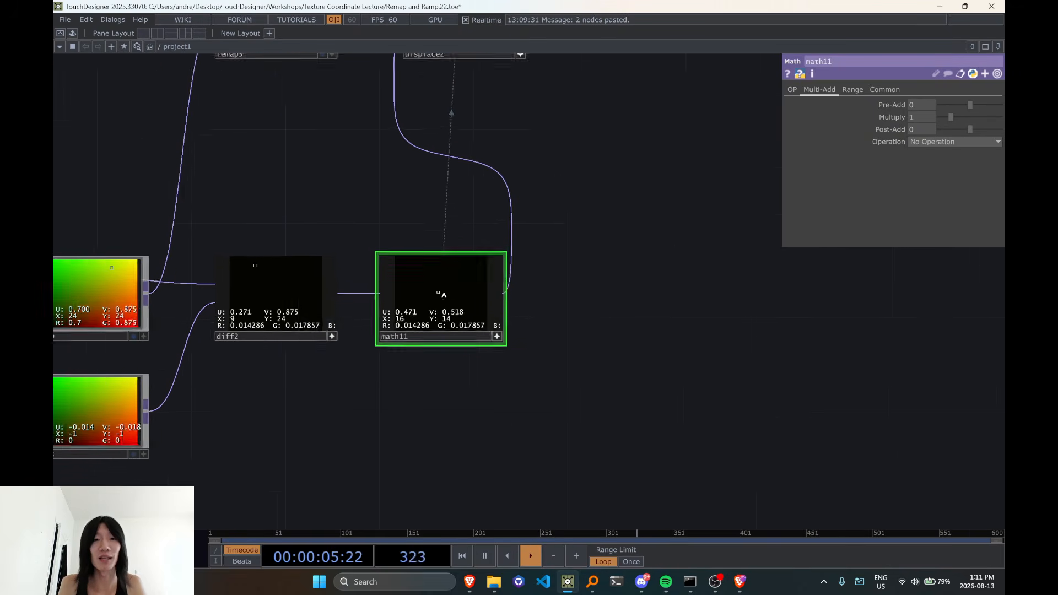
scroll(433, 314, "down", 3)
Deactivate transform2's viewer and expand its Translate parameter to check the expression driving the horizontal shift
left_click_drag(472, 223, 458, 331)
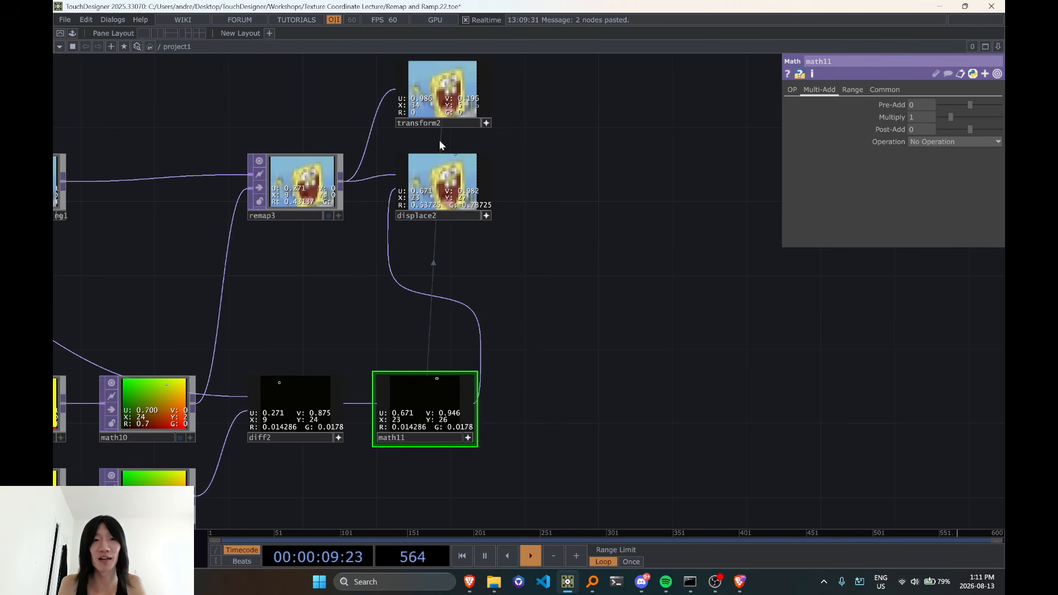
scroll(463, 463, "up", 3)
left_click_drag(495, 417, 469, 573)
left_click(470, 223)
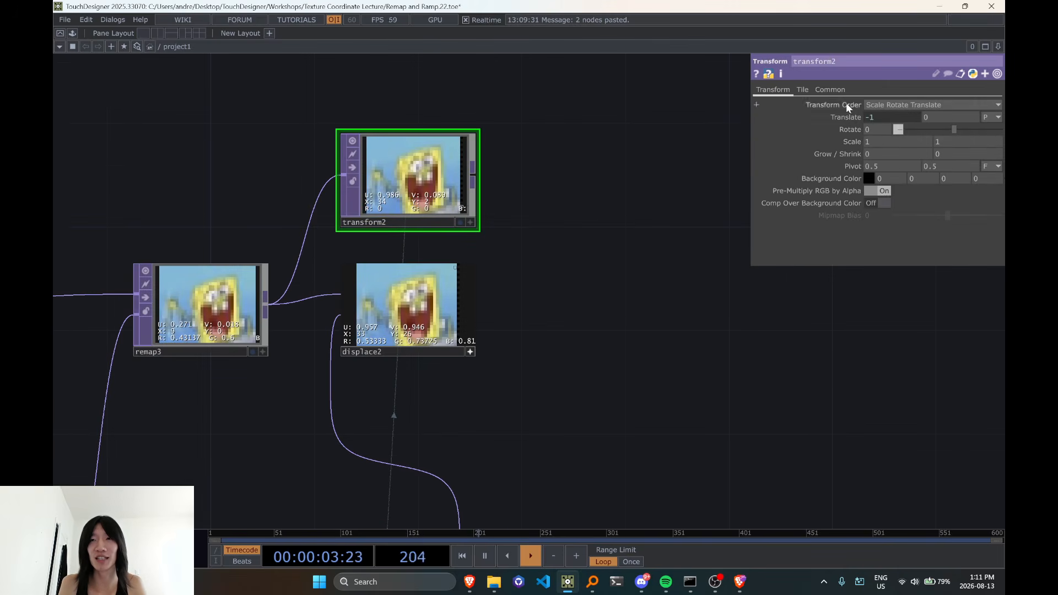
left_click(856, 119)
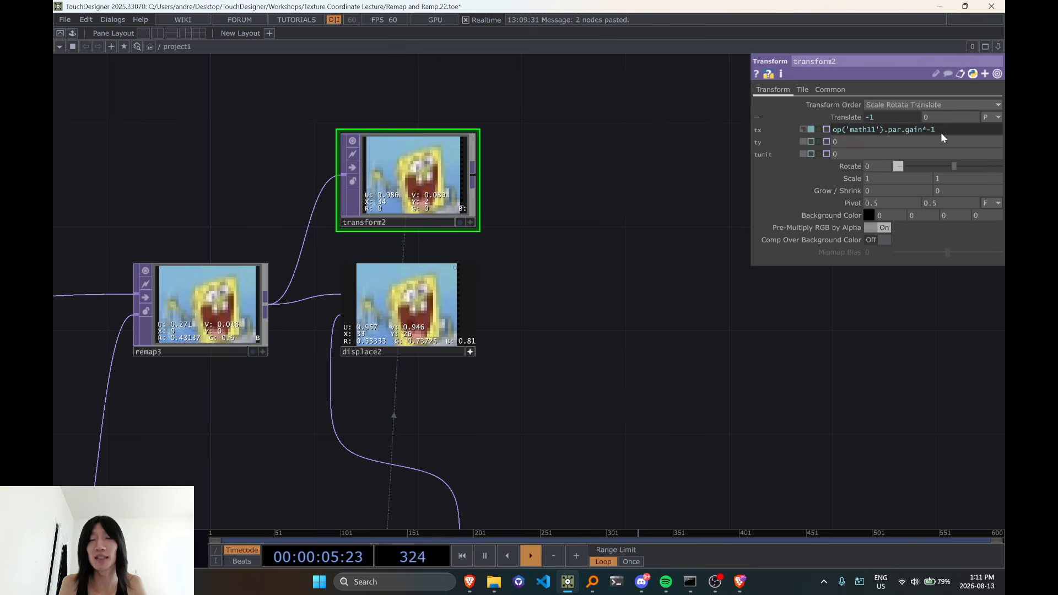
Toggle math11's viewer and examine whether its red and green offset values are uniform across the texture
left_click_drag(517, 336, 567, 179)
scroll(567, 179, "down", 3)
scroll(438, 400, "up", 3)
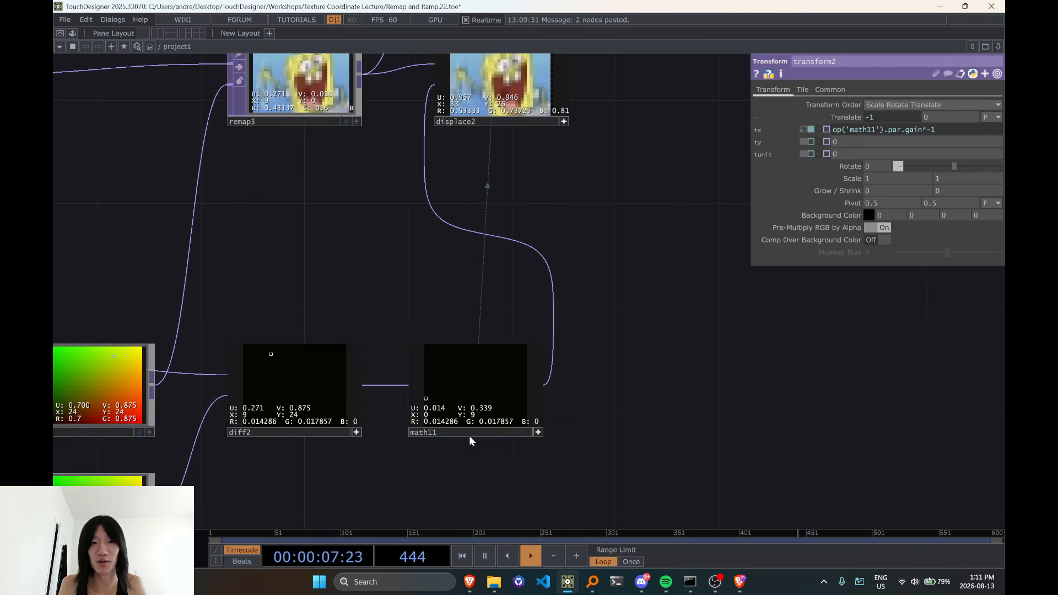
left_click(538, 435)
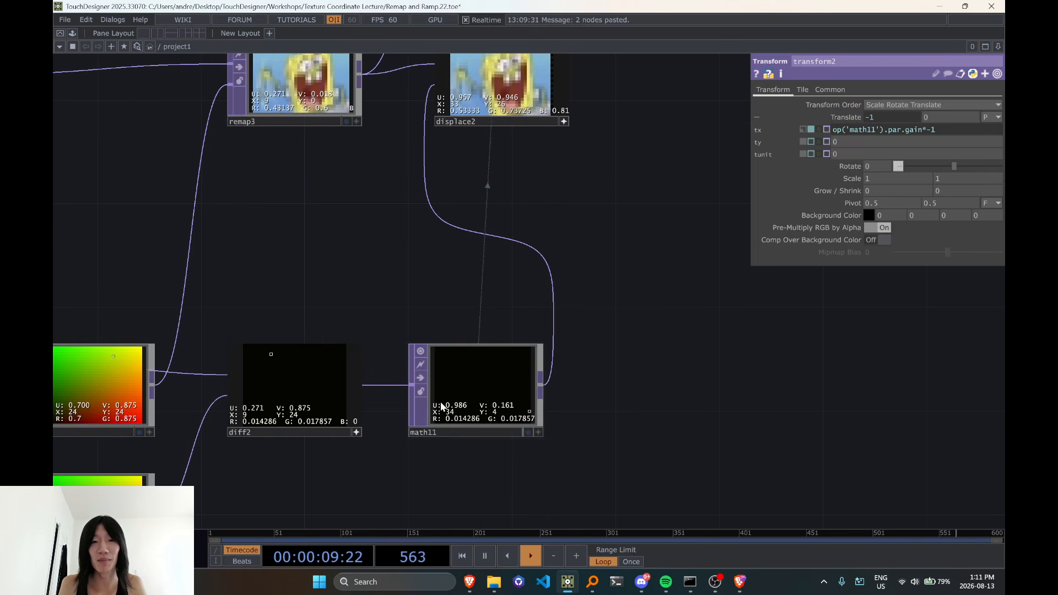
left_click_drag(480, 411, 454, 410)
left_click_drag(545, 281, 533, 395)
left_click_drag(588, 347, 596, 333)
left_click_drag(579, 479, 618, 407)
left_click(564, 413)
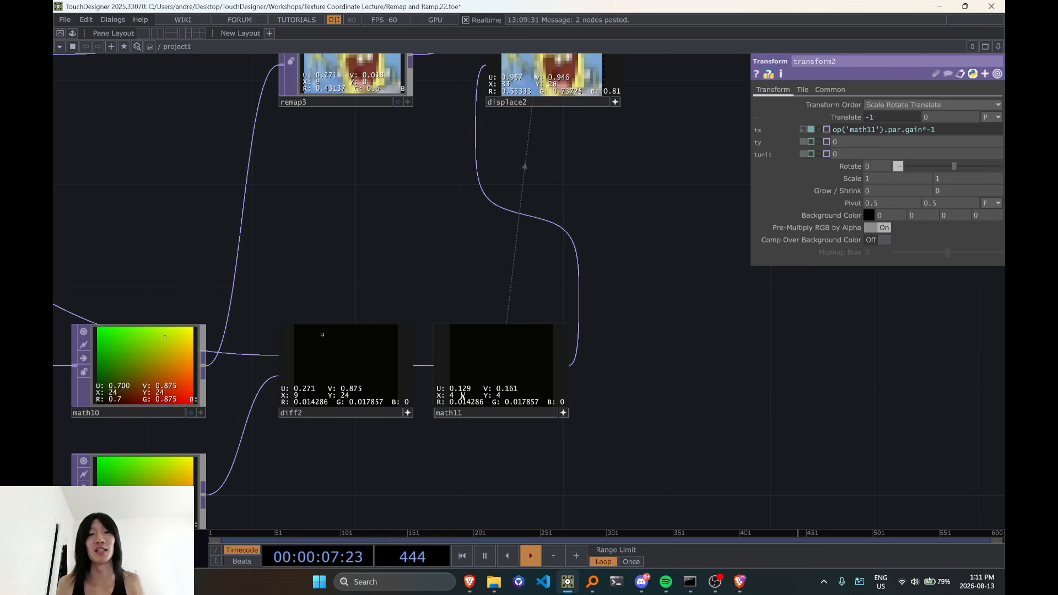
scroll(587, 349, "down", 3)
Review the network from uv_texture and the math branches through diff2 and math11 to transform2 and displace2
left_click_drag(671, 325, 543, 338)
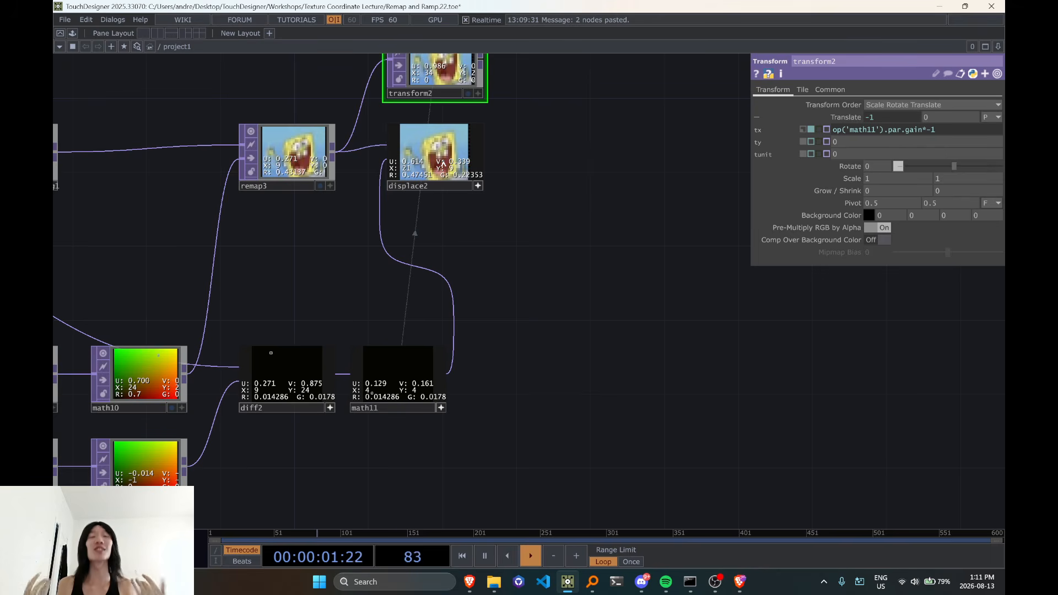
scroll(619, 303, "down", 3)
mouse_move(554, 294)
left_mouse_down()
mouse_move(619, 302)
mouse_move(584, 295)
mouse_move(555, 262)
mouse_move(558, 283)
left_mouse_up()
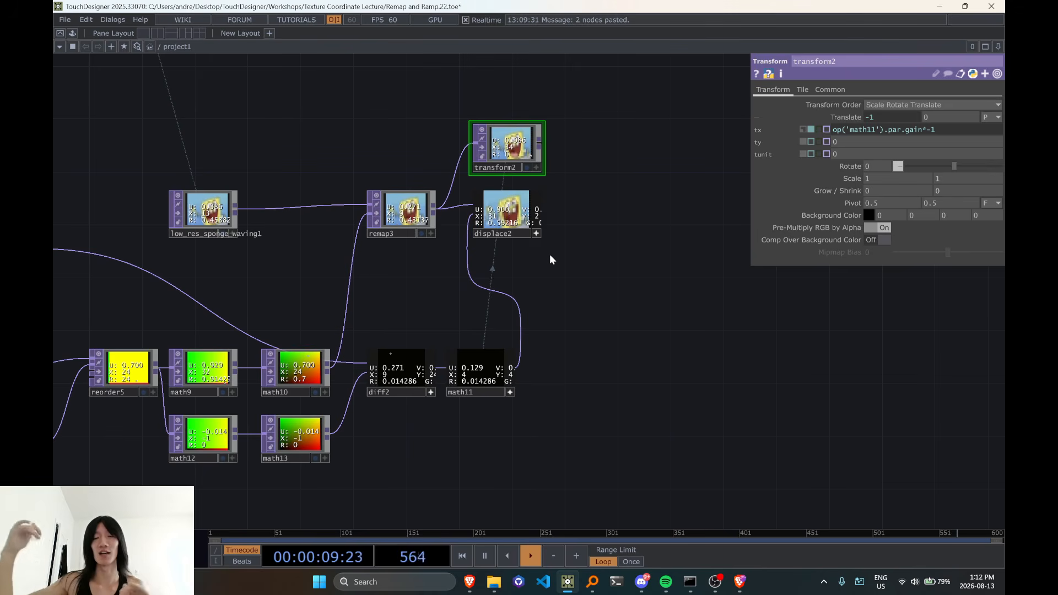
scroll(559, 356, "up", 3)
left_click_drag(550, 256, 558, 316)
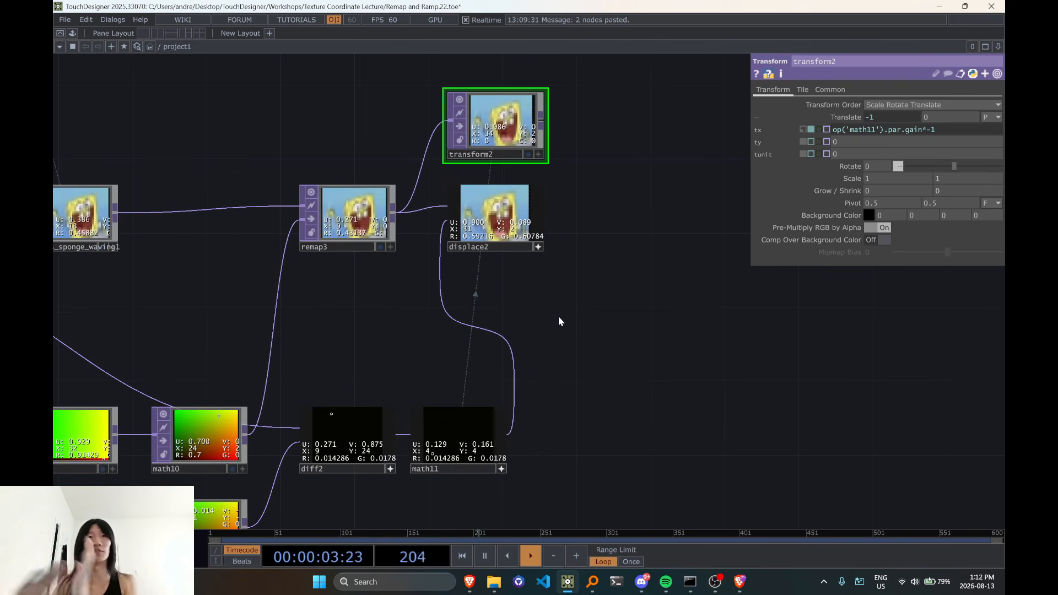
scroll(558, 316, "down", 3)
scroll(587, 330, "down", 1)
left_click_drag(627, 354, 815, 286)
scroll(827, 386, "down", 1)
left_click_drag(827, 386, 740, 399)
scroll(787, 344, "down", 1)
scroll(669, 279, "up", 1)
scroll(649, 267, "up", 1)
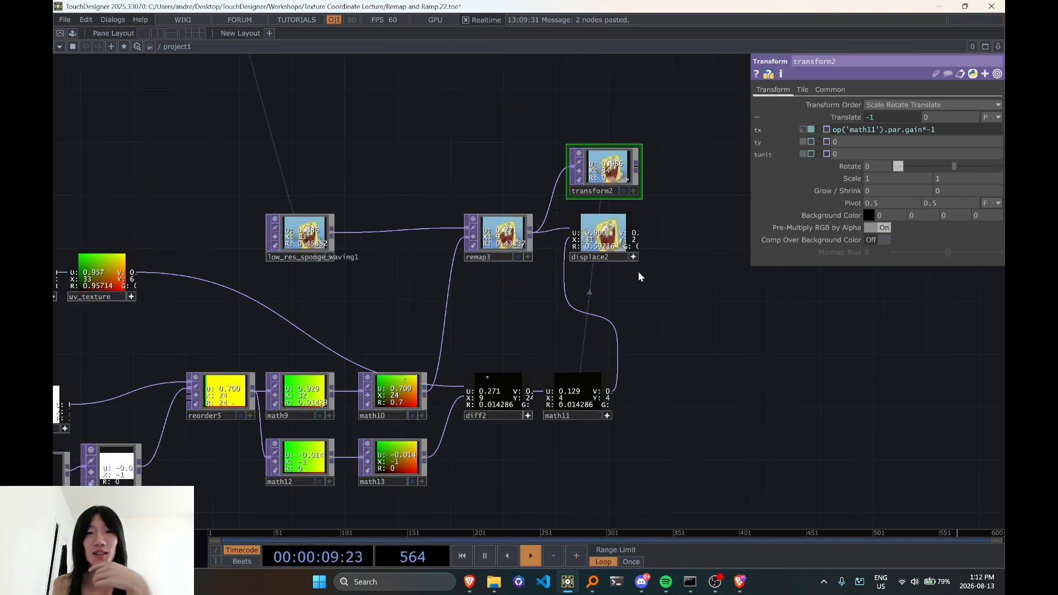
Deactivate the reorder2 and uv_texture viewers and move the ramp1, ramp2, reorder2 and uv_texture group over the pattern branches
left_click_drag(618, 337, 742, 286)
left_click_drag(445, 266, 583, 218)
left_click_drag(238, 328, 280, 320)
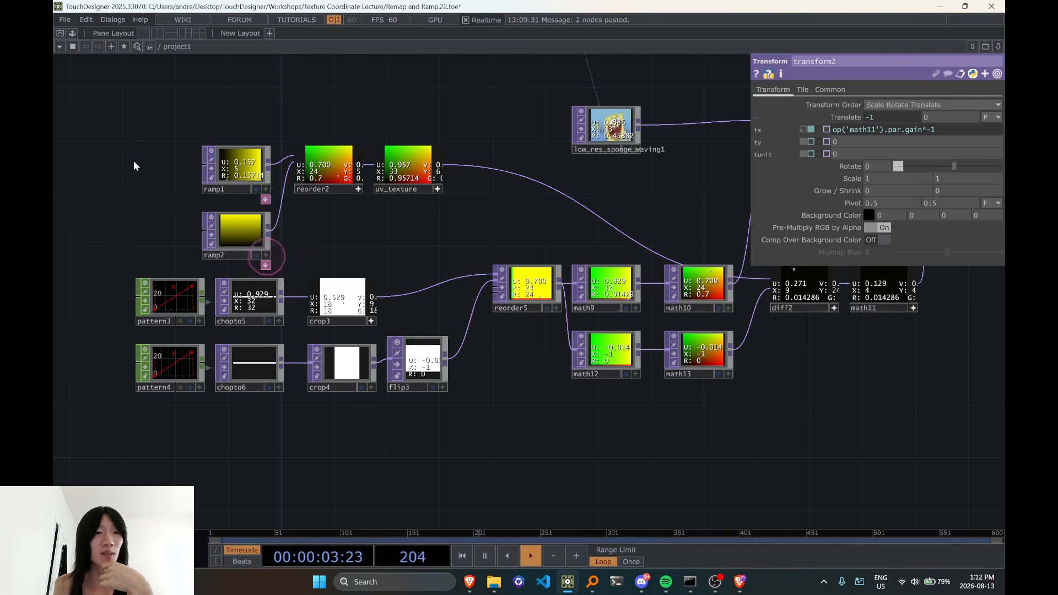
right_click_drag(135, 141, 437, 248)
left_click(439, 190)
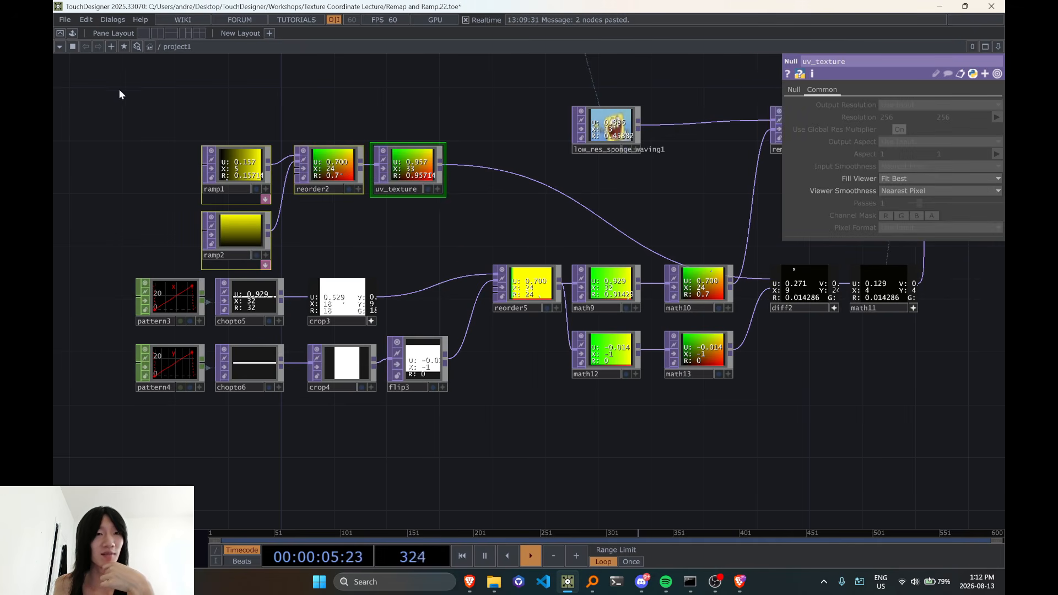
right_click_drag(119, 93, 479, 244)
left_click_drag(415, 176, 335, 162)
left_click(358, 234)
Show pattern3's Pattern parameters to check its ramp type and sample length
left_click(176, 306)
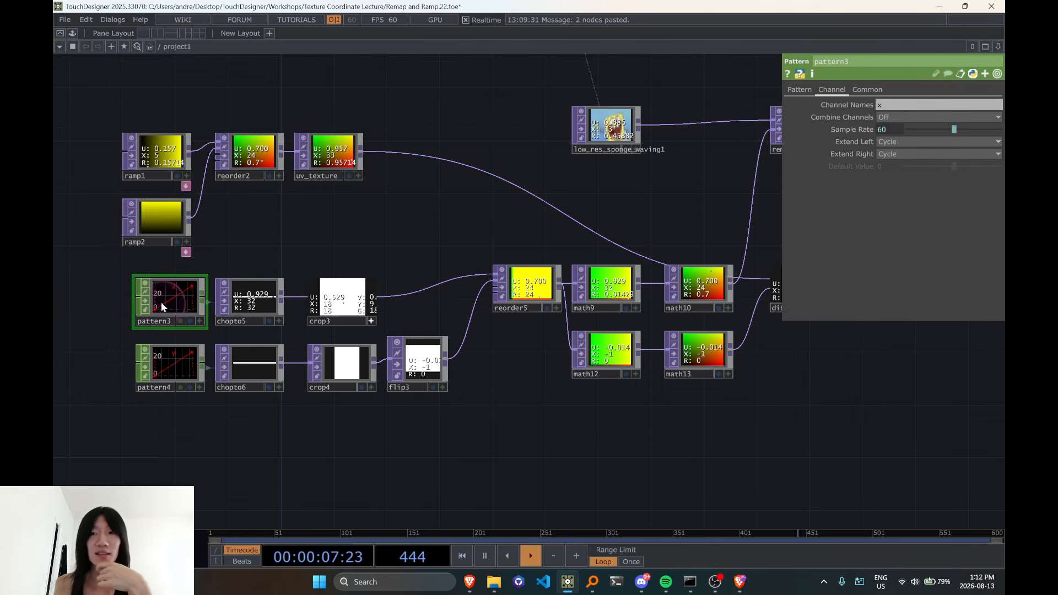
scroll(397, 220, "down", 4)
left_click(800, 90)
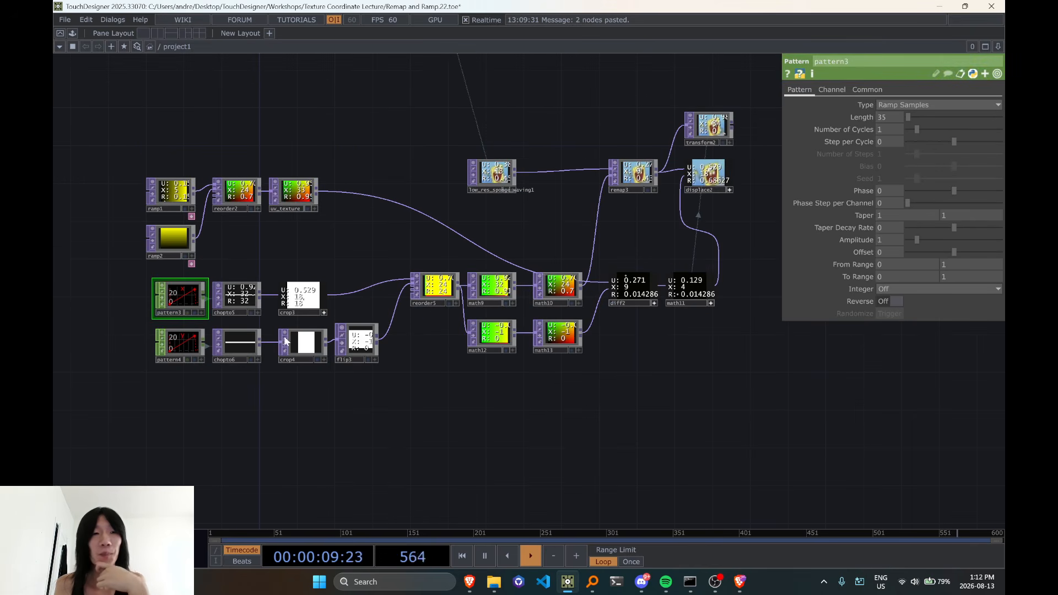
Nudge the pattern, chopto, crop and flip3 rows into line under the ramps, and place low_res_sponge_waving1 above ramp1
right_click_drag(127, 278, 400, 387)
left_click_drag(359, 347, 341, 347)
left_click_drag(369, 222, 438, 266)
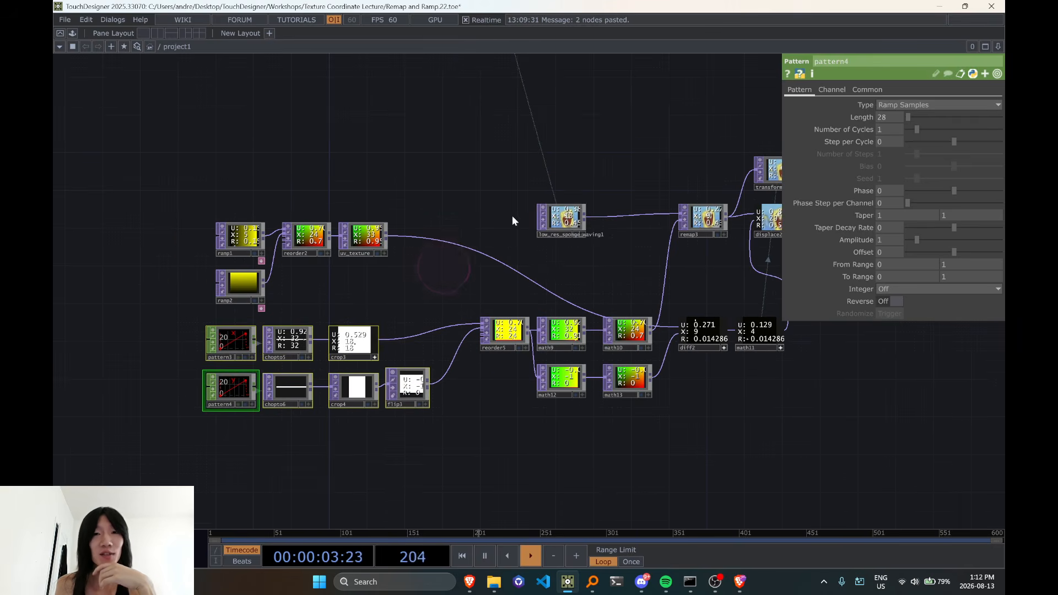
left_click_drag(549, 217, 237, 186)
left_click_drag(510, 199, 512, 199)
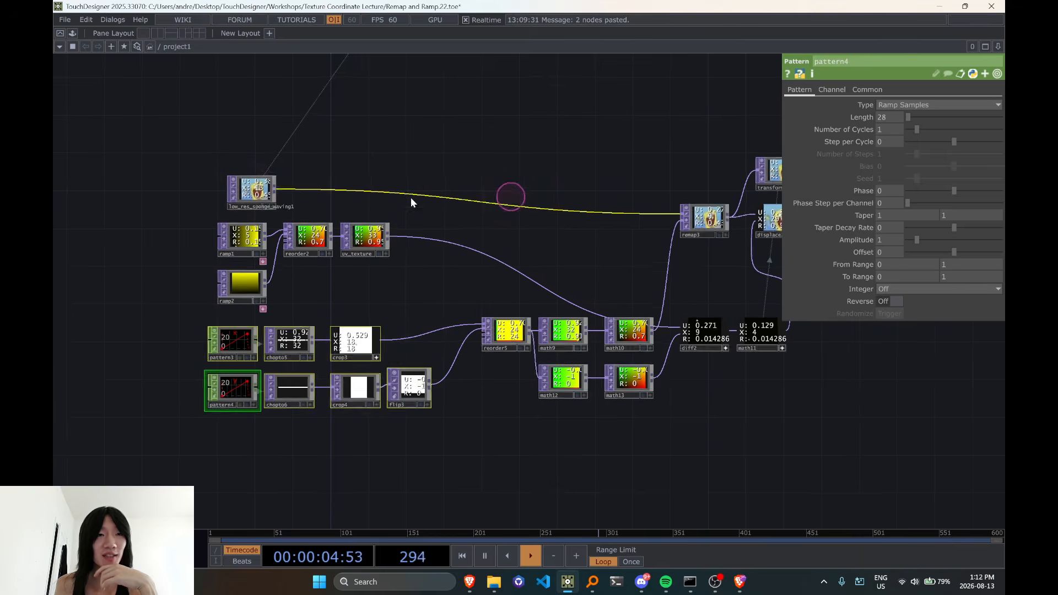
Insert a Null TOP after low_res_sponge_waving1, disconnect its extra output wire, and line it up with the source
right_click(319, 185)
left_click(302, 180)
right_click(312, 188)
left_click(325, 174)
type("nu")
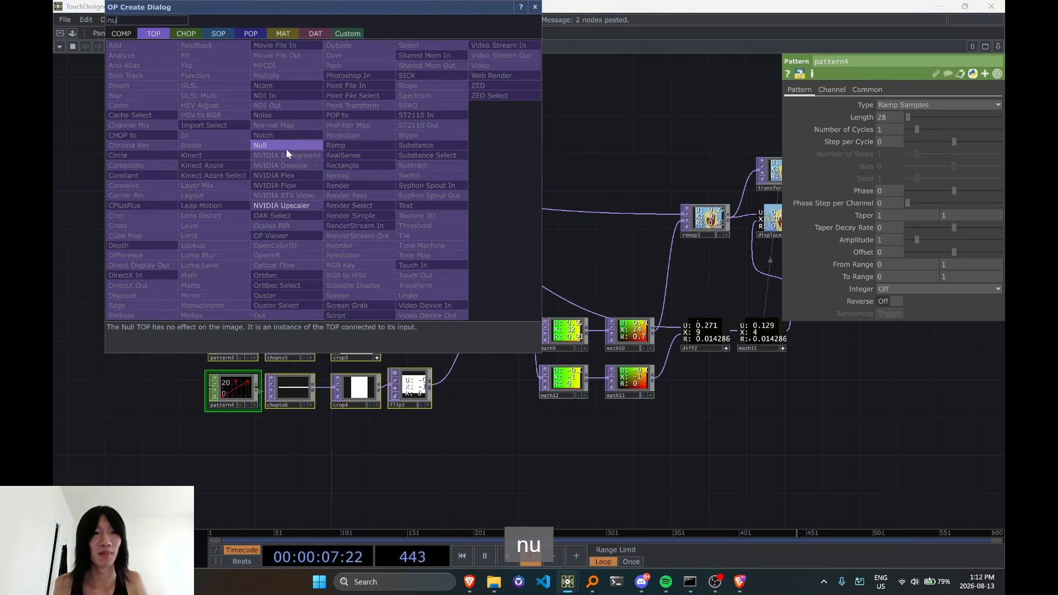
left_click(287, 149)
right_click(533, 226)
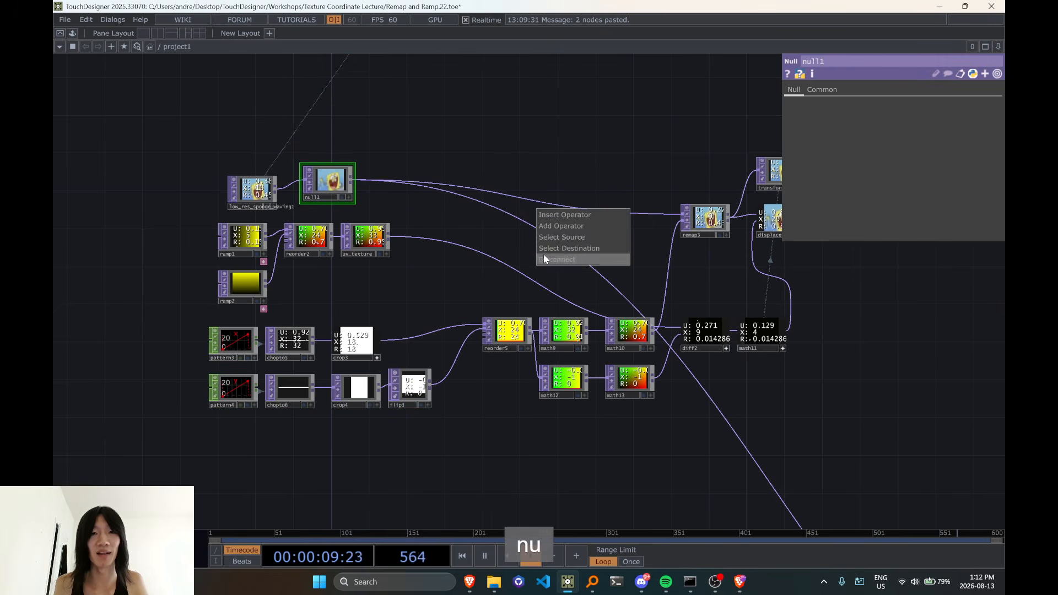
left_click(544, 259)
left_click_drag(327, 196, 326, 205)
Examine null1's operator information to check its texture size
middle_click(325, 189)
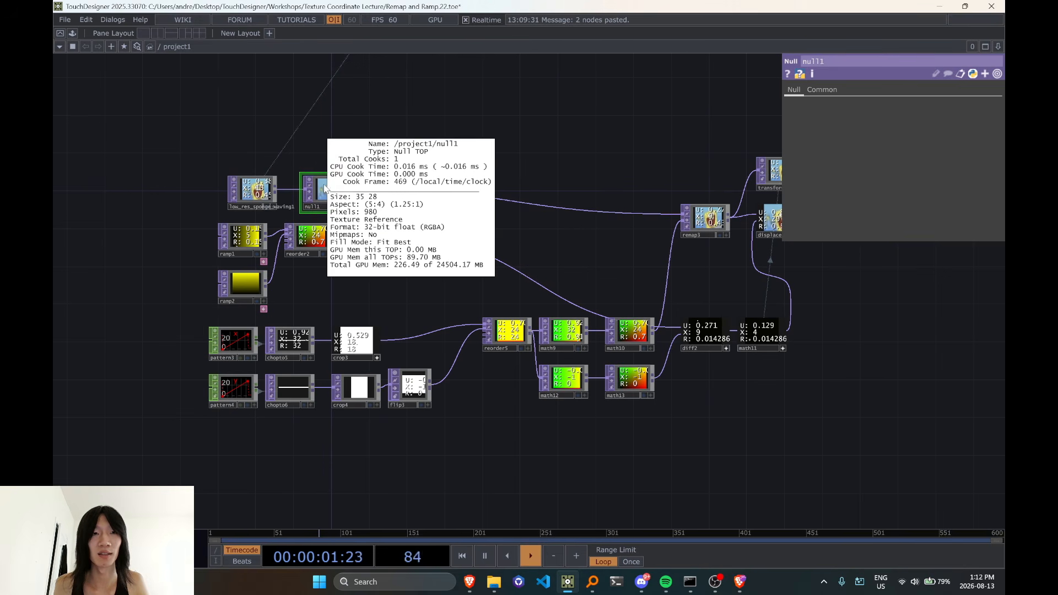
middle_click(329, 194)
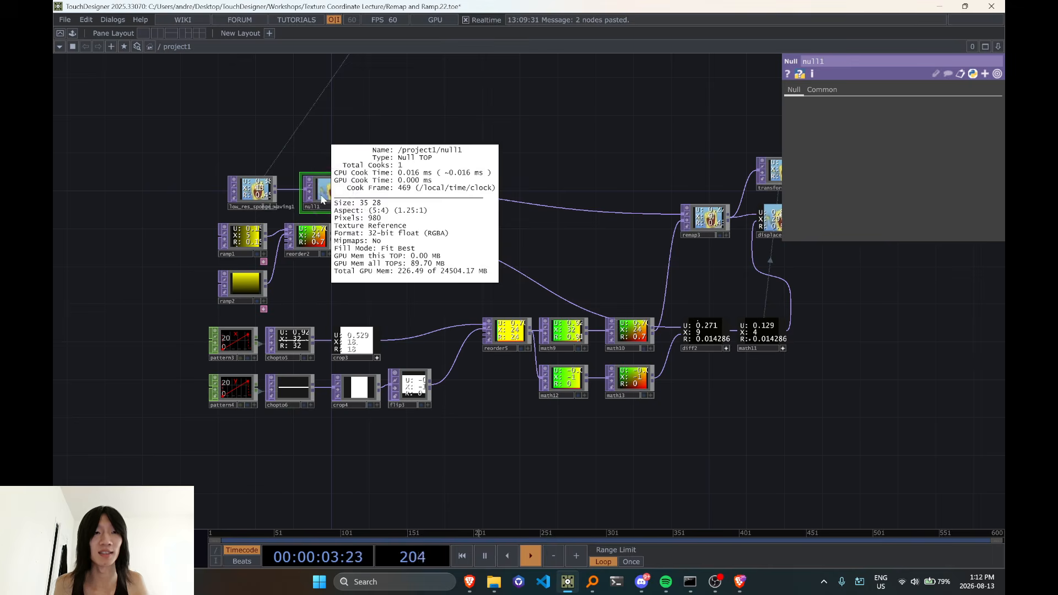
scroll(321, 198, "up", 3)
middle_click(327, 194)
scroll(331, 198, "down", 3)
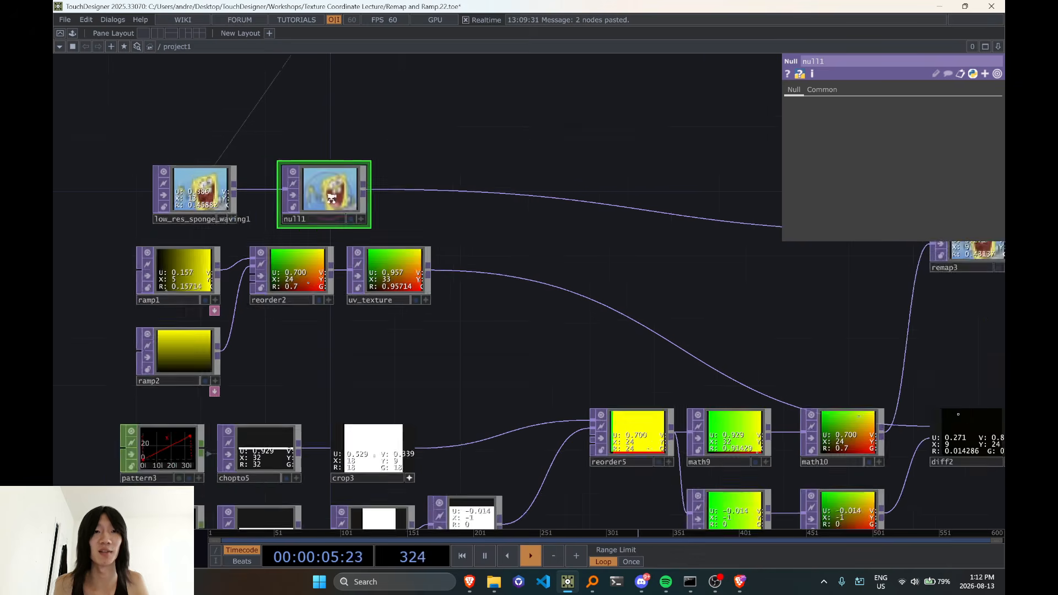
middle_click(334, 195)
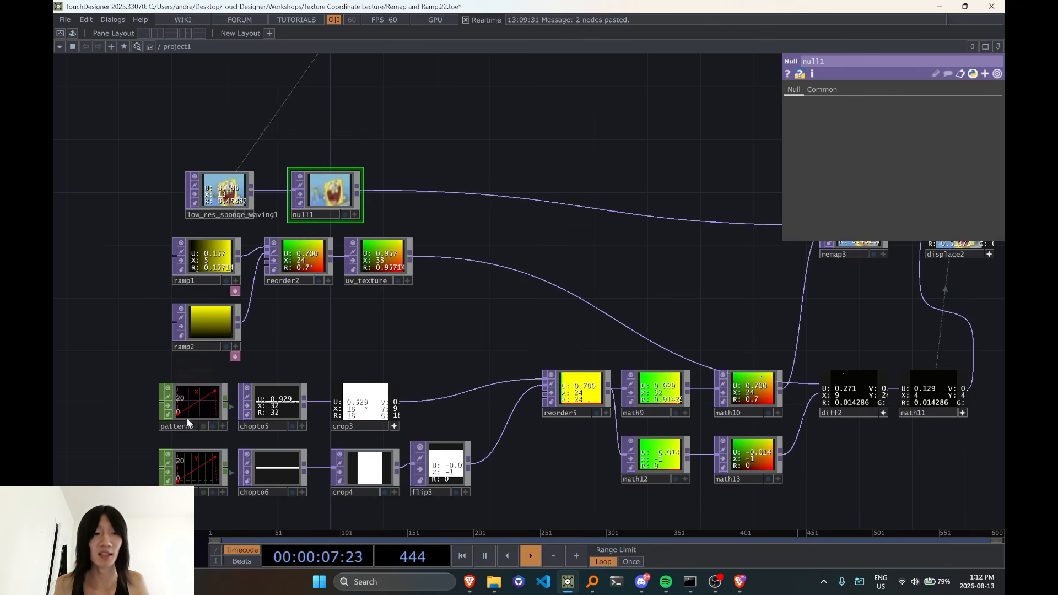
Set the Length of pattern3 and pattern4 to the expression op('null1').width
left_click(196, 397)
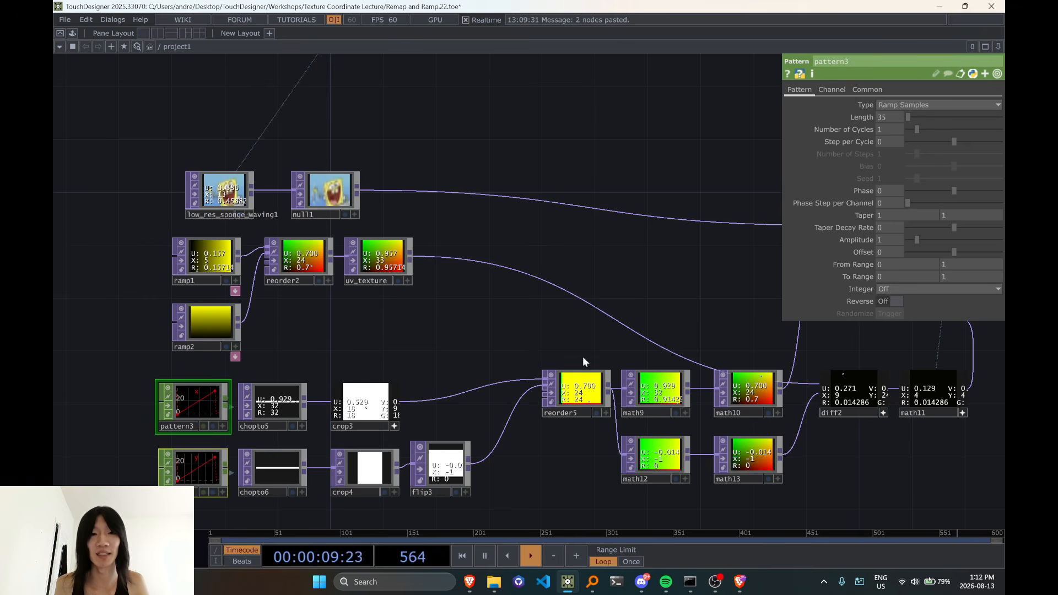
left_click_drag(533, 334, 564, 301)
left_click_drag(358, 160, 884, 117)
type(".width")
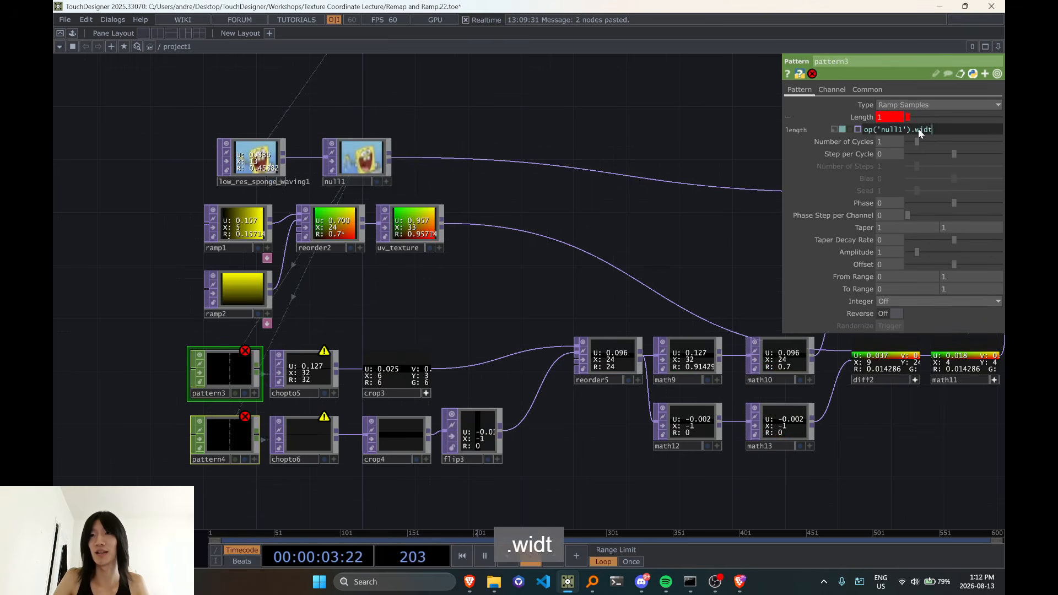
key("Return")
key("ctrl+a")
key("ctrl+z")
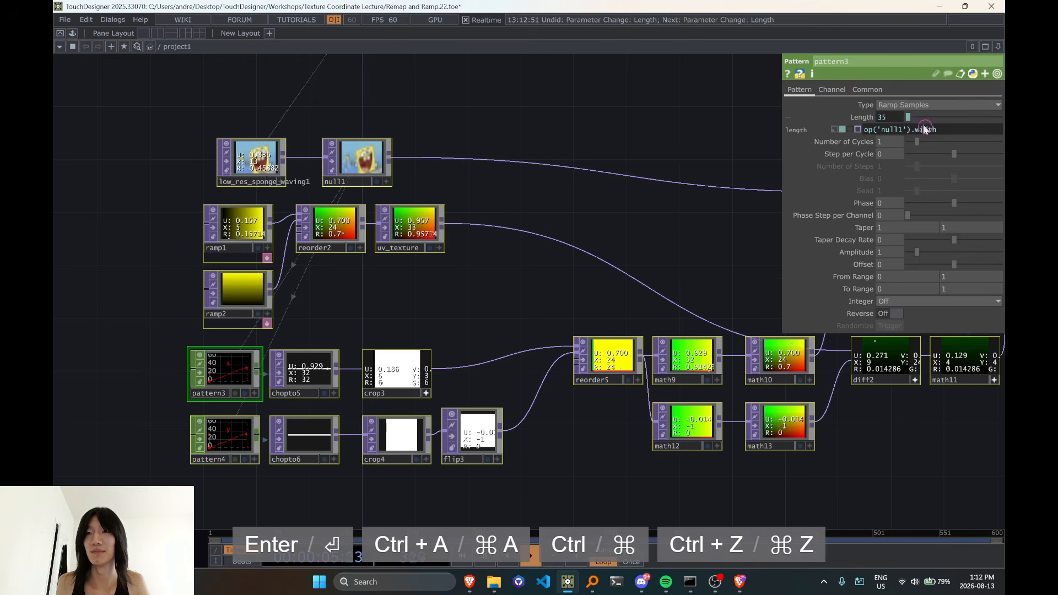
Change pattern4's Length expression to op('null1').height
key("ctrl+a")
key("ctrl+c")
left_click(225, 441)
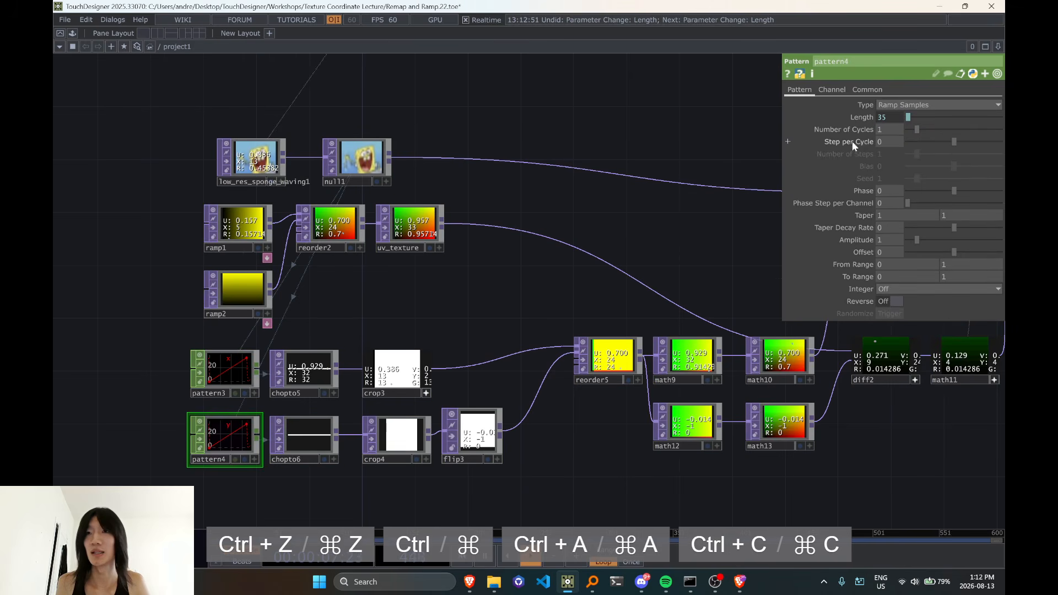
double_click(918, 130)
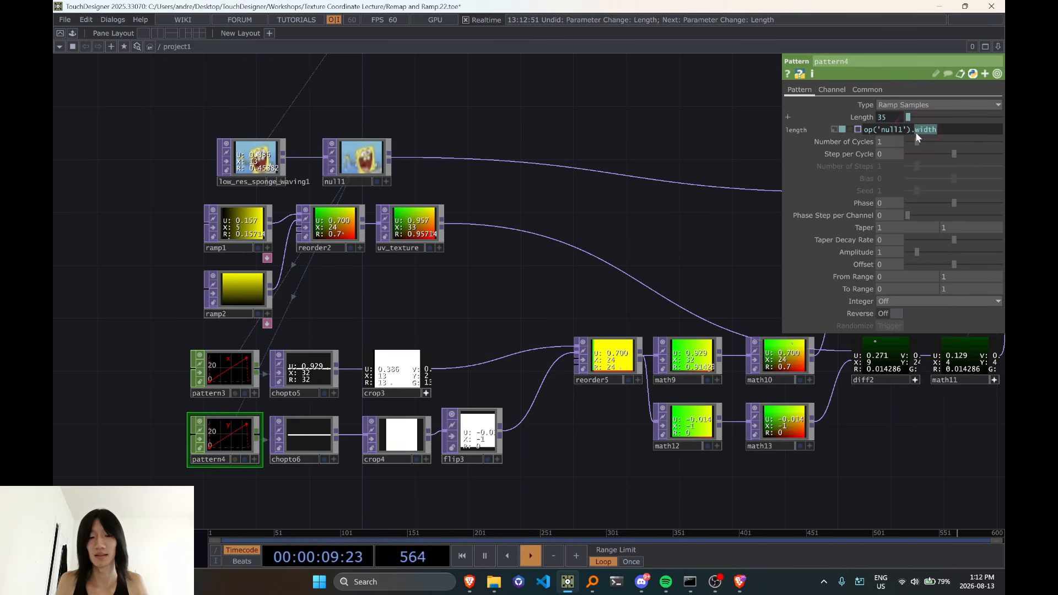
type("height")
key("Return")
Move reorder5, math9 and math12 closer to the crop3 and flip3 outputs
left_click_drag(544, 243, 494, 206)
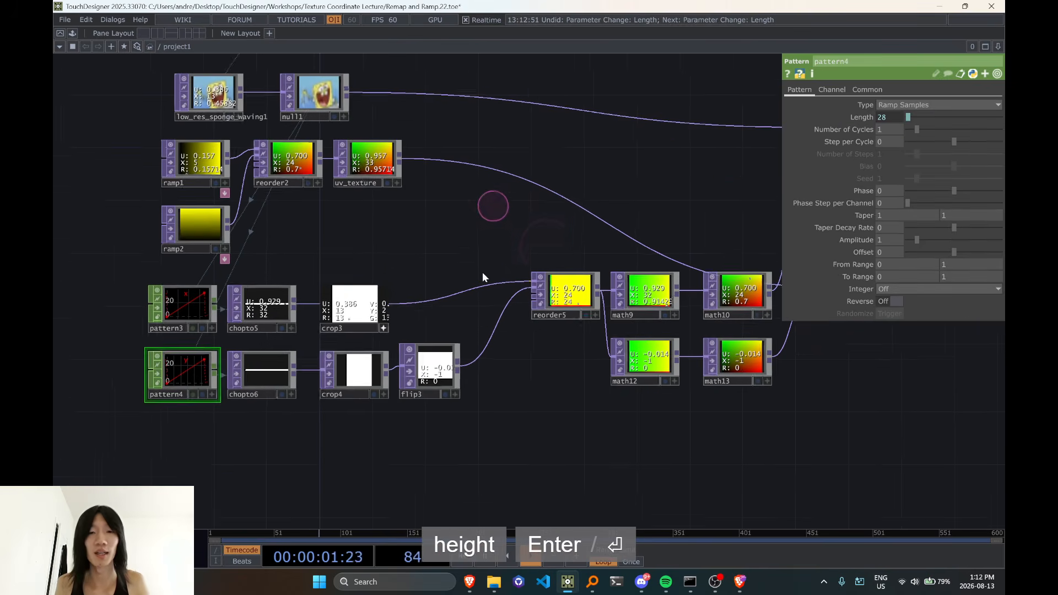
left_click_drag(597, 374, 468, 397)
right_click_drag(450, 225, 537, 402)
left_click_drag(428, 301, 389, 307)
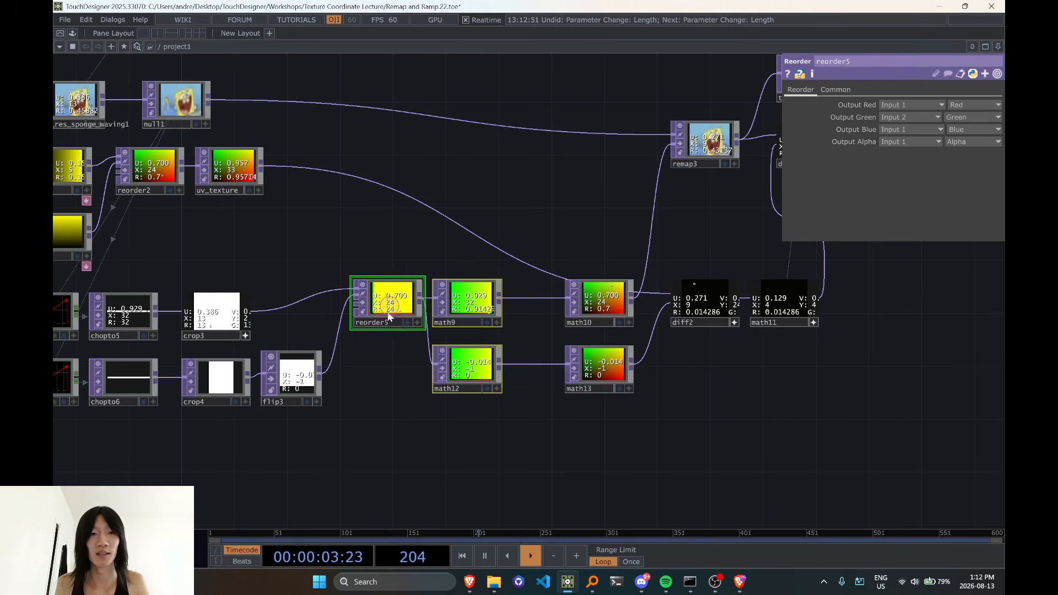
key("Escape")
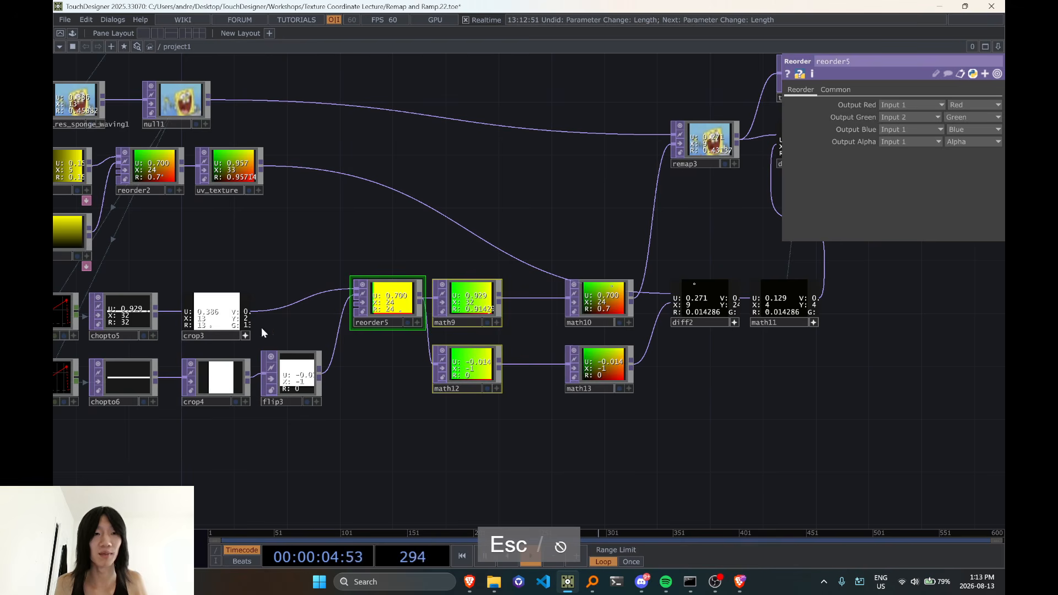
Deactivate crop3's viewer and check the Crop parameters of crop3 and crop4
left_click(231, 323)
left_click(220, 380)
left_click_drag(618, 190, 797, 152)
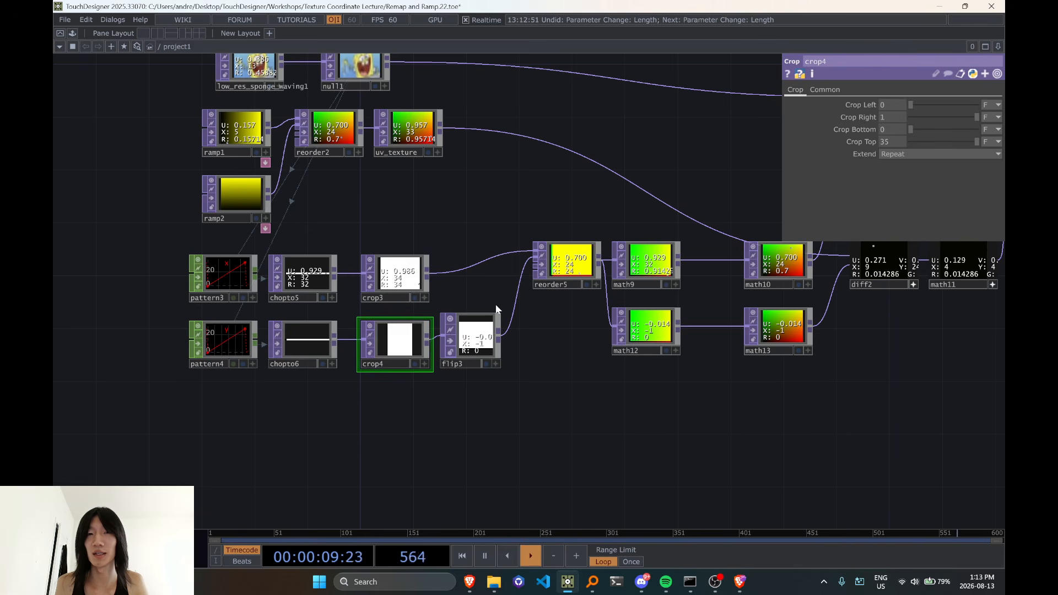
left_click(405, 272)
left_click(825, 90)
left_click(796, 90)
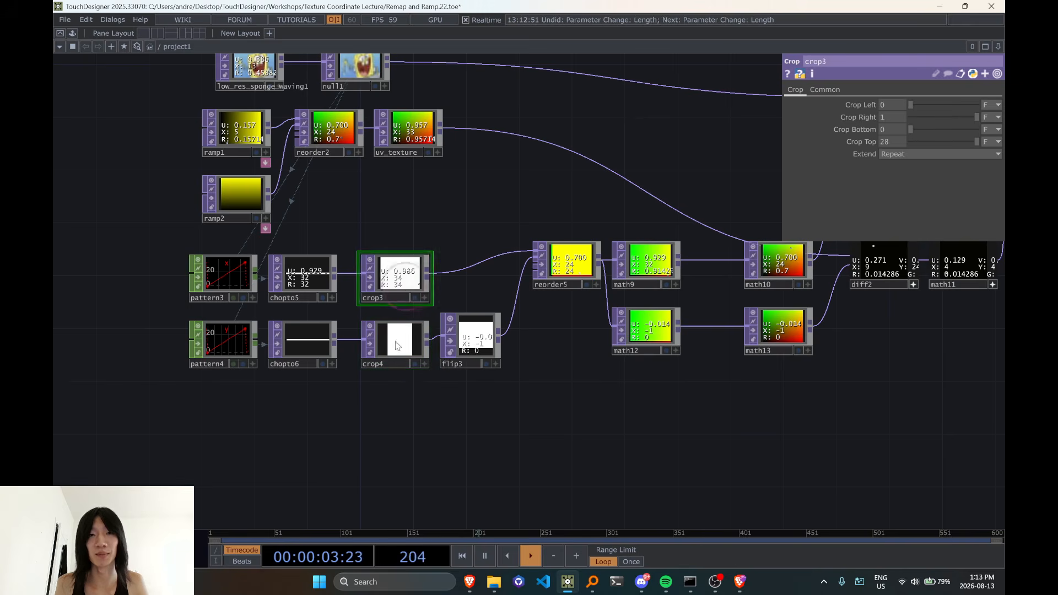
Check math9's Multiply expression and move math10 and math13 next to math9 and math12
left_click_drag(603, 424, 489, 425)
left_click(535, 276)
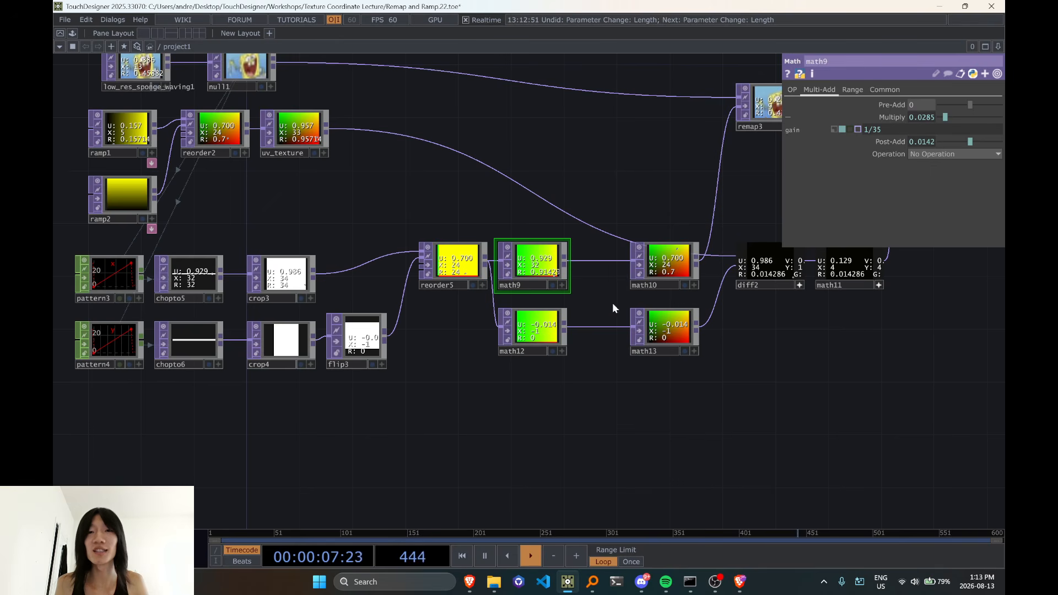
left_click_drag(600, 184, 704, 379)
left_click_drag(693, 339, 639, 339)
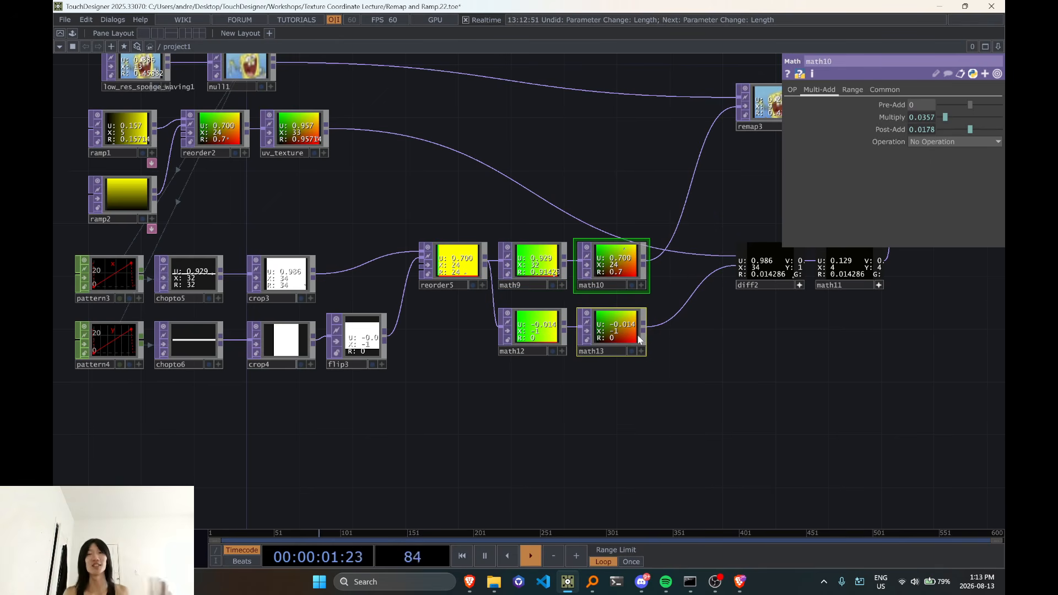
Move diff2 and math11 next to math10 and deactivate the viewers of diff2, math11 and displace2
left_click_drag(621, 435, 557, 425)
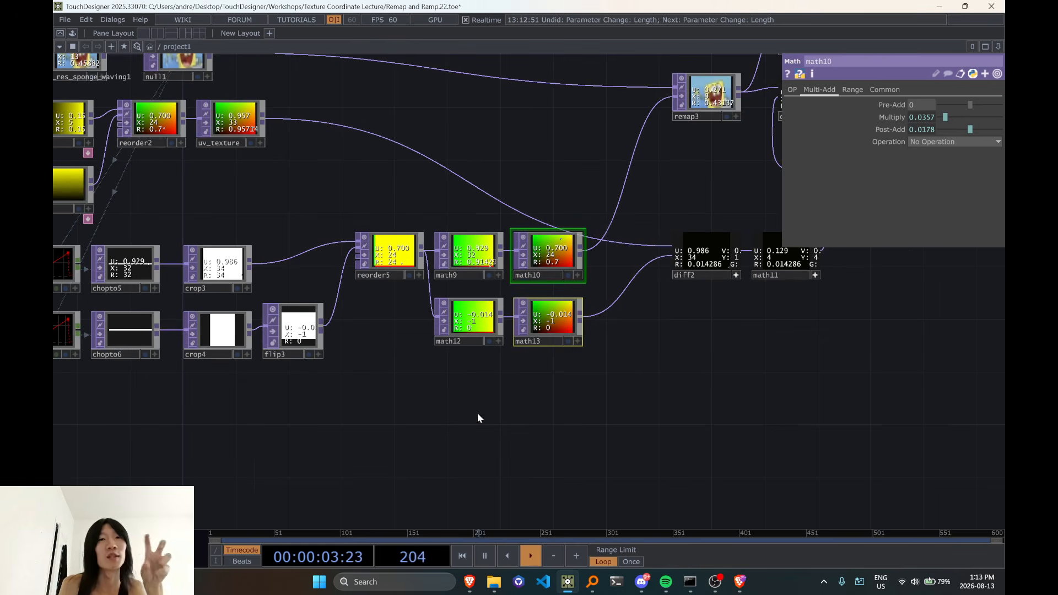
scroll(478, 412, "down", 3)
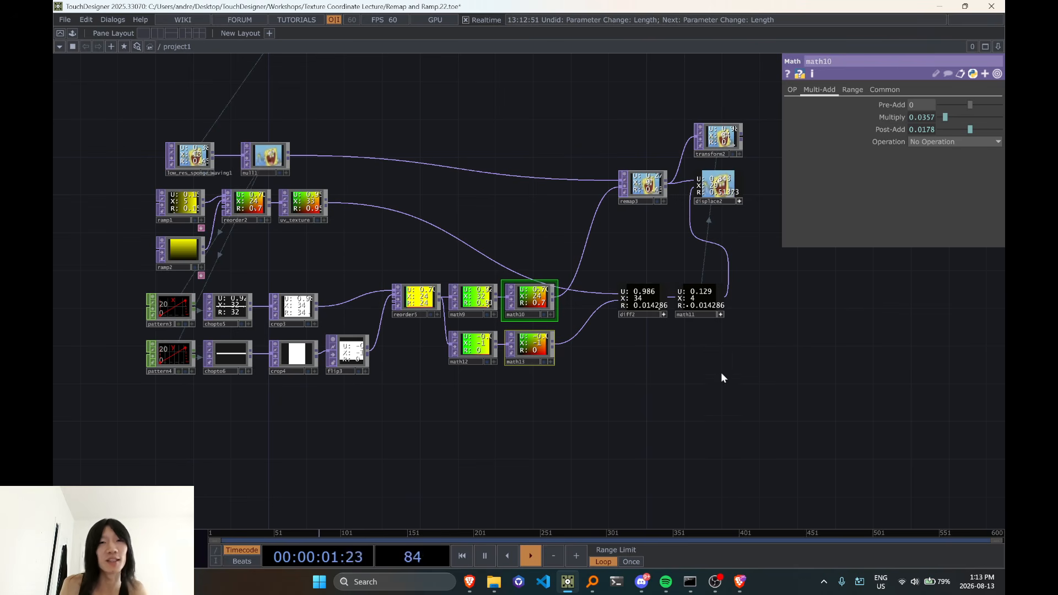
left_click_drag(597, 264, 766, 347)
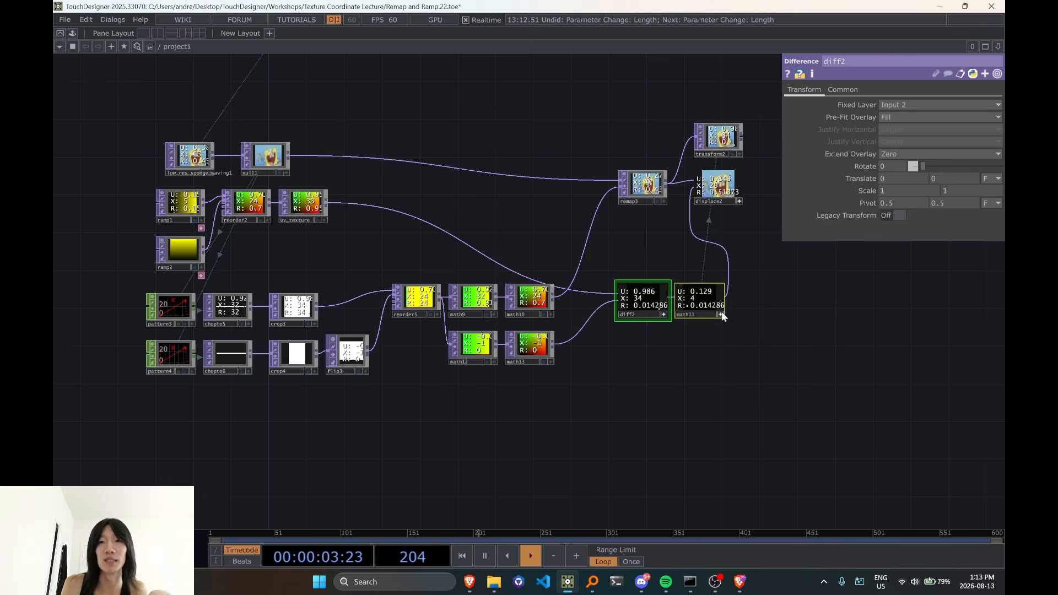
left_click_drag(721, 311, 654, 309)
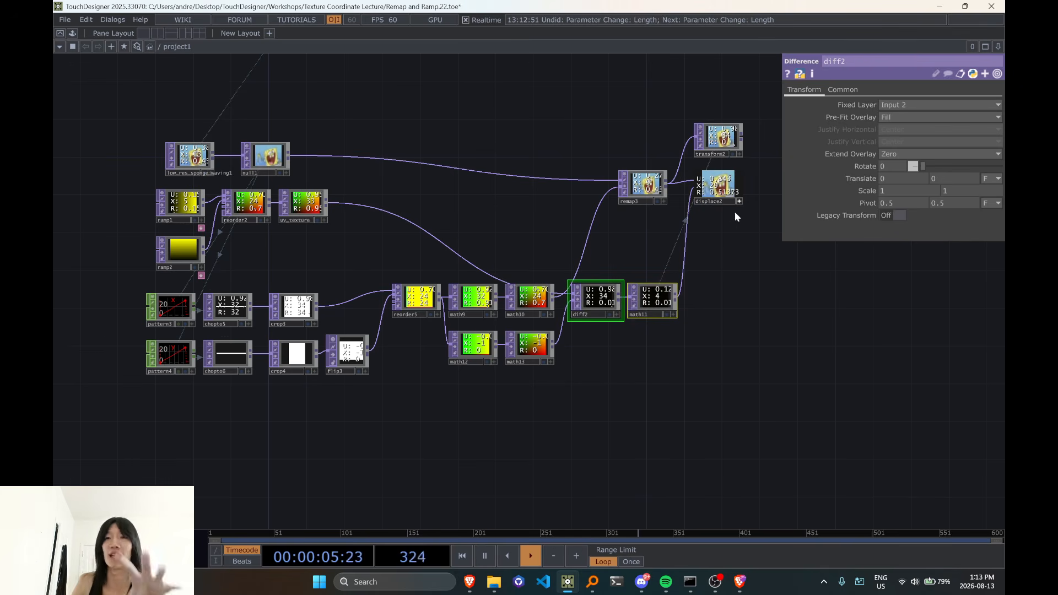
left_click_drag(753, 254, 706, 260)
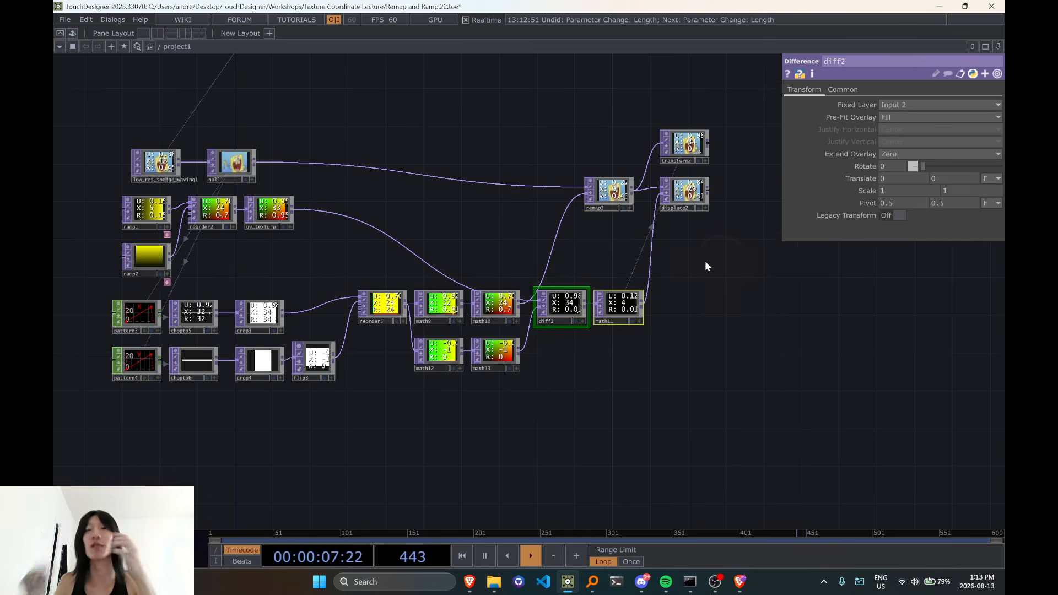
Review the whole tidied network, from the source and UV branches through to remap3, transform2 and displace2
scroll(706, 262, "down", 2)
left_click_drag(666, 356, 685, 284)
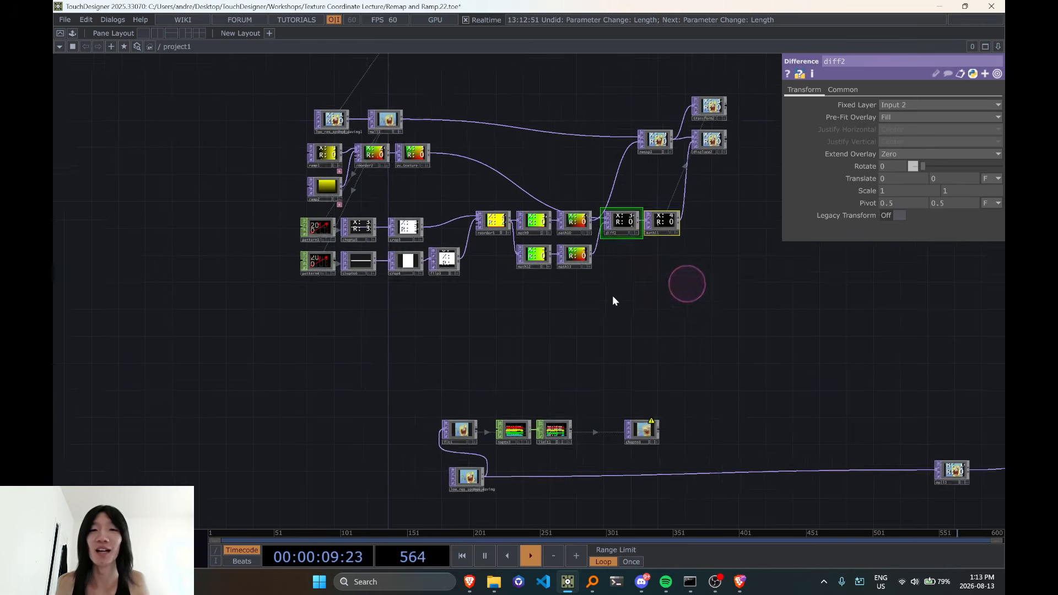
left_click_drag(613, 324, 465, 396)
right_click_drag(86, 118, 757, 373)
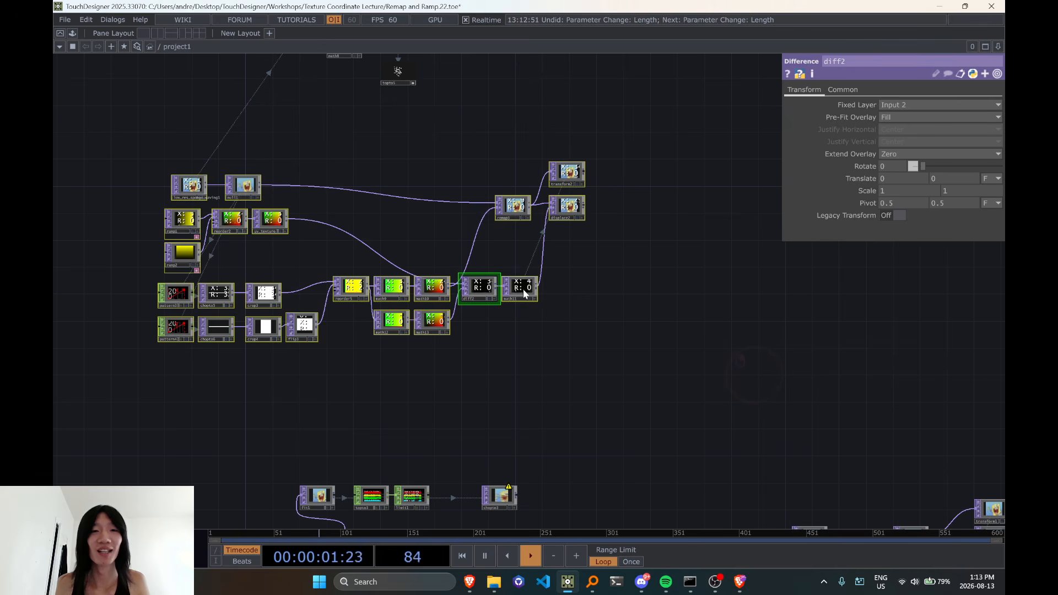
scroll(579, 207, "up", 6)
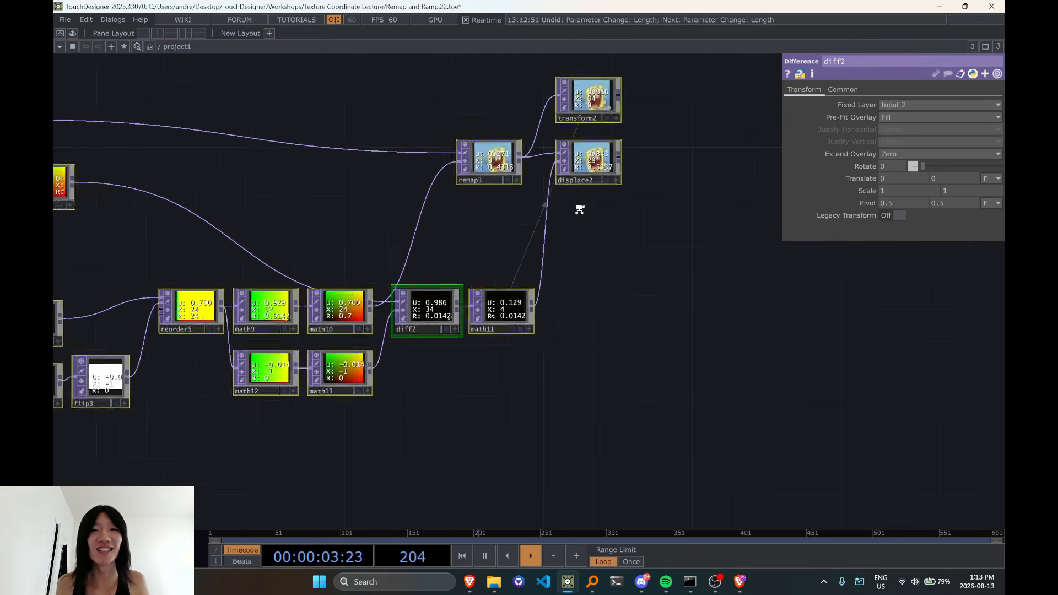
scroll(511, 211, "up", 5)
scroll(511, 211, "down", 8)
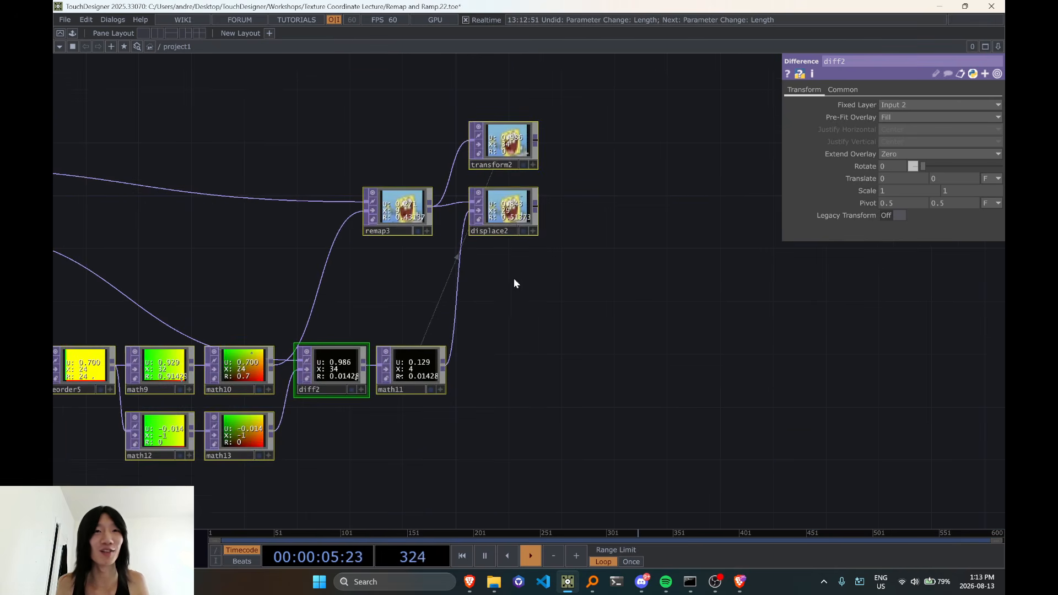
Move diff2 and math11 slightly away from math10 and math13 to space out their wires
left_click_drag(543, 284, 701, 267)
left_click_drag(428, 265, 556, 179)
scroll(556, 208, "down", 3)
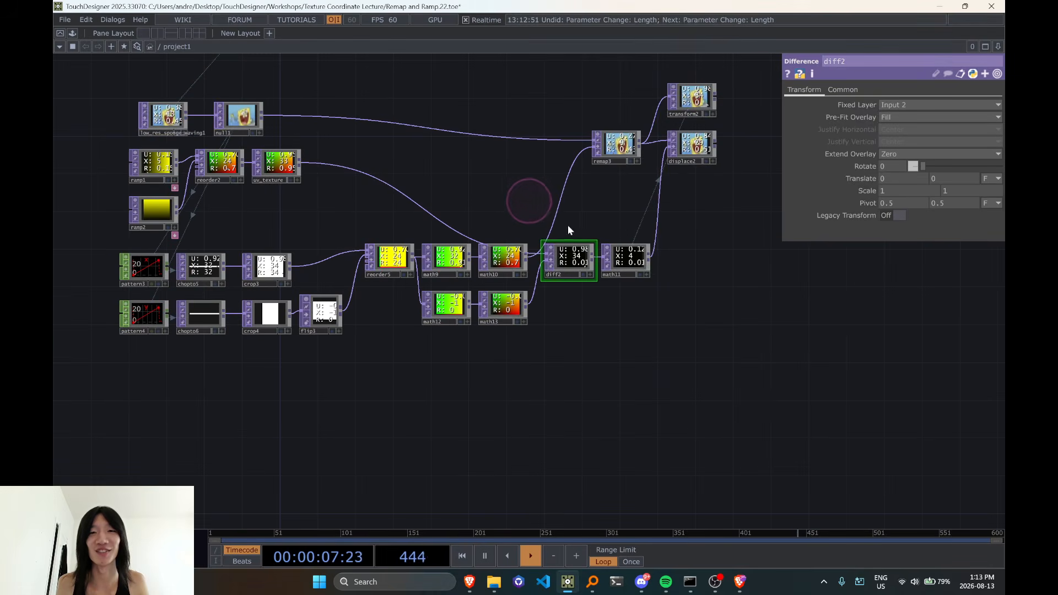
left_click_drag(715, 308, 667, 322)
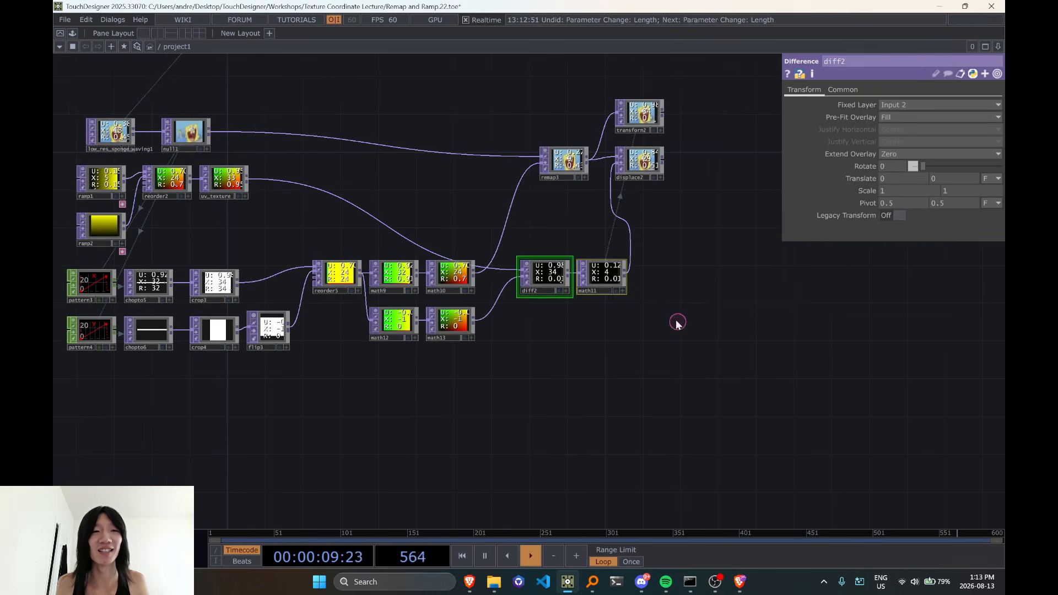
Select the whole tidied network from the source and UV branches through displace2 and reposition it as a group above the older network
scroll(677, 321, "down", 3)
right_click_drag(191, 154, 775, 396)
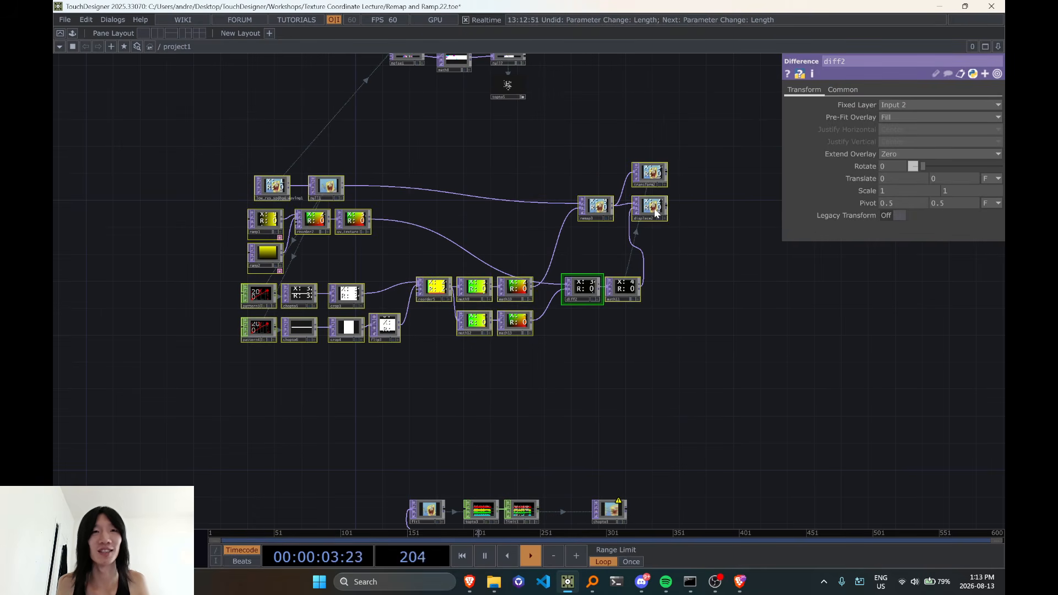
left_click_drag(661, 213, 437, 220)
left_click_drag(499, 275, 699, 249)
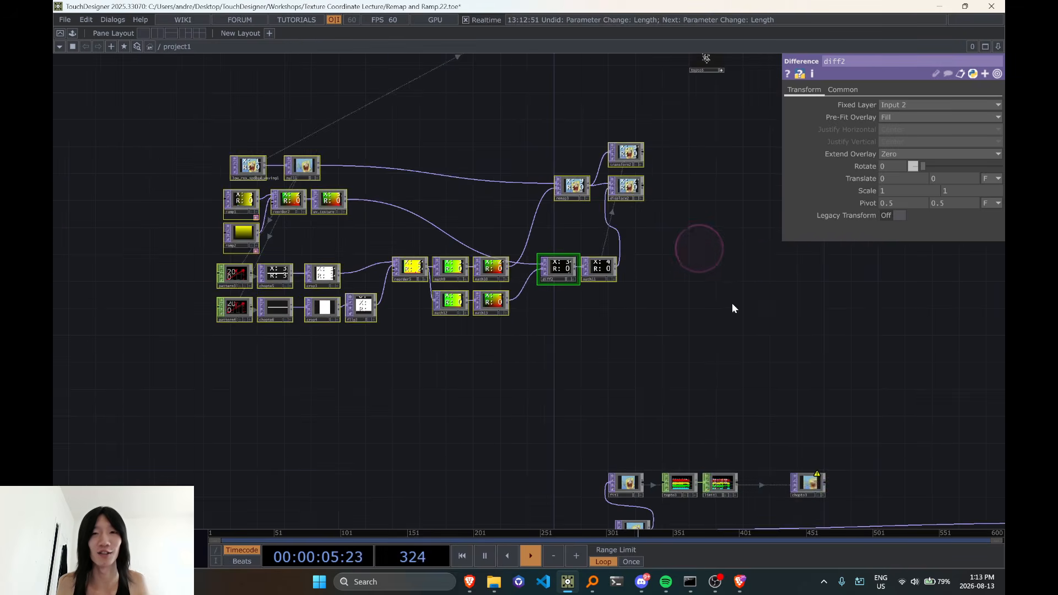
left_click_drag(771, 322, 557, 353)
left_click_drag(414, 215, 582, 176)
left_click_drag(574, 302, 497, 260)
left_click_drag(540, 335, 541, 312)
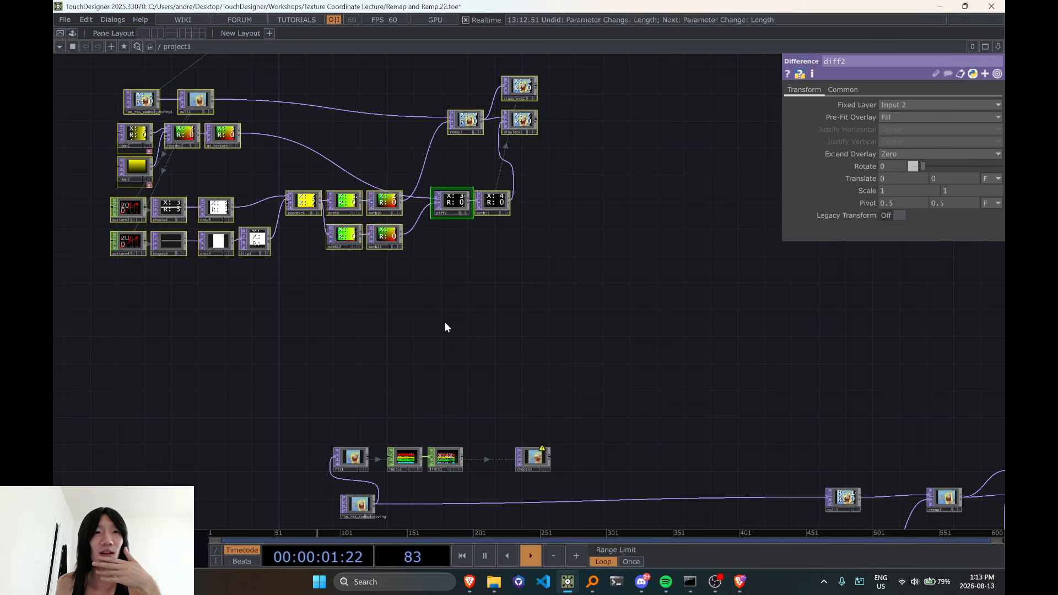
Select the older network containing pattern1 and move it down to free space beneath the tidied network
scroll(166, 171, "down", 3)
scroll(488, 226, "down", 3)
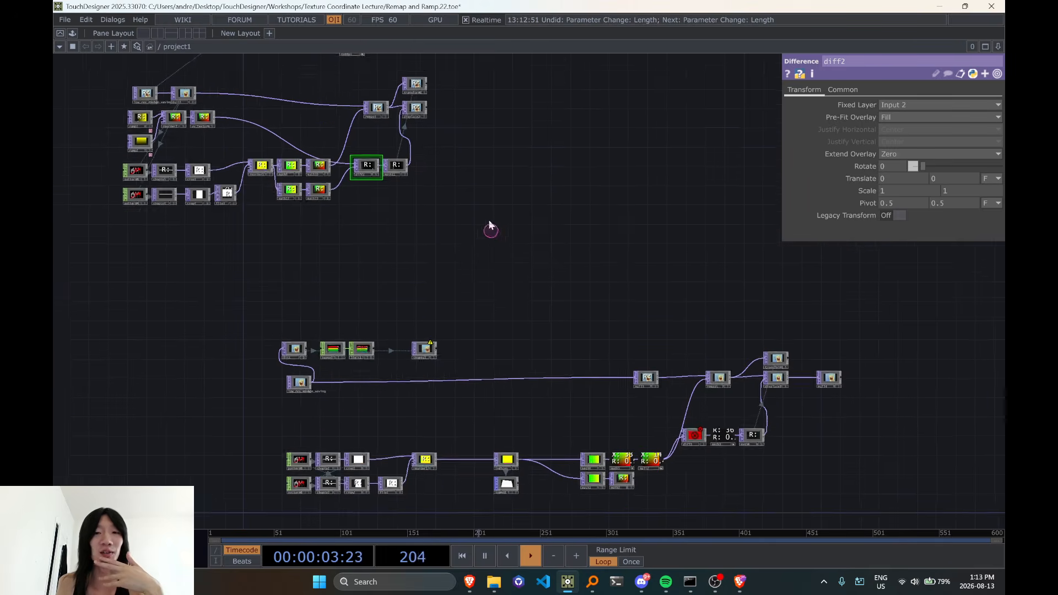
left_click_drag(422, 305, 449, 357)
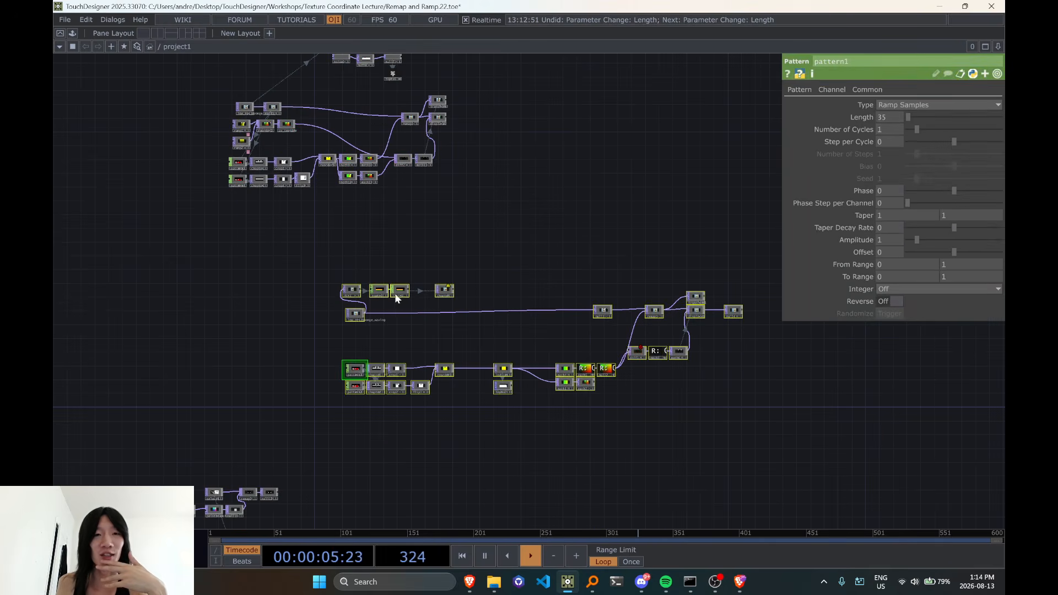
left_click_drag(396, 298, 406, 433)
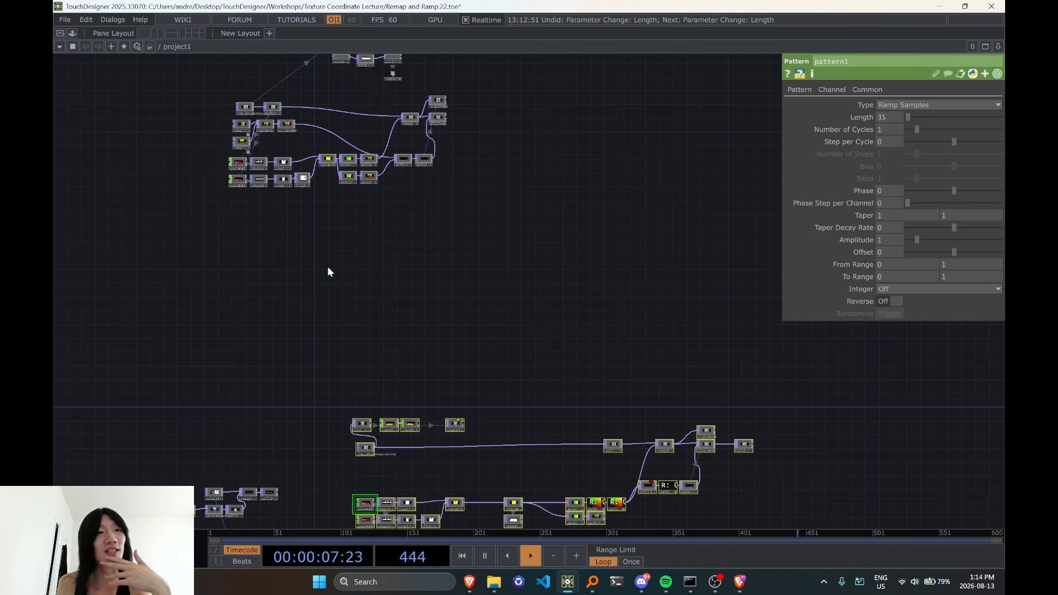
scroll(328, 268, "up", 2)
left_click_drag(290, 248, 379, 329)
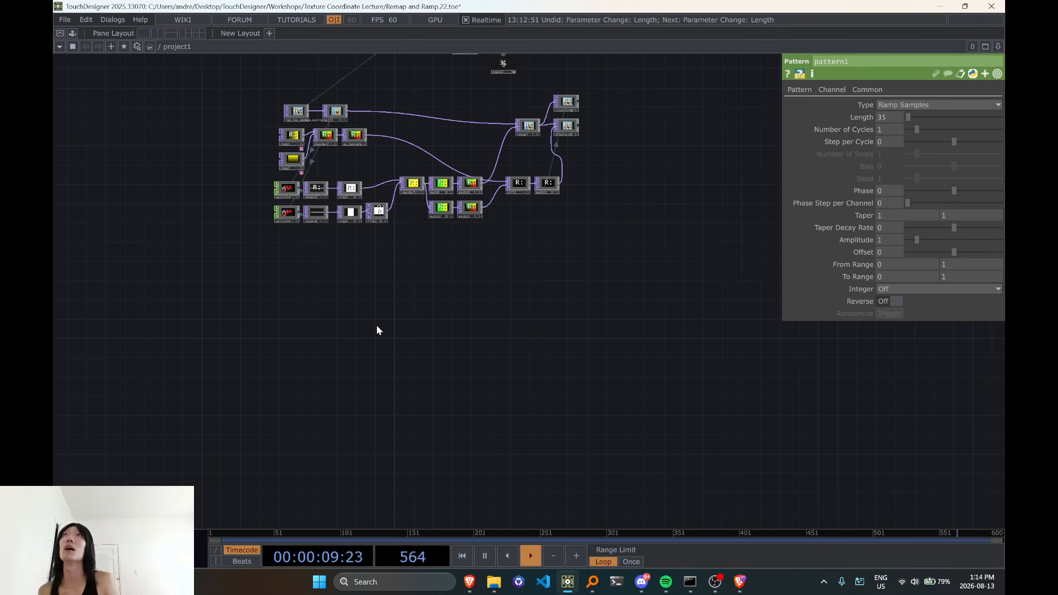
scroll(377, 329, "up", 3)
key("Tab")
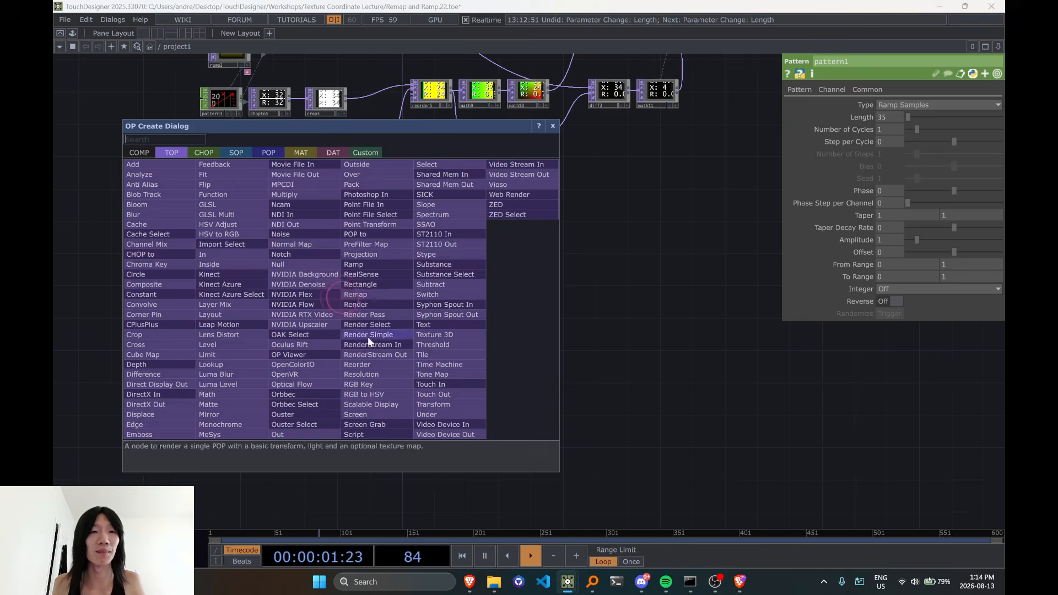
key("Escape")
double_click(356, 339)
key("Escape")
left_click_drag(525, 271, 496, 338)
scroll(377, 294, "up", 1)
scroll(377, 293, "down", 2)
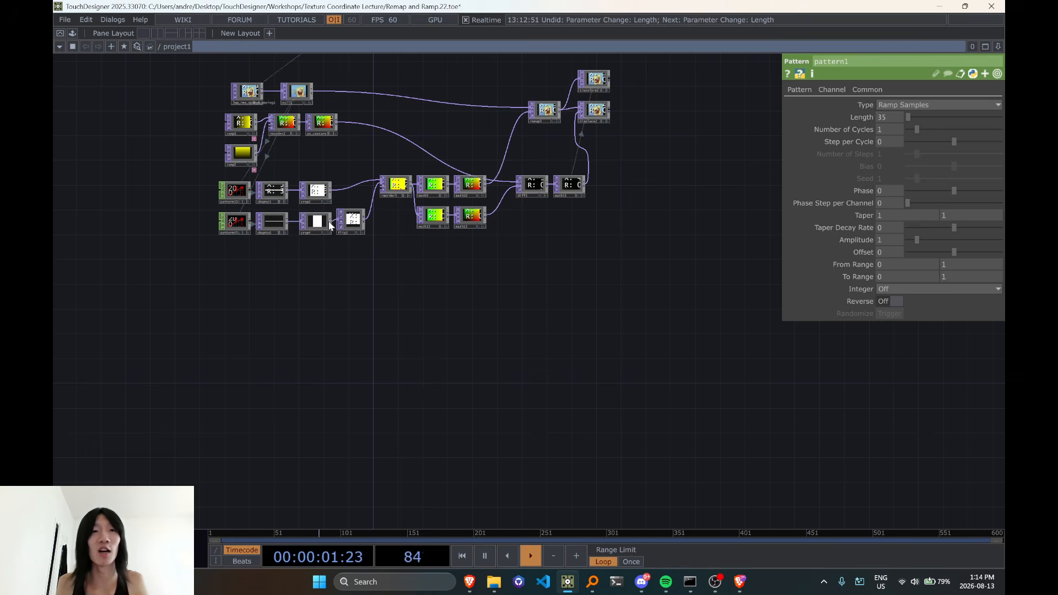
scroll(317, 330, "up", 3)
double_click(318, 317)
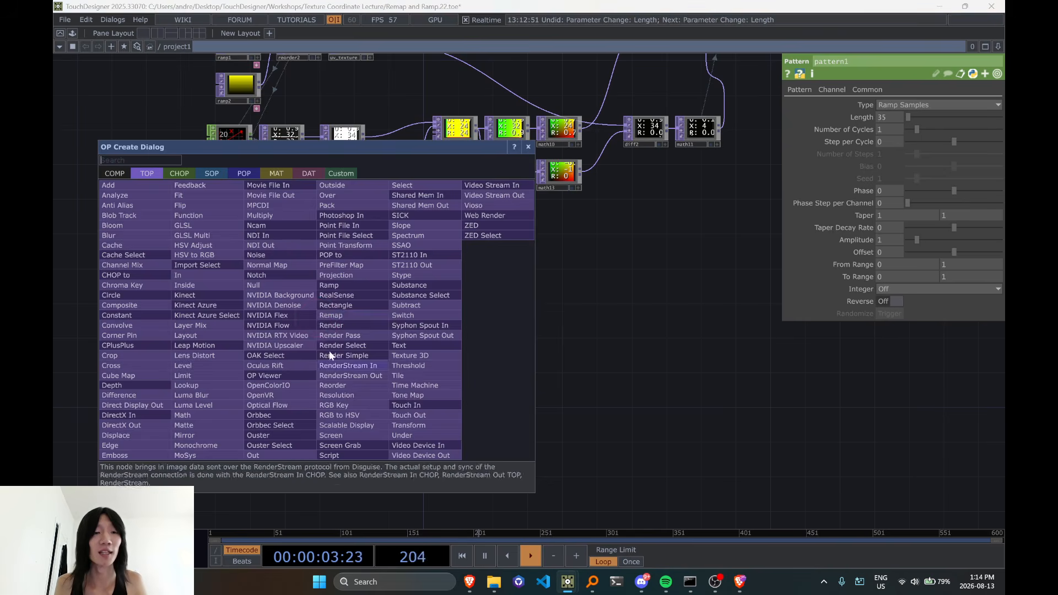
left_click(246, 174)
type("grid")
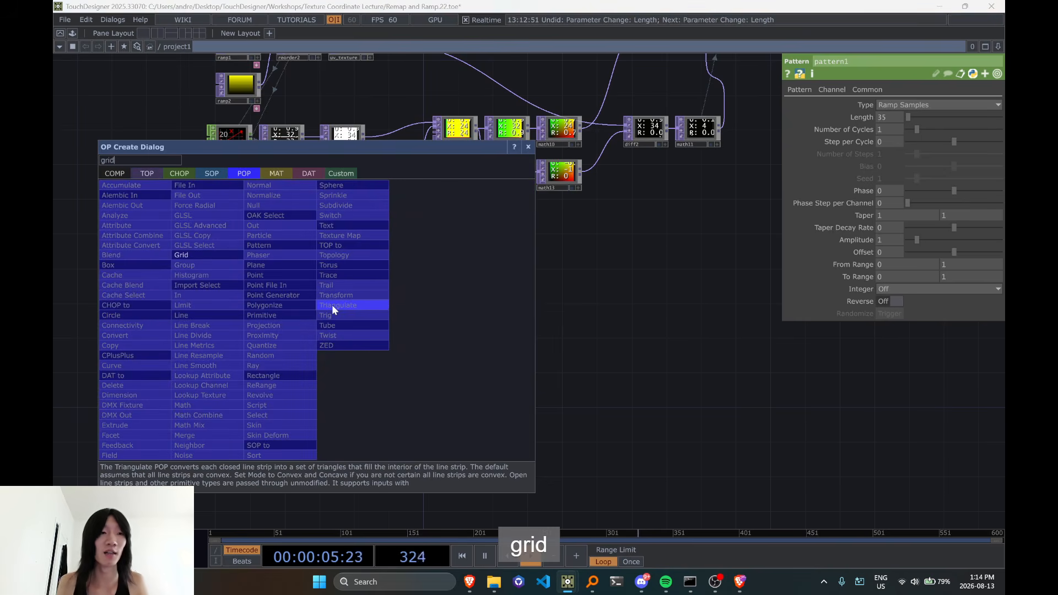
left_click(226, 259)
key("Escape")
Add a Rectangle POP in the empty space below the tidied network and shift it up and to the left
double_click(326, 326)
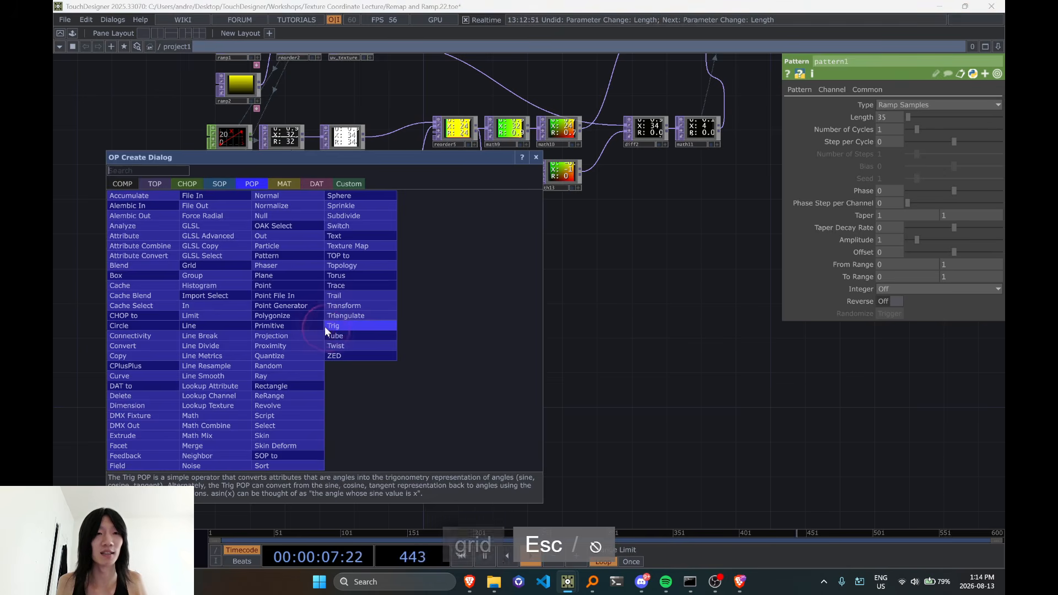
type("rect")
left_click(290, 387)
left_click(386, 331)
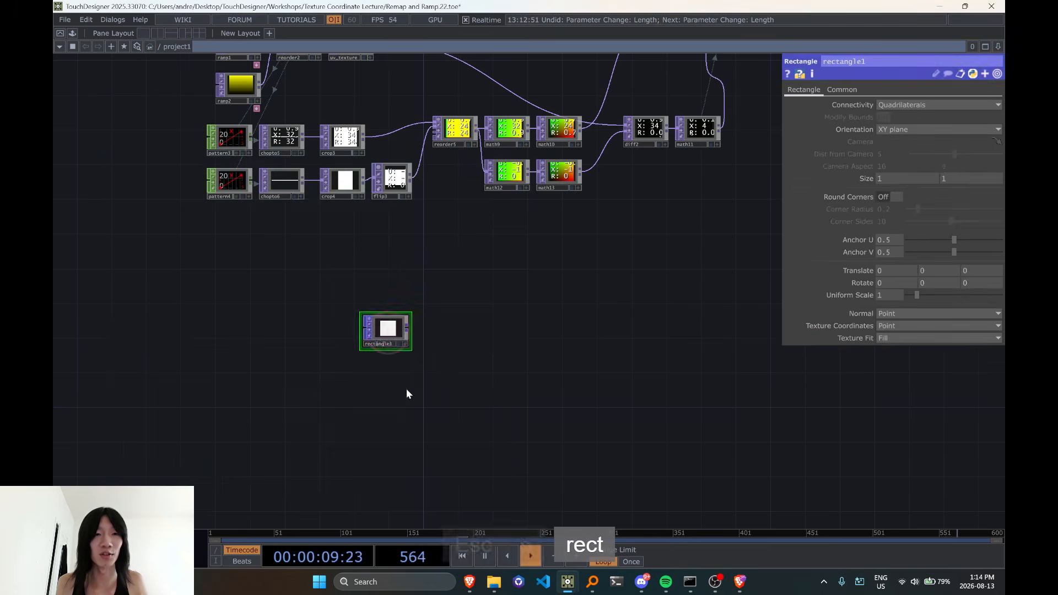
scroll(386, 353, "up", 4)
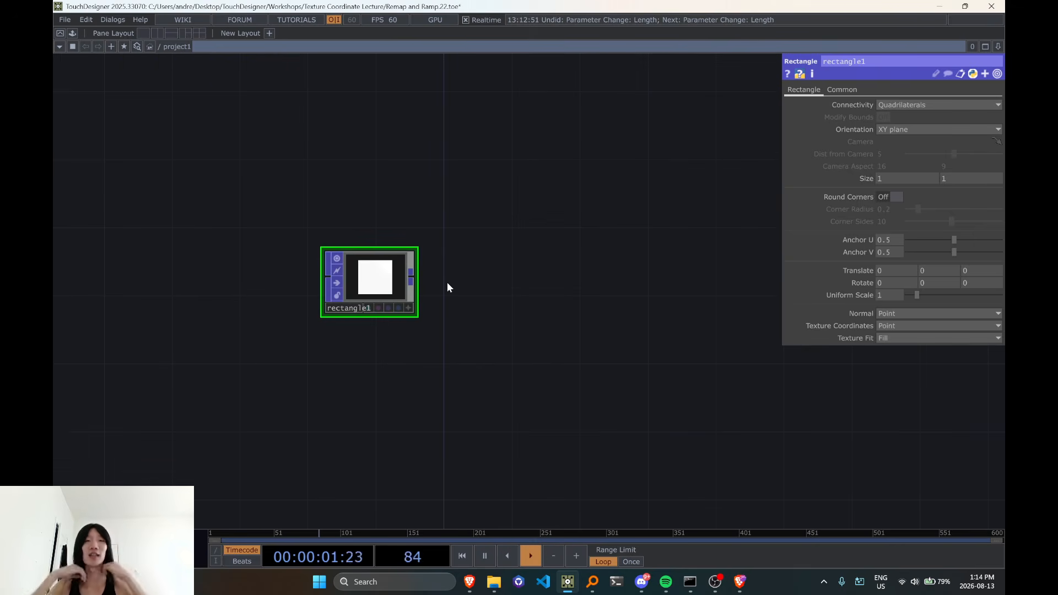
left_click_drag(489, 338, 430, 347)
left_click_drag(289, 292, 238, 208)
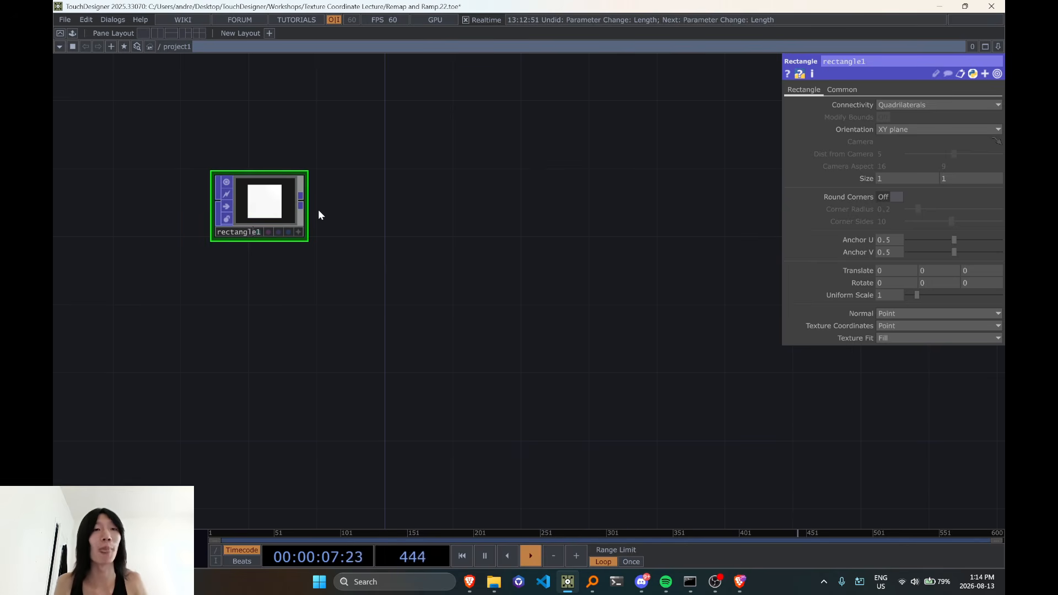
scroll(310, 204, "down", 3)
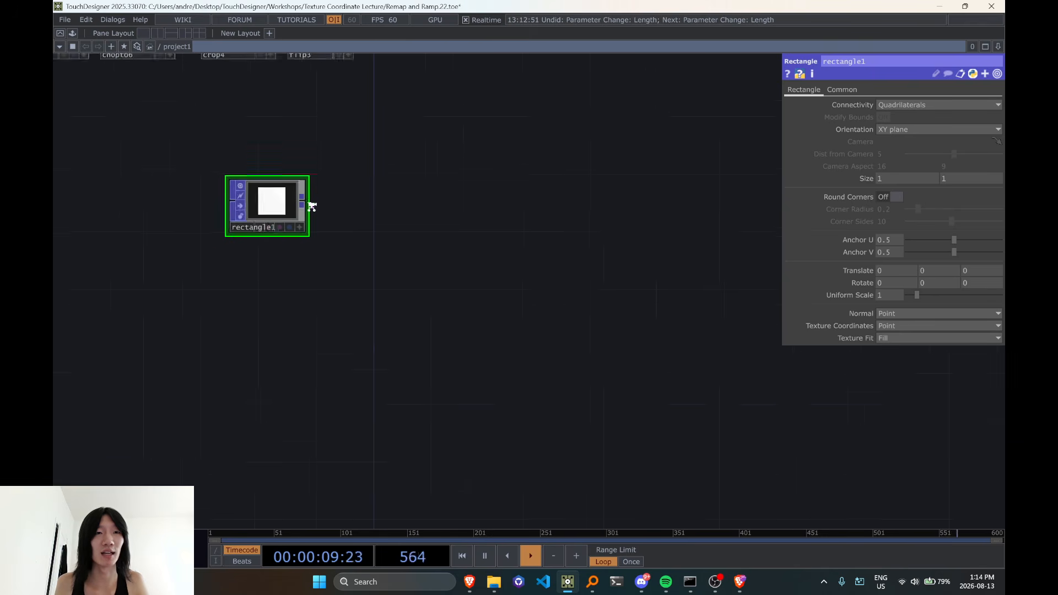
scroll(311, 205, "up", 3)
scroll(325, 205, "up", 4)
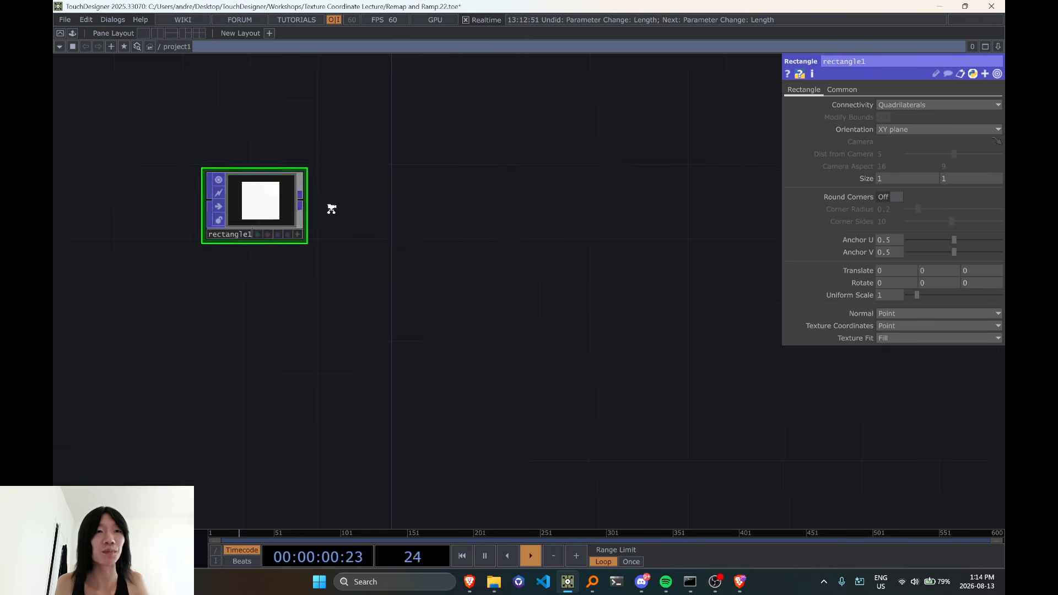
Try a Lookup Attribute POP wired from rectangle1, and delete it
double_click(450, 200)
type("look")
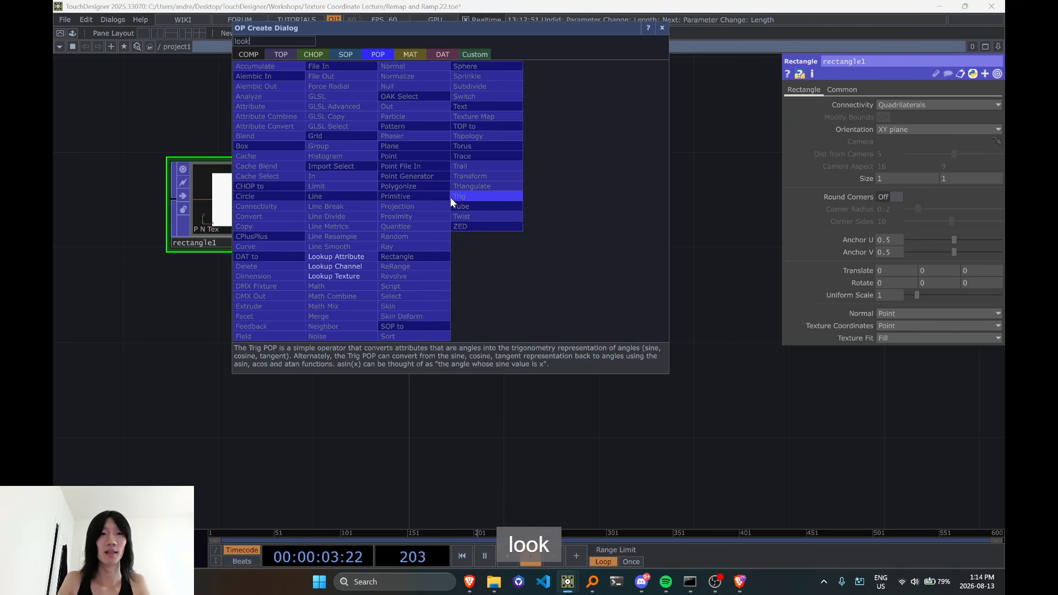
left_click(335, 258)
left_click(459, 204)
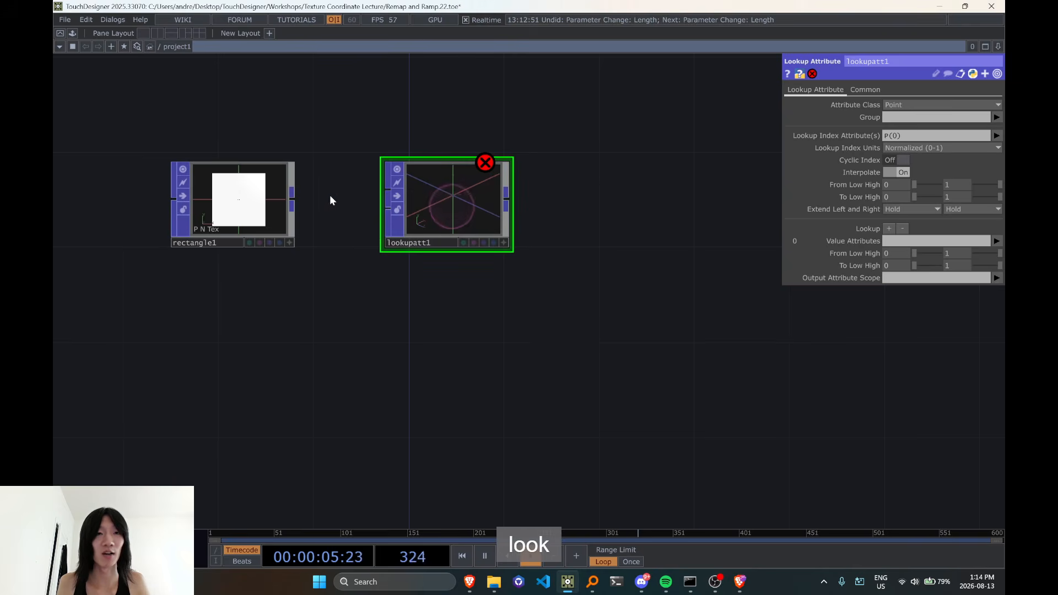
left_click_drag(377, 191, 388, 191)
left_click_drag(475, 214, 520, 215)
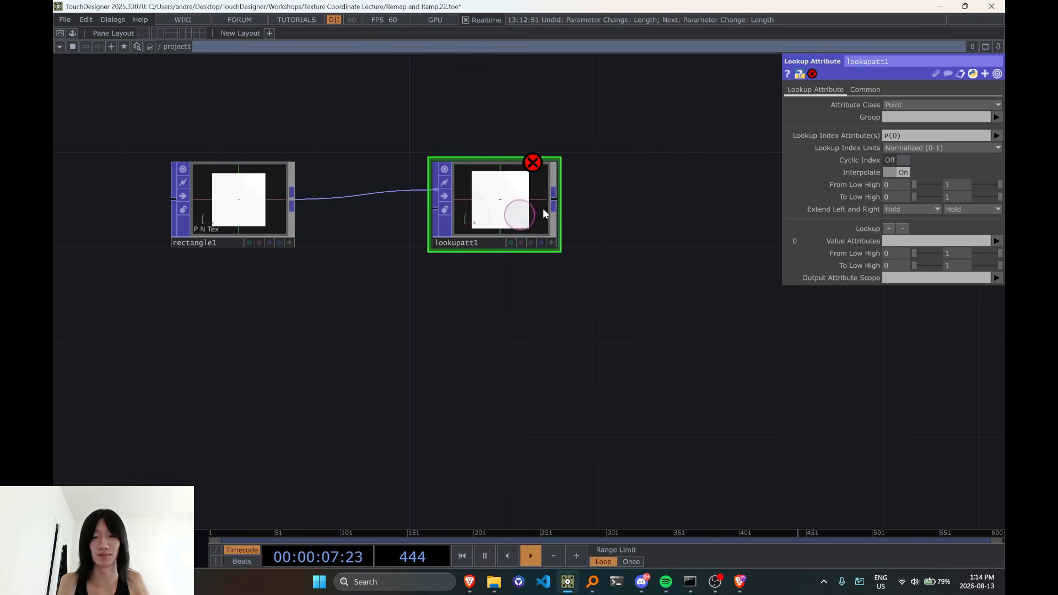
key("Delete")
Add a Lookup Texture POP, wire rectangle1 into it, and align it beside rectangle1
double_click(543, 209)
type("look")
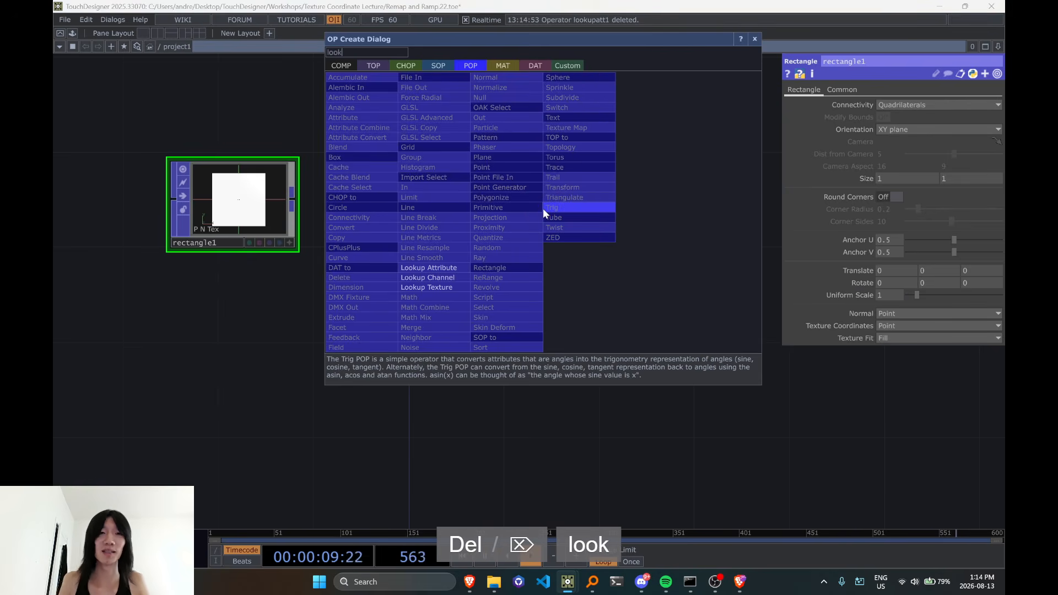
left_click(452, 287)
left_click(408, 224)
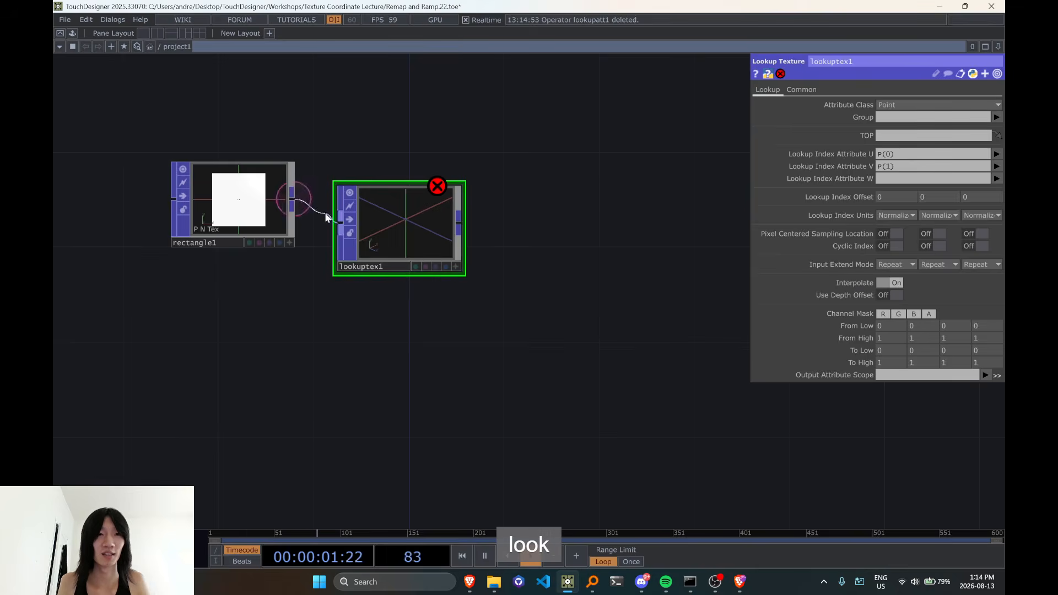
left_click(330, 221)
left_click_drag(375, 231, 396, 210)
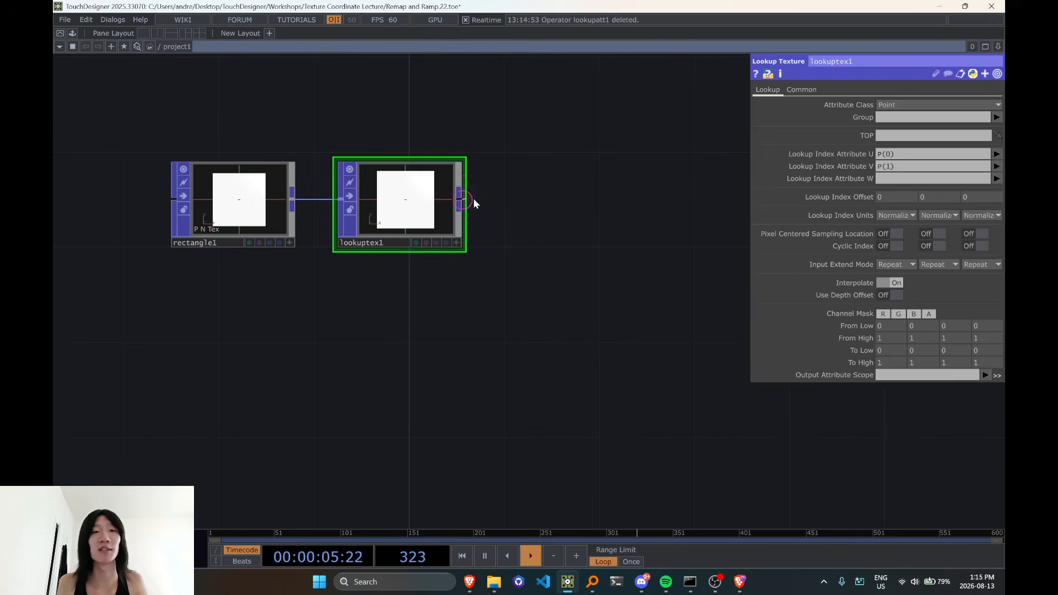
Add a Null POP on lookuptex1's output and select lookuptex1 again
key("Tab")
type("nu")
left_click(565, 90)
left_click(624, 206)
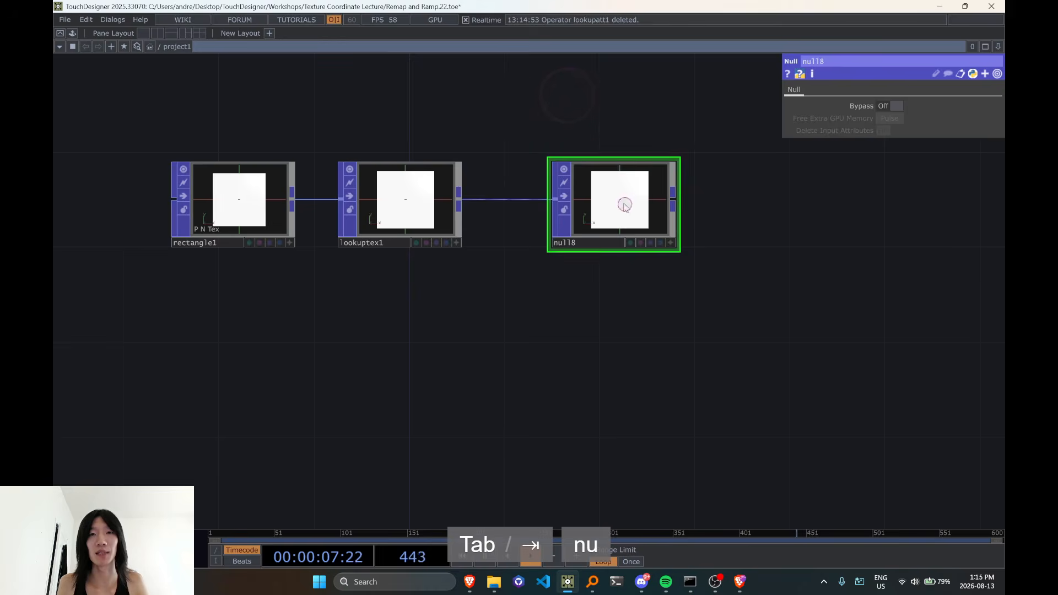
left_click(360, 239)
scroll(463, 265, "down", 2)
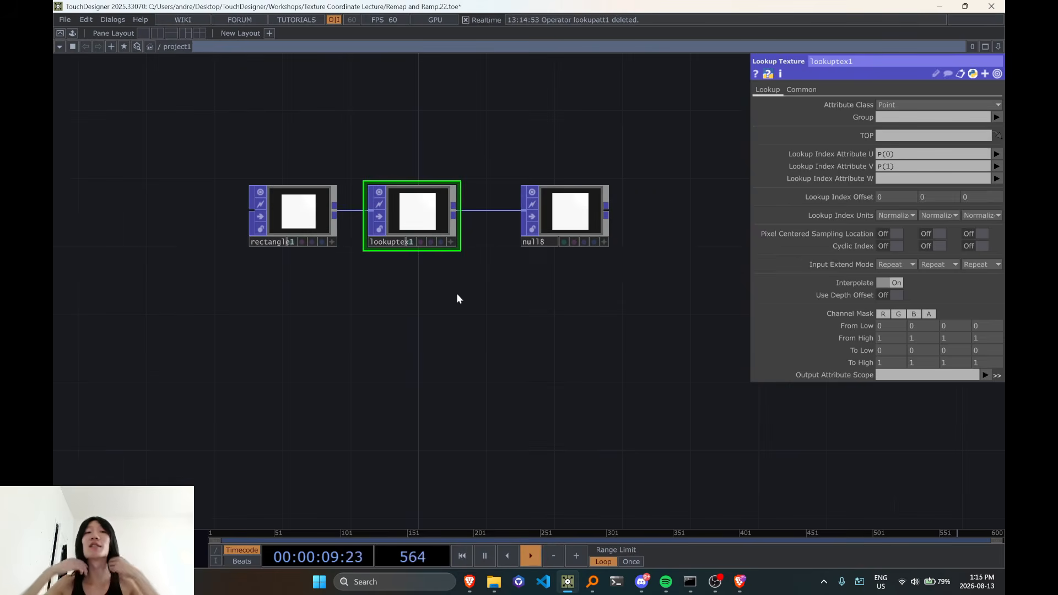
Add a Ramp TOP below rectangle1
key("Tab")
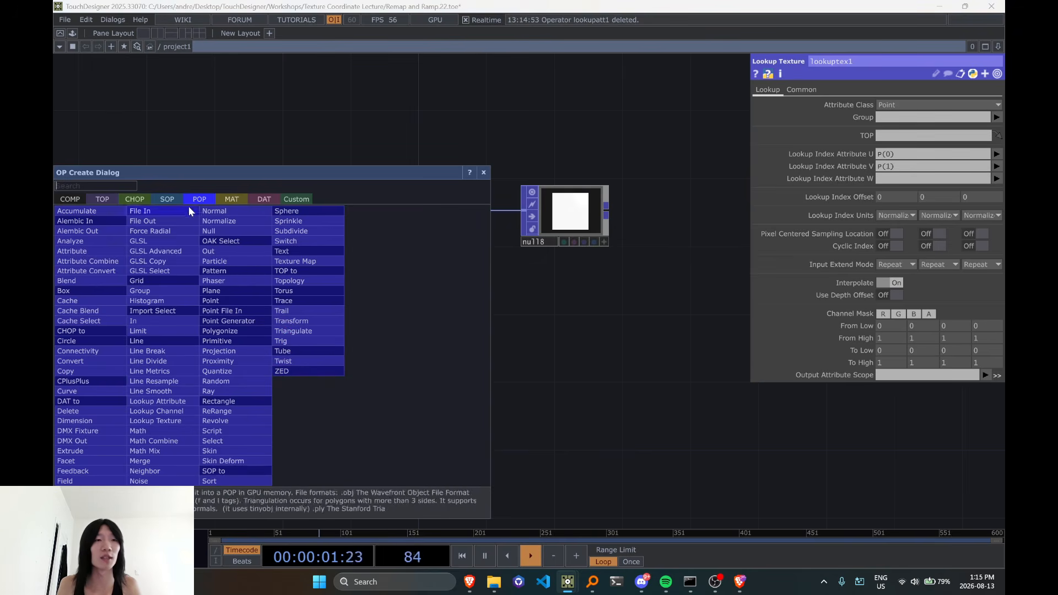
type("re")
key("BackSpace")
key("BackSpace")
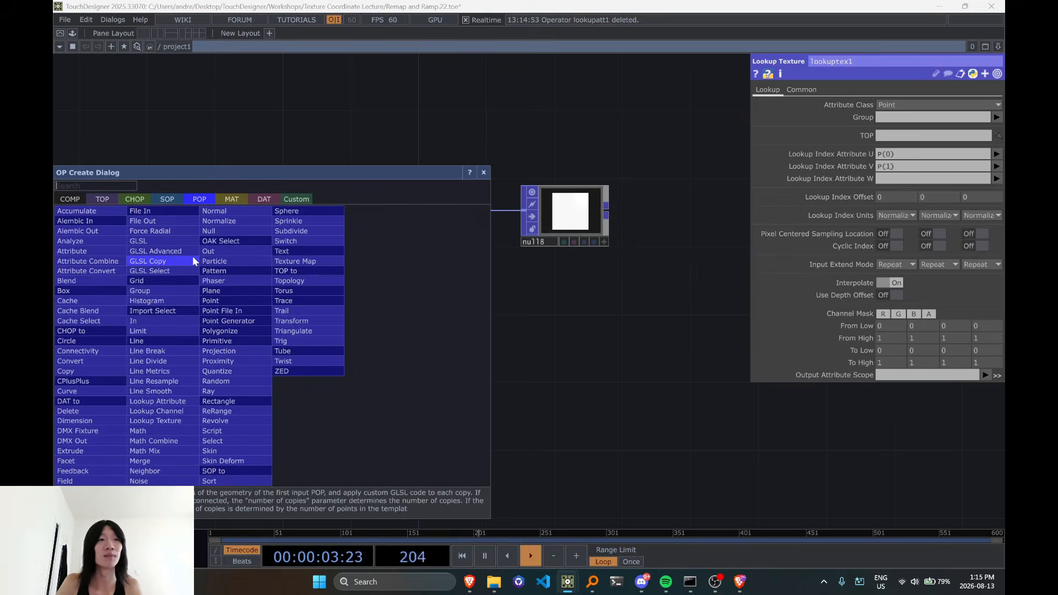
key("Tab")
key("Tab")
key("Tab")
key("Tab")
key("Tab")
type("ramp")
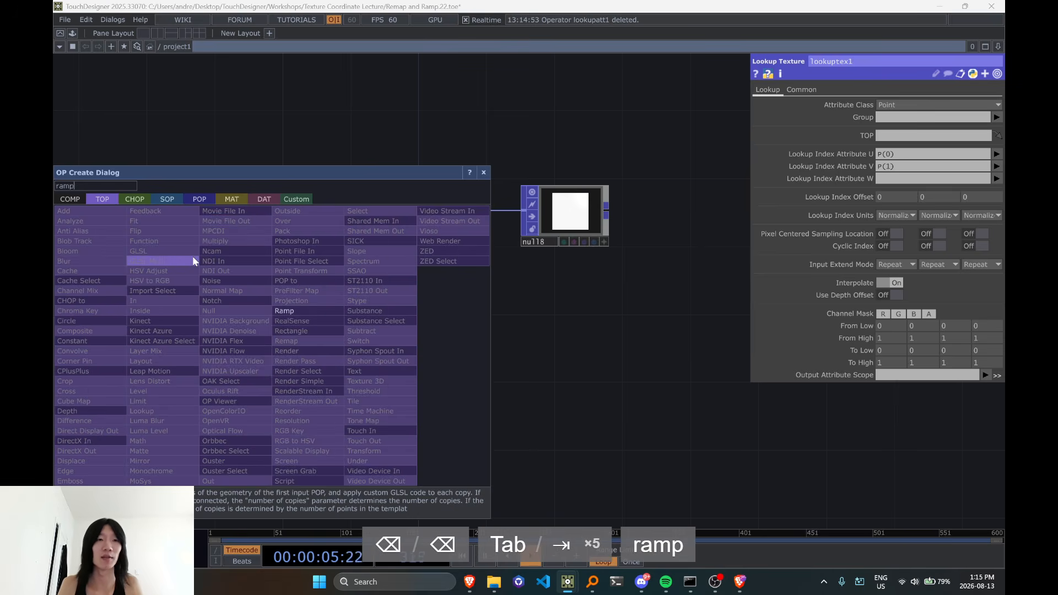
left_click(303, 312)
left_click(275, 328)
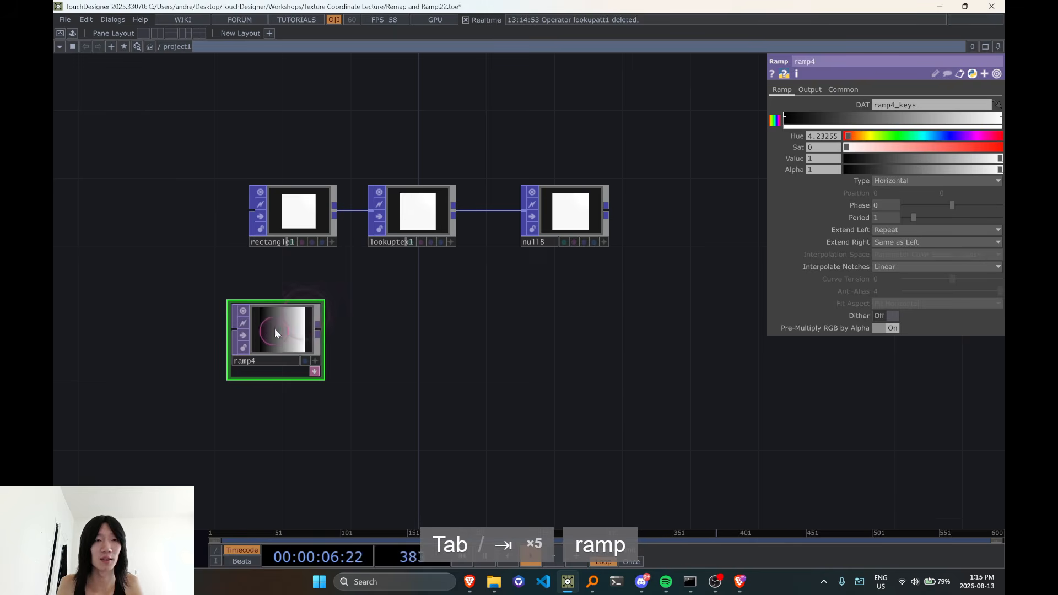
Set the new ramp's type to Radial
left_click(812, 89)
left_click(781, 90)
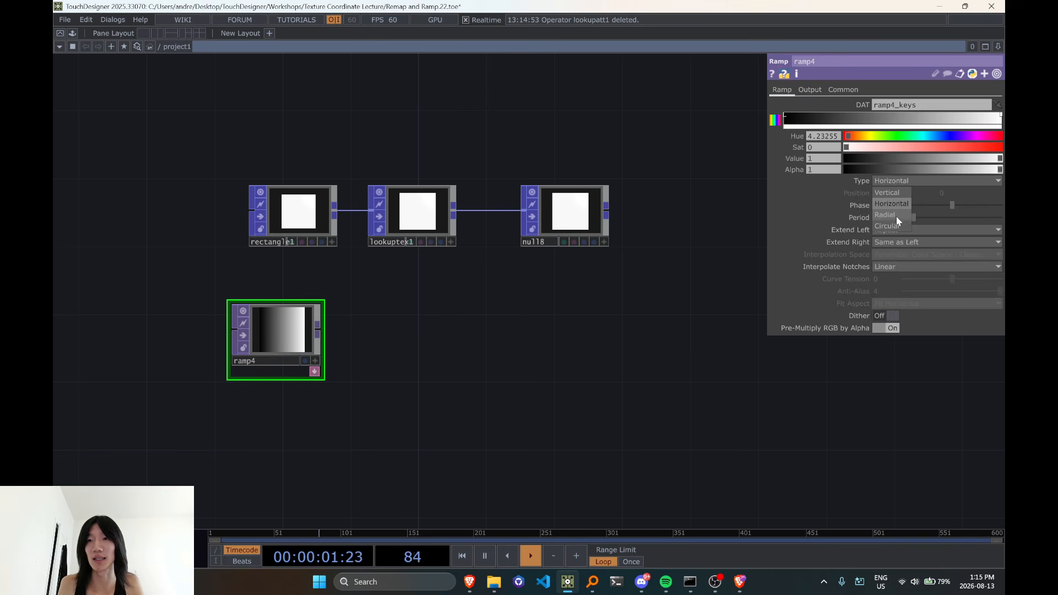
left_click(896, 215)
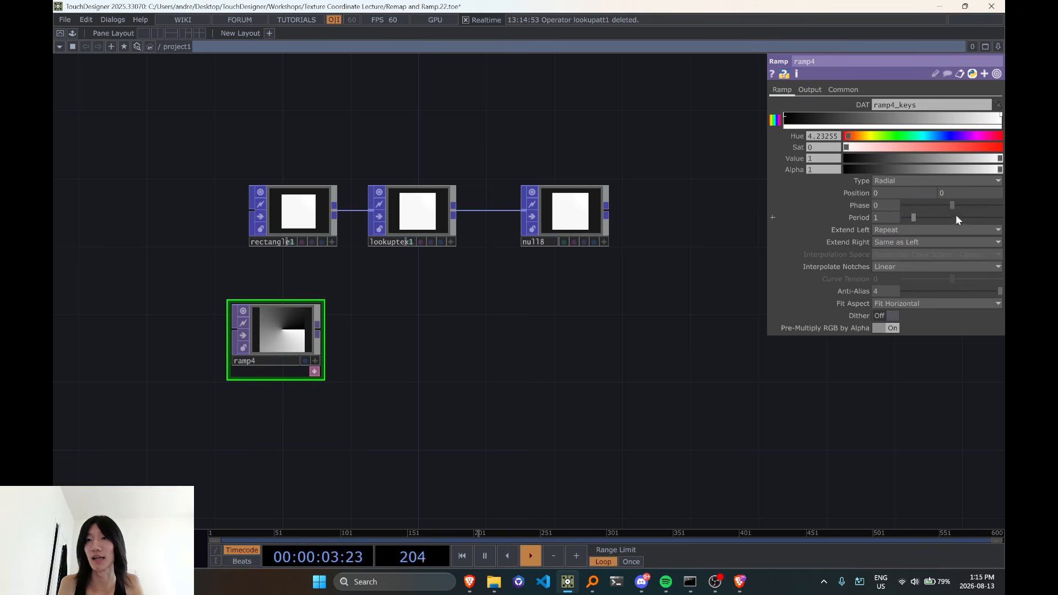
Enter 1/8 as ramp4's Phase, and move the resulting 0.125 from Phase to Period
left_click(891, 204)
type("1/8")
key("Return")
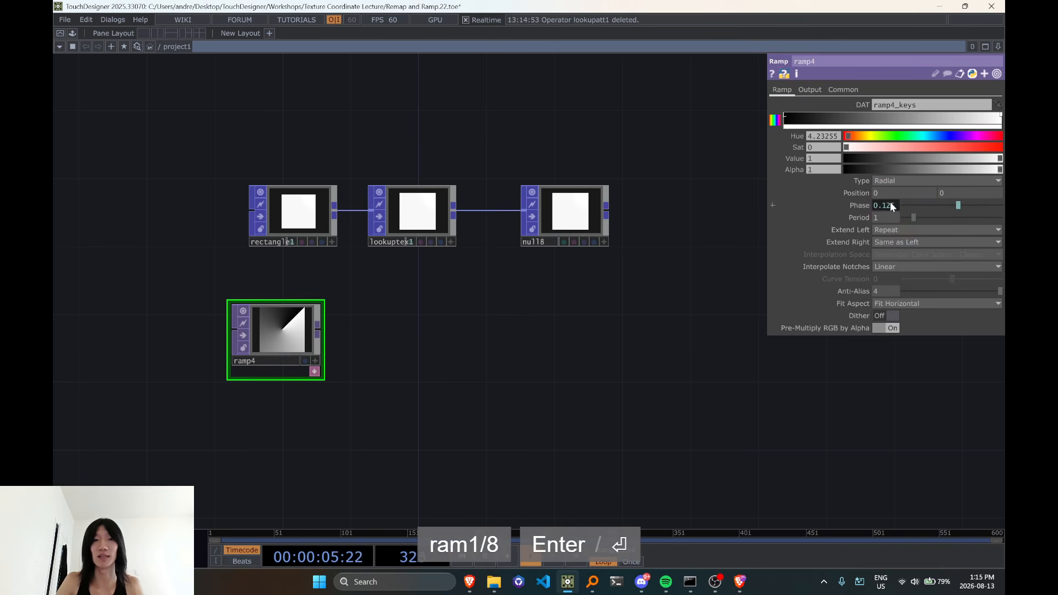
left_click(891, 207)
key("ctrl+a")
key("ctrl+x")
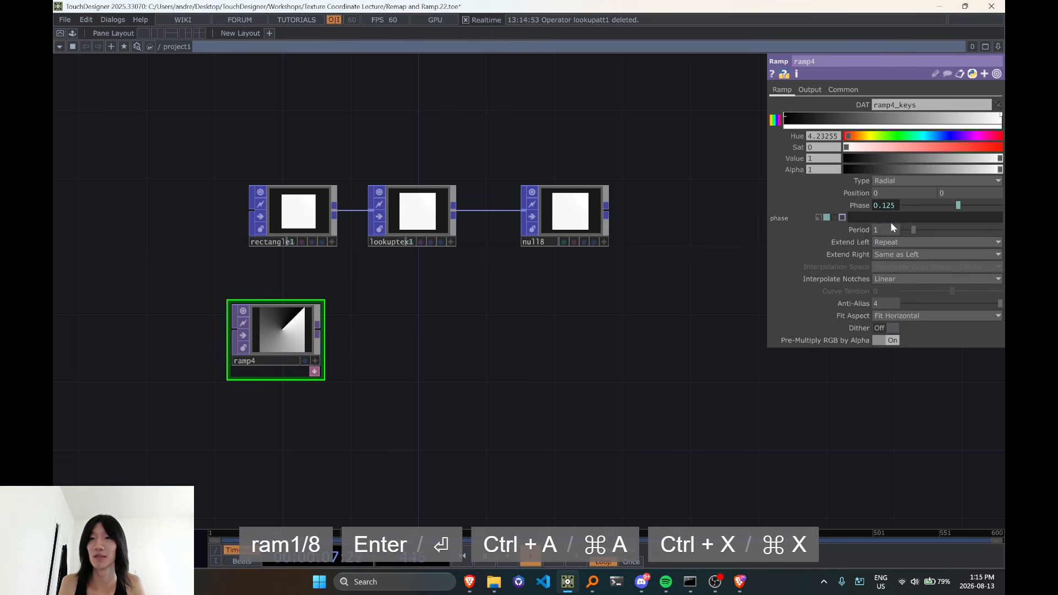
left_click(891, 223)
key("ctrl+v")
scroll(340, 331, "up", 2)
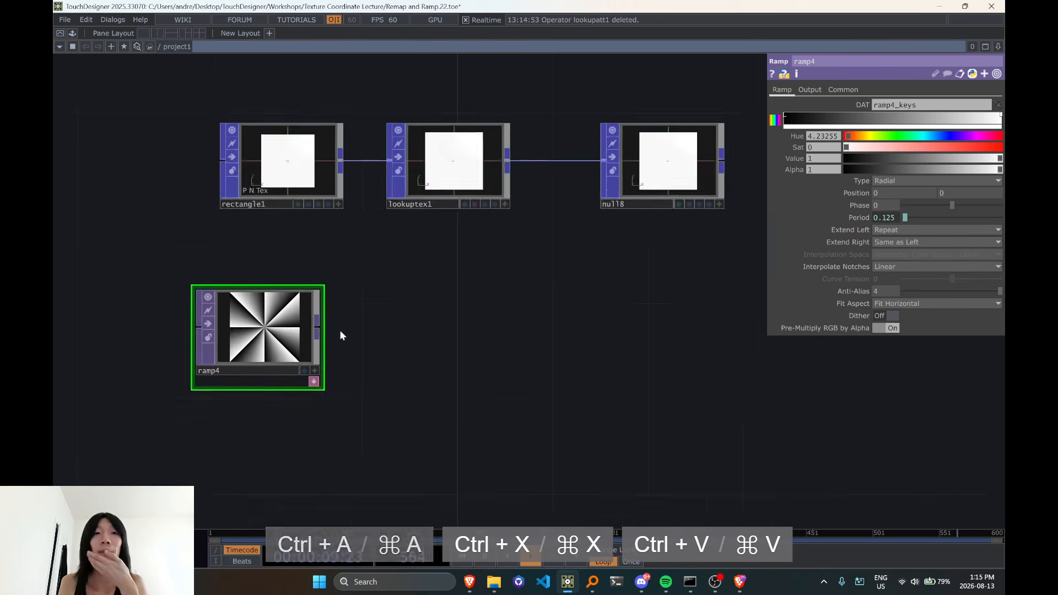
Assign ramp4 as the lookup TOP of lookuptex1
scroll(375, 275, "down", 2)
left_click(398, 241)
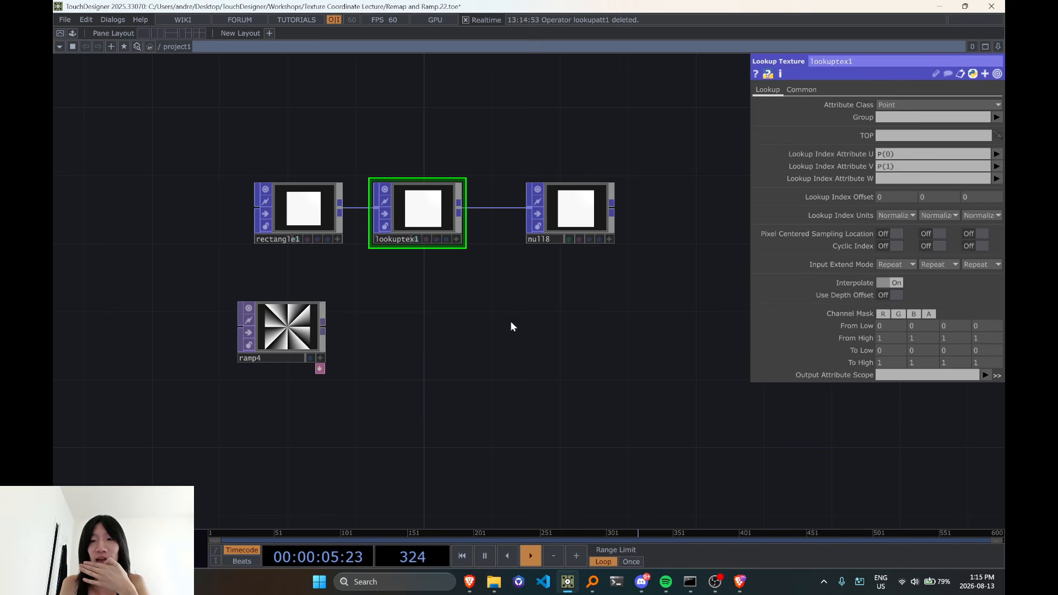
left_click(316, 230)
left_click(431, 217)
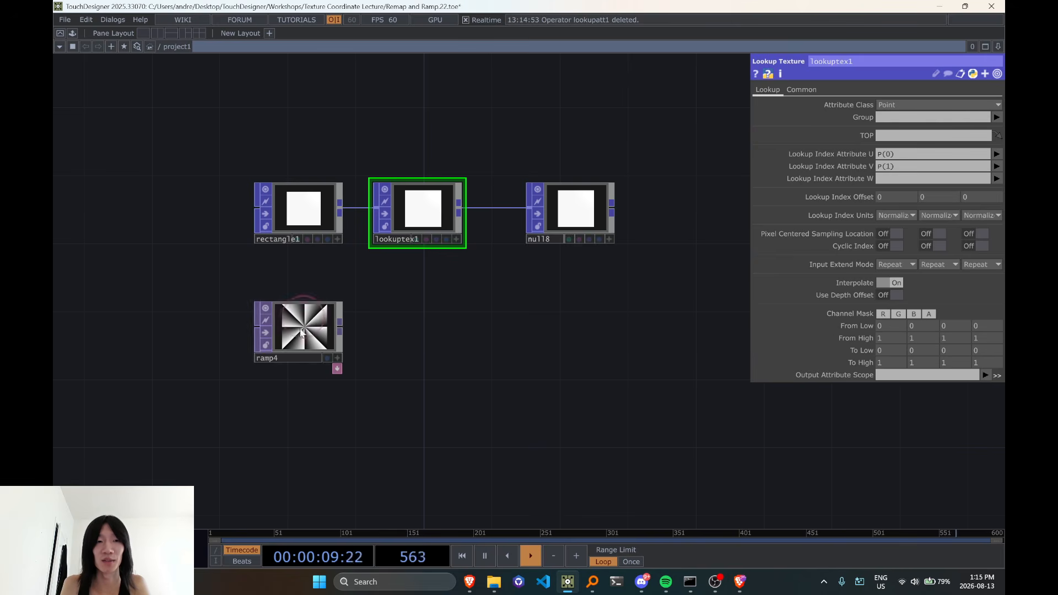
left_click_drag(310, 324, 913, 138)
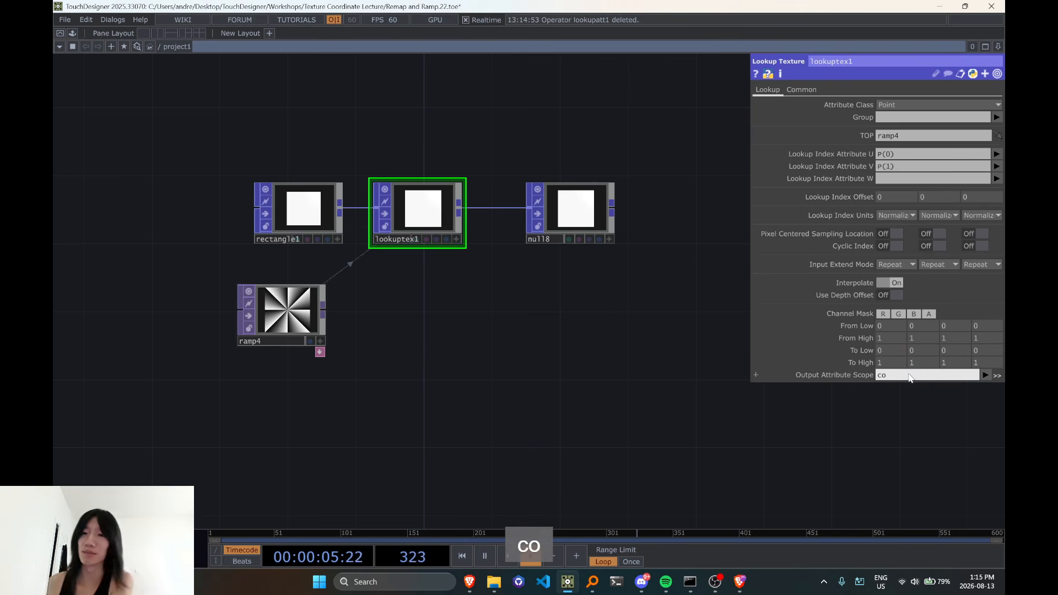
Clear the partial entry in lookuptex1's Output Attribute Scope and choose the Color attribute instead
key("BackSpace")
key("BackSpace")
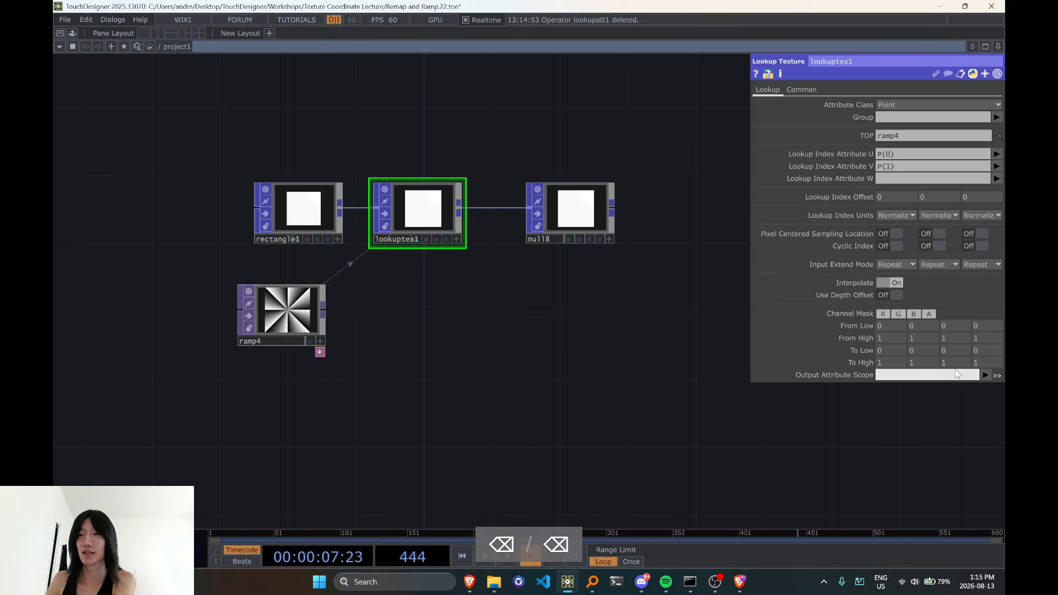
left_click(985, 375)
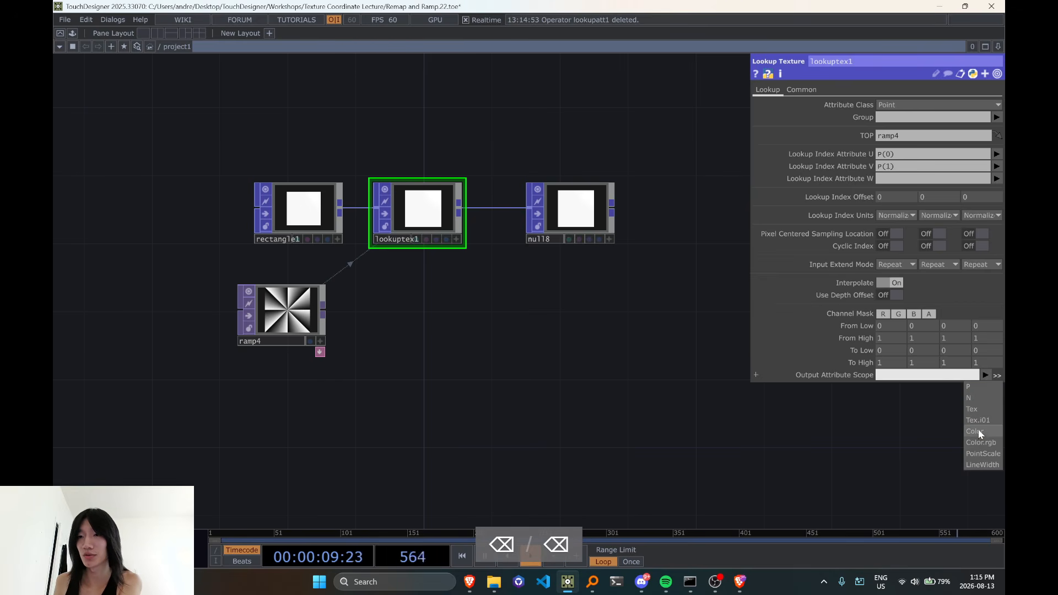
left_click(979, 434)
left_click_drag(852, 423, 876, 423)
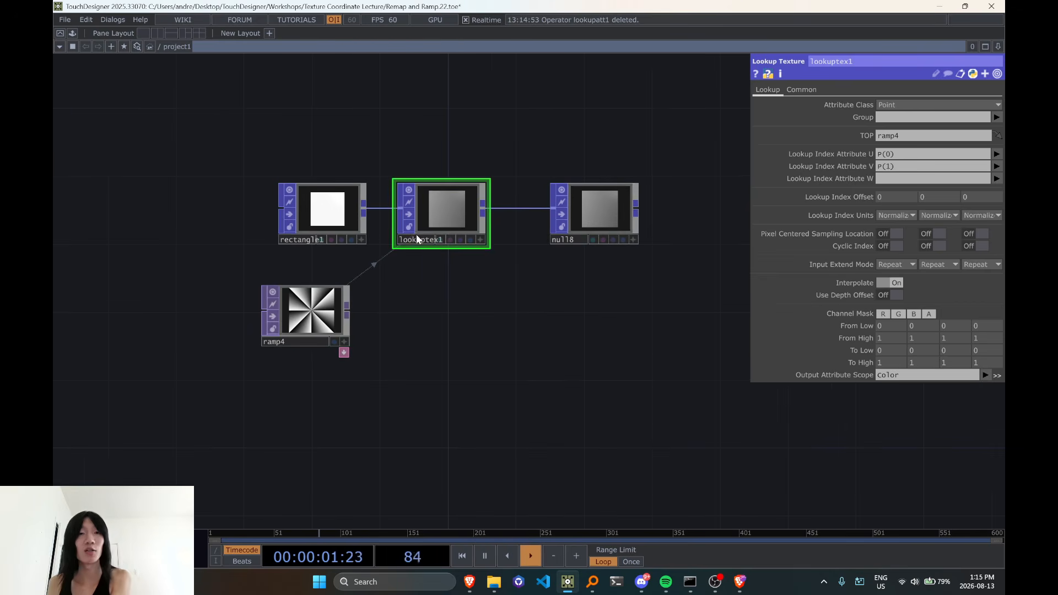
Replace rectangle1 with a Grid POP wired into lookuptex1's input, and select lookuptex1
left_click(330, 215)
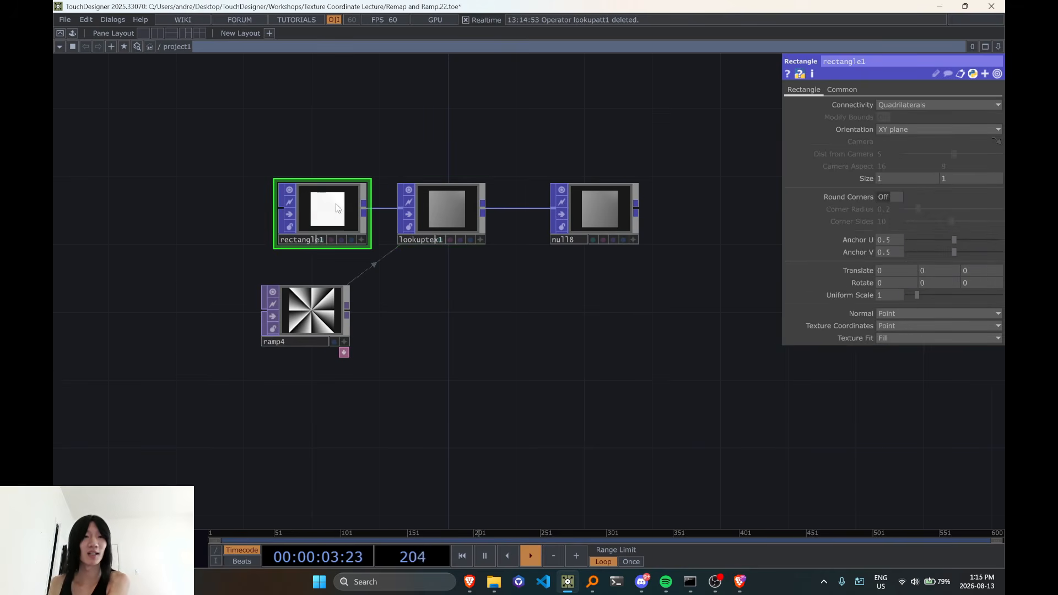
key("Delete")
left_click(303, 170)
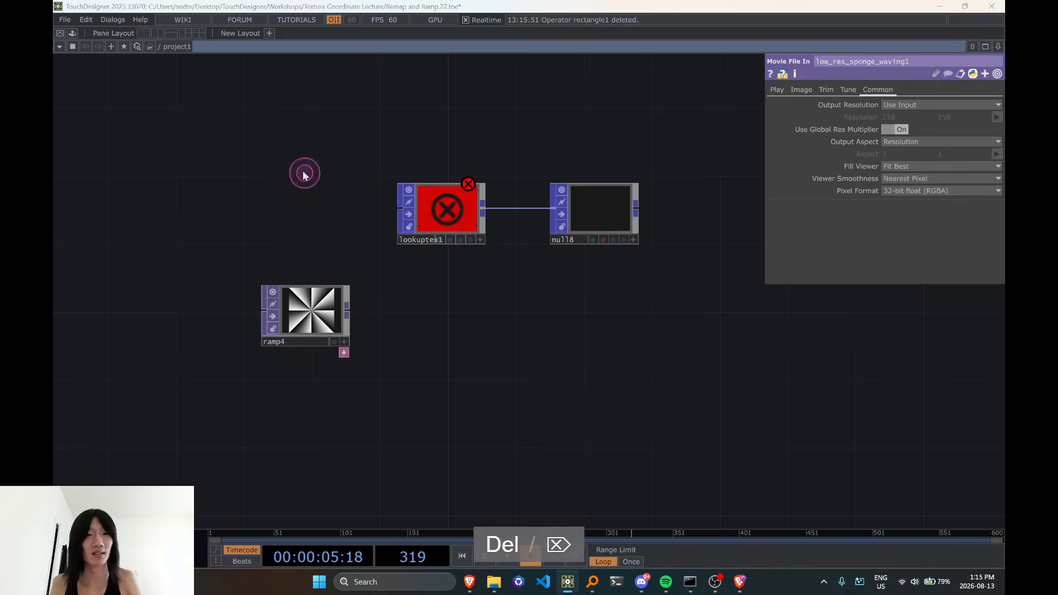
key("Tab")
key("Tab")
key("Tab")
type("grid")
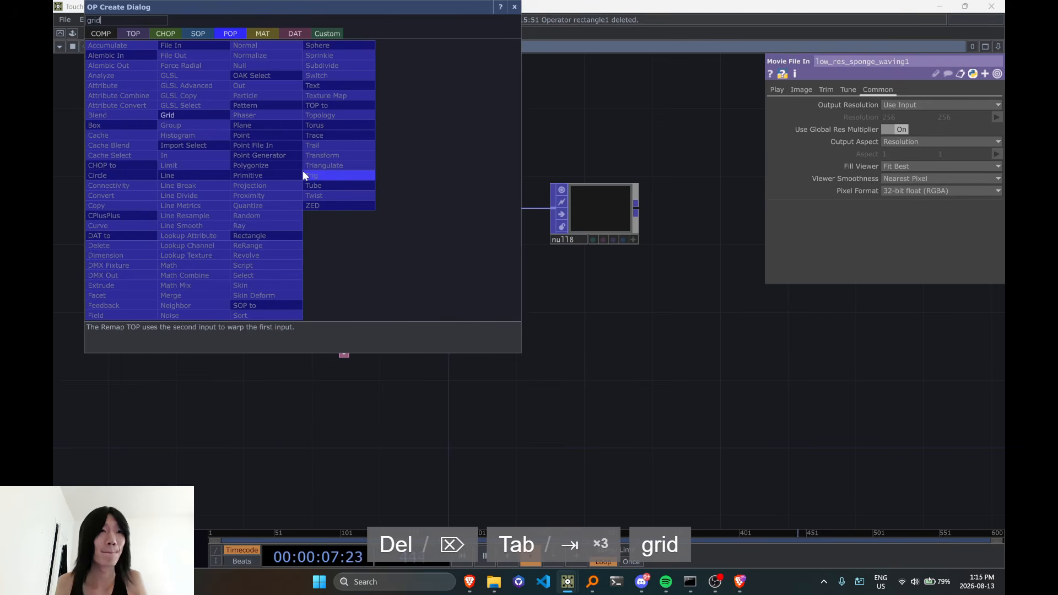
left_click(167, 116)
left_click(305, 218)
left_click_drag(347, 209, 399, 217)
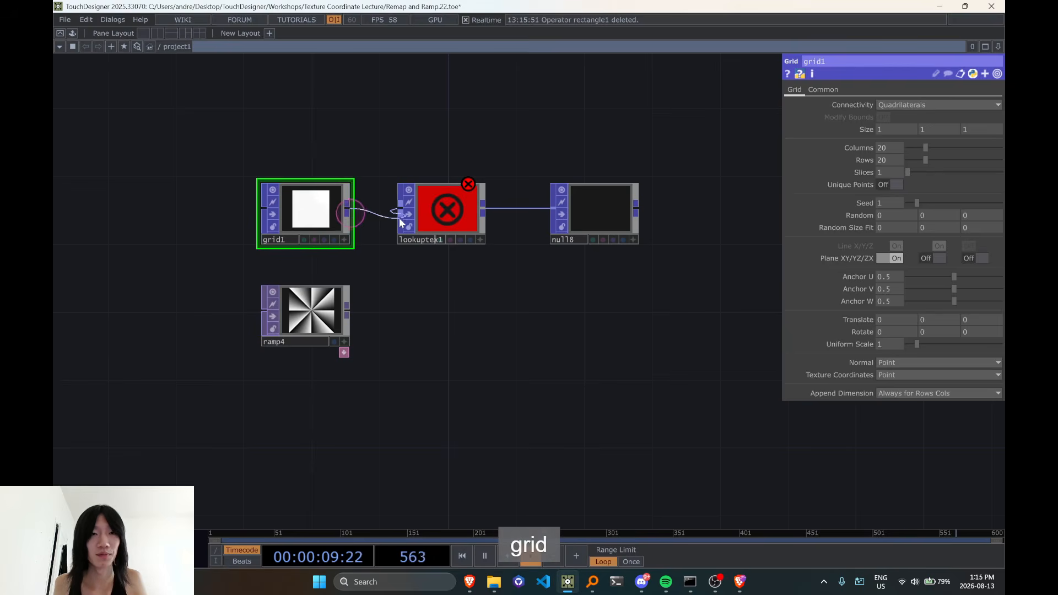
left_click(473, 246)
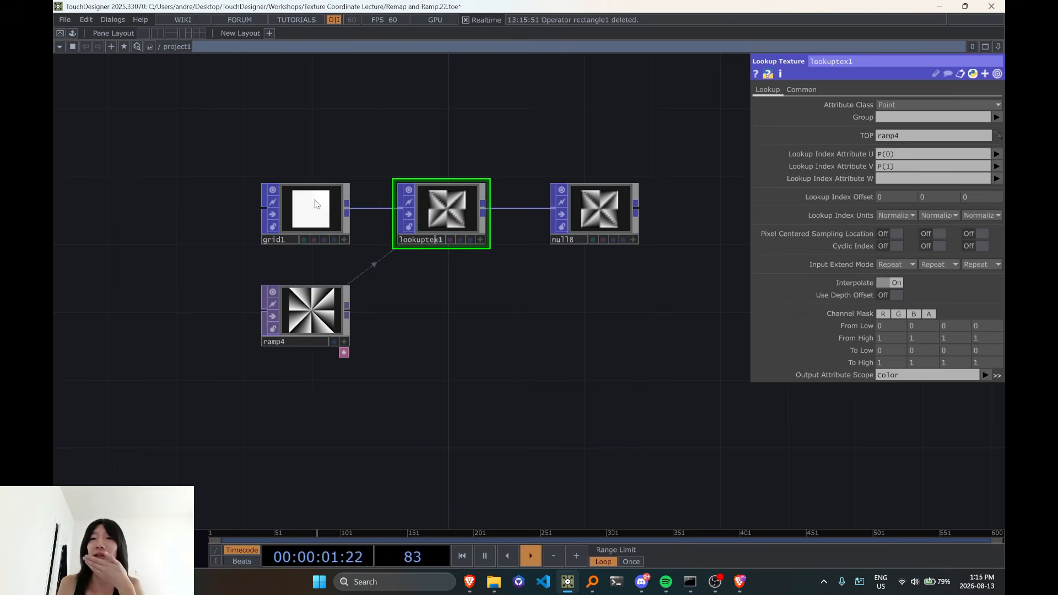
Set grid1's Columns and Rows both to 100
left_click(317, 205)
type("100")
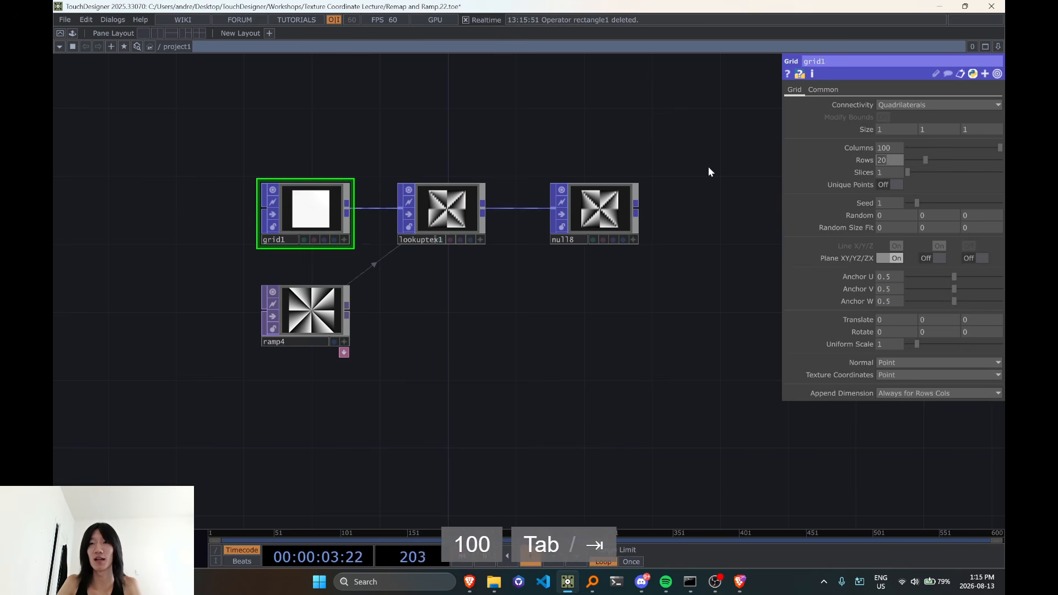
key("Tab")
type("100")
key("Return")
scroll(596, 258, "up", 3)
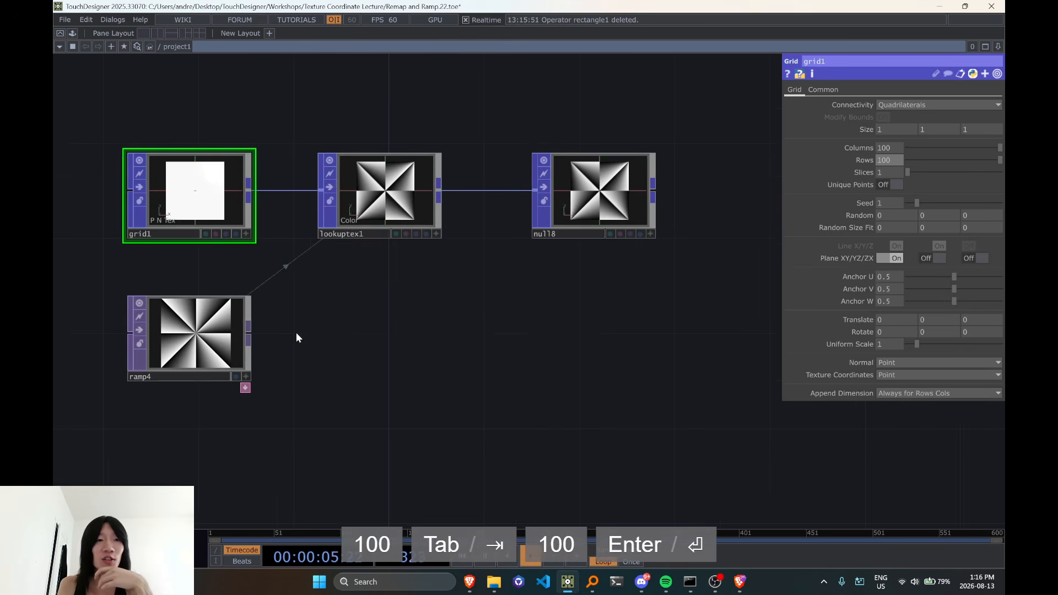
Animate ramp4 by entering the expression absTime.seconds as its Phase
left_click(221, 343)
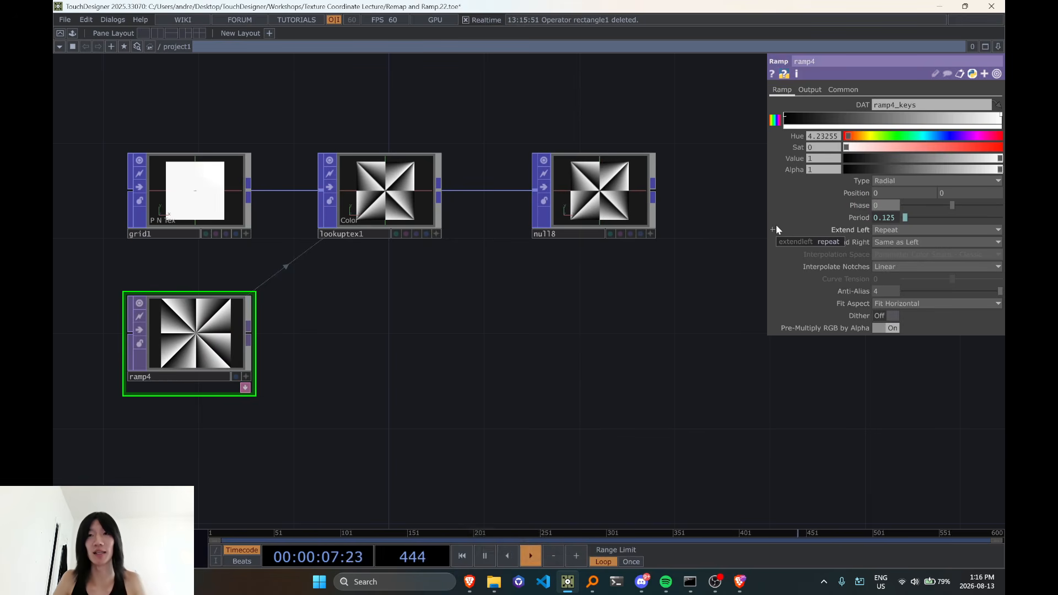
key("BackSpace")
key("BackSpace")
type("absTime.se")
type("conds")
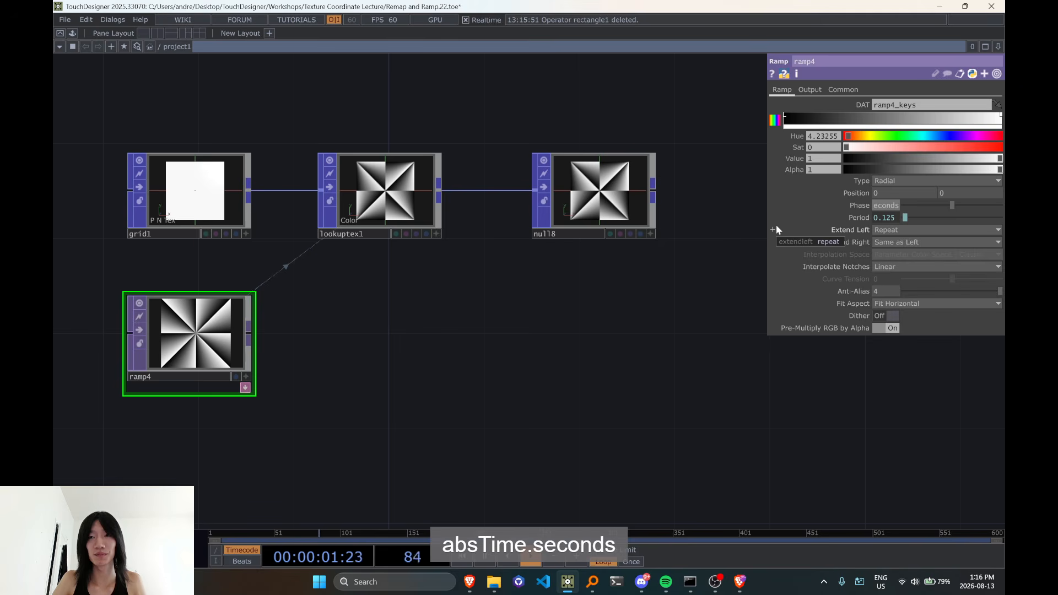
type(" *1")
key("BackSpace")
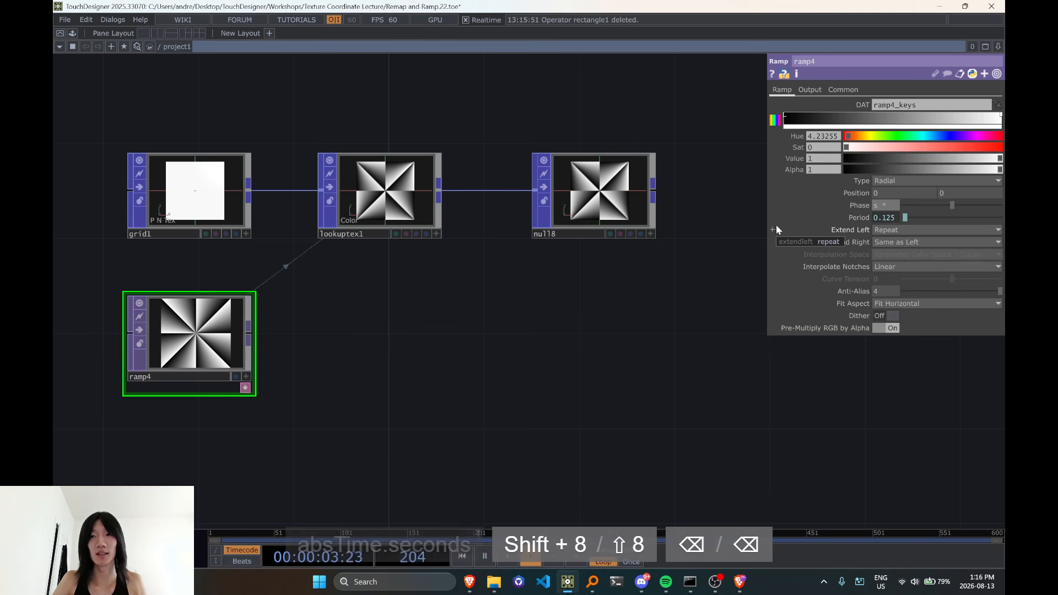
key("BackSpace")
type("*")
key("BackSpace")
key("BackSpace")
key("BackSpace")
key("Return")
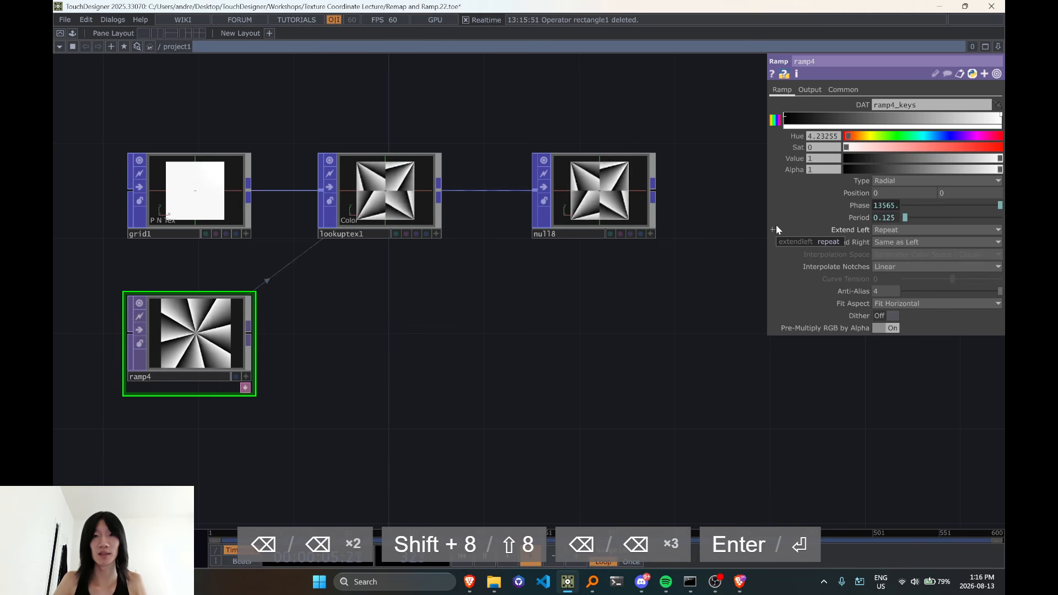
Examine how lookuptex1's output relates to its Lookup Index Attributes U and V, P(0) and P(1)
left_click_drag(416, 414, 414, 402)
left_click(389, 191)
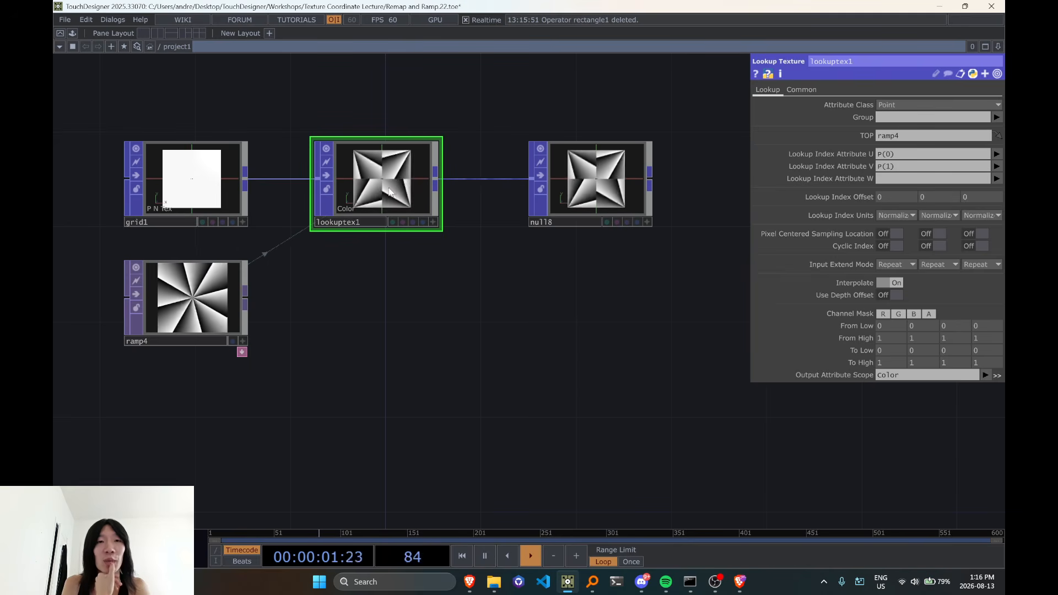
scroll(366, 373, "down", 5)
scroll(548, 170, "up", 8)
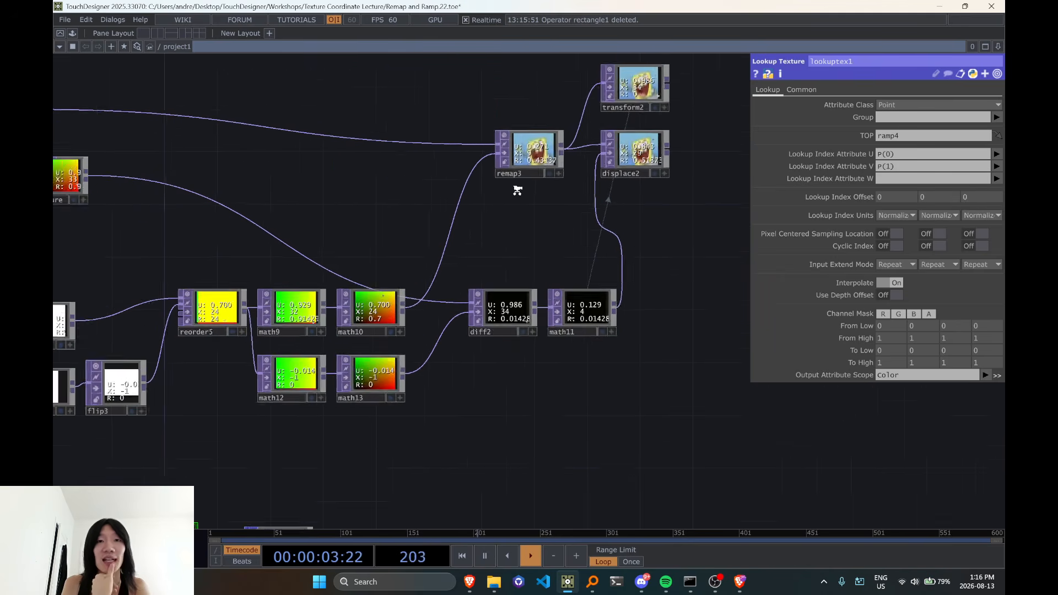
scroll(517, 190, "down", 1)
left_click_drag(527, 206, 569, 126)
left_click_drag(529, 421, 591, 338)
scroll(314, 386, "up", 7)
left_click_drag(897, 155, 885, 157)
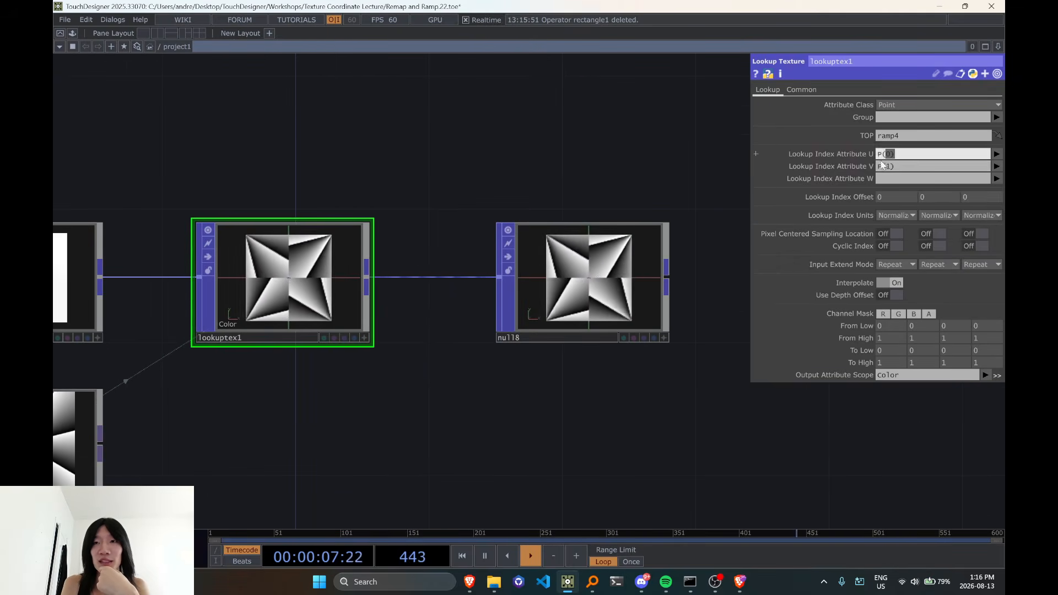
left_click(900, 168)
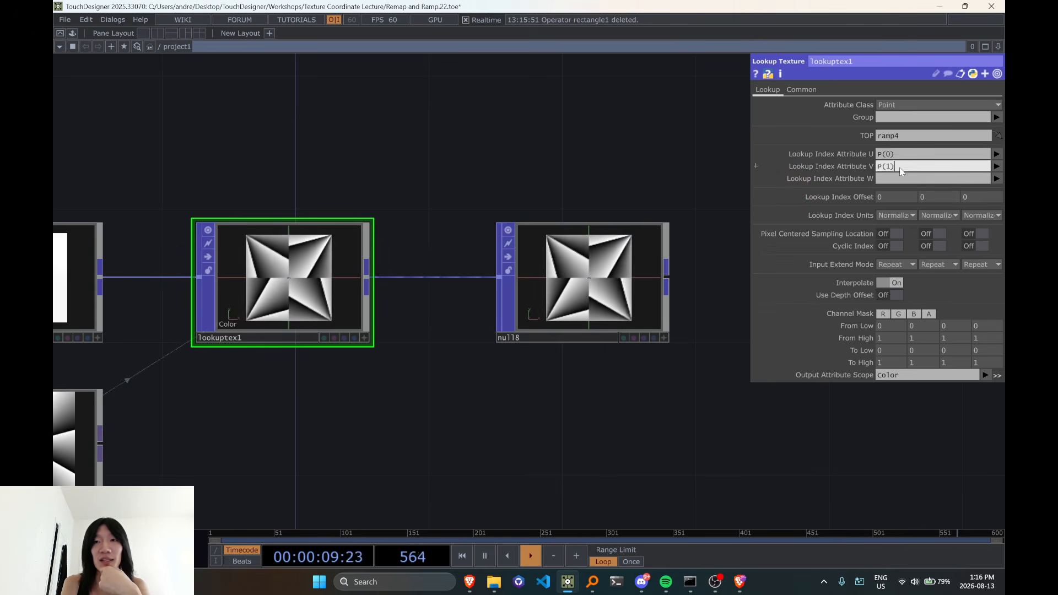
scroll(692, 449, "down", 3)
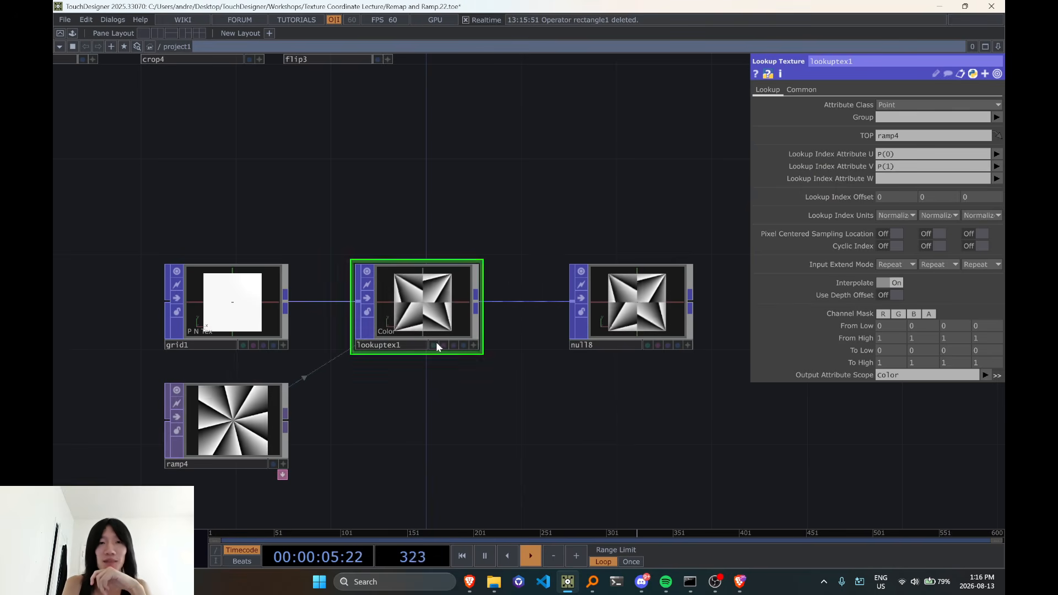
scroll(419, 344, "up", 2)
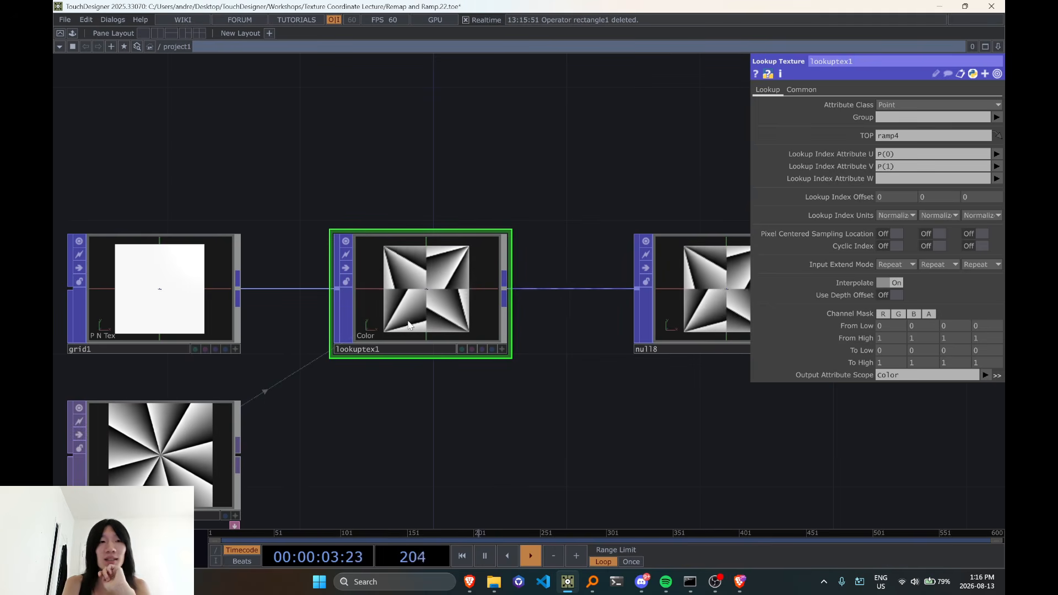
scroll(409, 325, "down", 3)
scroll(409, 324, "up", 3)
scroll(567, 319, "up", 1)
scroll(486, 325, "down", 4)
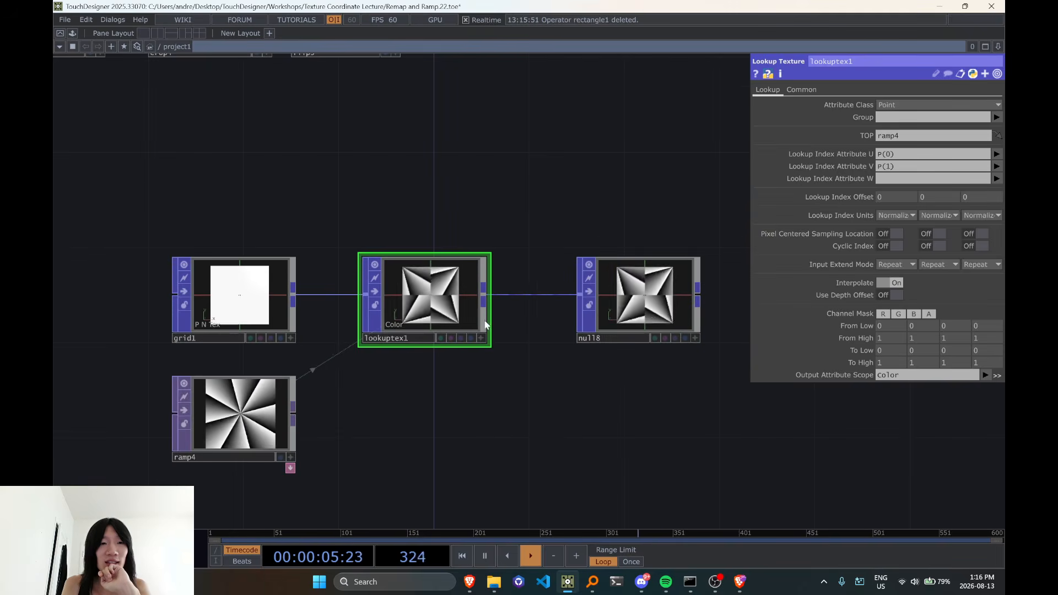
Review the UV remap network above the lookup example and check remap3's Extend setting
scroll(457, 323, "down", 7)
left_click_drag(459, 334, 296, 557)
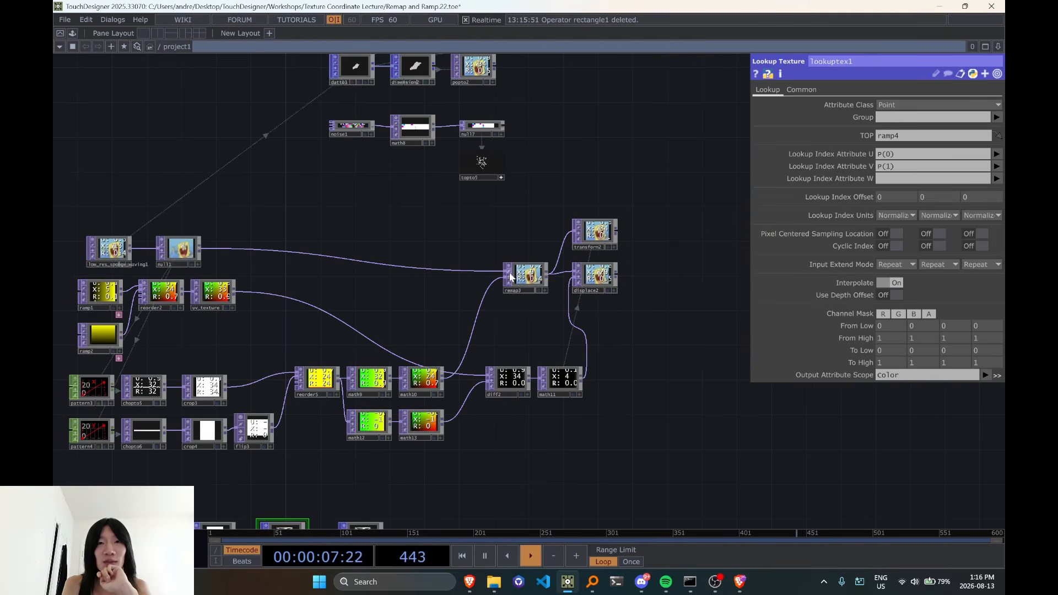
scroll(523, 309, "up", 5)
scroll(515, 301, "down", 2)
left_click_drag(408, 334, 704, 295)
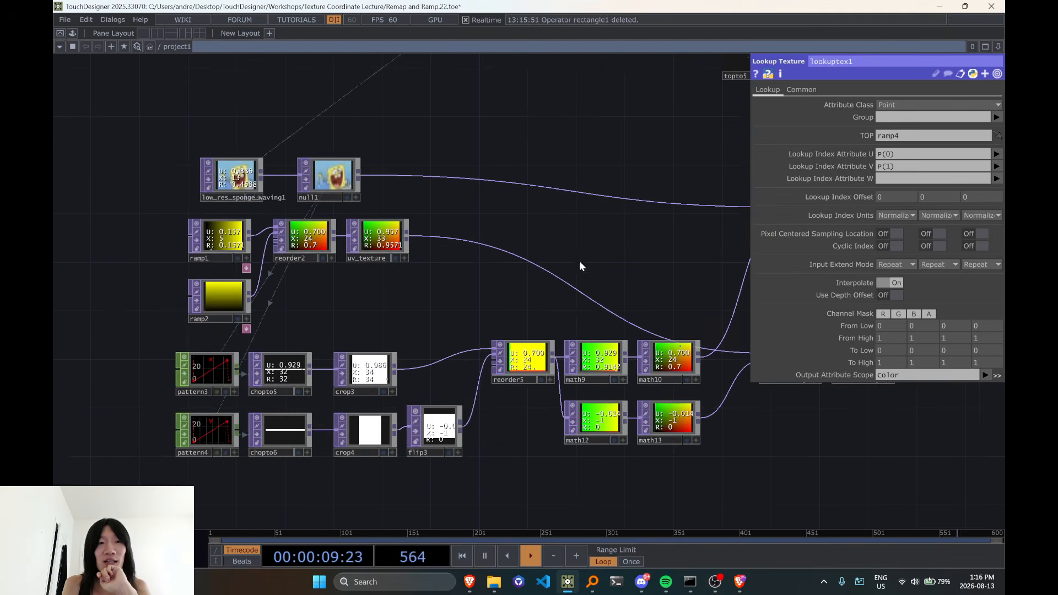
left_click_drag(580, 266, 347, 278)
scroll(447, 348, "up", 3)
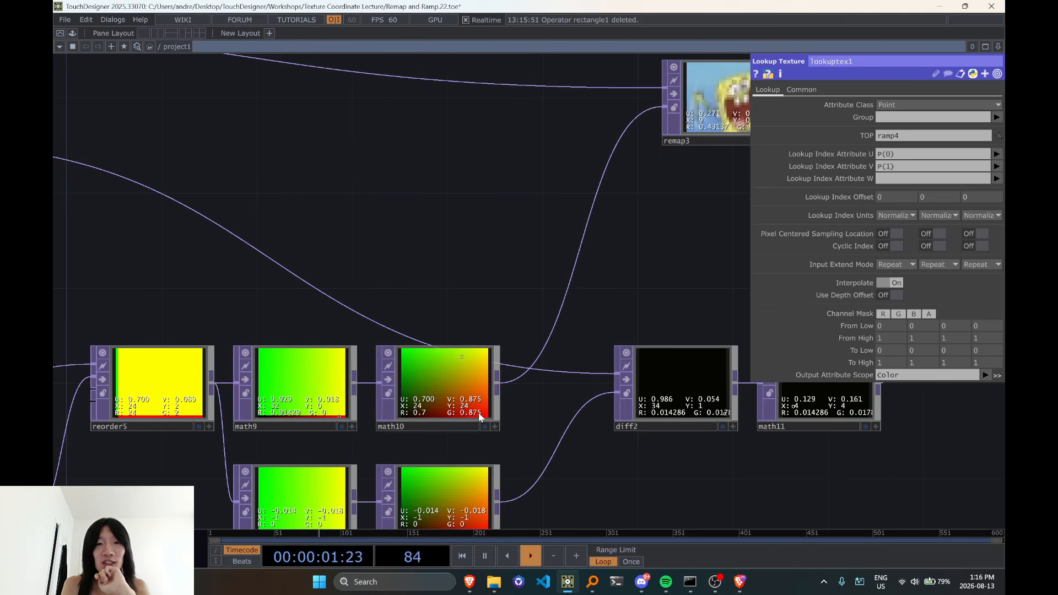
scroll(444, 355, "down", 1)
scroll(475, 381, "down", 2)
scroll(485, 392, "up", 3)
left_click_drag(519, 449, 584, 206)
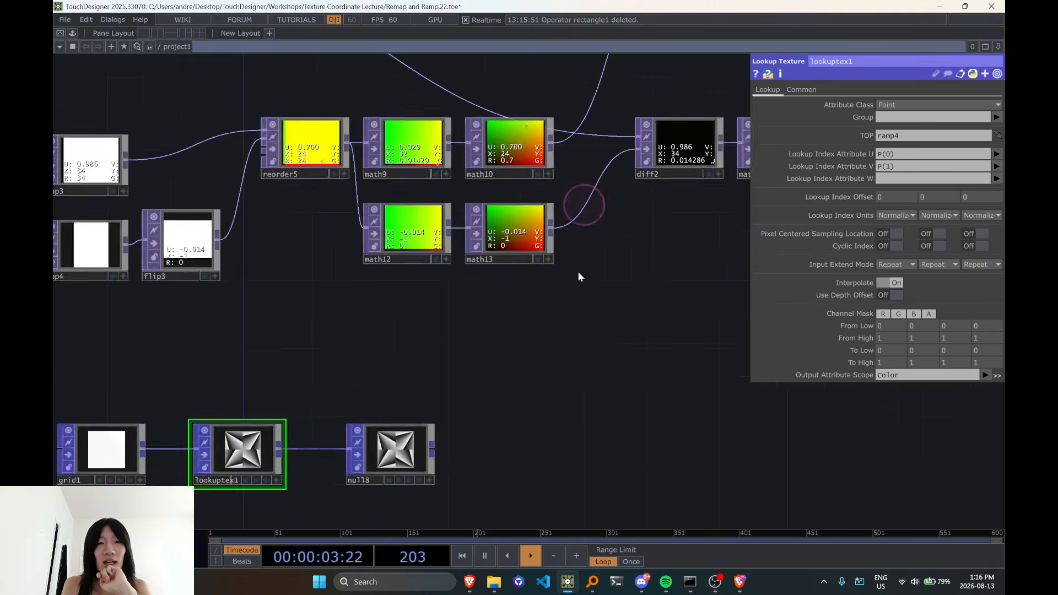
scroll(578, 270, "down", 2)
left_click_drag(613, 288, 445, 480)
left_click(510, 227)
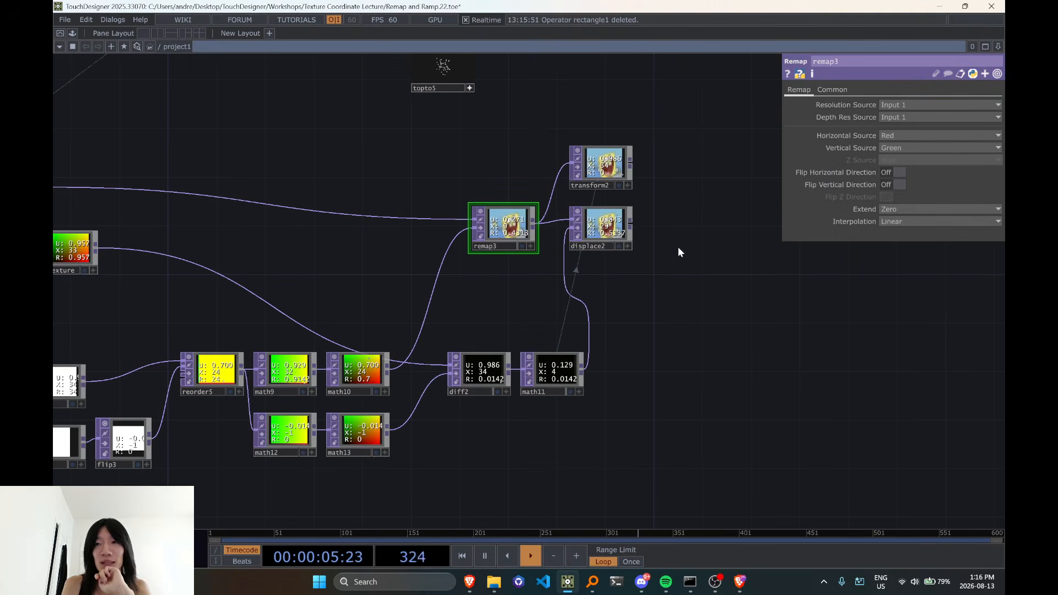
left_click(912, 211)
left_click_drag(775, 302, 875, 184)
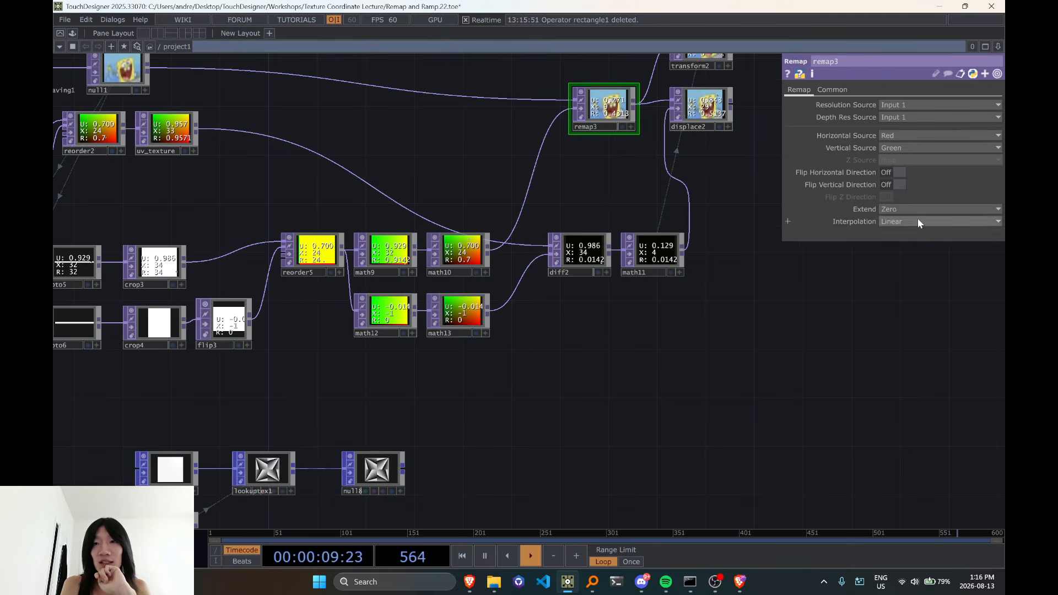
Set lookuptex1's Input Extend Mode to Zero for both the U and V directions
left_click_drag(521, 360, 697, 208)
scroll(550, 322, "up", 3)
left_click(420, 324)
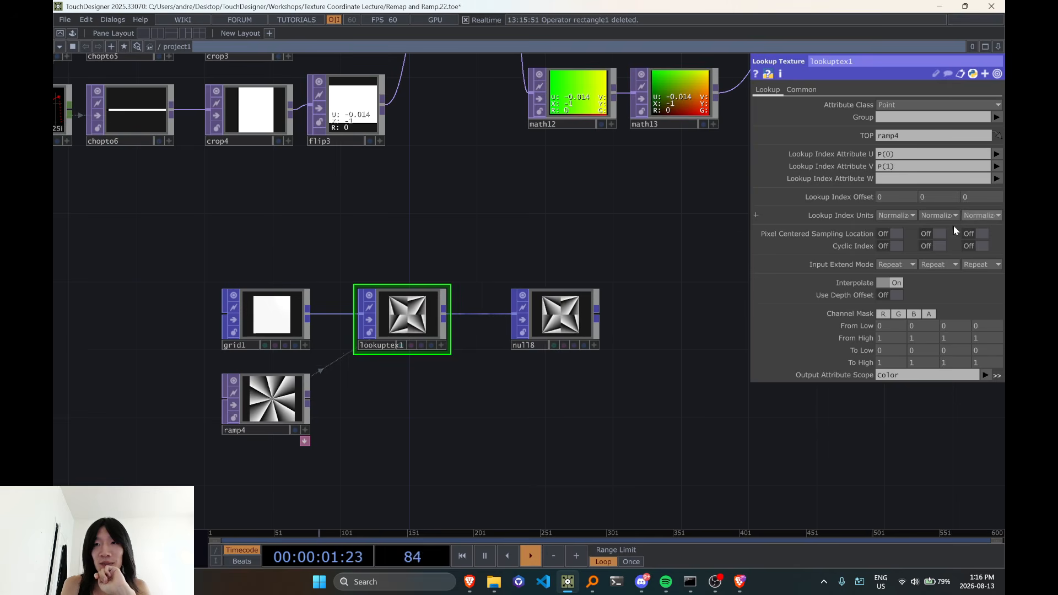
left_click(896, 264)
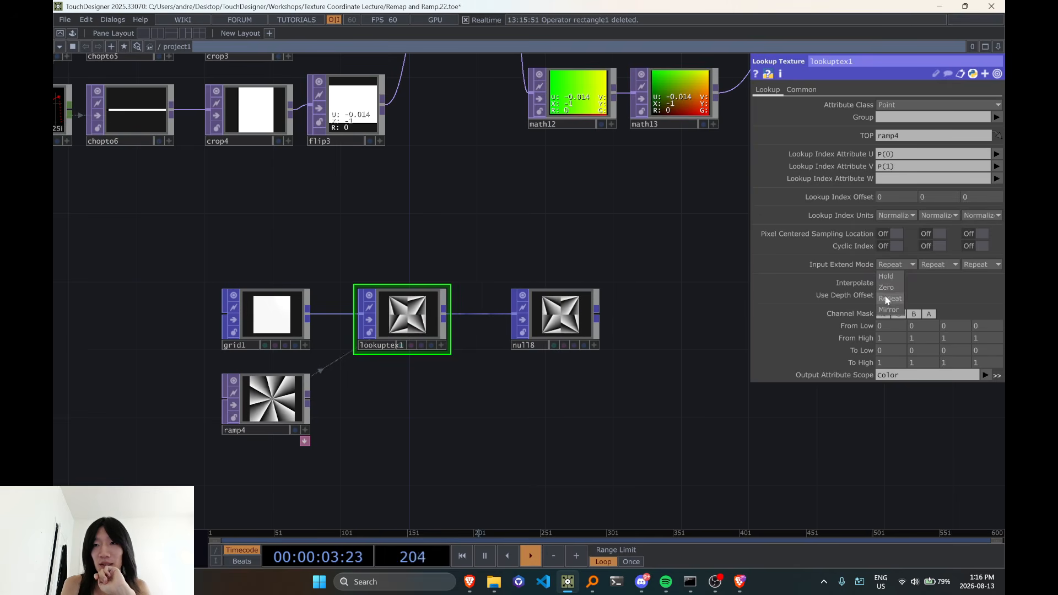
left_click(886, 288)
left_click(939, 265)
left_click(930, 287)
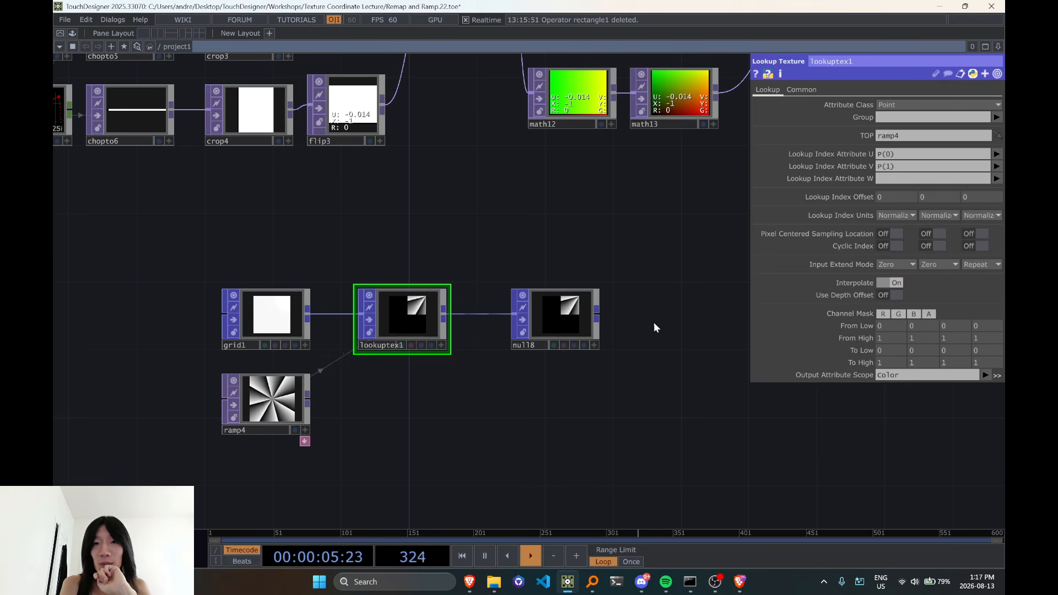
Make lookuptex1's viewer interactive and inspect where the sampled ramp falls relative to the axis origin
scroll(585, 317, "up", 3)
left_click(305, 355)
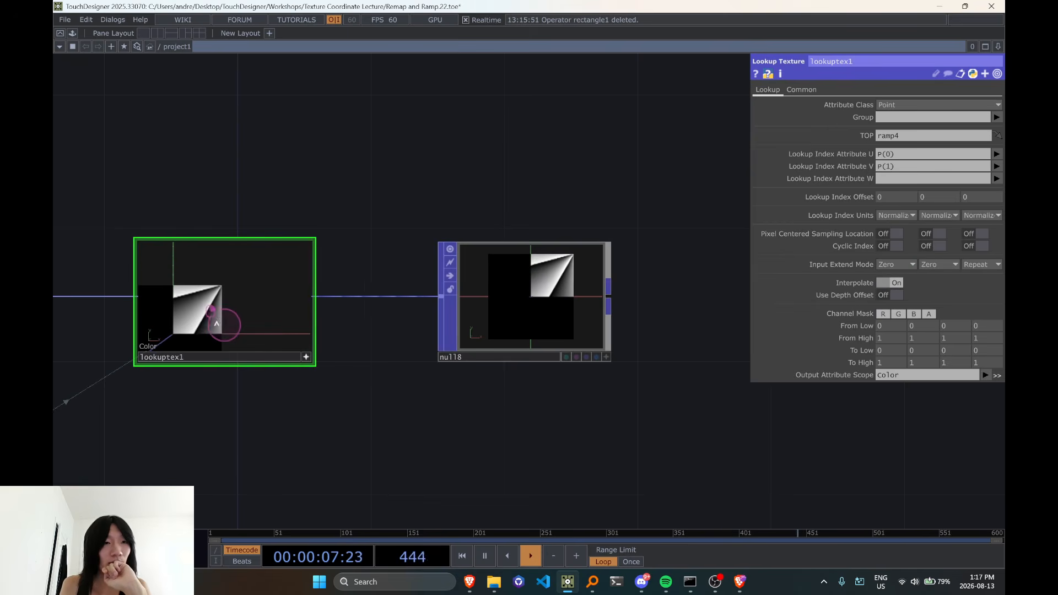
left_click_drag(267, 433, 417, 421)
right_click_drag(360, 315, 415, 289)
scroll(313, 429, "down", 3)
scroll(367, 345, "down", 2)
right_click_drag(369, 342, 361, 335)
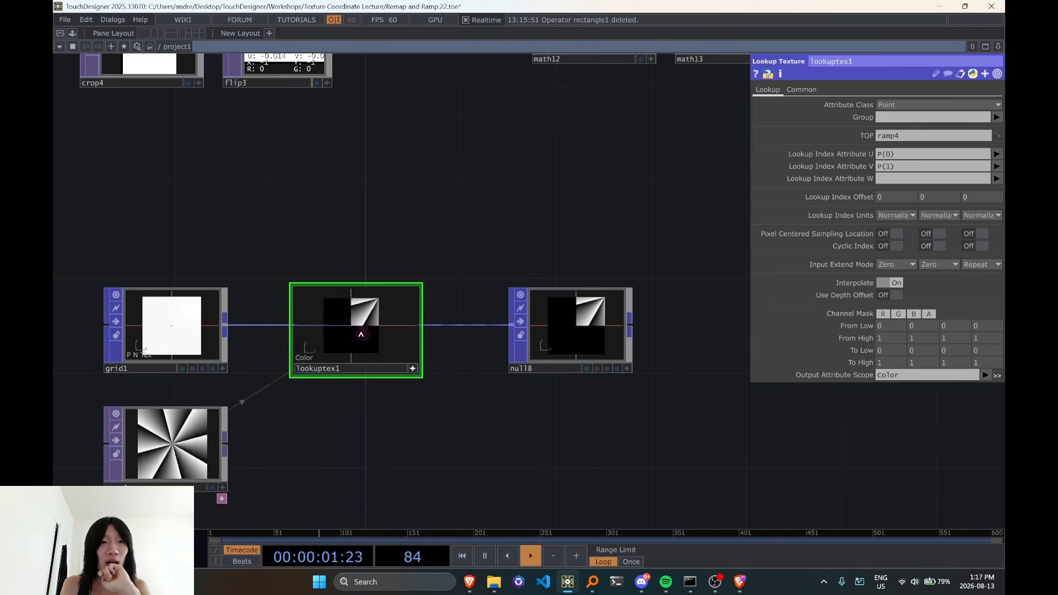
Place ramp4 directly above lookuptex1 and compare its texture with the portion sampled through P(0) and P(1)
left_click_drag(180, 456, 371, 218)
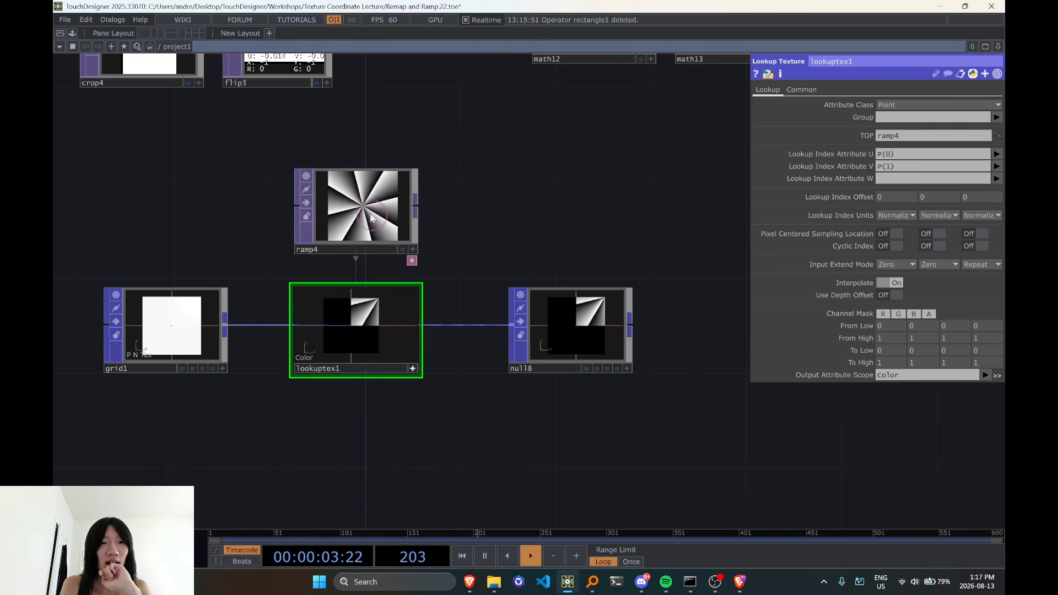
scroll(353, 325, "up", 1)
mouse_move(354, 326)
left_mouse_down()
mouse_move(326, 321)
mouse_move(364, 320)
left_mouse_up()
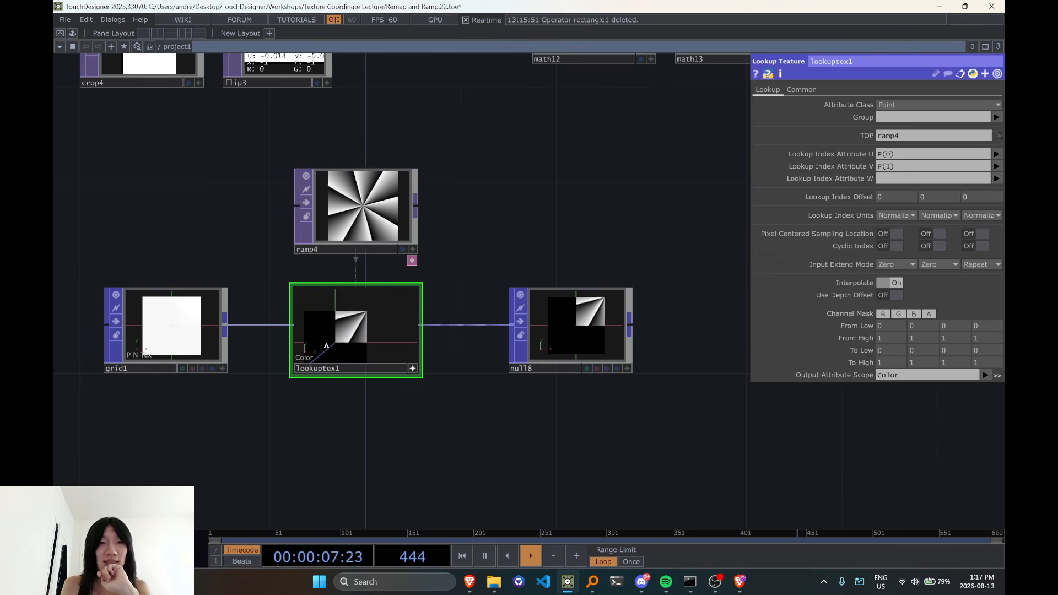
scroll(339, 226, "up", 2)
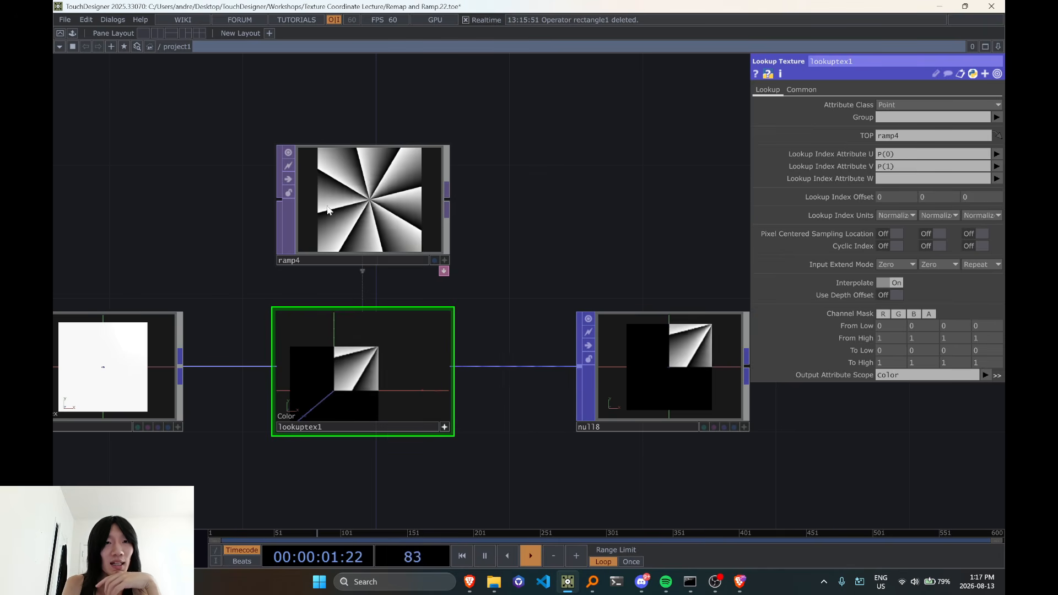
left_click_drag(904, 155, 848, 176)
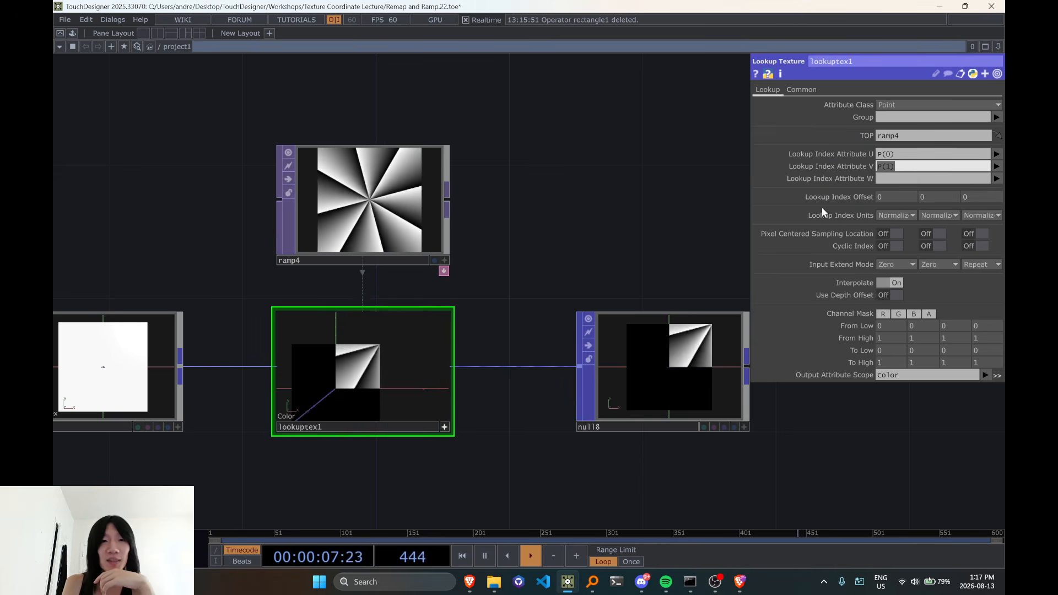
middle_click_drag(515, 395, 569, 372)
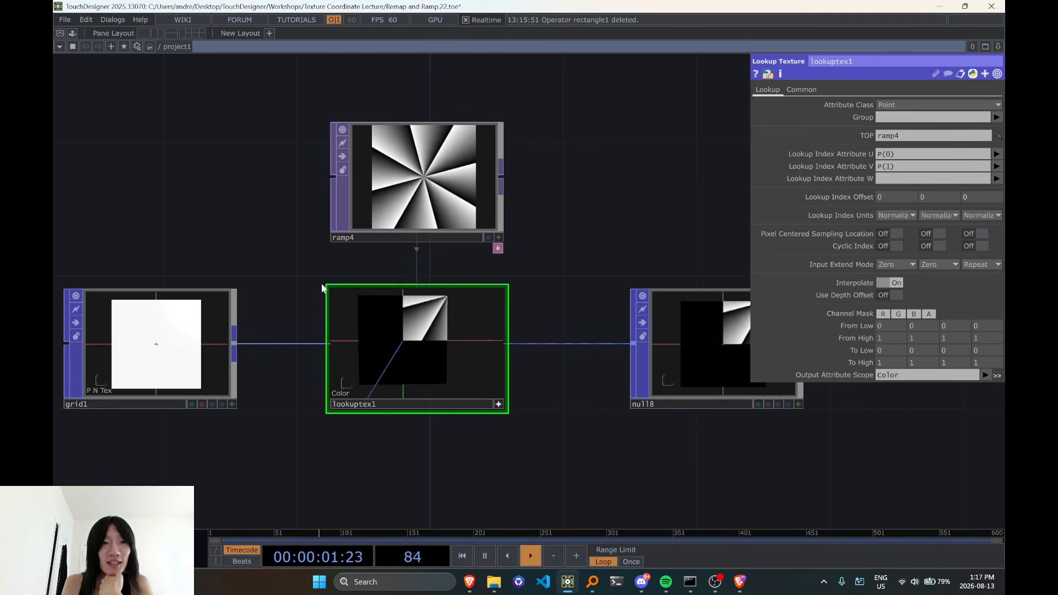
left_click_drag(380, 204, 381, 170)
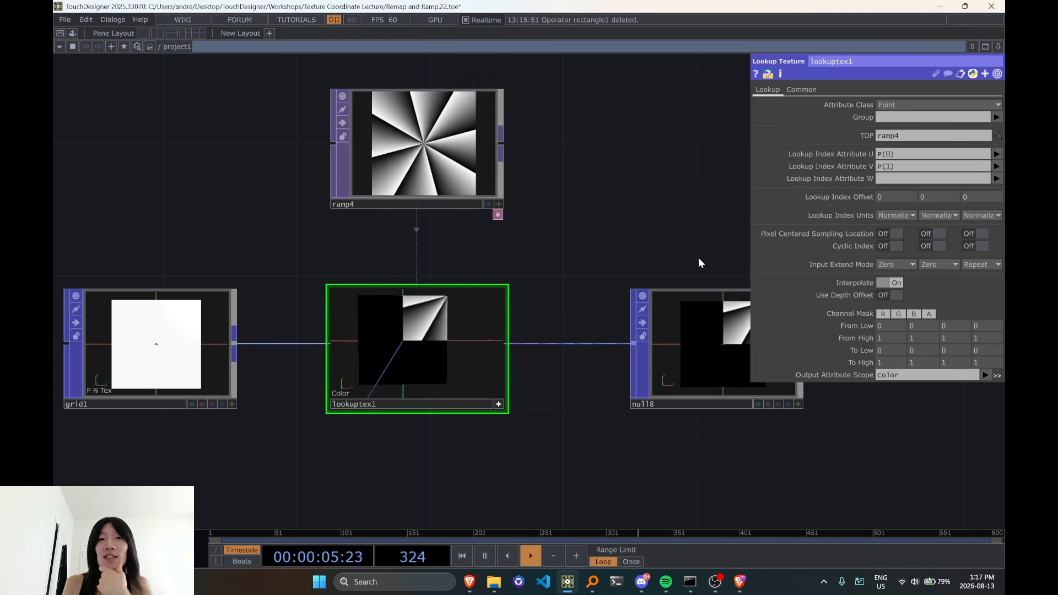
Set grid1's Translate to 0.5 in X and 0.5 in Y and check the sampled ramp in lookuptex1
left_click(193, 373)
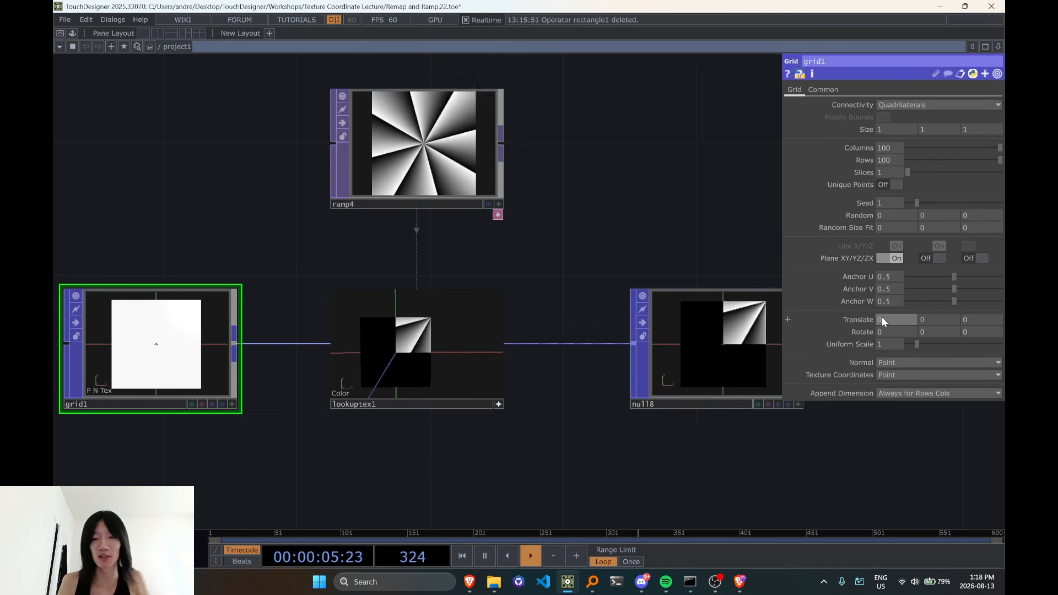
scroll(579, 482, "up", 3)
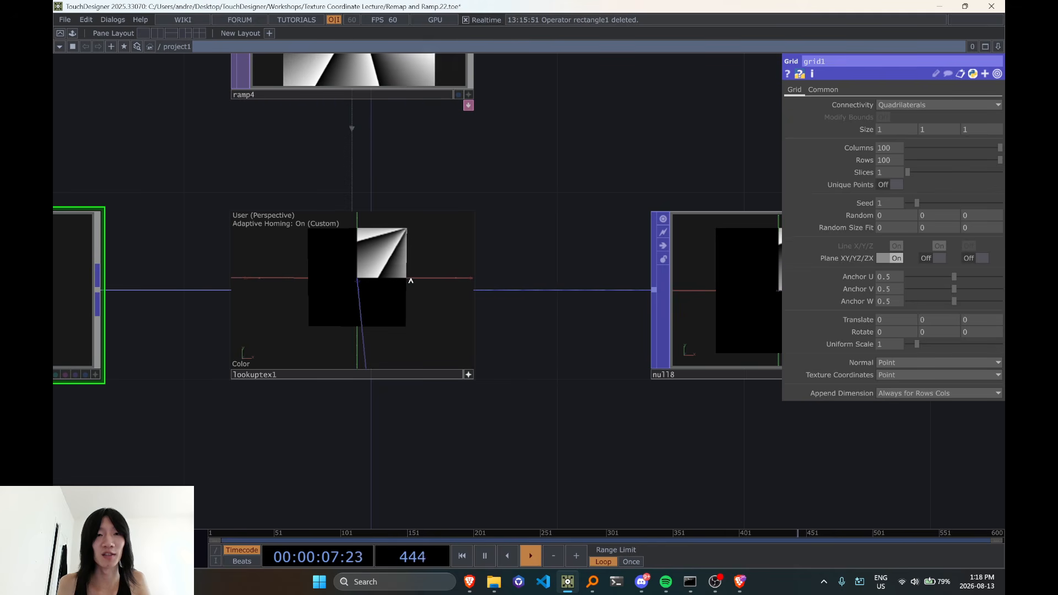
left_click(888, 321)
type(".5")
key("Tab")
type("0.5")
key("Return")
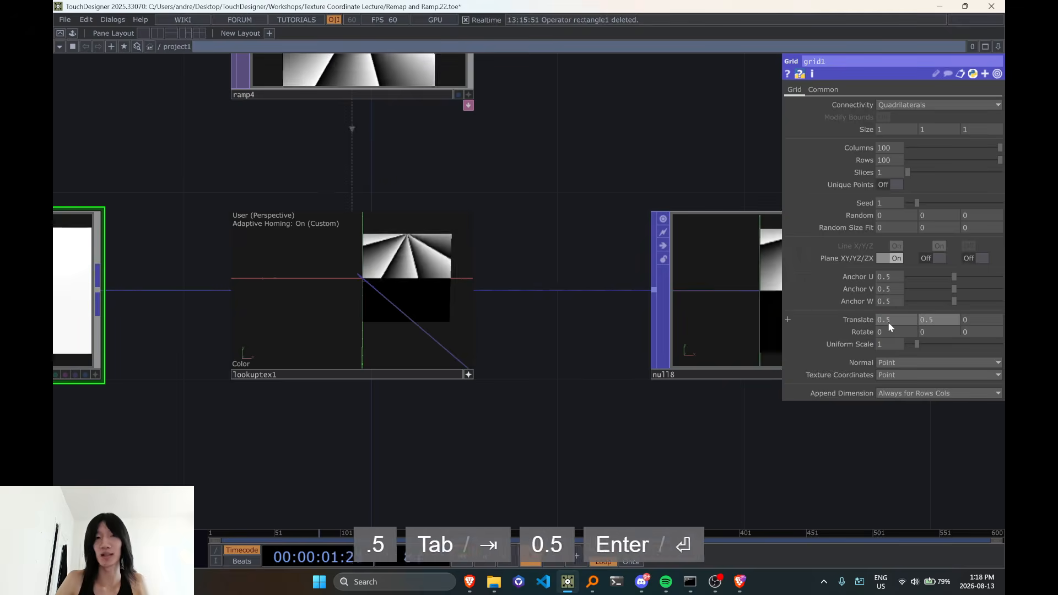
scroll(491, 432, "down", 3)
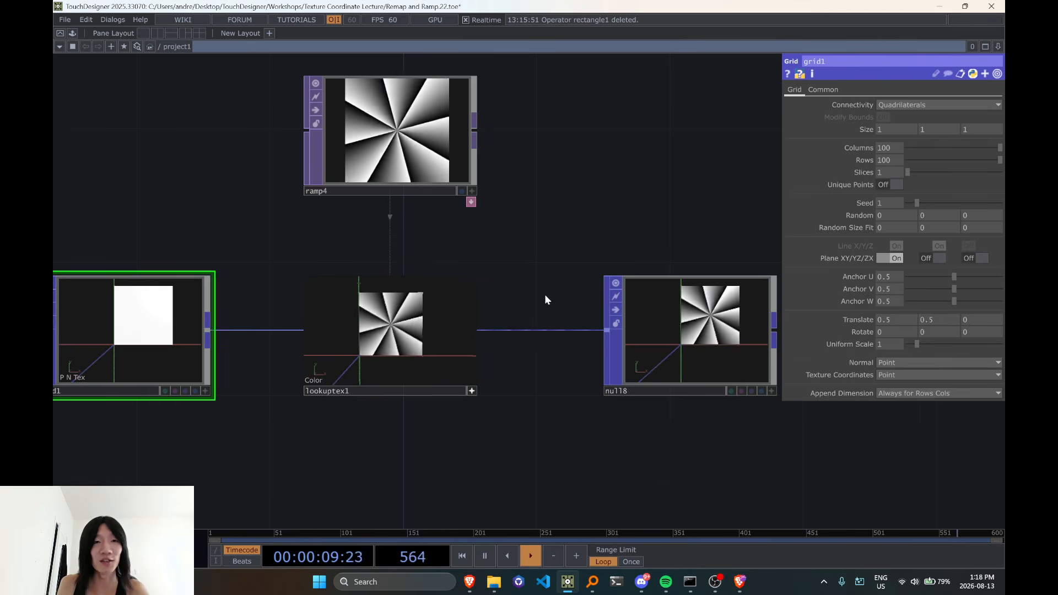
scroll(546, 300, "down", 2)
scroll(436, 408, "up", 2)
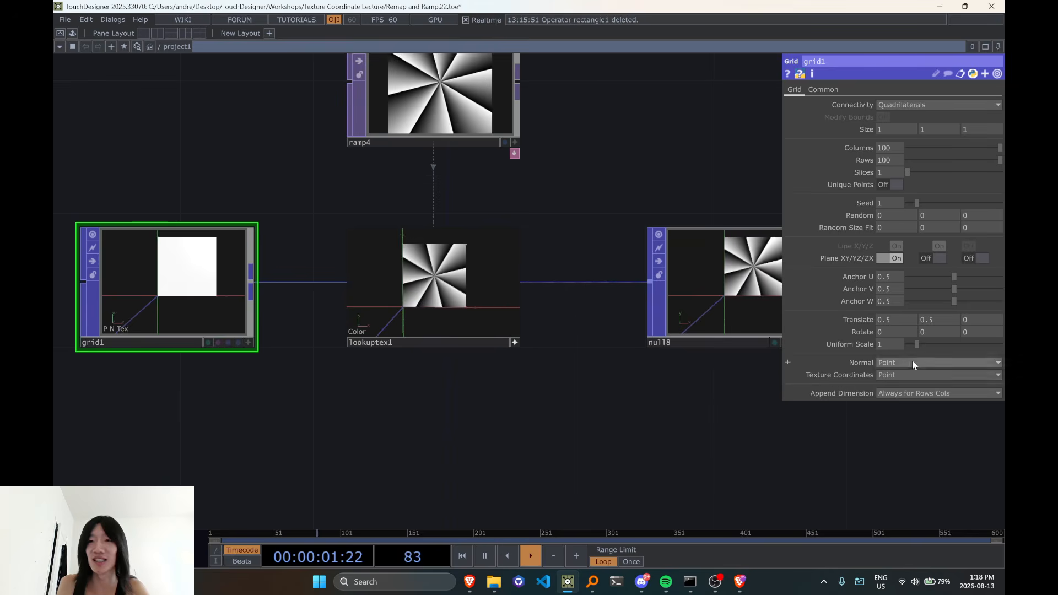
Try grid1 at larger Uniform Scale values such as 3.29 and 1.2, and return the scale to 1
left_click_drag(918, 344, 939, 344)
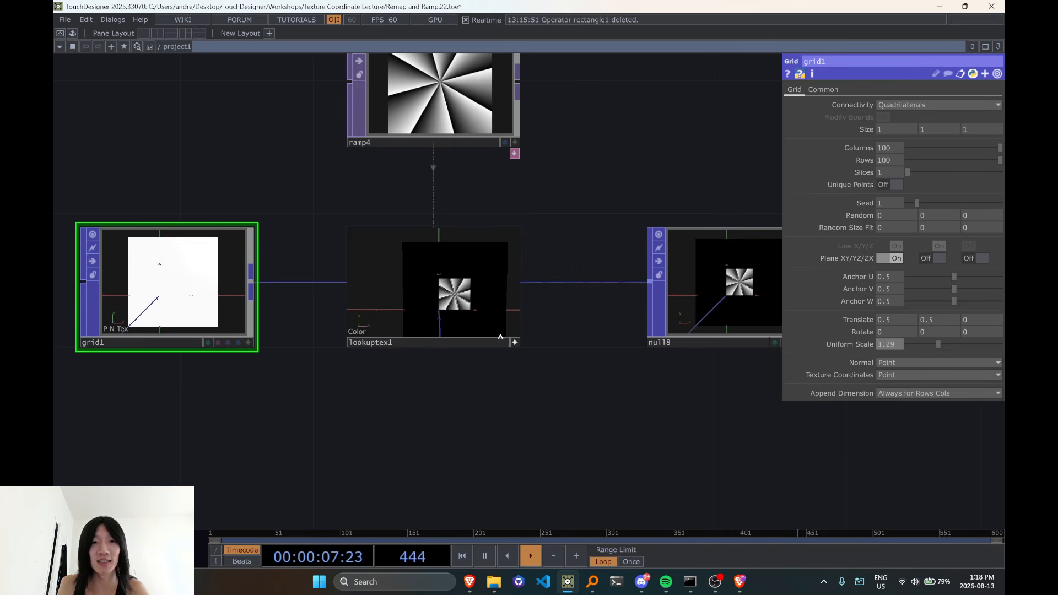
left_click_drag(943, 347, 918, 346)
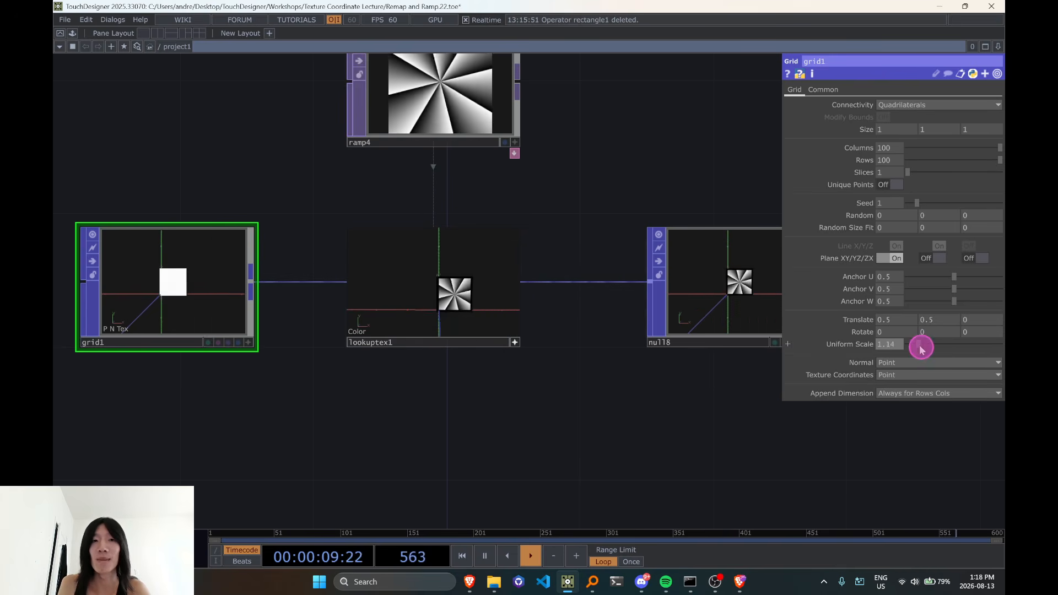
scroll(448, 395, "up", 3)
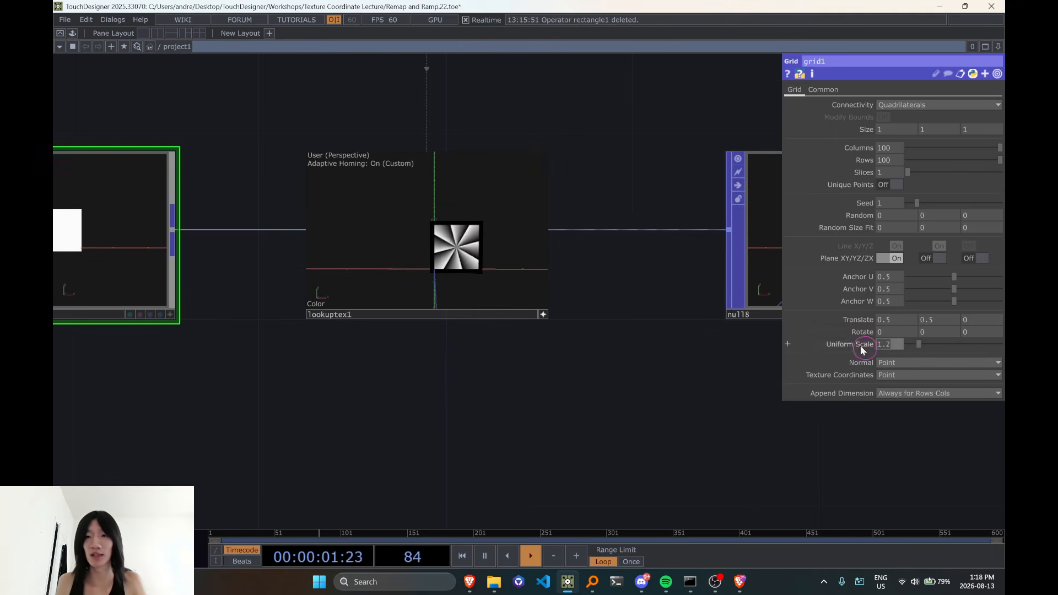
left_click_drag(607, 357, 567, 411)
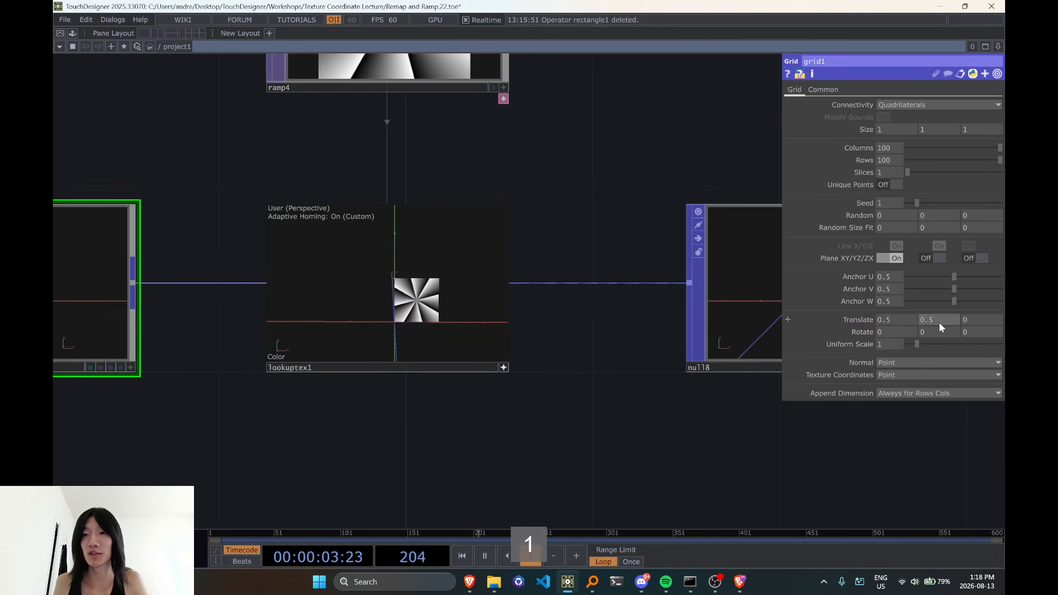
Animate grid1's Y rotation with the expression absTime.seconds*180
key("Tab")
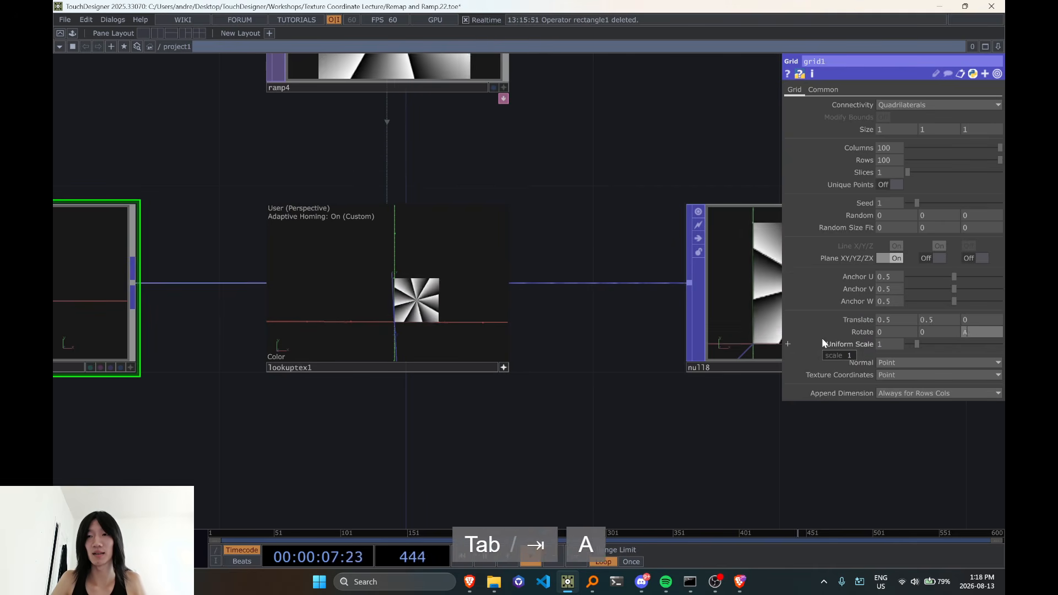
key("Tab")
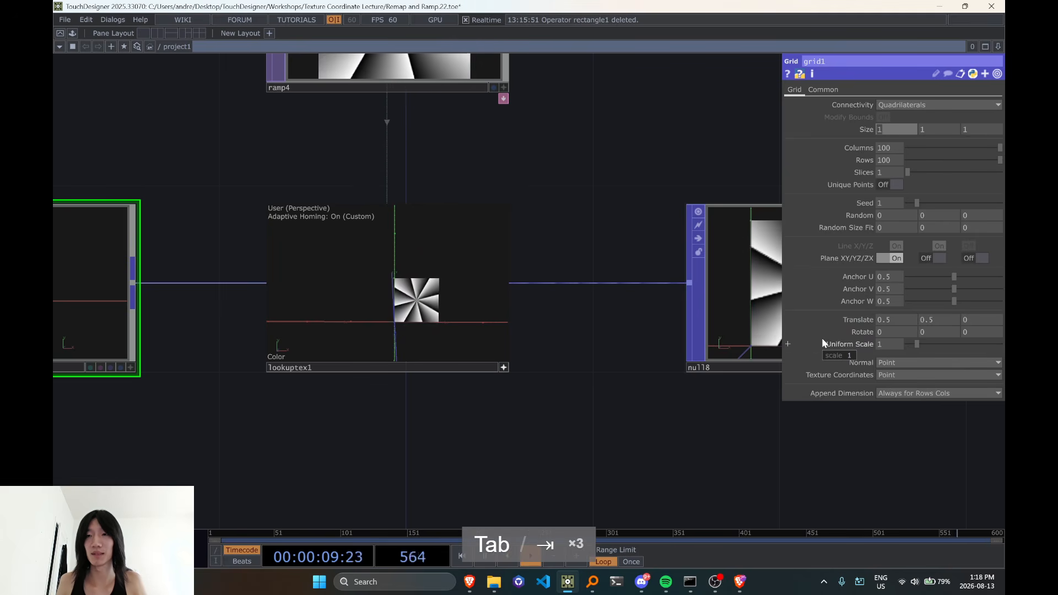
key("Tab")
type("absTime.seco")
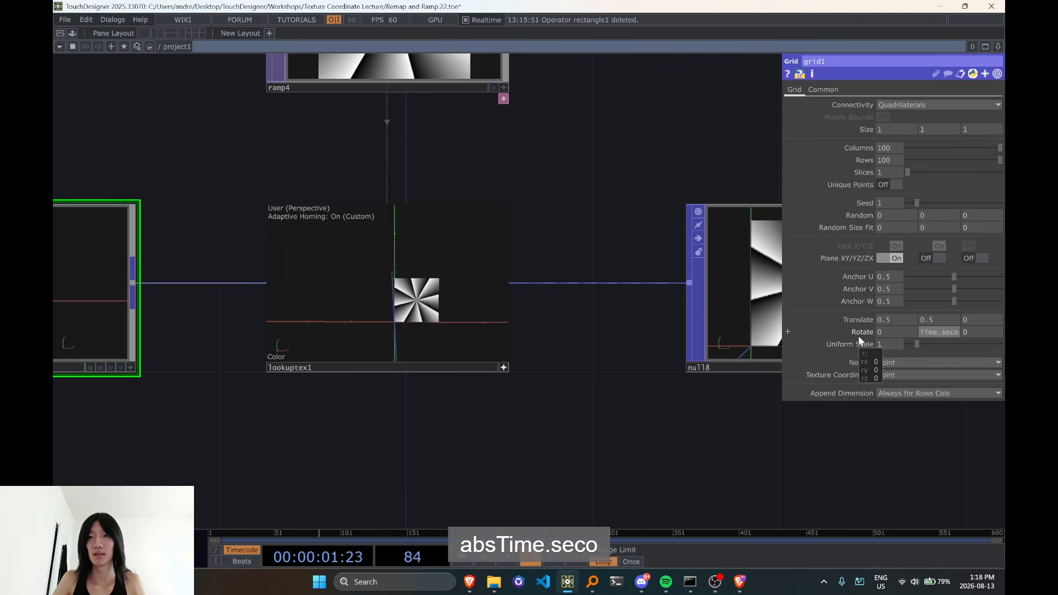
type("nds")
key("BackSpace")
key("BackSpace")
type("*180")
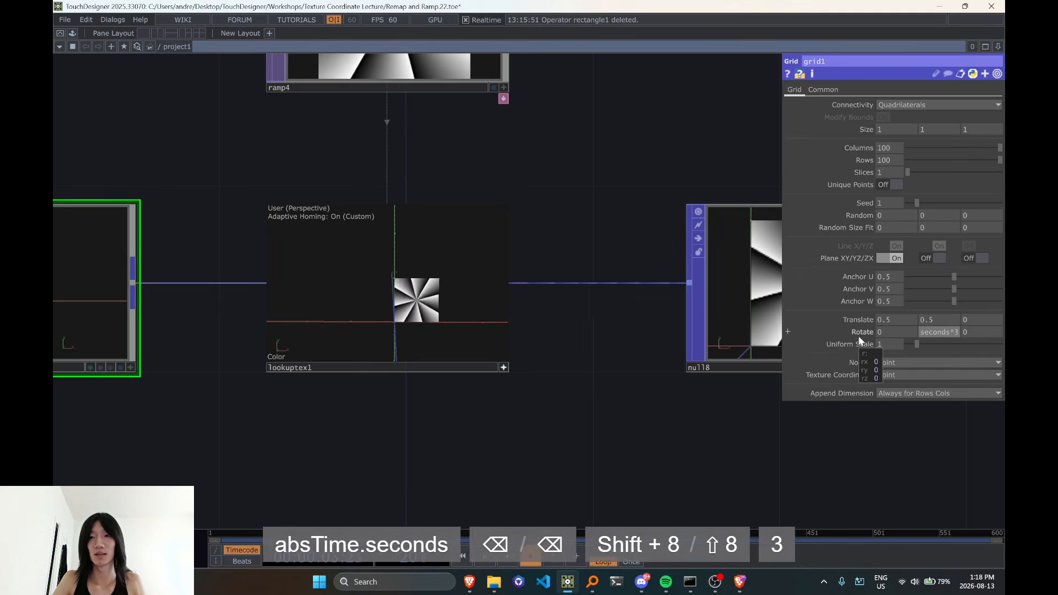
key("Return")
scroll(476, 380, "down", 3)
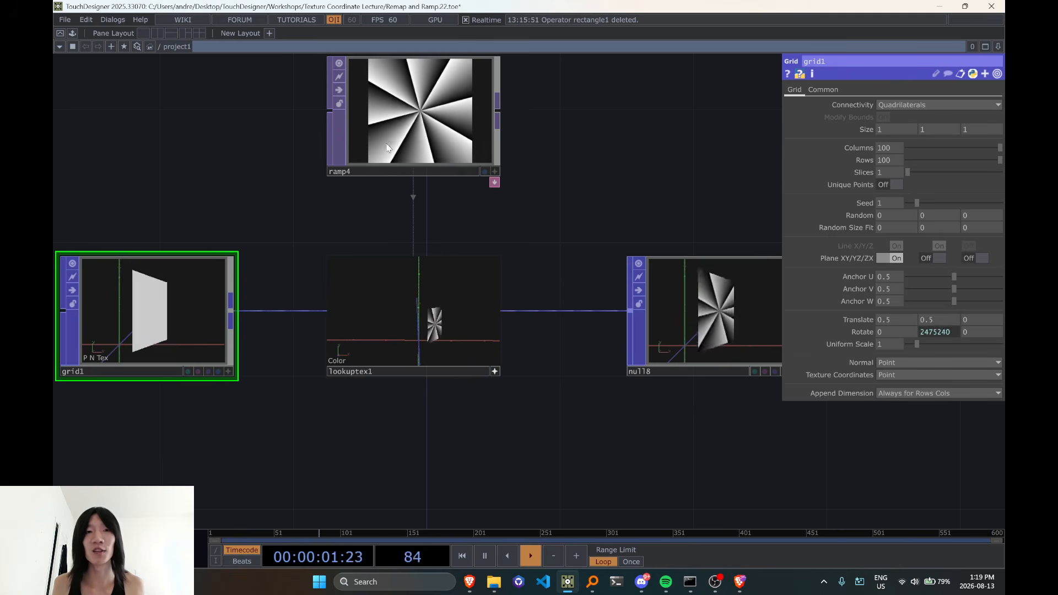
Turn off interactive viewing on lookuptex1 and bring the whole set of networks into view
left_click(466, 349)
scroll(465, 349, "down", 5)
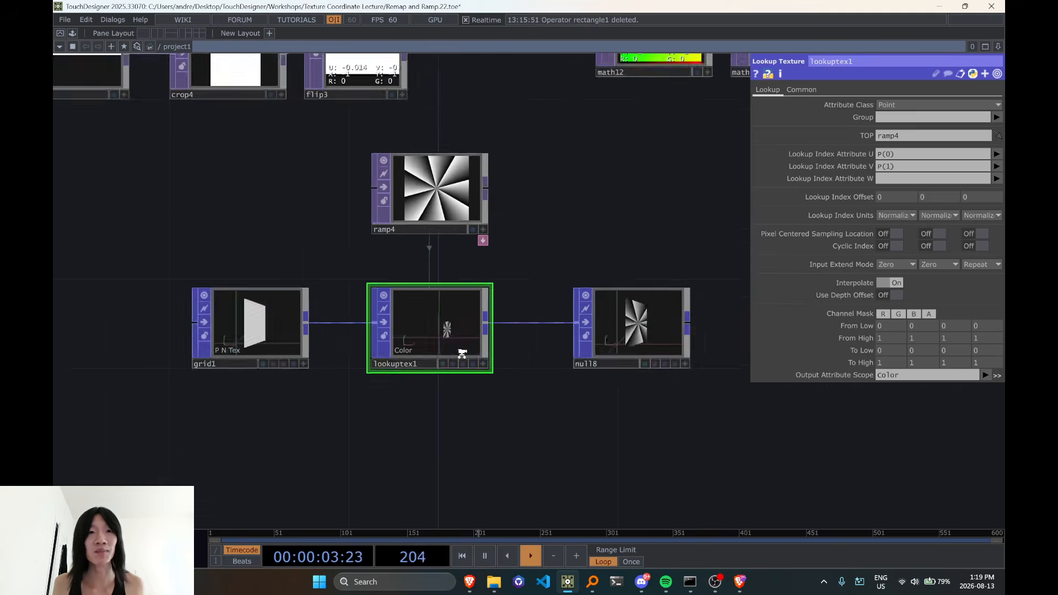
scroll(536, 358, "down", 5)
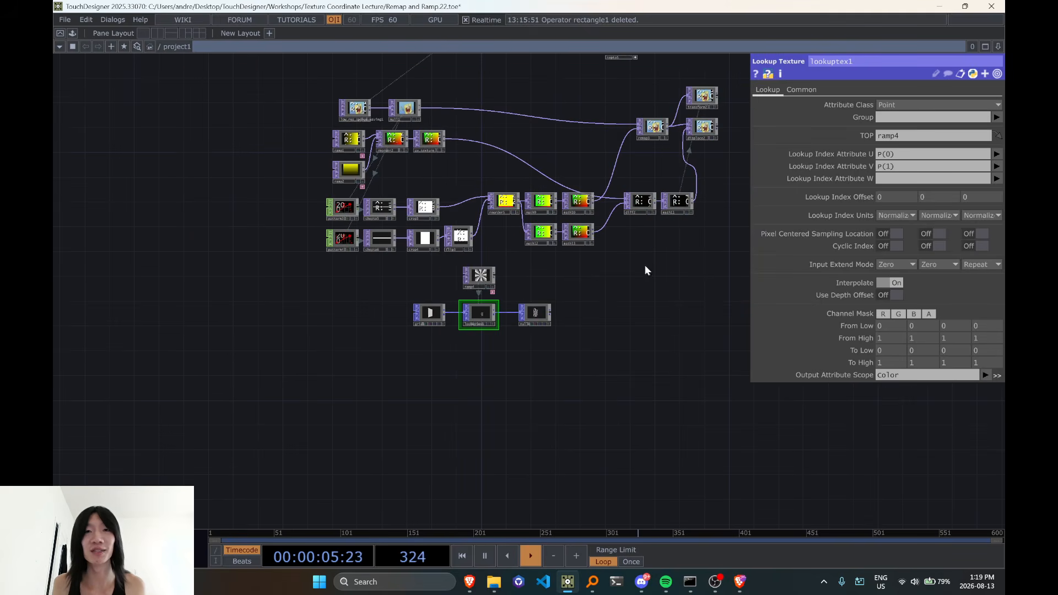
Select the operator group containing topto4 above the UV remap network and shift it slightly farther up and left
left_click_drag(647, 270, 581, 343)
right_click_drag(752, 325, 726, 315)
left_click_drag(514, 306, 514, 281)
left_click_drag(554, 174, 487, 280)
right_click_drag(316, 105, 703, 236)
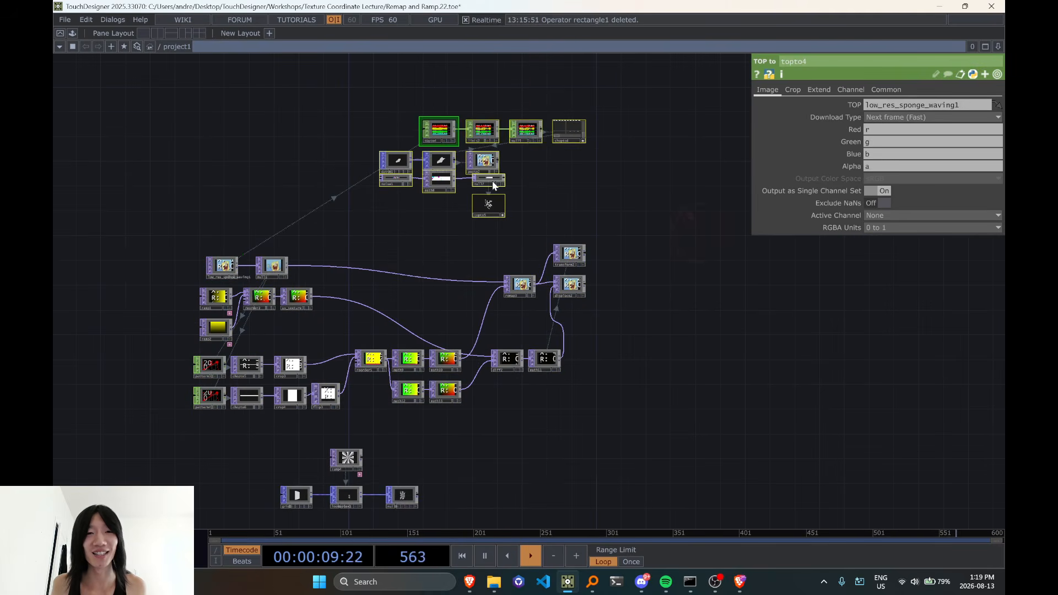
left_click_drag(493, 186, 461, 167)
left_click_drag(430, 256, 496, 178)
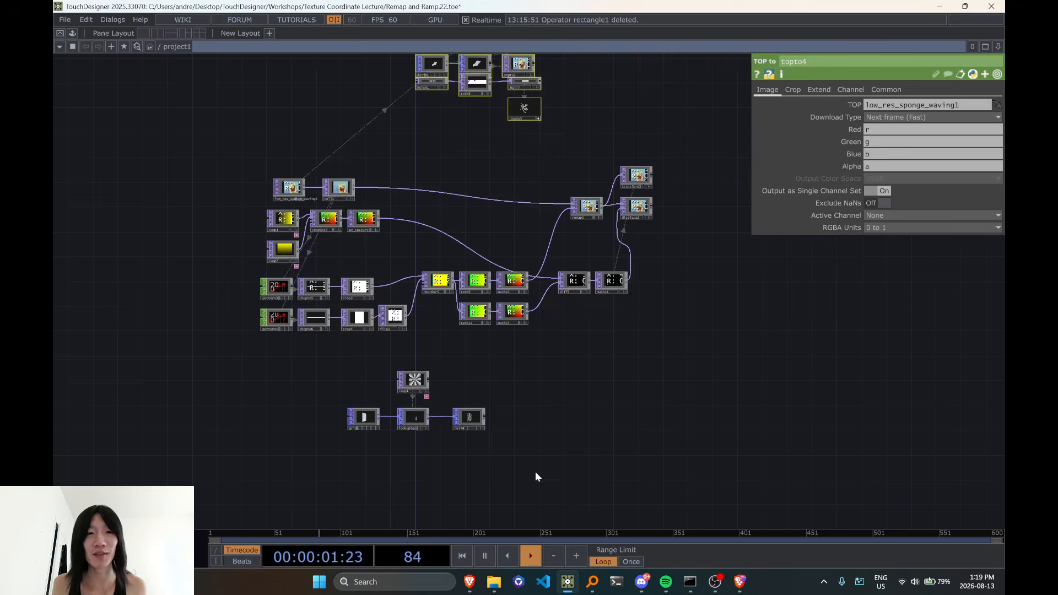
Examine the rotating grid1 and the P, N and Tex attributes listed in its viewer
scroll(381, 468, "up", 4)
scroll(353, 366, "up", 4)
left_click(348, 361)
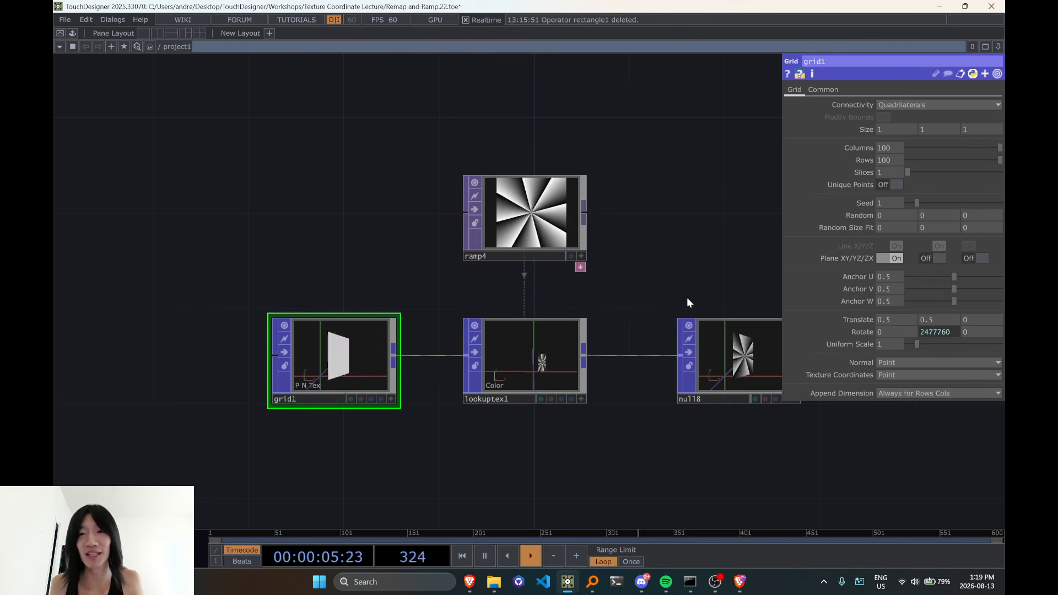
scroll(309, 400, "up", 3)
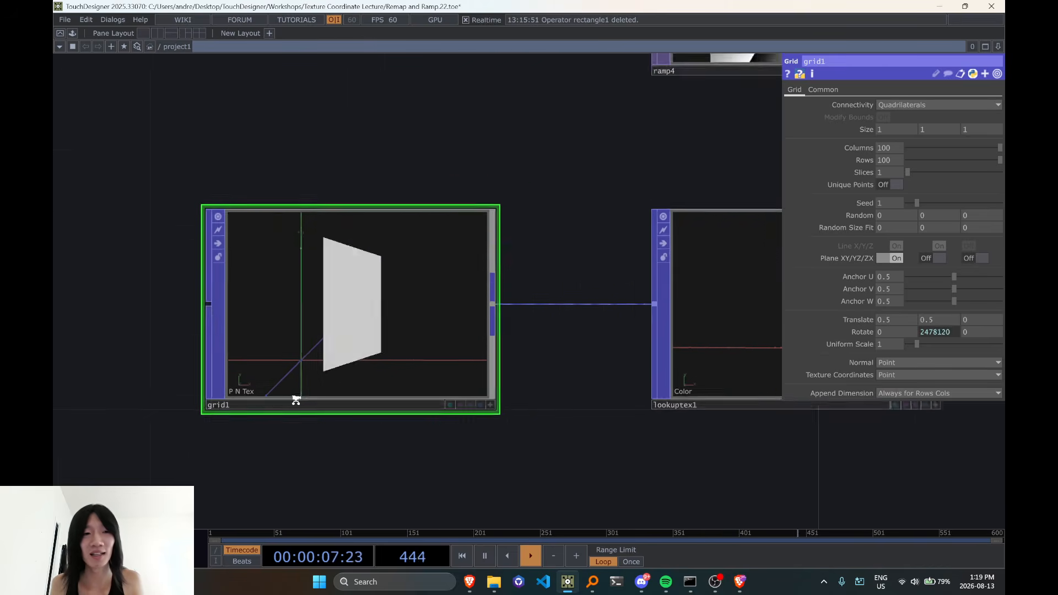
scroll(296, 400, "up", 1)
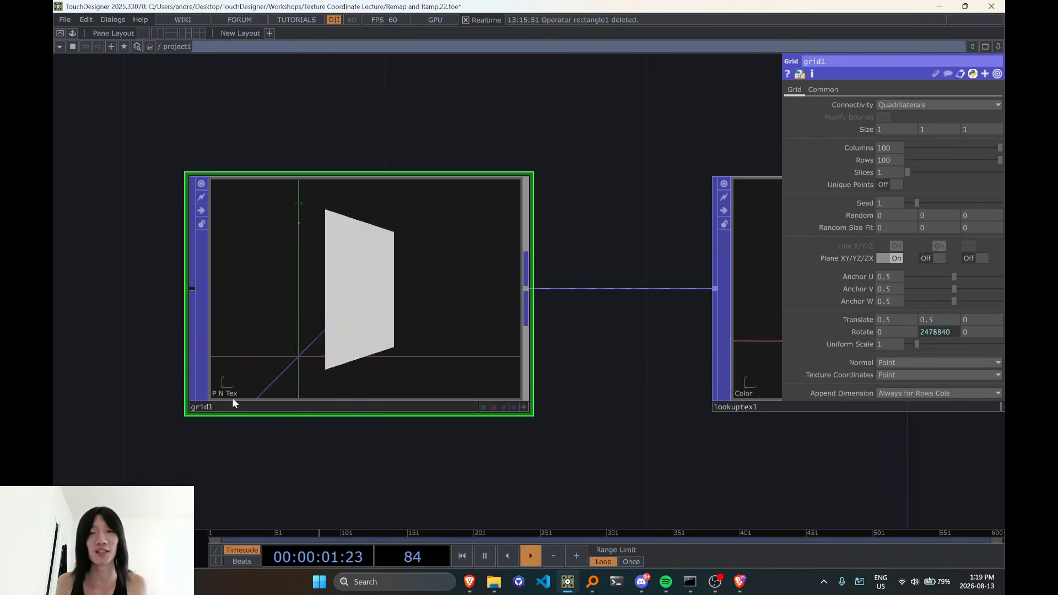
scroll(233, 398, "down", 3)
scroll(227, 391, "up", 3)
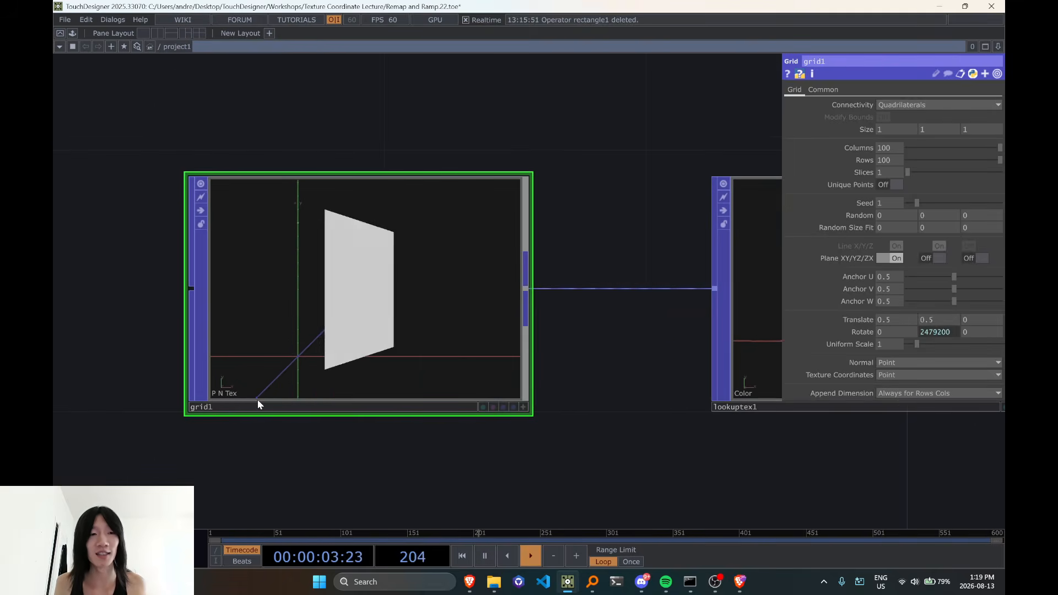
scroll(373, 430, "down", 5)
Set lookuptex1's Lookup Index Attribute U to Tex(0) and Lookup Index Attribute V to Tex(1)
left_click(643, 371)
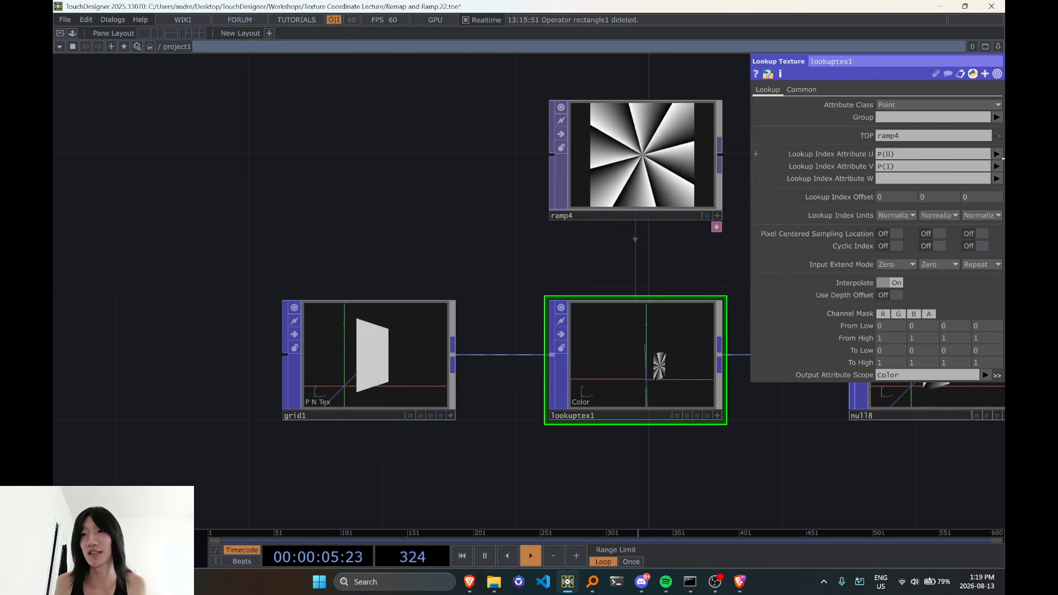
left_click(998, 154)
left_click(994, 233)
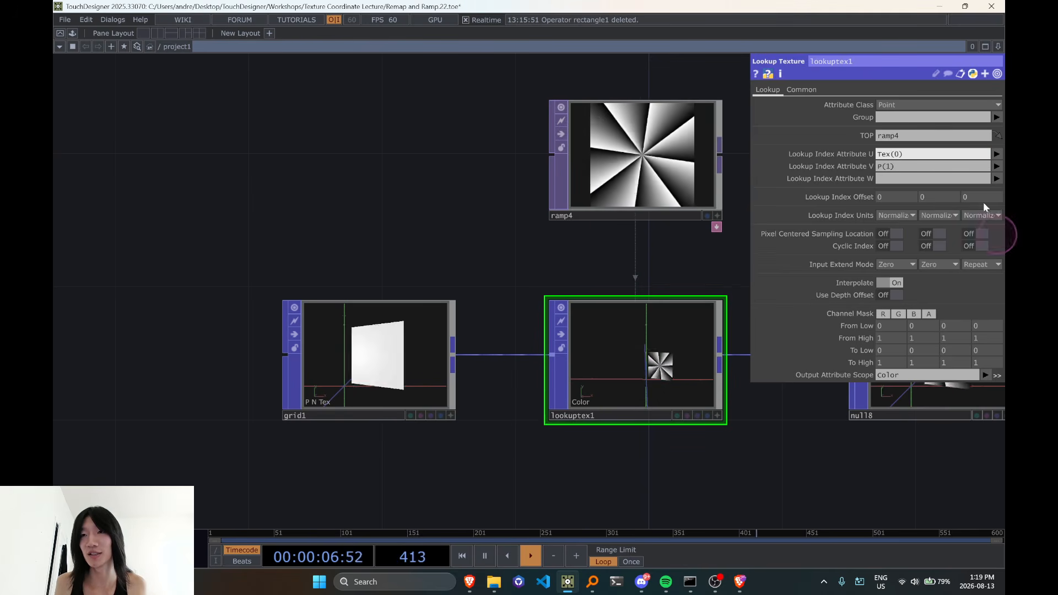
left_click(998, 166)
left_click(991, 255)
left_click_drag(756, 375, 586, 374)
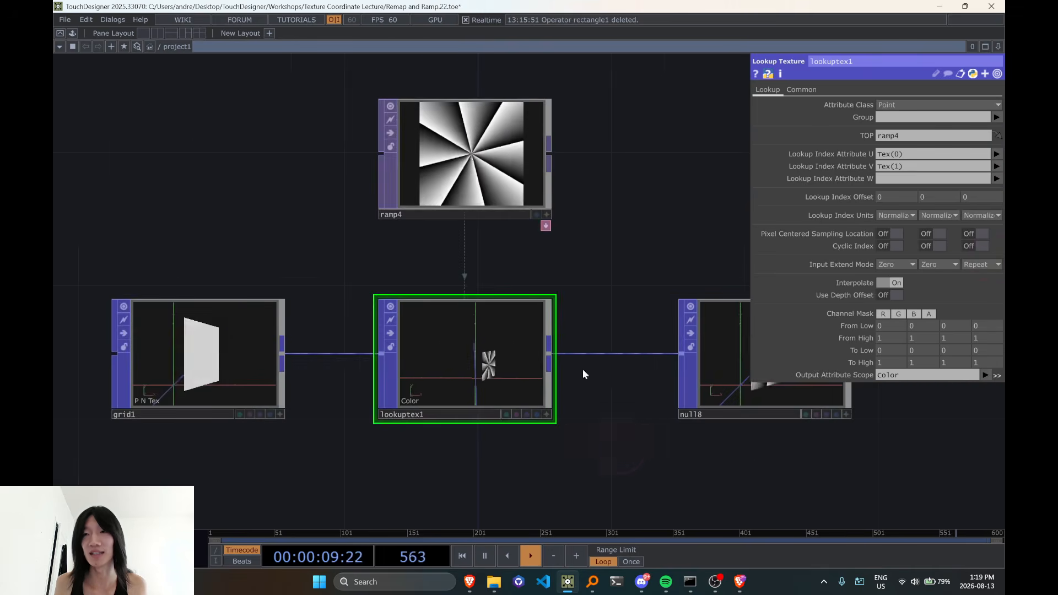
Undo and redo both Lookup Index Attribute changes to compare position-based and Tex-based sampling on the rotating grid
scroll(586, 375, "up", 2)
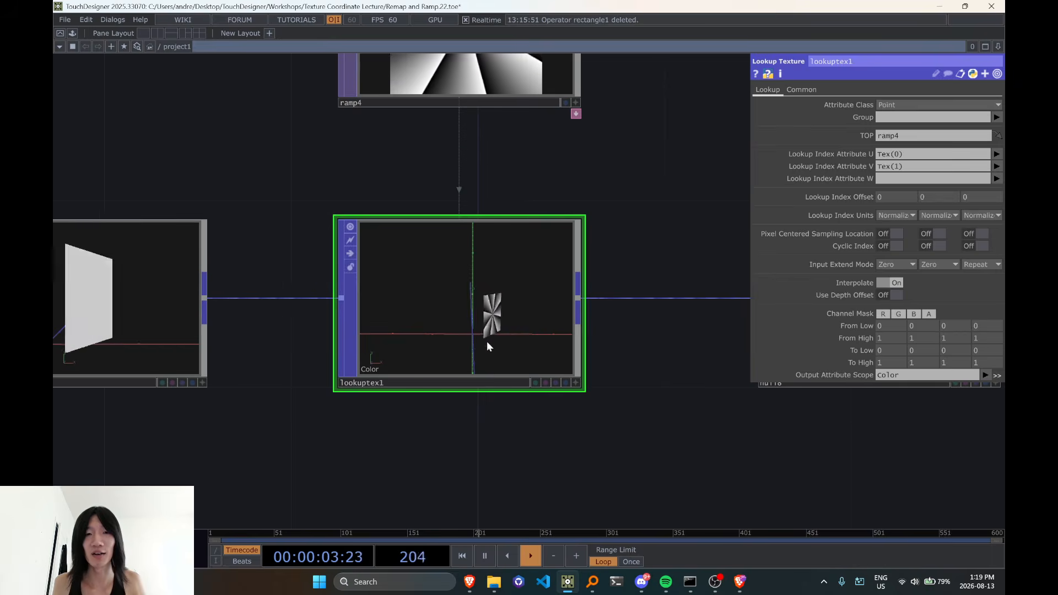
key("ctrl+z")
key("ctrl+z")
scroll(510, 330, "up", 2)
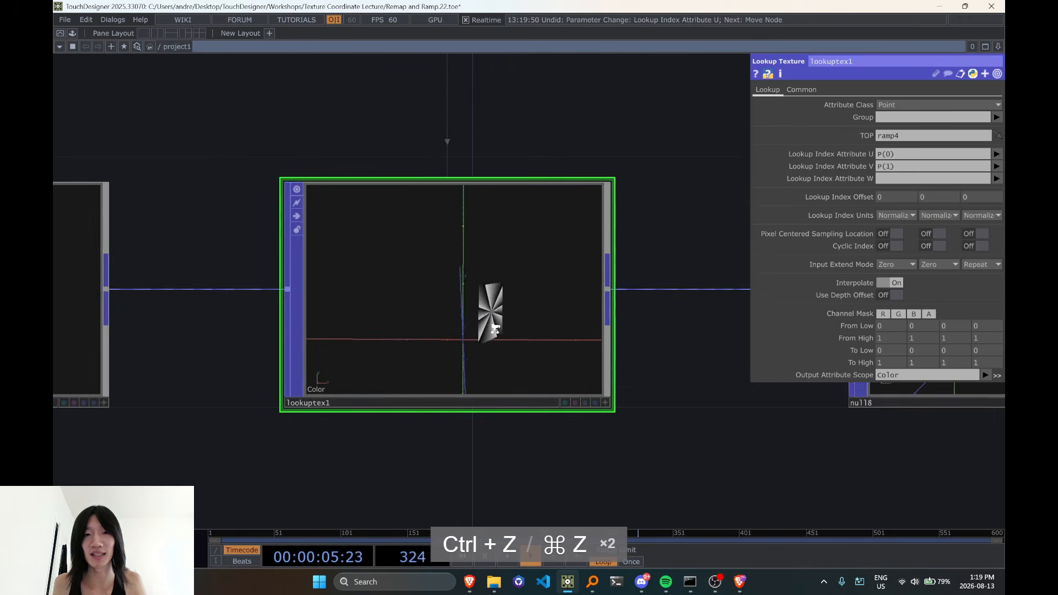
key("ctrl+y")
key("ctrl+y")
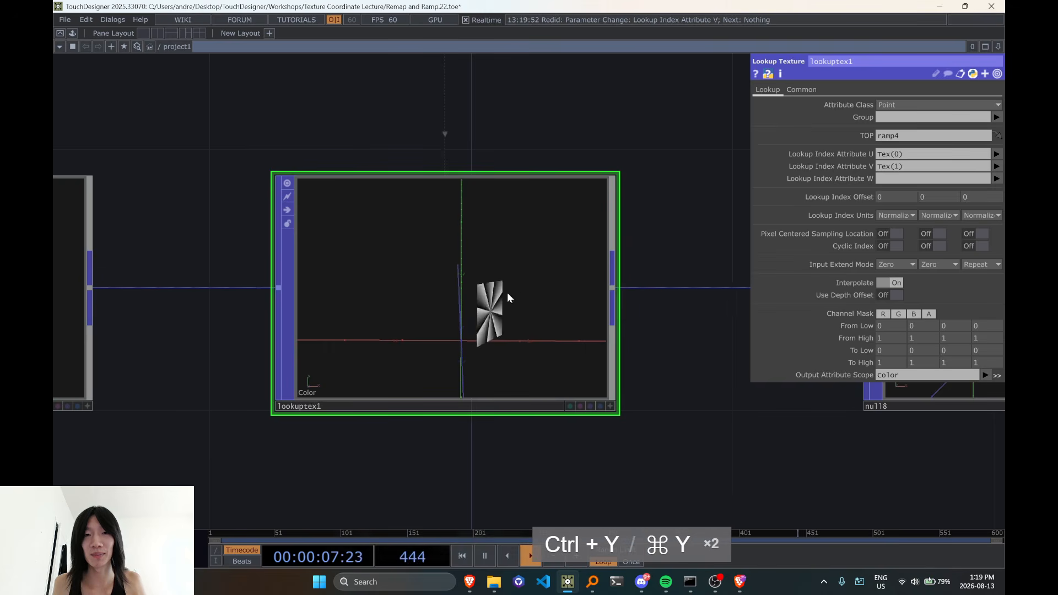
scroll(539, 354, "down", 2)
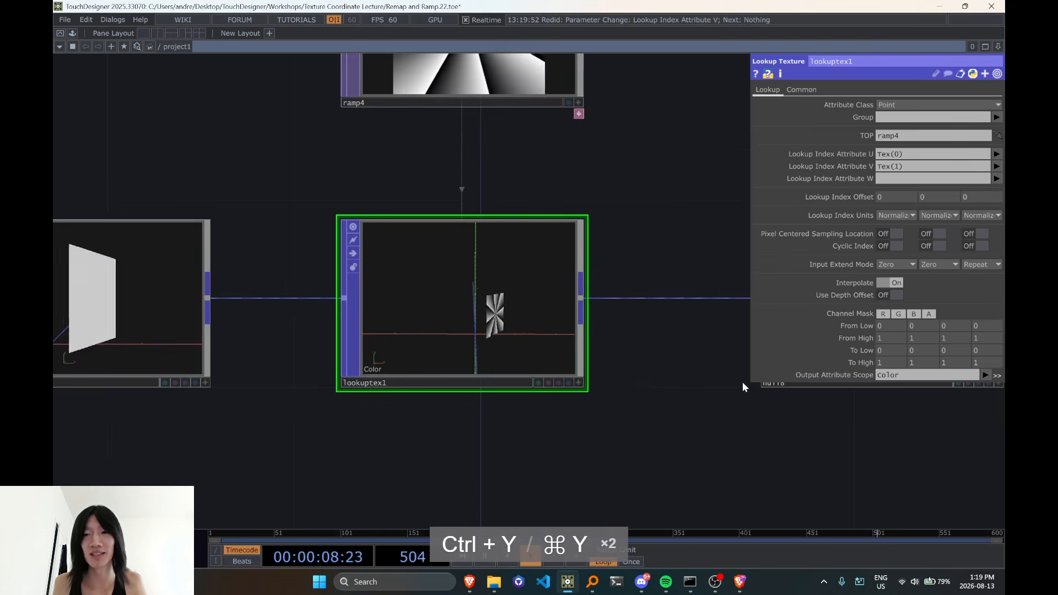
Set grid1's Y rotation to 0 and its Uniform Scale to 2.41, checking the effect on lookuptex1
left_click(119, 337)
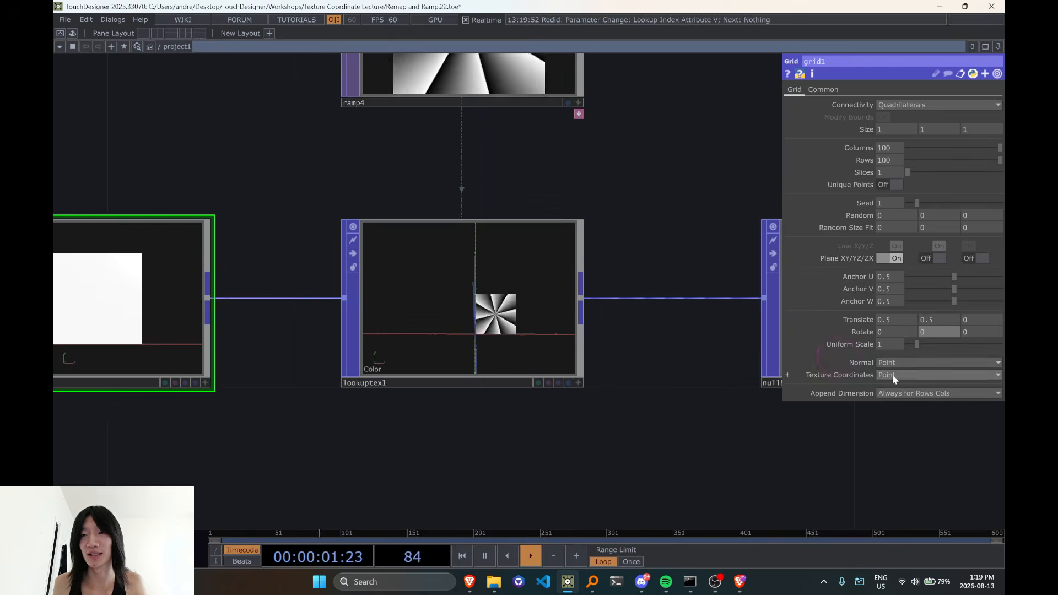
mouse_move(917, 344)
left_mouse_down()
mouse_move(958, 346)
mouse_move(924, 345)
mouse_move(934, 344)
left_mouse_up()
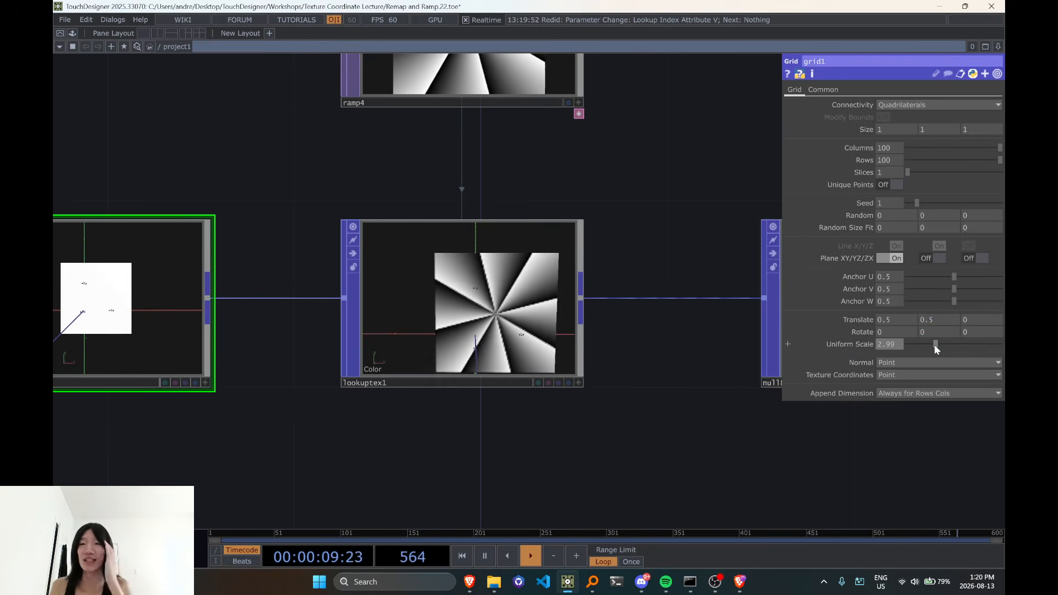
scroll(698, 427, "down", 3)
left_click_drag(666, 447, 585, 409)
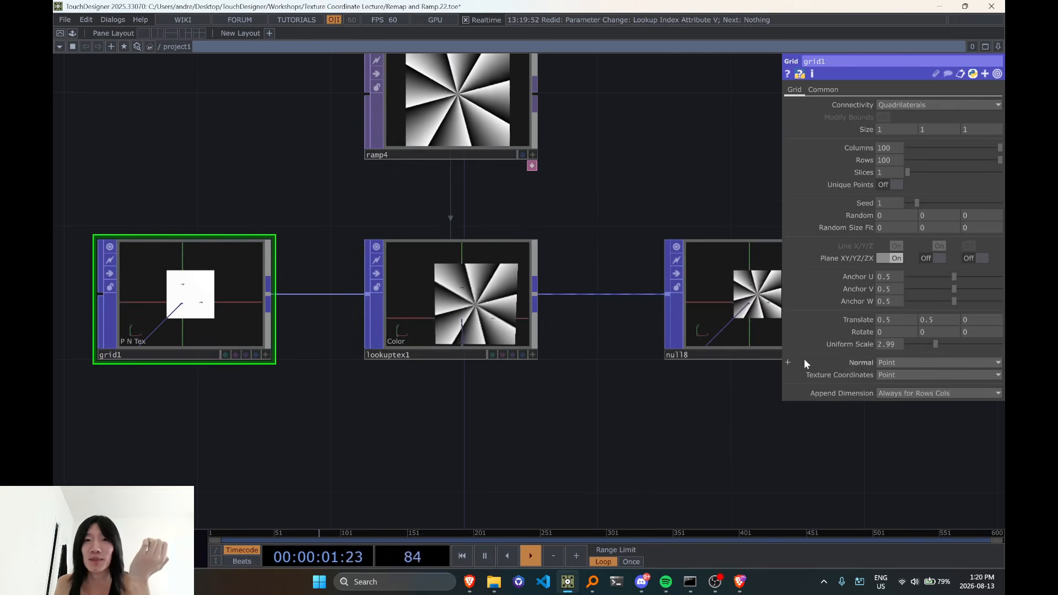
left_click(527, 325)
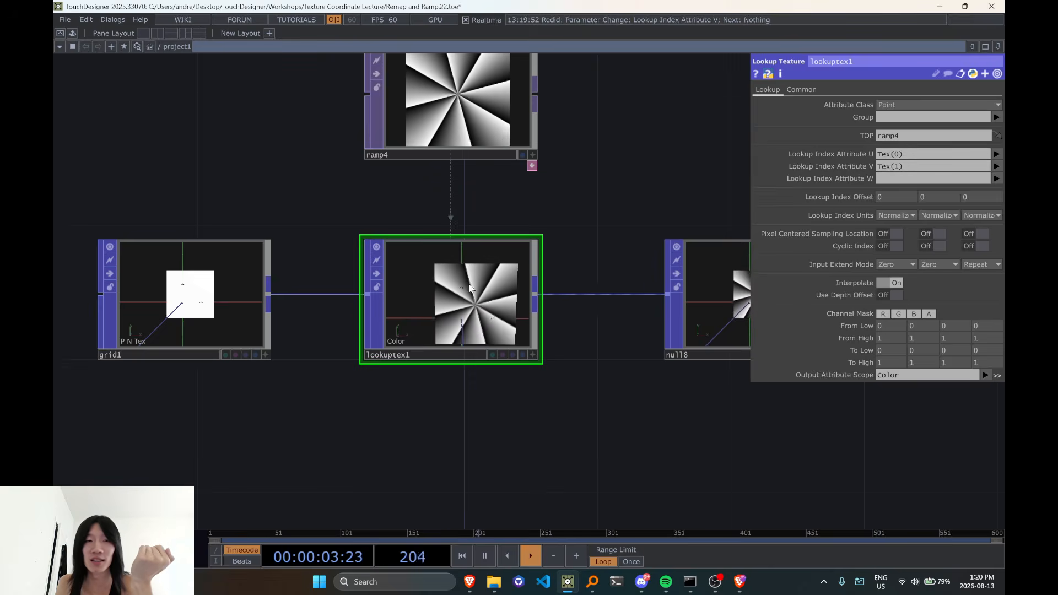
left_click(232, 299)
mouse_move(934, 344)
left_mouse_down()
mouse_move(973, 346)
mouse_move(925, 349)
left_mouse_up()
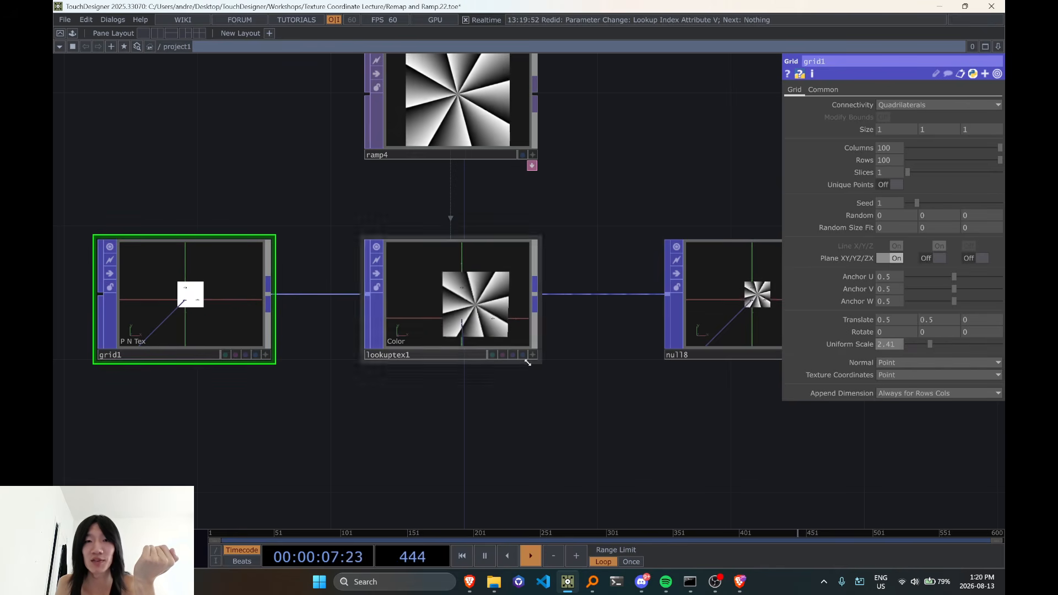
Set grid1's X and Y Translate values to 0
left_click_drag(898, 317, 673, 378)
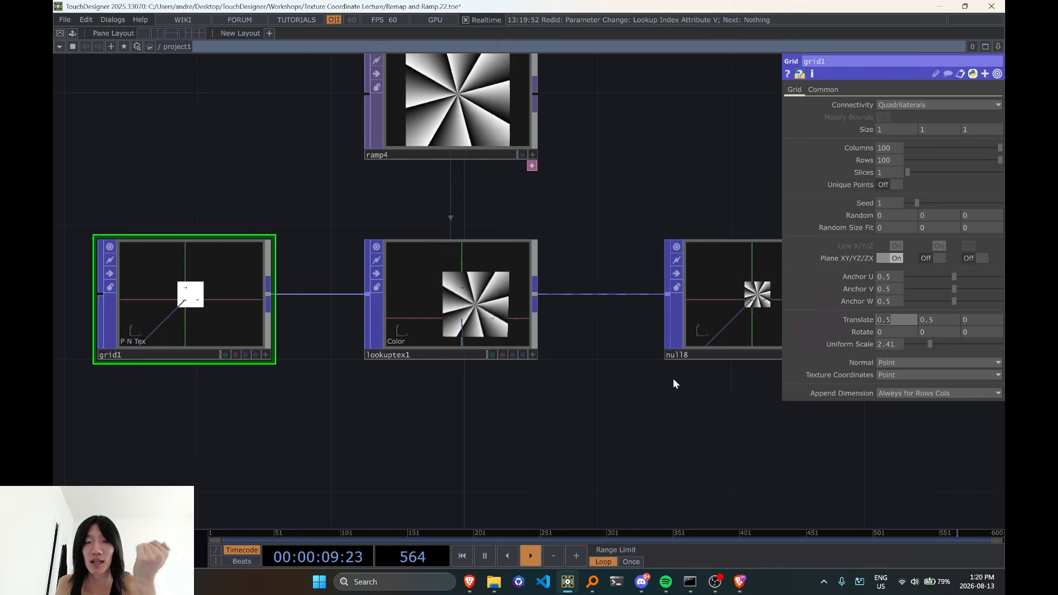
type("0")
left_click_drag(936, 322, 677, 416)
type("0")
left_click(682, 431)
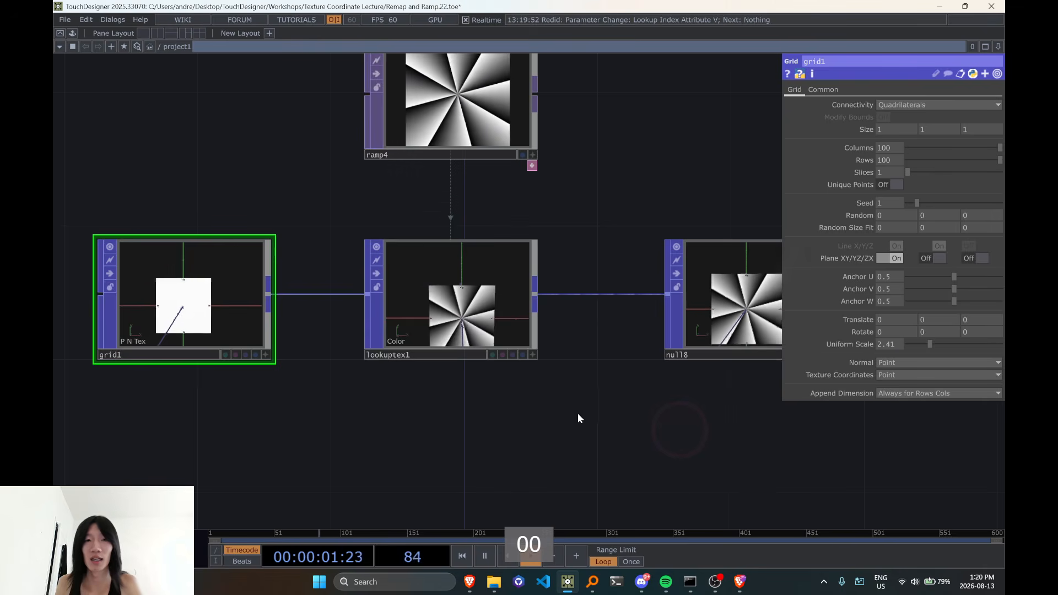
Move null8 farther away from lookuptex1 to widen the gap between them
scroll(546, 402, "down", 3)
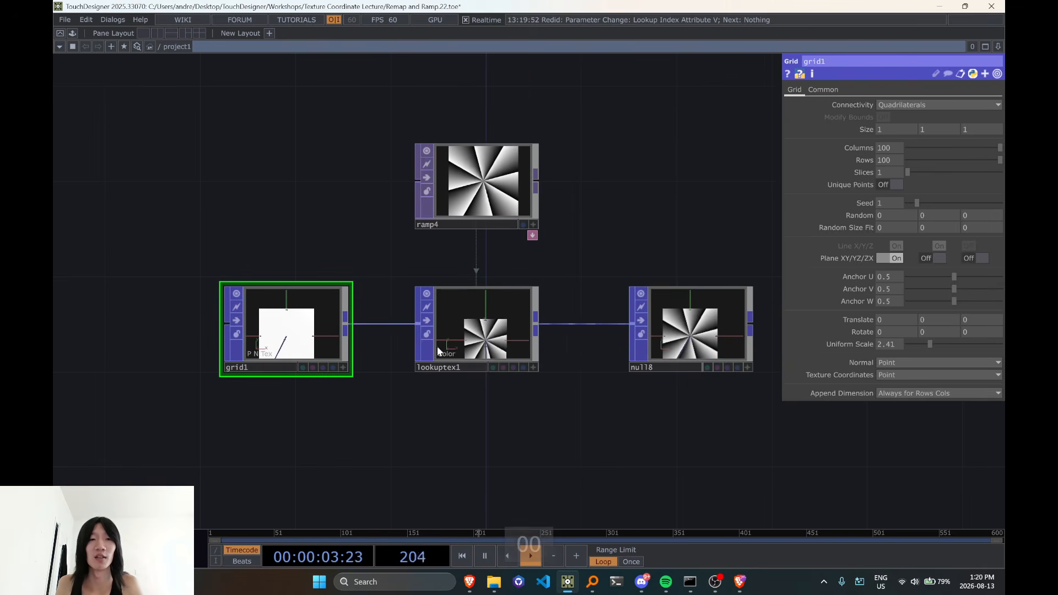
left_click_drag(525, 400, 438, 397)
left_click_drag(551, 339, 689, 337)
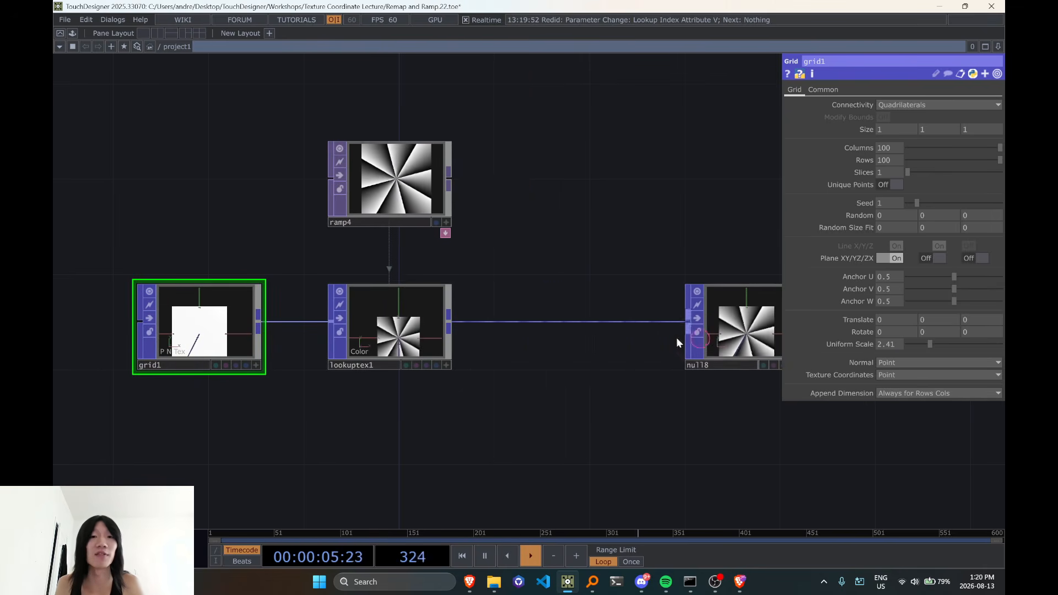
Examine lookuptex1's sampled ramp and its Tex(0) and Tex(1) lookup index attributes alongside grid1
left_click(397, 331)
scroll(496, 356, "down", 3)
scroll(358, 355, "up", 3)
left_click_drag(536, 366, 449, 345)
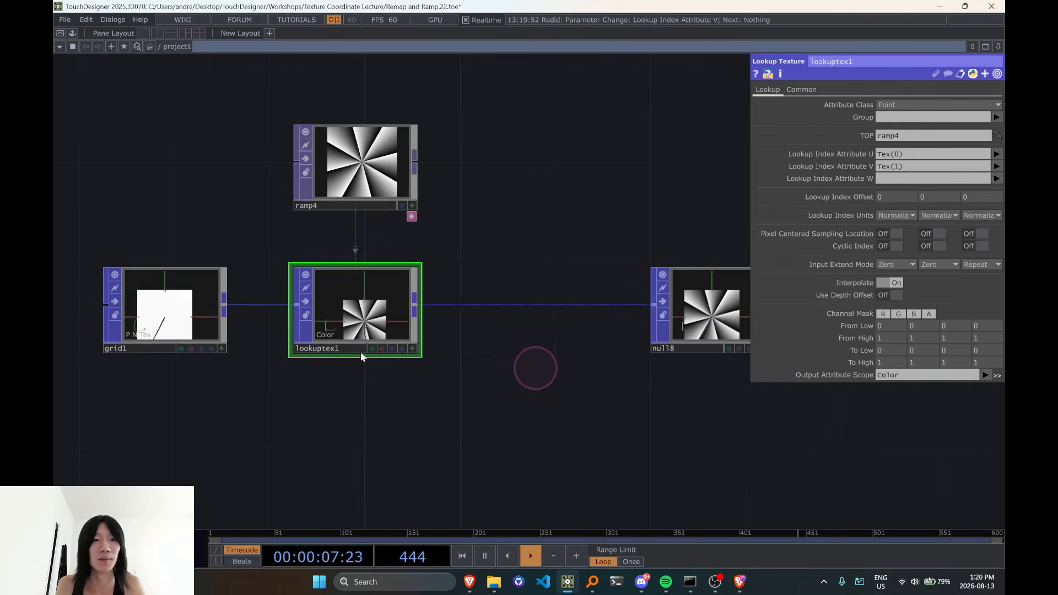
scroll(256, 344, "up", 3)
scroll(184, 331, "down", 3)
scroll(230, 336, "down", 3)
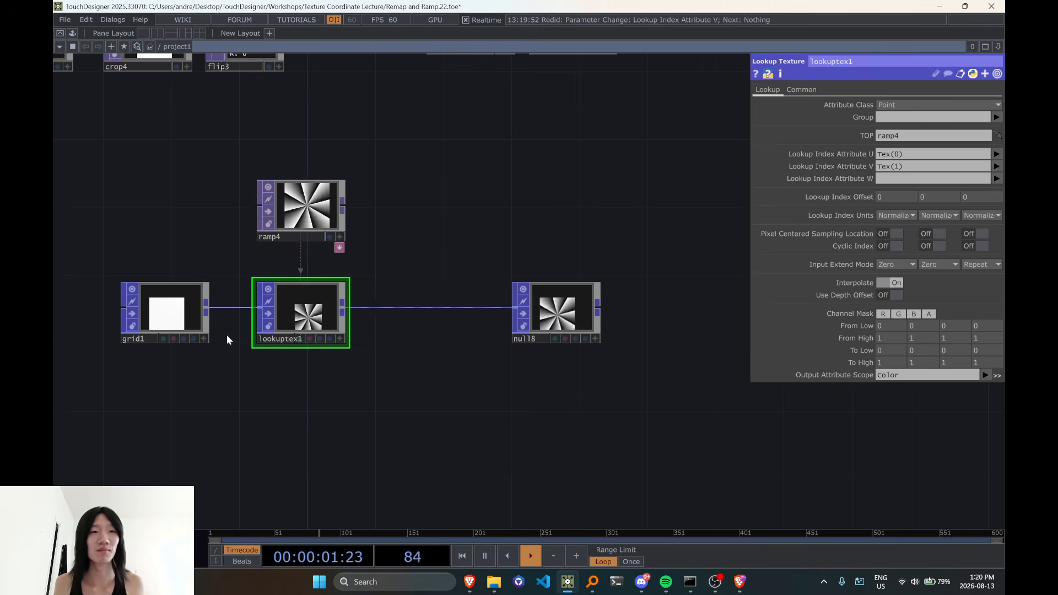
scroll(267, 331, "up", 5)
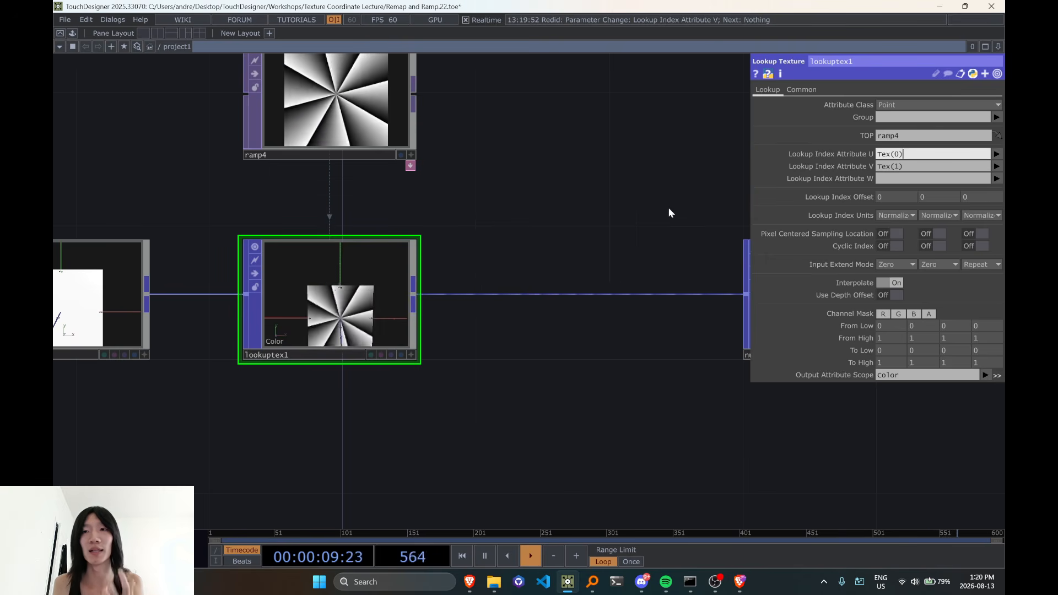
Move ramp4 from above lookuptex1 to directly beneath it
scroll(670, 209, "down", 3)
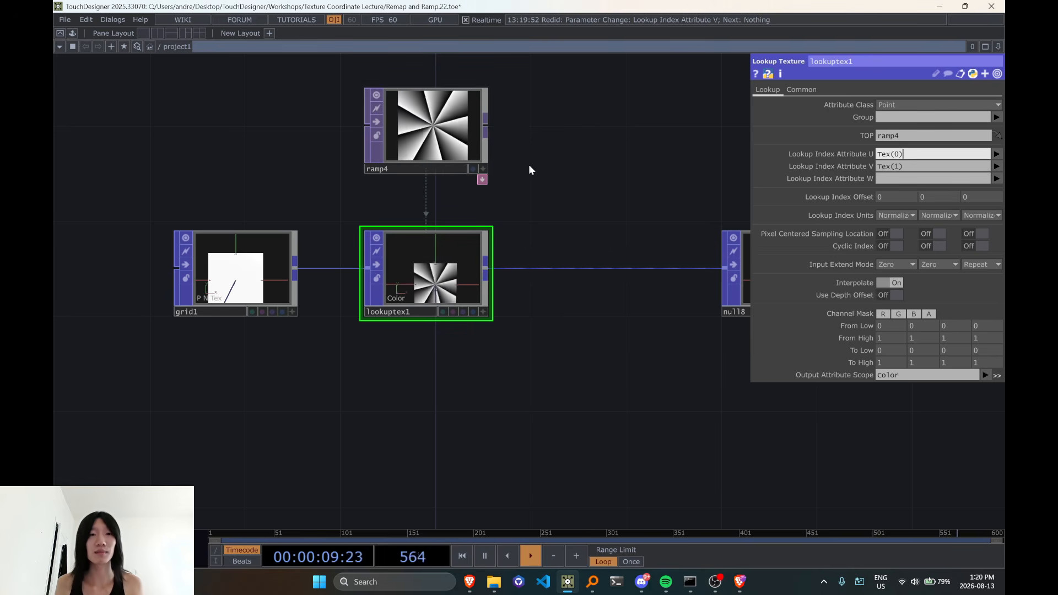
scroll(547, 294, "down", 5)
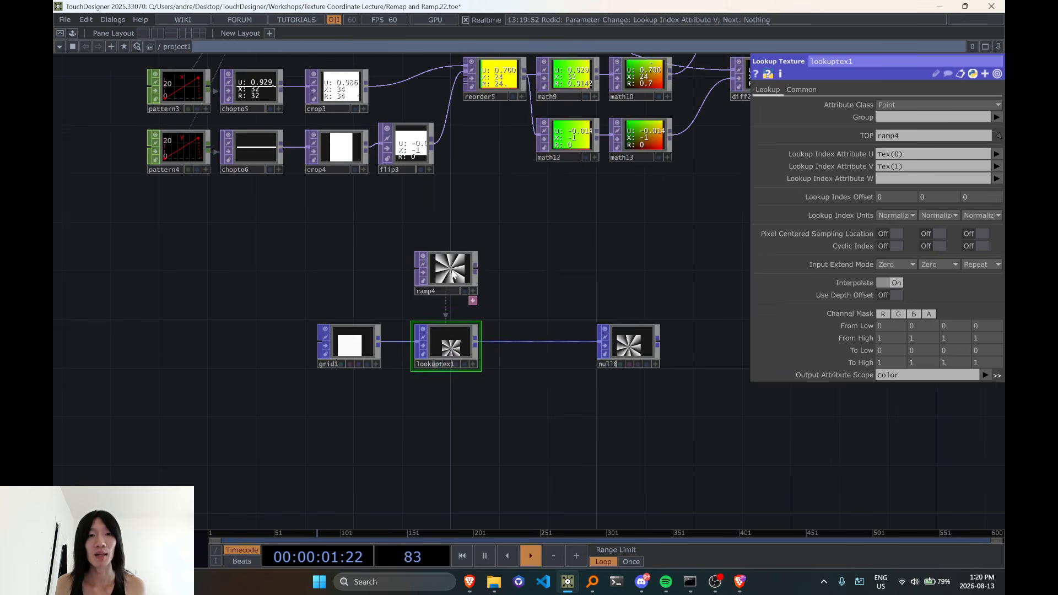
scroll(453, 276, "up", 3)
left_click_drag(569, 298, 577, 239)
left_click_drag(468, 241, 468, 423)
scroll(467, 423, "up", 2)
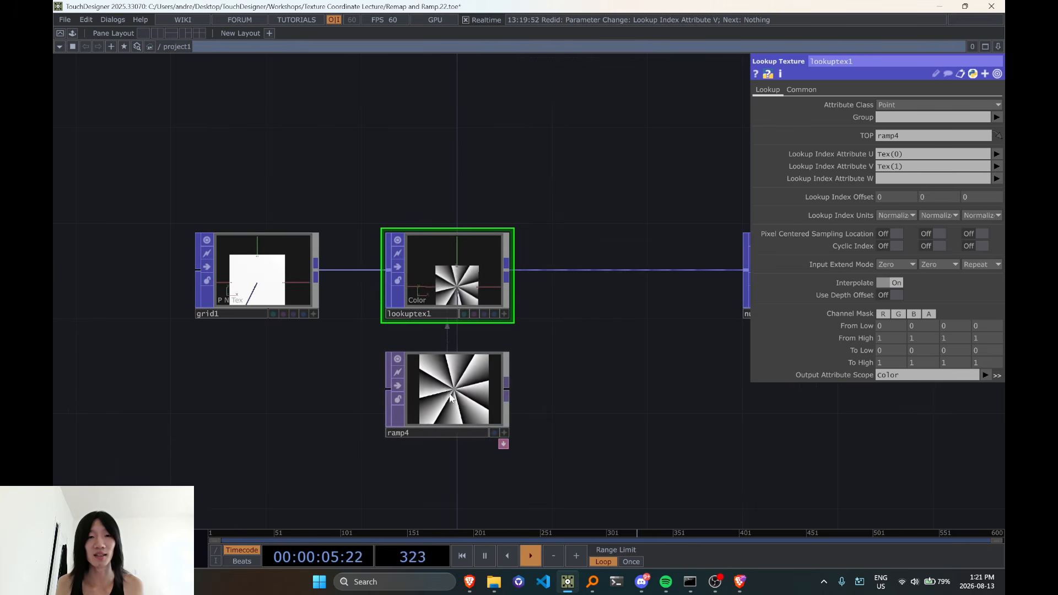
scroll(462, 407, "up", 3)
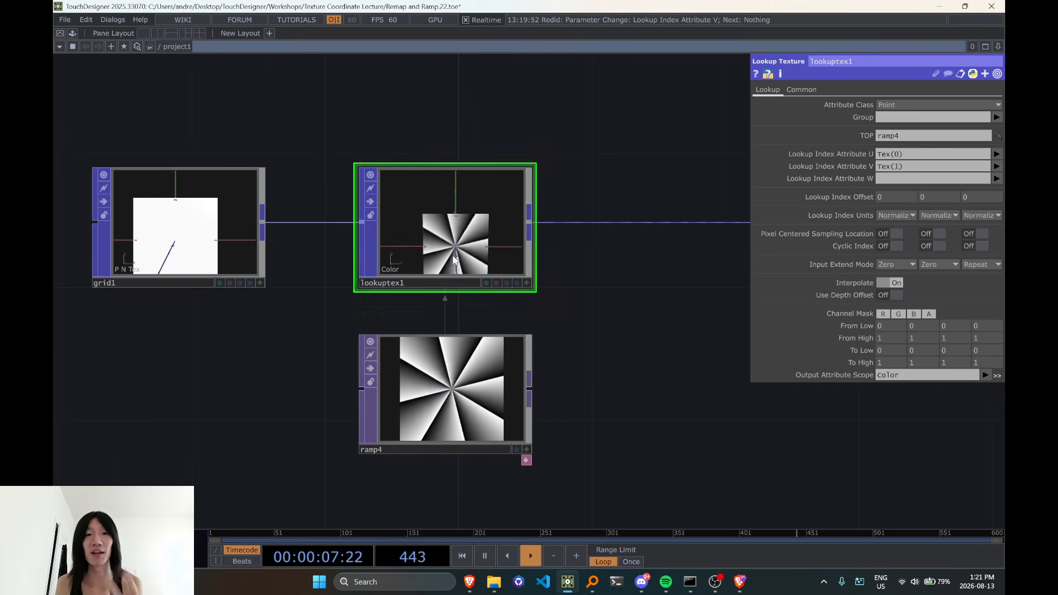
scroll(497, 341, "down", 3)
scroll(497, 342, "down", 2)
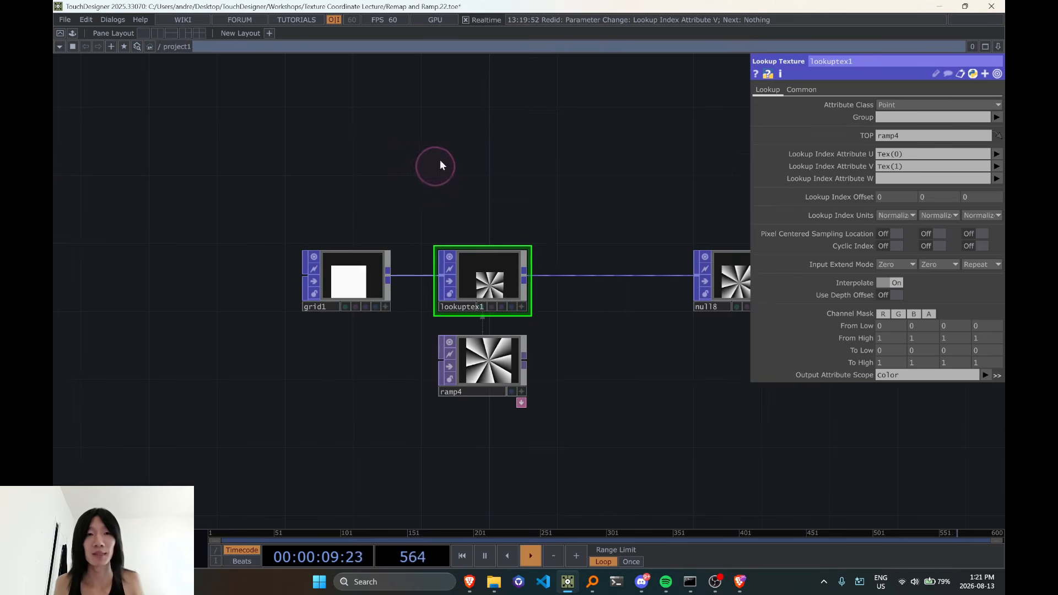
key("Tab")
key("Escape")
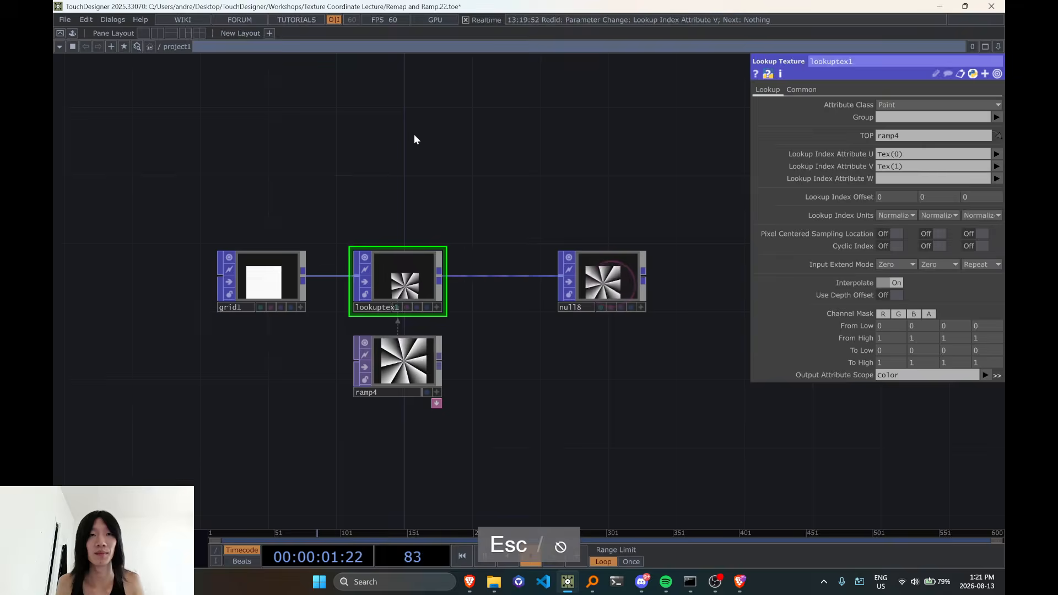
key("Tab")
left_click(255, 31)
key("Tab")
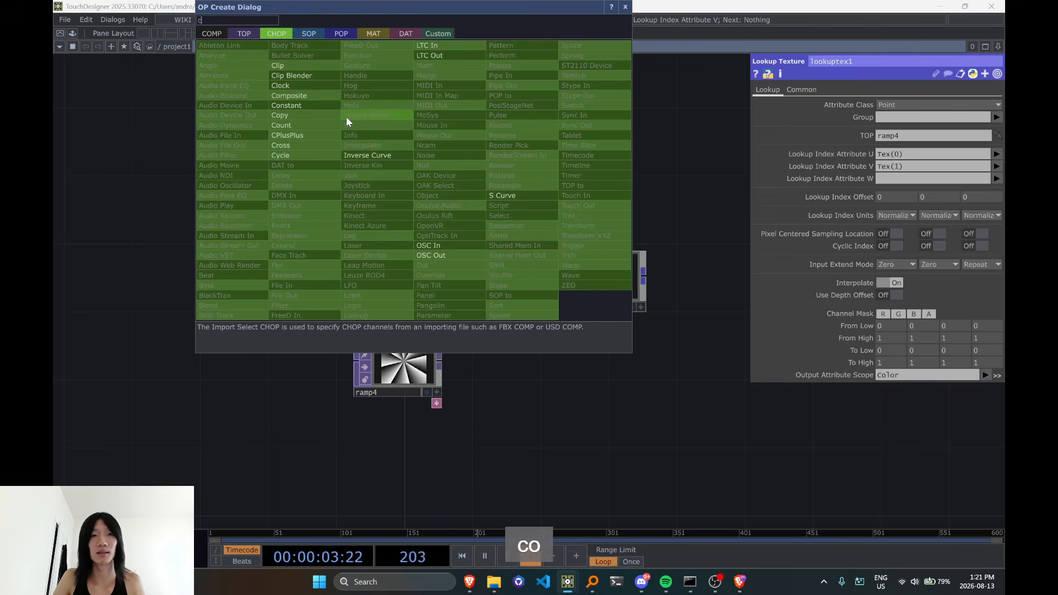
key("Tab")
key("Tab")
Add a Rectangle POP above lookuptex1 in the network
key("Tab")
key("Tab")
key("Tab")
key("Tab")
key("Tab")
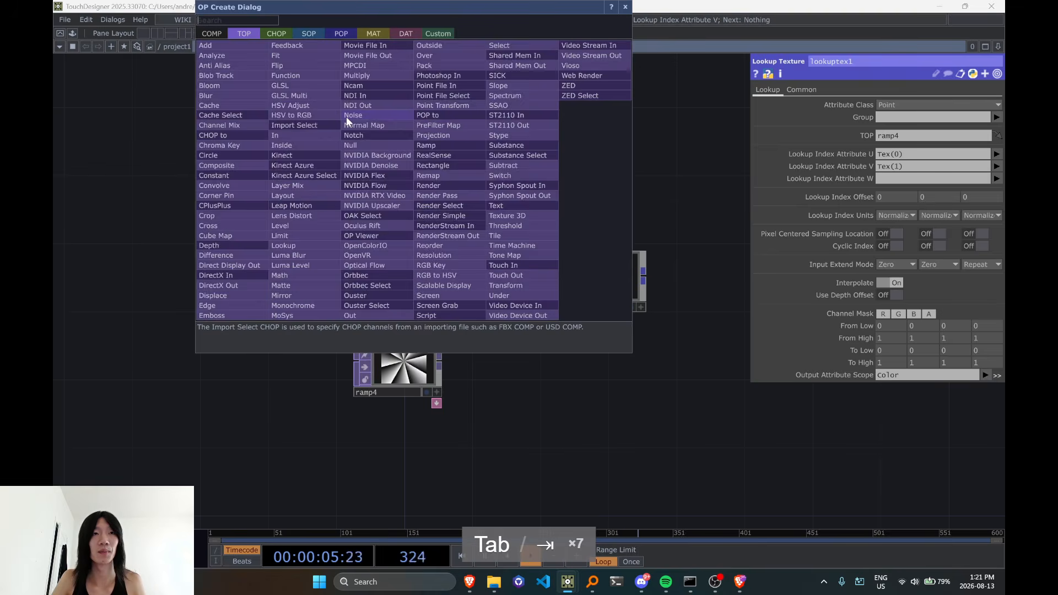
type("copy")
key("BackSpace")
key("BackSpace")
key("BackSpace")
key("BackSpace")
key("Tab")
key("Tab")
key("Tab")
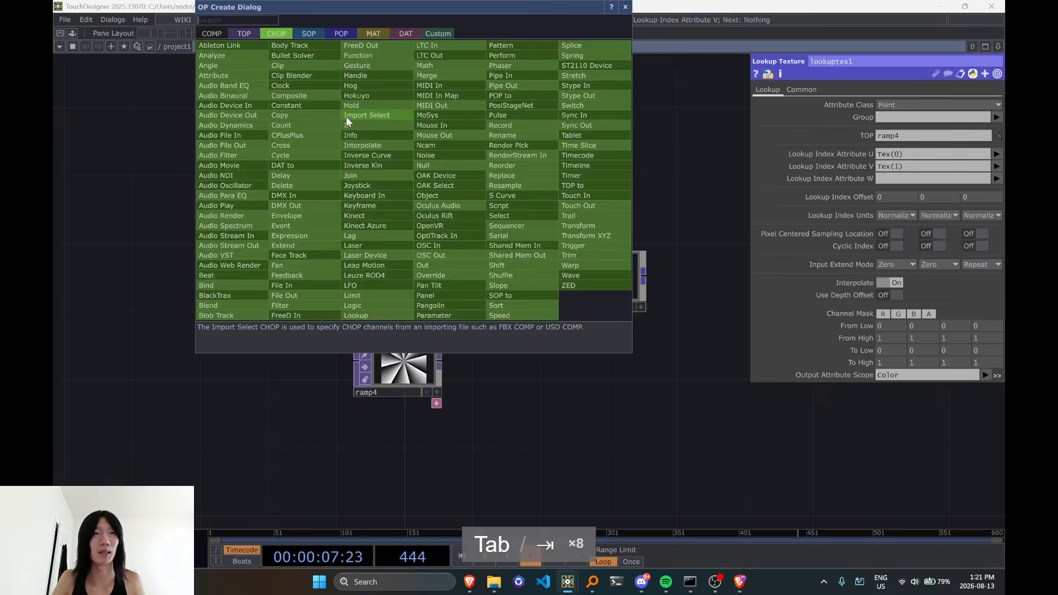
type("rect")
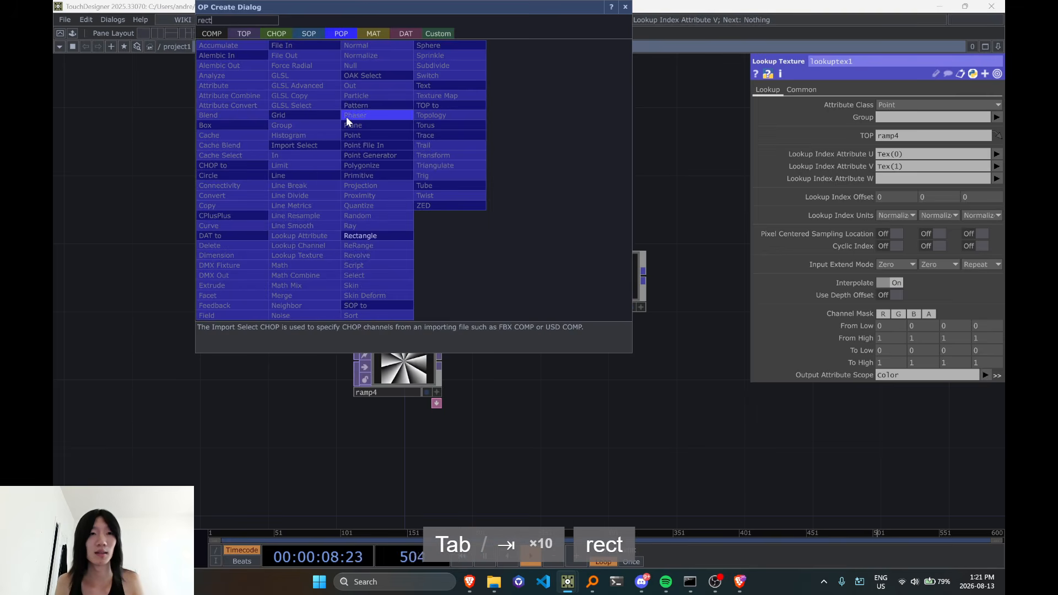
left_click(376, 237)
left_click(416, 171)
Add a Copy POP fed by rectangle1 and connect null8 to its second input as the template
left_click(461, 174)
key("Tab")
type("copy")
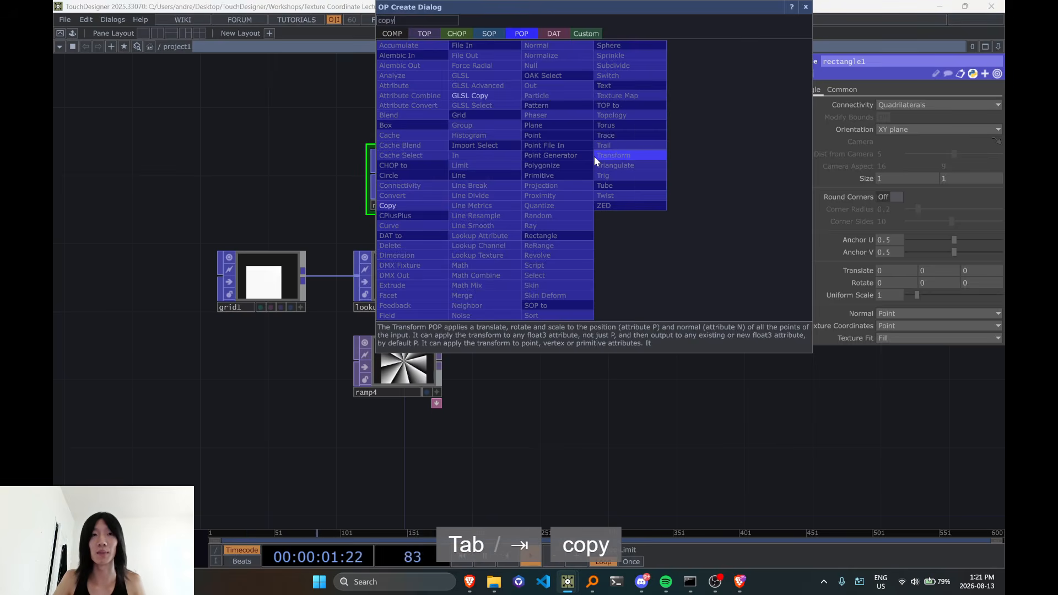
key("Return")
left_click_drag(647, 276, 561, 163)
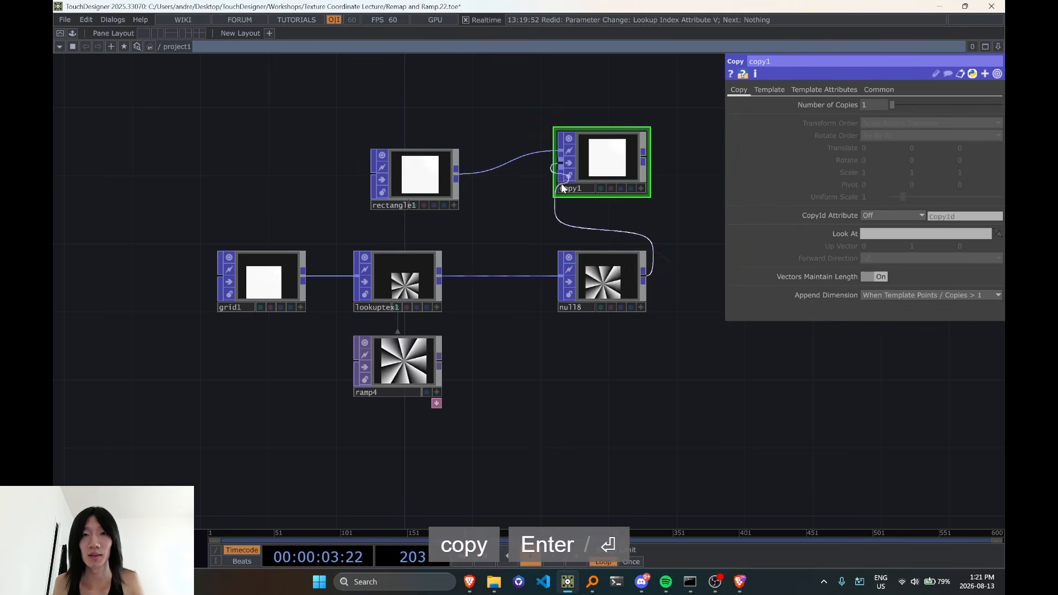
Tidy the layout by shifting null8 and copy1 slightly and lining rectangle1 up with copy1
left_click_drag(605, 292, 588, 292)
left_click(437, 177)
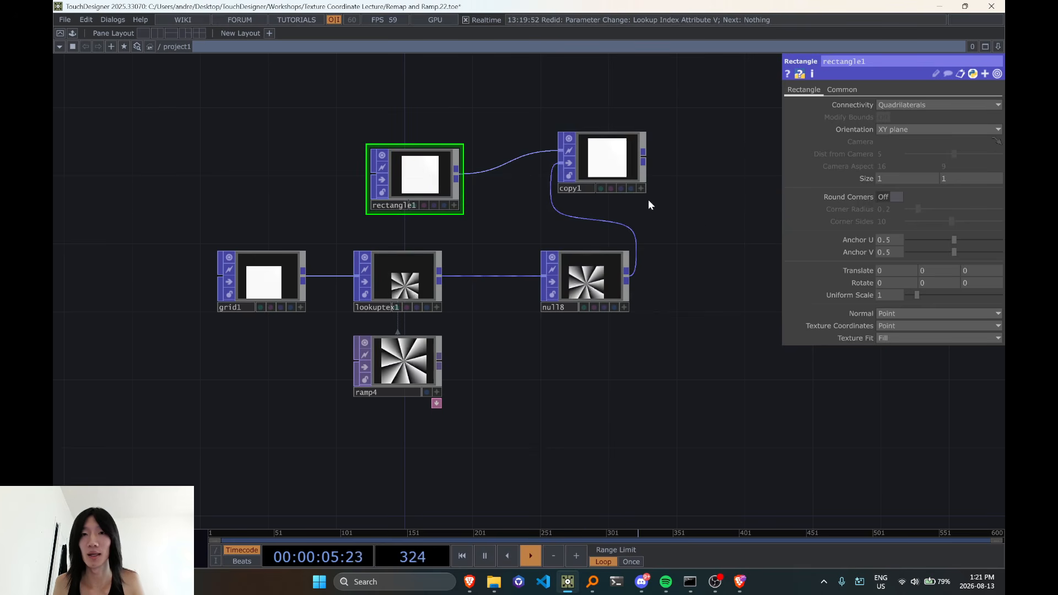
left_click_drag(617, 171, 631, 169)
left_click_drag(439, 184, 439, 167)
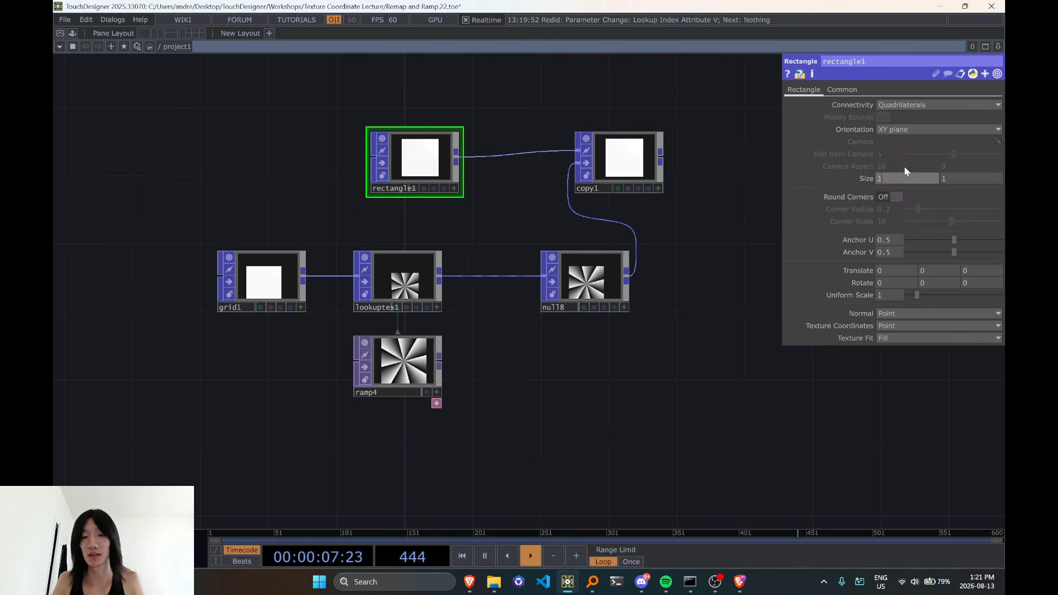
Try a width of 100 for rectangle1, then restore it to 1
key("BackSpace")
key("BackSpace")
type("00")
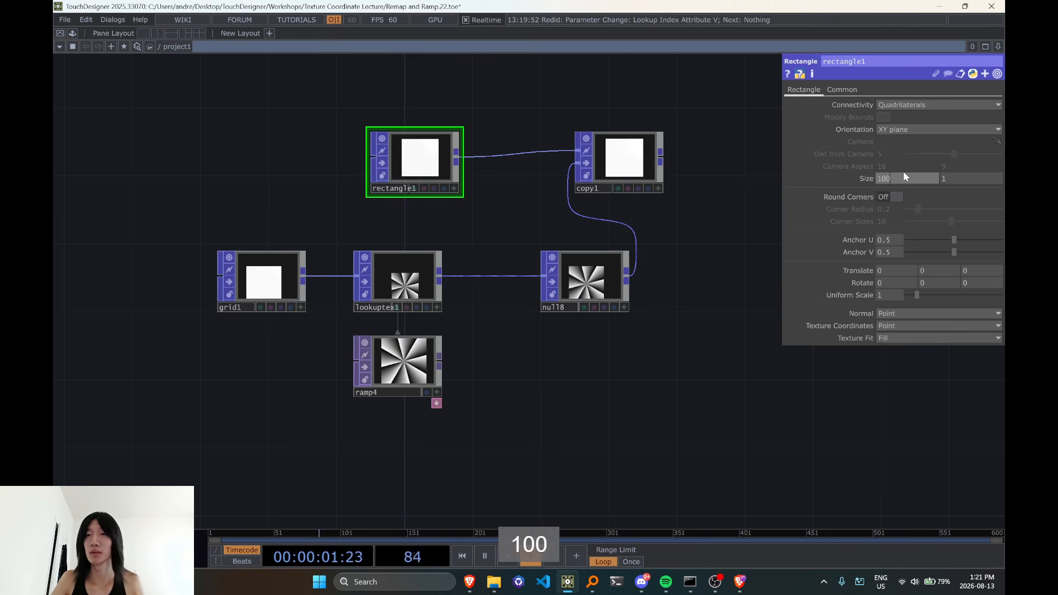
key("Return")
Set grid1's X and Y Size values to 100
left_click(284, 276)
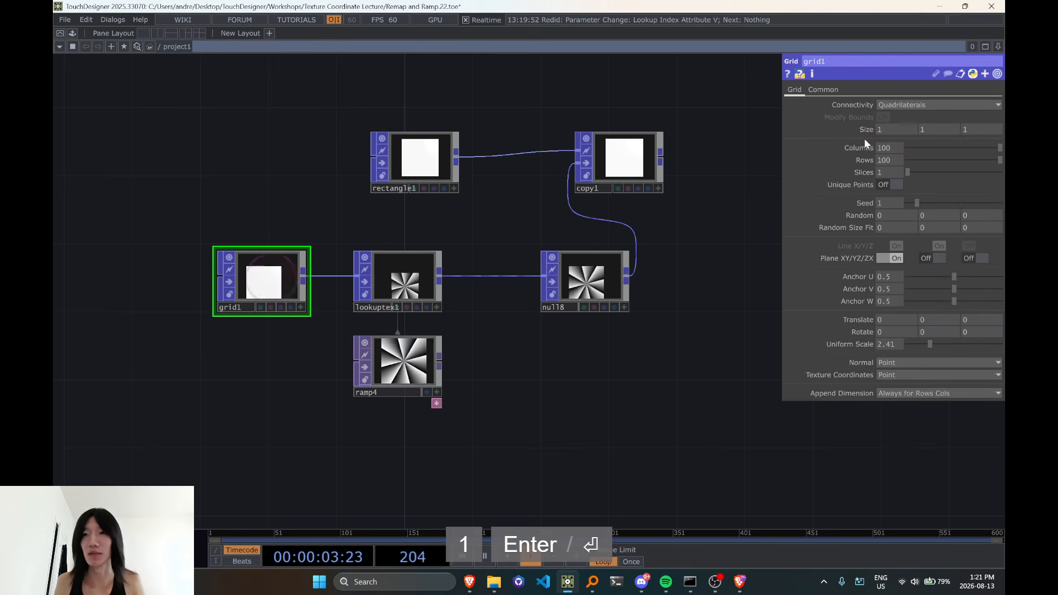
type("0")
key("Tab")
type("100")
key("Return")
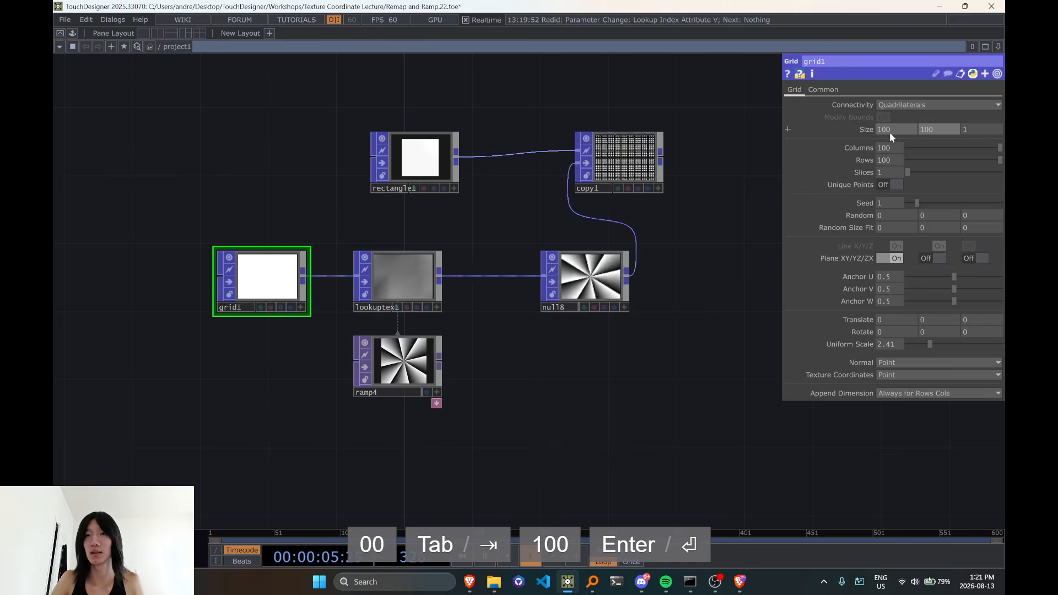
Set grid1's Columns and Rows to 20 each
left_click(419, 160)
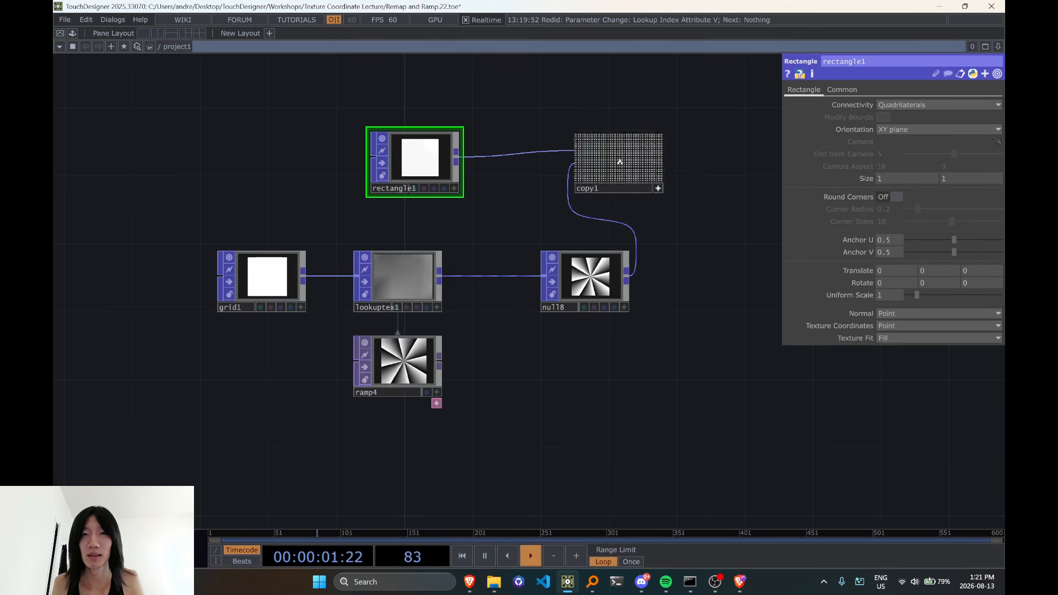
left_click(255, 287)
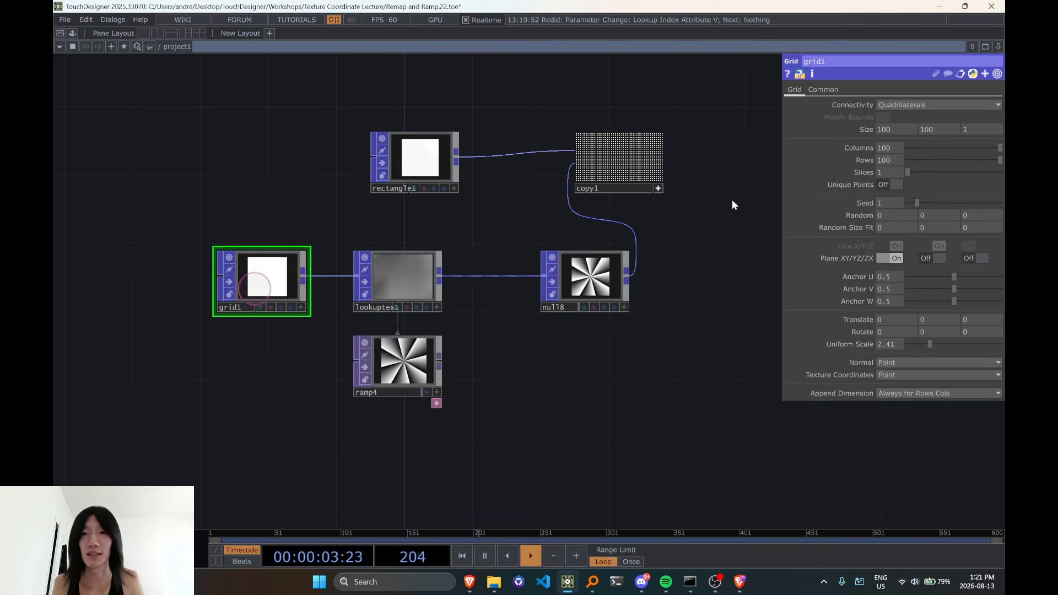
type("20")
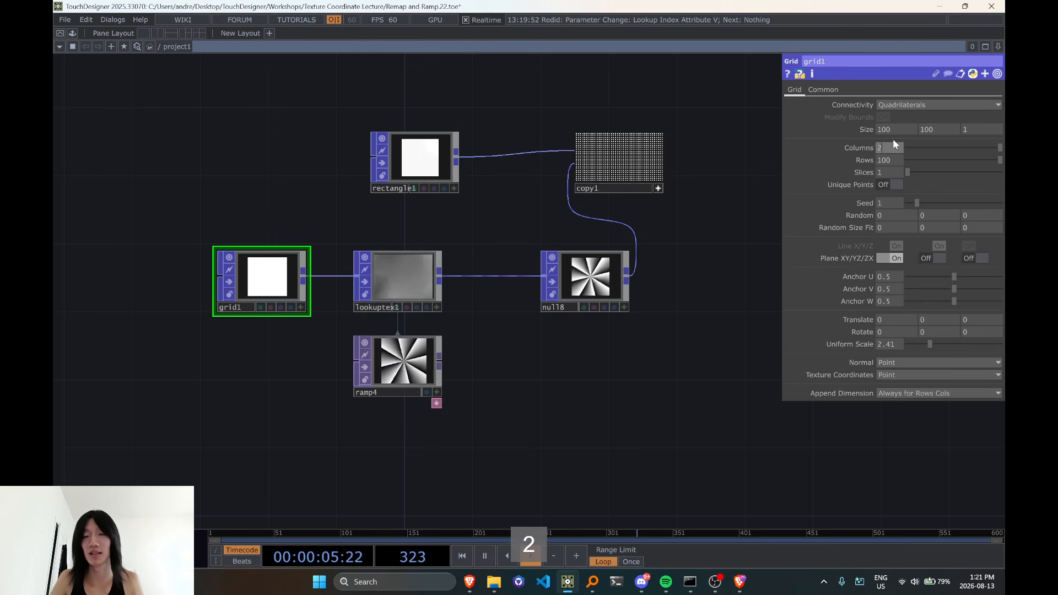
key("Tab")
type("20")
key("Return")
Set grid1's X and Y Size values to 20
left_click(898, 134)
type("20")
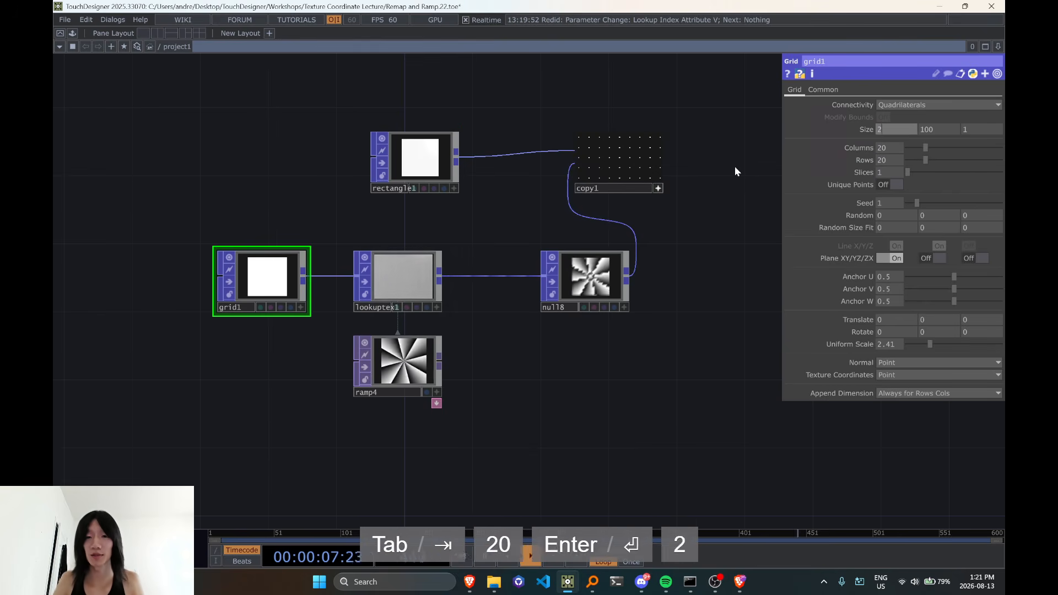
key("Tab")
type("20")
key("Return")
Set grid1's Uniform Scale to 1
scroll(719, 230, "up", 4)
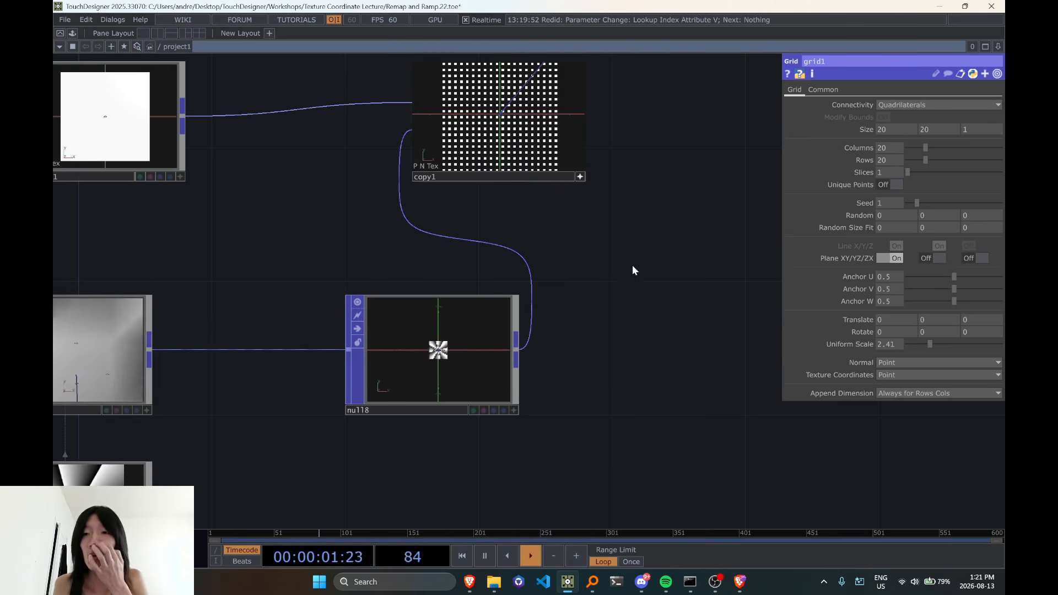
scroll(497, 268, "down", 3)
left_click(111, 134)
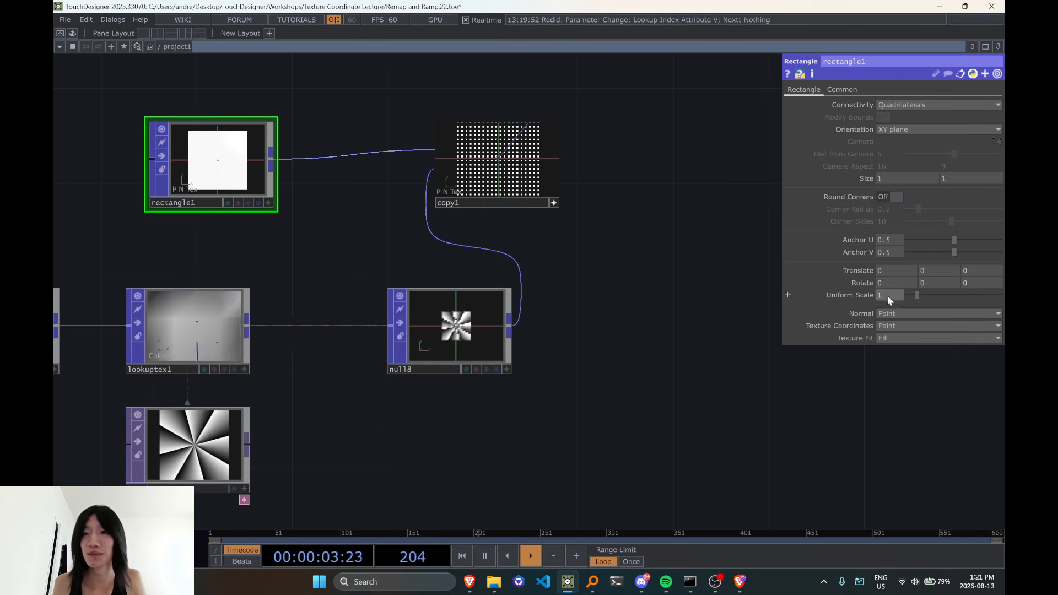
left_click_drag(566, 307, 597, 328)
left_click_drag(183, 274, 316, 290)
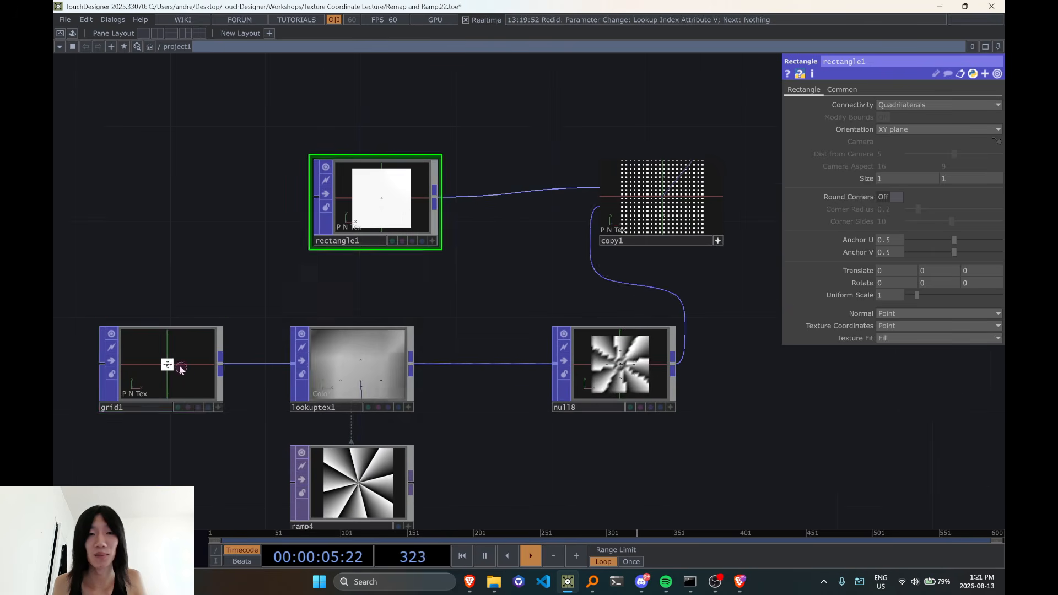
left_click(178, 366)
left_click_drag(598, 445, 504, 453)
left_click(895, 344)
type("1")
left_click(752, 361)
scroll(679, 293, "up", 4)
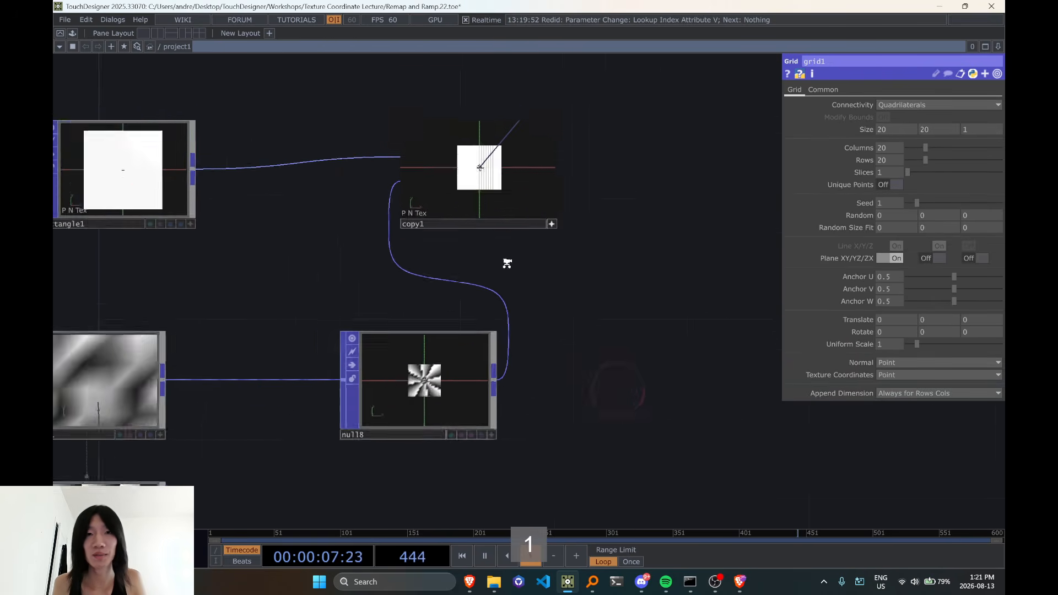
scroll(552, 227, "down", 3)
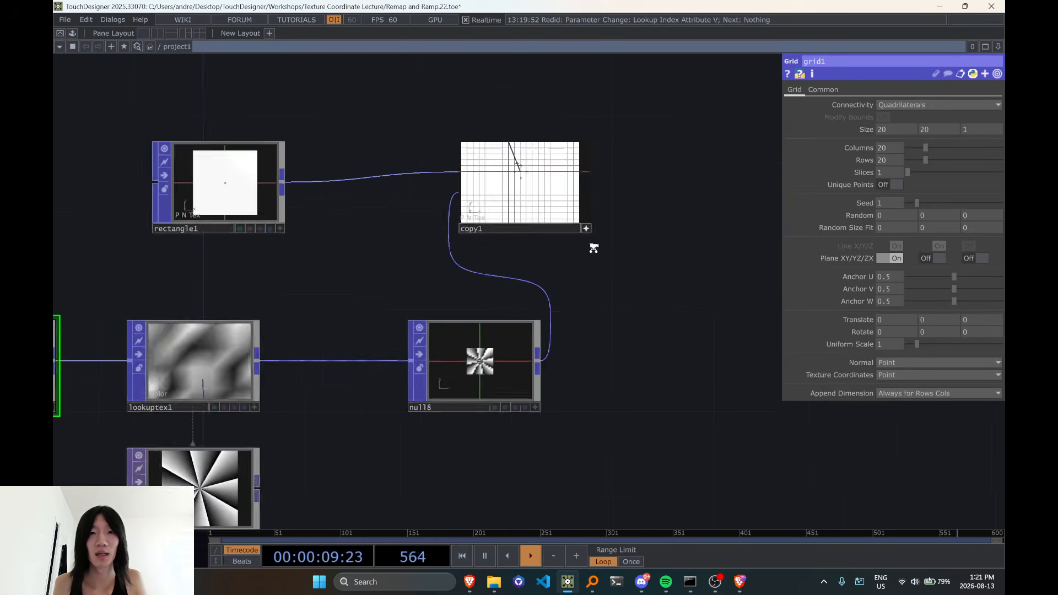
Add Color as the template point attribute that copy1 copies onto the rectangles
left_click(547, 211)
left_click(826, 90)
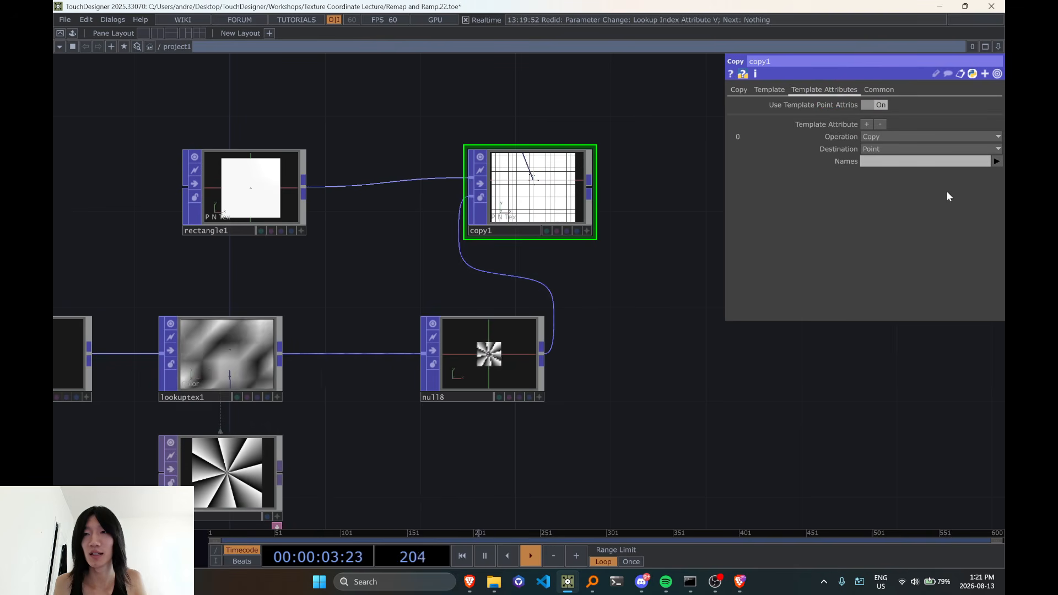
left_click(997, 161)
left_click(992, 184)
scroll(579, 236, "up", 3)
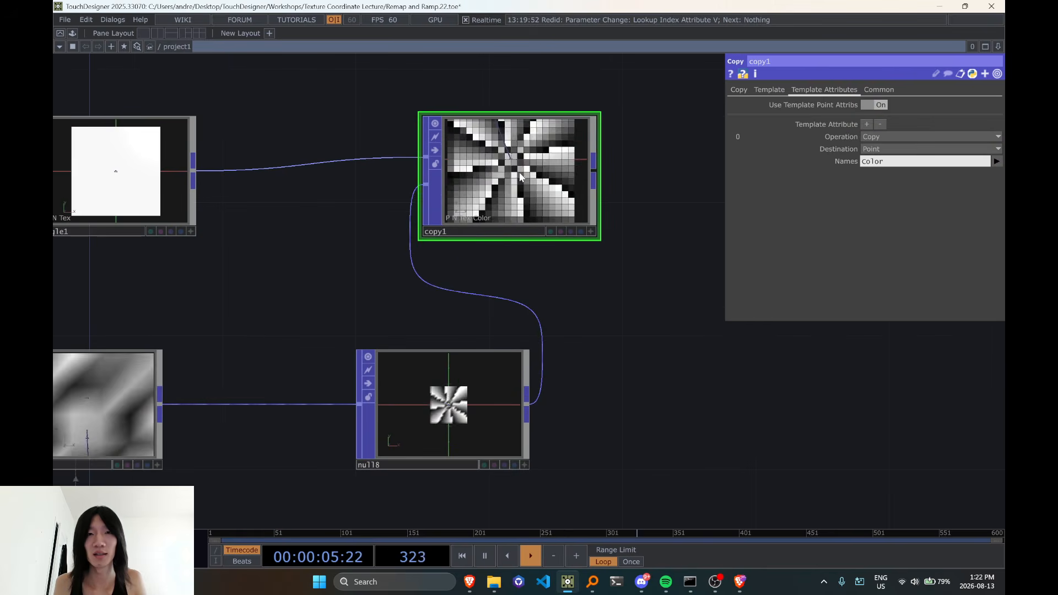
scroll(532, 230, "down", 3)
left_click_drag(643, 271, 674, 249)
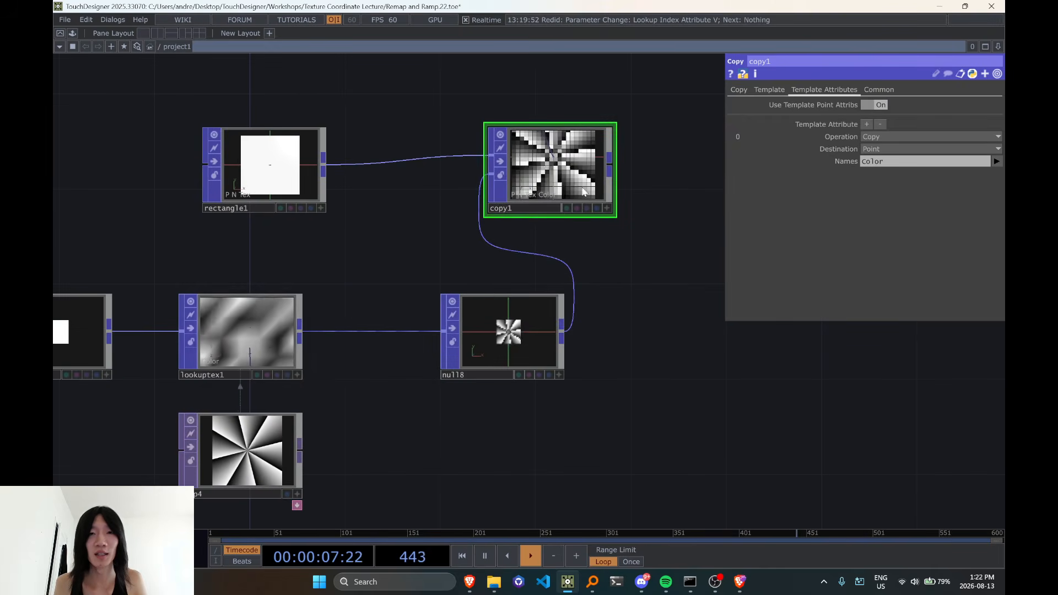
Add a Null POP connected to the output of copy1
left_click_drag(568, 190, 592, 190)
left_click_drag(541, 290, 344, 304)
left_click(438, 178)
key("Tab")
type("nu")
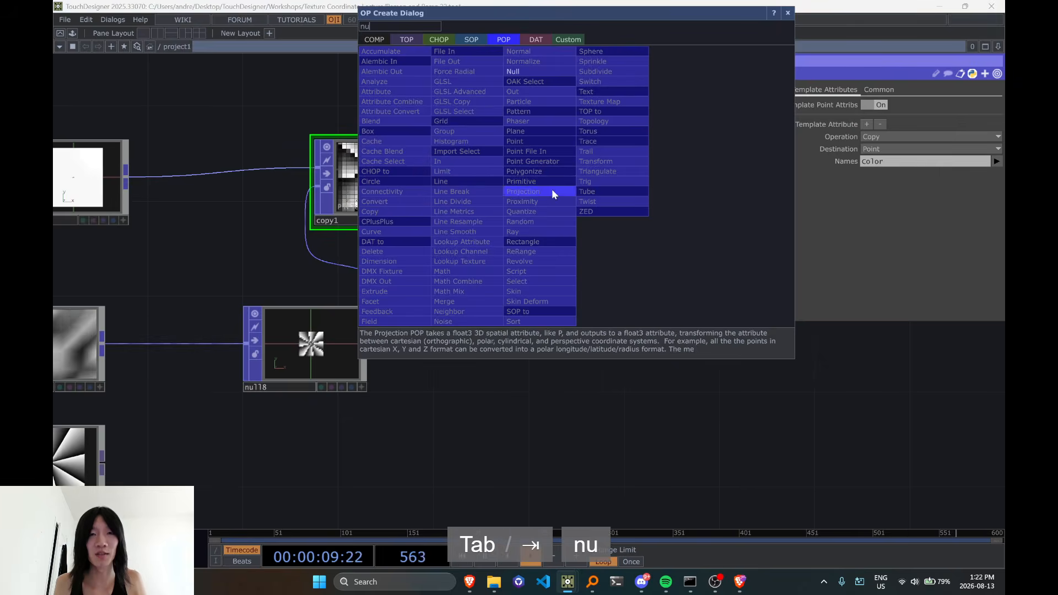
left_click(543, 72)
left_click(573, 175)
Set lookuptex1's Output Attribute Scope to PointScale
left_click(183, 365)
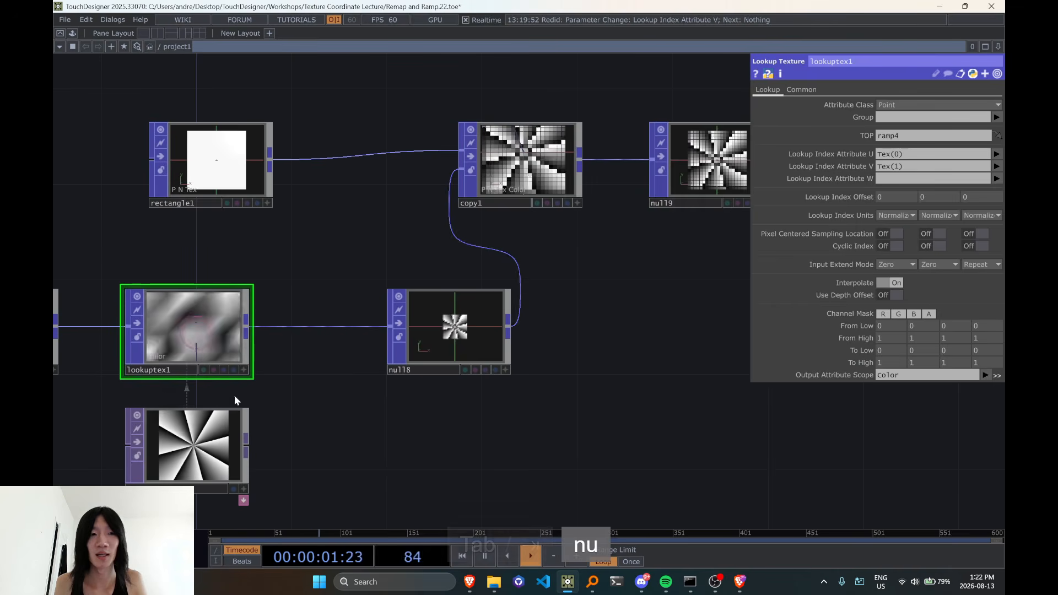
left_click(987, 375)
left_click(983, 454)
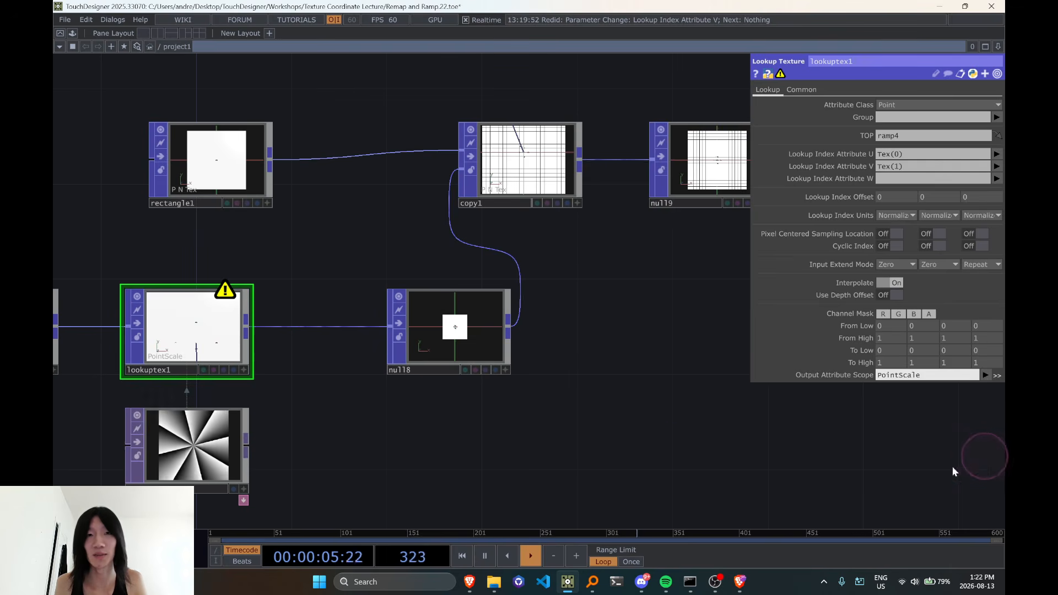
Turn on Template Scale in copy1 so the PointScale attribute sizes the copied rectangles
left_click_drag(619, 278, 601, 305)
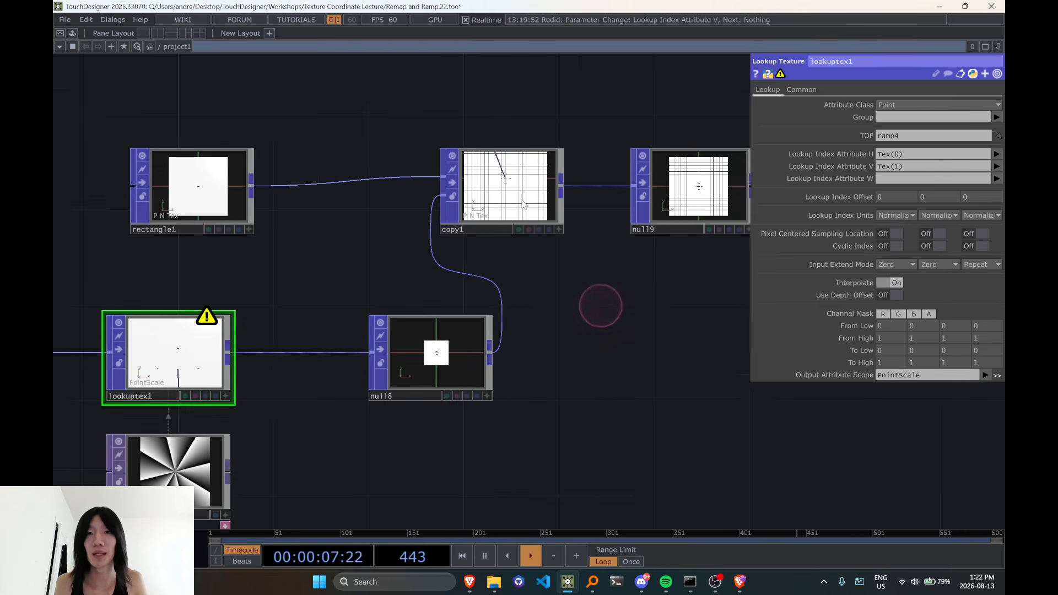
left_click(527, 214)
middle_click(204, 318)
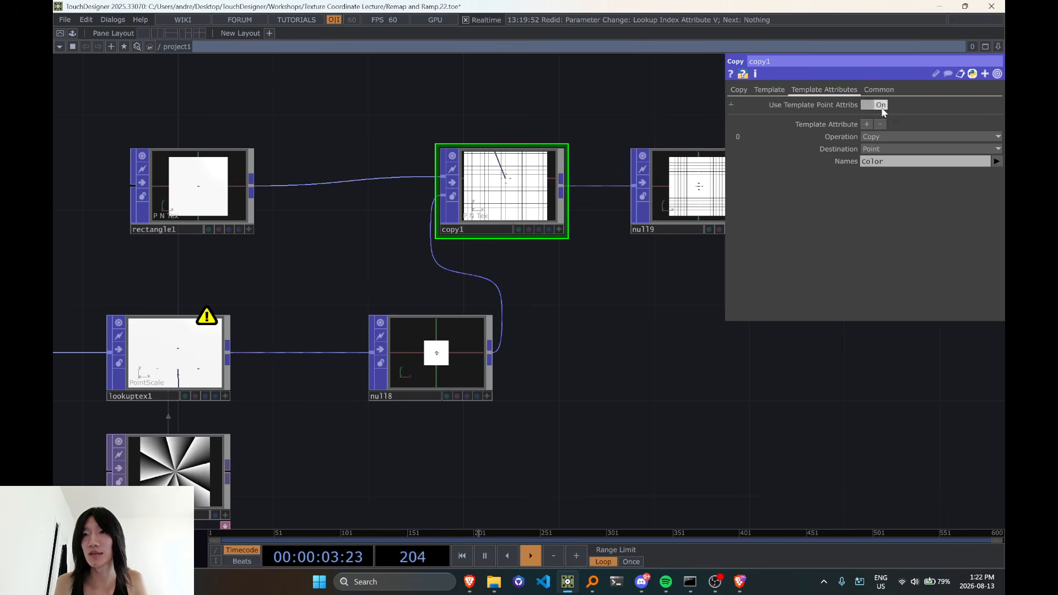
left_click(782, 91)
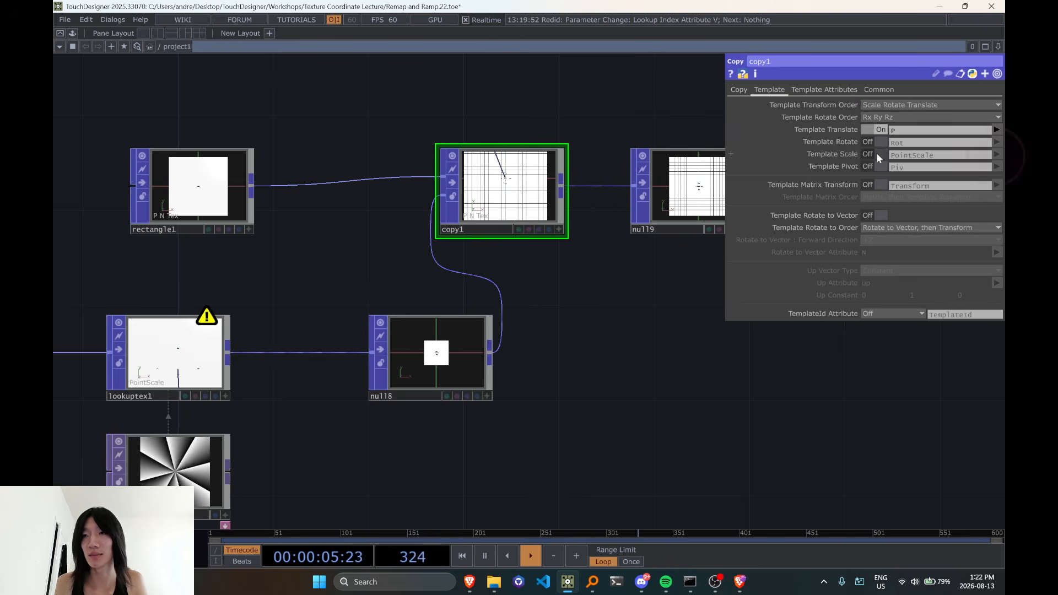
left_click(877, 153)
scroll(468, 182, "up", 5)
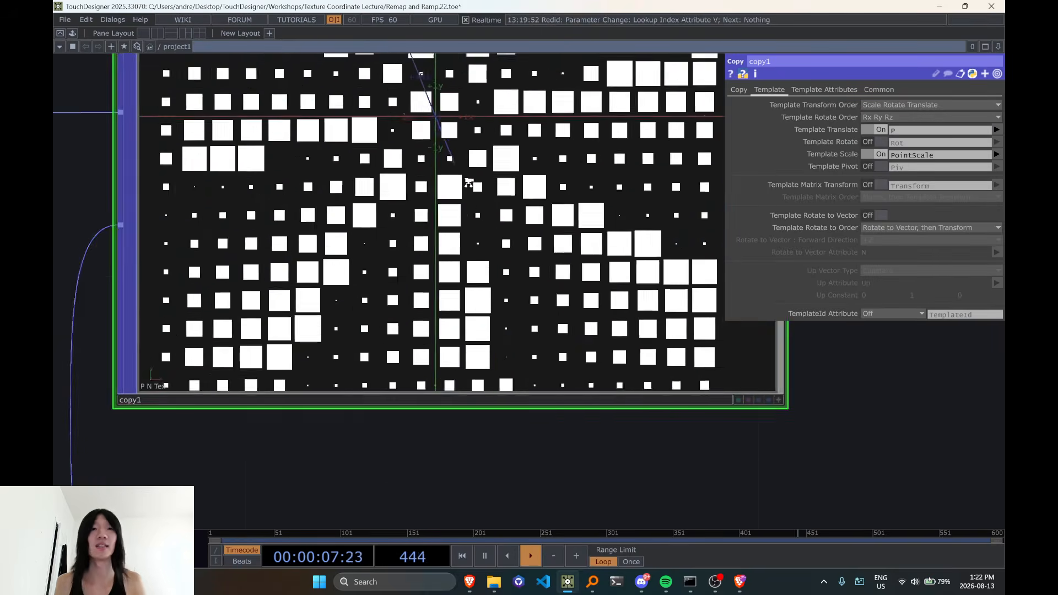
scroll(469, 183, "down", 6)
scroll(480, 210, "up", 4)
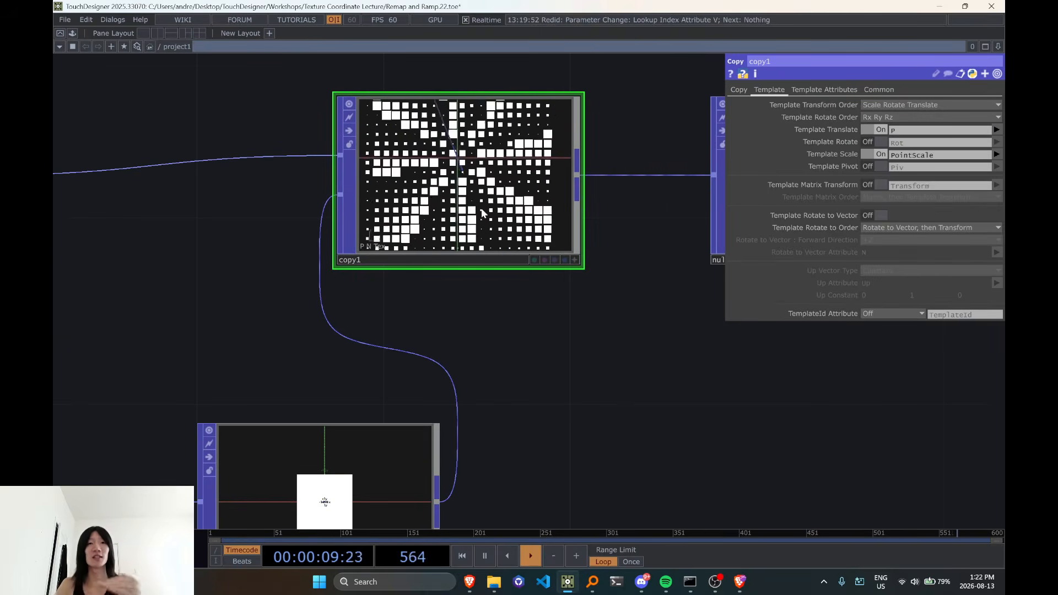
scroll(617, 254, "down", 4)
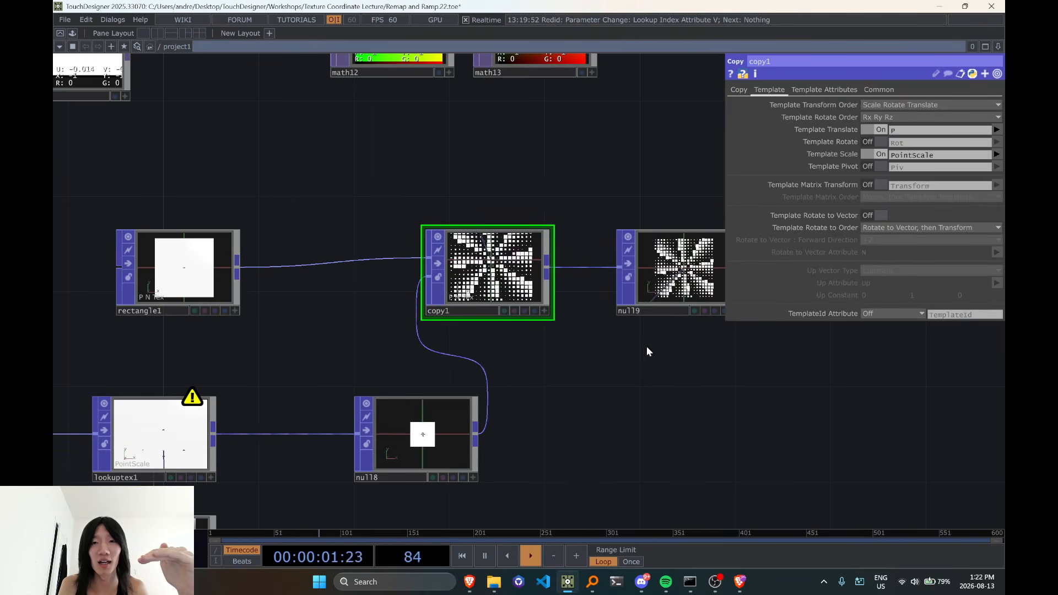
Open the parameters of ramp4, the radial ramp feeding lookuptex1
left_click_drag(575, 395, 695, 250)
left_click(274, 410)
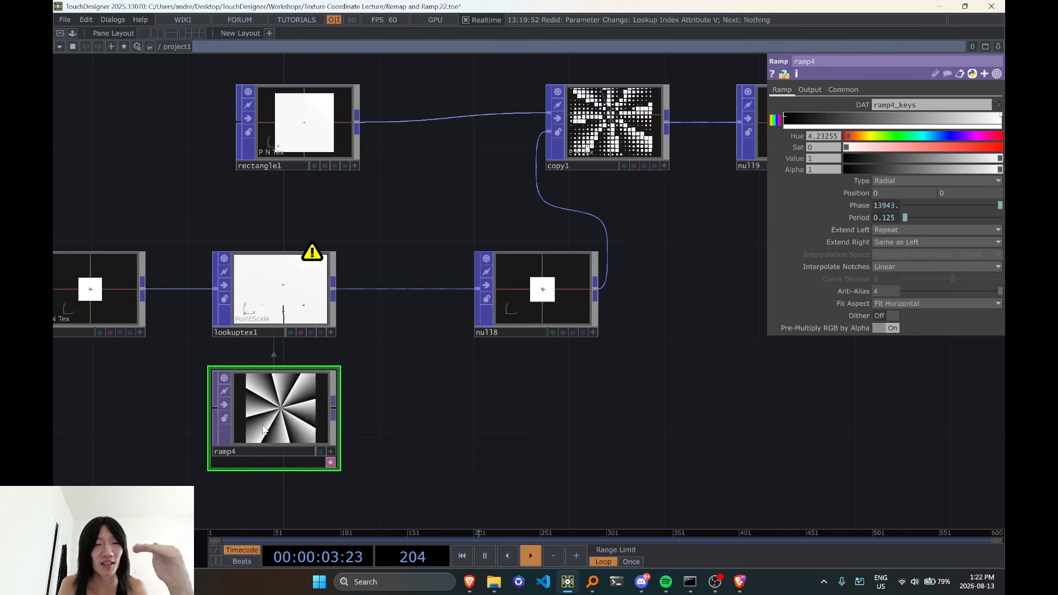
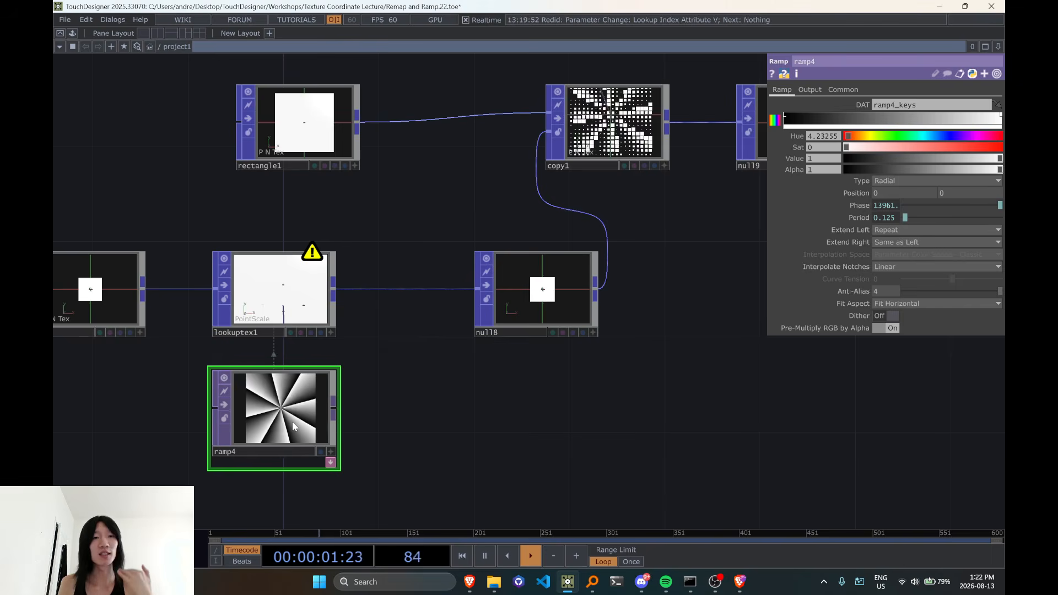
Examine how the radial pattern of ramp4 shapes the sizes of the rectangles in copy1
scroll(291, 428, "up", 3)
scroll(285, 420, "down", 5)
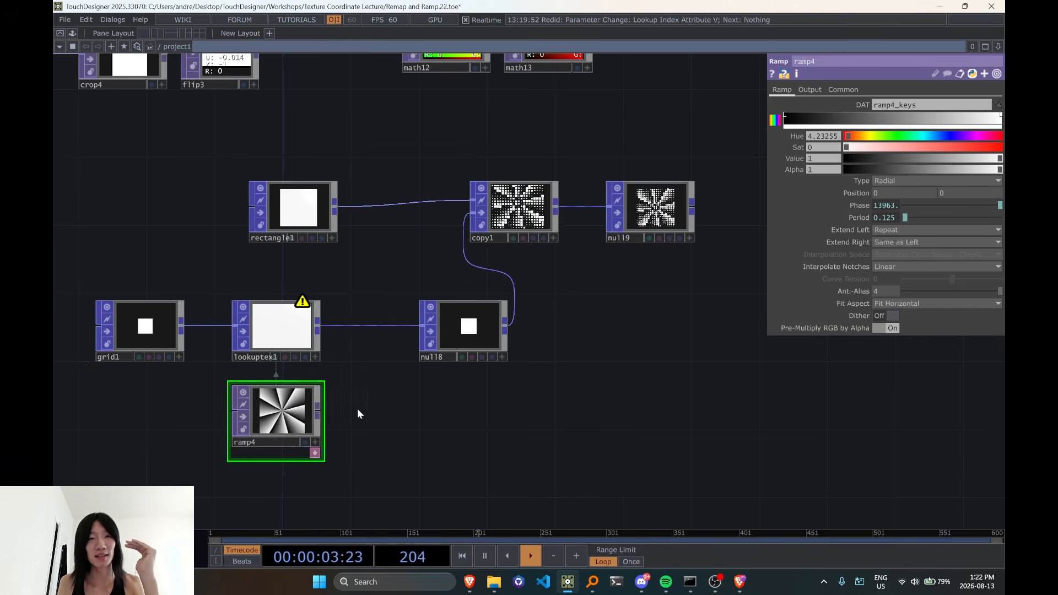
scroll(547, 207, "up", 5)
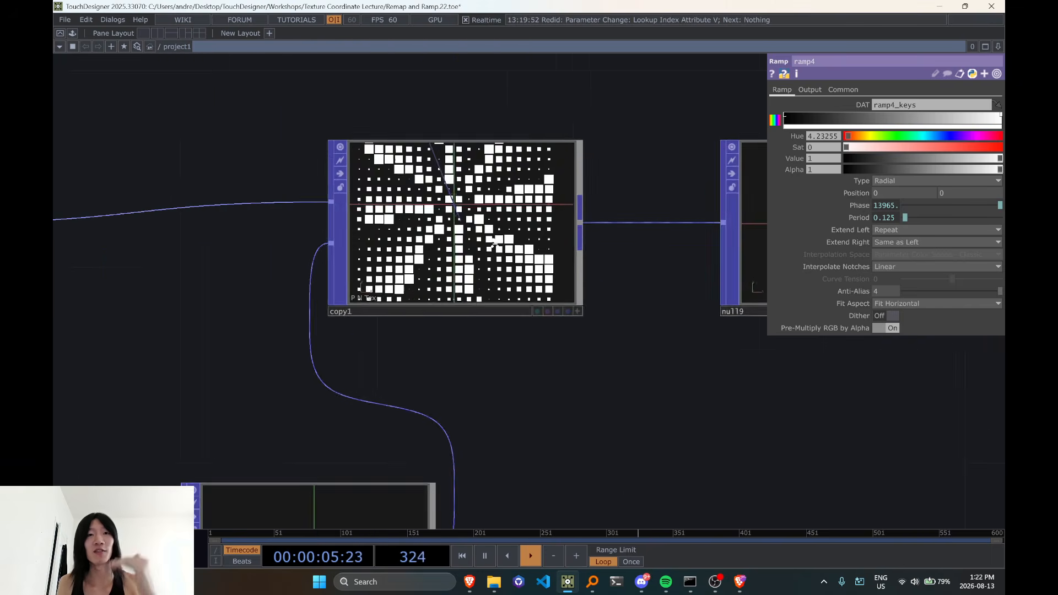
scroll(493, 253, "down", 6)
scroll(352, 386, "up", 4)
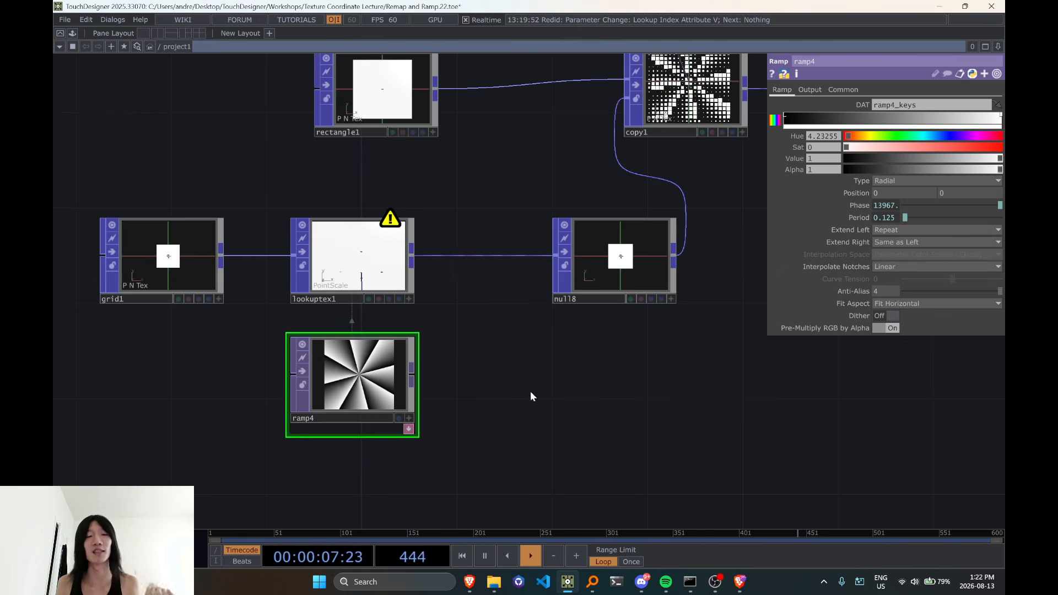
left_click_drag(570, 375, 397, 427)
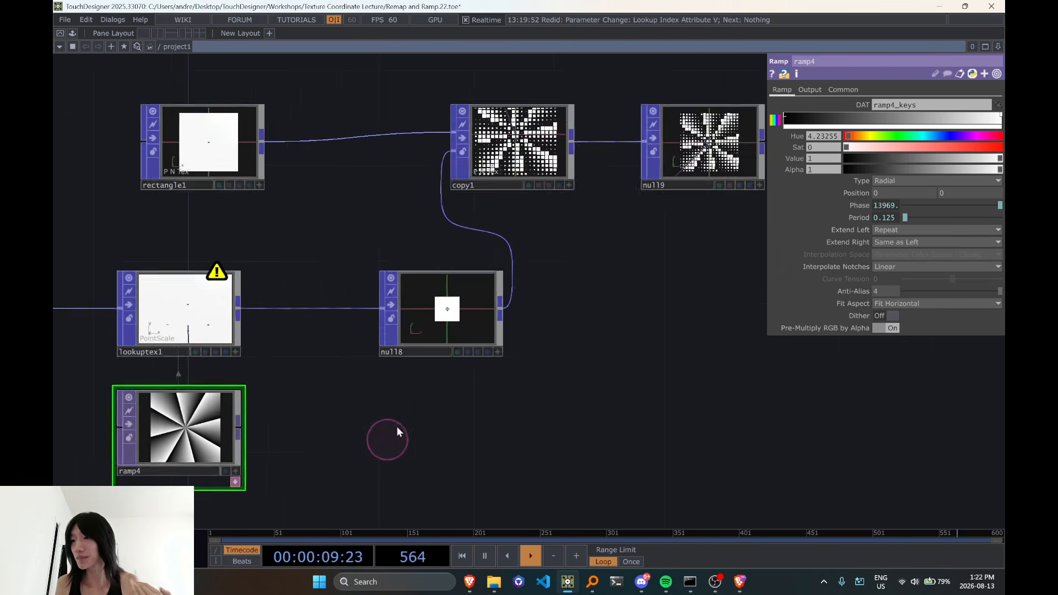
scroll(397, 427, "down", 3)
scroll(494, 351, "up", 5)
left_click_drag(495, 350, 501, 441)
scroll(469, 260, "up", 4)
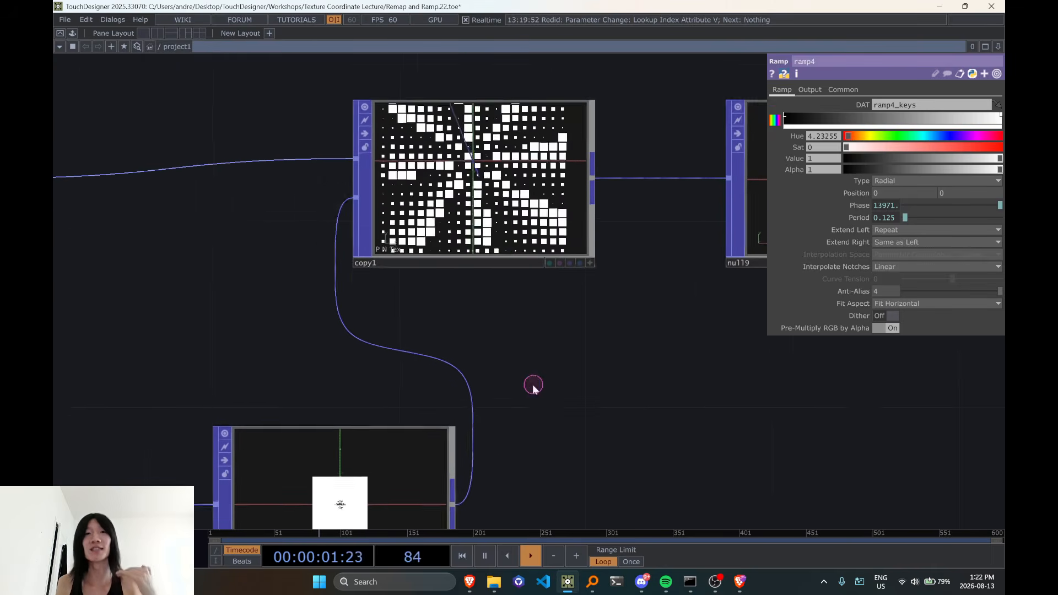
left_click_drag(533, 389, 539, 418)
scroll(596, 289, "down", 4)
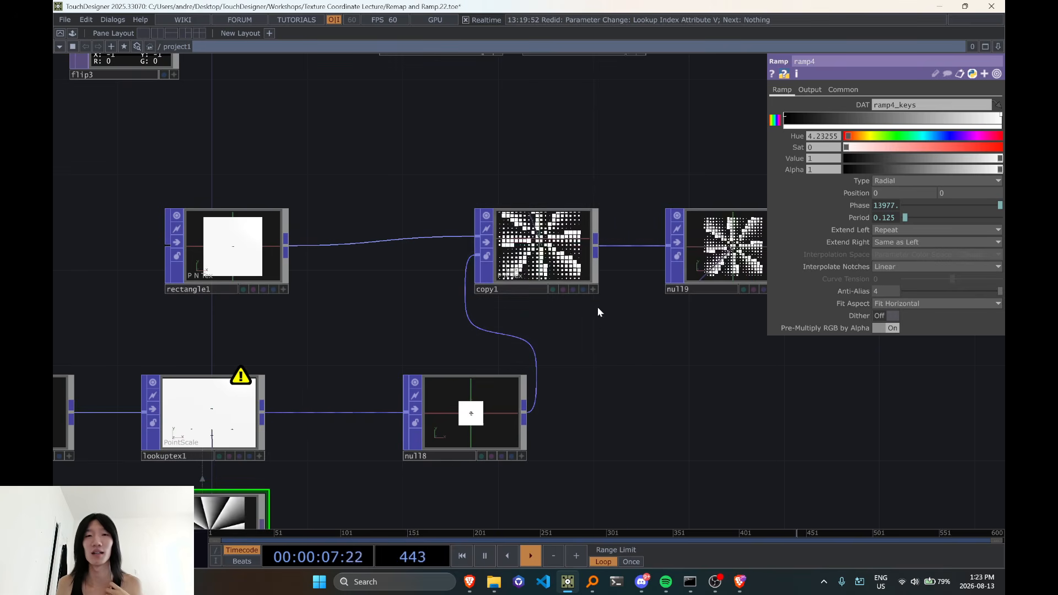
scroll(581, 280, "up", 2)
scroll(606, 306, "up", 2)
scroll(609, 307, "down", 5)
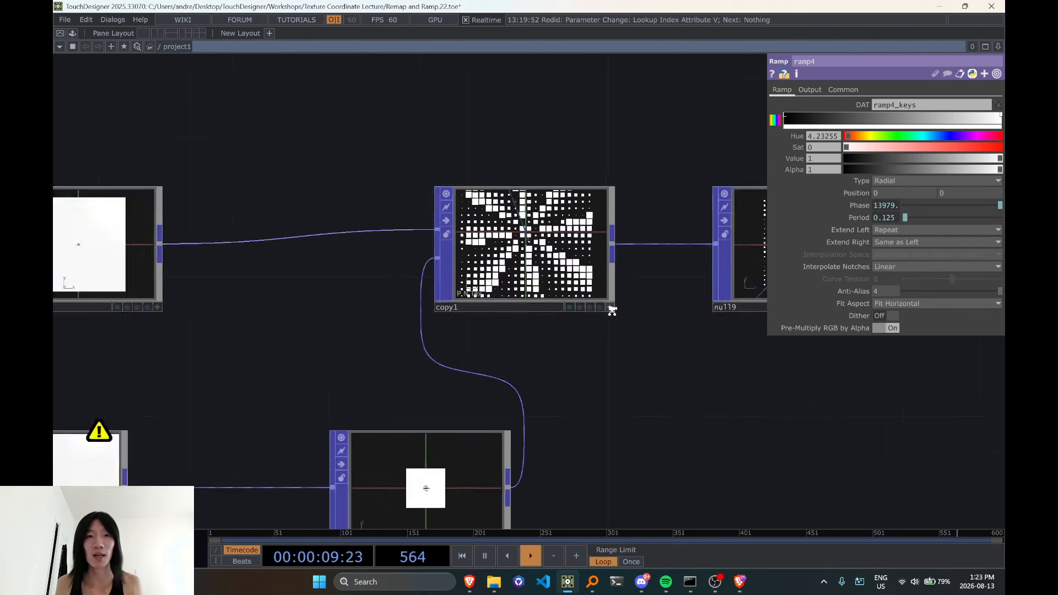
Open the parameters of lookuptex1
left_click(339, 390)
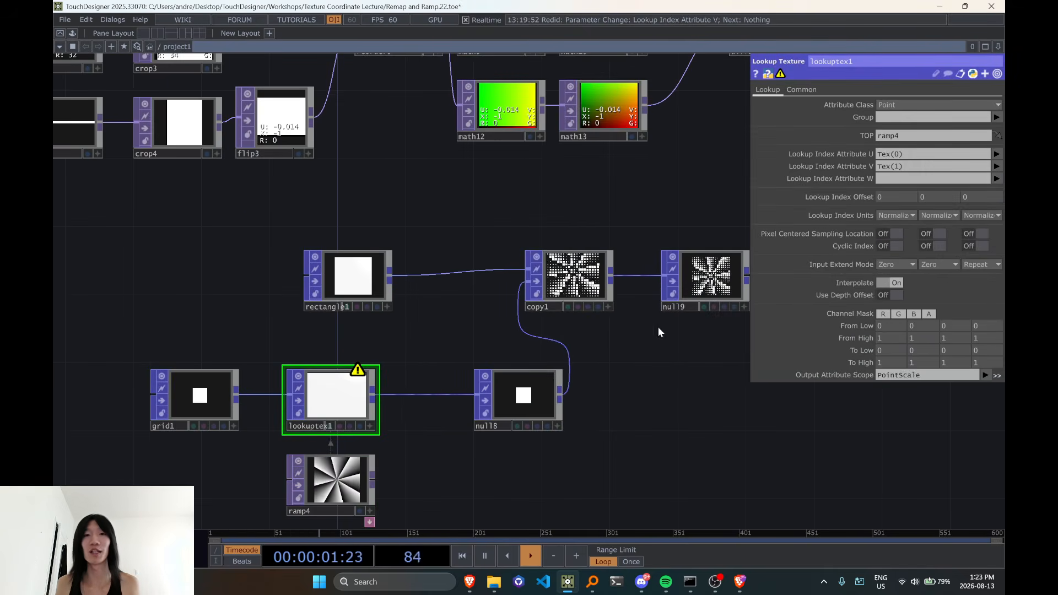
left_click_drag(594, 382, 625, 312)
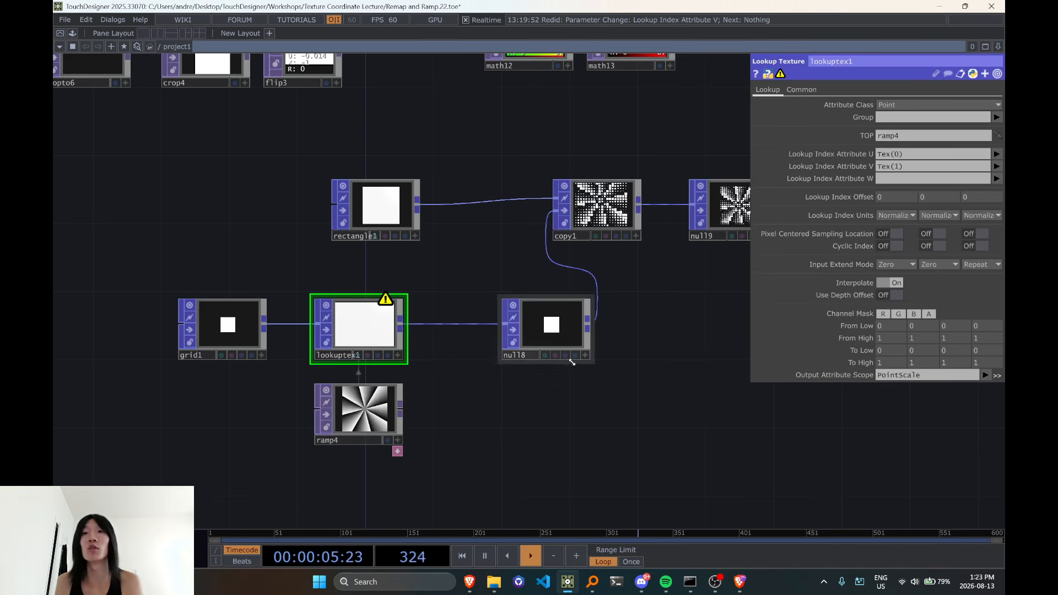
left_click_drag(645, 324, 549, 406)
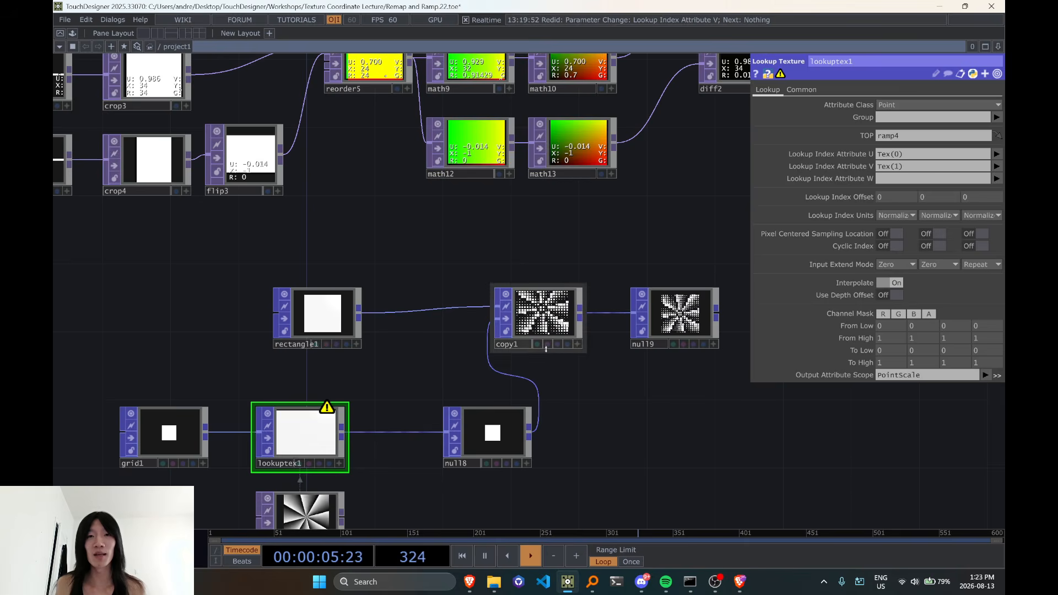
Activate copy1's viewer and zoom its camera out to frame the whole grid of scaled rectangles
scroll(543, 344, "up", 5)
left_click(756, 401)
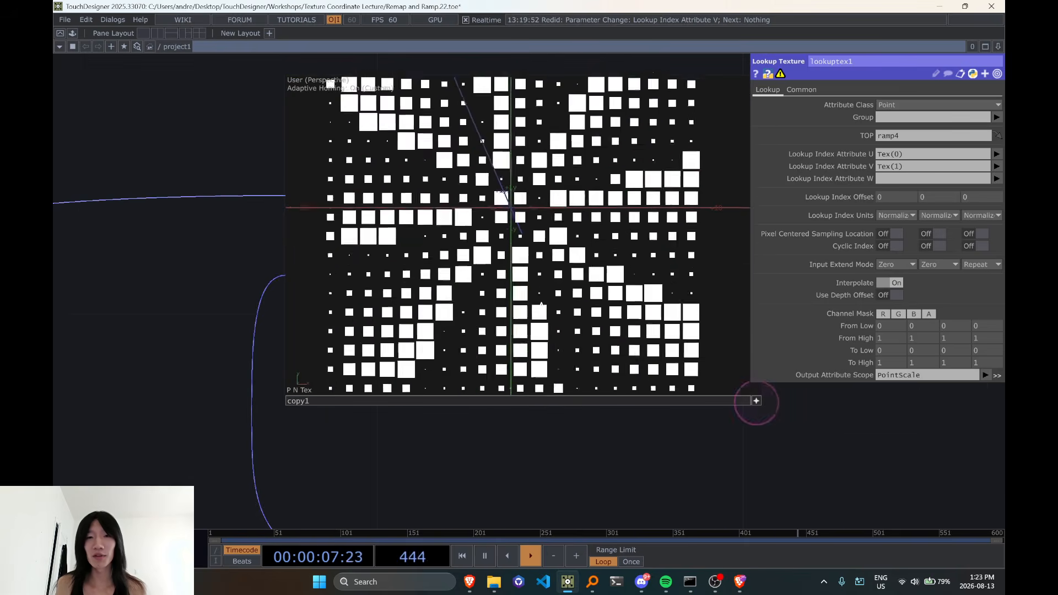
left_click_drag(440, 370, 424, 347)
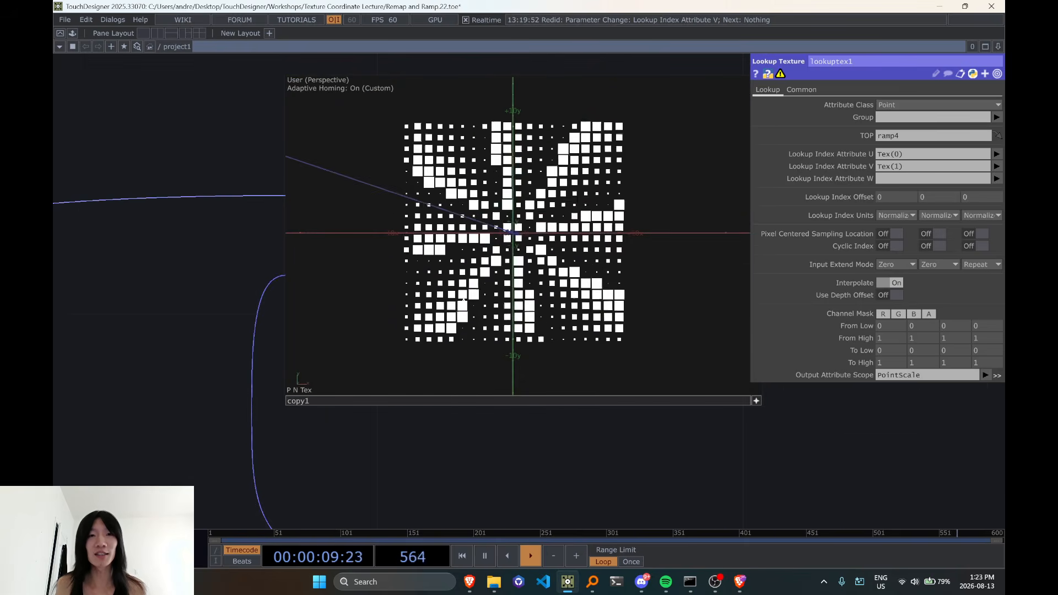
left_click_drag(511, 440, 583, 210)
scroll(492, 349, "down", 3)
scroll(492, 348, "down", 1)
scroll(583, 209, "down", 3)
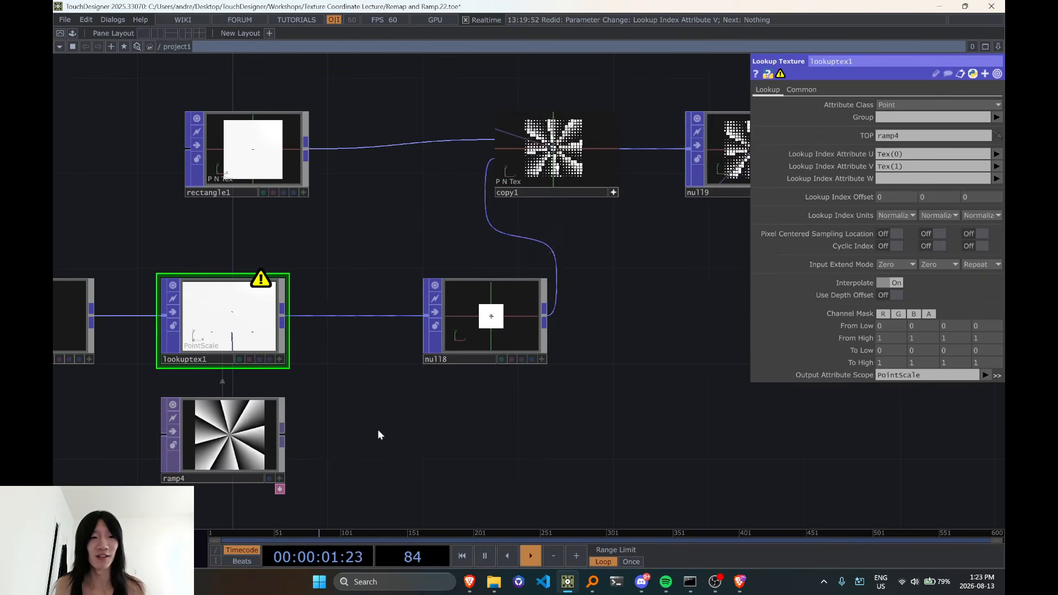
Move ramp4 up beside copy1 to compare the texture with the scaled rectangles
left_click_drag(270, 425, 460, 189)
scroll(496, 210, "up", 1)
scroll(496, 213, "up", 2)
left_click_drag(579, 296, 486, 315)
scroll(487, 314, "up", 1)
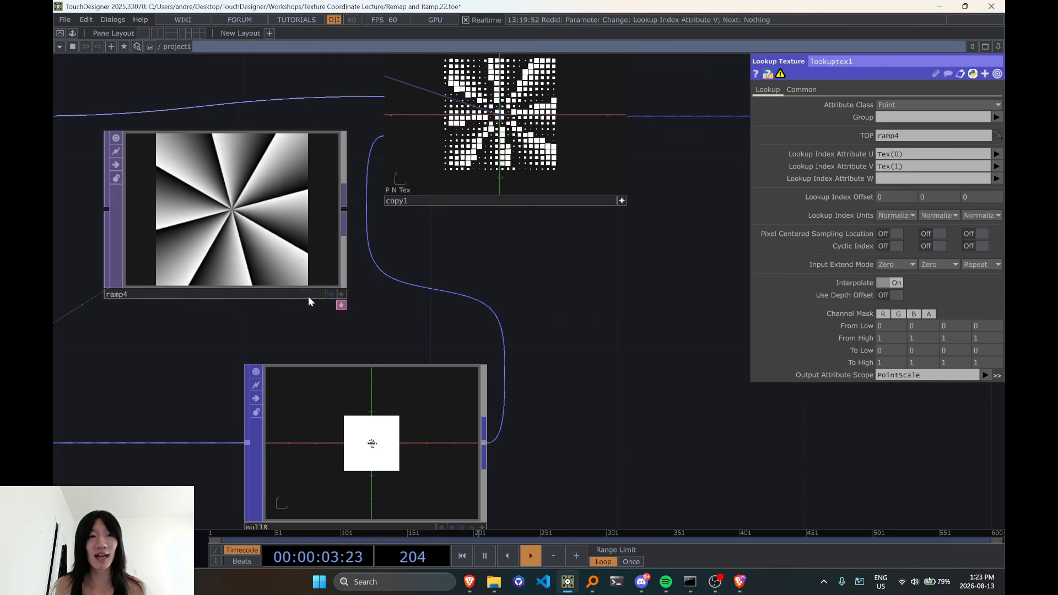
Turn on Pixel Centered Sampling Location for the first two lookup indices, U and V, in lookuptex1
left_click_drag(551, 272, 567, 359)
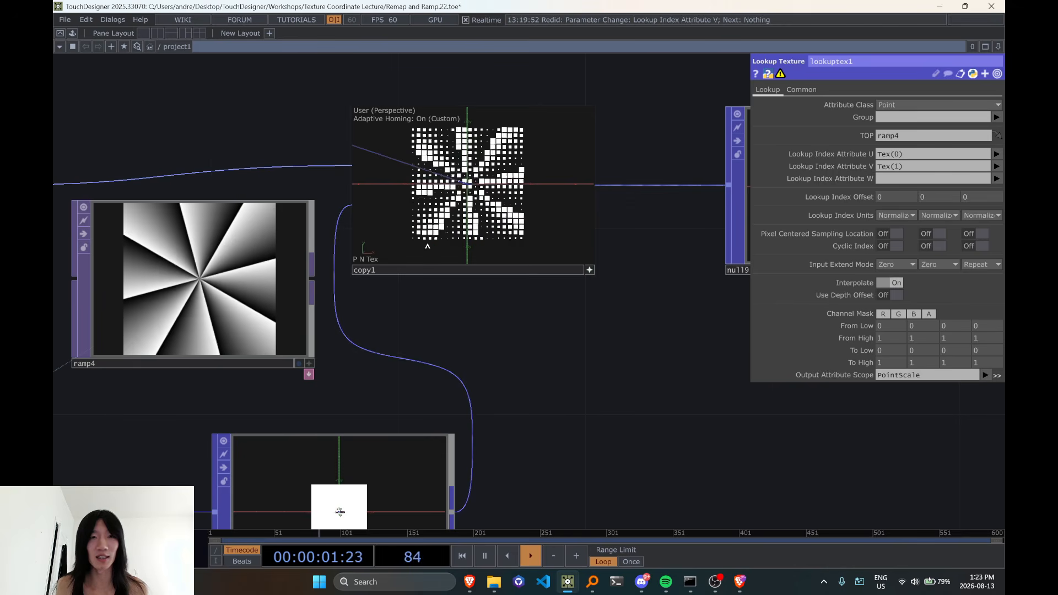
left_click(892, 234)
left_click(932, 234)
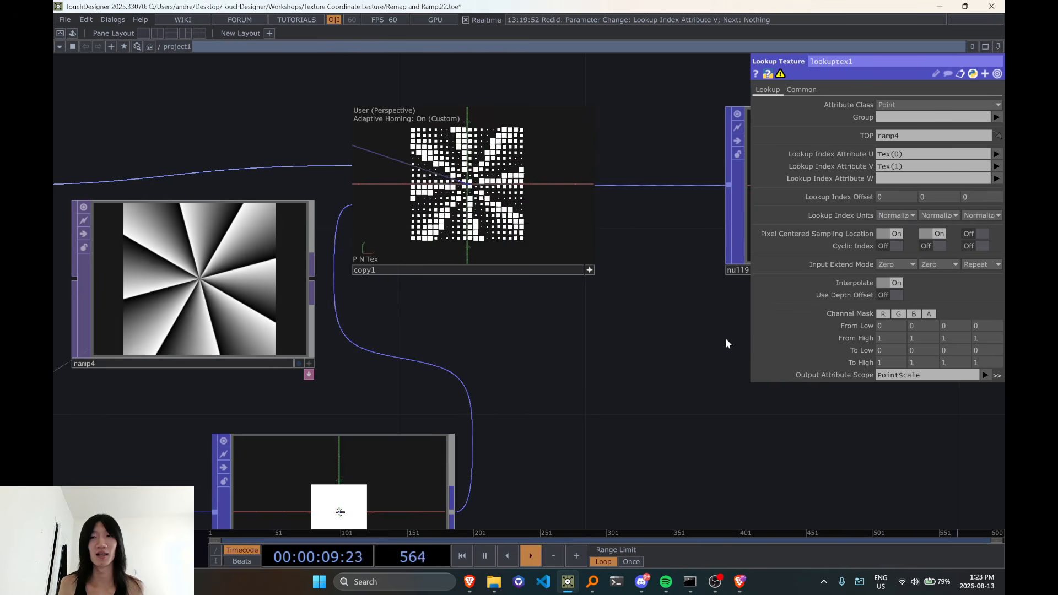
Review the earlier UV network of pattern, crop, reorder and math operators, comparing its pixel-centering with the lookup example
scroll(647, 369, "down", 5)
left_click_drag(667, 285, 455, 423)
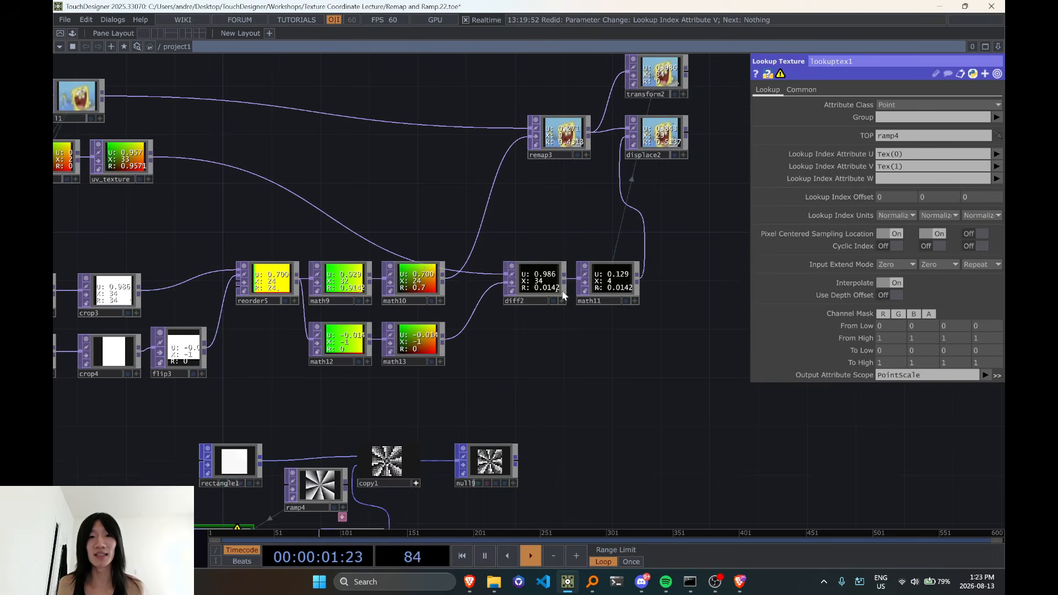
scroll(562, 294, "up", 6)
left_click_drag(413, 370, 629, 355)
left_click_drag(236, 417, 597, 421)
scroll(471, 421, "down", 2)
left_click_drag(223, 384, 314, 398)
middle_click_drag(444, 229, 416, 264)
left_click_drag(416, 263, 480, 256)
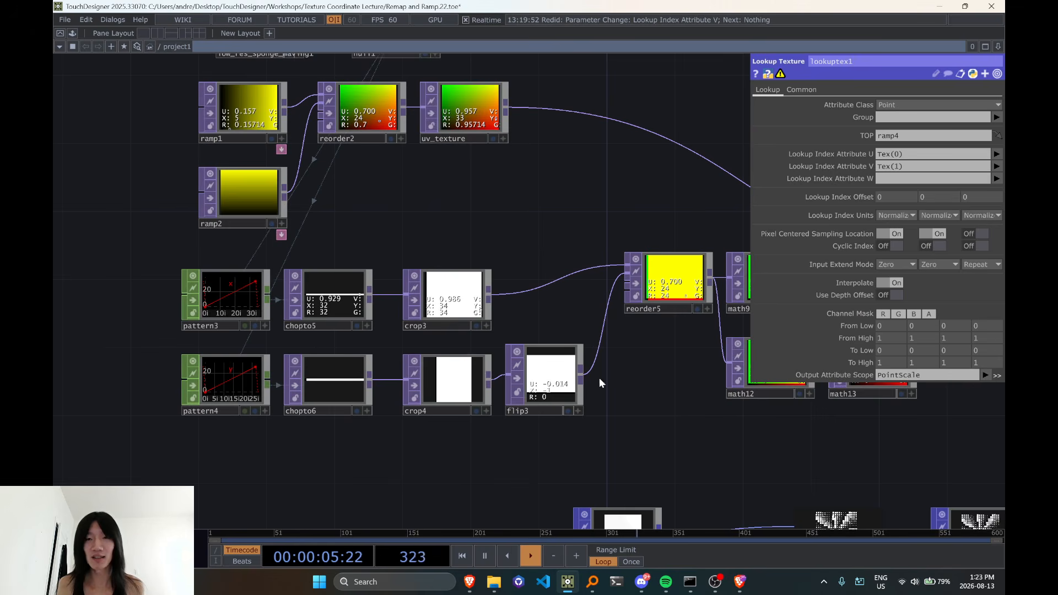
left_click_drag(696, 391, 353, 200)
left_click_drag(510, 442, 576, 395)
middle_click_drag(576, 396, 636, 370)
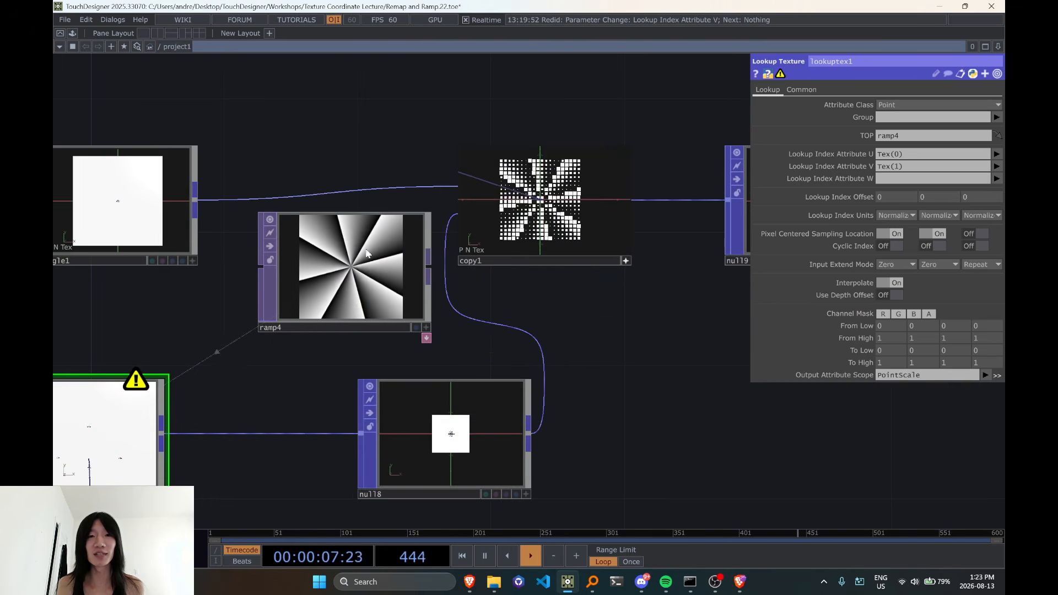
left_click_drag(267, 408, 333, 388)
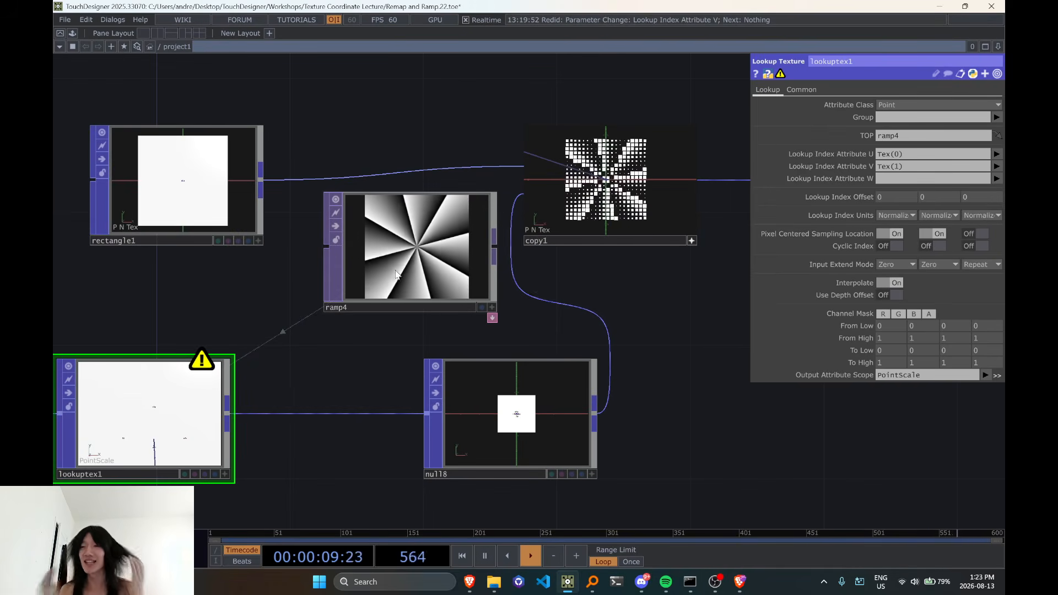
Move ramp4 back beneath lookuptex1
left_click_drag(395, 274, 300, 398)
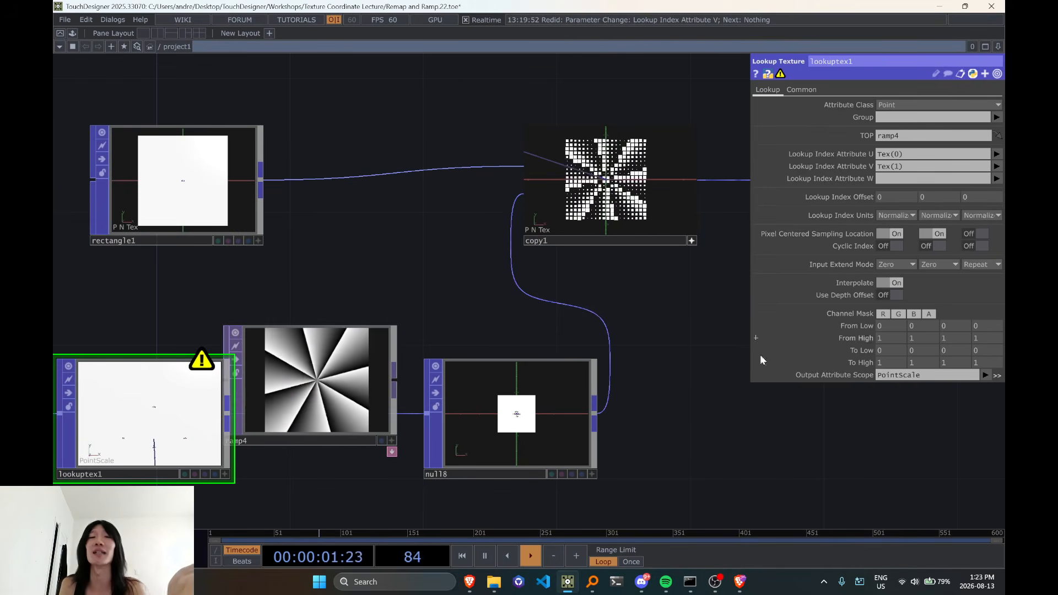
scroll(701, 397, "down", 4)
left_click_drag(466, 487, 402, 452)
left_click_drag(441, 345, 355, 448)
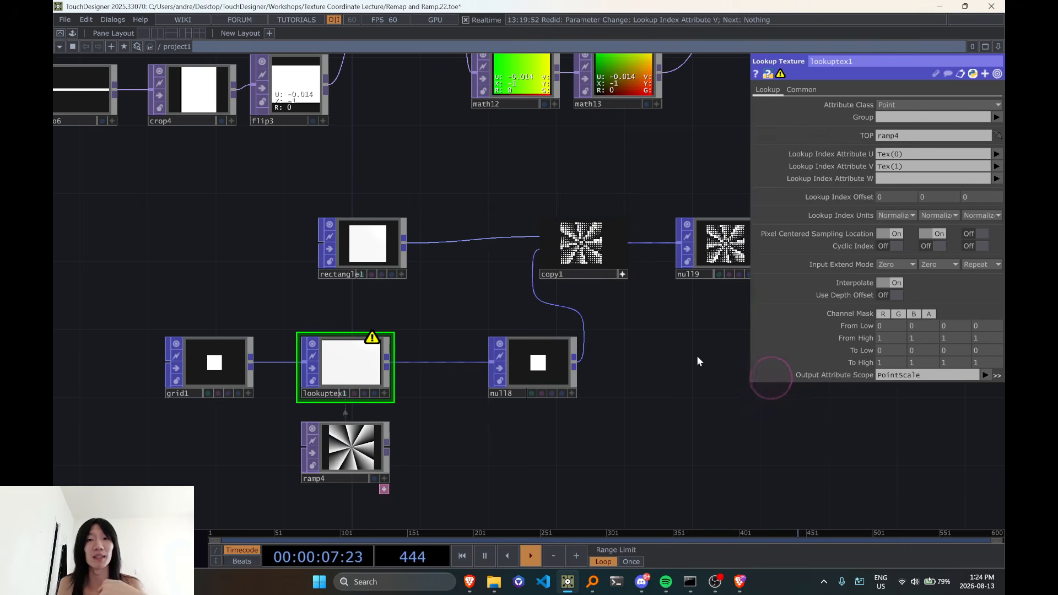
Turn off Interpolate in lookuptex1 after toggling it to compare the effect on copy1's rectangles
scroll(626, 298, "up", 5)
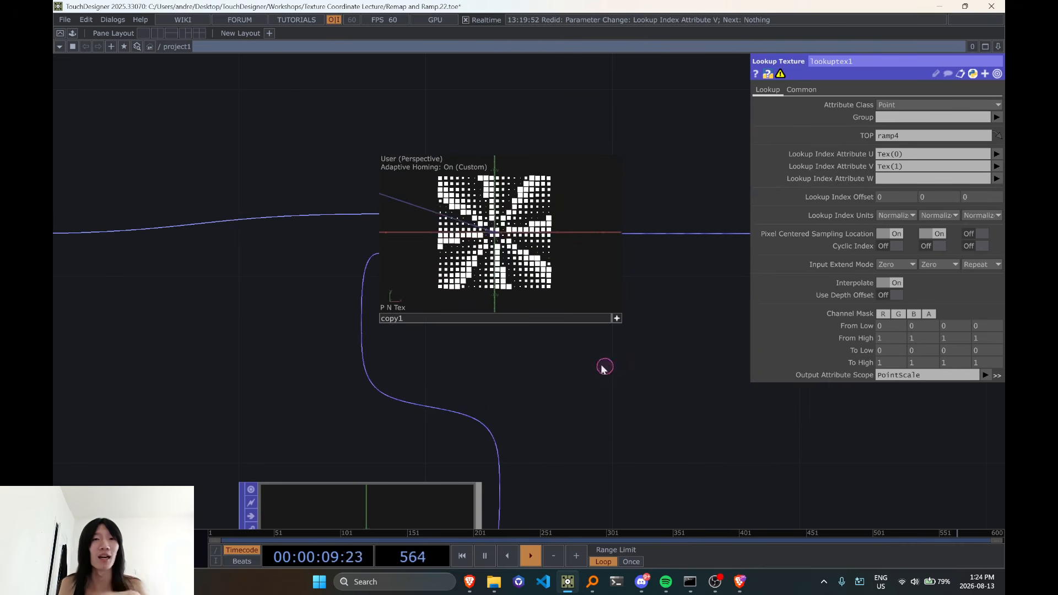
scroll(488, 348, "up", 3)
scroll(488, 348, "down", 5)
scroll(488, 348, "up", 5)
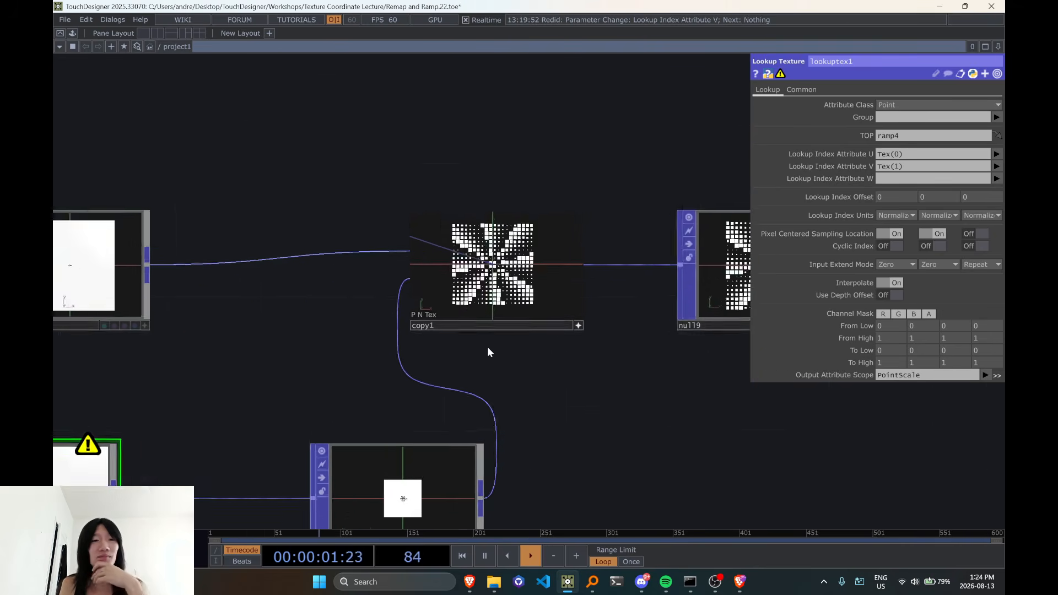
scroll(606, 347, "down", 4)
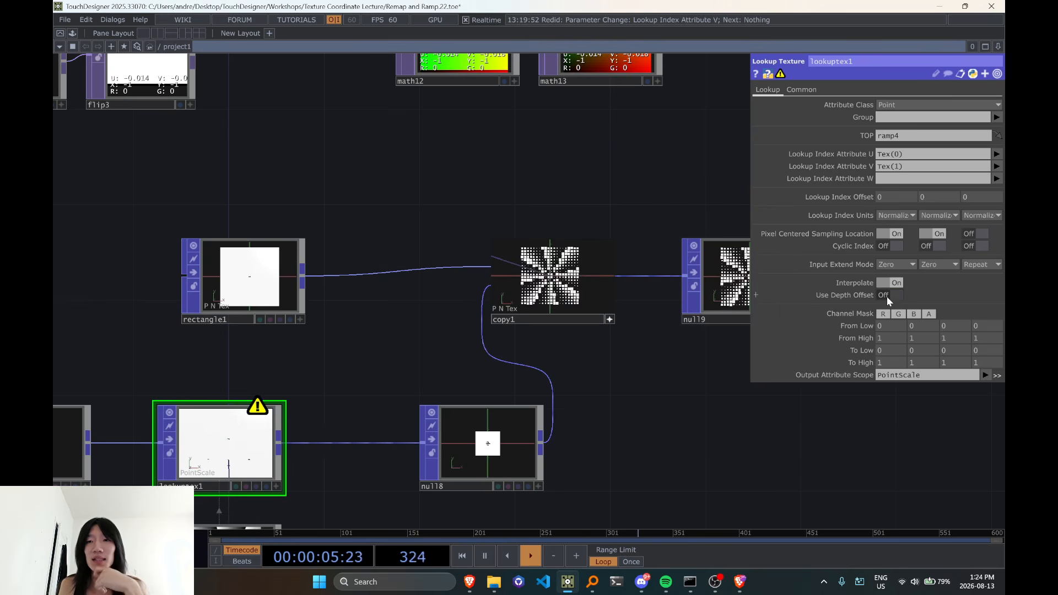
scroll(594, 358, "up", 5)
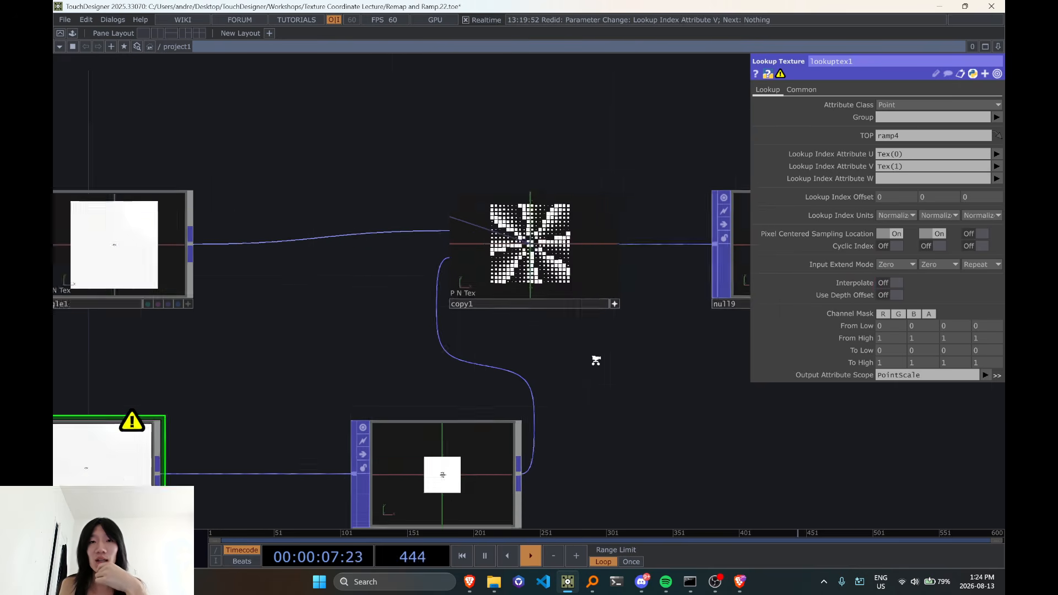
left_click(895, 283)
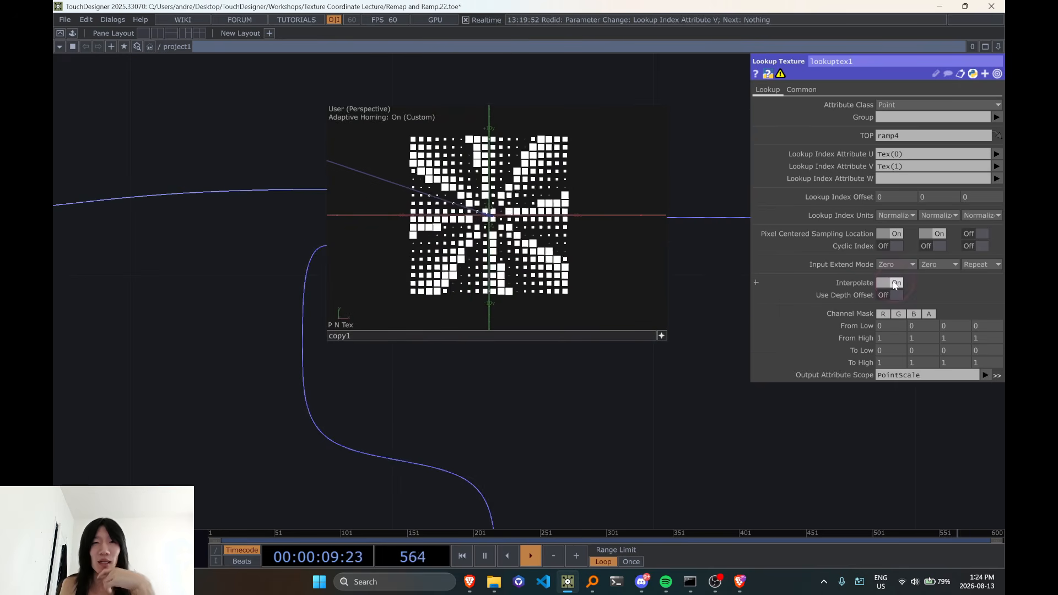
left_click(895, 283)
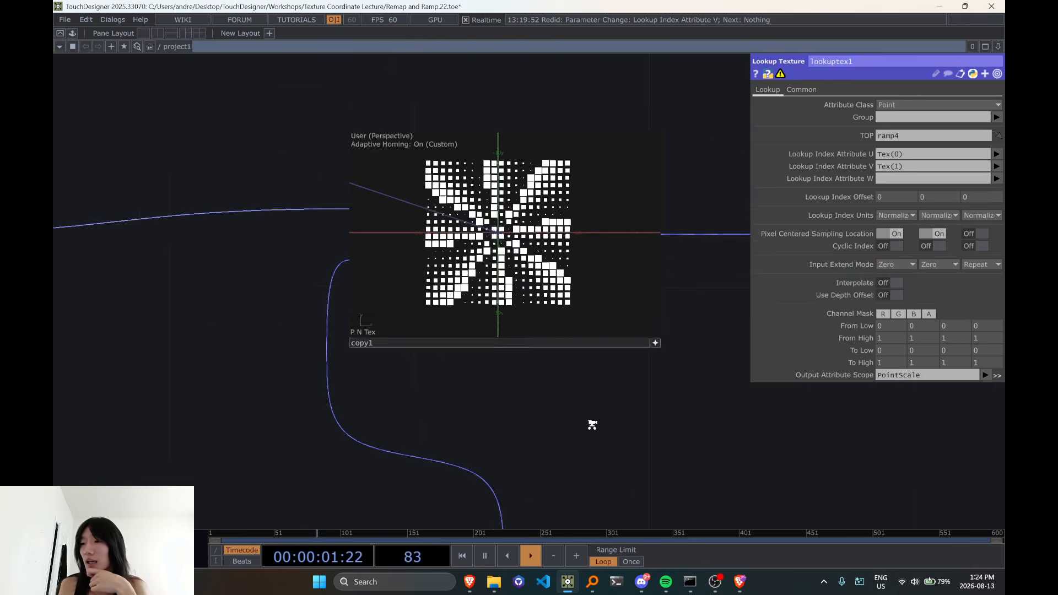
scroll(606, 435, "down", 5)
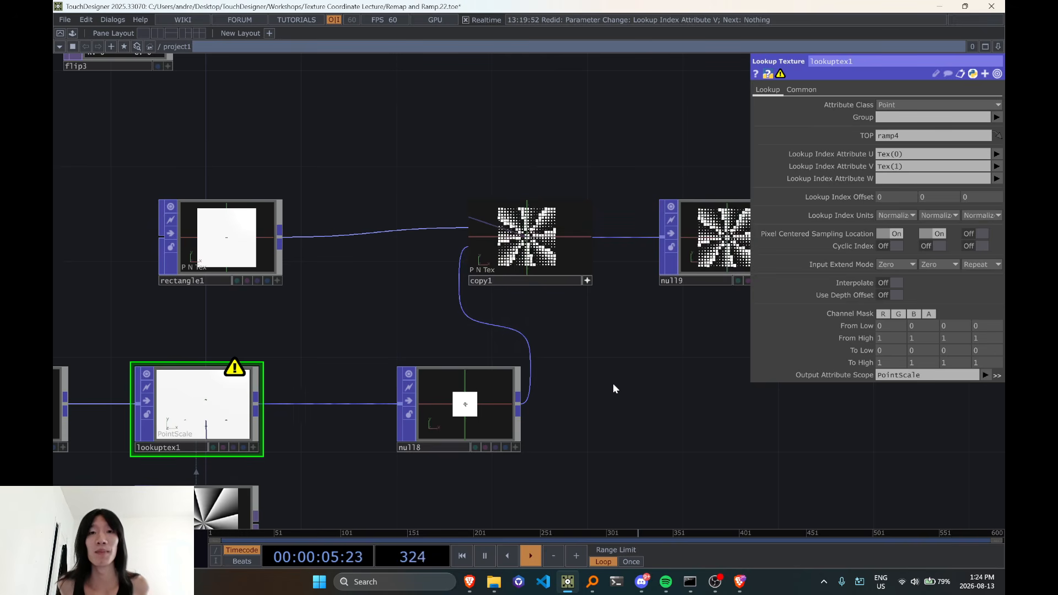
scroll(614, 383, "down", 1)
left_click_drag(648, 354, 503, 375)
scroll(504, 375, "down", 1)
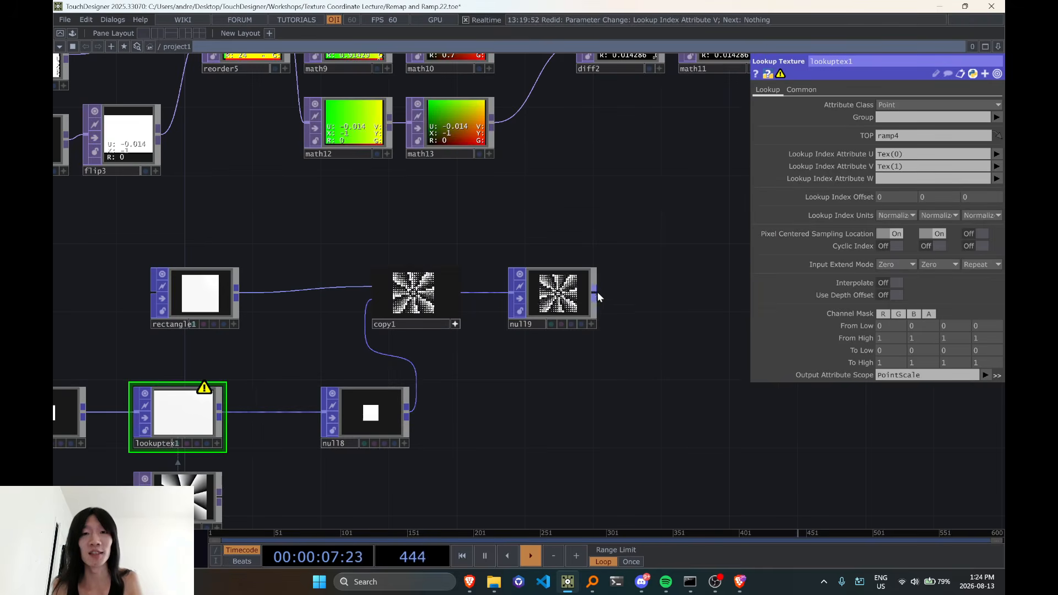
key("Tab")
left_click(452, 233)
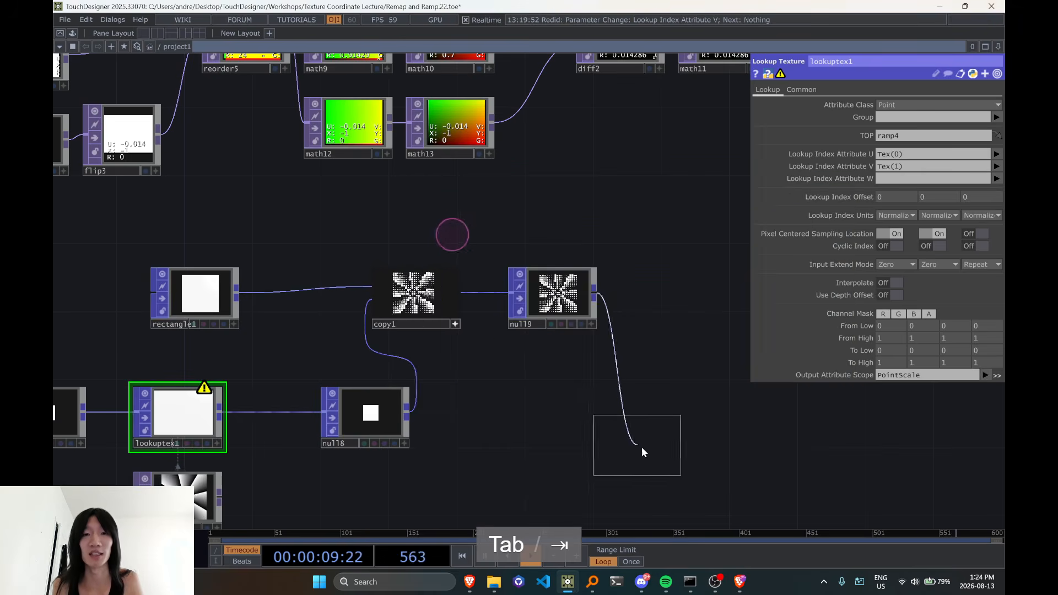
key("Escape")
left_click_drag(509, 374, 566, 291)
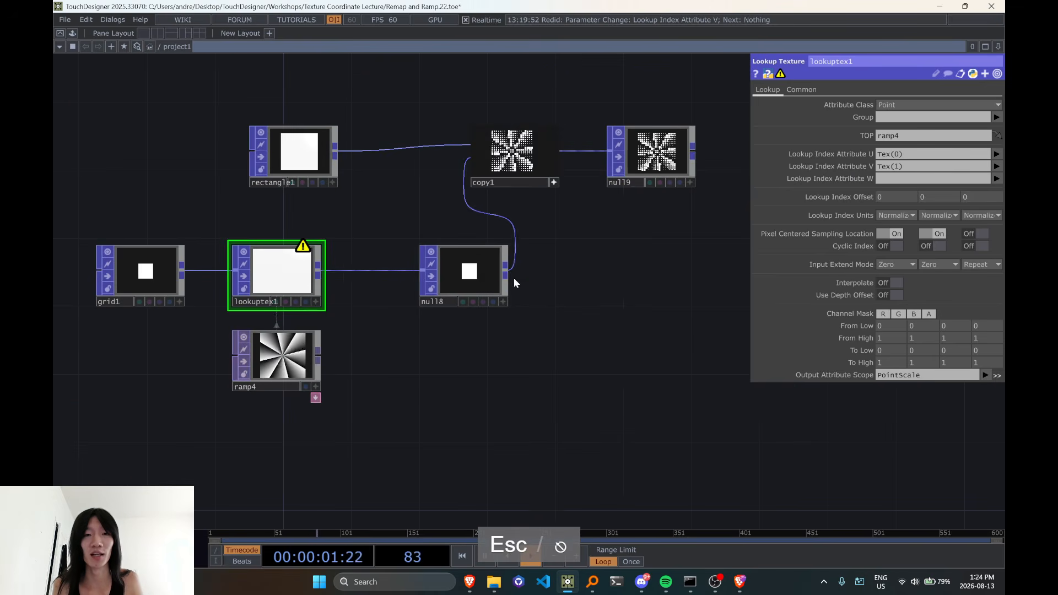
double_click(567, 276)
key("Escape")
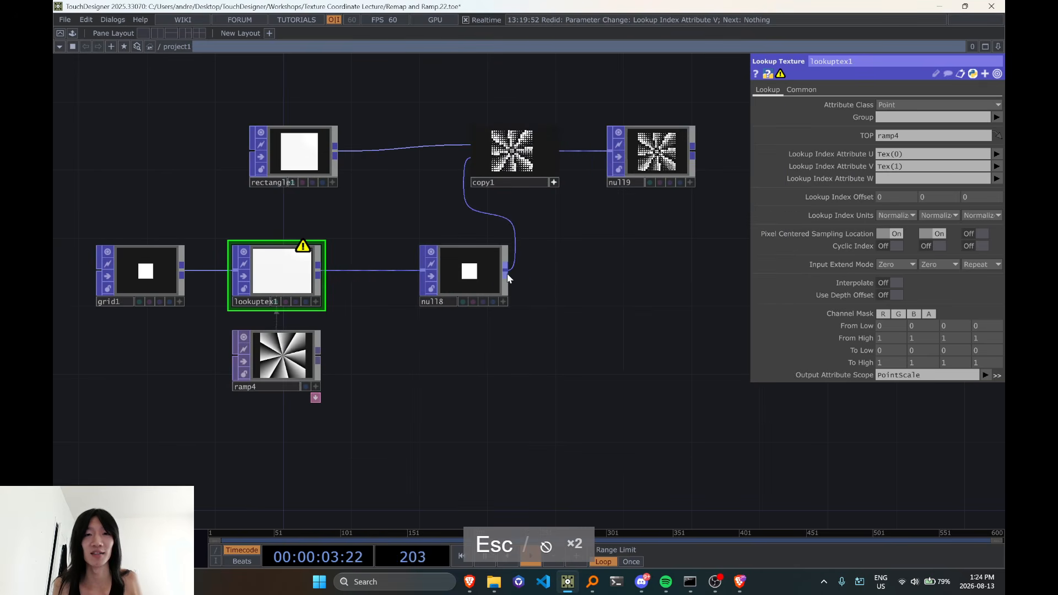
Add a POP to DAT that reads null8's points, placed below null8
key("Tab")
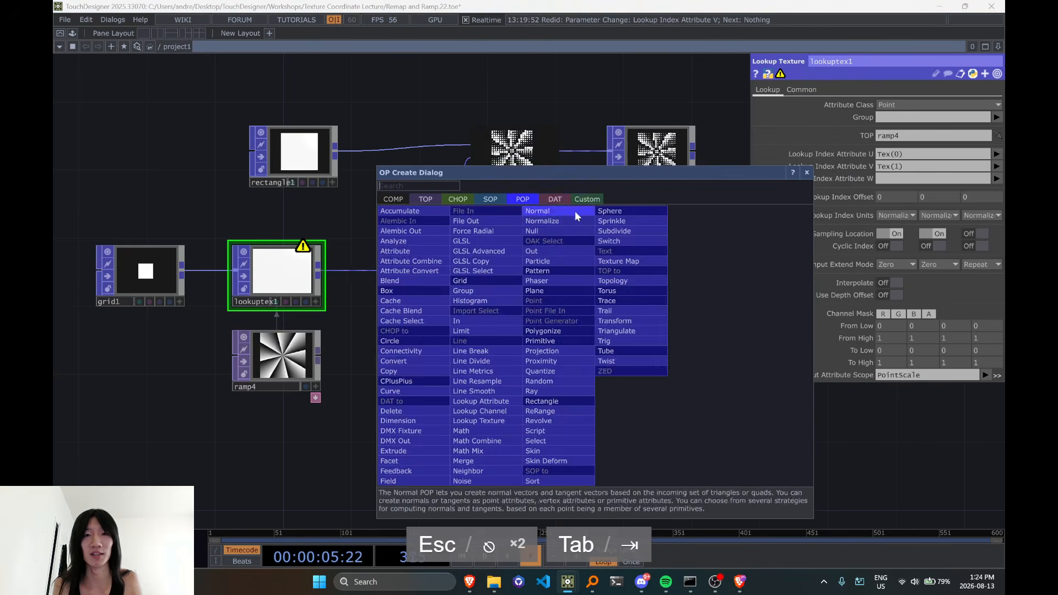
left_click(557, 200)
left_click(404, 220)
left_click(556, 390)
scroll(555, 386, "up", 6)
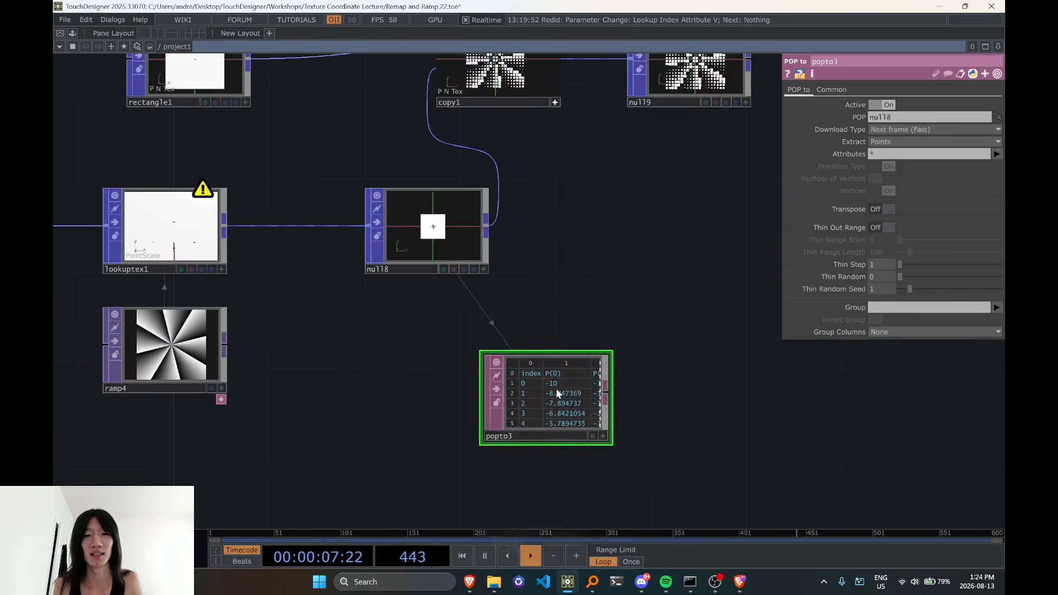
Examine popto3's point table, comparing the PointScale values with the position and Tex coordinate columns across the rows
left_click(652, 491)
scroll(562, 403, "down", 20)
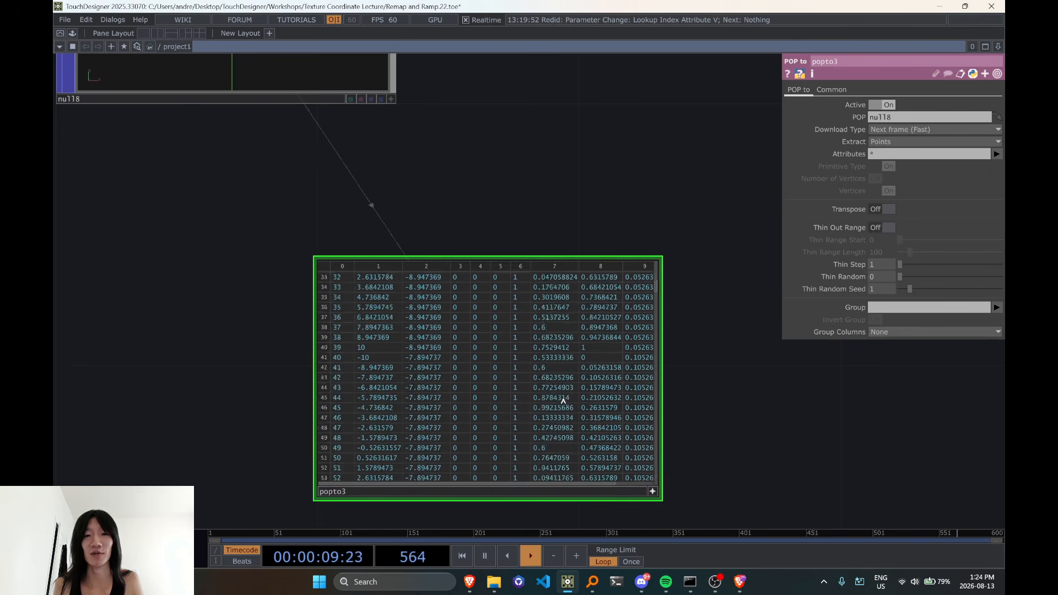
scroll(562, 403, "up", 17)
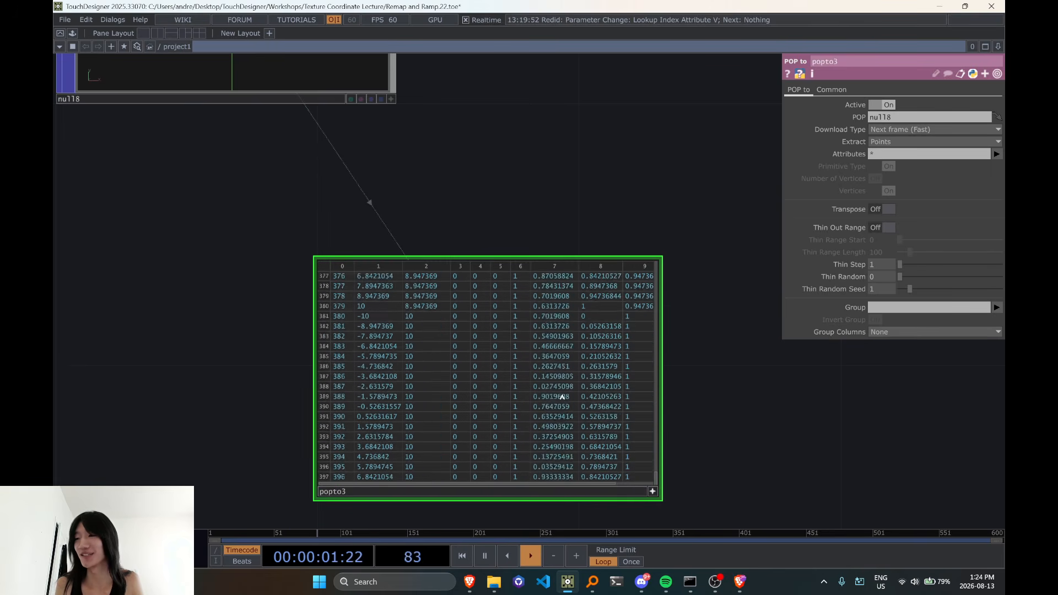
scroll(563, 397, "up", 3)
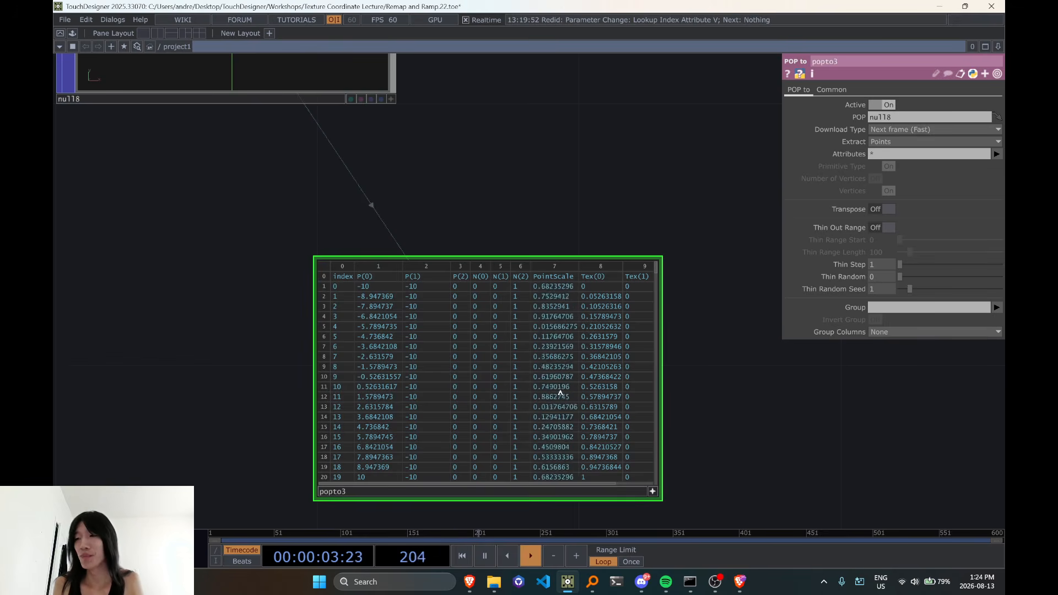
scroll(560, 393, "down", 2)
scroll(554, 381, "down", 1)
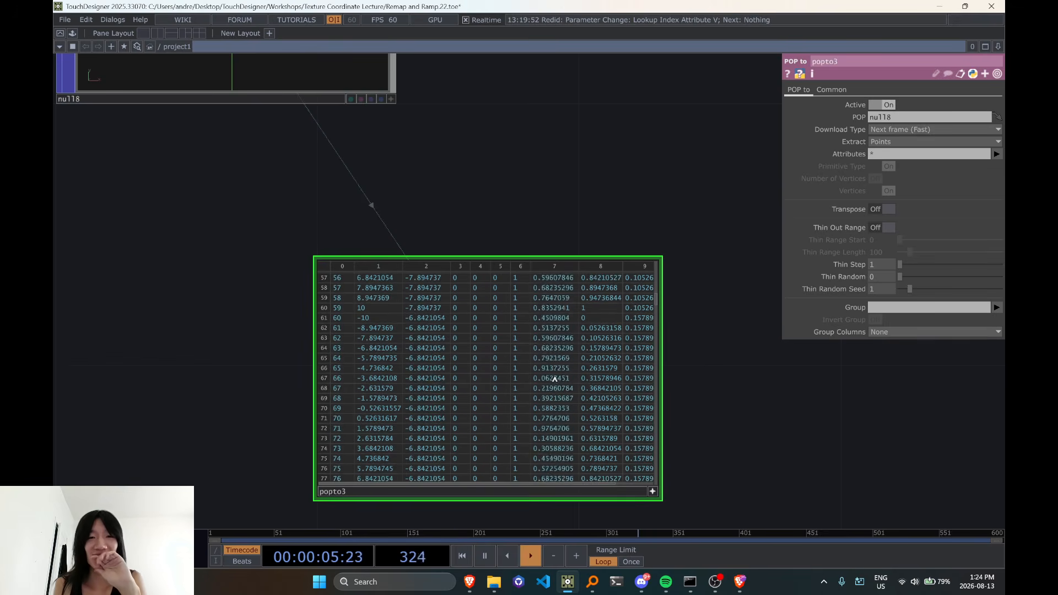
scroll(547, 218, "down", 5)
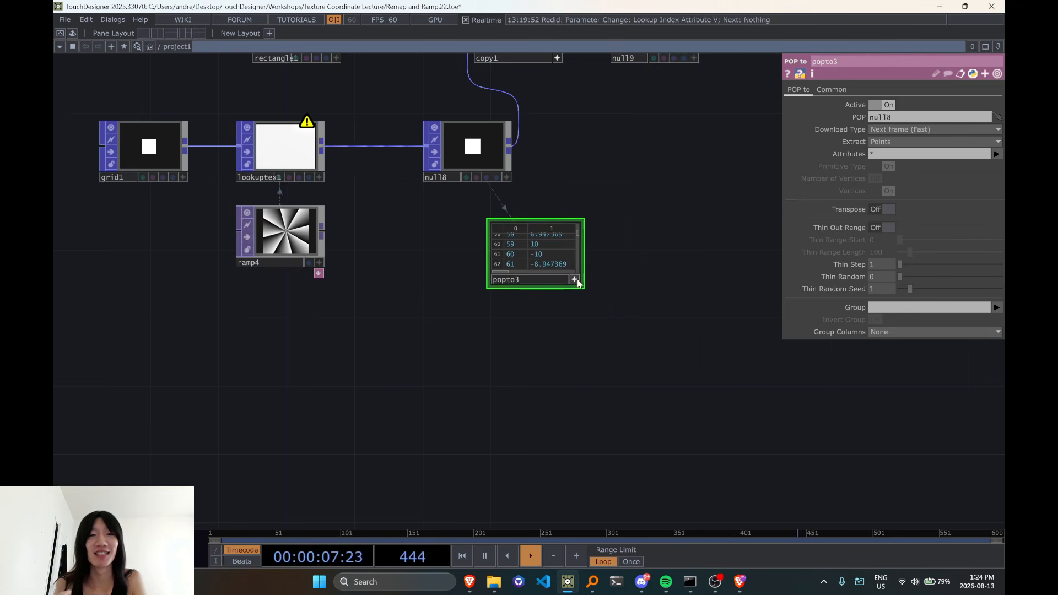
Delete the popto3 table operator below null8
scroll(551, 259, "up", 5)
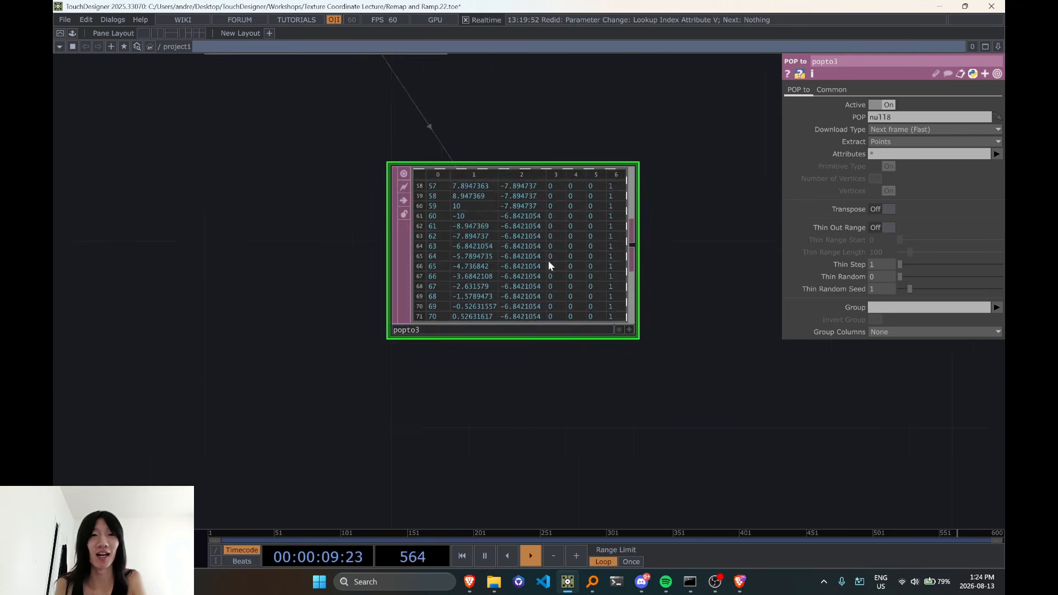
key("Delete")
scroll(602, 266, "down", 2)
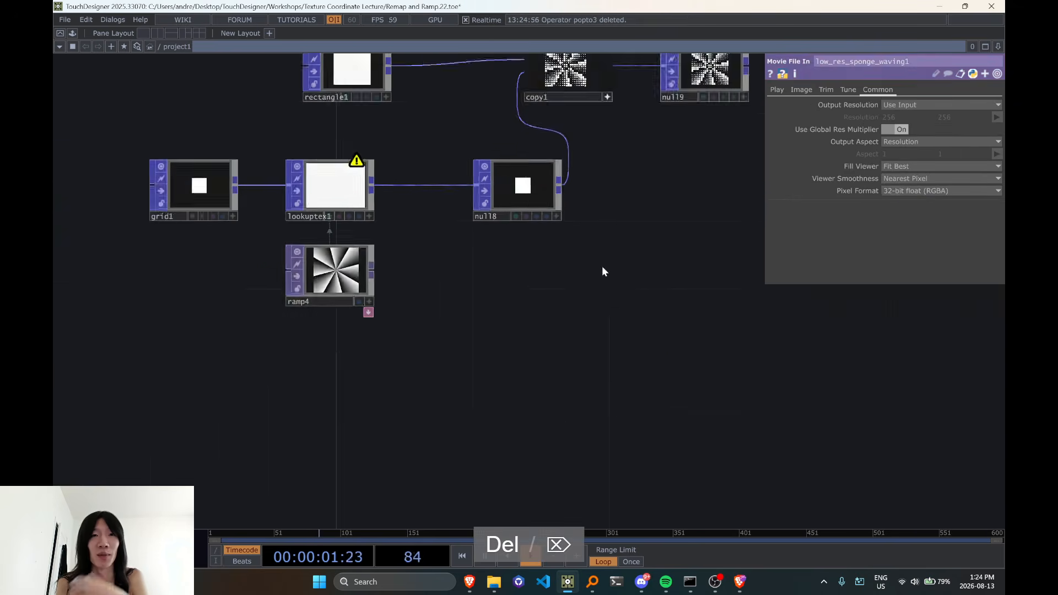
scroll(586, 414, "up", 3)
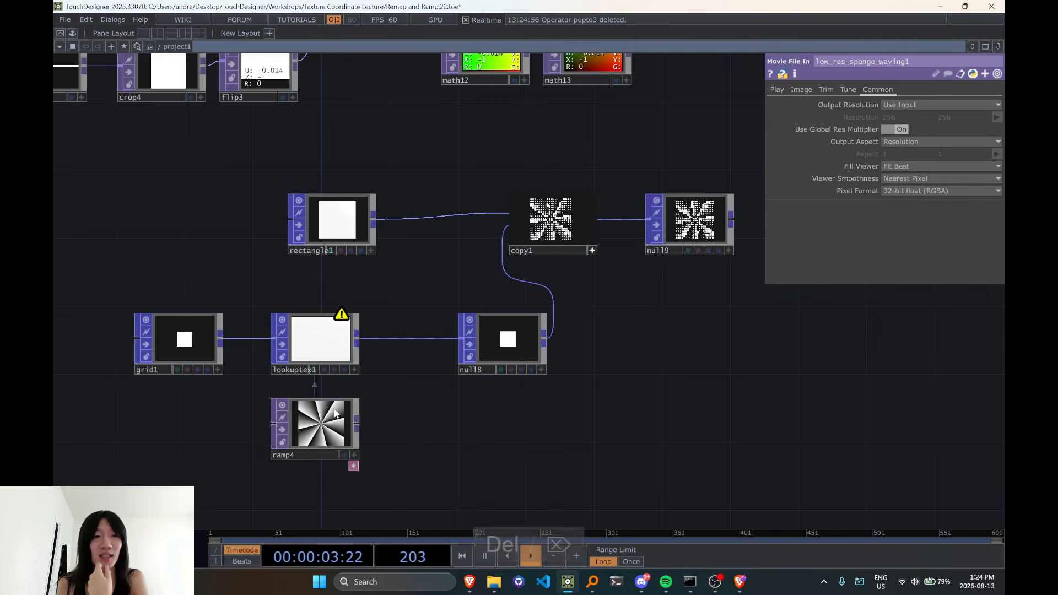
Review lookuptex1's parameters and compare ramp4's texture with the scaled rectangles in copy1 and null9
left_click(338, 366)
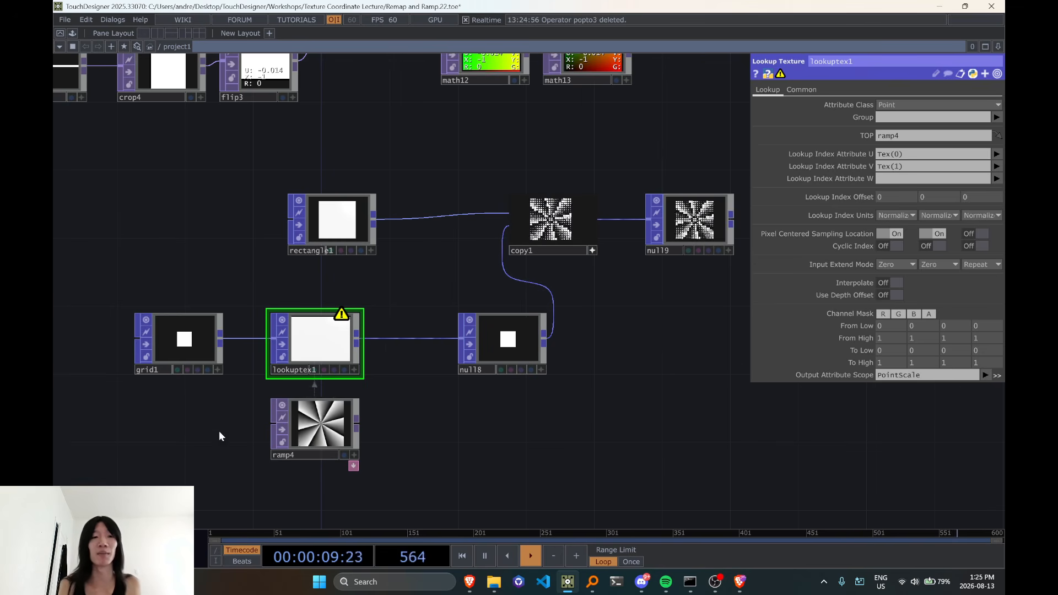
scroll(300, 450, "up", 3)
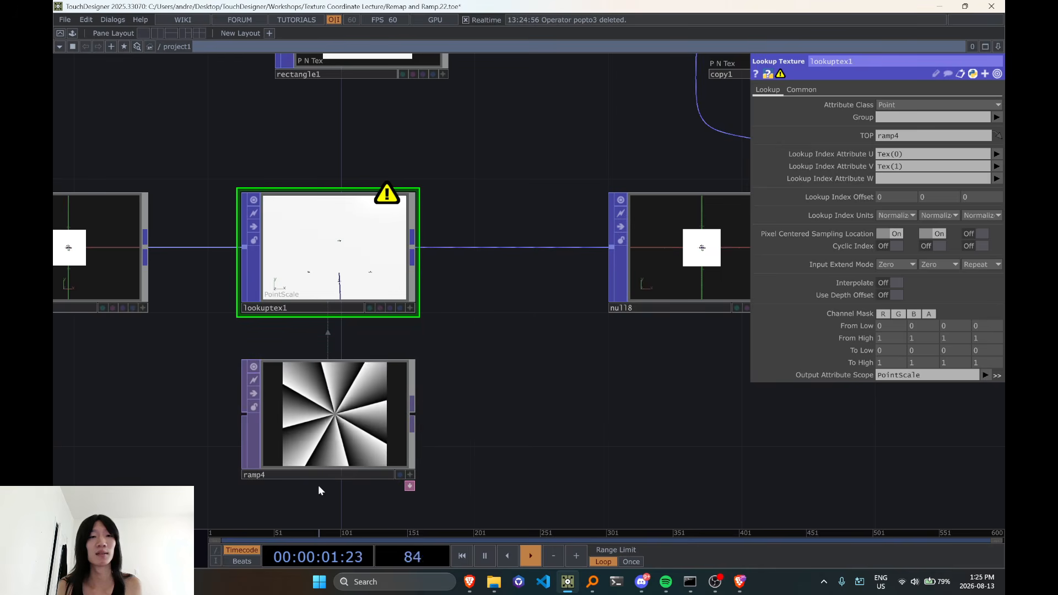
scroll(460, 458, "down", 1)
scroll(460, 458, "down", 5)
left_click_drag(459, 458, 339, 498)
scroll(512, 379, "up", 5)
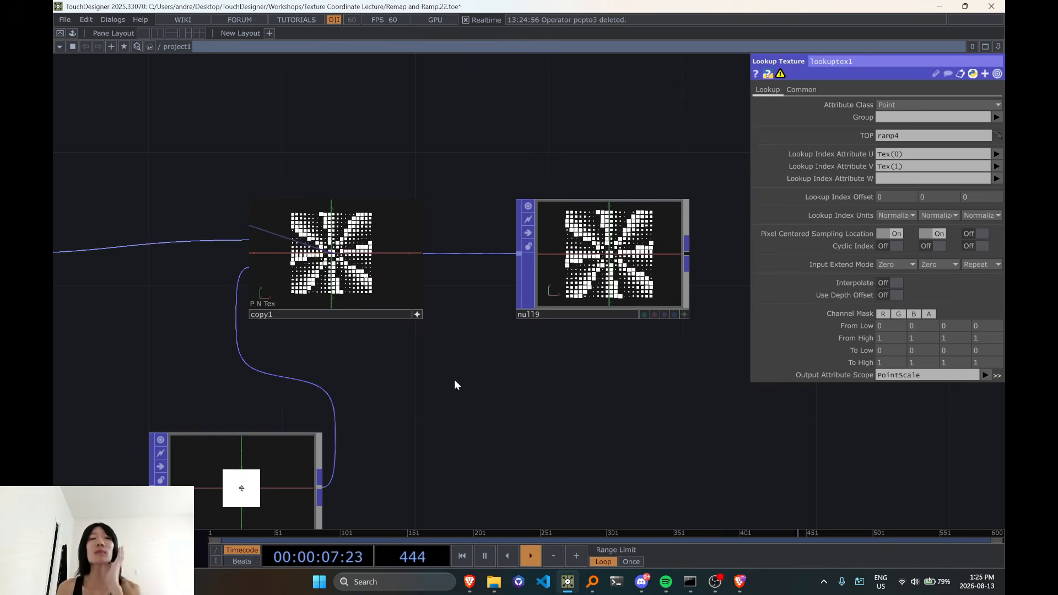
scroll(435, 367, "down", 3)
left_click_drag(442, 395, 623, 361)
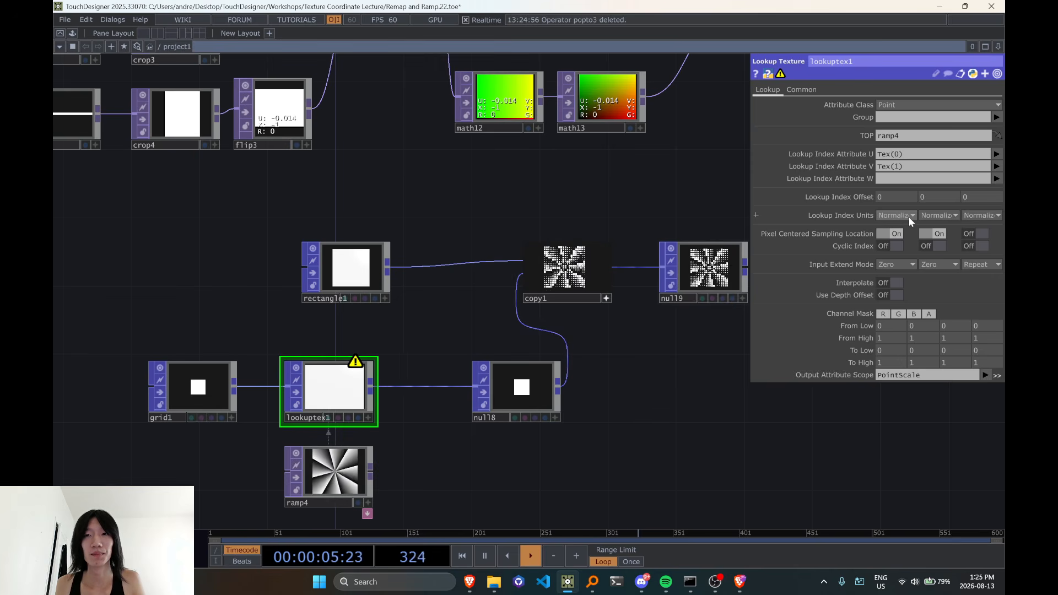
Toggle lookuptex1's Pixel Centered Sampling Location for U and V off and back on to compare the effect
left_click(884, 234)
left_click(937, 234)
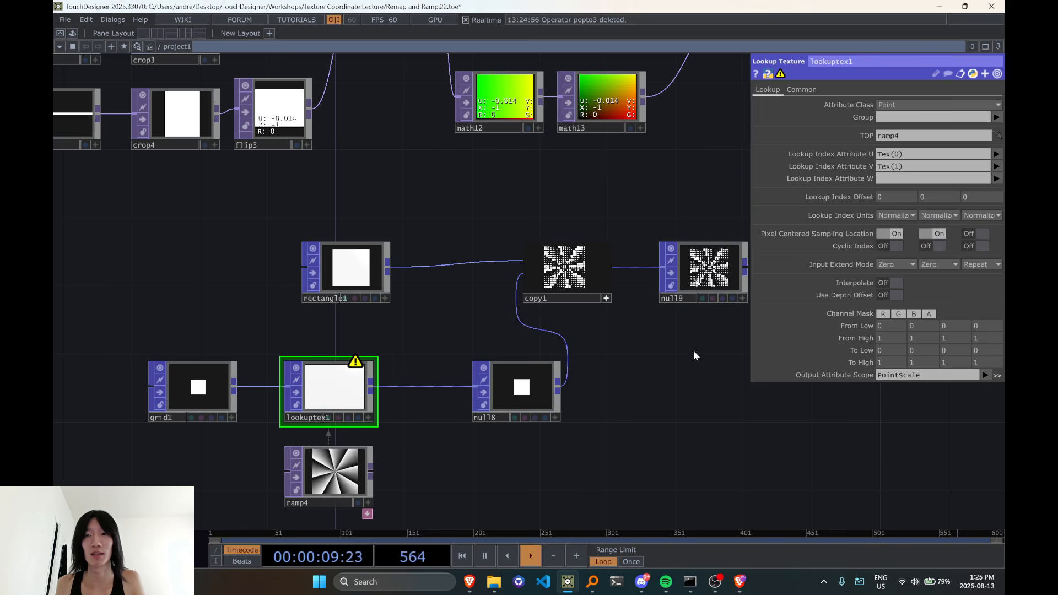
Set lookuptex1's Lookup Index Attributes to P(0) for U and P(1) for V, and check the rectangles in copy1
left_click_drag(908, 156, 851, 164)
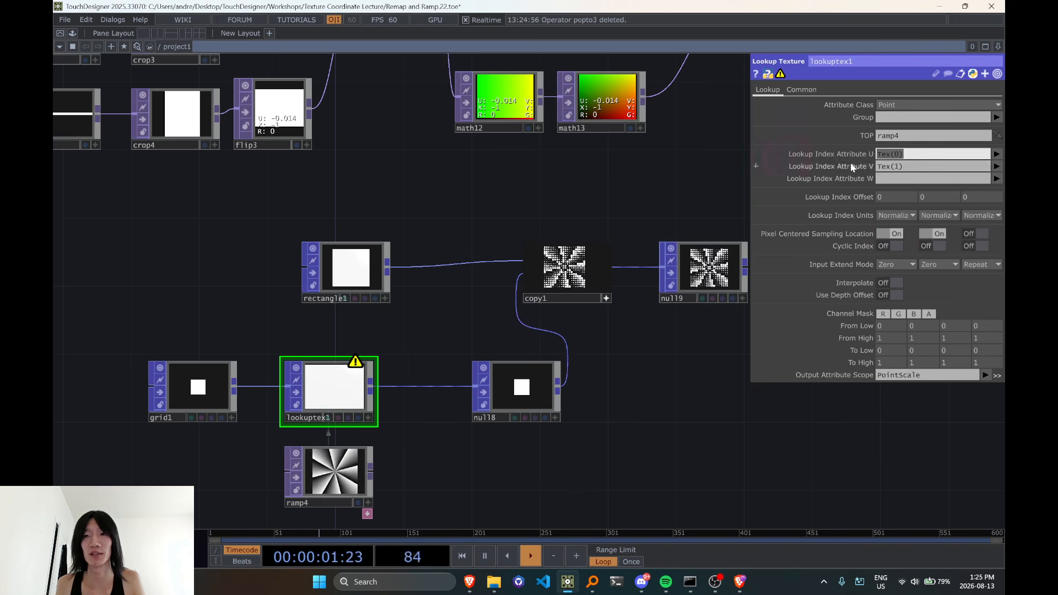
left_click(997, 154)
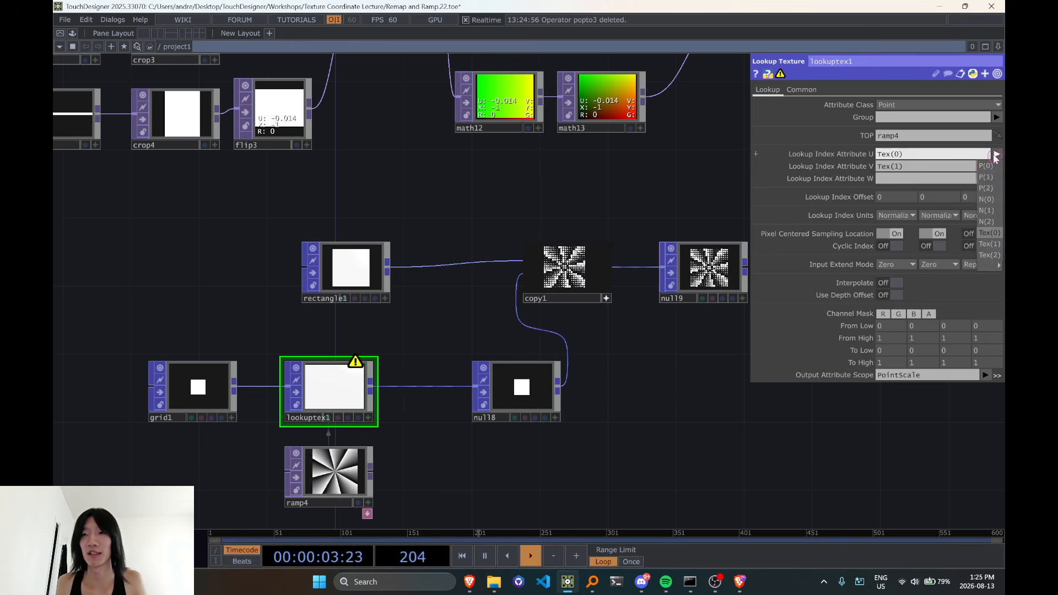
left_click(987, 166)
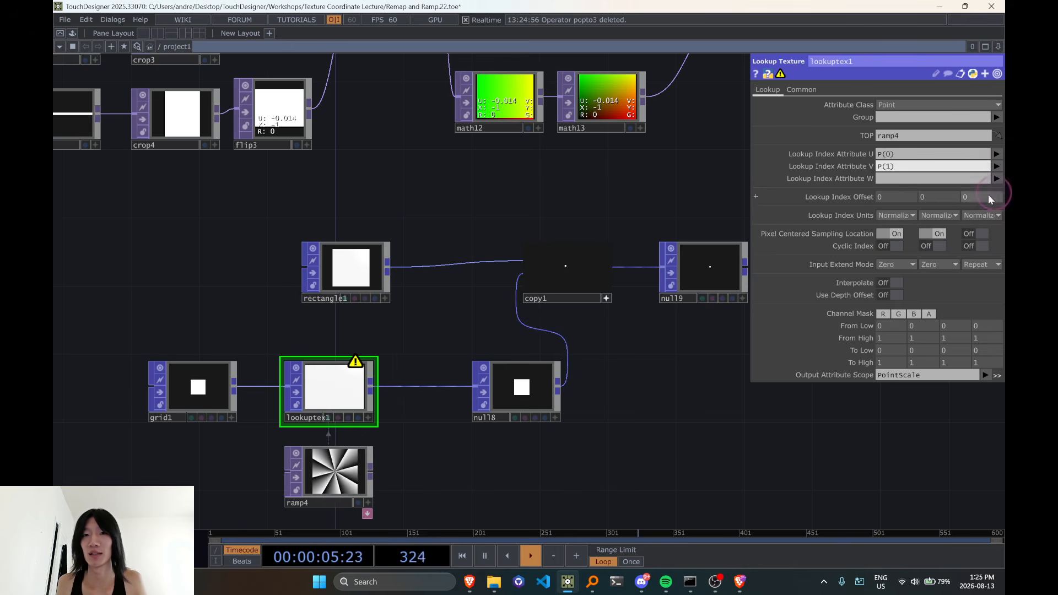
middle_click_drag(621, 382, 488, 392)
scroll(480, 333, "up", 5)
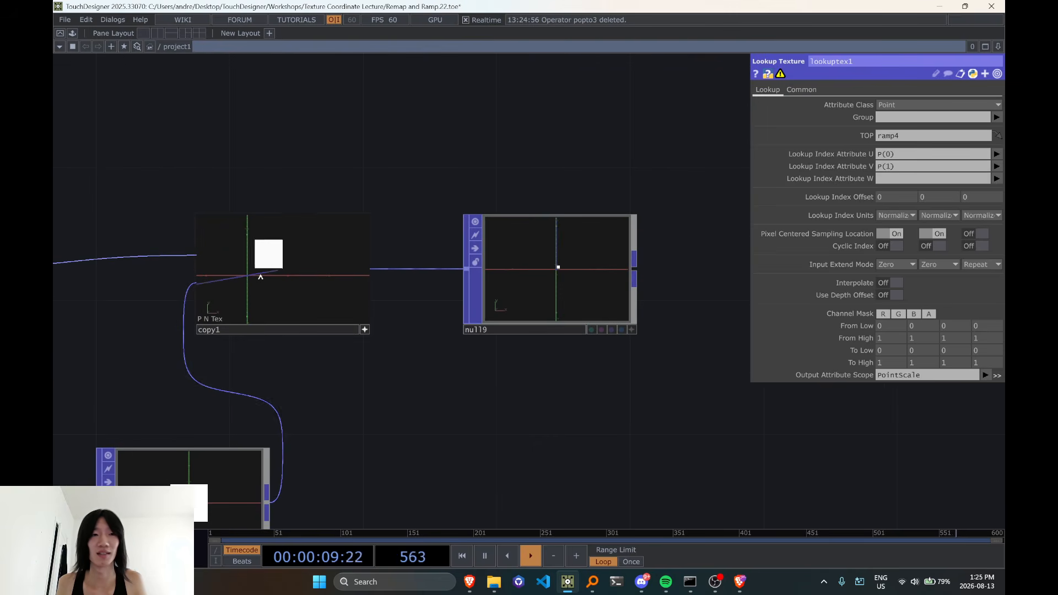
scroll(426, 404, "down", 8)
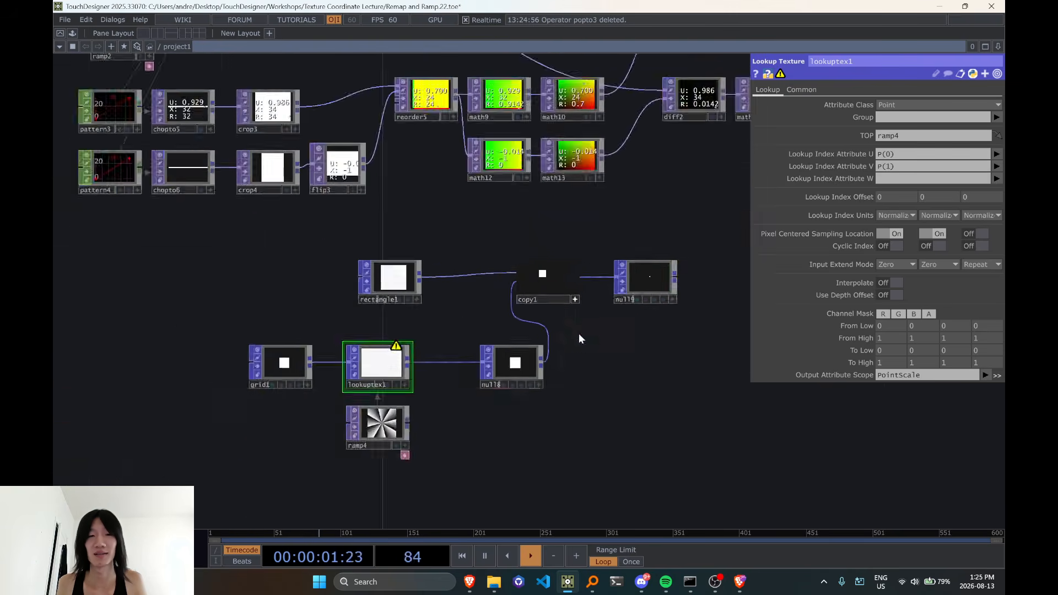
Set lookuptex1's Input Extend Mode to Repeat for both U and V, and check the pattern in copy1
scroll(577, 342, "up", 3)
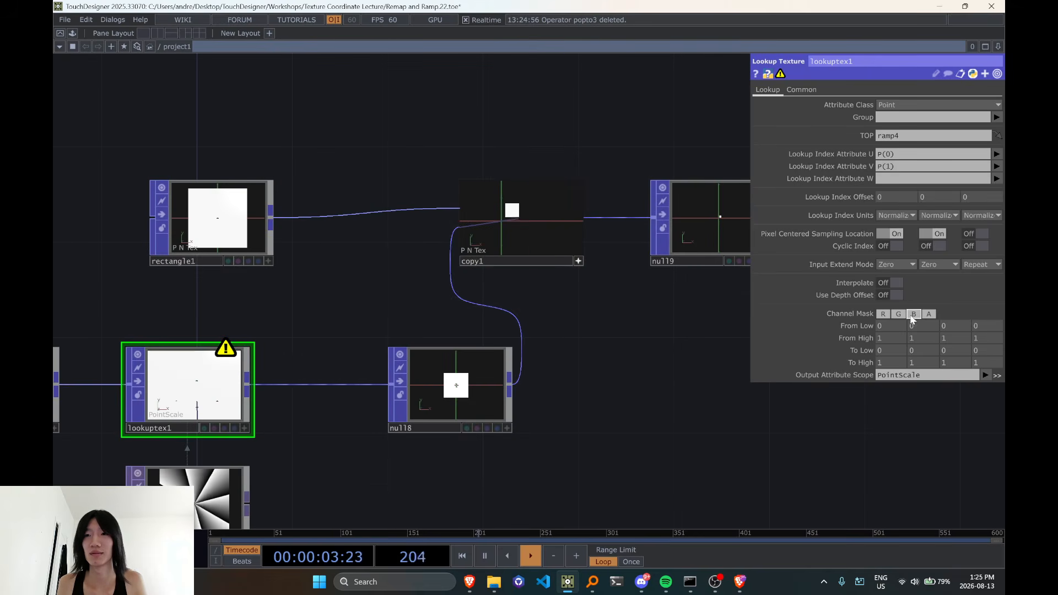
left_click(889, 298)
left_click(937, 265)
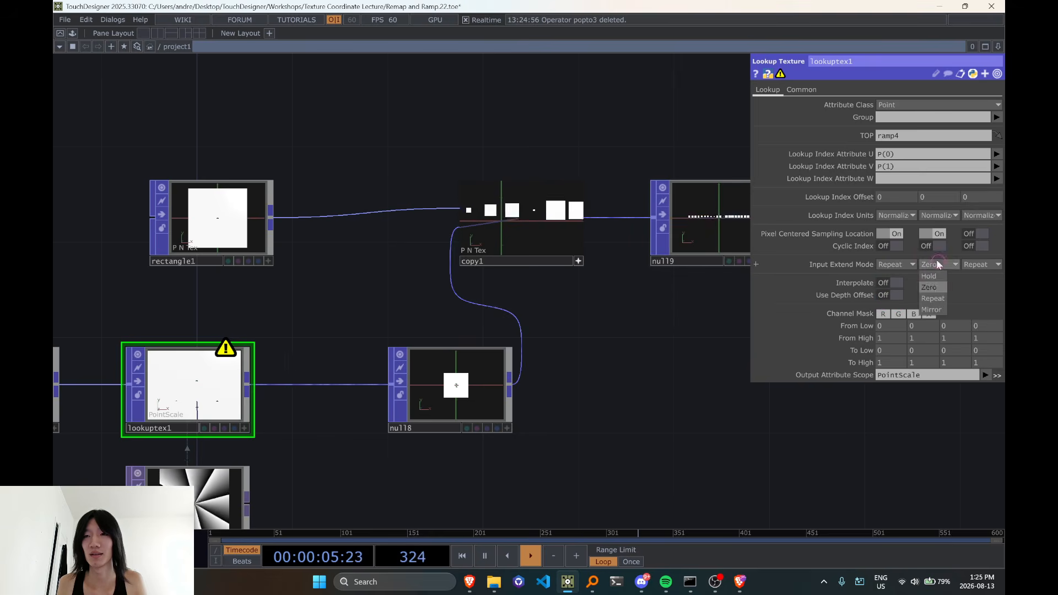
left_click(938, 298)
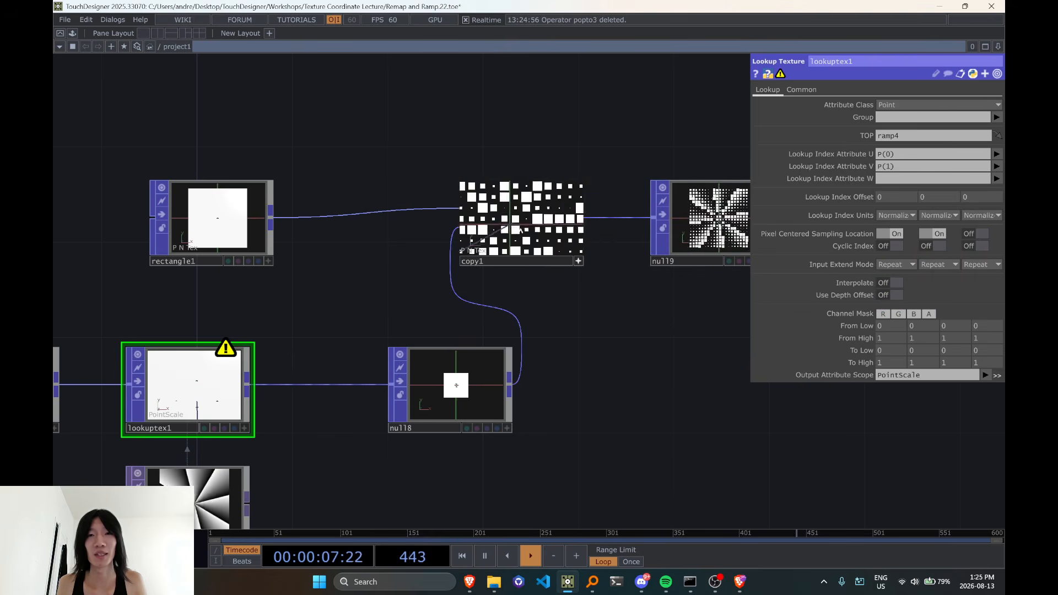
scroll(521, 230, "down", 3)
right_click_drag(522, 231, 526, 222)
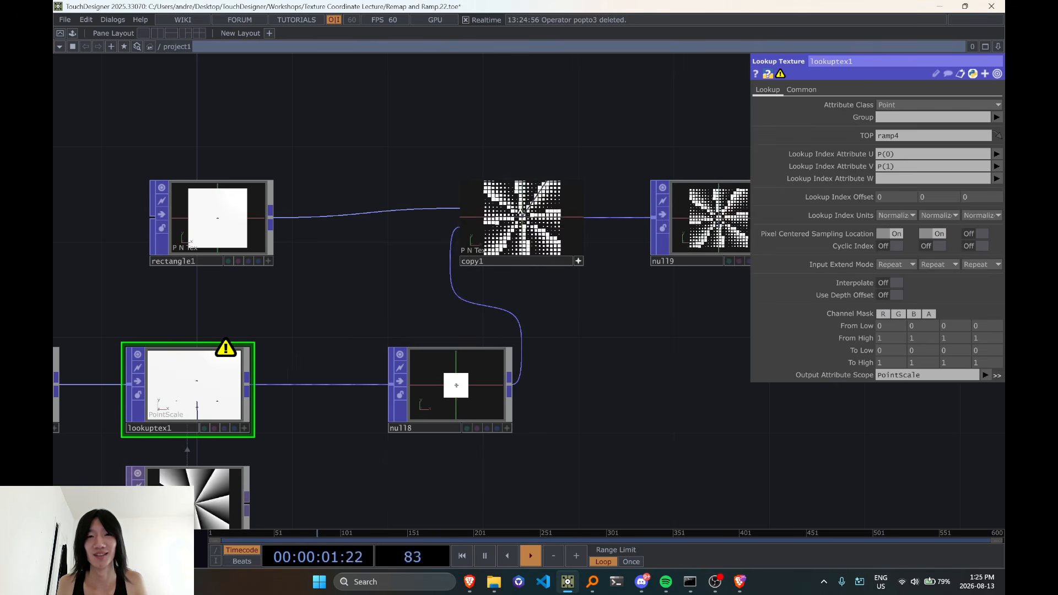
Undo lookuptex1's changes back to Tex(0) and Tex(1) lookup attributes, Zero extend modes and Pixel Centered Sampling Location off for U and V
key("ctrl+z")
key("ctrl+z")
key("ctrl+z")
key("ctrl+z")
key("ctrl+z")
key("ctrl+z")
scroll(567, 303, "up", 2)
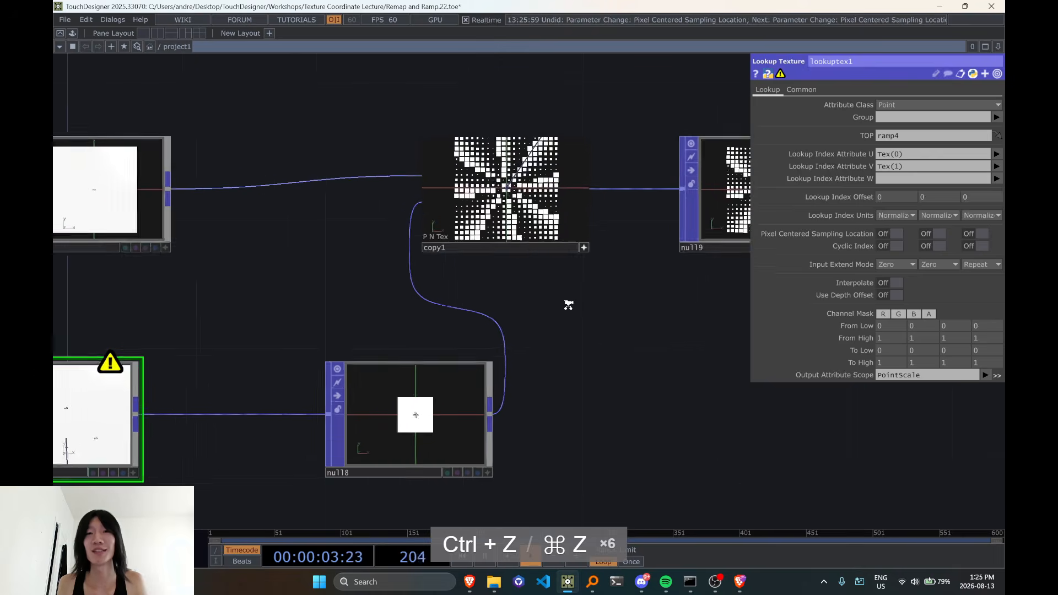
scroll(568, 303, "down", 3)
scroll(567, 303, "down", 2)
key("ctrl+z")
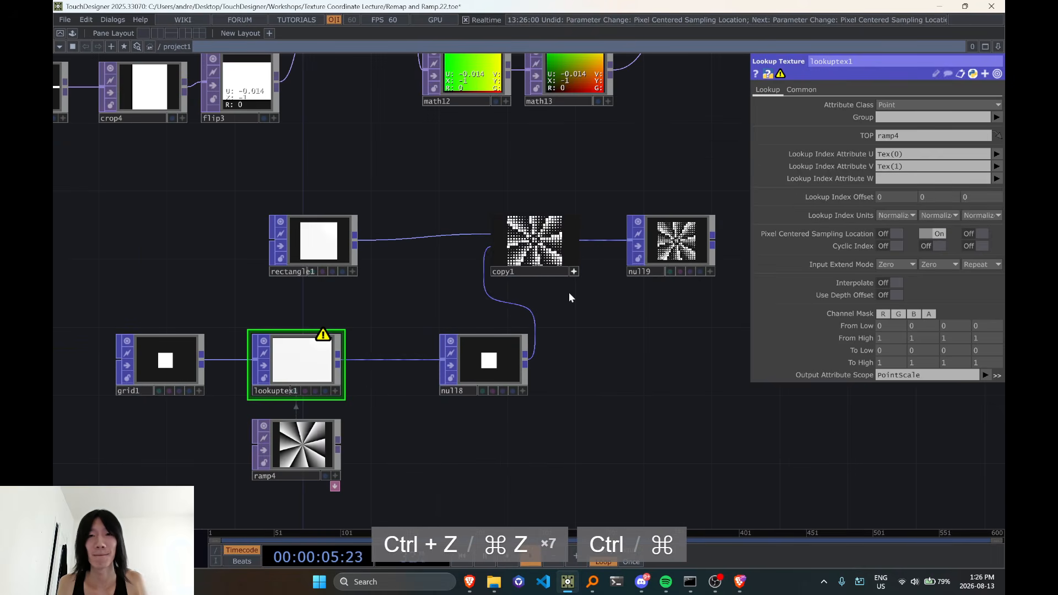
key("ctrl+y")
Select all operators of the lookup example from grid1 and ramp4 to null9, and review how they connect
left_click_drag(607, 340, 537, 360)
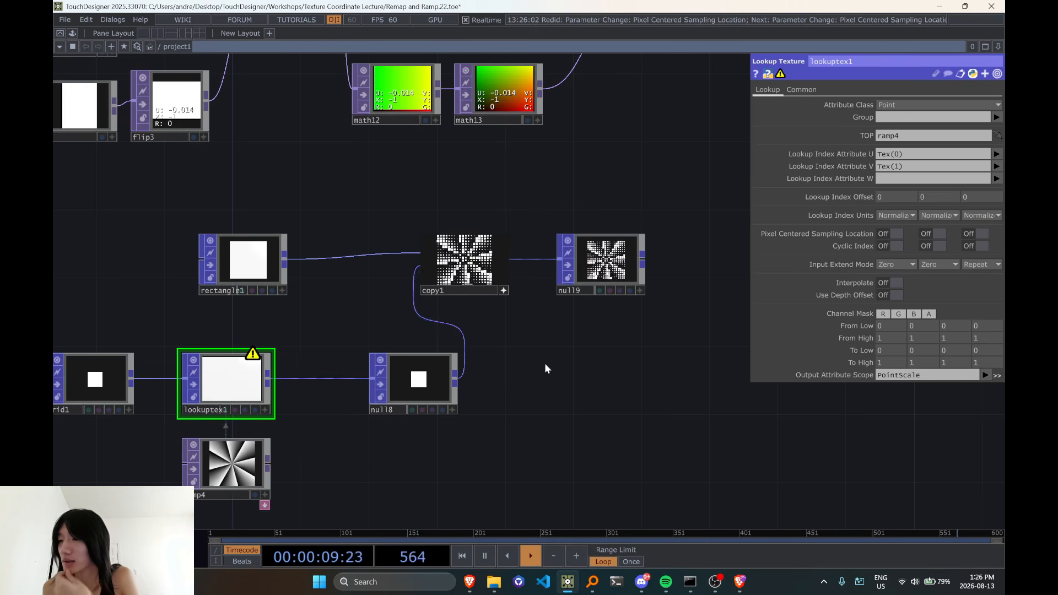
scroll(546, 367, "down", 2)
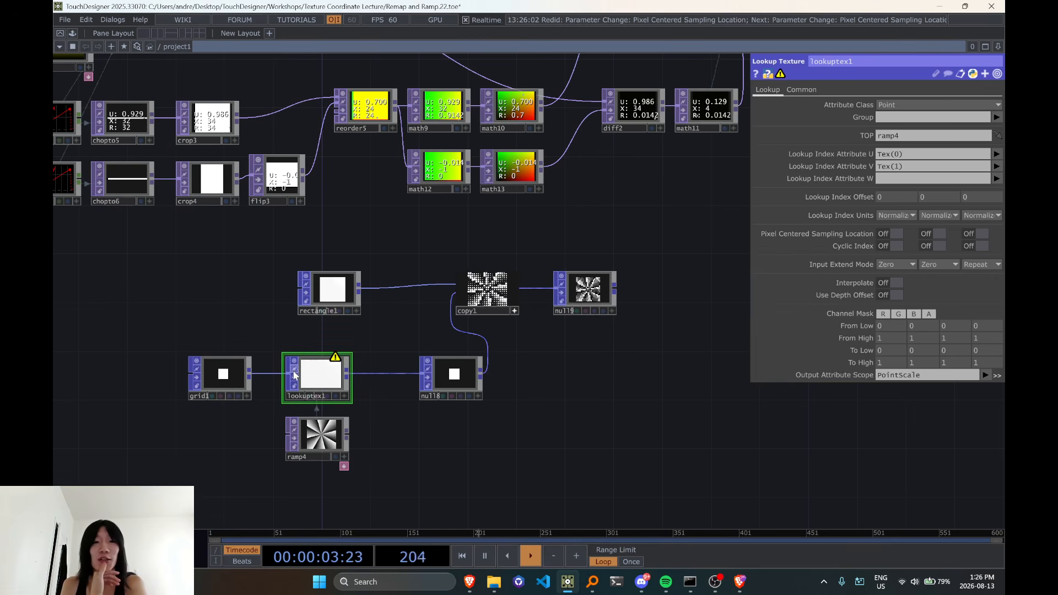
left_click_drag(121, 257, 671, 477)
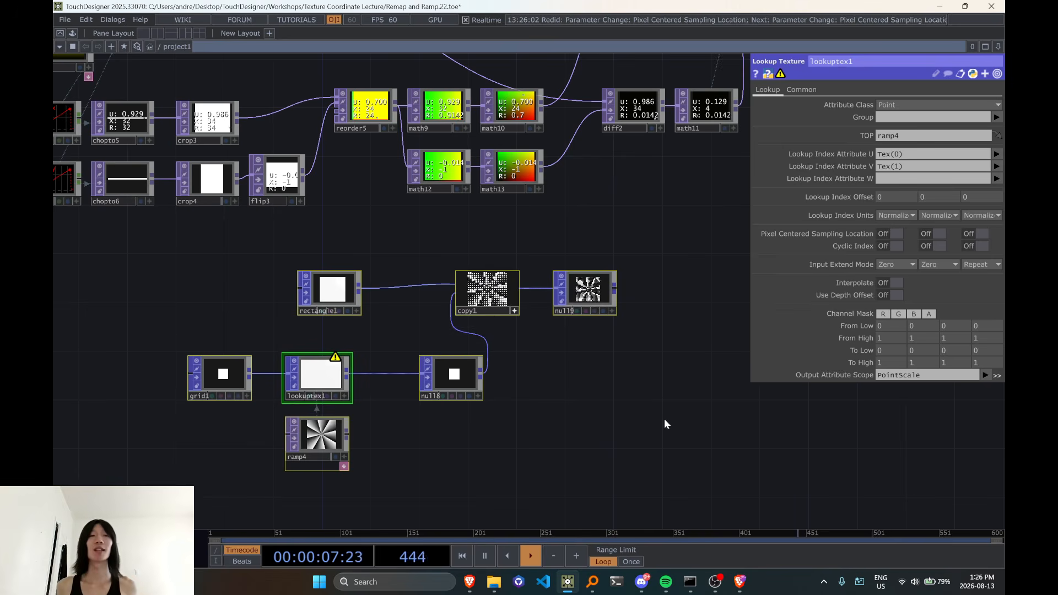
scroll(554, 355, "up", 3)
scroll(497, 291, "down", 4)
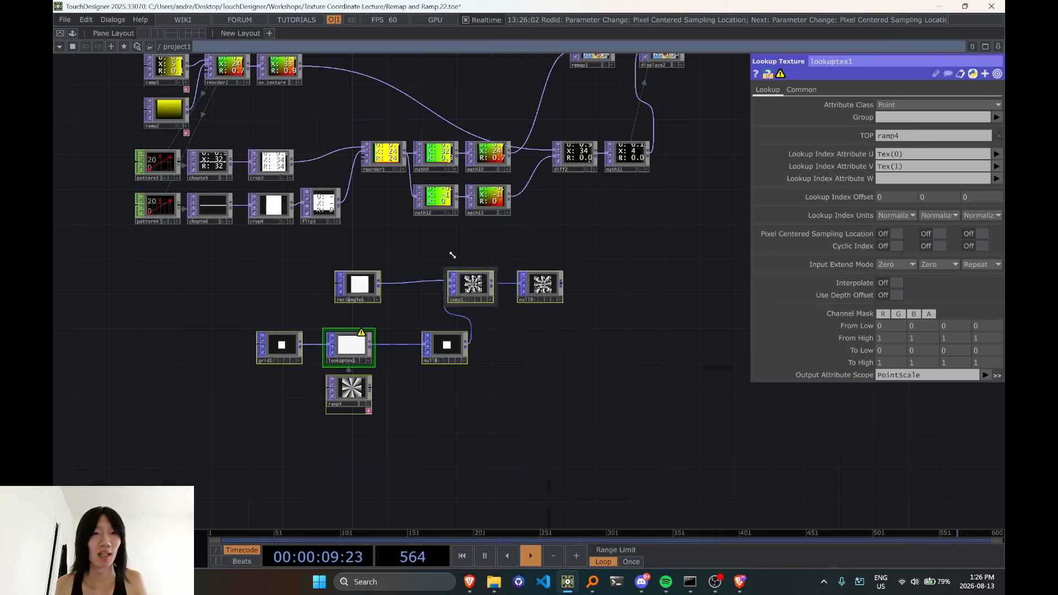
scroll(551, 274, "up", 6)
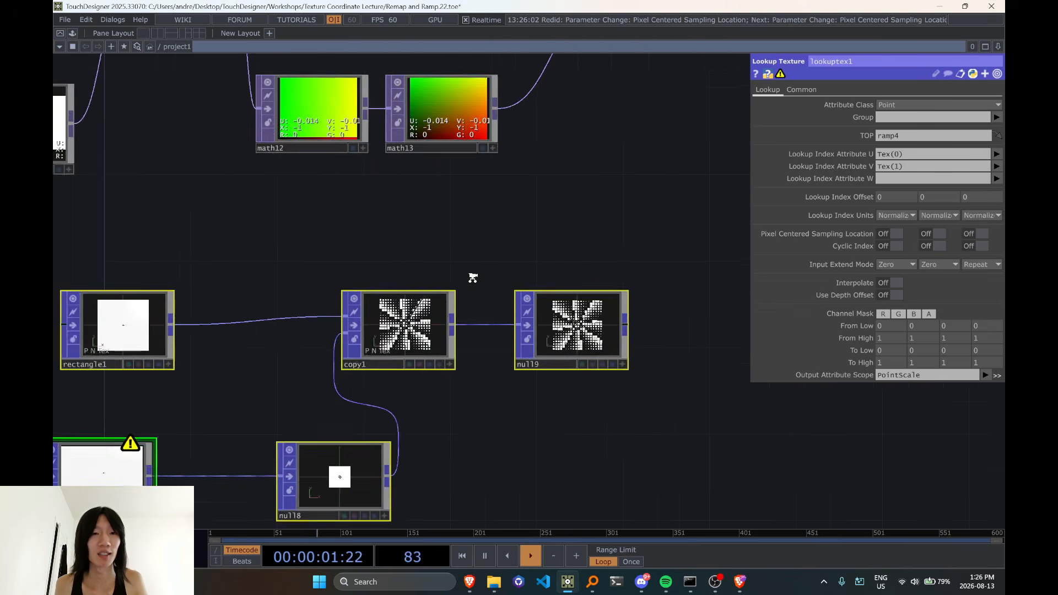
scroll(477, 414, "down", 4)
scroll(382, 349, "up", 3)
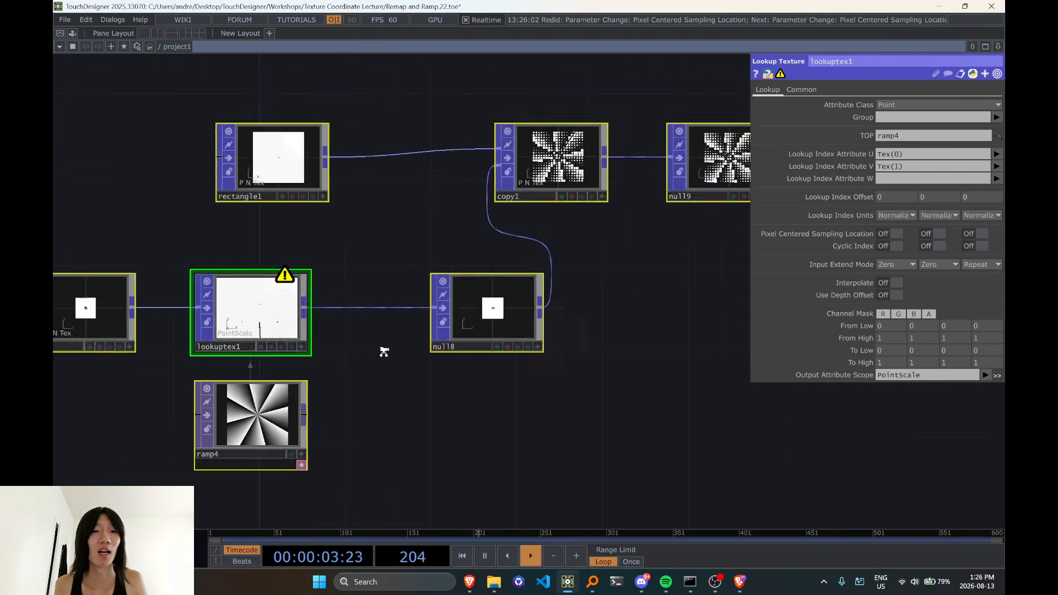
scroll(372, 349, "down", 3)
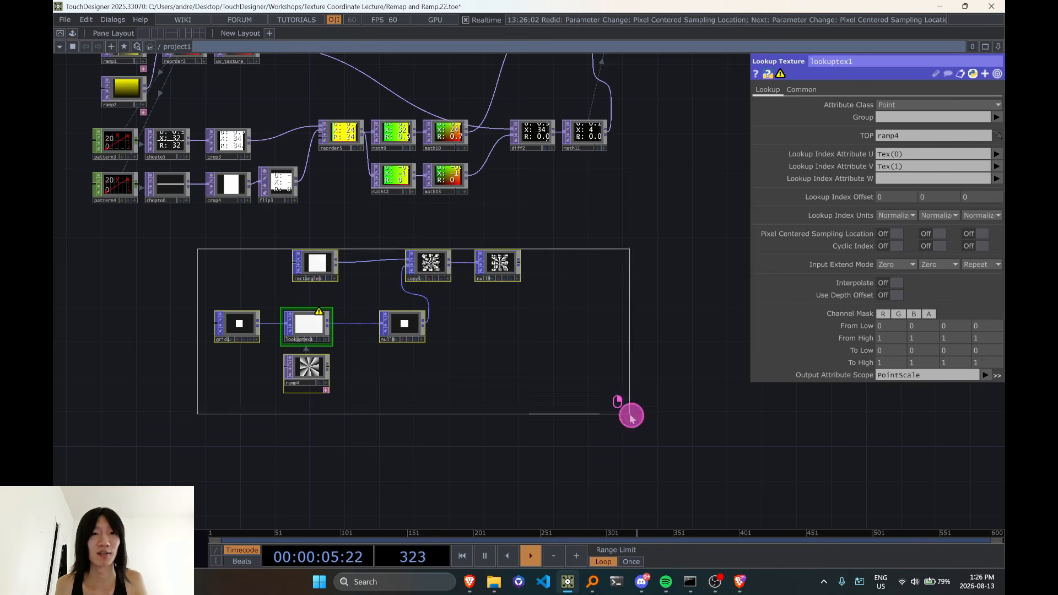
left_click_drag(501, 267, 327, 310)
left_click_drag(352, 359, 547, 328)
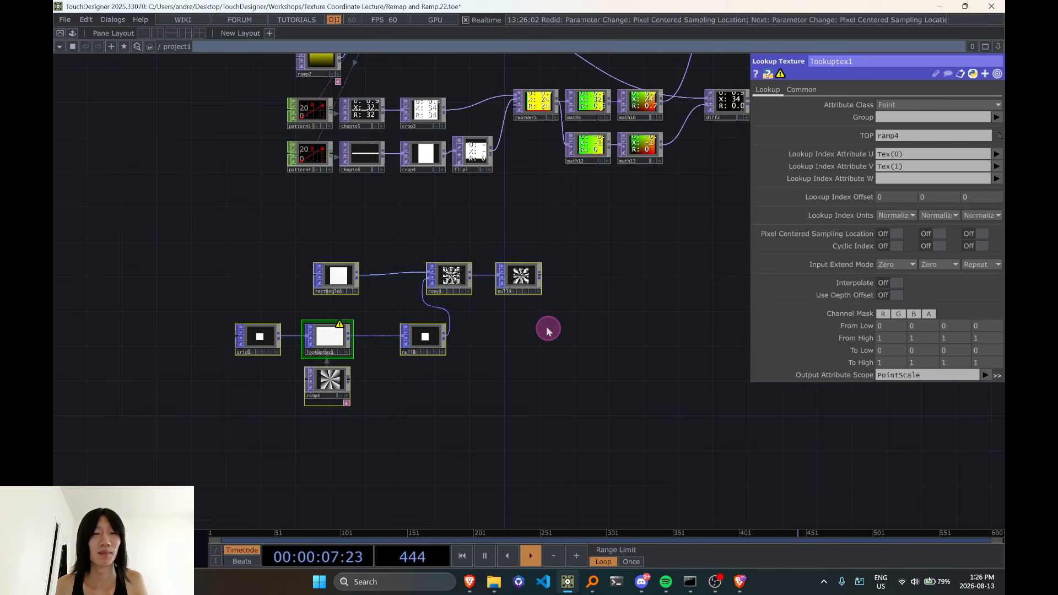
left_click_drag(504, 379, 506, 373)
left_click_drag(630, 320, 612, 284)
Select ramp4, and reselect the complete group of lookup example operators beneath the UV network
left_click(342, 372)
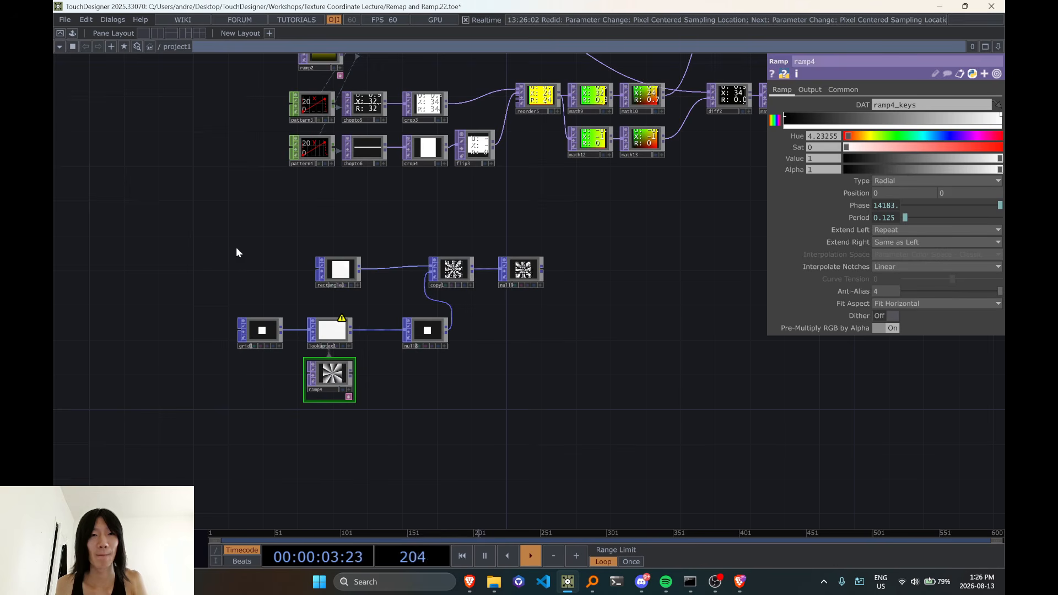
right_click_drag(427, 344, 303, 263)
scroll(329, 331, "down", 4)
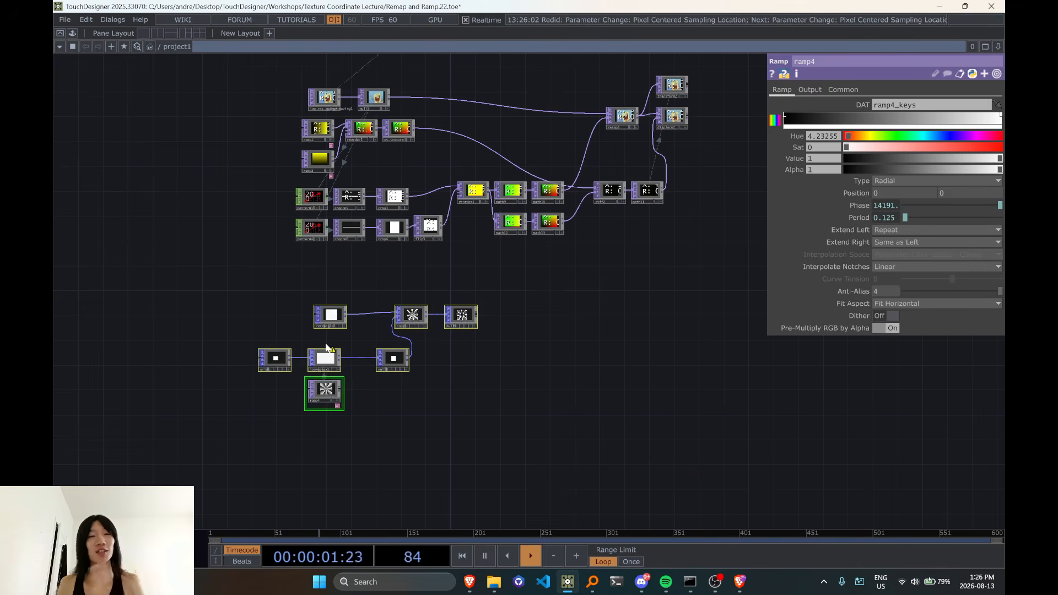
left_click_drag(392, 373, 353, 452)
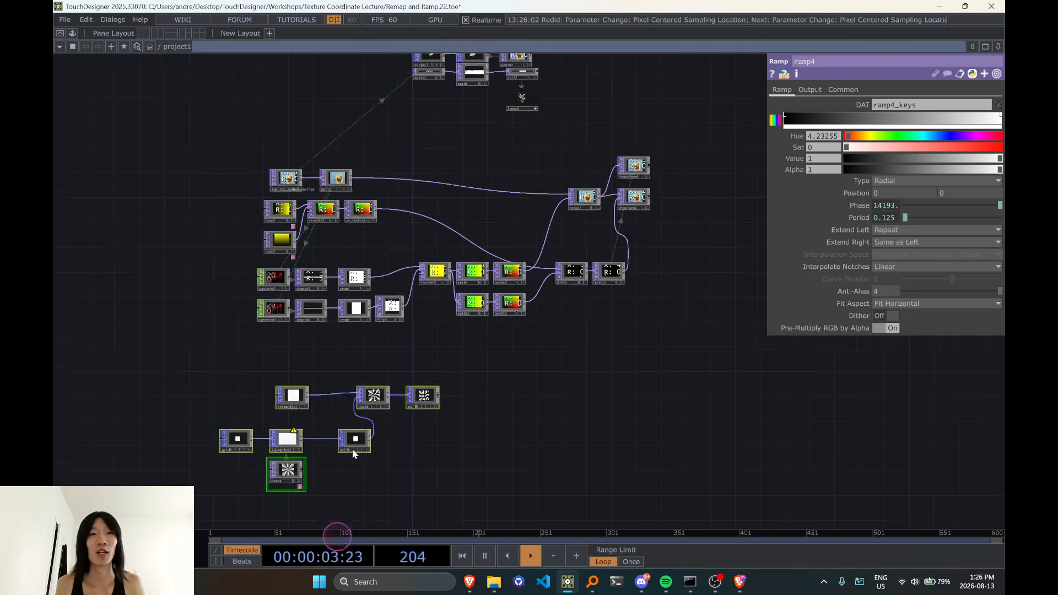
Review the remap3, transform2 and displace2 branch together with the math and diff operators that feed it
left_click_drag(583, 228, 445, 317)
middle_click_drag(464, 289, 393, 292)
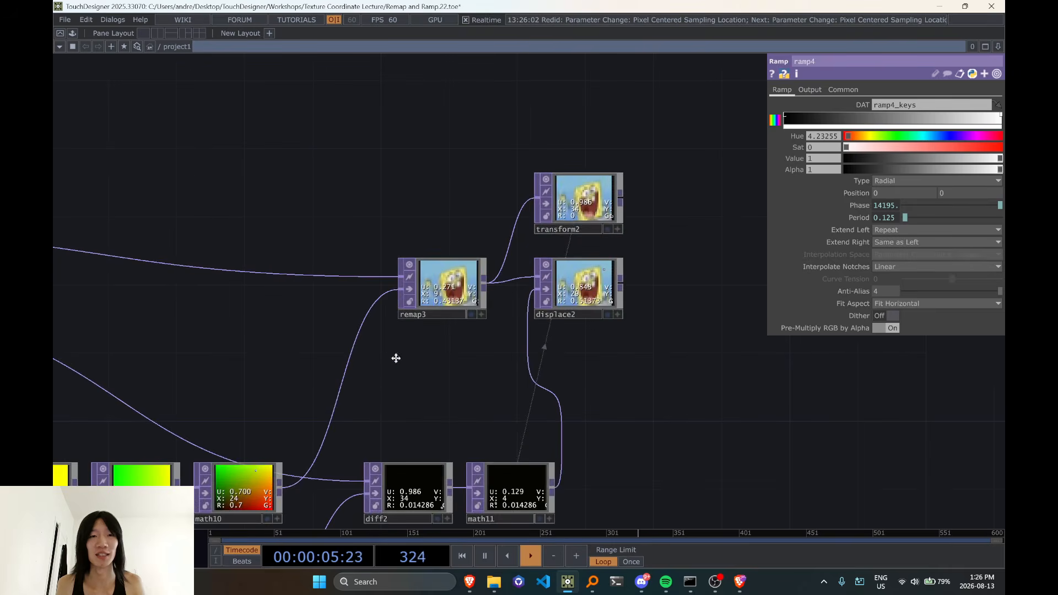
left_click_drag(395, 375, 589, 184)
middle_click_drag(590, 185, 551, 248)
left_click_drag(509, 409, 617, 340)
middle_click_drag(428, 356, 557, 321)
left_click_drag(559, 321, 319, 368)
middle_click_drag(571, 225, 309, 190)
left_click_drag(604, 202, 396, 210)
left_click_drag(628, 268, 482, 305)
middle_click_drag(487, 270, 535, 248)
left_click_drag(535, 248, 494, 262)
key("Tab")
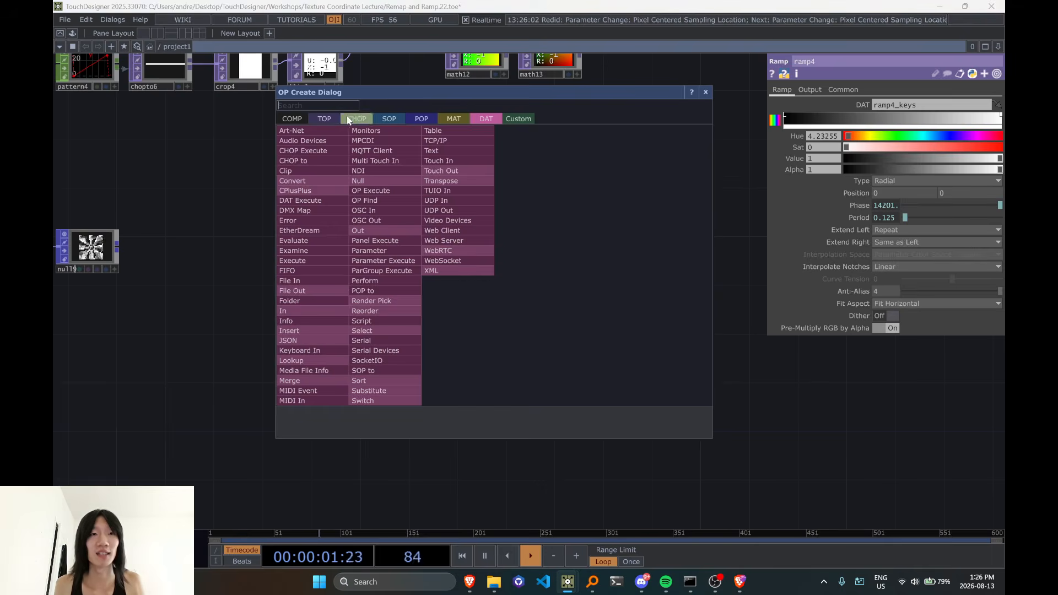
left_click(348, 120)
left_click(312, 117)
type("rect")
left_click(511, 251)
left_click(461, 265)
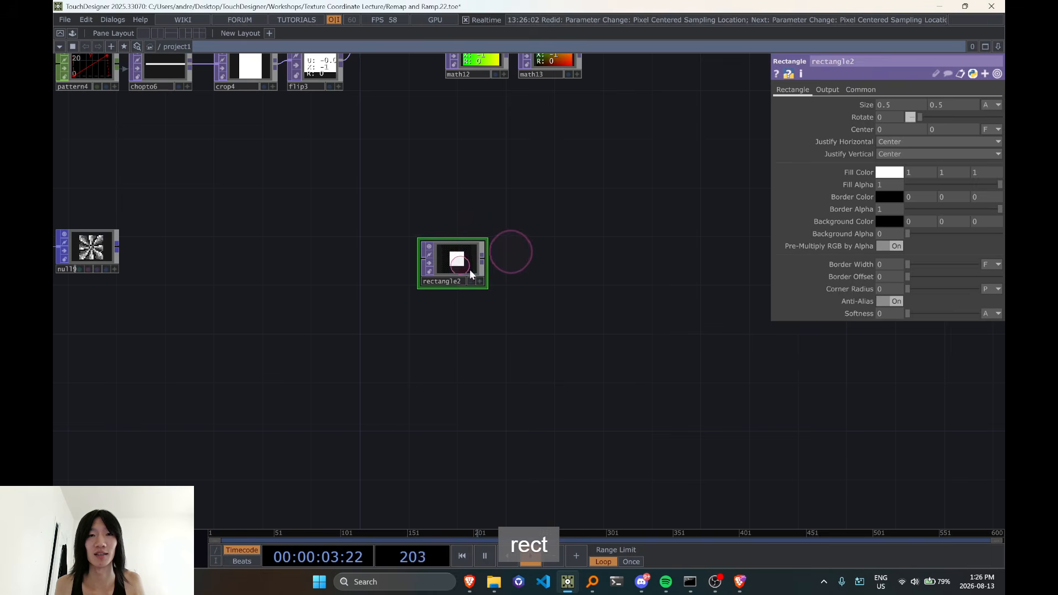
key("Delete")
Add a Rectangle POP in the empty area beside the lookup example
key("Tab")
left_click(363, 118)
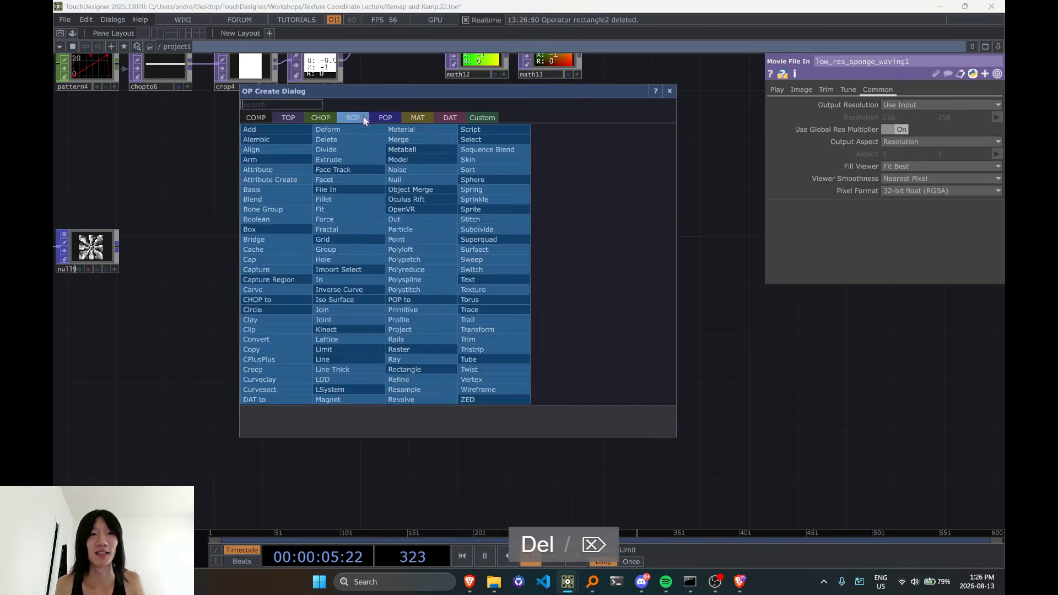
left_click(375, 118)
left_click(354, 117)
left_click(326, 117)
left_click(355, 117)
left_click(333, 117)
left_click(361, 114)
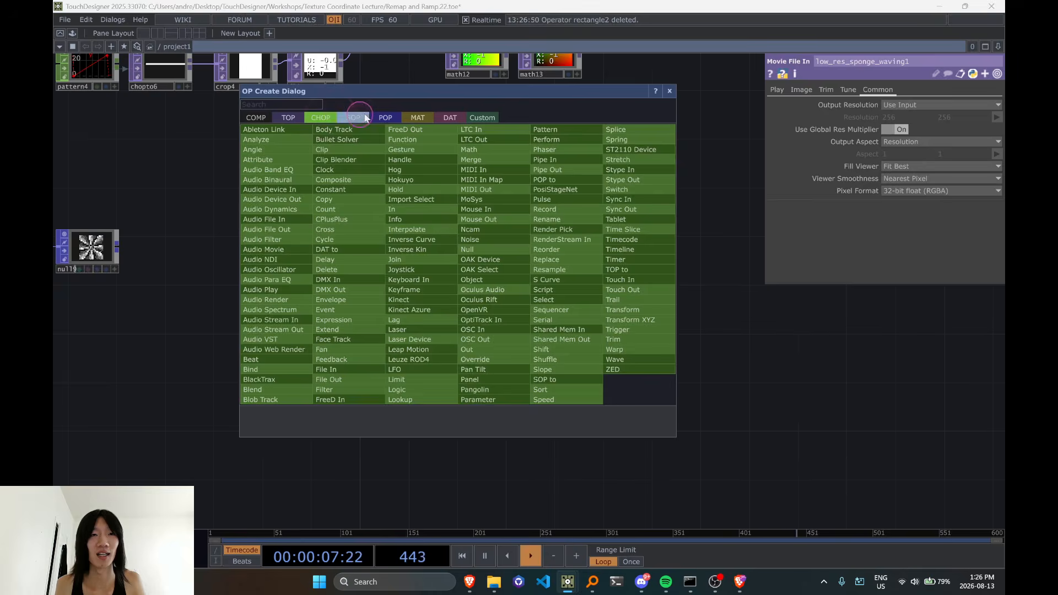
left_click(327, 118)
left_click(384, 117)
type("rec")
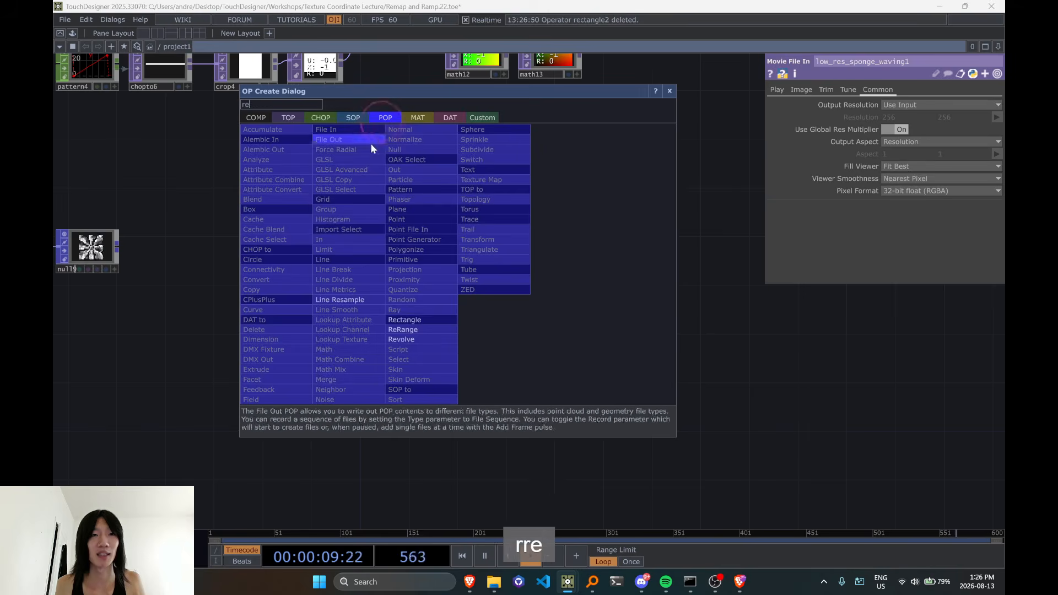
left_click(423, 319)
left_click(358, 270)
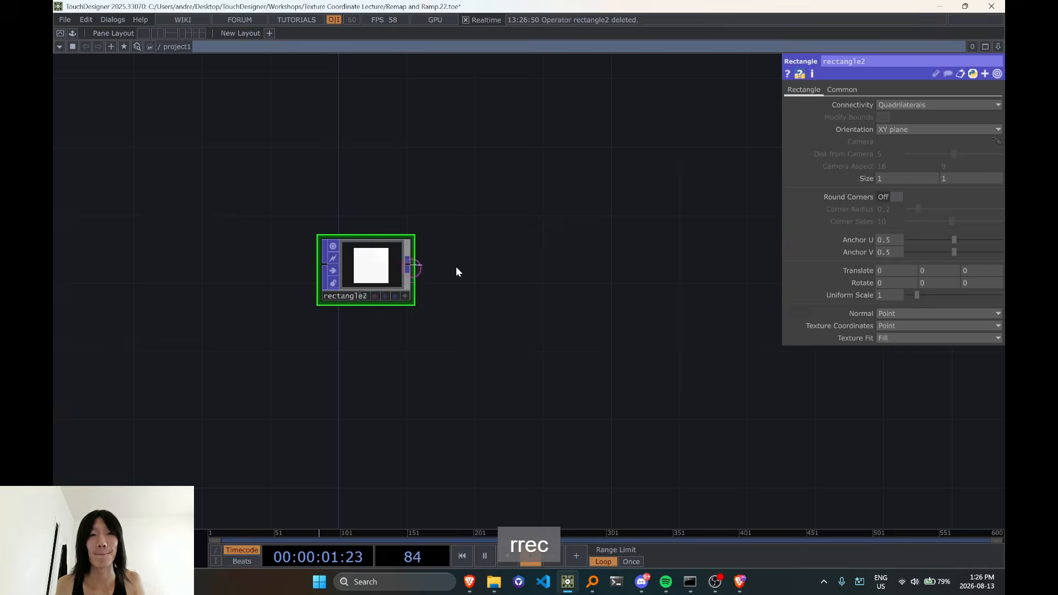
Add a Render Simple TOP from rectangle2 and turn on its Orthographic option
key("Tab")
left_click(432, 138)
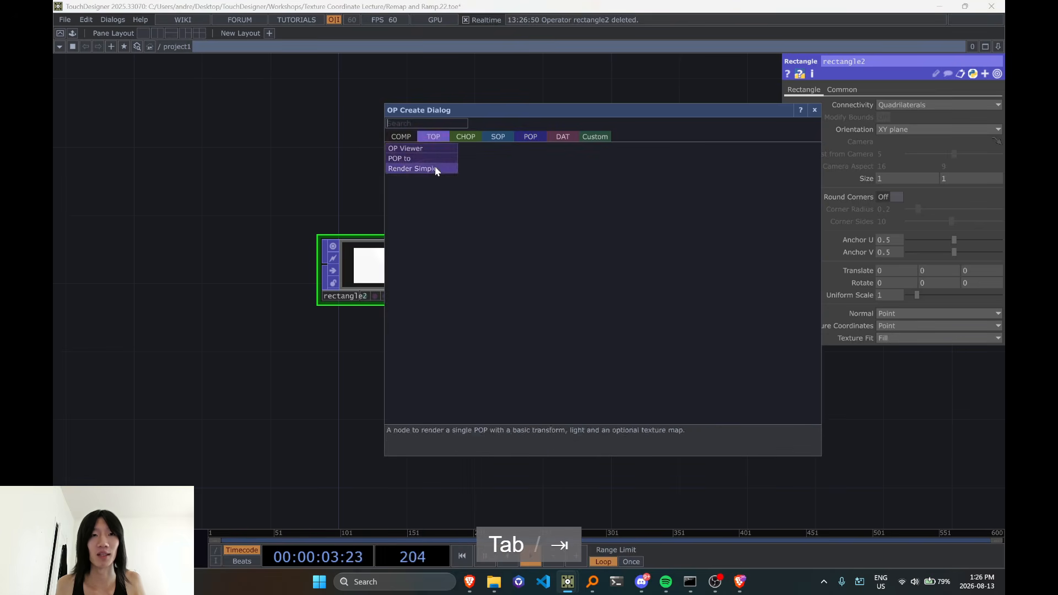
left_click(435, 169)
left_click(518, 271)
scroll(536, 273, "up", 2)
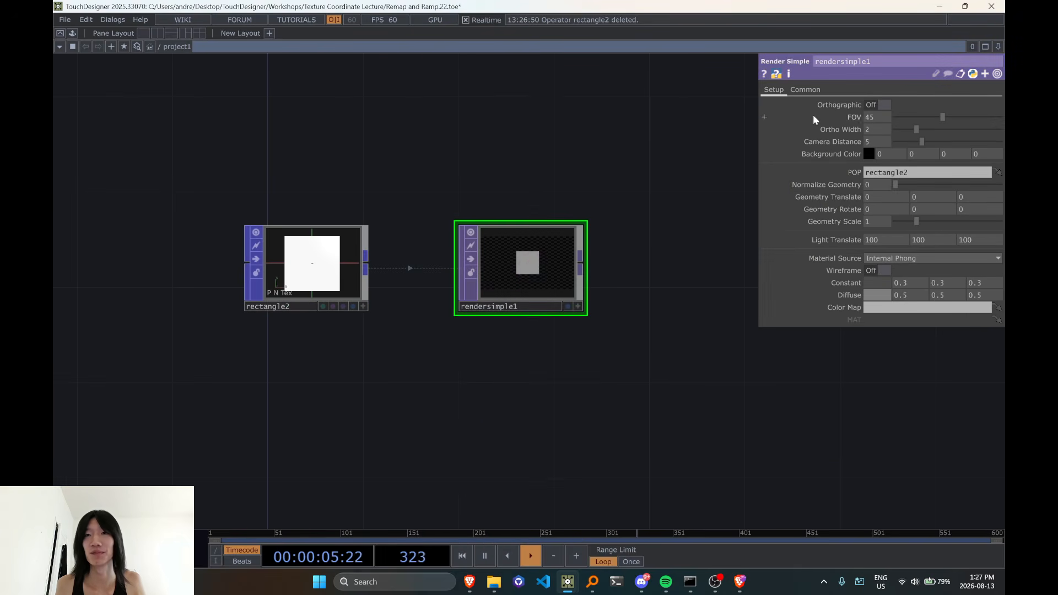
scroll(578, 304, "up", 2)
scroll(586, 387, "down", 3)
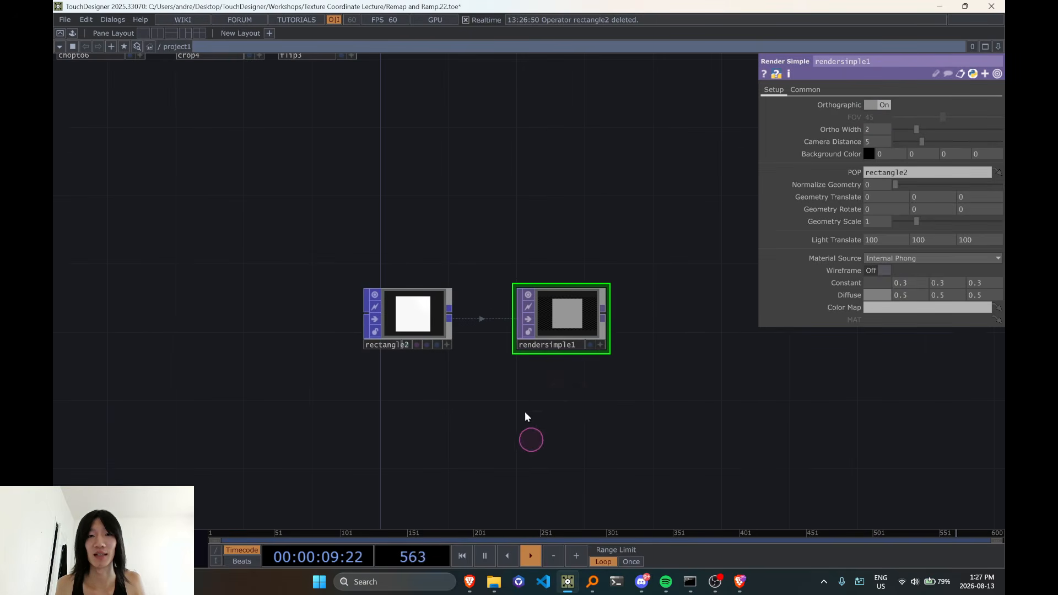
Add a Constant MAT below rendersimple1
left_click_drag(525, 417, 410, 364)
key("Escape")
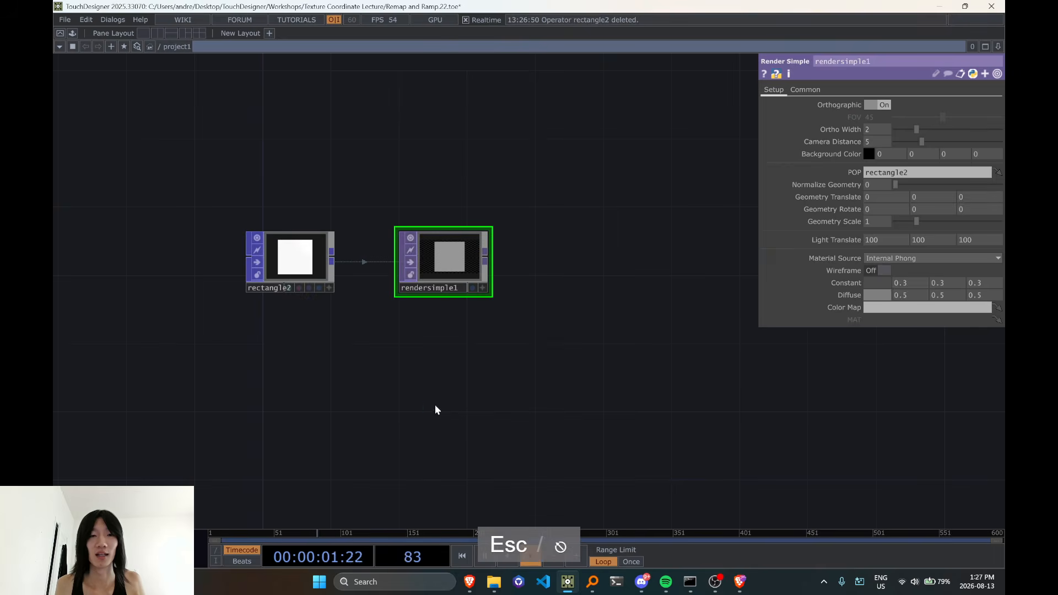
double_click(435, 410)
left_click(397, 249)
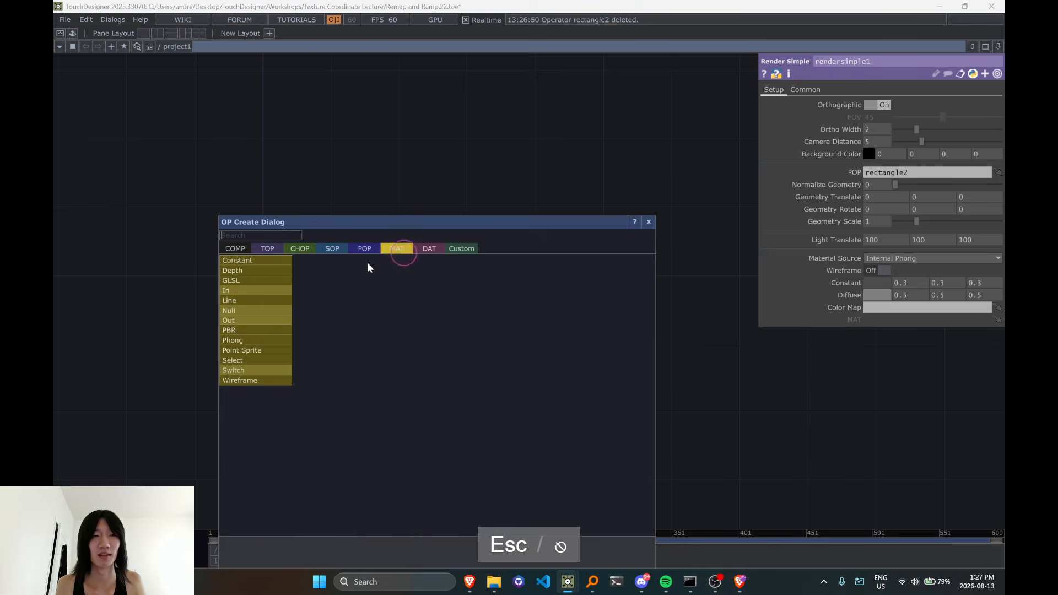
left_click(238, 263)
left_click(427, 365)
left_click_drag(426, 375, 461, 274)
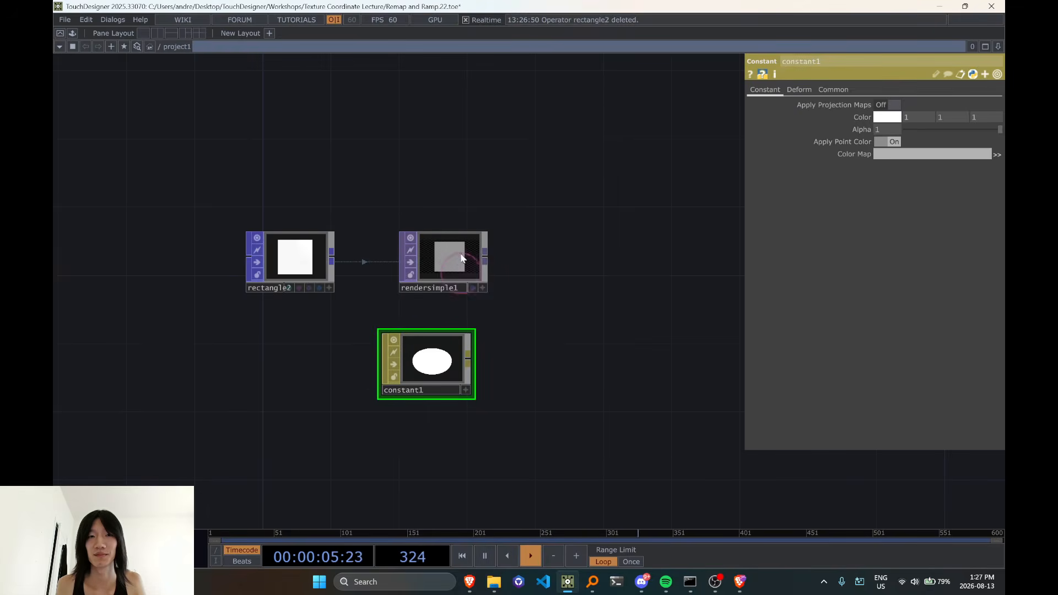
Set rendersimple1's Material Source to MAT Node and assign constant1 as its MAT
left_click(470, 270)
left_click_drag(453, 365, 934, 312)
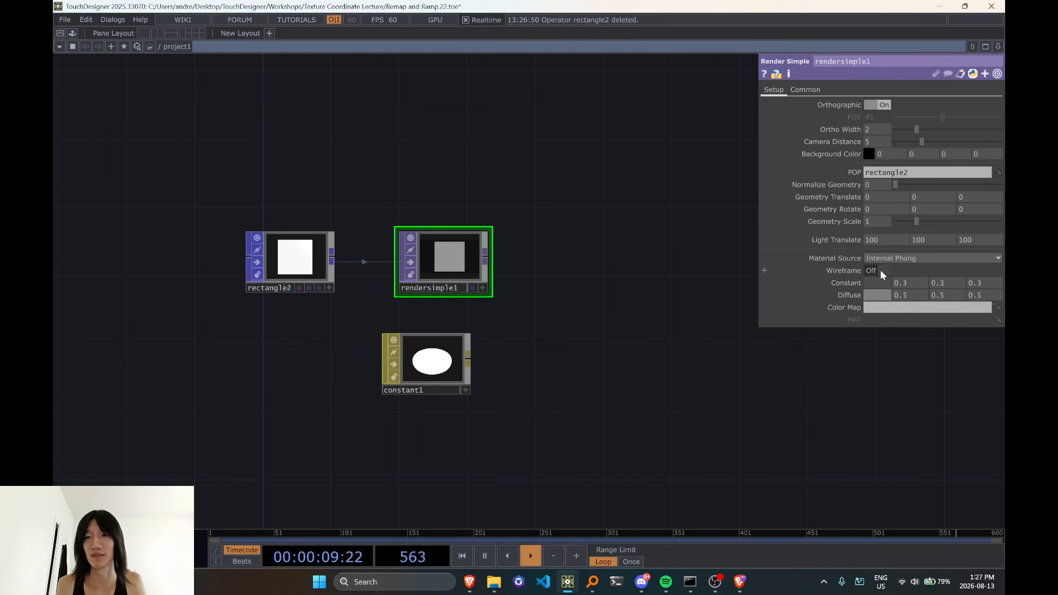
left_click(886, 282)
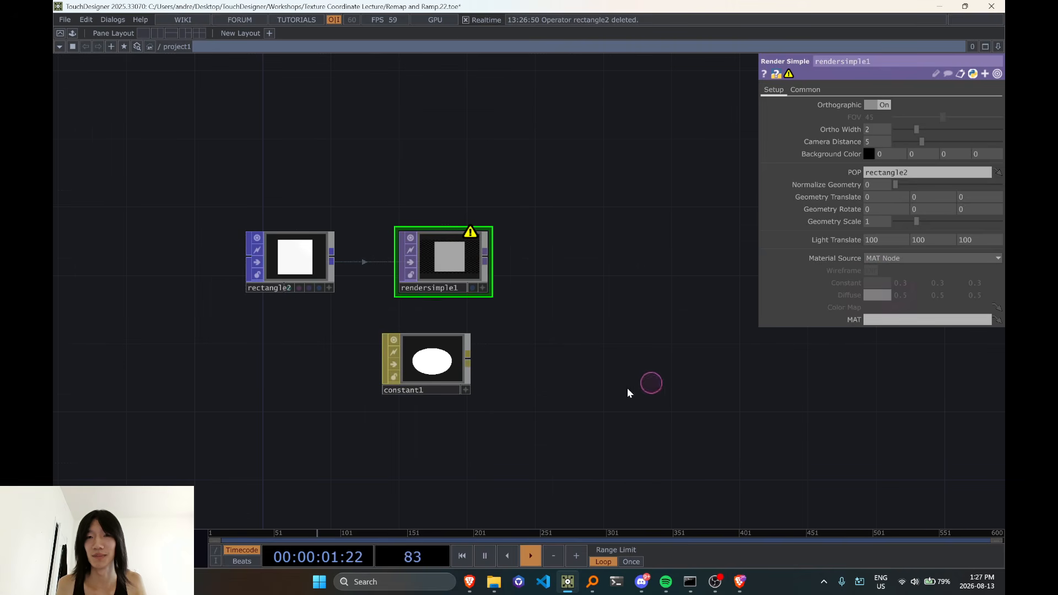
left_click_drag(432, 361, 893, 320)
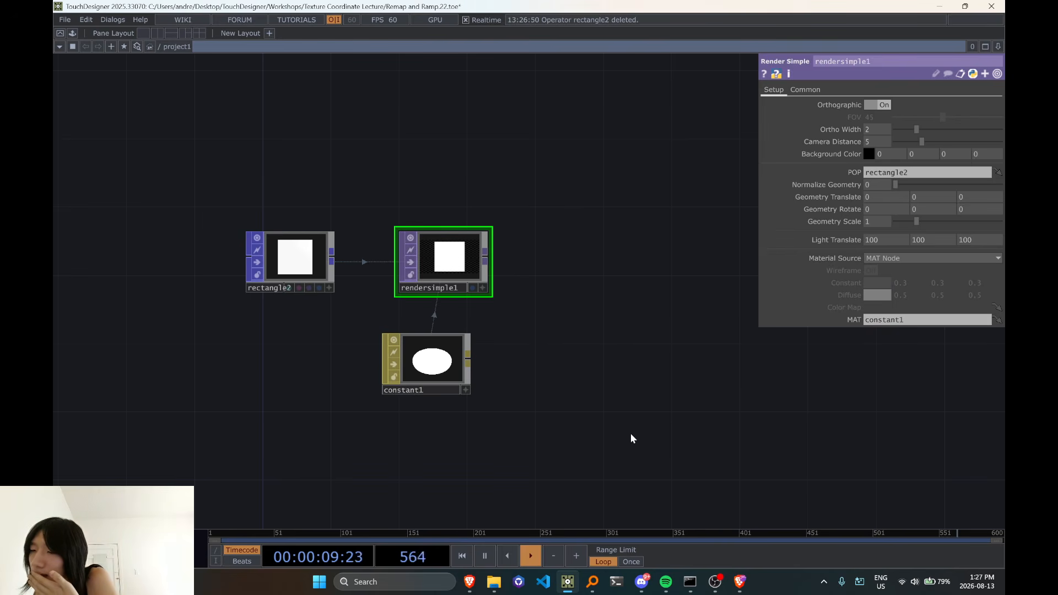
Return to the lookup example and move rectangle1 upward to free space above lookuptex1
scroll(631, 434, "down", 4)
left_click_drag(331, 289, 628, 307)
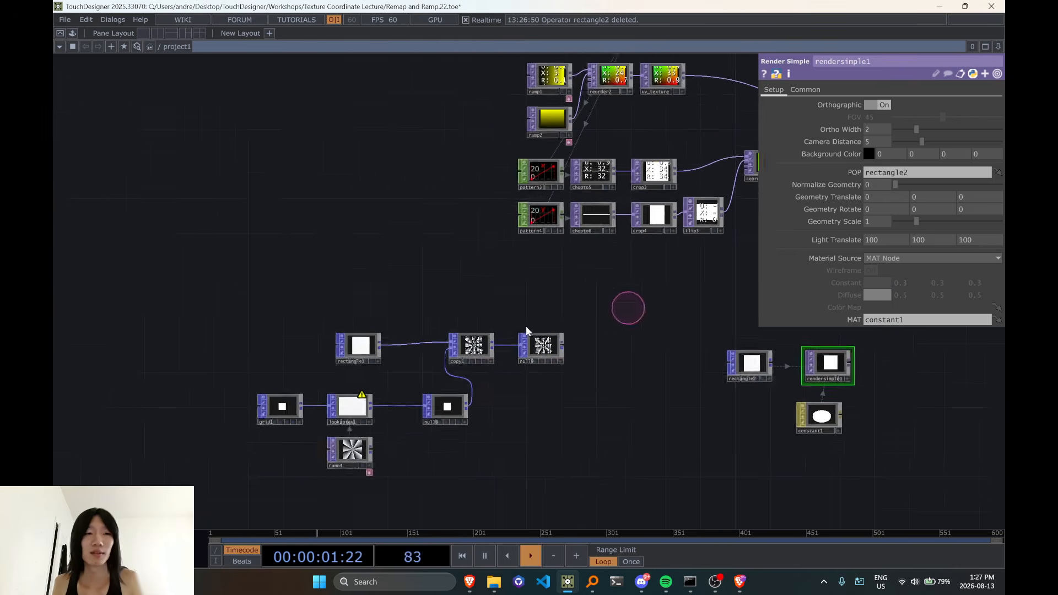
scroll(367, 378, "up", 4)
left_click_drag(353, 329, 306, 204)
left_click(288, 252)
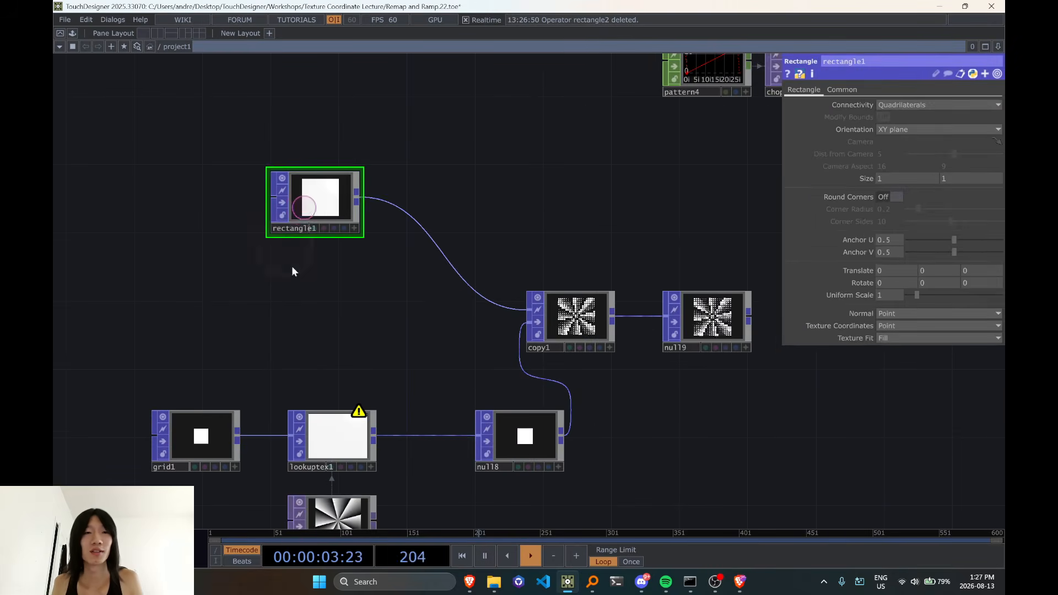
Add a Circle POP beneath rectangle1 and set its Connectivity to Surface
double_click(290, 296)
key("Tab")
key("Tab")
key("Tab")
key("Tab")
key("Tab")
key("Tab")
key("Tab")
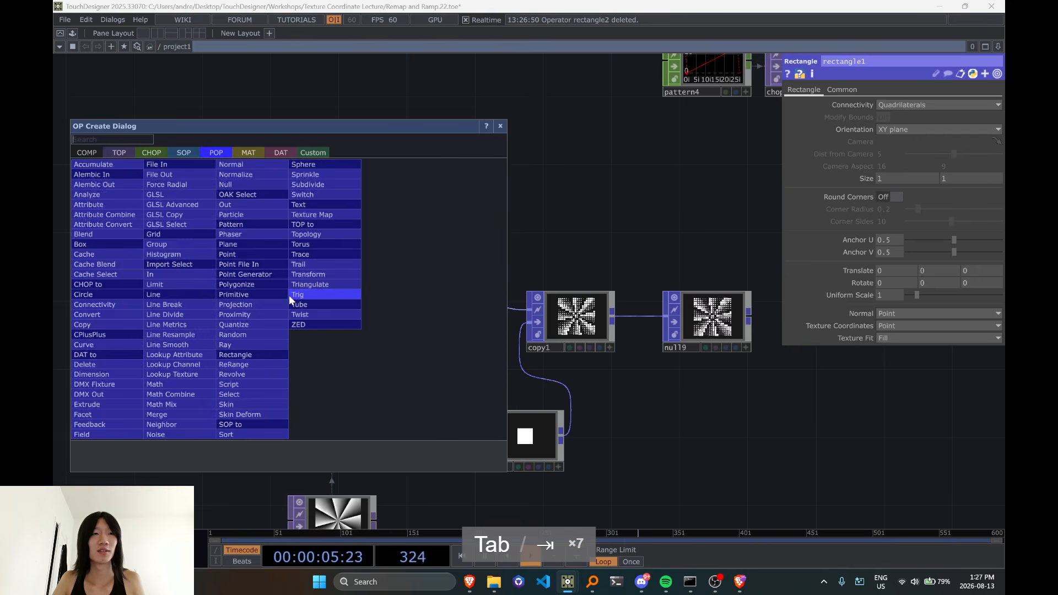
type("circle")
key("Return")
left_click(289, 296)
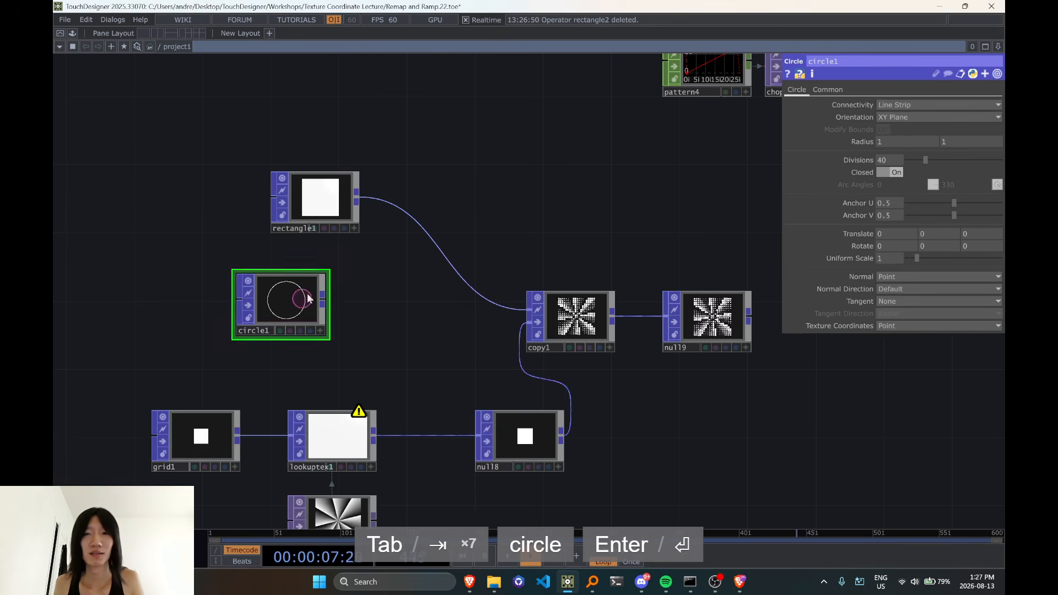
left_click(880, 105)
left_click(891, 130)
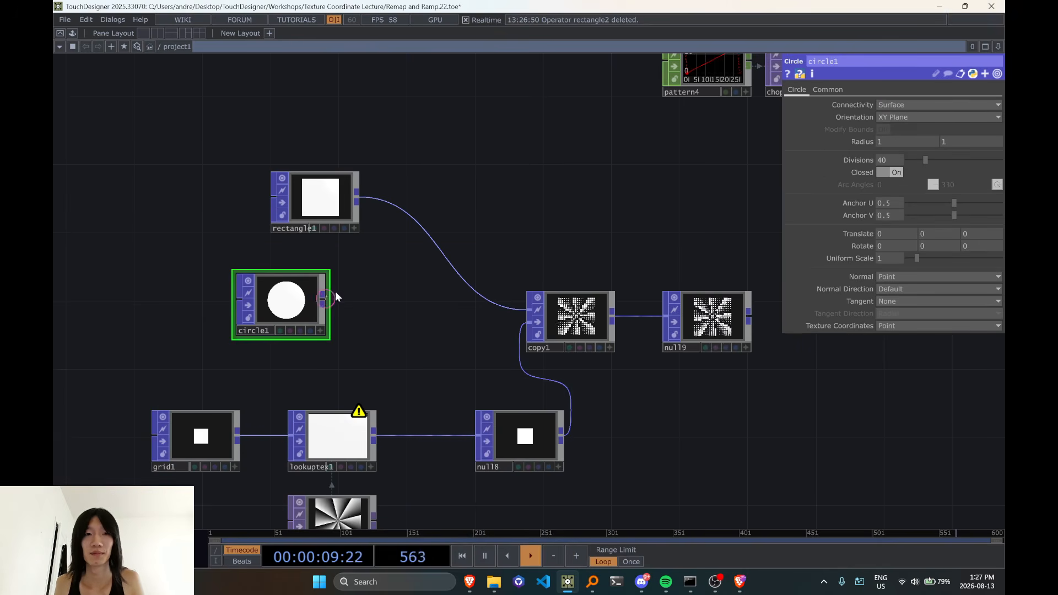
Connect circle1 to copy1's first input in place of rectangle1, and inspect the copied circles
left_click(323, 299)
left_click(475, 286)
scroll(606, 323, "up", 10)
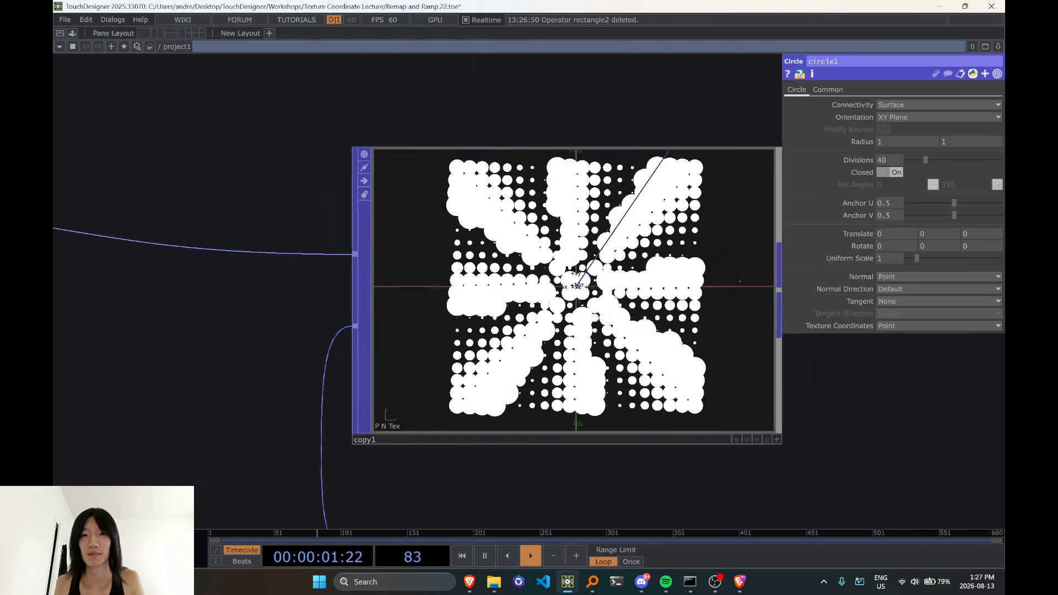
scroll(626, 326, "down", 10)
Set circle1's Uniform Scale to 0.5 and check the circle pattern in copy1
left_click(895, 258)
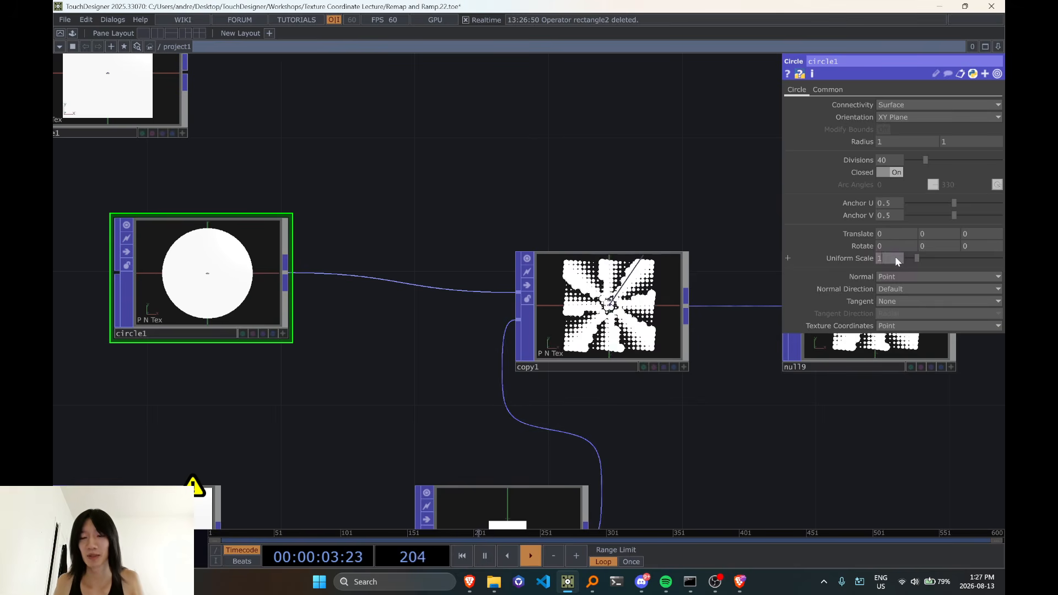
type("/2")
key("Return")
scroll(646, 298, "up", 10)
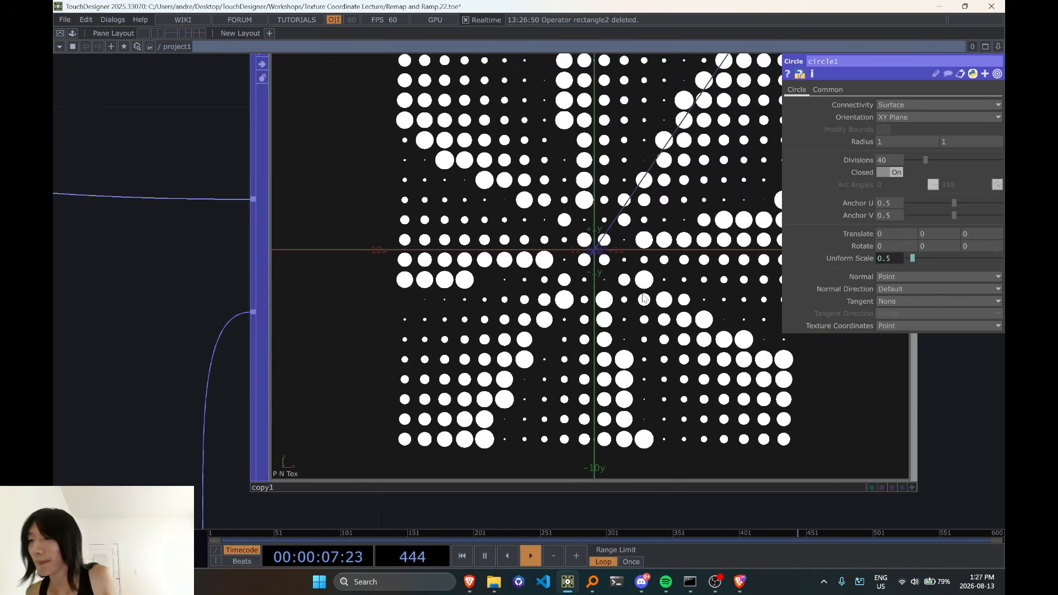
scroll(644, 306, "down", 3)
scroll(644, 307, "down", 5)
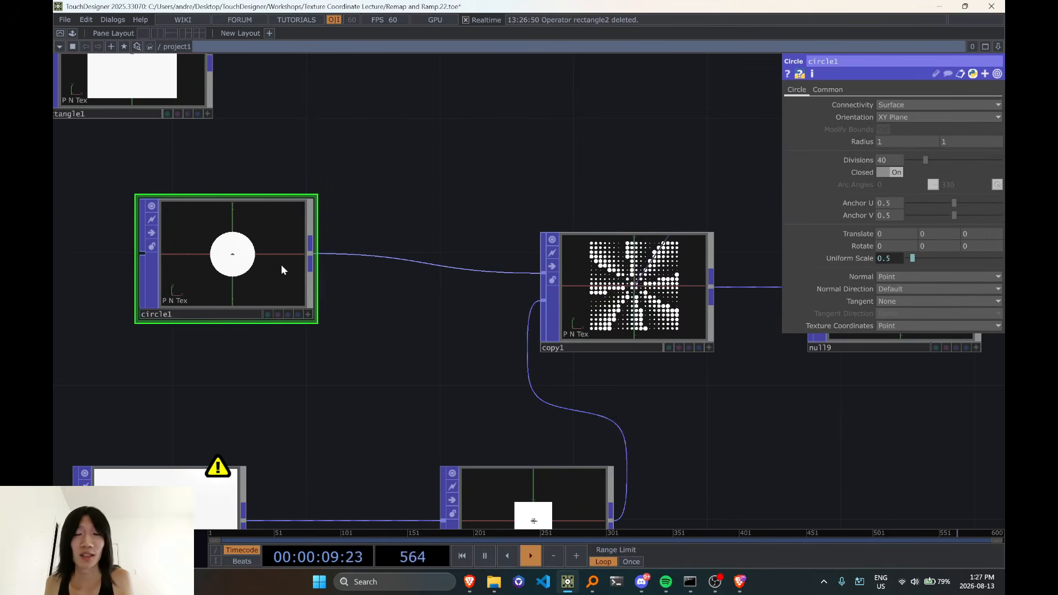
Add a Merge POP after rectangle1 and connect circle1 as its second input
scroll(248, 285, "down", 2)
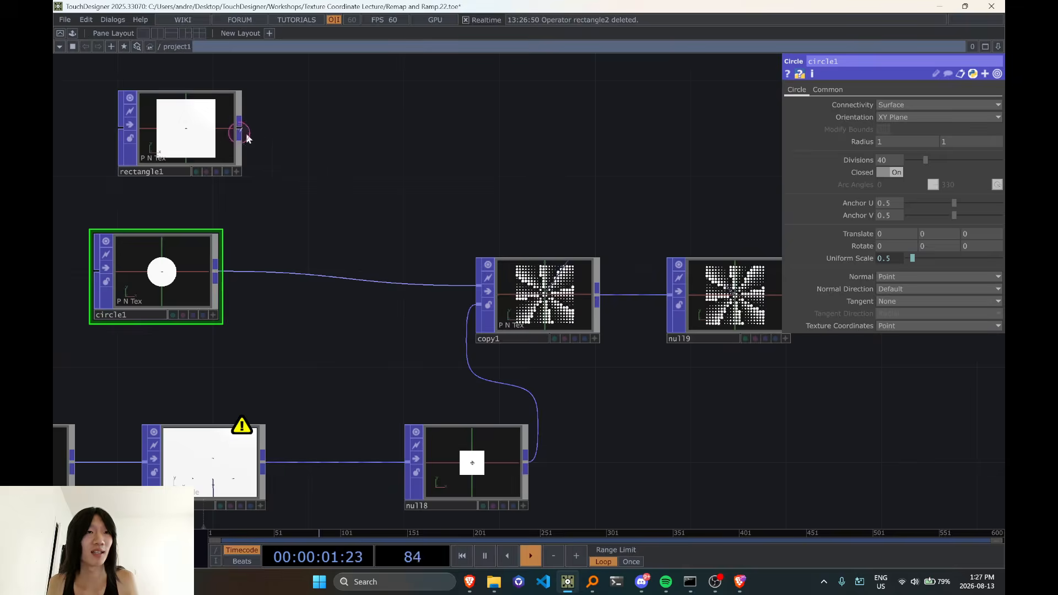
key("Tab")
type("merge")
key("Return")
left_click(279, 202)
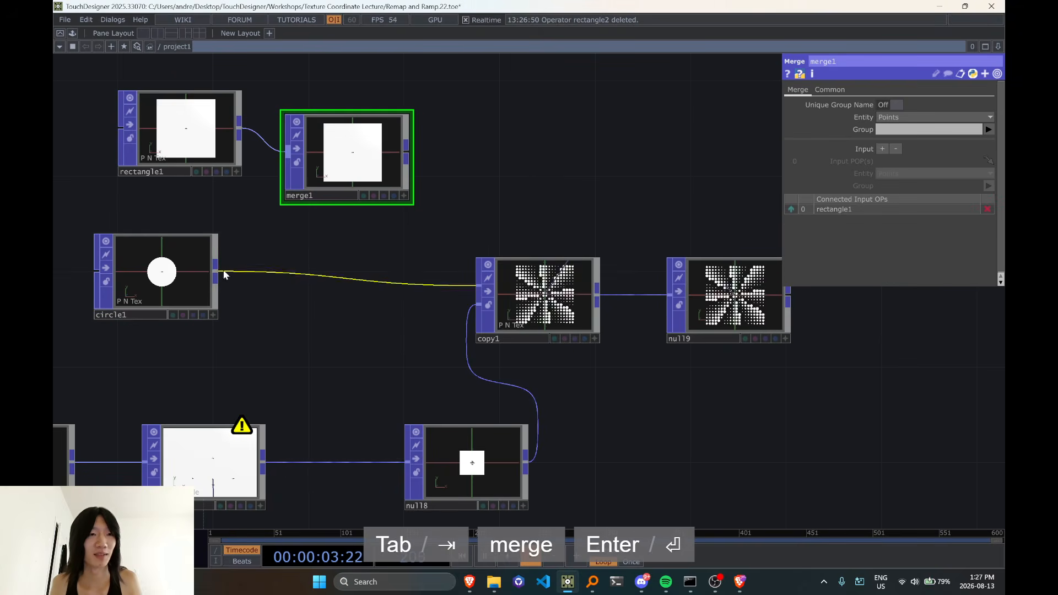
left_click_drag(216, 270, 287, 151)
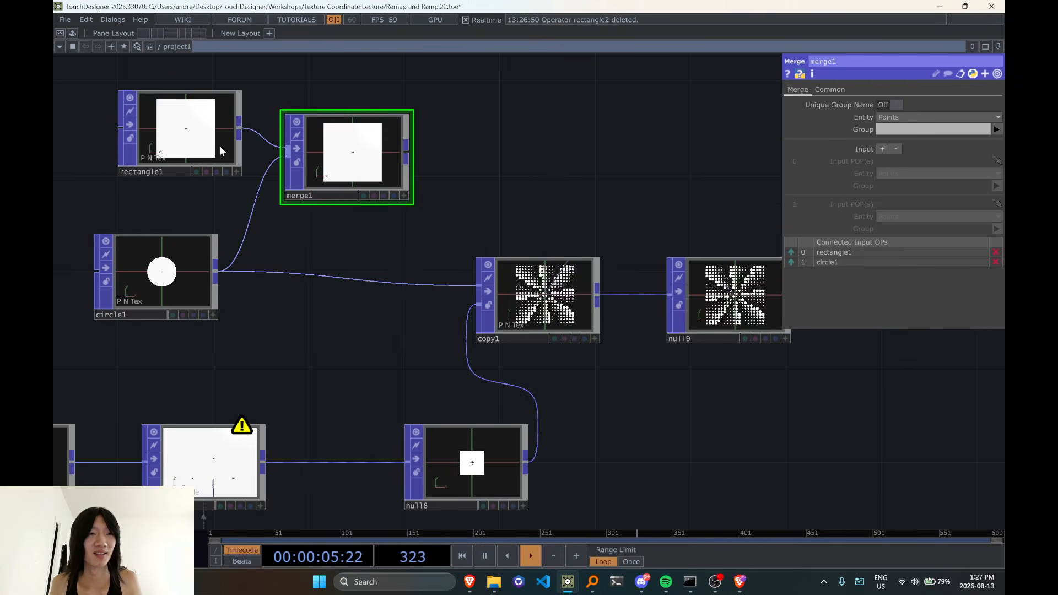
Set rectangle1's Uniform Scale to 0.88, and feed merge1 into copy1's first input in place of circle1
left_click(220, 146)
left_click_drag(929, 299, 917, 300)
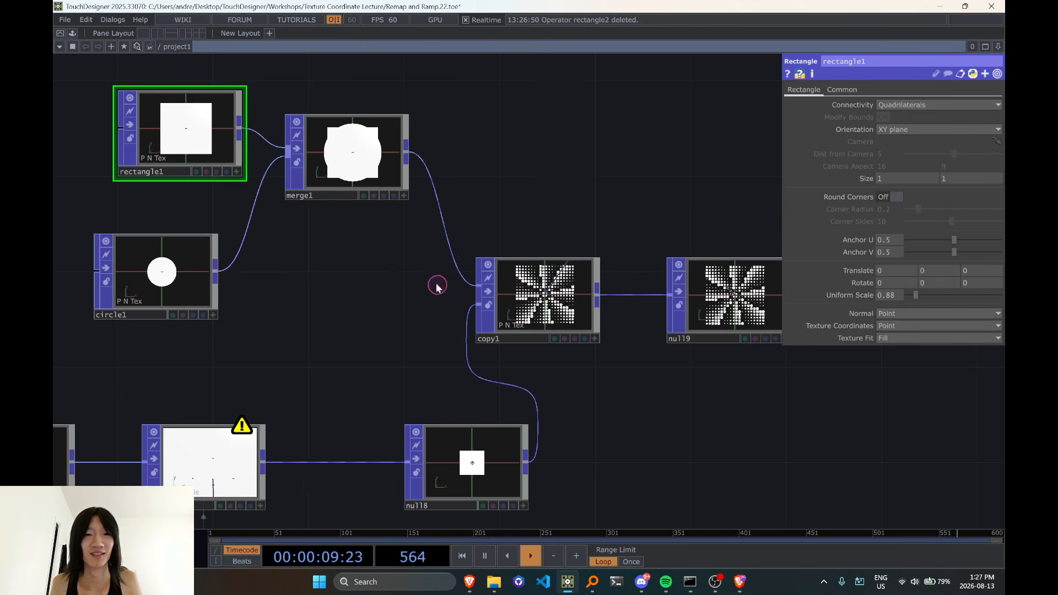
scroll(545, 306, "up", 5)
scroll(557, 312, "up", 5)
scroll(558, 316, "down", 4)
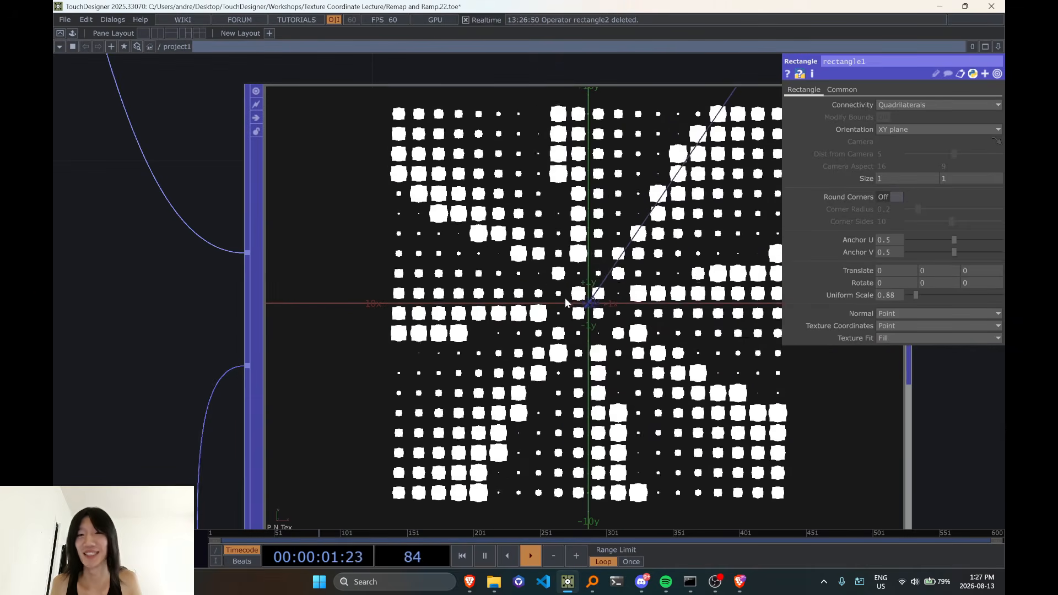
scroll(565, 302, "down", 5)
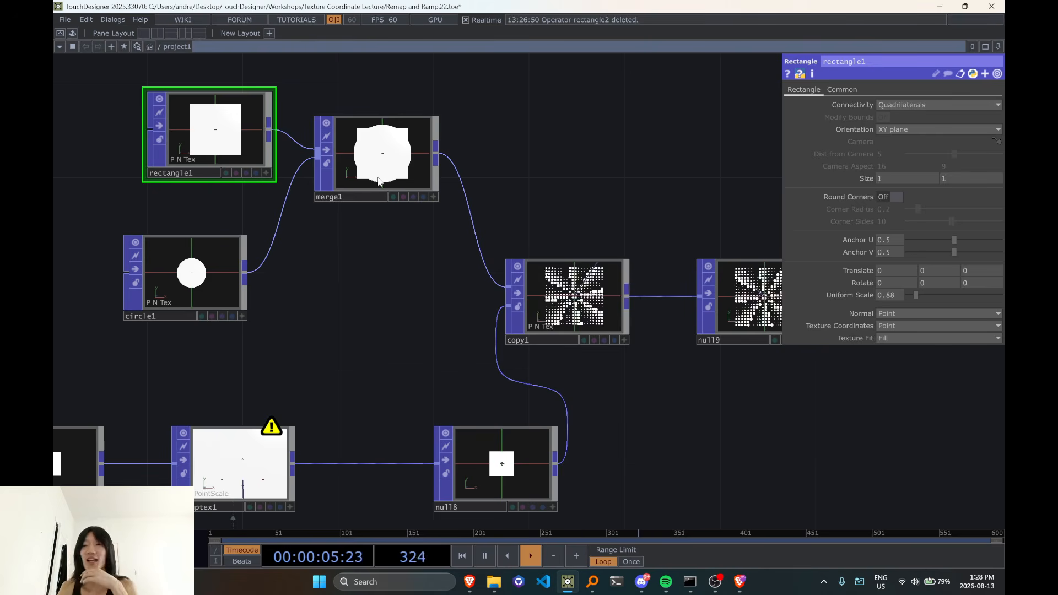
Tidy the input shapes of the lookup example by placing circle1 directly beneath rectangle1, beside merge1
scroll(396, 278, "down", 2)
left_click_drag(114, 94, 366, 312)
mouse_move(377, 186)
left_mouse_down()
mouse_move(343, 270)
mouse_move(364, 188)
left_mouse_up()
left_click(370, 265)
left_click_drag(235, 278, 252, 243)
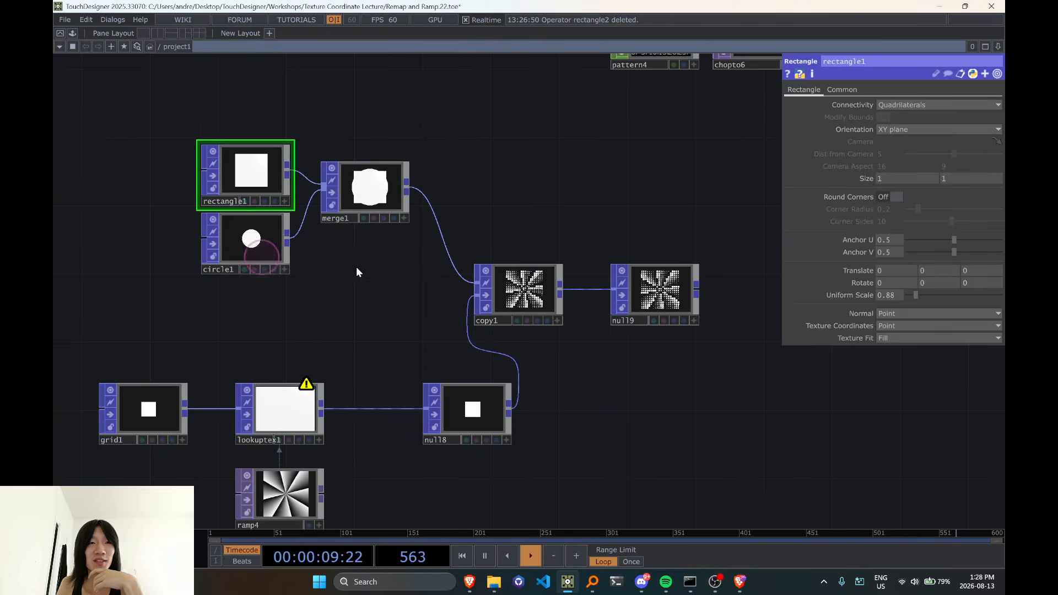
Examine ramp4 and its operator information, and how it feeds lookuptex1
left_click_drag(374, 294, 392, 210)
scroll(409, 267, "down", 3)
scroll(338, 347, "up", 5)
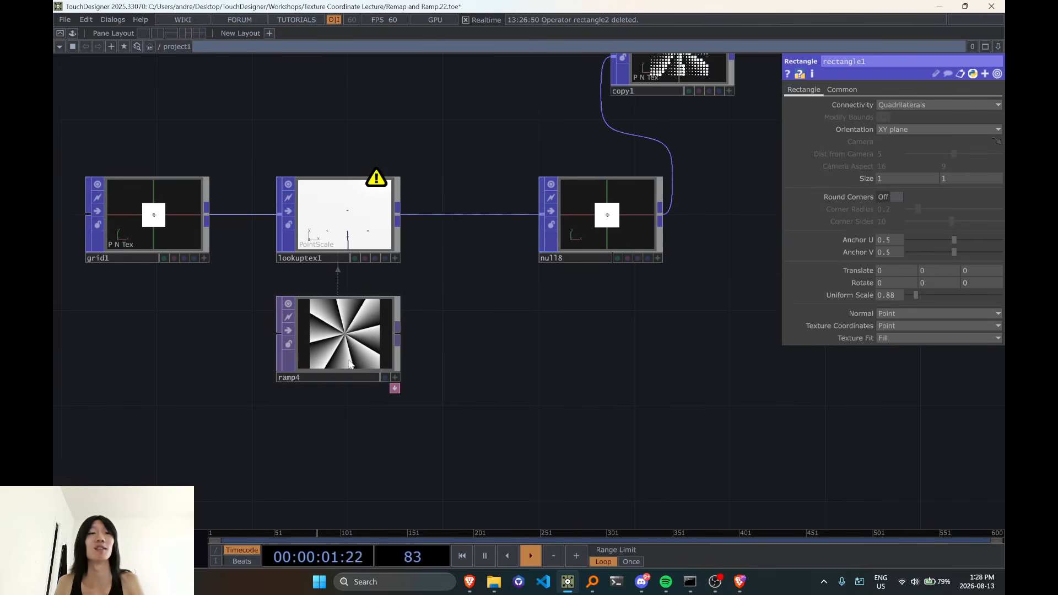
scroll(454, 336, "down", 2)
middle_click(379, 312)
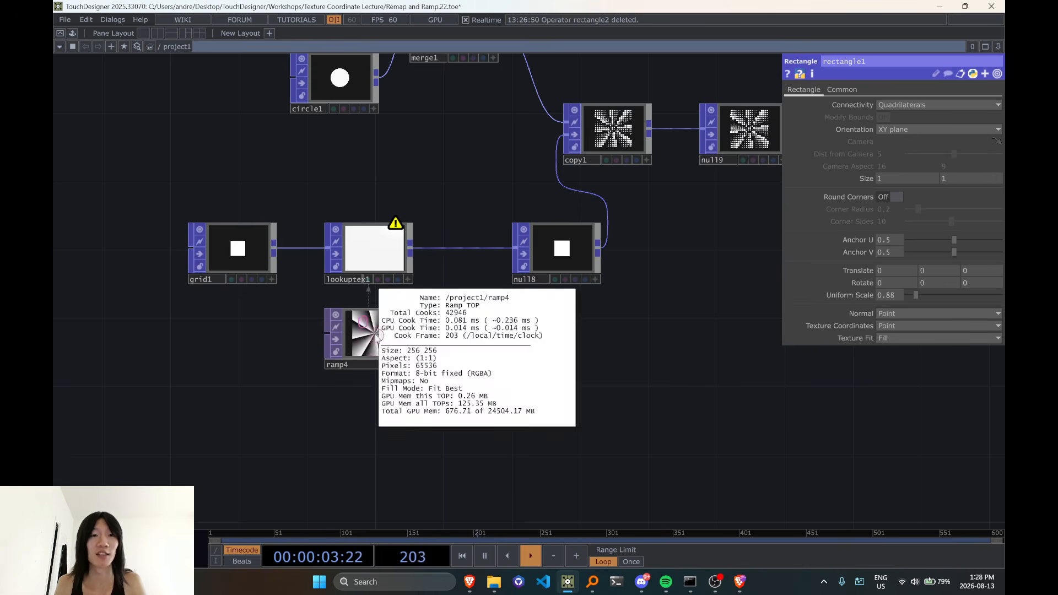
scroll(427, 235, "down", 2)
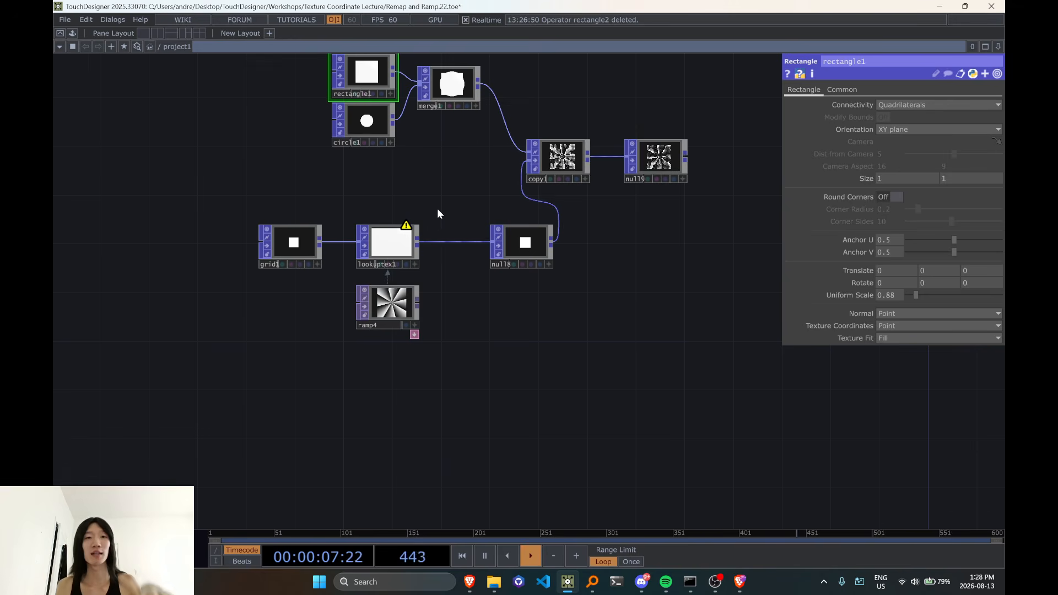
Place ramp4 directly beneath grid1 and compare the operator information of the grid and the ramp
left_click_drag(408, 295, 299, 296)
middle_click(294, 245)
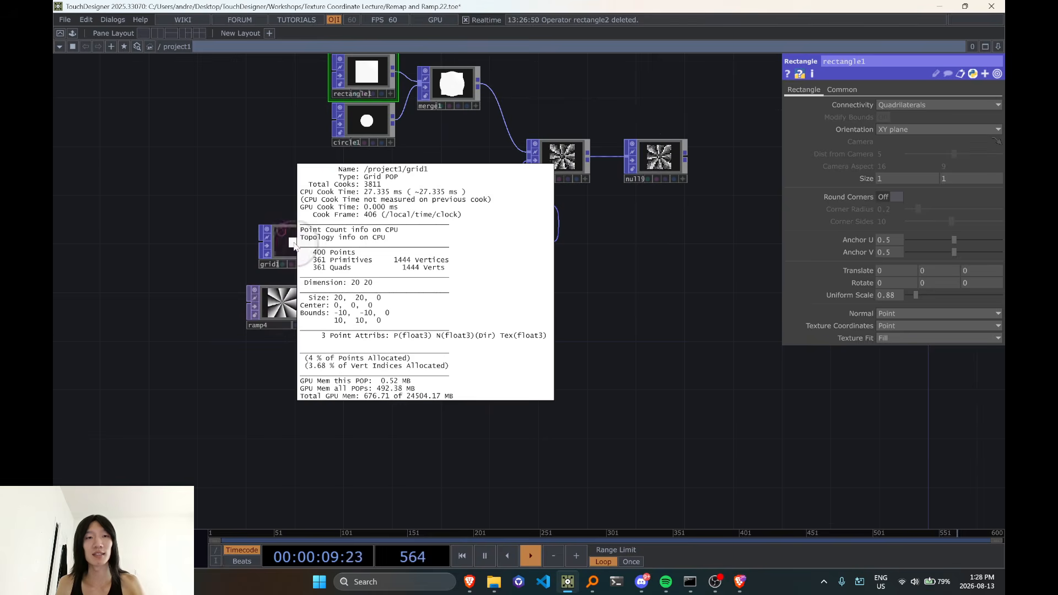
middle_click(294, 249)
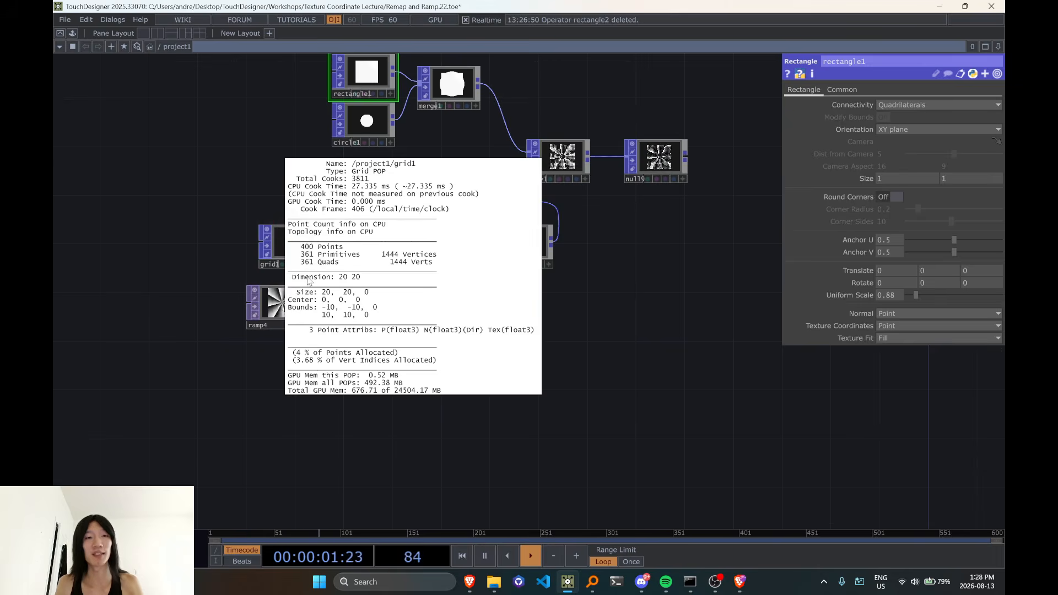
middle_click(284, 296)
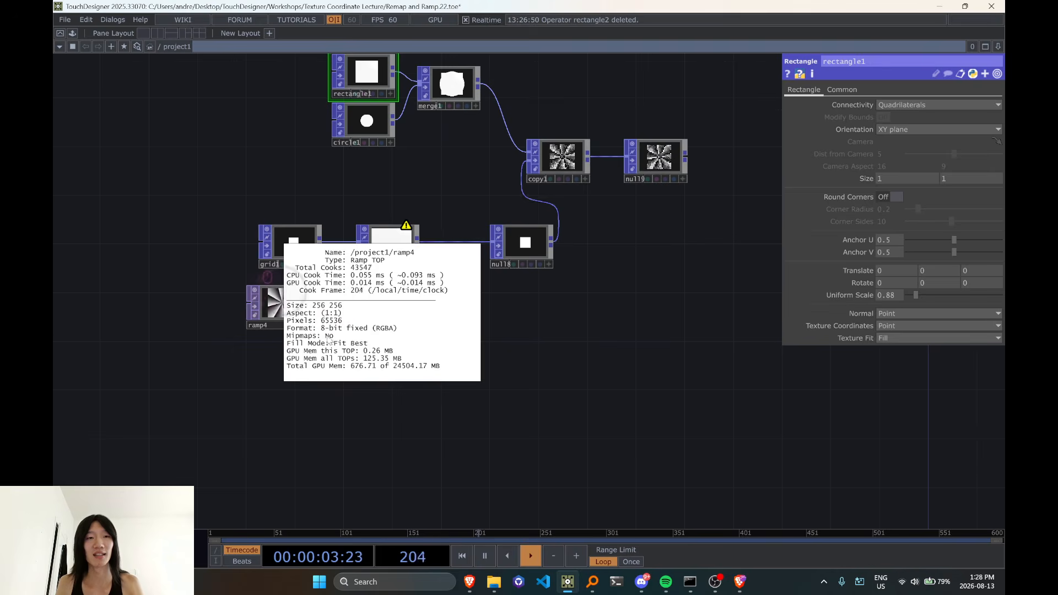
scroll(347, 324, "up", 3)
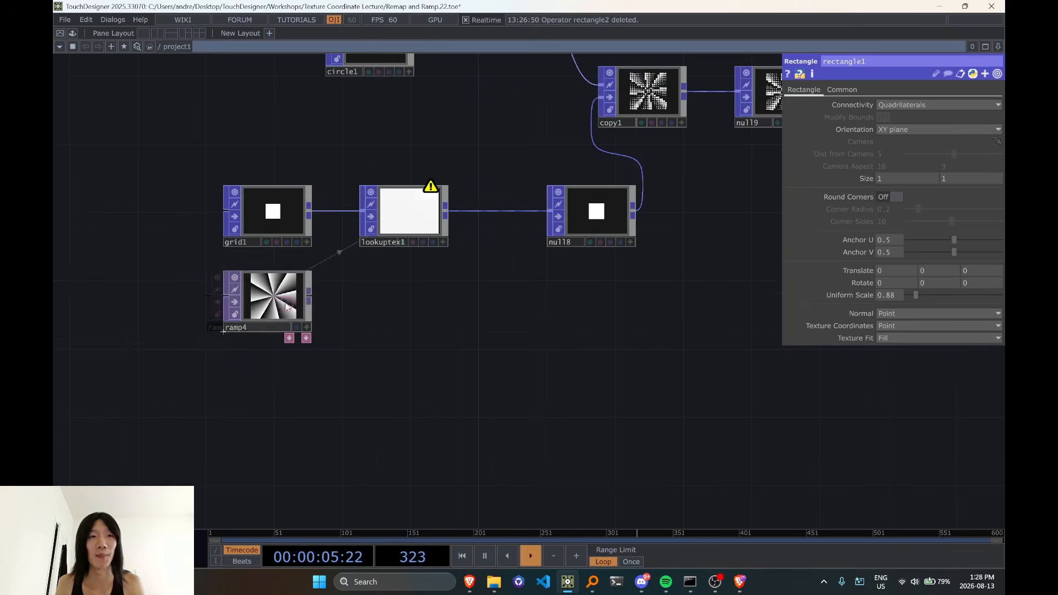
middle_click(263, 228)
middle_click(250, 299)
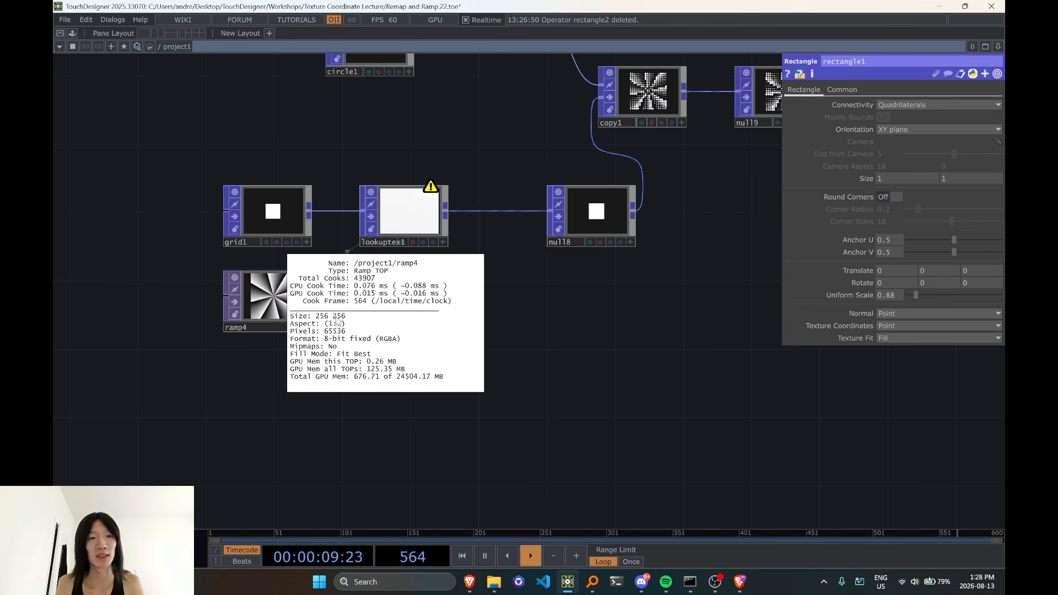
Set ramp4's resolution width to 100 and check the effect on the shapes in copy1
mouse_move(284, 311)
left_mouse_down()
mouse_move(387, 311)
mouse_move(283, 310)
left_mouse_up()
left_click(283, 312)
left_click(852, 89)
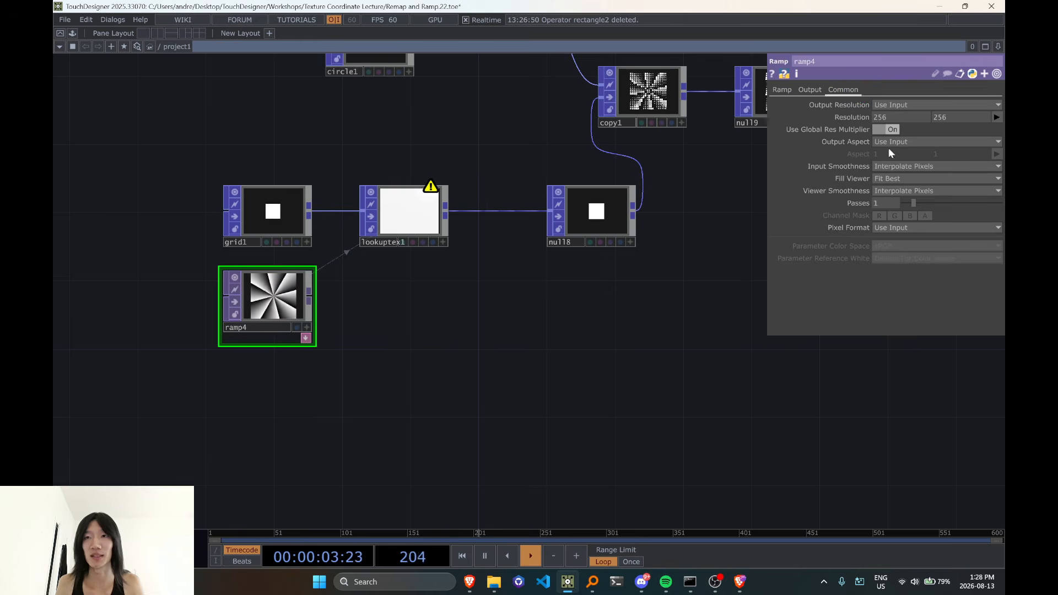
left_click(892, 129)
type("100")
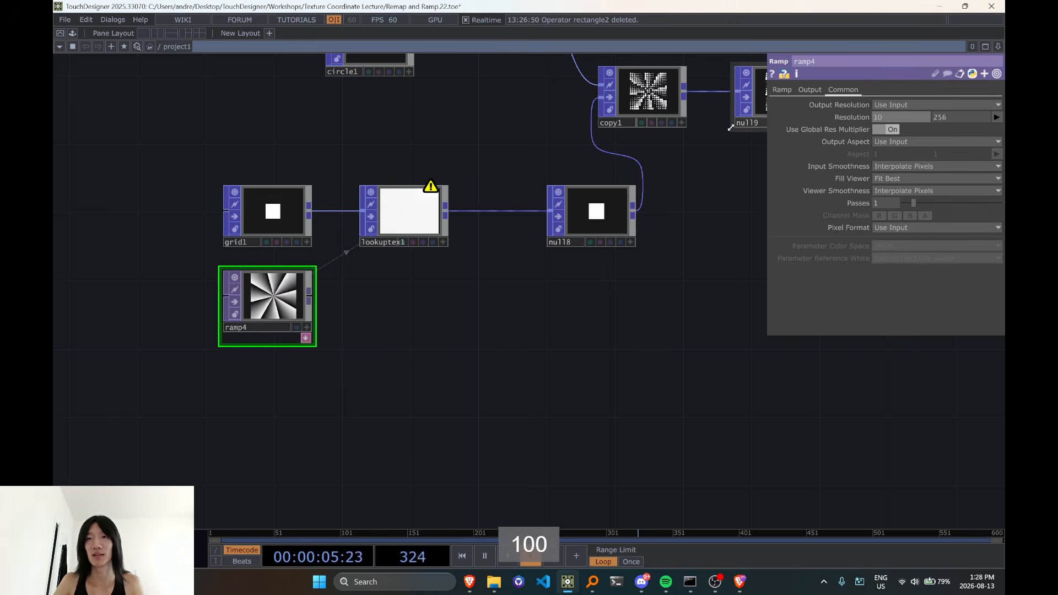
key("Return")
left_click_drag(506, 301, 404, 427)
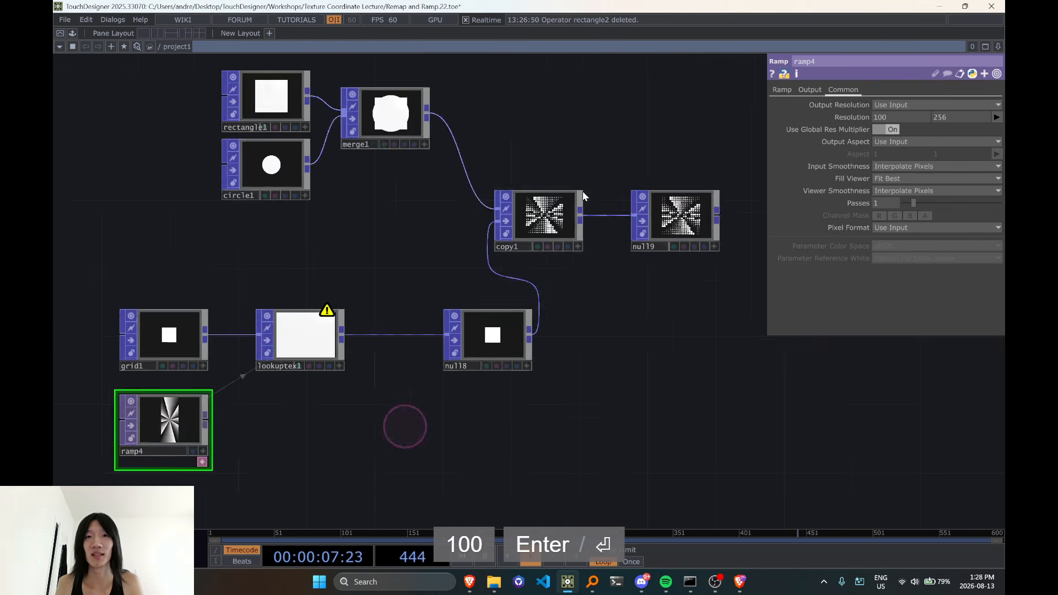
scroll(583, 196, "up", 3)
scroll(463, 265, "down", 2)
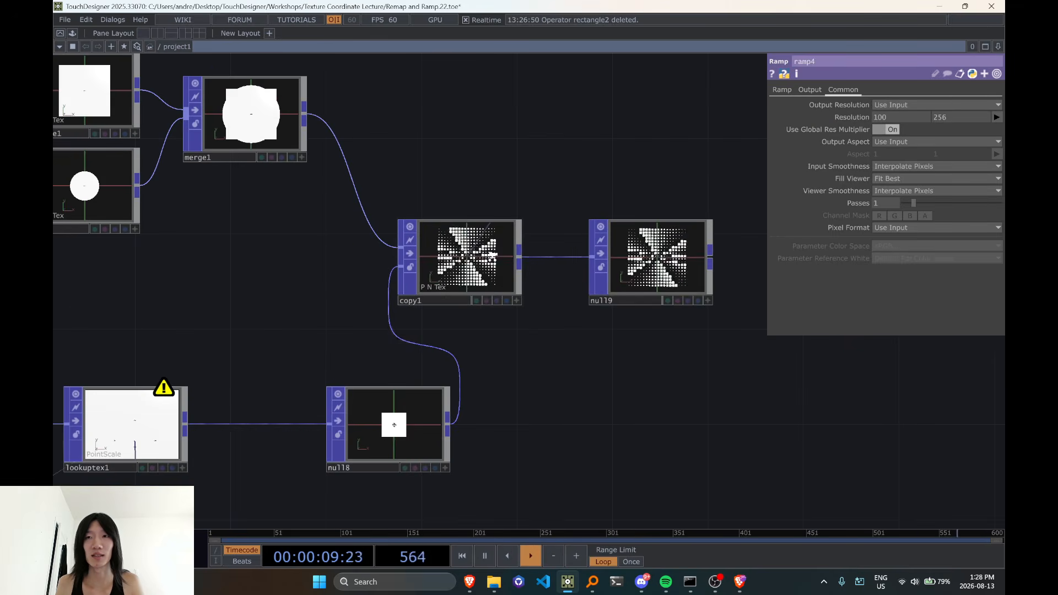
scroll(491, 253, "down", 2)
left_click_drag(531, 423, 659, 395)
Set ramp4's resolution to 1920 by 1080 and inspect copy1's operator information
middle_click(227, 433)
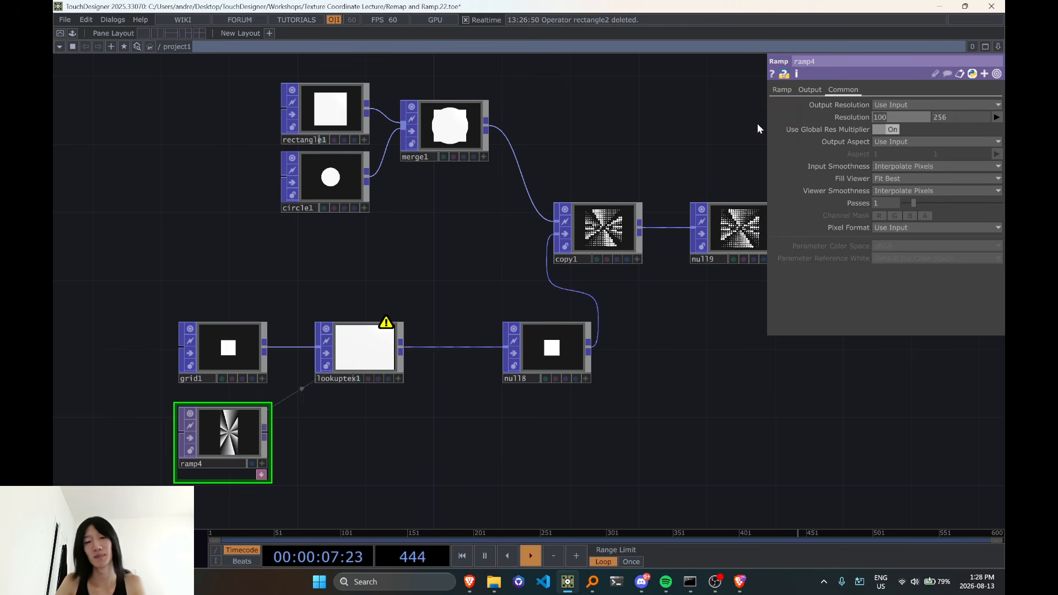
type("1920")
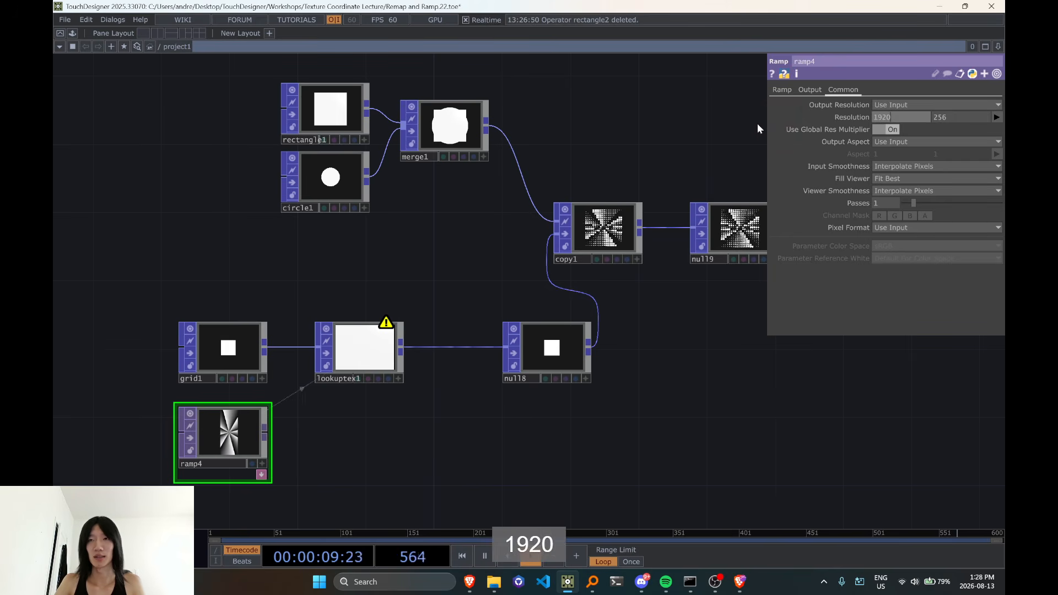
key("Tab")
type("1080")
key("Return")
scroll(657, 347, "up", 3)
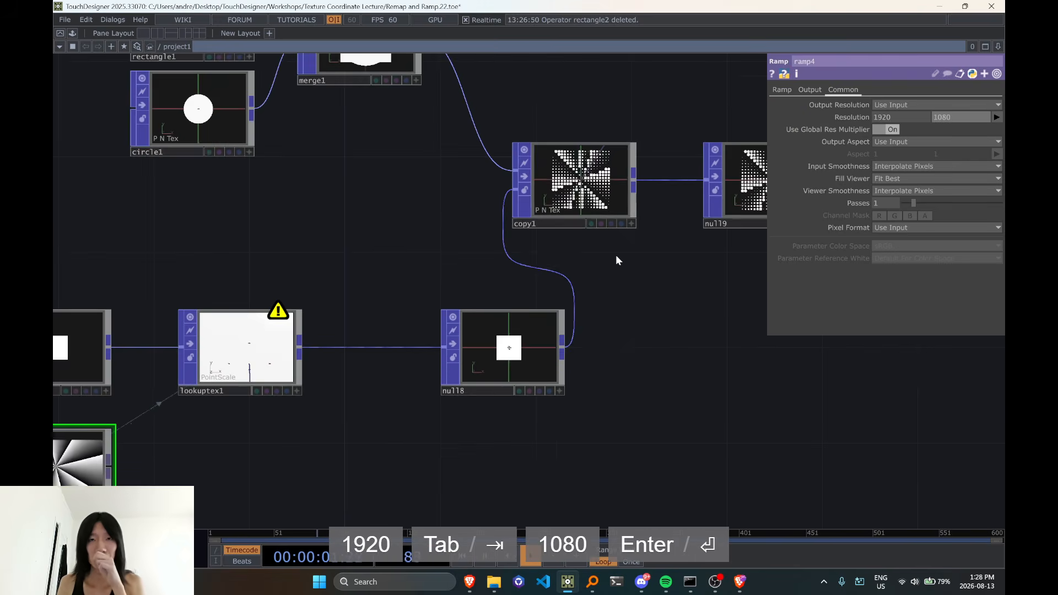
middle_click(579, 205)
Set grid1 to 16 columns and 9 rows
left_click(102, 353)
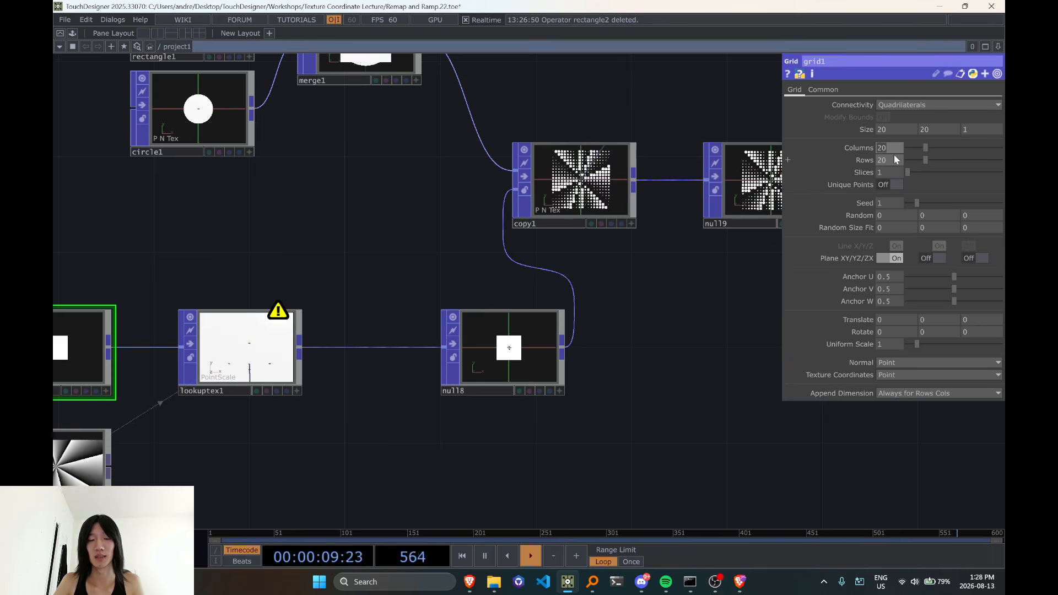
type("16")
key("Tab")
type("9")
key("Return")
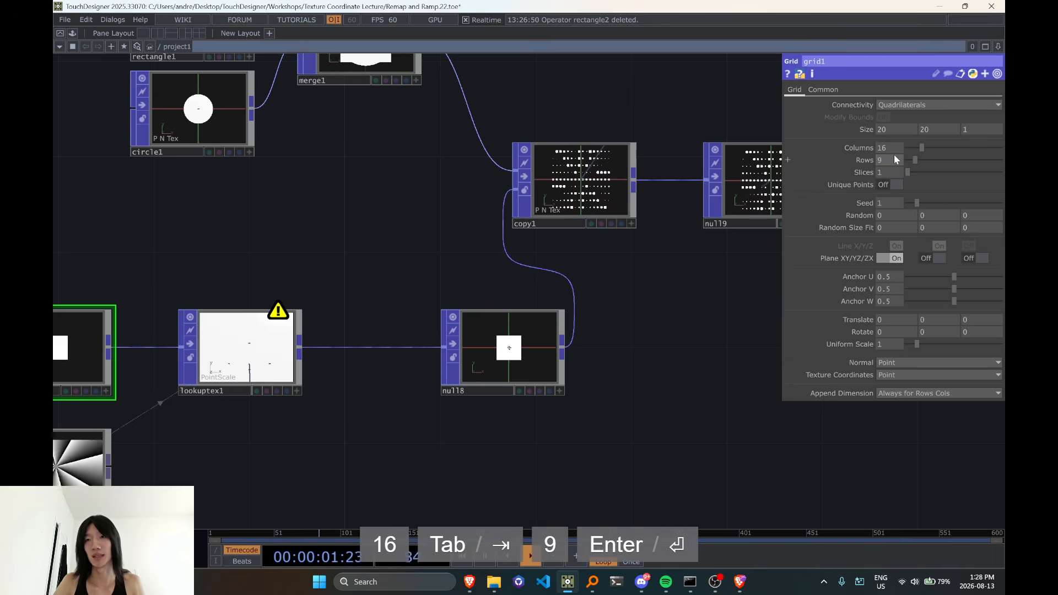
Set grid1's size to 16 by 9 and check the proportions of the copied shapes in copy1
left_click(893, 131)
type("16")
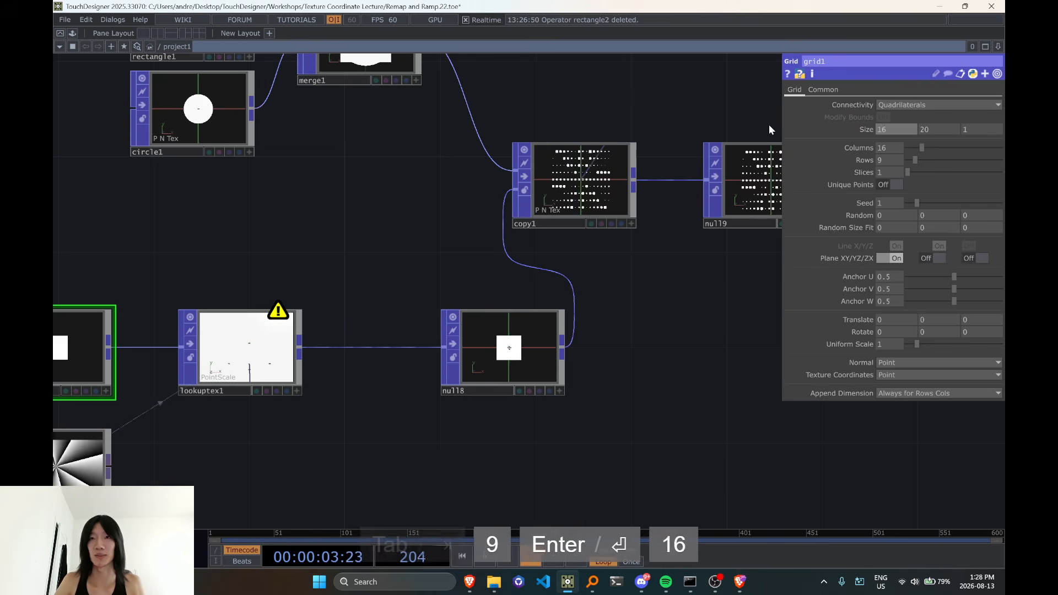
key("Tab")
type("9")
key("Return")
scroll(573, 179, "up", 5)
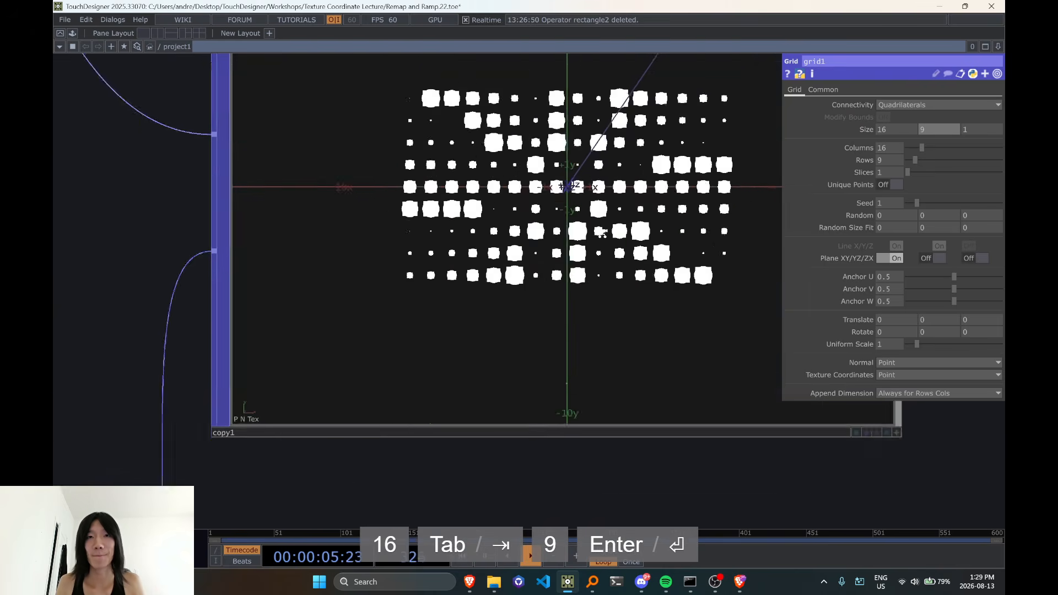
scroll(604, 233, "down", 5)
scroll(604, 233, "down", 5)
Place ramp4 beneath null8 and compare its image with the scaled shapes in copy1
left_click_drag(331, 371, 568, 358)
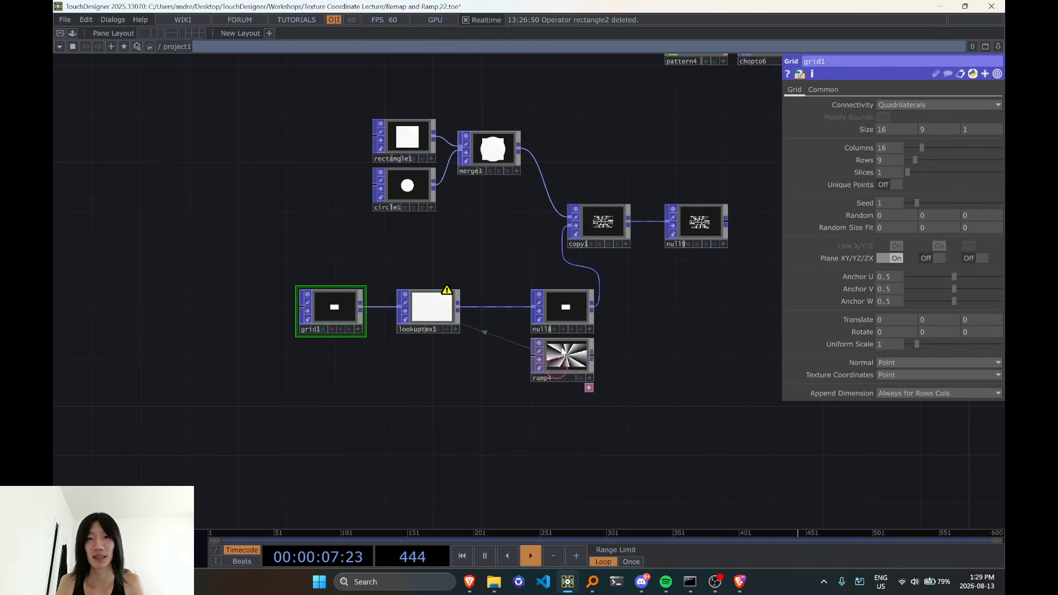
scroll(633, 166, "up", 8)
scroll(641, 326, "down", 5)
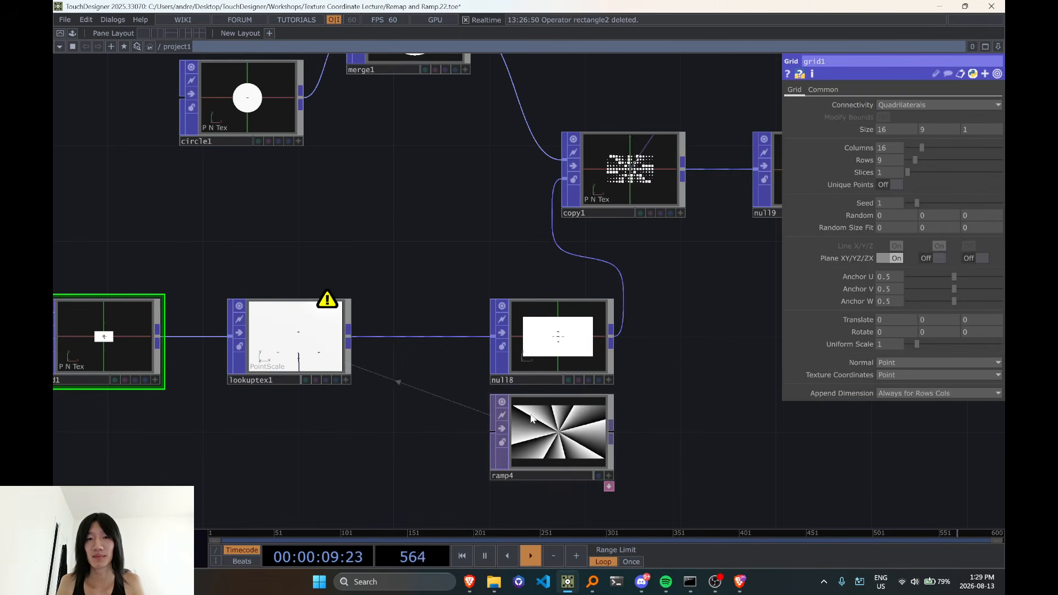
scroll(637, 180, "up", 4)
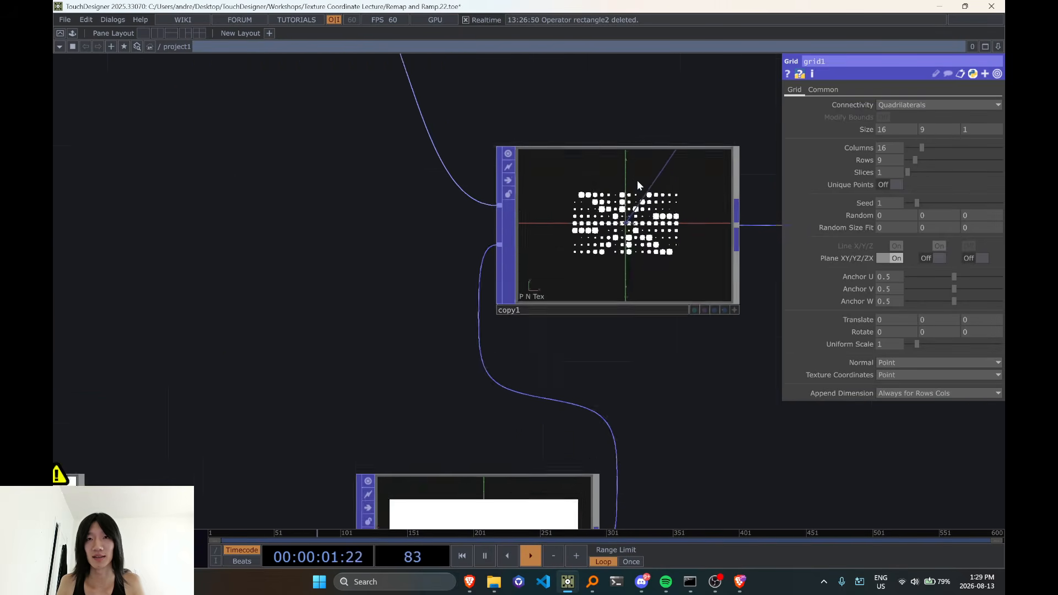
scroll(634, 193, "down", 5)
scroll(643, 166, "up", 7)
scroll(642, 171, "down", 5)
scroll(641, 188, "up", 4)
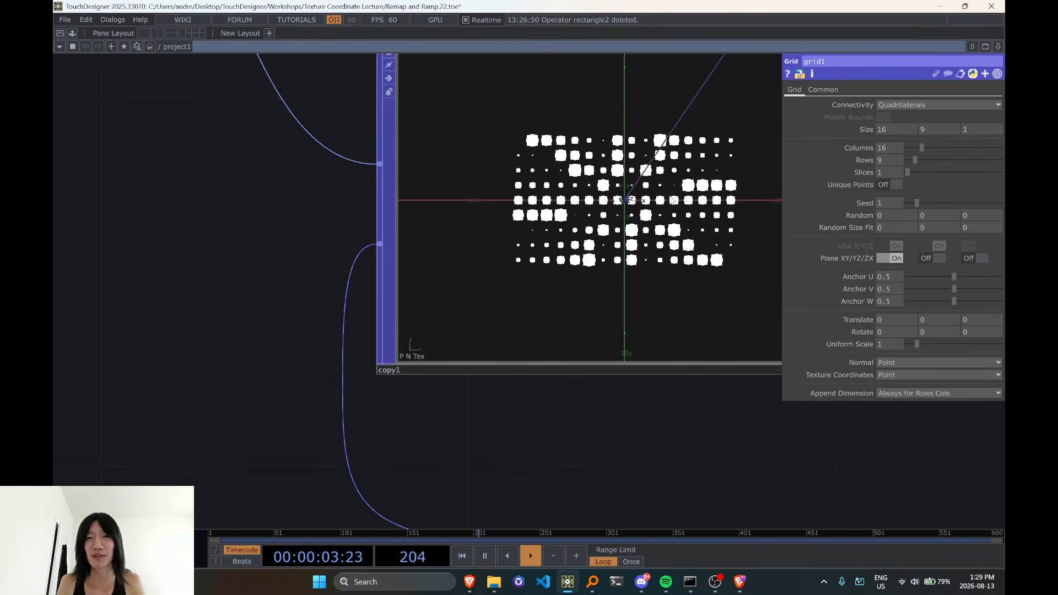
scroll(639, 200, "down", 3)
scroll(645, 201, "down", 3)
scroll(634, 209, "up", 7)
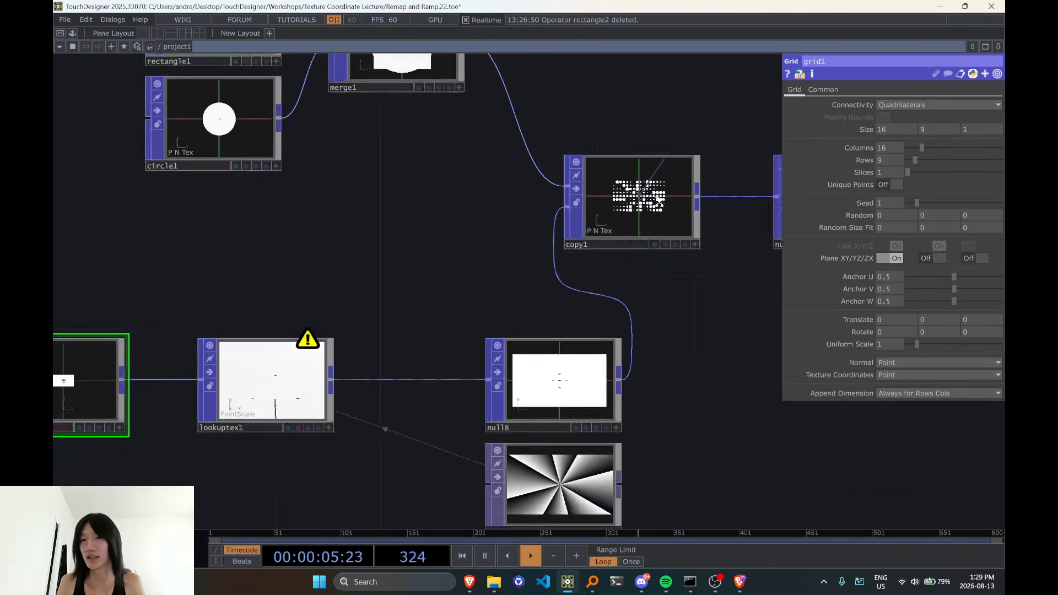
scroll(628, 211, "down", 1)
scroll(627, 211, "up", 1)
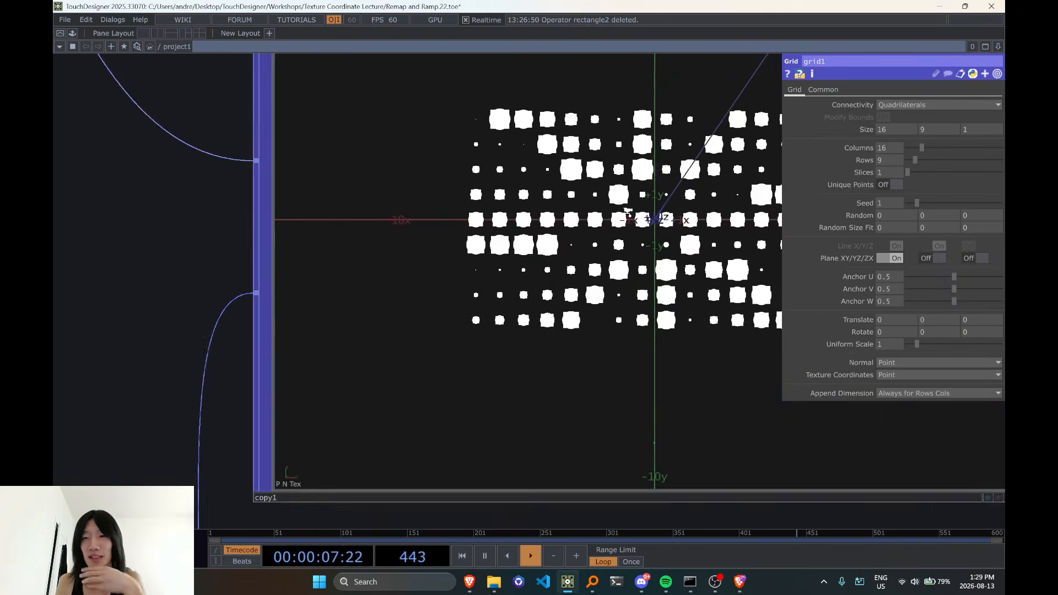
scroll(627, 210, "down", 5)
scroll(627, 213, "up", 5)
scroll(628, 214, "down", 8)
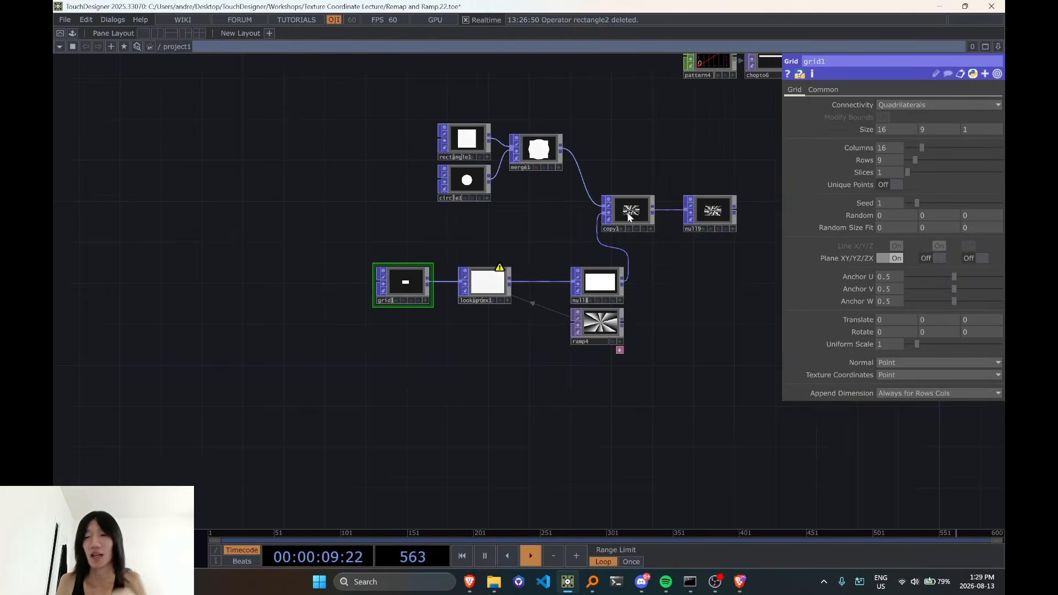
scroll(655, 262, "up", 4)
left_click_drag(654, 287, 673, 213)
scroll(669, 218, "down", 6)
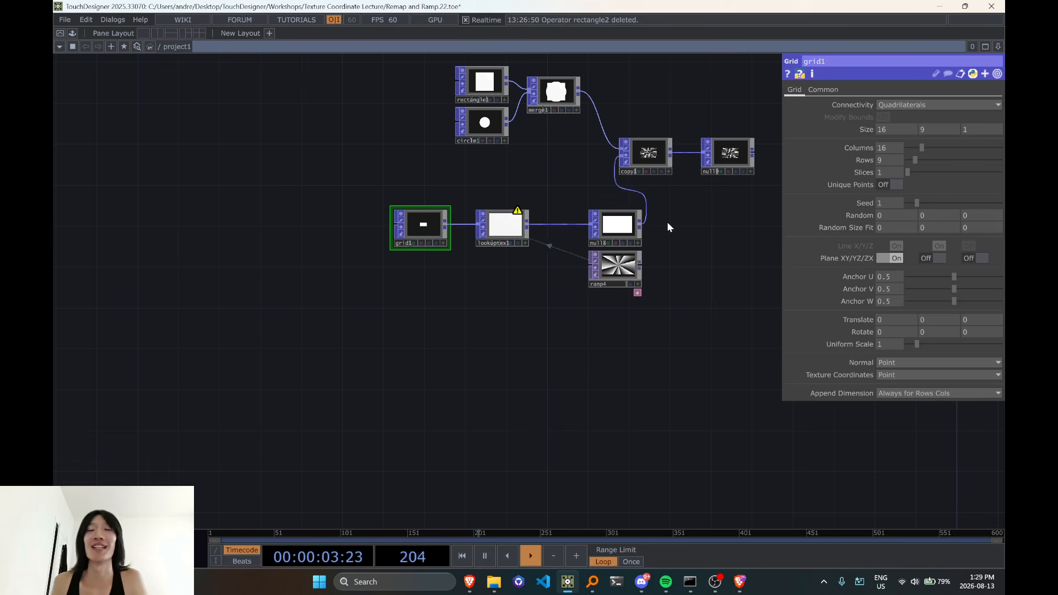
Place ramp4 beneath grid1, and move rectangle1, circle1 and merge1 together down closer to the lookup chain
left_click_drag(620, 278, 425, 288)
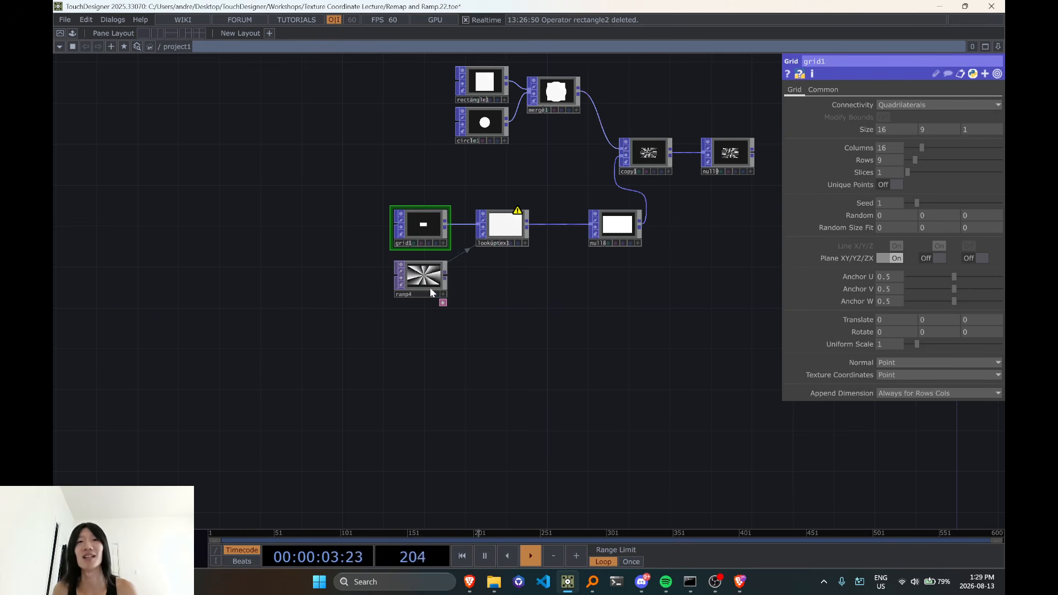
left_click_drag(707, 353, 522, 383)
left_click_drag(541, 366, 604, 409)
right_click_drag(431, 218, 436, 219)
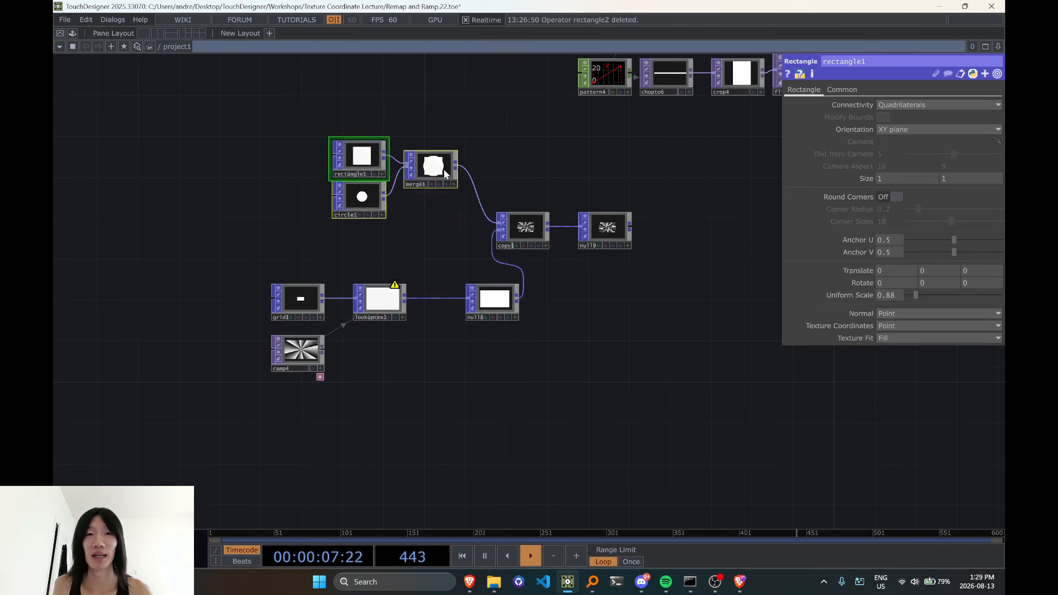
left_click_drag(444, 169, 389, 200)
left_click(403, 210)
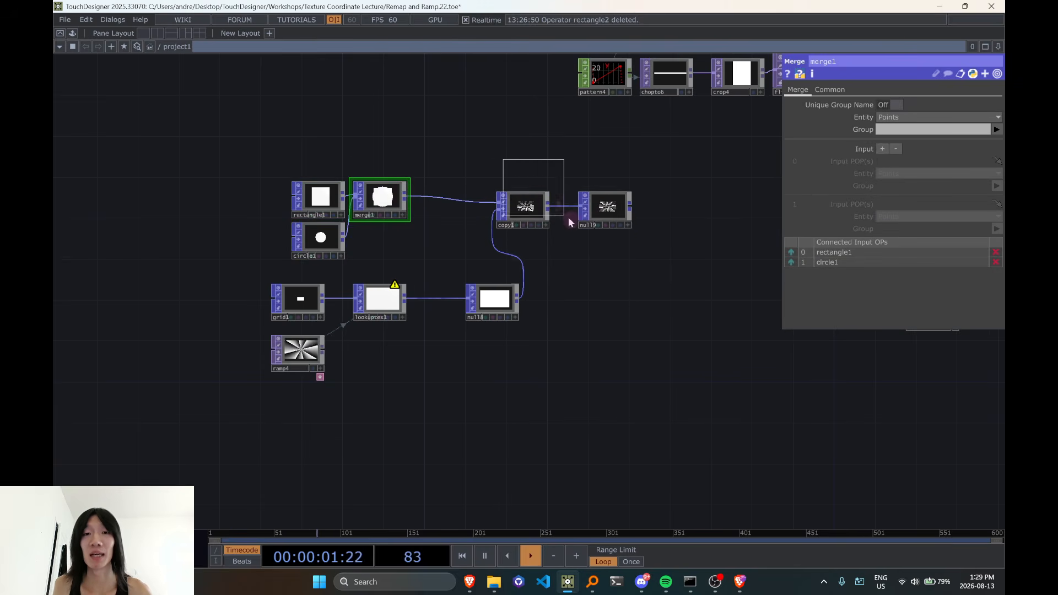
Line up copy1 and null9 with merge1, and move grid1, ramp4, lookuptex1 and null8 together closer beneath the input shapes
right_click_drag(571, 223, 597, 241)
left_click_drag(618, 217, 616, 207)
right_click_drag(215, 263, 542, 381)
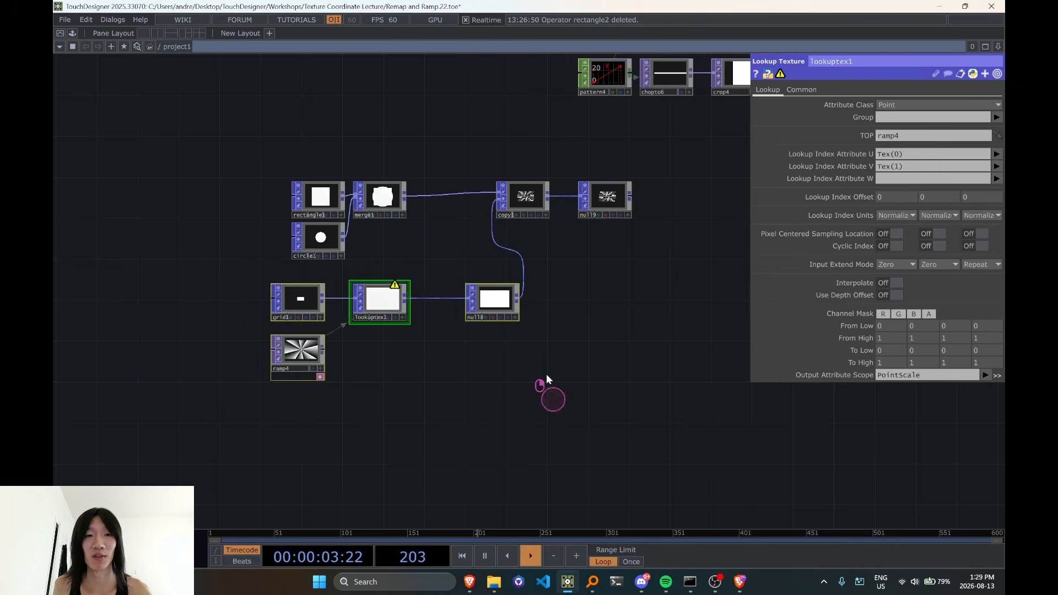
left_click_drag(520, 308, 458, 298)
left_click_drag(593, 276, 521, 274)
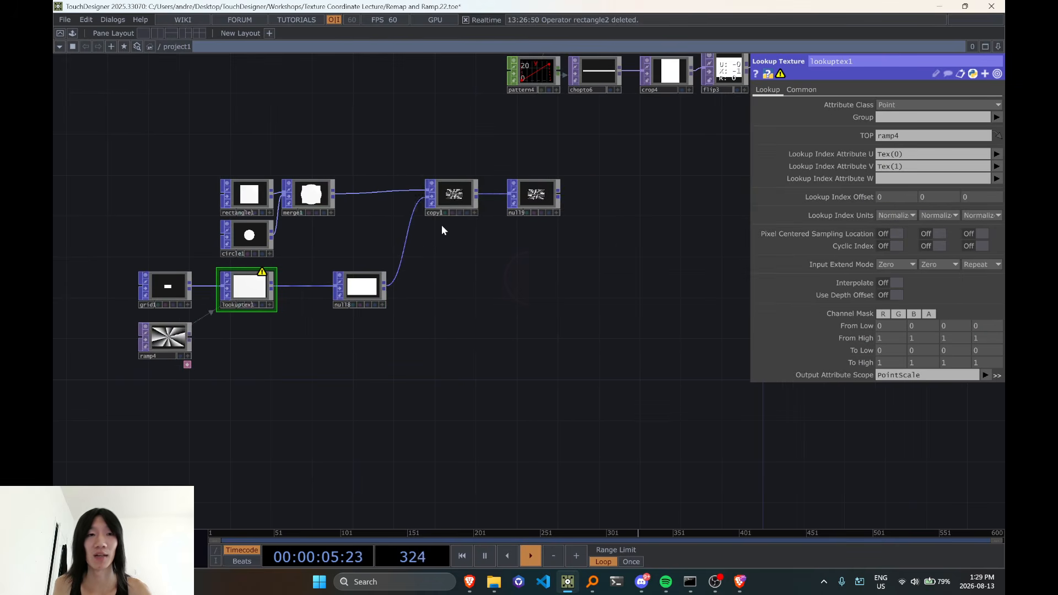
left_click_drag(412, 250, 468, 260)
scroll(487, 207, "up", 8)
scroll(487, 208, "down", 8)
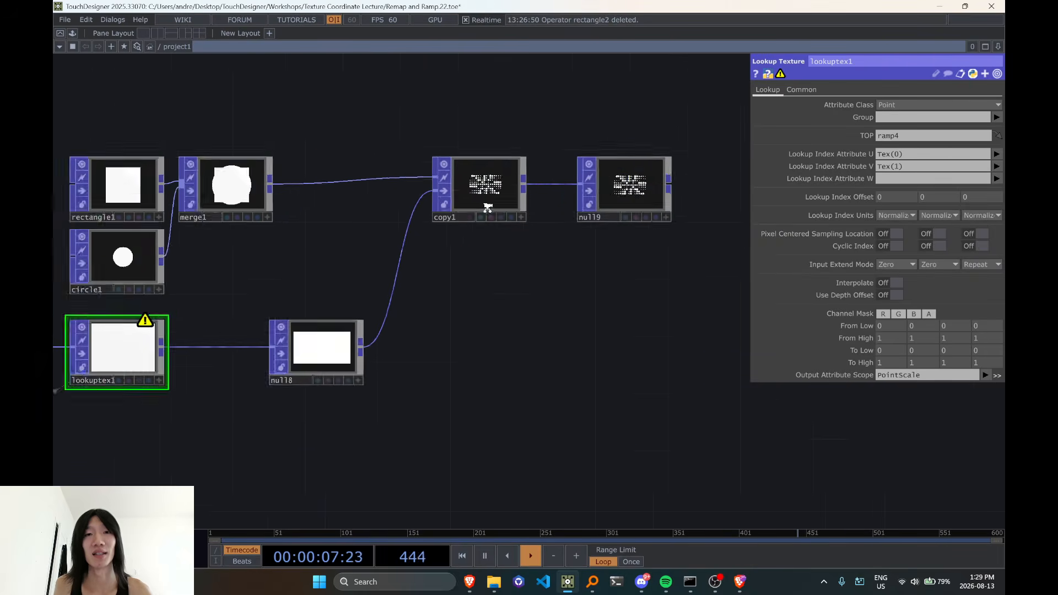
scroll(484, 208, "up", 2)
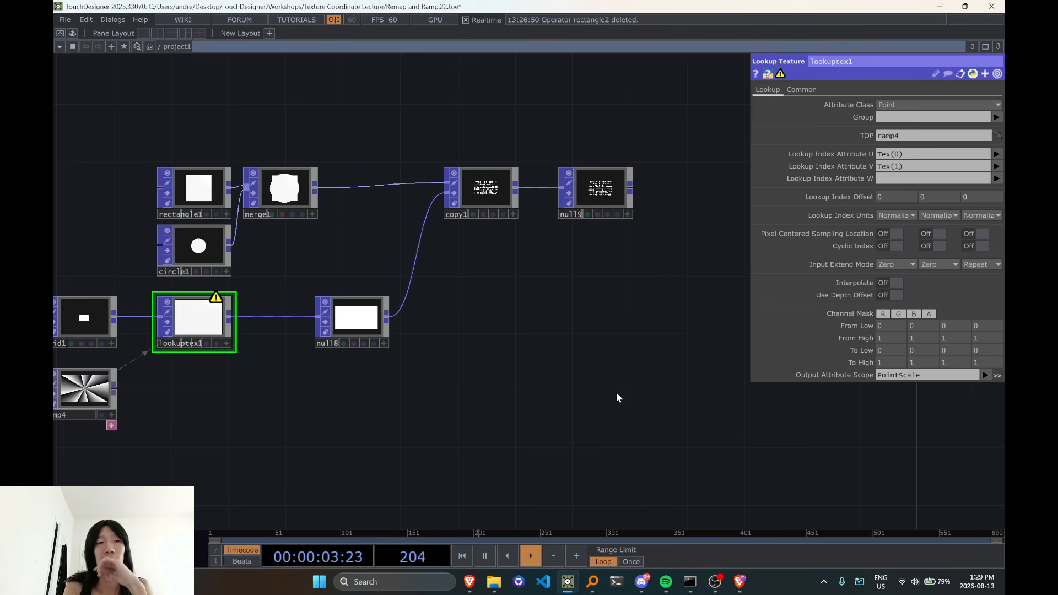
Delete the separate simple rendering example made of rectangle2, rendersimple1 and constant1
left_click_drag(595, 390, 370, 406)
scroll(370, 408, "down", 5)
scroll(369, 408, "up", 3)
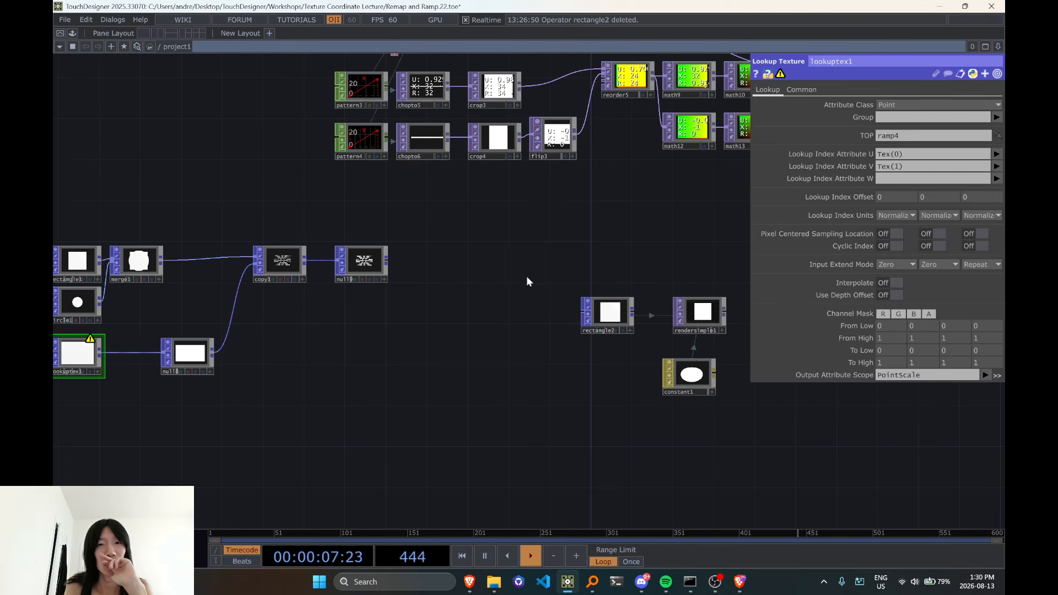
left_click(608, 313)
key("Delete")
left_click_drag(551, 397, 597, 304)
scroll(307, 357, "down", 1)
scroll(308, 357, "down", 1)
left_click_drag(395, 371, 520, 239)
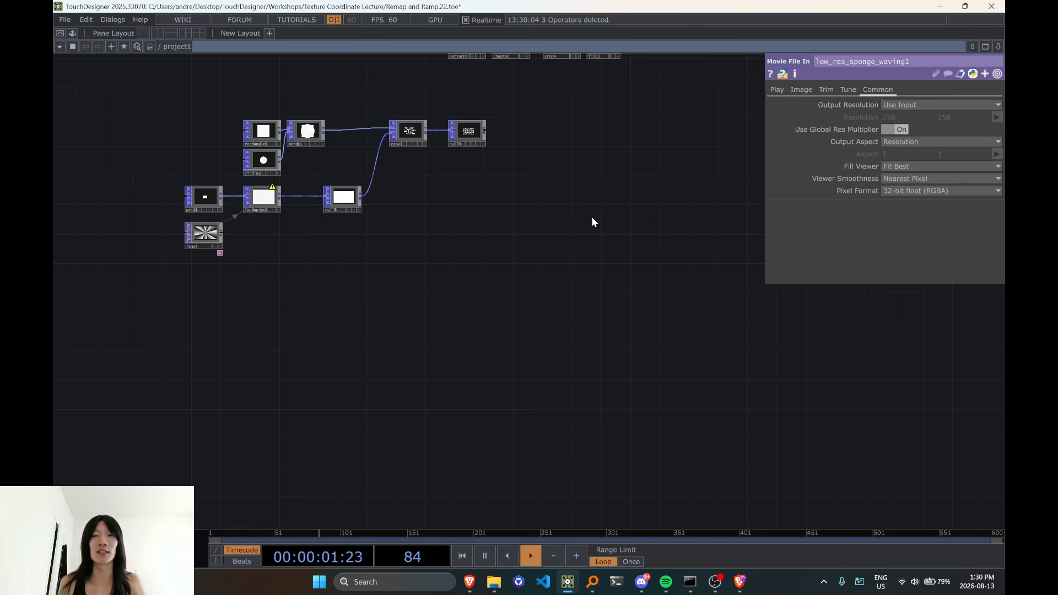
left_click_drag(569, 264, 542, 333)
scroll(551, 288, "up", 5)
double_click(551, 288)
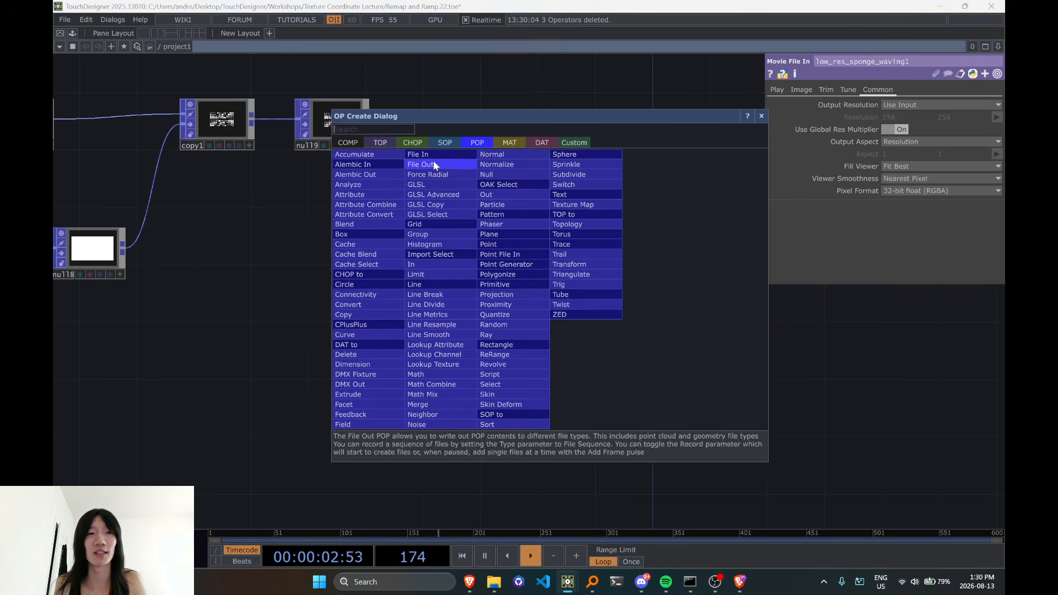
left_click(380, 142)
key("BackSpace")
key("BackSpace")
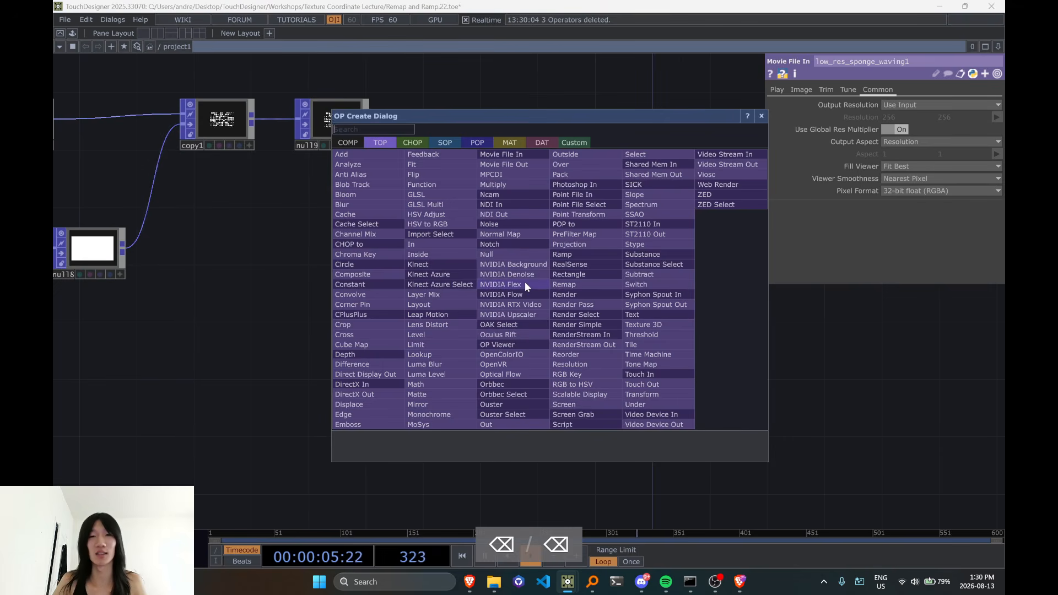
key("Escape")
scroll(530, 291, "down", 5)
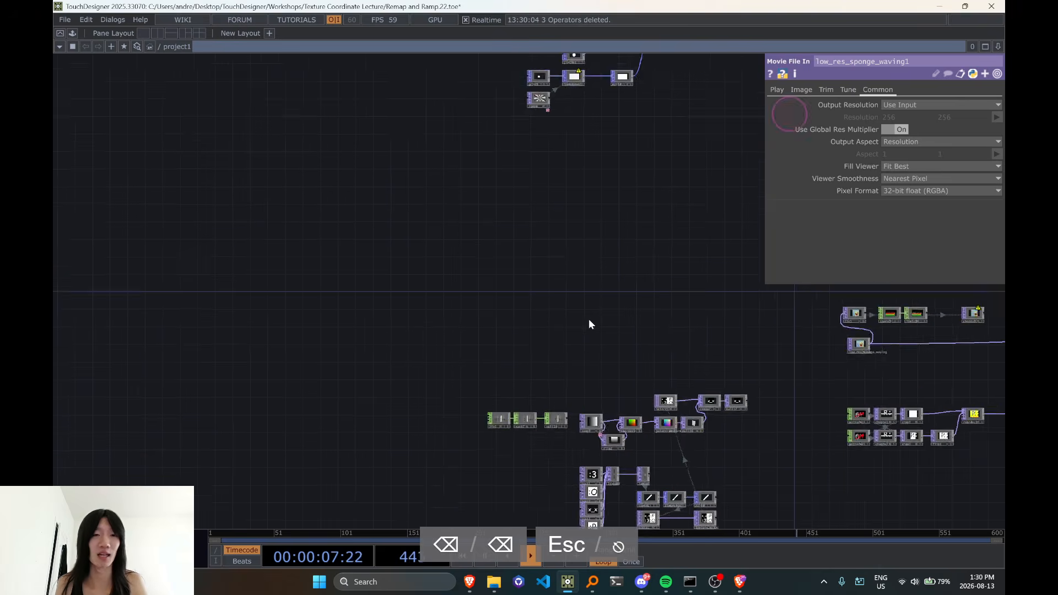
Try pasting a copy of the four emoticon text operators together with flip2 into the empty area near null9
left_click_drag(573, 410, 565, 393)
right_click_drag(523, 304, 567, 411)
key("ctrl+c")
left_click_drag(504, 225, 371, 380)
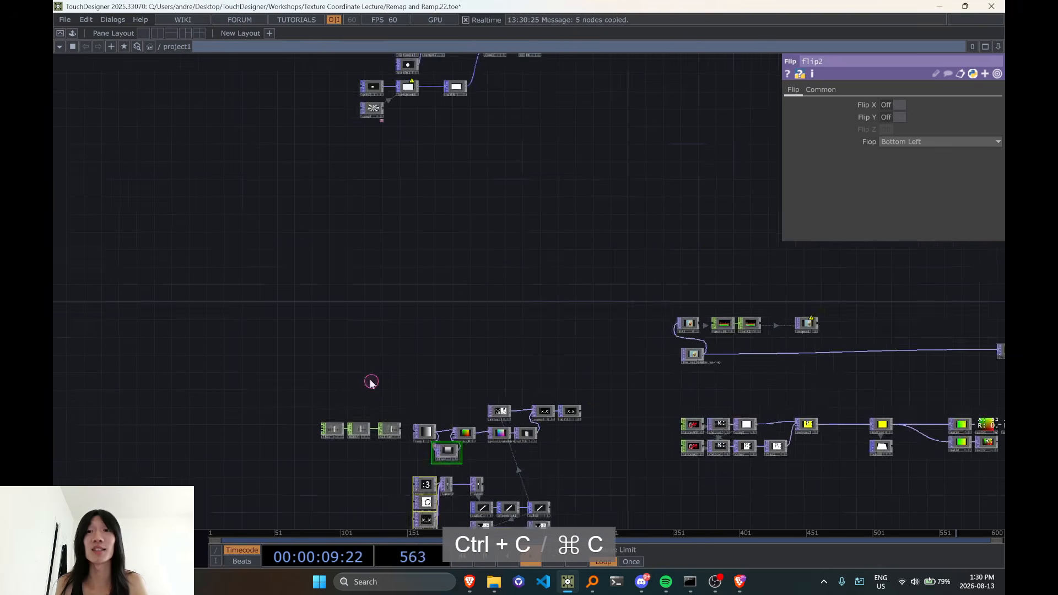
left_click_drag(636, 87, 506, 237)
scroll(506, 237, "up", 3)
scroll(468, 275, "up", 3)
key("ctrl+v")
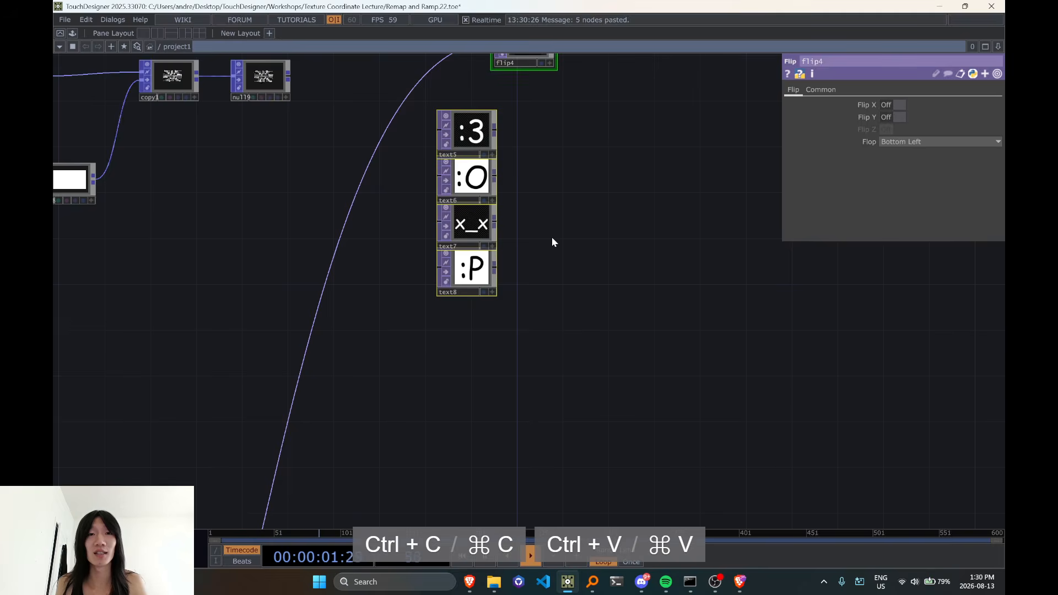
key("ctrl+z")
Copy only the four emoticon text operators (:3, :O, x_x, :P) to the empty area near null8, setting the :P copy slightly apart
scroll(399, 245, "down", 5)
left_click_drag(437, 231, 591, 90)
scroll(353, 403, "up", 2)
left_click_drag(298, 436, 405, 319)
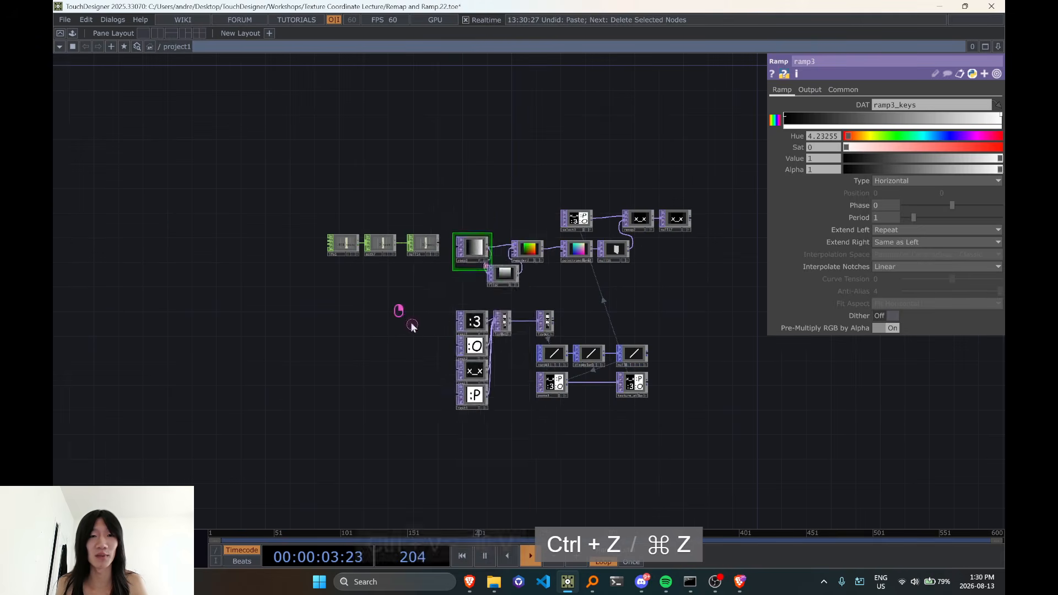
right_click(403, 319)
left_click(388, 318)
right_click_drag(428, 312, 478, 428)
key("ctrl+c")
left_click_drag(496, 89, 382, 340)
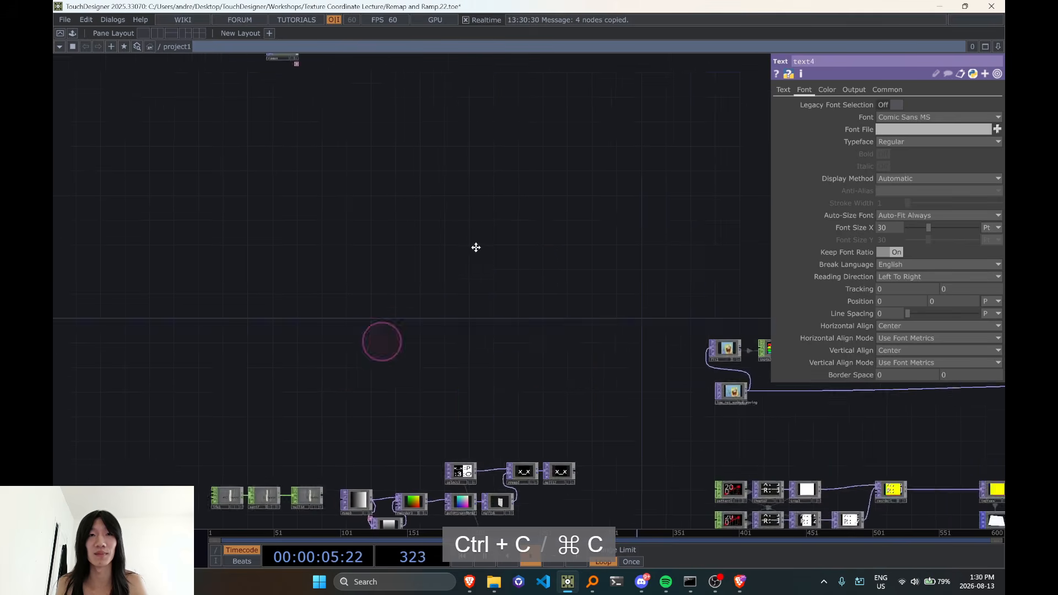
left_click_drag(527, 174, 458, 259)
scroll(458, 259, "up", 3)
key("ctrl+v")
left_click_drag(591, 163, 541, 246)
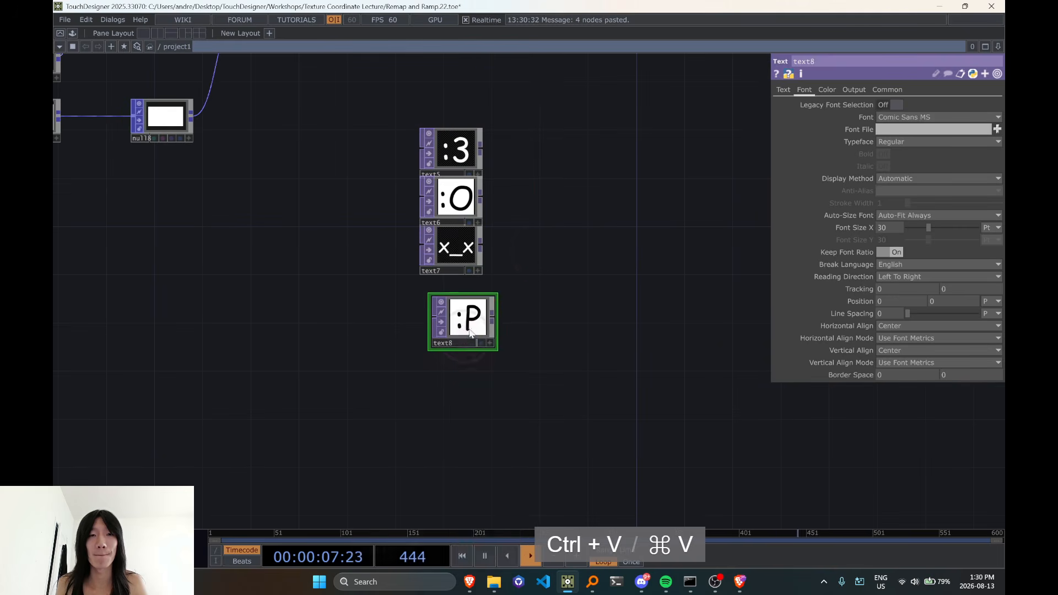
Add a Layout TOP beside the four copied text operators
left_click_drag(576, 318, 501, 384)
scroll(465, 276, "up", 3)
key("Tab")
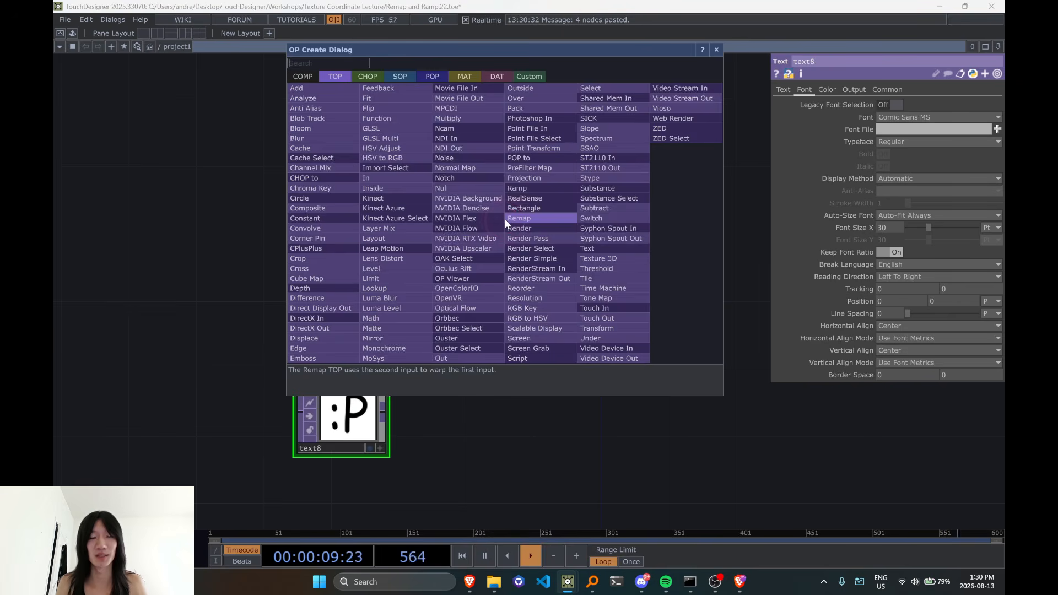
type("layout")
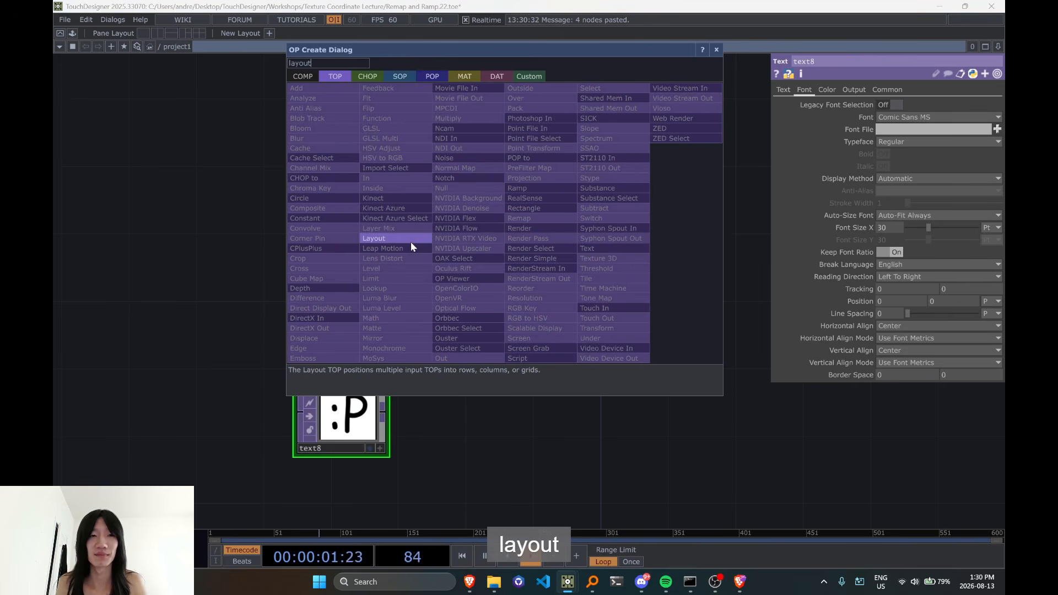
left_click(411, 241)
left_click(508, 265)
Connect text5, text6, text7 and text8 in order into layout1, and move layout1 closer to them
left_click(386, 195)
left_click(466, 282)
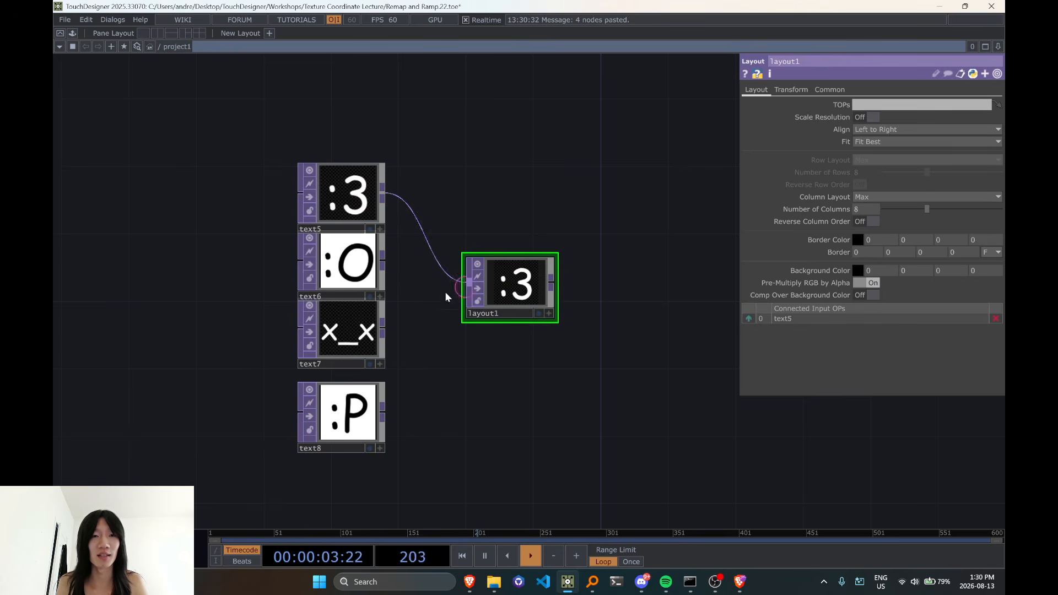
left_click(453, 303)
left_click(382, 349)
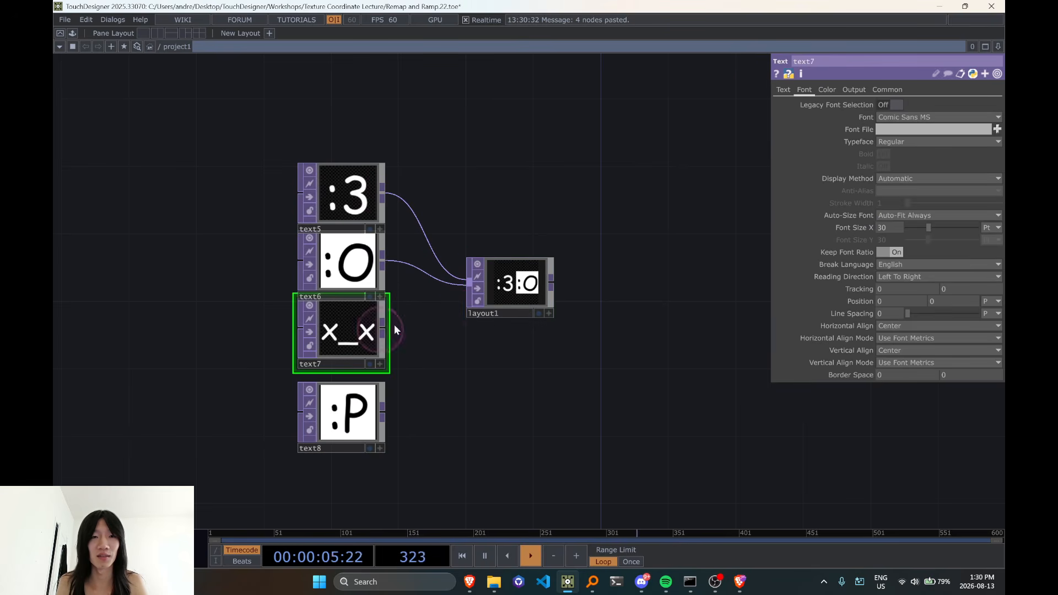
left_click(463, 302)
left_click(384, 408)
left_click(482, 311)
left_click_drag(482, 310, 472, 313)
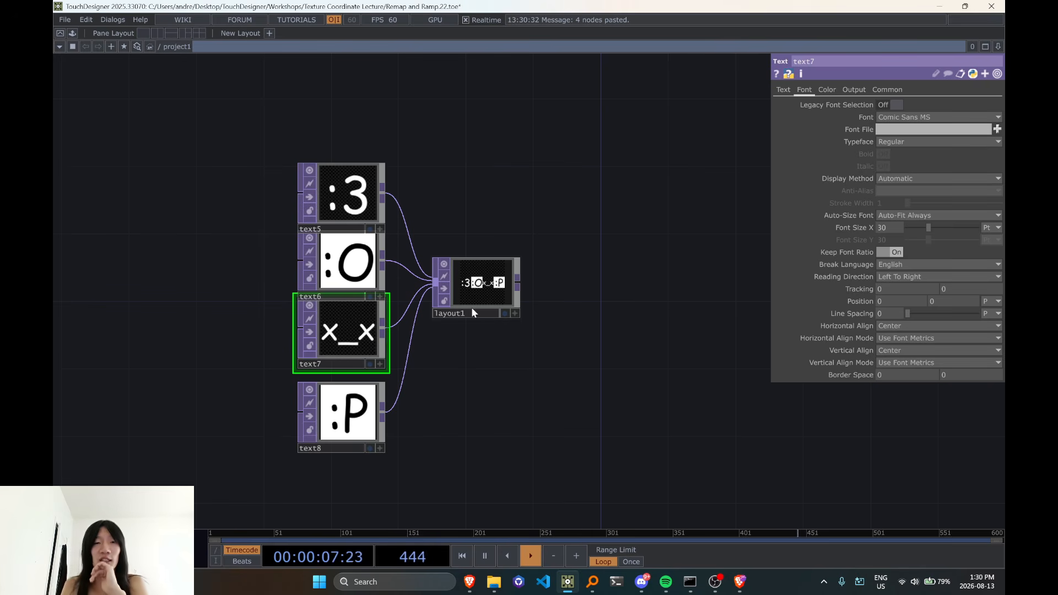
Examine text5's output information and the combined image in layout1
left_click(478, 291)
left_click_drag(600, 289, 473, 377)
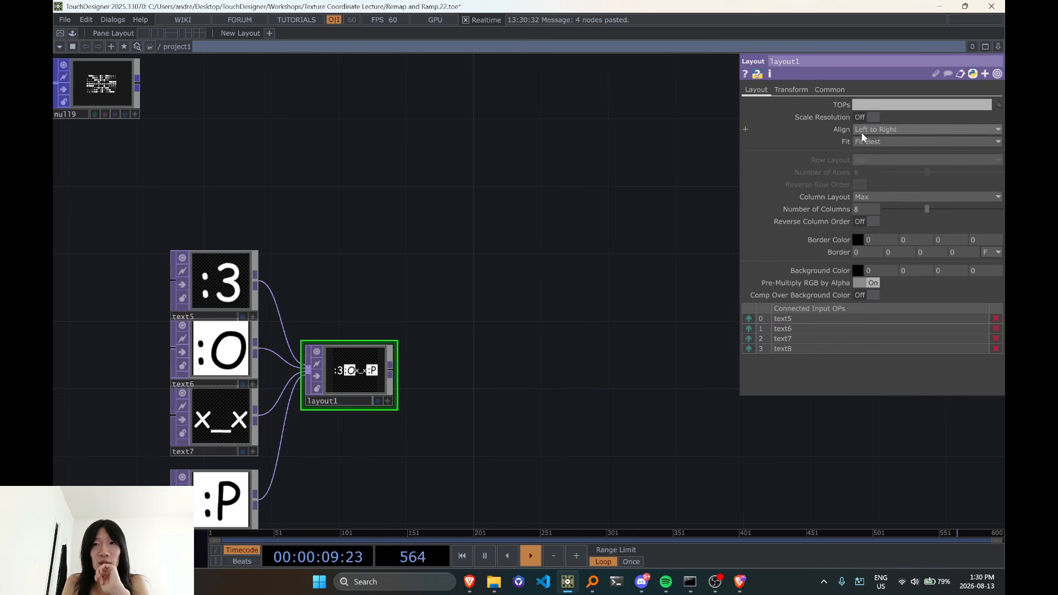
left_click_drag(444, 440, 441, 386)
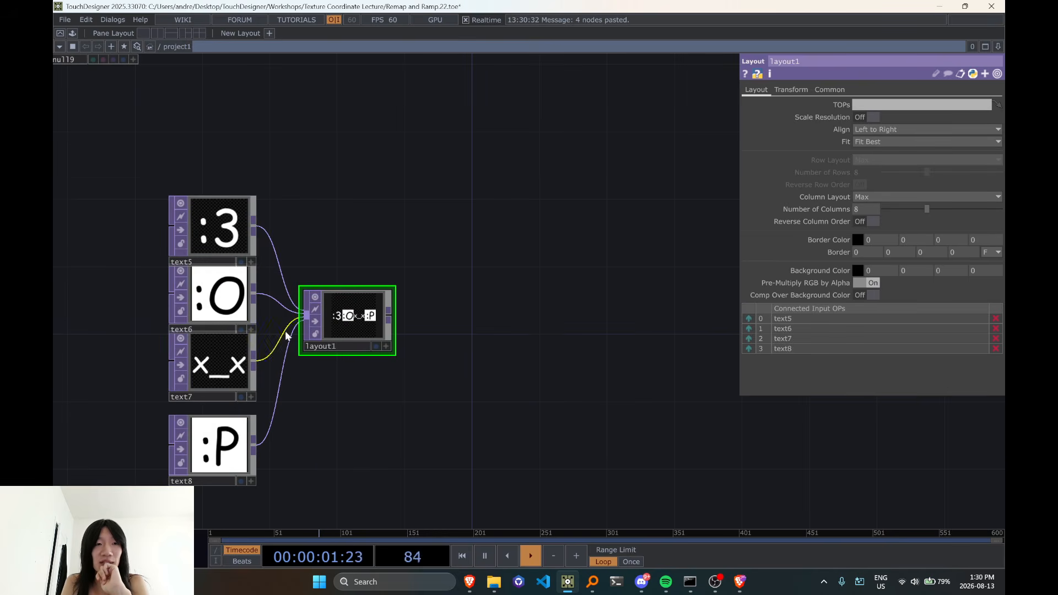
middle_click(251, 226)
left_click(350, 317)
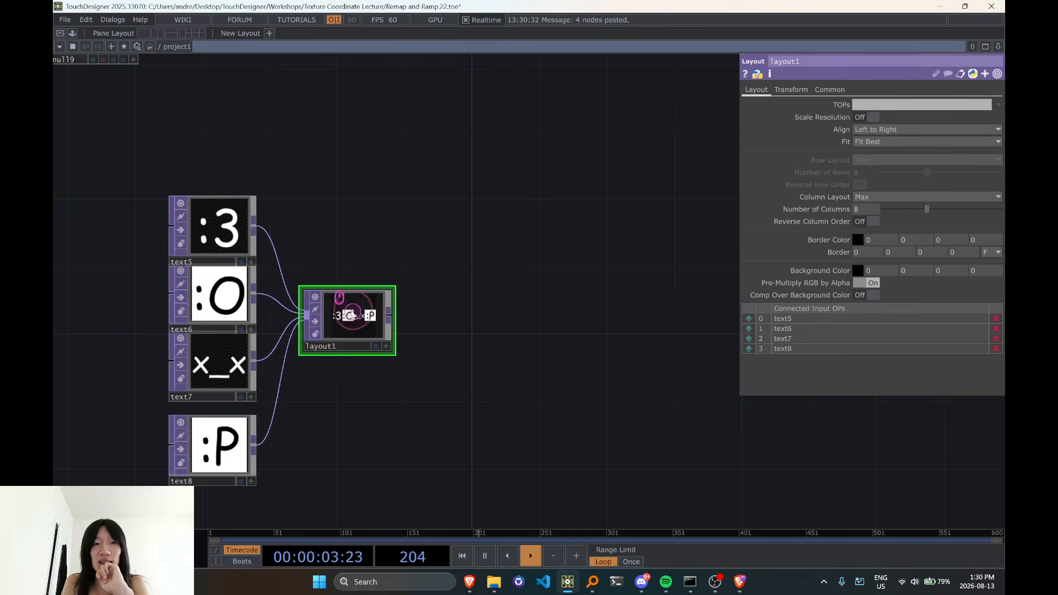
scroll(352, 315, "down", 5)
scroll(351, 321, "up", 5)
Set layout1's alignment to Bottom to Top and turn on Scale Resolution
left_click(898, 132)
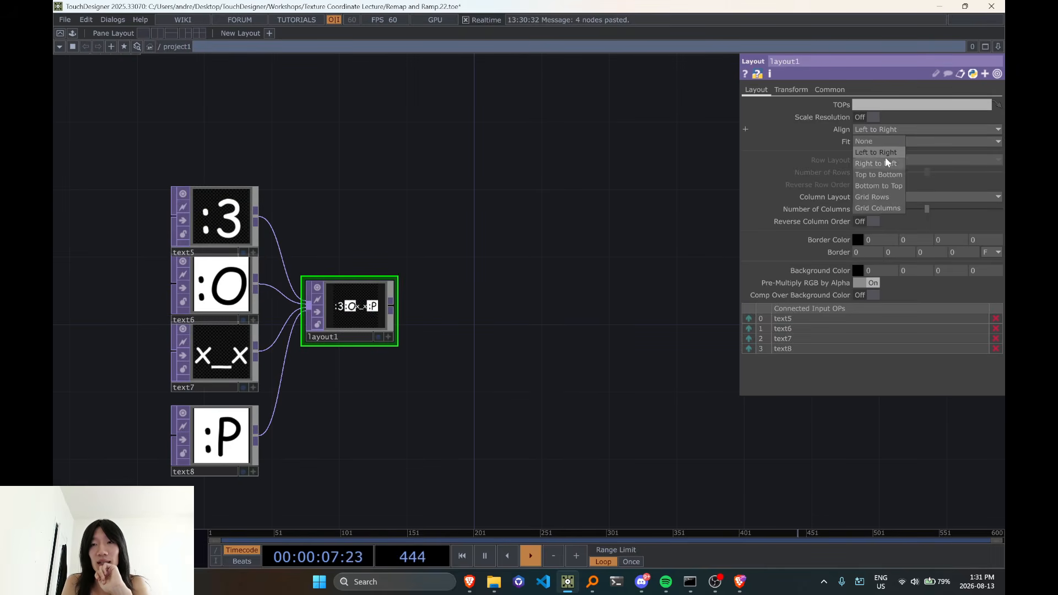
left_click(556, 295)
left_click(867, 131)
left_click(868, 131)
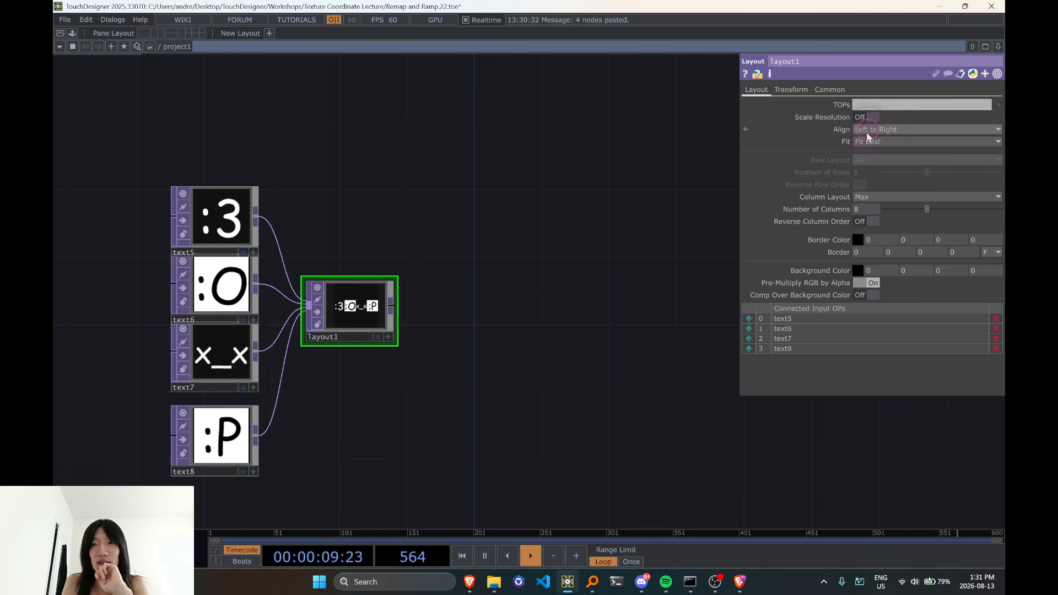
left_click(868, 132)
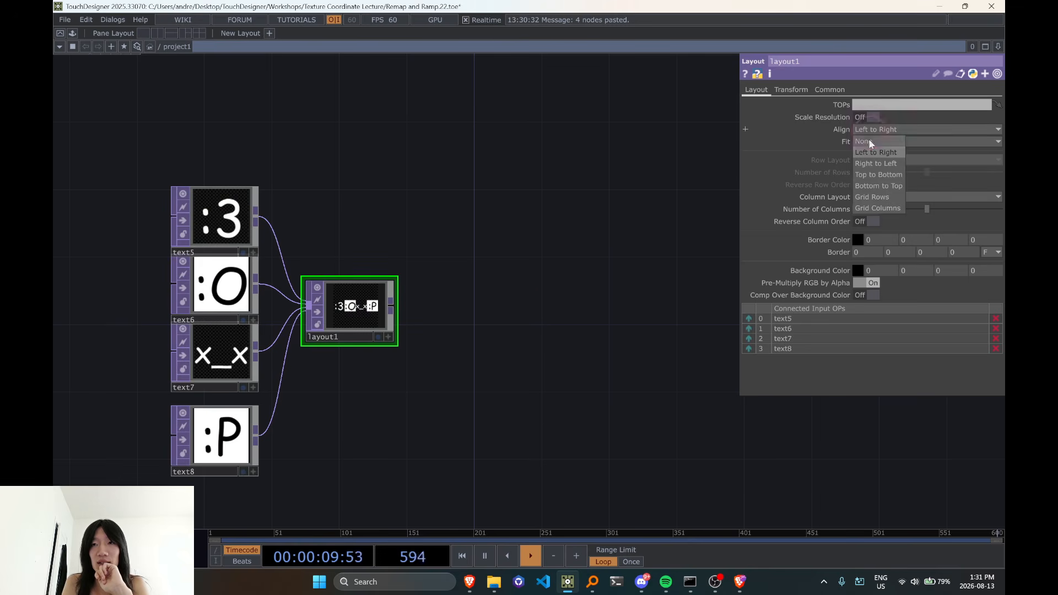
left_click(877, 185)
scroll(458, 324, "up", 3)
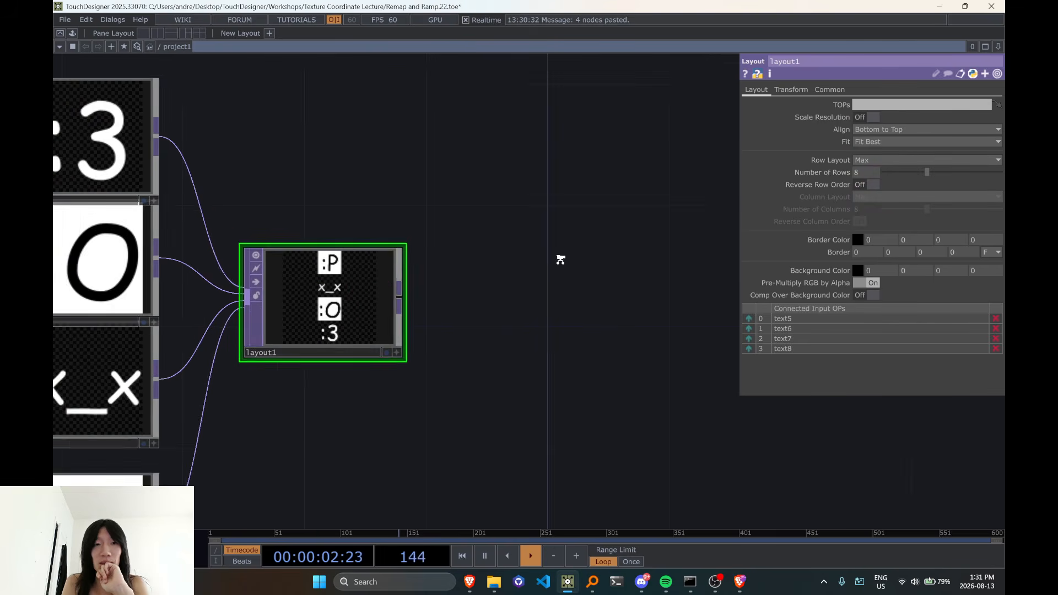
left_click(870, 117)
Examine layout1's stacked emoticon image and its size and aspect information
scroll(505, 326, "up", 1)
scroll(361, 317, "up", 3)
scroll(246, 305, "up", 1)
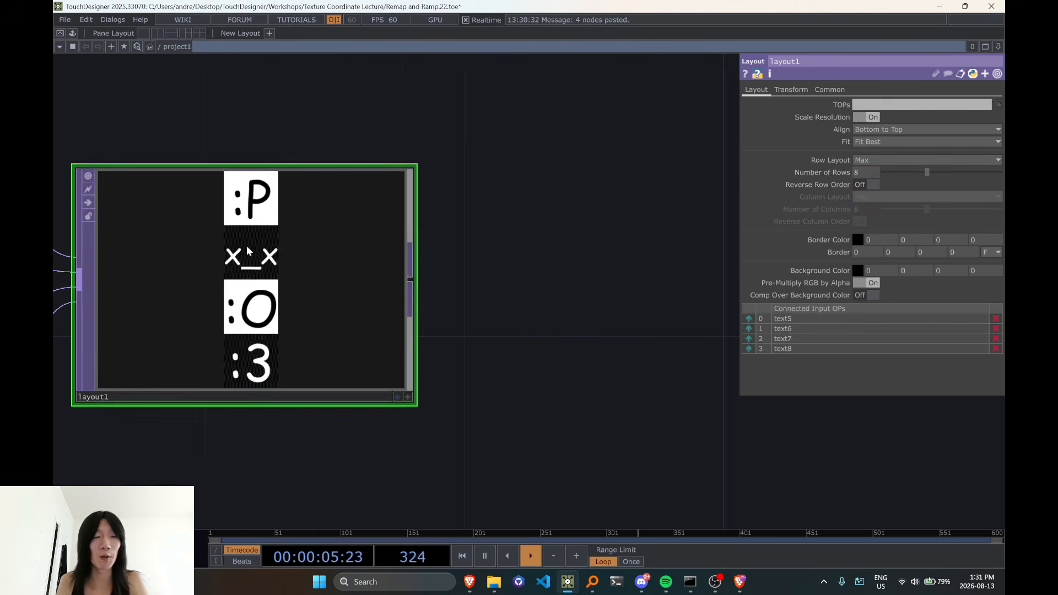
scroll(250, 251, "down", 4)
middle_click(297, 300)
middle_click(274, 253)
middle_click(264, 254)
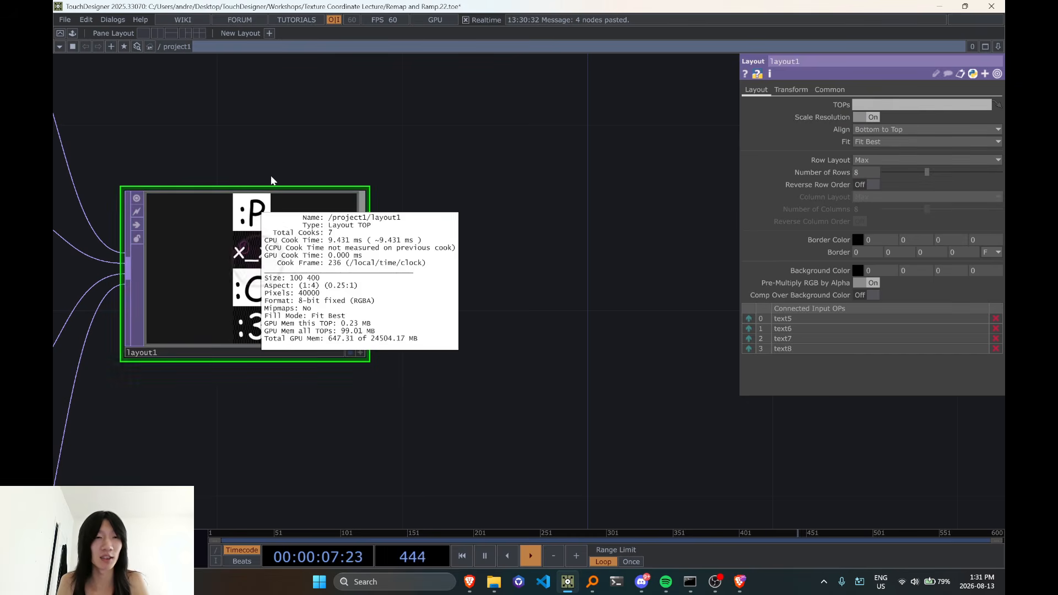
scroll(243, 276, "down", 3)
middle_click(254, 290)
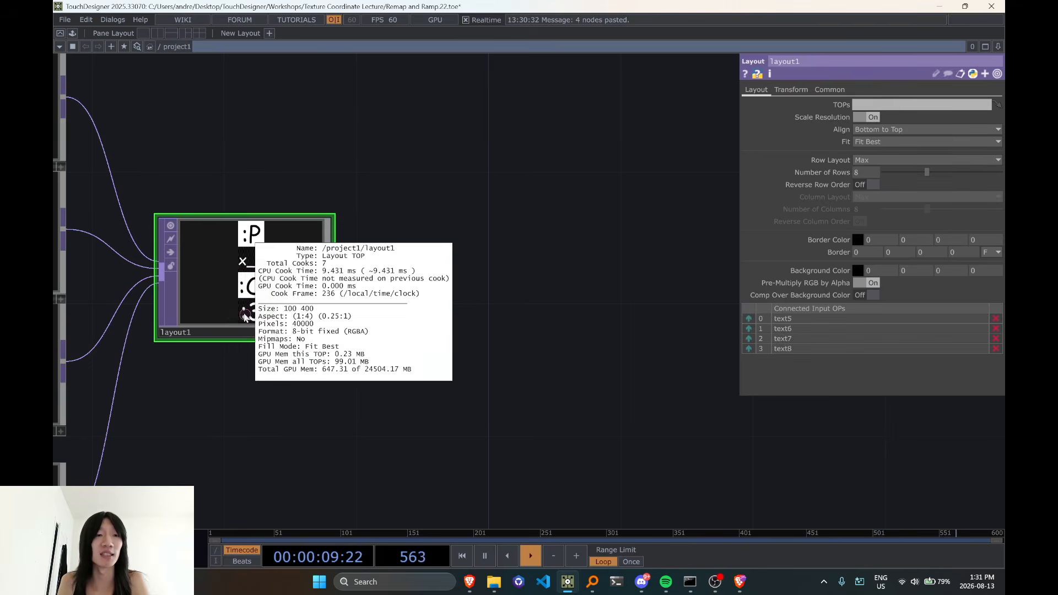
left_click_drag(608, 295, 668, 303)
middle_click(321, 298)
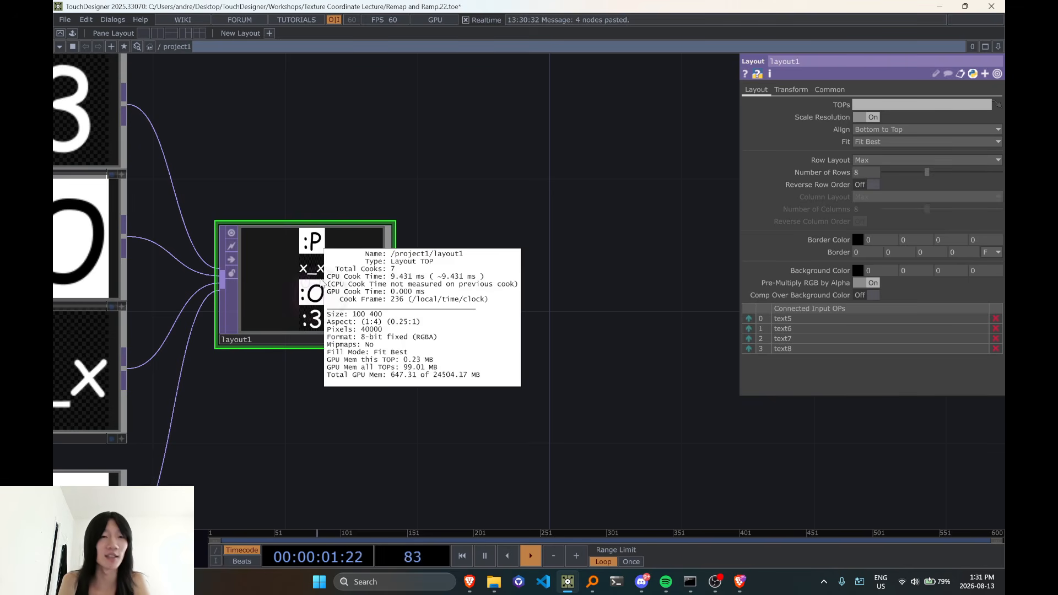
scroll(496, 306, "down", 2)
Convert layout1's image to points with a TOP to POP placed after it
left_click_drag(451, 293, 414, 306)
left_click(374, 289)
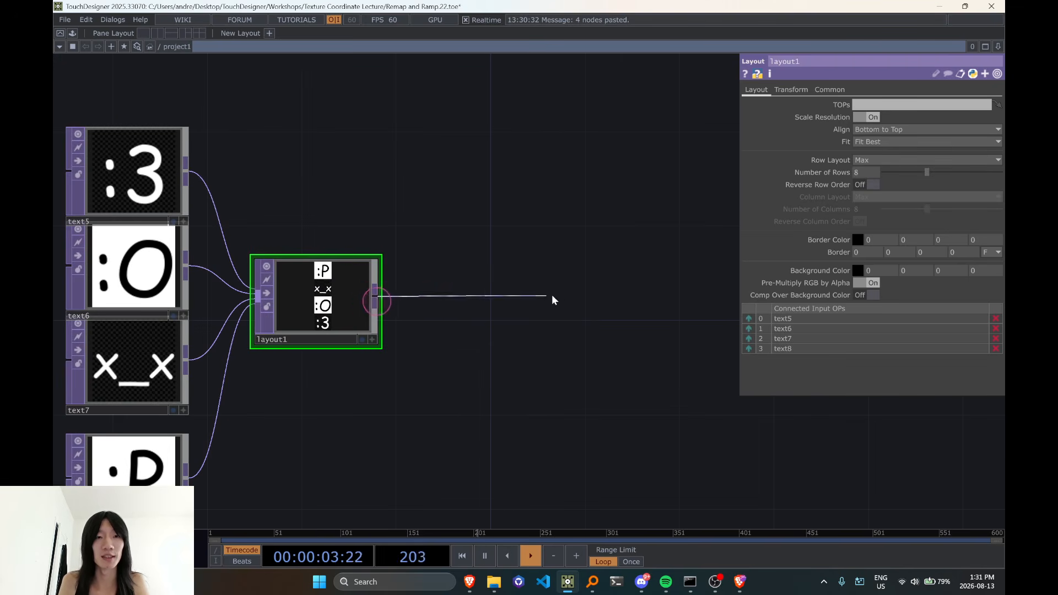
key("Tab")
left_click(485, 152)
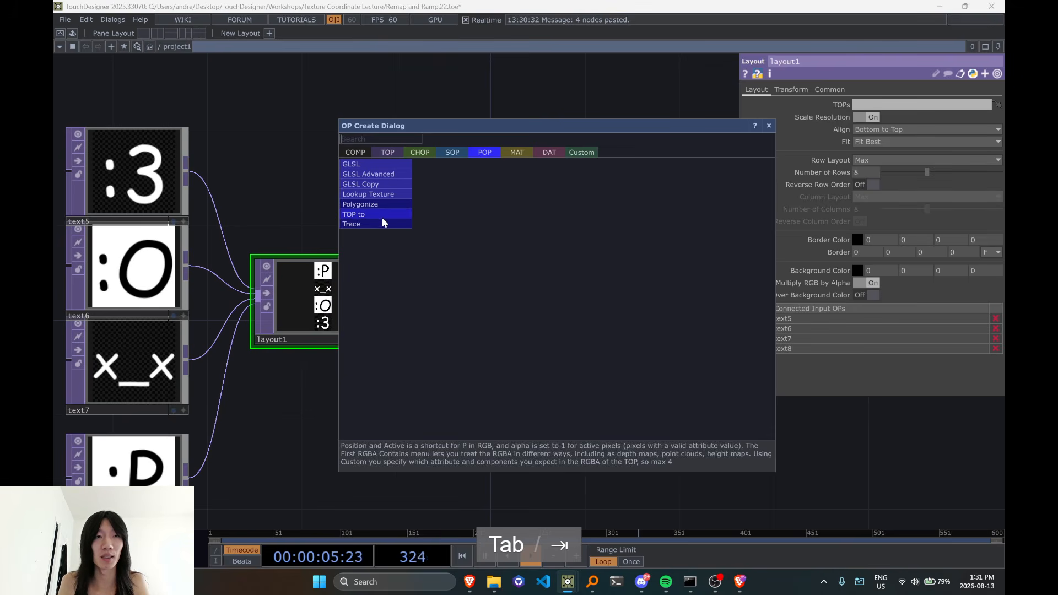
left_click(382, 217)
left_click(496, 296)
Set topto6's First RGBA Contains option to Position (RGB)
left_click_drag(541, 431, 423, 429)
left_click(392, 302)
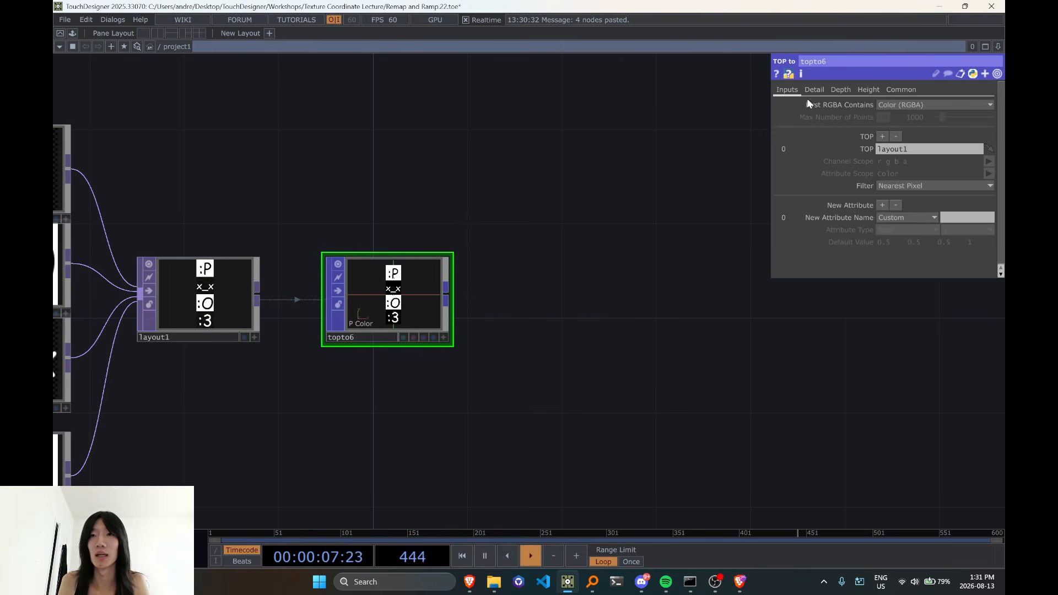
left_click(815, 90)
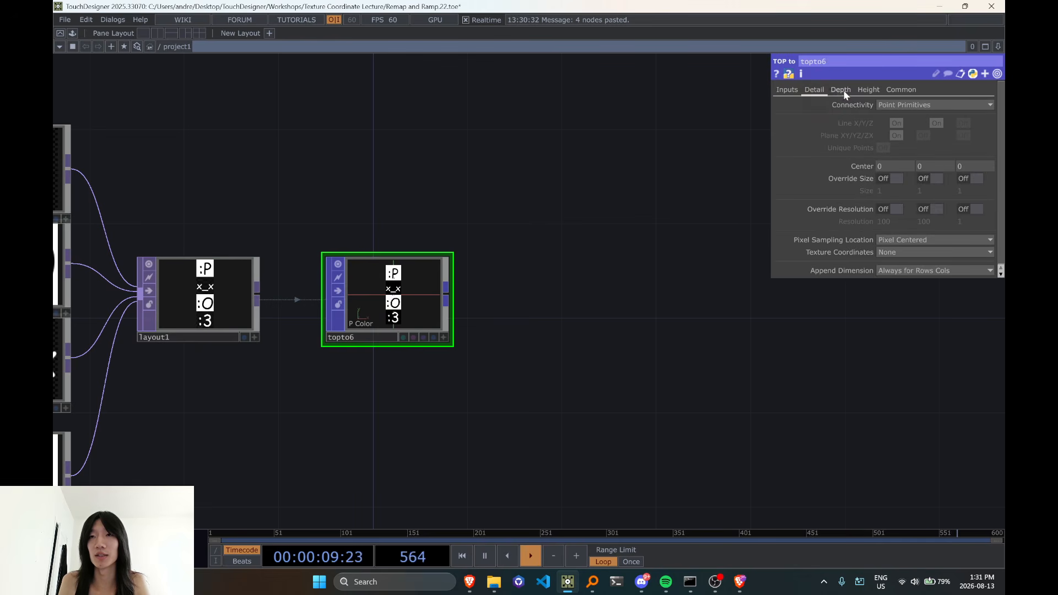
left_click(794, 90)
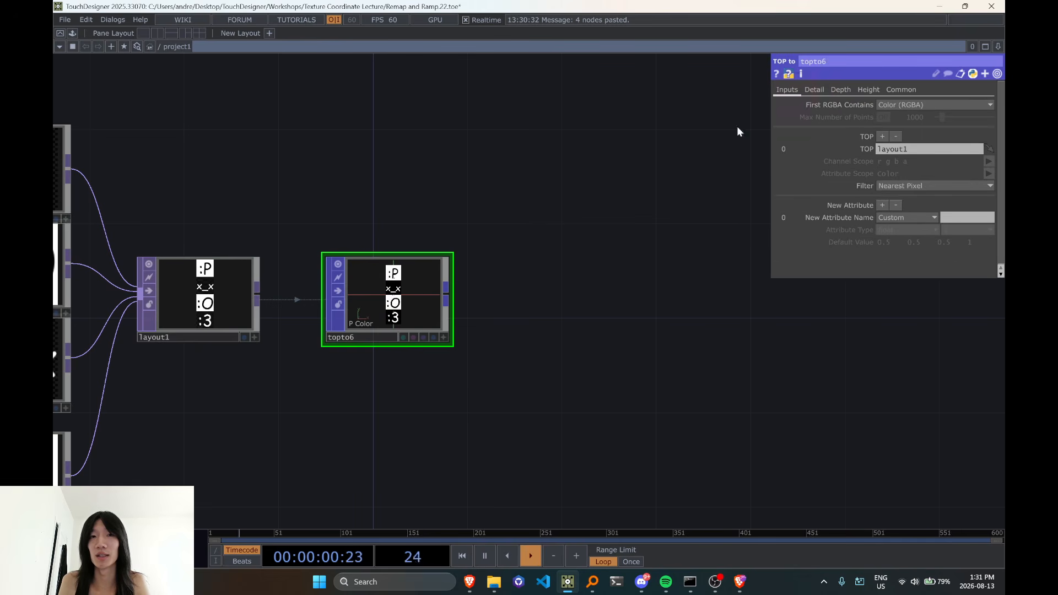
left_click(908, 105)
left_click(911, 139)
scroll(441, 314, "up", 3)
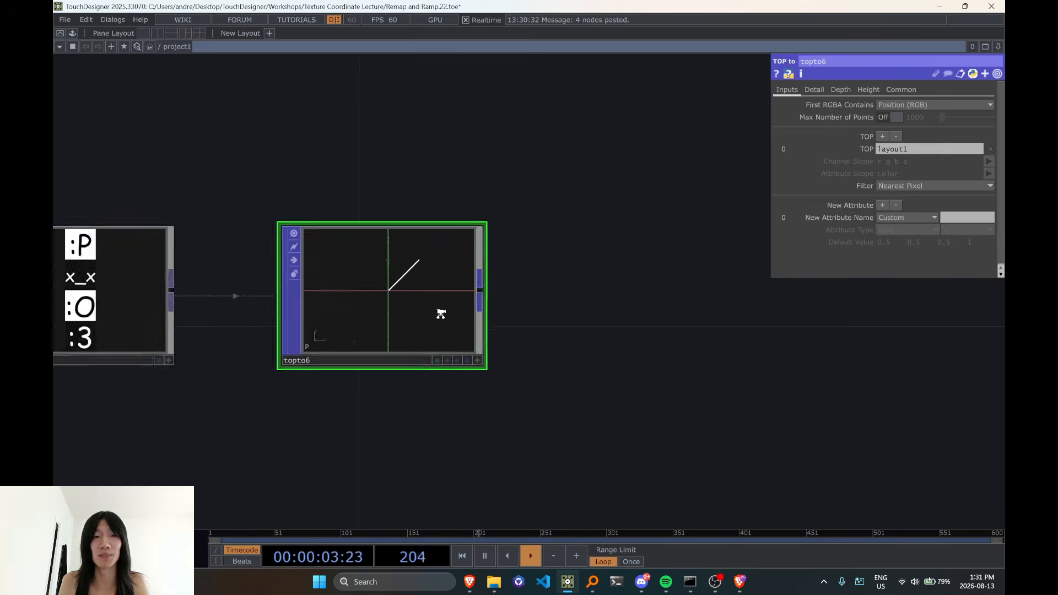
Add a Dimension POP after topto6 with topto6 as its input
scroll(441, 314, "down", 4)
double_click(597, 319)
type("di")
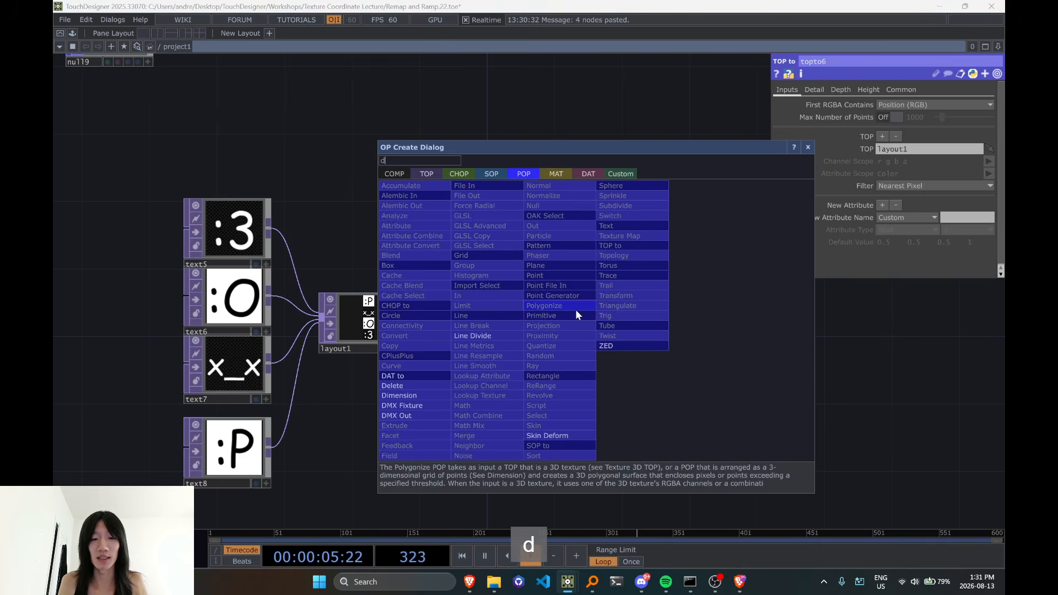
left_click(406, 395)
left_click(607, 332)
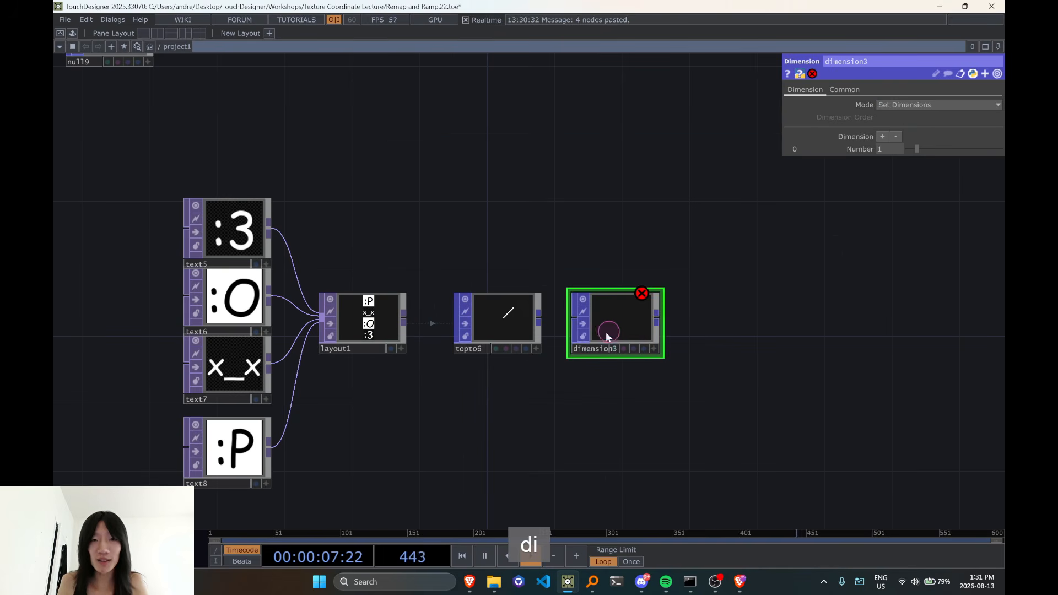
left_click_drag(690, 321, 622, 328)
Give dimension3 three dimensions with the numbers 100, 100 and 4
middle_click(294, 304)
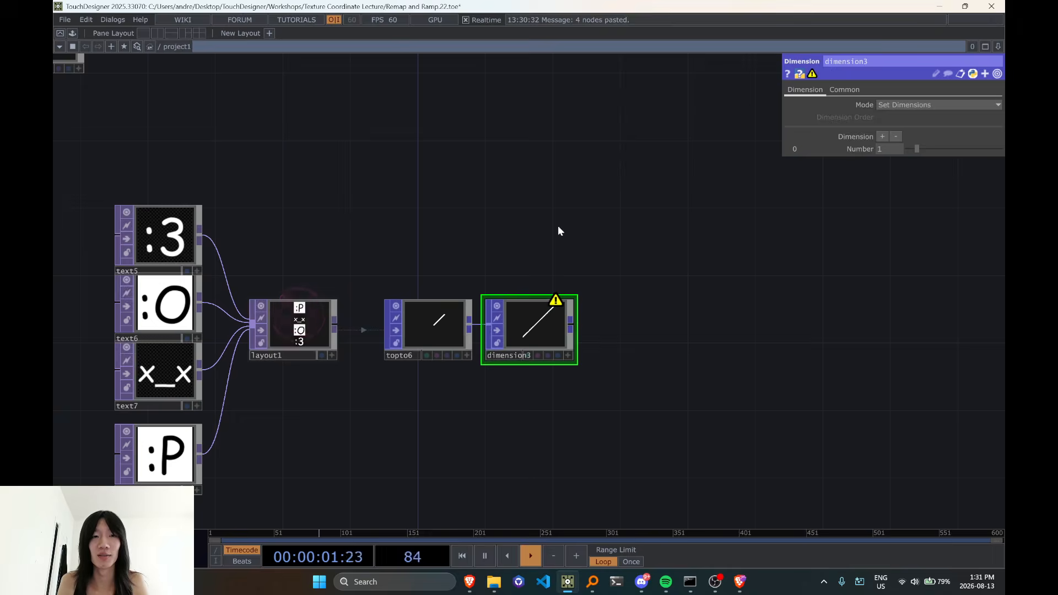
left_click(882, 137)
left_click(882, 137)
type("00")
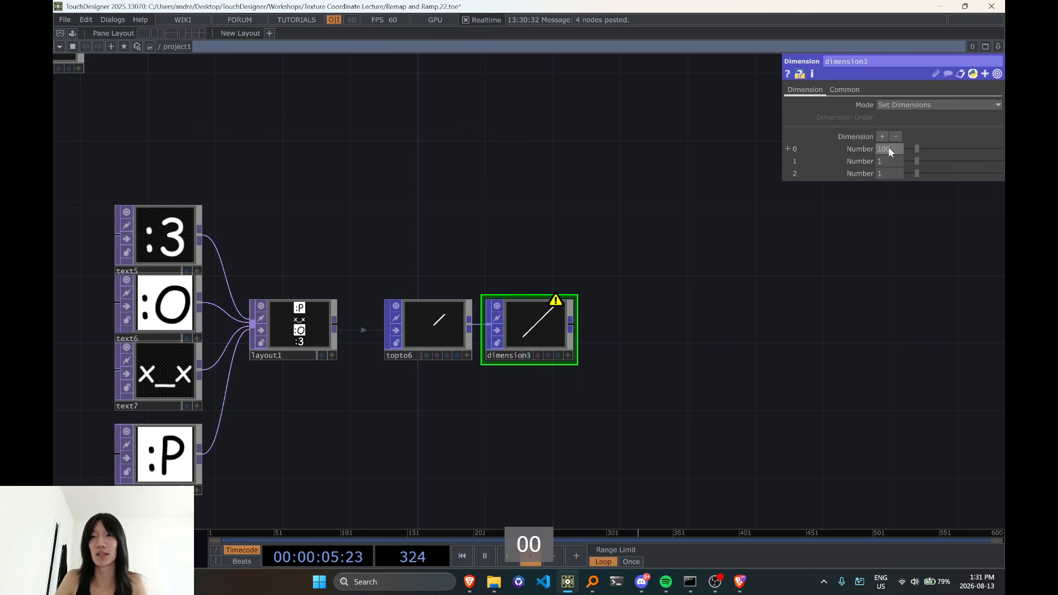
left_click(888, 158)
type("00")
key("Return")
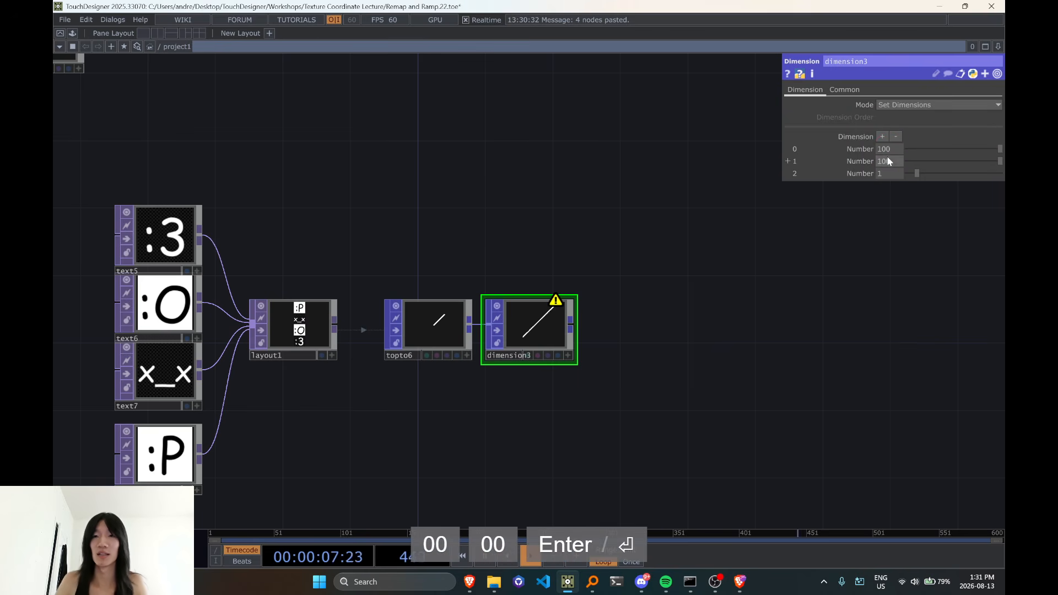
left_click(882, 173)
type("4")
left_click(831, 188)
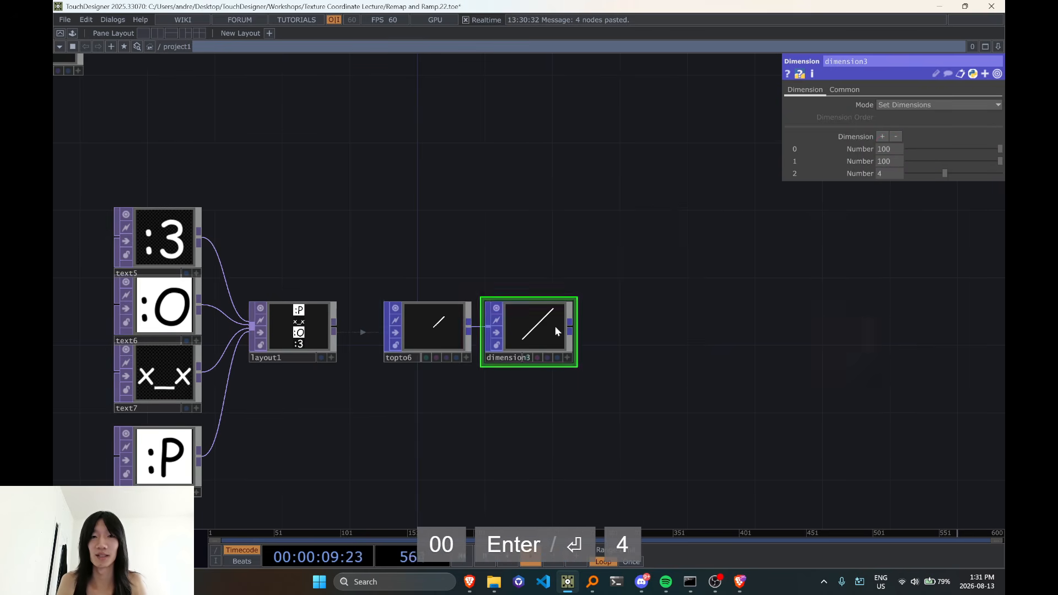
Add a POP to TOP after dimension3 to convert its points back to a texture
middle_click(555, 327)
left_click(573, 327)
key("Tab")
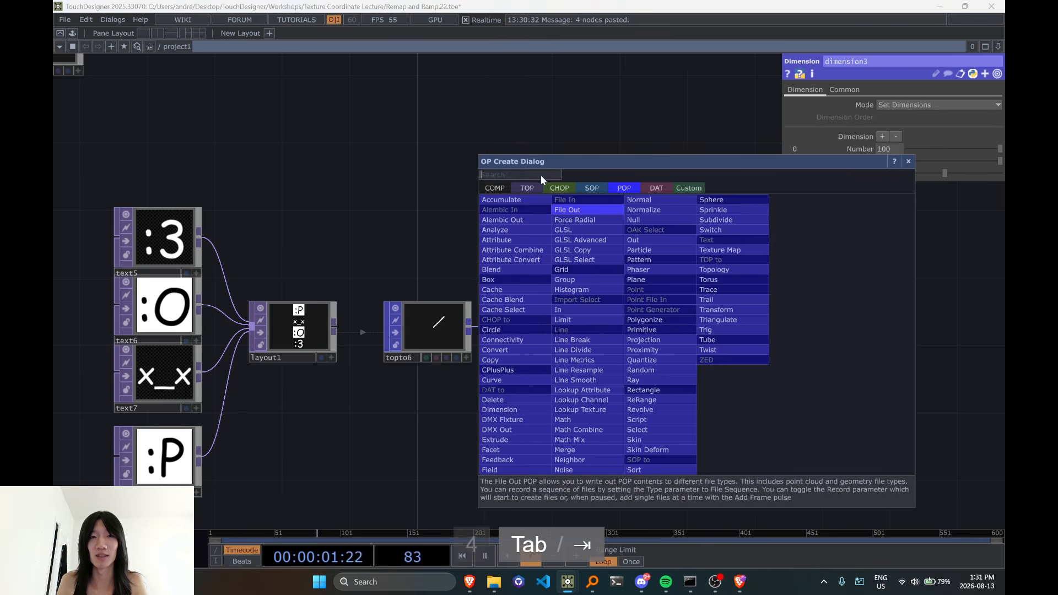
left_click(528, 186)
left_click(503, 211)
left_click(624, 327)
left_click_drag(627, 330, 644, 330)
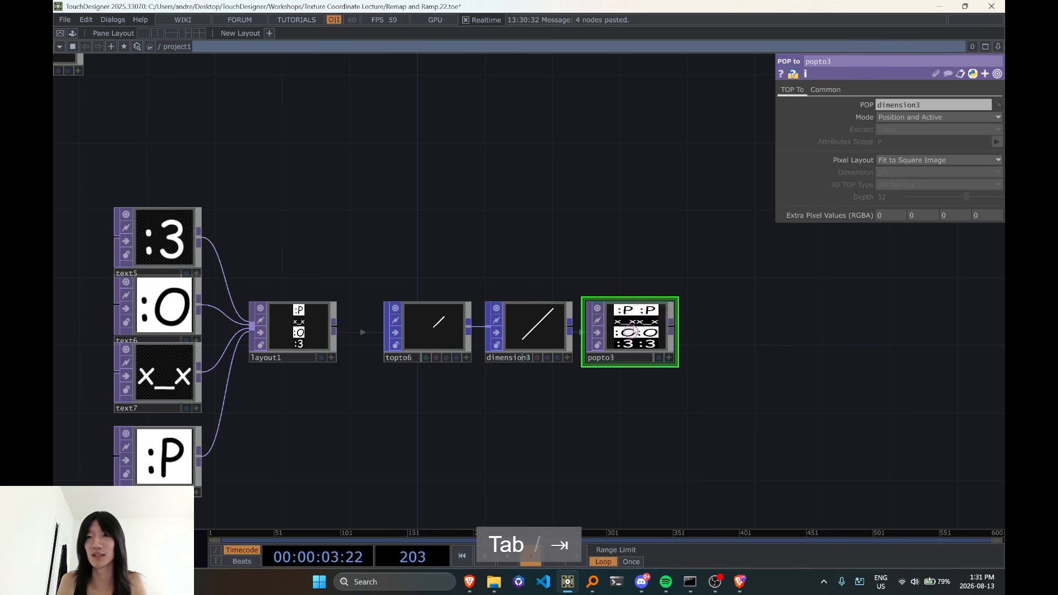
Set popto3's Pixel Layout to Use POP Dimension and check its texture size and depth information
left_click(922, 159)
left_click(908, 206)
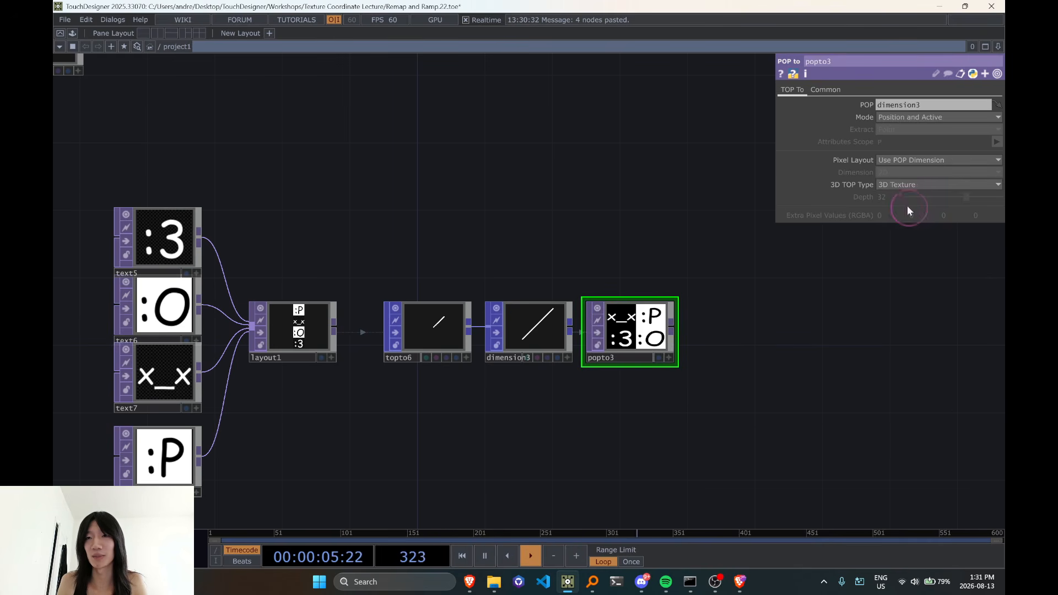
scroll(725, 357, "up", 5)
middle_click(569, 307)
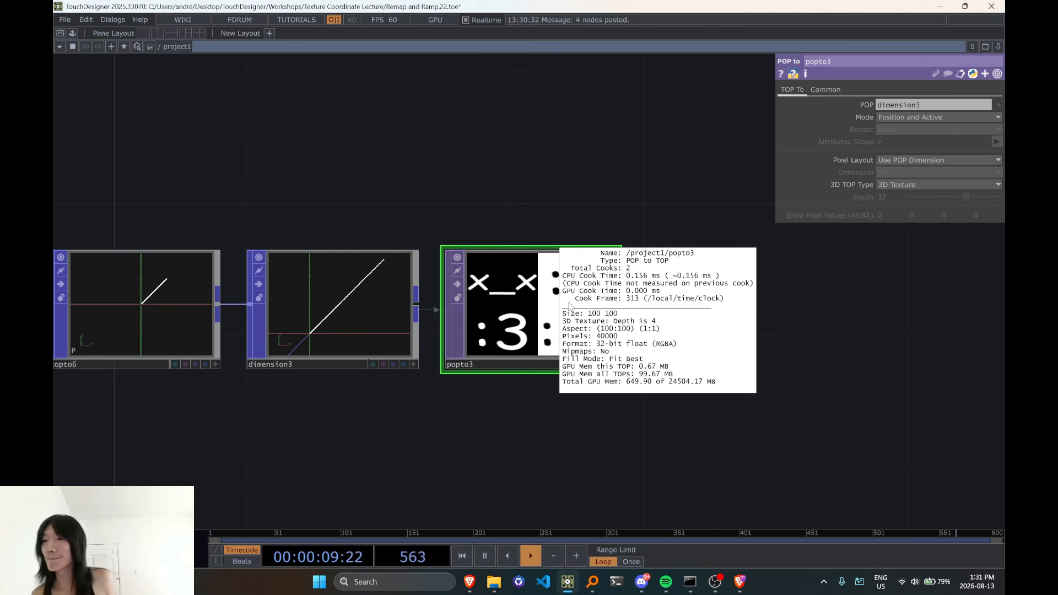
scroll(524, 237, "down", 3)
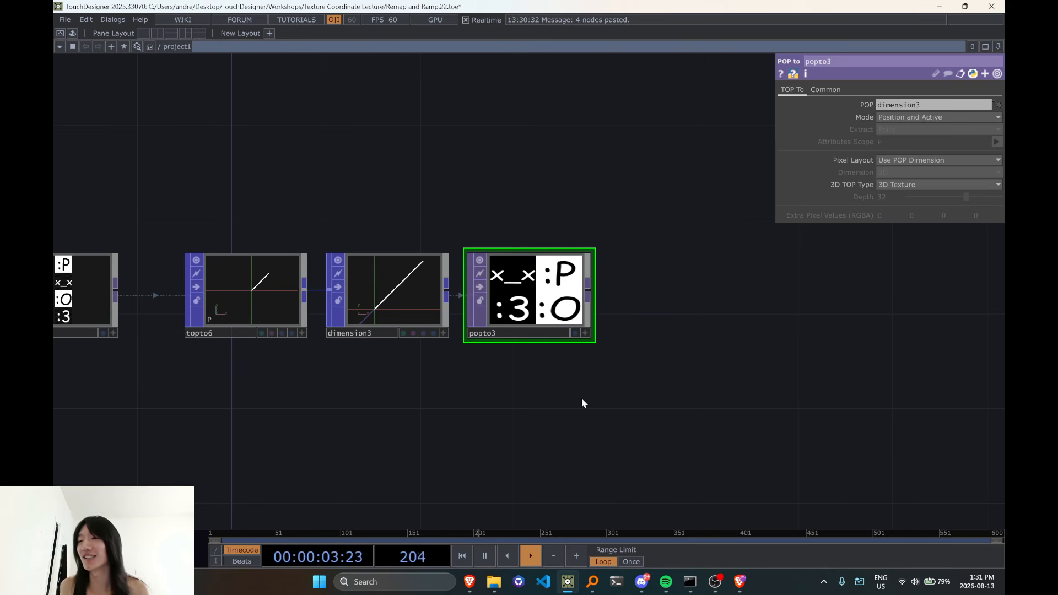
Review the emoticon network from the text textures through layout1 to popto3
scroll(410, 461, "down", 3)
left_click_drag(406, 464, 701, 418)
scroll(479, 324, "up", 6)
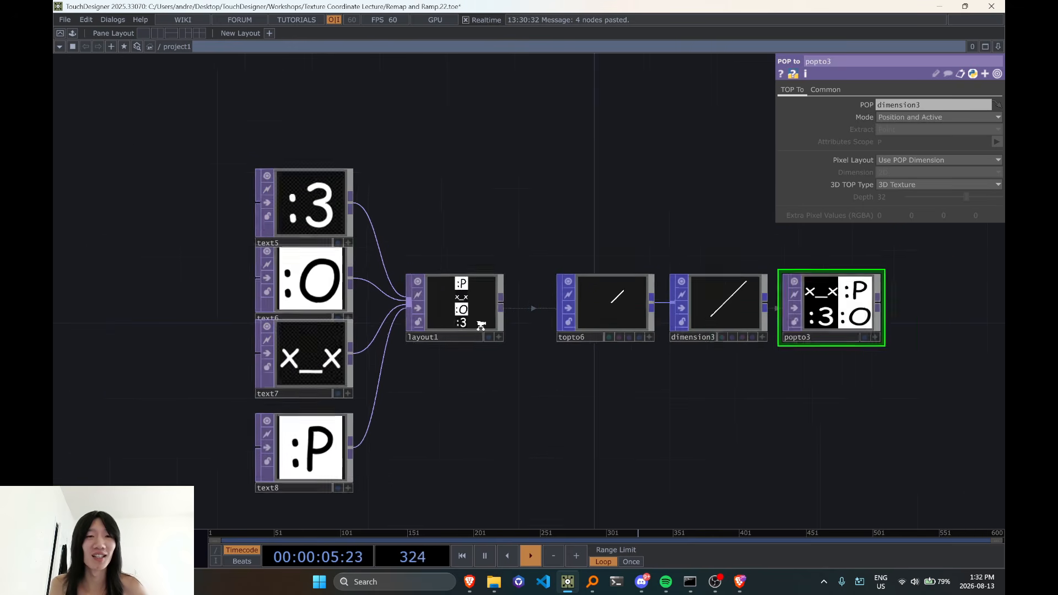
scroll(478, 323, "down", 4)
scroll(478, 329, "up", 4)
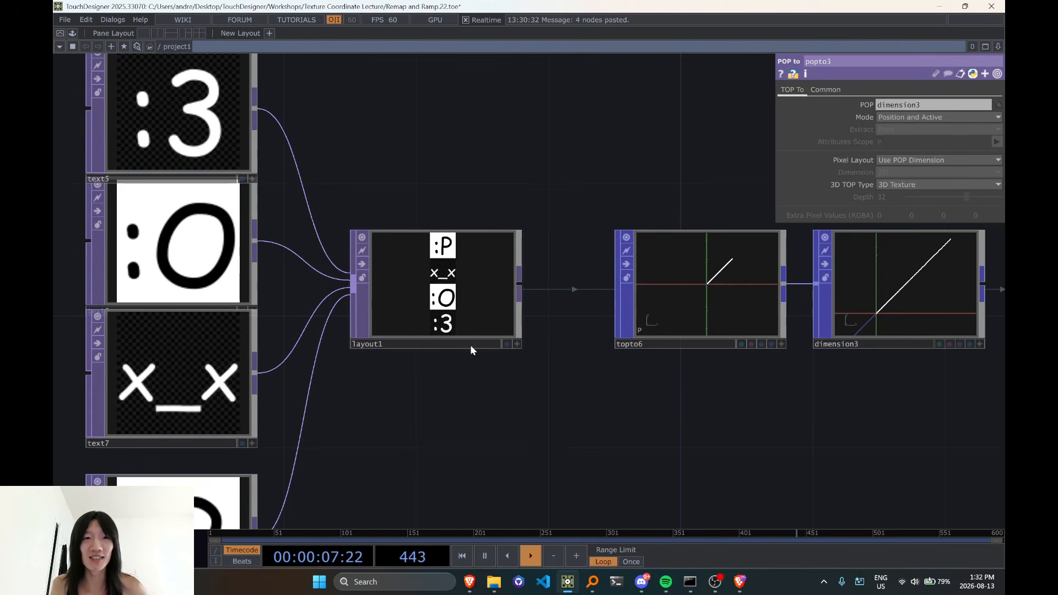
Return to the earlier remap network, activate math10's viewer and examine its UV and pixel coordinate values
scroll(441, 246, "down", 6)
left_click_drag(496, 170, 438, 366)
left_click_drag(441, 188, 372, 386)
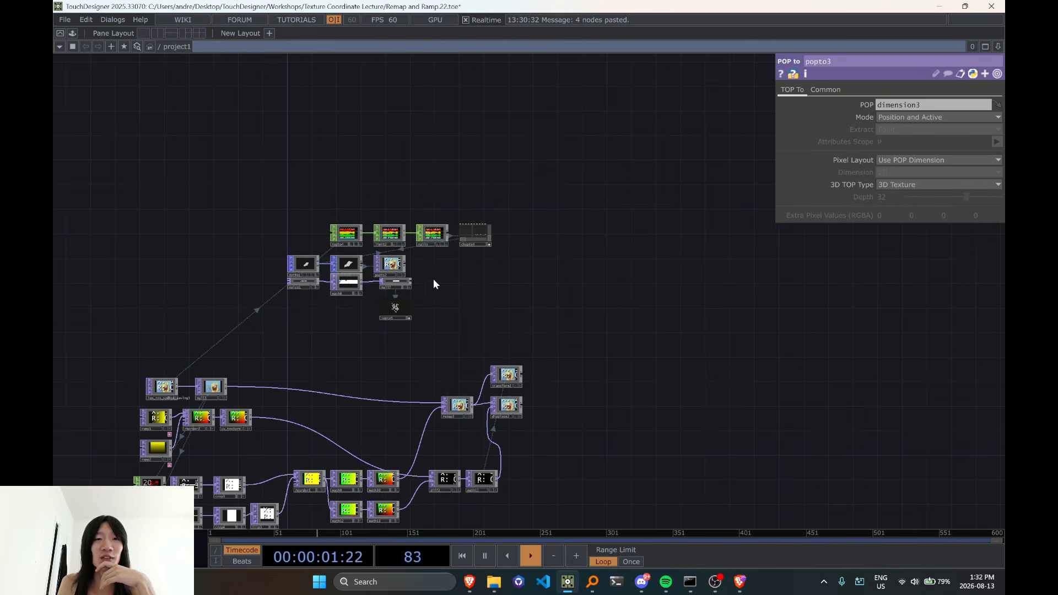
scroll(440, 304, "up", 4)
left_click_drag(460, 364, 506, 177)
left_click_drag(422, 364, 466, 241)
scroll(426, 320, "up", 7)
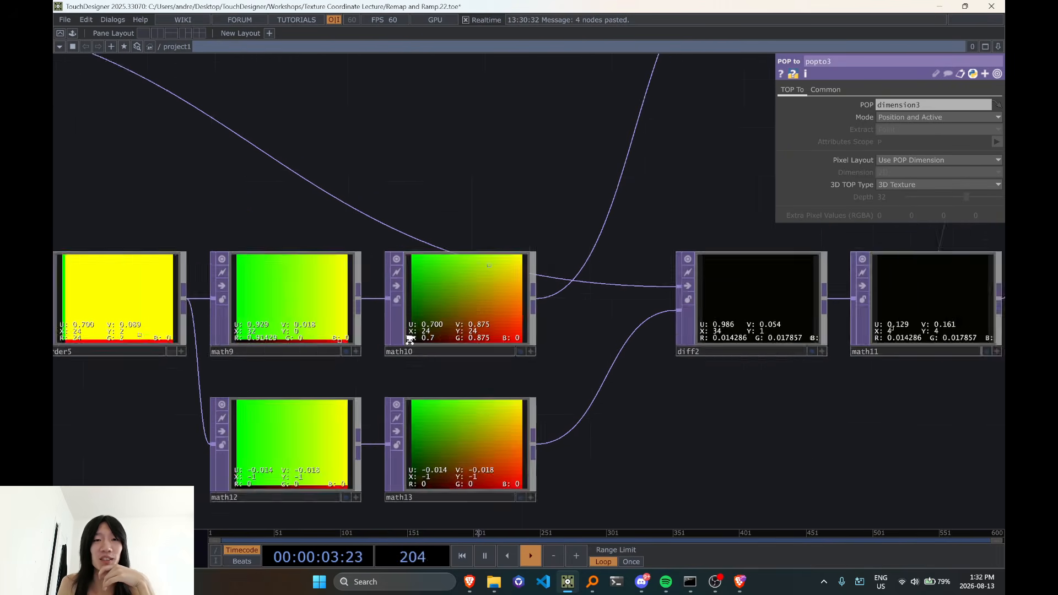
scroll(508, 286, "down", 6)
scroll(509, 286, "down", 2)
left_click_drag(616, 262, 677, 146)
left_click_drag(552, 265, 482, 382)
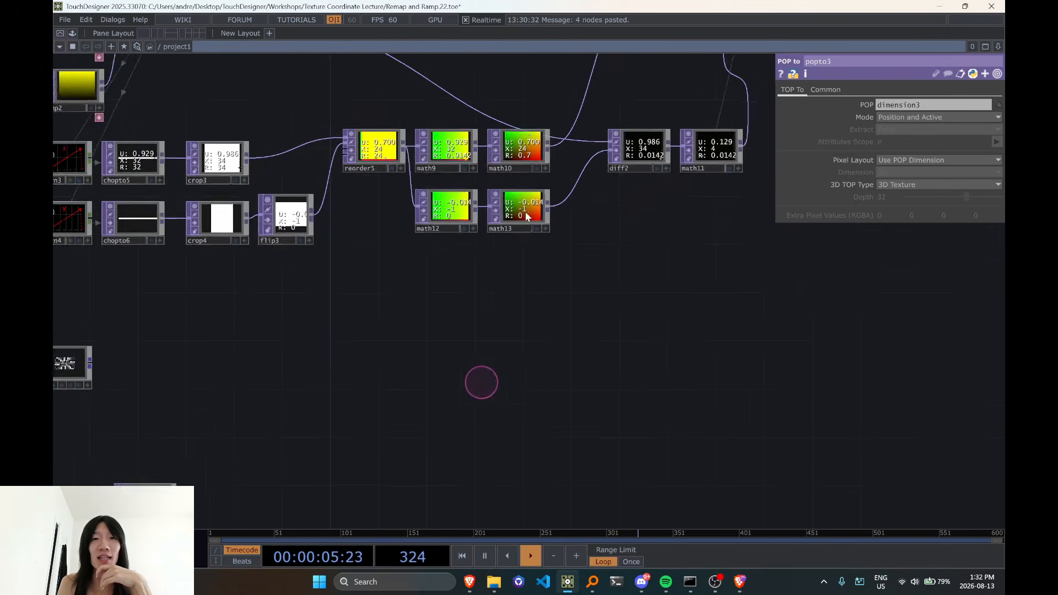
scroll(534, 188, "up", 6)
left_click(538, 202)
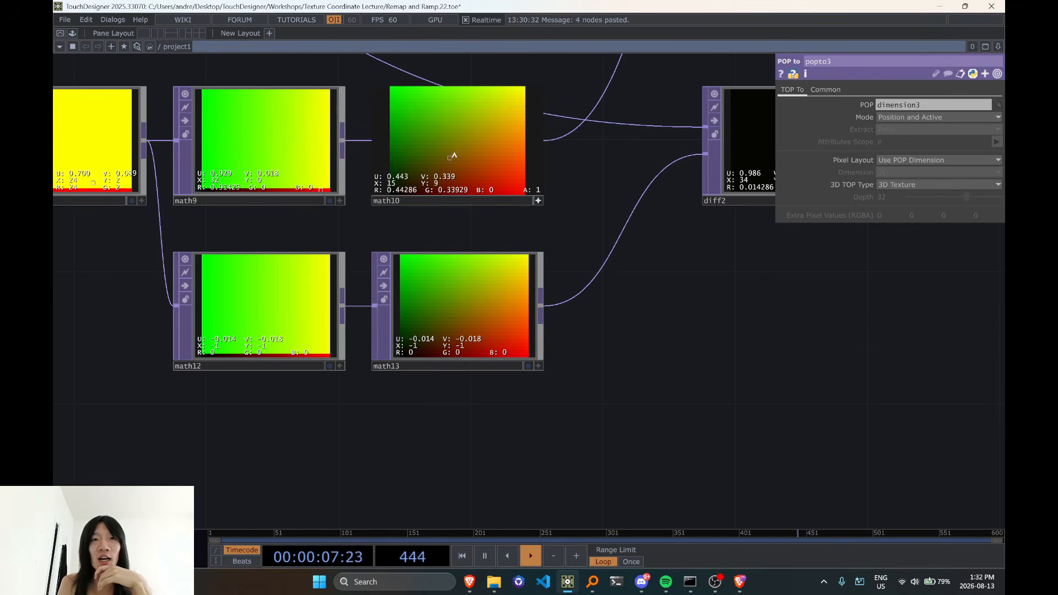
key("v")
key("v")
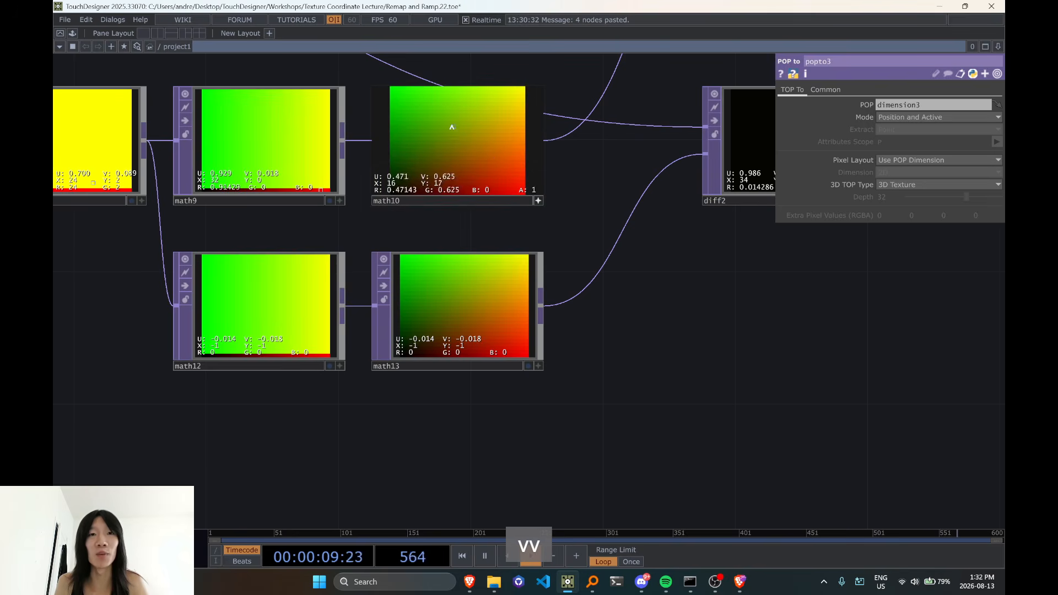
left_click_drag(594, 191, 595, 267)
scroll(464, 201, "up", 3)
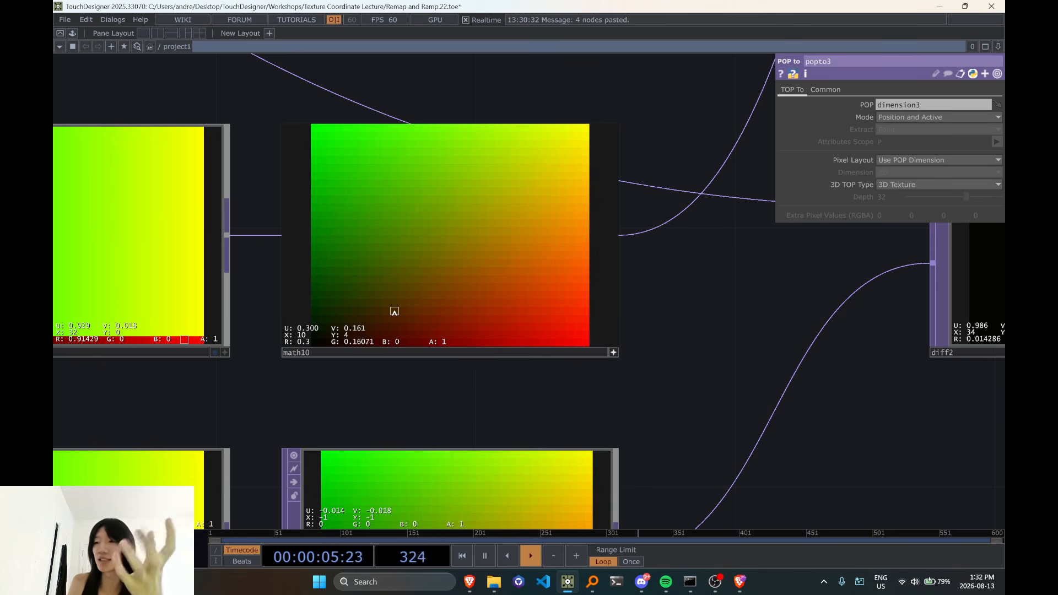
scroll(634, 337, "down", 10)
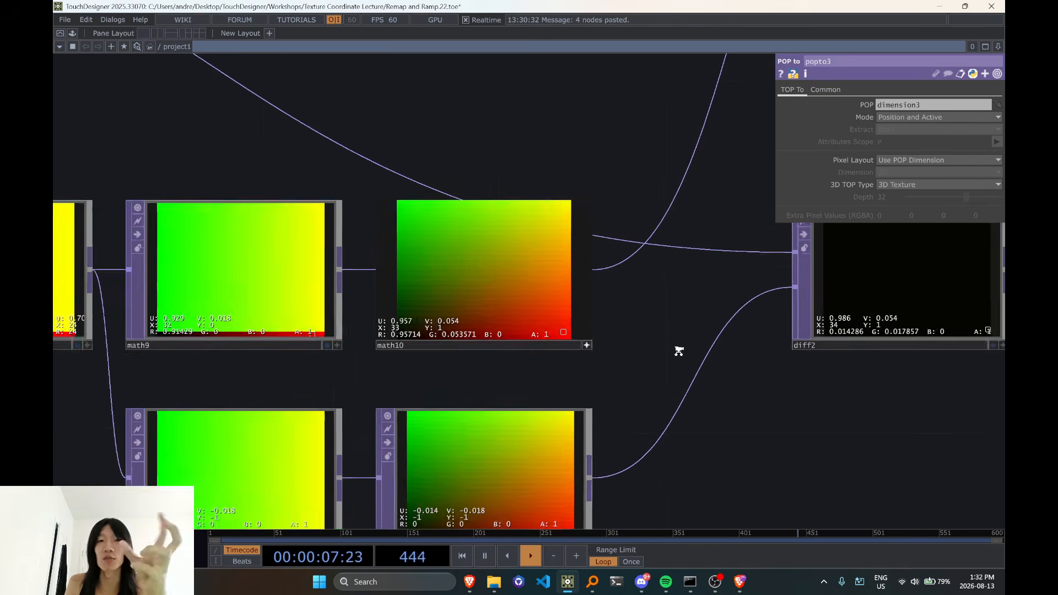
Go back to layout1 and examine how the emoticon tiles are ordered vertically in the stacked image
left_click_drag(598, 490, 716, 236)
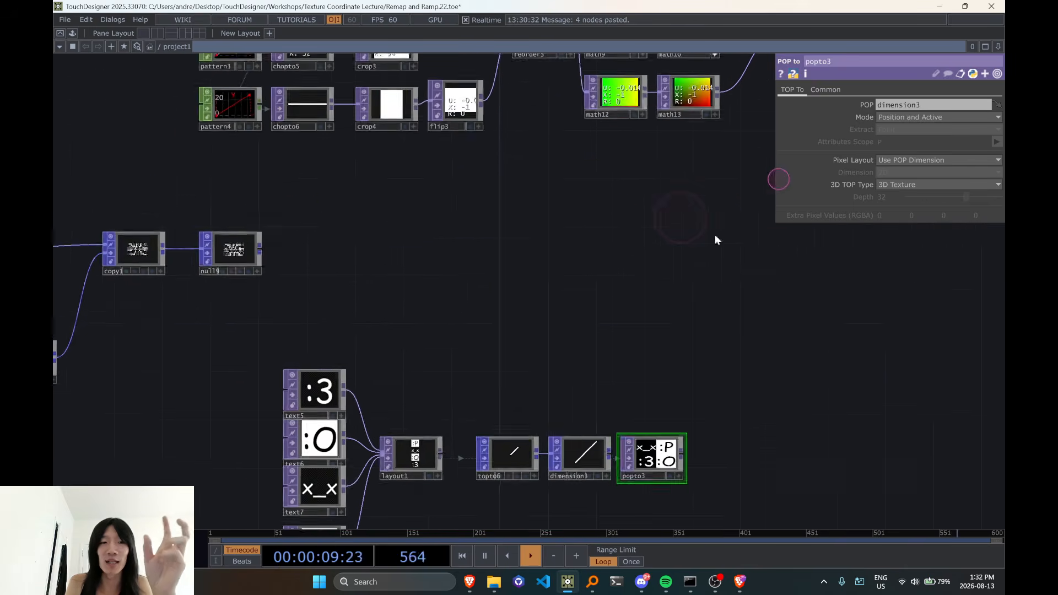
left_click_drag(383, 513, 458, 326)
scroll(458, 326, "up", 9)
scroll(520, 208, "up", 4)
scroll(520, 208, "down", 4)
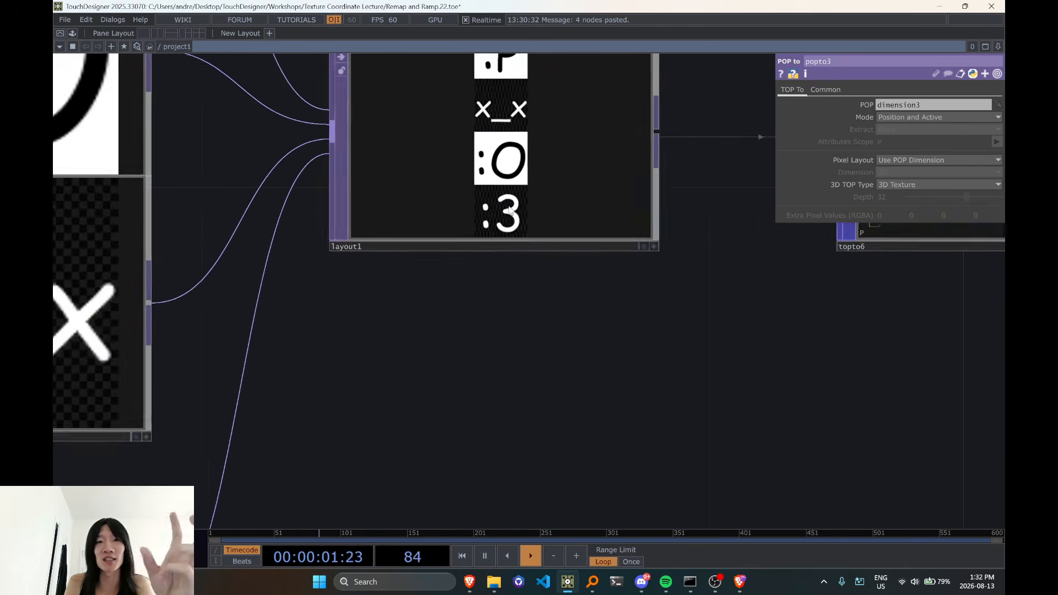
scroll(521, 210, "up", 3)
left_click_drag(533, 373, 516, 499)
scroll(479, 217, "up", 5)
scroll(479, 214, "down", 7)
scroll(479, 214, "down", 2)
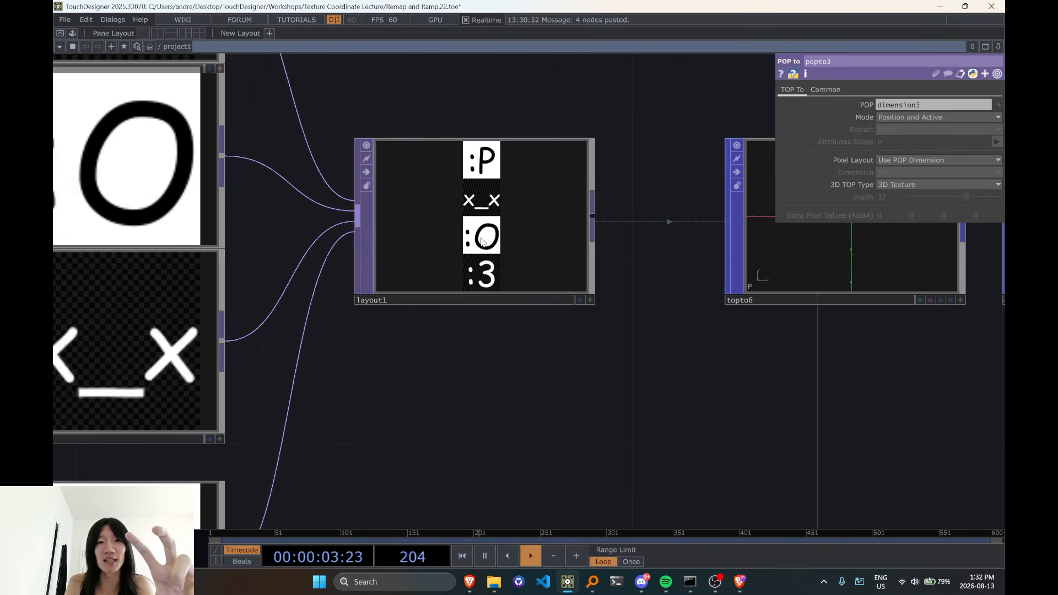
scroll(482, 234, "up", 3)
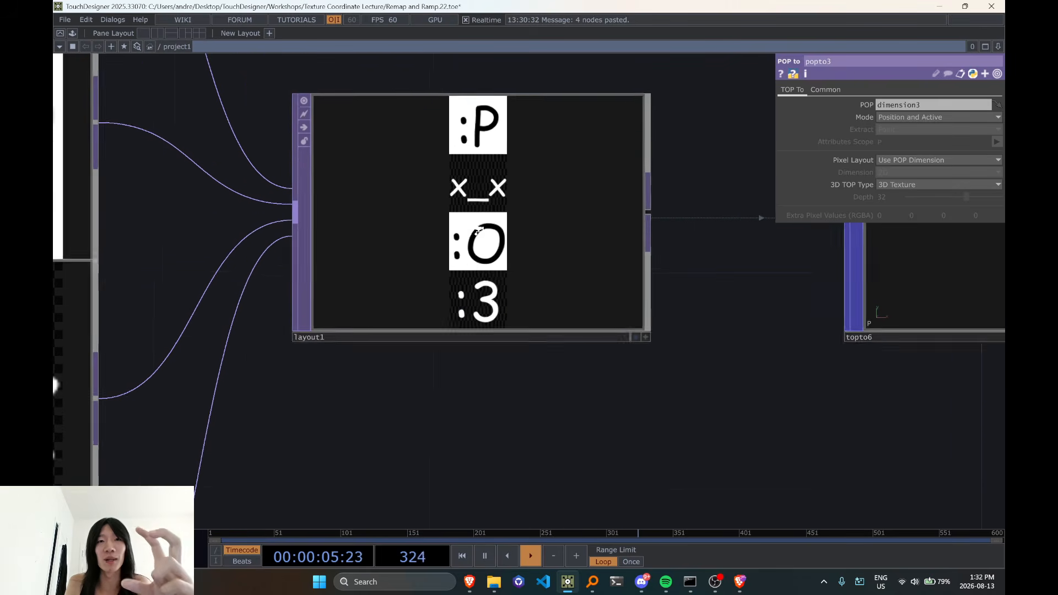
scroll(496, 259, "down", 1)
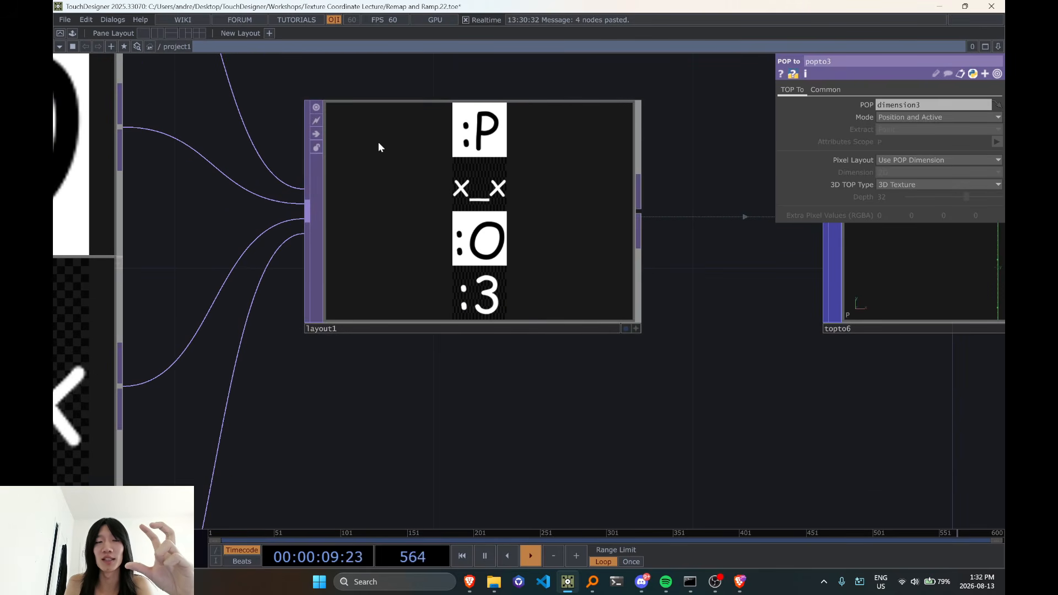
scroll(546, 283, "down", 3)
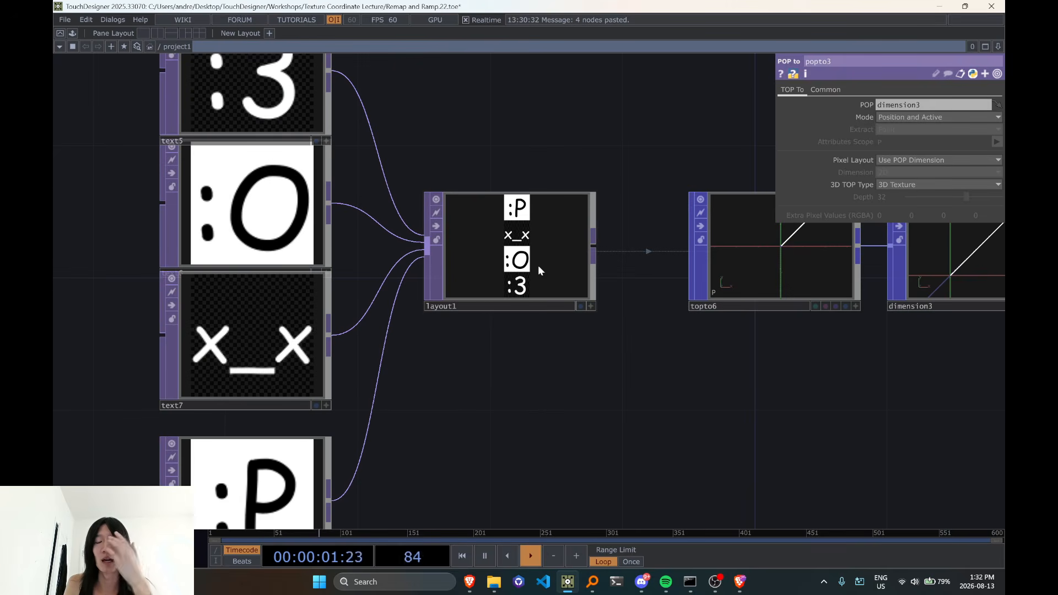
scroll(535, 257, "up", 5)
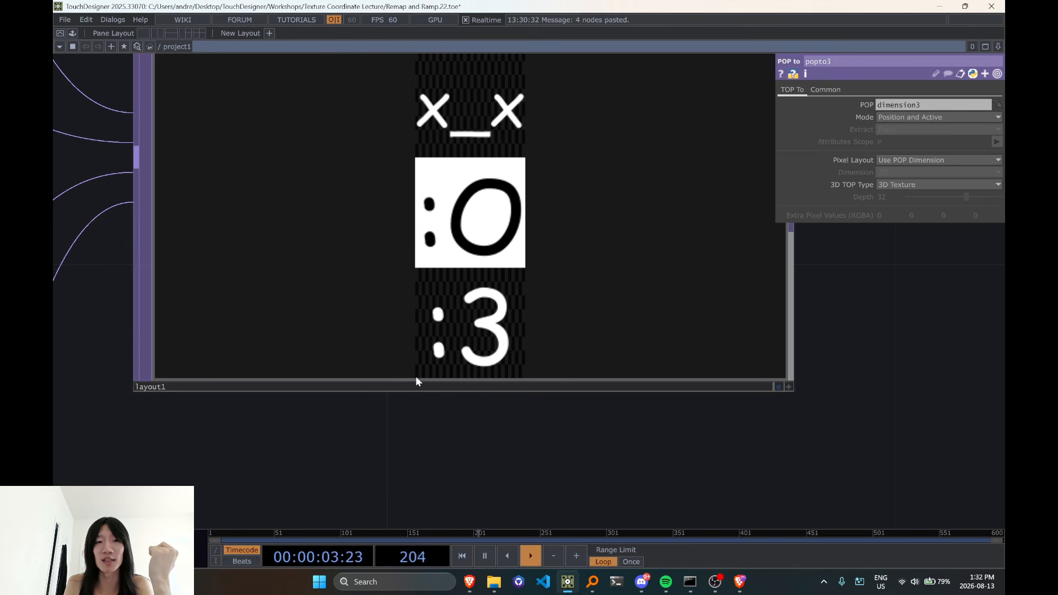
scroll(523, 380, "down", 2)
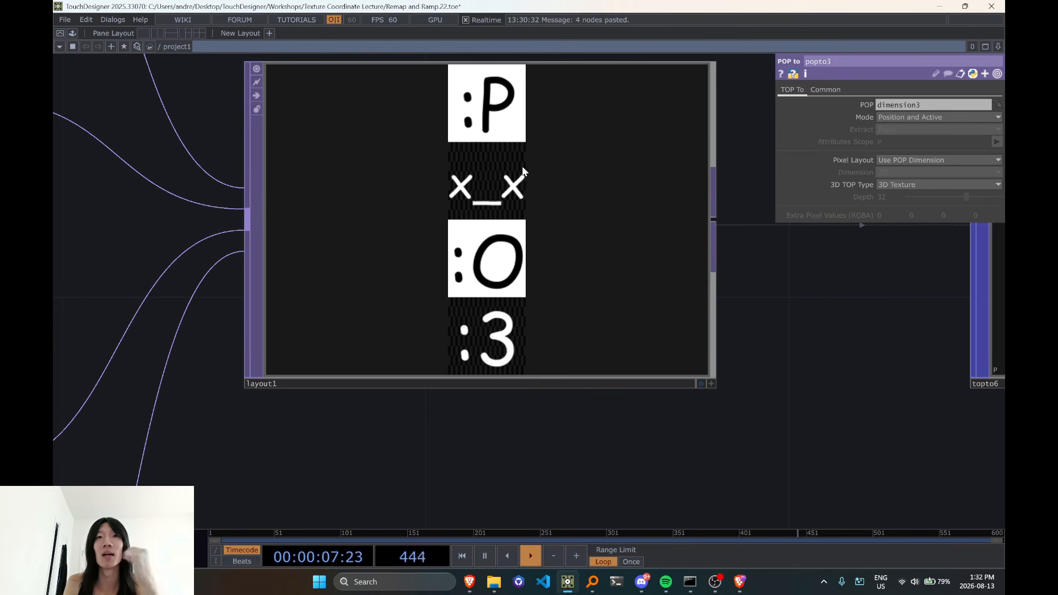
scroll(523, 171, "down", 2)
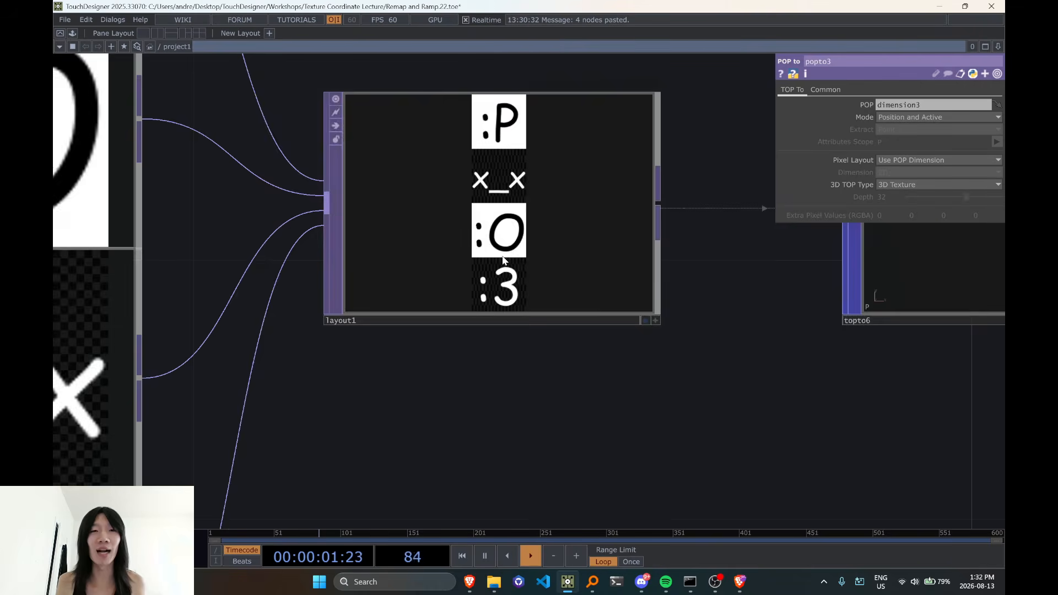
scroll(503, 260, "down", 4)
scroll(484, 238, "up", 3)
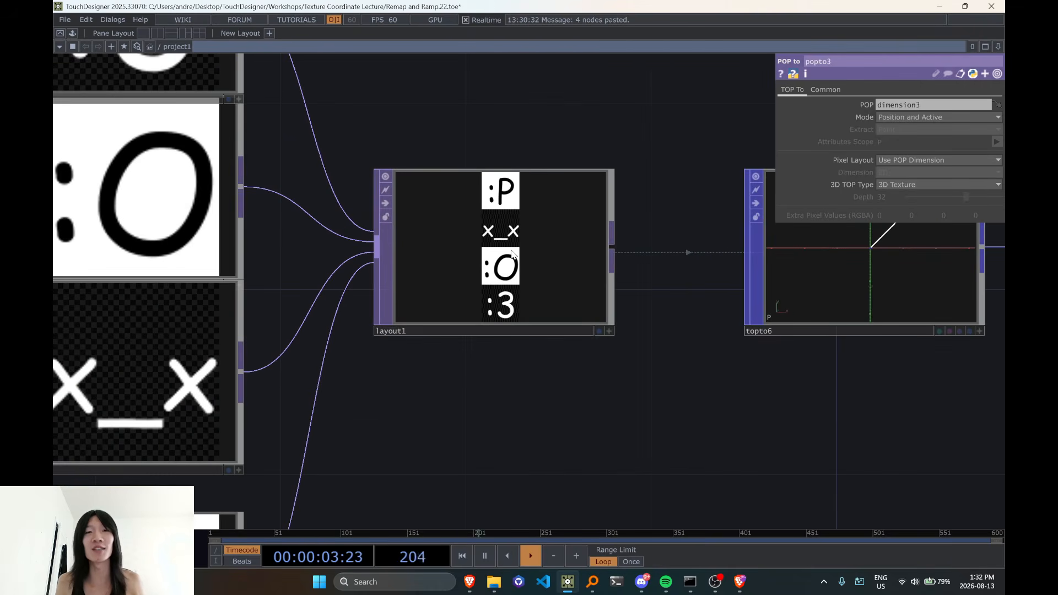
scroll(513, 254, "up", 5)
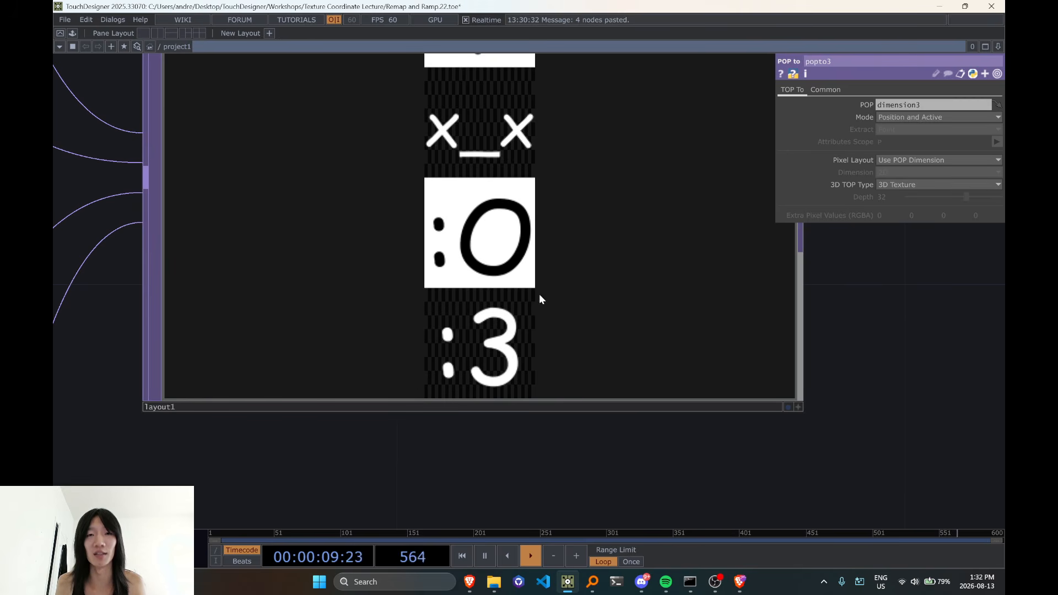
scroll(529, 190, "down", 3)
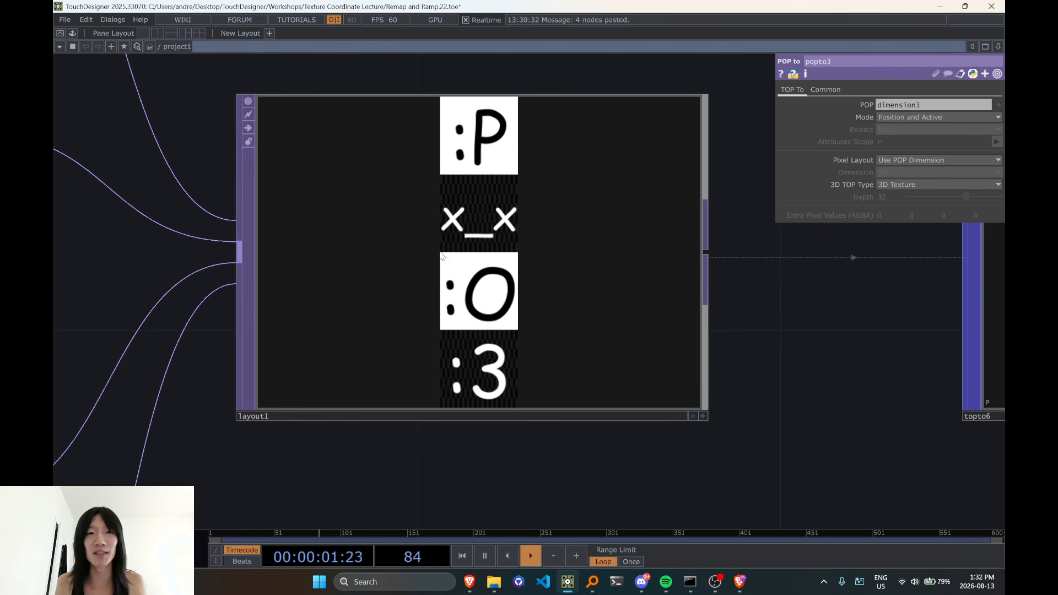
scroll(514, 207, "down", 7)
Highlight the topto6, dimension3 and popto3 nodes to review the conversion from stacked image to 3D texture
left_click_drag(687, 367, 385, 405)
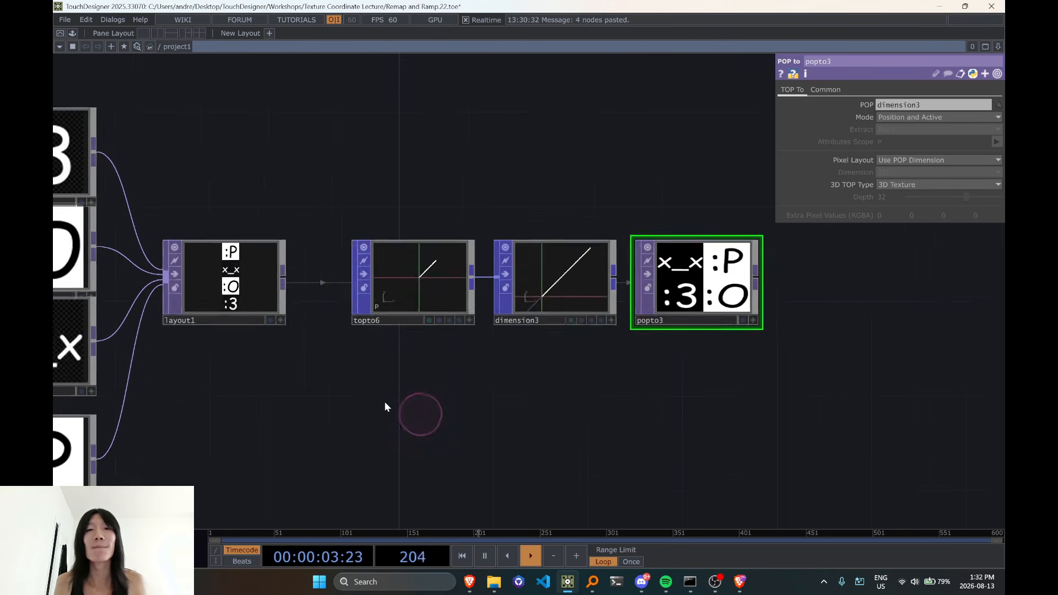
scroll(385, 406, "down", 2)
right_click_drag(337, 240, 670, 392)
left_click_drag(622, 326, 605, 337)
left_click_drag(653, 355, 603, 390)
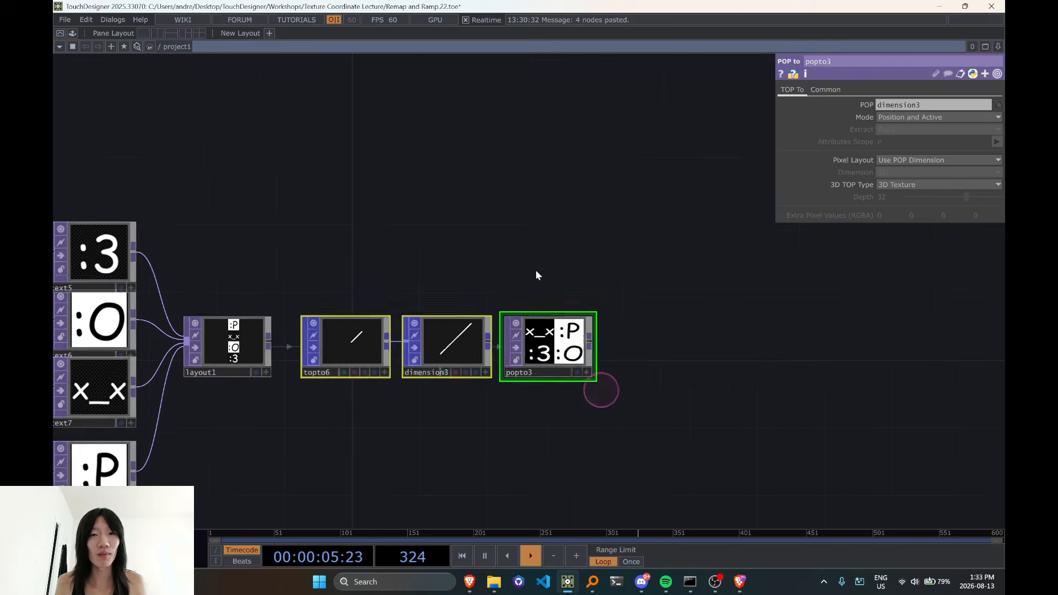
double_click(530, 269)
key("Escape")
Compare layout1's vertical emoticon stack with popto3's texture slices along the node chain
scroll(257, 351, "up", 5)
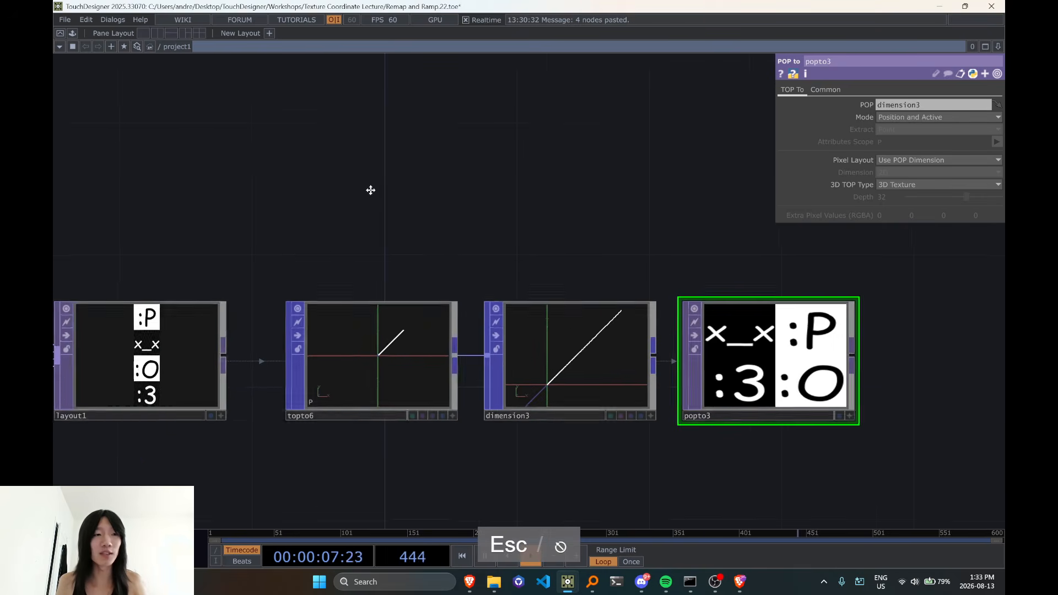
left_click_drag(693, 453, 484, 471)
left_click_drag(110, 420, 256, 408)
scroll(252, 359, "up", 3)
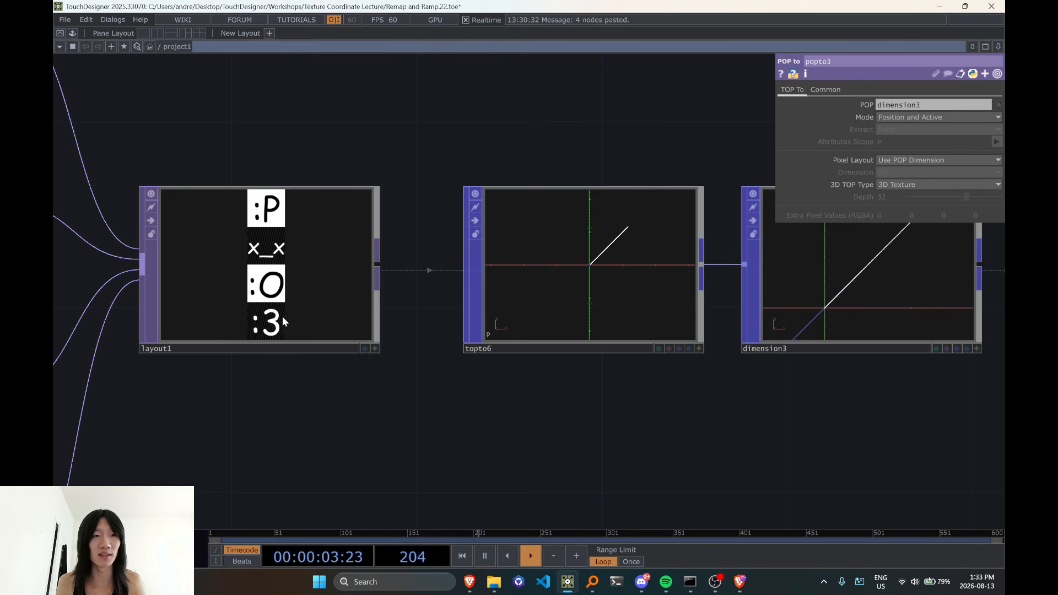
scroll(364, 382, "down", 2)
scroll(278, 322, "up", 2)
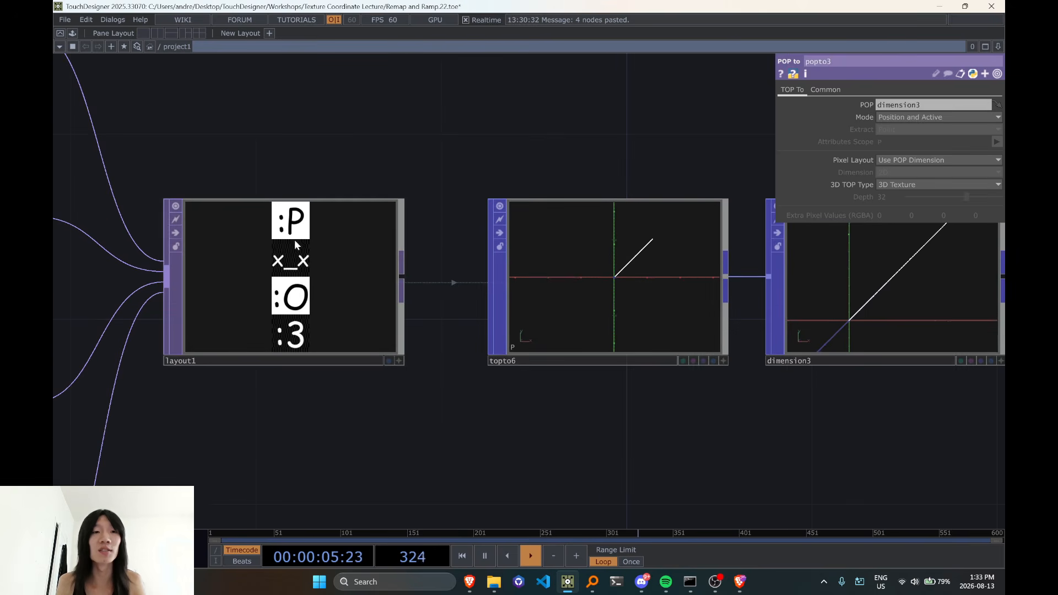
Check popto3's texture info and set its 3D TOP Type to 2D Texture Array
scroll(294, 243, "down", 5)
middle_click(530, 386)
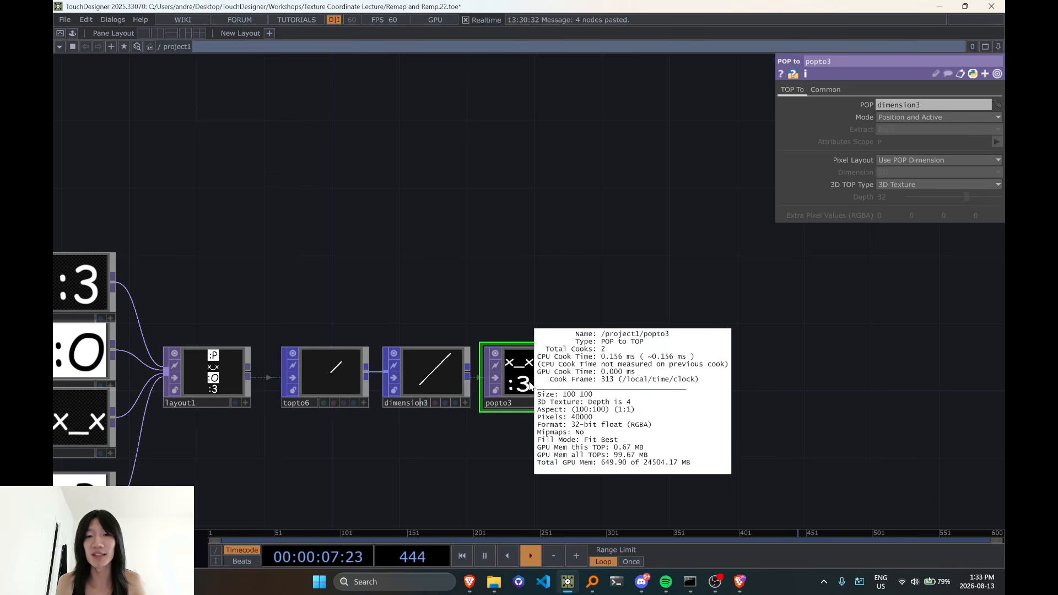
scroll(546, 367, "up", 4)
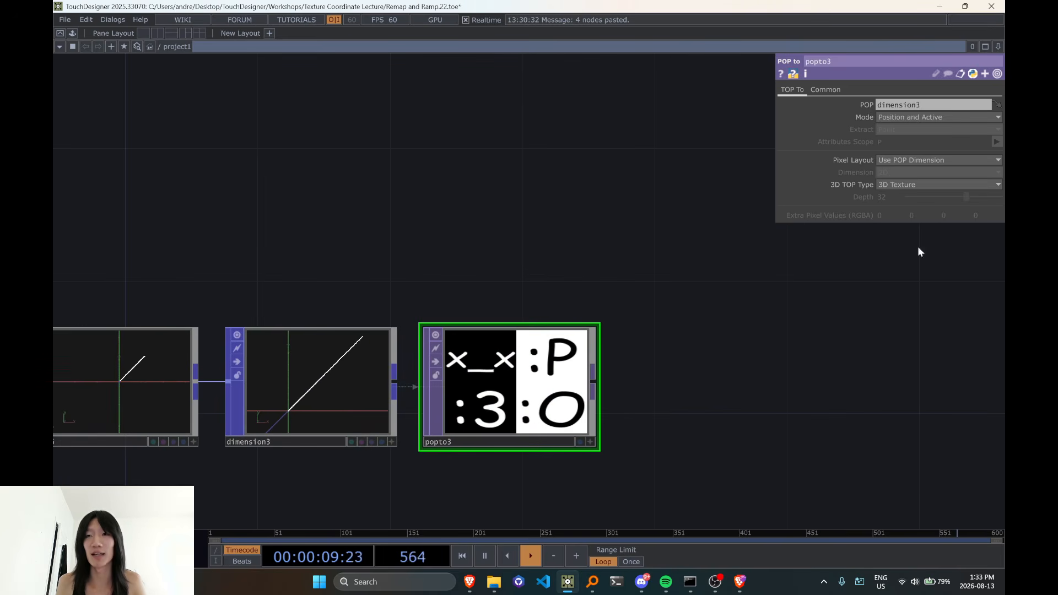
left_click(899, 185)
left_click(911, 194)
left_click_drag(644, 335, 532, 389)
scroll(532, 388, "down", 3)
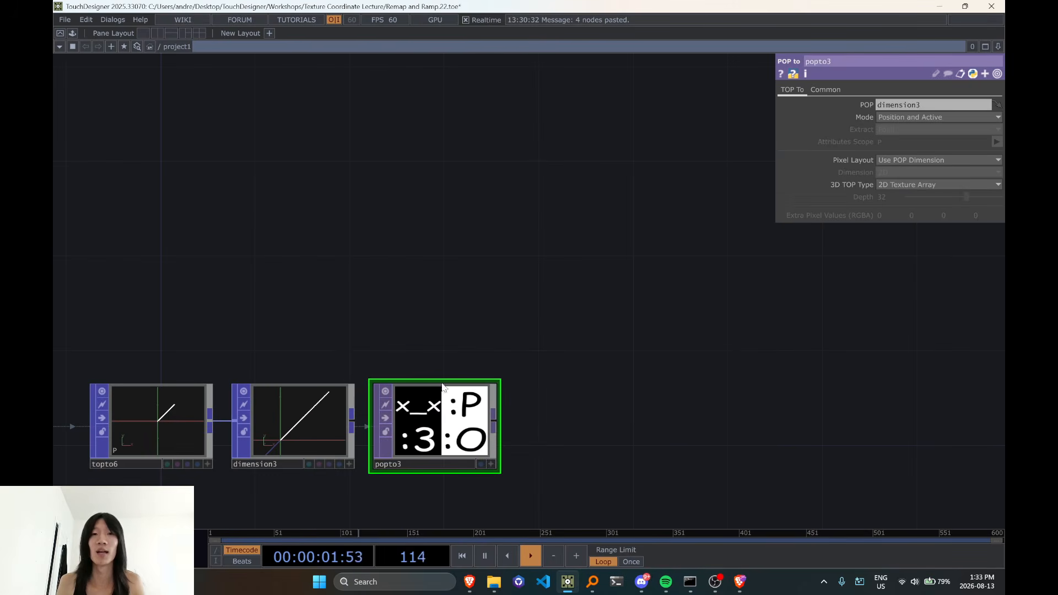
Add a Remap TOP after popto3 and wire popto3 into it
double_click(411, 263)
type("remap")
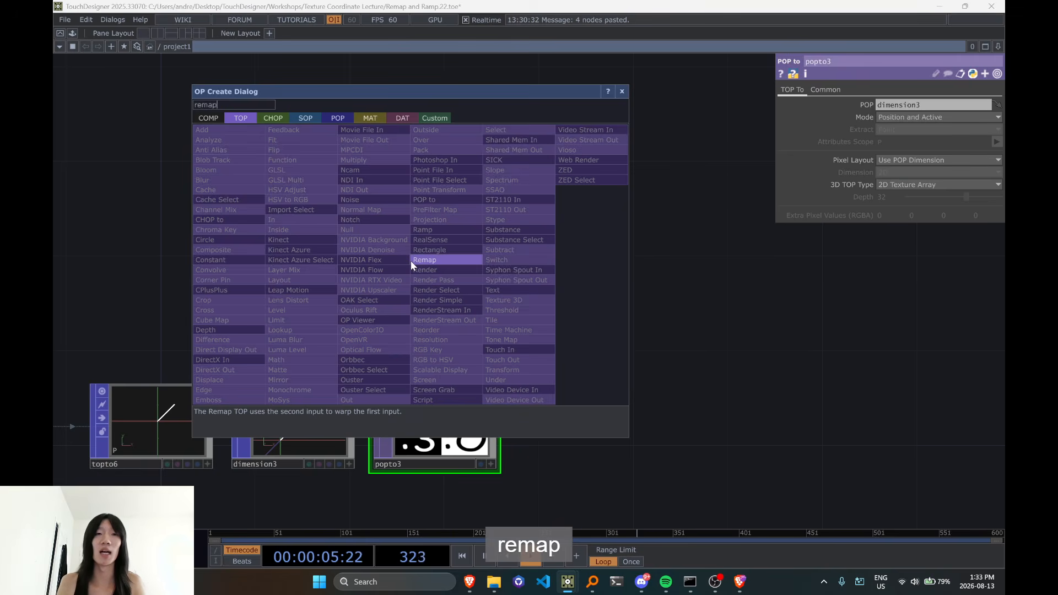
left_click(411, 261)
left_click(605, 217)
scroll(603, 380, "down", 2)
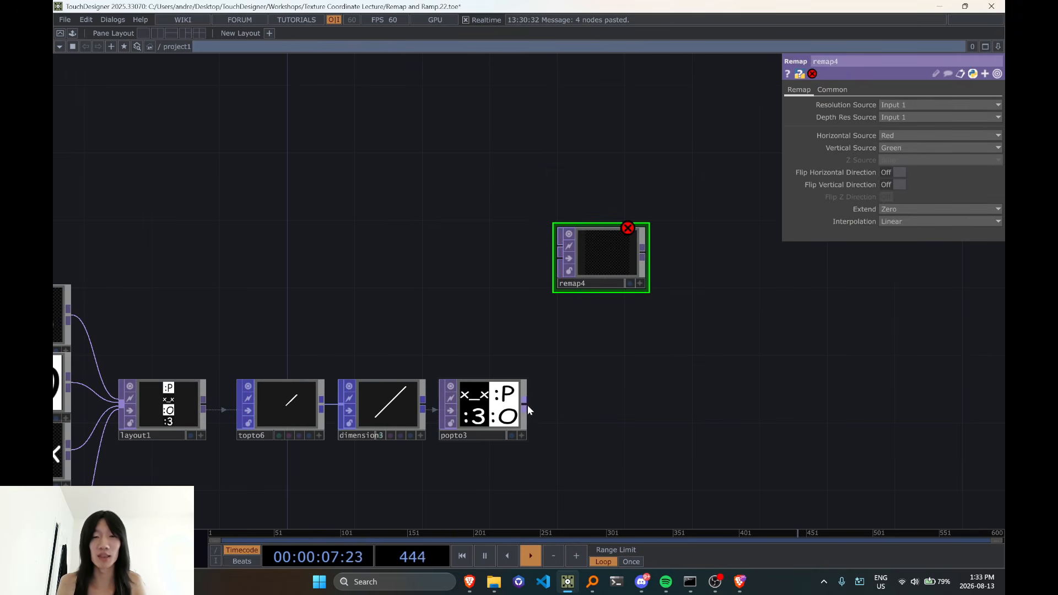
left_click_drag(549, 284, 560, 258)
double_click(433, 254)
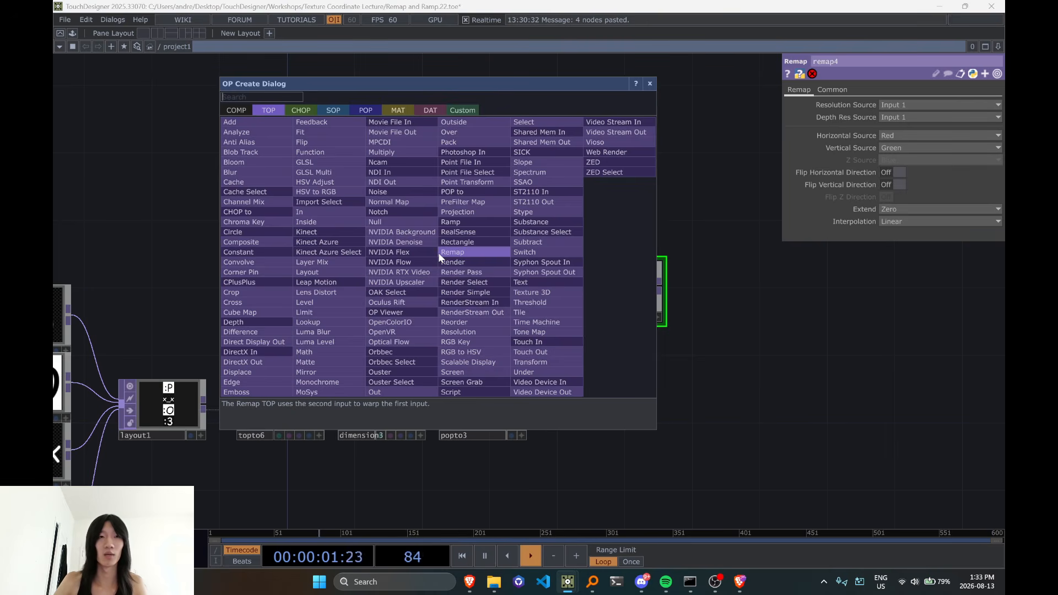
key("Escape")
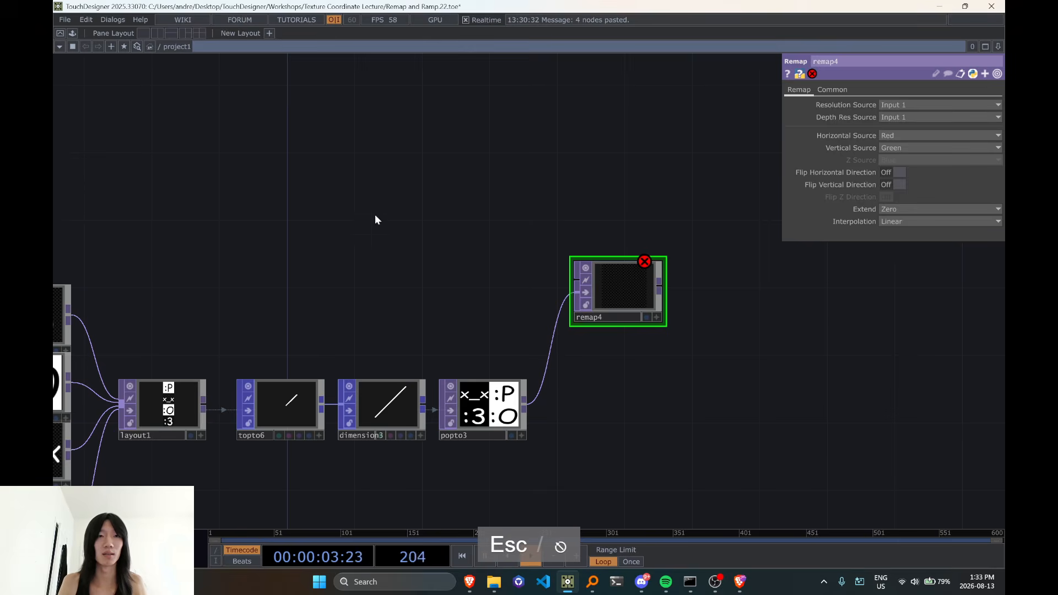
Place a new Ramp TOP in the empty space above the topto6 and dimension3 chain
double_click(319, 171)
type("ra")
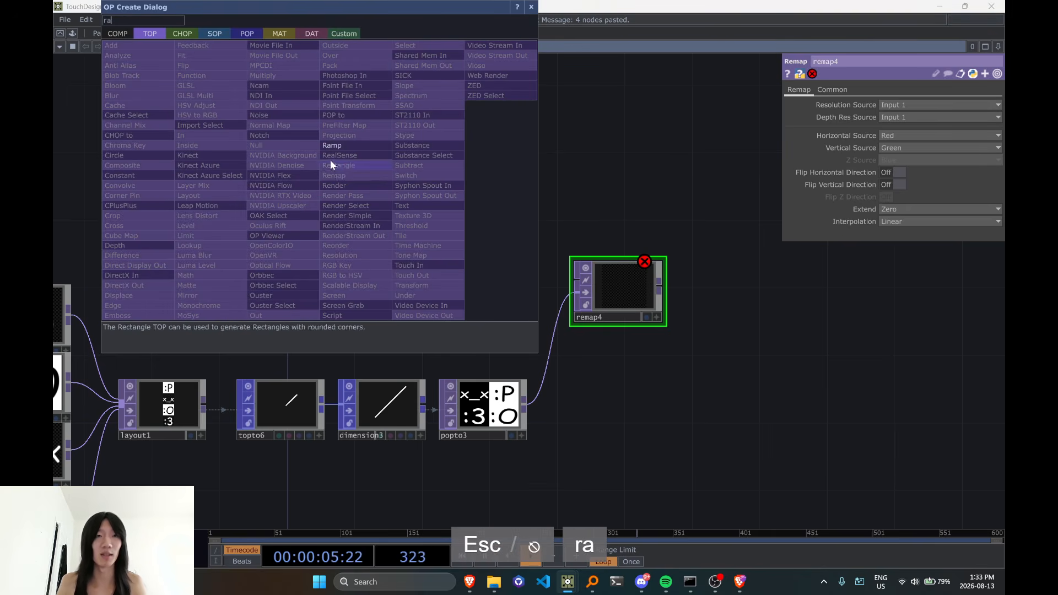
left_click(331, 145)
left_click(327, 136)
Add a Flip TOP fed by the new ramp, with Flip Y off and Flop set to Bottom Left
key("Tab")
type("flip")
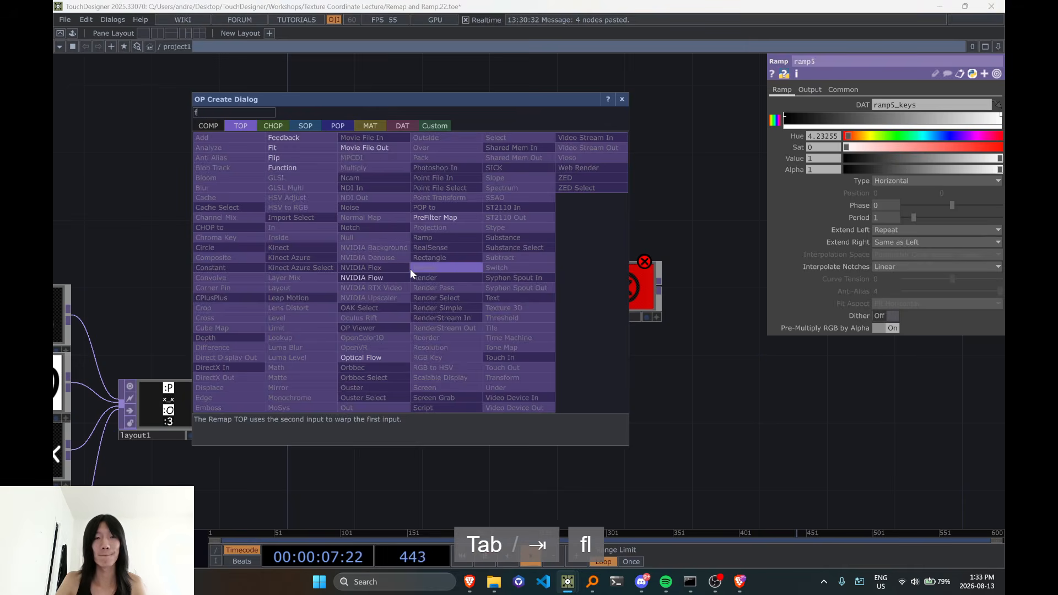
key("Return")
left_click(410, 269)
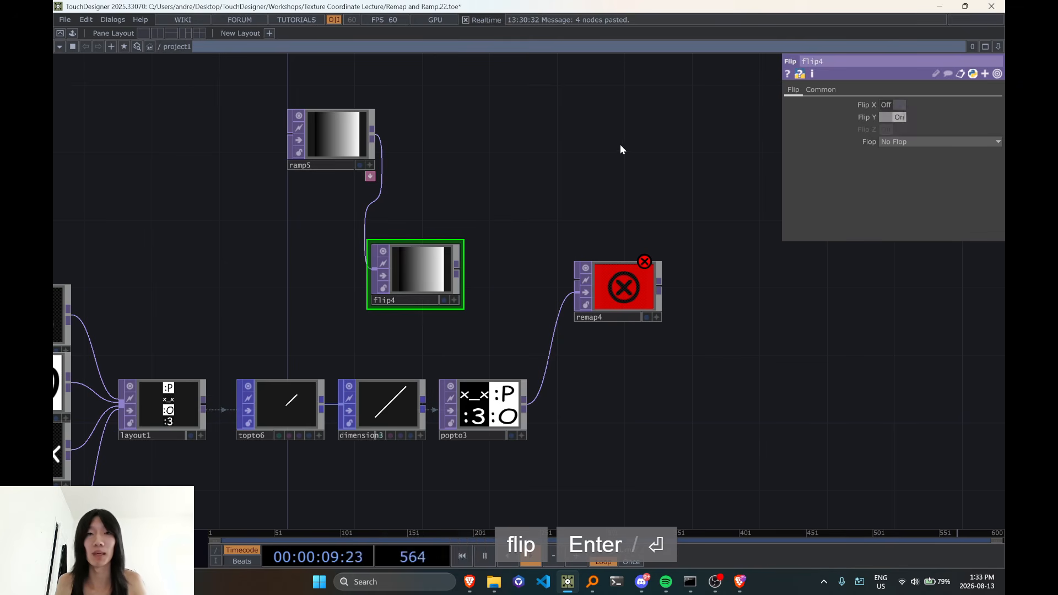
left_click_drag(621, 149, 622, 225)
left_click(904, 142)
left_click(908, 165)
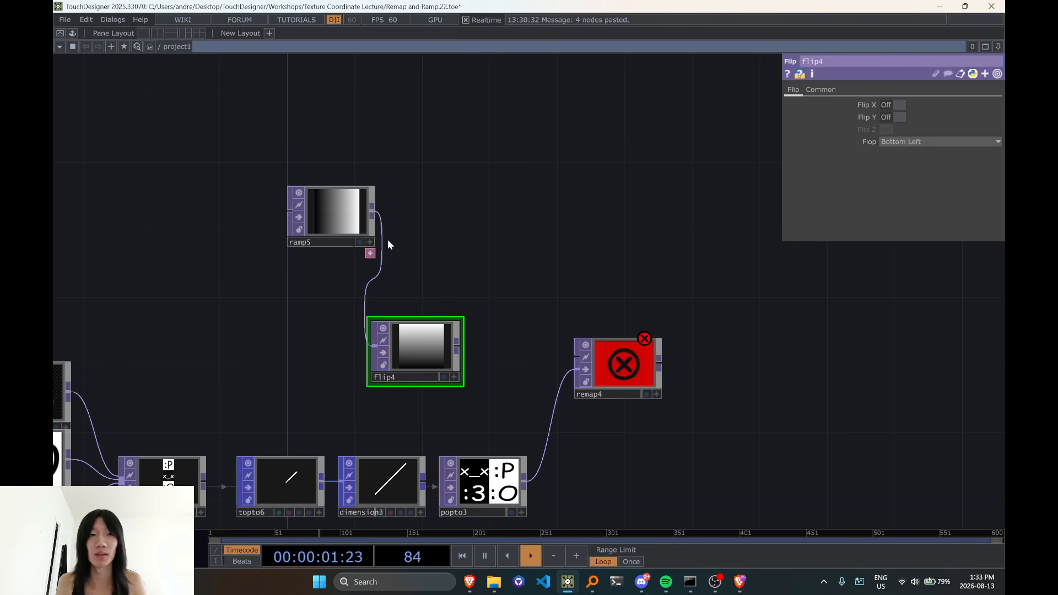
Shift ramp5 and flip4 aside and add a Reorder TOP taking ramp5 as input 1 and flip4 as input 2
left_click_drag(342, 220, 241, 204)
left_click_drag(410, 312, 309, 278)
left_click(270, 199)
key("Tab")
type("remap")
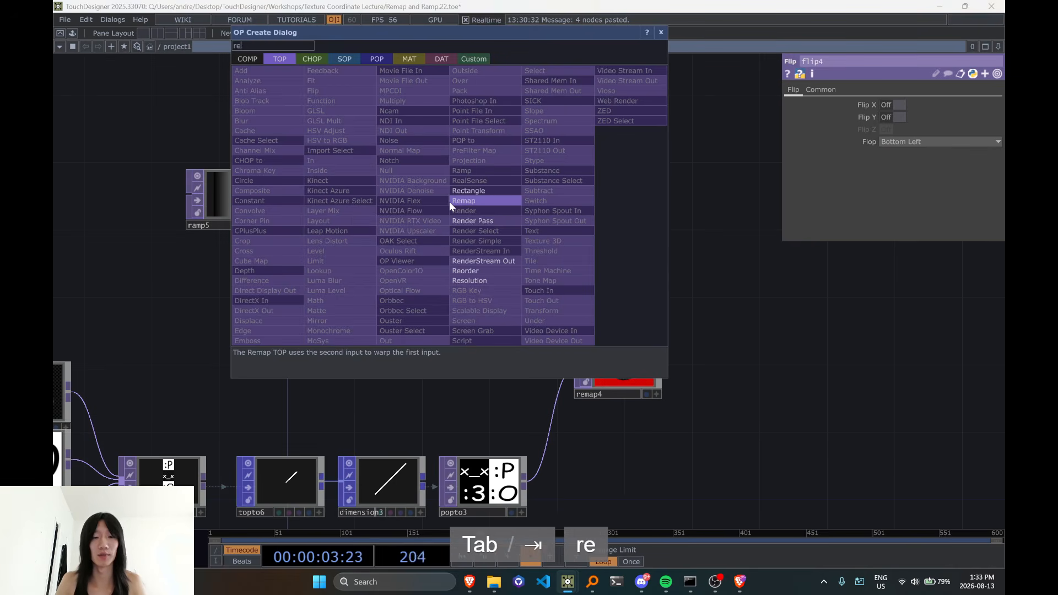
key("BackSpace")
key("BackSpace")
key("BackSpace")
type("order")
key("Return")
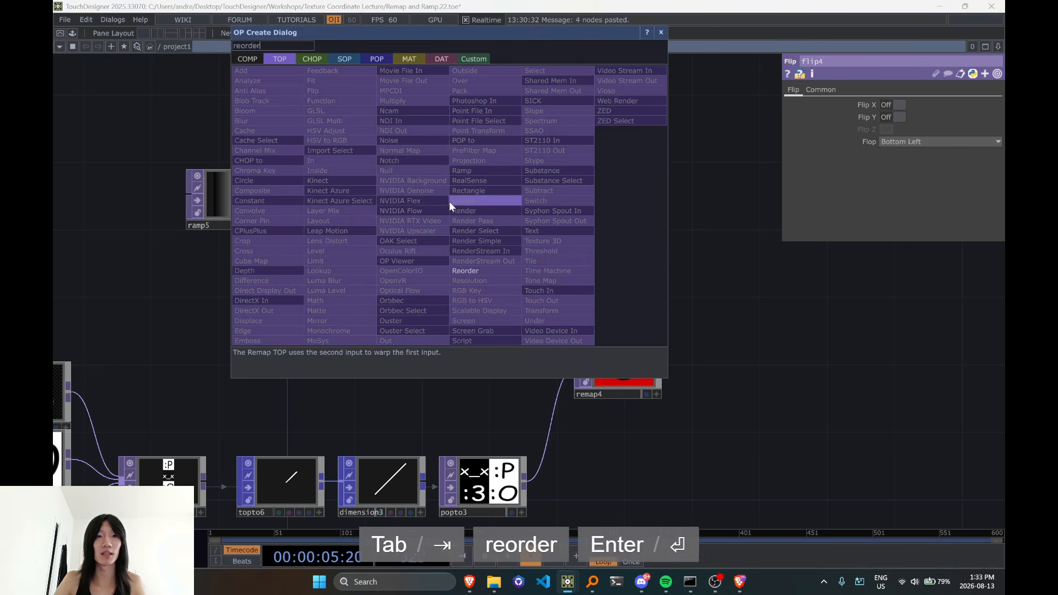
left_click(449, 201)
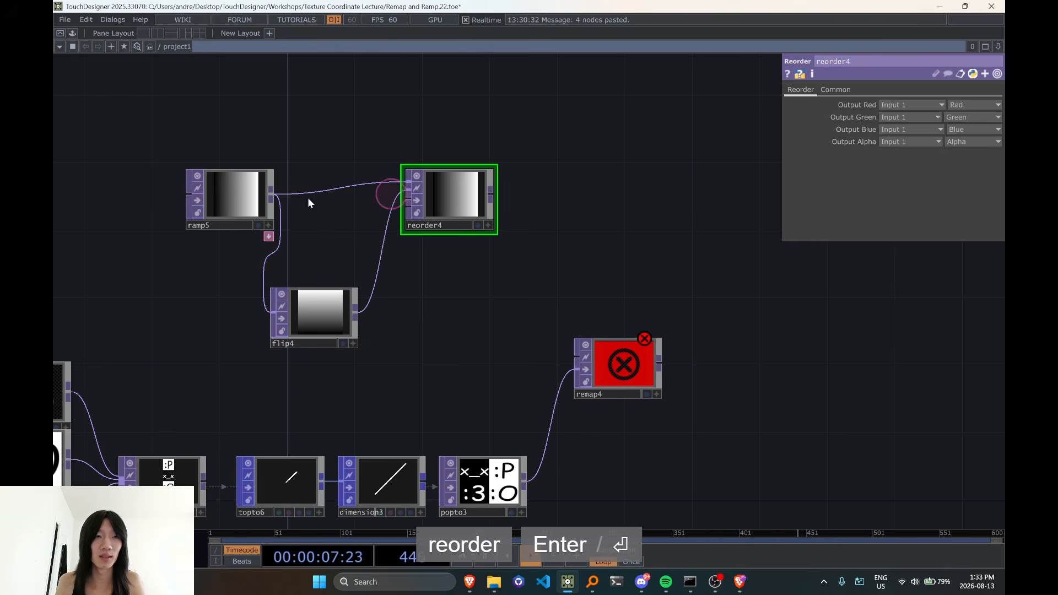
Set ramp5's pixel format to 32-bit float (RG)
left_click(235, 196)
left_click(844, 89)
left_click(937, 227)
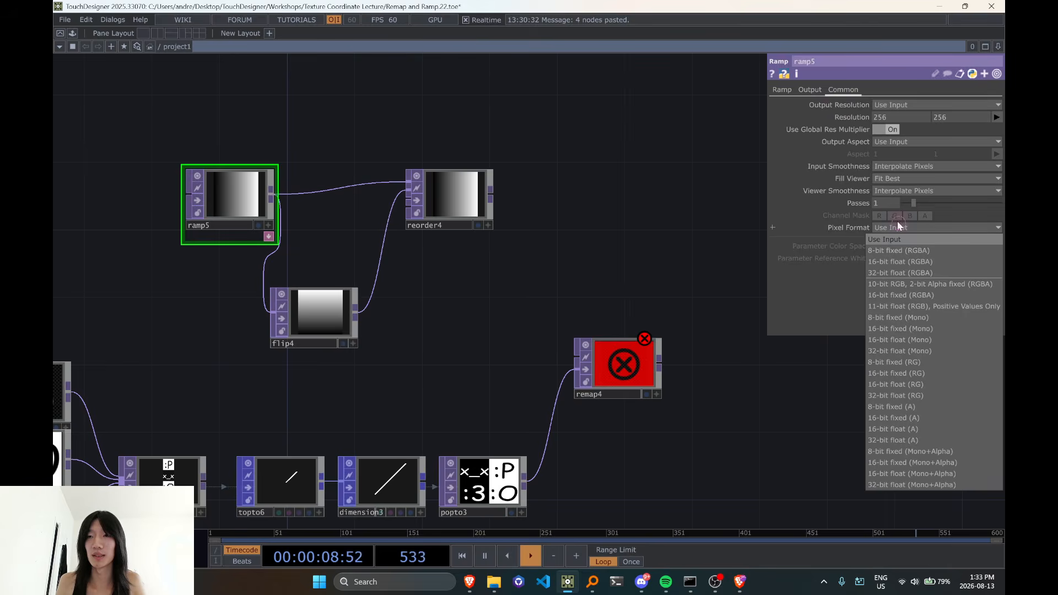
left_click(922, 394)
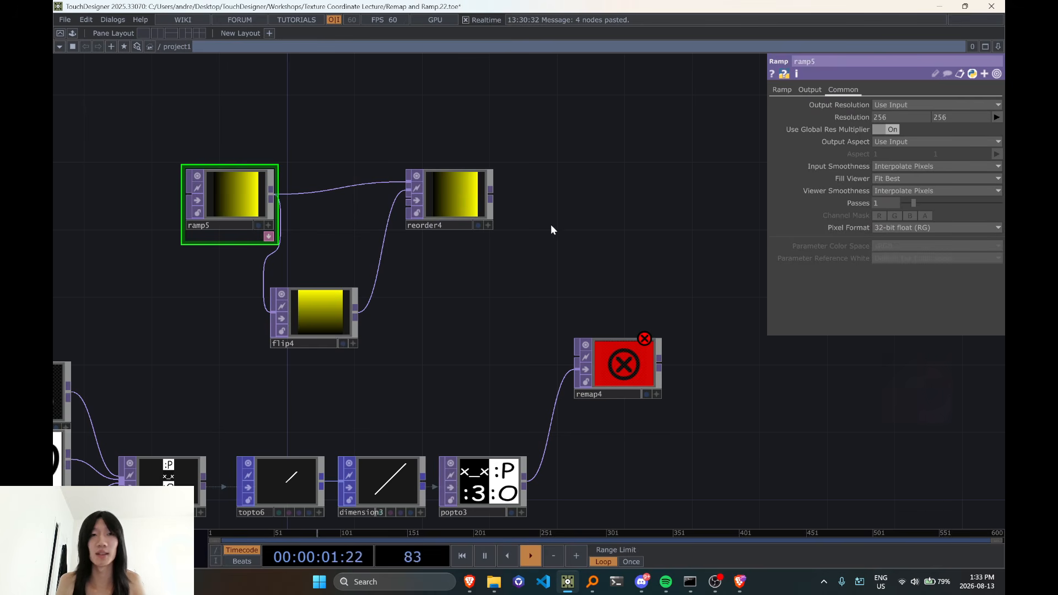
Change ramp5's pixel format to 32-bit float (RGBA)
left_click(462, 187)
left_click(217, 200)
left_click(918, 104)
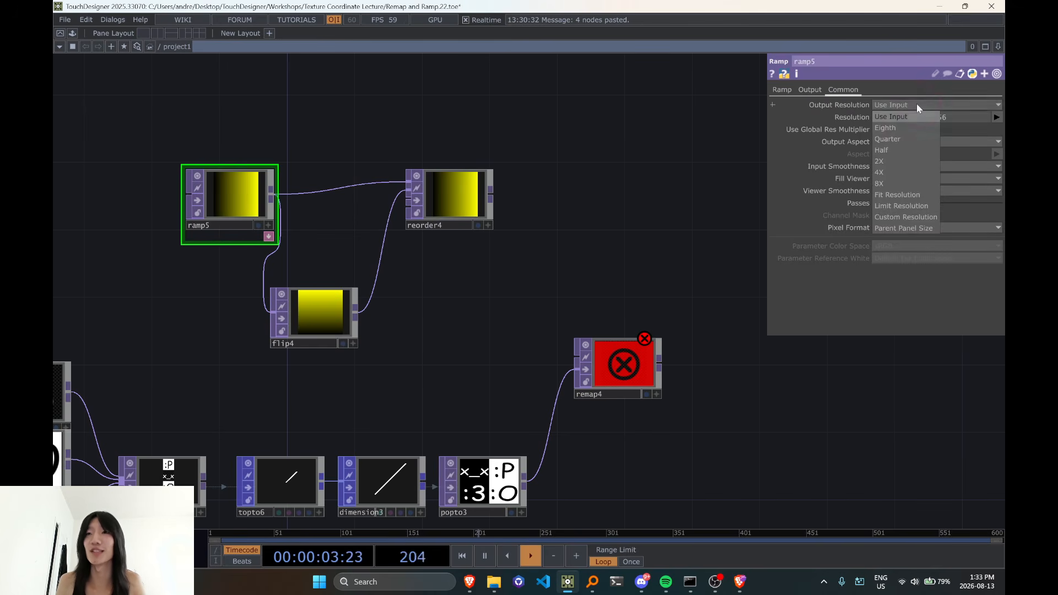
left_click(917, 104)
left_click(782, 89)
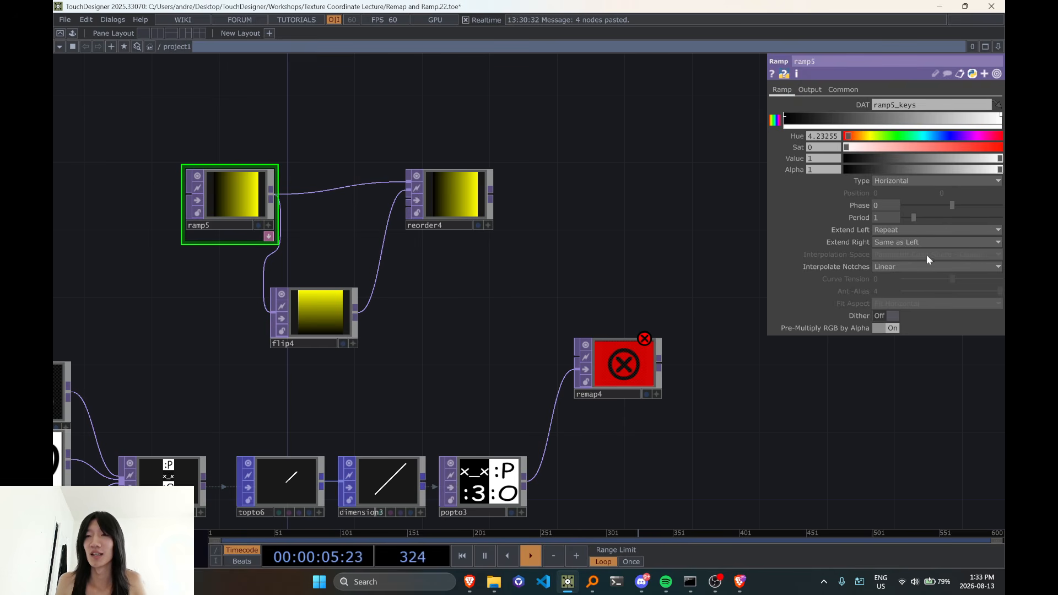
left_click(844, 90)
left_click(917, 227)
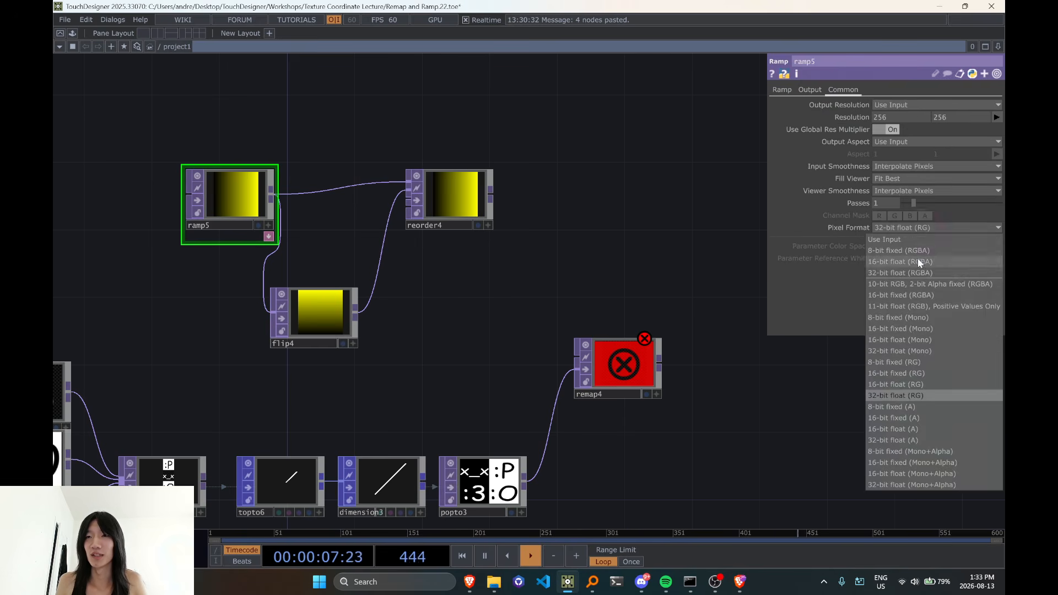
left_click(918, 273)
In reorder4, source Output Green from Input 2 and set Output Blue to Zero
scroll(473, 240, "up", 3)
left_click(458, 221)
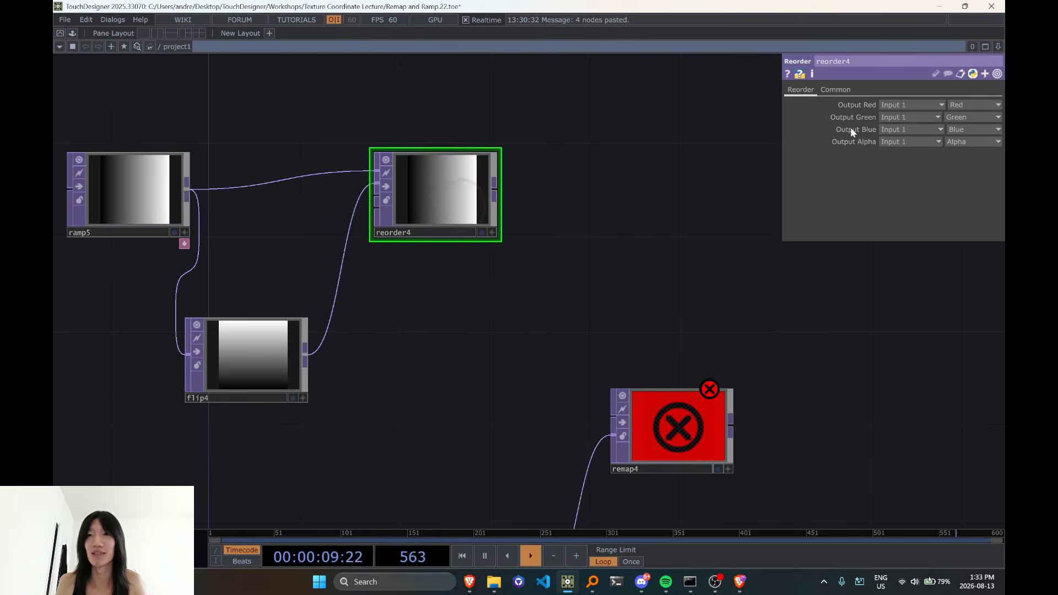
left_click(893, 140)
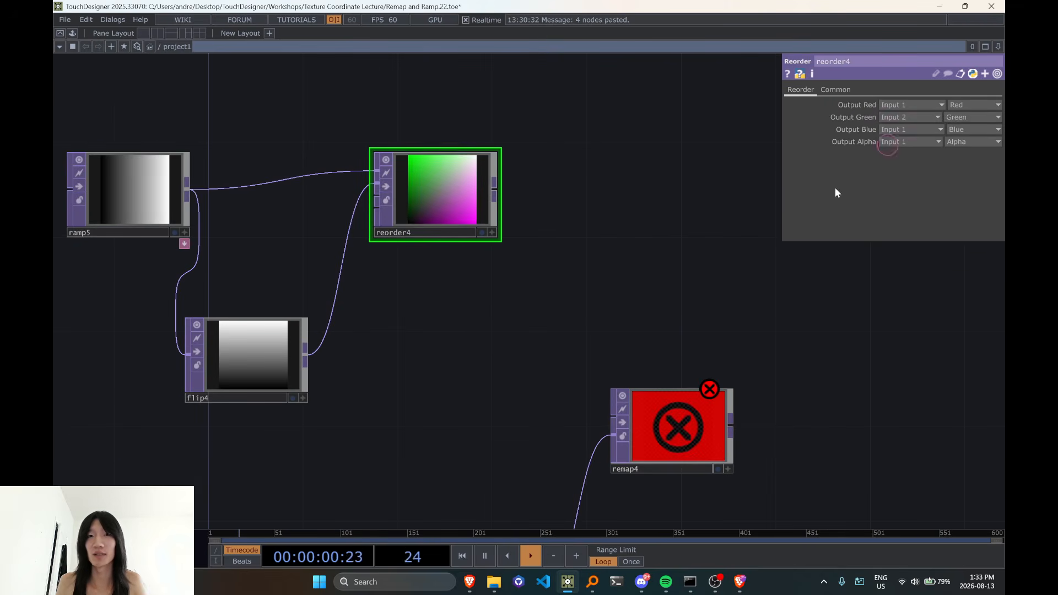
left_click(977, 130)
left_click(963, 239)
Wire popto3 into remap4's first input and reorder4 into its second, undoing any accidental node resize
scroll(640, 260, "down", 4)
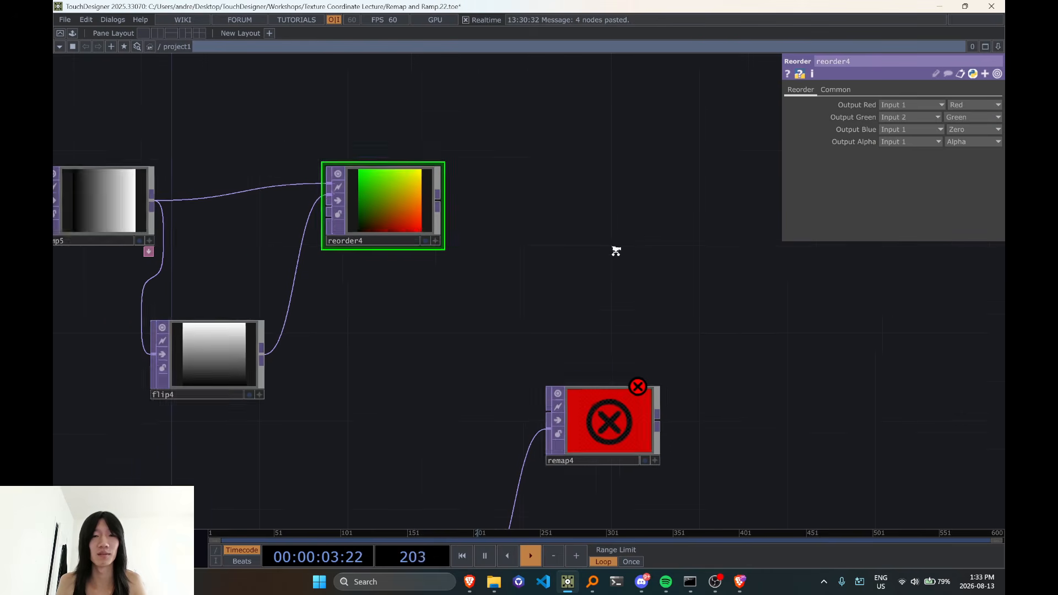
left_click_drag(480, 211, 565, 386)
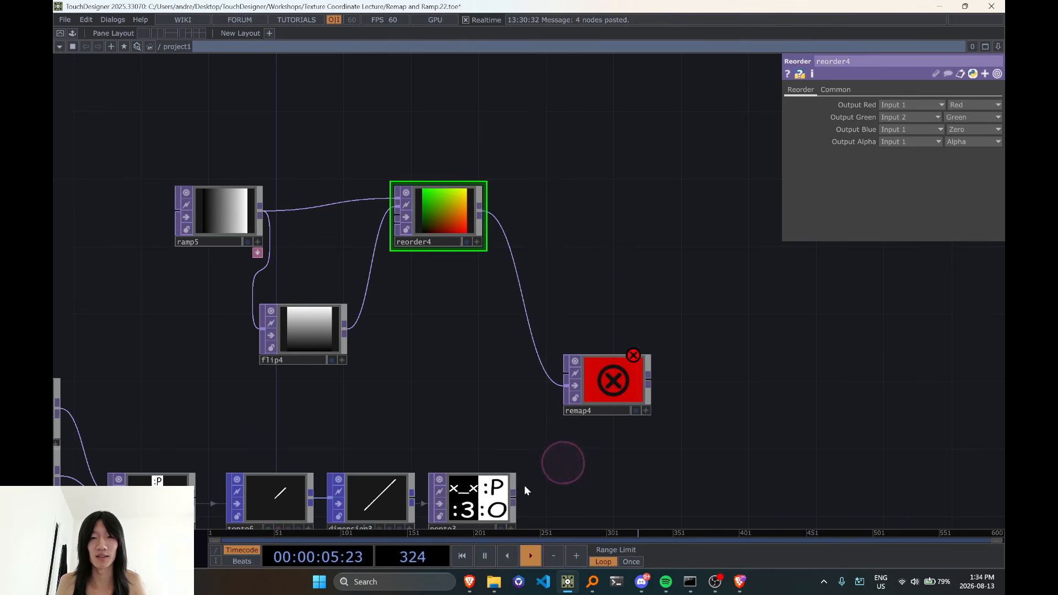
left_click_drag(510, 503, 559, 379)
scroll(604, 394, "up", 3)
left_click(602, 396)
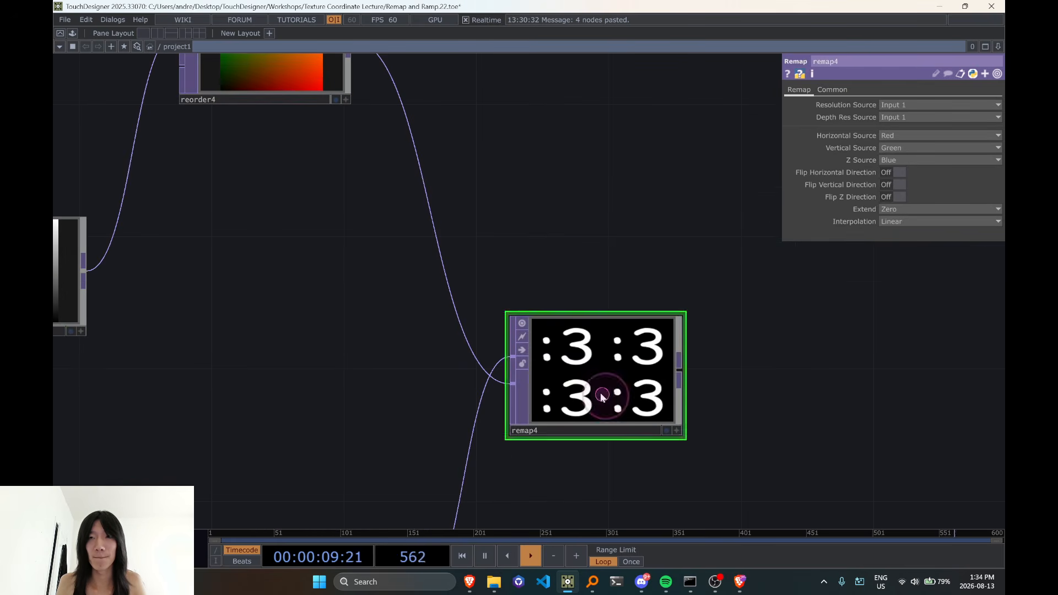
scroll(575, 387, "down", 2)
left_click_drag(636, 421, 640, 326)
key("ctrl+z")
Inspect popto3's texture info for its size, type and depth
left_click_drag(693, 416, 698, 256)
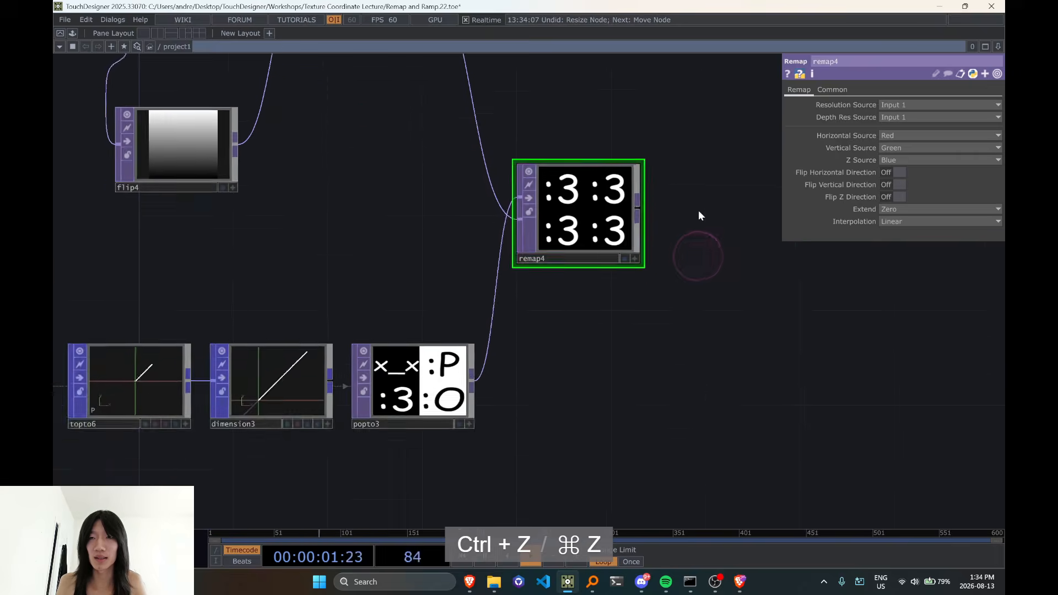
scroll(425, 408, "up", 2)
middle_click(425, 400)
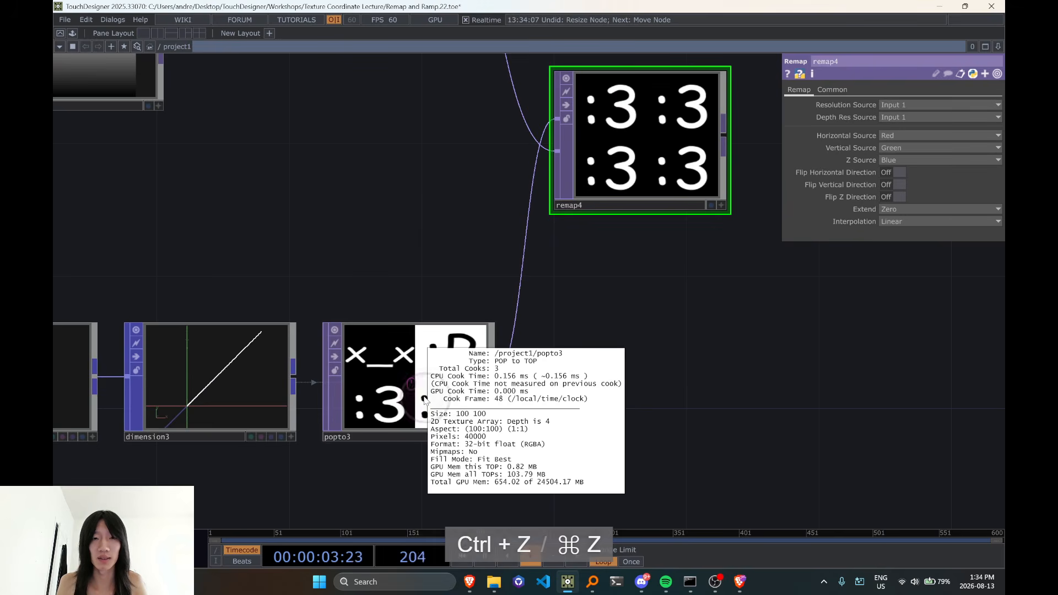
scroll(426, 401, "down", 8)
Go to the earlier emoticon network and check remap2's resolution and depth source settings
left_click_drag(593, 285, 849, 49)
left_click_drag(531, 266, 554, 158)
scroll(504, 353, "up", 4)
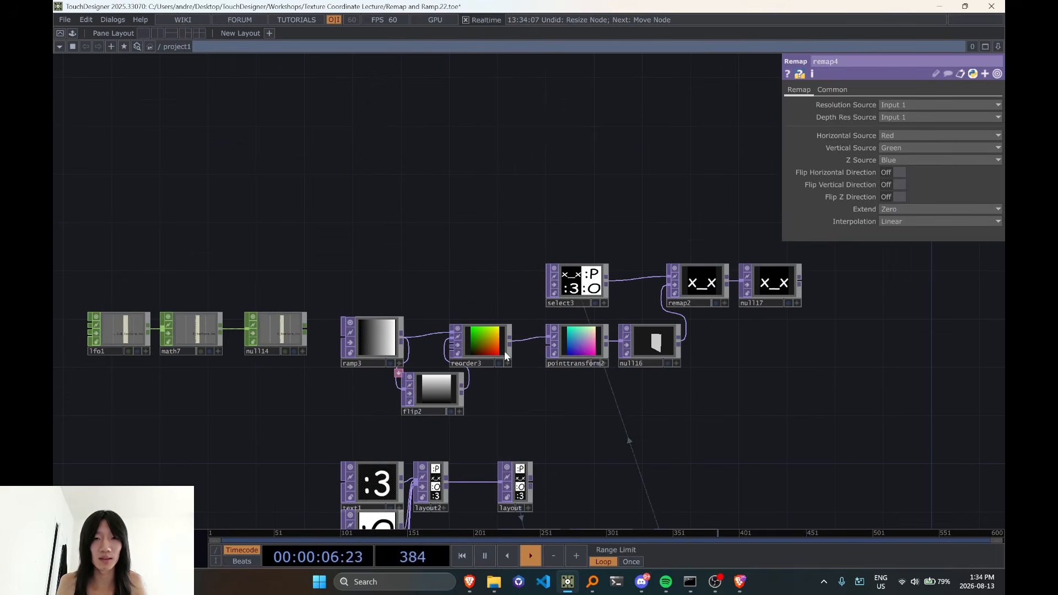
left_click(708, 290)
left_click_drag(617, 245, 491, 307)
scroll(556, 277, "down", 3)
left_click_drag(578, 254, 468, 359)
left_click_drag(567, 231, 399, 383)
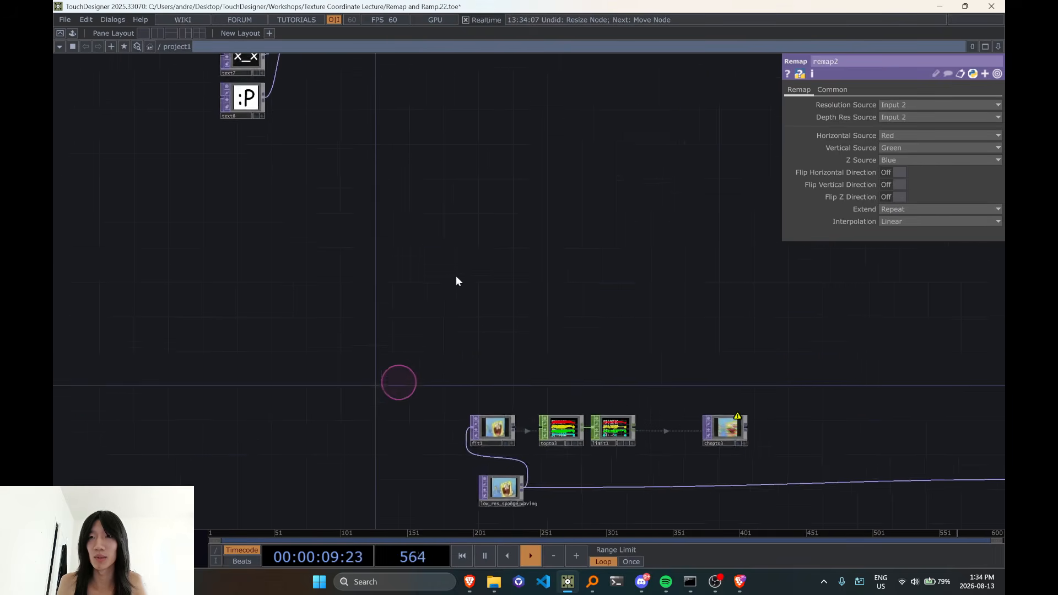
Return to remap4 and set its Depth Res Source to Input 2
left_click_drag(514, 167, 468, 404)
scroll(510, 211, "up", 3)
left_click(495, 214)
scroll(405, 314, "up", 3)
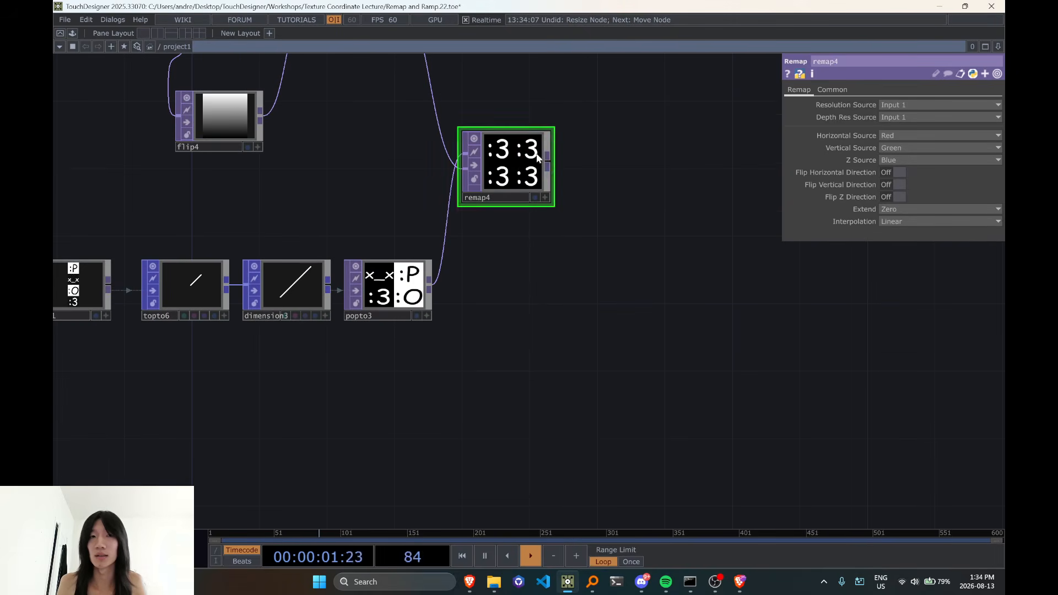
left_click(896, 138)
scroll(562, 232, "down", 2)
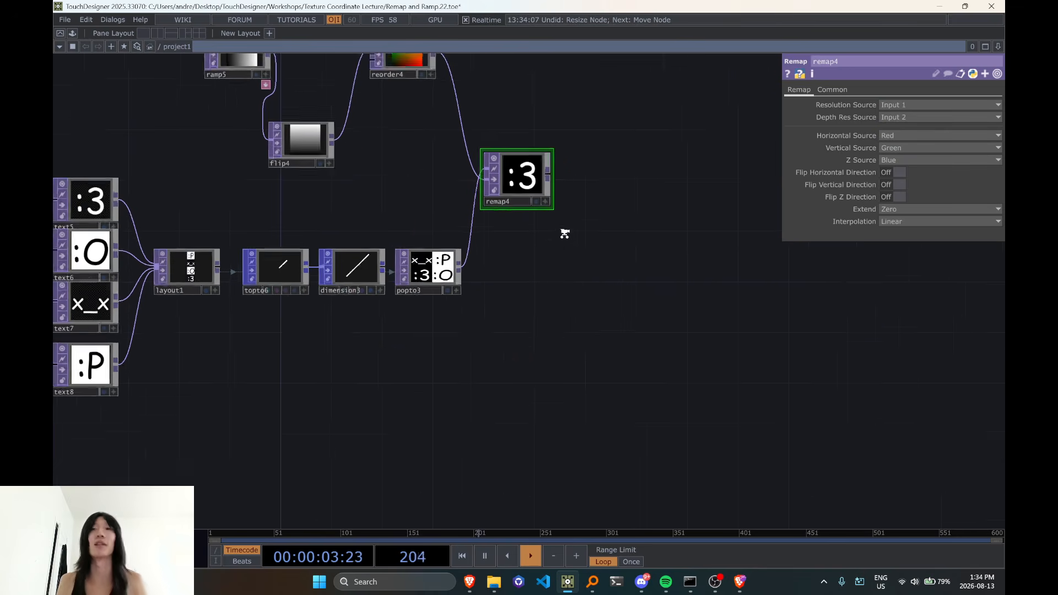
Select ramp5, flip4 and reorder4 together and move them slightly closer to the popto3 chain
left_click_drag(562, 232, 552, 382)
left_click_drag(211, 84, 408, 283)
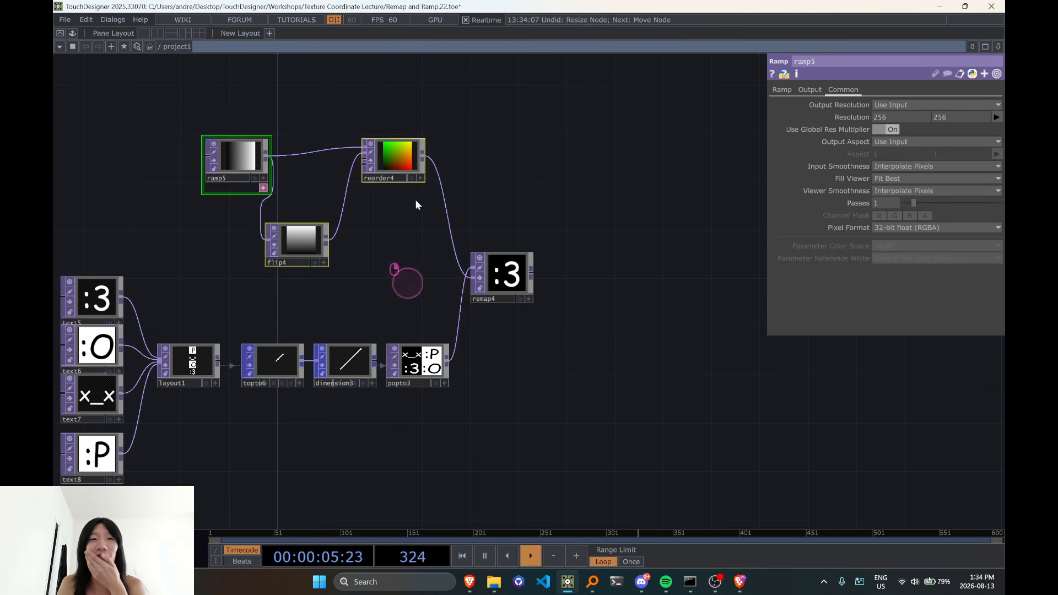
left_click_drag(402, 159, 403, 183)
Examine remap4's parameters and popto3's texture info, focusing on the texture array's size and depth
scroll(514, 292, "up", 4)
left_click(516, 278)
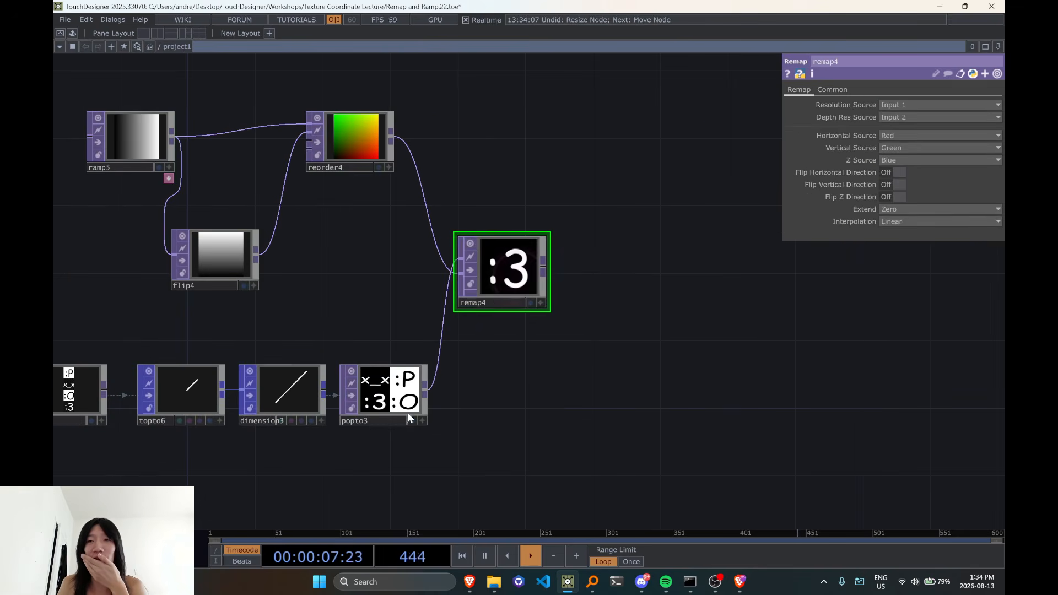
scroll(391, 418, "up", 1)
scroll(391, 418, "up", 2)
middle_click(391, 417)
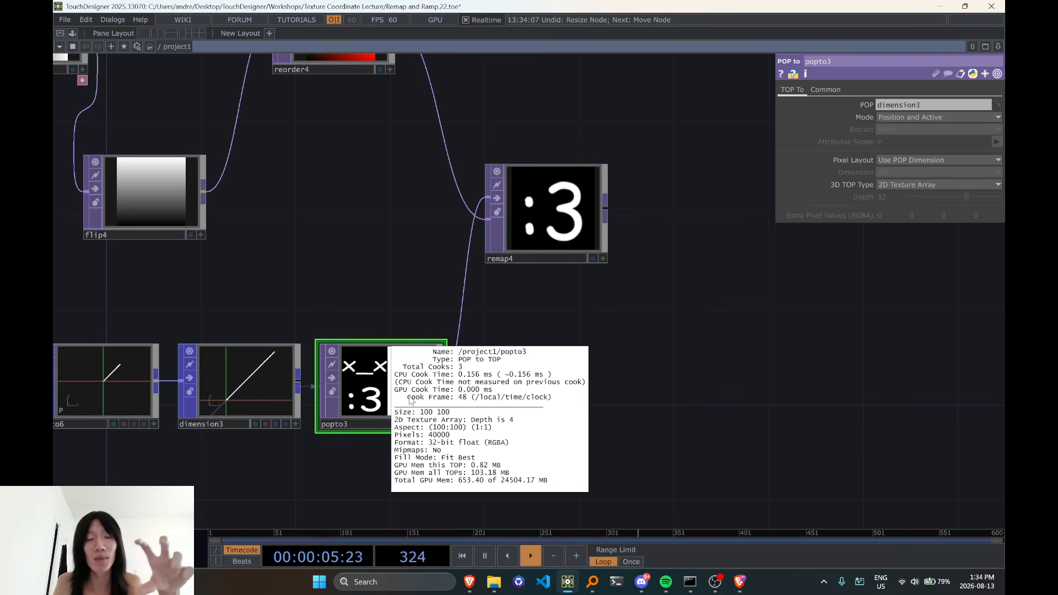
middle_click(382, 393)
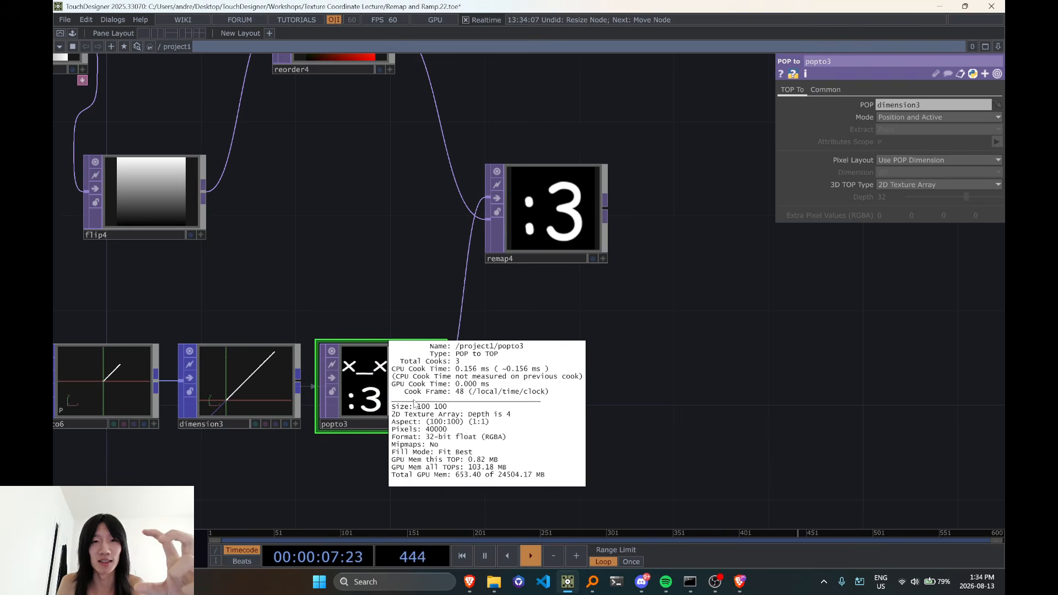
scroll(382, 393, "down", 3)
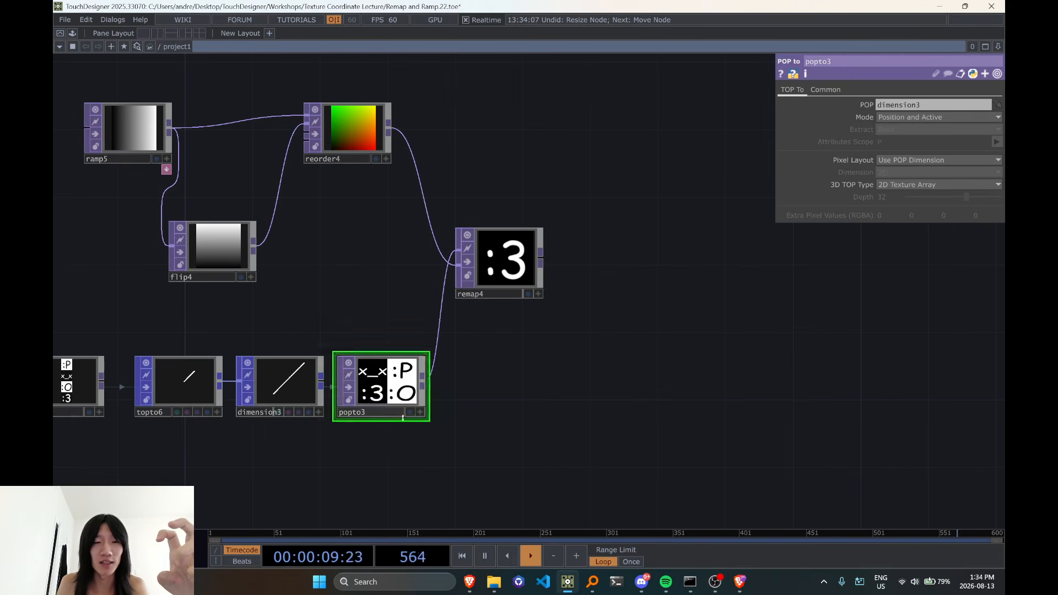
Move reorder4 and ramp5 slightly lower in the network, closer to flip4
scroll(417, 390, "up", 3)
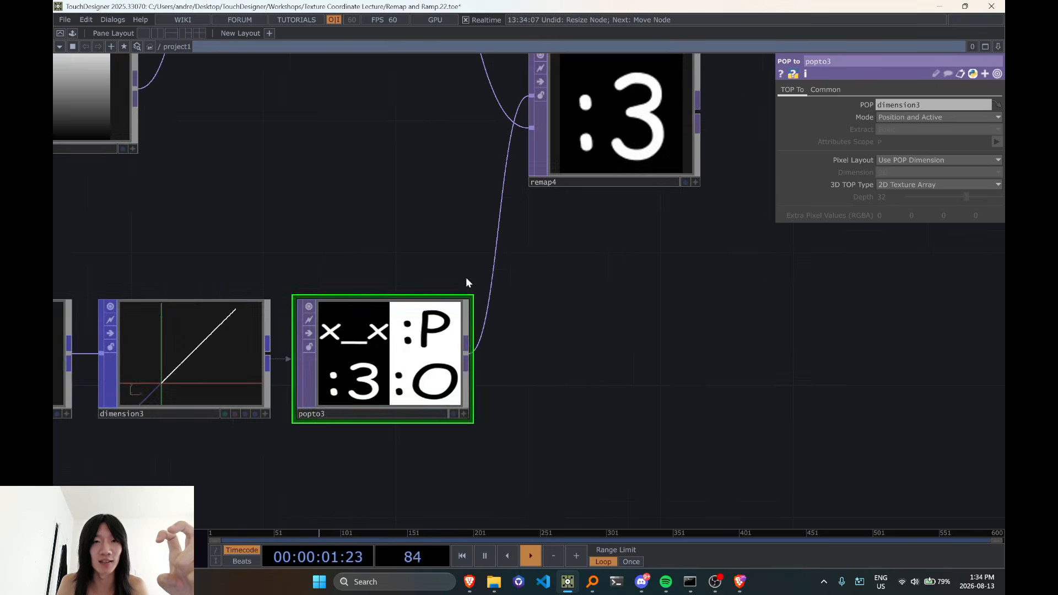
scroll(467, 283, "down", 3)
left_click_drag(397, 111, 395, 144)
left_click_drag(158, 97, 158, 114)
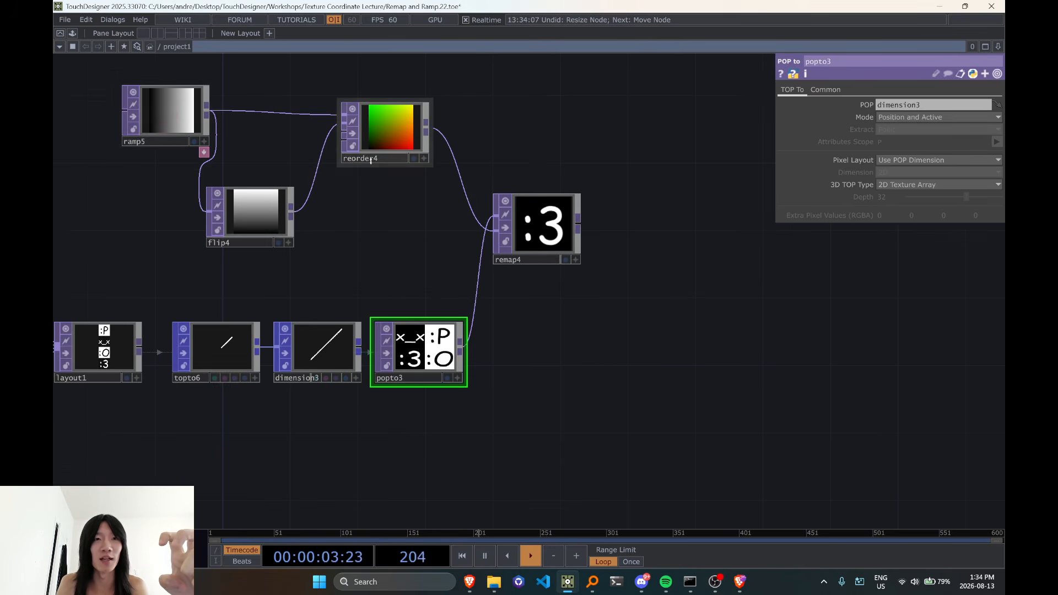
Check reorder4's texture info and make its viewer active to inspect the UV gradient
scroll(388, 213, "up", 2)
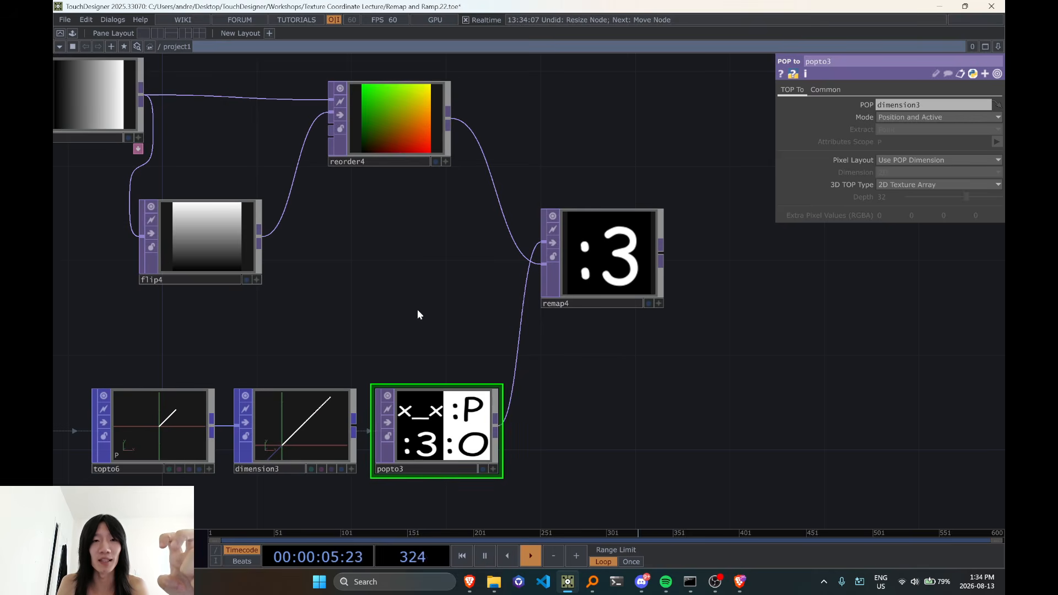
middle_click(388, 115)
left_click(447, 162)
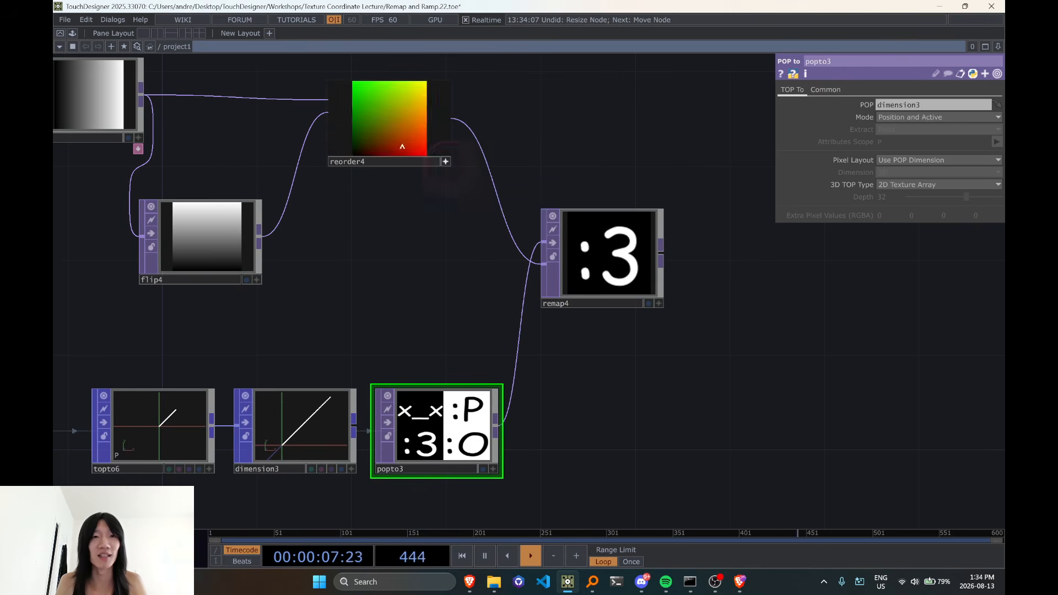
key("v")
key("v")
Shift remap4 further from reorder4 and insert a Point Transform TOP on the wire between them
left_click_drag(408, 256, 348, 232)
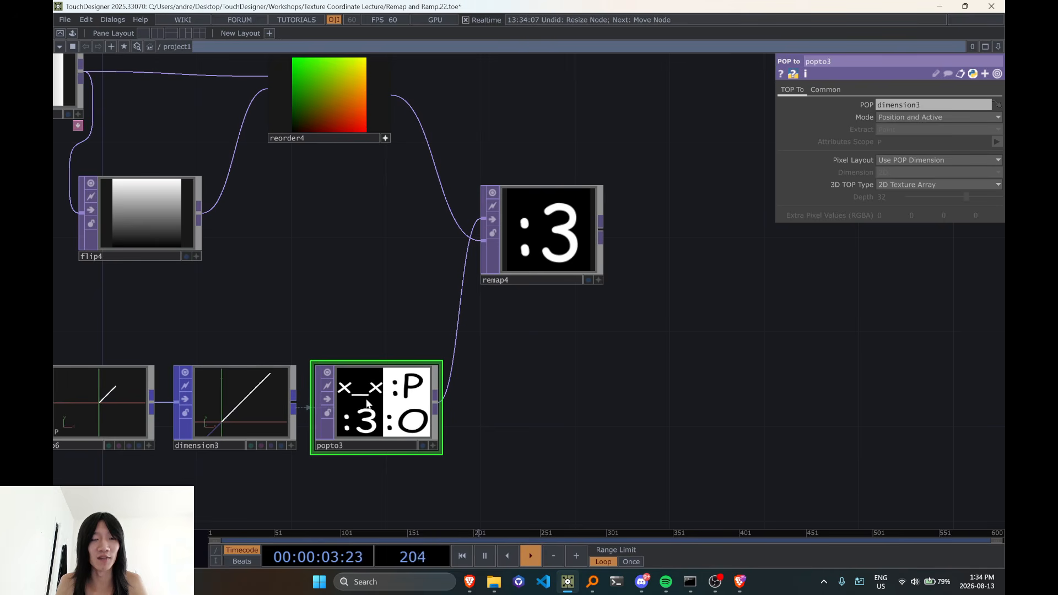
left_click_drag(527, 204, 622, 203)
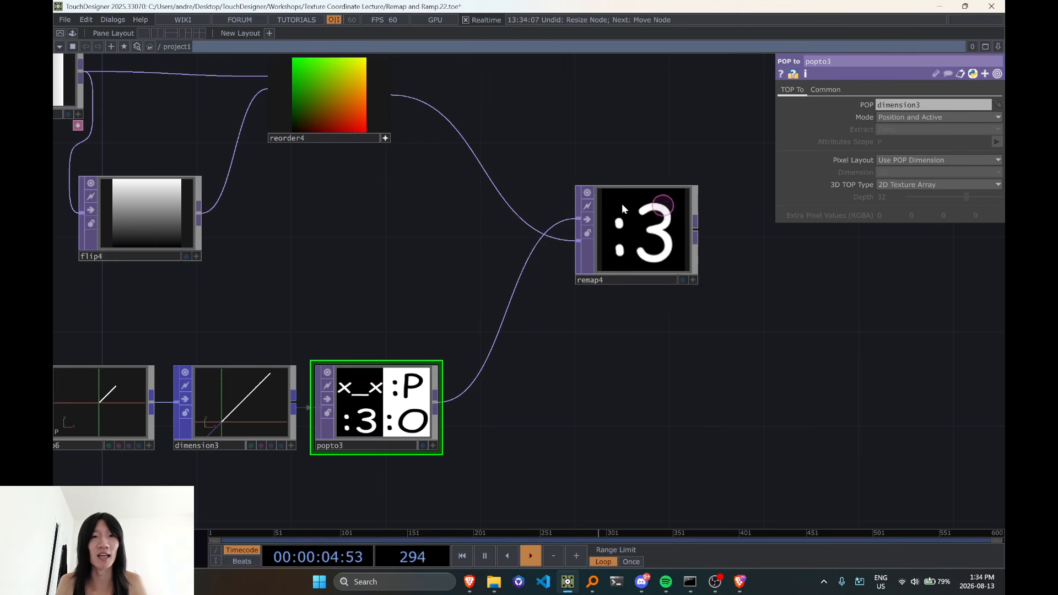
left_click(464, 151)
type("po")
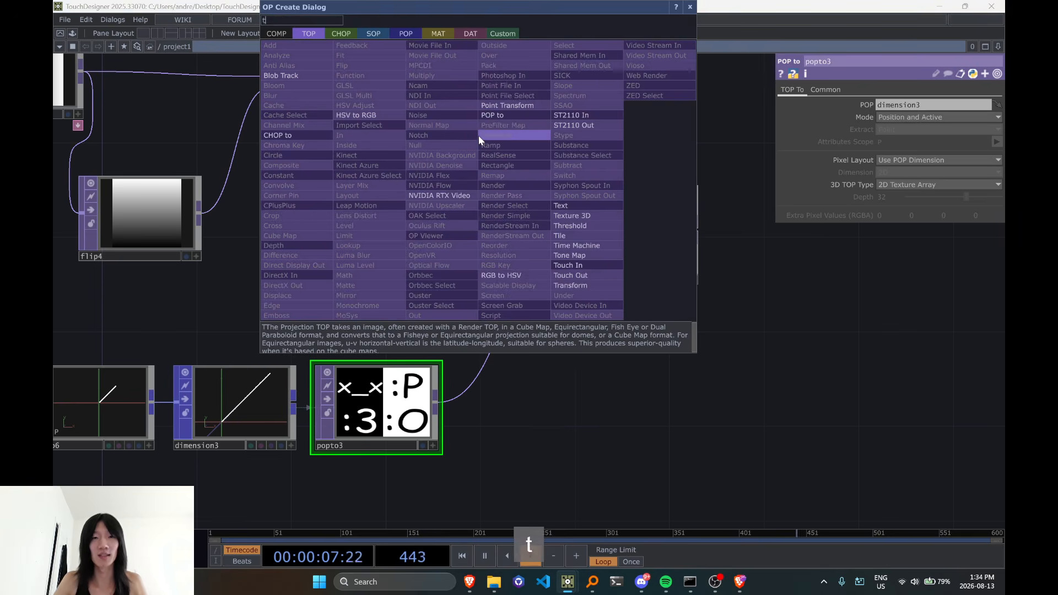
type("int")
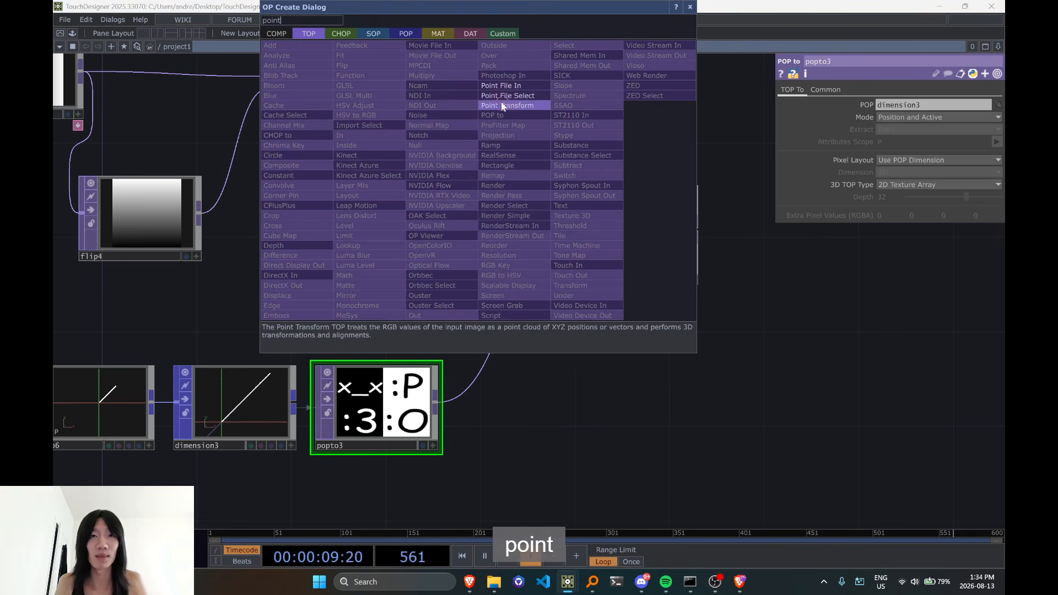
left_click(479, 106)
left_click_drag(478, 118, 480, 94)
left_click_drag(432, 333, 351, 348)
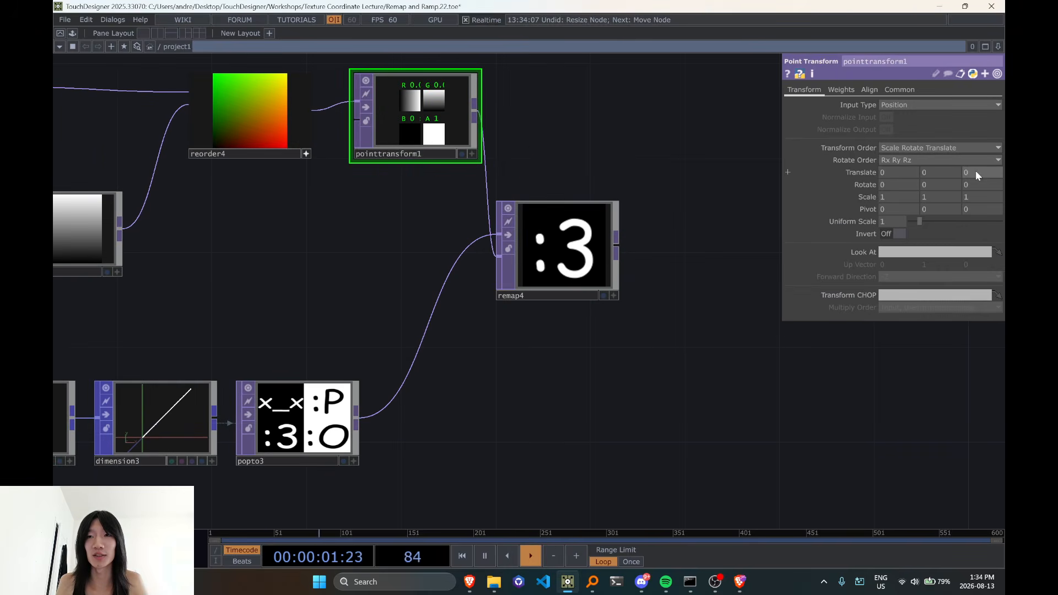
Move remap4 further away and insert a Null TOP between pointtransform1 and remap4
left_click(977, 173)
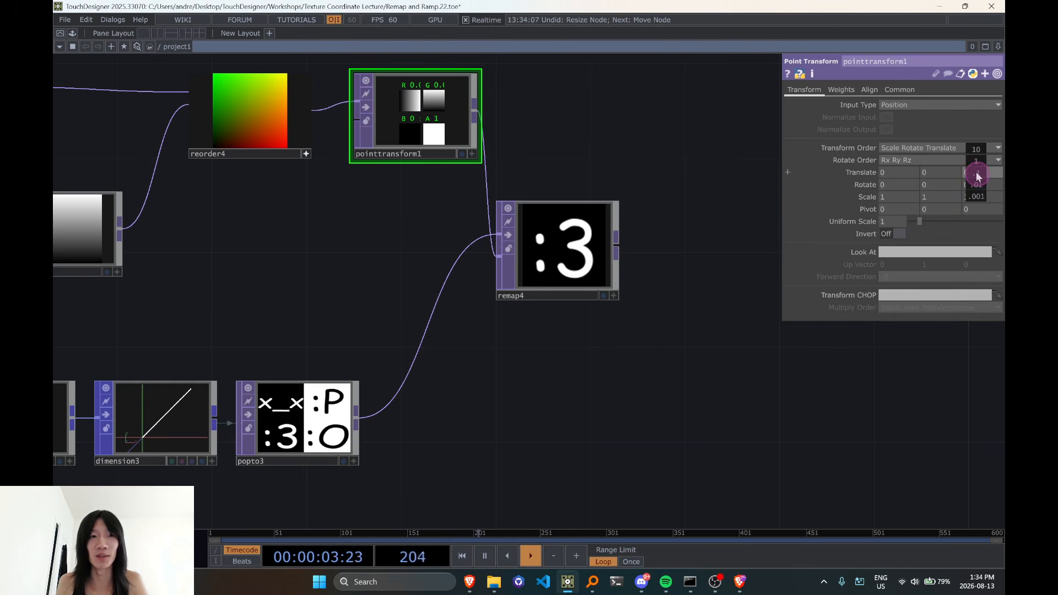
left_click_drag(544, 243, 683, 264)
right_click(546, 164)
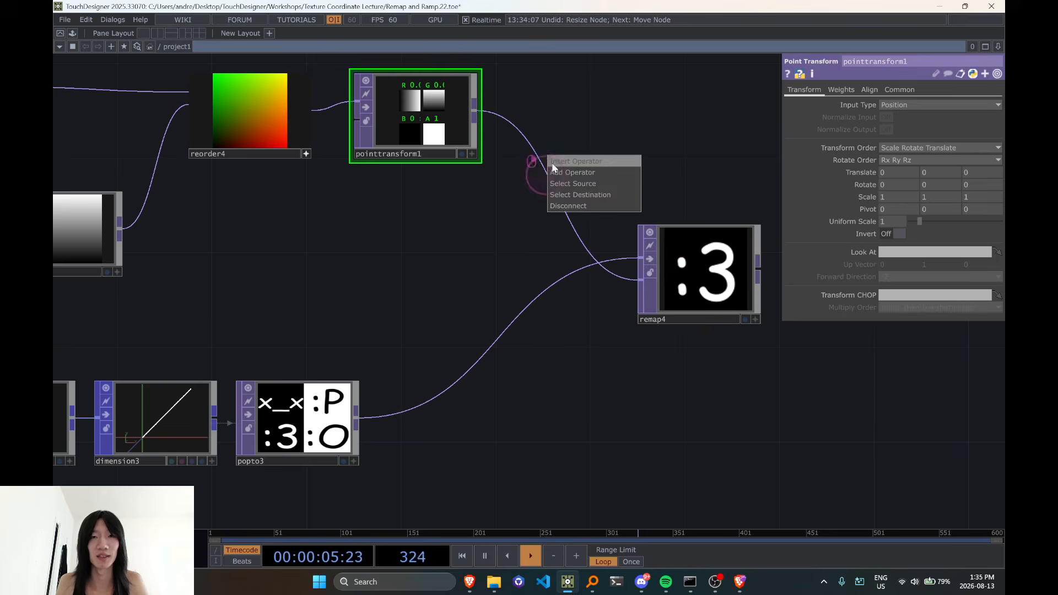
left_click(551, 164)
type("nu")
left_click(511, 145)
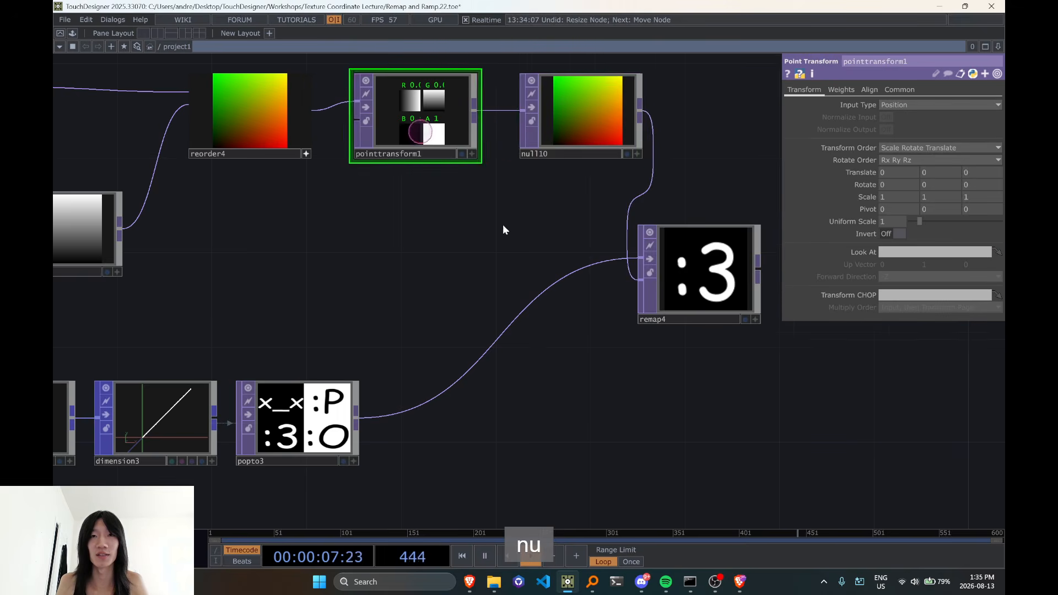
Set pointtransform1's Z translate to 0.32 and switch its viewer to a 3D point display
left_click_drag(502, 223, 328, 216)
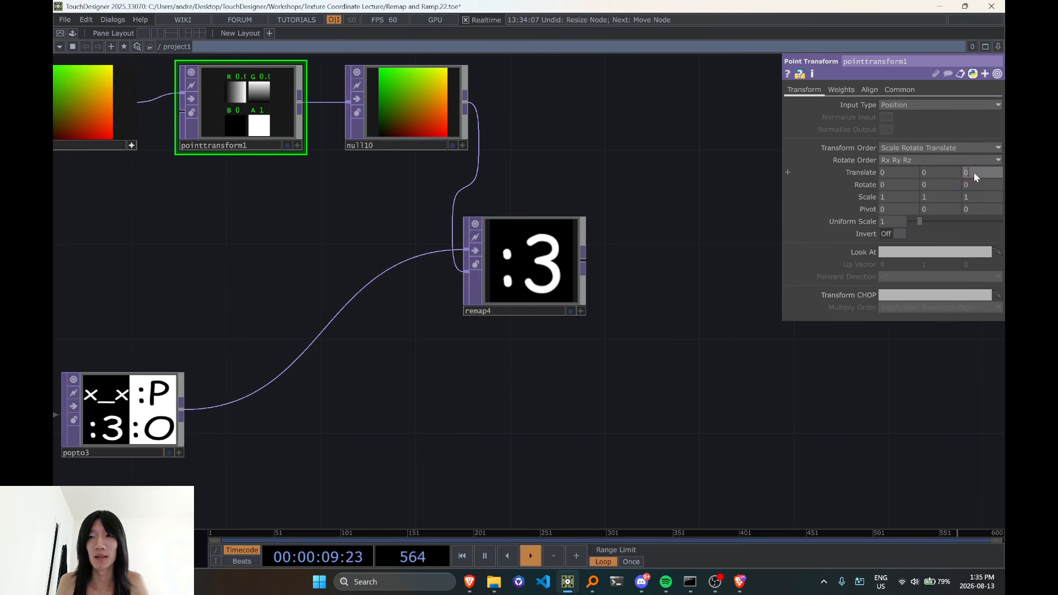
middle_click_drag(974, 177, 967, 134)
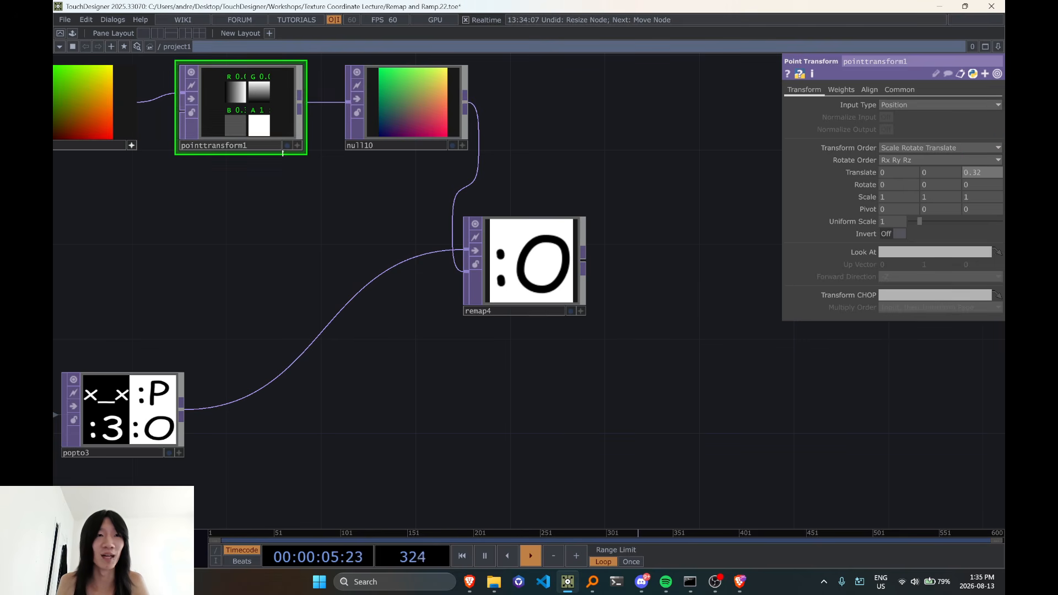
right_click(273, 80)
left_click(326, 201)
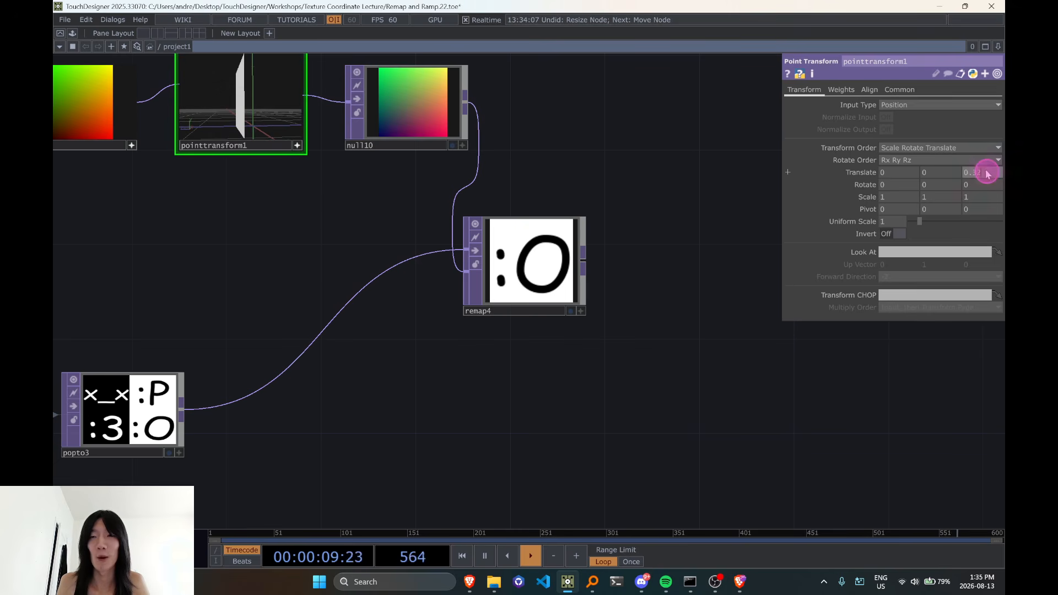
Vary pointtransform1's Z translate between about 0.54 and -0.26, and reset it to 0
middle_click_drag(987, 174, 931, 590)
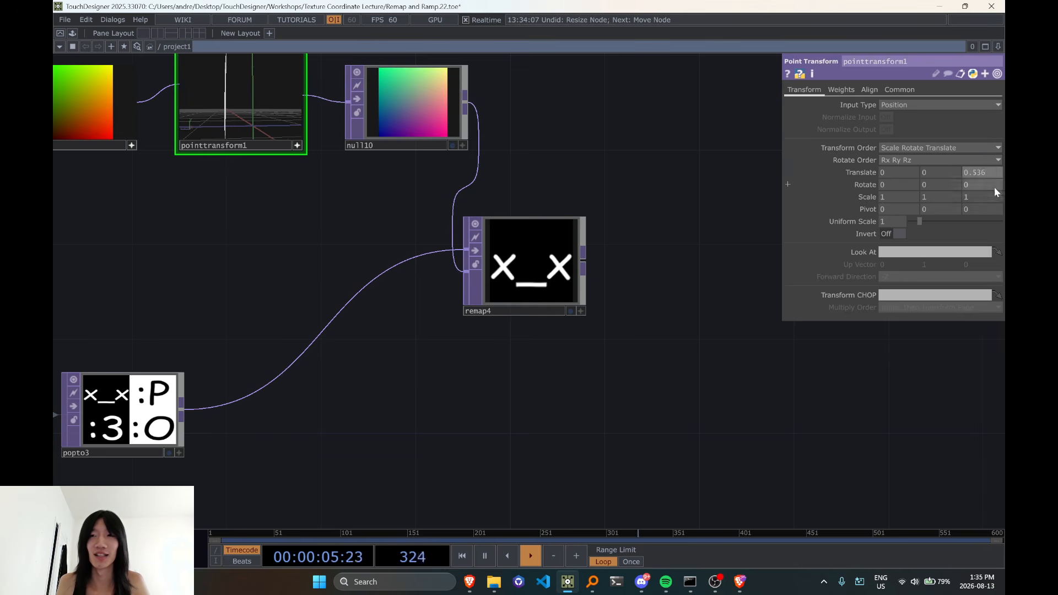
mouse_move(988, 176)
middle_mouse_down()
mouse_move(1011, 213)
mouse_move(124, 227)
mouse_move(1004, 250)
mouse_move(138, 269)
mouse_move(921, 286)
mouse_move(416, 296)
mouse_move(458, 279)
mouse_move(634, 287)
mouse_move(161, 286)
mouse_move(383, 298)
mouse_move(338, 309)
mouse_move(460, 312)
mouse_move(338, 333)
mouse_move(502, 340)
mouse_move(165, 361)
mouse_move(496, 359)
mouse_move(293, 369)
mouse_move(985, 173)
middle_mouse_up()
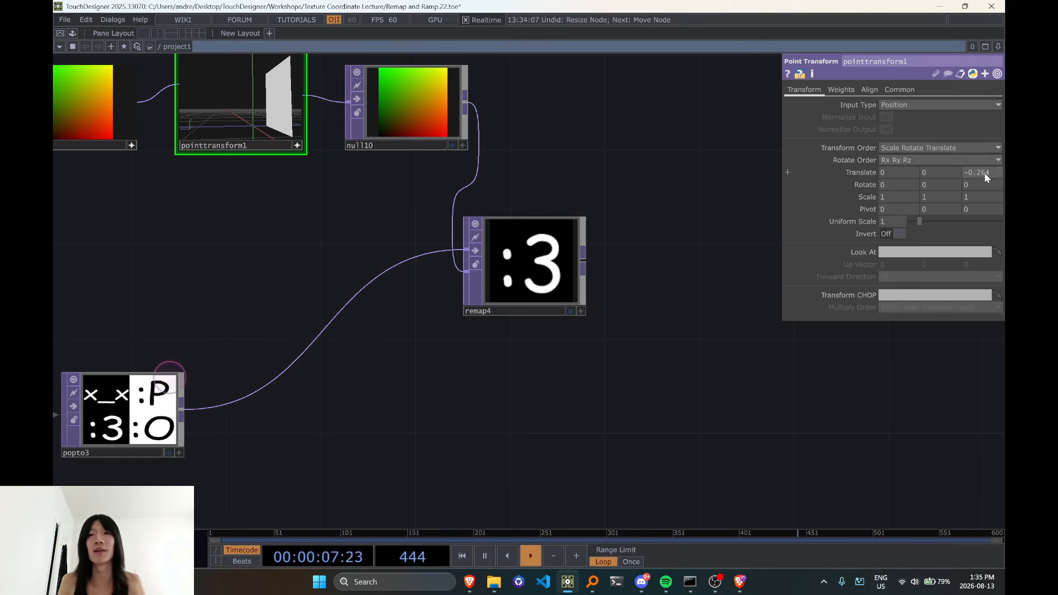
left_click_drag(996, 174, 821, 174)
type("0")
left_click(667, 356)
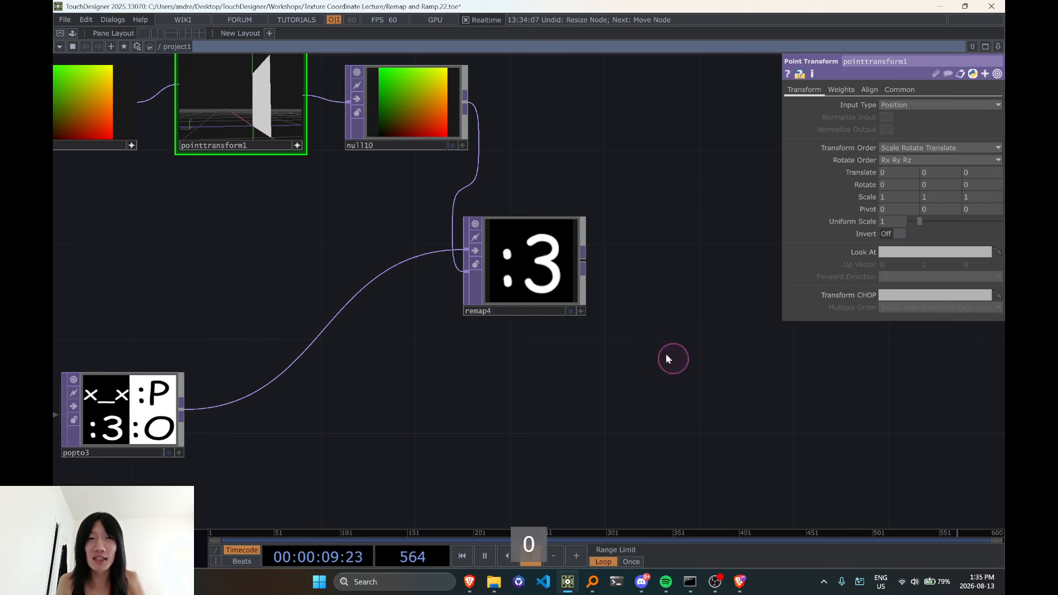
scroll(666, 320, "down", 3)
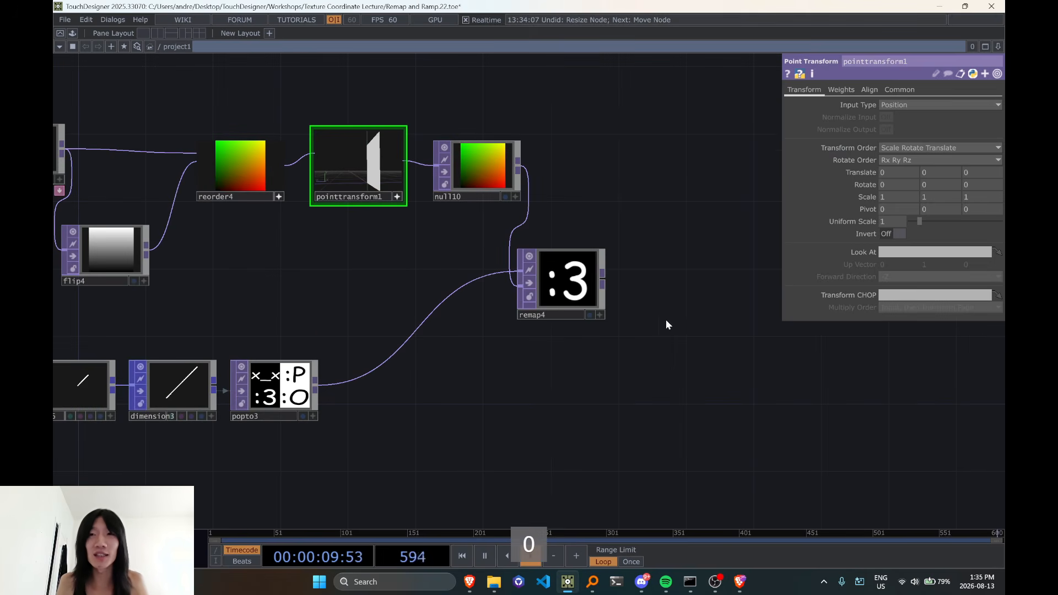
left_click(975, 173)
type("1")
key("BackSpace")
key("BackSpace")
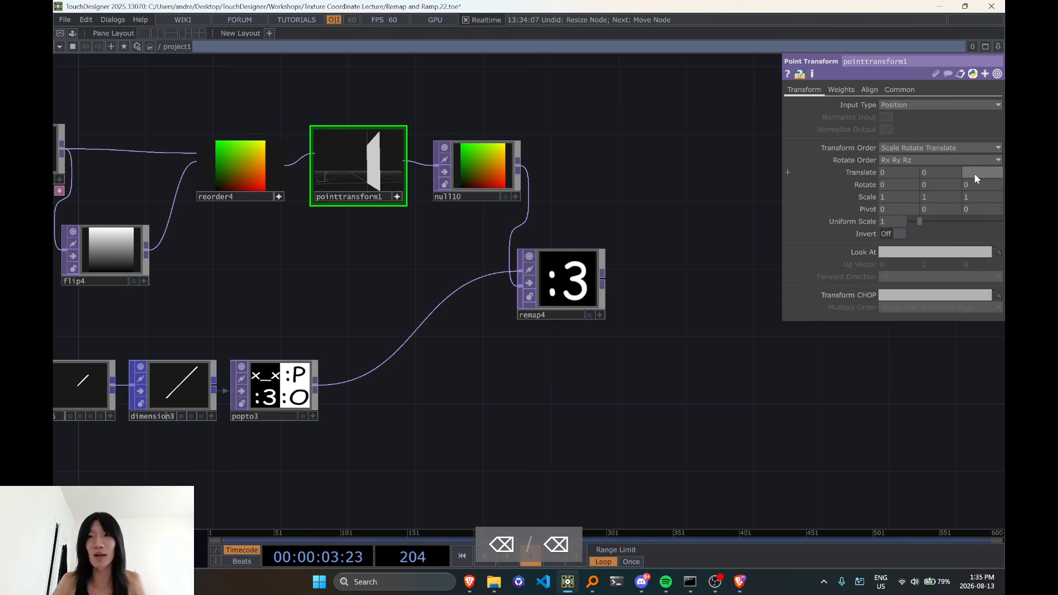
Set pointtransform1's Z translate to the expression 1/4
scroll(271, 395, "up", 2)
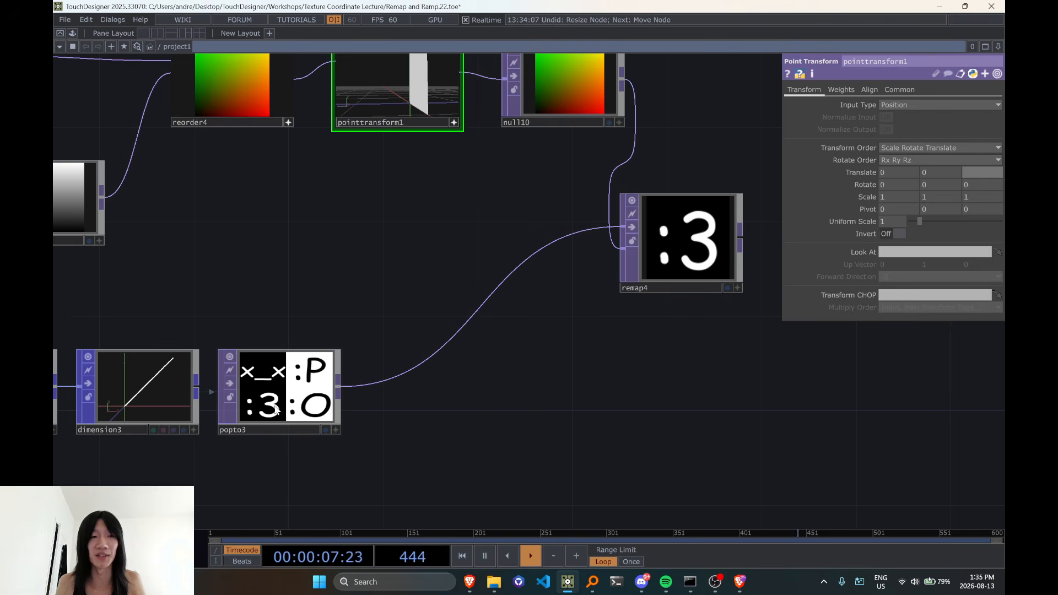
left_click_drag(519, 441, 449, 446)
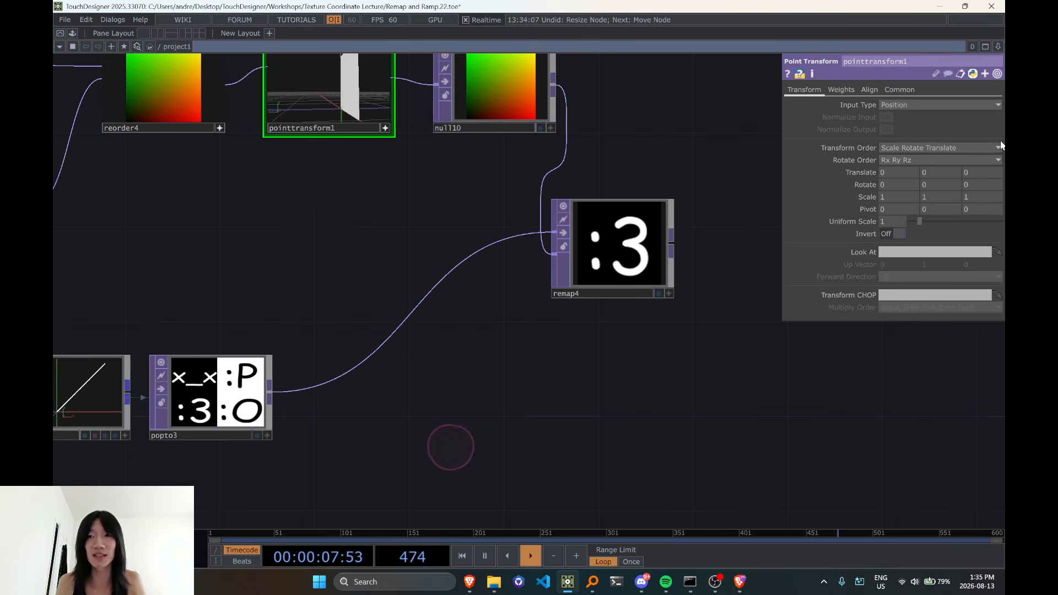
left_click(968, 174)
key("BackSpace")
type("1/4")
key("Return")
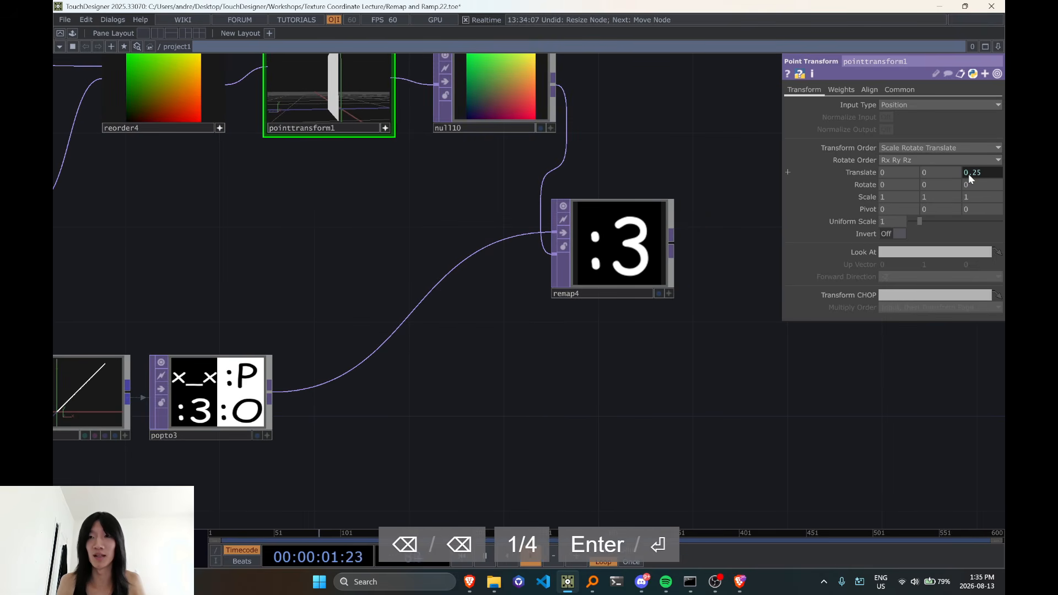
Step the Z translate expression of pointtransform1 through 2/4, 3/4 and 4/4 to sample the successive emoticon slices
double_click(868, 210)
type("2")
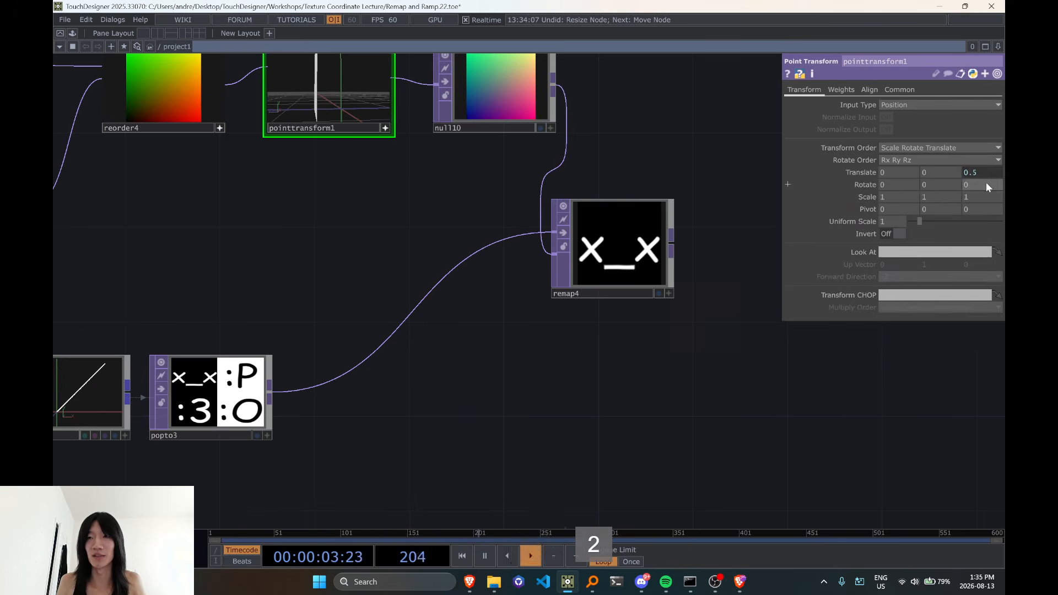
double_click(868, 207)
type("3/4")
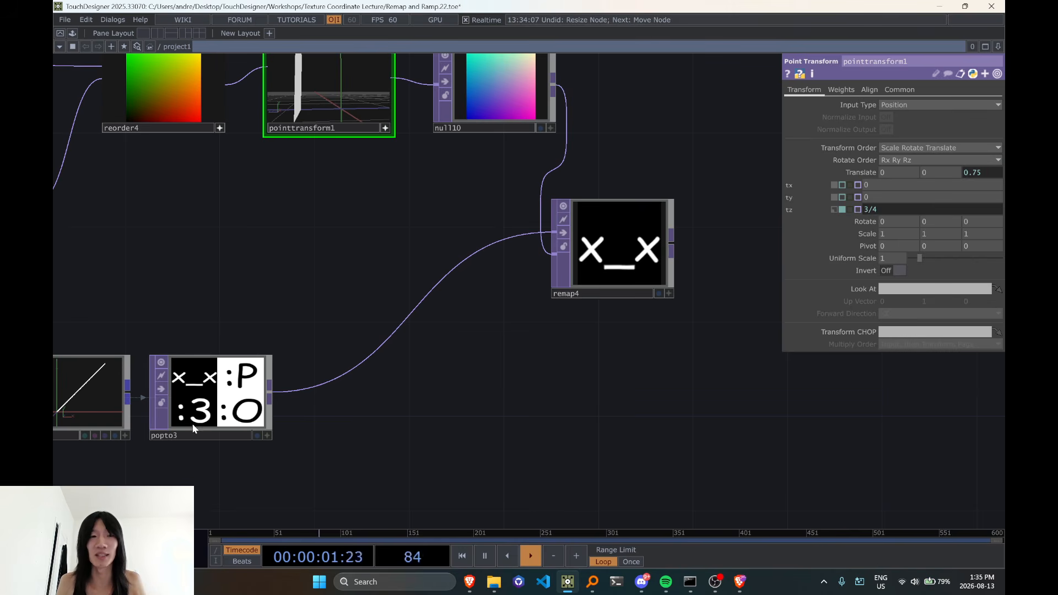
left_click_drag(868, 212, 862, 212)
type("4")
left_click(589, 392)
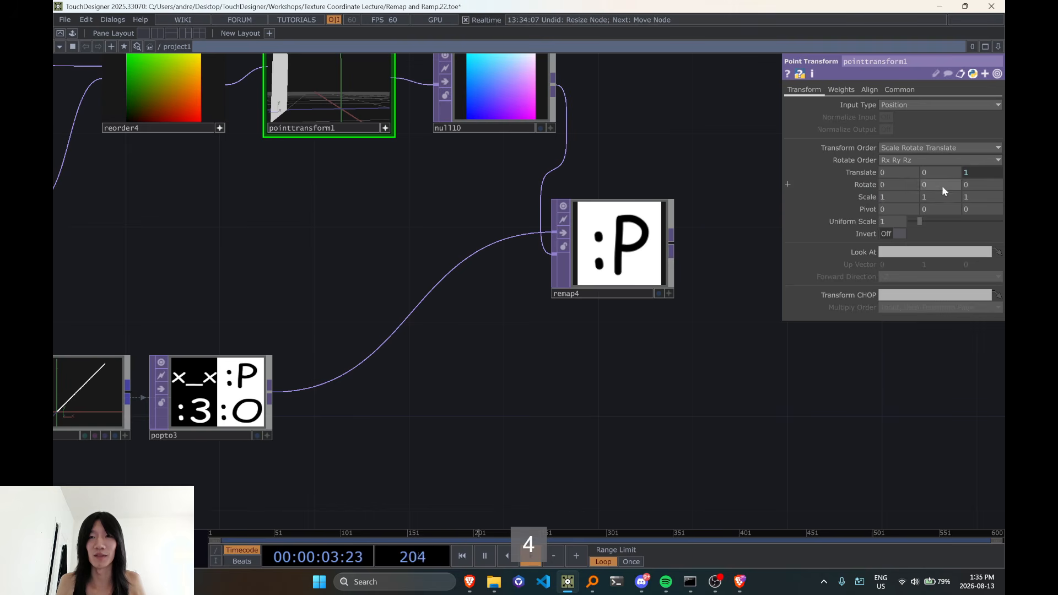
Set pointtransform1's Z translate expression back to 1/4 and raise it to 2/4
left_click(981, 175)
left_click(784, 229)
type("1/4")
key("Return")
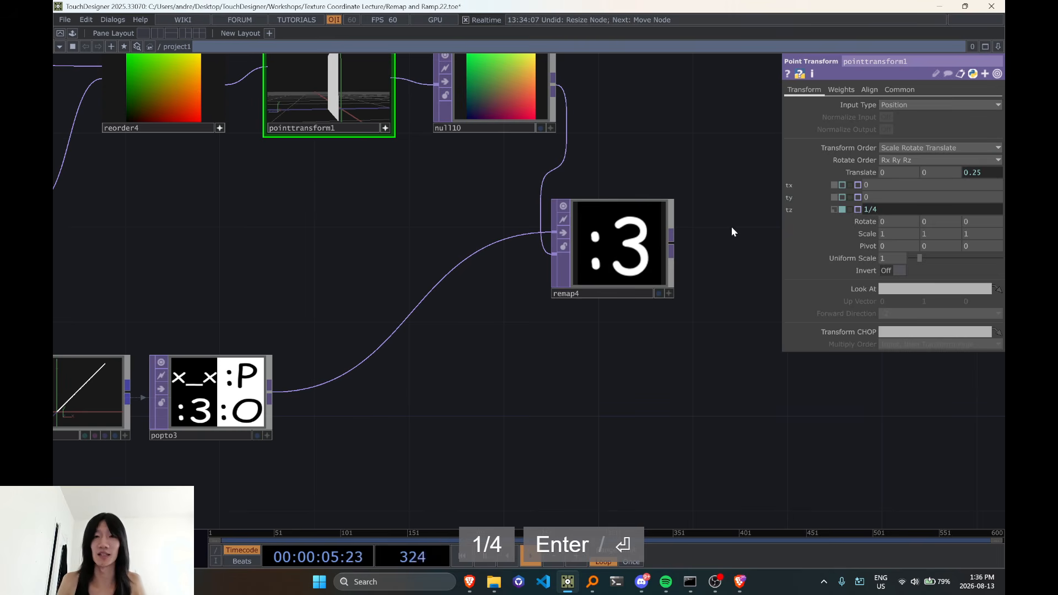
type("2/4")
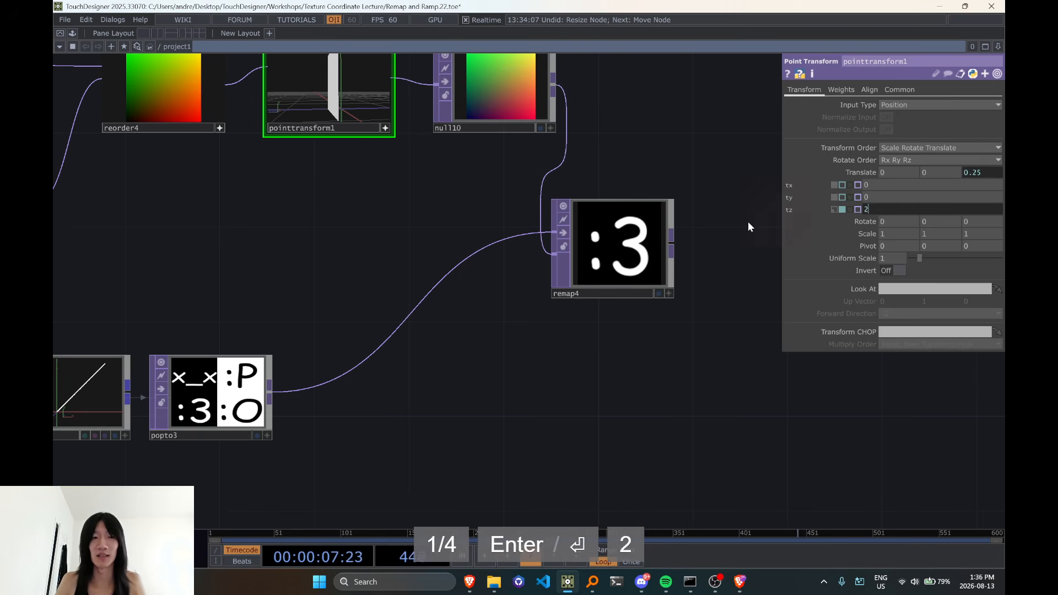
key("Return")
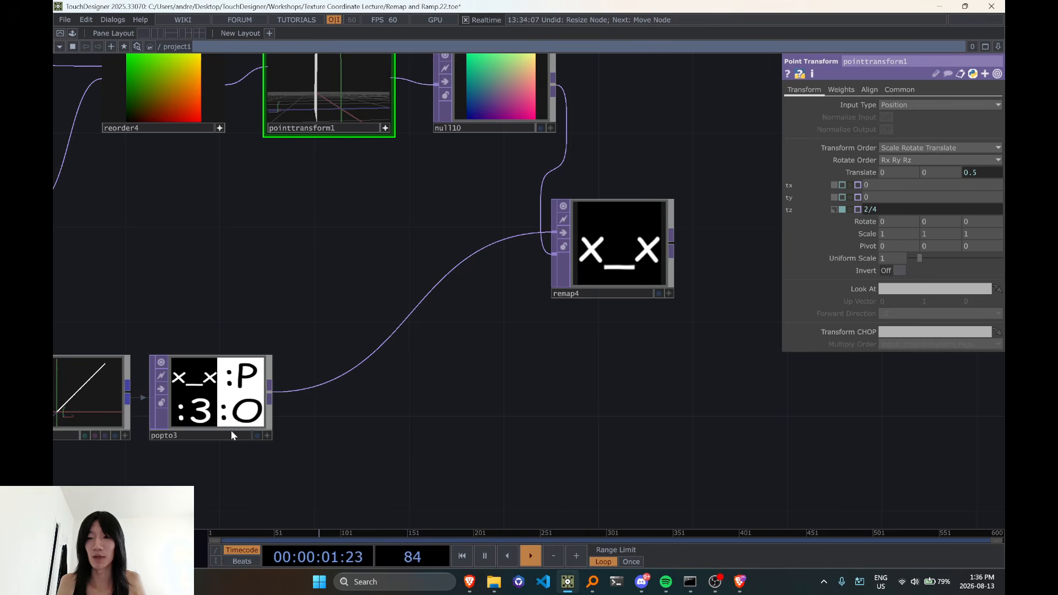
Try 1/4 and 3/4 as Z translate expressions on pointtransform1 and restore the value 2/4
scroll(230, 431, "down", 3)
scroll(258, 422, "up", 3)
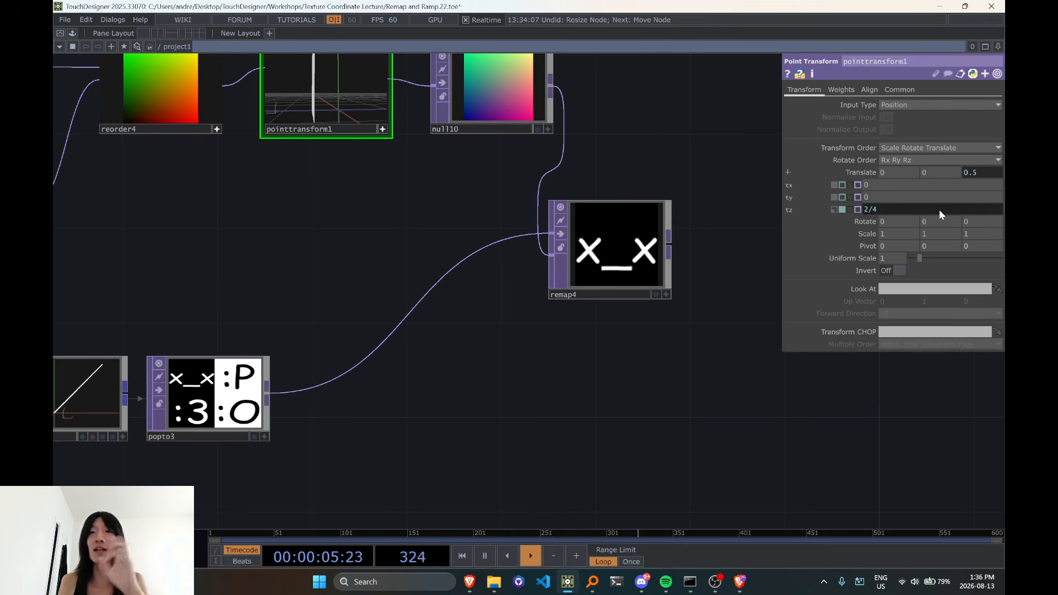
type("1/4 -")
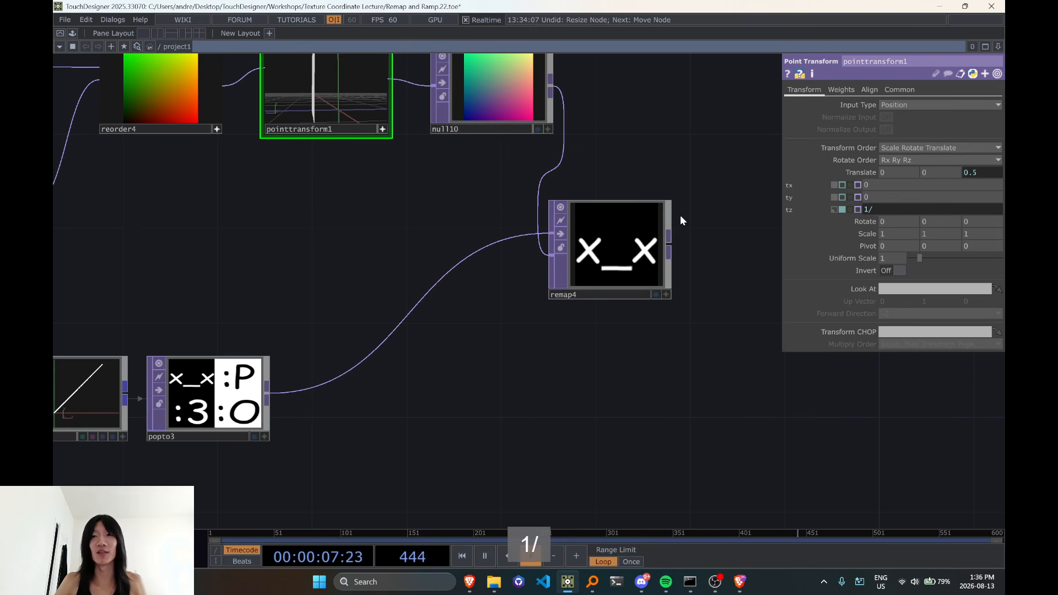
key("BackSpace")
key("BackSpace")
key("BackSpace")
key("BackSpace")
key("BackSpace")
key("BackSpace")
key("BackSpace")
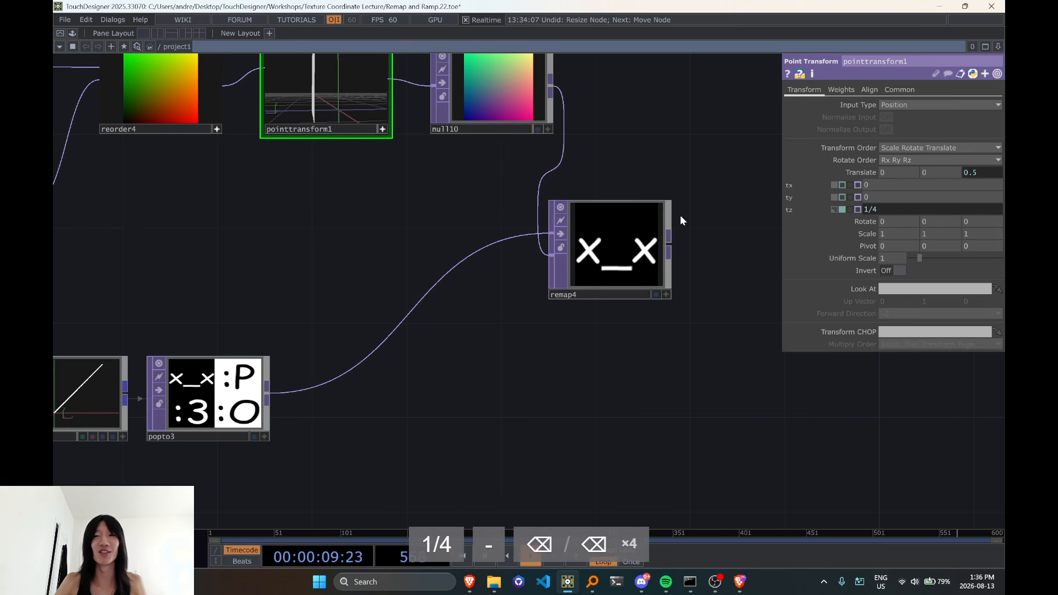
type("1/4 -")
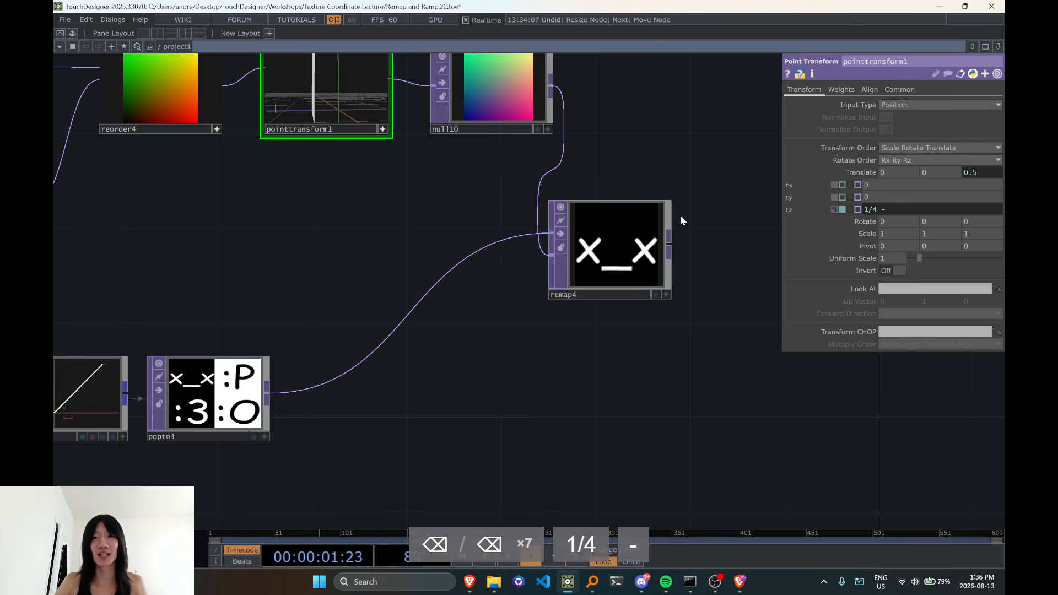
key("BackSpace")
key("BackSpace")
key("BackSpace")
key("BackSpace")
key("BackSpace")
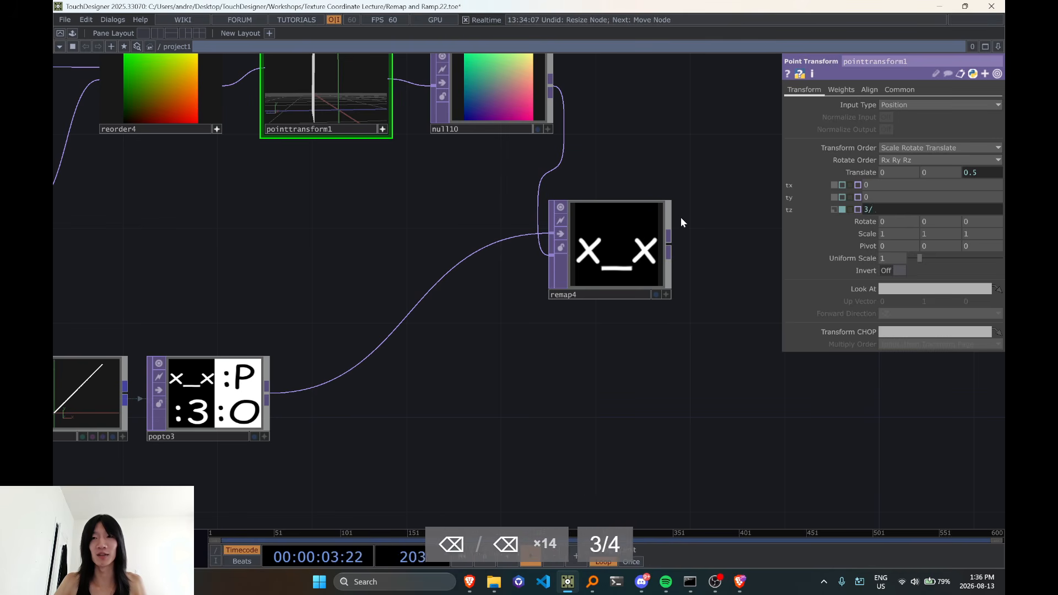
key("BackSpace")
type("2/4")
key("Return")
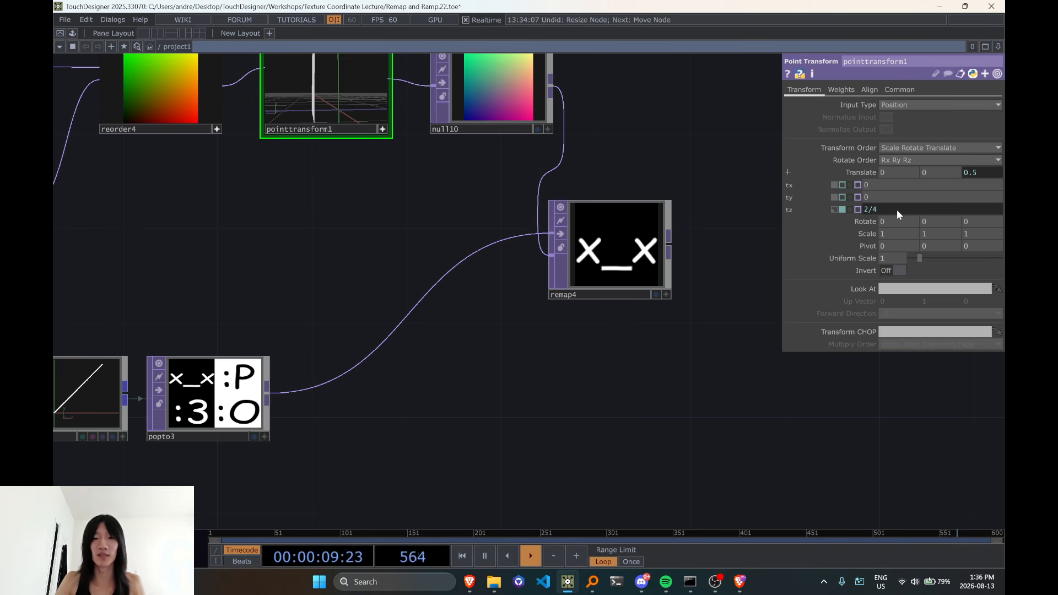
Extend pointtransform1's Z translate expression to 2/4 - (1/4)/2 so the lookup samples the middle of a slice
type("- (1")
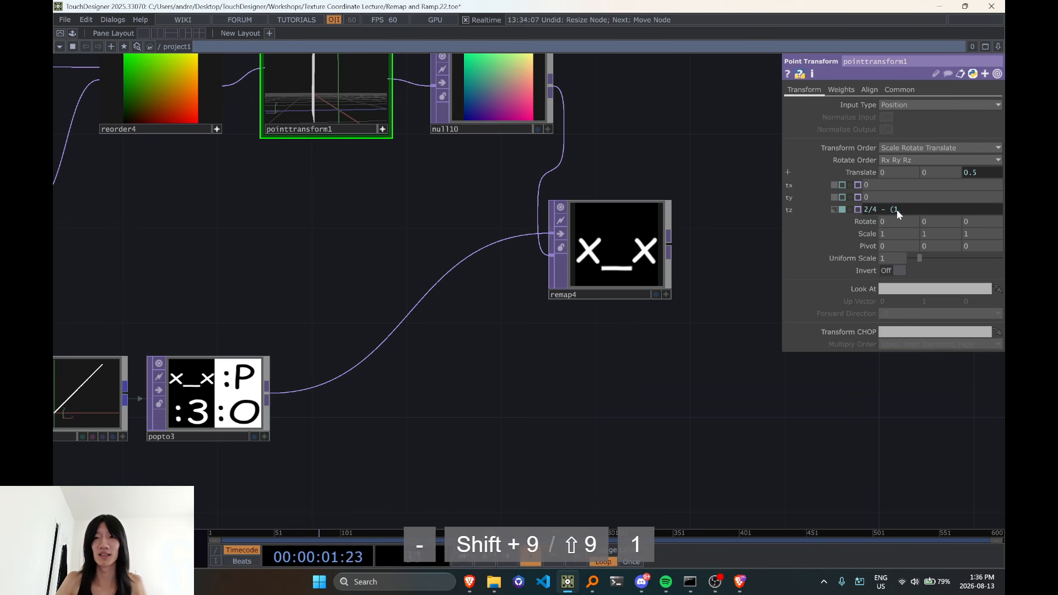
type("/4)/2")
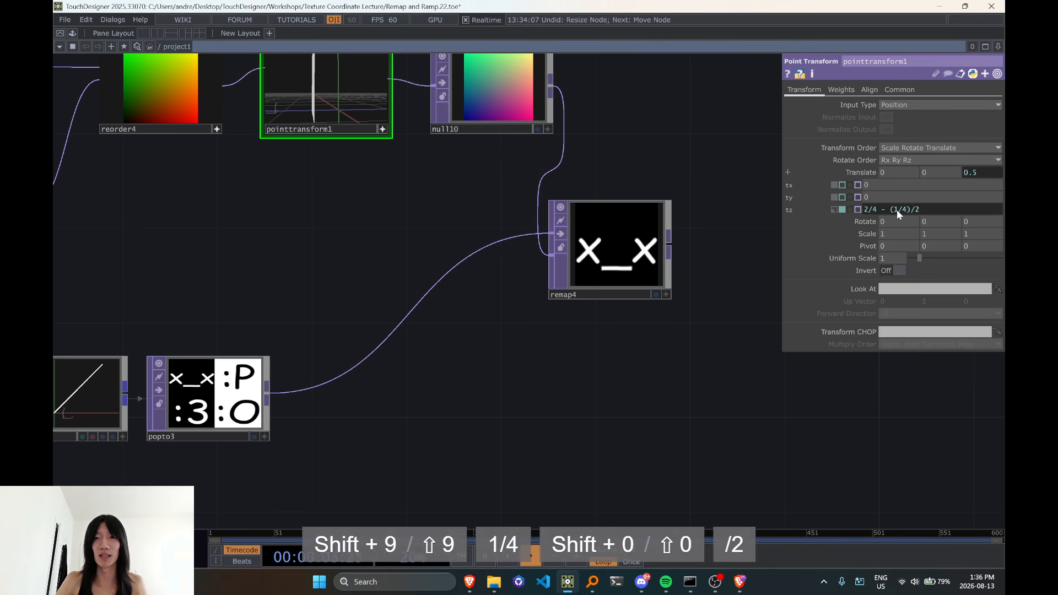
key("Return")
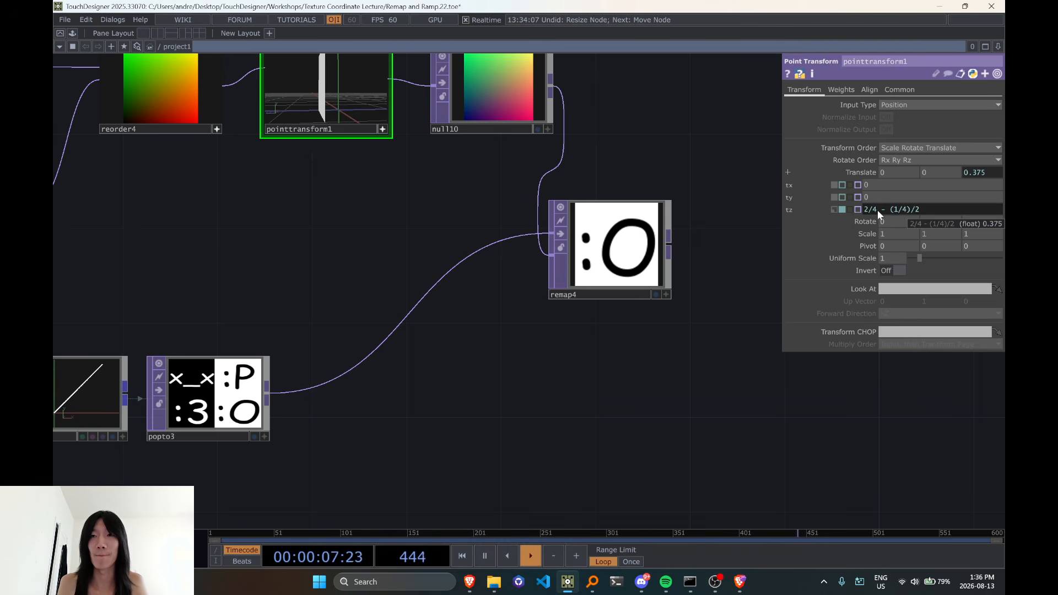
Raise the first numerator of pointtransform1's Z translate expression to 3 and then 4, keeping the - (1/4)/2 offset
left_click(859, 211)
type("3")
left_click(635, 365)
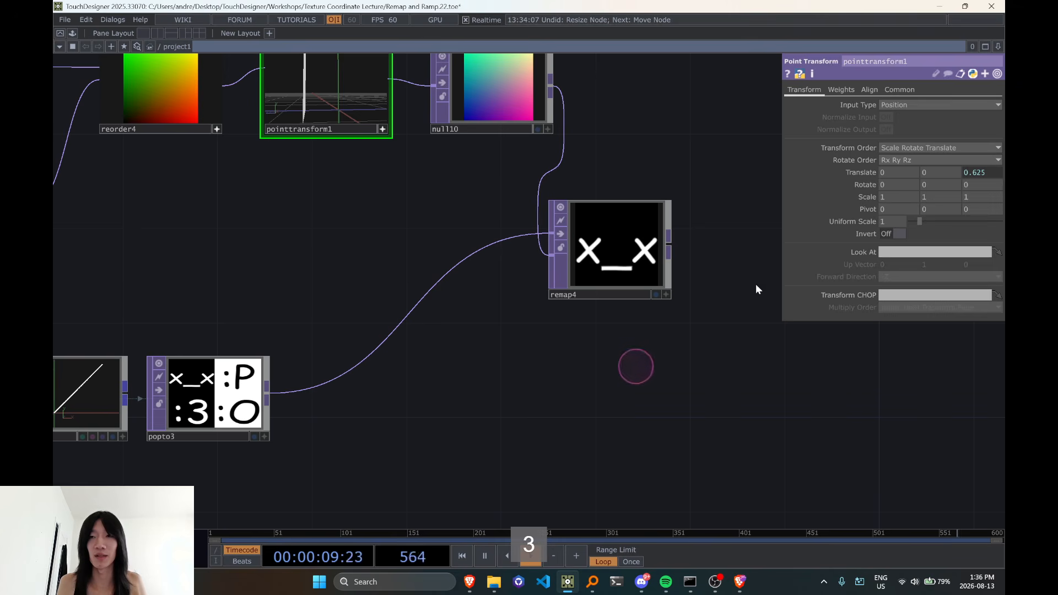
left_click(965, 172)
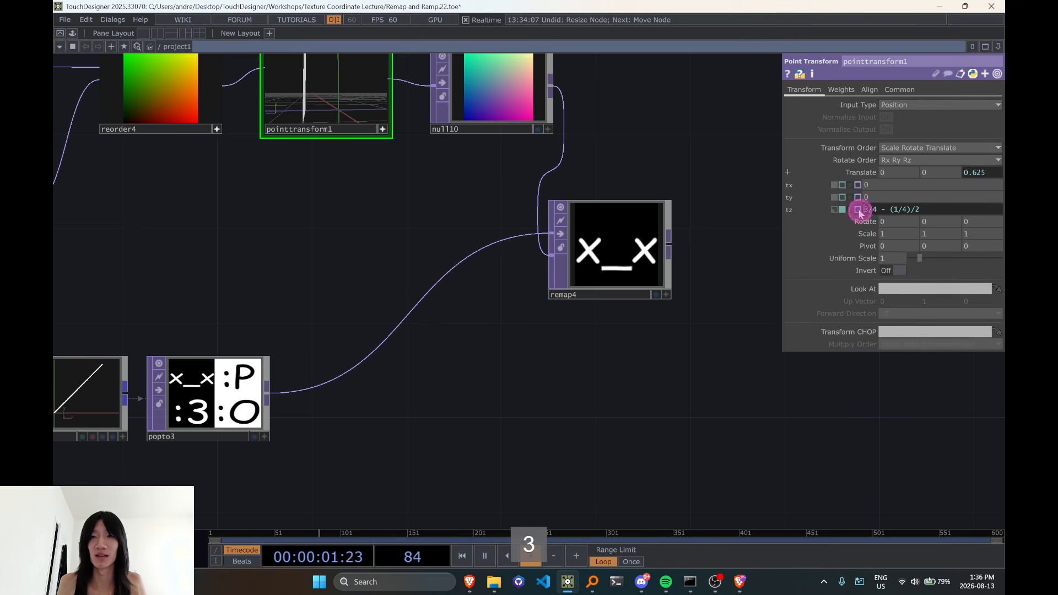
type("4")
left_click_drag(859, 211, 816, 220)
left_click(759, 276)
Cycle pointtransform1's Z translate expression through 1/4, 2/4, 3/4 and 4/4, each with the - (1/4)/2 offset, to sample every emoticon slice
left_click(972, 173)
type("1")
left_click(727, 295)
left_click(993, 172)
type("2")
left_click(691, 292)
left_click(996, 172)
type("3")
left_click_drag(677, 309, 706, 292)
left_click(997, 172)
left_click_drag(869, 209, 847, 217)
type("4")
left_click(572, 390)
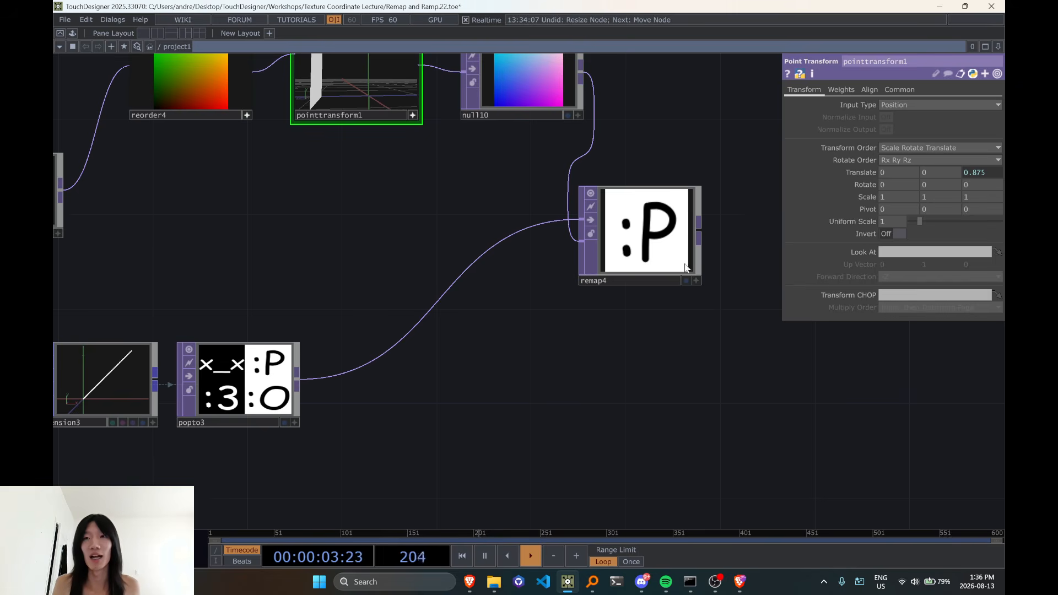
Select the popto3 emoticon texture array and inspect its operator information, including size and array depth
scroll(553, 391, "down", 2)
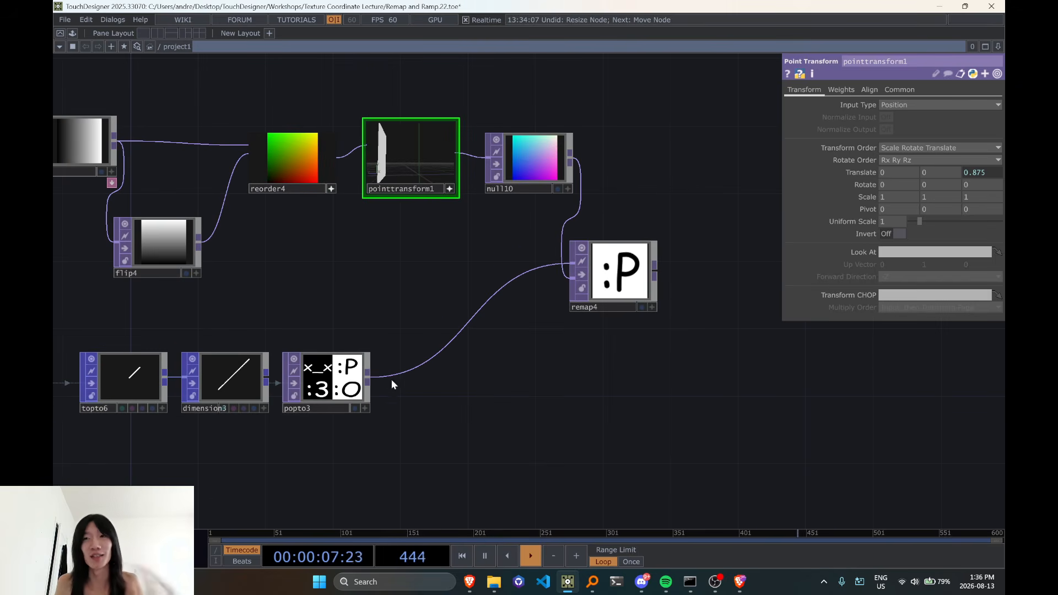
left_click(334, 373)
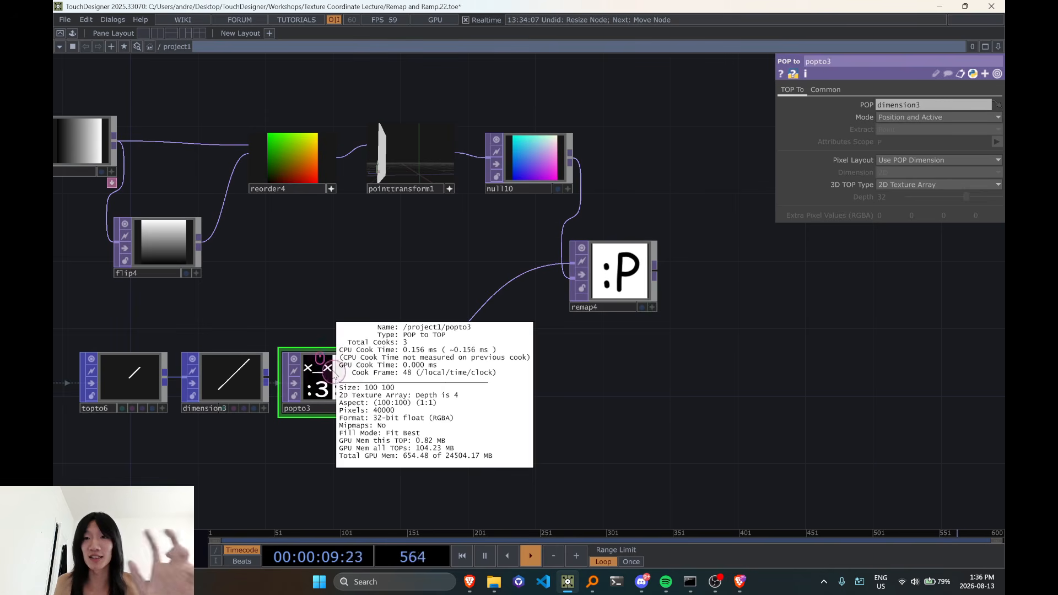
middle_click(335, 375)
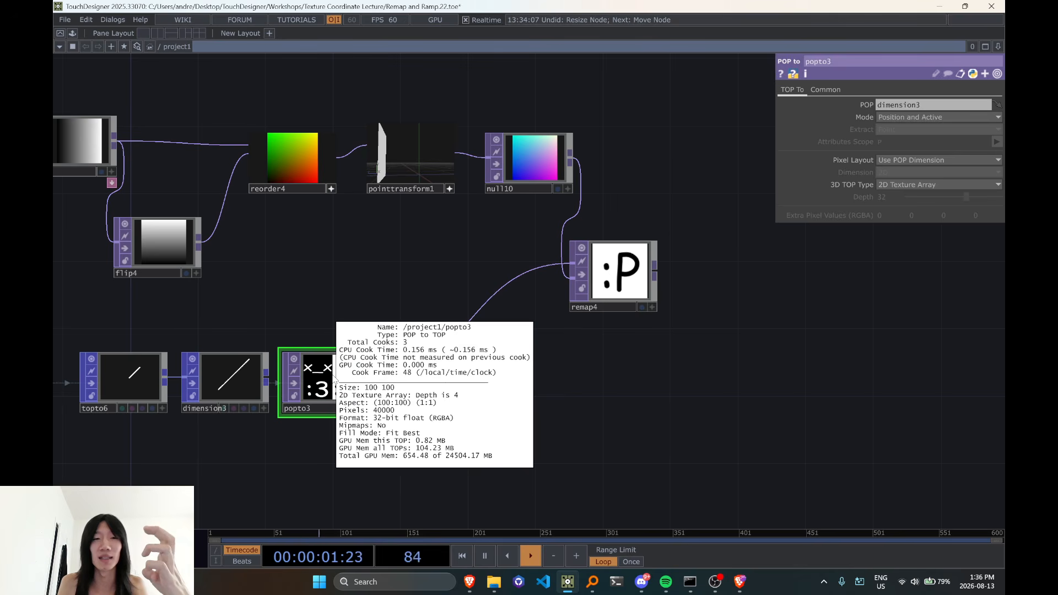
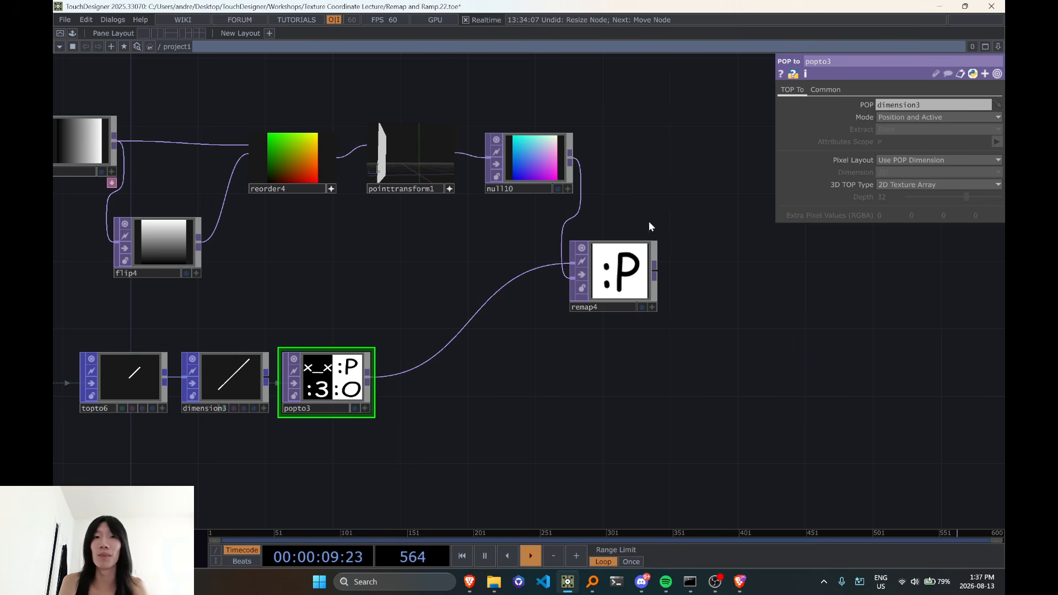
left_click(549, 167)
left_click(352, 373)
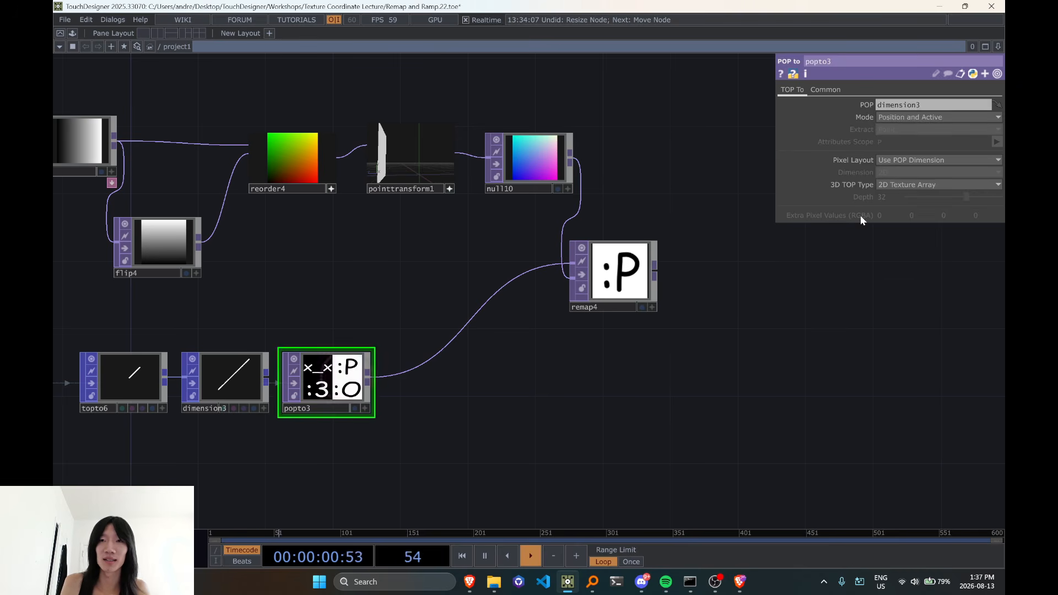
left_click(556, 159)
left_click(618, 267)
left_click(546, 167)
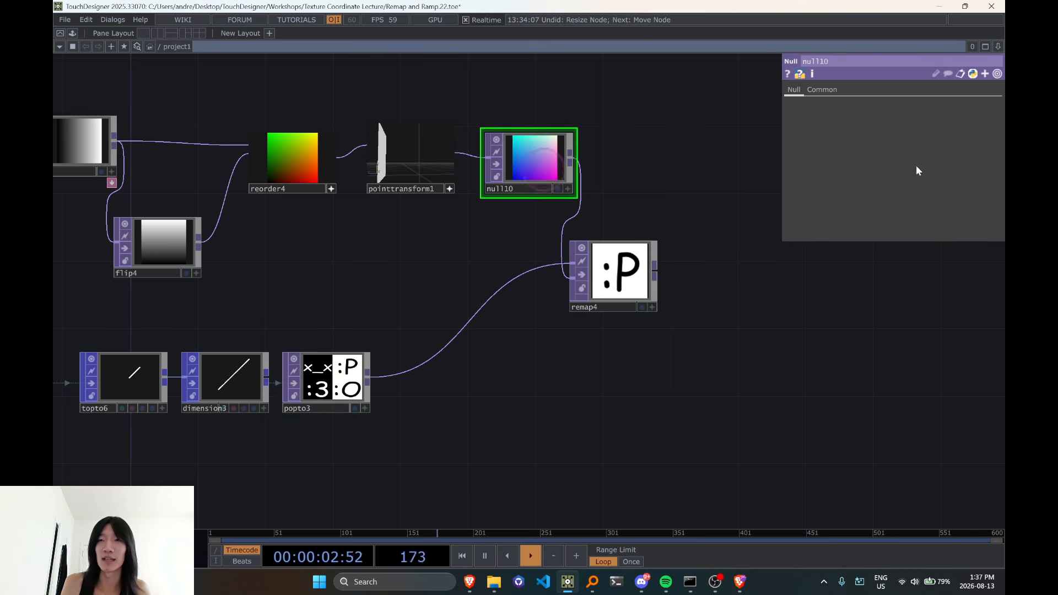
left_click(595, 290)
Raise pointtransform1's Z translate gradually from 0 to 0.26 to step through the texture array slices
left_click(448, 189)
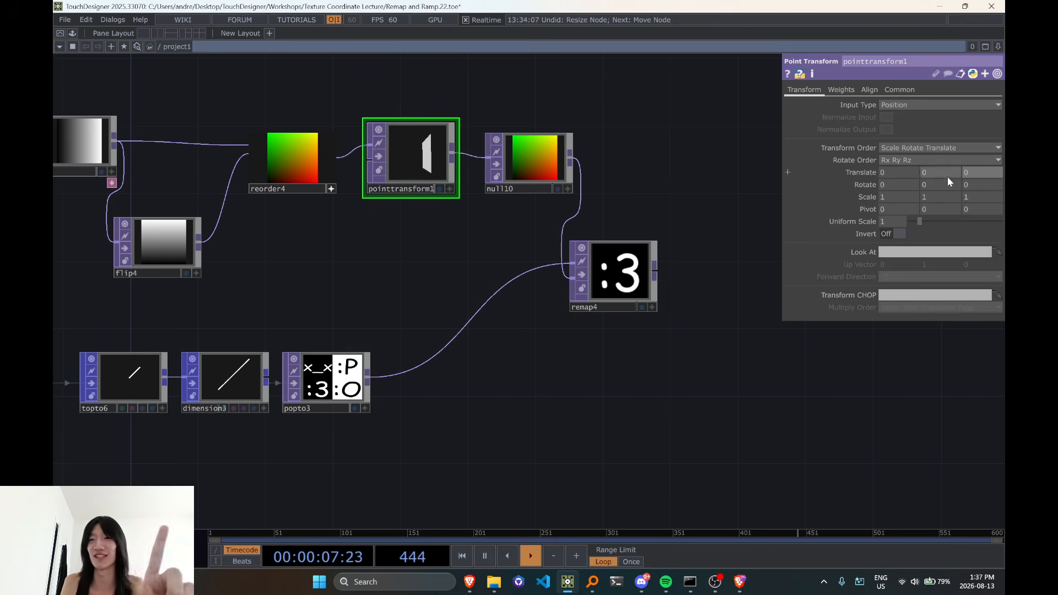
left_click_drag(981, 174, 999, 183)
left_click_drag(981, 157, 958, 157)
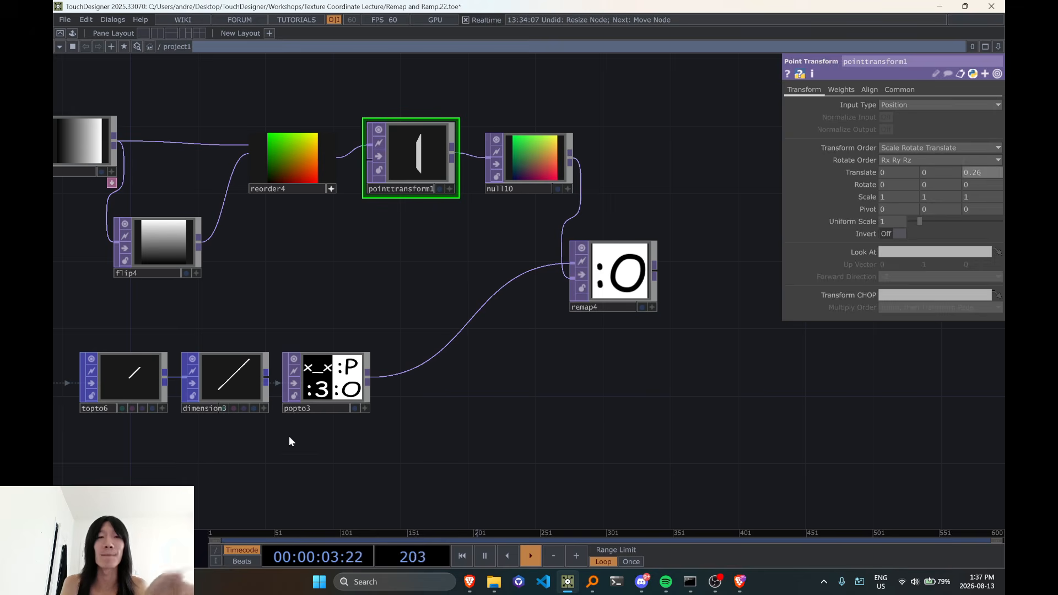
Change popto3's 3D TOP Type to 3D Texture and select remap4 for comparison
left_click(331, 379)
left_click(932, 186)
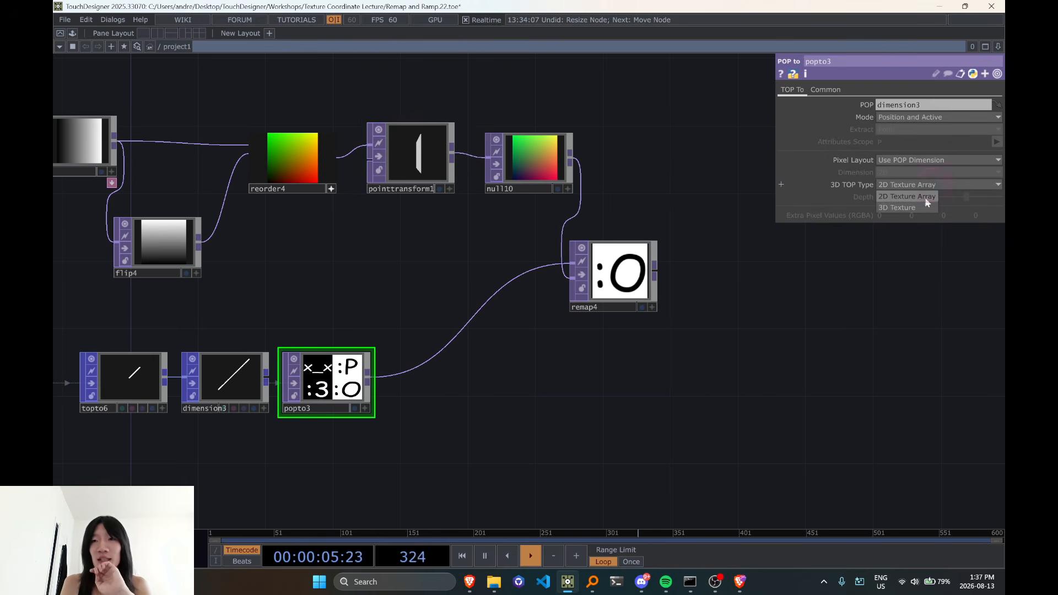
left_click(909, 208)
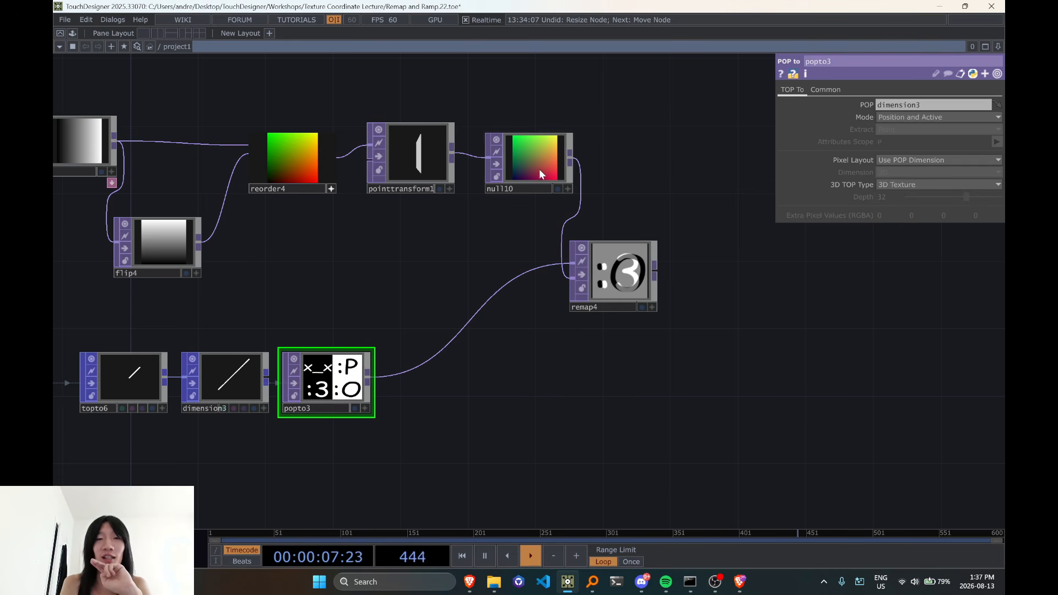
left_click(605, 289)
Set pointtransform1's Z translate to the expression 2/4 - (1/4)/2
left_click(414, 167)
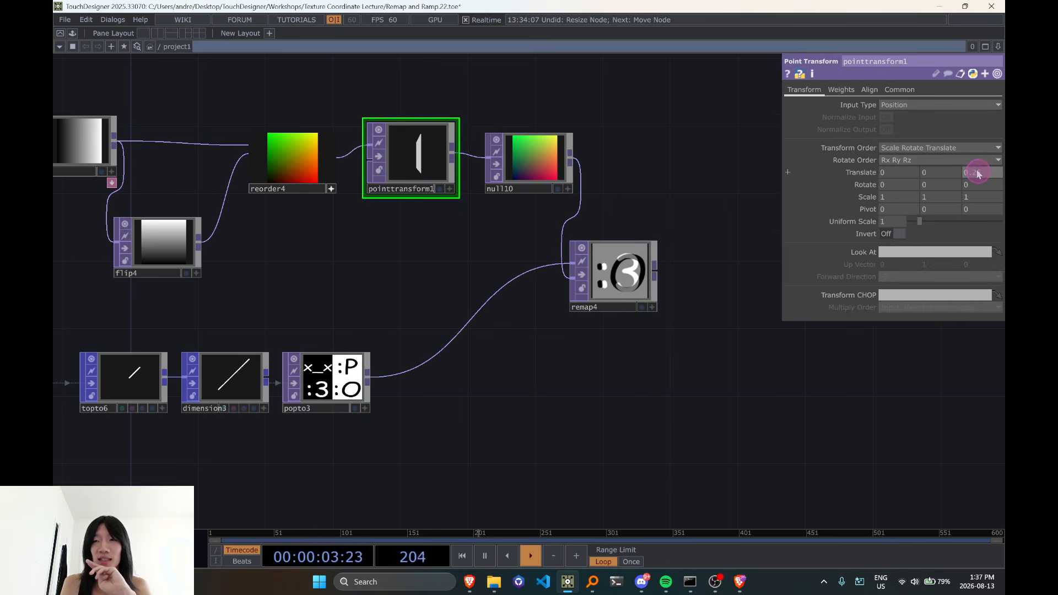
middle_click_drag(979, 179, 357, 248)
middle_click_drag(977, 174, 54, 236)
middle_click_drag(235, 218, 543, 419)
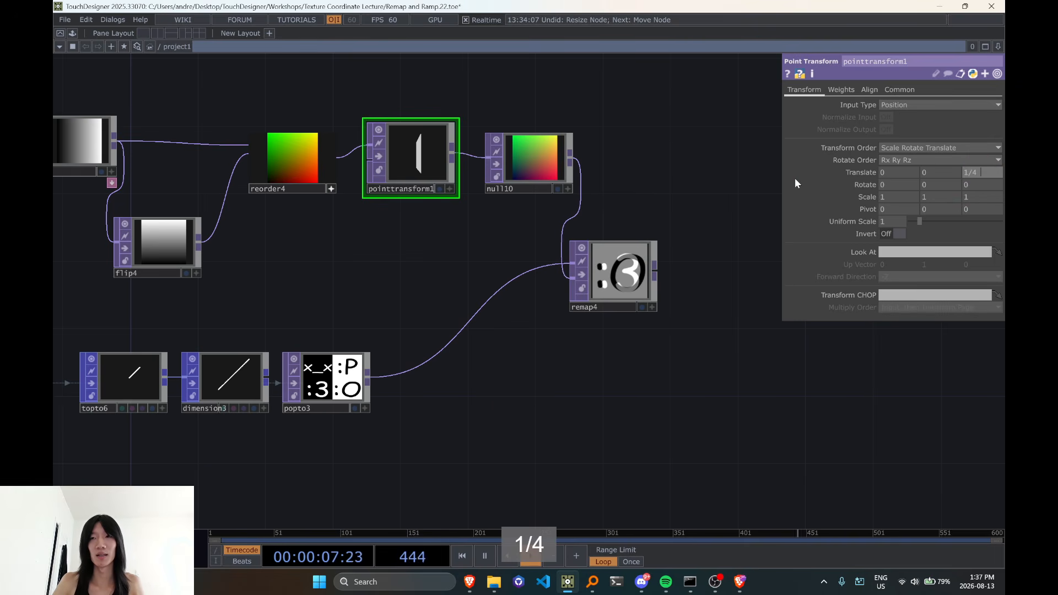
key("BackSpace")
key("BackSpace")
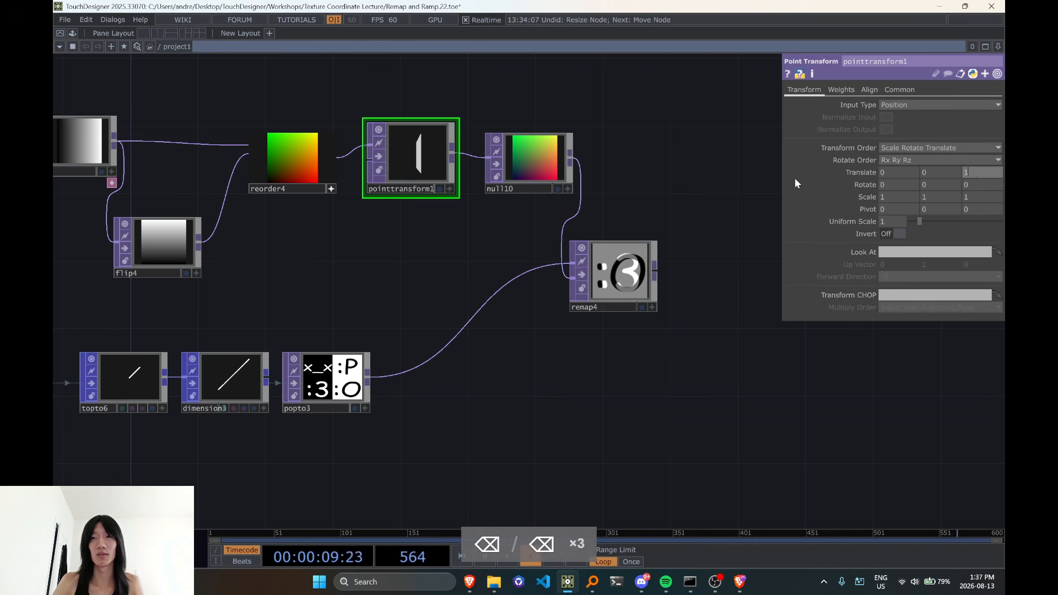
key("BackSpace")
key("BackSpace")
type("2")
type("-")
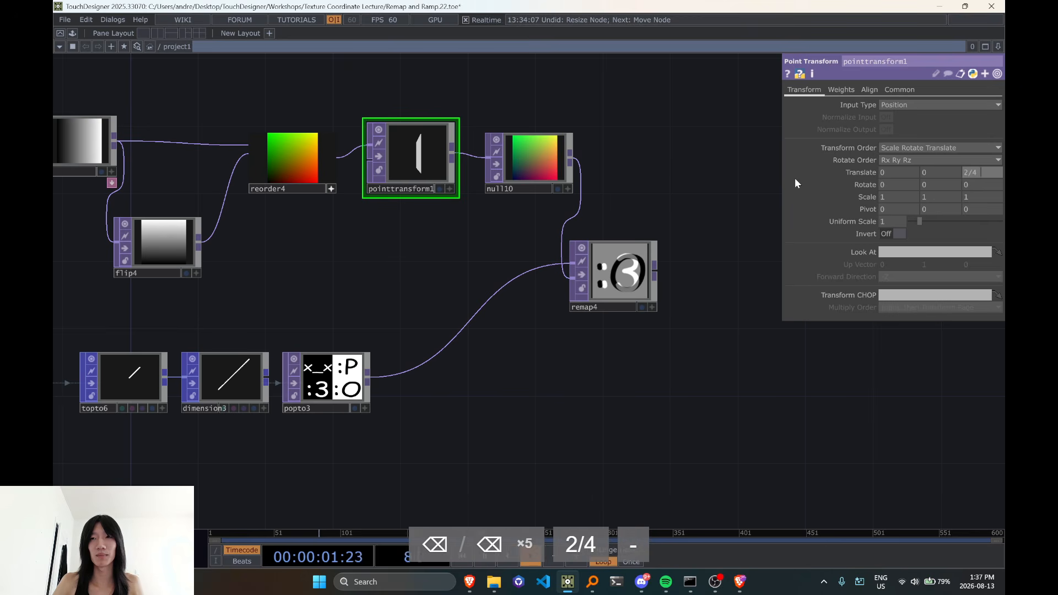
type(" 1/4")
key("shift")
key("shift")
key("shift")
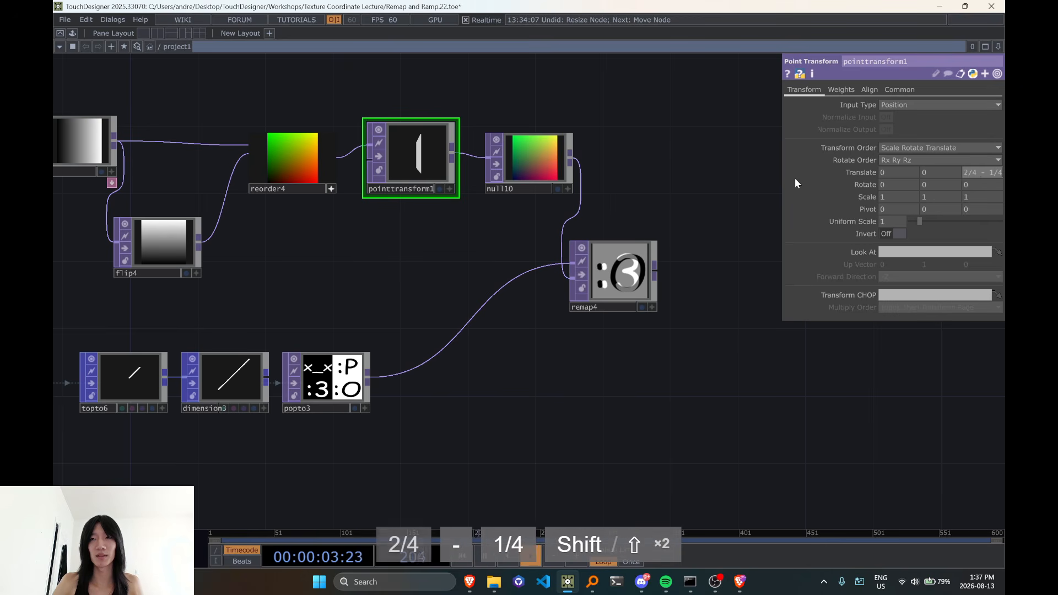
type("(1/4/2)")
key("Return")
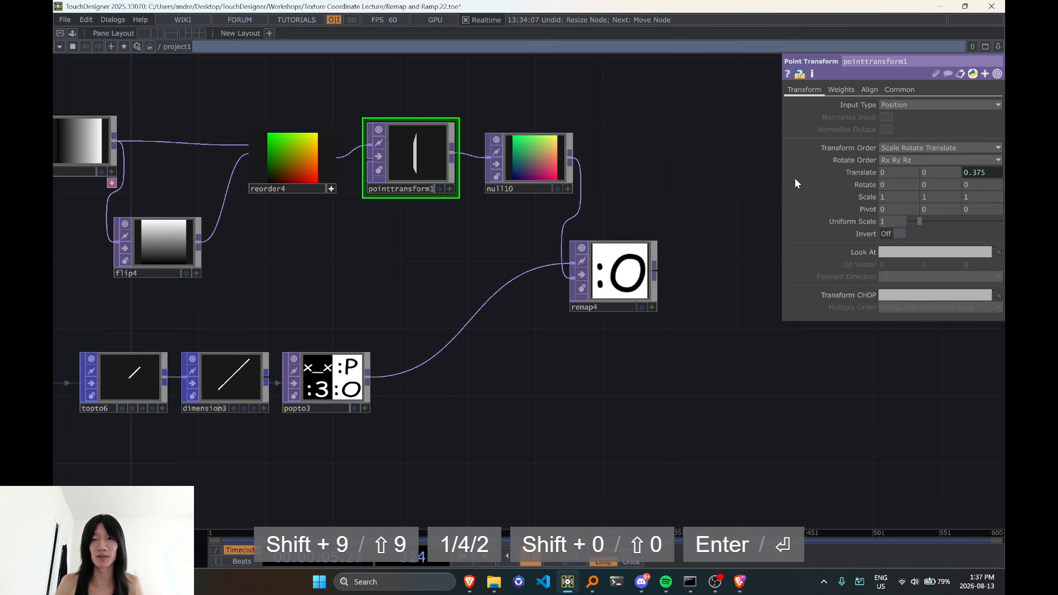
Wrap pointtransform1's Z translate expression in parentheses and halve it, giving (2/4 - (1/4)/2)/2
left_click(984, 174)
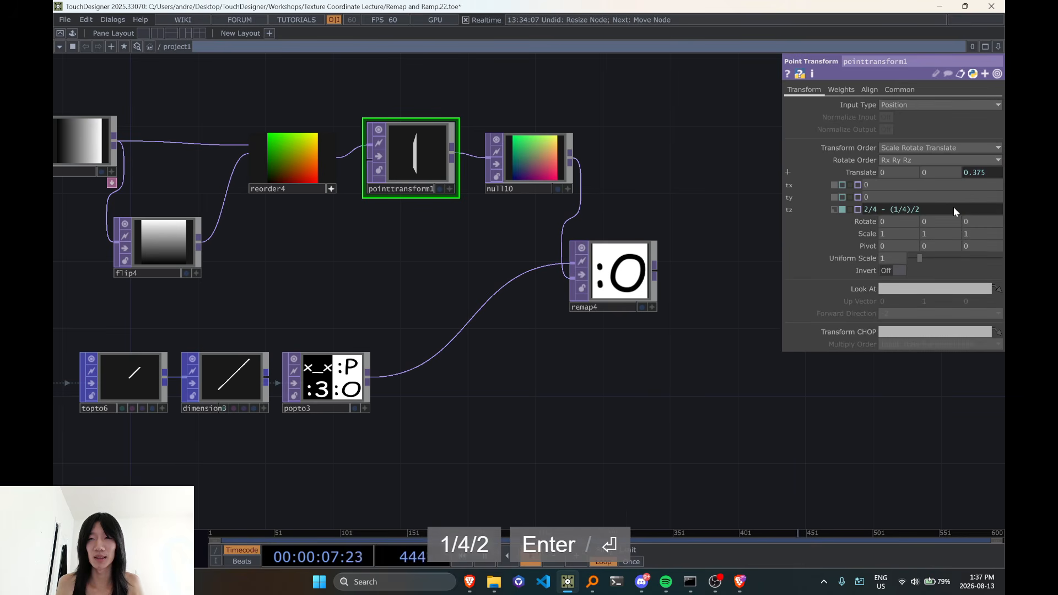
key("Right")
key("Right")
type(")")
key("Left")
key("Left")
key("Left")
key("Left")
key("Left")
key("Left")
key("Left")
key("Left")
key("Left")
key("Left")
key("Left")
key("Left")
key("Left")
key("Left")
key("Left")
key("Left")
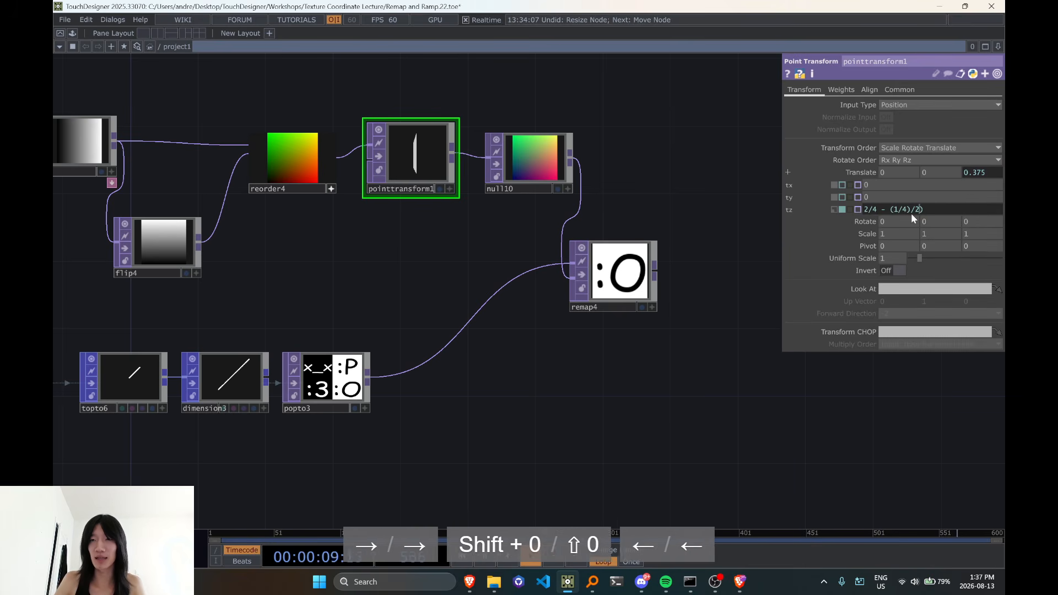
key("Left")
key("Left")
type("(")
key("Right")
key("Right")
key("Right")
key("Right")
key("Right")
key("Right")
key("Right")
key("Right")
key("Right")
key("Right")
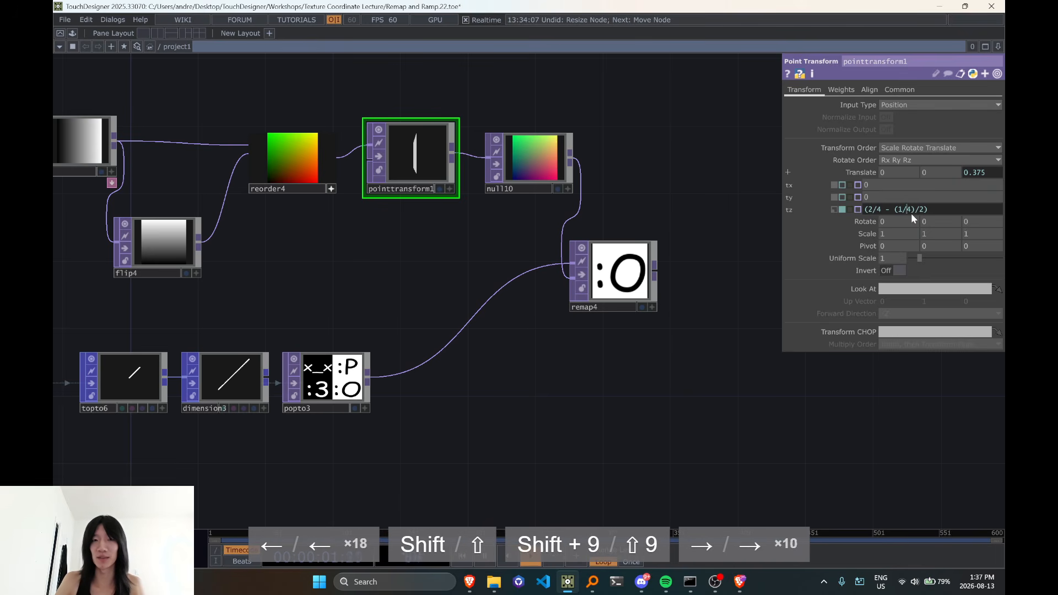
key("Right")
key("Right")
key("Right")
type("/2")
key("Return")
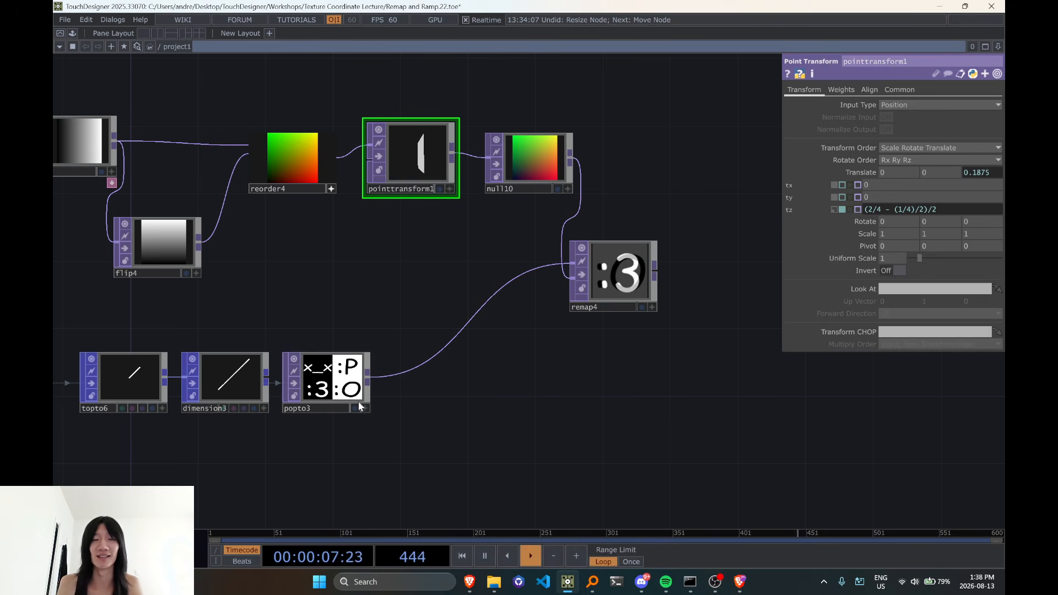
Try tilting the UV map by setting pointtransform1's X rotation to 30
left_click_drag(551, 428, 470, 426)
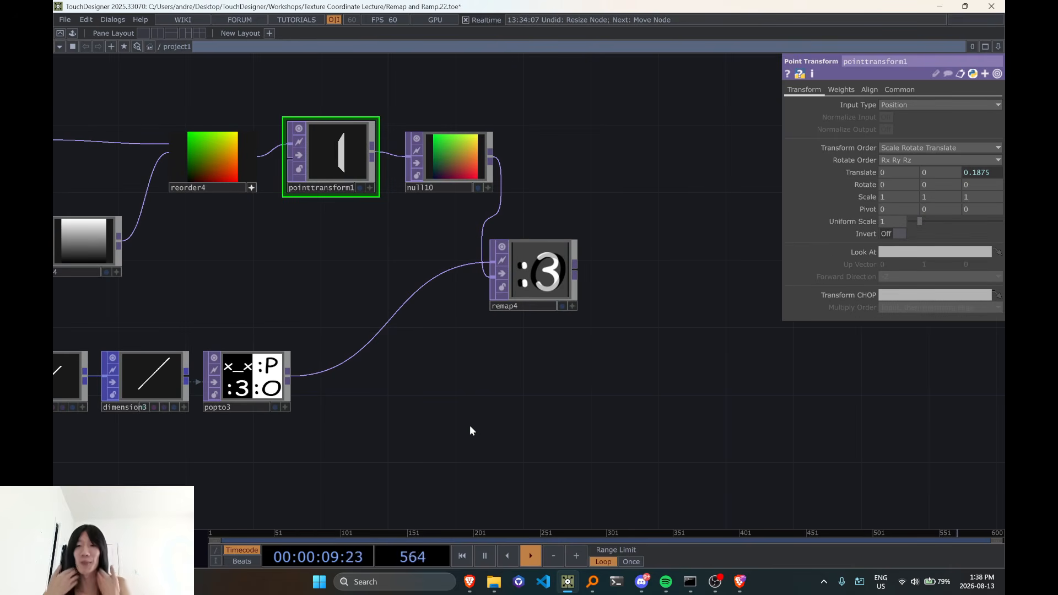
mouse_move(441, 348)
left_mouse_down()
mouse_move(548, 359)
mouse_move(473, 344)
left_mouse_up()
scroll(558, 358, "down", 5)
scroll(557, 360, "up", 3)
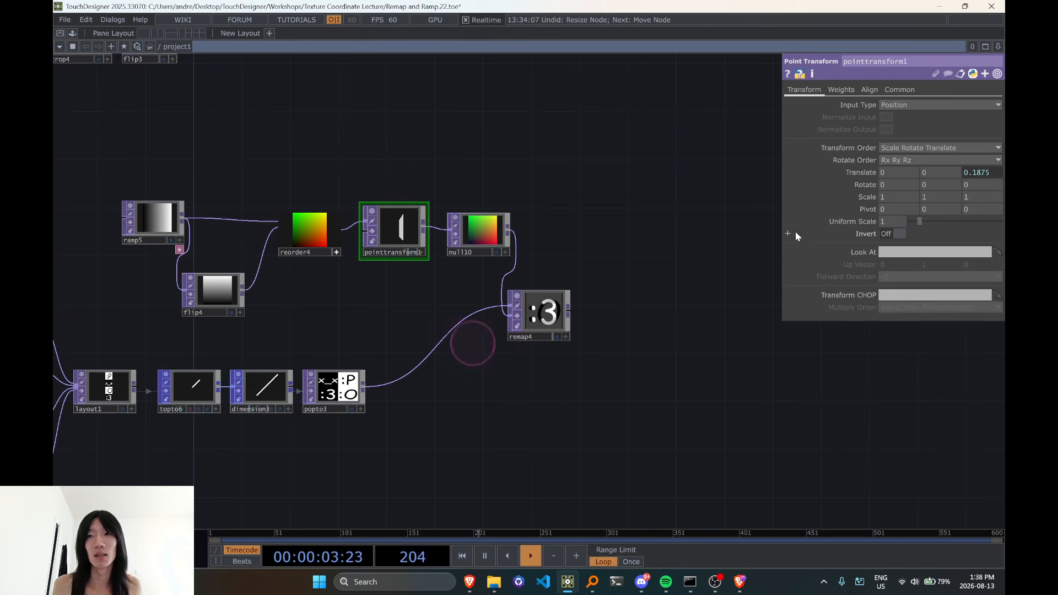
middle_click_drag(932, 184, 954, 165)
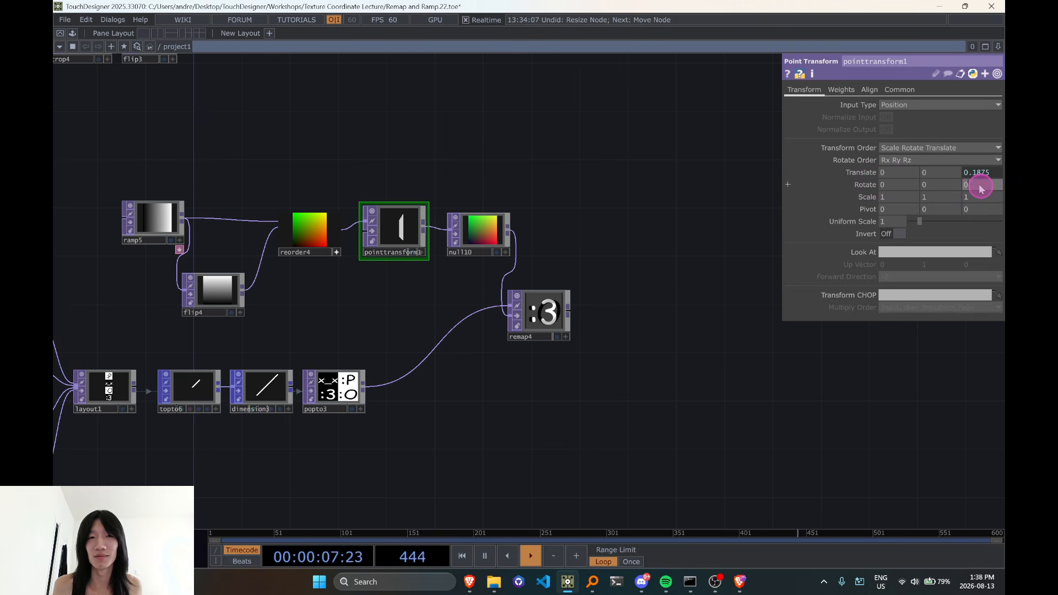
middle_click_drag(983, 169, 1007, 184)
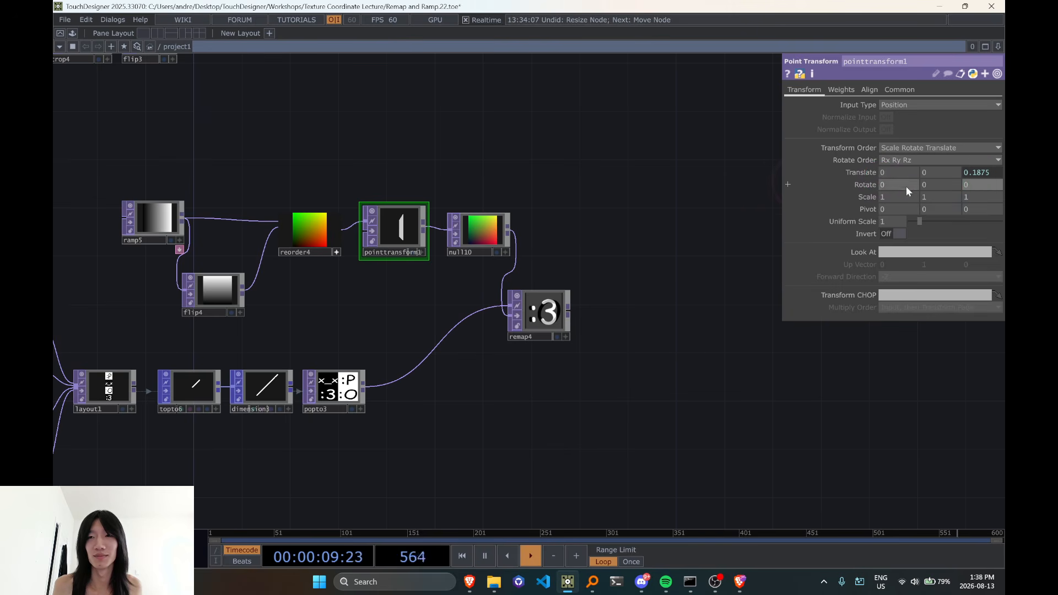
middle_click_drag(908, 188, 704, 208)
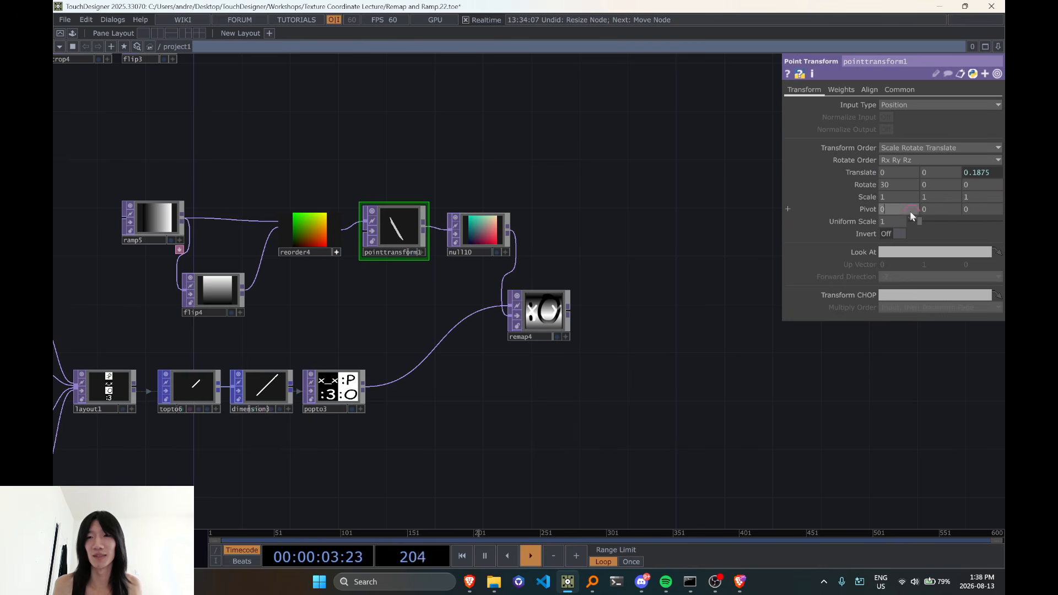
Set pointtransform1's X and Y pivot to 0.5 so it rotates about the UV centre
type(".5")
key("Tab")
type("0.5")
key("Return")
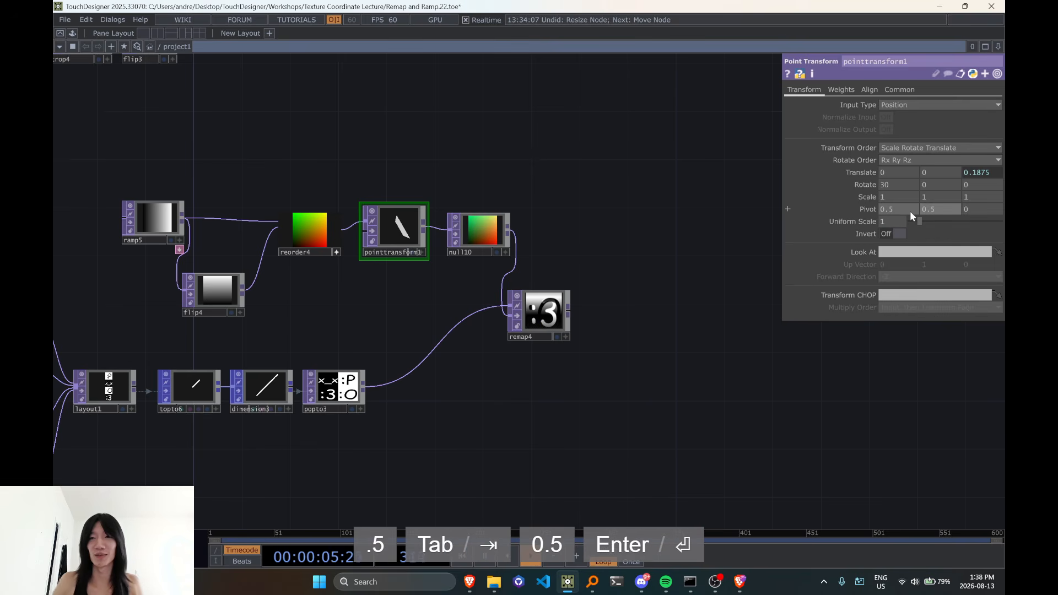
Reset pointtransform1's X rotation to 0 and orbit its preview until the plane faces the viewer
left_click(889, 186)
type("0")
left_click(710, 306)
scroll(426, 232, "up", 5)
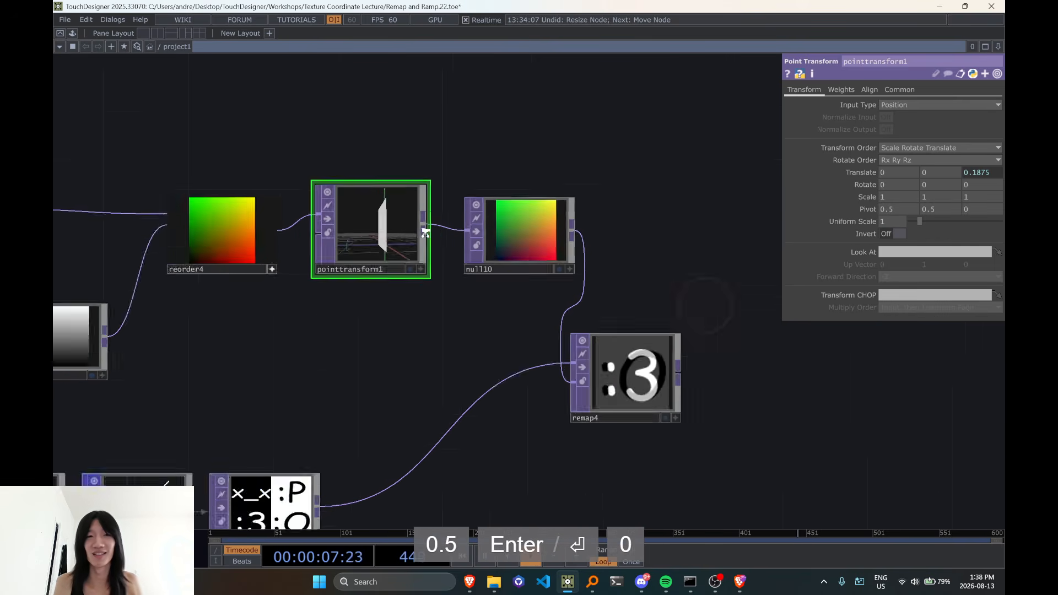
left_click(420, 294)
left_click_drag(394, 252, 460, 266)
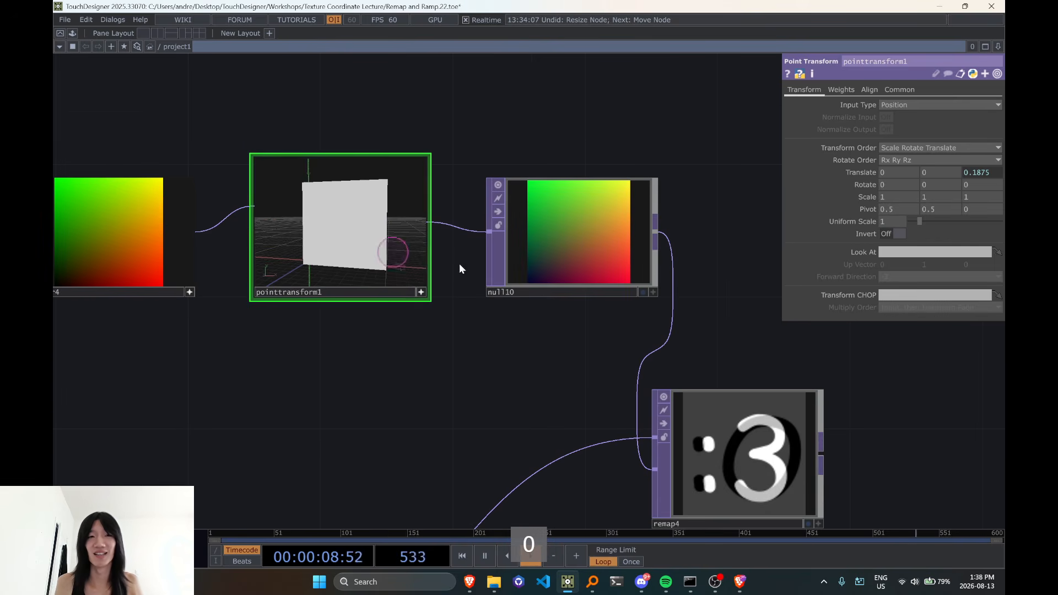
Animate pointtransform1's Z rotation with the expression absTime.seconds * 30
left_click(987, 185)
key("BackSpace")
key("BackSpace")
type("absTime.secoj")
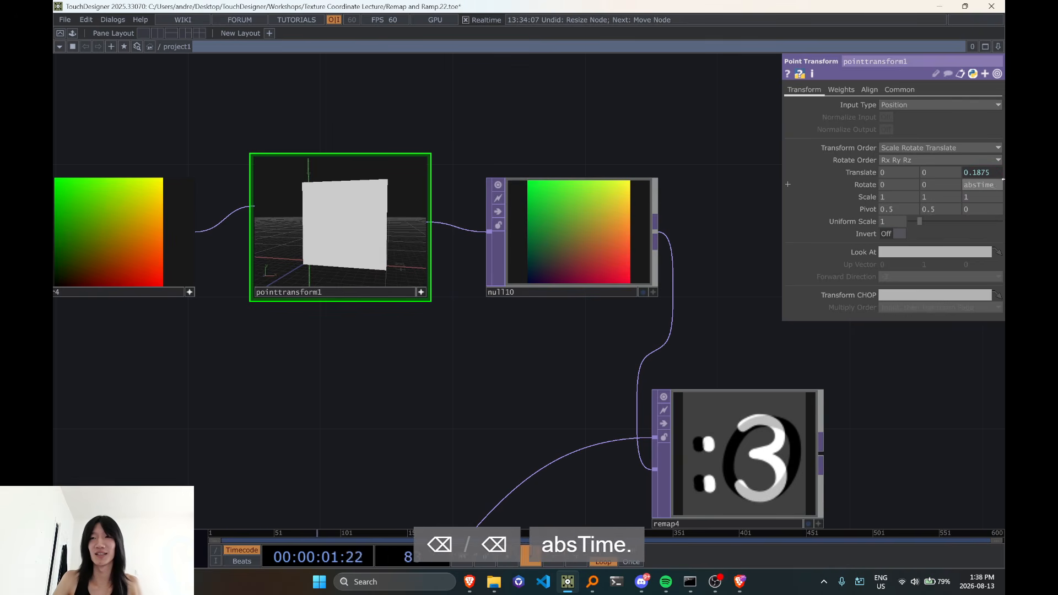
key("BackSpace")
type("nds*30")
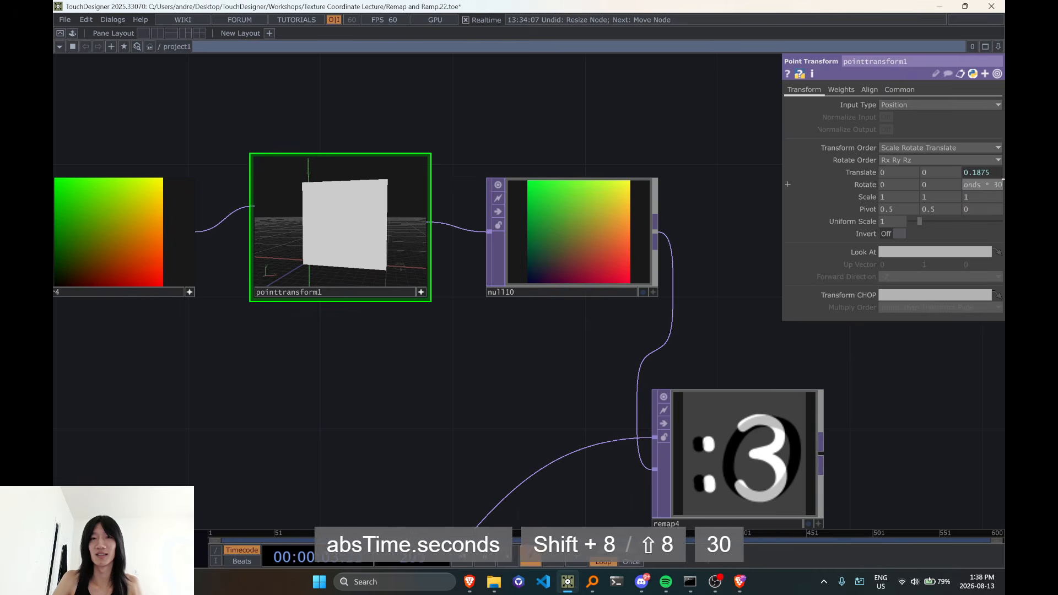
key("Return")
Move the four emoticon Text TOPs, text5 to text8, together away from layout1 to make room between them
scroll(570, 442, "down", 6)
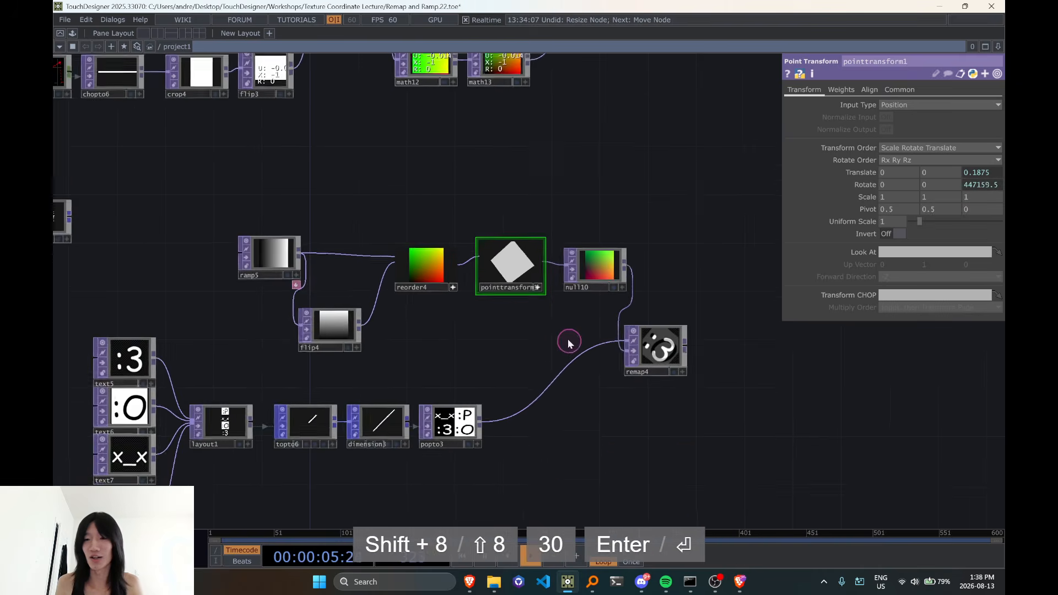
left_click_drag(599, 450, 488, 444)
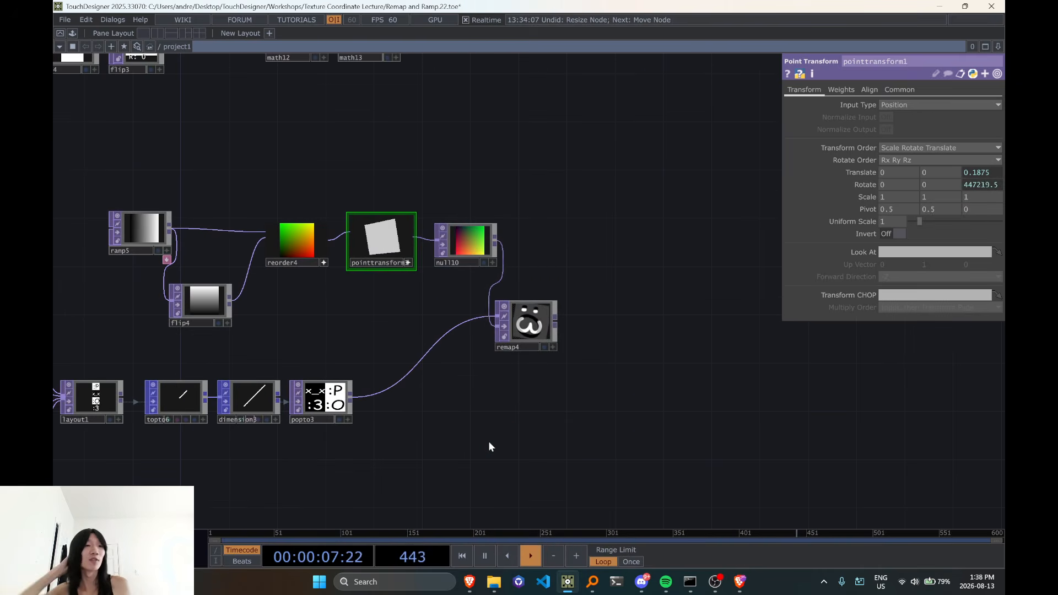
left_click_drag(563, 468, 712, 455)
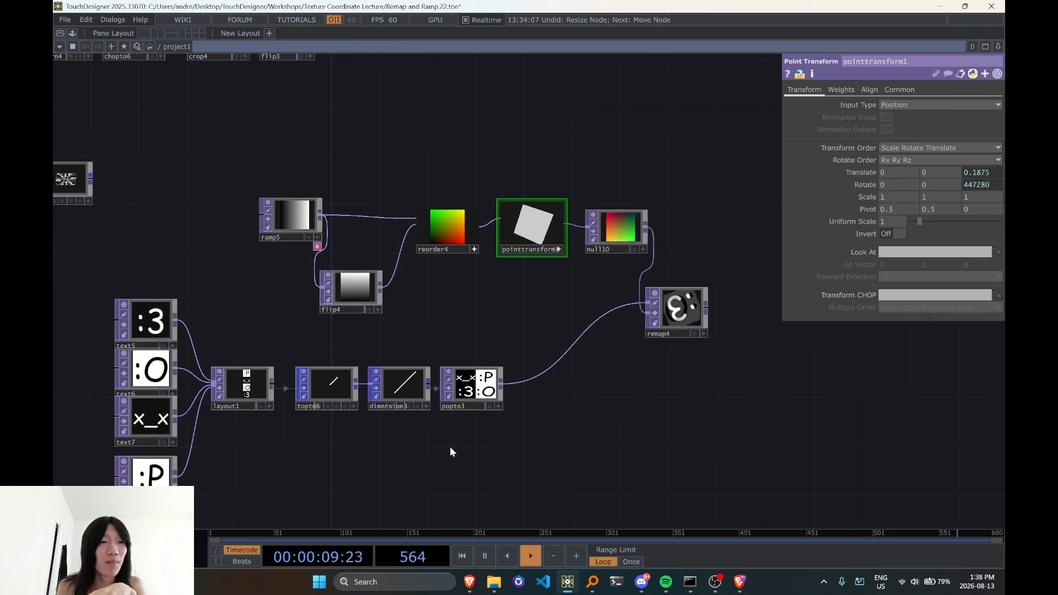
left_click_drag(451, 448, 567, 418)
right_click_drag(131, 238, 321, 500)
left_click_drag(266, 459, 179, 459)
scroll(359, 438, "down", 3)
left_click_drag(456, 466, 384, 417)
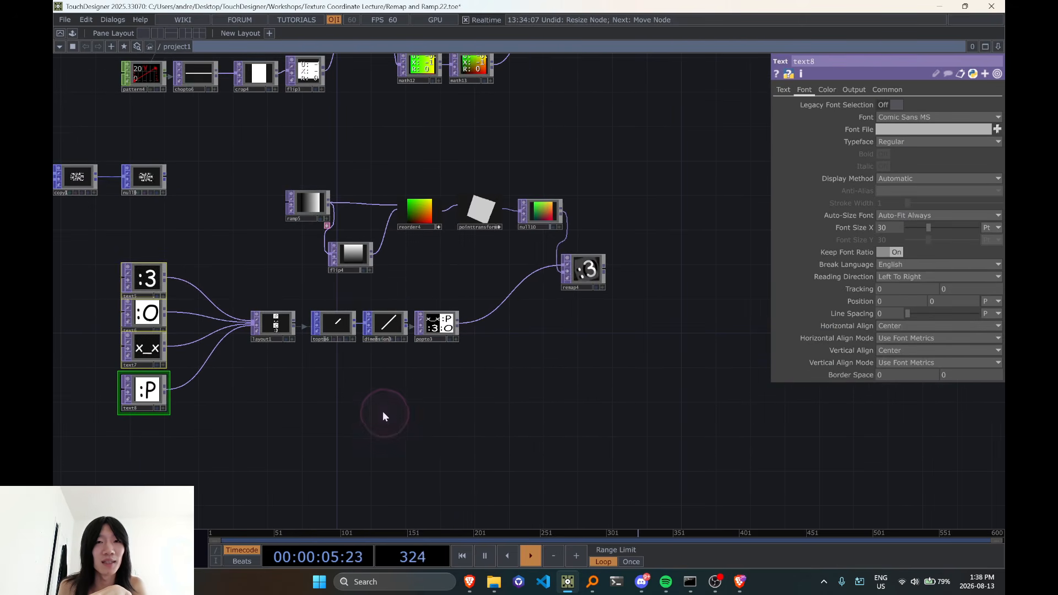
Insert a Transform TOP on the connection between the :3 Text TOP and layout1
scroll(549, 265, "up", 3)
left_click_drag(529, 329, 565, 337)
scroll(573, 370, "down", 3)
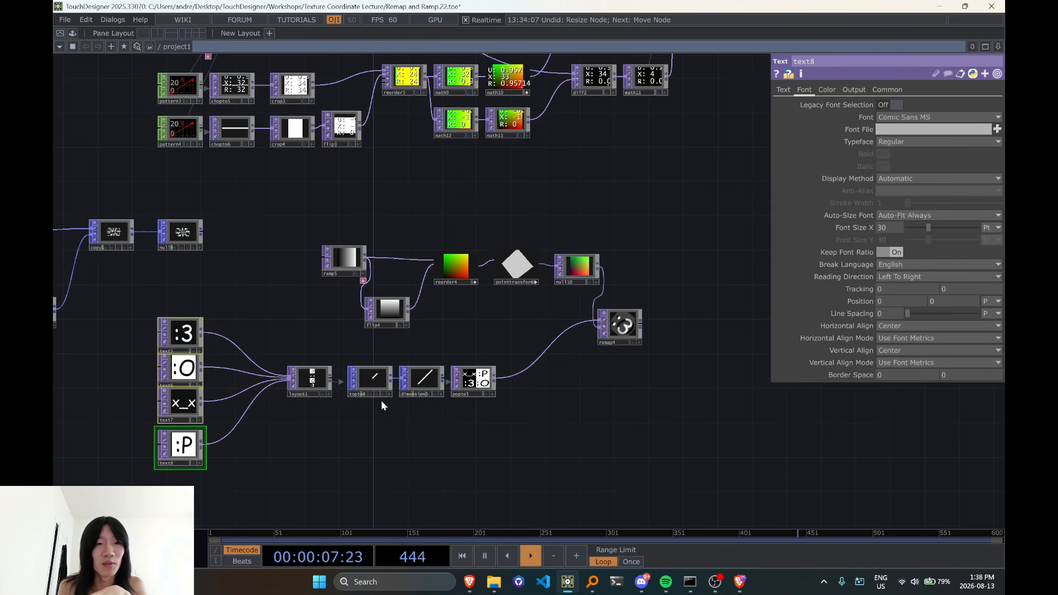
right_click(229, 341)
left_click(253, 324)
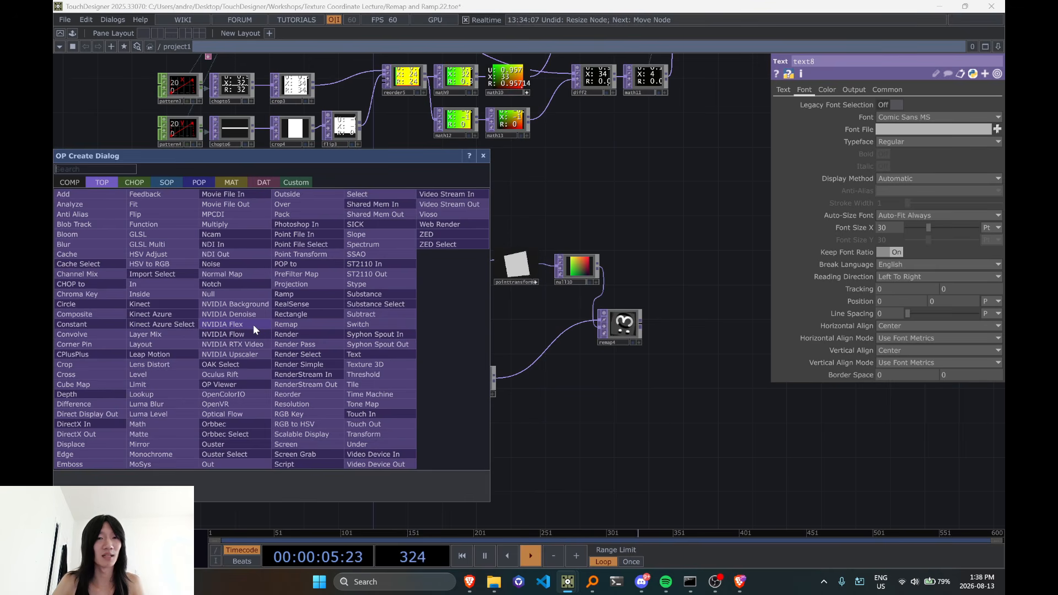
type("trans")
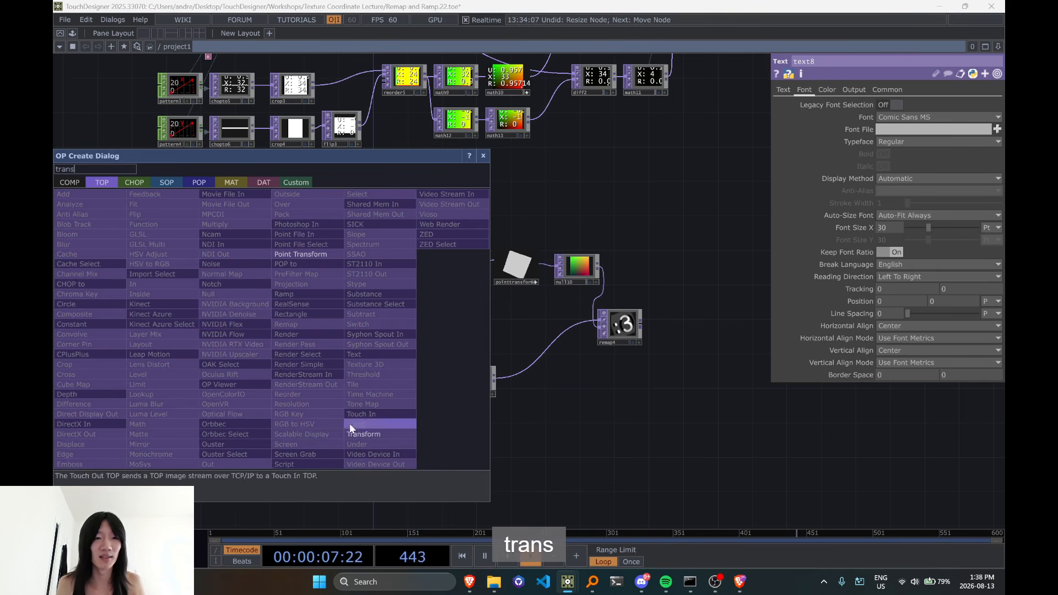
left_click(363, 434)
left_click(228, 340)
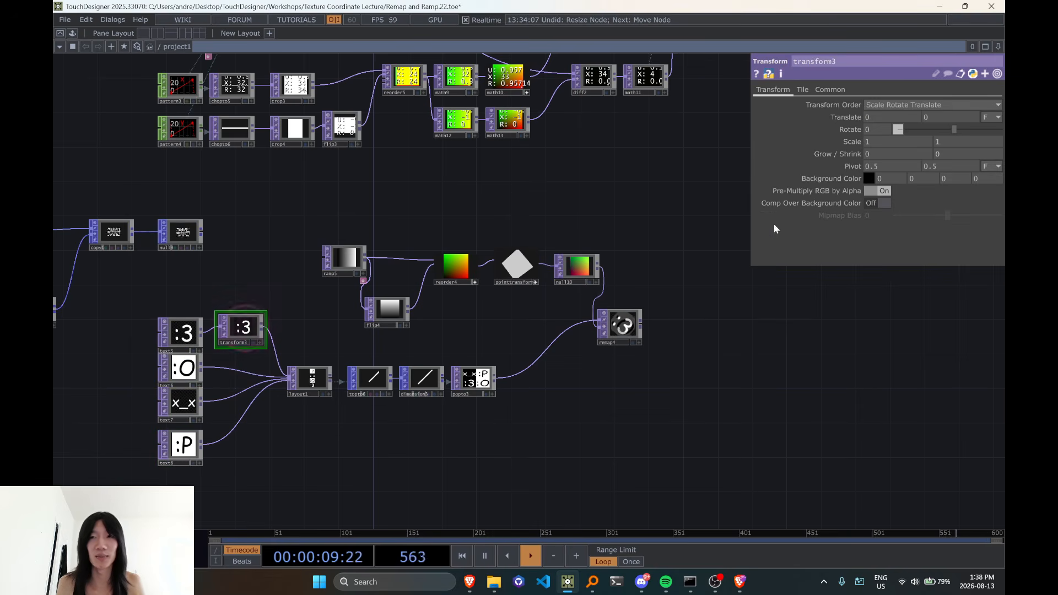
Animate transform3's Rotate value with the expression absTime.seconds * 30
type("absTi")
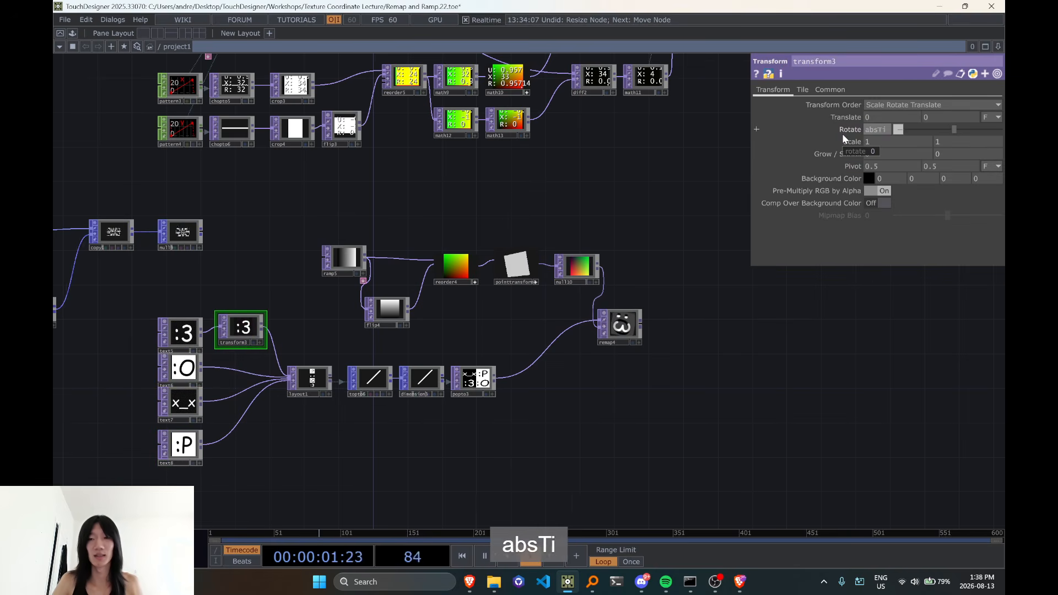
type("me.seconds * 30")
key("Return")
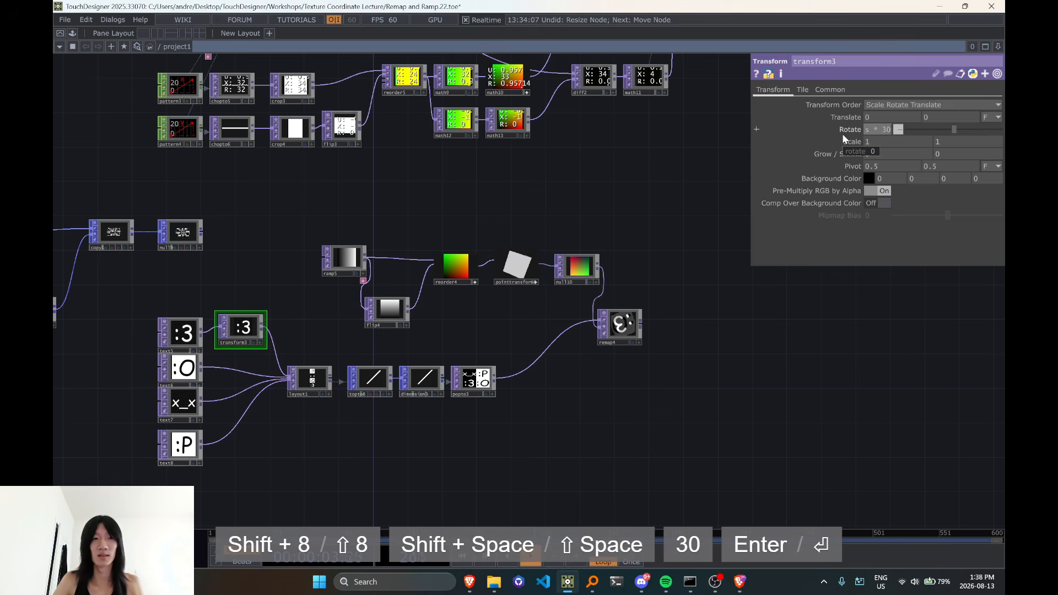
scroll(549, 366, "up", 4)
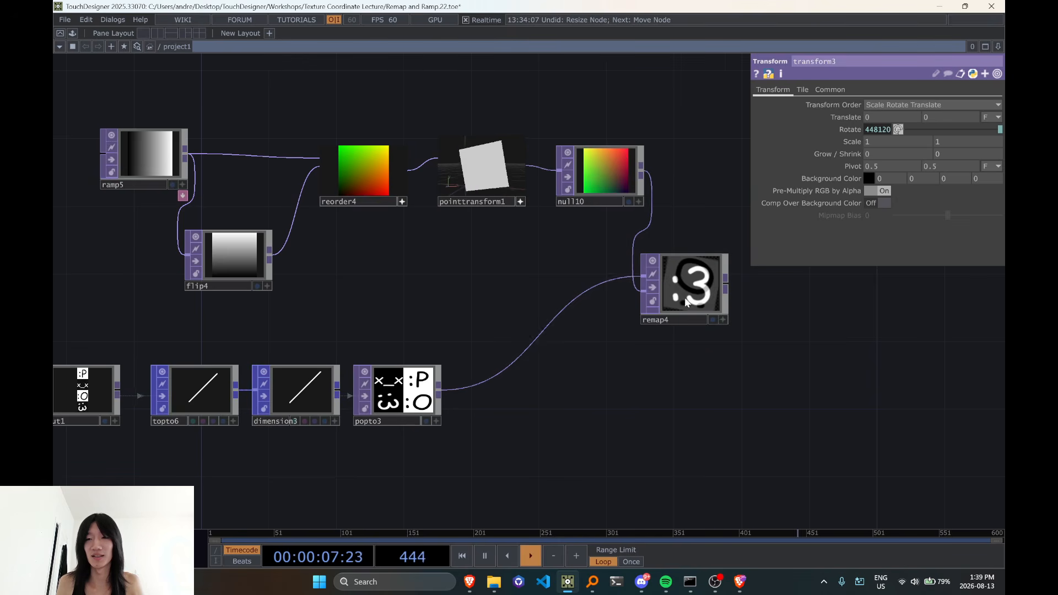
Speed up transform3's rotation by setting its Rotate expression to absTime.seconds * 360
scroll(686, 302, "down", 4)
left_click(851, 129)
key("BackSpace")
key("BackSpace")
type("36")
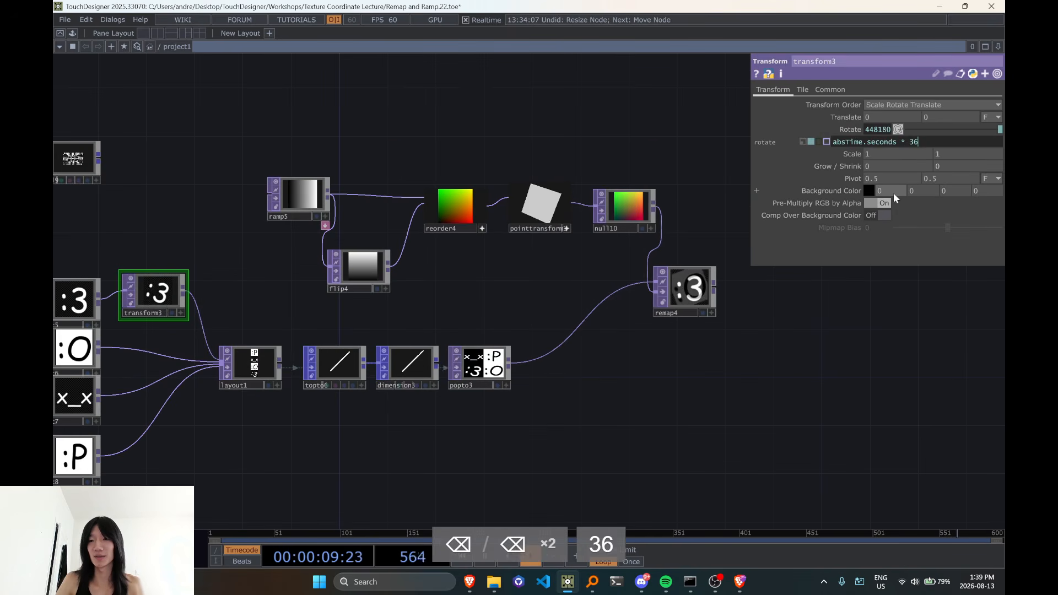
type("0")
key("Return")
Examine how the spinning :3 texture carries from transform3 through layout1 and popto3 into the remap4 output
left_click_drag(704, 403, 600, 419)
scroll(605, 300, "up", 4)
scroll(603, 301, "down", 5)
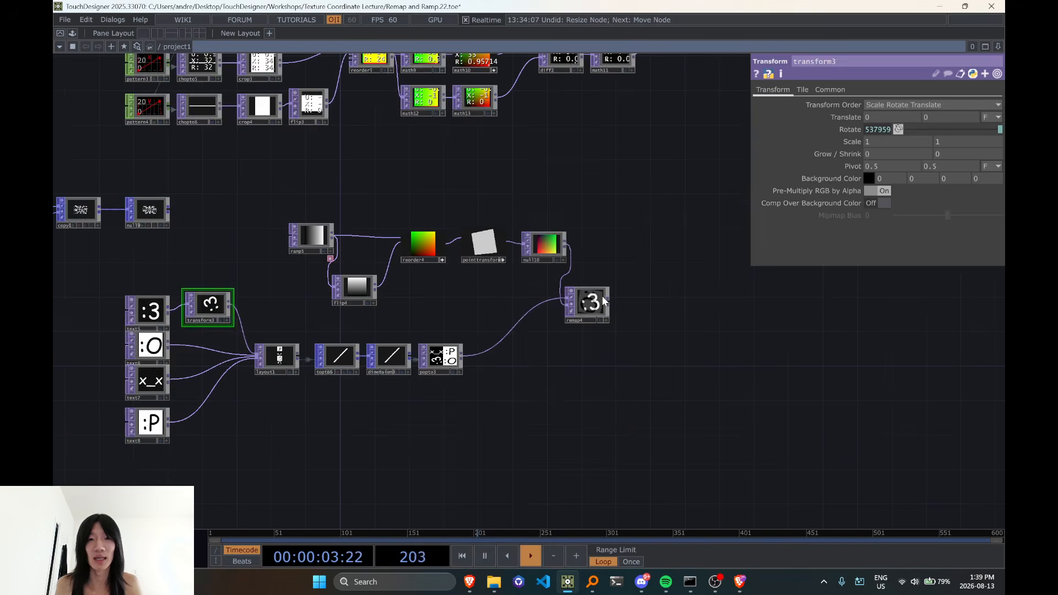
scroll(603, 301, "up", 2)
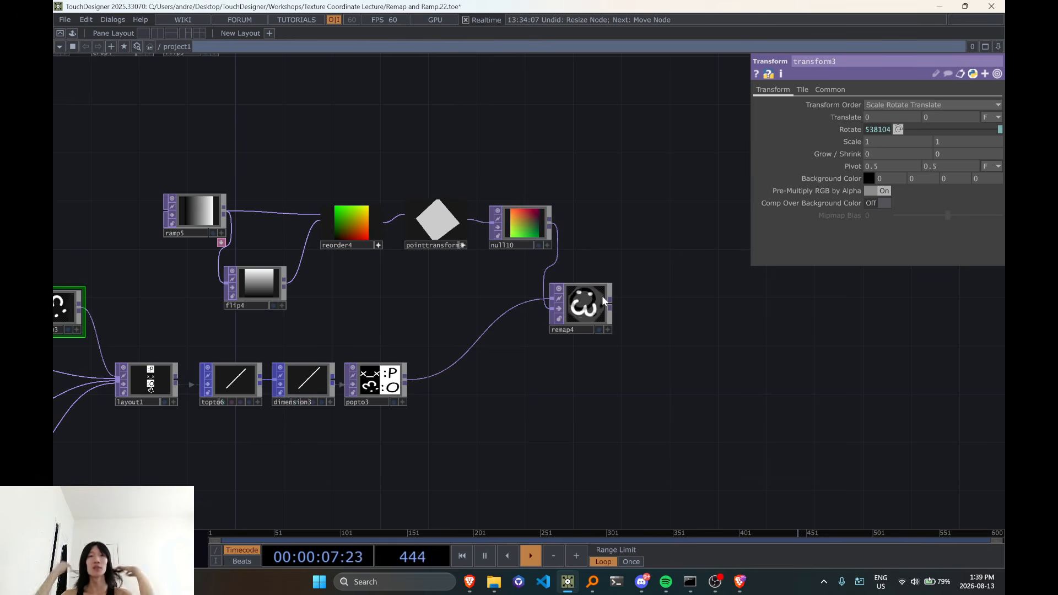
scroll(496, 394, "down", 3)
left_click_drag(536, 384, 685, 359)
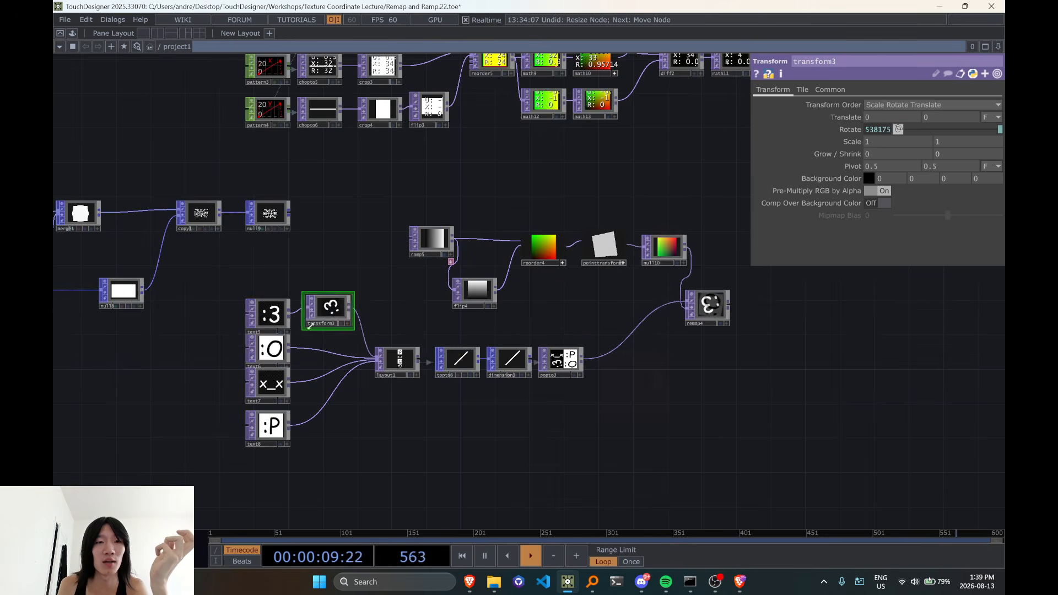
left_click_drag(322, 316, 323, 308)
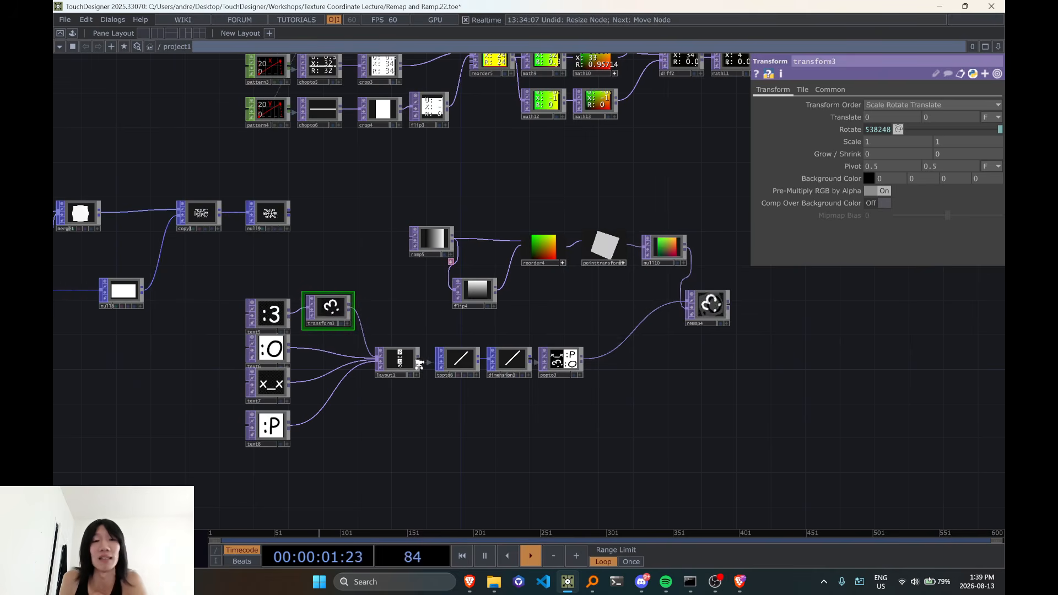
scroll(419, 364, "up", 2)
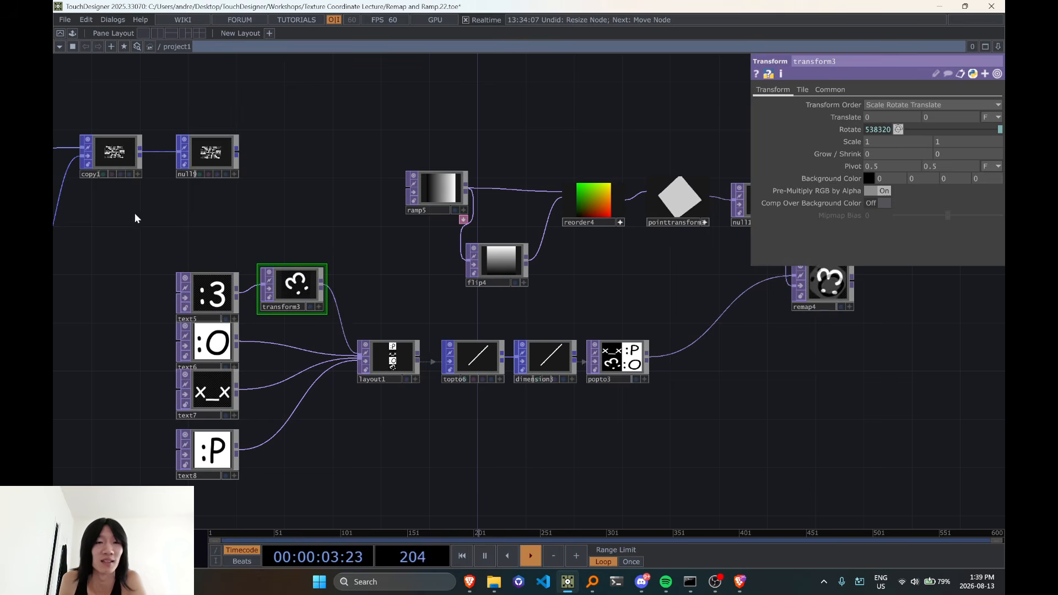
scroll(480, 439, "down", 3)
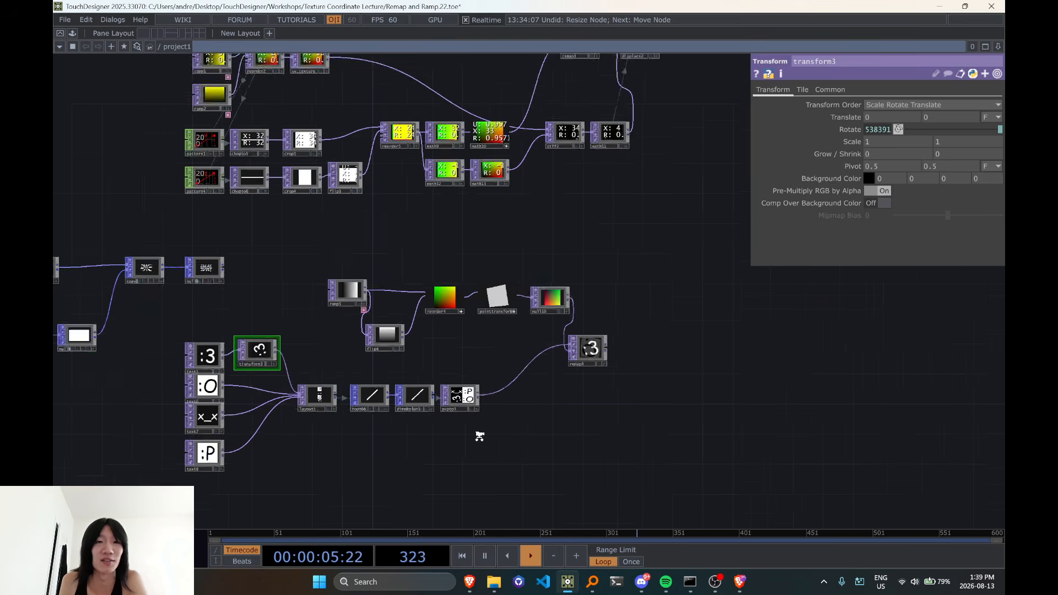
Open the recent Show Reel project and pause its timeline
right_click(572, 580)
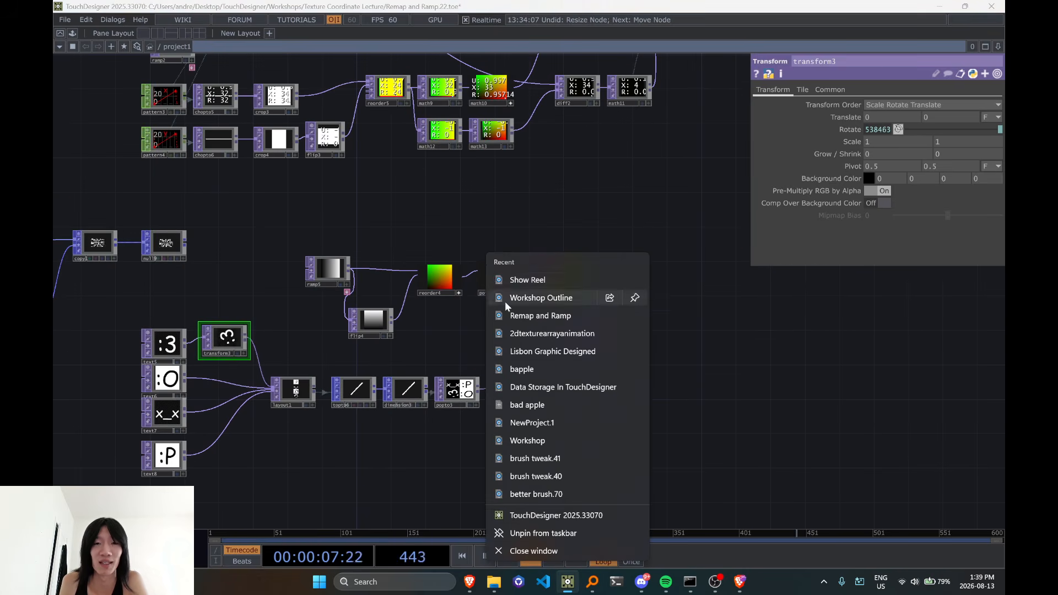
left_click(502, 285)
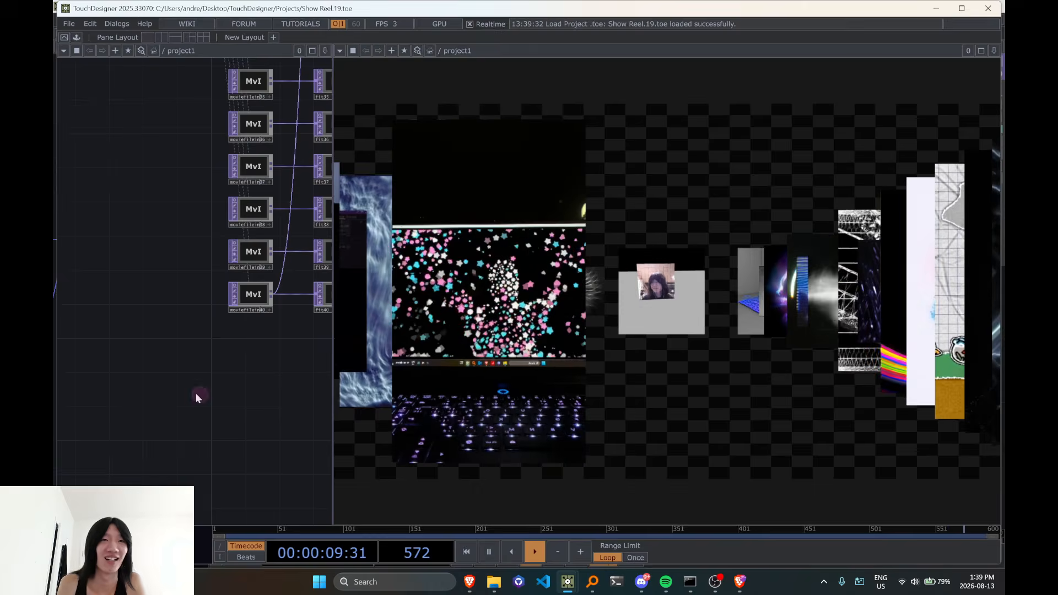
scroll(214, 392, "down", 10)
key("space")
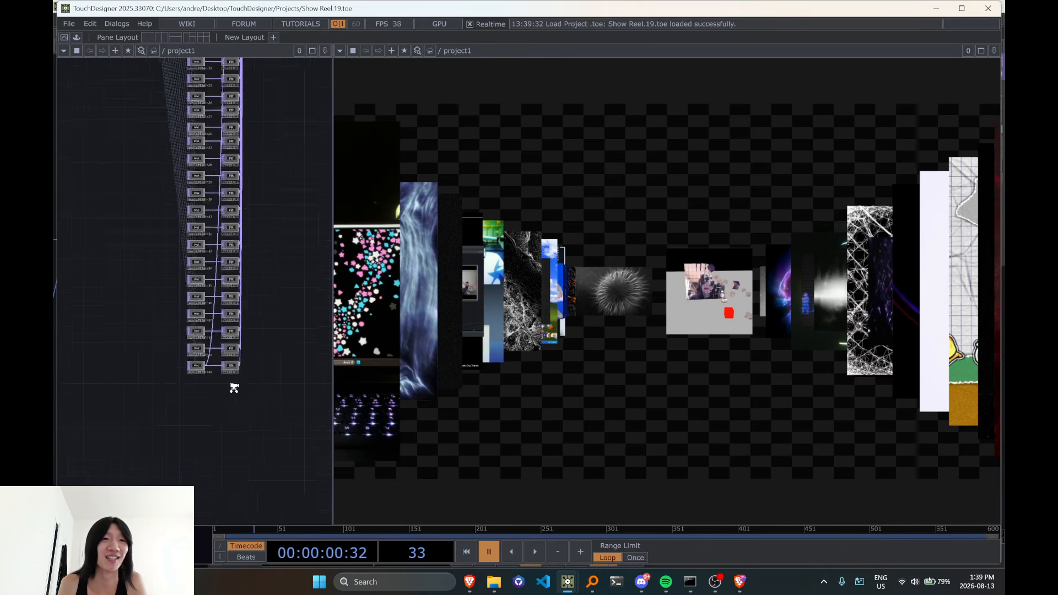
Locate the layout1 TOP fed by the stack of Movie File In TOPs and turn on its viewer
left_click_drag(283, 262, 269, 416)
left_click_drag(255, 371, 272, 411)
scroll(206, 380, "up", 7)
left_click_drag(277, 204, 269, 397)
scroll(241, 295, "down", 6)
left_click_drag(296, 235, 292, 402)
left_click_drag(279, 315, 274, 177)
left_click_drag(271, 214, 268, 224)
scroll(246, 166, "up", 6)
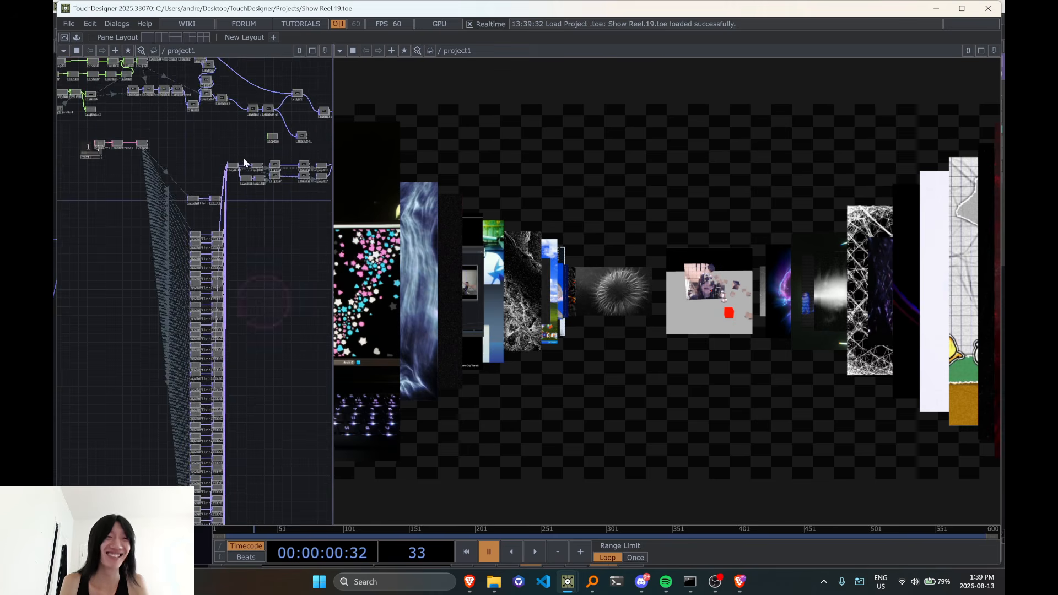
scroll(225, 156, "up", 5)
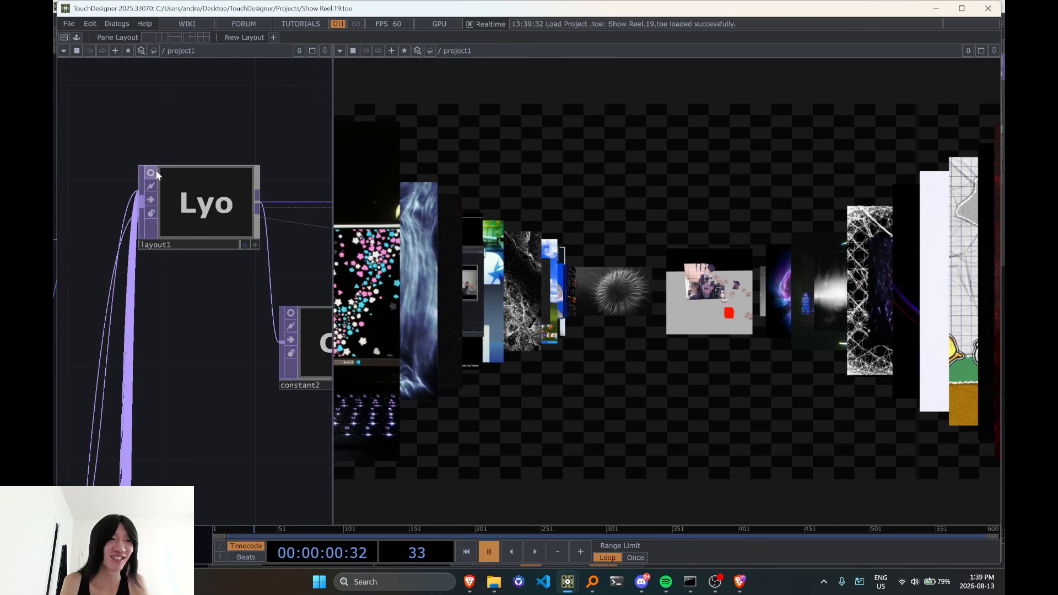
left_click(153, 171)
Examine the column of stacked videos in layout1's viewer and resume timeline playback
scroll(219, 225, "up", 5)
left_click_drag(135, 127, 124, 195)
scroll(124, 195, "up", 3)
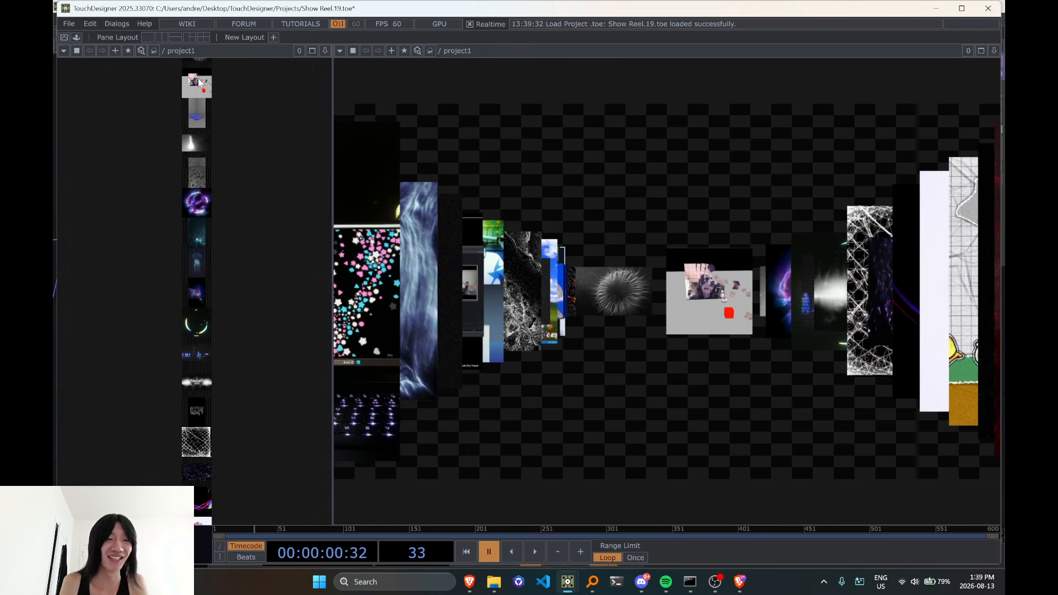
scroll(193, 292, "down", 6)
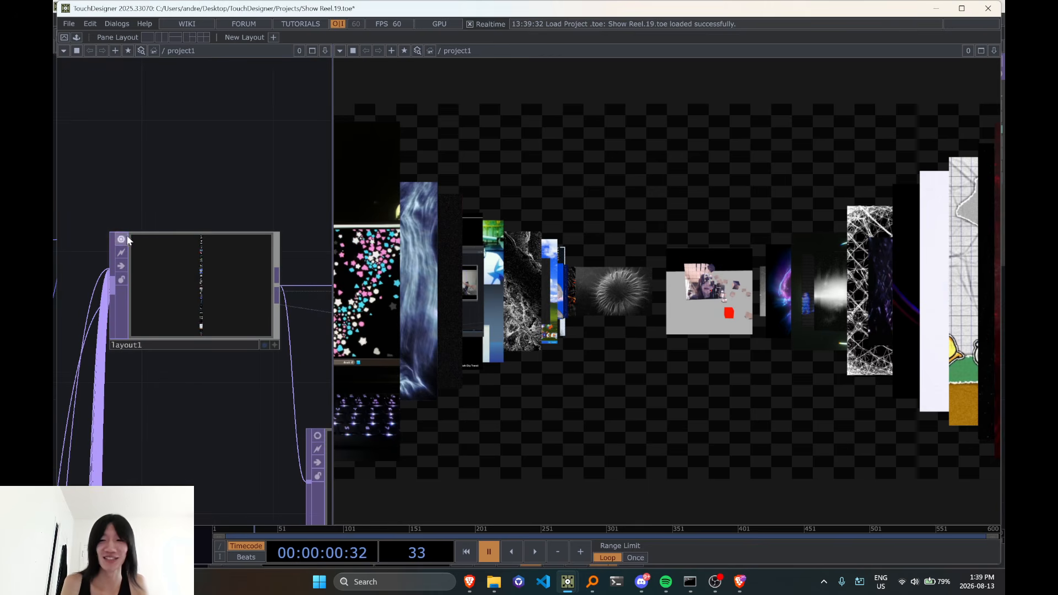
scroll(124, 241, "up", 5)
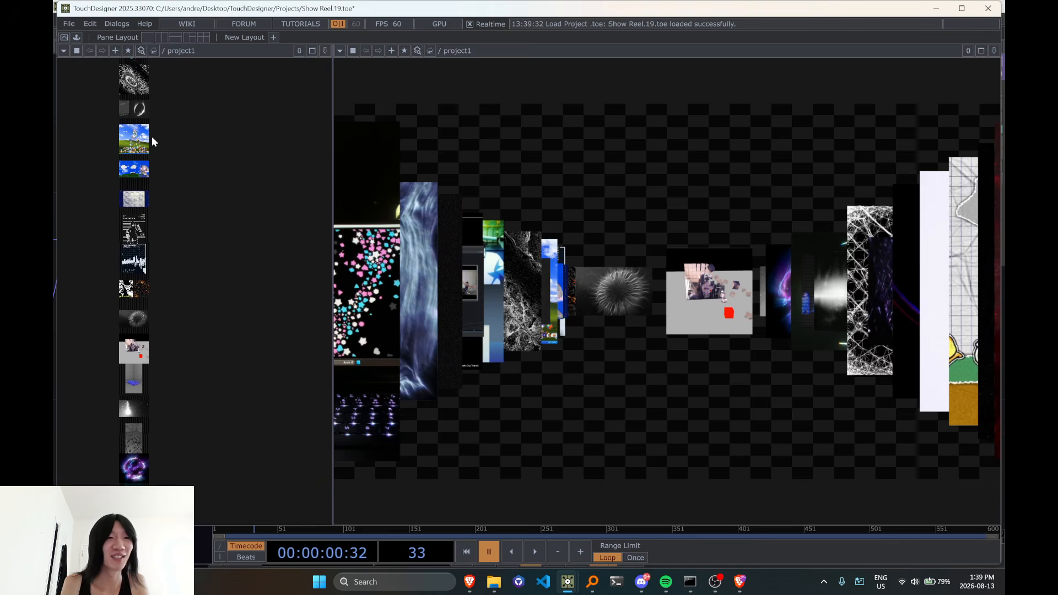
key("space")
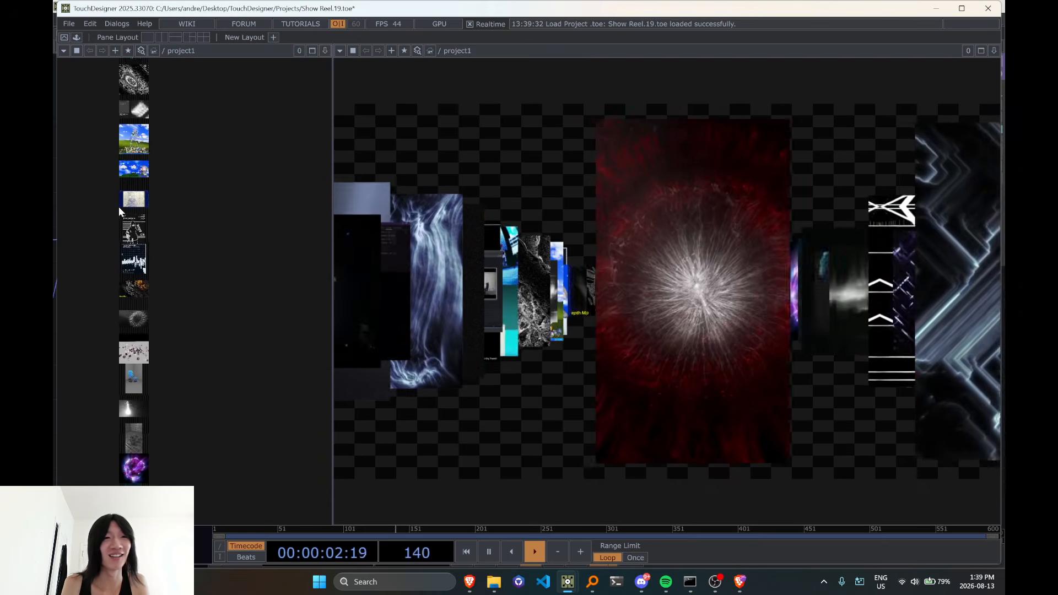
Inspect layout1's size and memory information, and turn its viewer off
scroll(159, 140, "down", 5)
middle_click(160, 143)
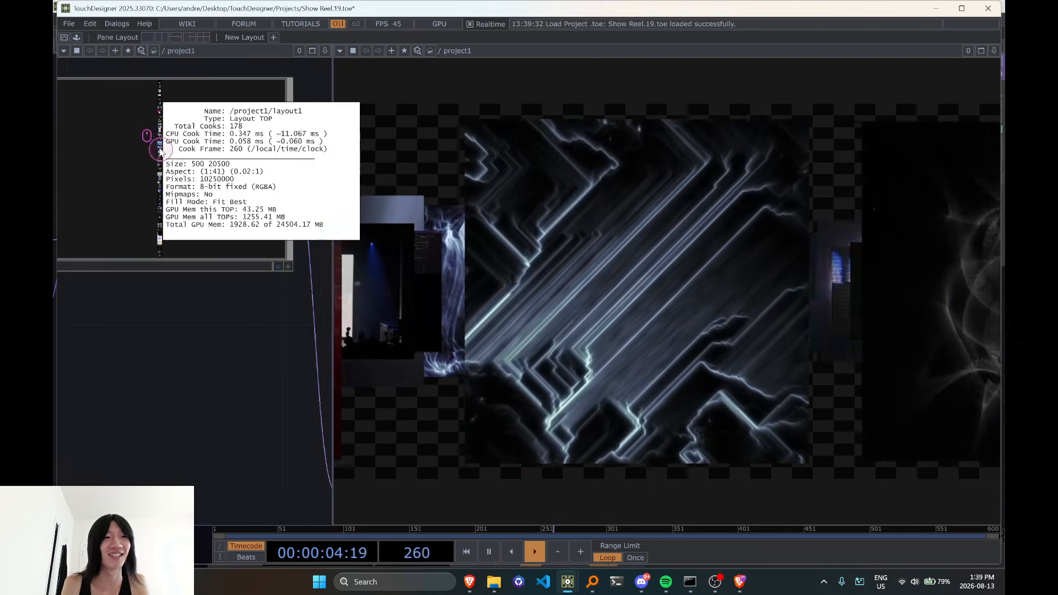
scroll(162, 144, "down", 6)
left_click(132, 135)
Follow the chain from layout1 past reorder1 to null2 and inspect null2's texture array information
left_click_drag(157, 369, 109, 379)
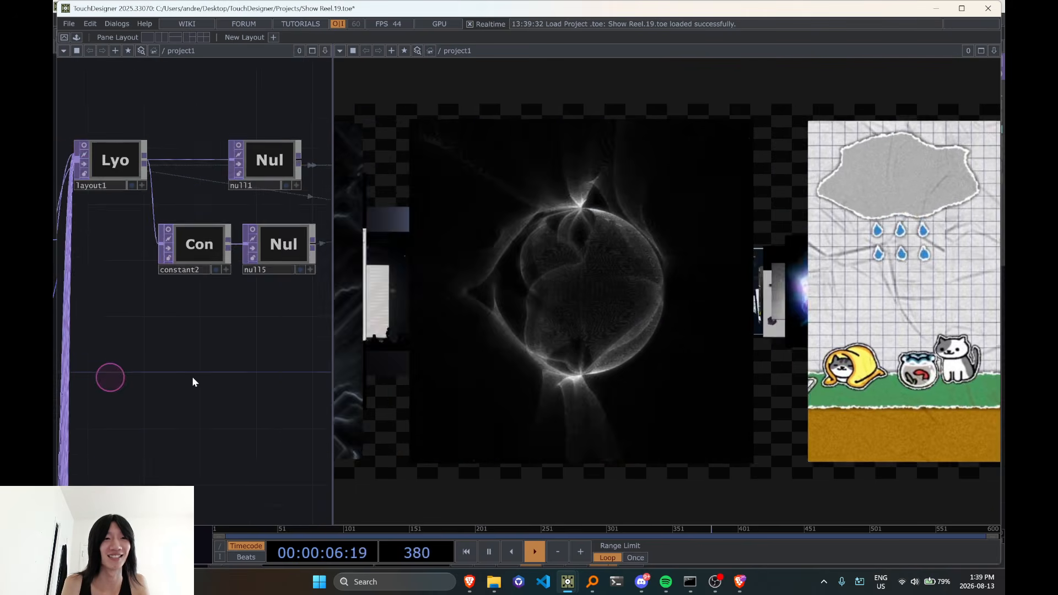
left_click_drag(295, 379, 78, 394)
left_click_drag(247, 382, 82, 396)
left_click_drag(203, 366, 61, 384)
middle_click(219, 214)
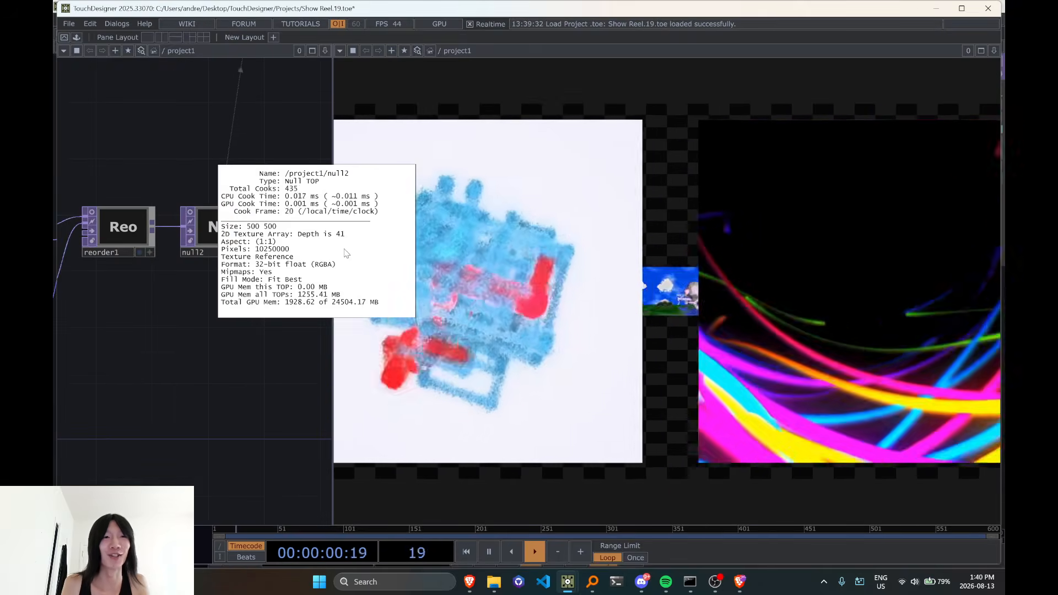
middle_click(241, 255)
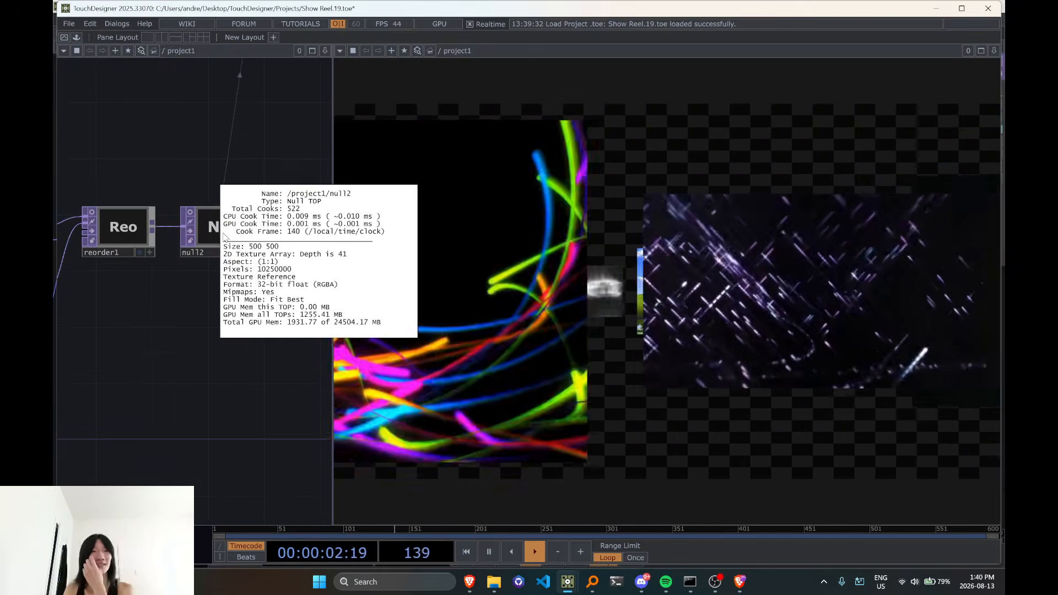
Survey the Show Reel network, from the Movie File In stack and texture array chain to the Copy operator
scroll(276, 378, "down", 10)
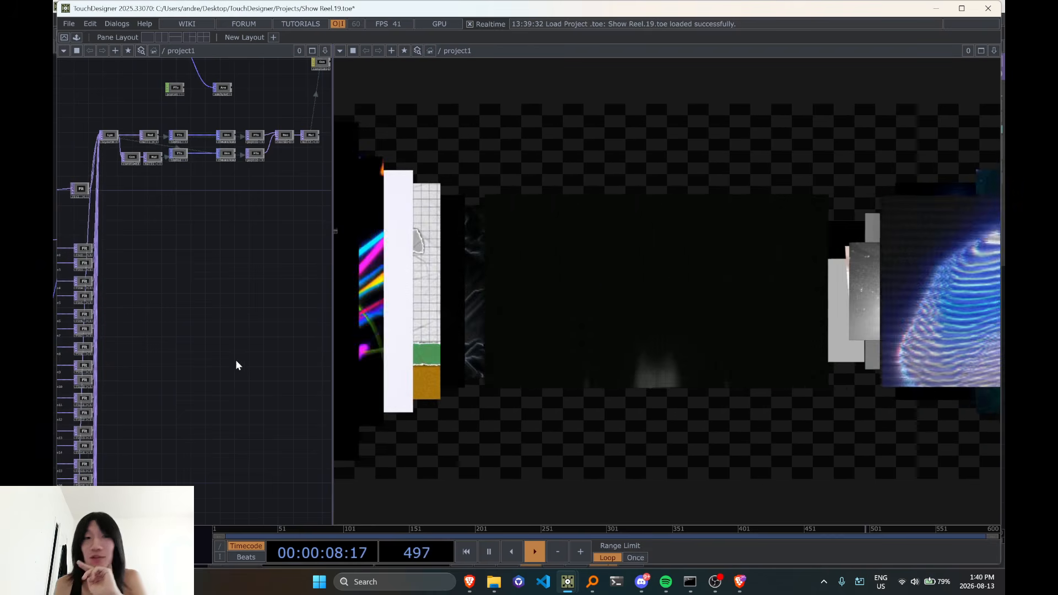
scroll(236, 360, "down", 3)
left_click_drag(242, 196, 248, 307)
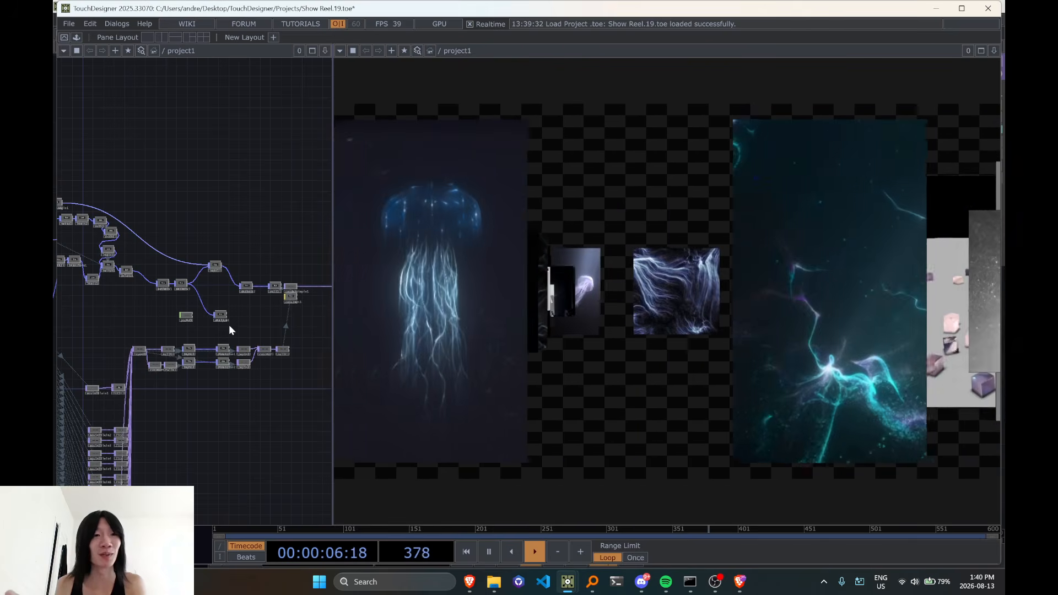
scroll(225, 330, "up", 2)
scroll(200, 327, "up", 2)
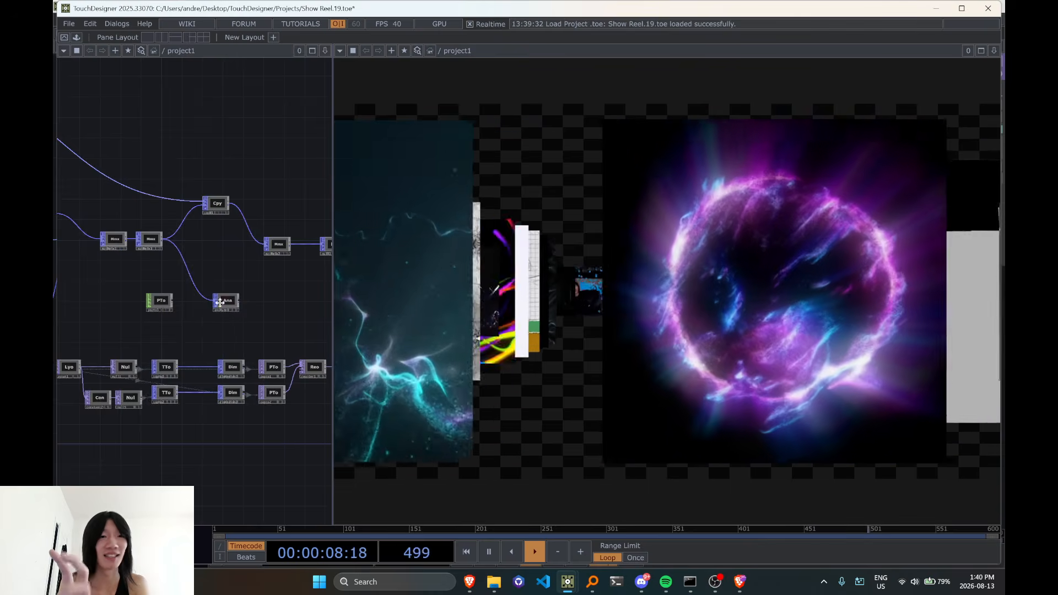
left_click_drag(182, 343, 230, 301)
scroll(229, 299, "down", 2)
scroll(230, 299, "down", 4)
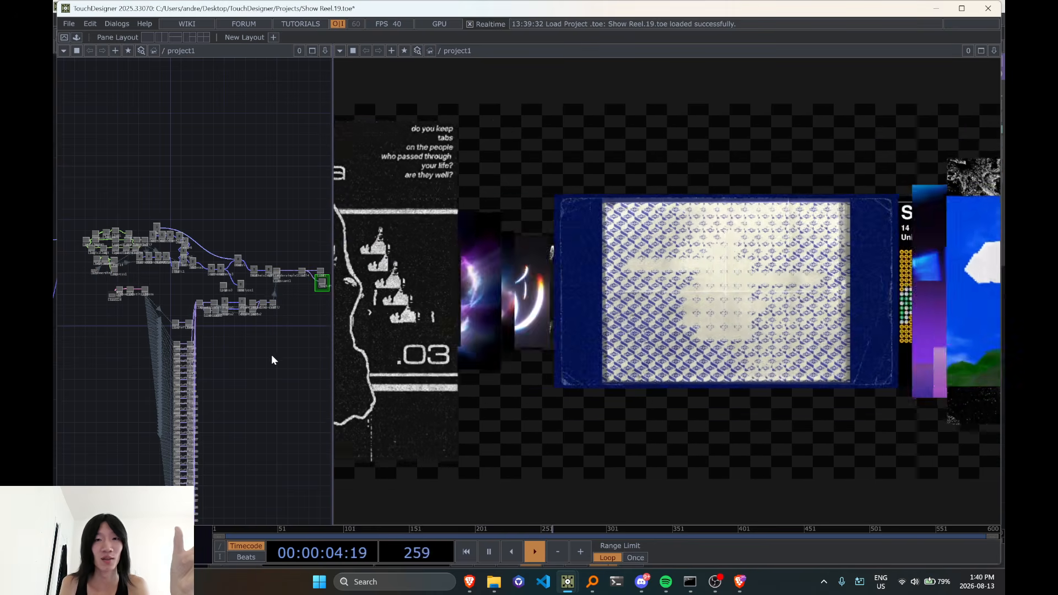
Cycle the reel output through its preset video arrangements 2, 1 and 4
key("2")
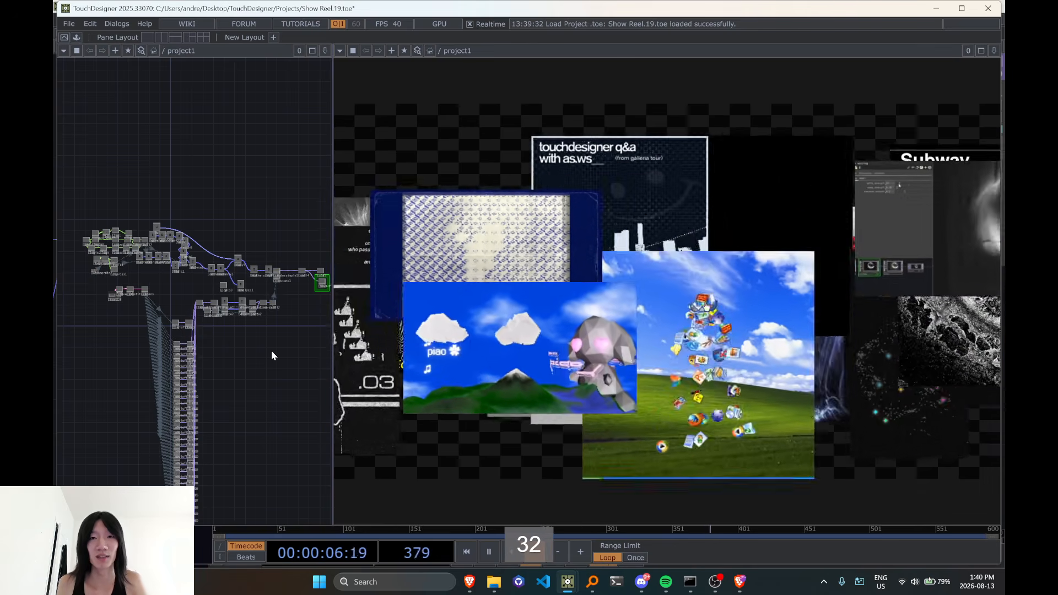
key("1")
key("4")
Repeatedly trigger preset 1 to place more video panels across the reel output, finishing on preset 3
key("1")
key("1")
key("1")
key("1")
key("1")
key("1")
key("1")
key("1")
key("1")
key("1")
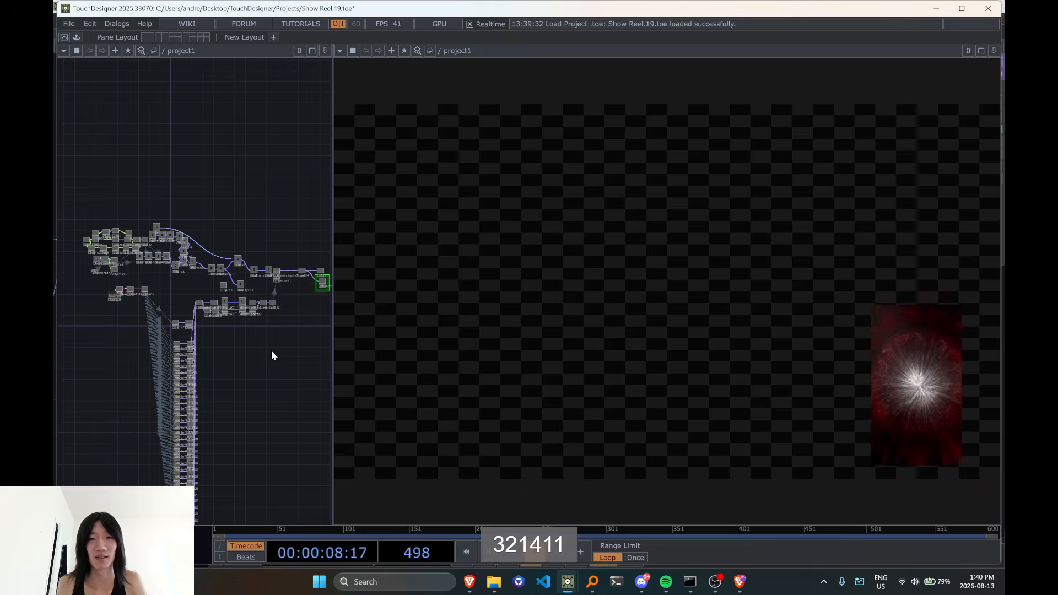
key("1")
key("1")
key("1")
key("1")
key("1")
key("1")
key("1")
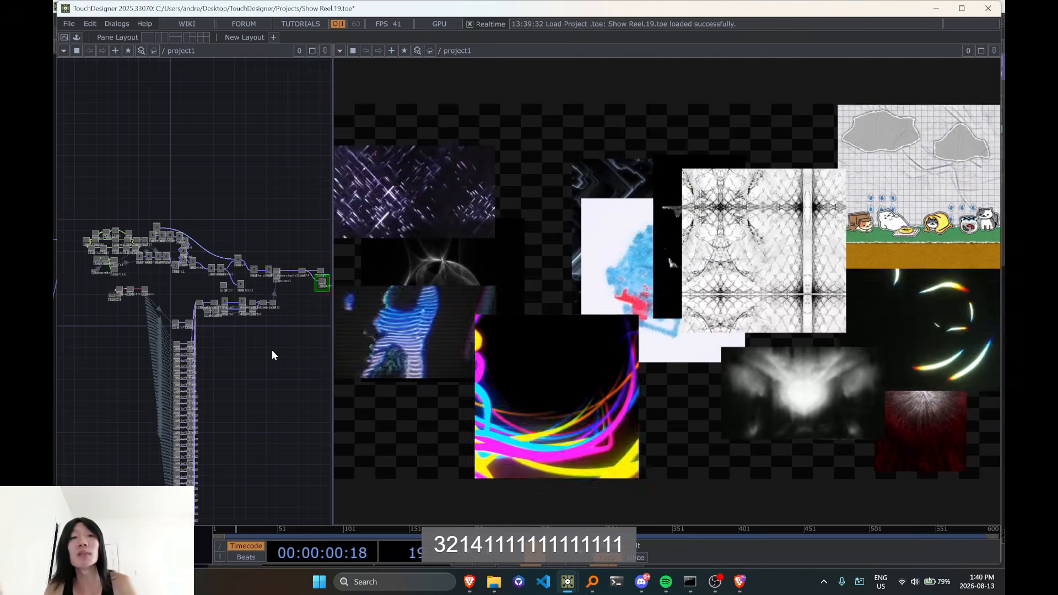
key("1")
key("1")
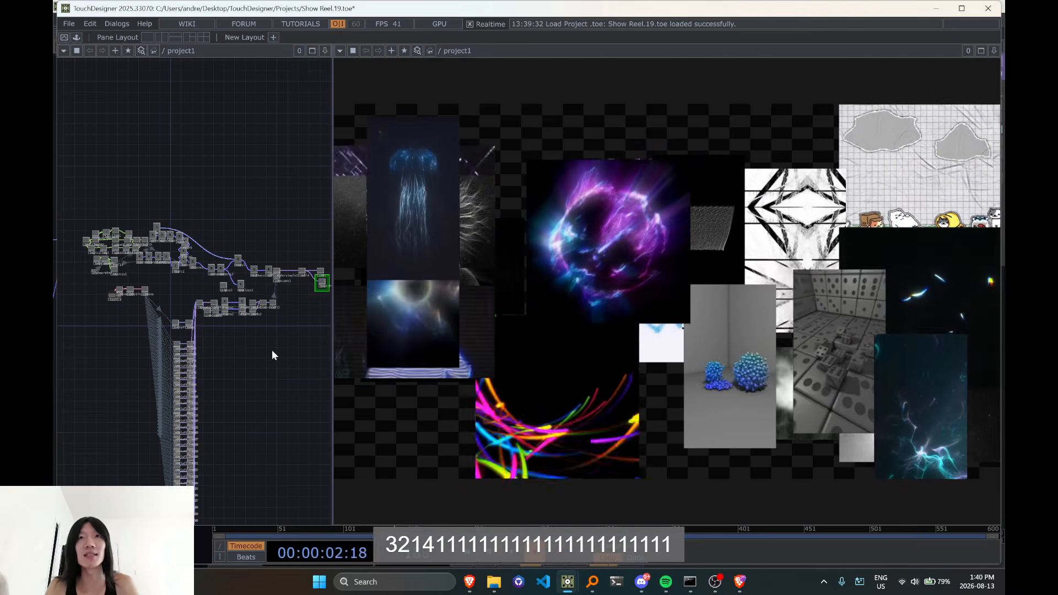
key("1")
key("1")
key("1")
key("1")
key("1")
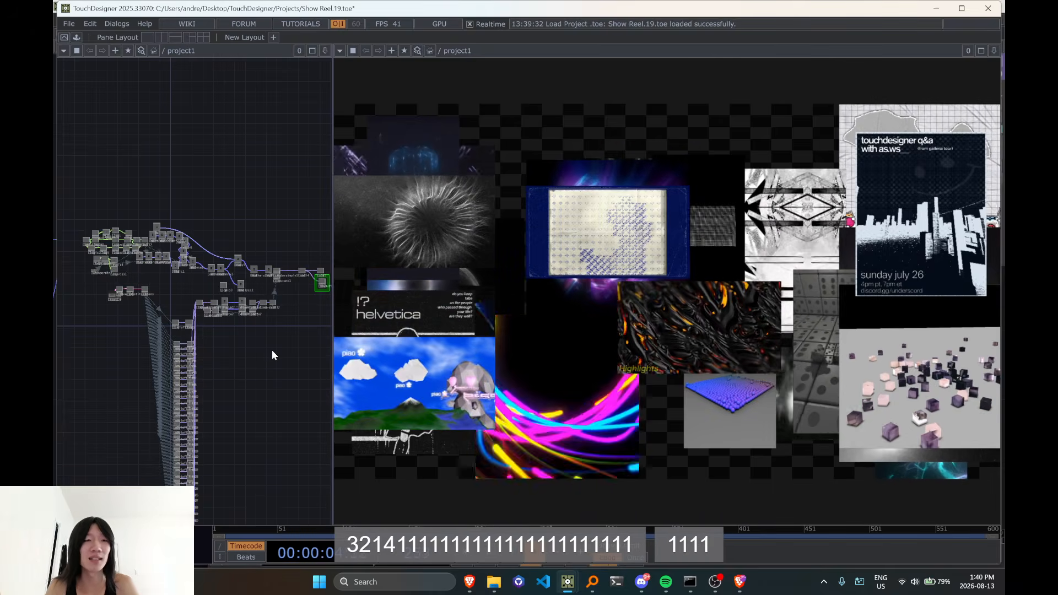
key("1")
key("1")
key("1")
key("1")
key("1")
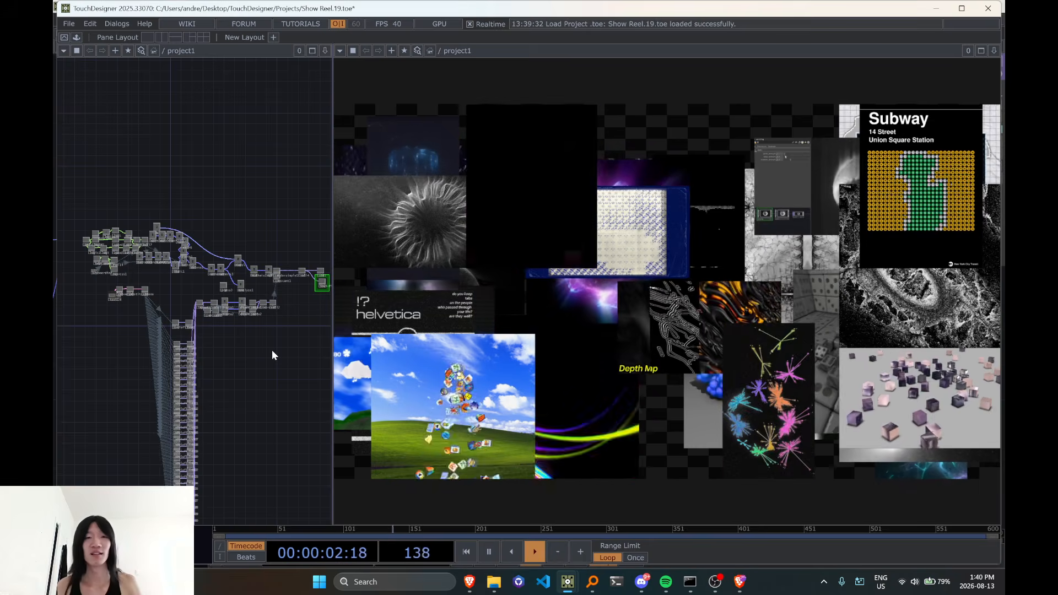
key("1")
key("1")
key("1")
key("1")
key("1")
key("1")
key("1")
key("1")
key("1")
key("1")
key("1")
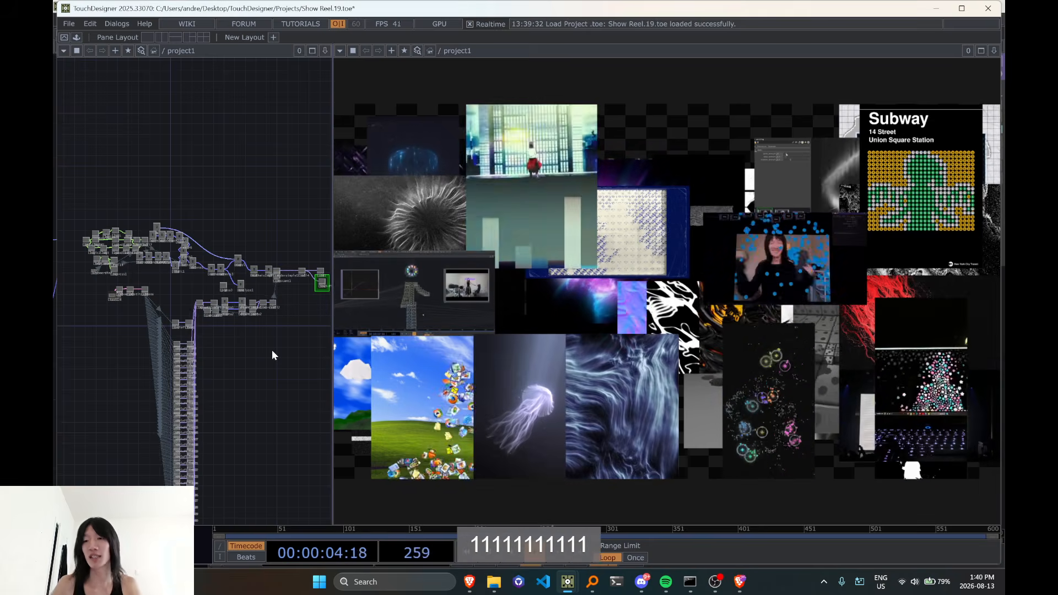
key("1")
key("3")
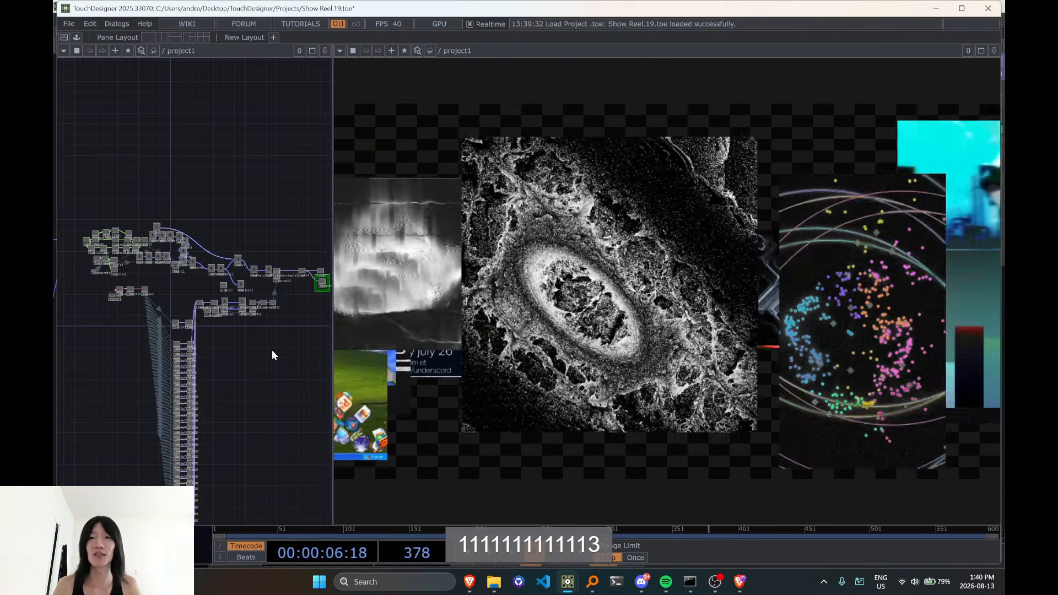
Trigger presets 2, 1 and 3 in the reel output and return to preset 1 to rearrange the video panels
key("2")
key("1")
key("1")
key("3")
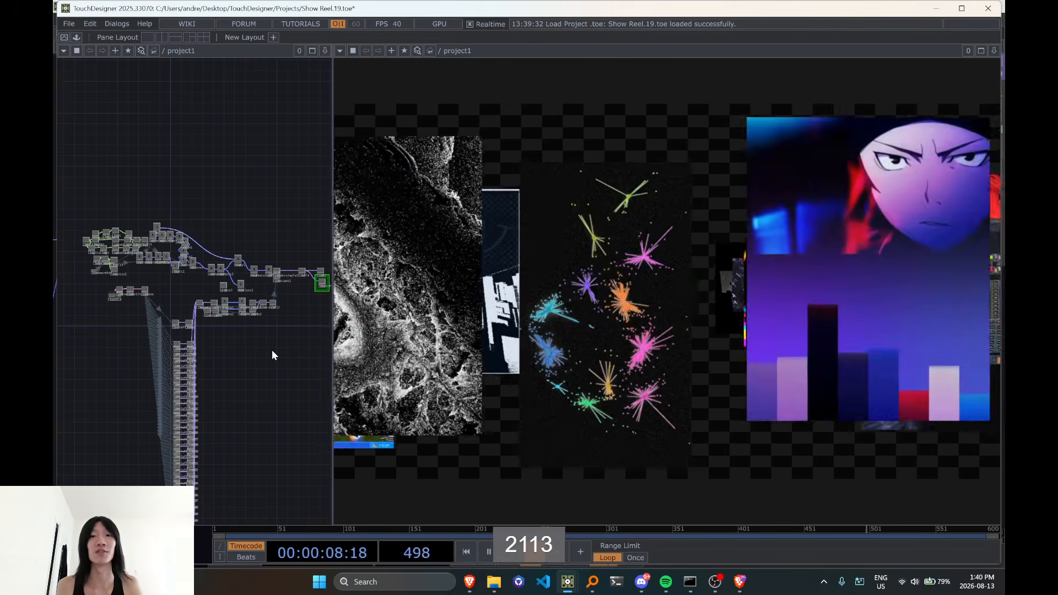
key("1")
key("1")
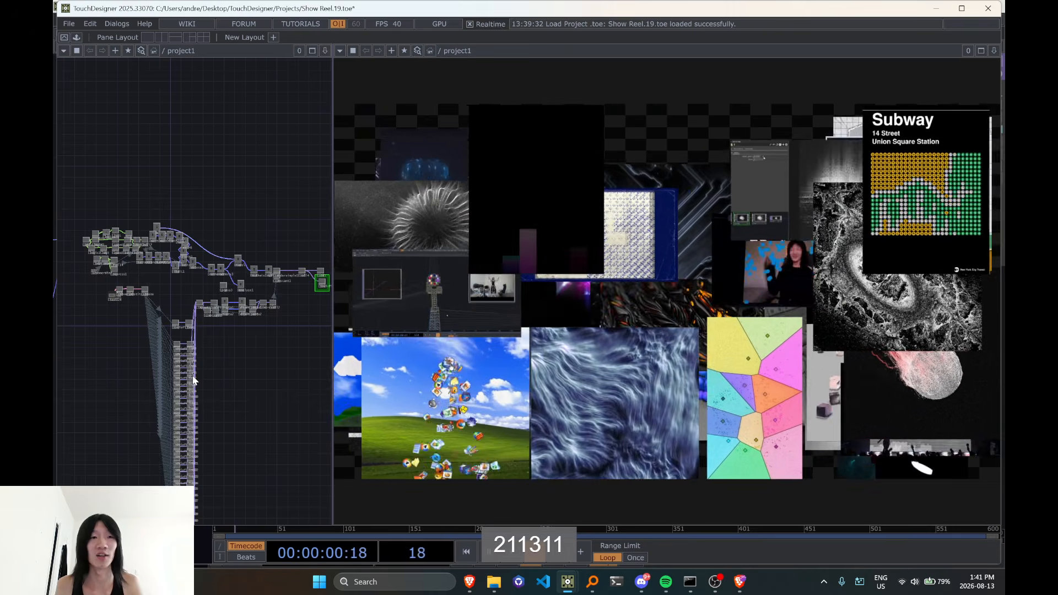
Quit the Show Reel project without saving and return to the Remap and Ramp project
scroll(242, 292, "up", 5)
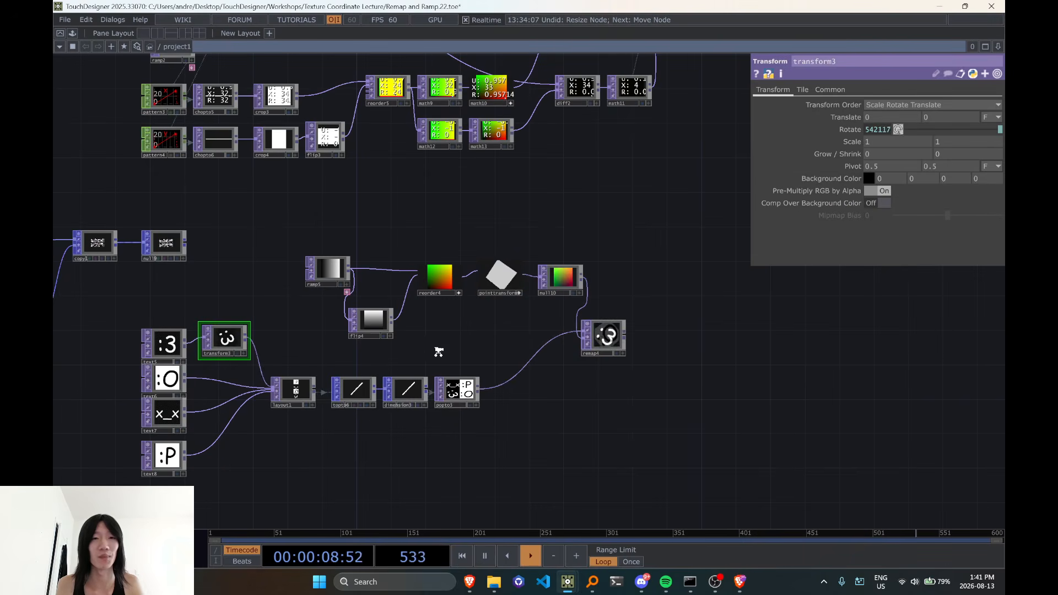
scroll(501, 276, "up", 3)
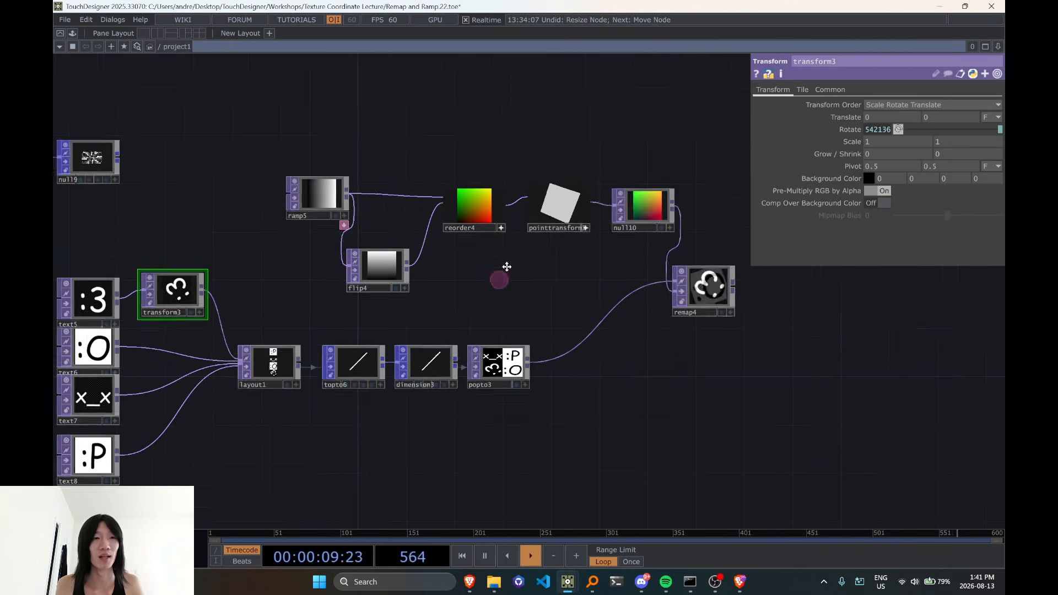
key("alt+Tab")
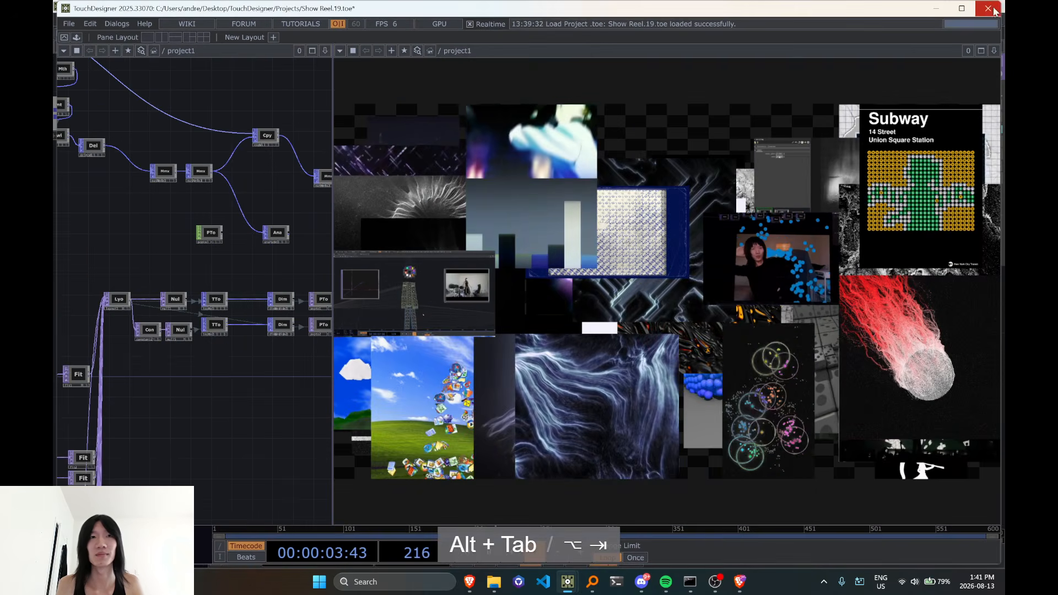
key("ctrl+q")
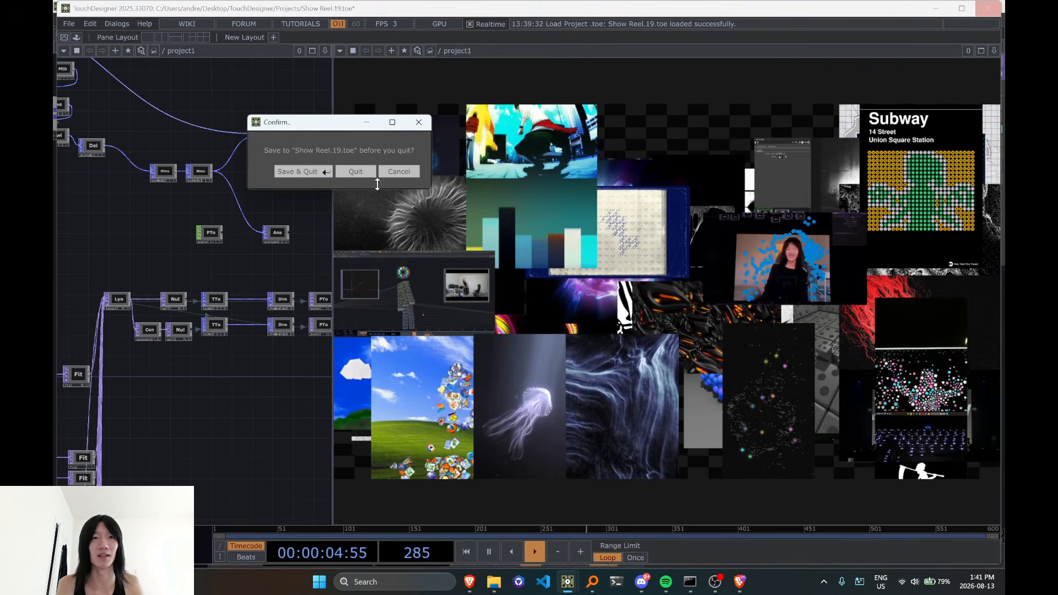
left_click(358, 174)
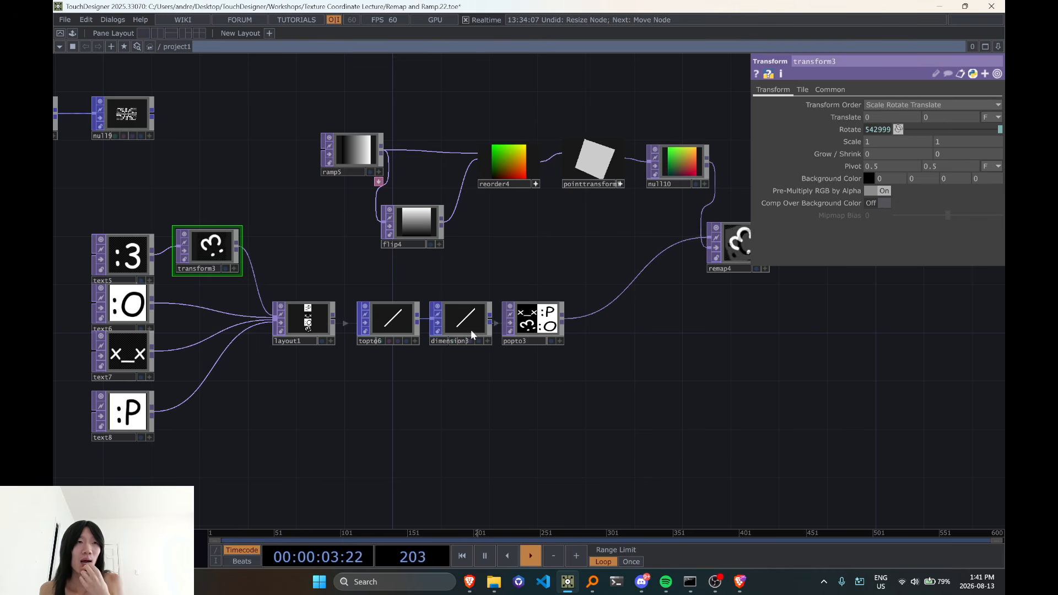
left_click_drag(550, 298, 624, 428)
scroll(540, 392, "down", 3)
scroll(539, 391, "up", 5)
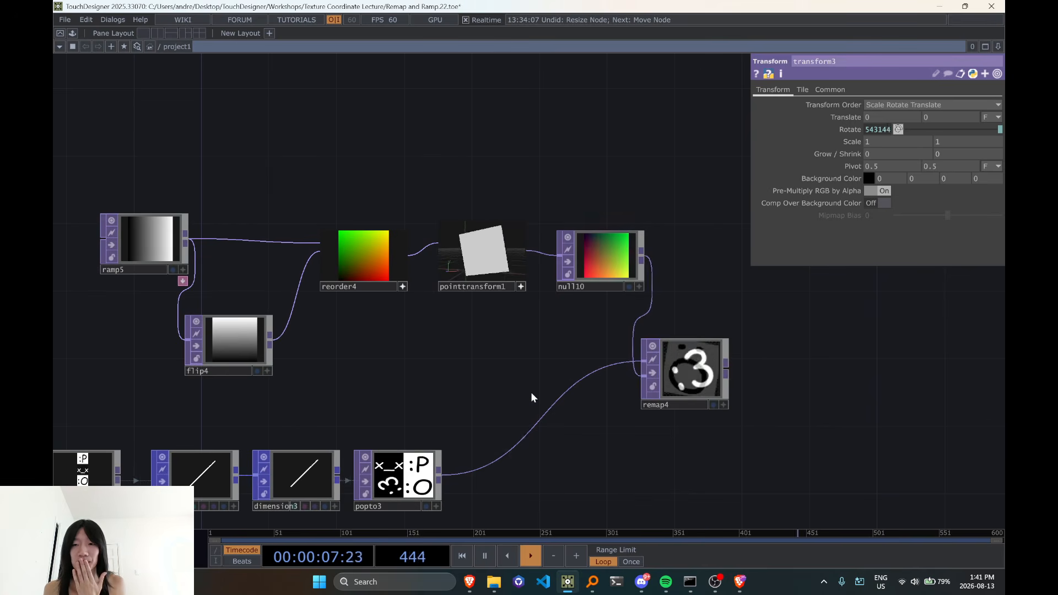
scroll(532, 397, "down", 3)
scroll(534, 395, "up", 3)
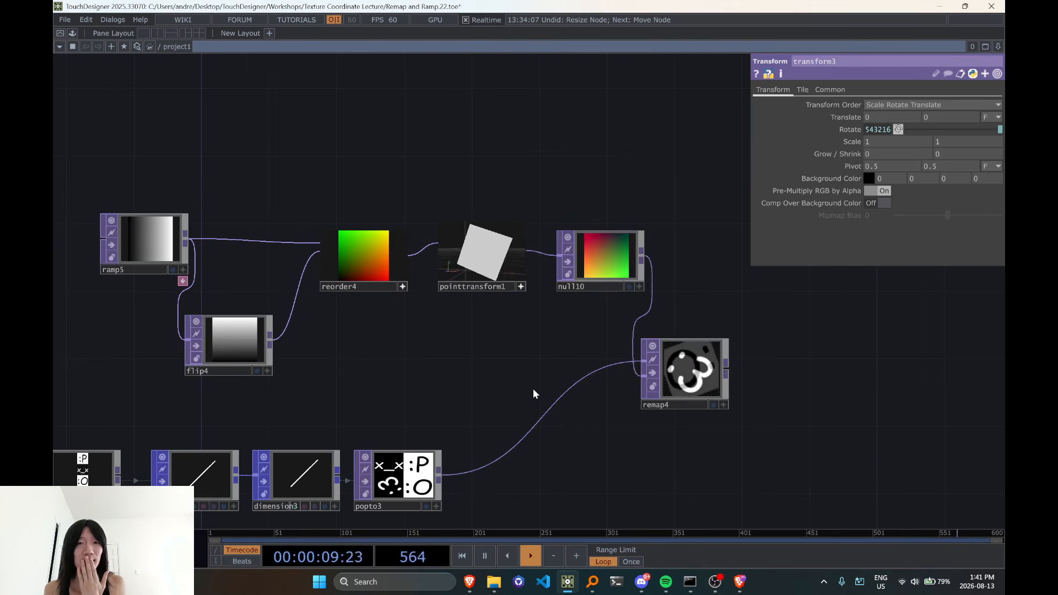
left_click_drag(561, 347, 606, 304)
scroll(606, 304, "down", 4)
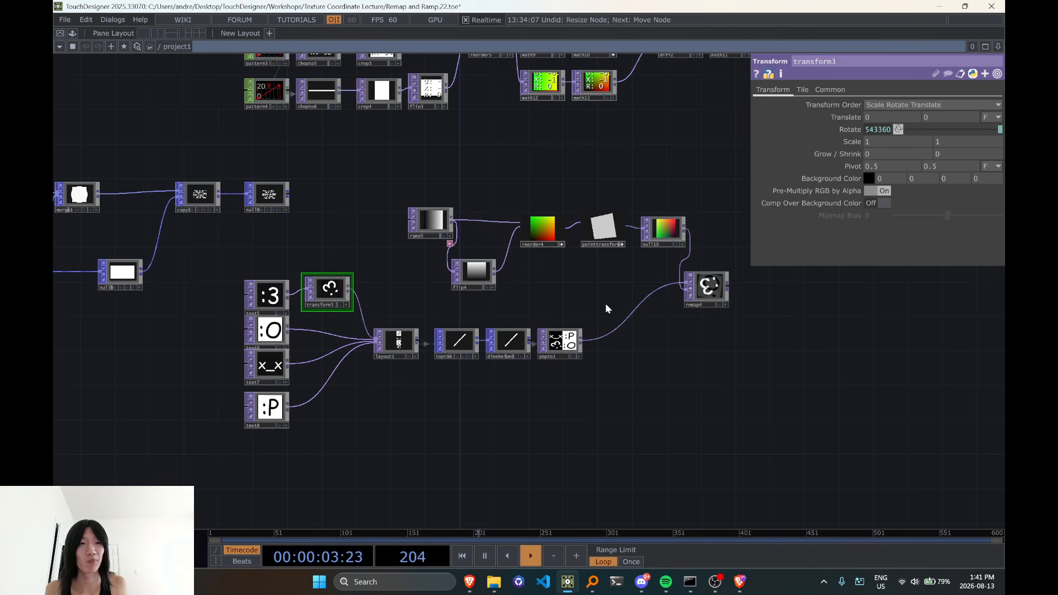
Inspect the node information of layout1 and popto3 along the chain that feeds remap4
scroll(601, 299, "up", 2)
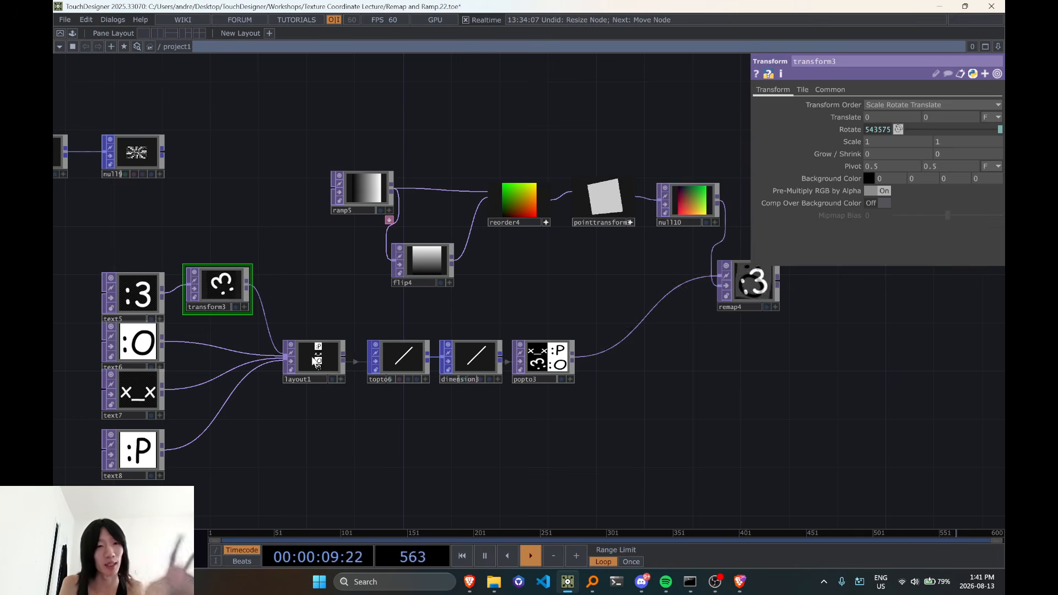
middle_click(304, 357)
middle_click(303, 357)
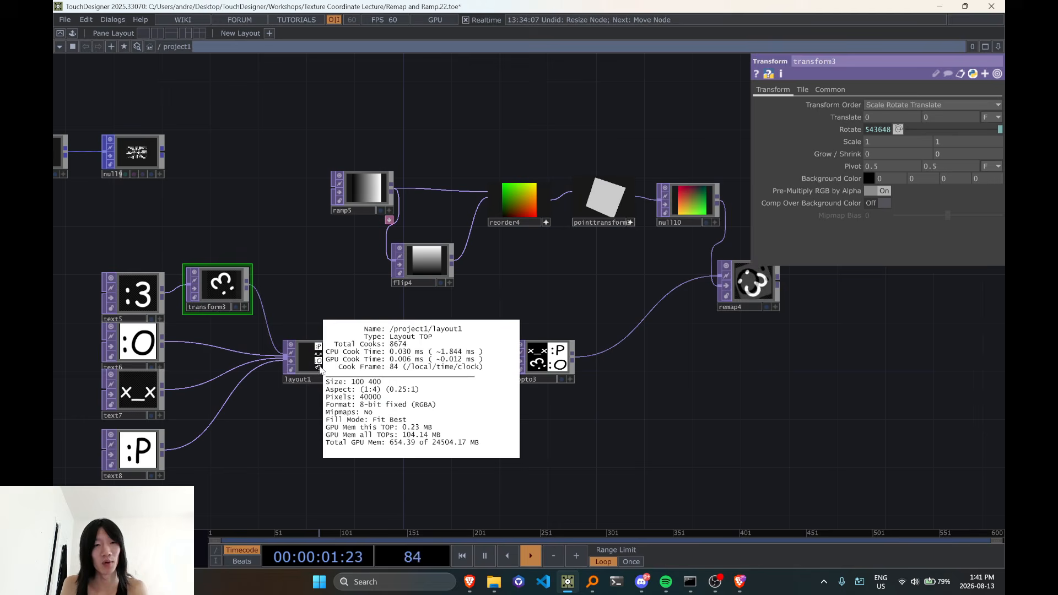
left_click_drag(725, 371, 575, 397)
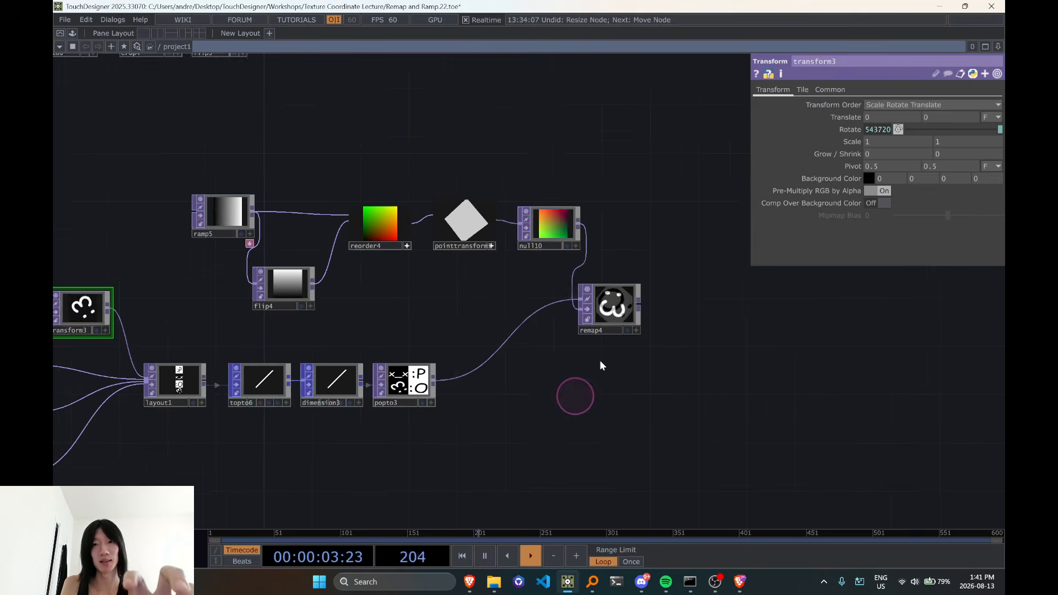
middle_click(594, 314)
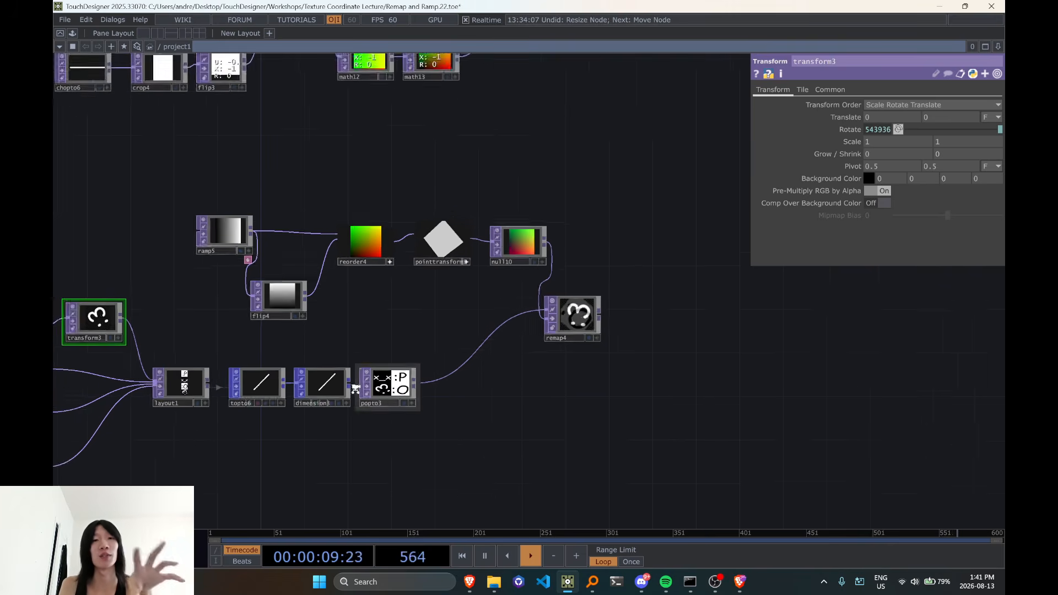
middle_click(391, 392)
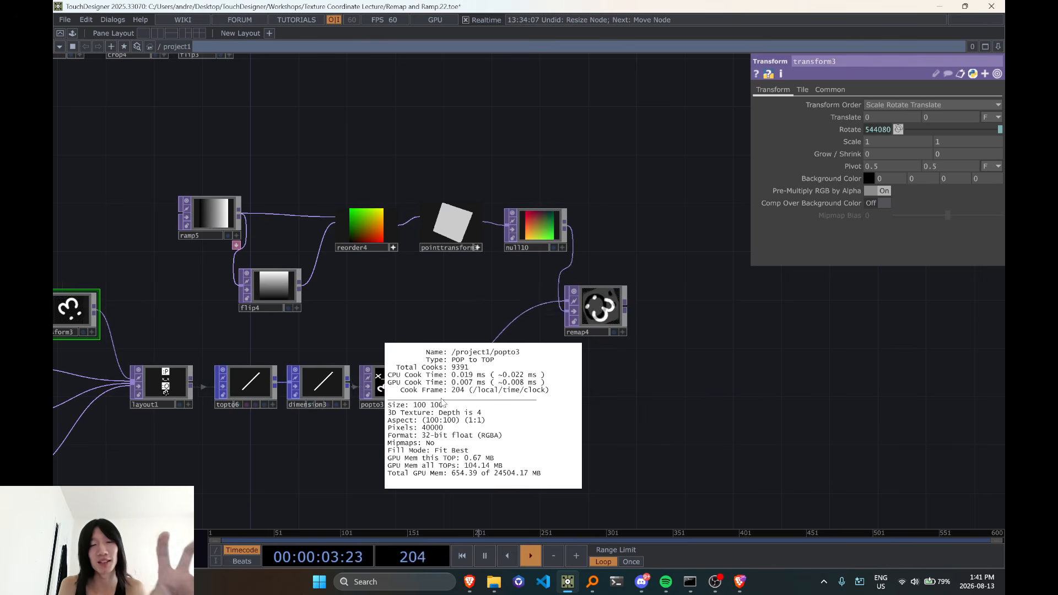
scroll(397, 388, "down", 3)
scroll(398, 387, "up", 3)
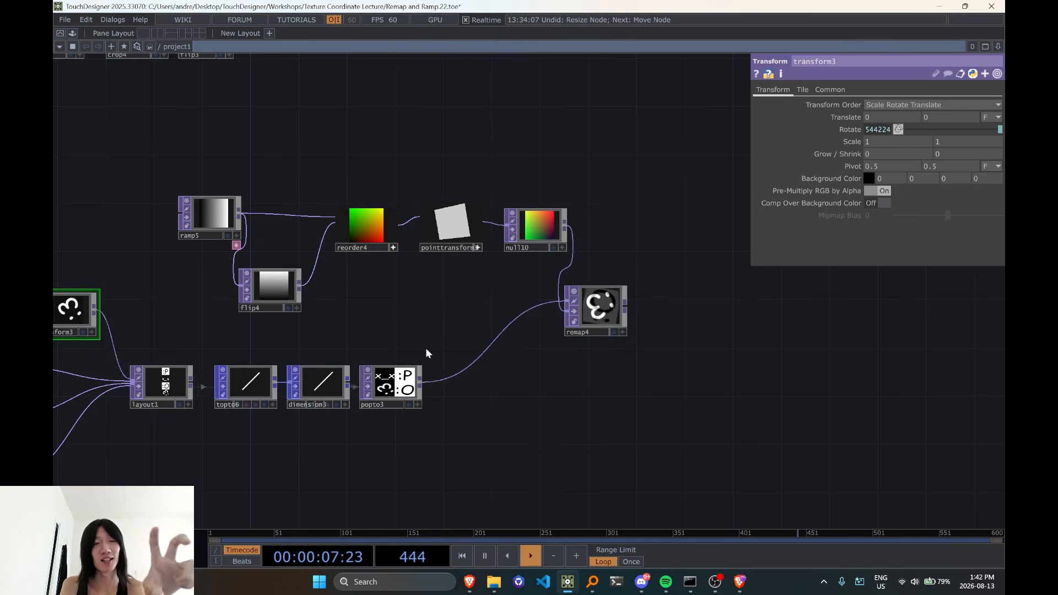
left_click_drag(450, 349, 522, 343)
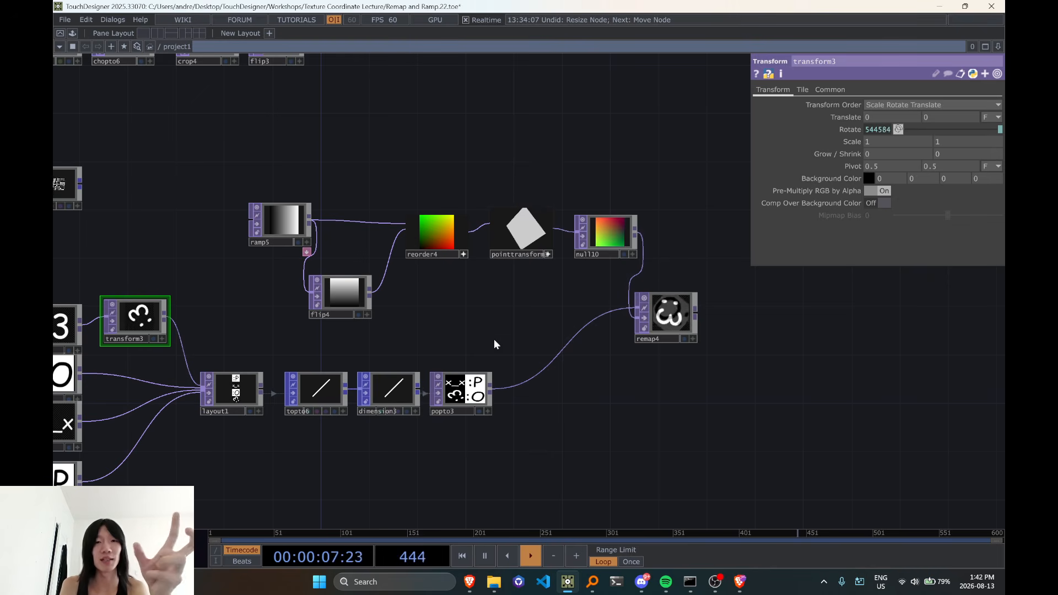
Highlight the ramp5, flip4 and reorder4 coordinate nodes and the surrounding networks, and examine the emoticon stack in layout1
left_click_drag(219, 167, 442, 327)
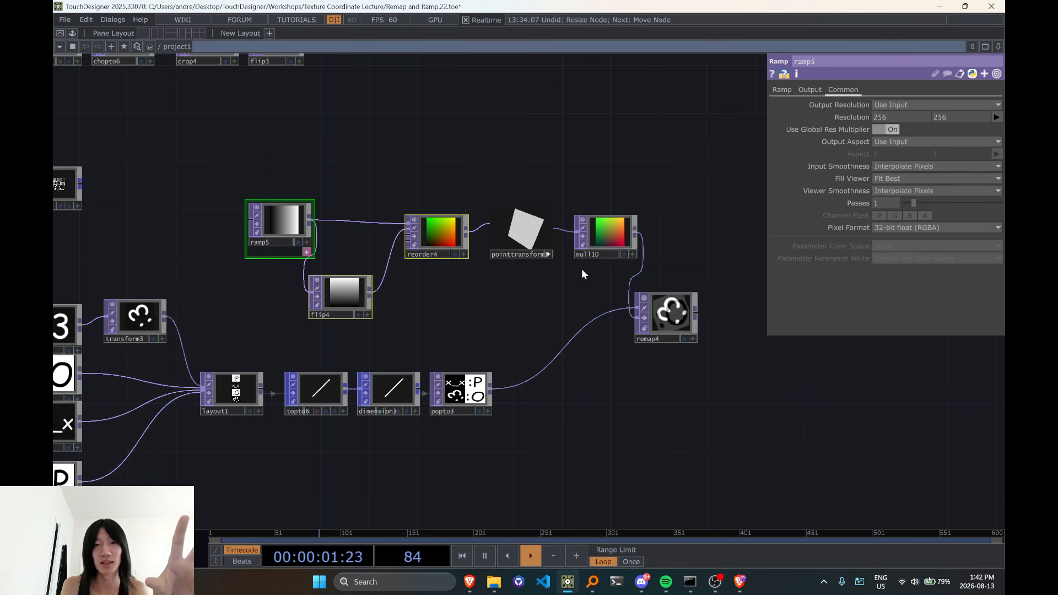
scroll(551, 268, "down", 5)
left_click_drag(199, 410, 234, 425)
right_click_drag(54, 194, 750, 453)
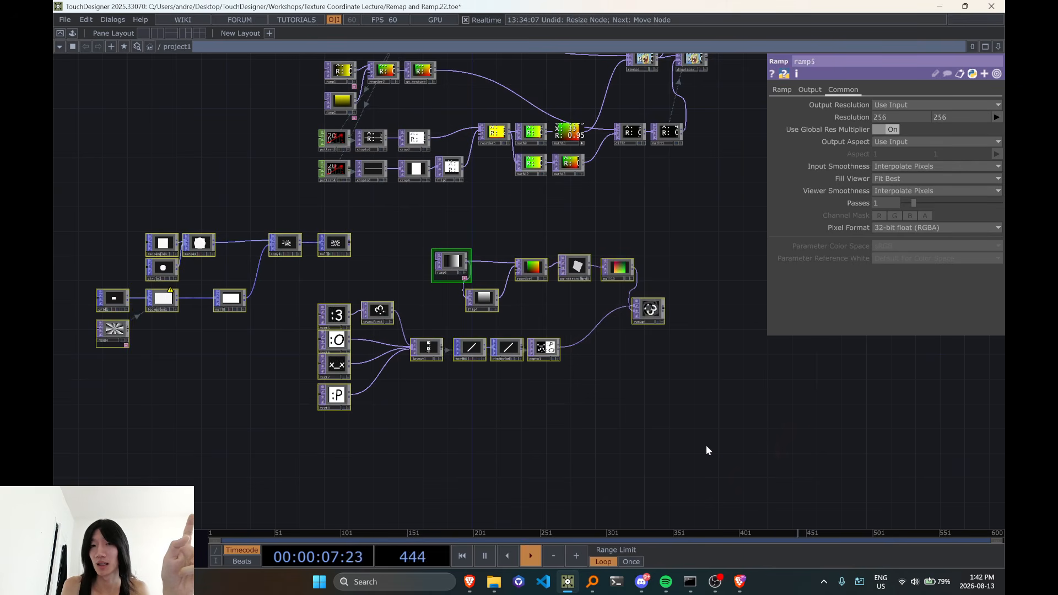
scroll(504, 425, "up", 3)
scroll(422, 412, "up", 3)
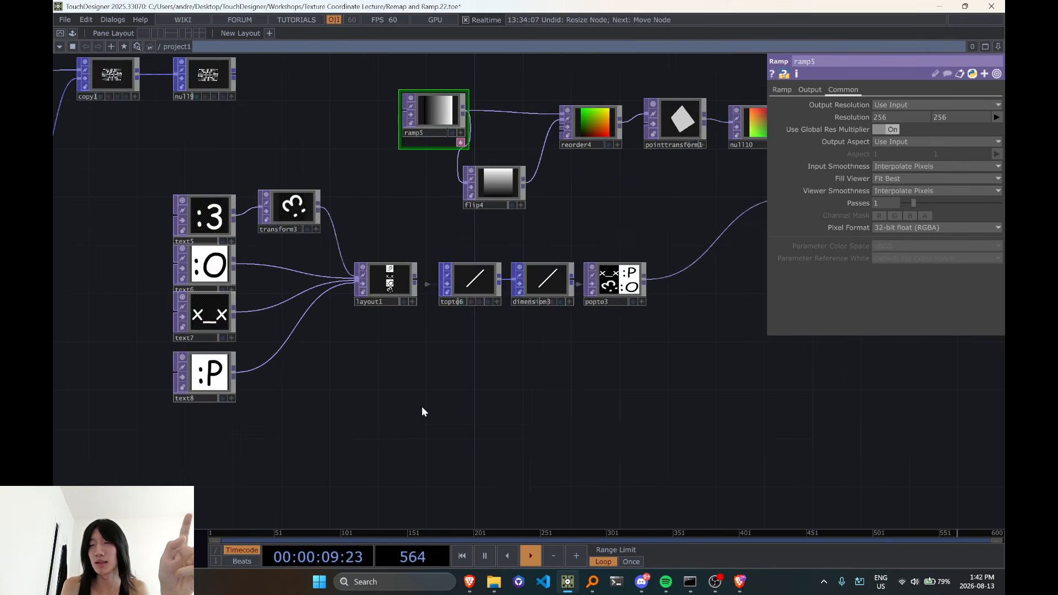
left_click_drag(423, 411, 502, 469)
scroll(461, 339, "up", 6)
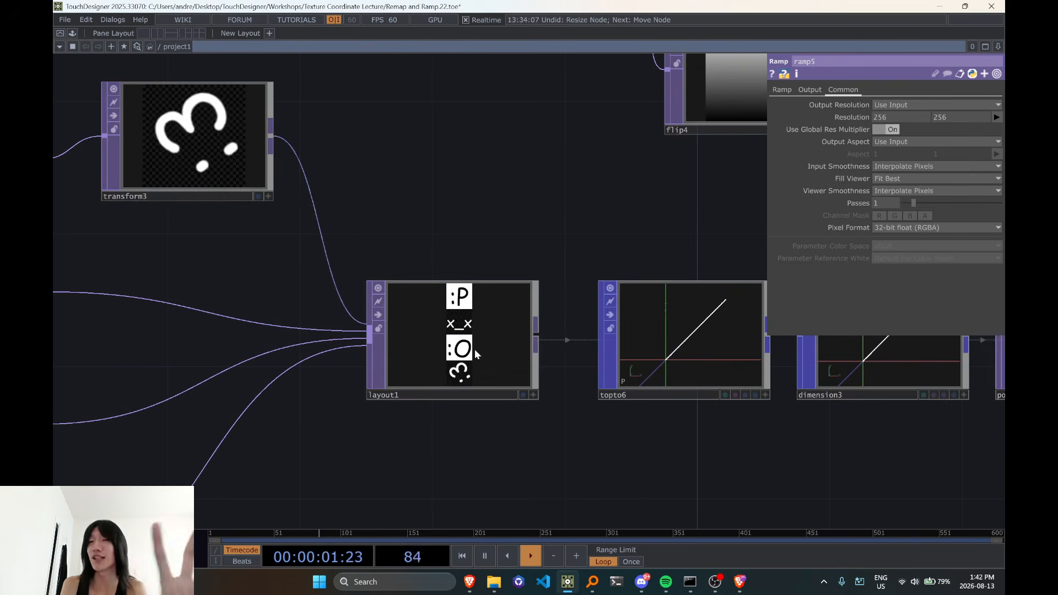
Select the emoticon text nodes and move transform3 closer to text5 to make room before layout1
scroll(426, 326, "down", 6)
right_click_drag(104, 171, 357, 459)
left_click_drag(332, 244, 230, 245)
Insert a Fit TOP between transform3 and layout1 and delete it again
right_click(297, 241)
left_click(306, 247)
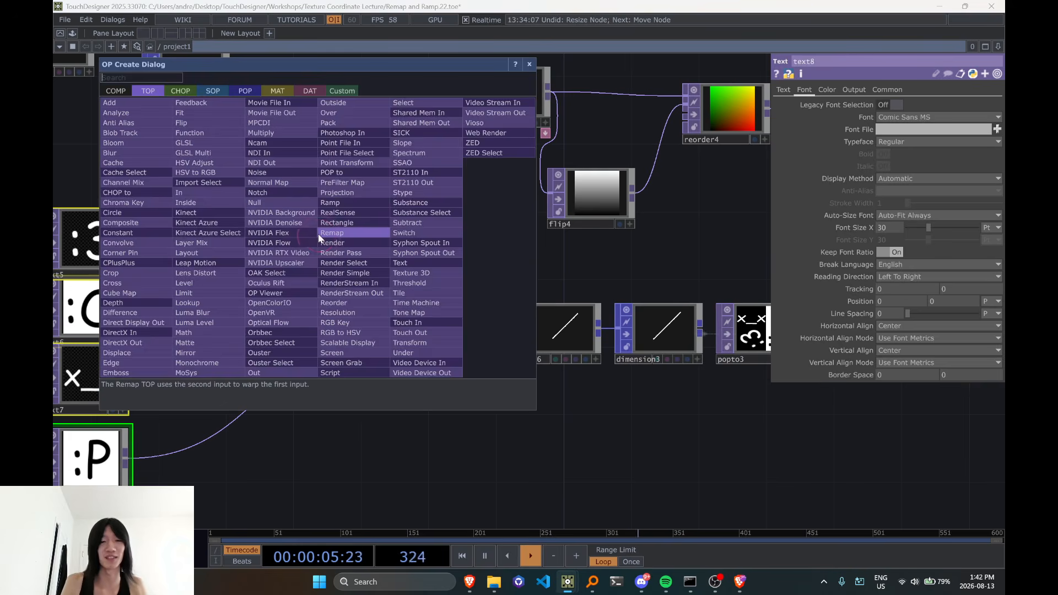
type("fit")
key("Return")
left_click(319, 236)
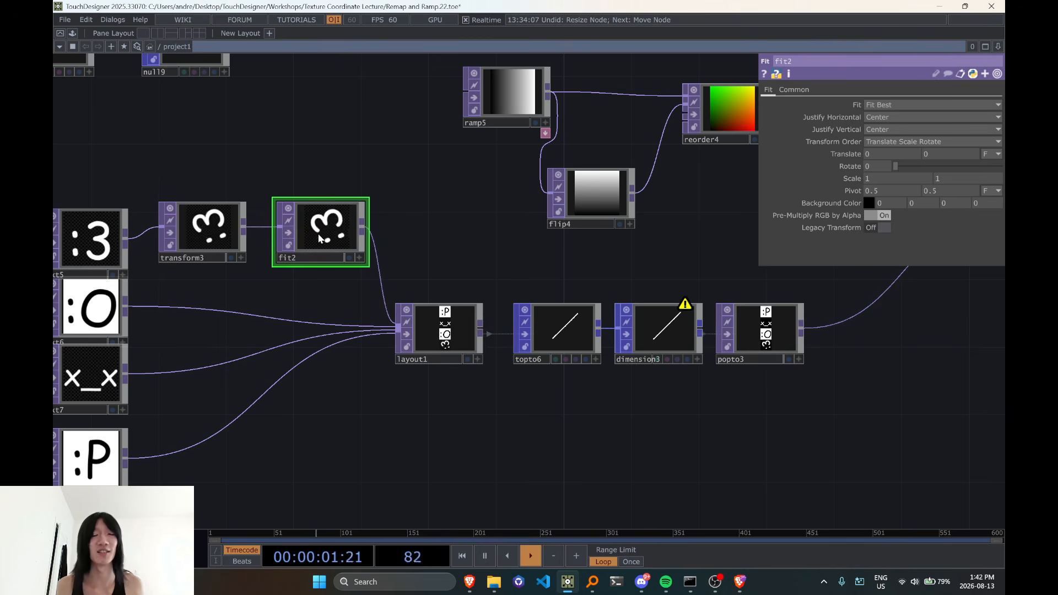
key("p")
key("p")
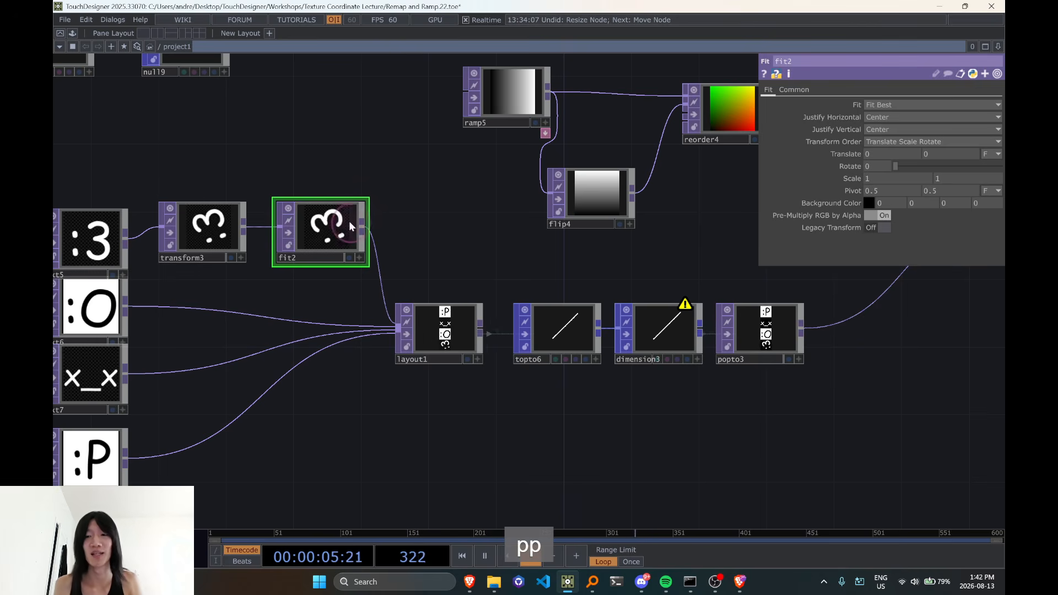
key("Delete")
Select topto4 and the connected group of nodes above the sponge remap network and move the group closer to low_res_sponge_waving1
left_click_drag(540, 426, 495, 410)
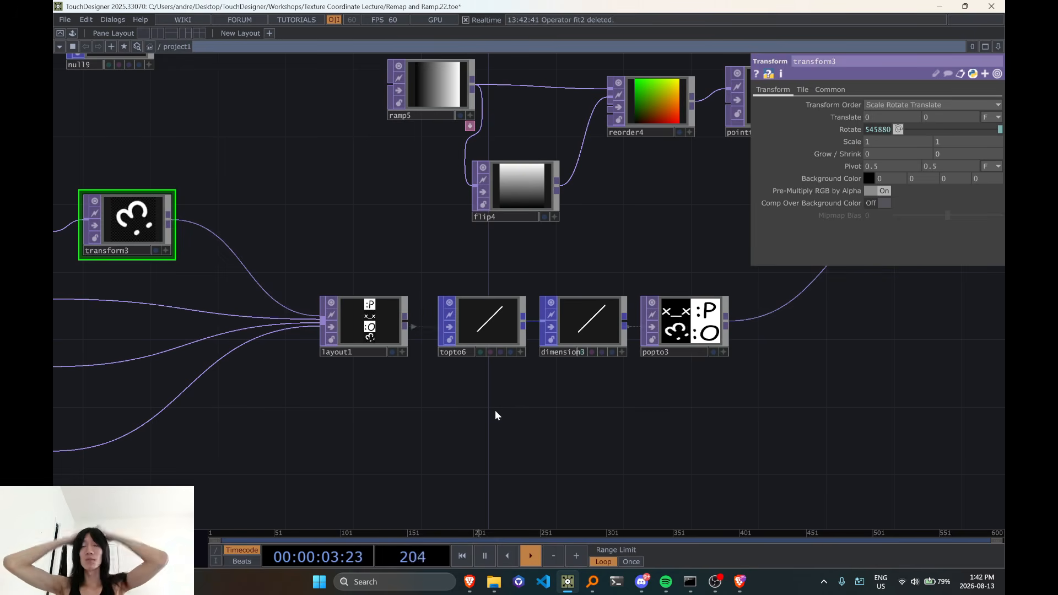
scroll(495, 413, "down", 5)
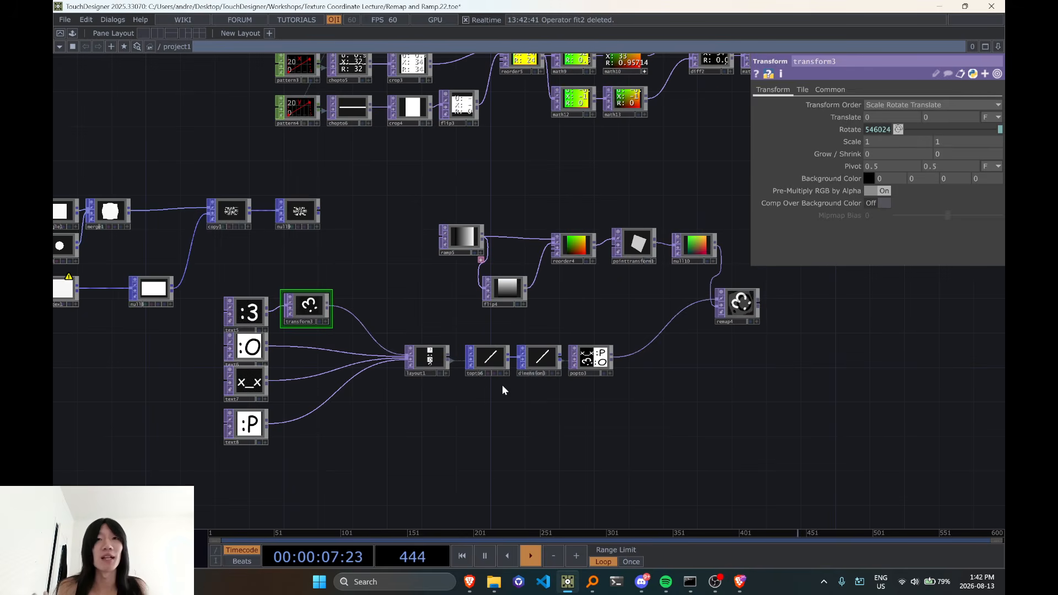
scroll(494, 382, "down", 2)
left_click_drag(655, 243, 525, 326)
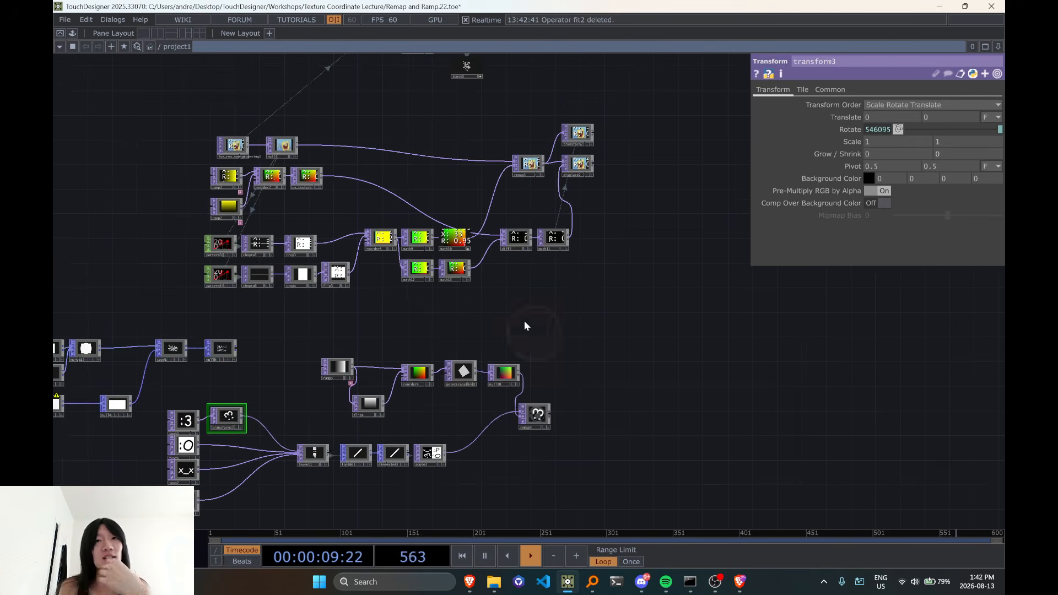
left_click_drag(476, 193, 484, 379)
right_click_drag(289, 136, 576, 271)
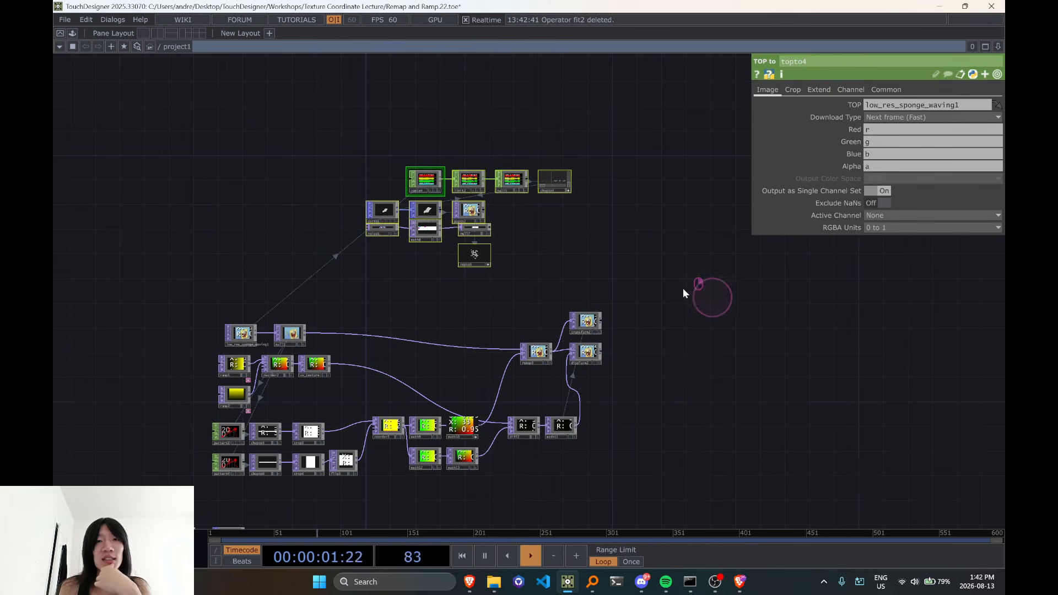
left_click_drag(476, 182, 371, 175)
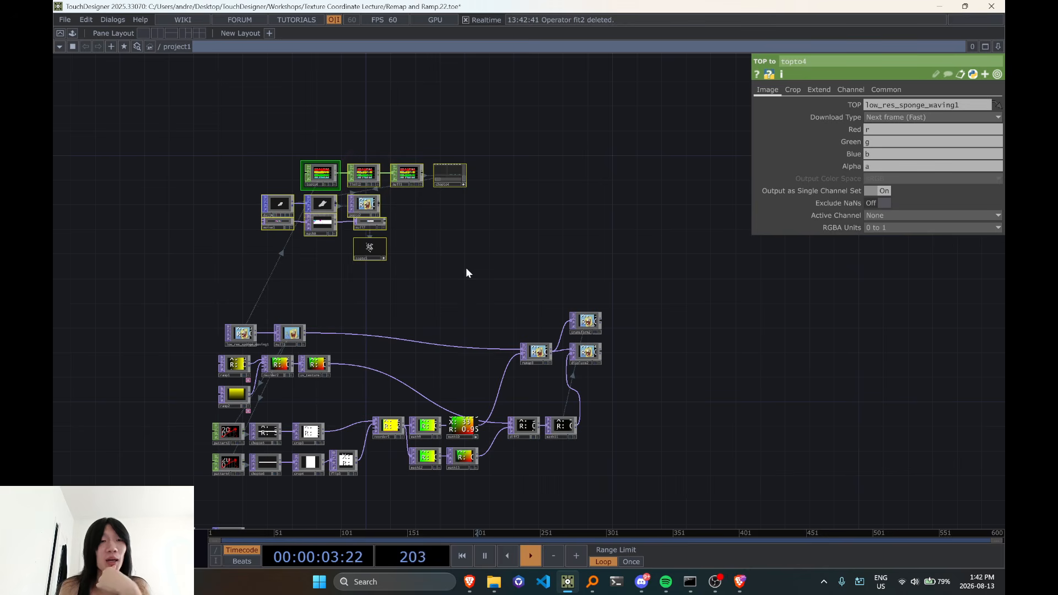
left_click_drag(277, 209, 228, 264)
Examine the remap3, displace2 and diff2 end of the sponge network and show math11's Multi-Add parameters
scroll(368, 322, "up", 4)
left_click_drag(413, 365, 346, 173)
left_click_drag(392, 247, 149, 274)
scroll(512, 282, "up", 4)
scroll(444, 344, "down", 4)
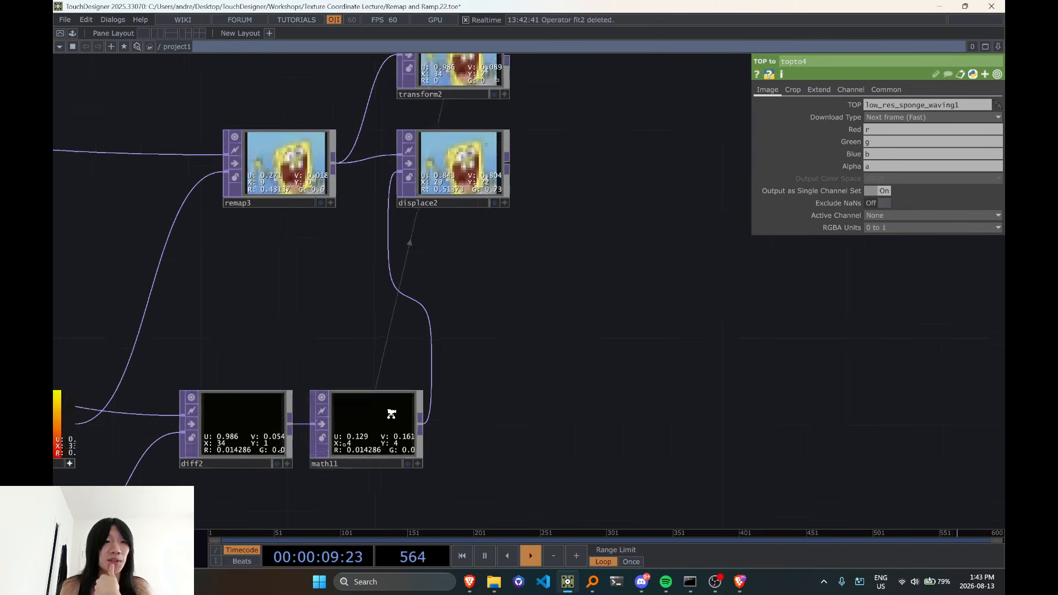
scroll(416, 372, "up", 2)
left_click(376, 431)
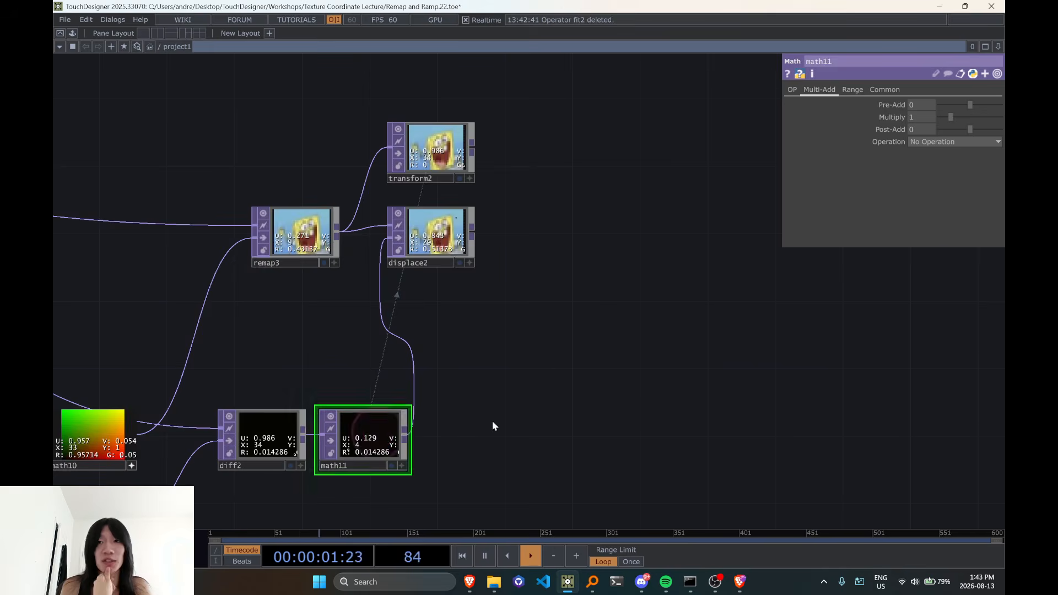
scroll(507, 432, "down", 4)
left_click_drag(526, 449, 497, 211)
scroll(497, 212, "down", 3)
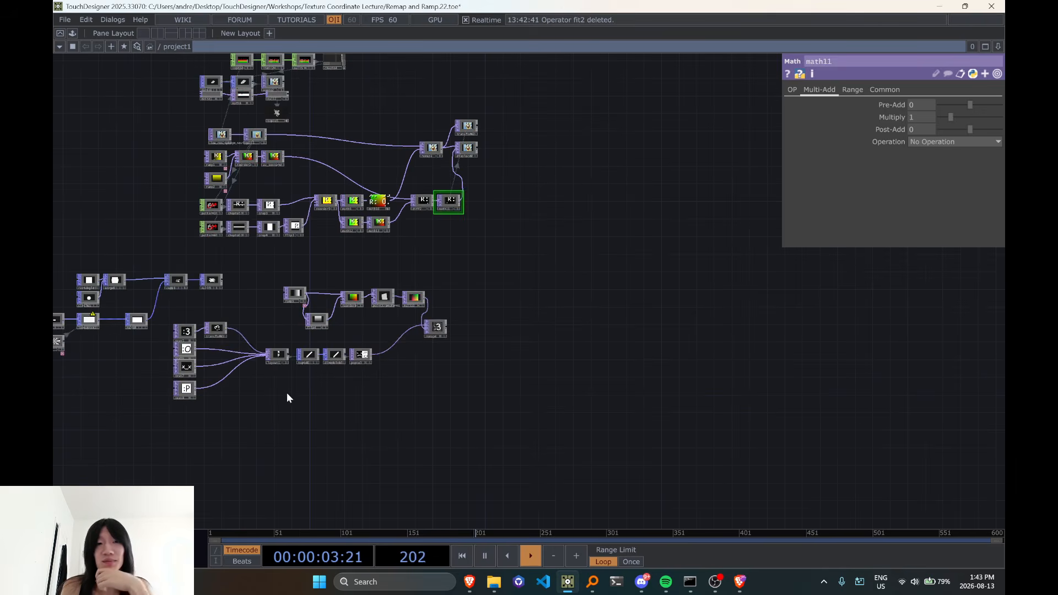
Tighten the sponge displacement chain by moving the reorder and four math nodes closer to the crops, and diff2 with math11 closer to them
left_click_drag(287, 392, 482, 407)
scroll(545, 248, "up", 4)
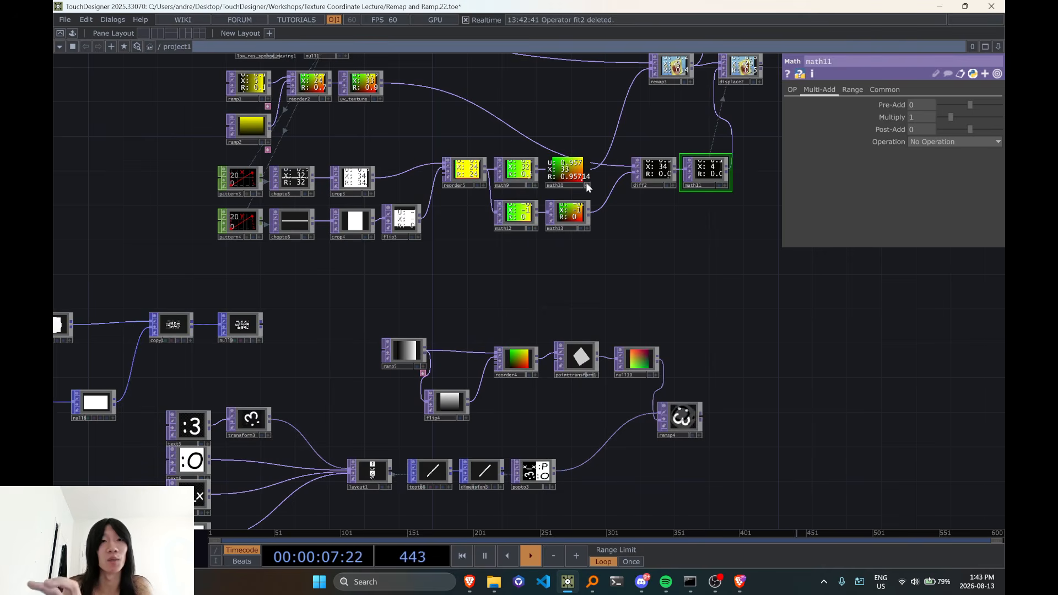
left_click_drag(624, 289, 458, 323)
right_click_drag(272, 153, 464, 305)
left_click_drag(401, 251, 365, 251)
left_click_drag(435, 293, 387, 316)
right_click_drag(406, 213, 582, 277)
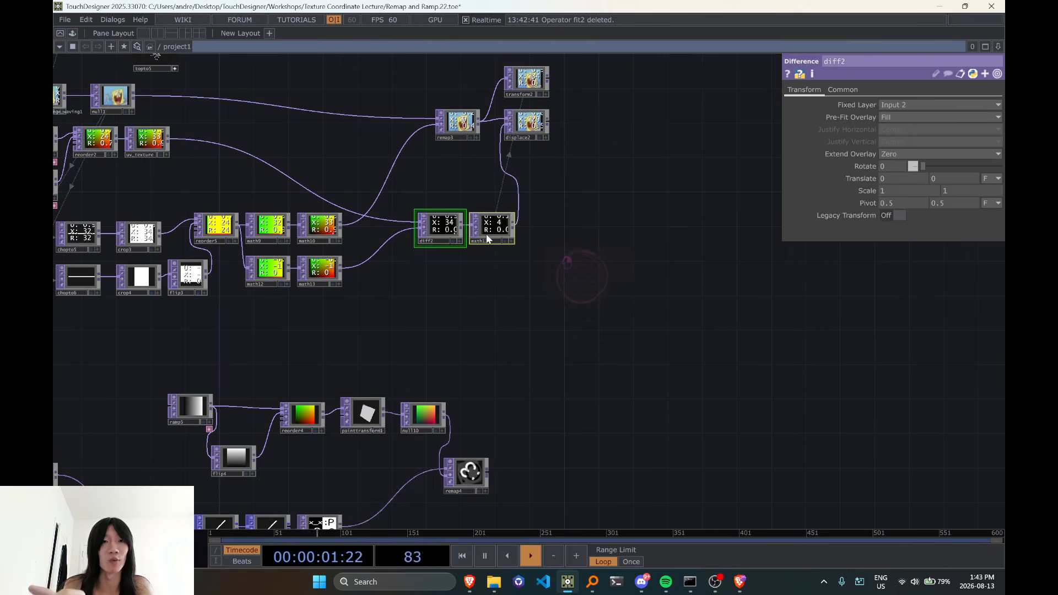
left_click_drag(488, 238, 444, 238)
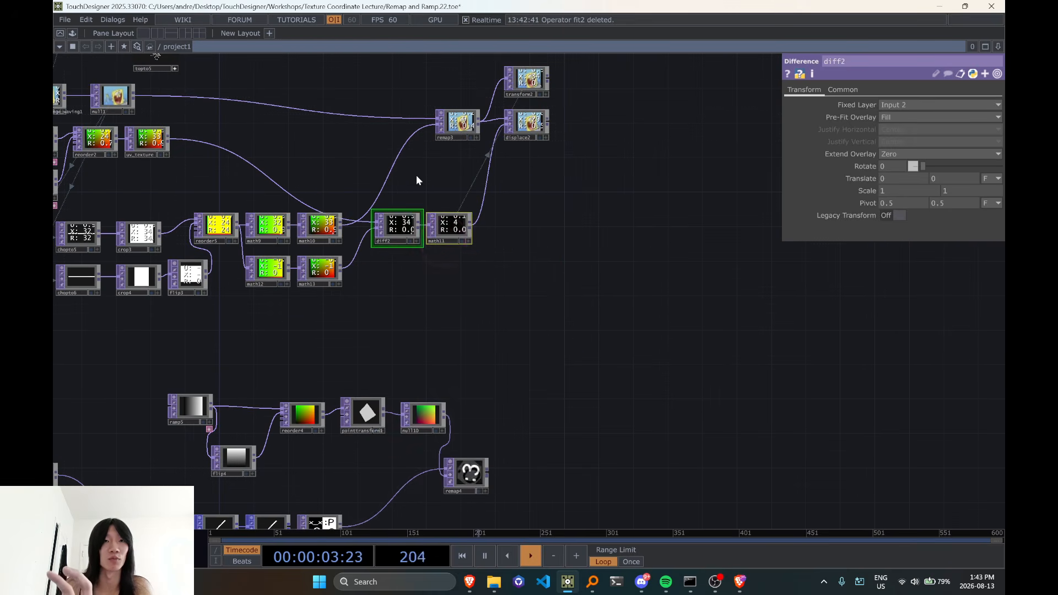
Move remap3, transform2 and displace2 together closer to the diff2 and math11 end of the sponge network
left_click_drag(379, 150, 359, 218)
right_click_drag(354, 130, 532, 218)
left_click_drag(521, 194, 467, 206)
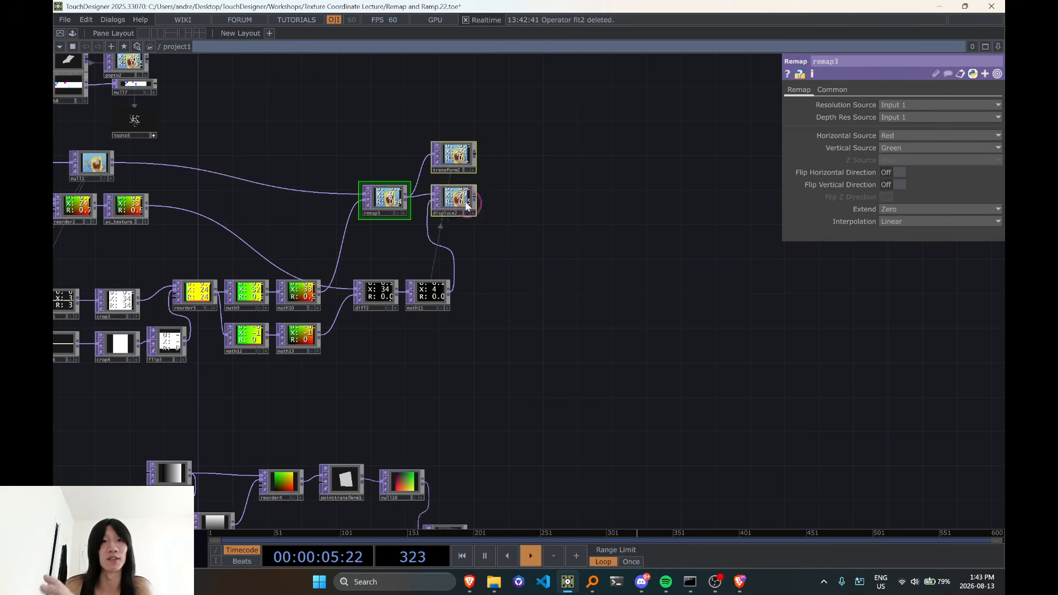
left_click_drag(577, 252, 637, 255)
mouse_move(347, 177)
left_mouse_down()
mouse_move(440, 165)
mouse_move(483, 95)
left_mouse_up()
left_click_drag(568, 332, 560, 302)
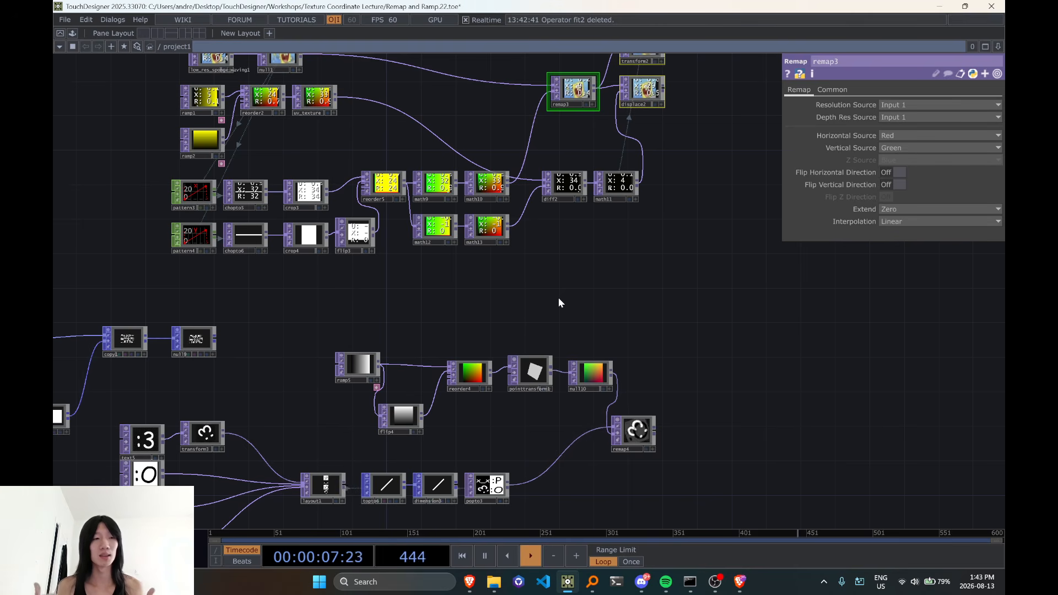
Switch to the Instagram browser window, page through the "td recs" highlight stories of recommended TouchDesigner tutorial channels, and close the viewer
key("alt+Tab")
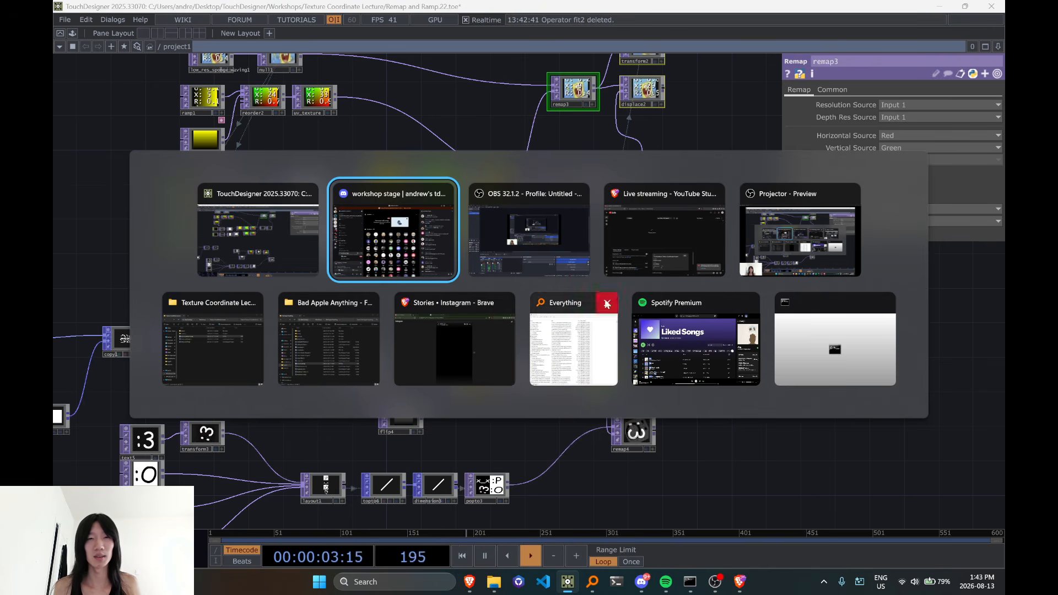
left_click(449, 365)
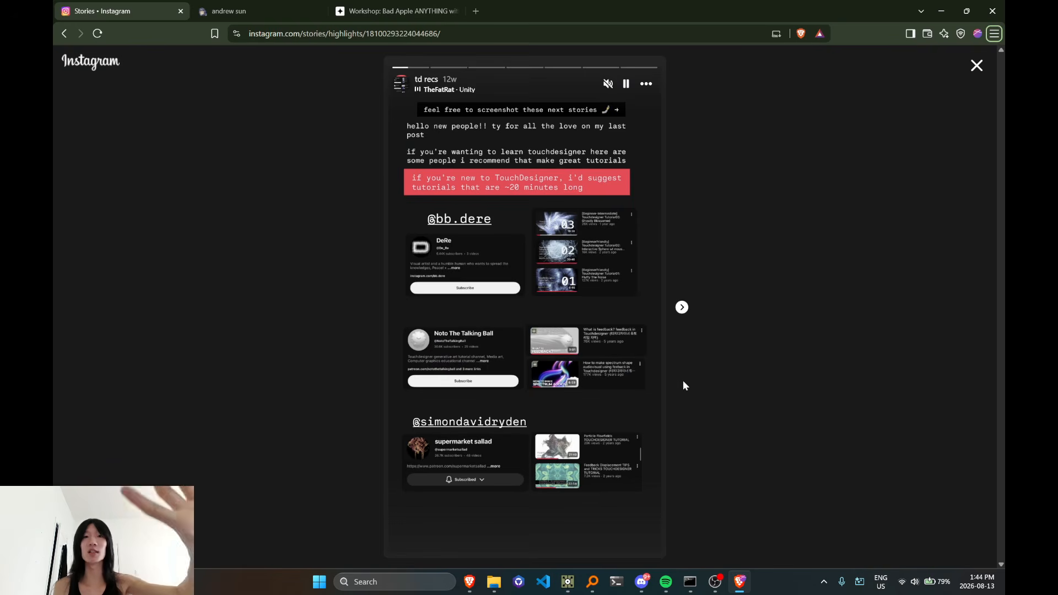
left_click(683, 307)
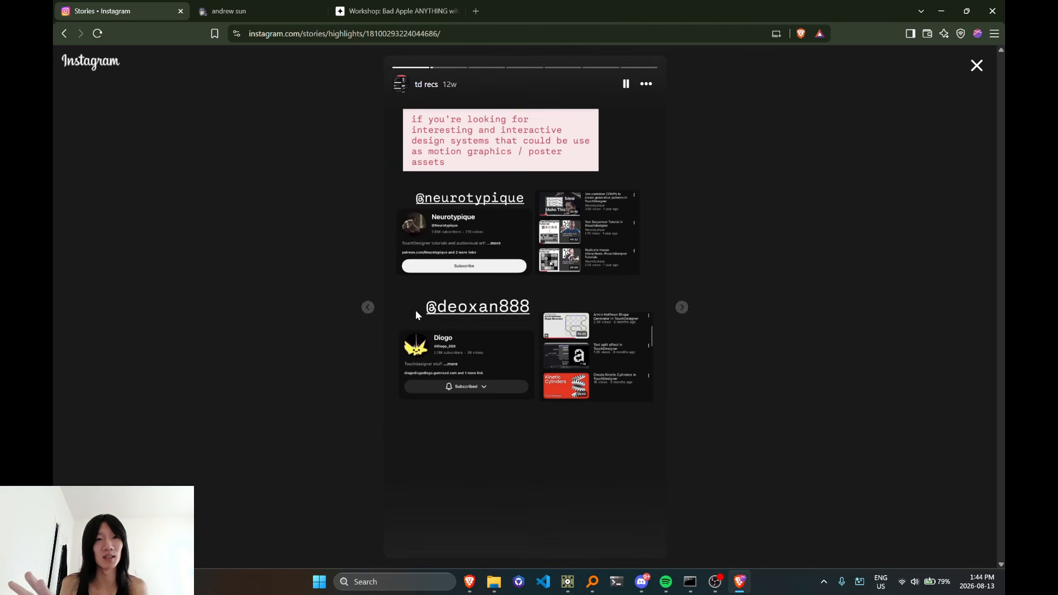
left_click(682, 309)
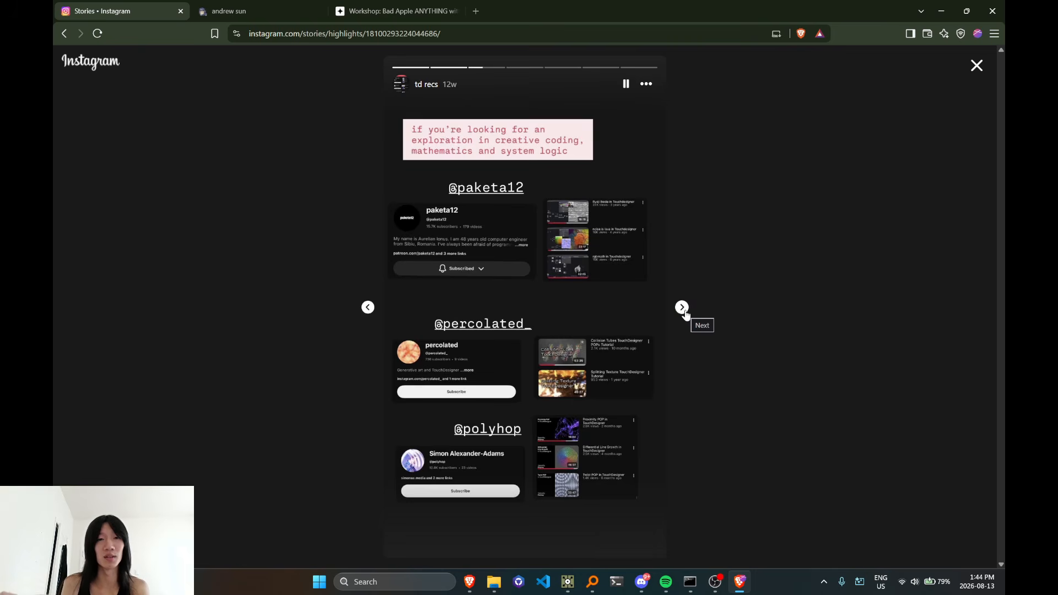
left_click(683, 307)
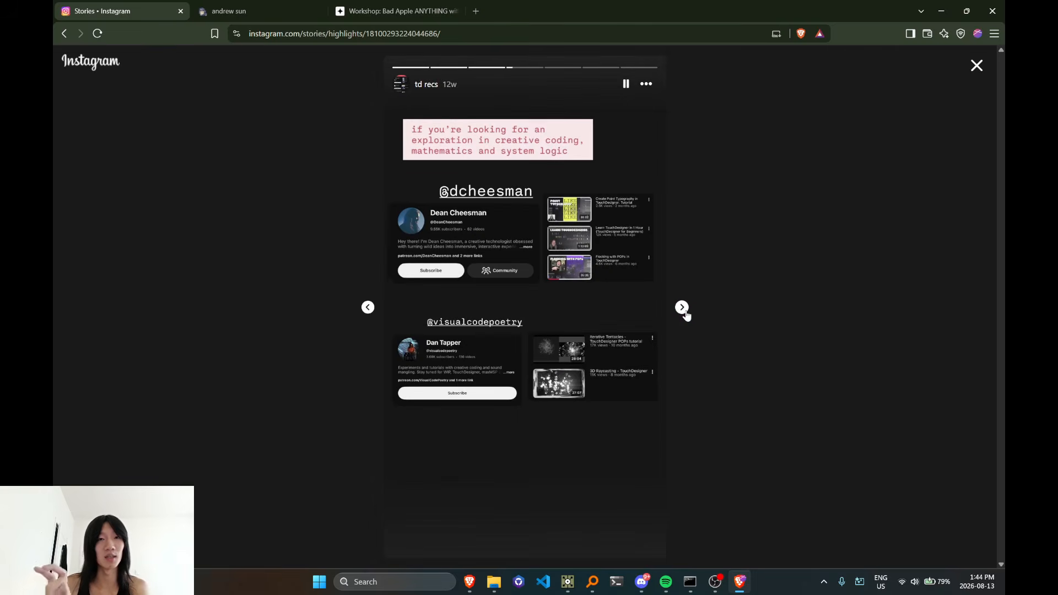
left_click(682, 308)
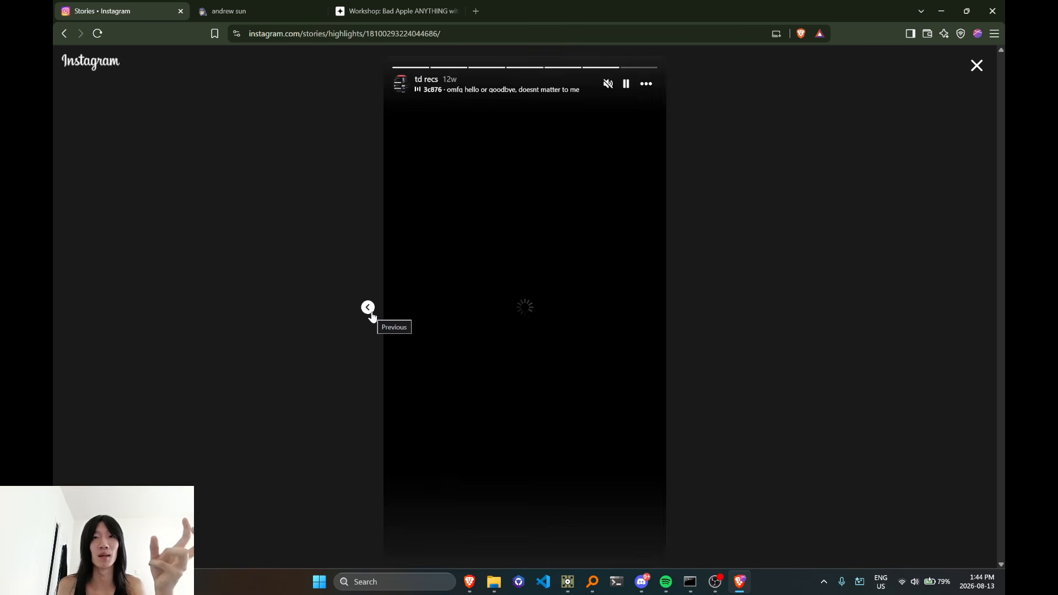
left_click(966, 77)
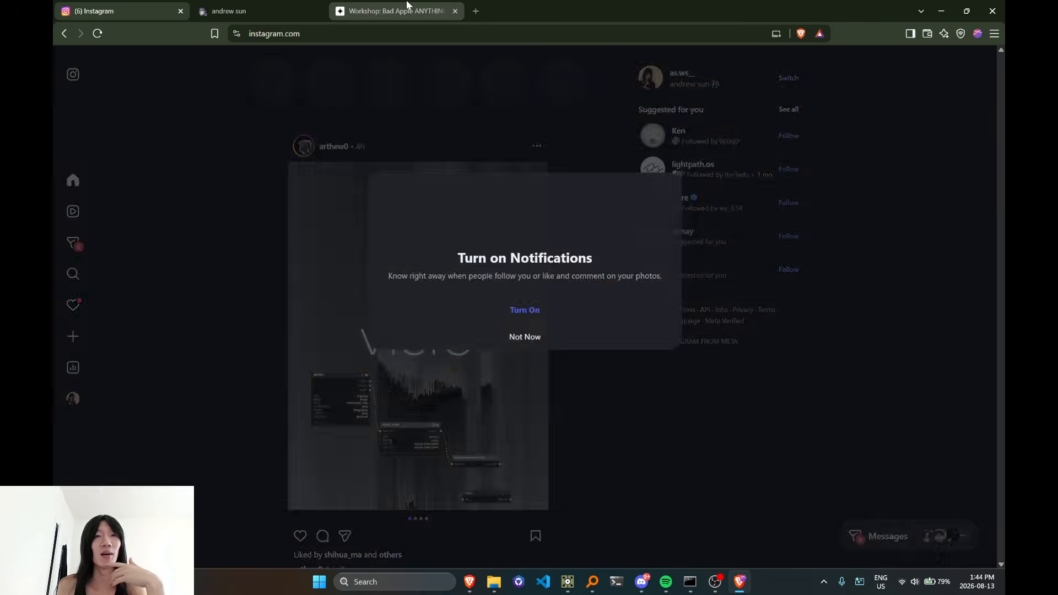
Open the Luma page for "Workshop: Bad Apple ANYTHING with TouchDesigner" and copy its web address
left_click(407, 7)
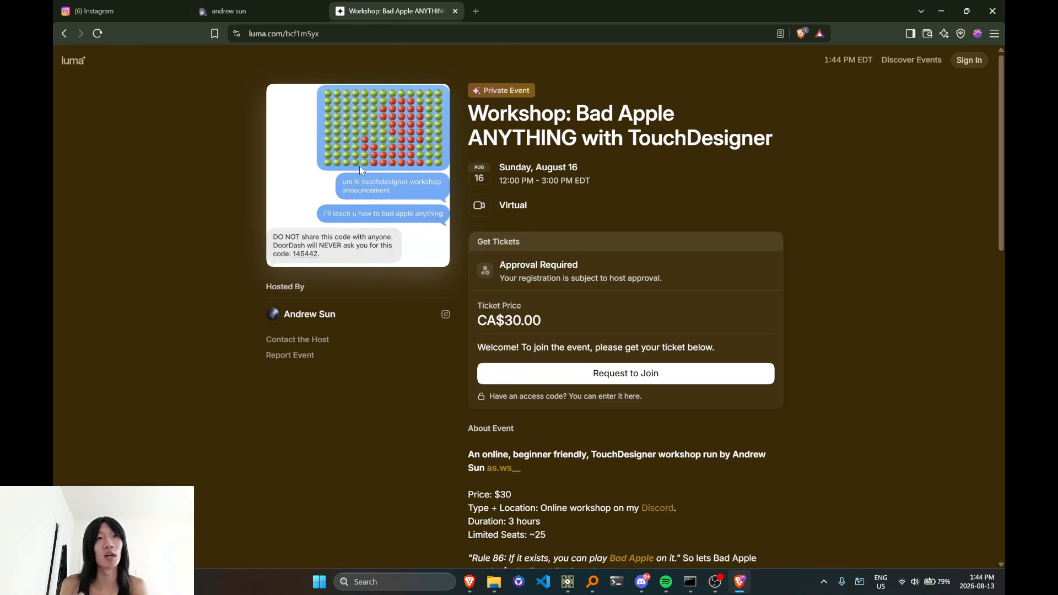
left_click(355, 35)
right_click(354, 35)
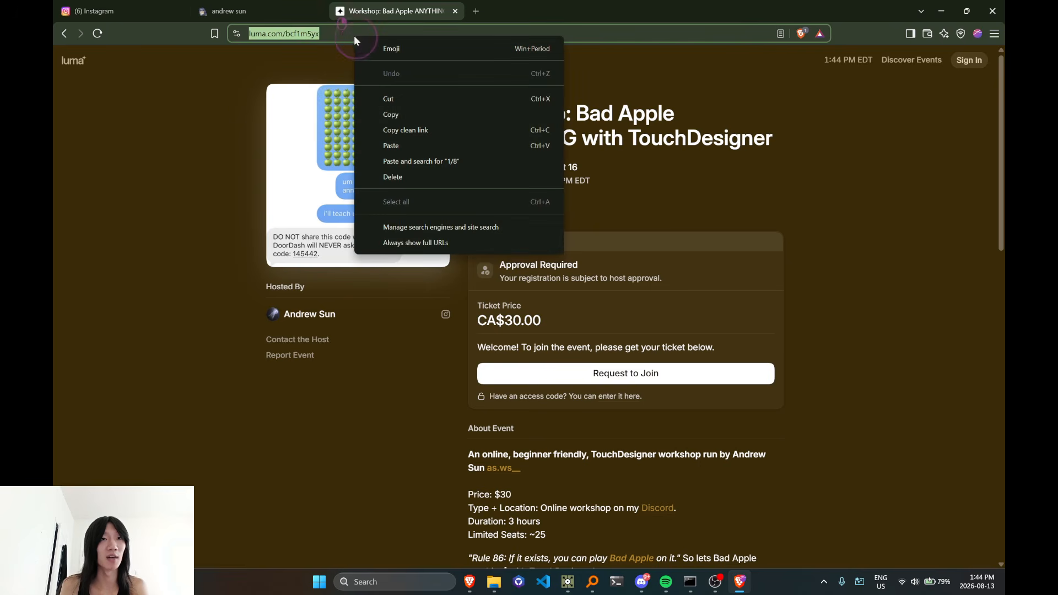
left_click(392, 115)
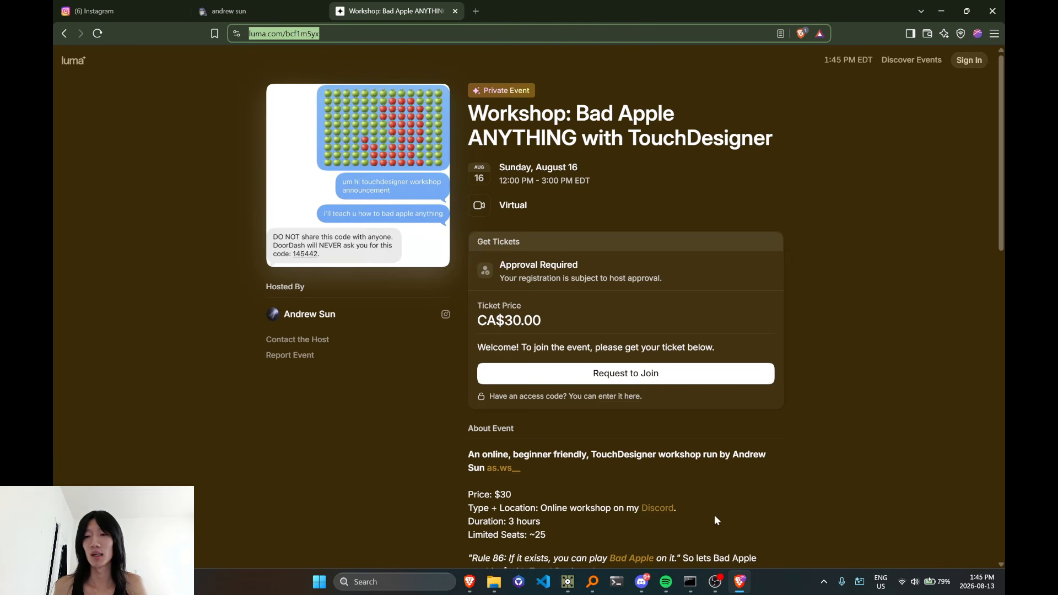
Switch to Discord and post the copied Luma workshop link in the workshop stage chat
mouse_move(642, 582)
left_click(630, 528)
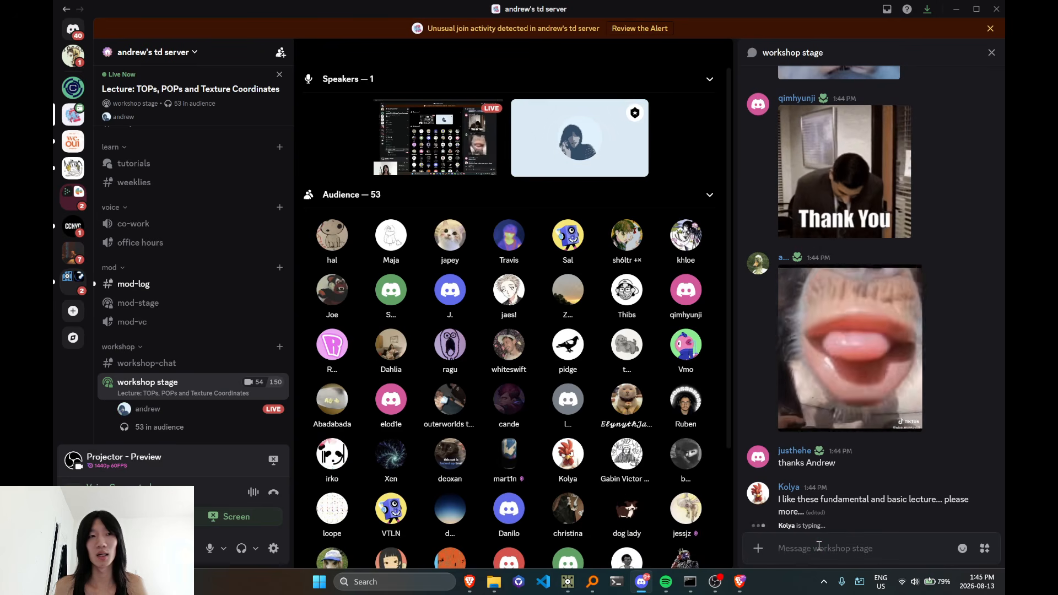
key("ctrl+v")
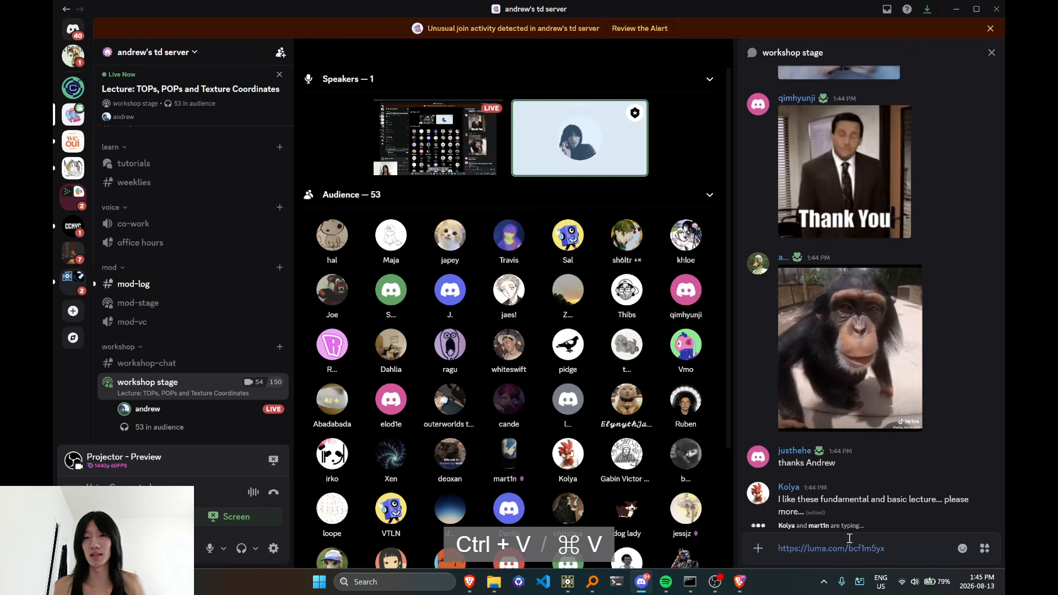
key("Return")
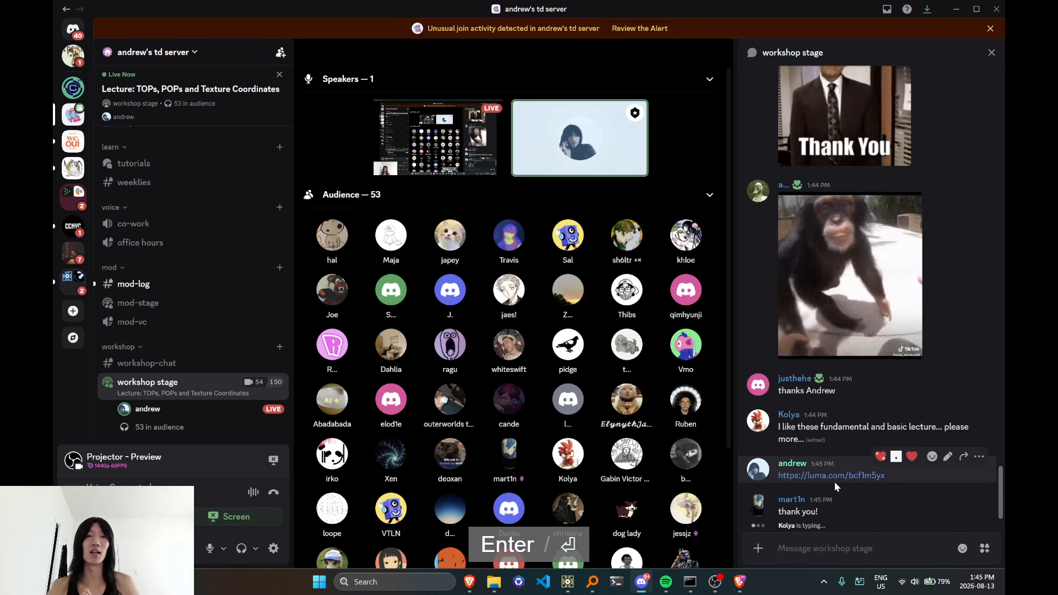
Show the options of the posted workshop link message and look through the stage's audience list
right_click(842, 261)
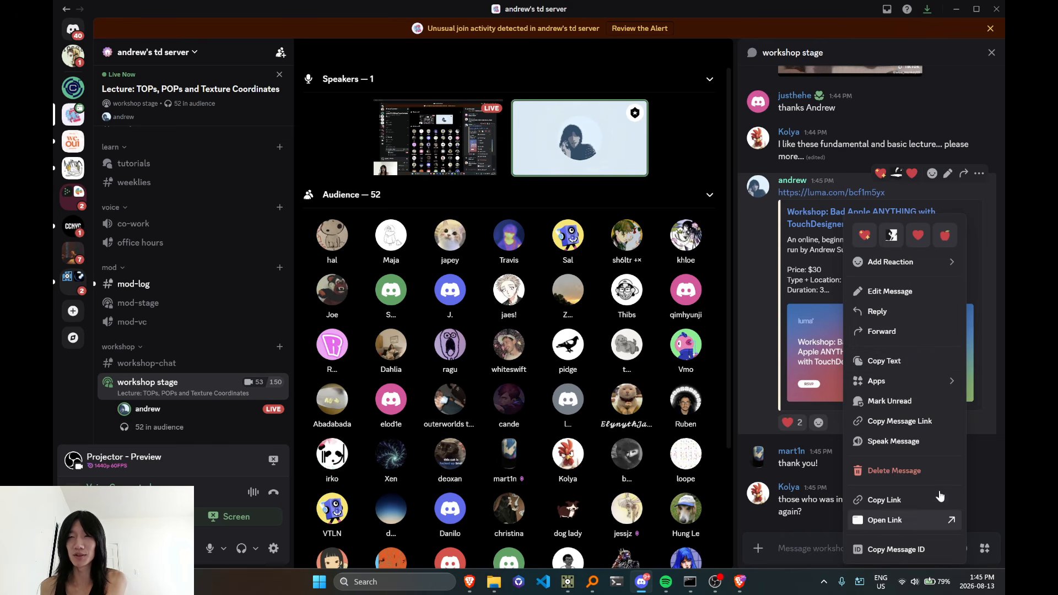
left_click(979, 175)
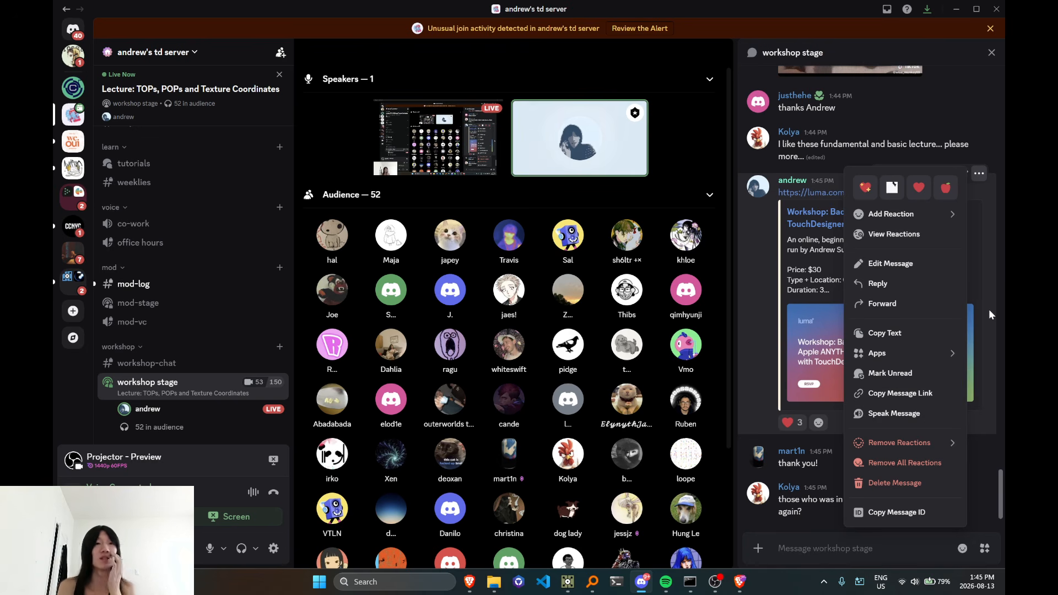
scroll(555, 386, "down", 3)
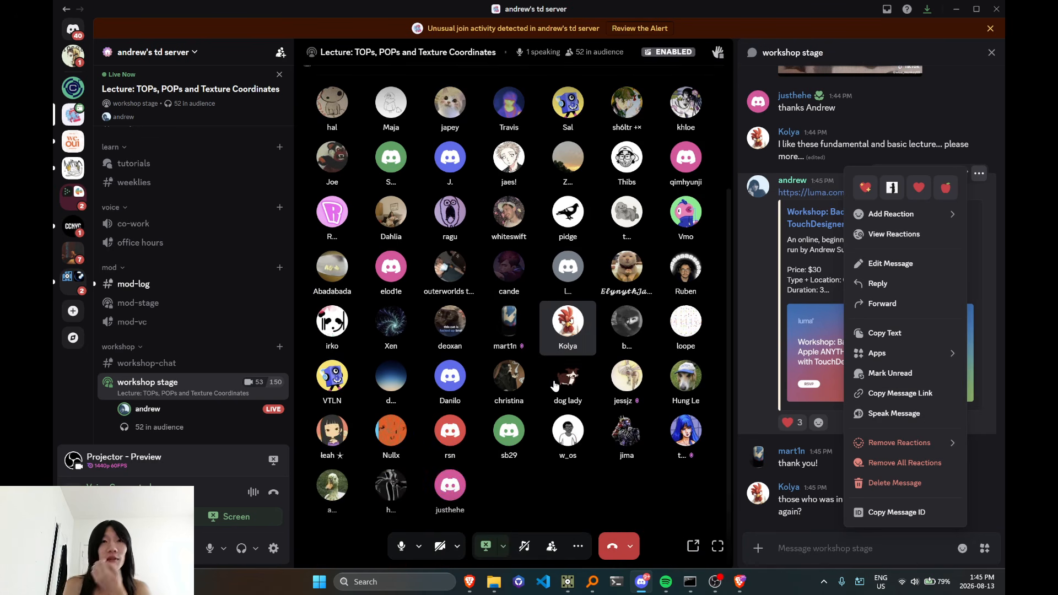
scroll(556, 386, "up", 3)
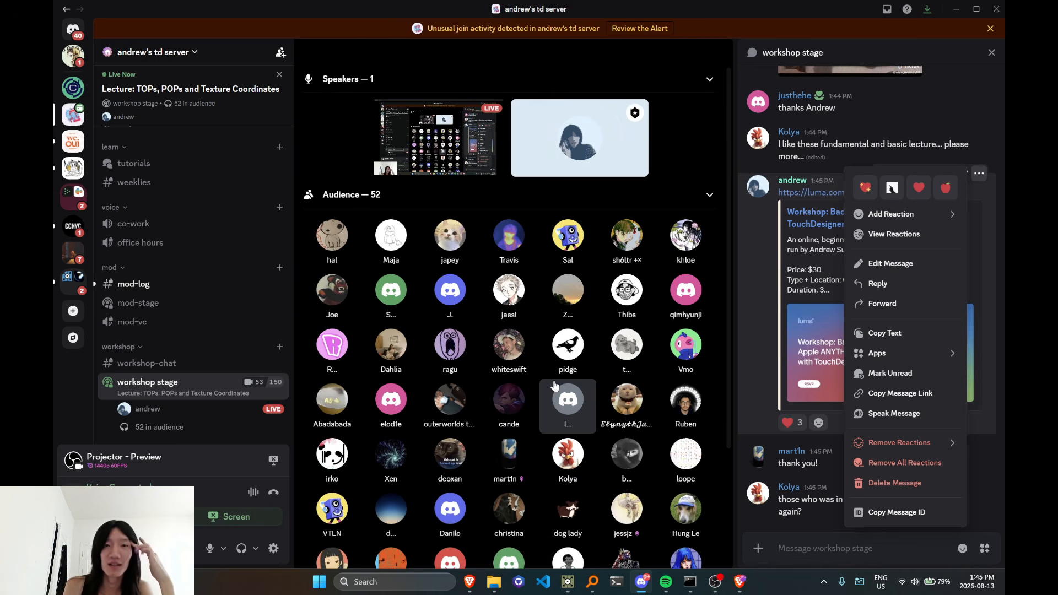
scroll(555, 386, "down", 2)
scroll(557, 408, "down", 1)
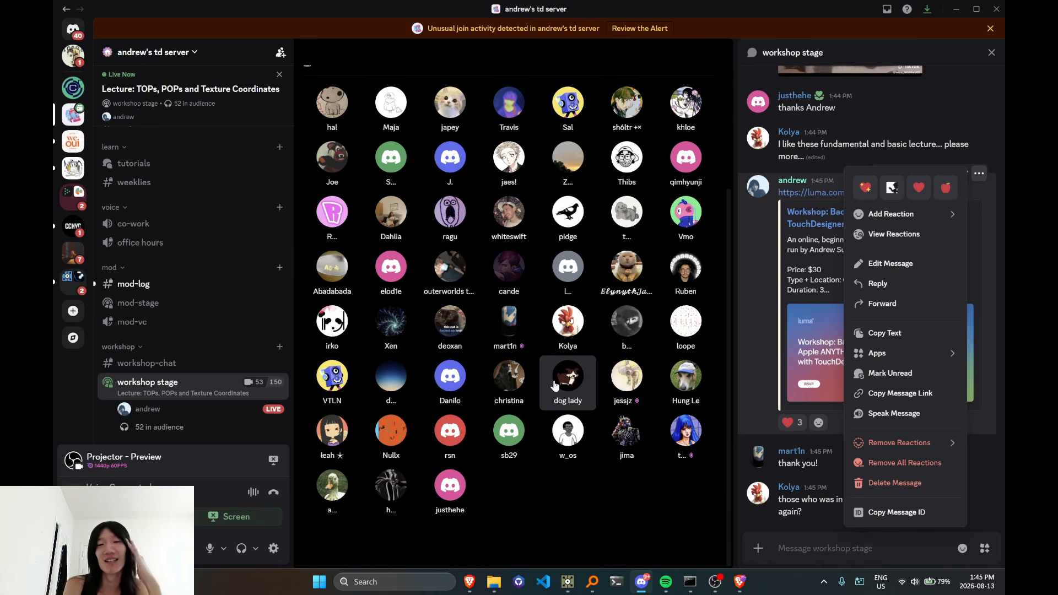
scroll(566, 489, "up", 2)
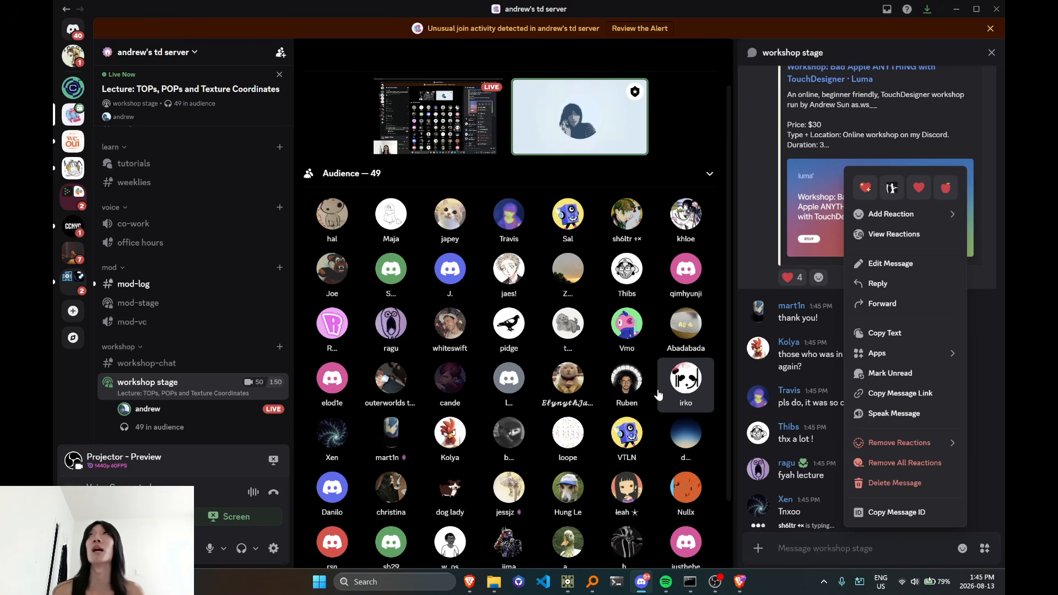
key("alt+Tab")
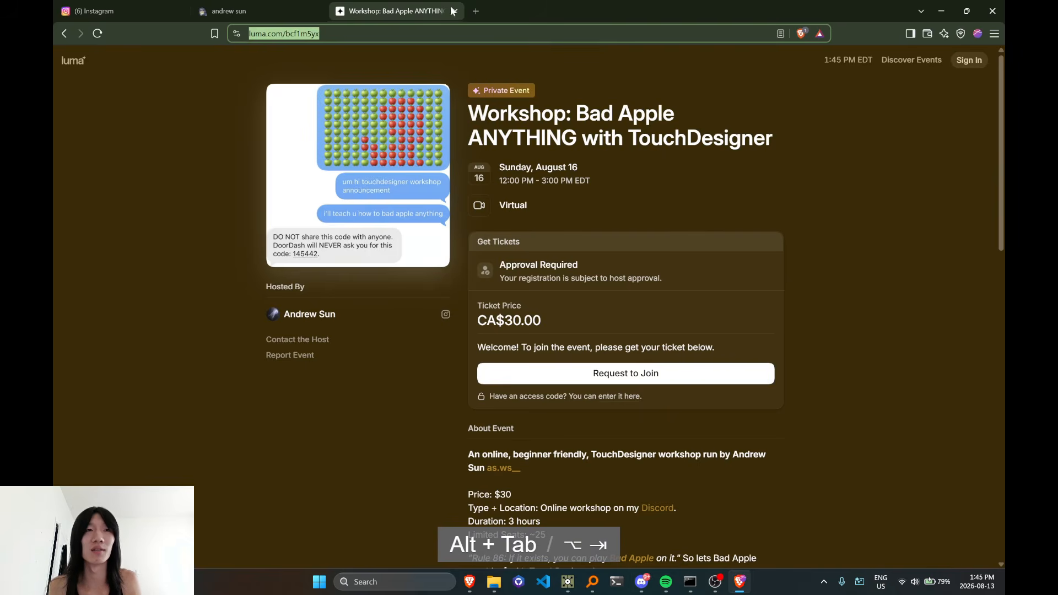
key("alt+Tab")
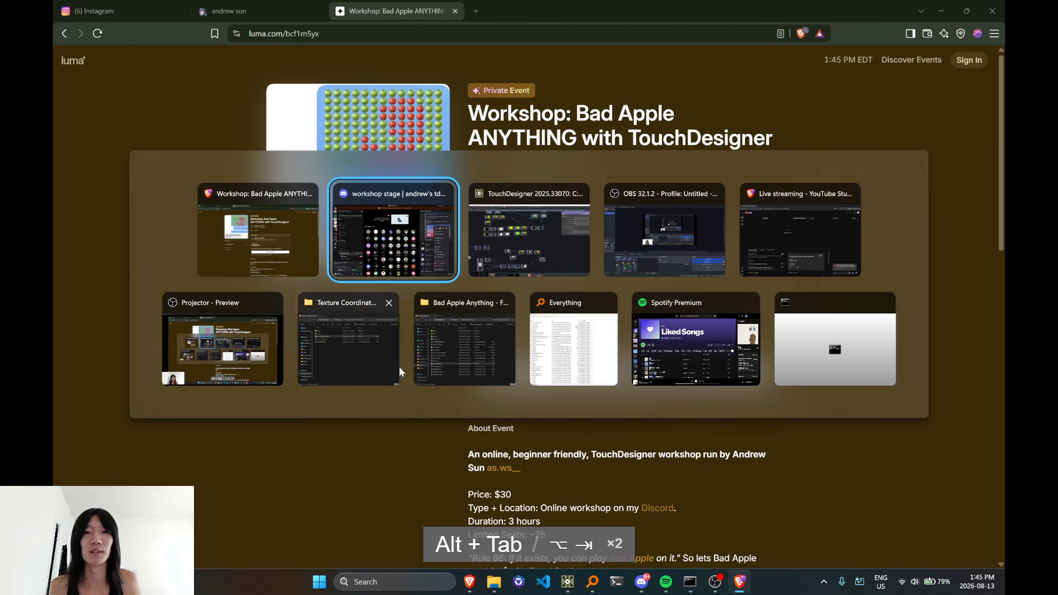
left_click(783, 264)
key("alt+Tab")
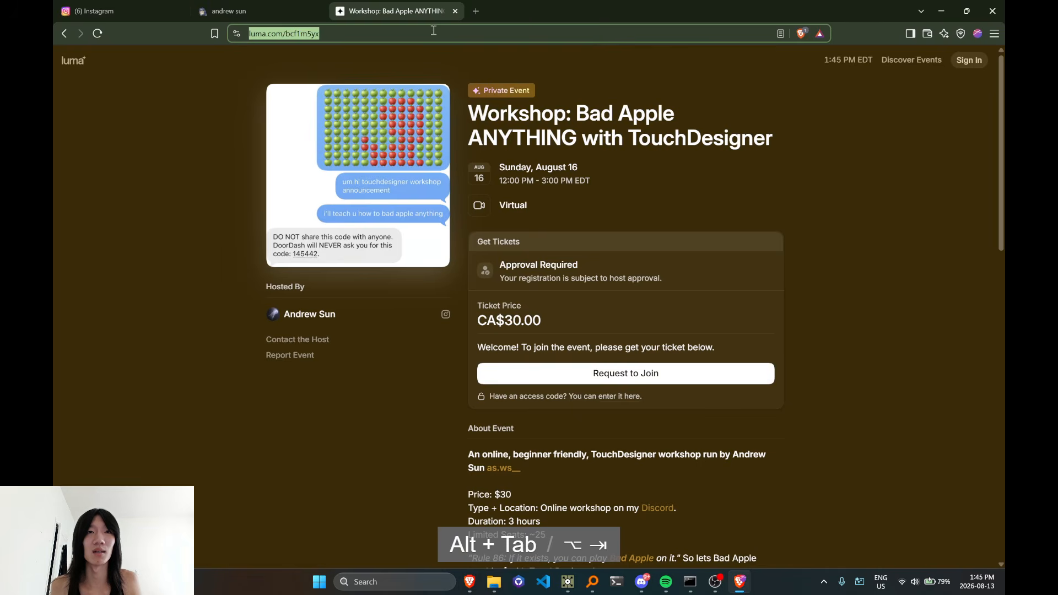
left_click(476, 11)
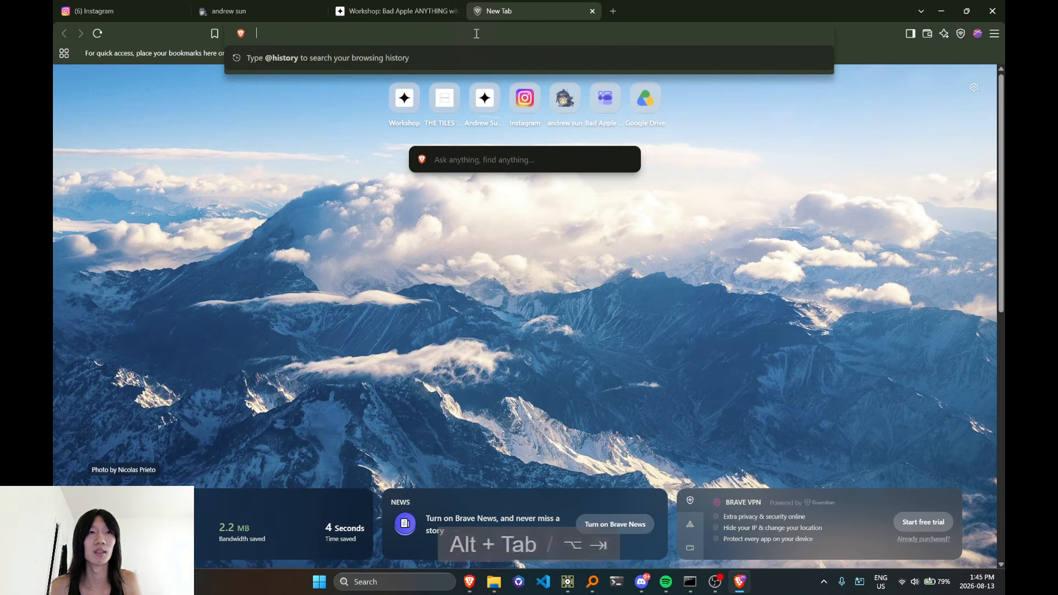
type("f")
key("BackSpace")
type("fo")
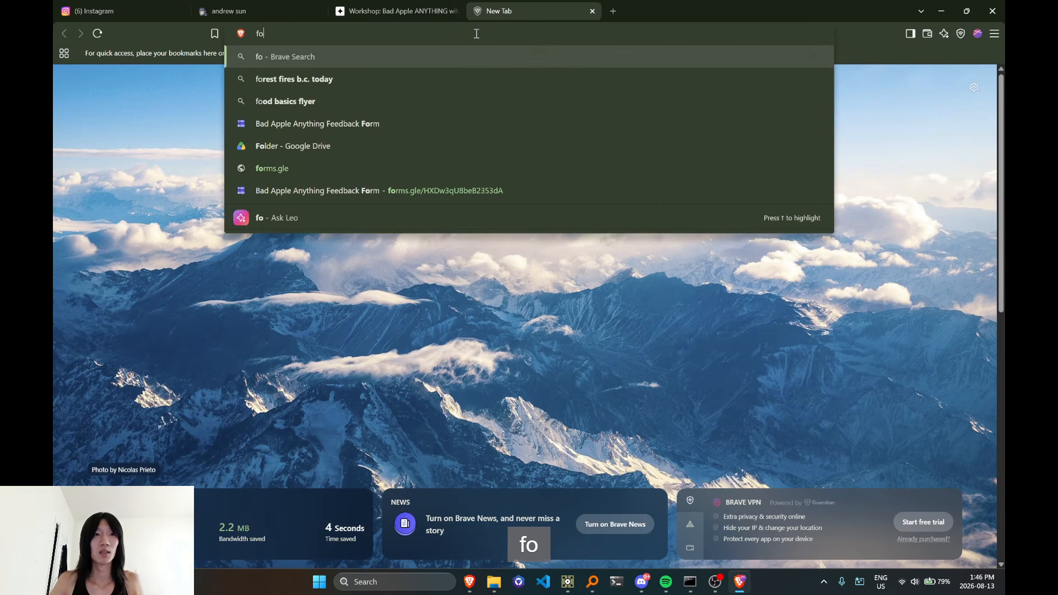
key("Down")
key("Up")
key("Up")
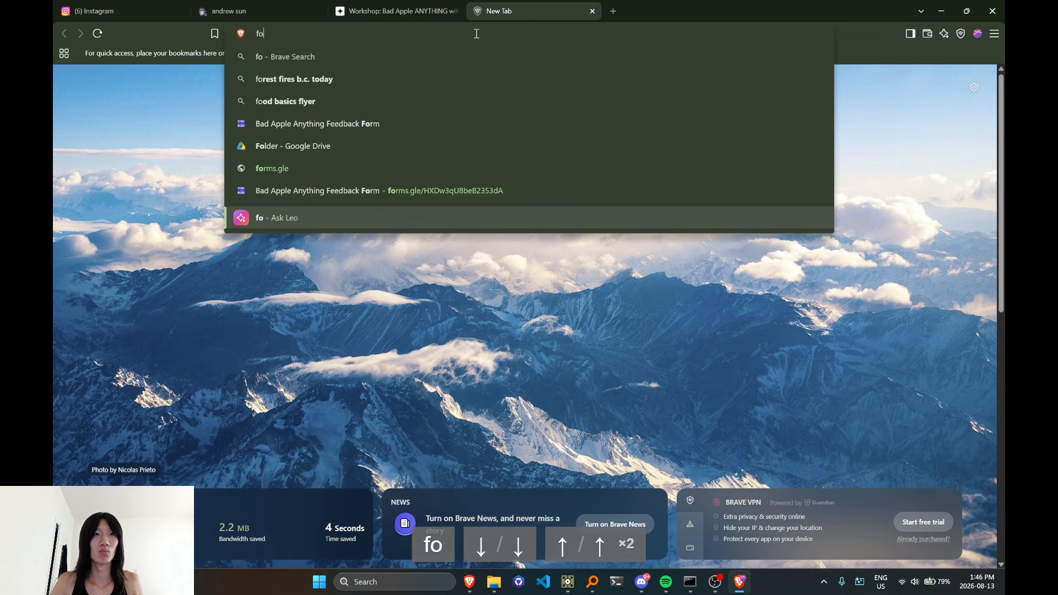
key("Down")
key("Escape")
left_click(435, 10)
Switch past the YouTube Studio live streaming page to the OBS window with the streaming and recording controls
key("alt+Tab")
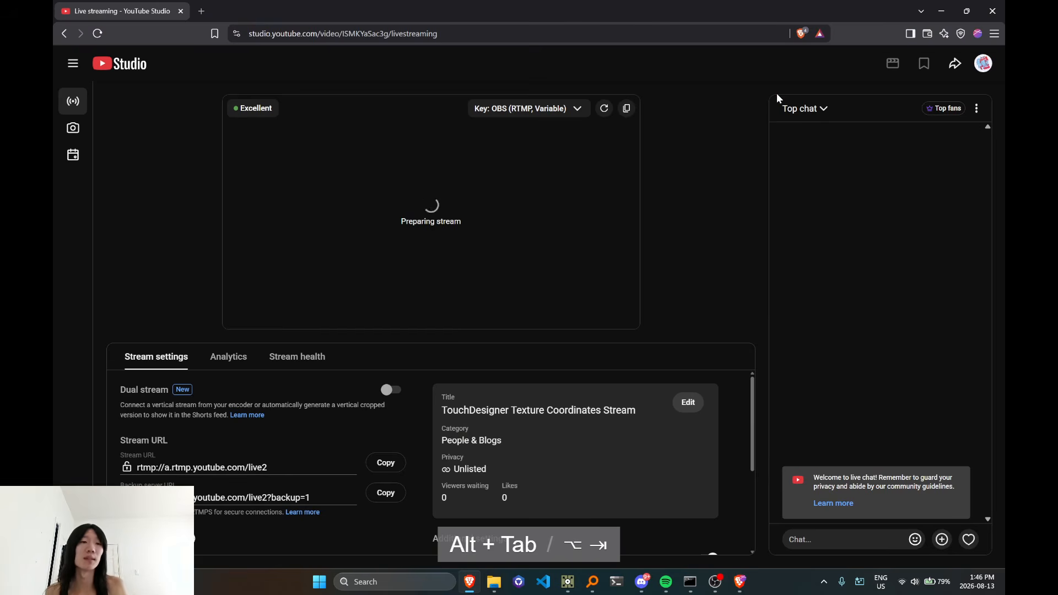
key("alt+Tab")
left_click(751, 260)
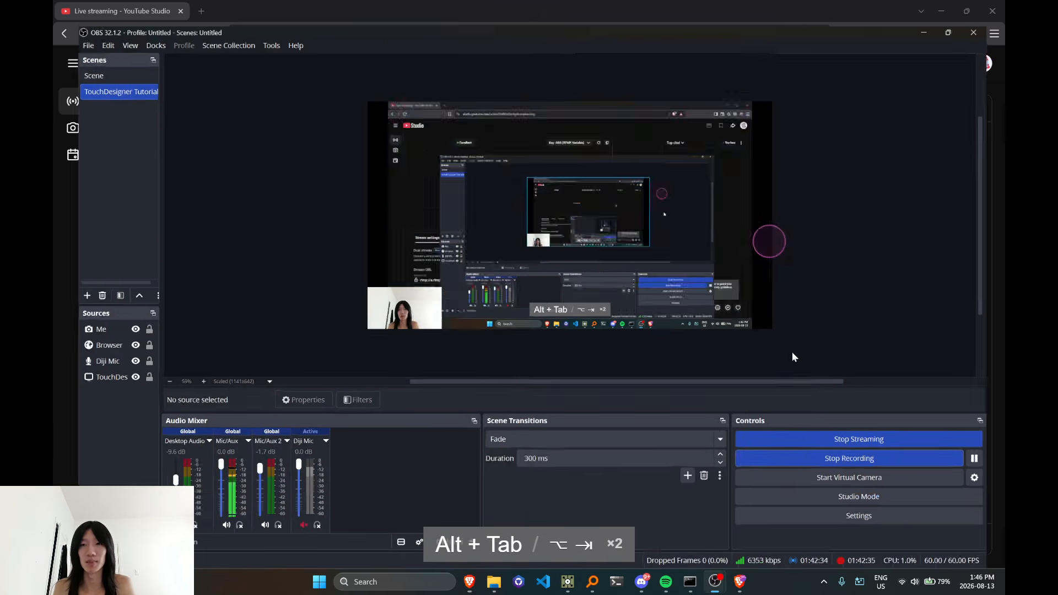